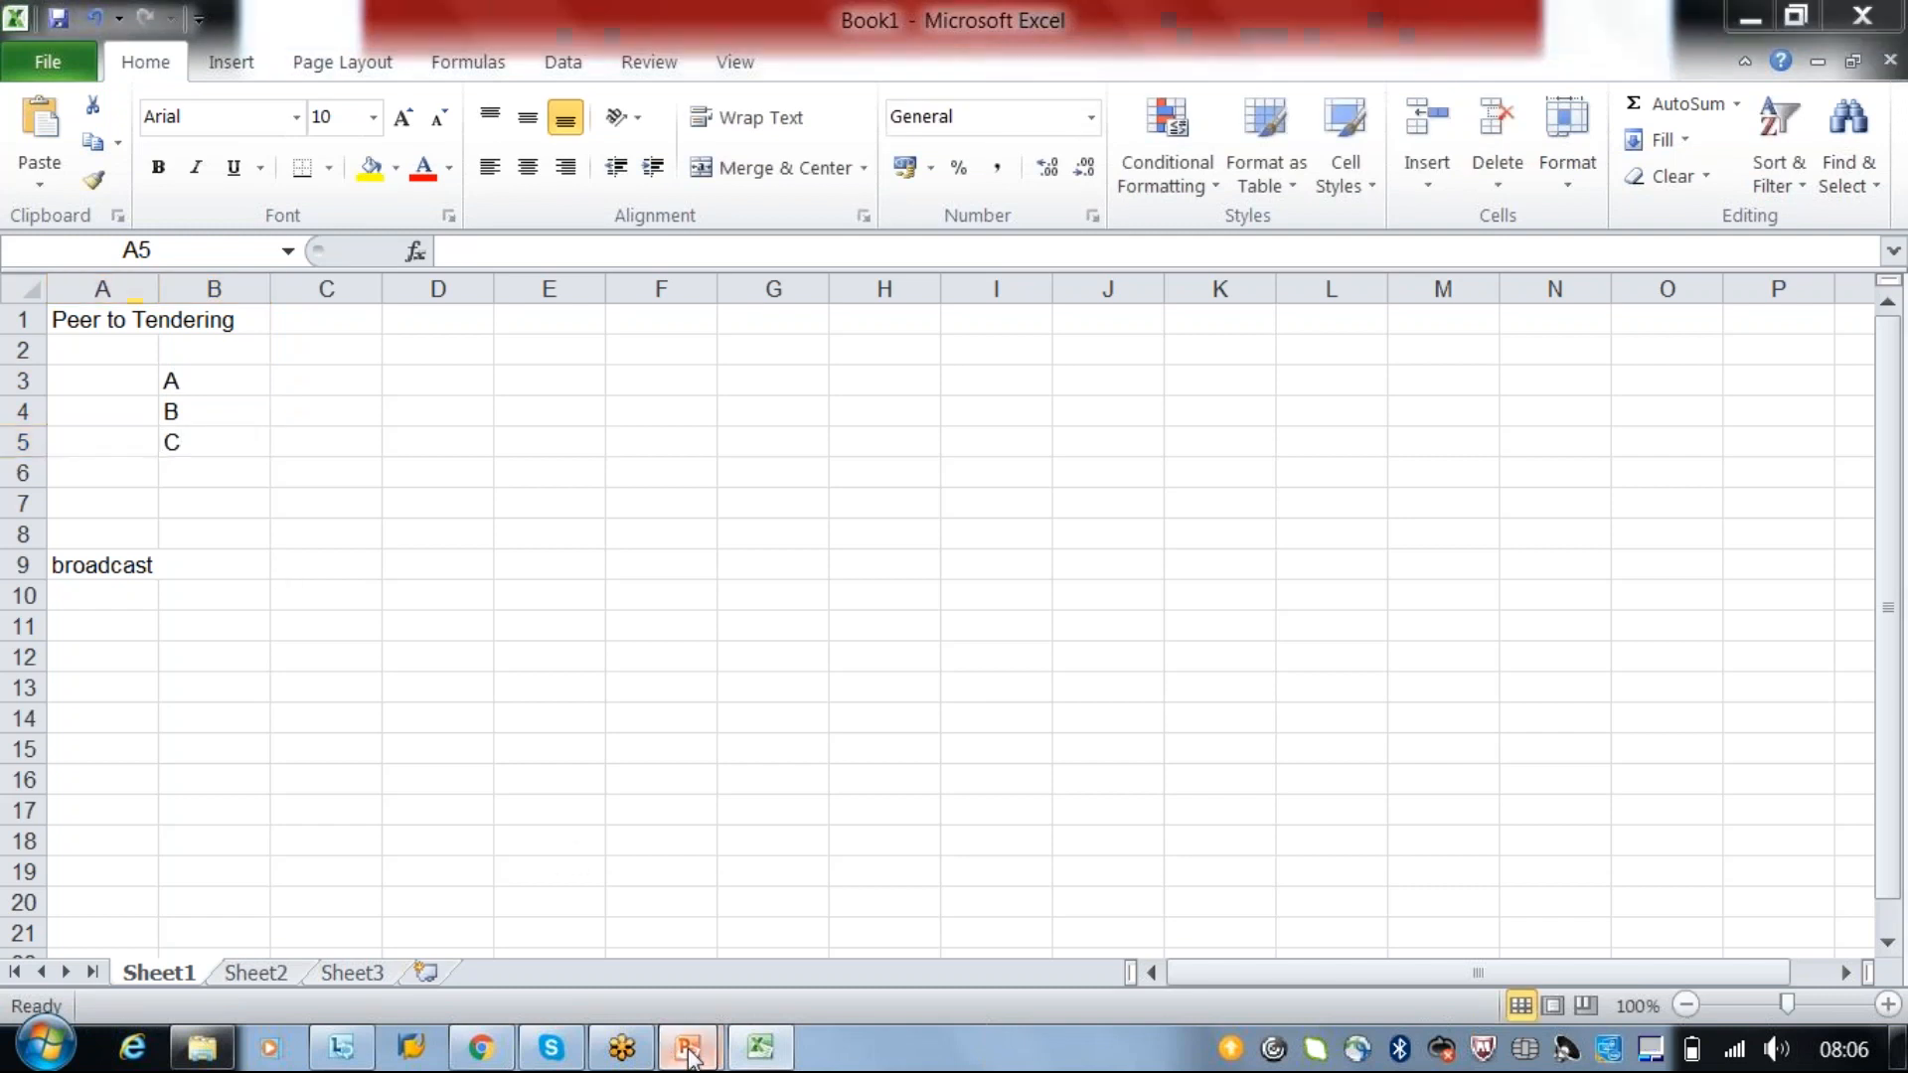
# - Switch to the PowerPoint slide show to view the Tendering Type slide and return to the Excel workbook
pyautogui.moveTo(688, 1051)
pyautogui.click(915, 940)
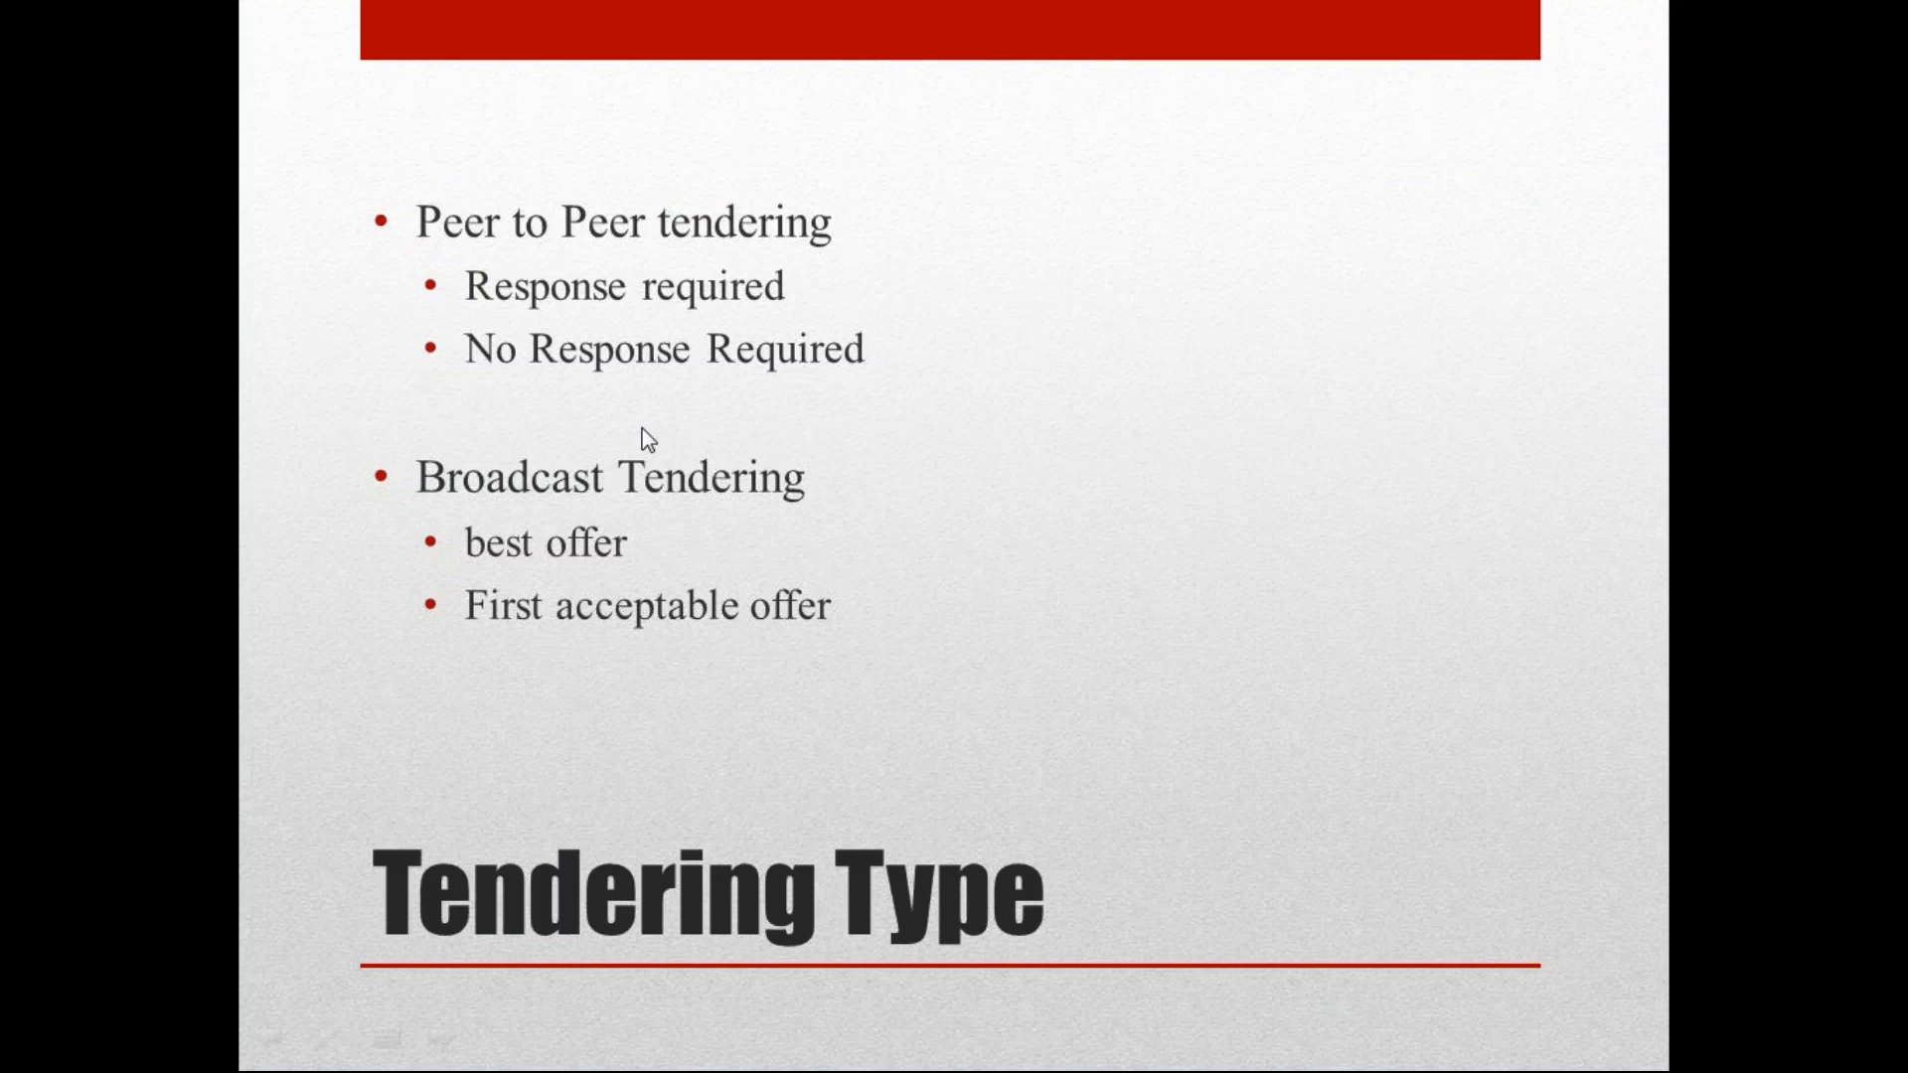
pyautogui.hotkey('alt', 'Tab')
# - Enter 20 in cell D1 of the Peer to Tendering row and RFQ1 in cell C3 beside A
pyautogui.click(358, 319)
pyautogui.click(492, 319)
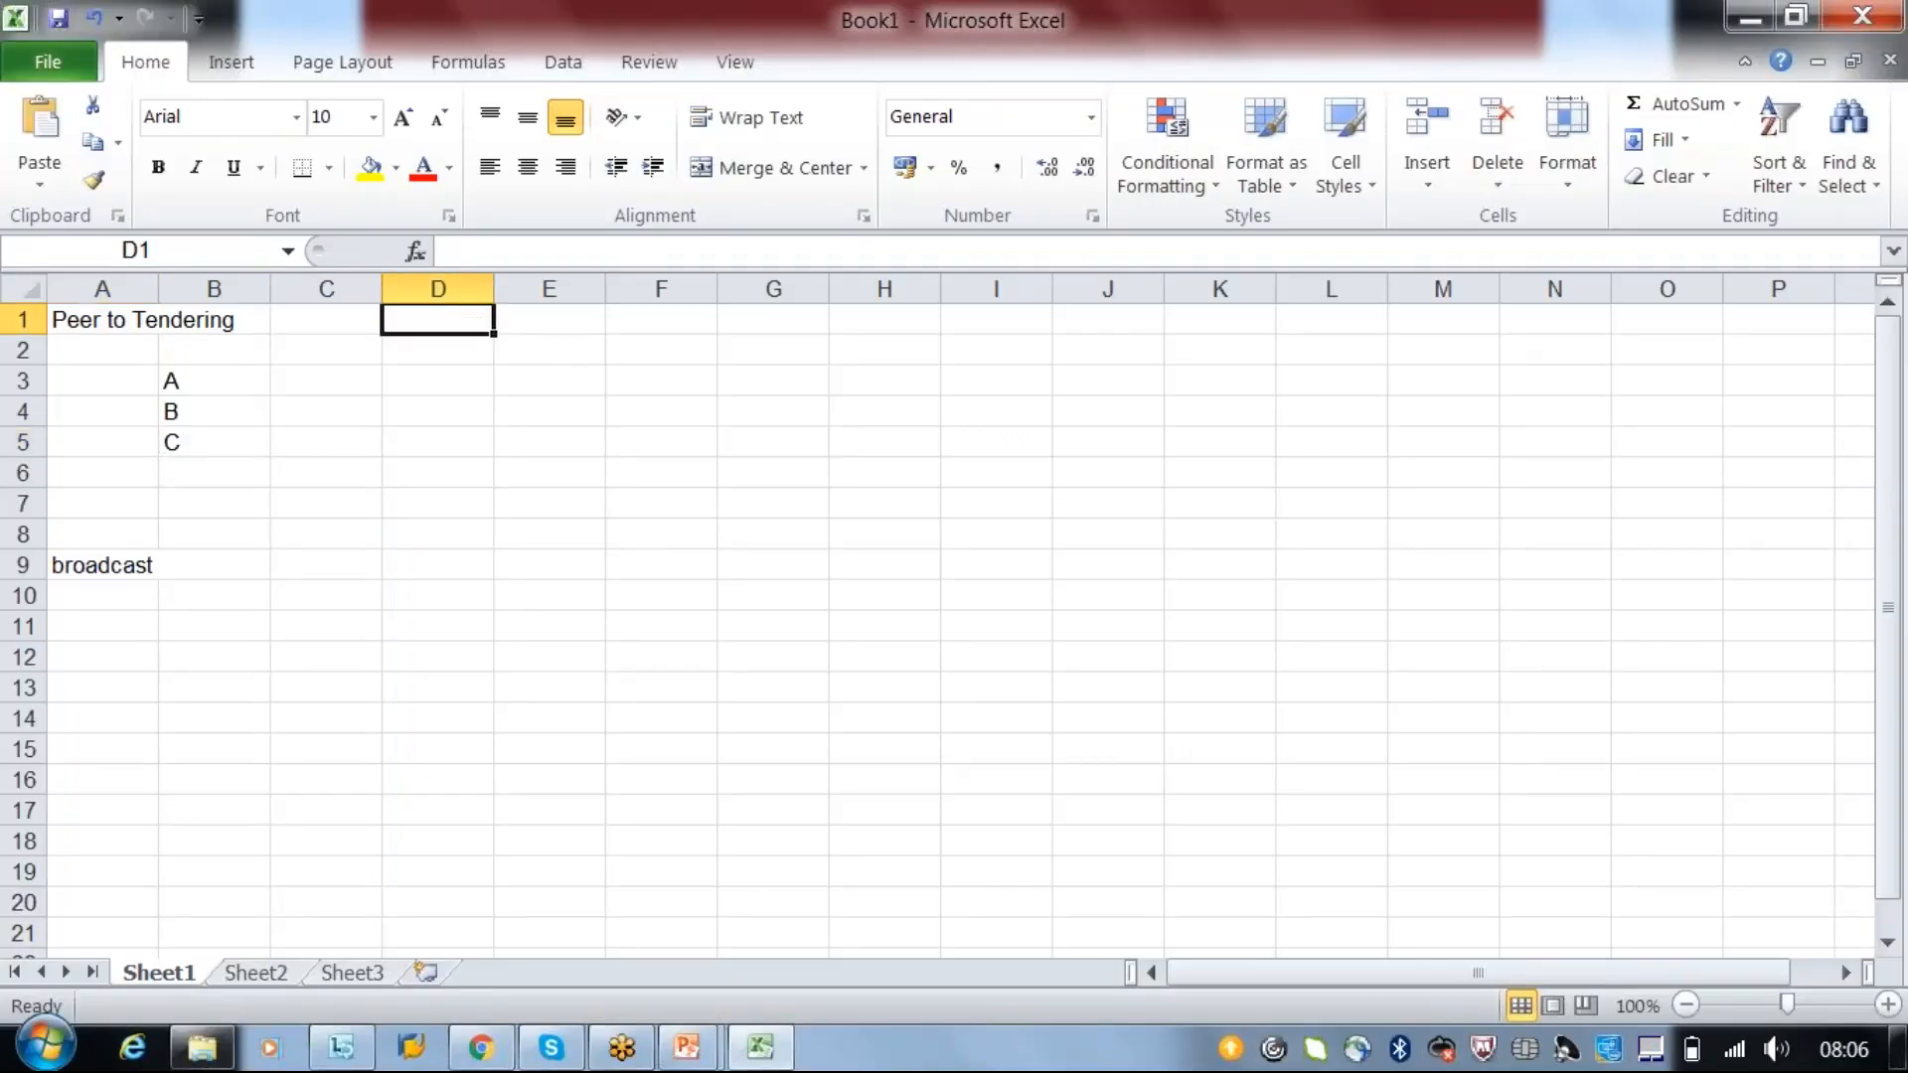
pyautogui.write('20')
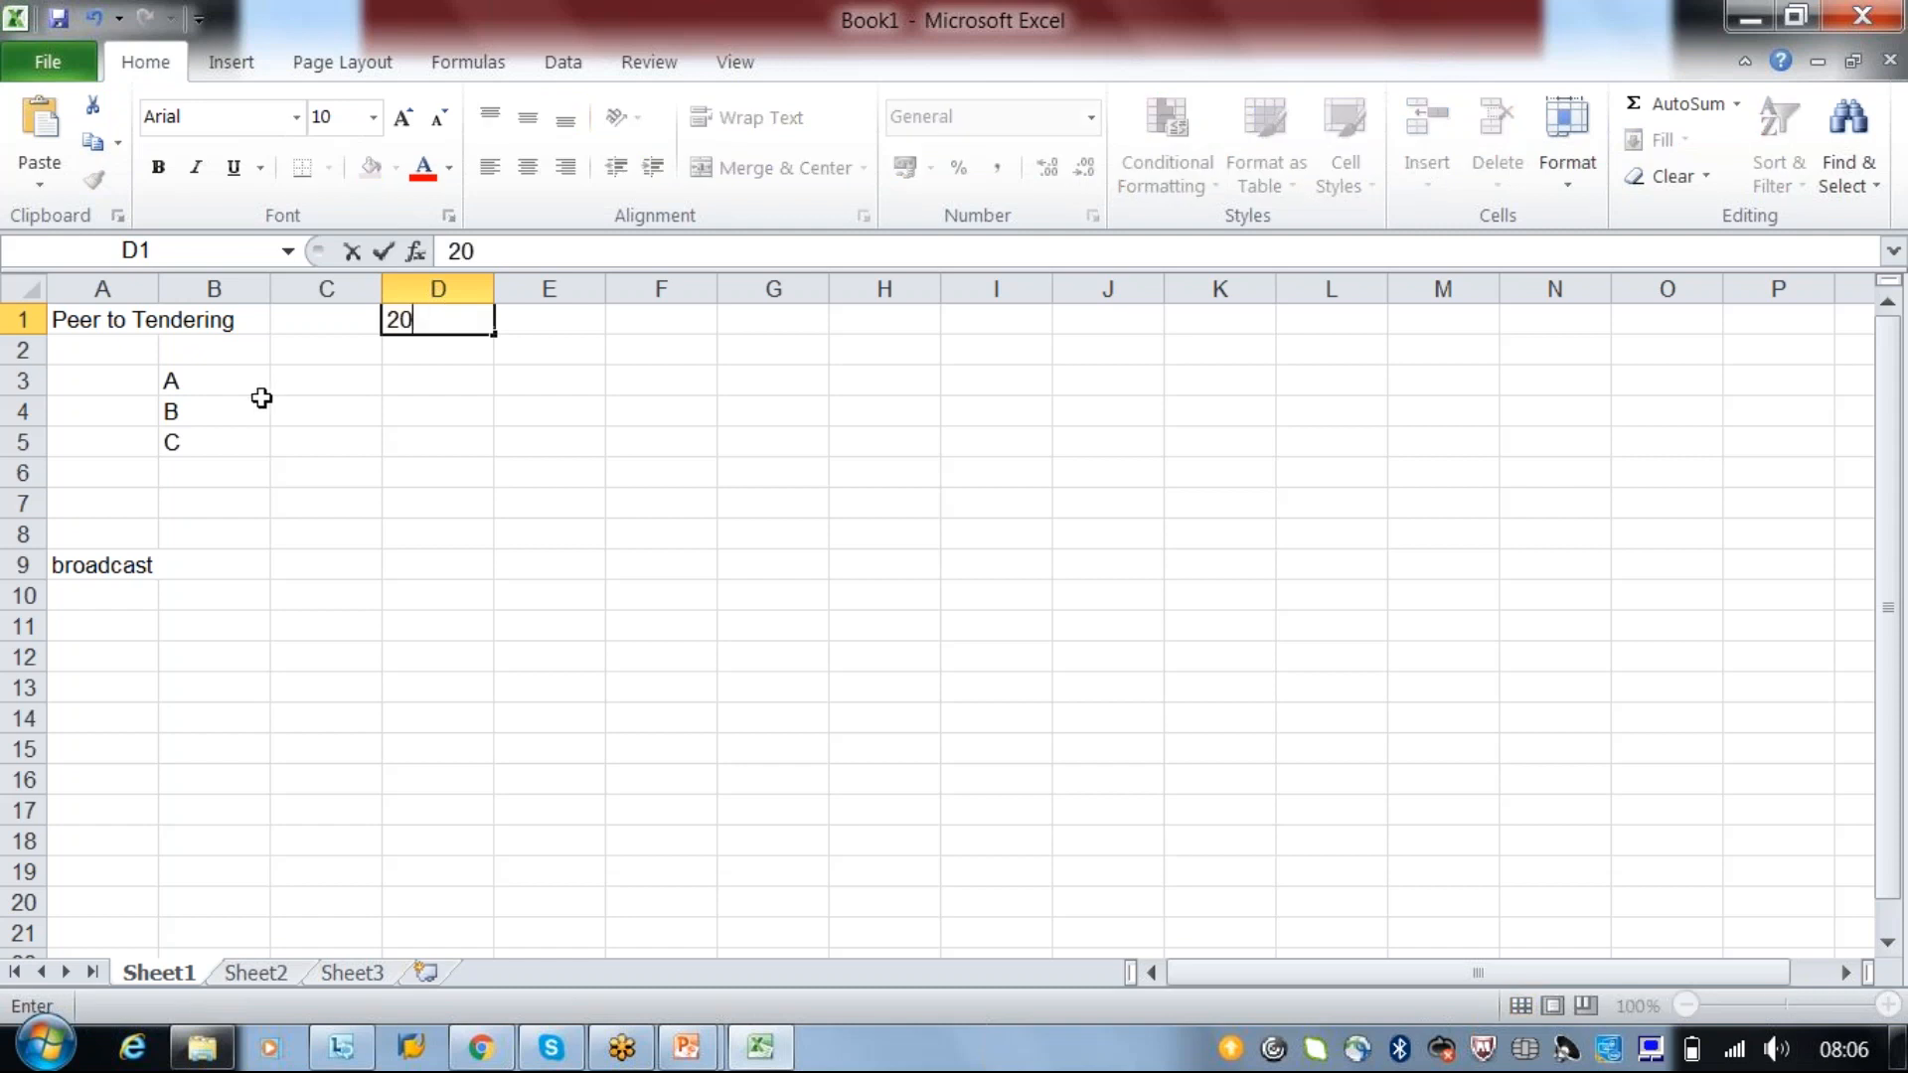
pyautogui.click(234, 382)
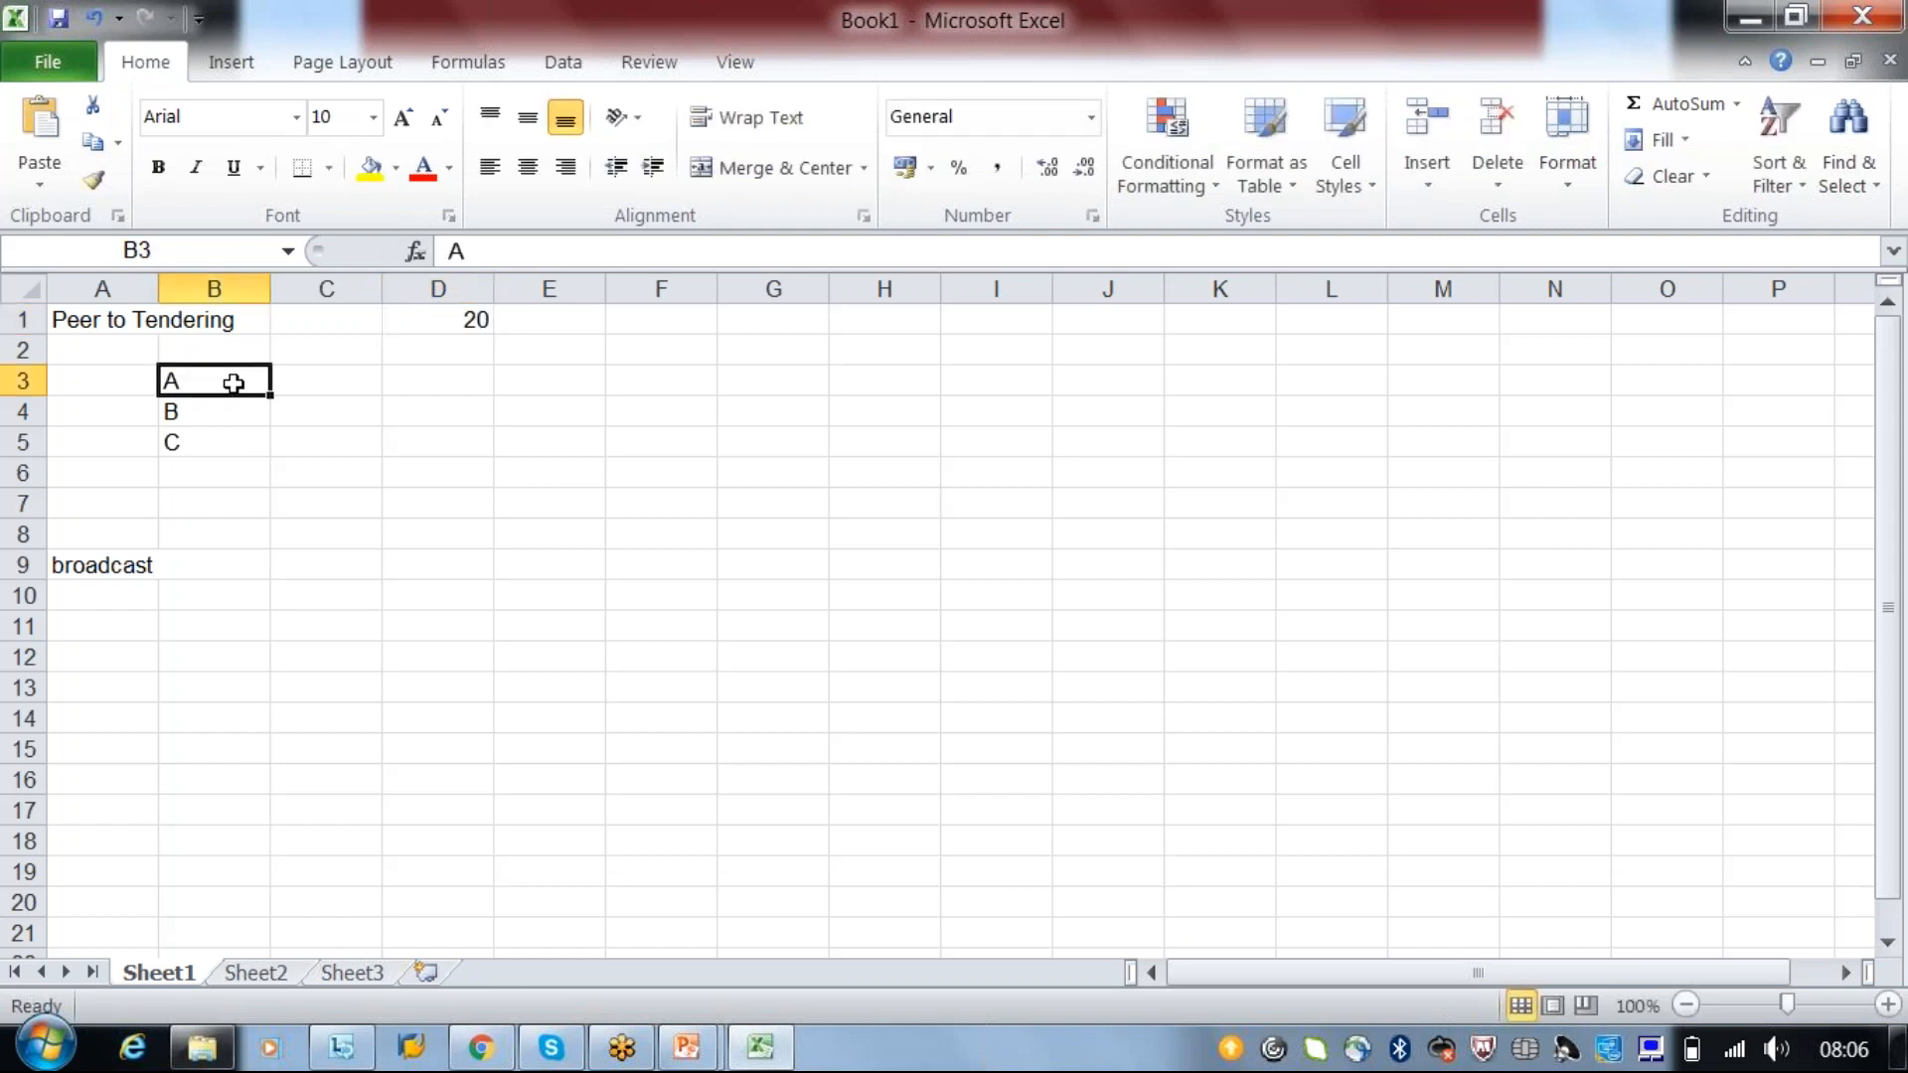
pyautogui.click(354, 383)
pyautogui.write('RFQ1')
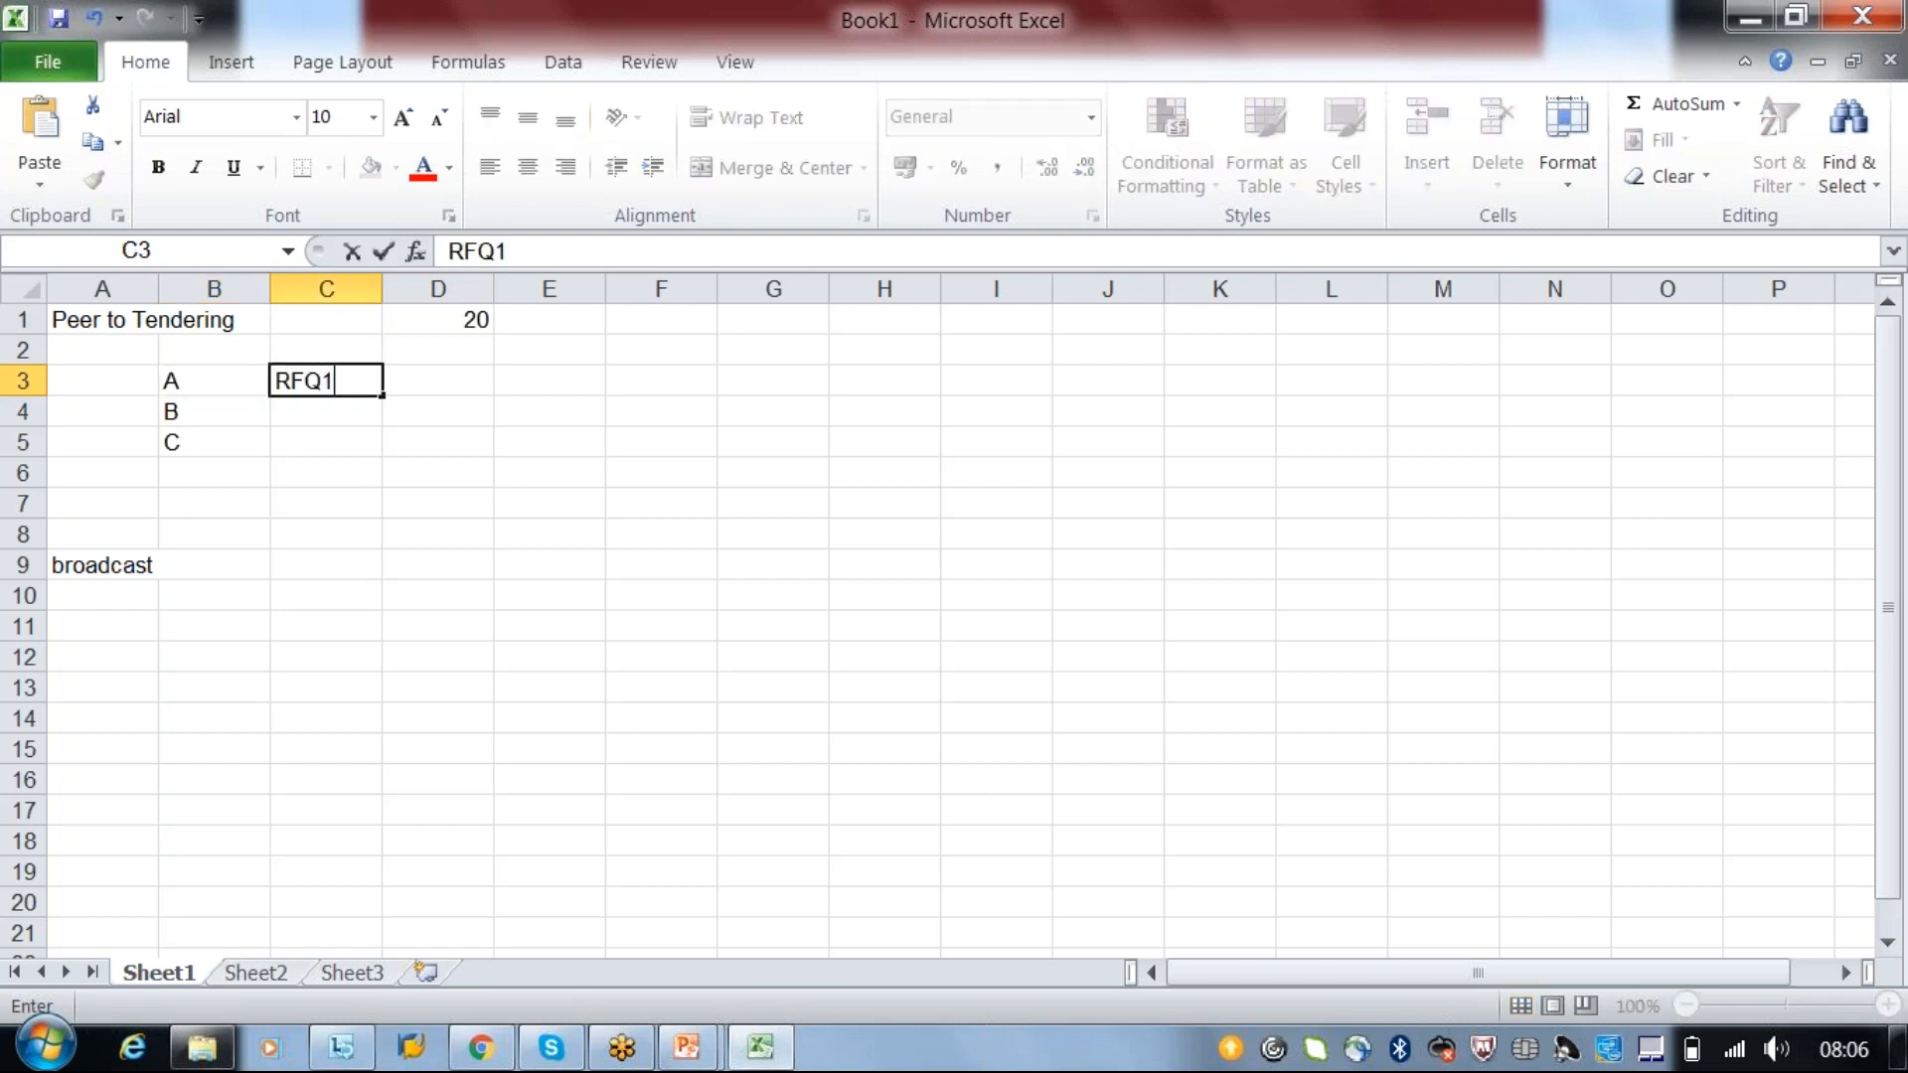
pyautogui.click(475, 320)
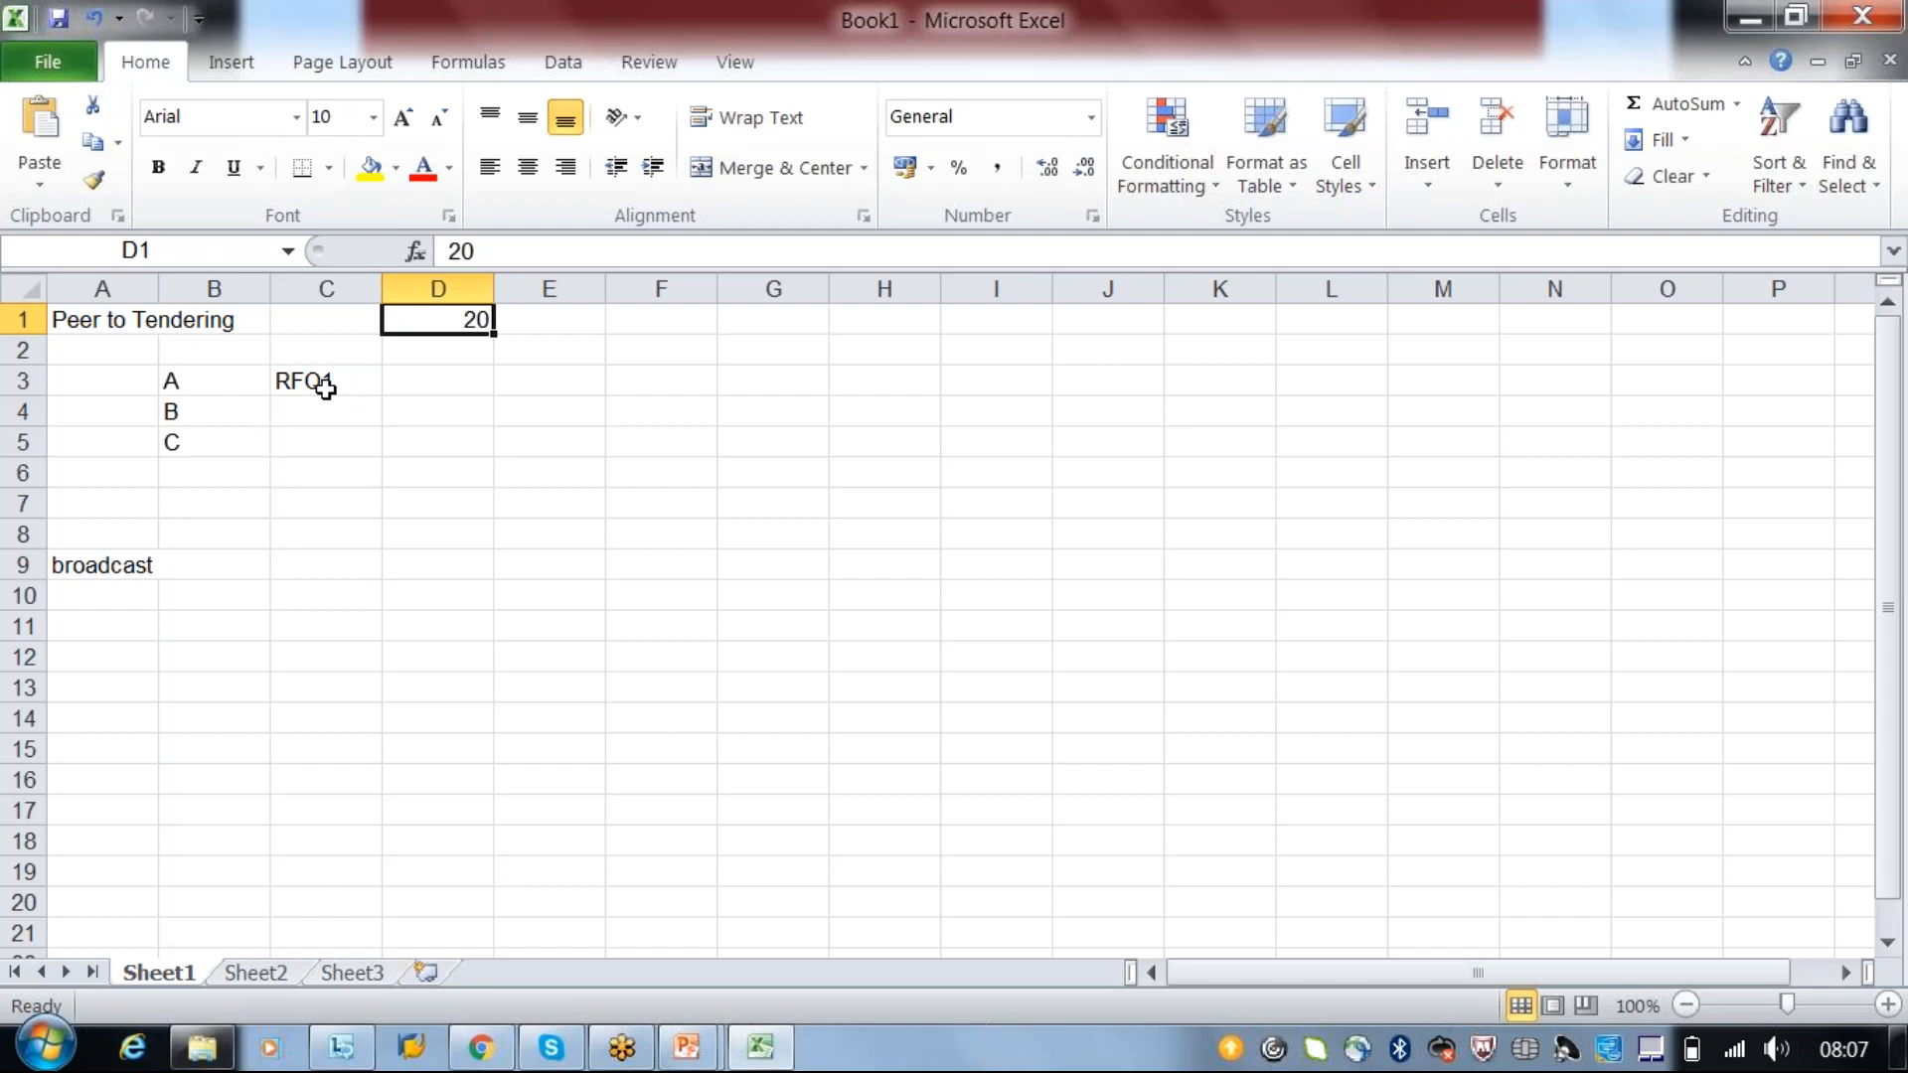
# - Enter accepting/Rejecting in cell D3 as the response for RFQ1
pyautogui.click(198, 380)
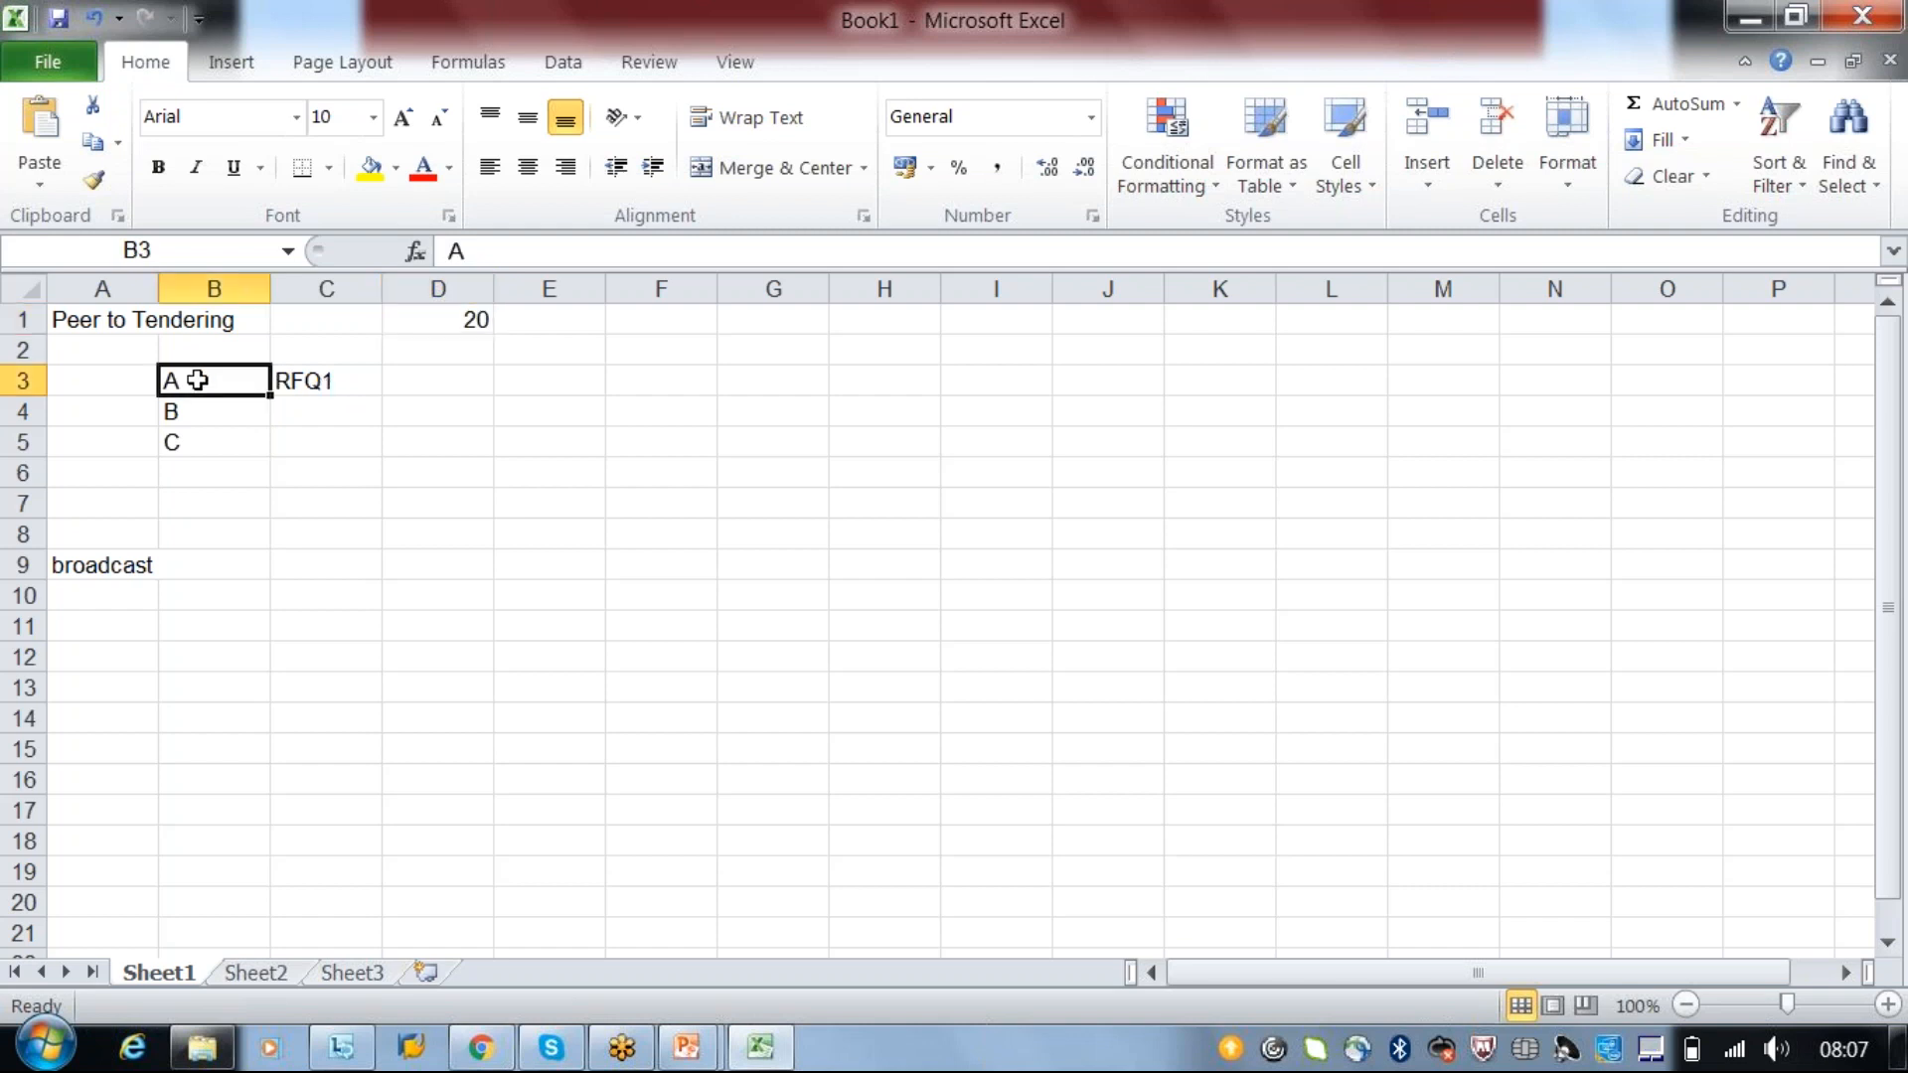
pyautogui.click(443, 386)
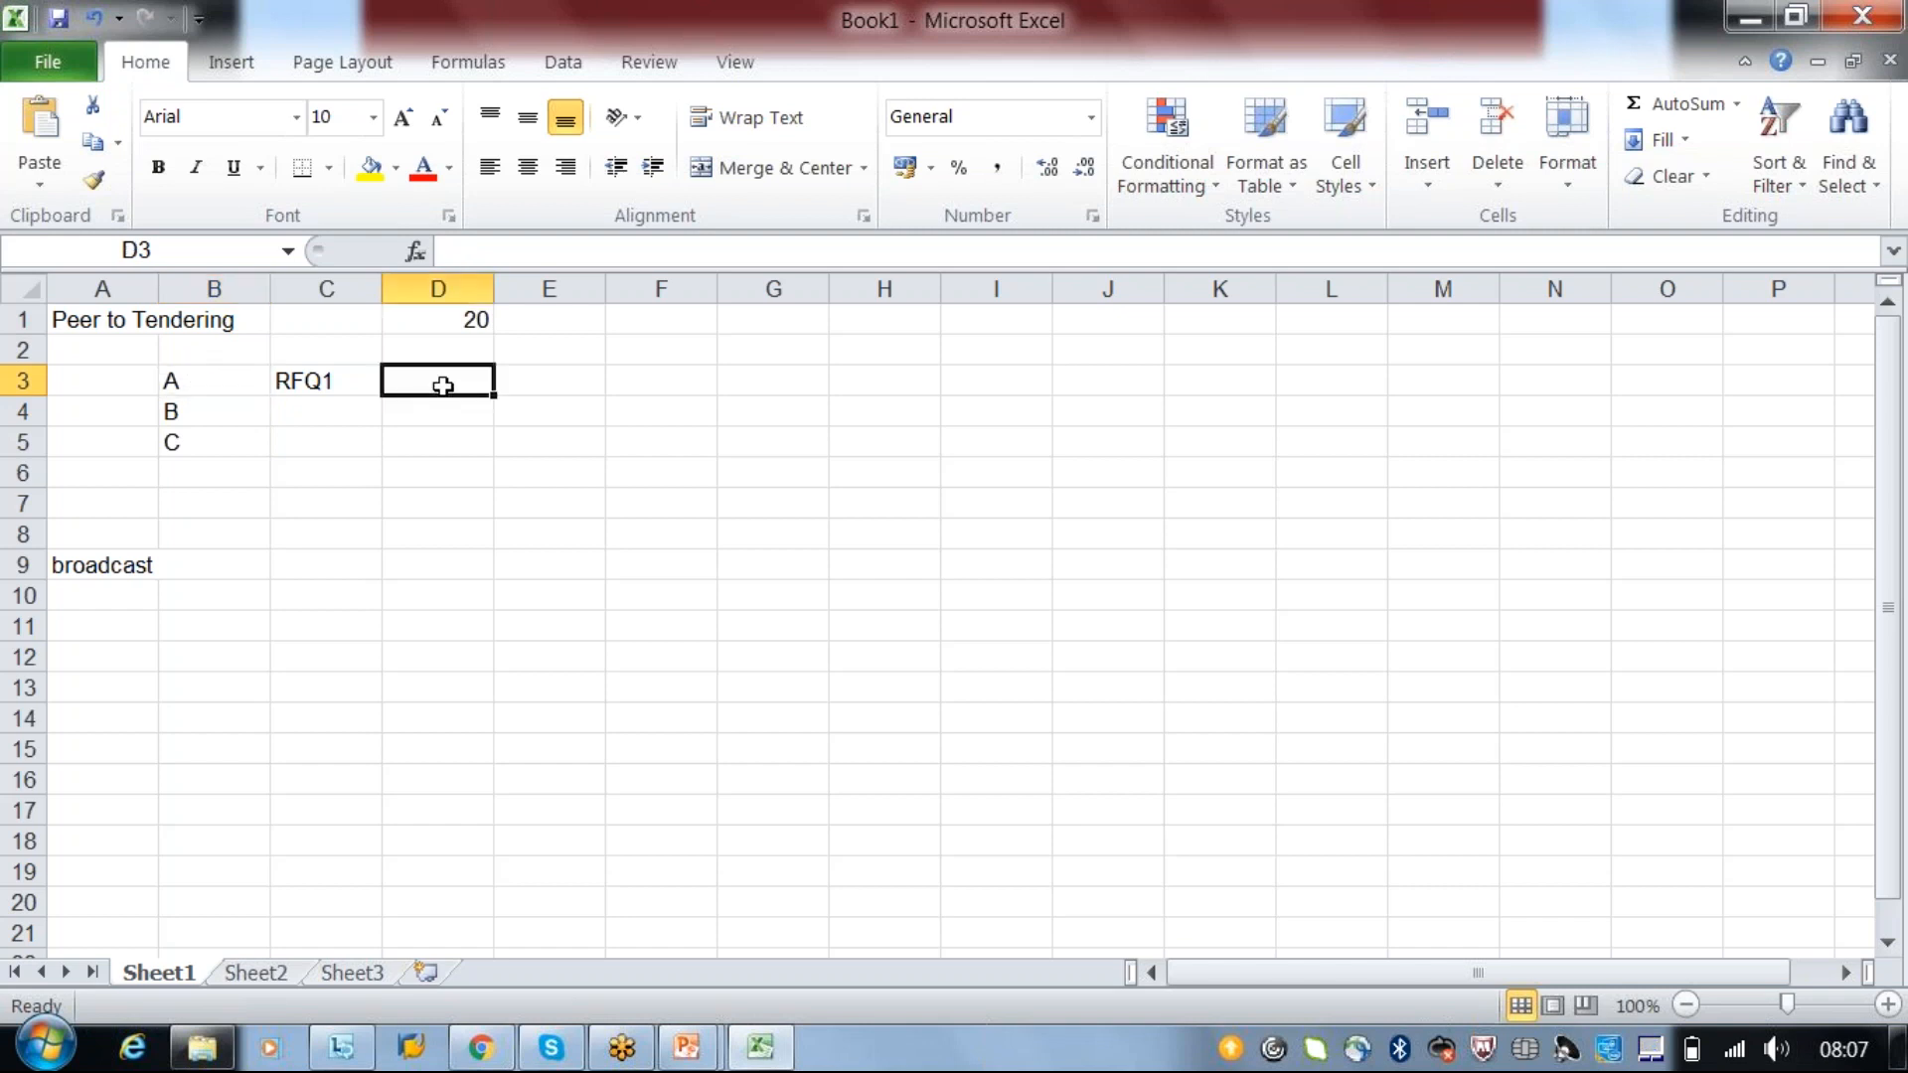
pyautogui.write('Sc')
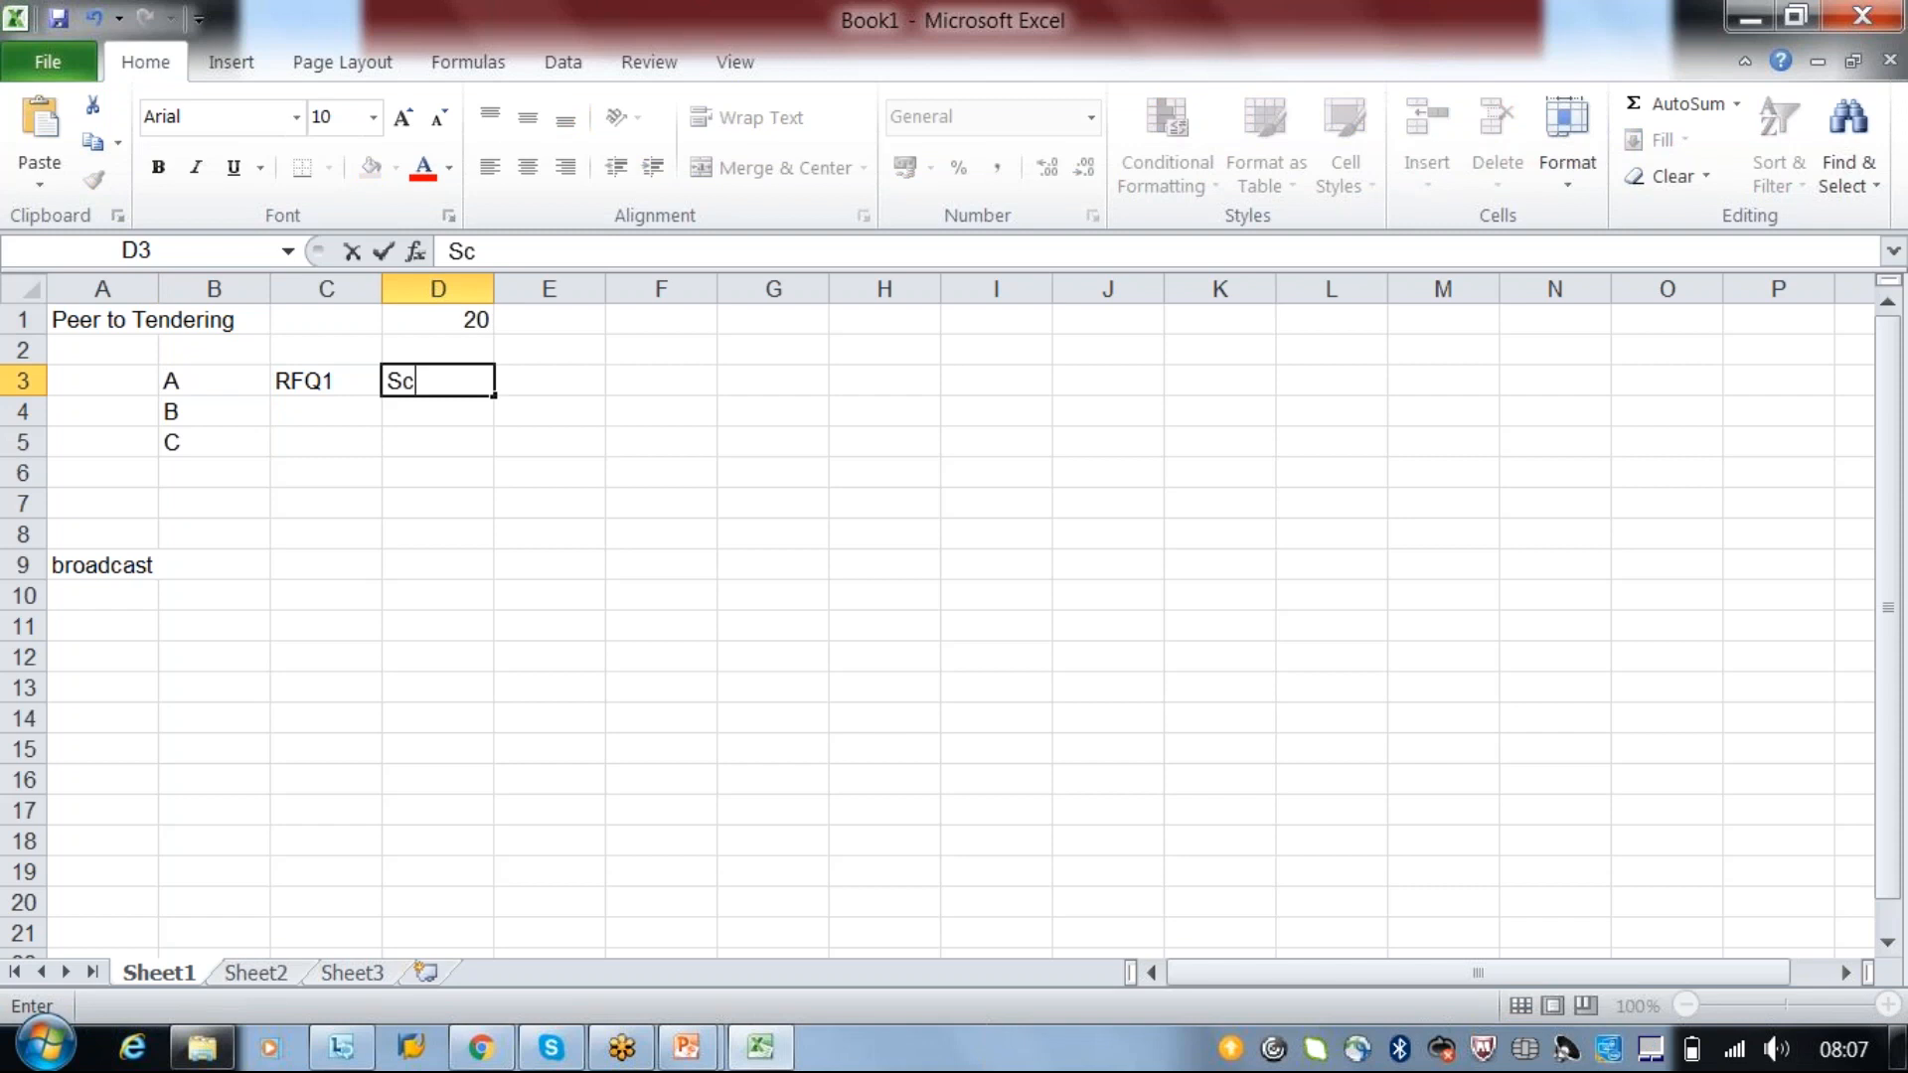
pyautogui.press('BackSpace')
pyautogui.press('BackSpace')
pyautogui.write('accepti')
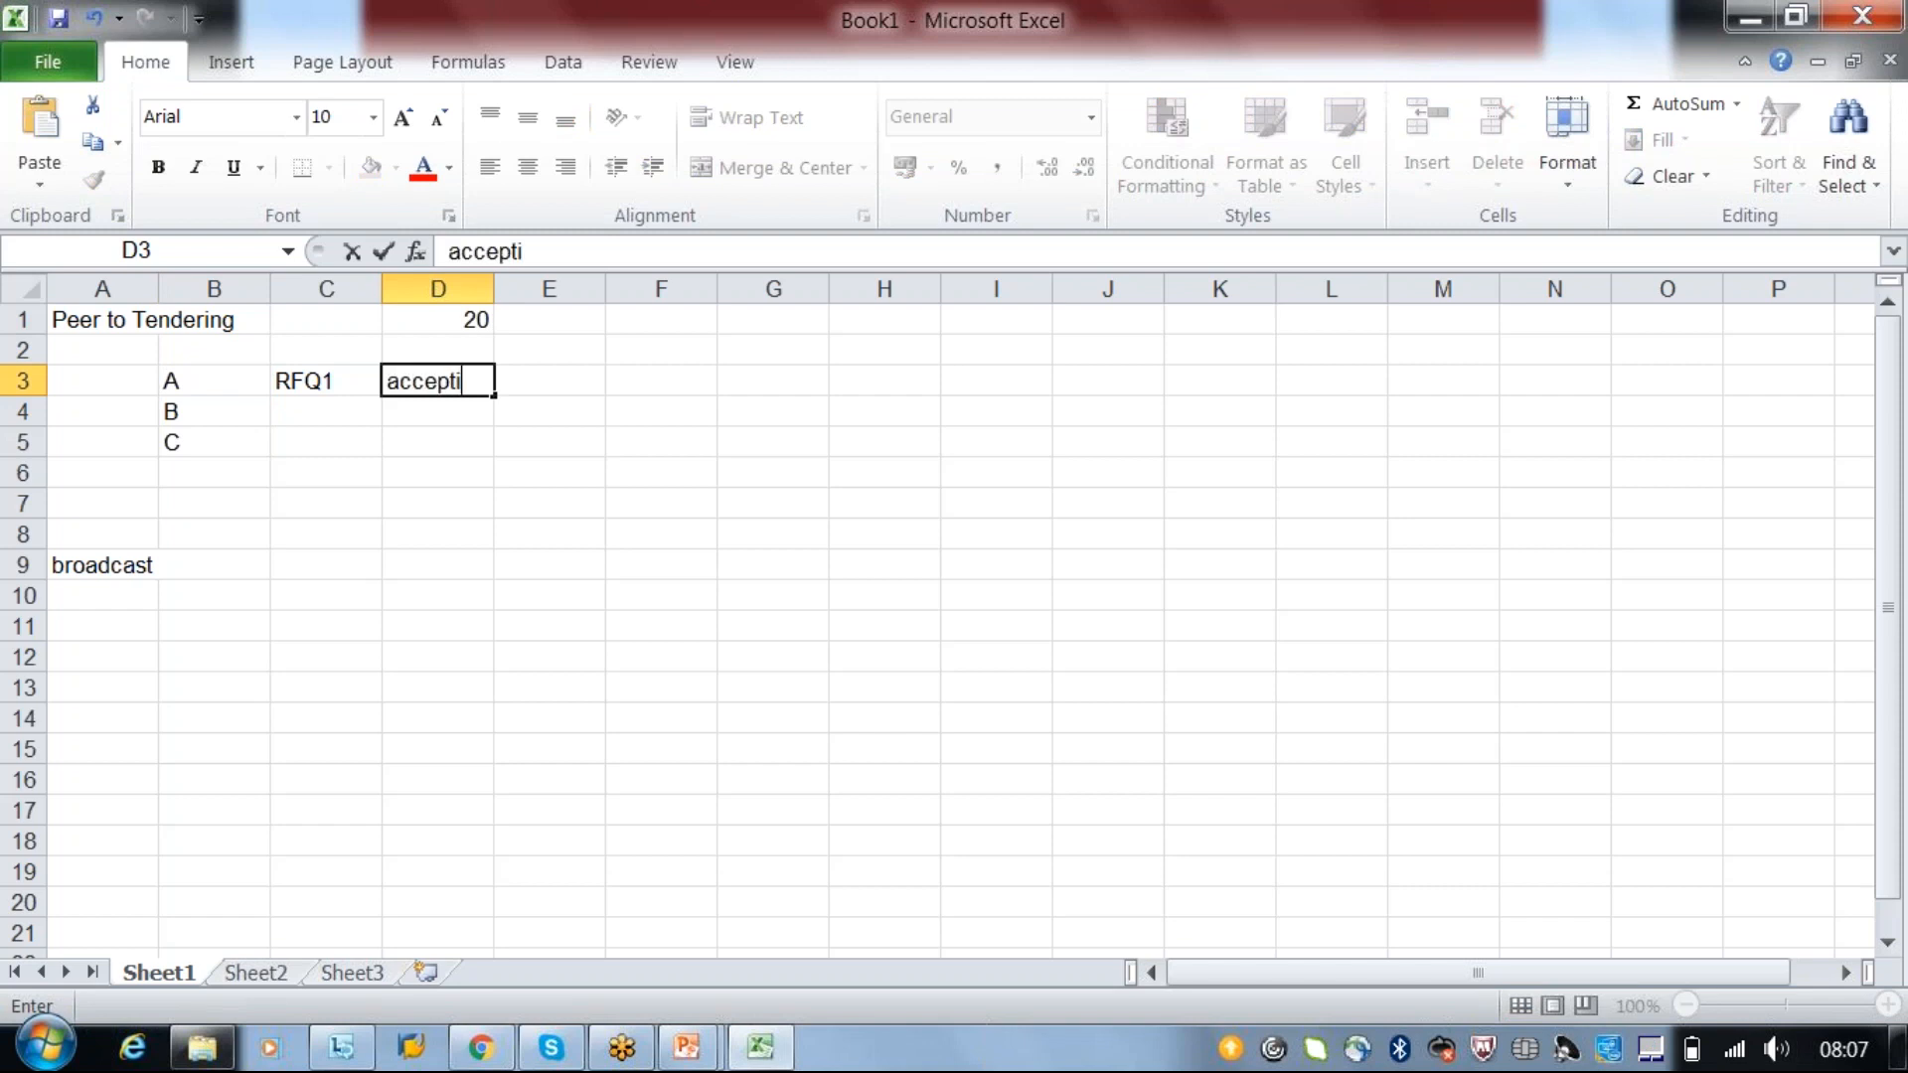
pyautogui.write('ng/Rejecting')
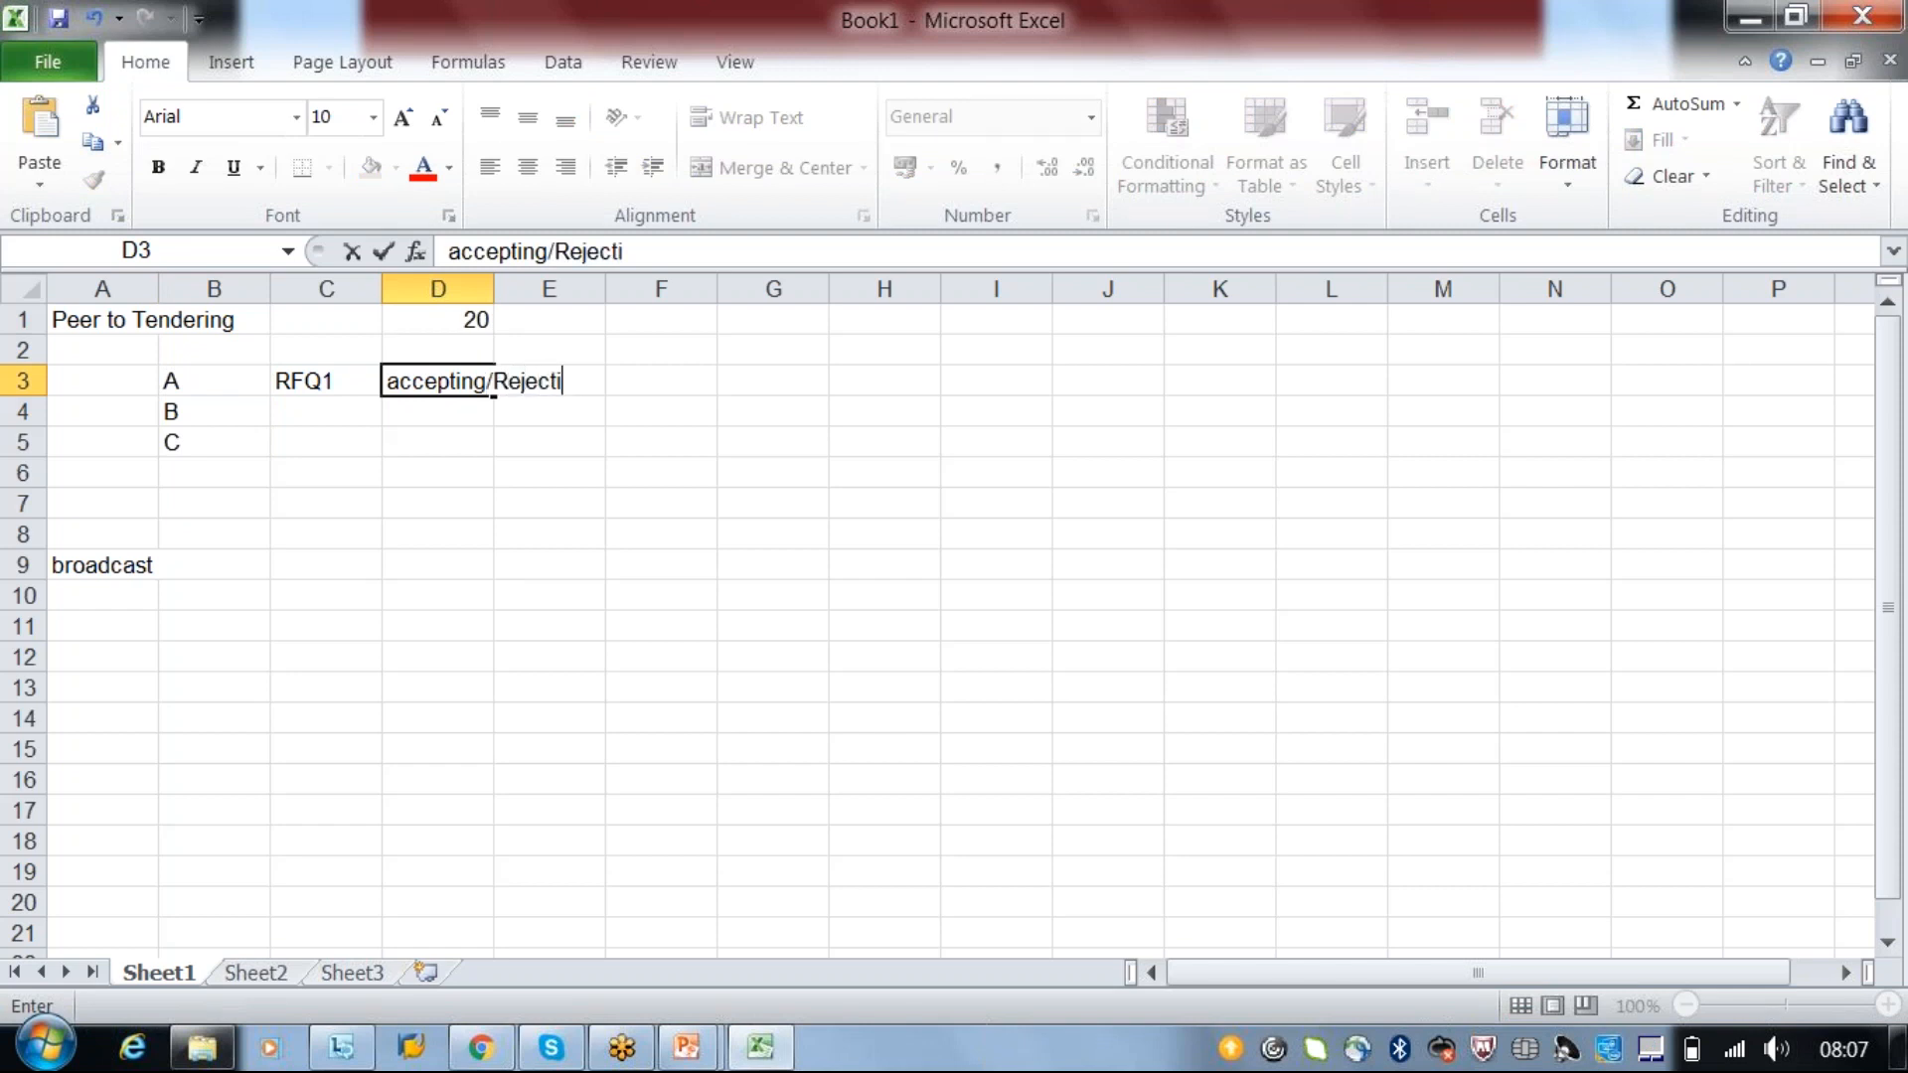
pyautogui.click(463, 318)
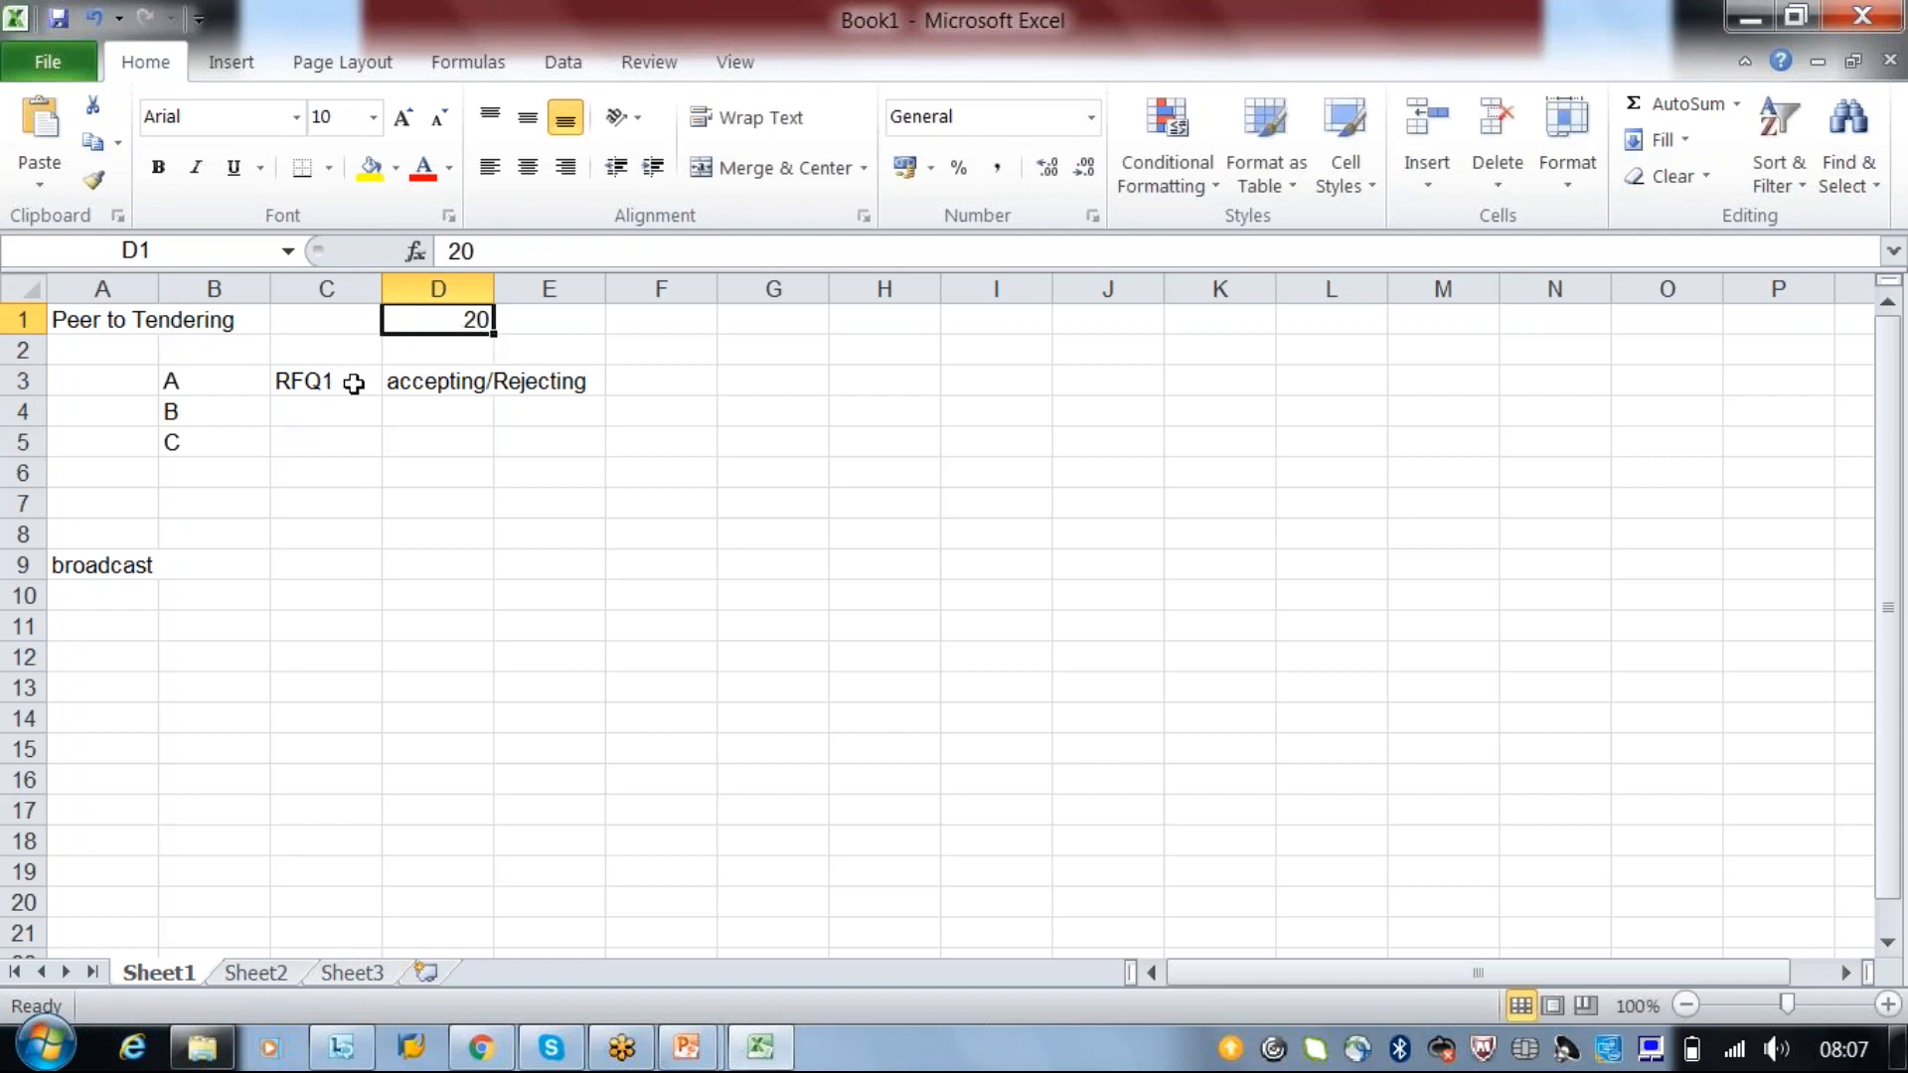
# - Enter RFQ2 in cell C4 beside B and copy accepting/Rejecting from D3 into D4
pyautogui.click(425, 386)
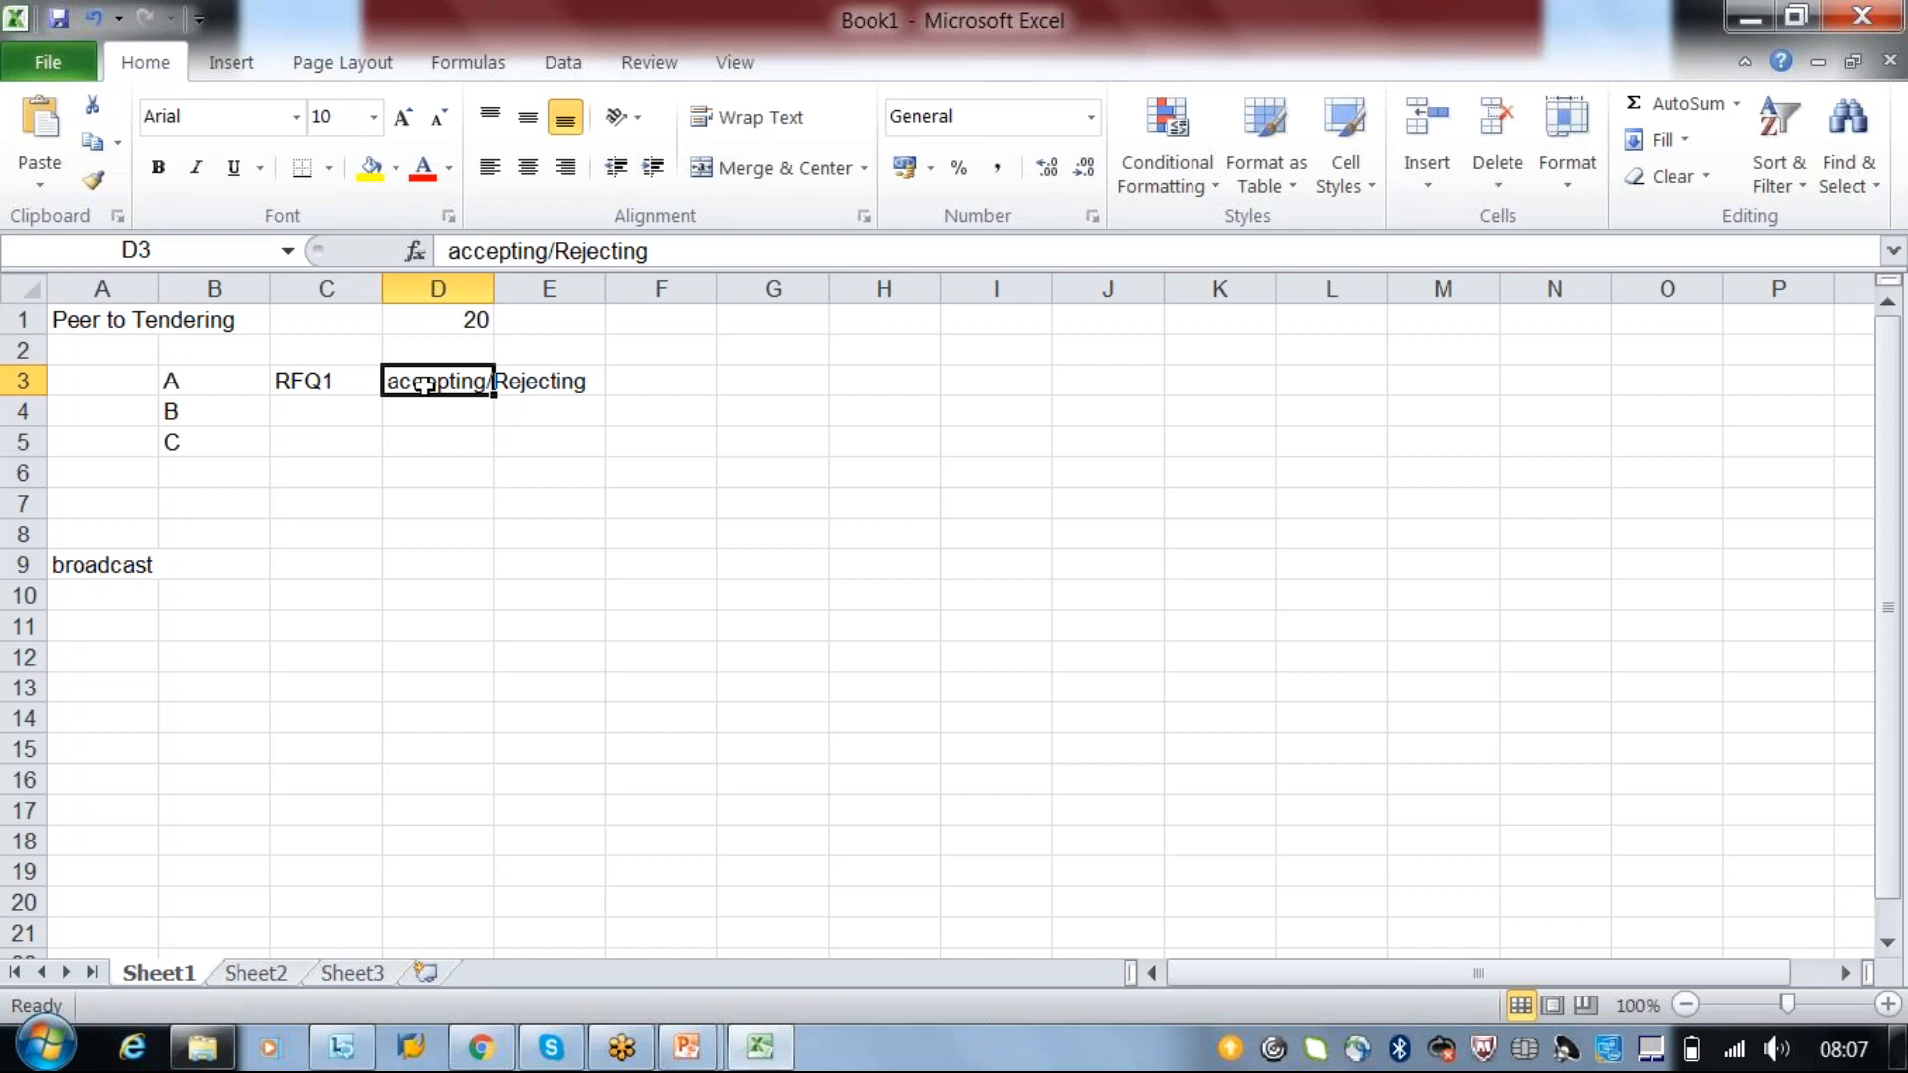
pyautogui.click(306, 416)
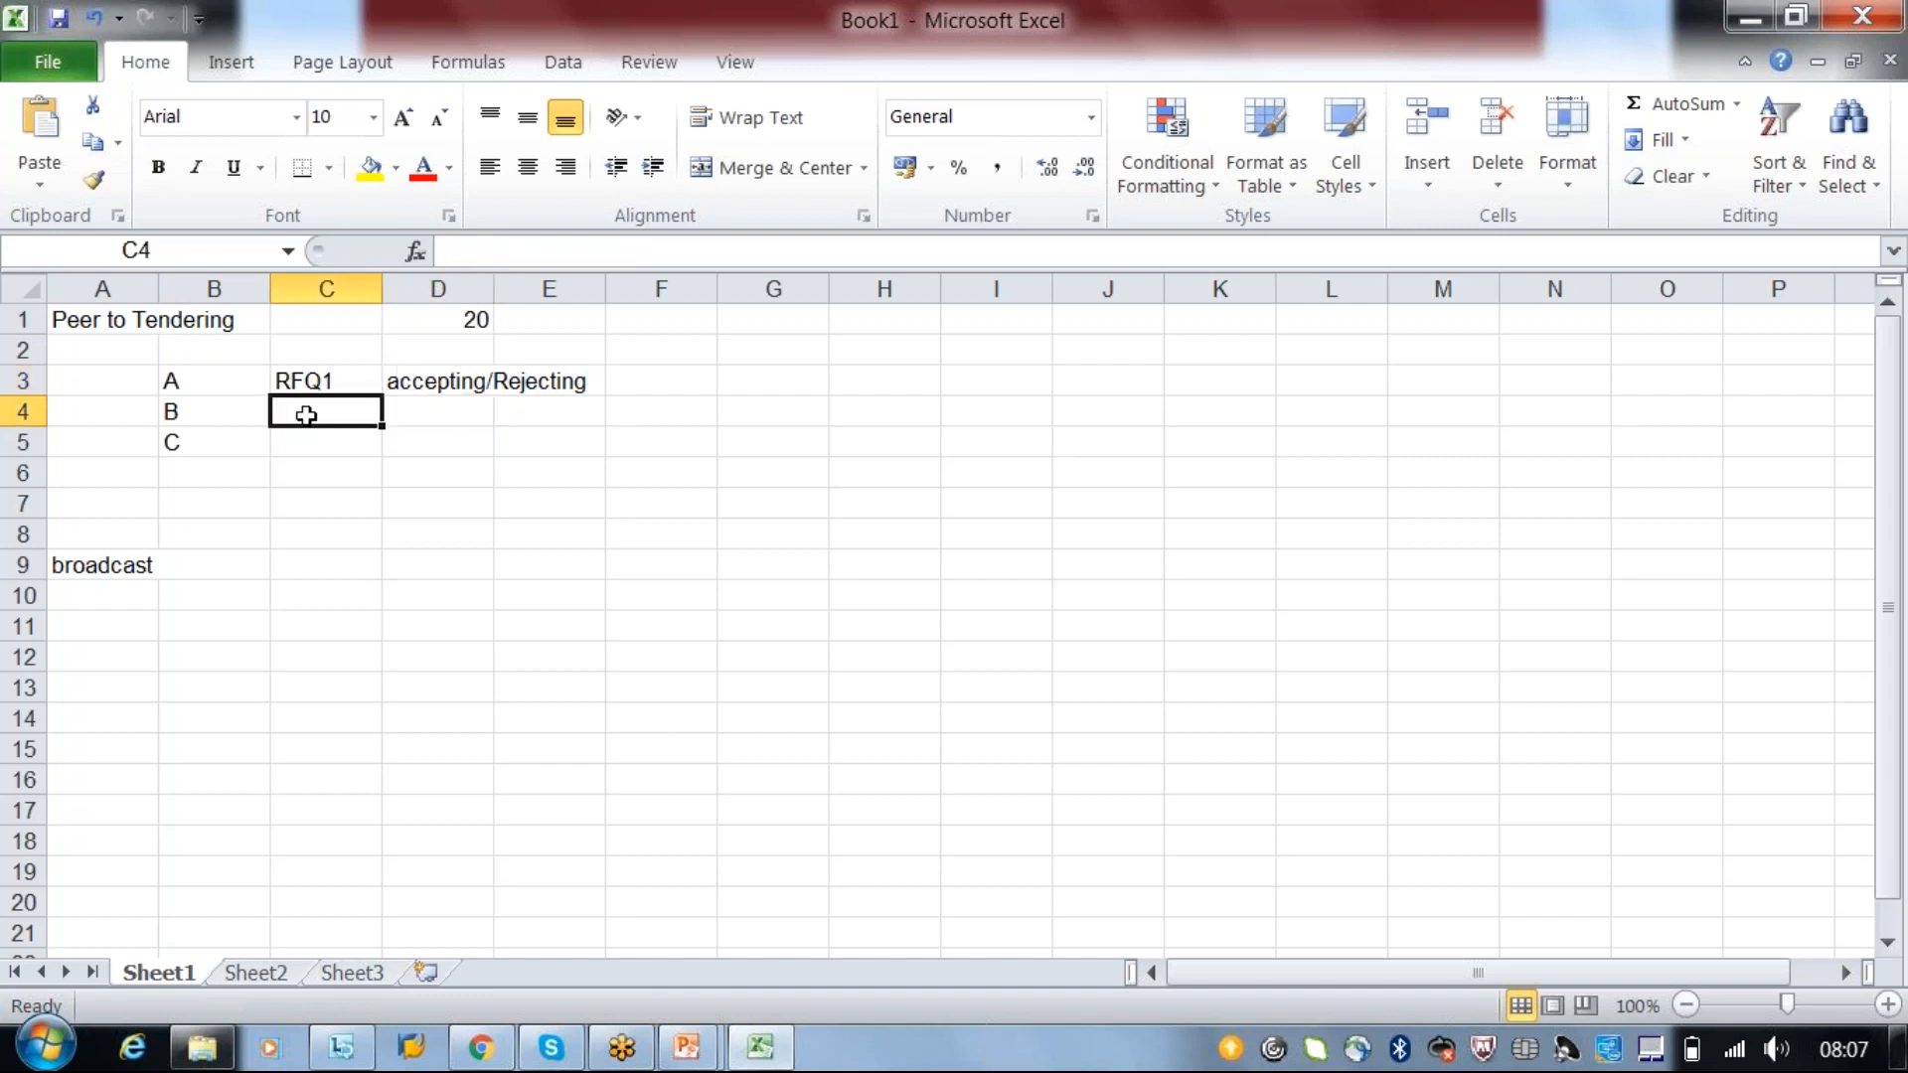
pyautogui.write('RFQ2')
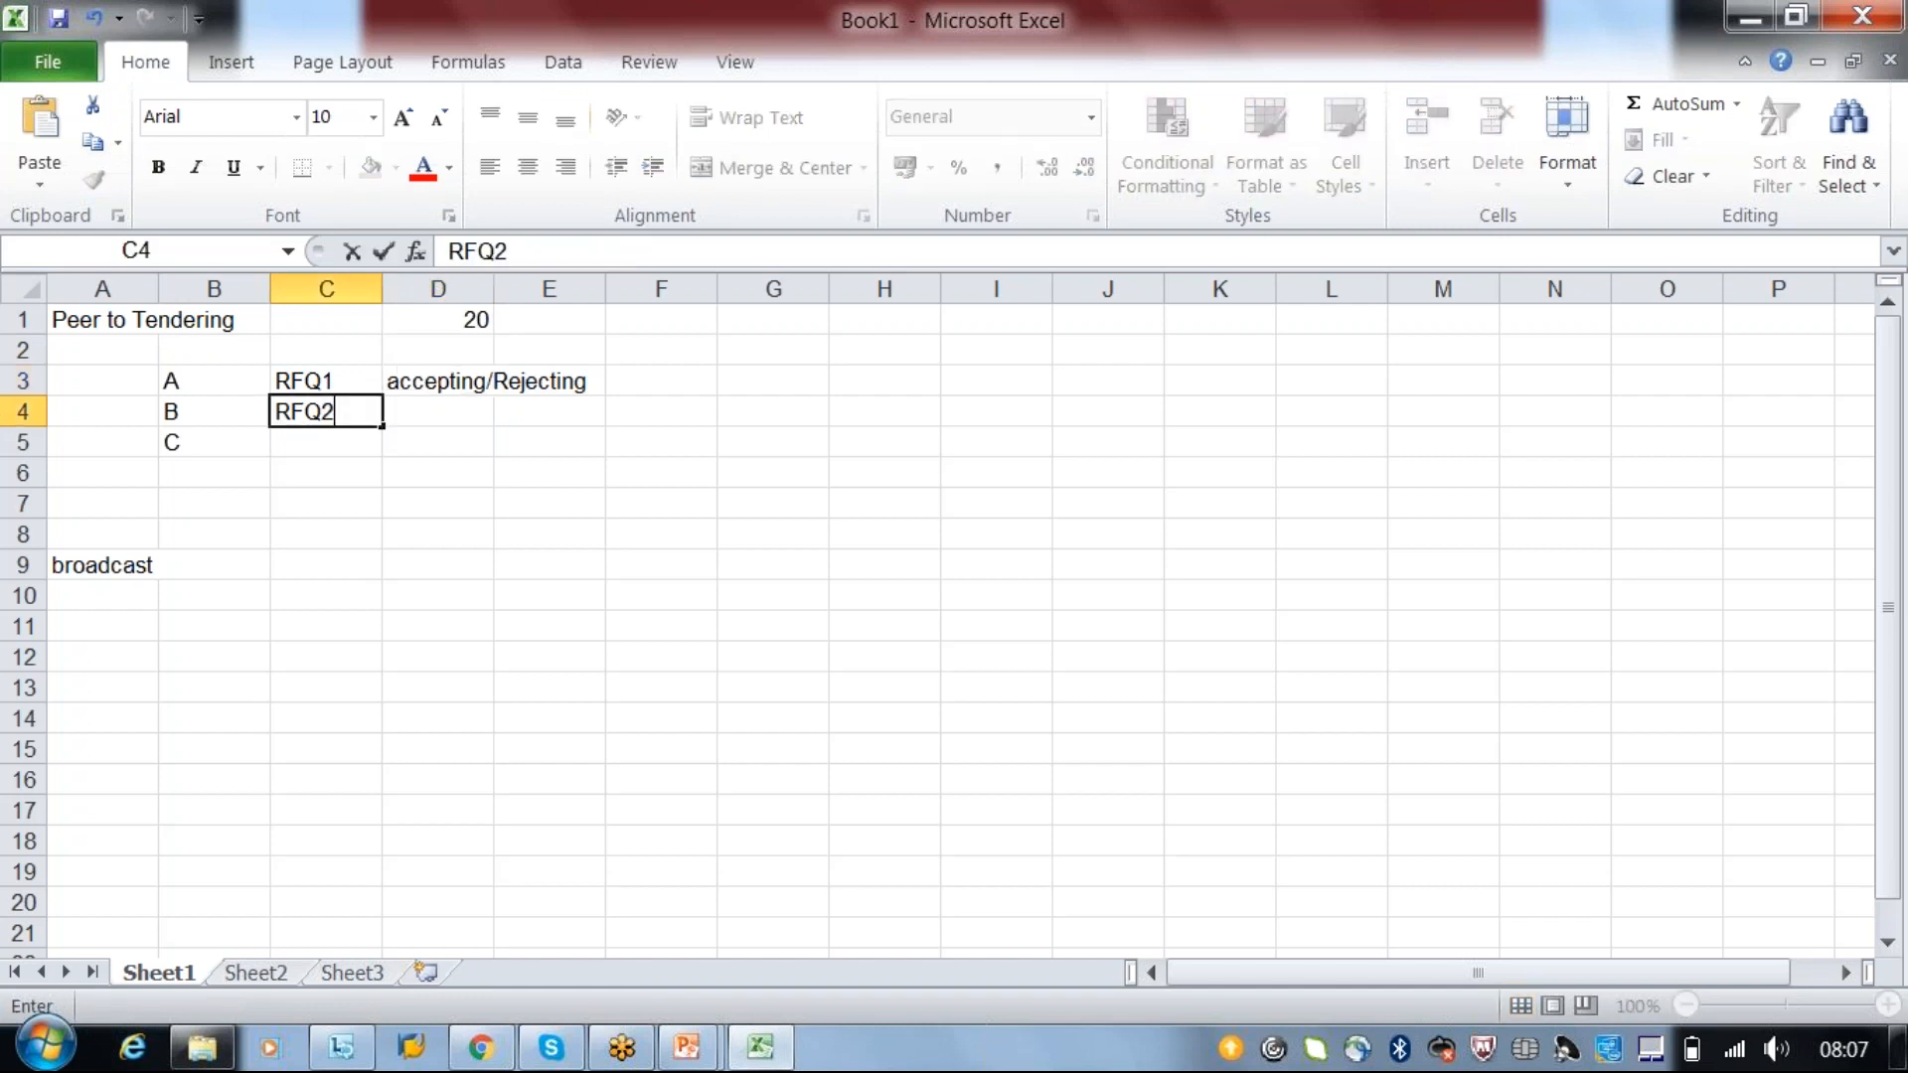
pyautogui.click(305, 440)
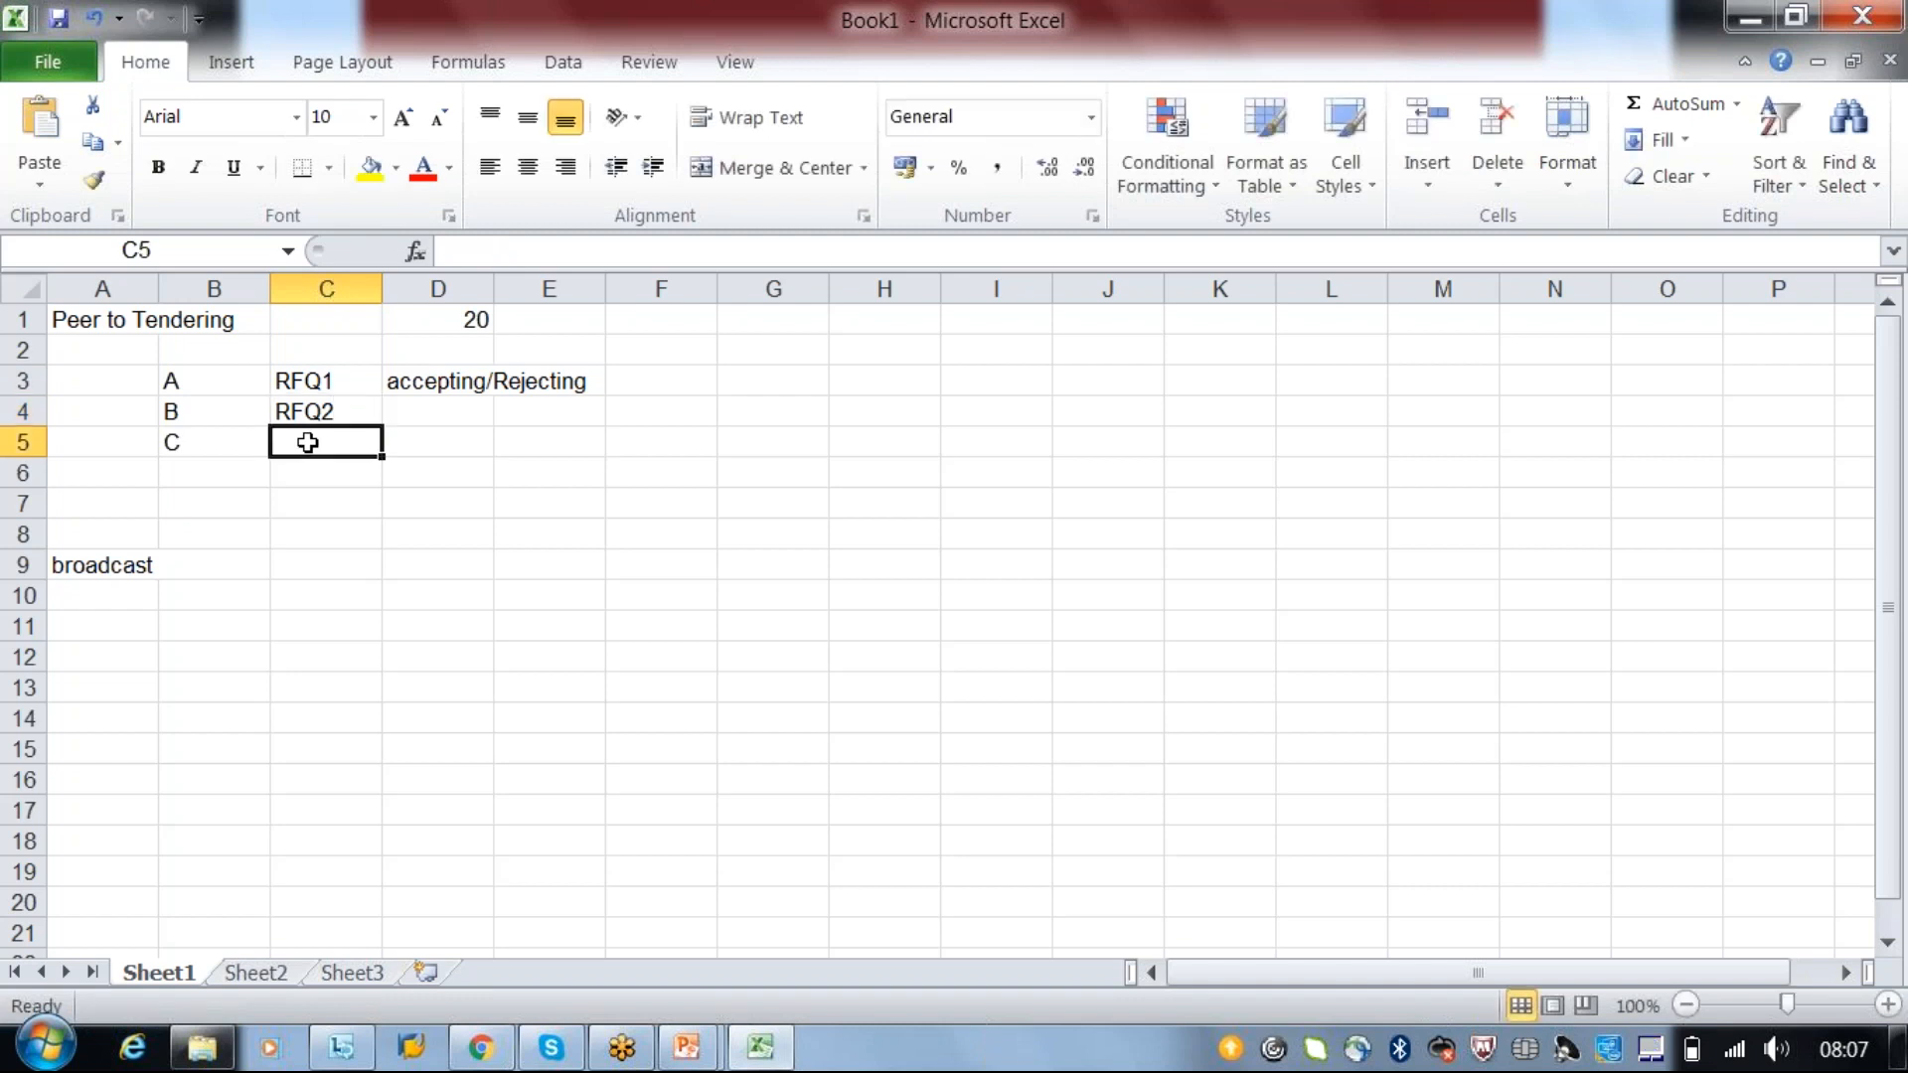
pyautogui.click(433, 409)
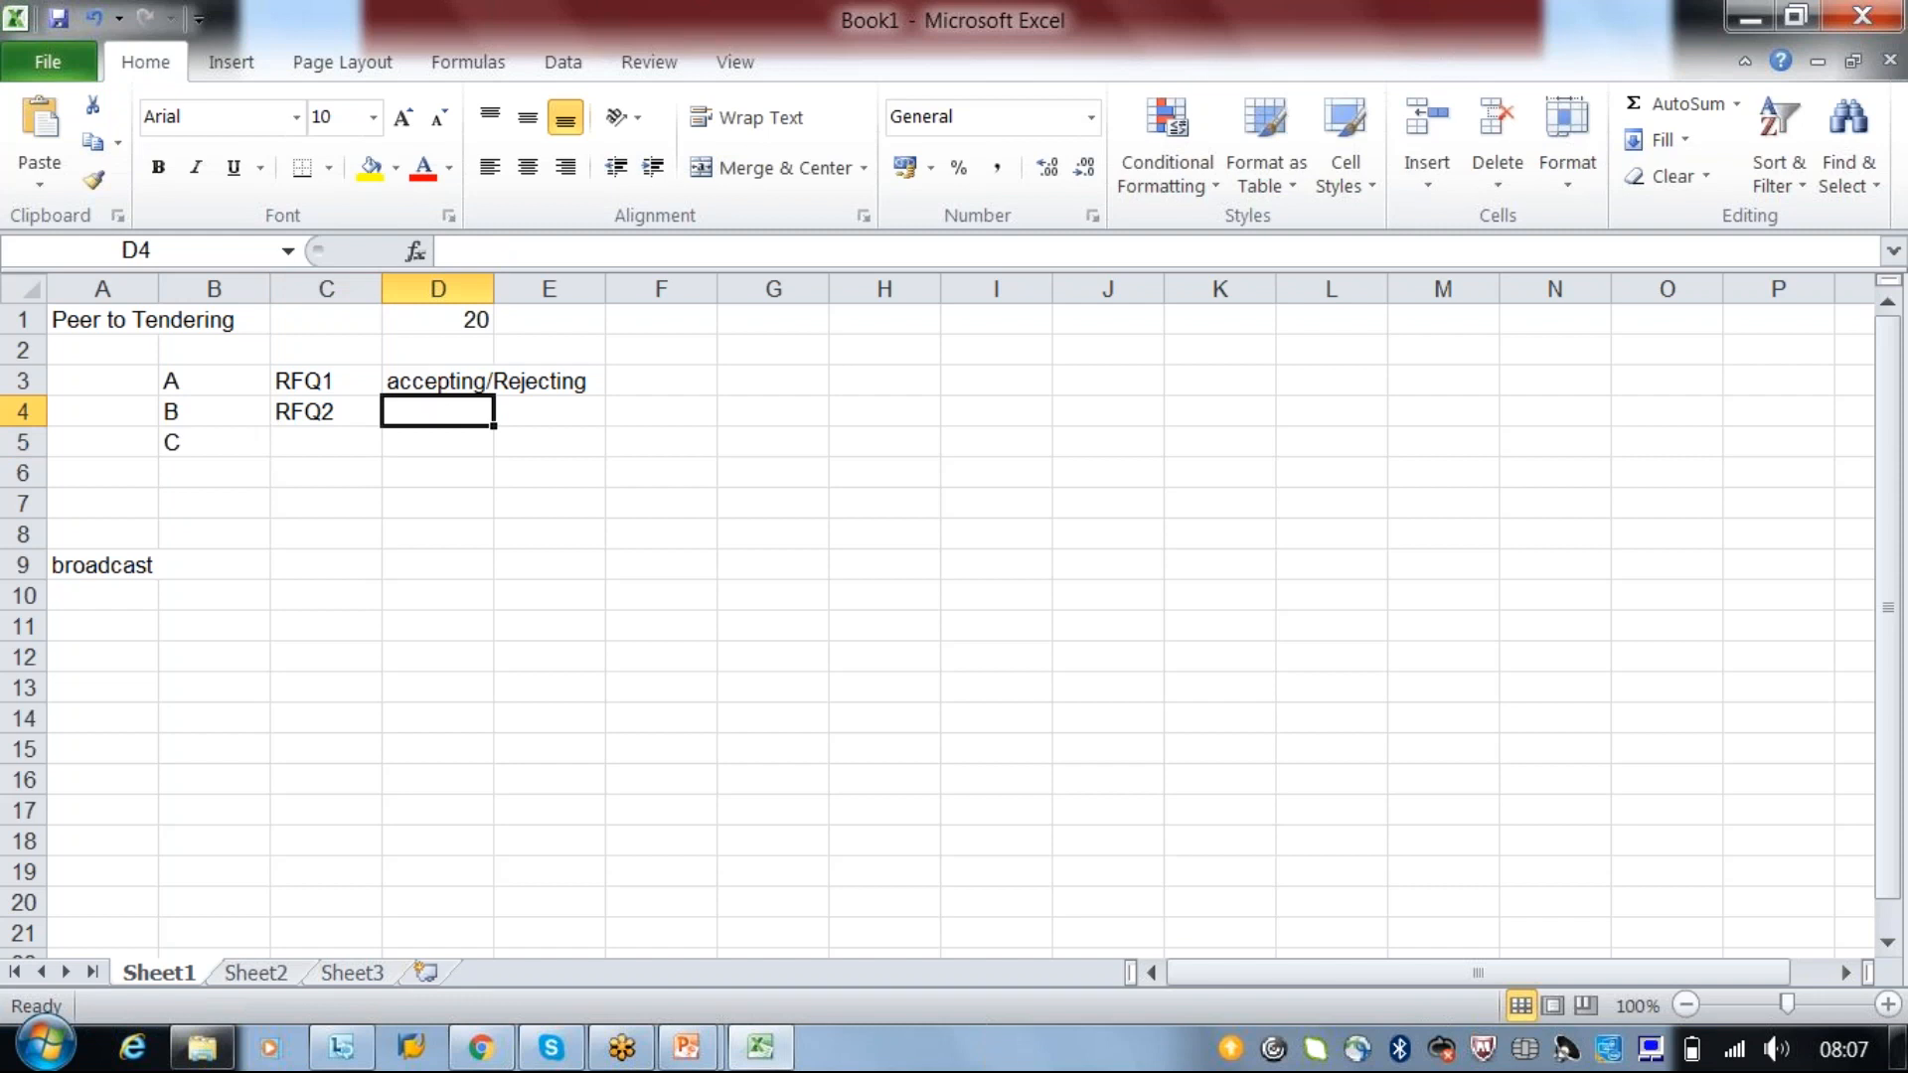
pyautogui.click(413, 376)
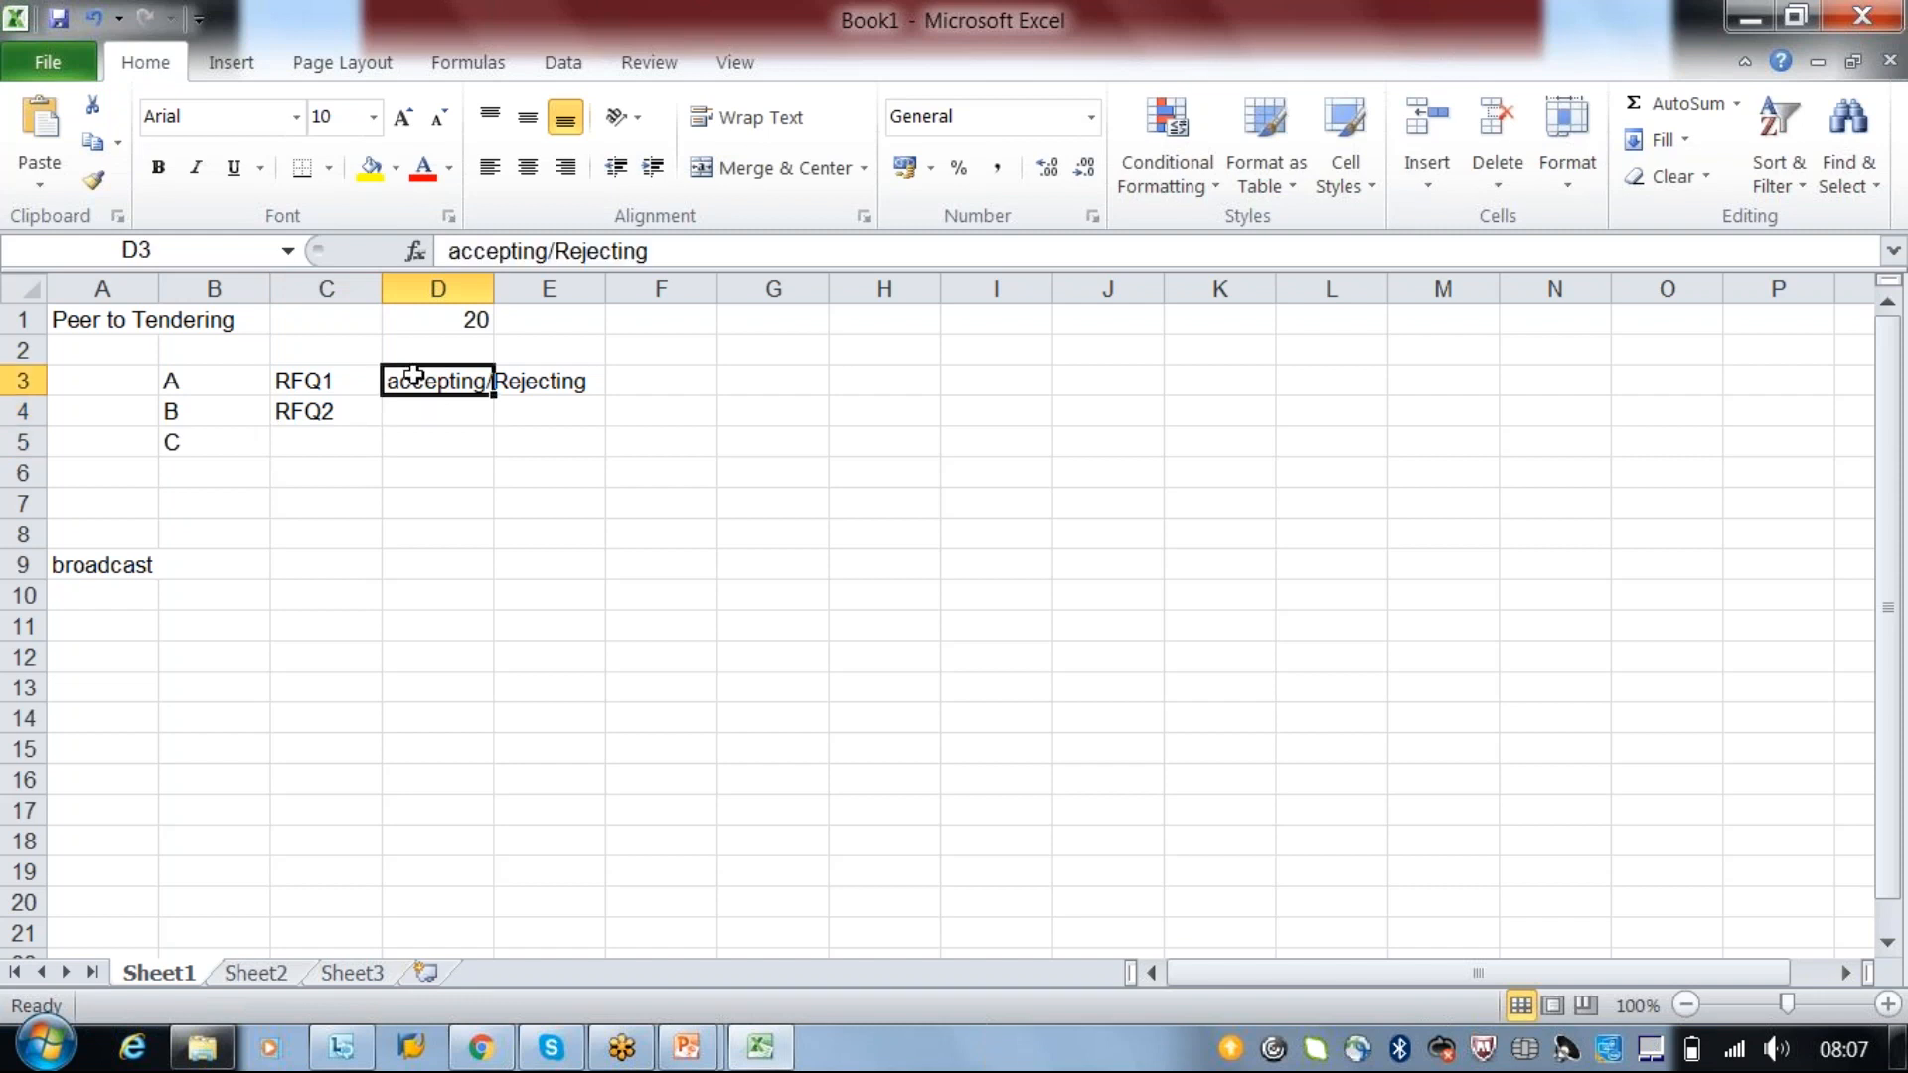
pyautogui.hotkey('ctrl', 'c')
pyautogui.click(420, 408)
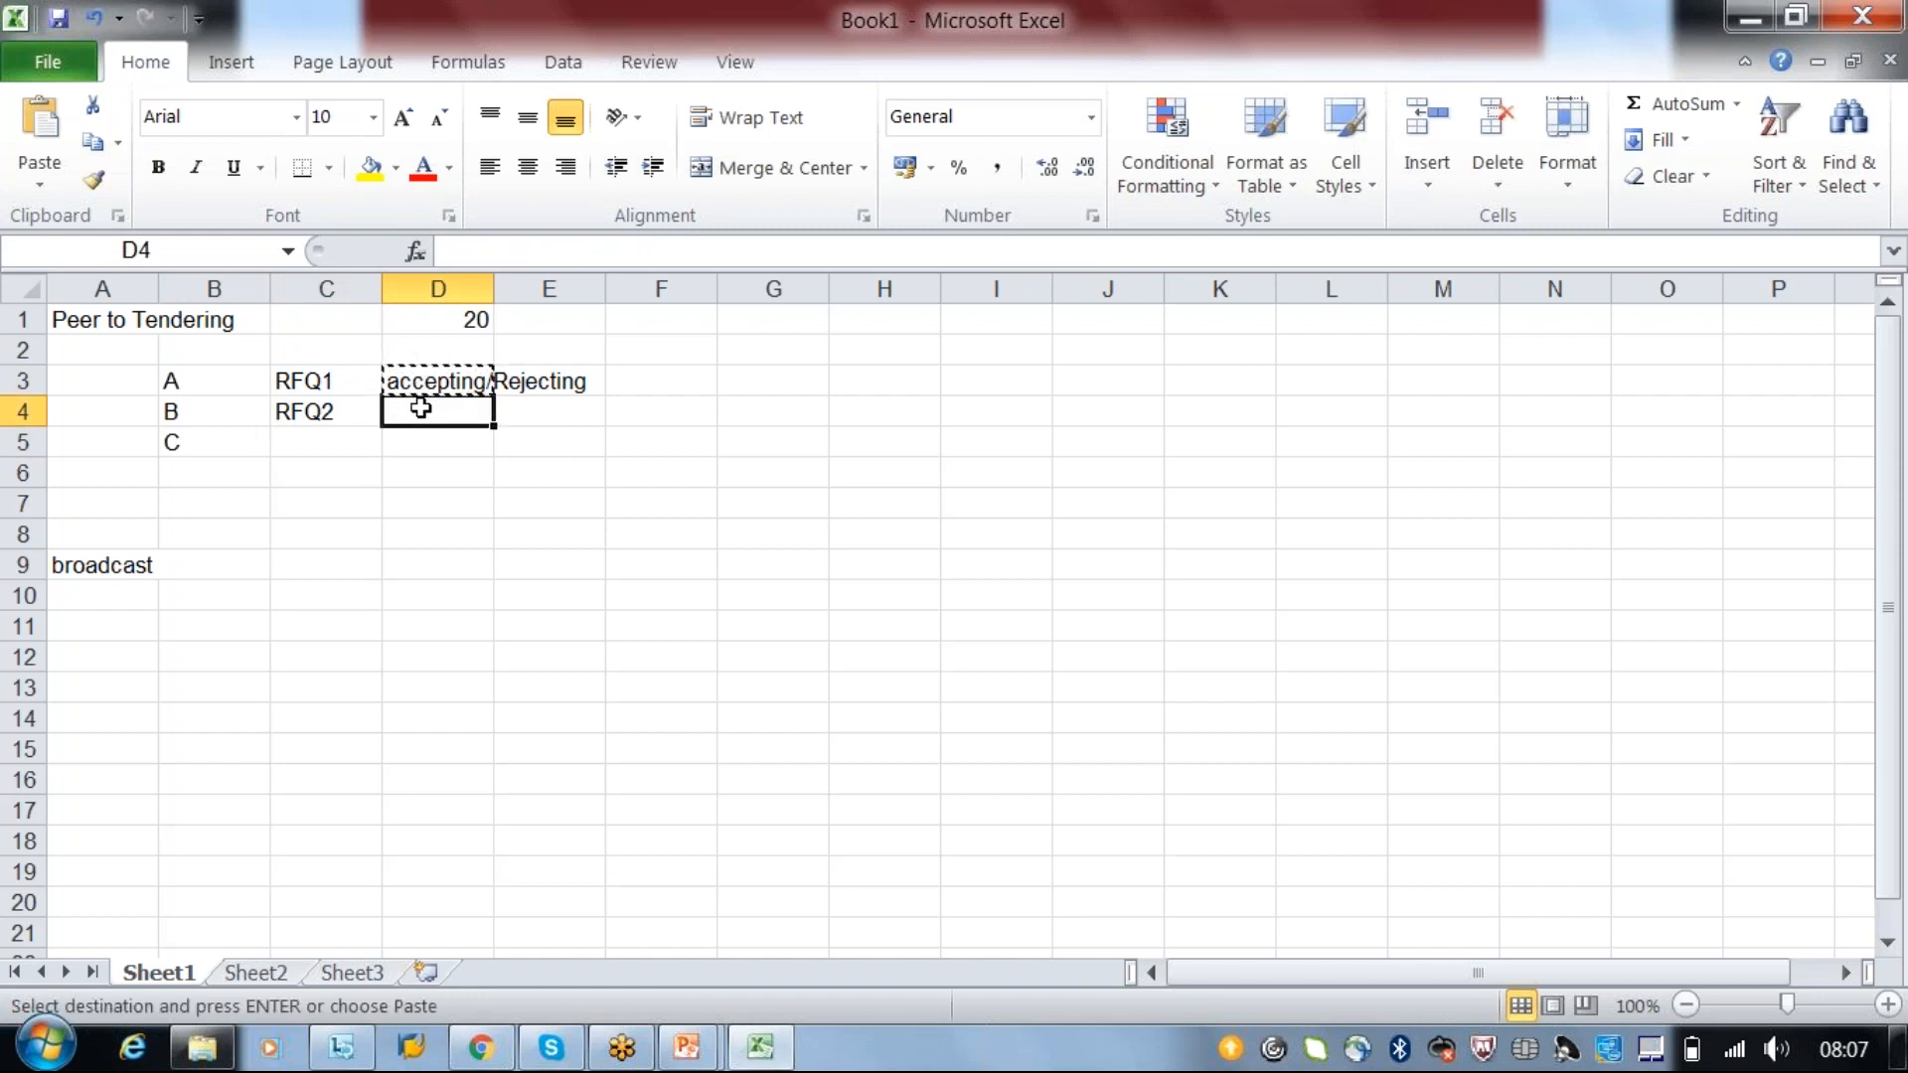
pyautogui.hotkey('ctrl', 'v')
# - Enter RFQ3 in cell C5 beside C and copy accepting/Rejecting from D4 into D5
pyautogui.click(296, 443)
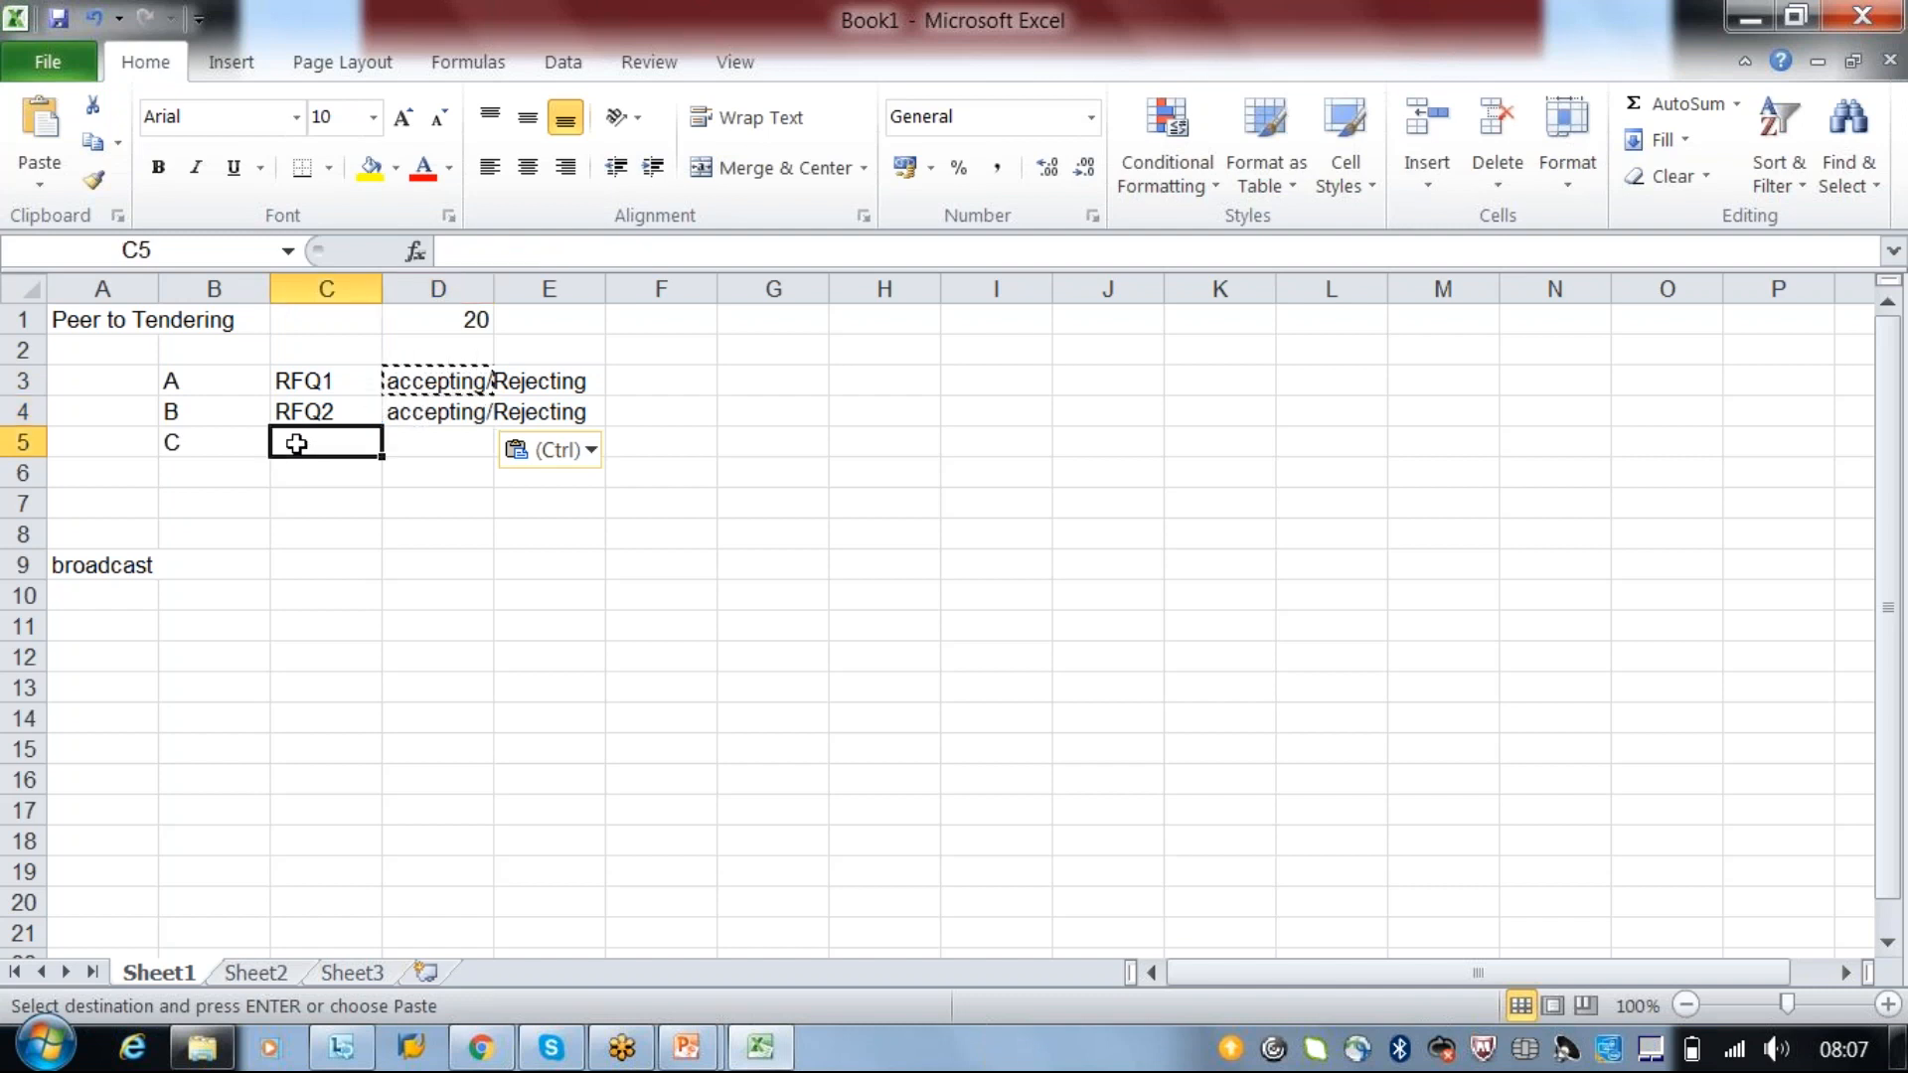
pyautogui.write('RFQ3')
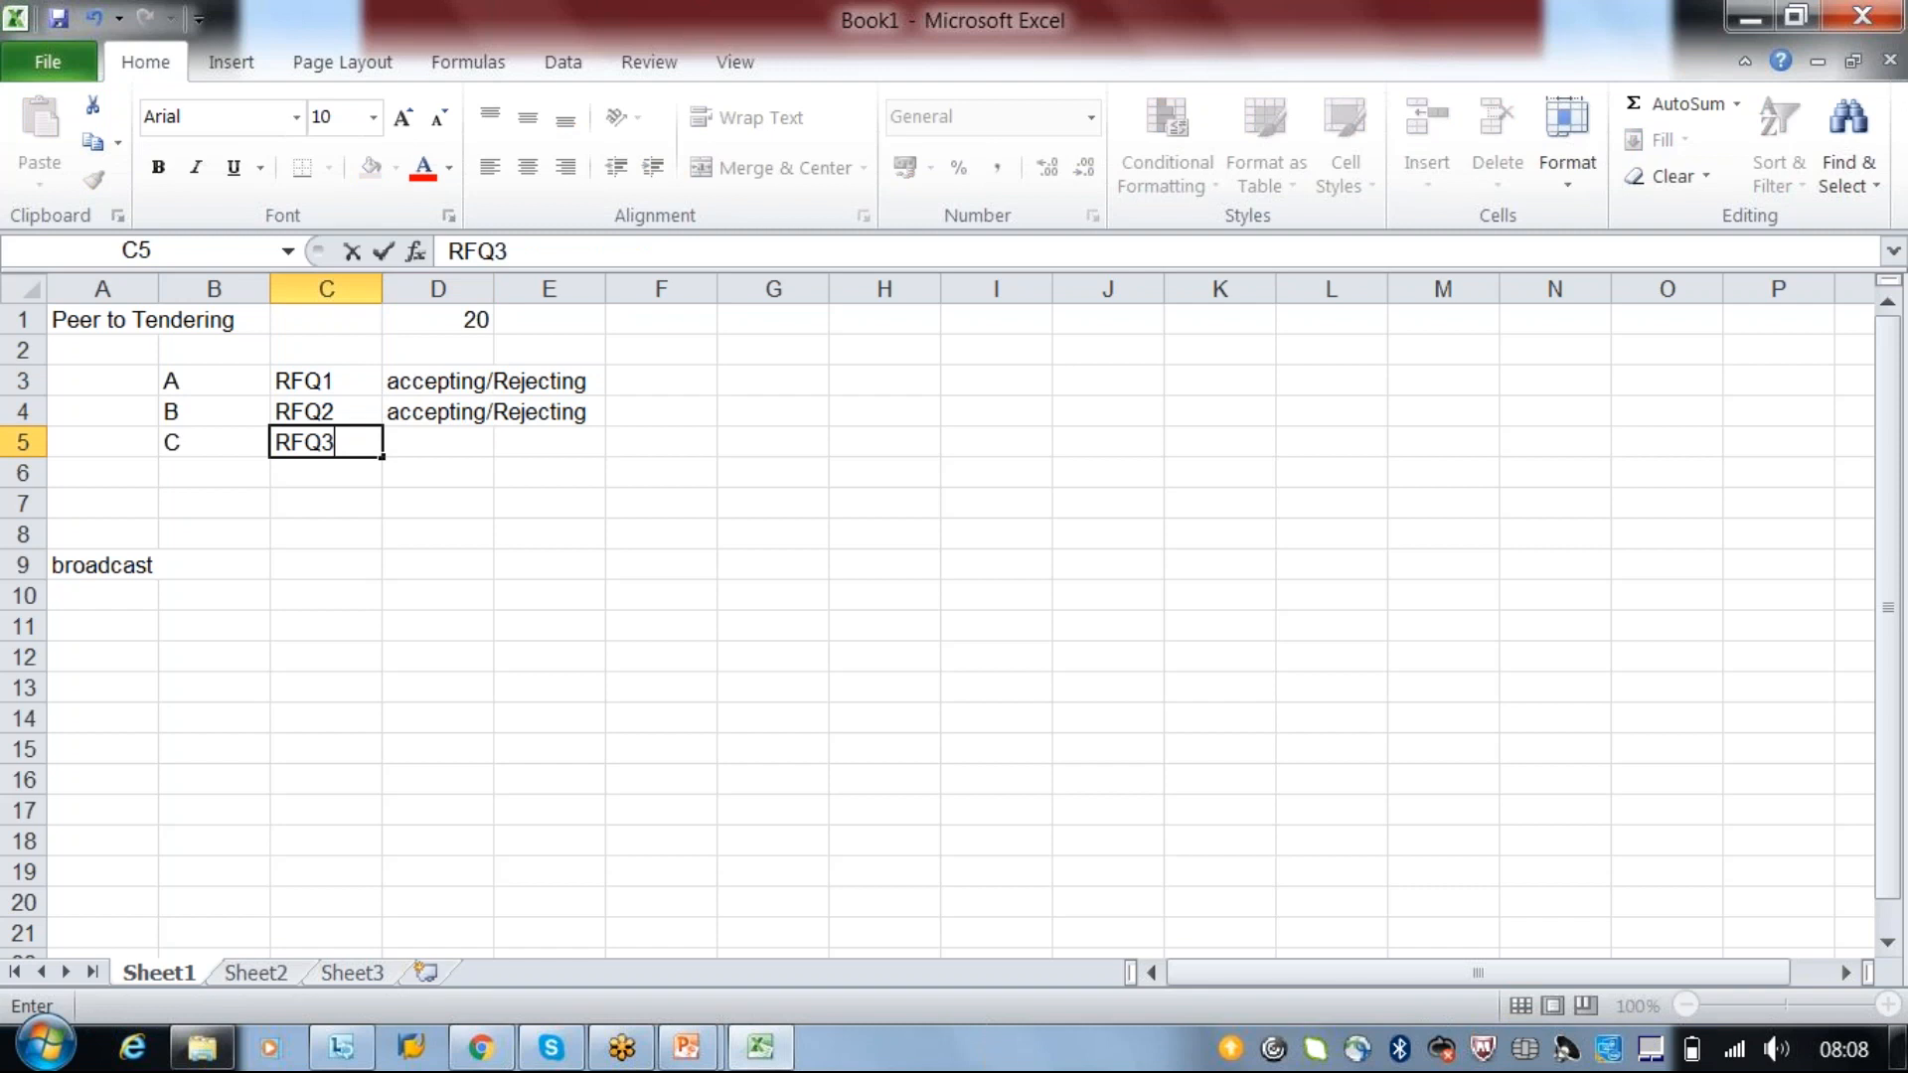
pyautogui.click(439, 439)
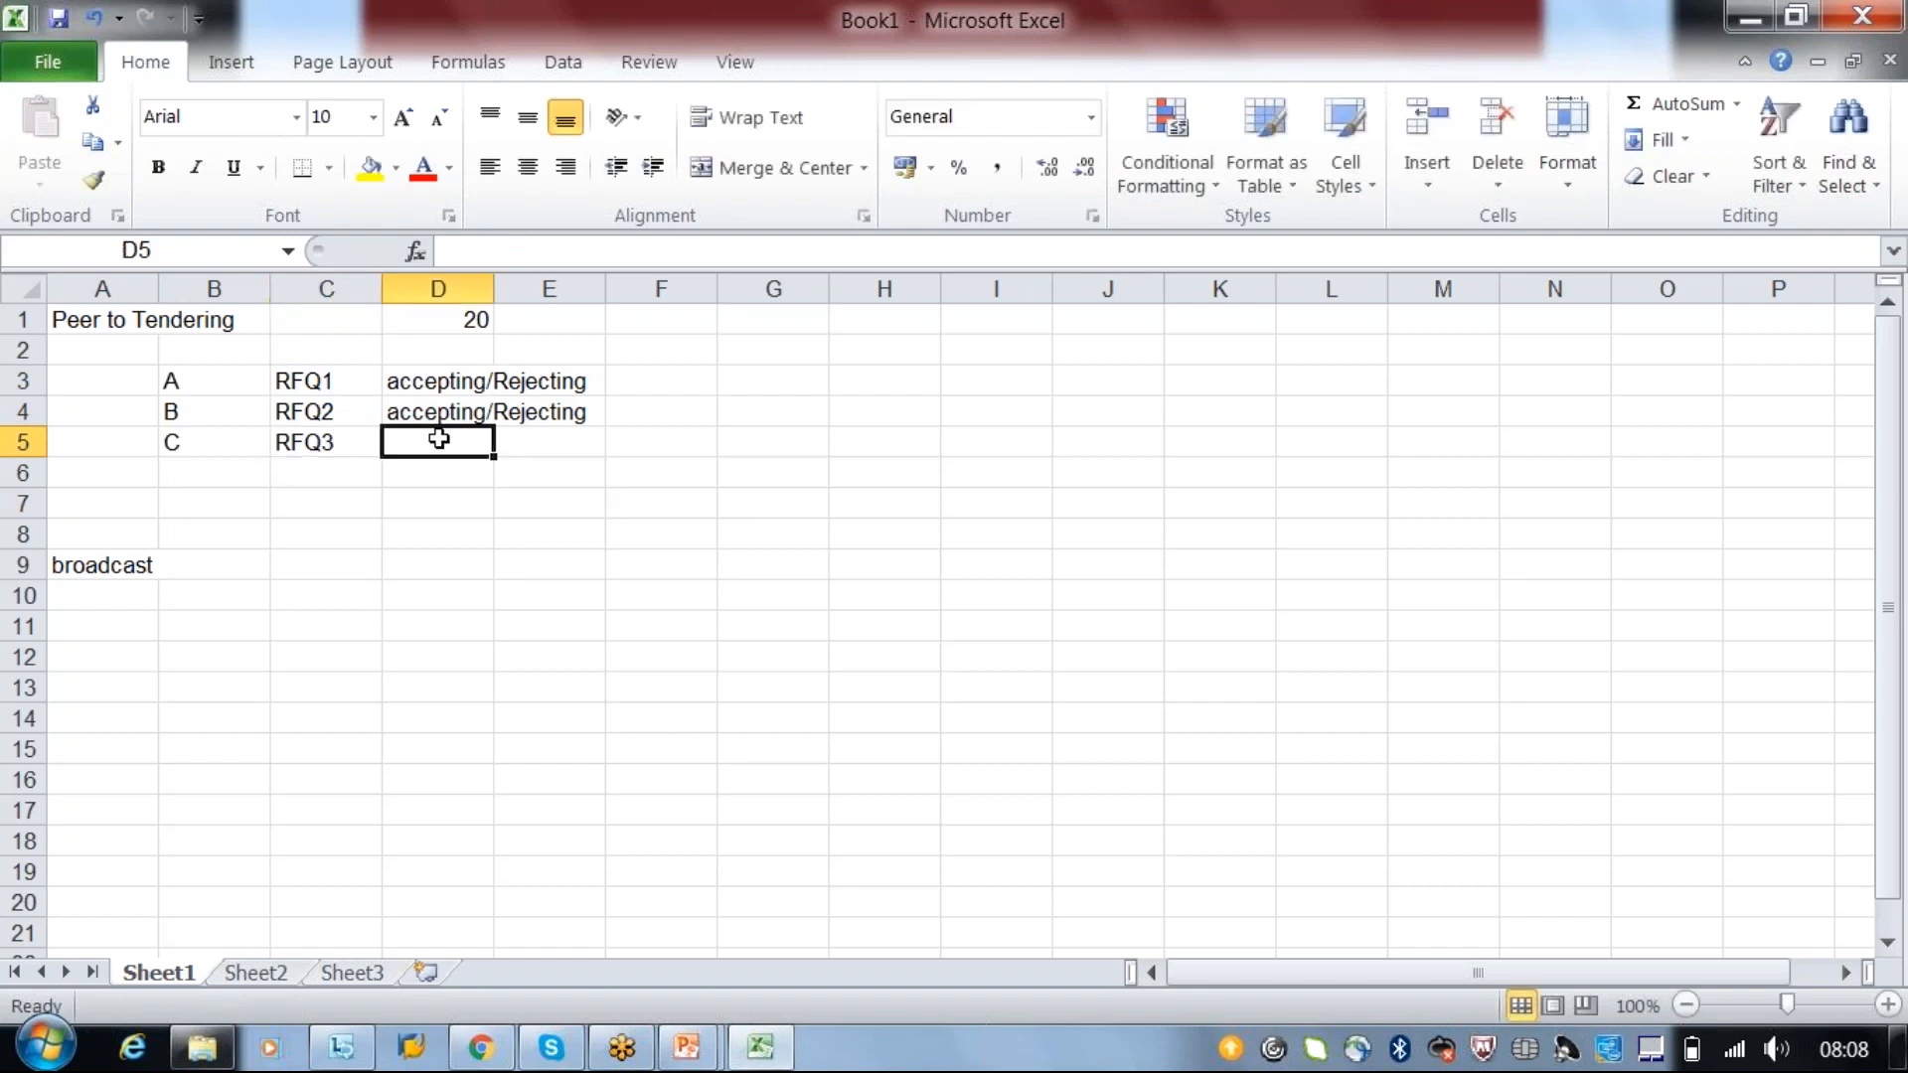
pyautogui.click(432, 413)
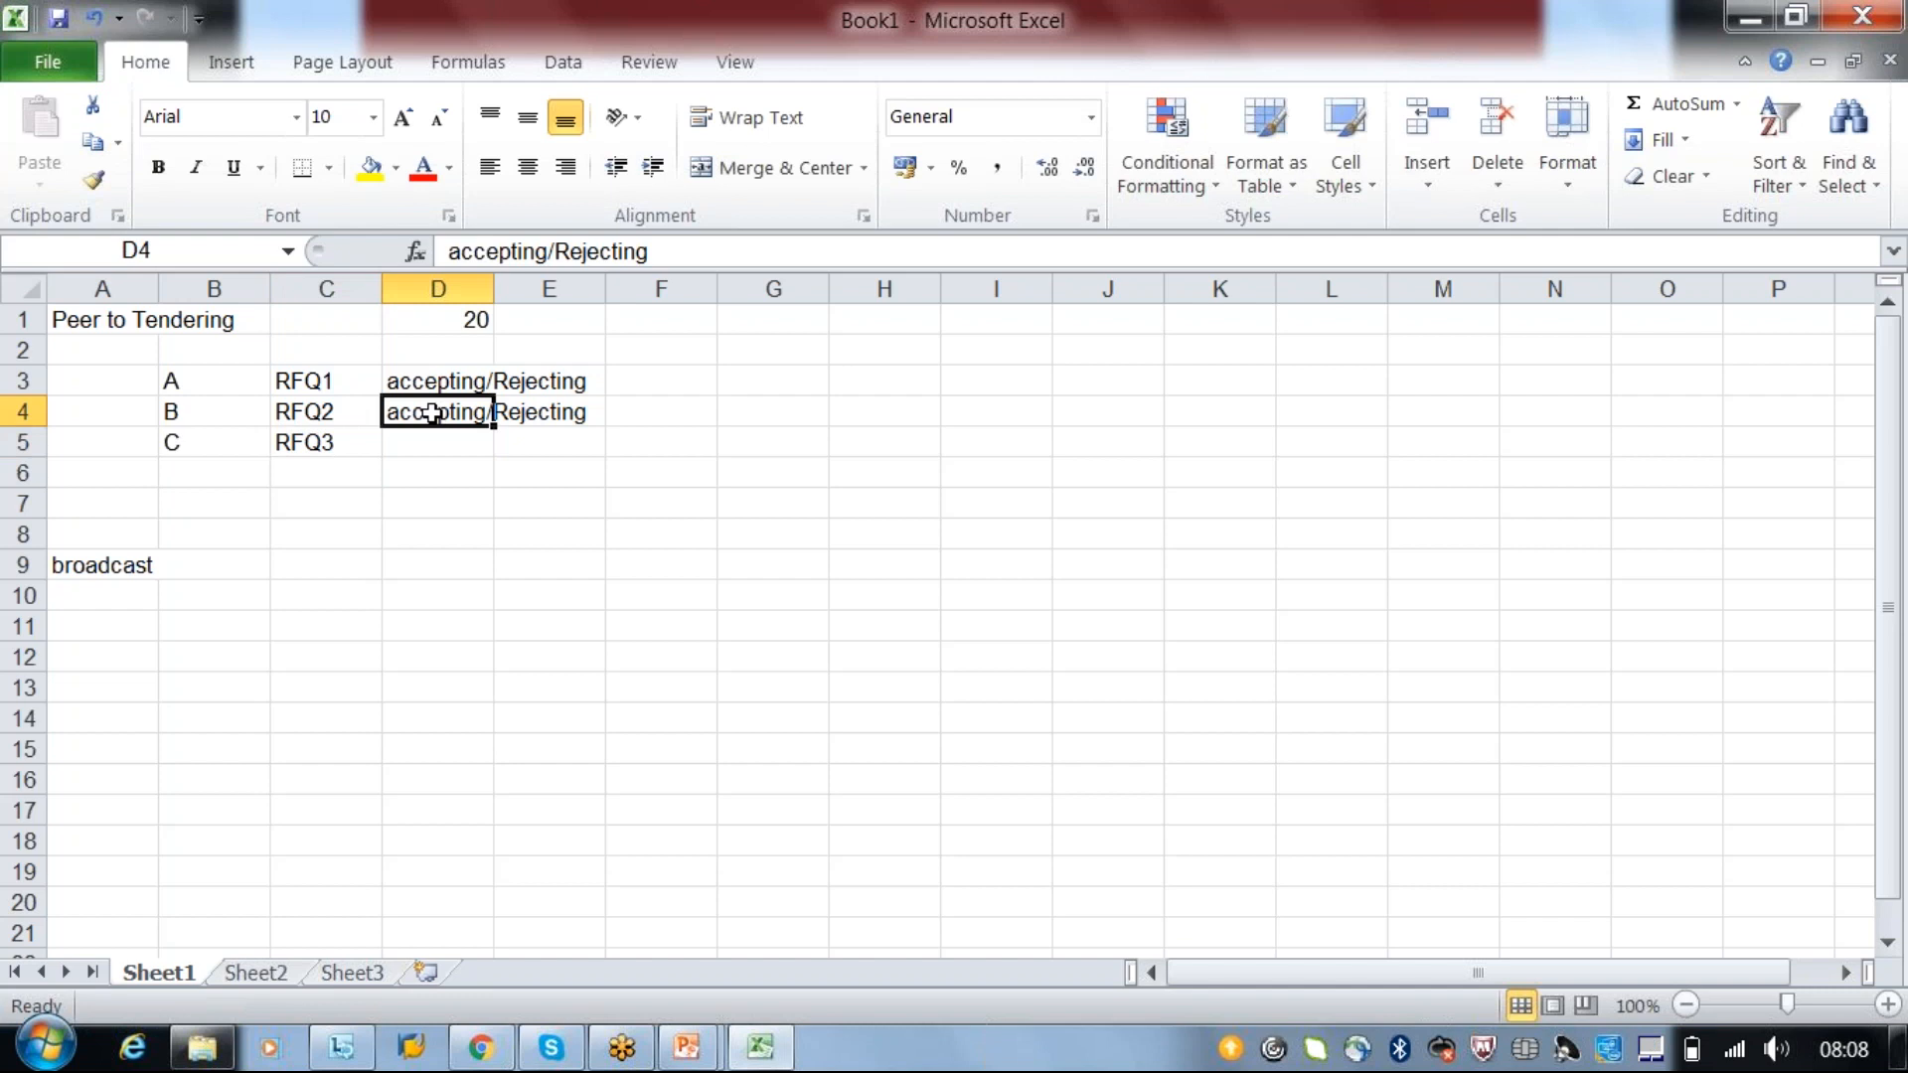
pyautogui.hotkey('ctrl', 'c')
pyautogui.click(426, 437)
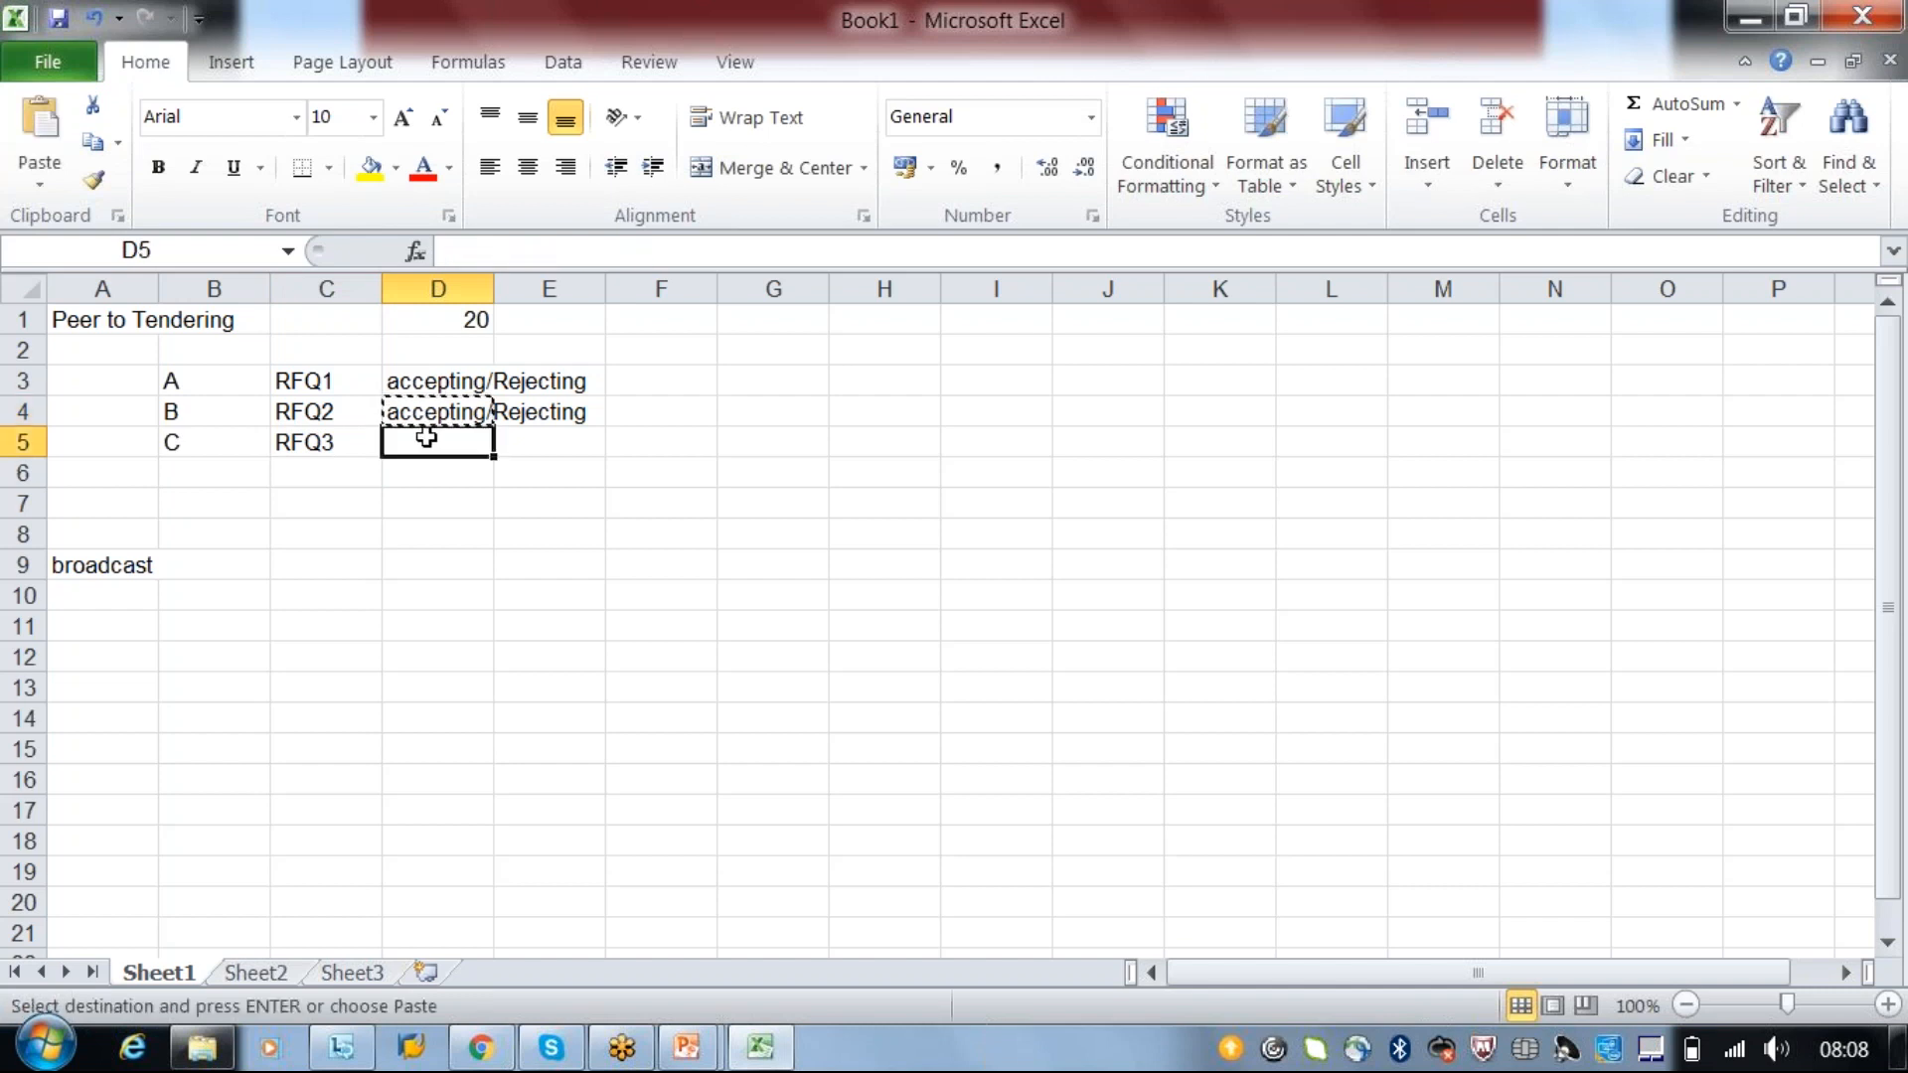
pyautogui.hotkey('ctrl', 'v')
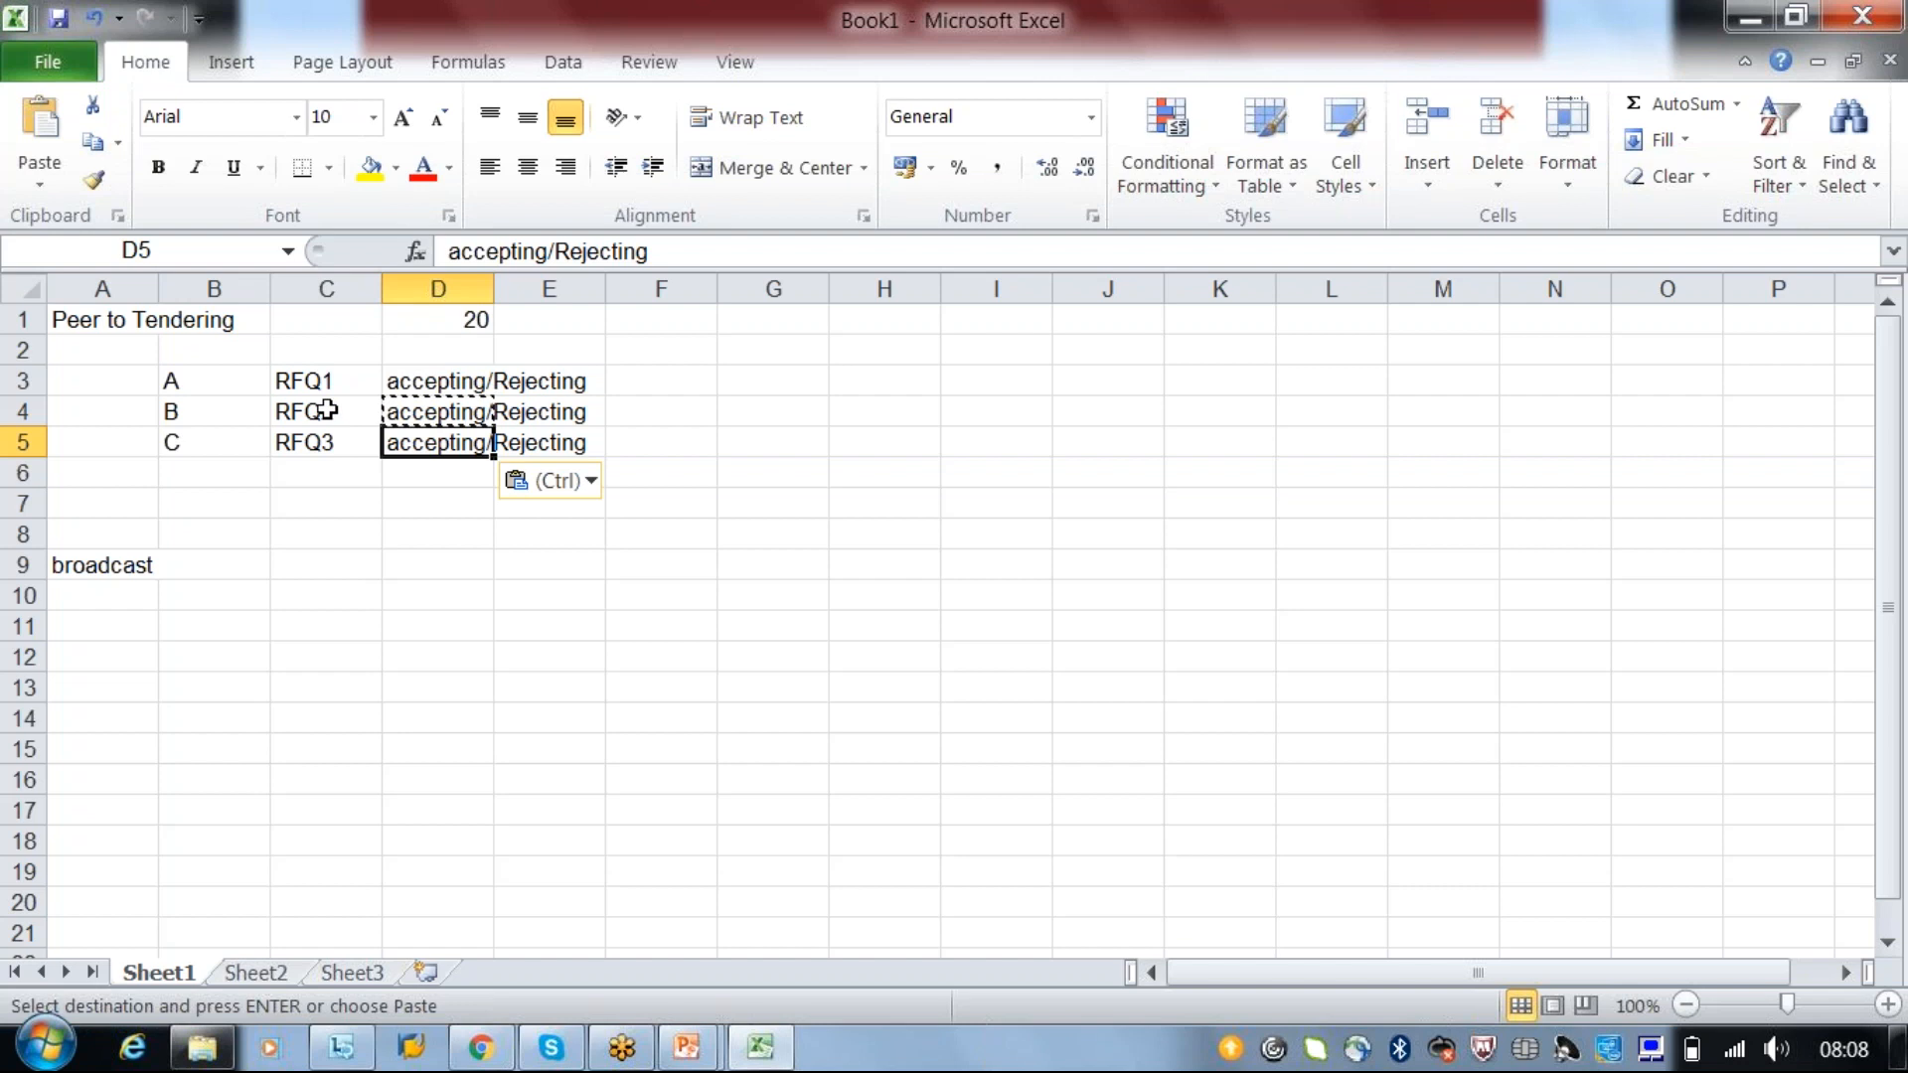
# - Check the peer to peer response options on PowerPoint's Tendering Type slide and return to the Excel workbook
pyautogui.click(475, 316)
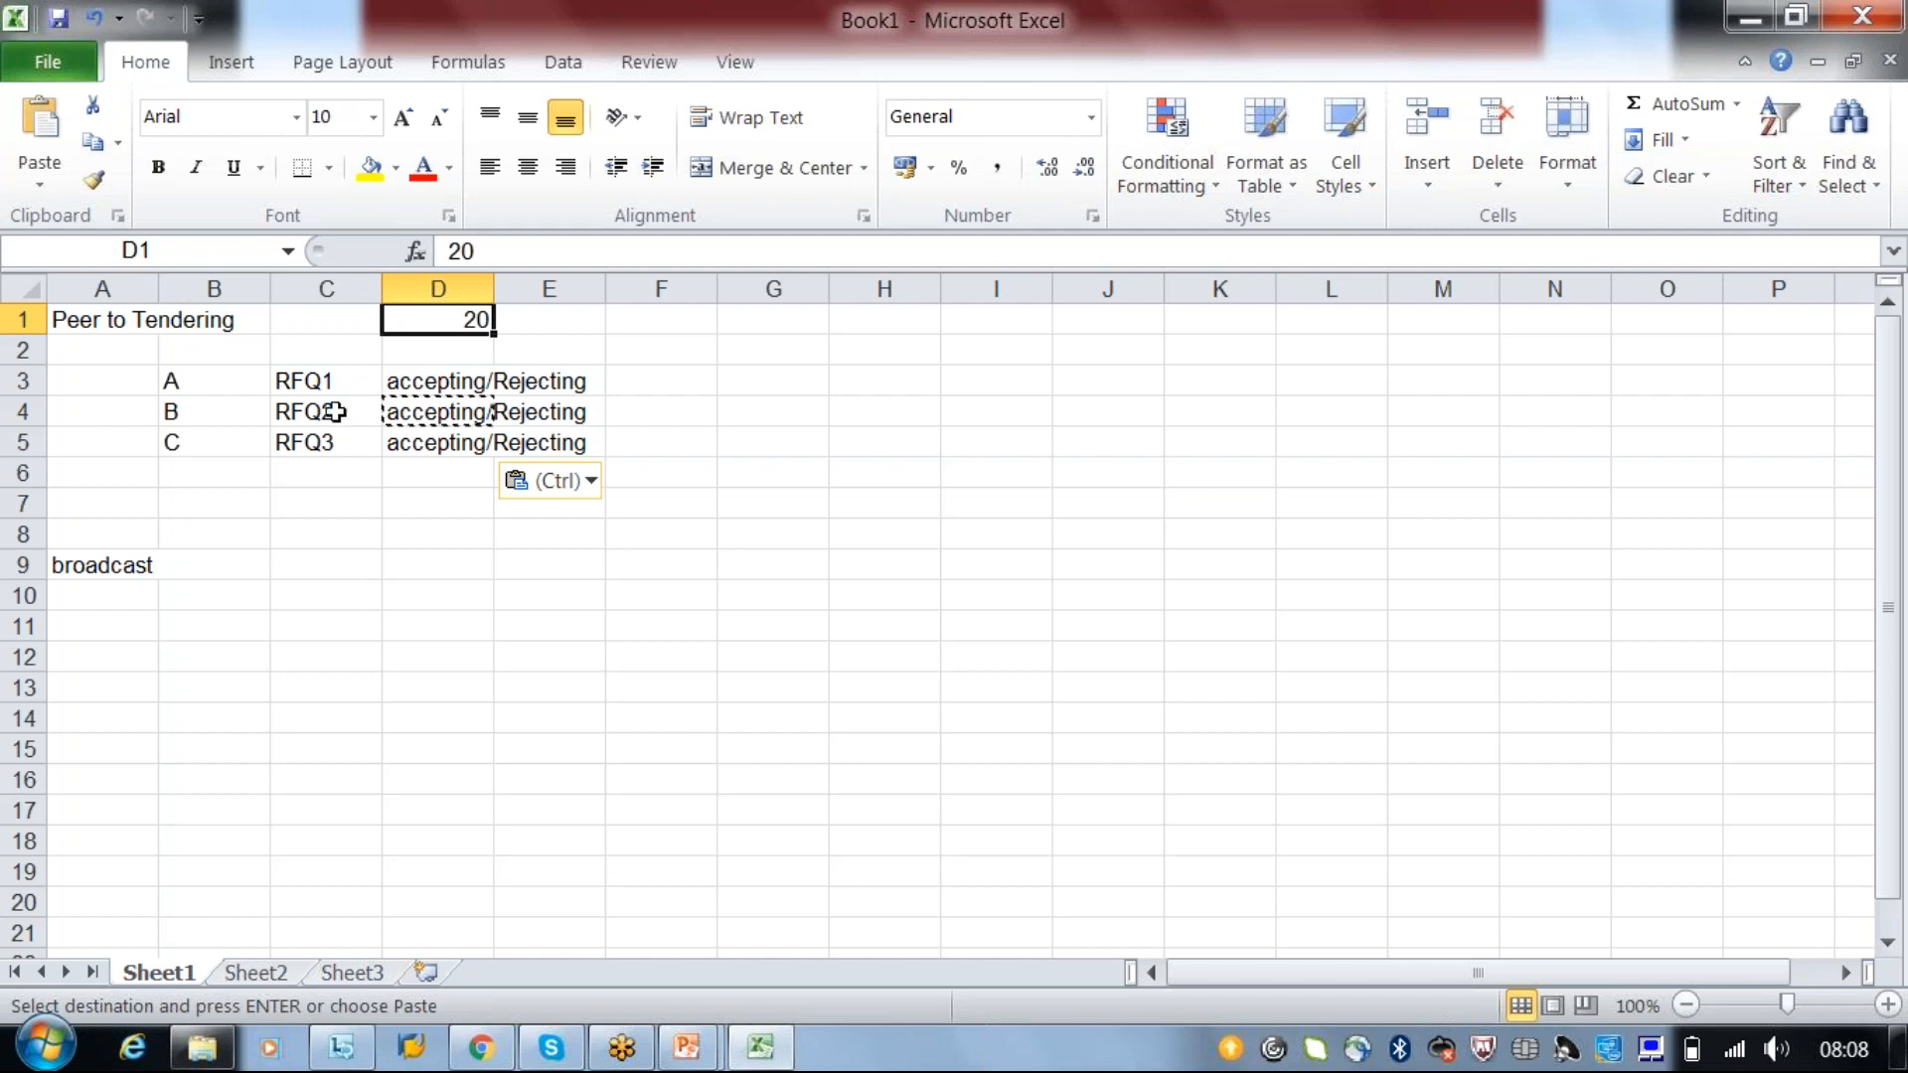
pyautogui.click(308, 386)
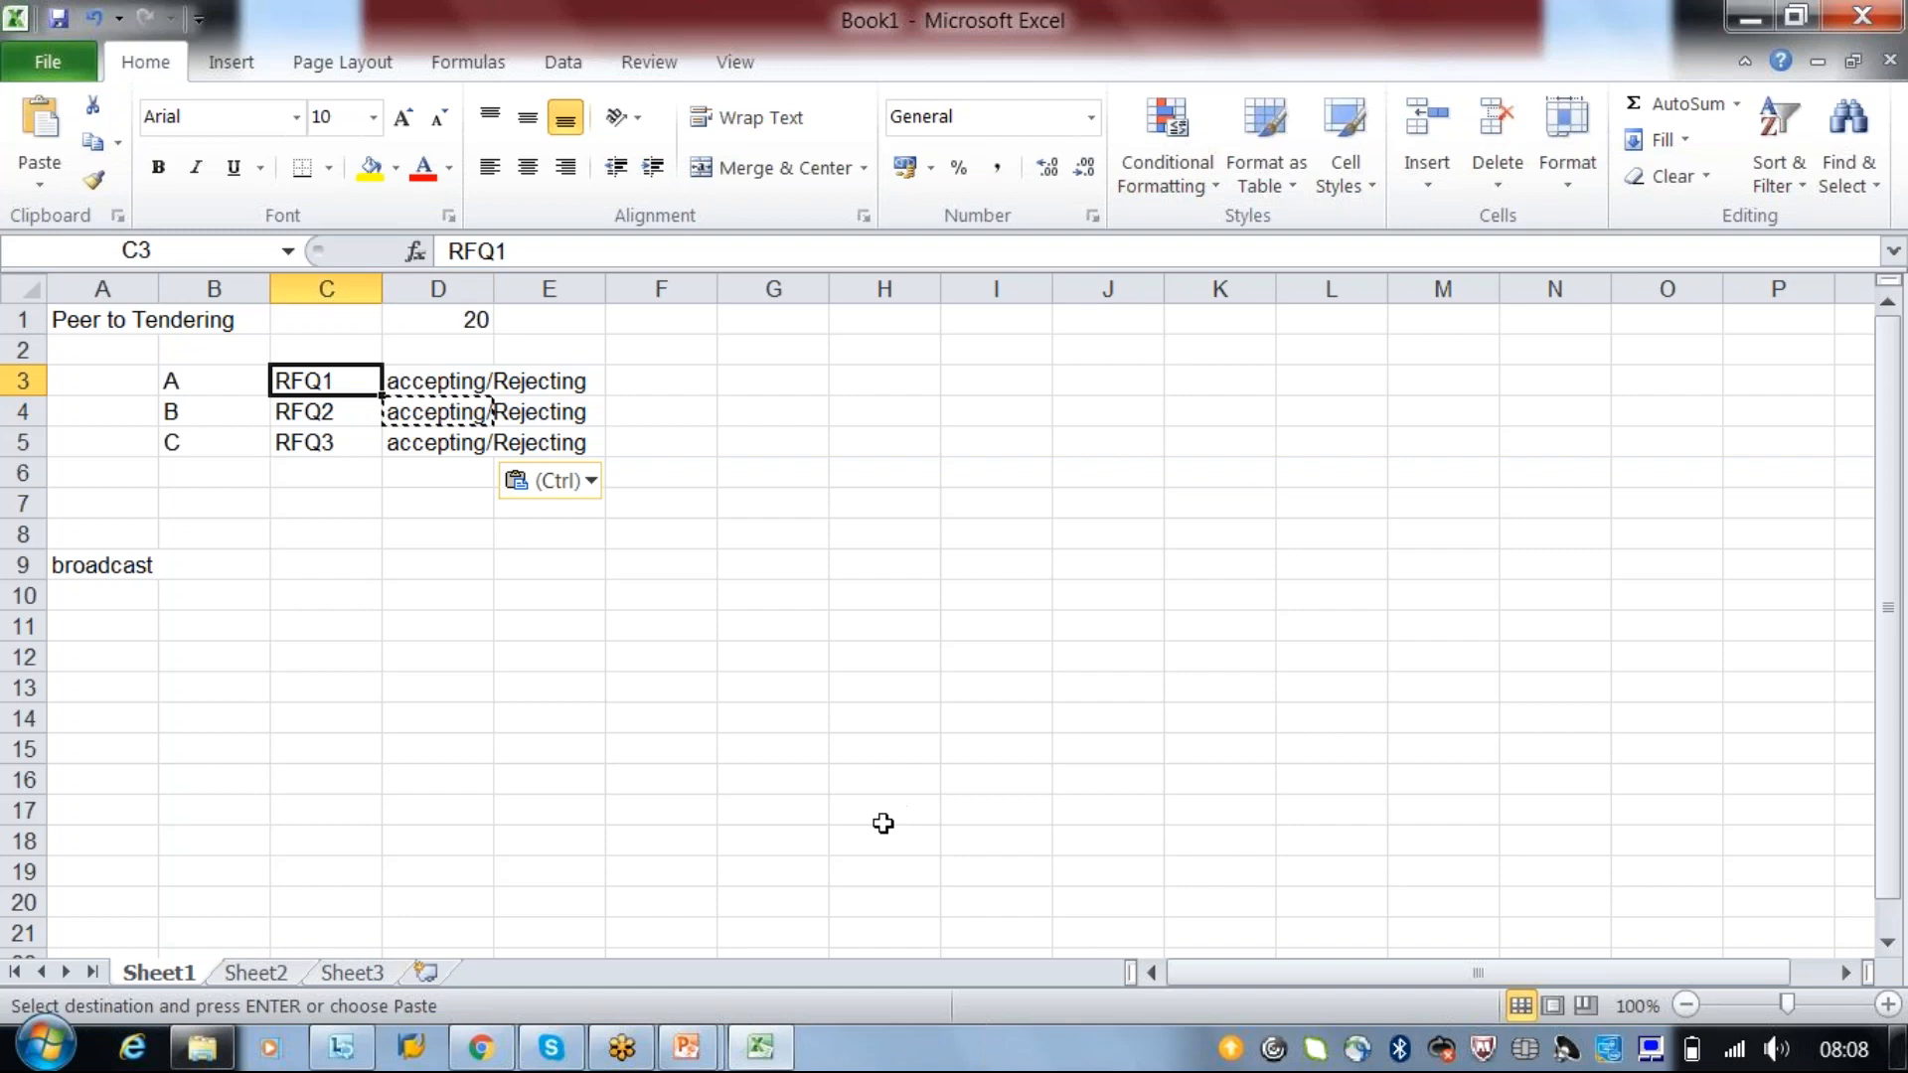
pyautogui.click(706, 1050)
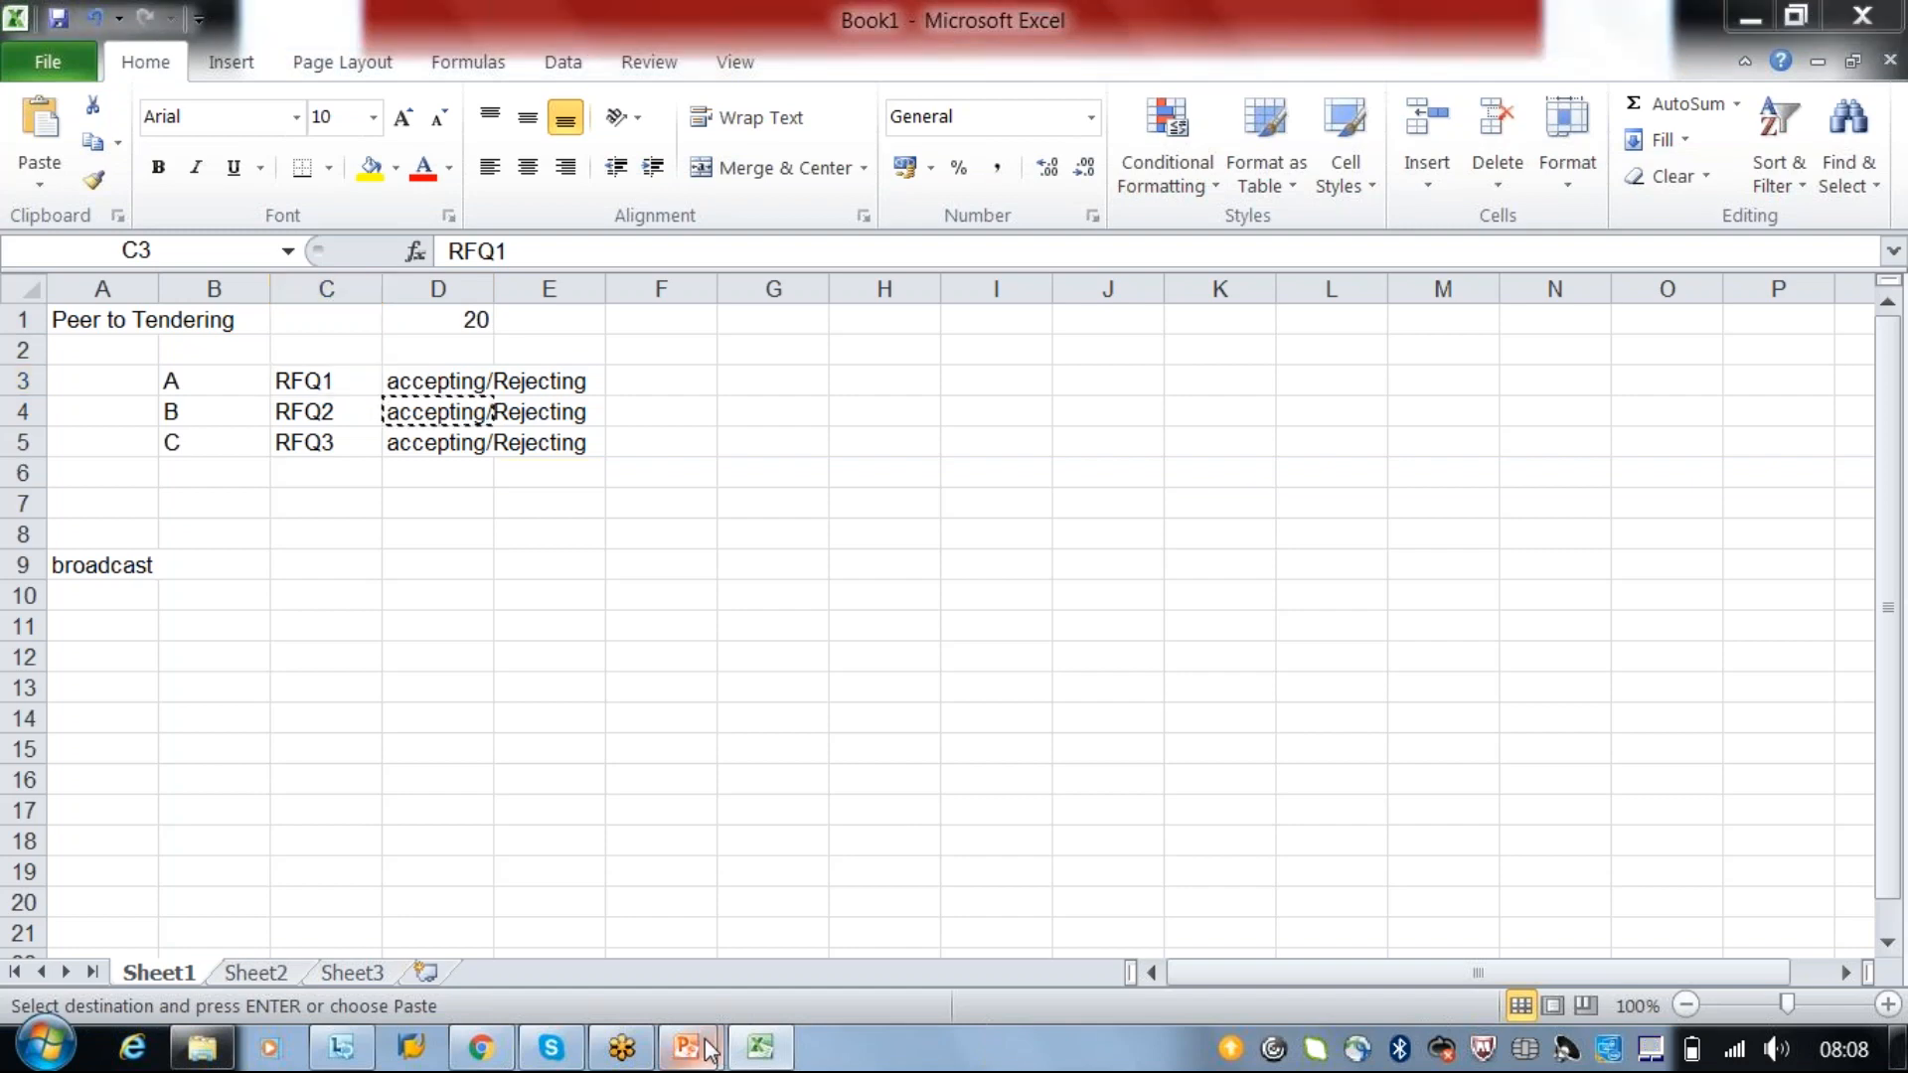
pyautogui.click(880, 895)
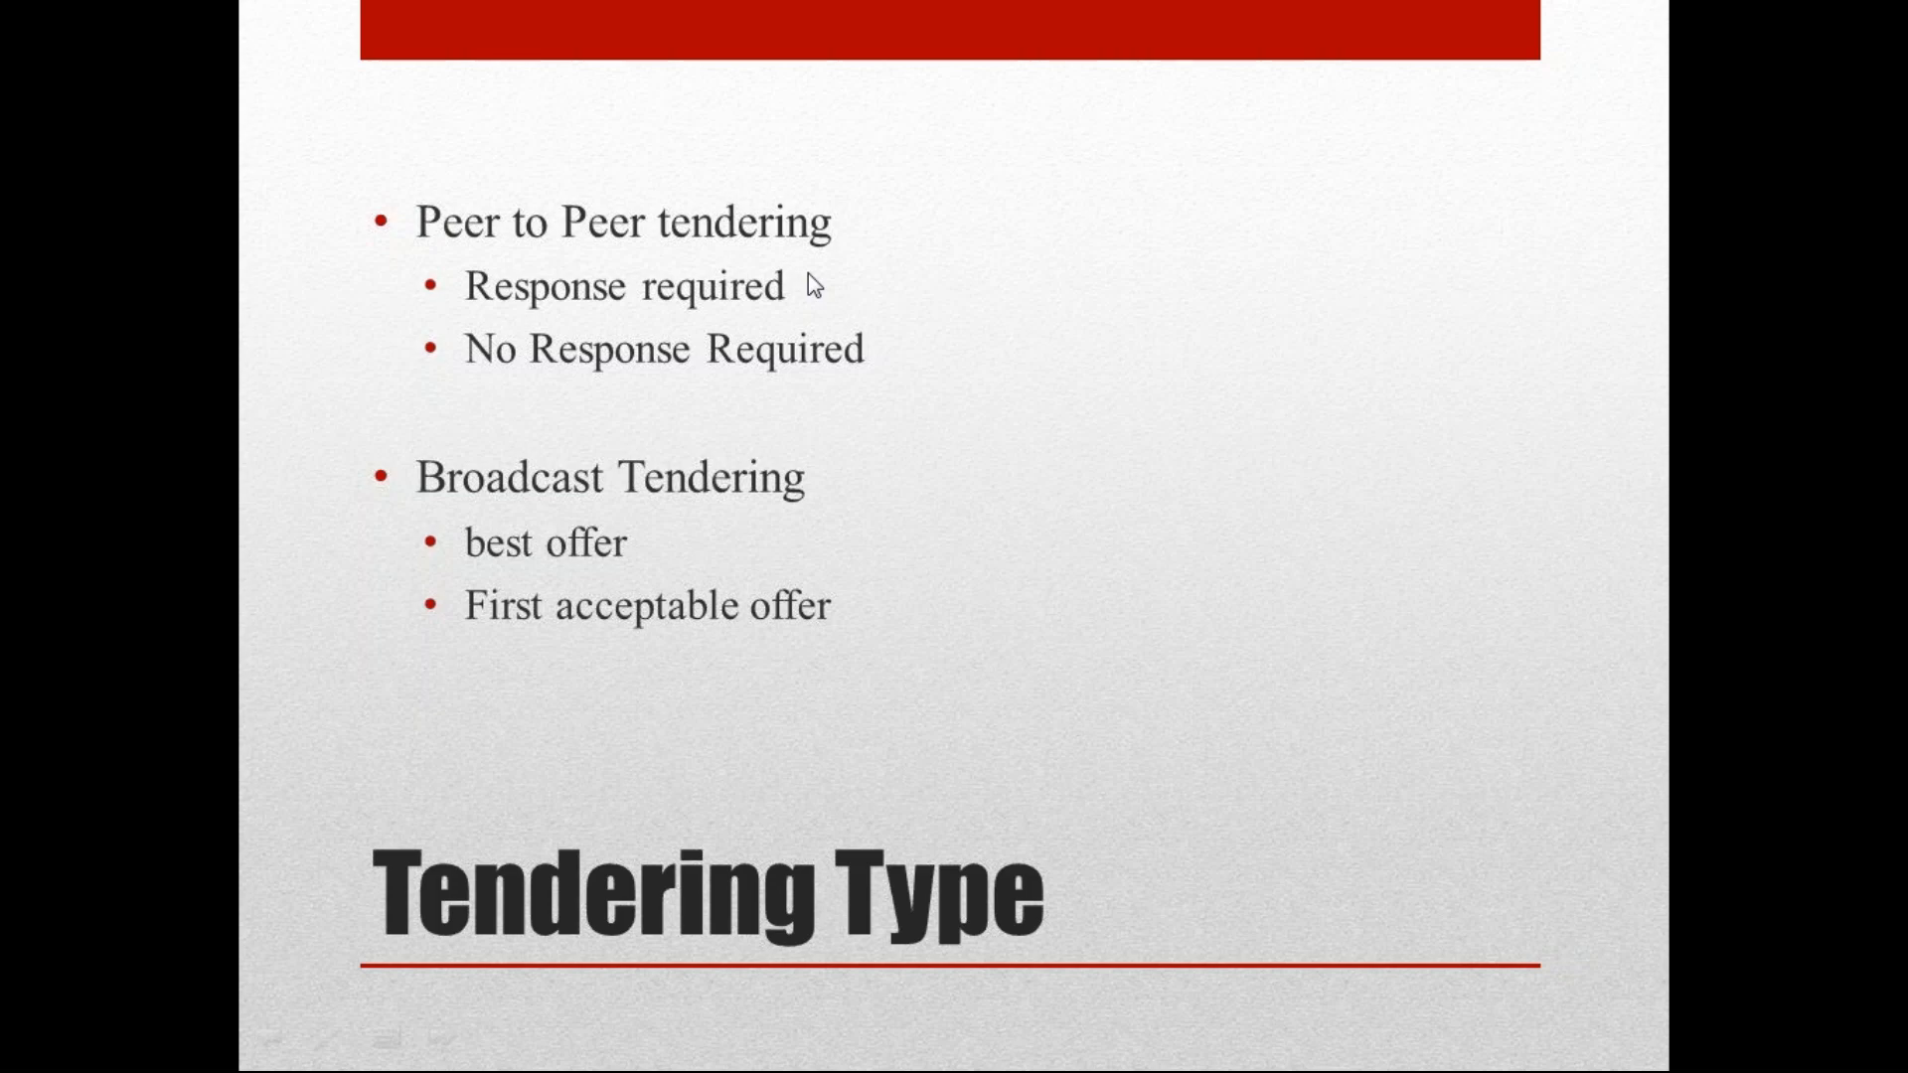
pyautogui.hotkey('alt', 'Tab')
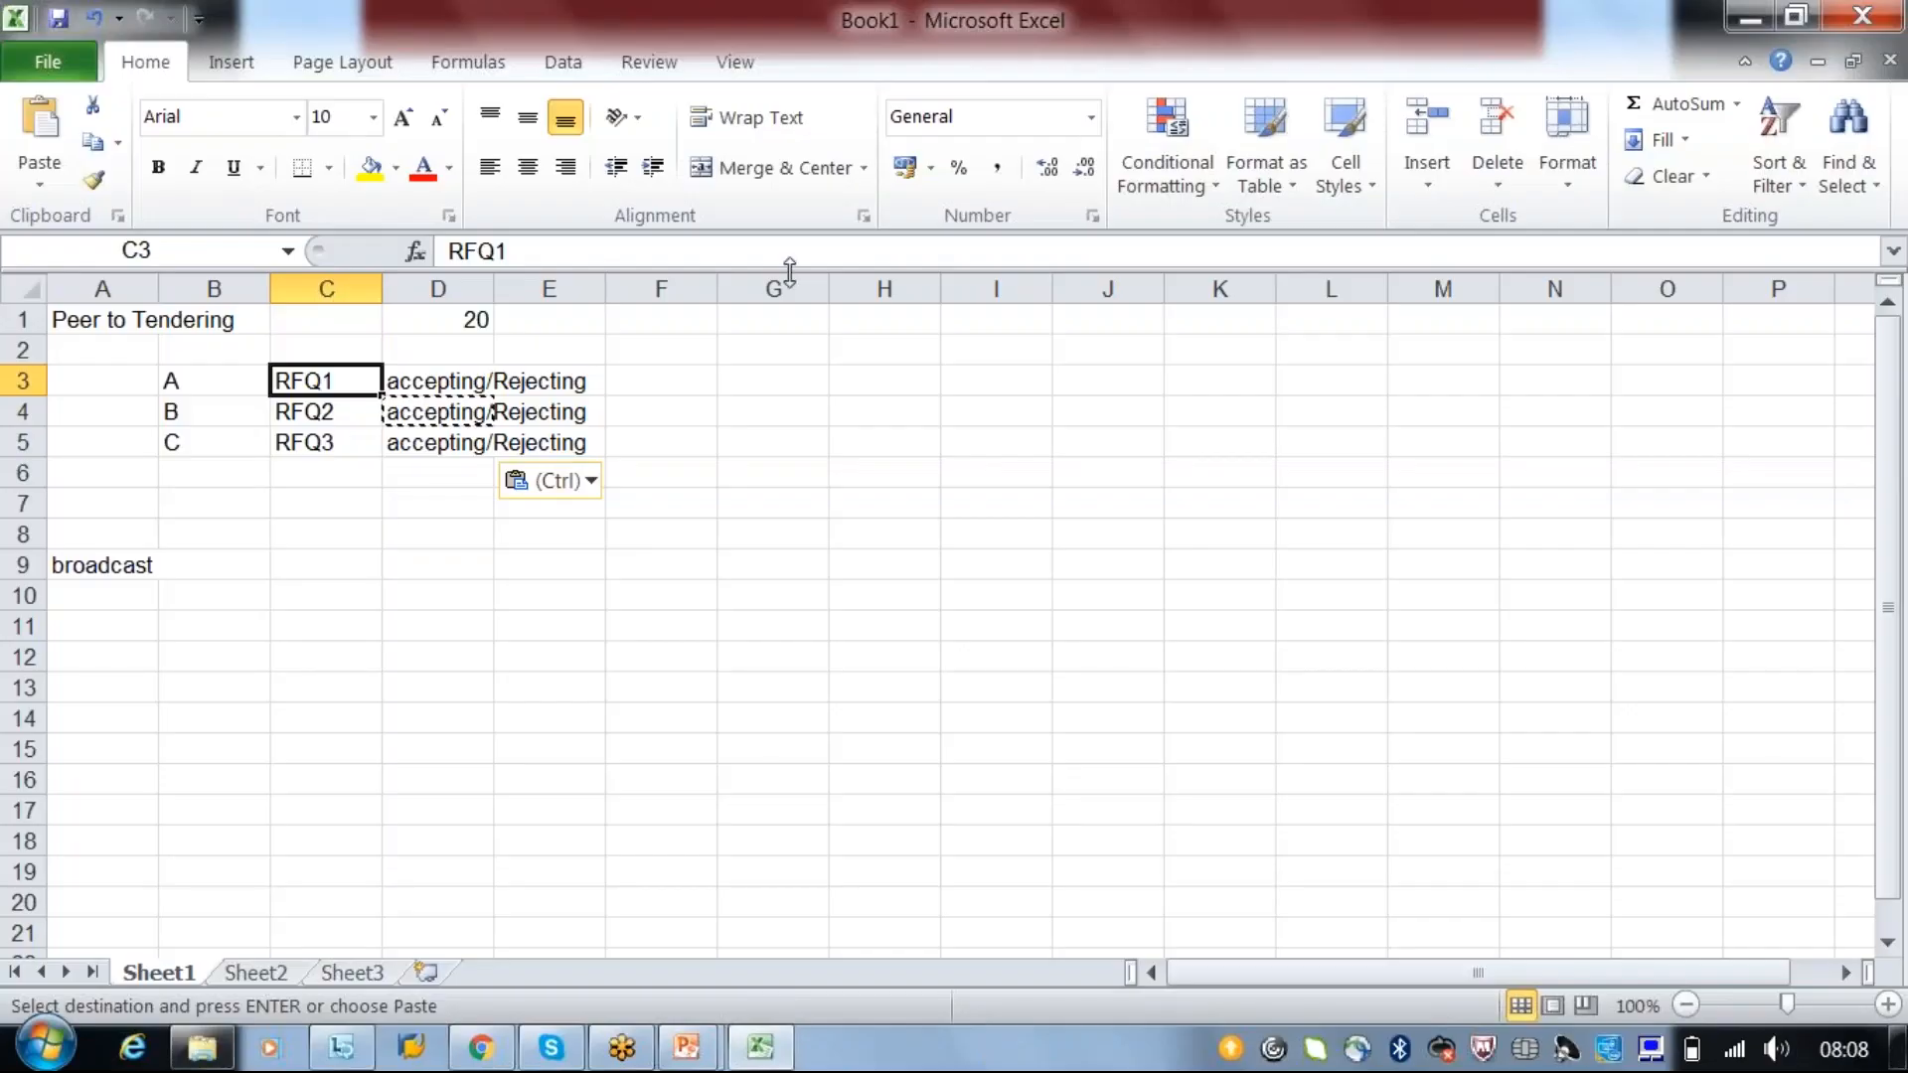
# - Enter 20 in cell H1 to start a second example beside the RFQ list
pyautogui.click(475, 375)
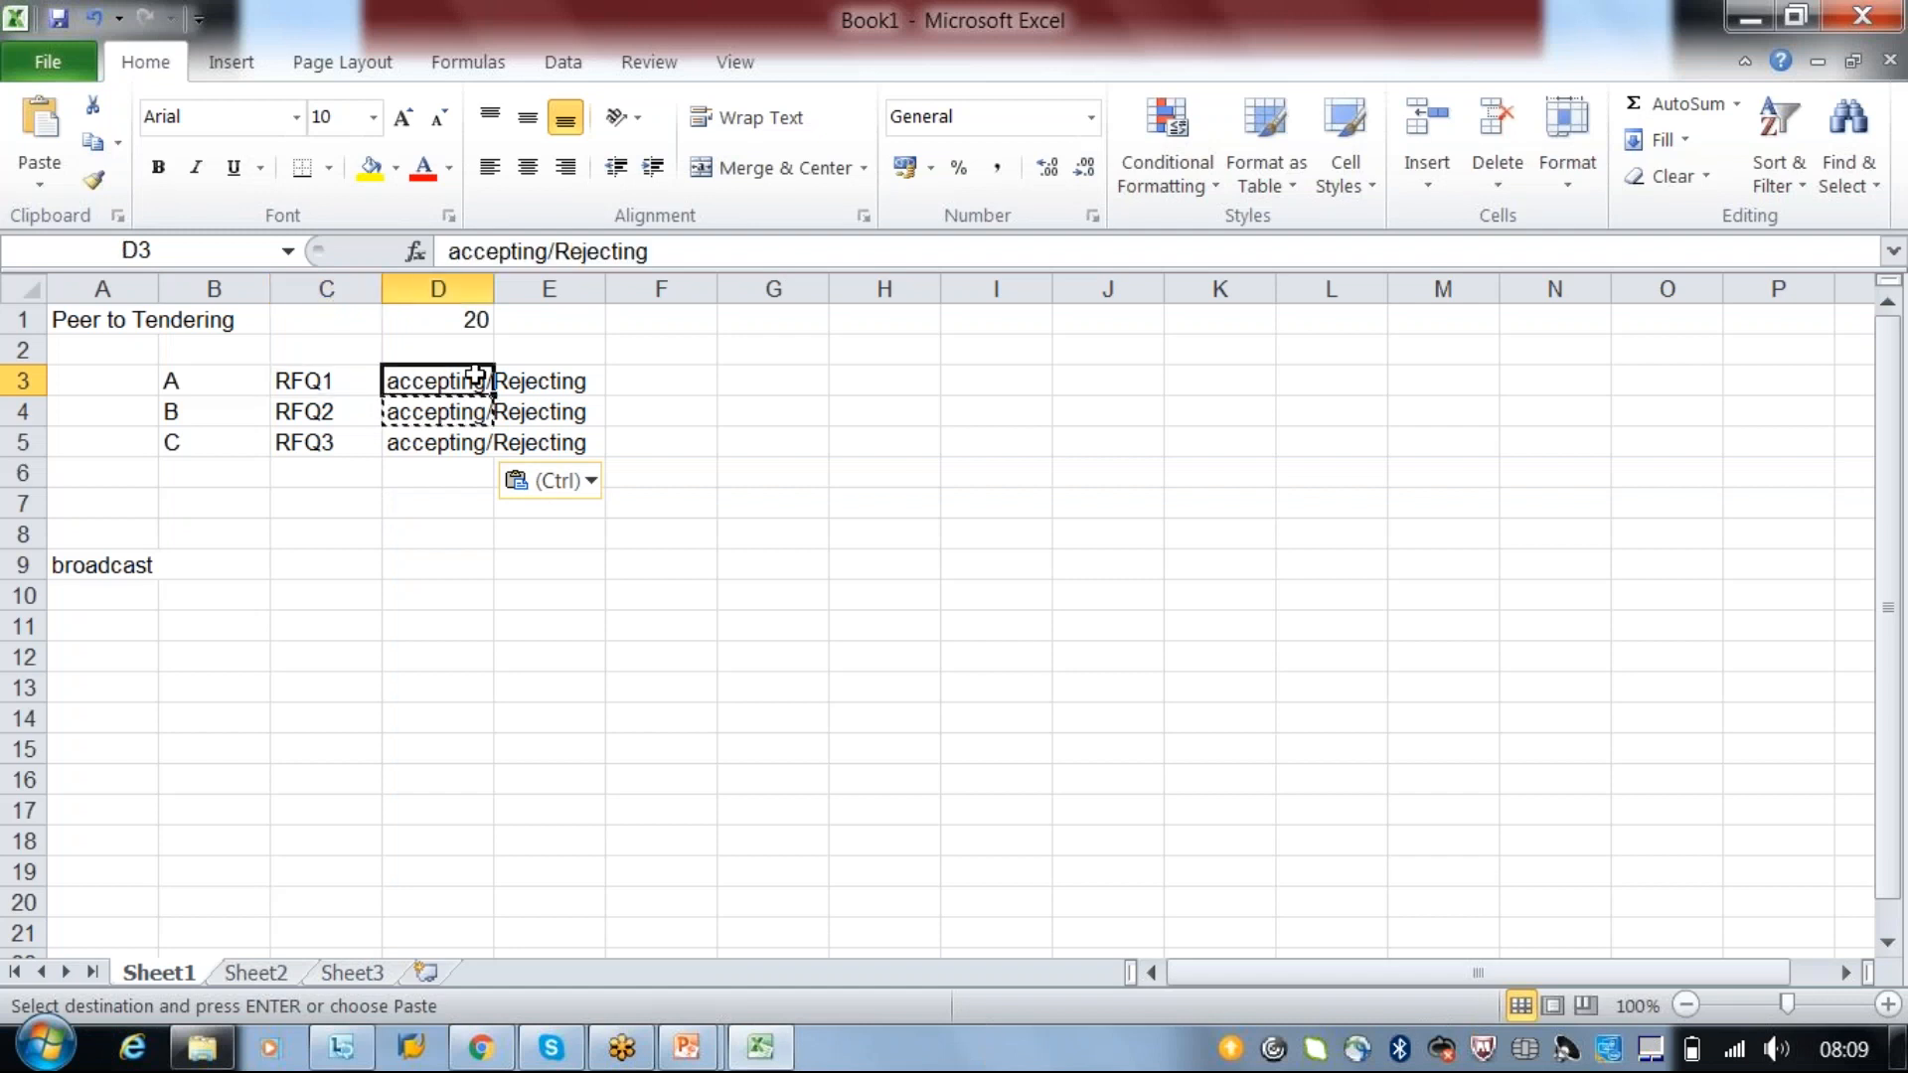
pyautogui.click(869, 321)
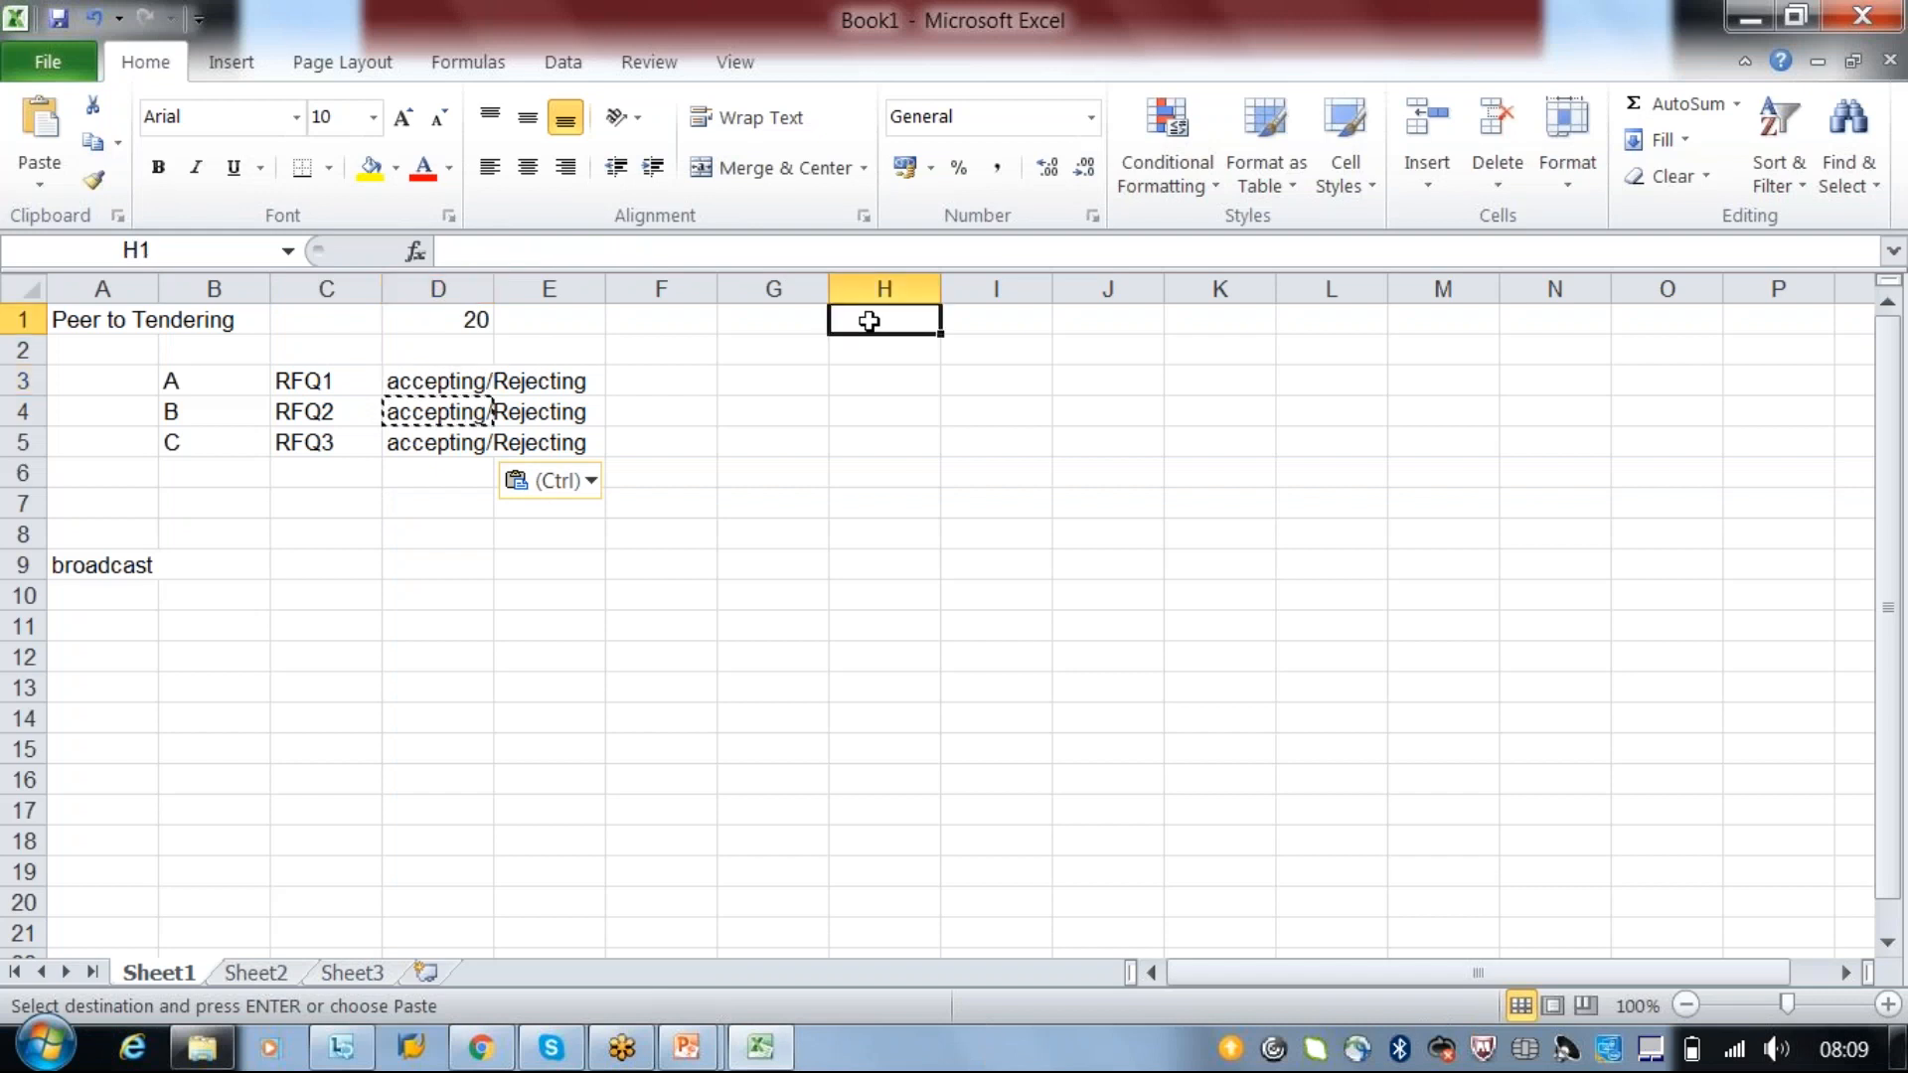
pyautogui.write('20')
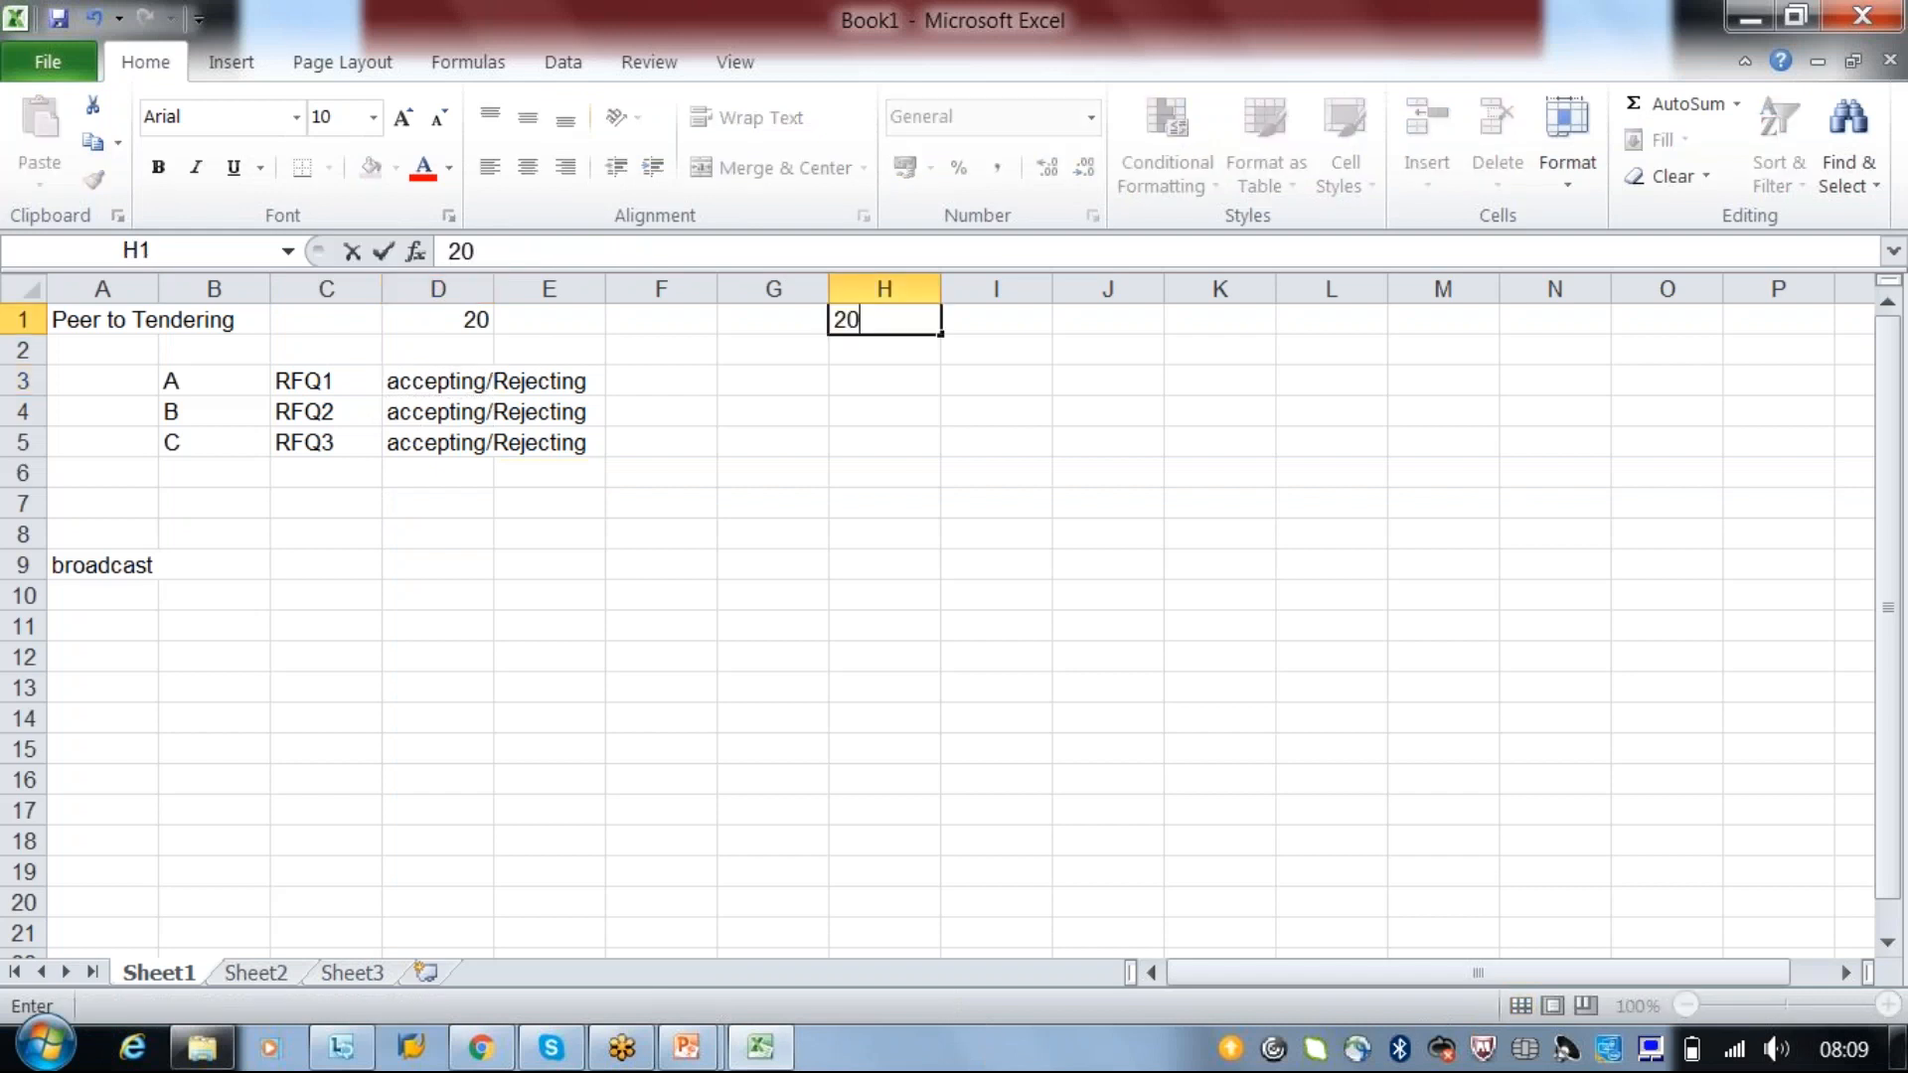
pyautogui.click(877, 379)
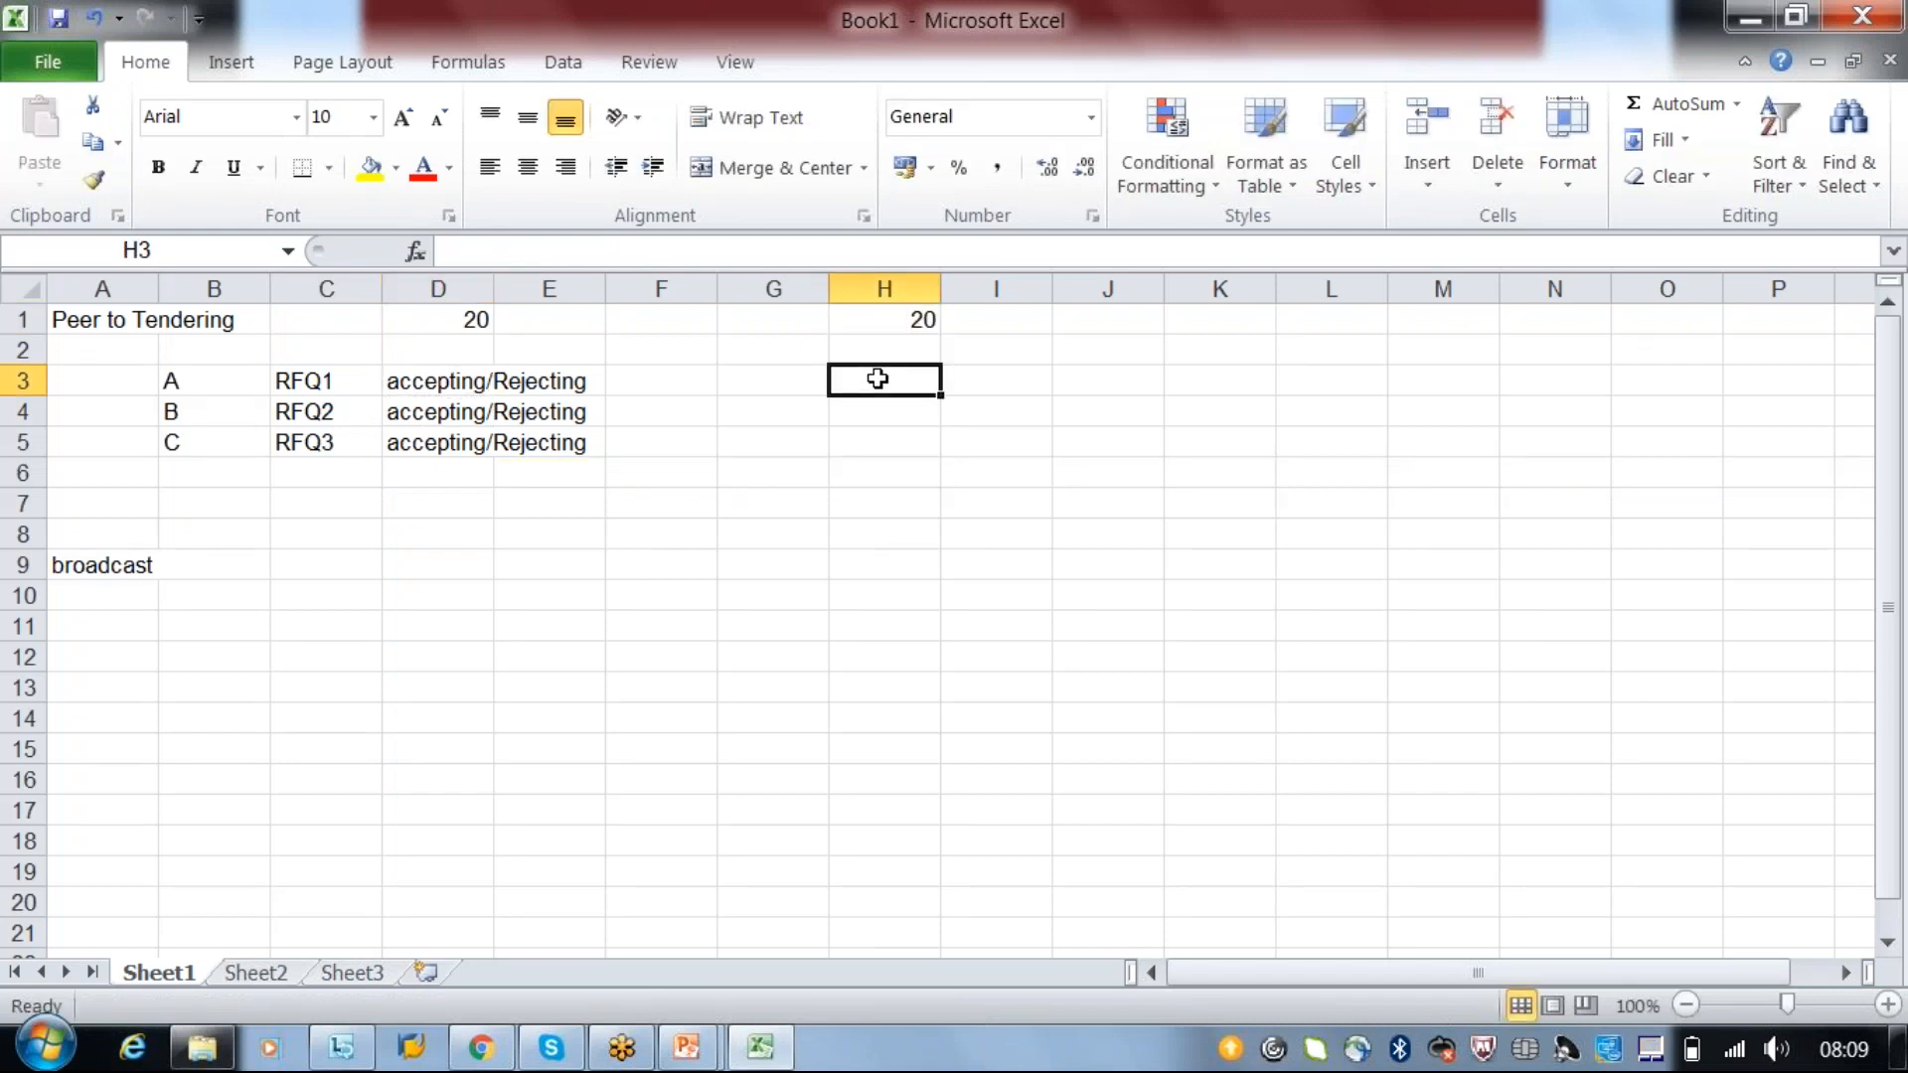
pyautogui.click(844, 328)
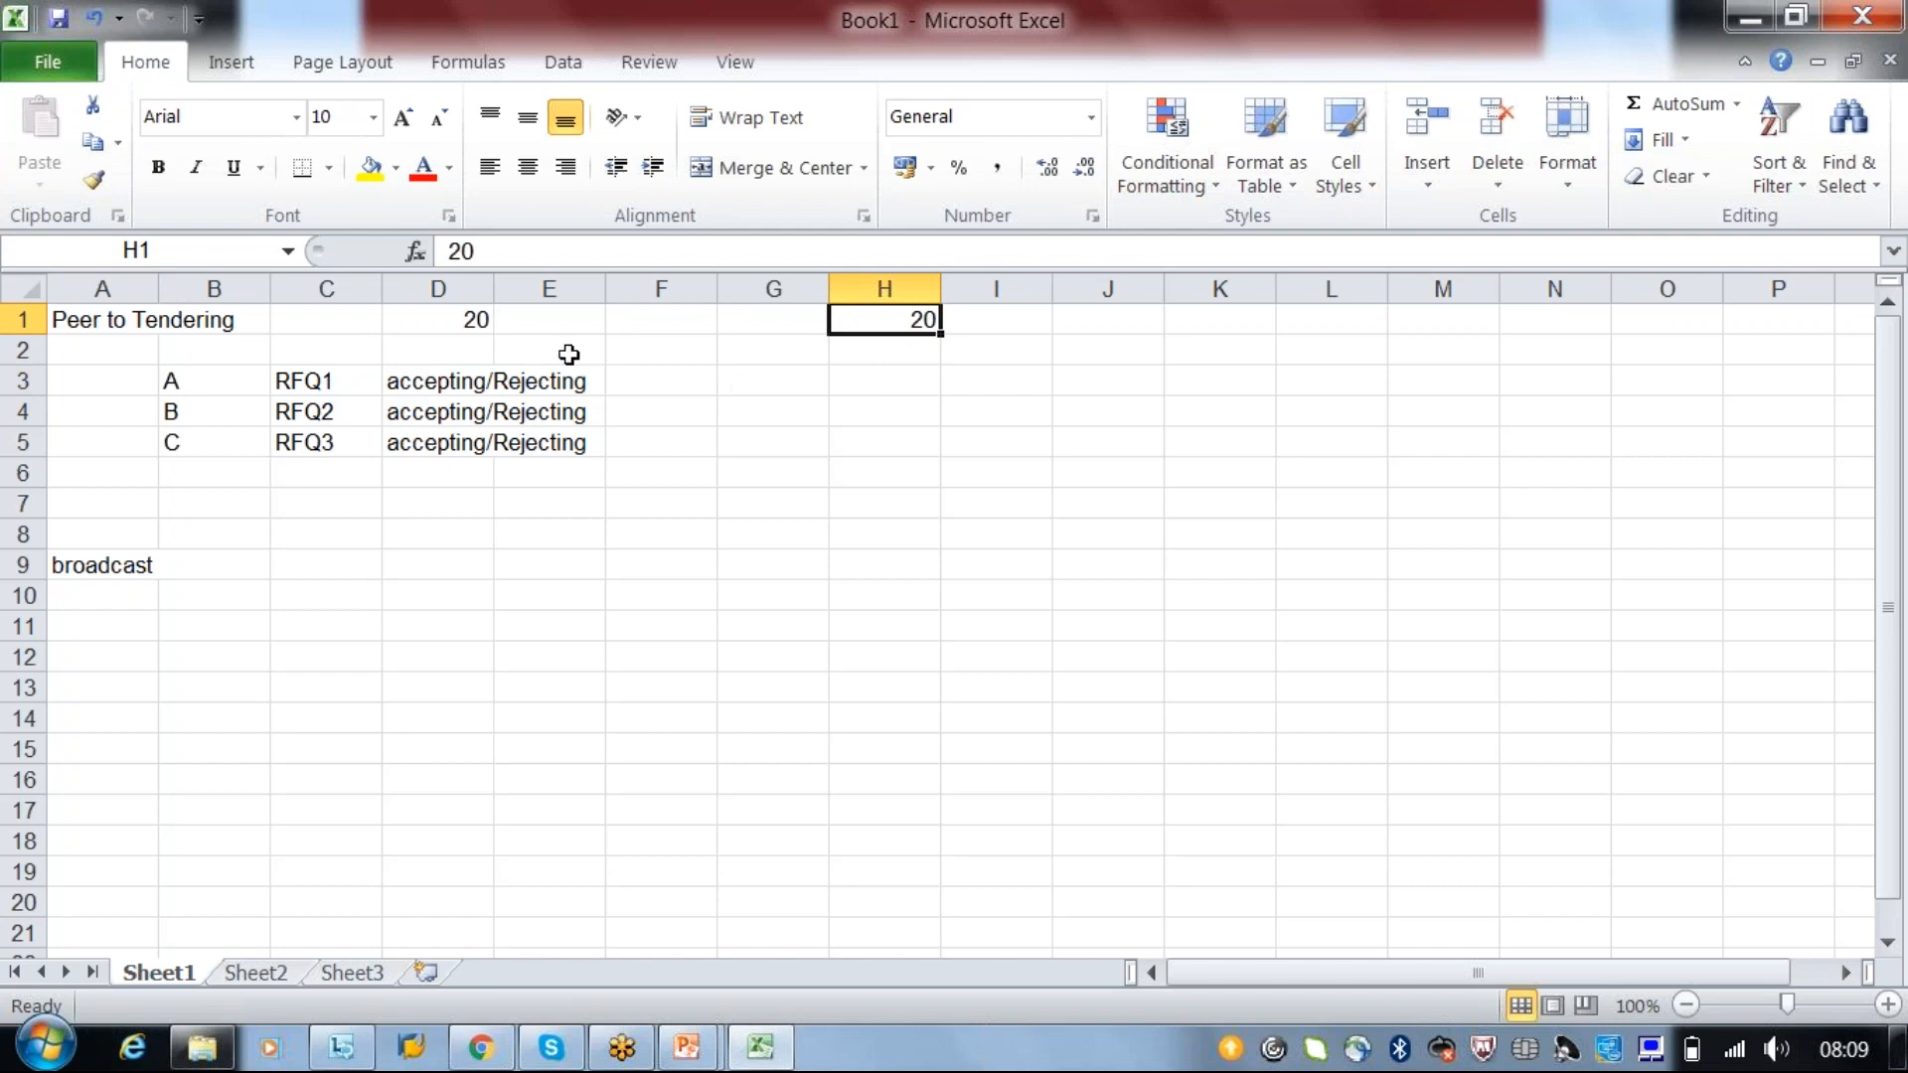
# - Compare the 20 in D1 and H1 with the peer to peer RFQ entries and the accepting/Rejecting response in D3
pyautogui.click(454, 320)
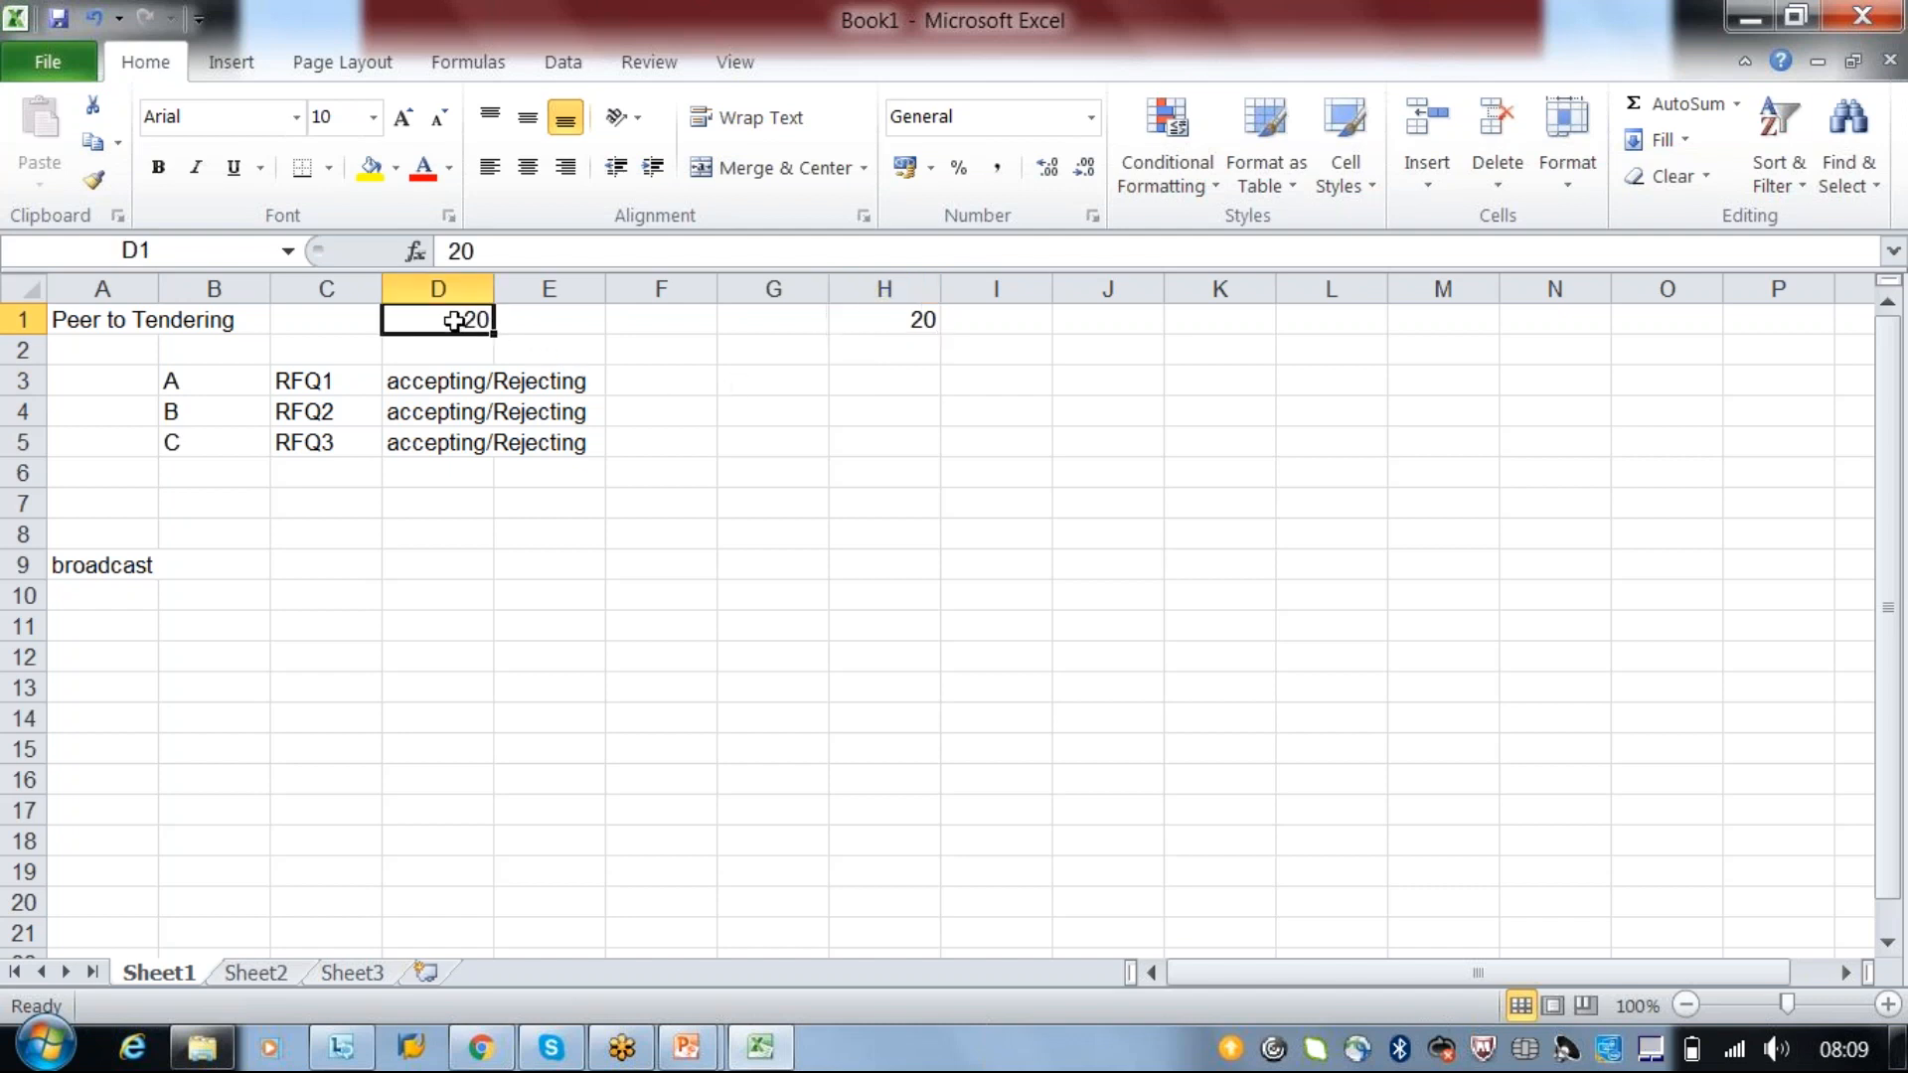
pyautogui.click(458, 384)
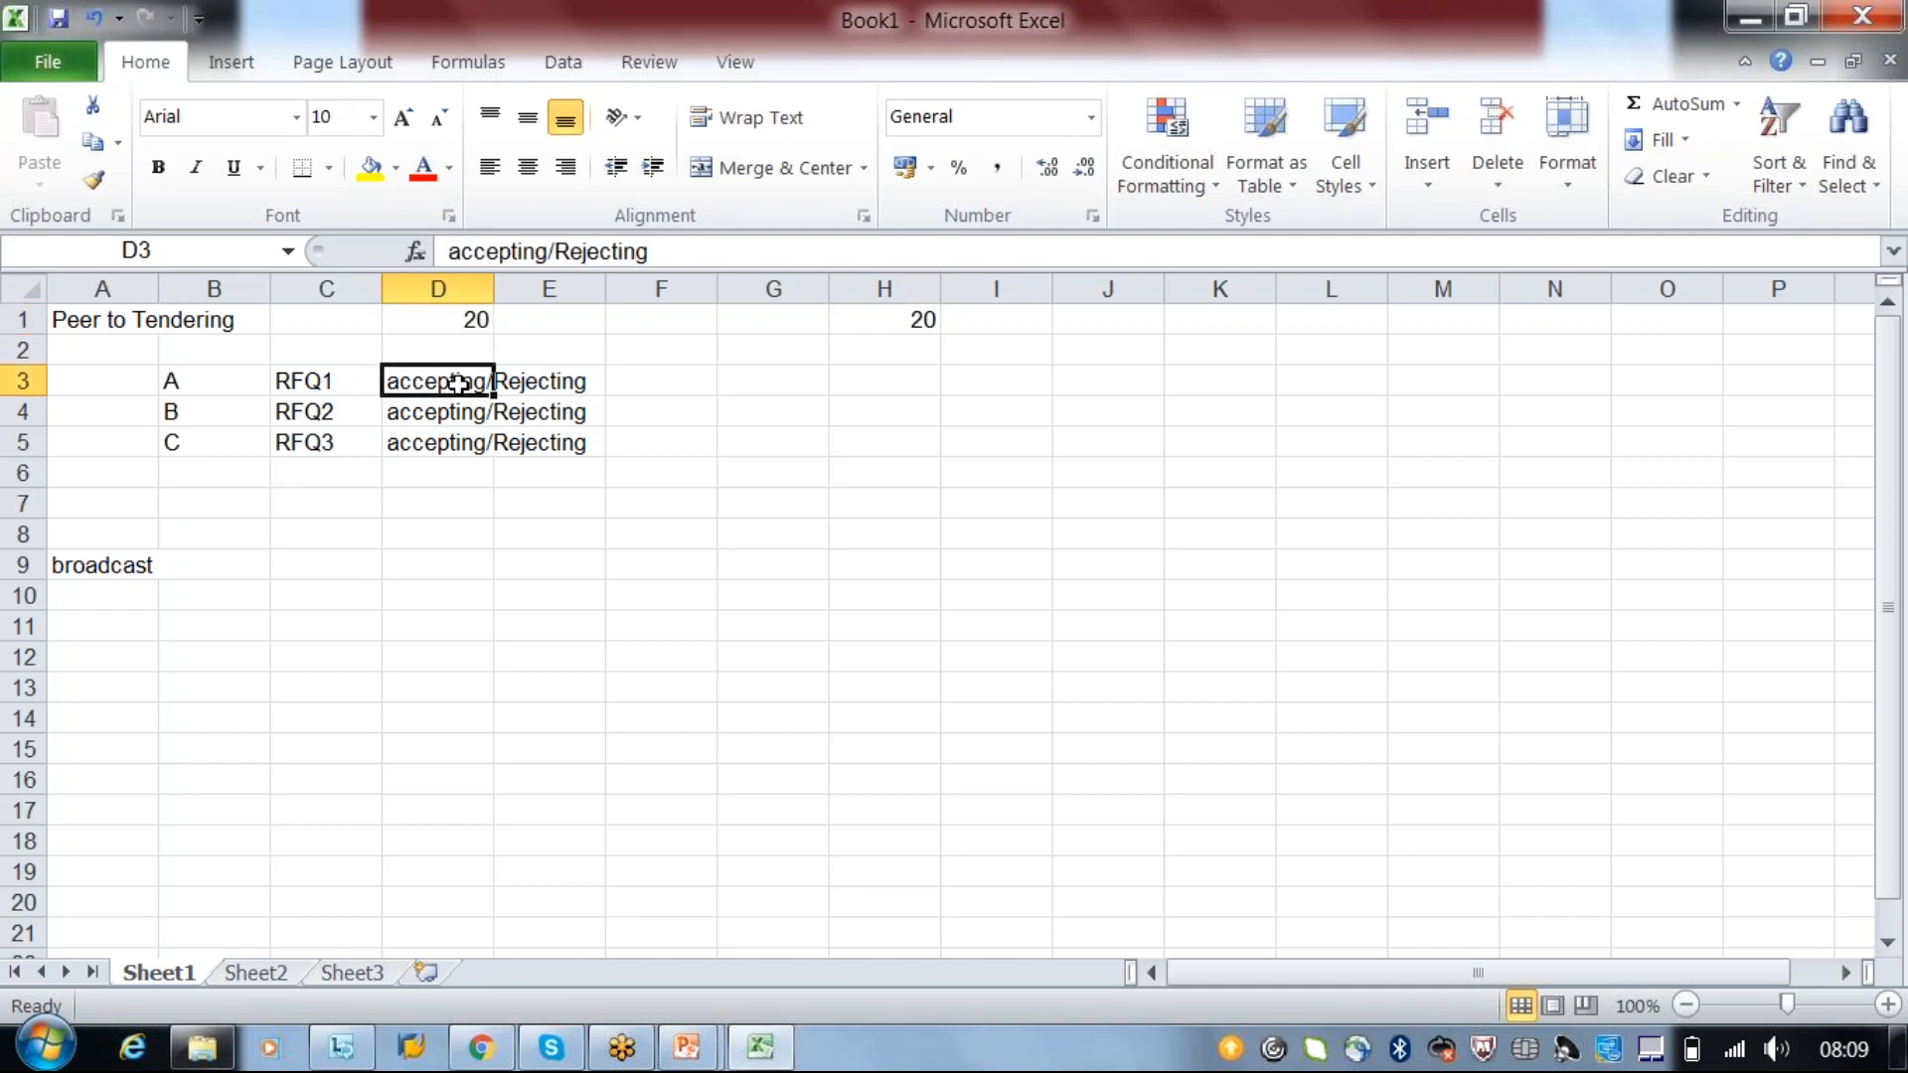
pyautogui.click(318, 412)
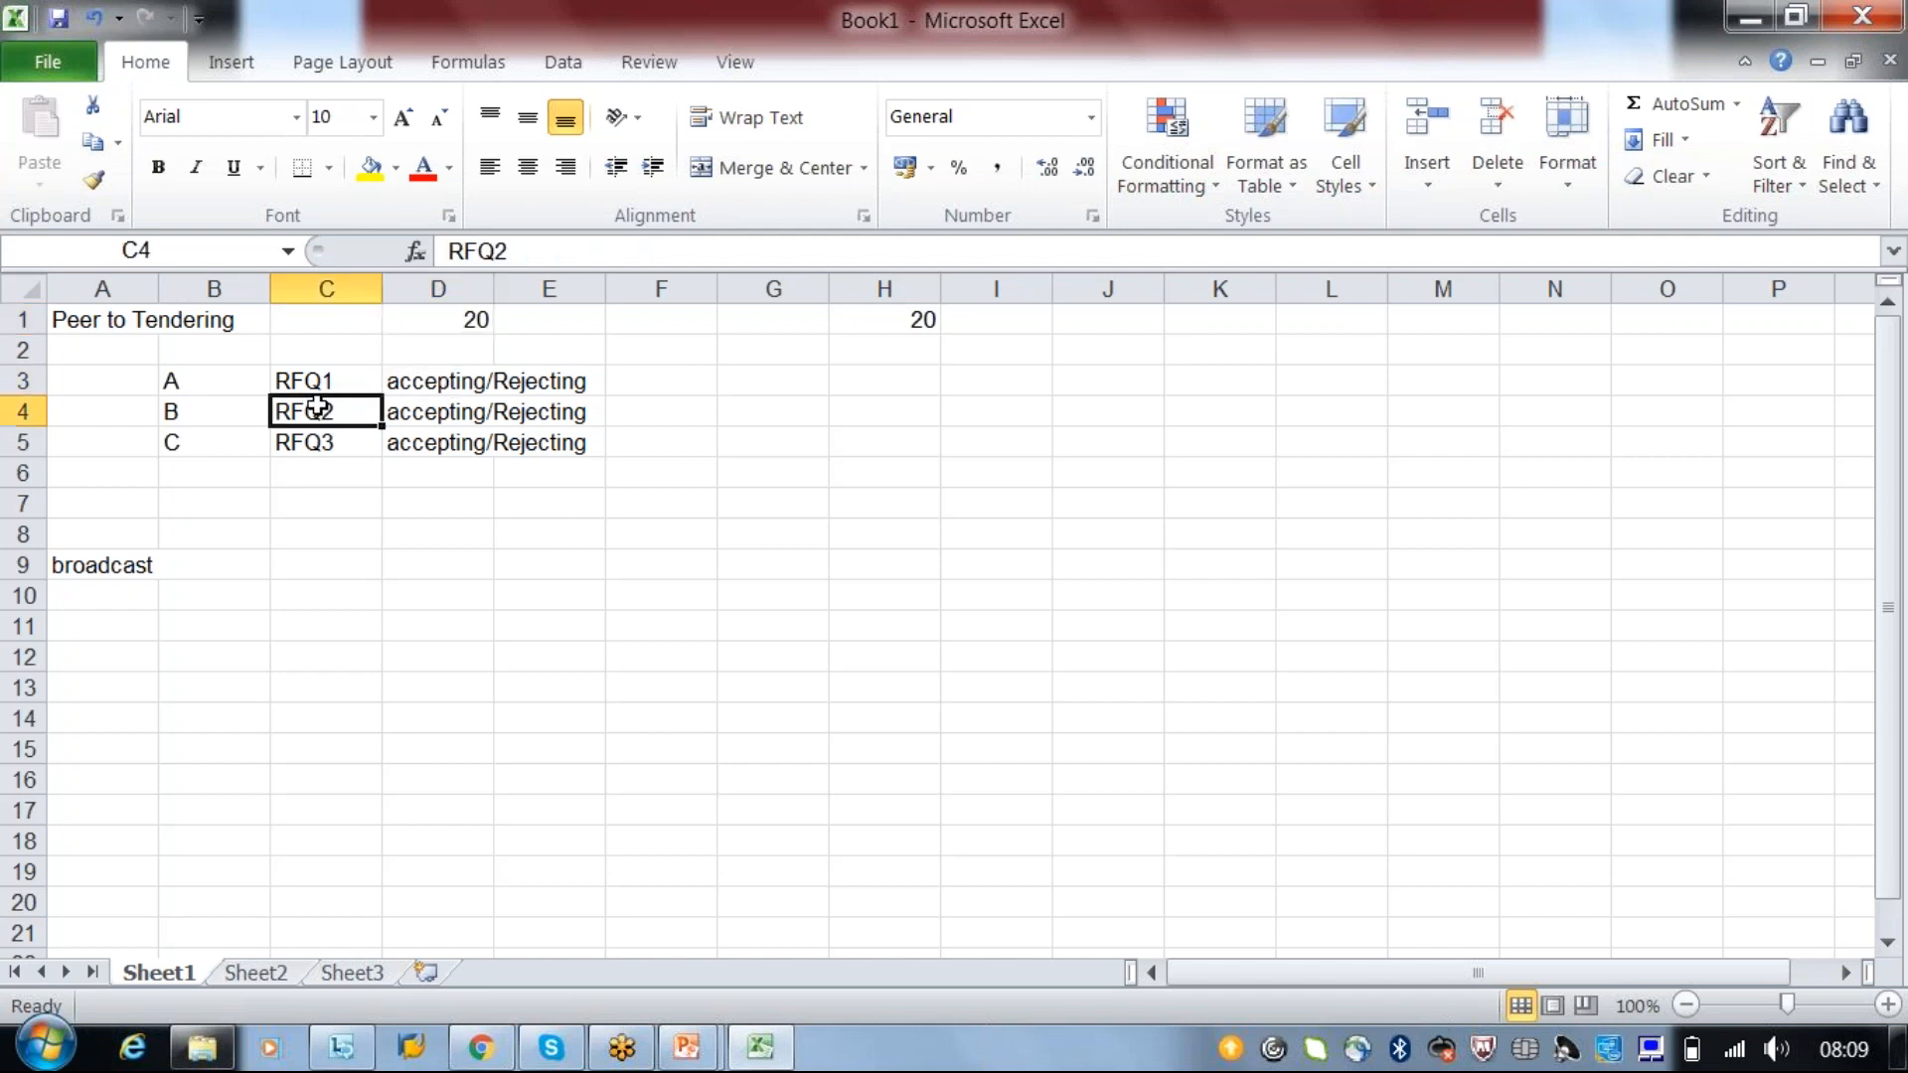
pyautogui.click(888, 323)
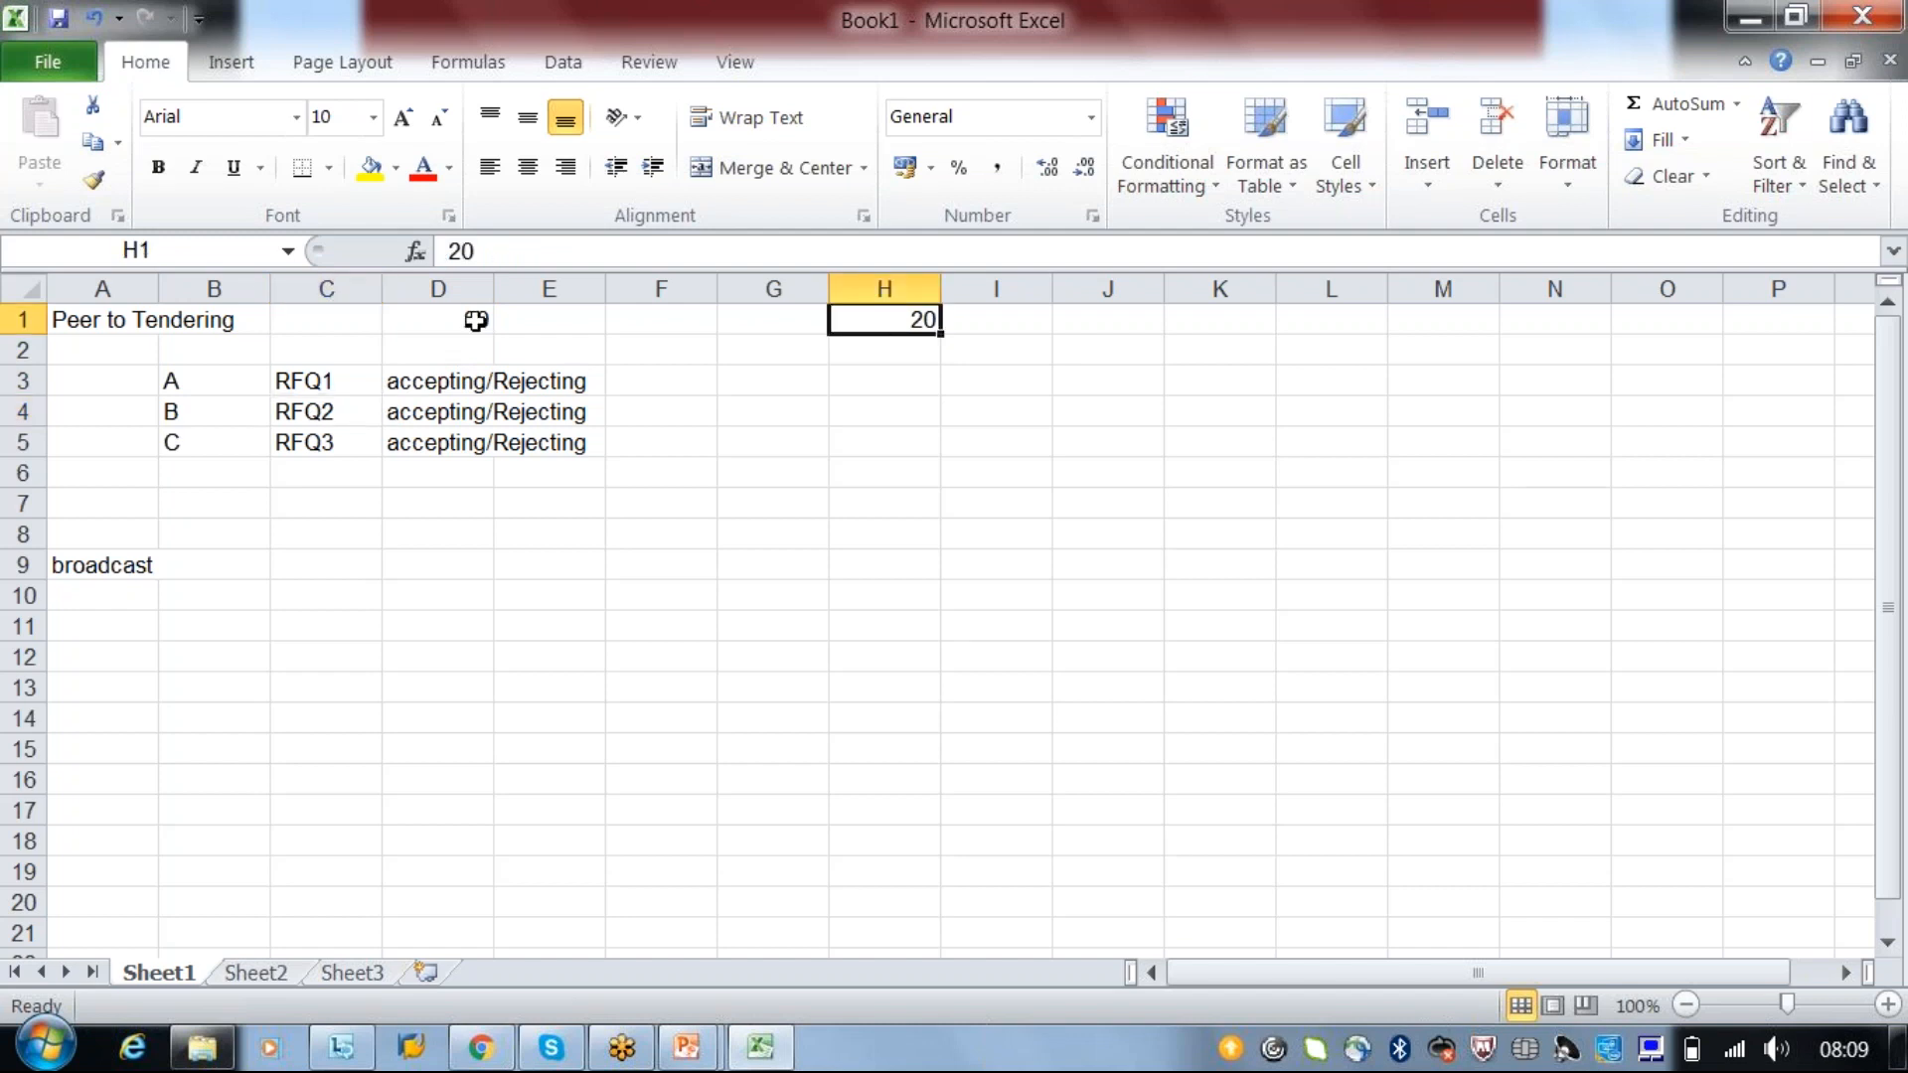
pyautogui.click(476, 320)
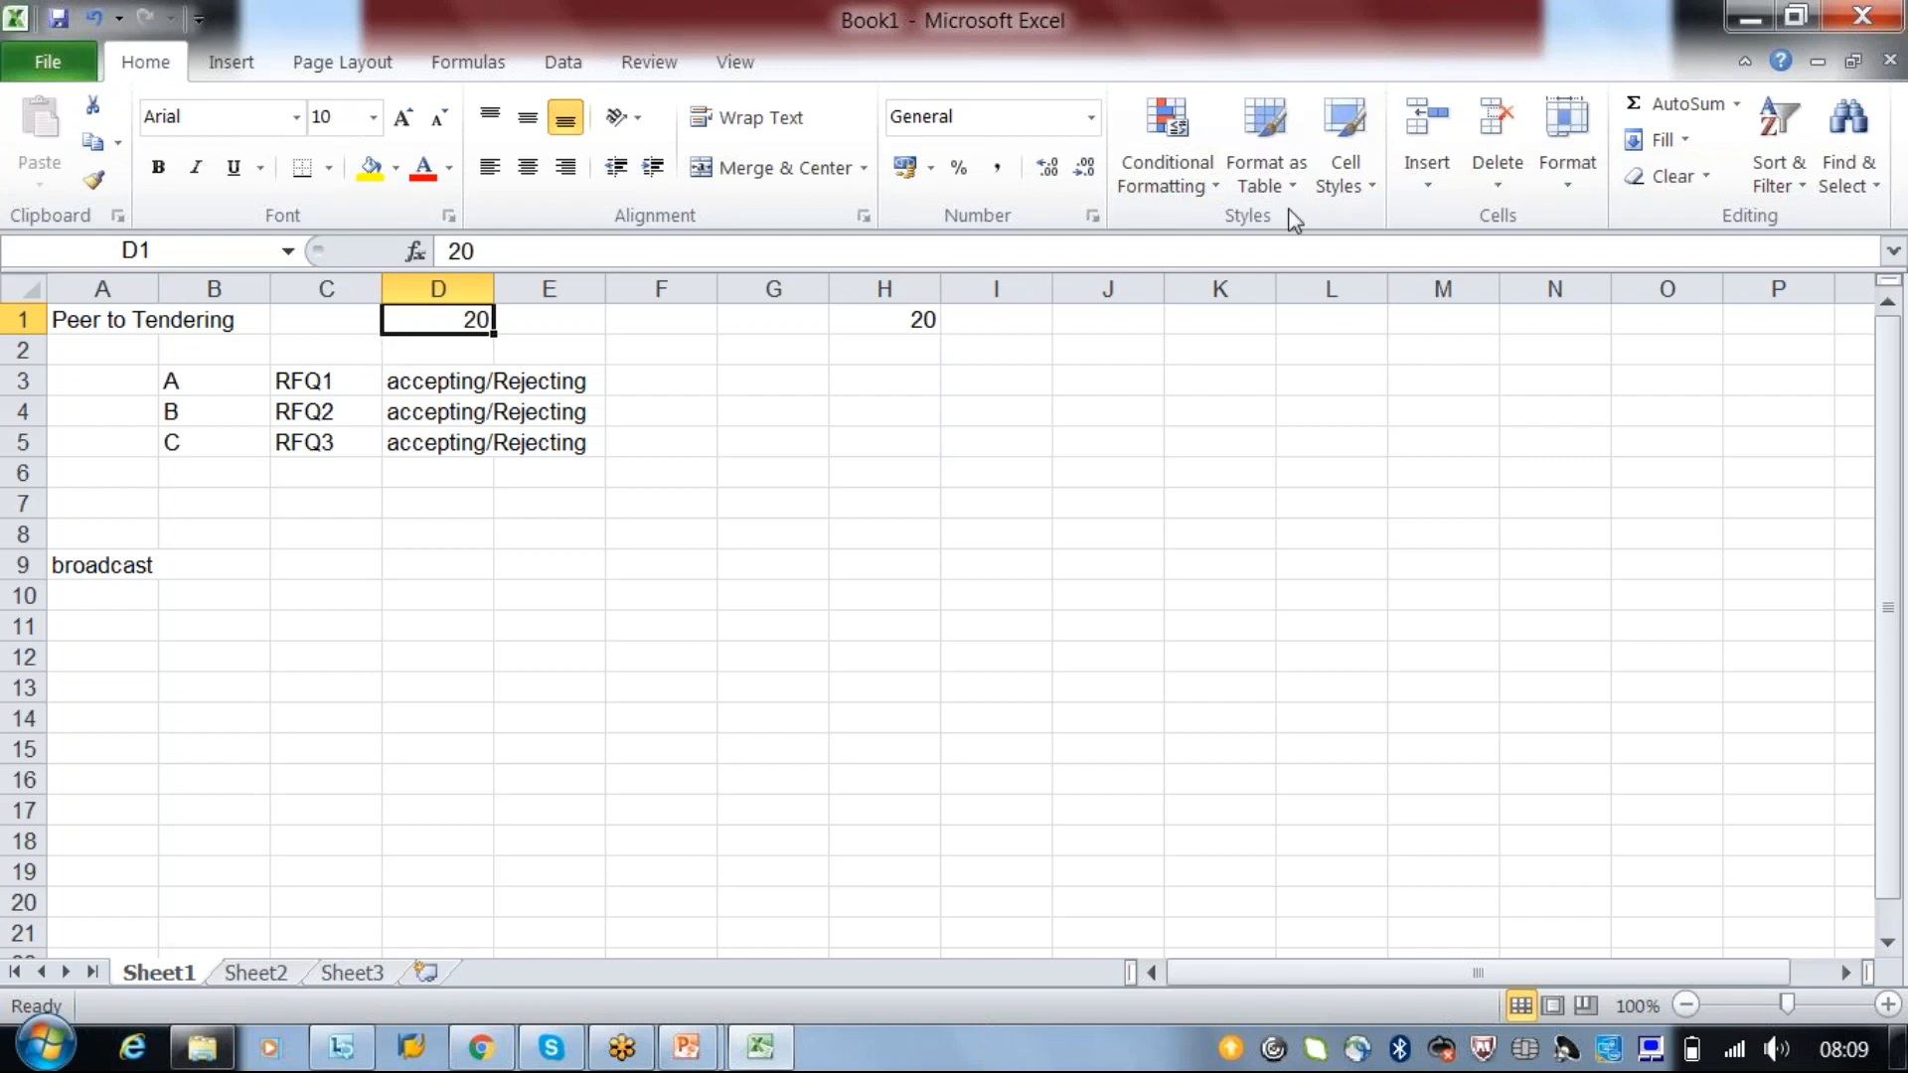
pyautogui.click(889, 319)
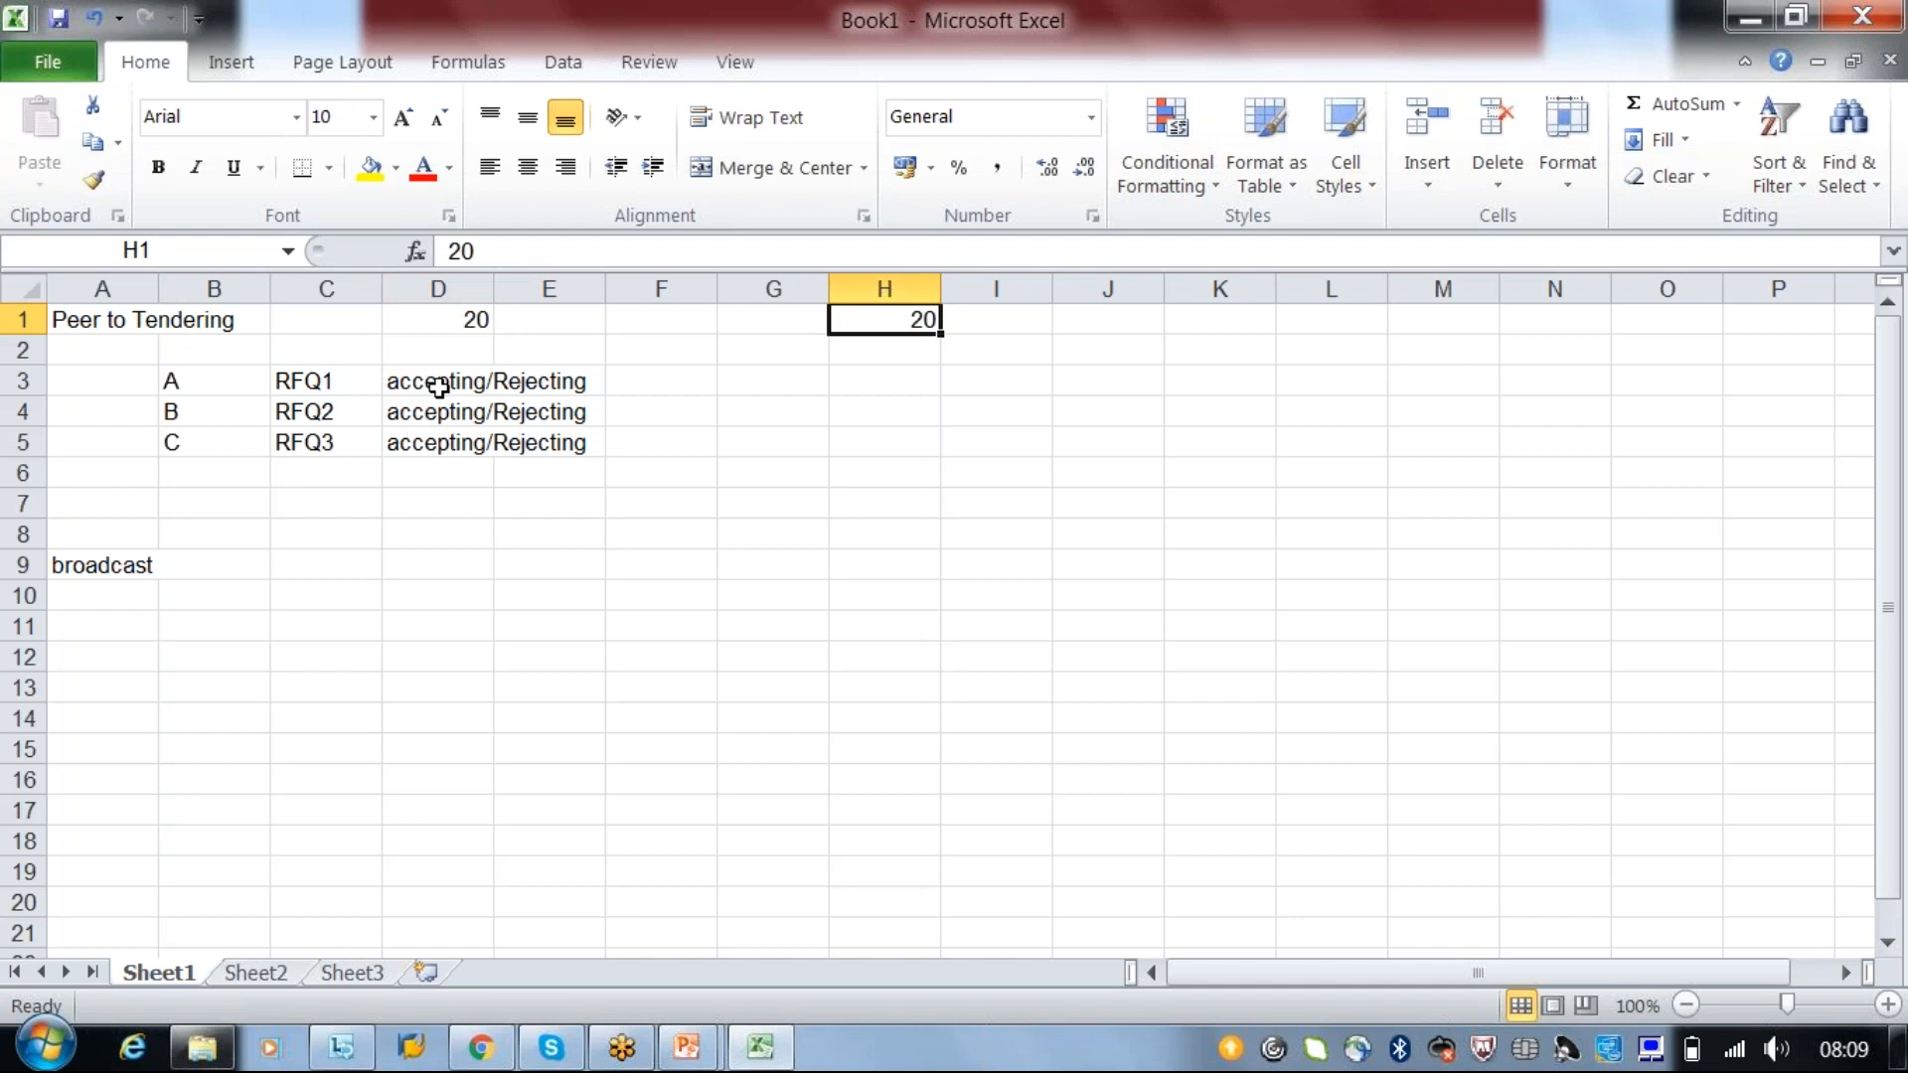
pyautogui.click(881, 379)
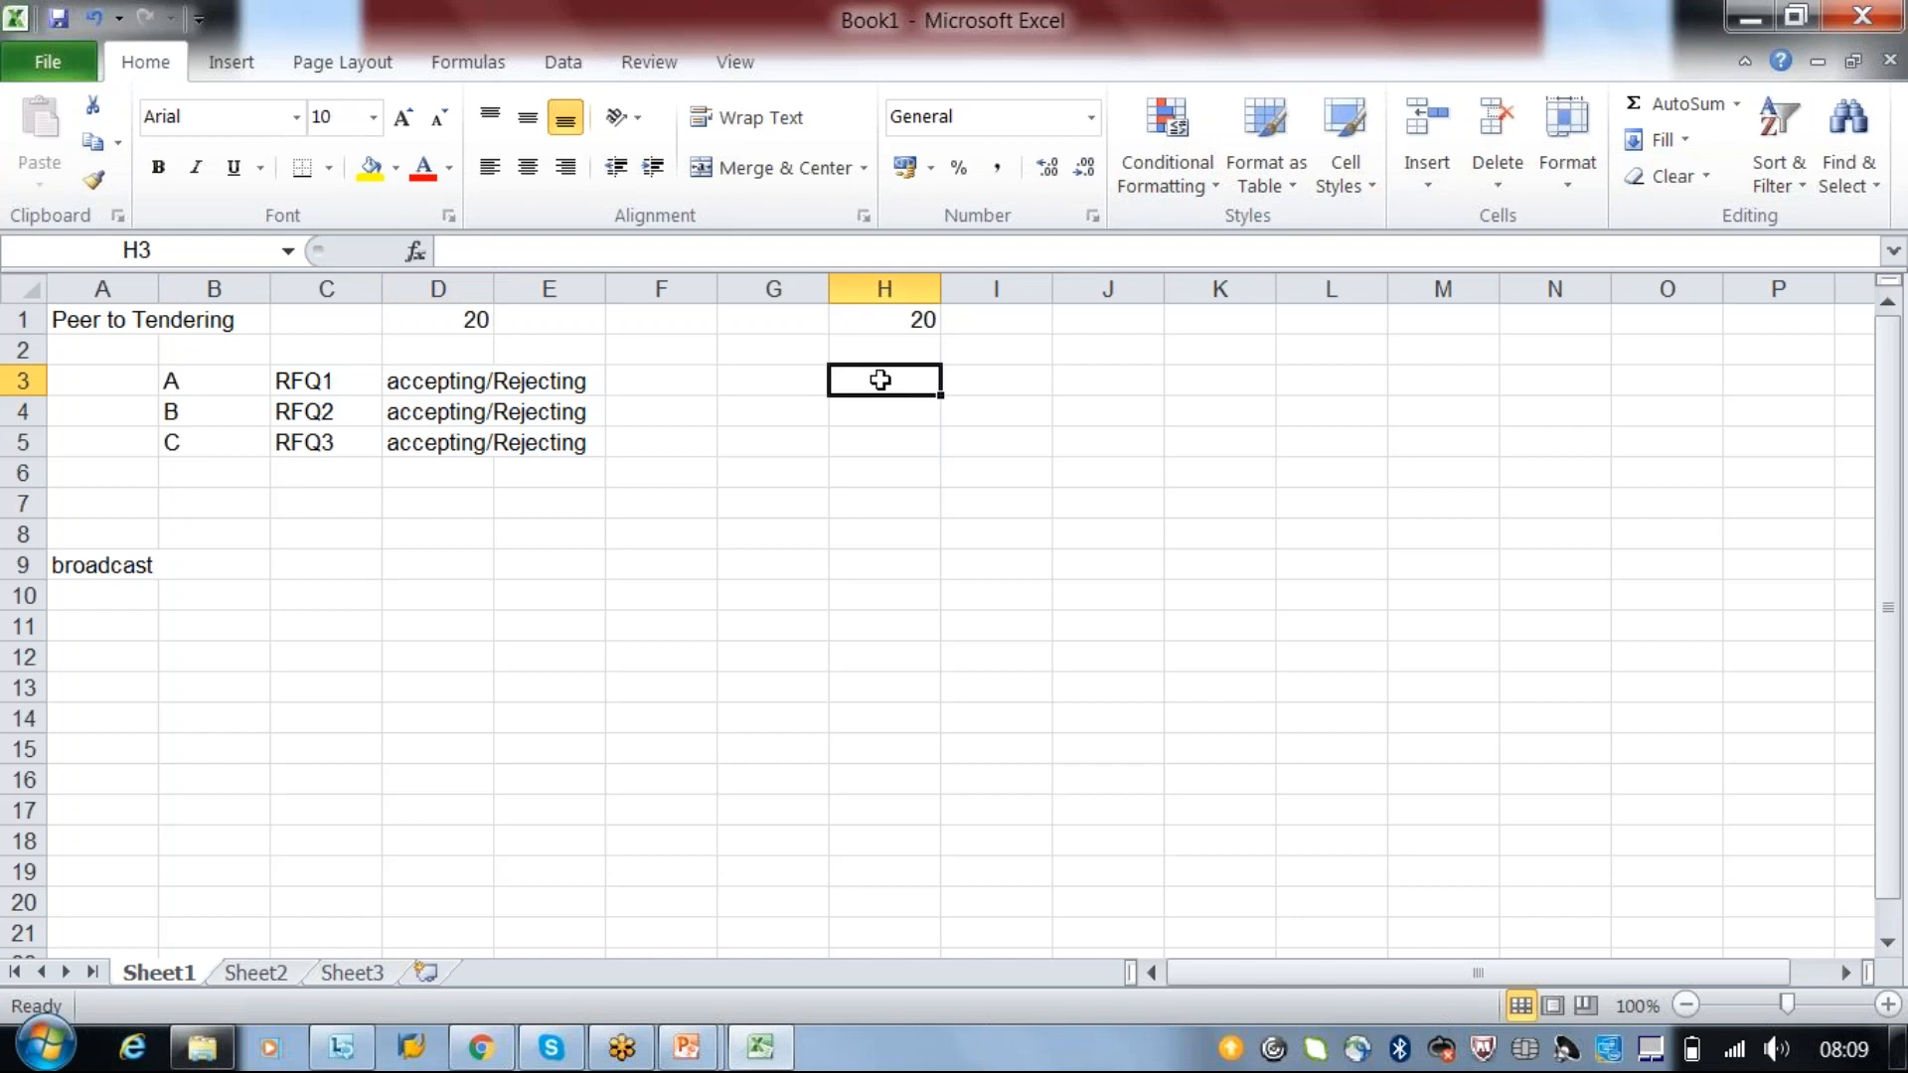
pyautogui.click(309, 413)
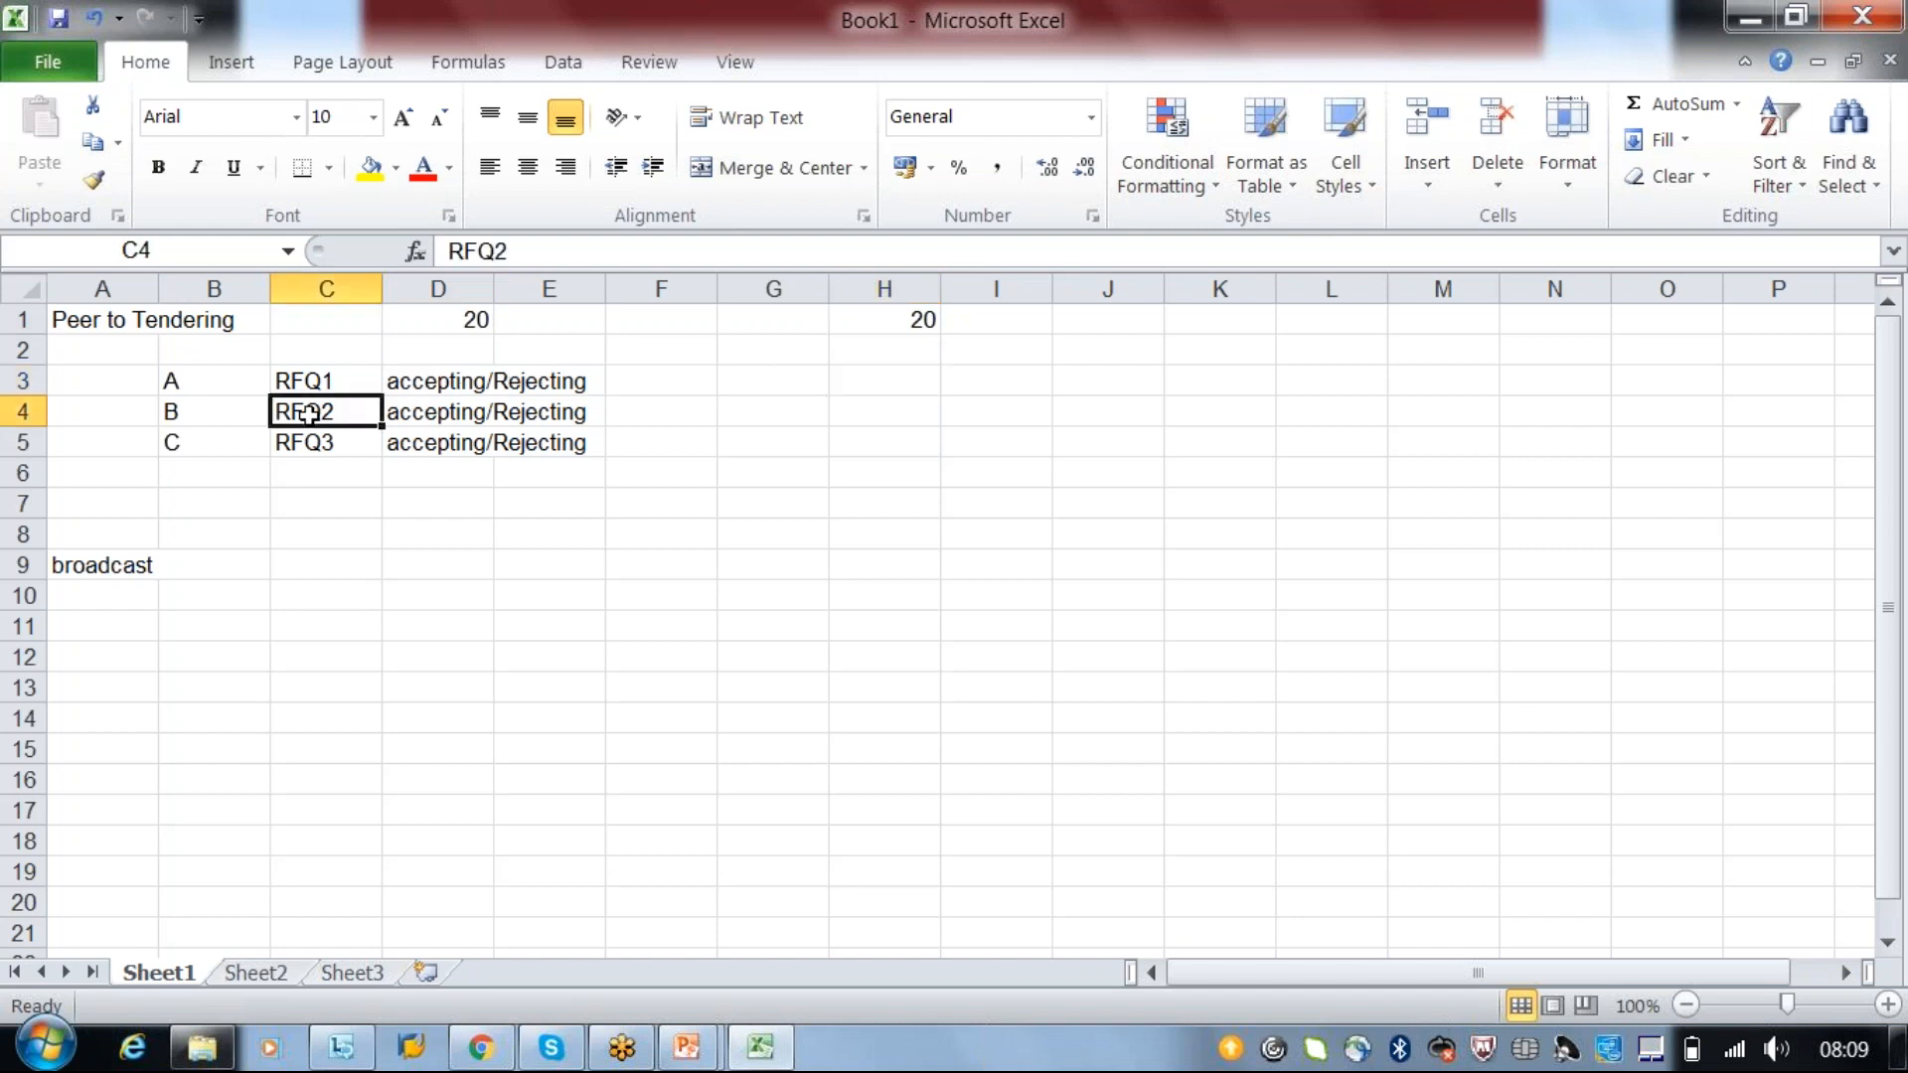
pyautogui.click(922, 318)
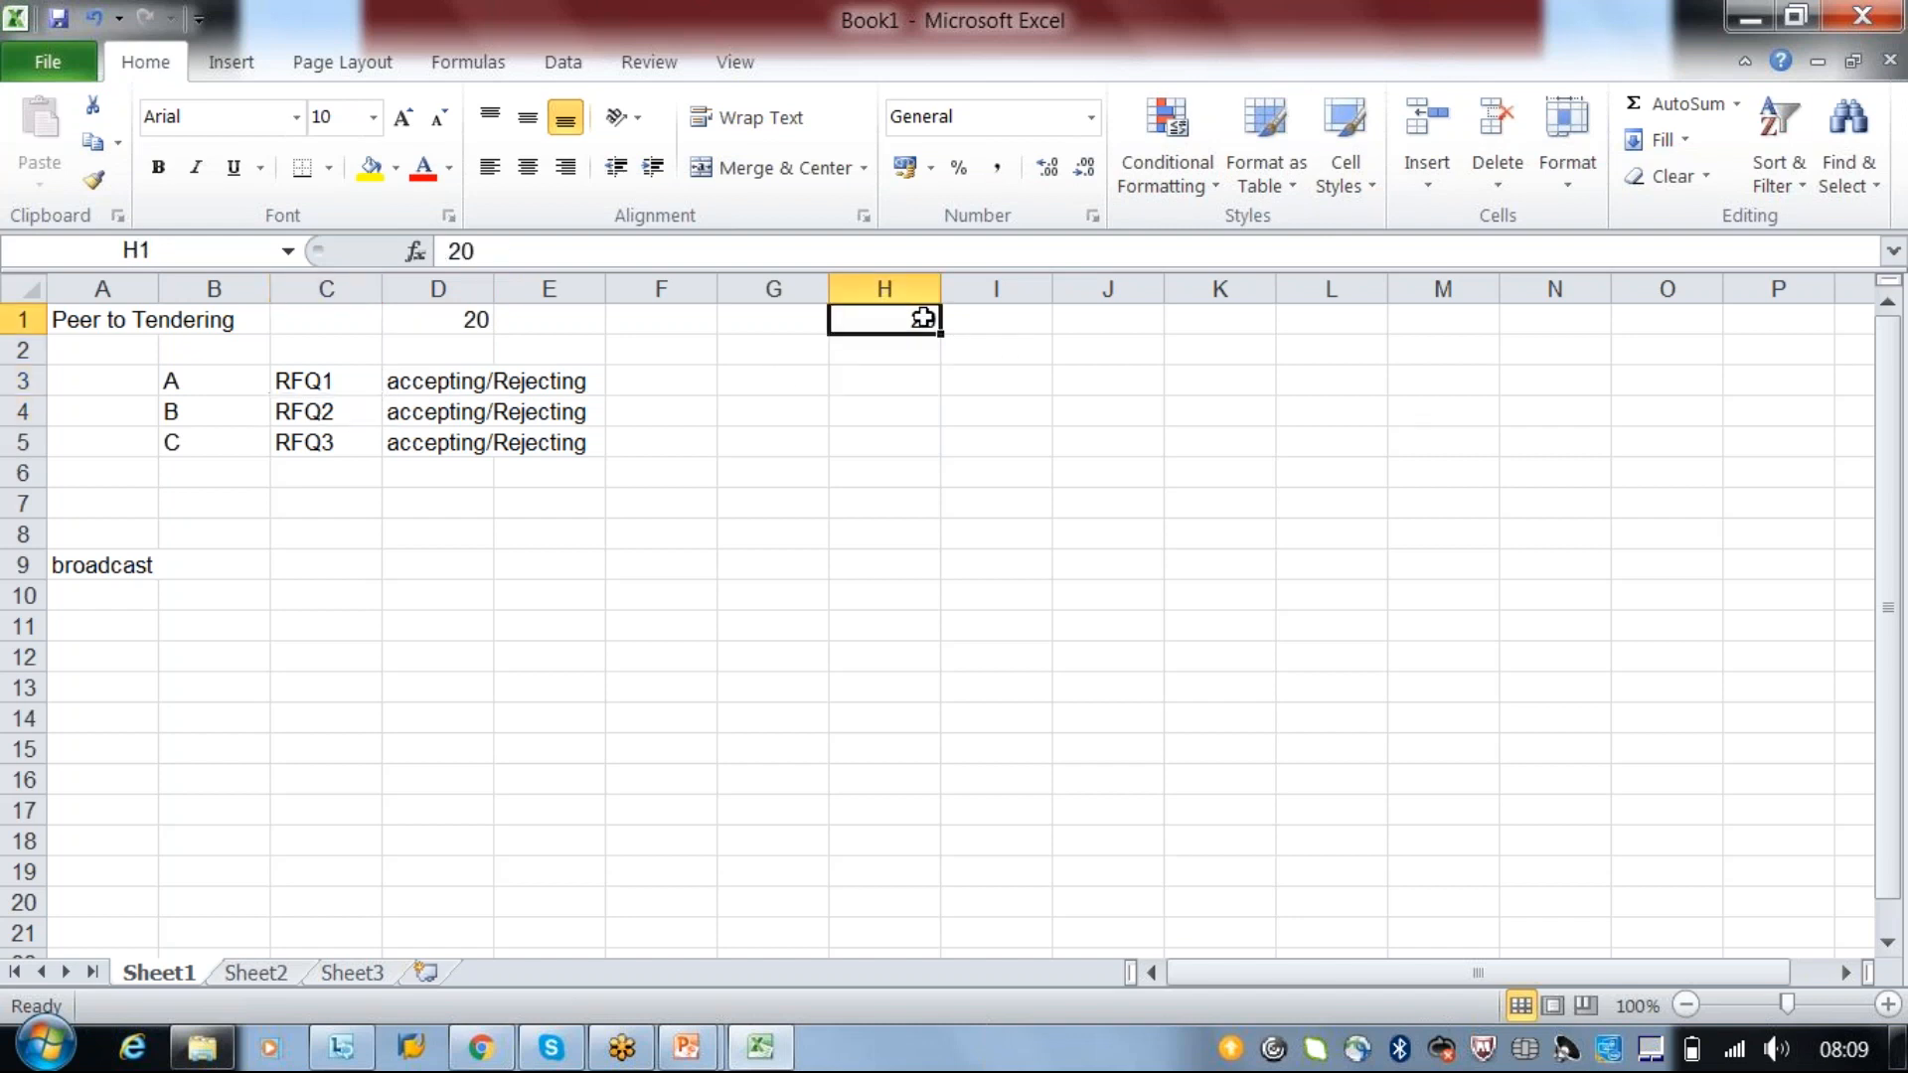
pyautogui.click(867, 384)
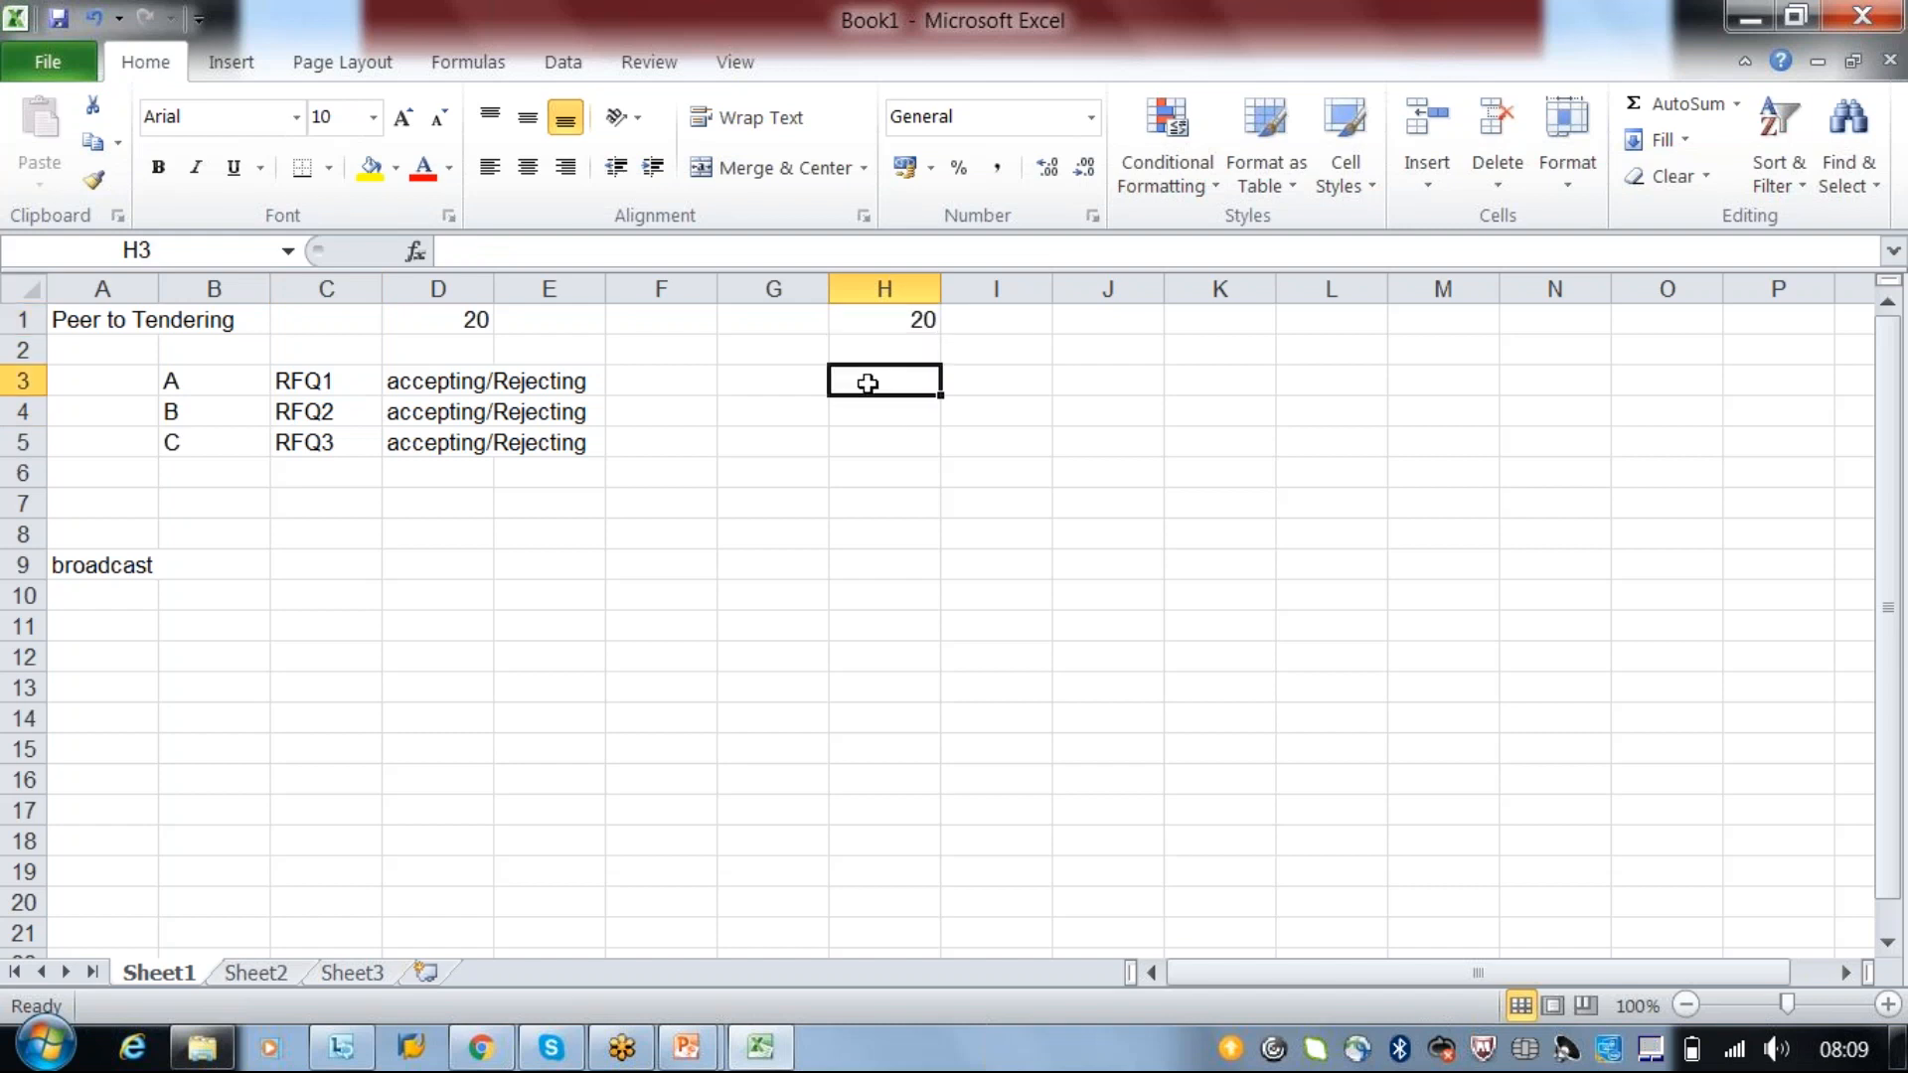
pyautogui.click(862, 402)
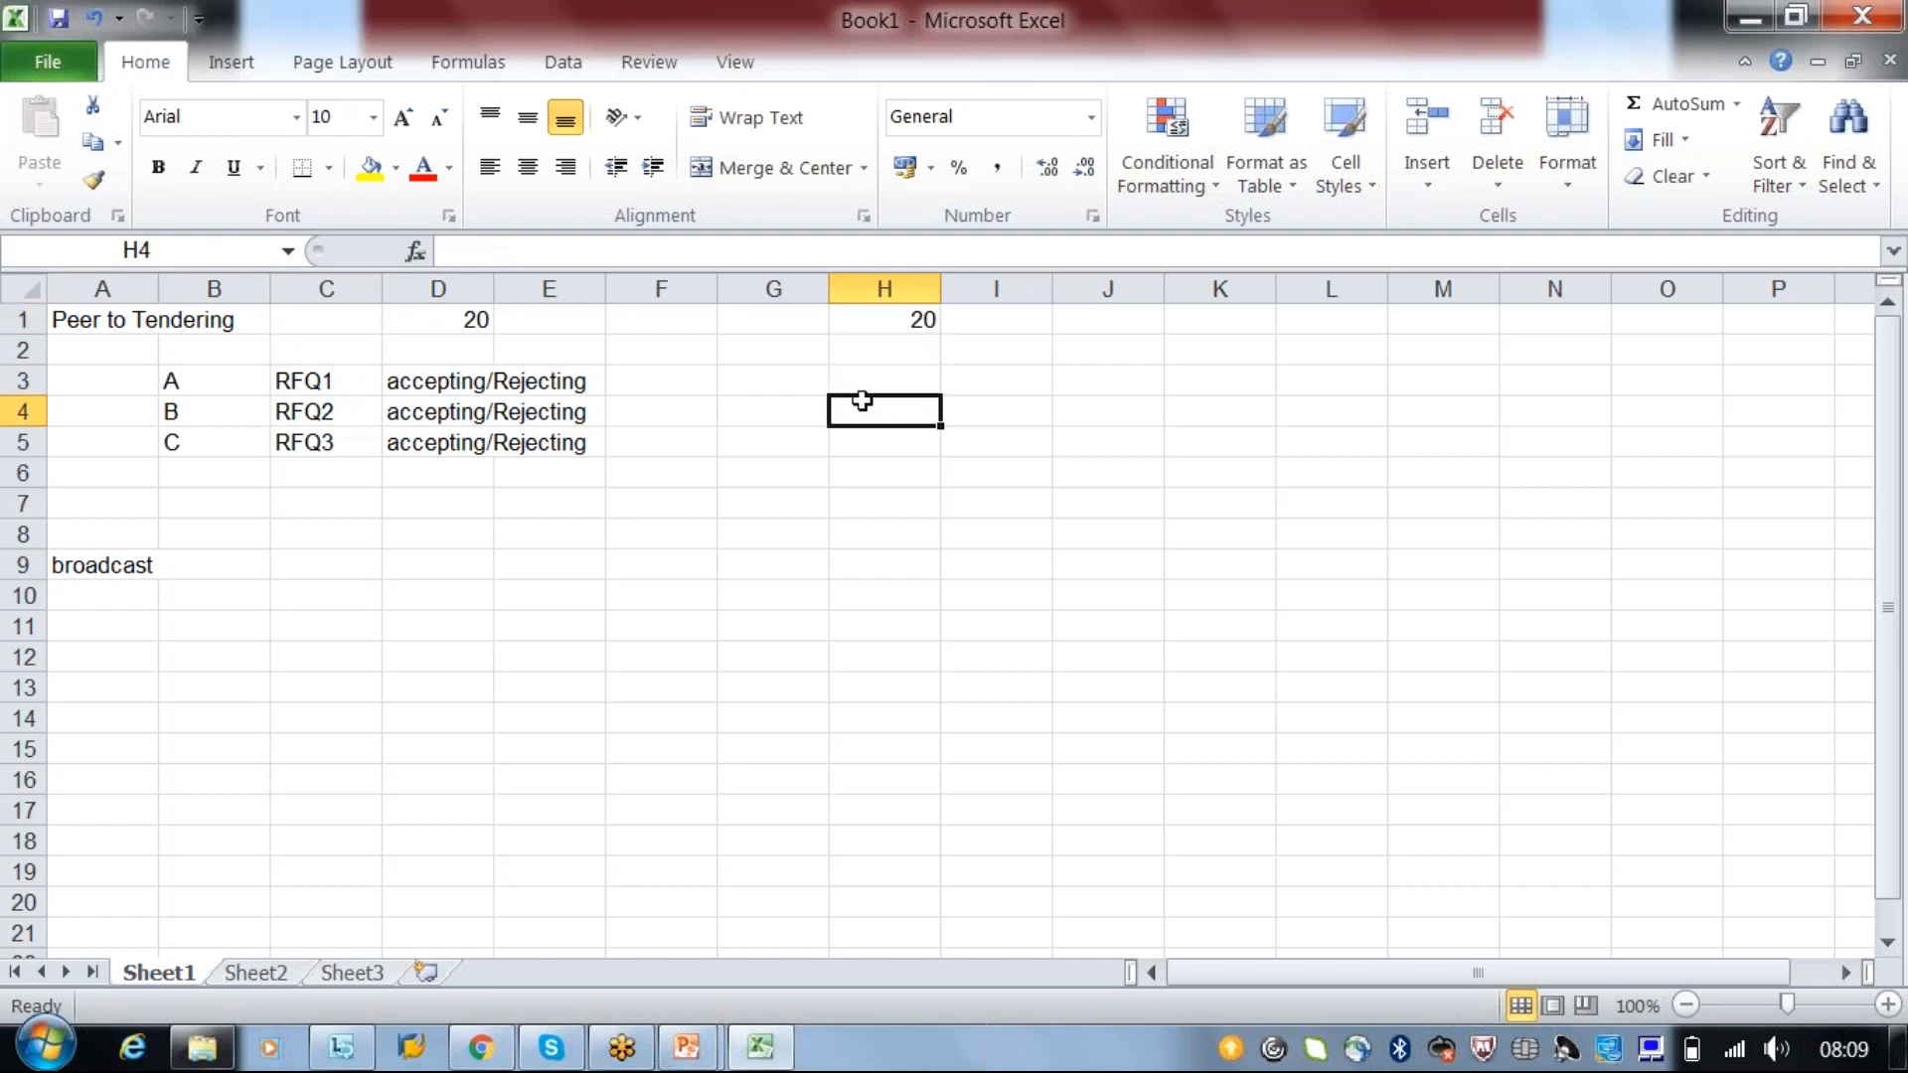
pyautogui.click(878, 443)
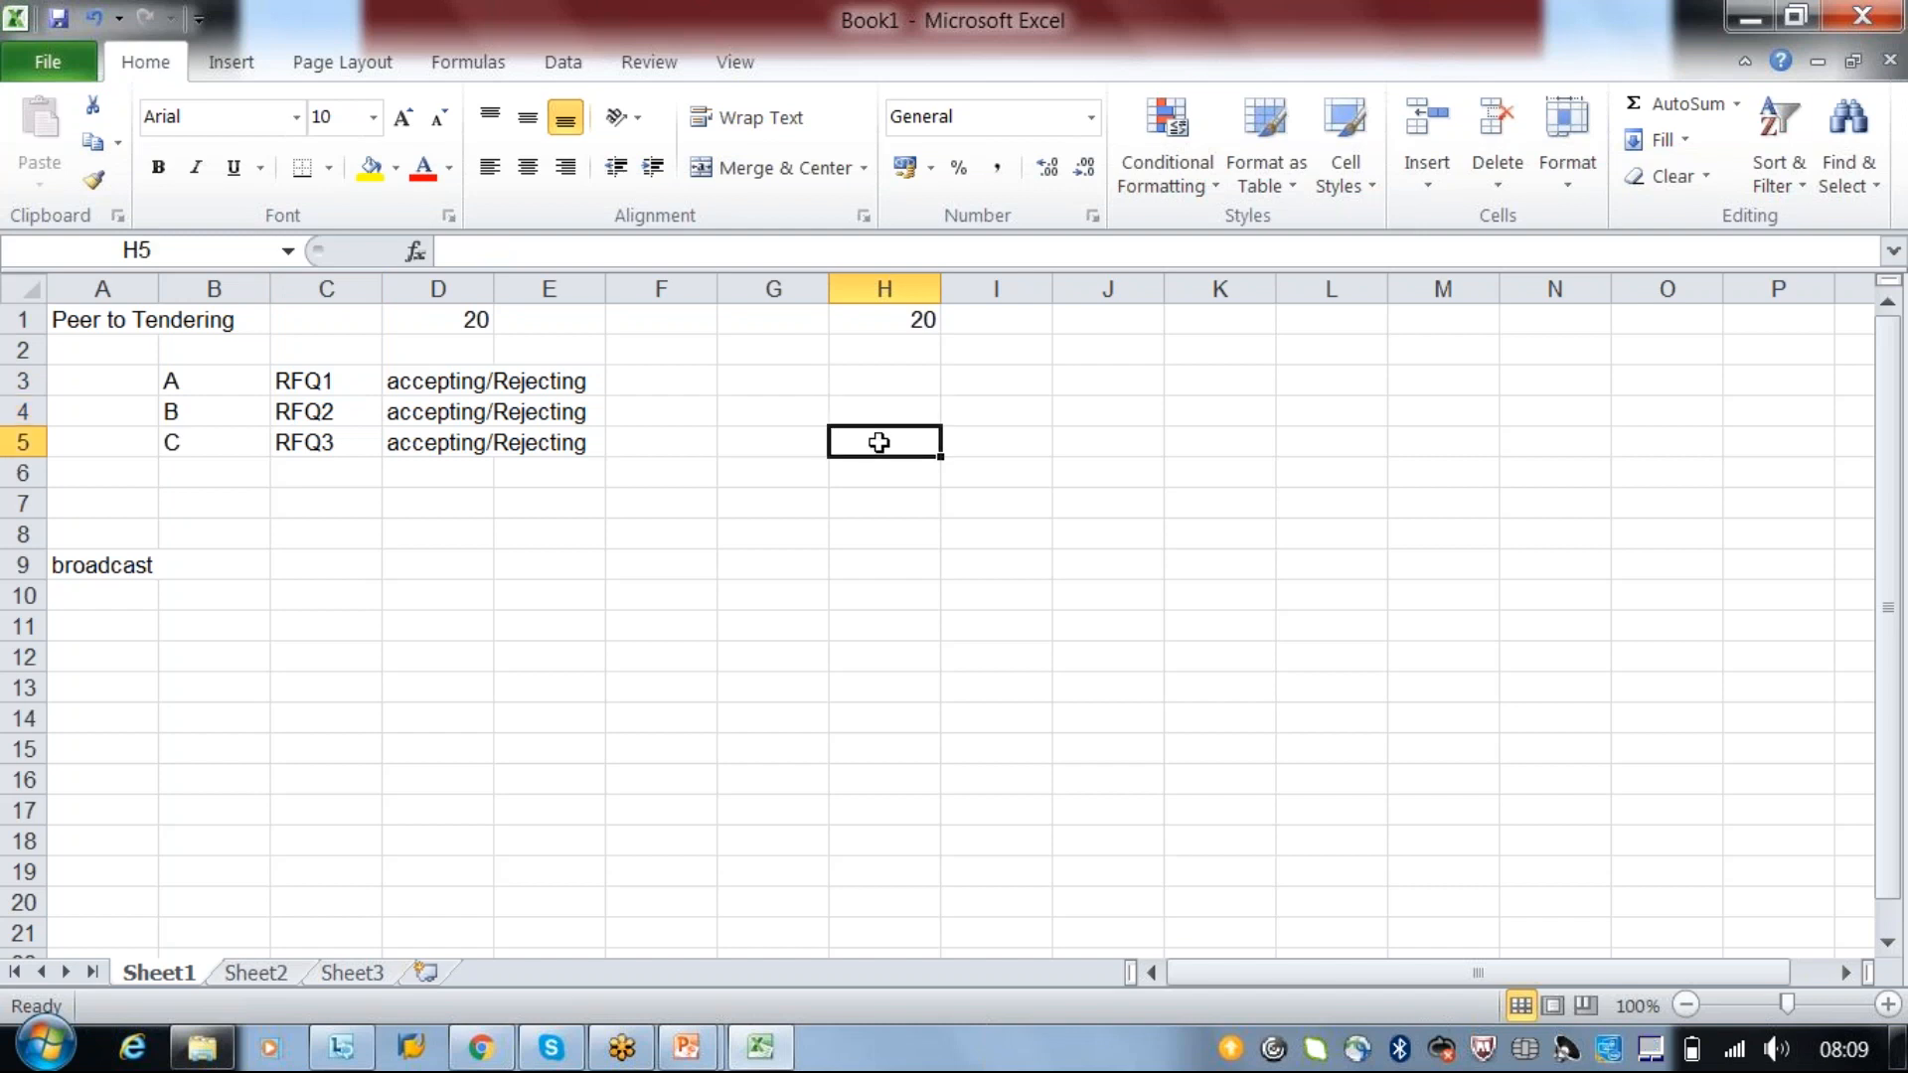
pyautogui.click(417, 387)
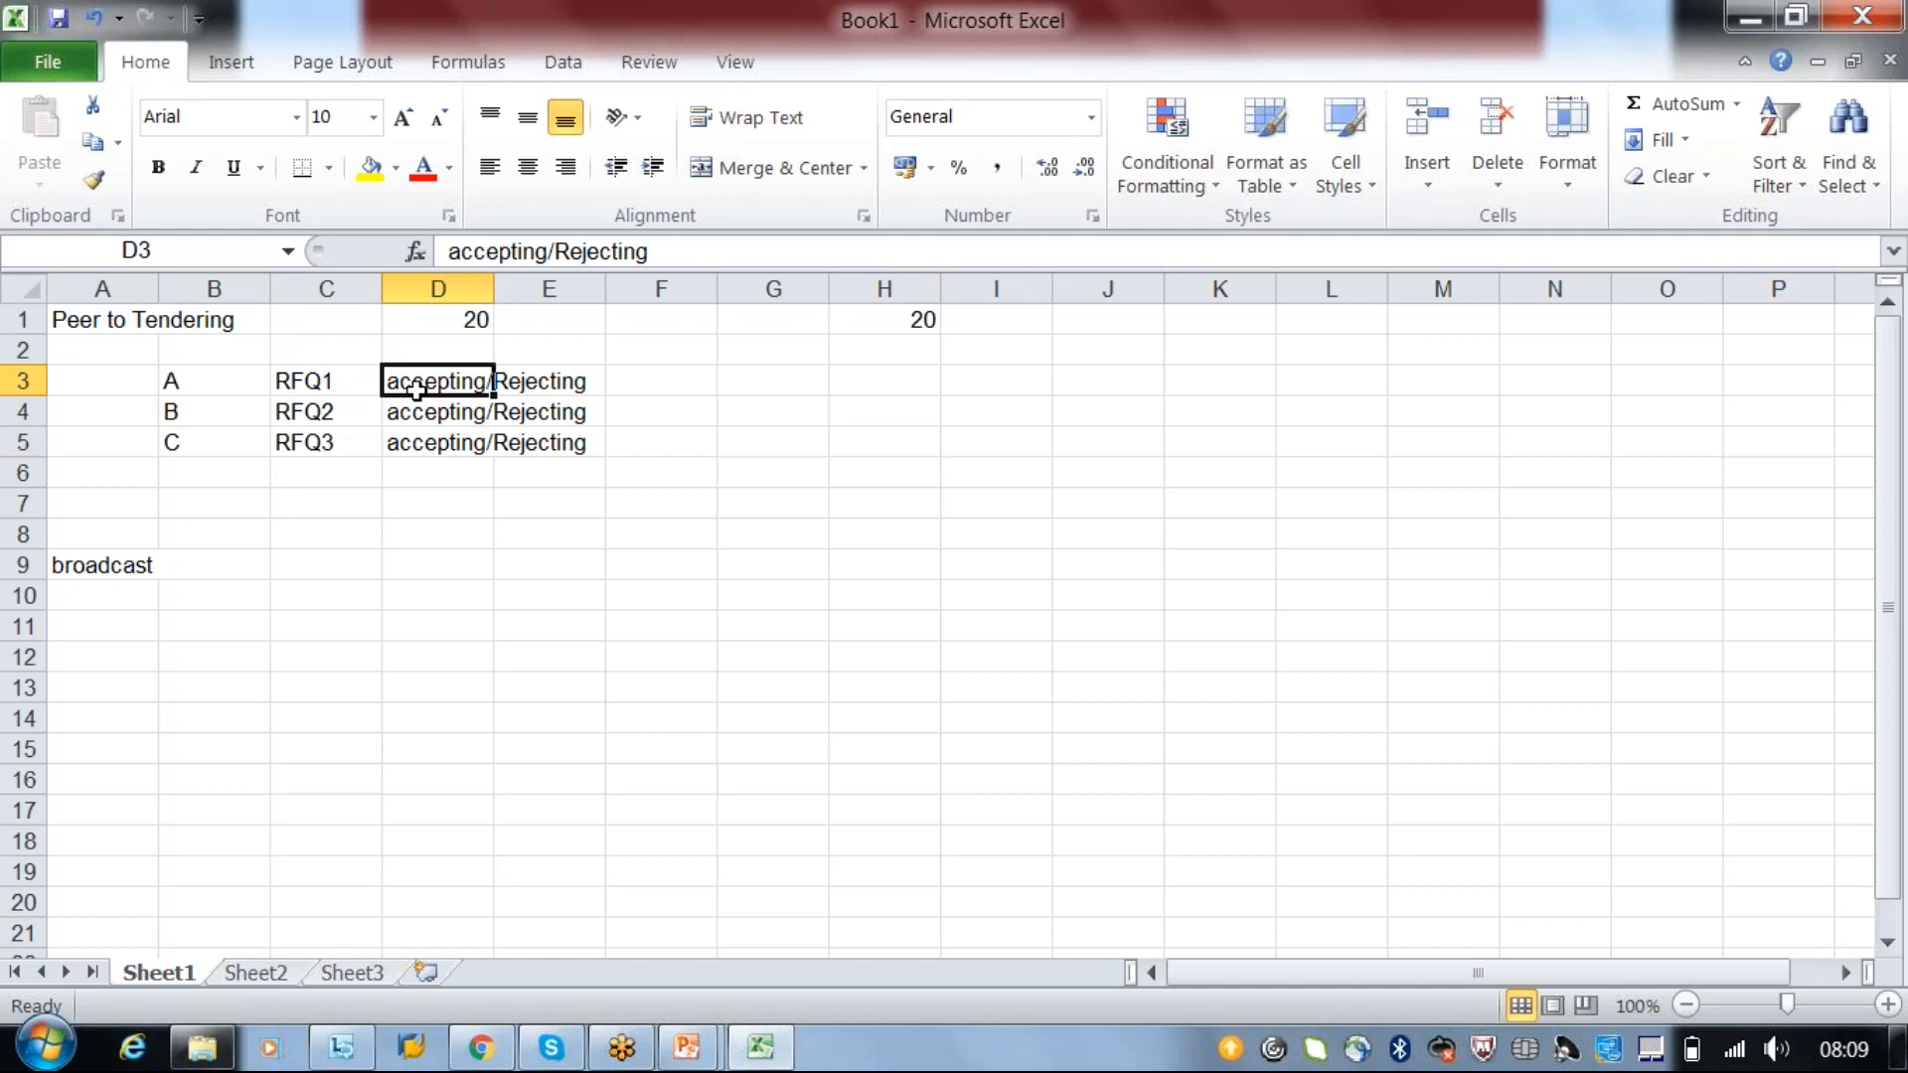
pyautogui.click(876, 369)
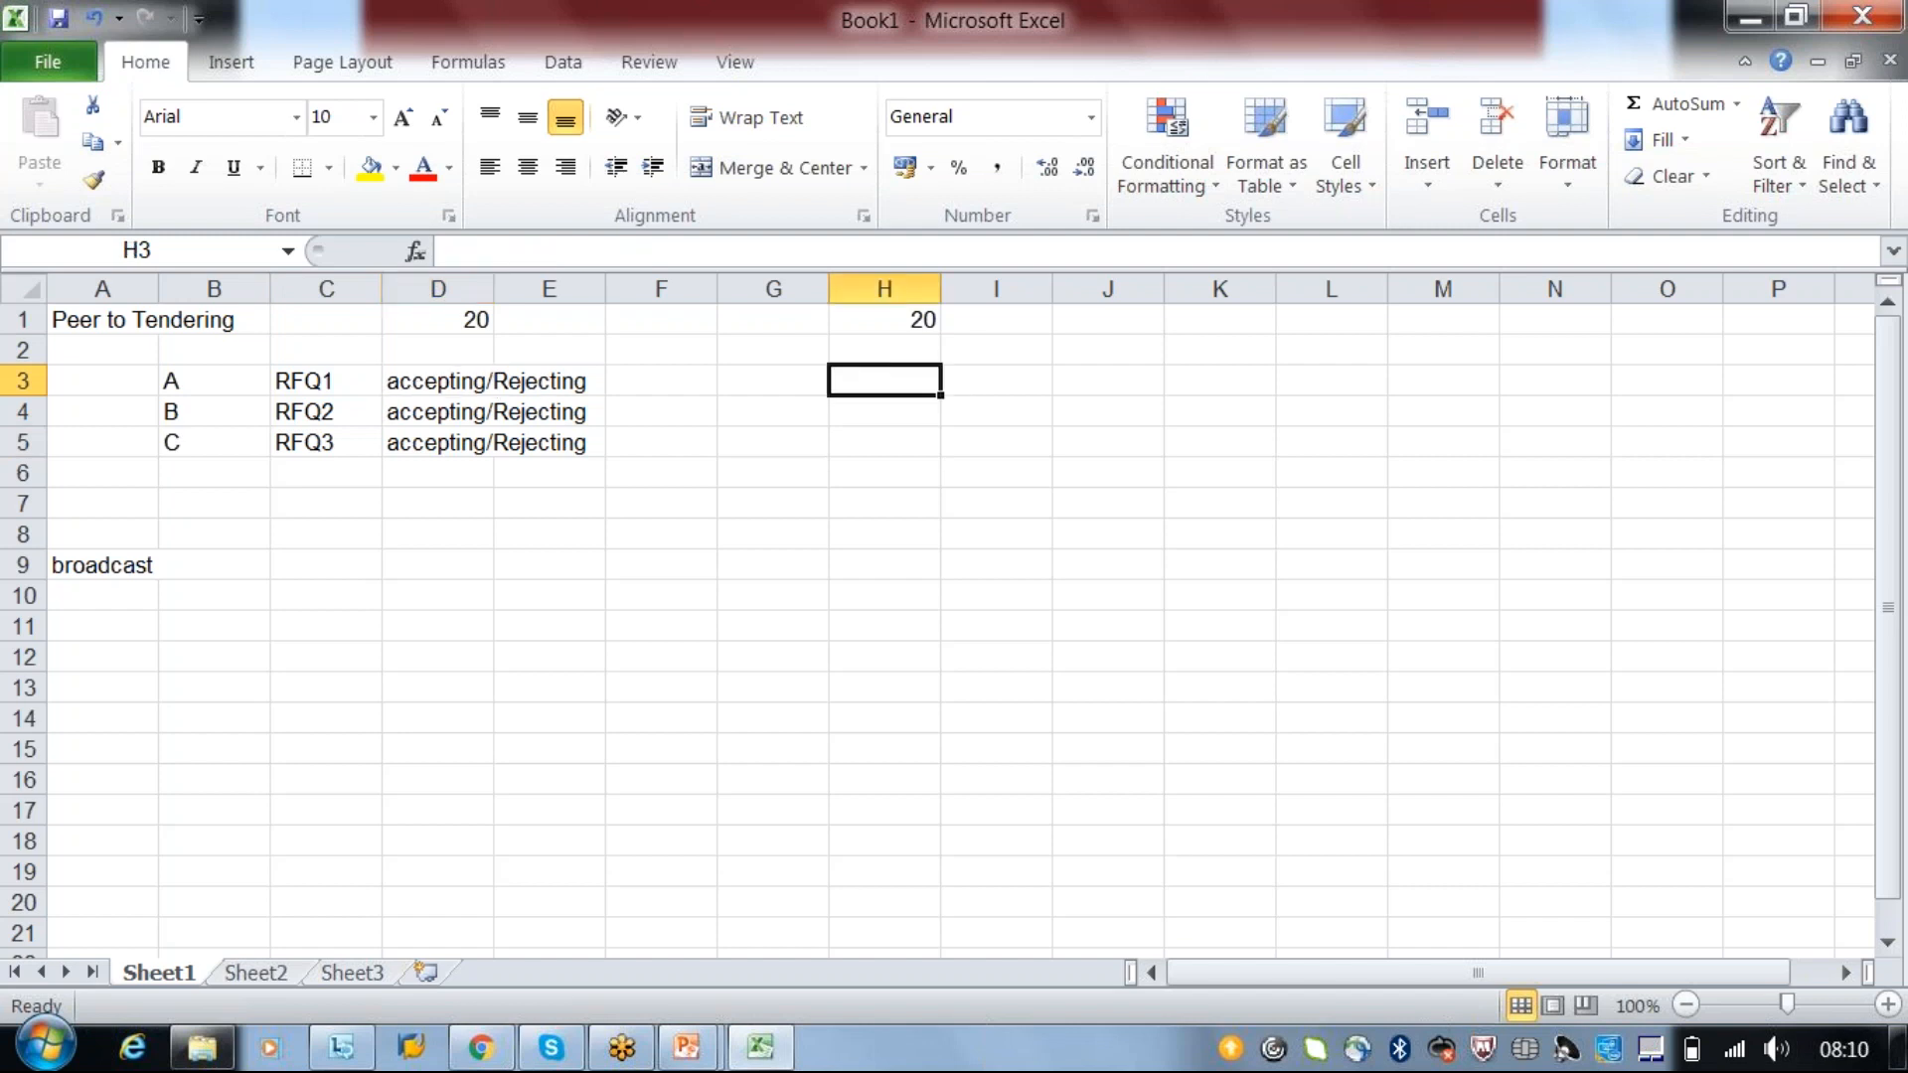
pyautogui.click(854, 316)
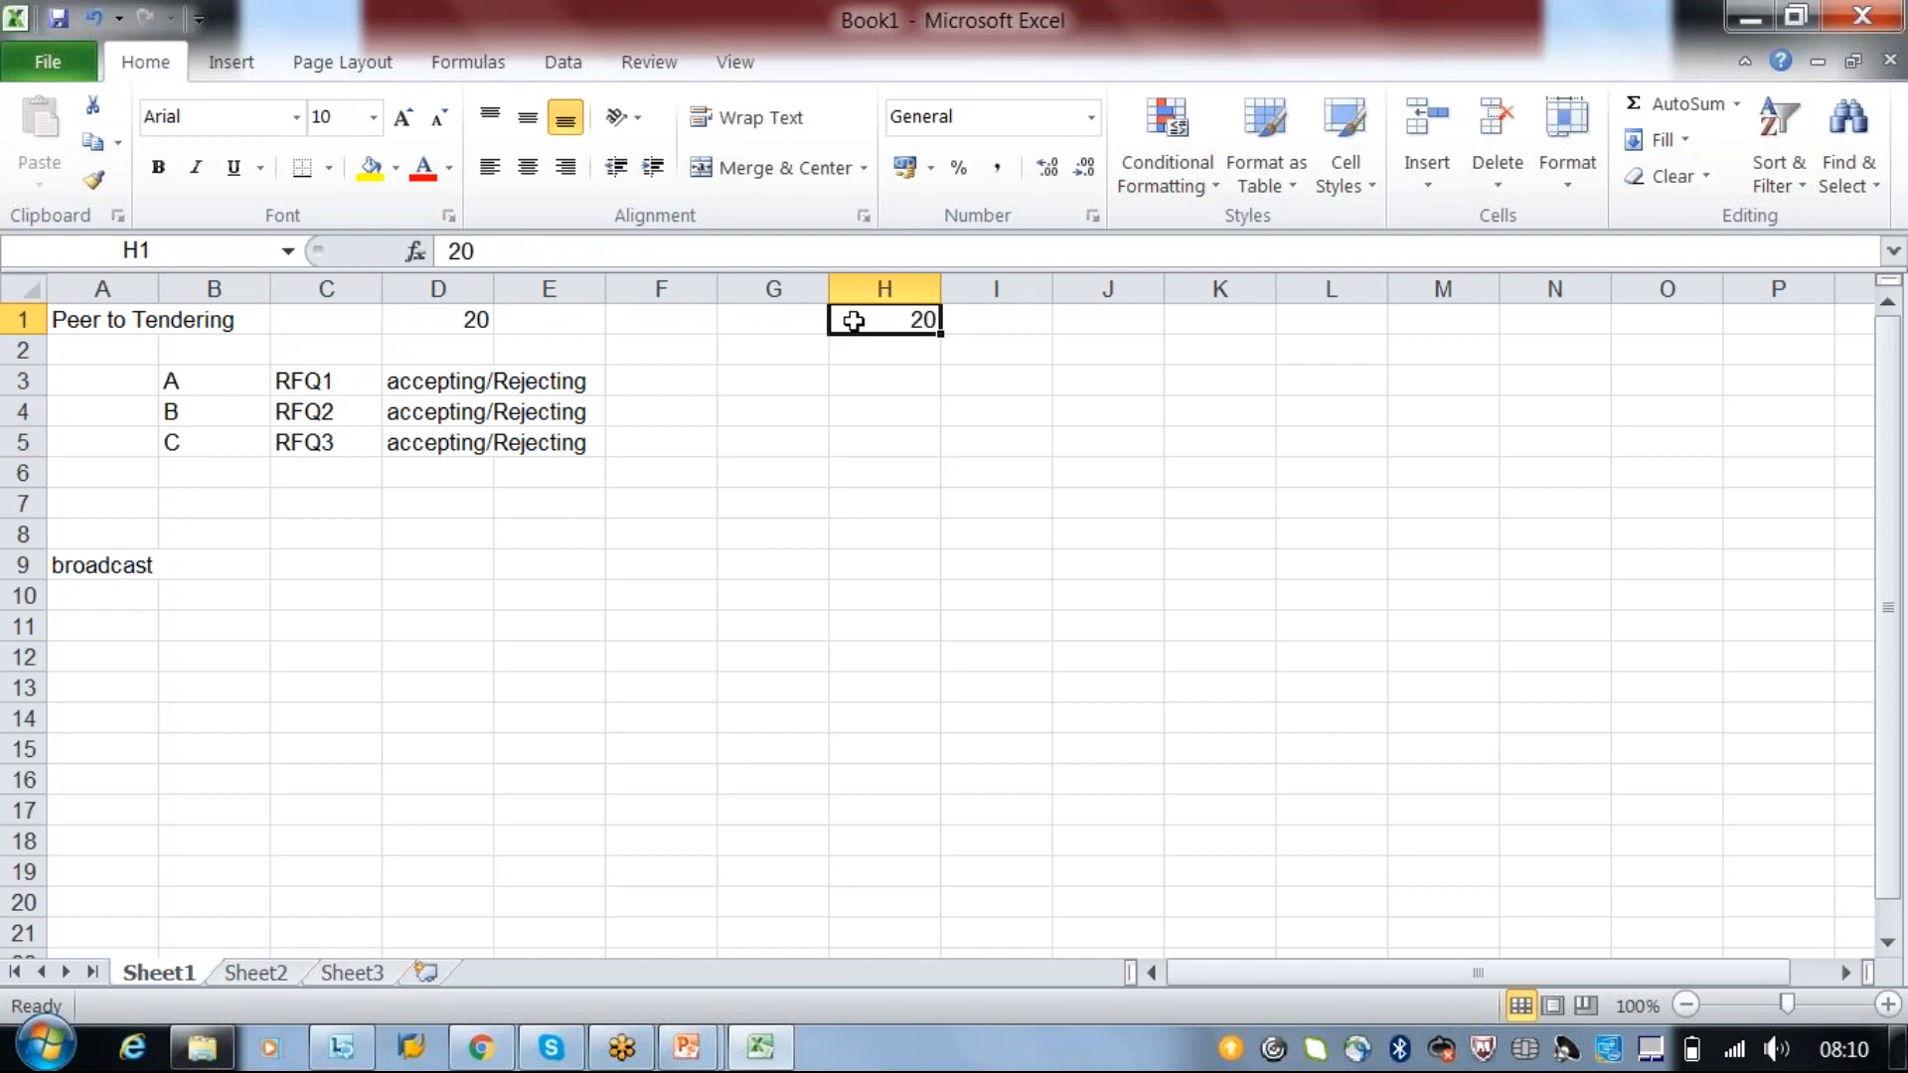
pyautogui.click(893, 376)
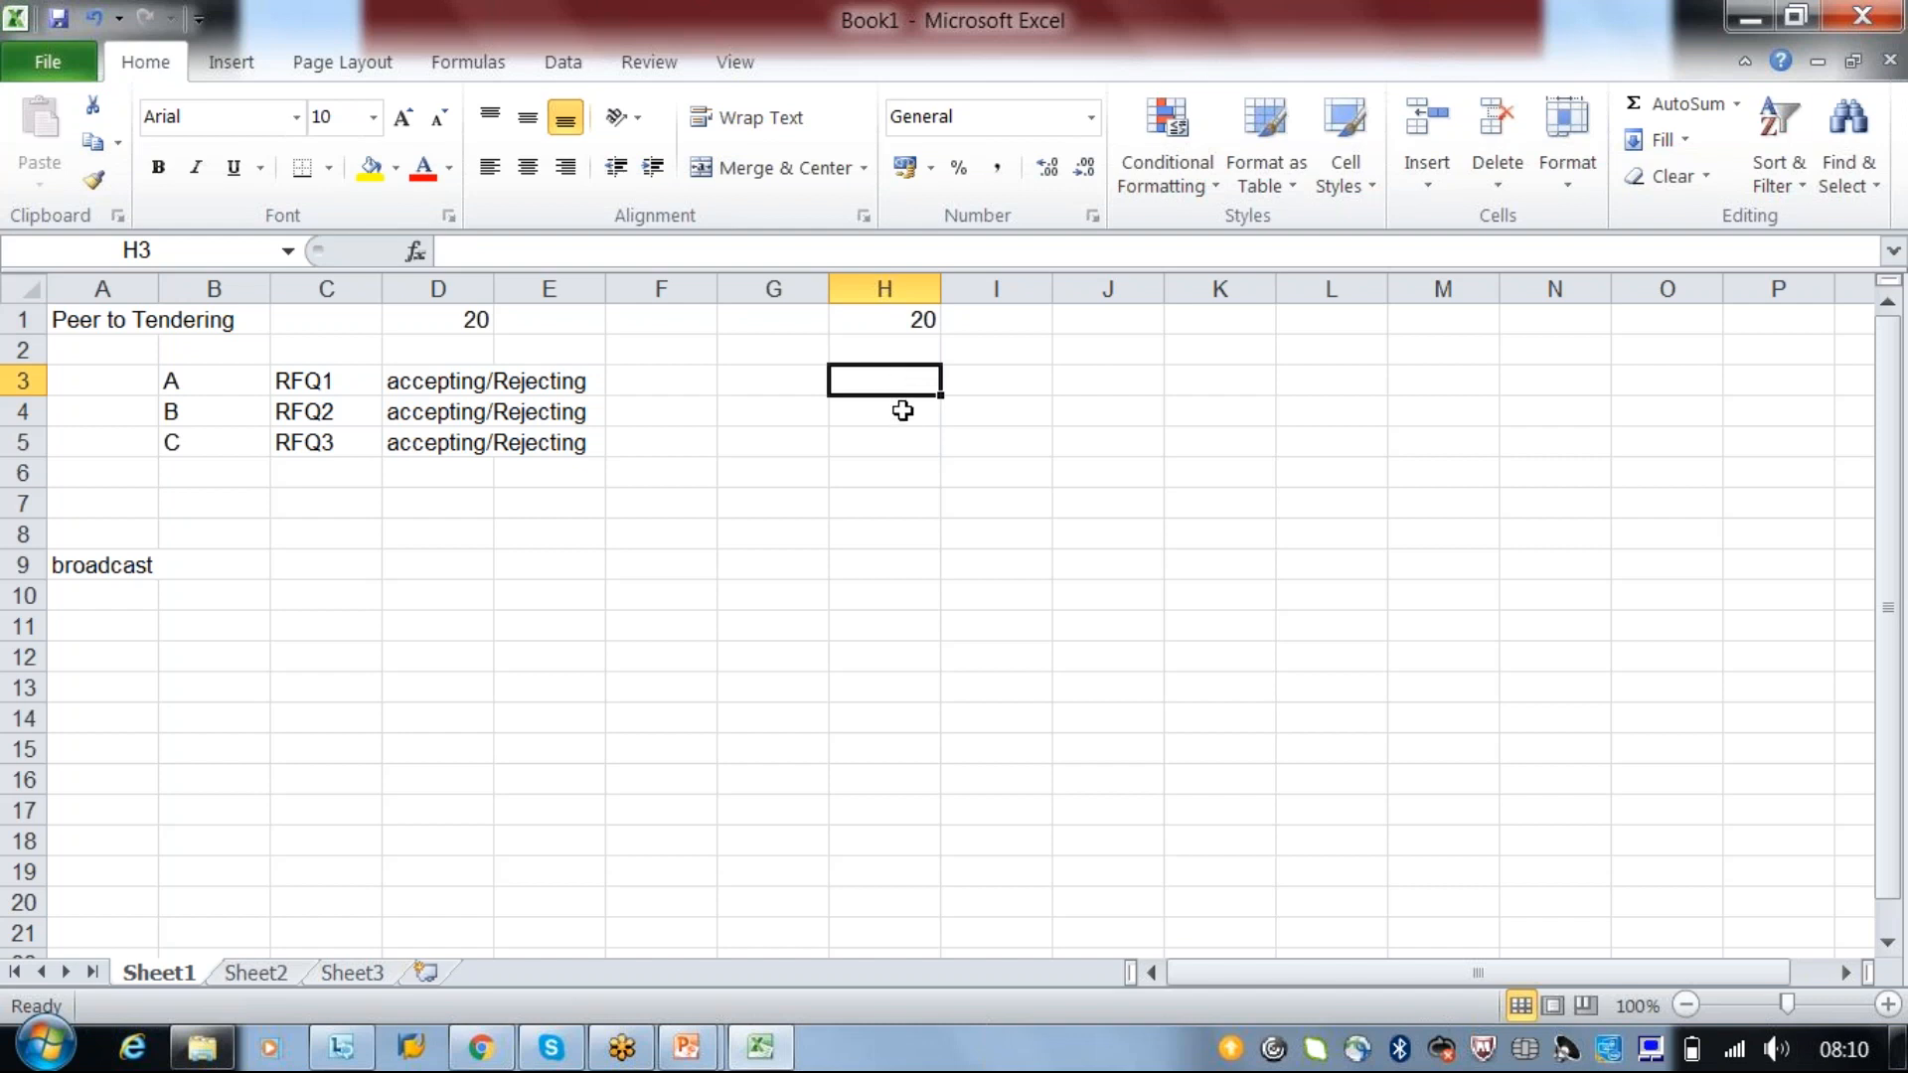
pyautogui.click(903, 415)
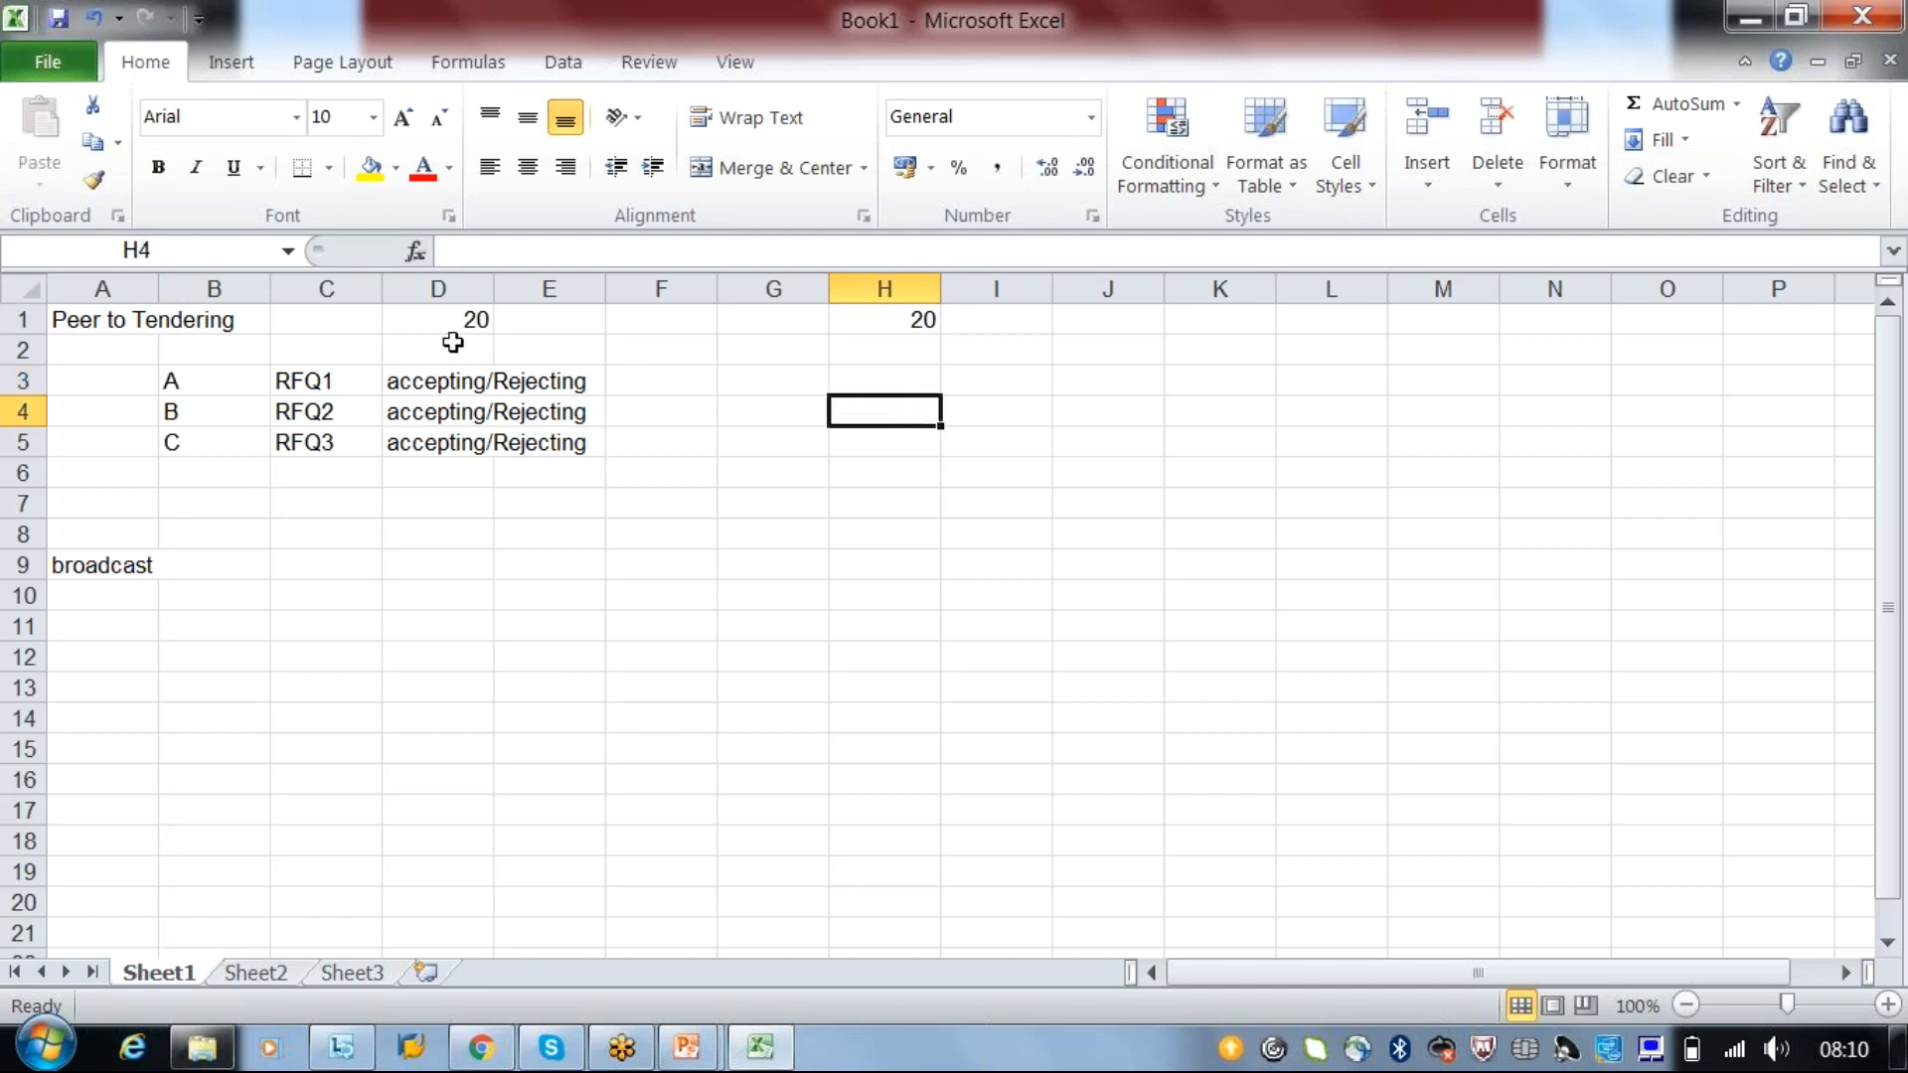
pyautogui.click(429, 317)
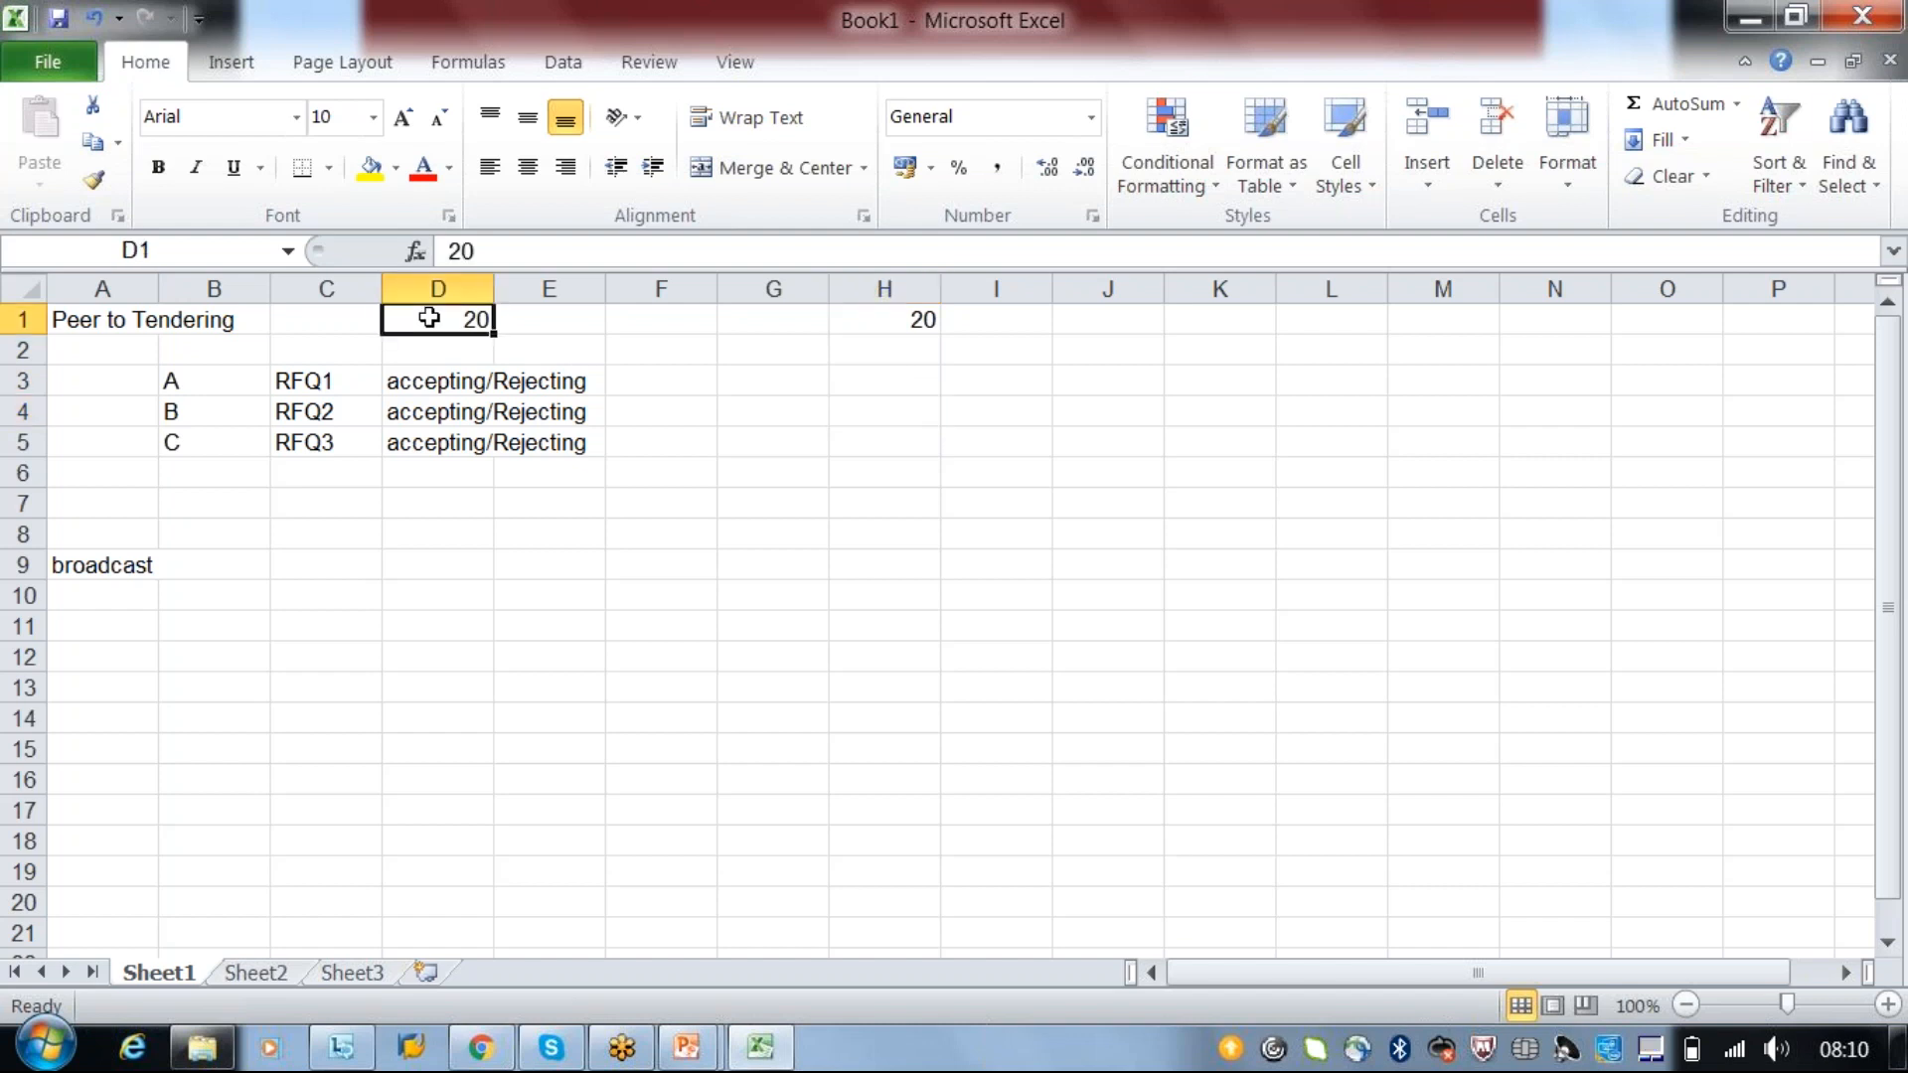
pyautogui.click(858, 326)
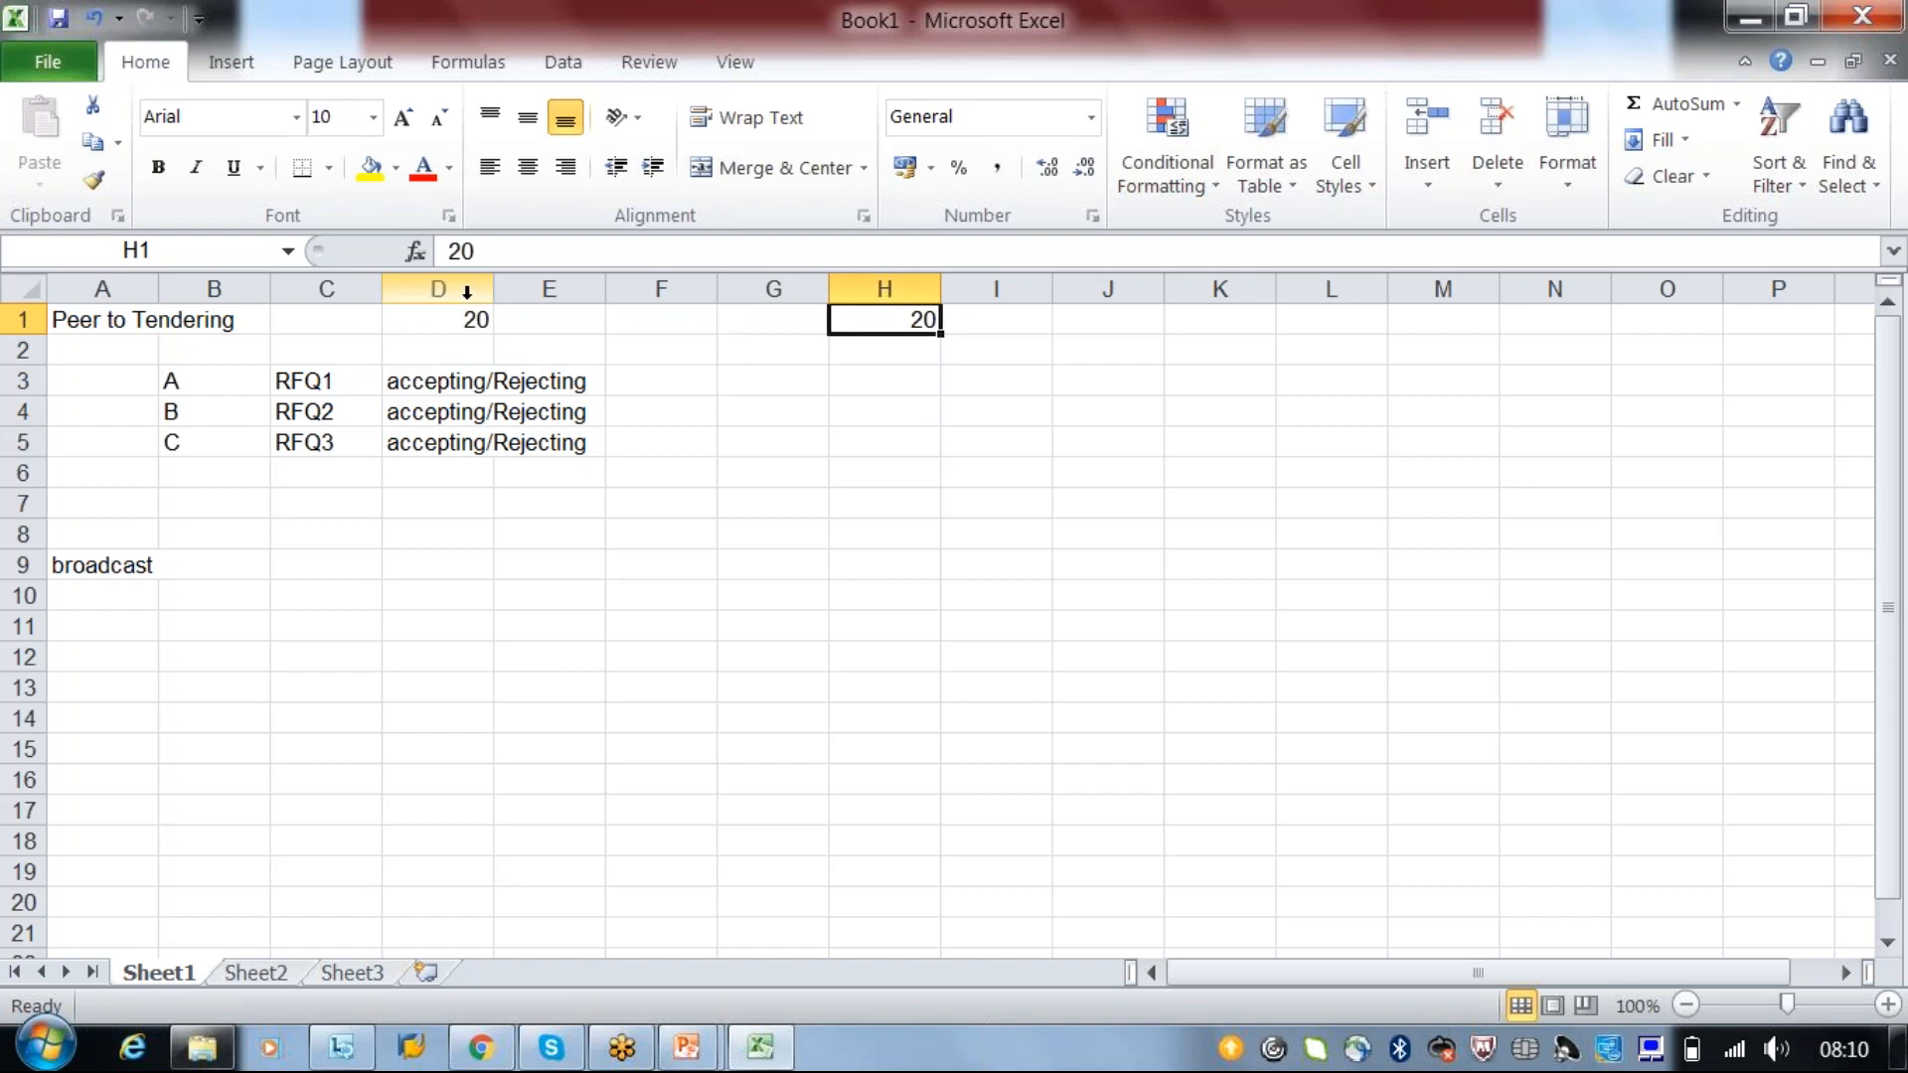
pyautogui.click(415, 326)
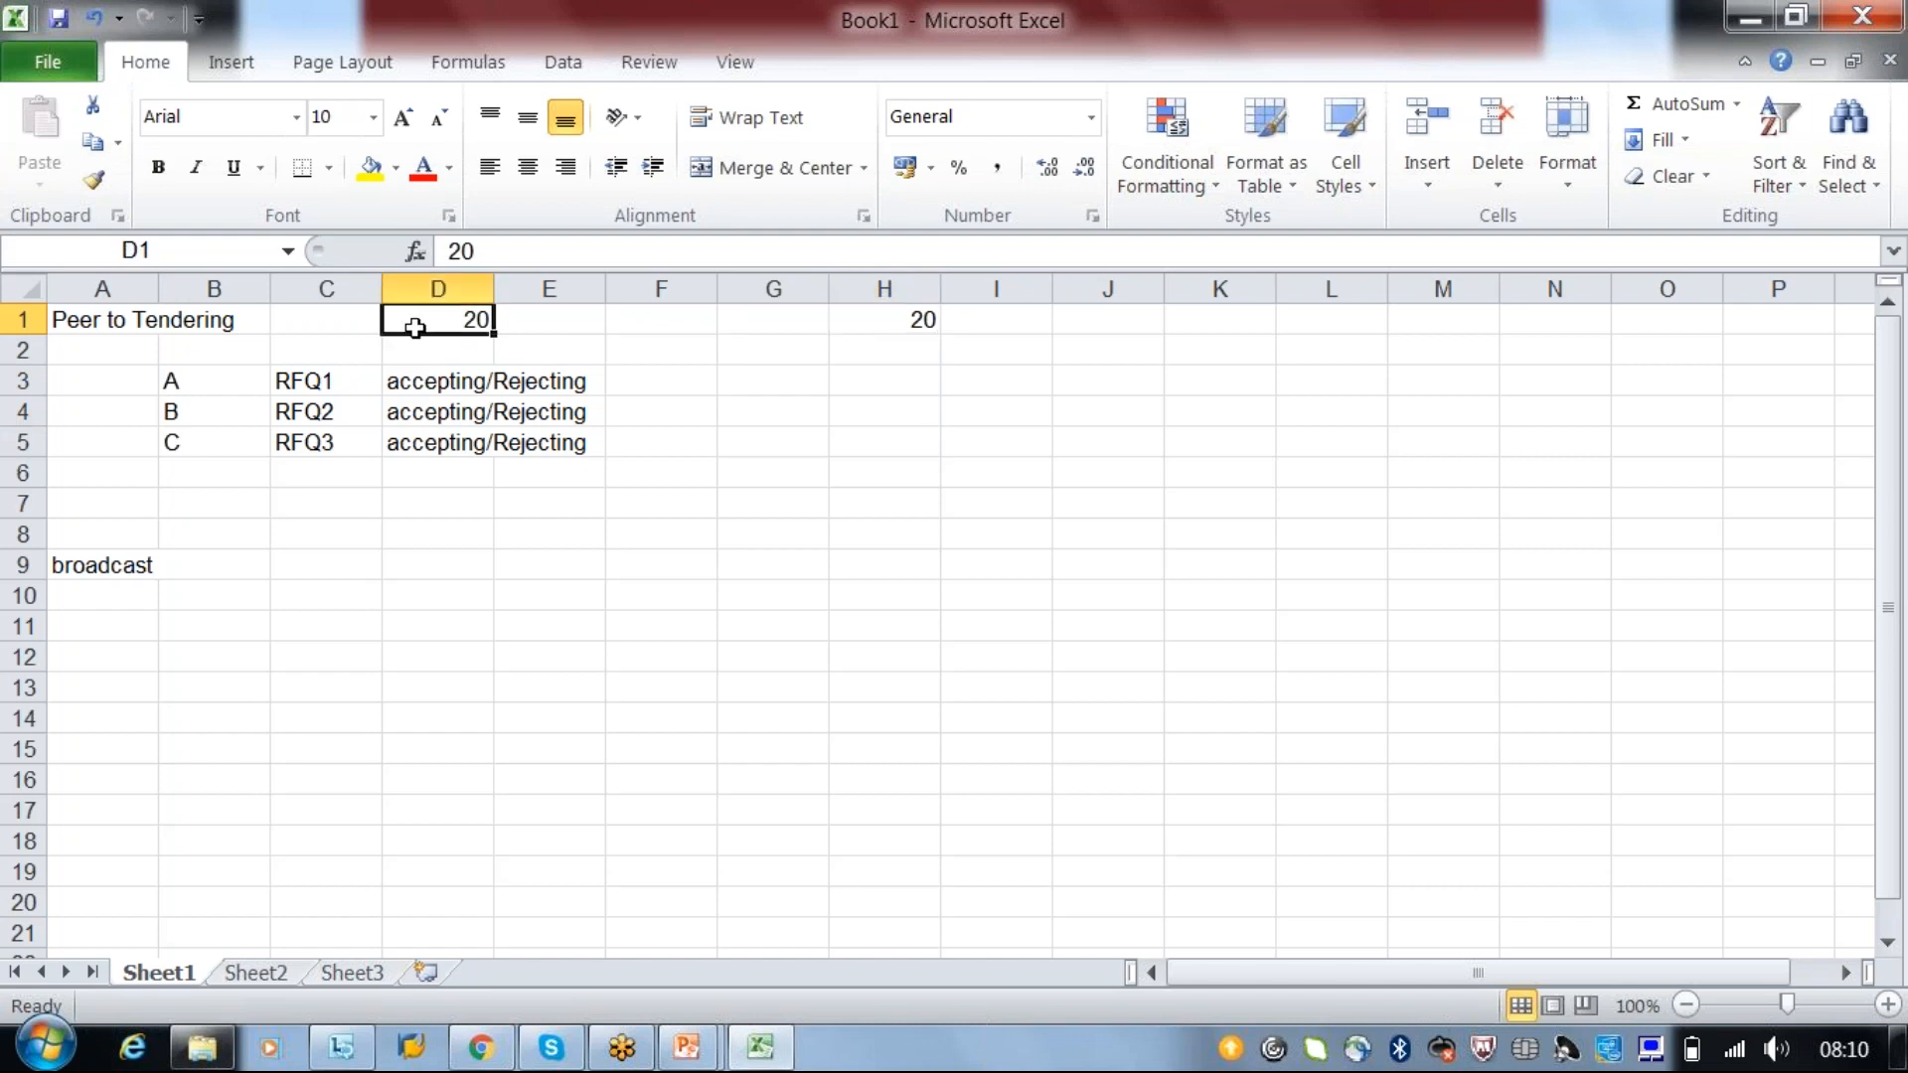
pyautogui.click(418, 383)
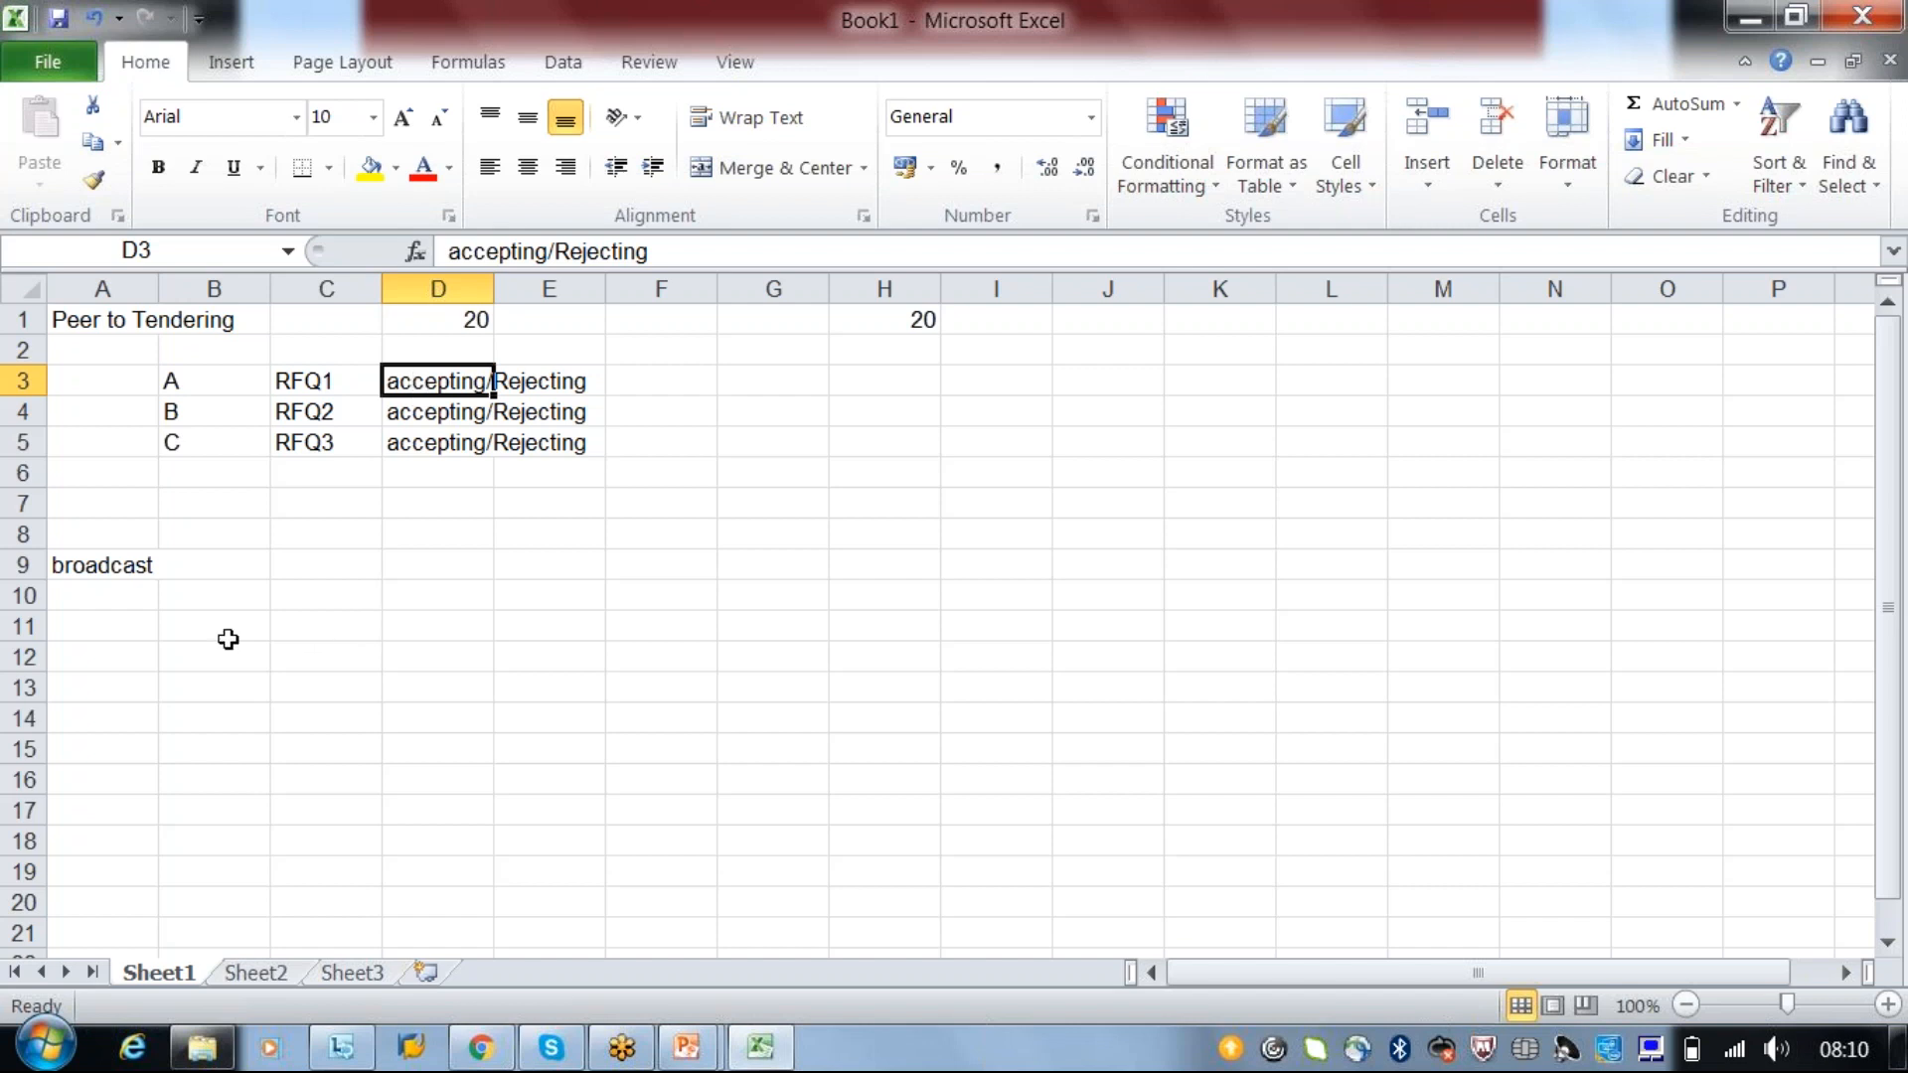
# - Copy carriers A, B and C from B3:B5 into B11:B13 under the broadcast heading
pyautogui.click(134, 633)
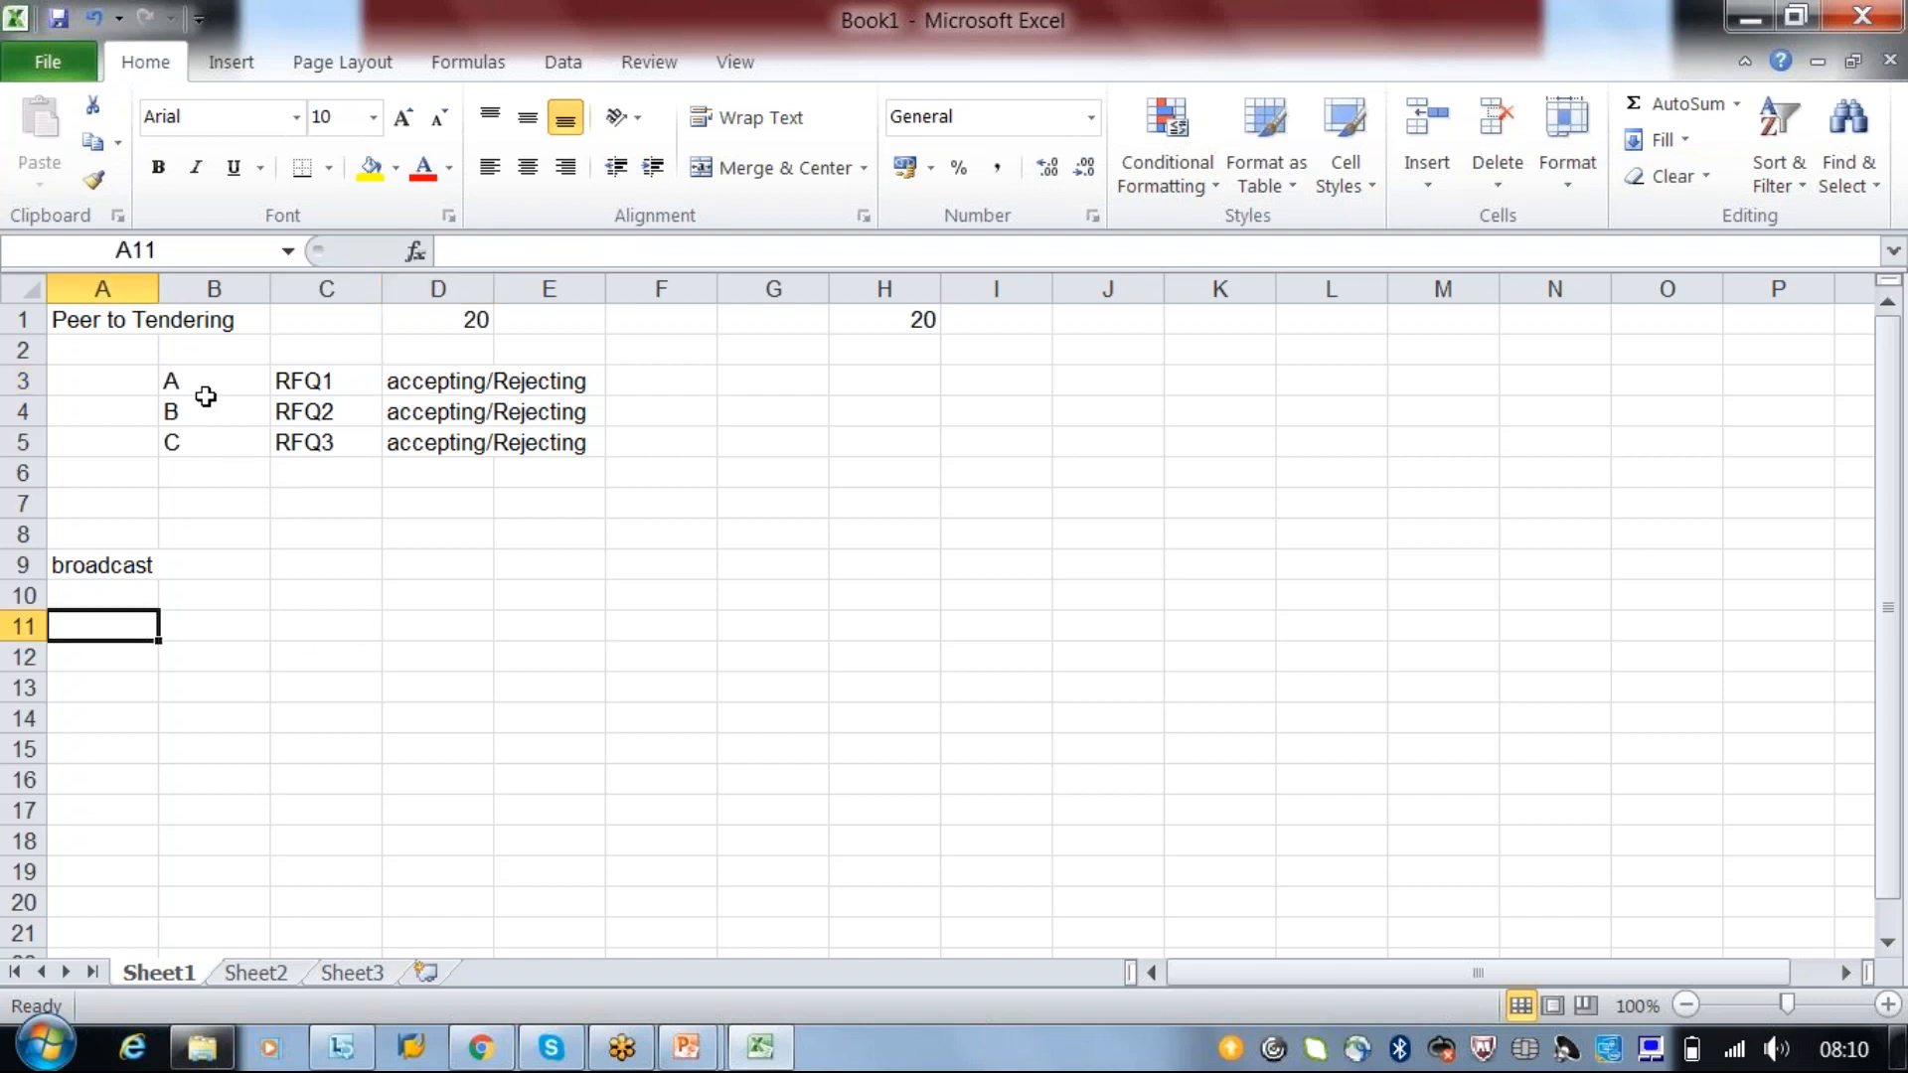
pyautogui.moveTo(196, 381); pyautogui.dragTo(220, 444)
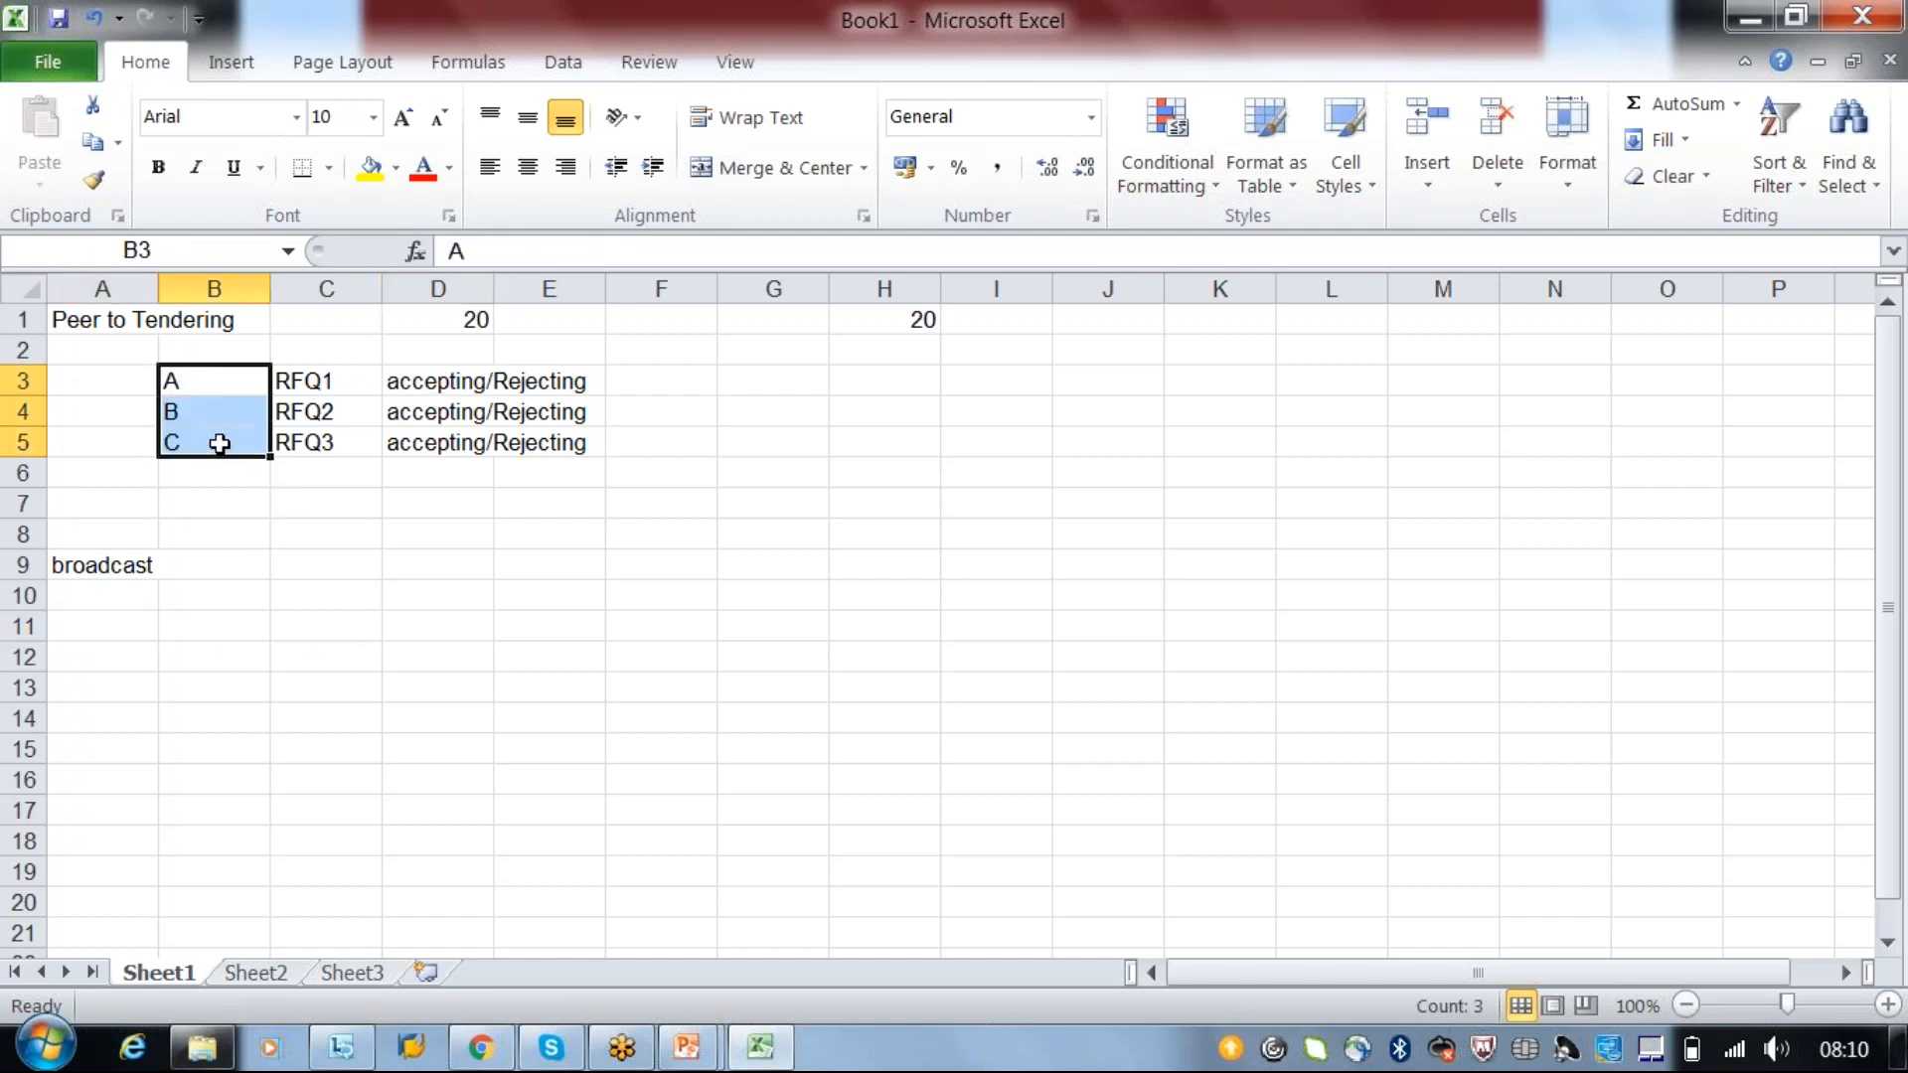
pyautogui.hotkey('ctrl', 'c')
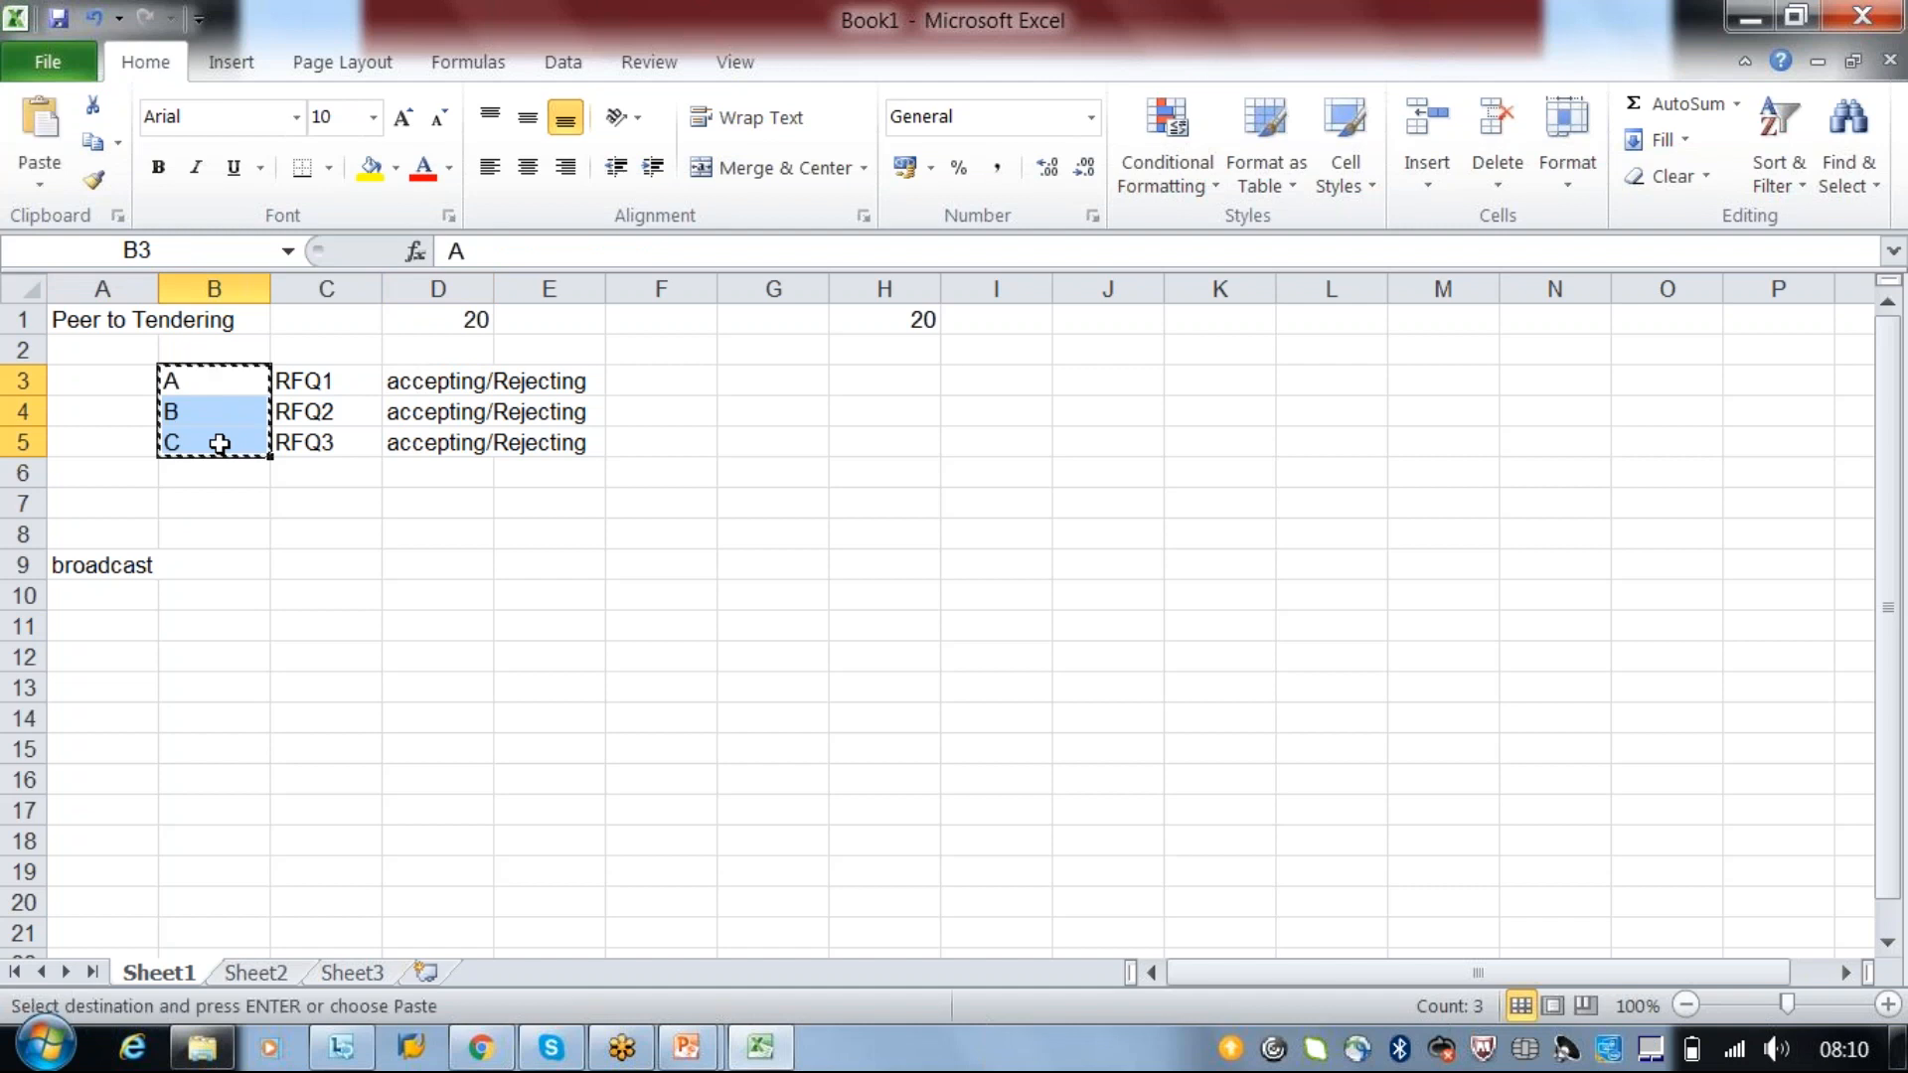
pyautogui.click(214, 618)
pyautogui.hotkey('ctrl', 'v')
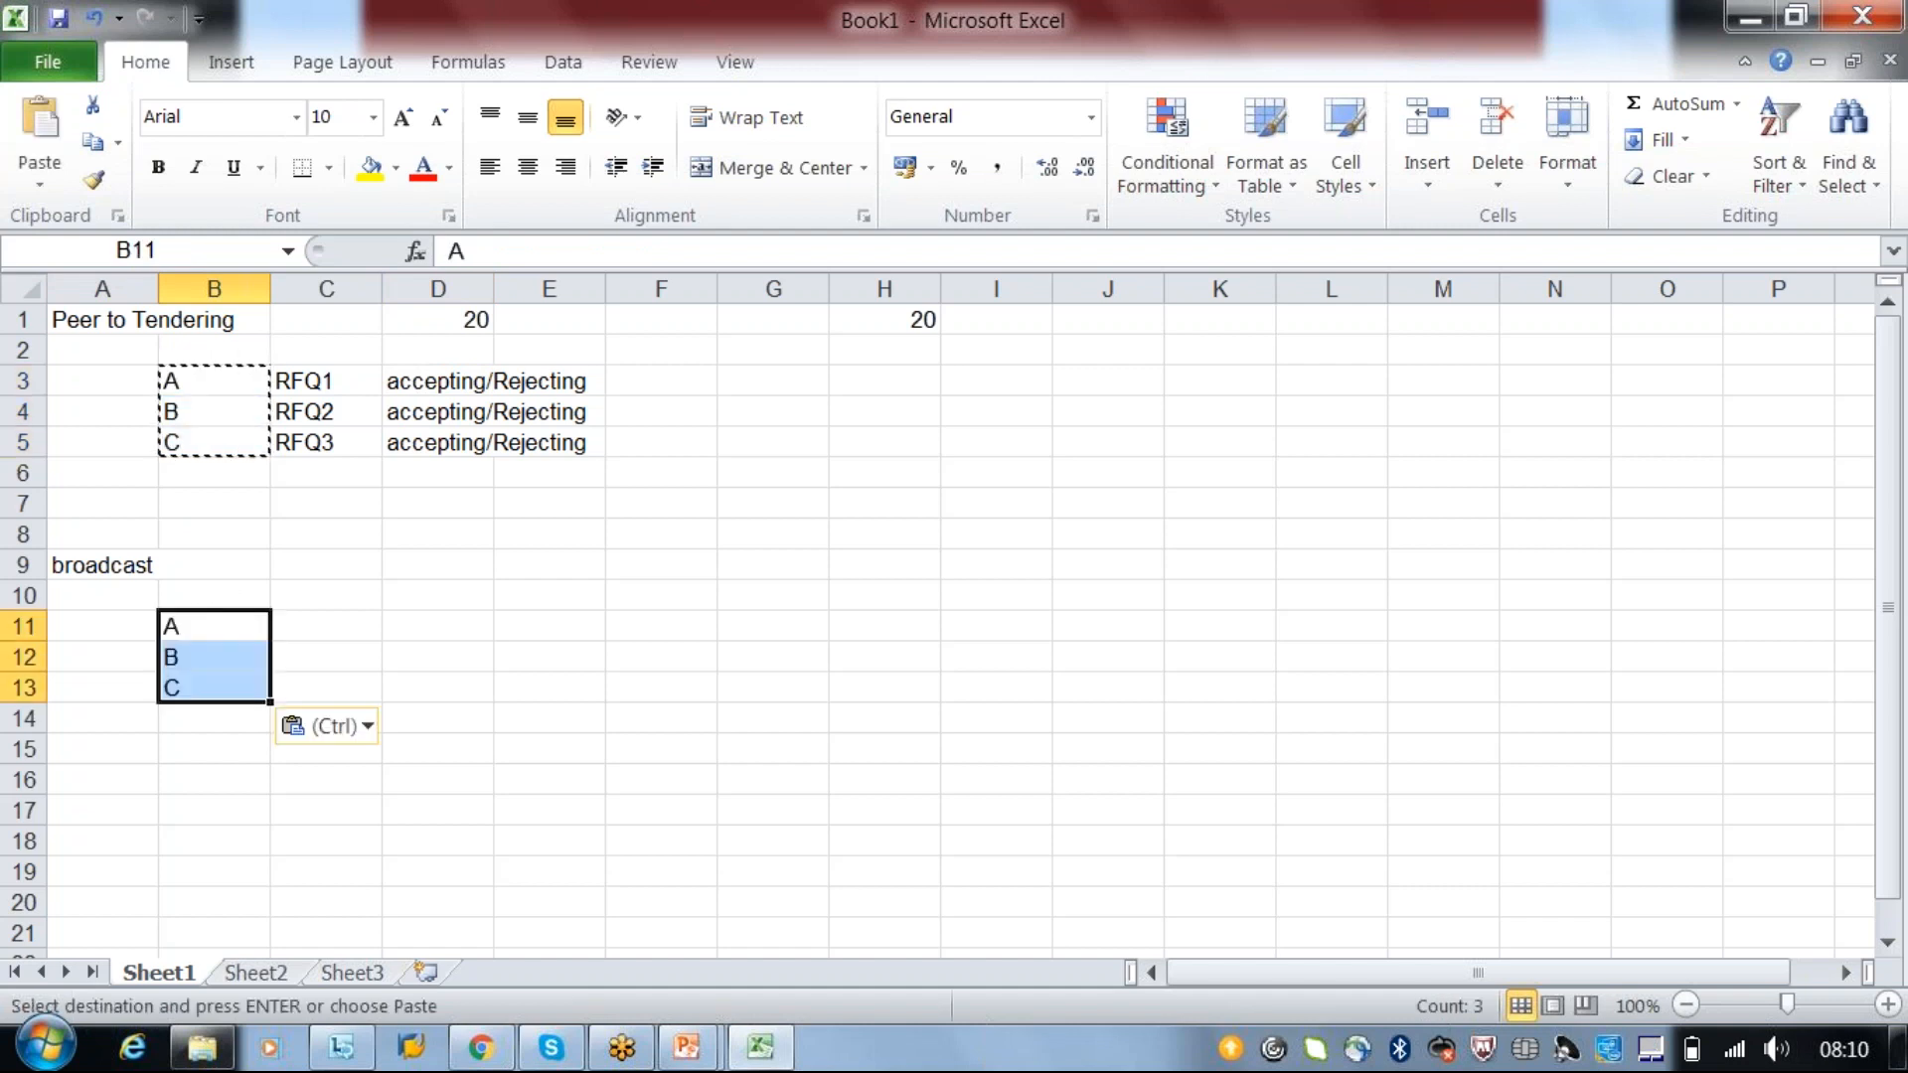
# - Enter RFQ1, RFQ2 and RFQ3 in cells C11 to C13 beside the broadcast carriers A, B and C
pyautogui.click(309, 624)
pyautogui.write('RFQ1')
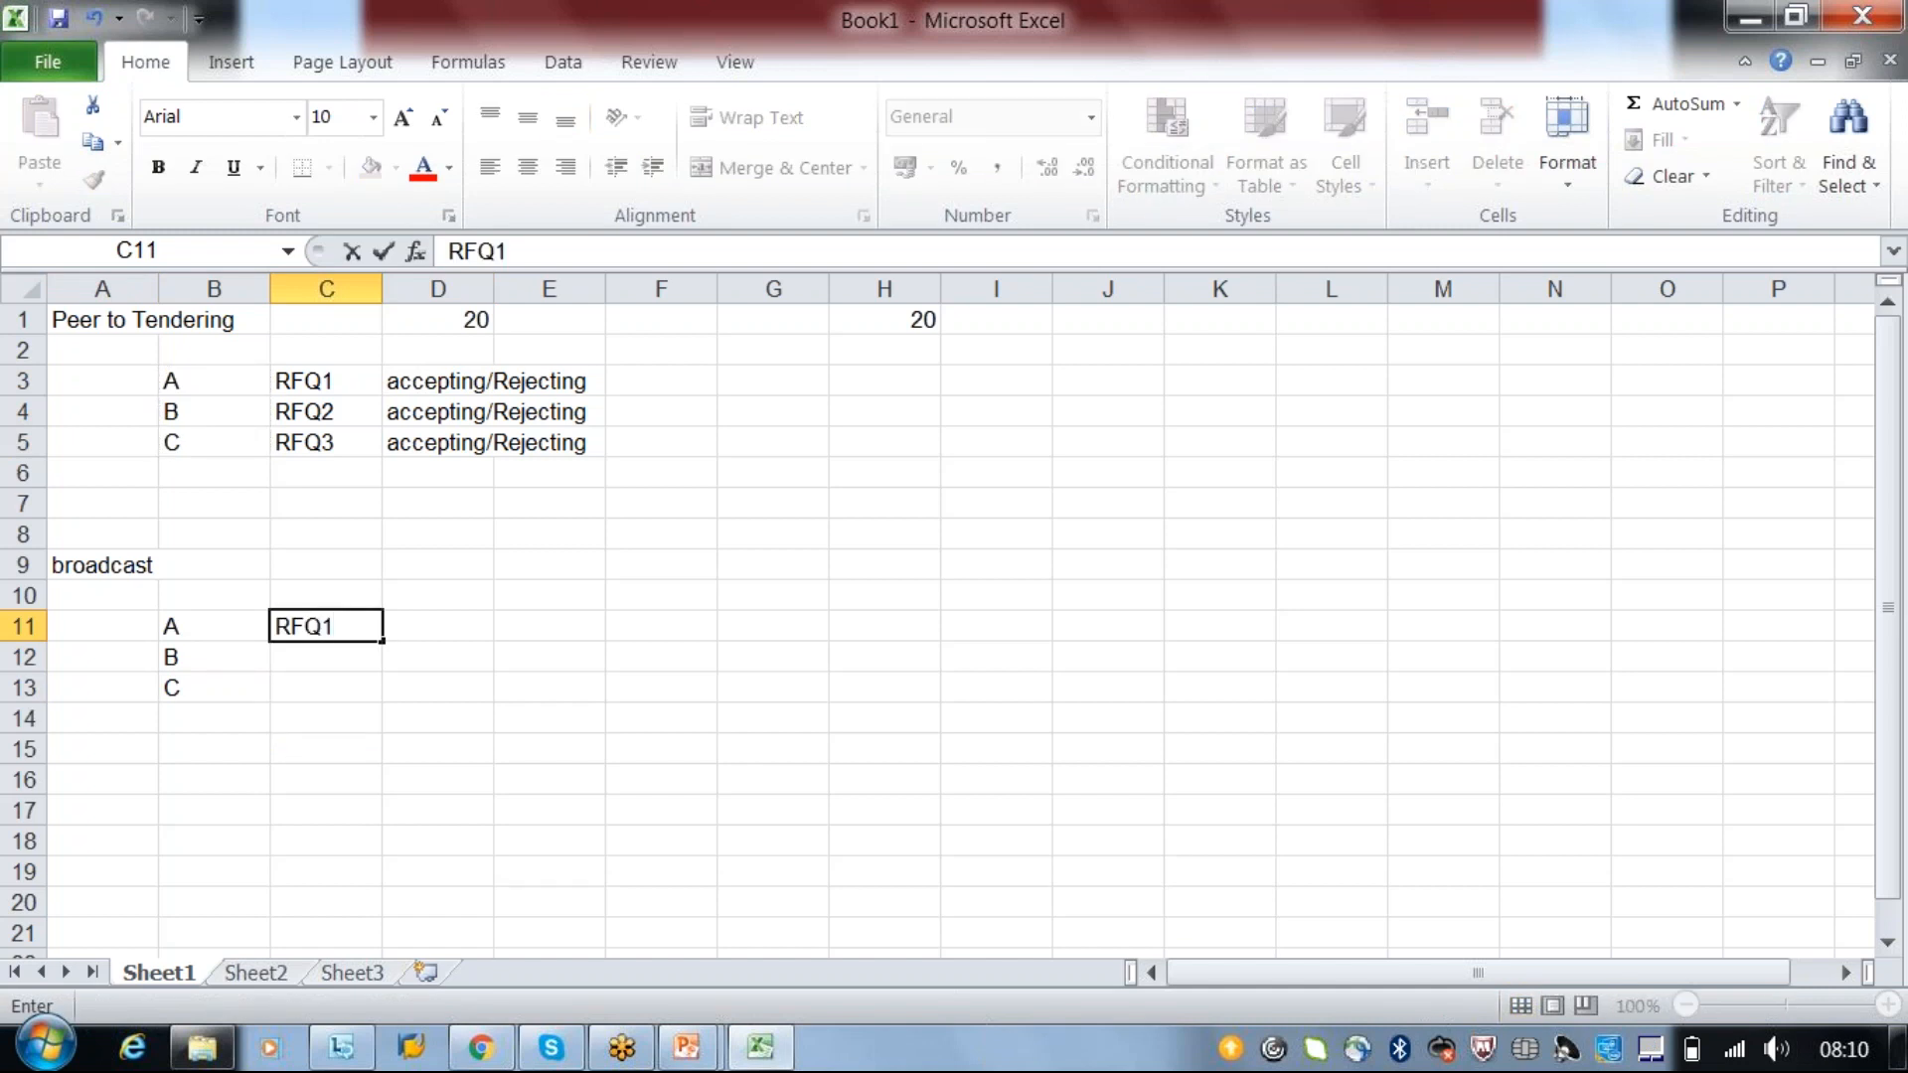
pyautogui.press('Return')
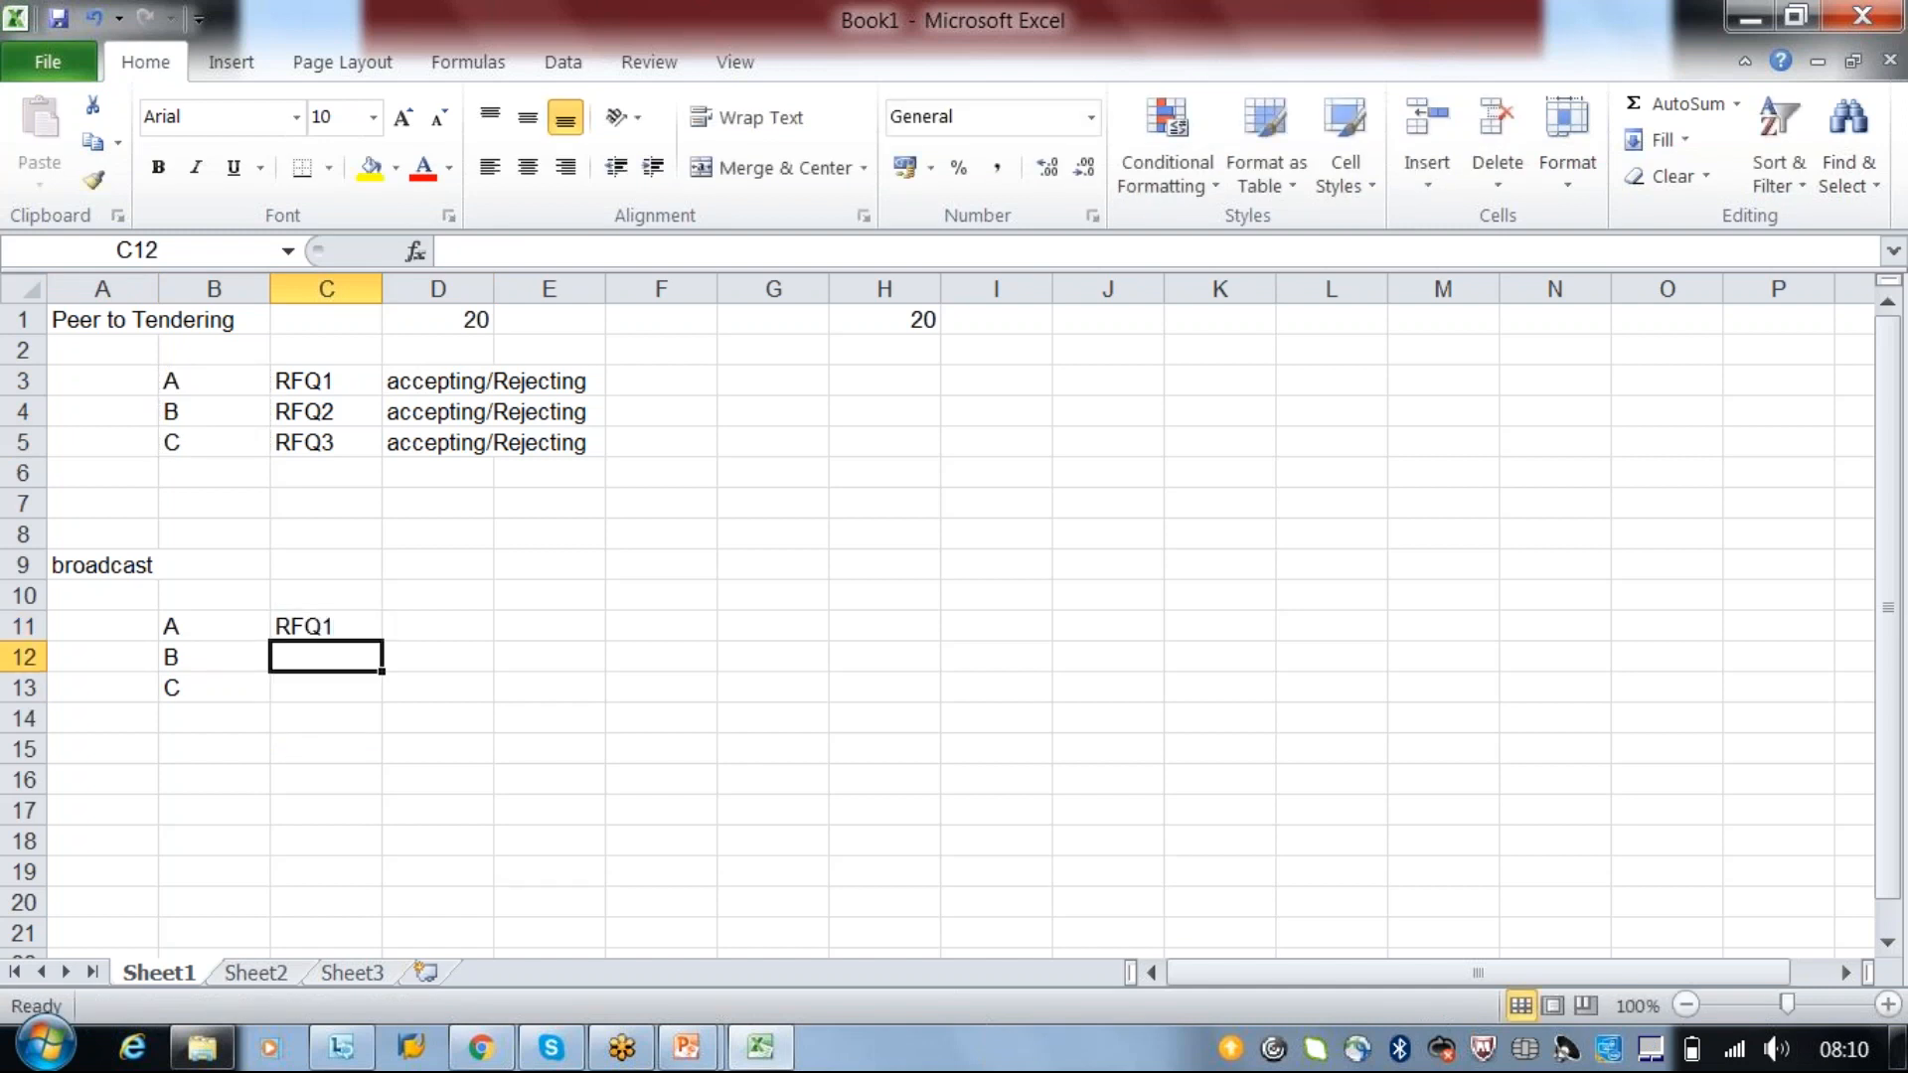
pyautogui.write('RFQ1')
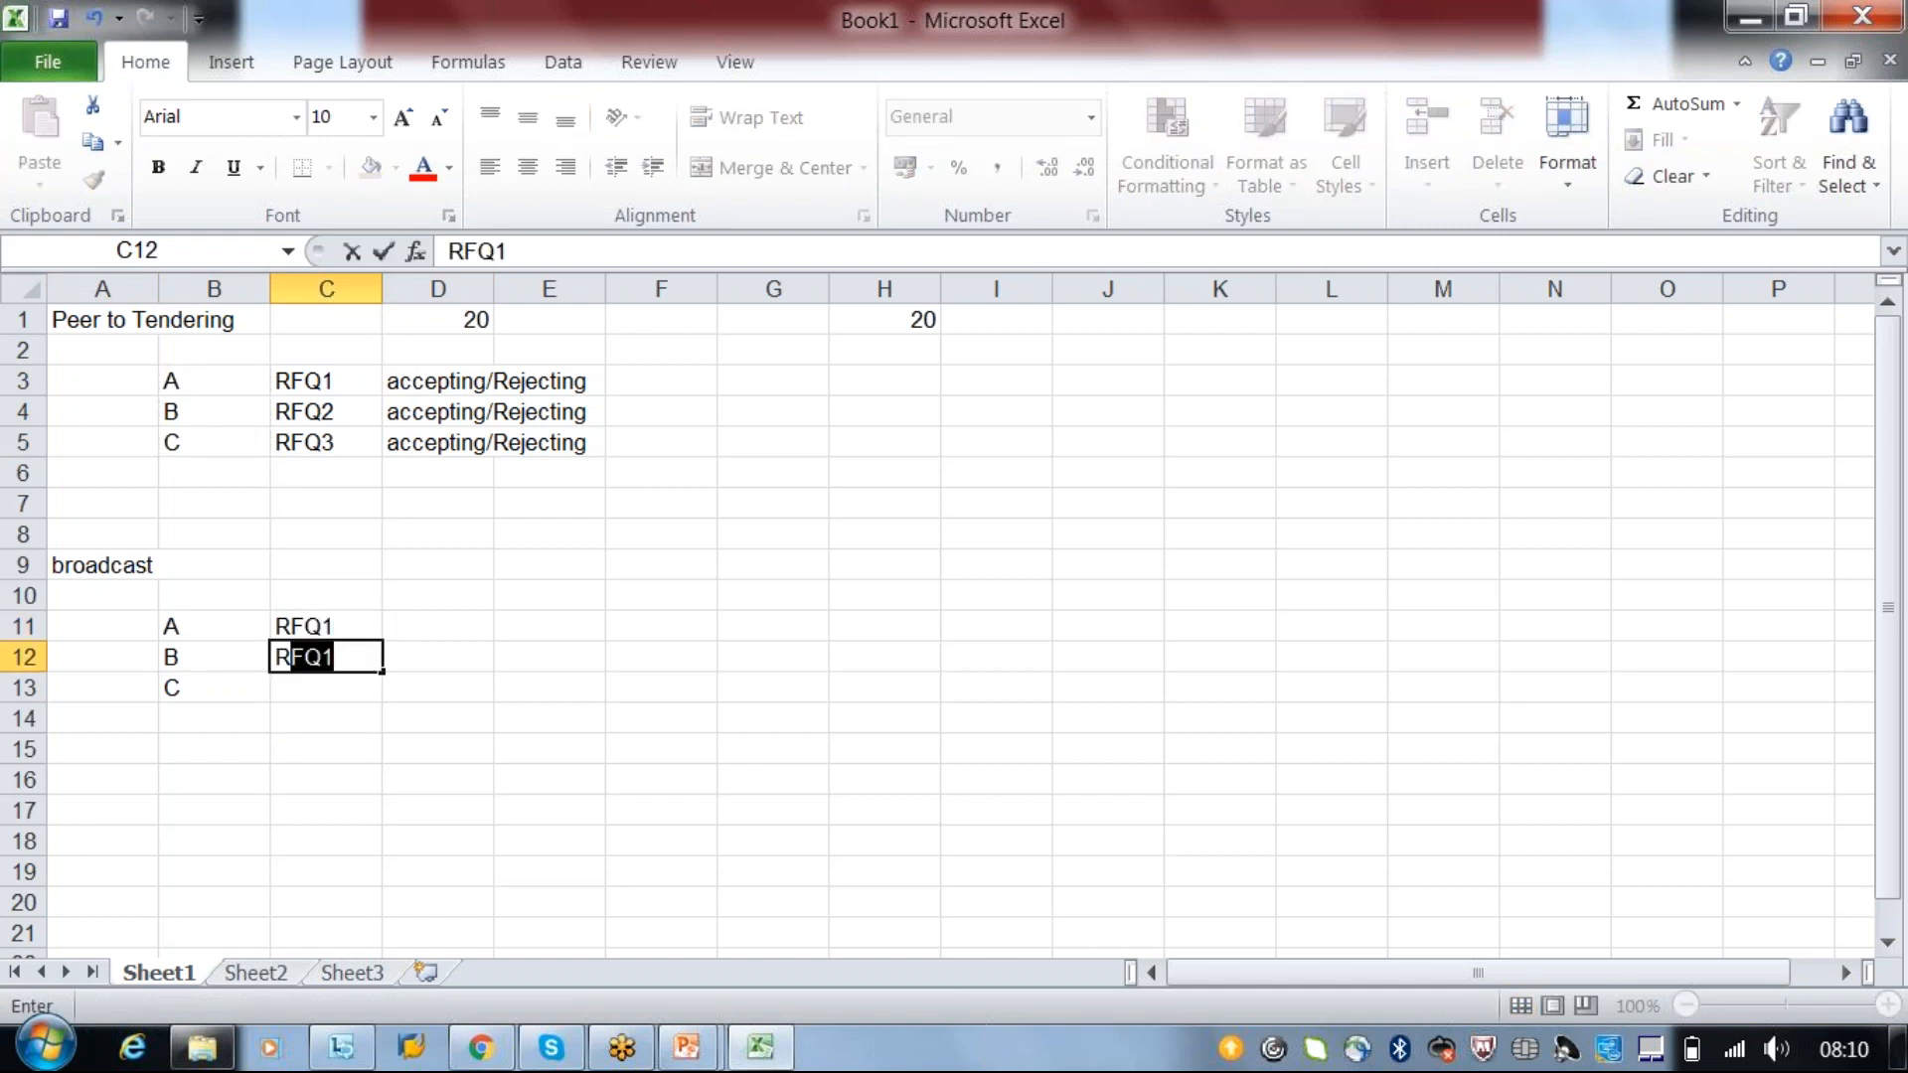
pyautogui.click(550, 657)
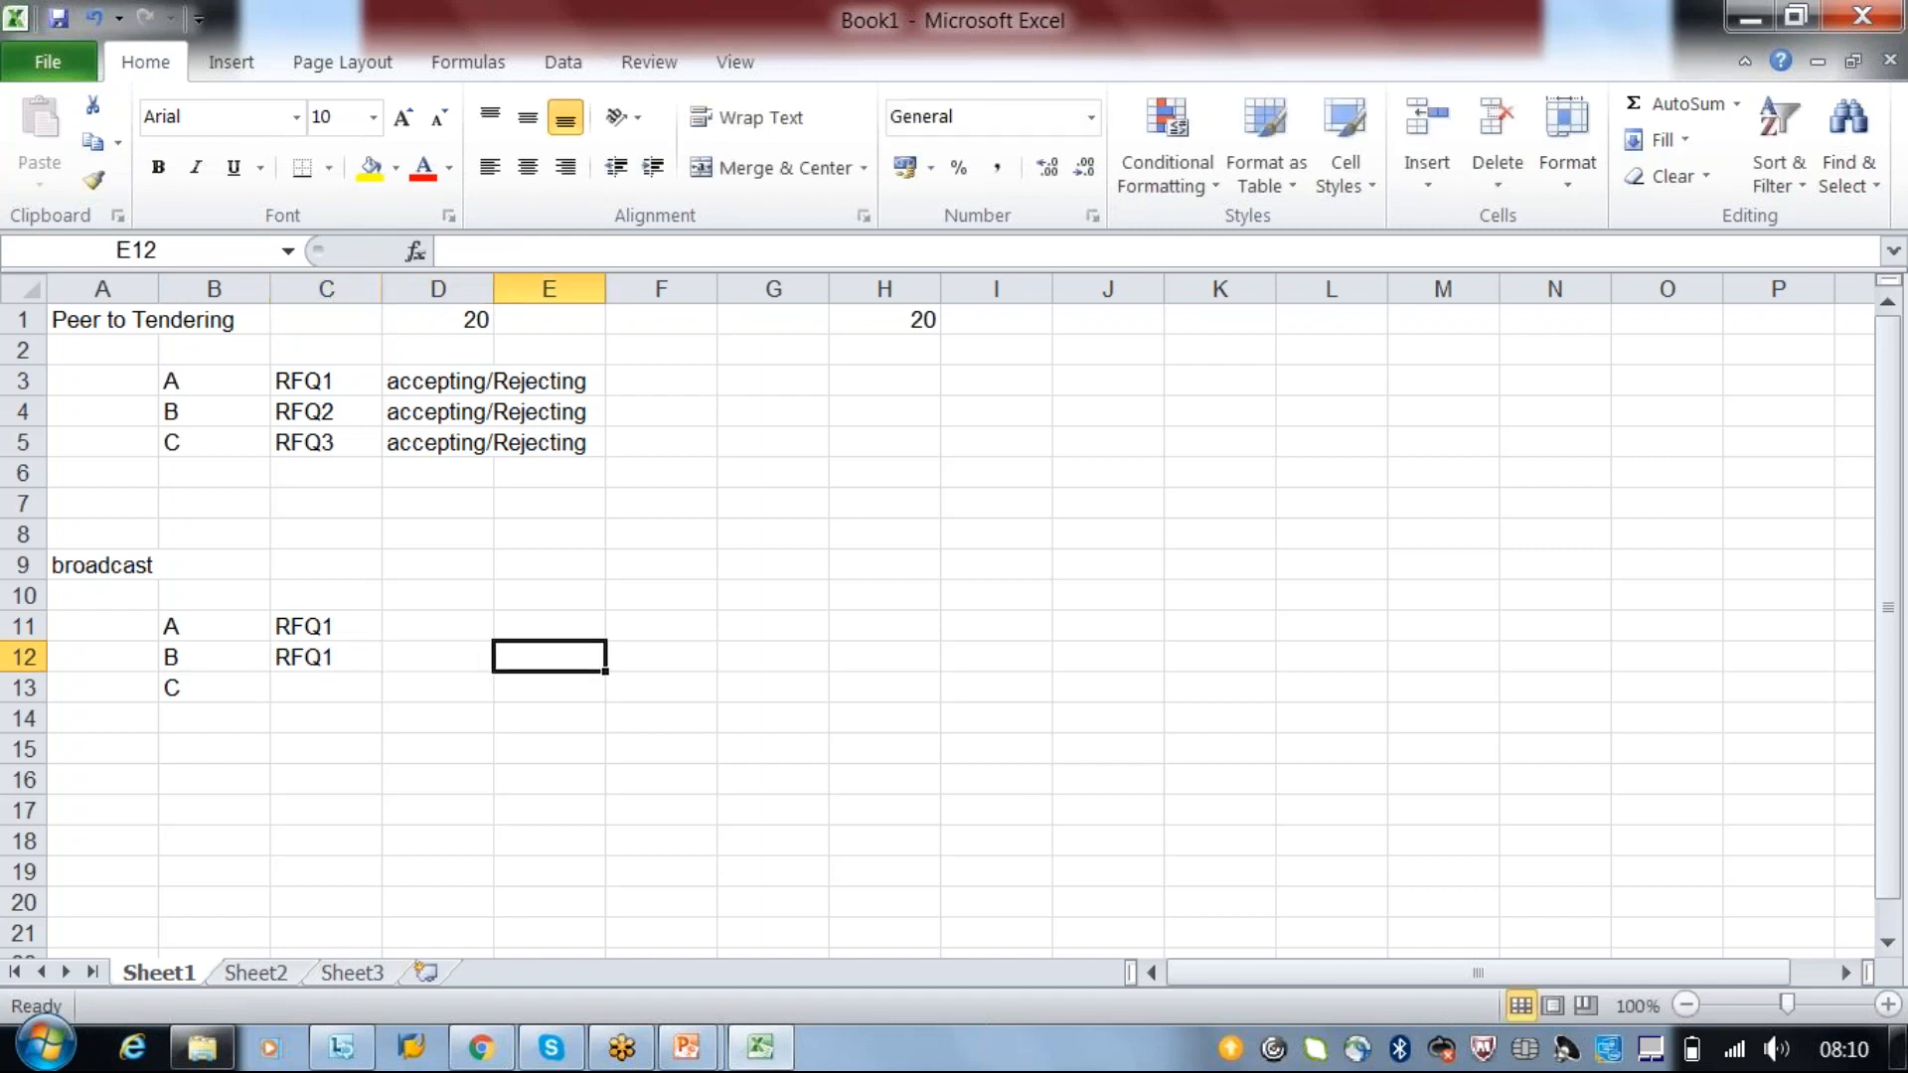
pyautogui.click(437, 657)
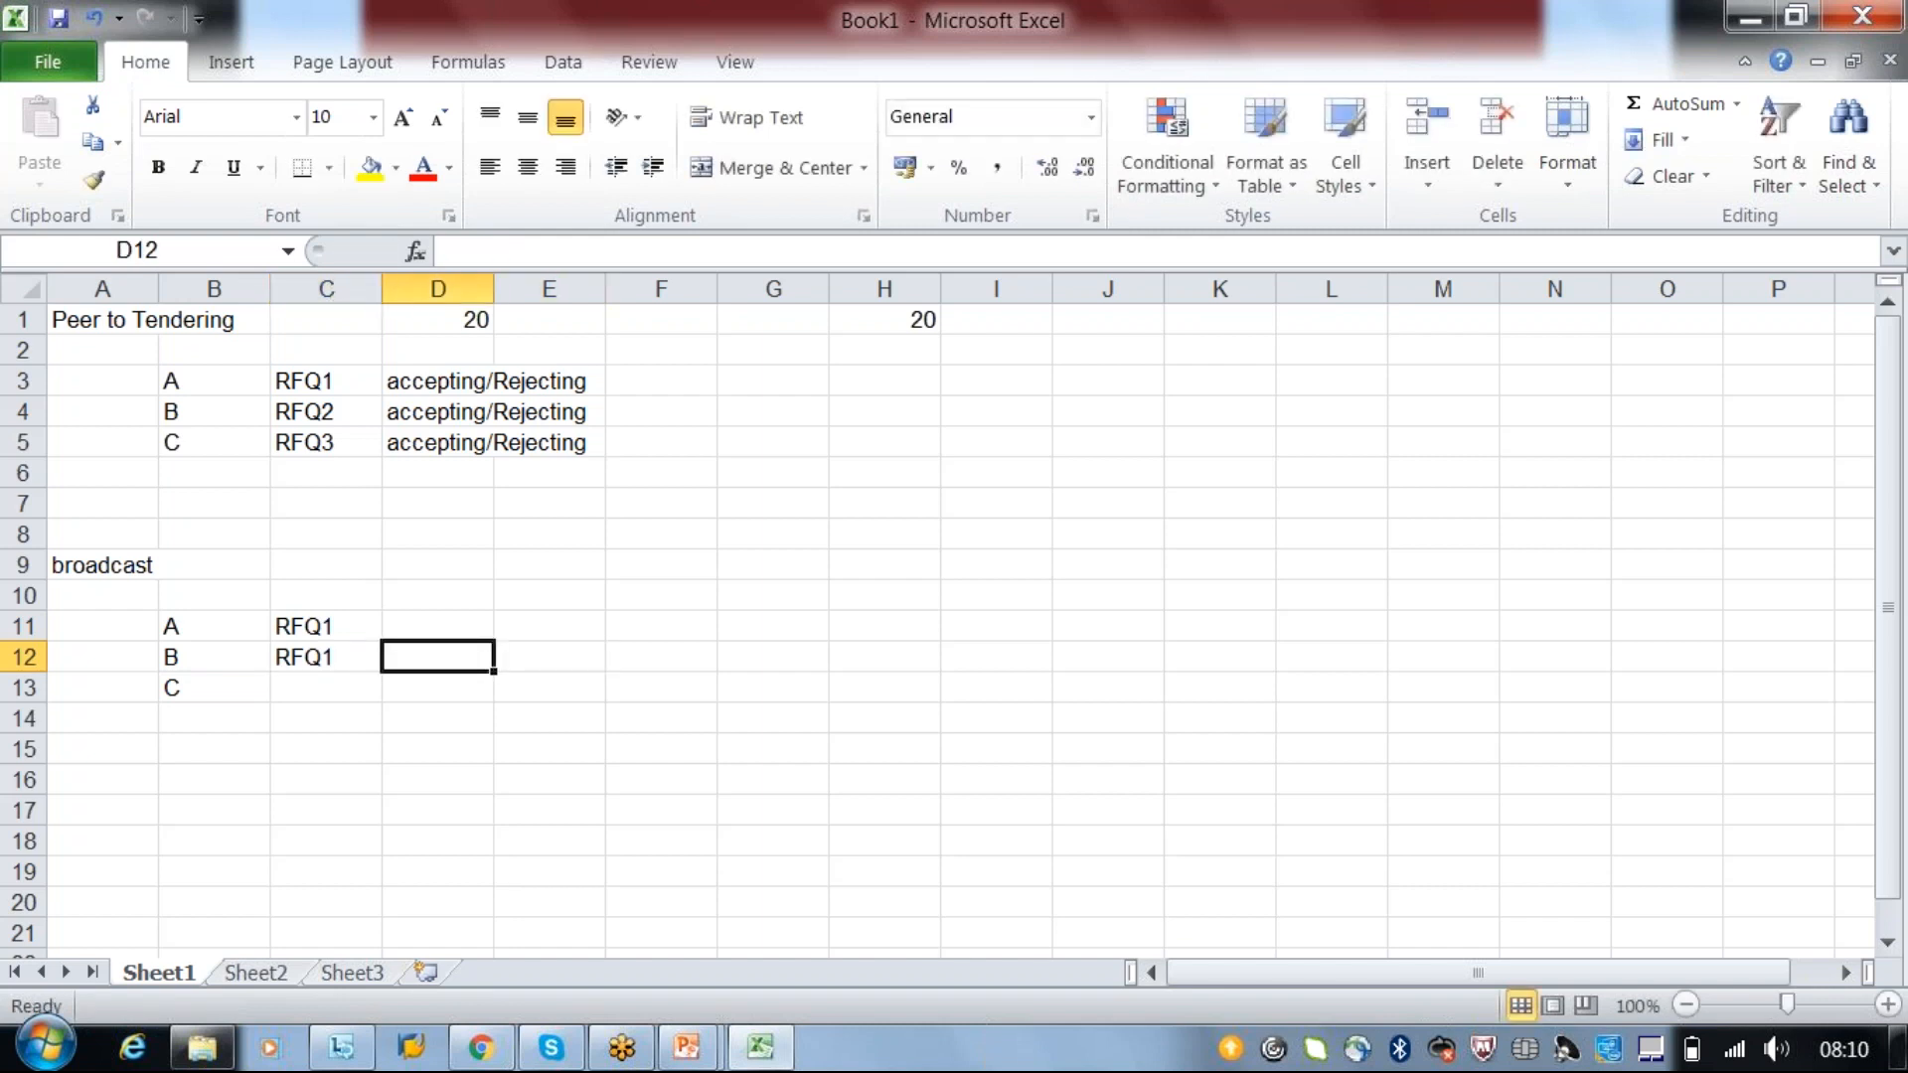
pyautogui.click(326, 657)
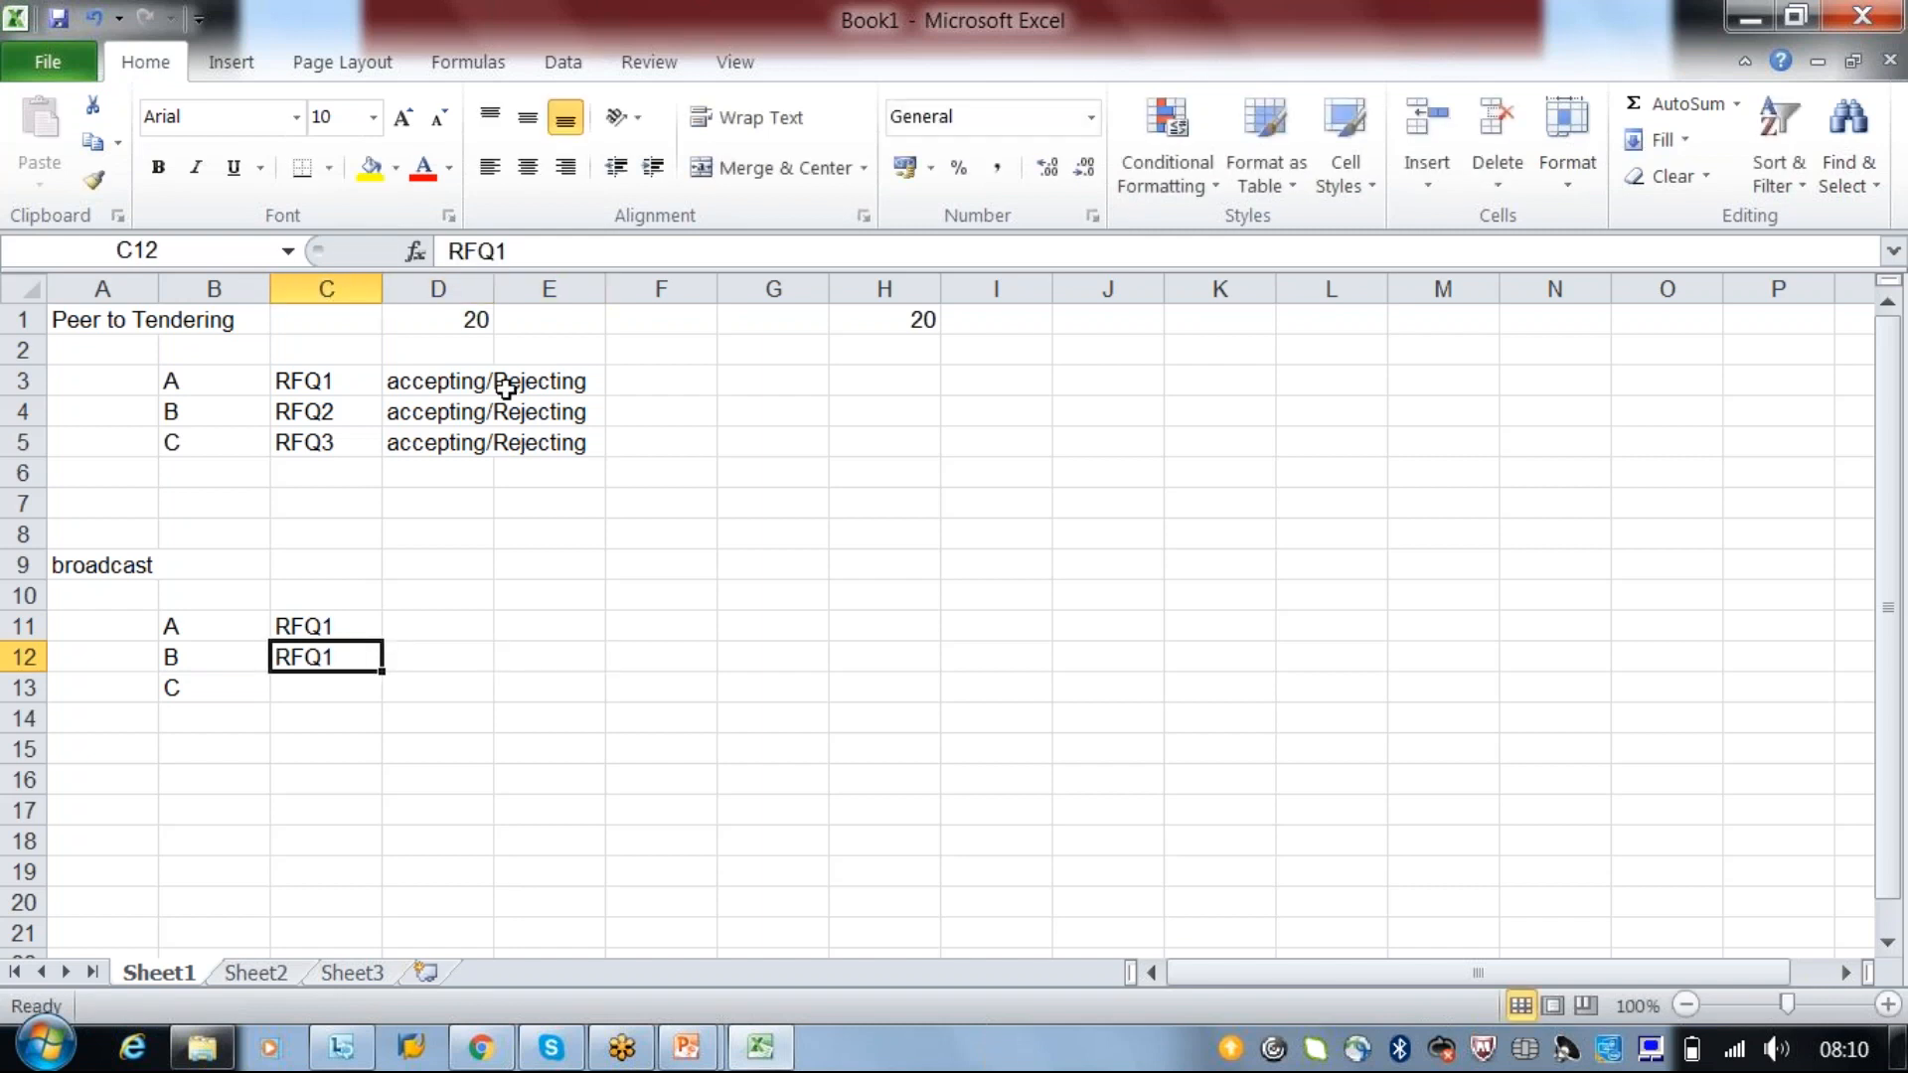
pyautogui.click(541, 251)
pyautogui.press('BackSpace')
pyautogui.write('2')
pyautogui.click(337, 696)
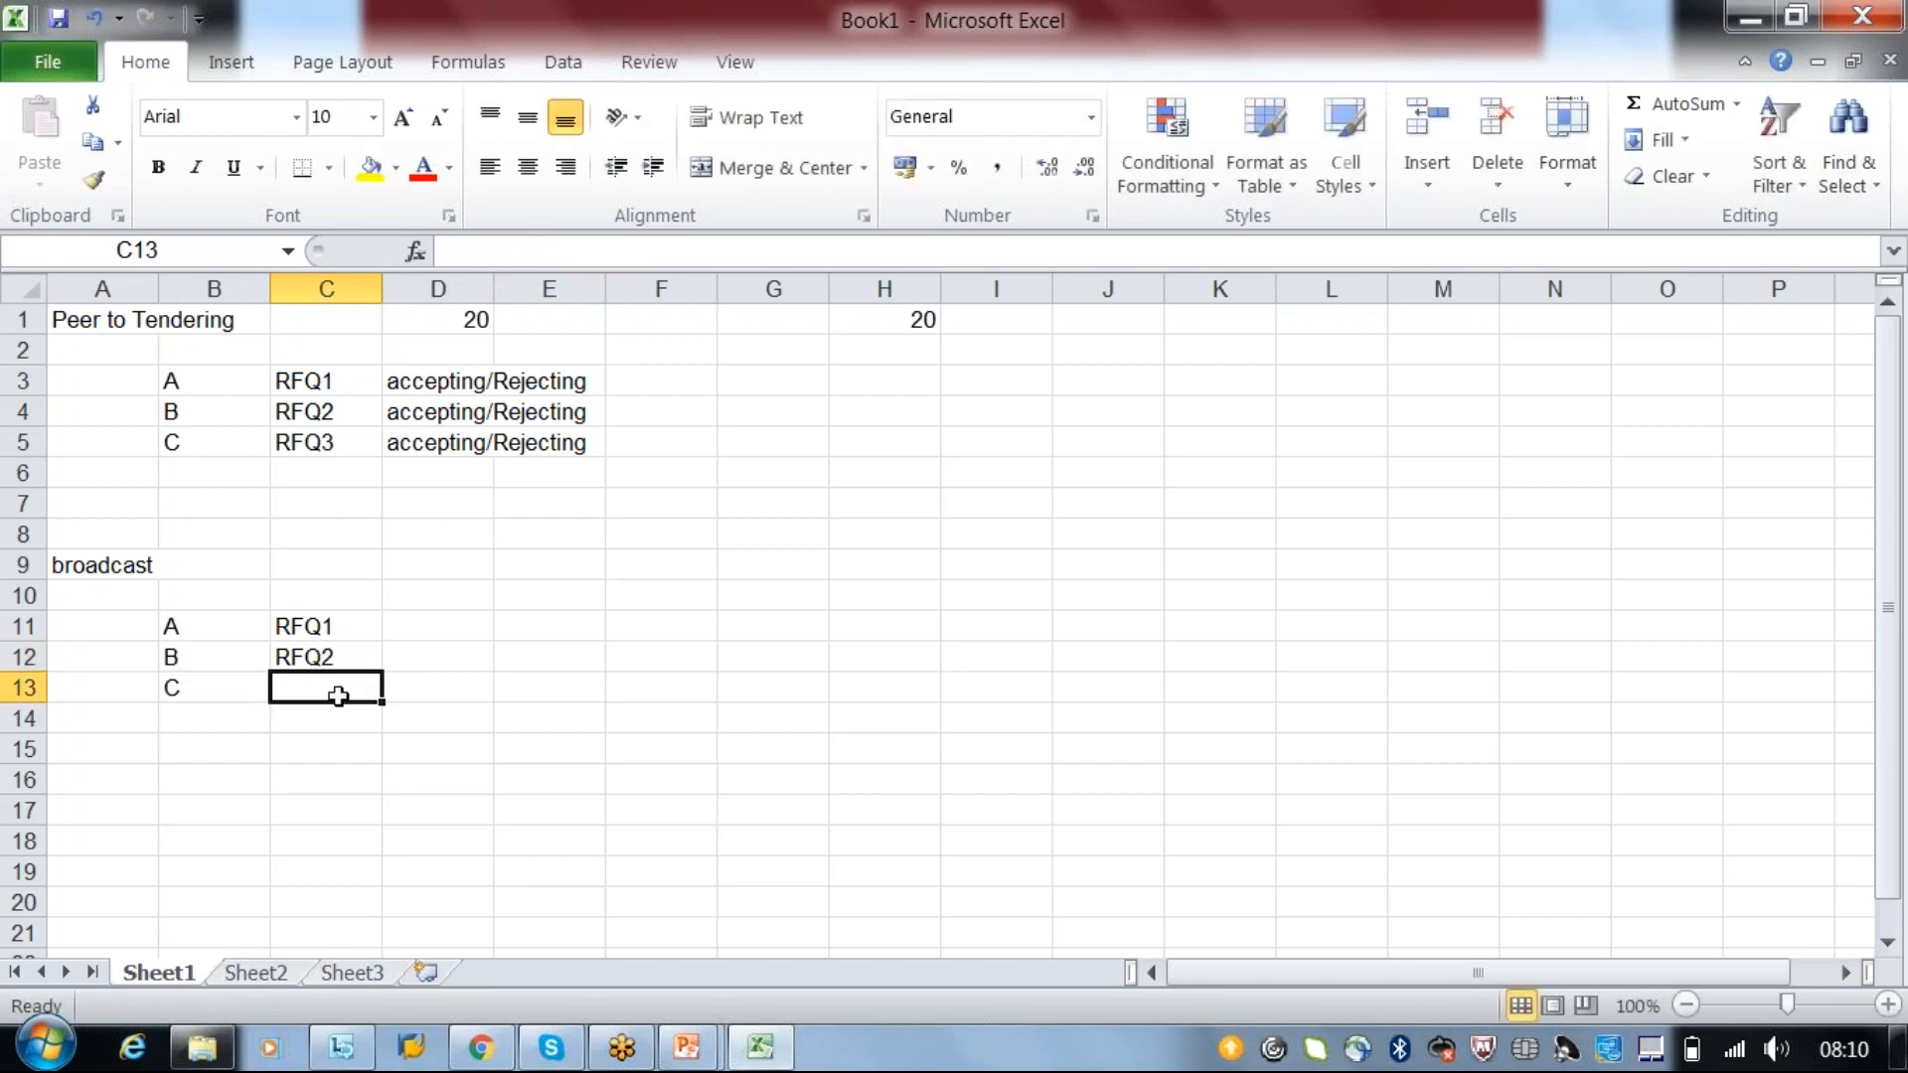
pyautogui.write('RFQ3')
pyautogui.click(425, 624)
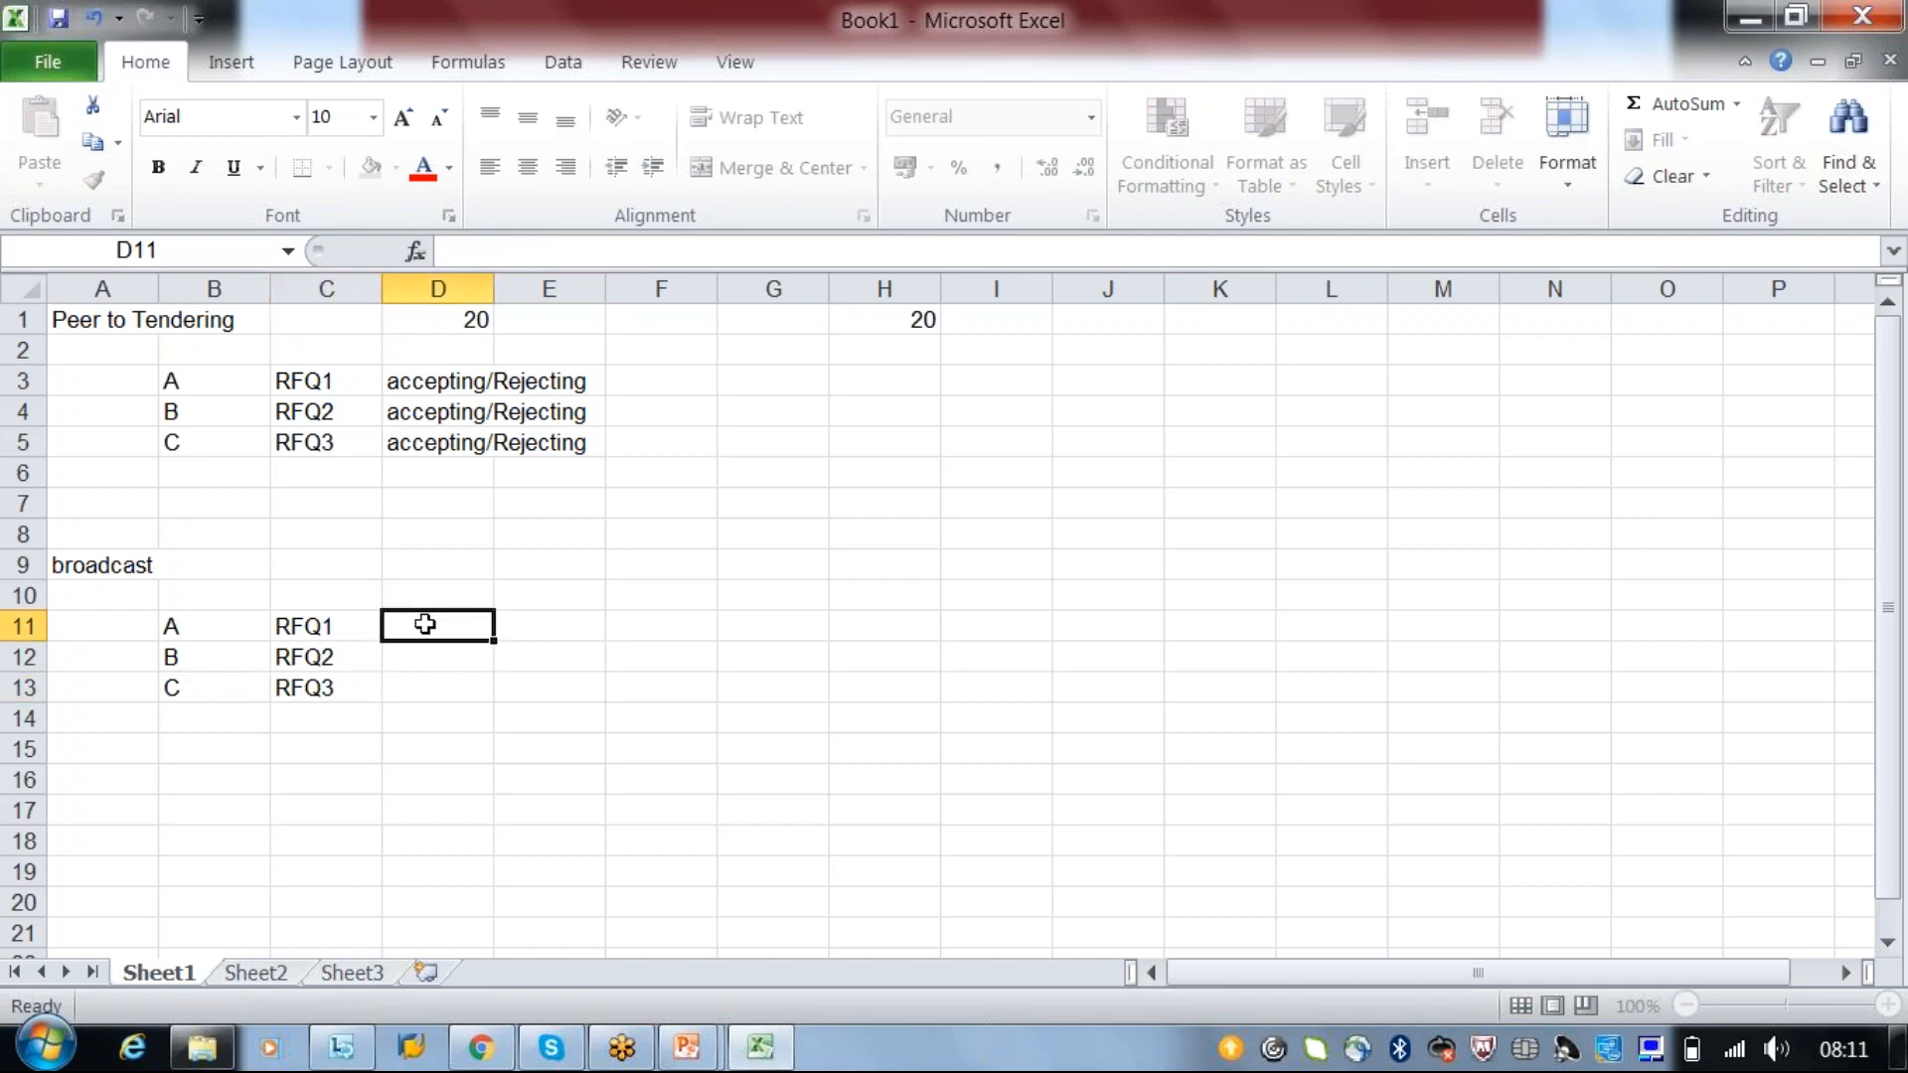
# - Review the broadcast RFQs in C11:C13 against the carriers listed beside them in column B
pyautogui.click(422, 652)
pyautogui.moveTo(311, 622); pyautogui.dragTo(309, 688)
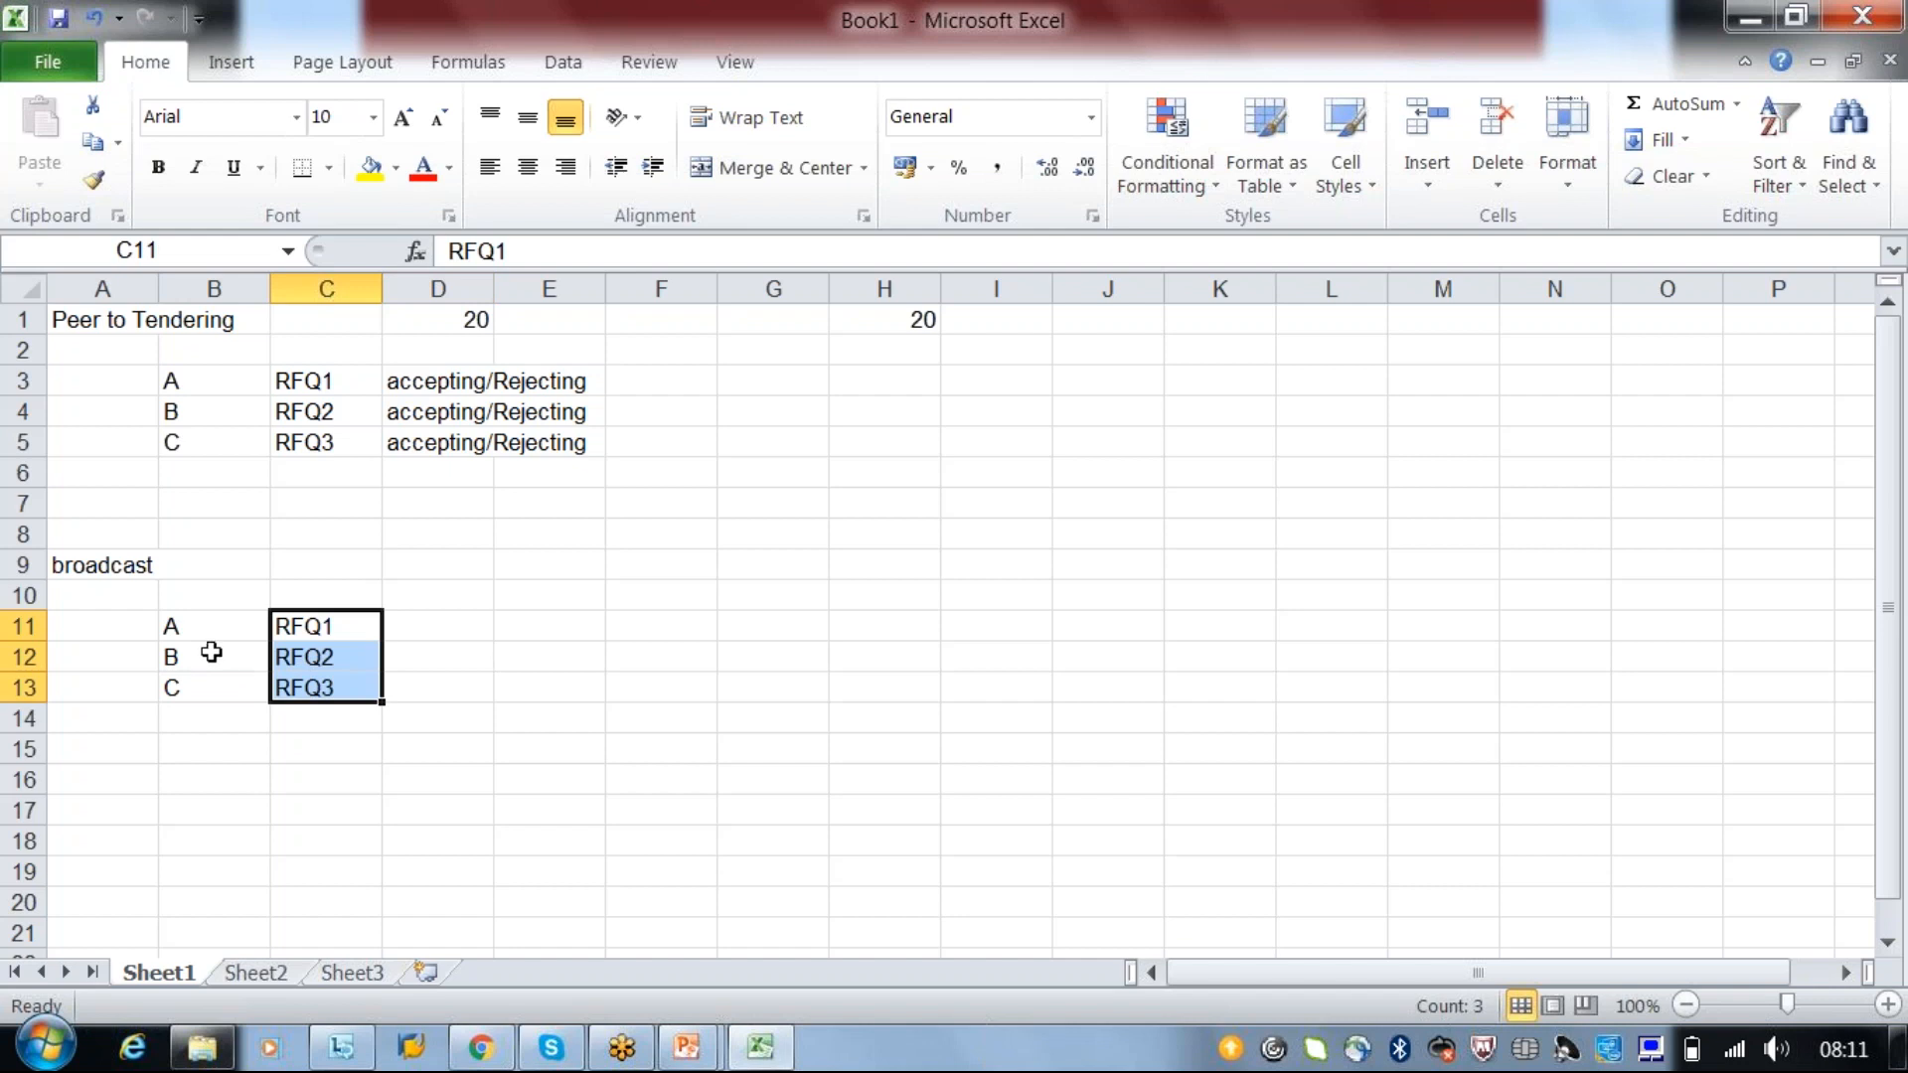
pyautogui.moveTo(192, 626); pyautogui.dragTo(198, 706)
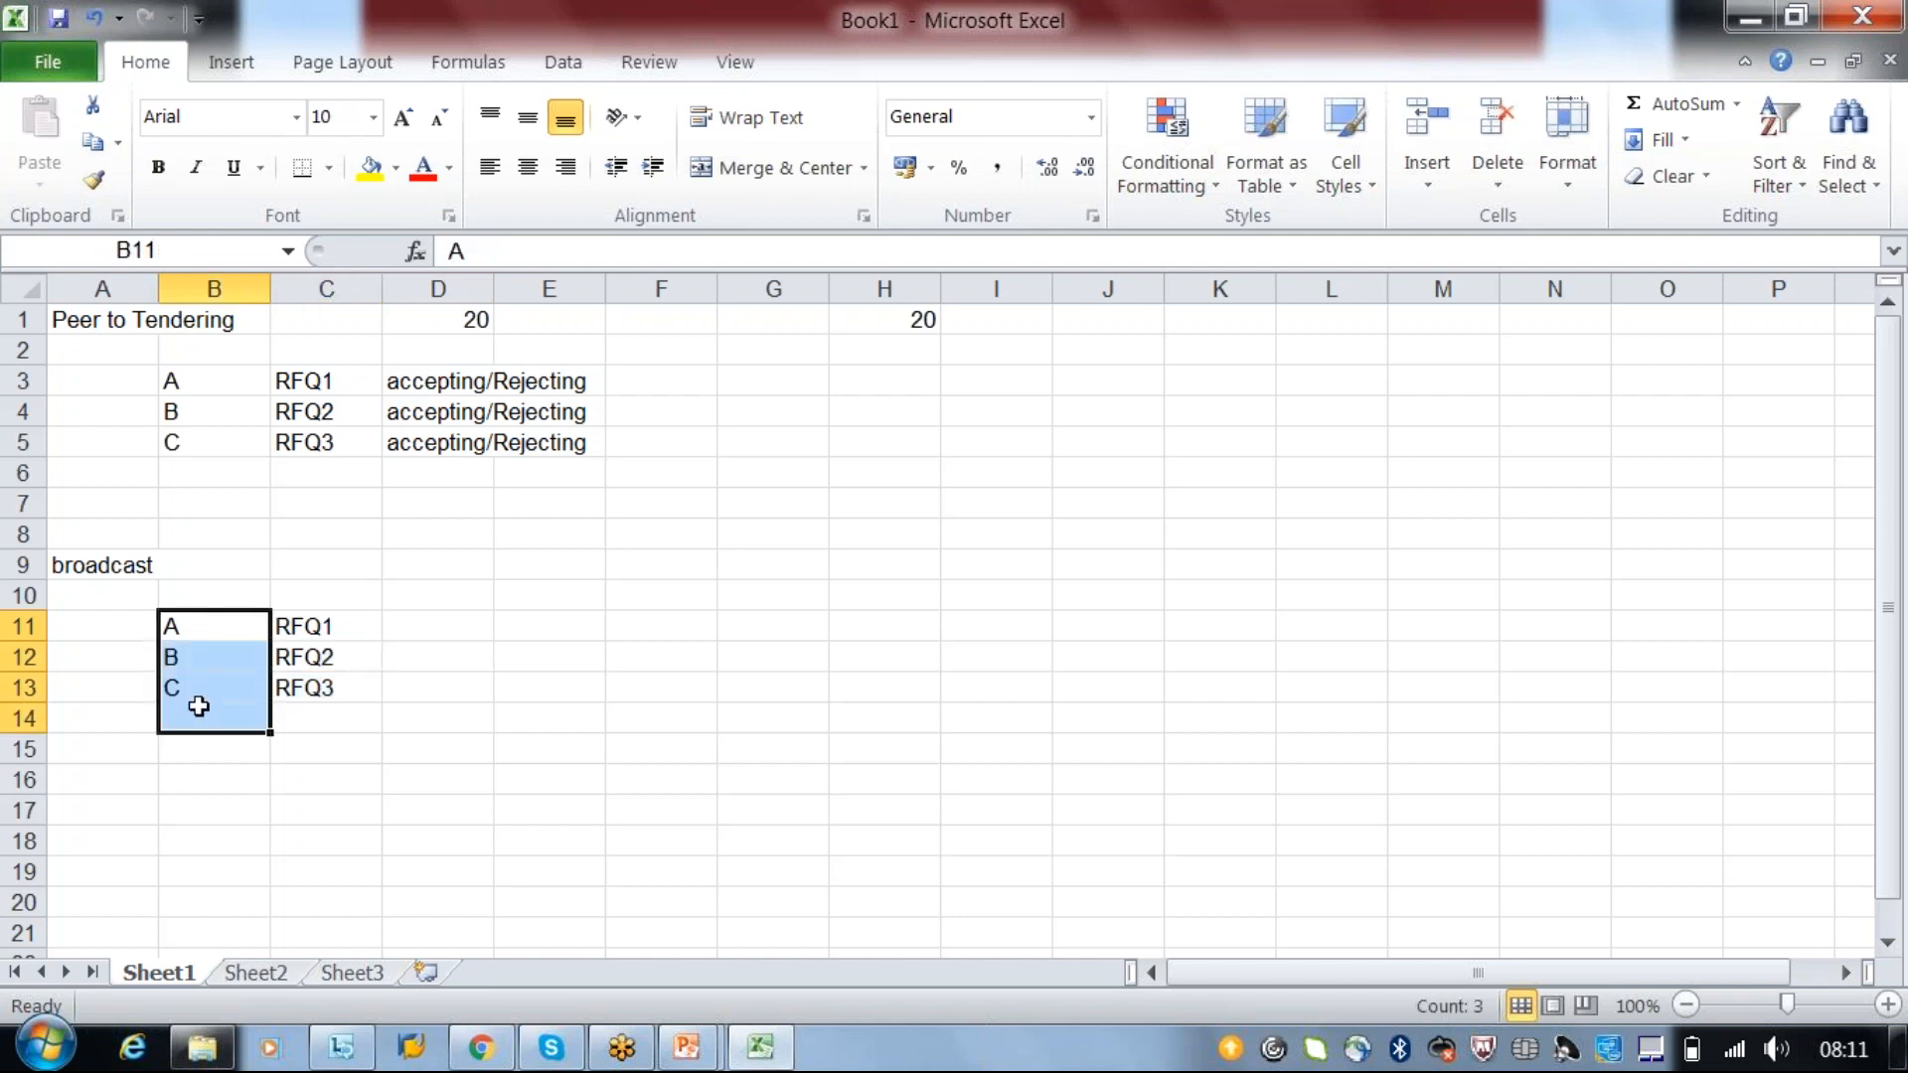
# - Switch to the PowerPoint slide show to check the broadcast tendering options on the Tendering Type slide
pyautogui.click(395, 636)
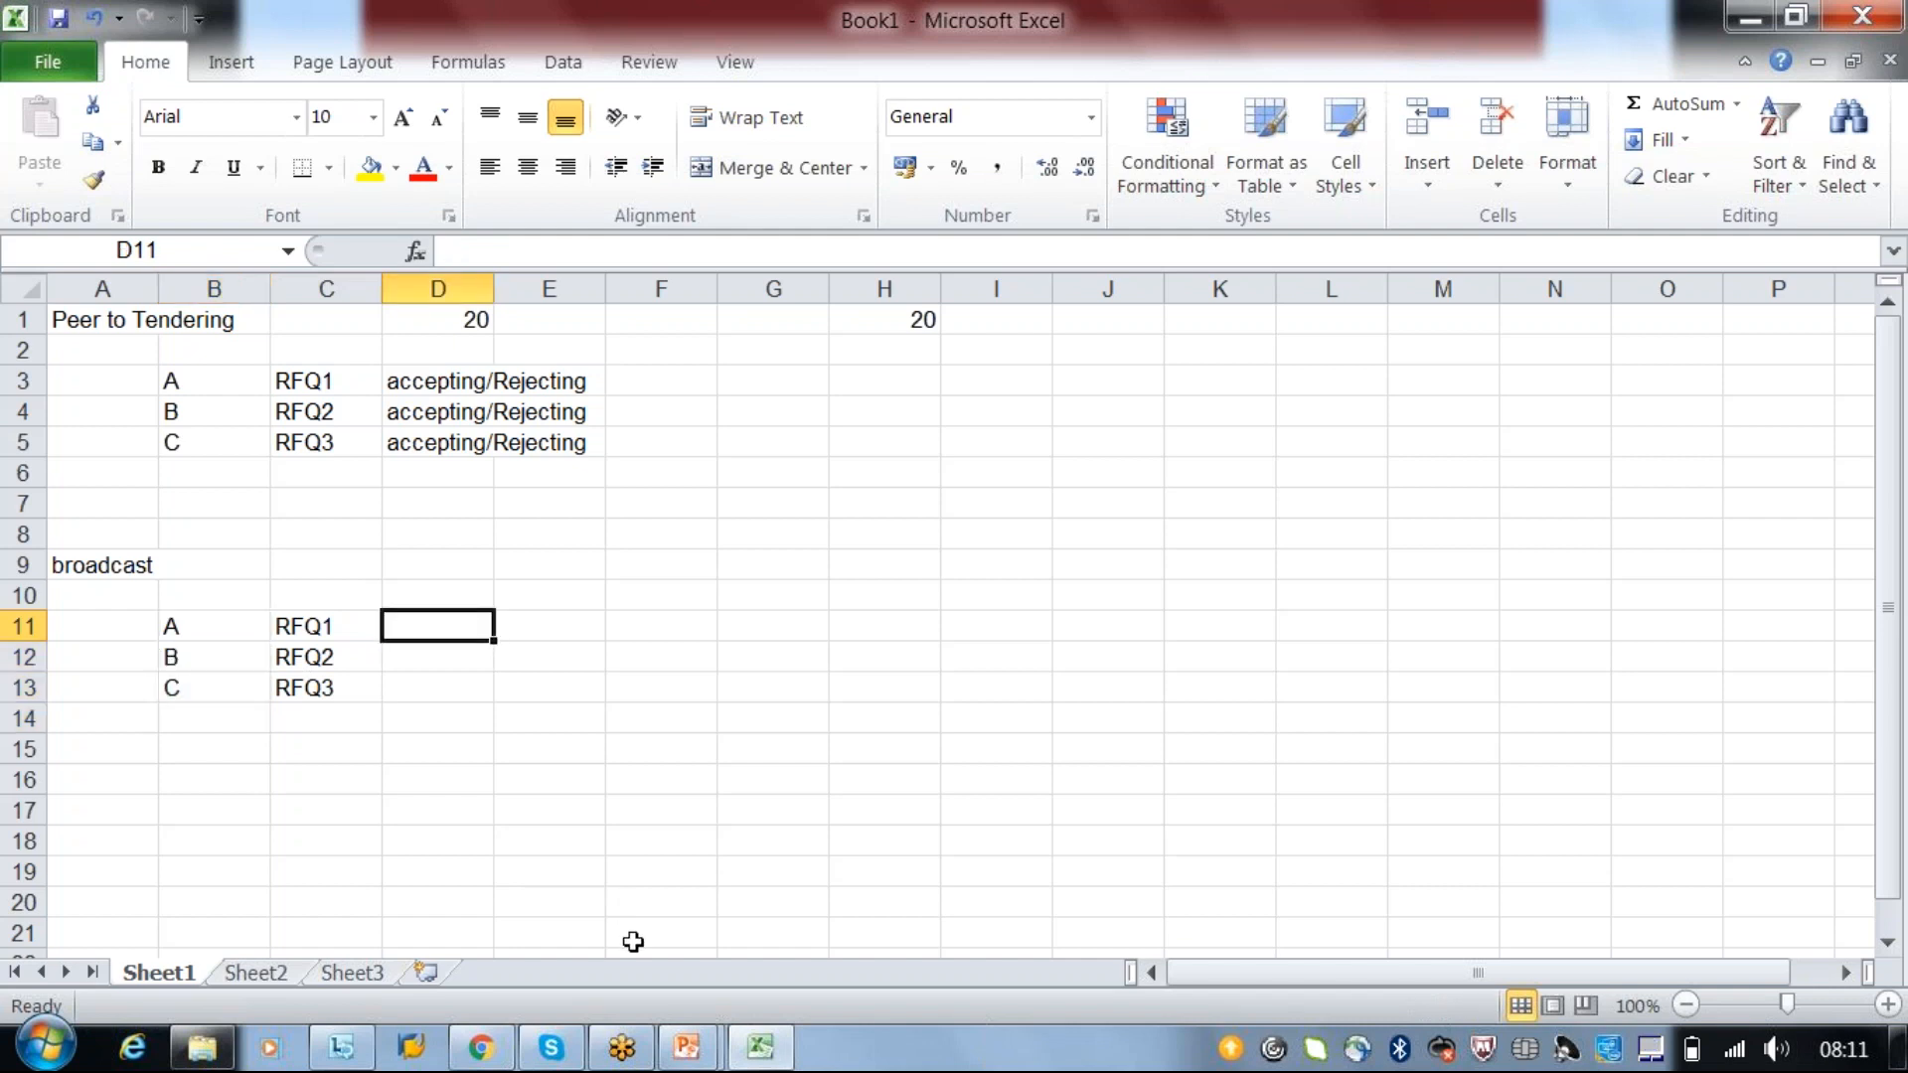
pyautogui.moveTo(684, 1052)
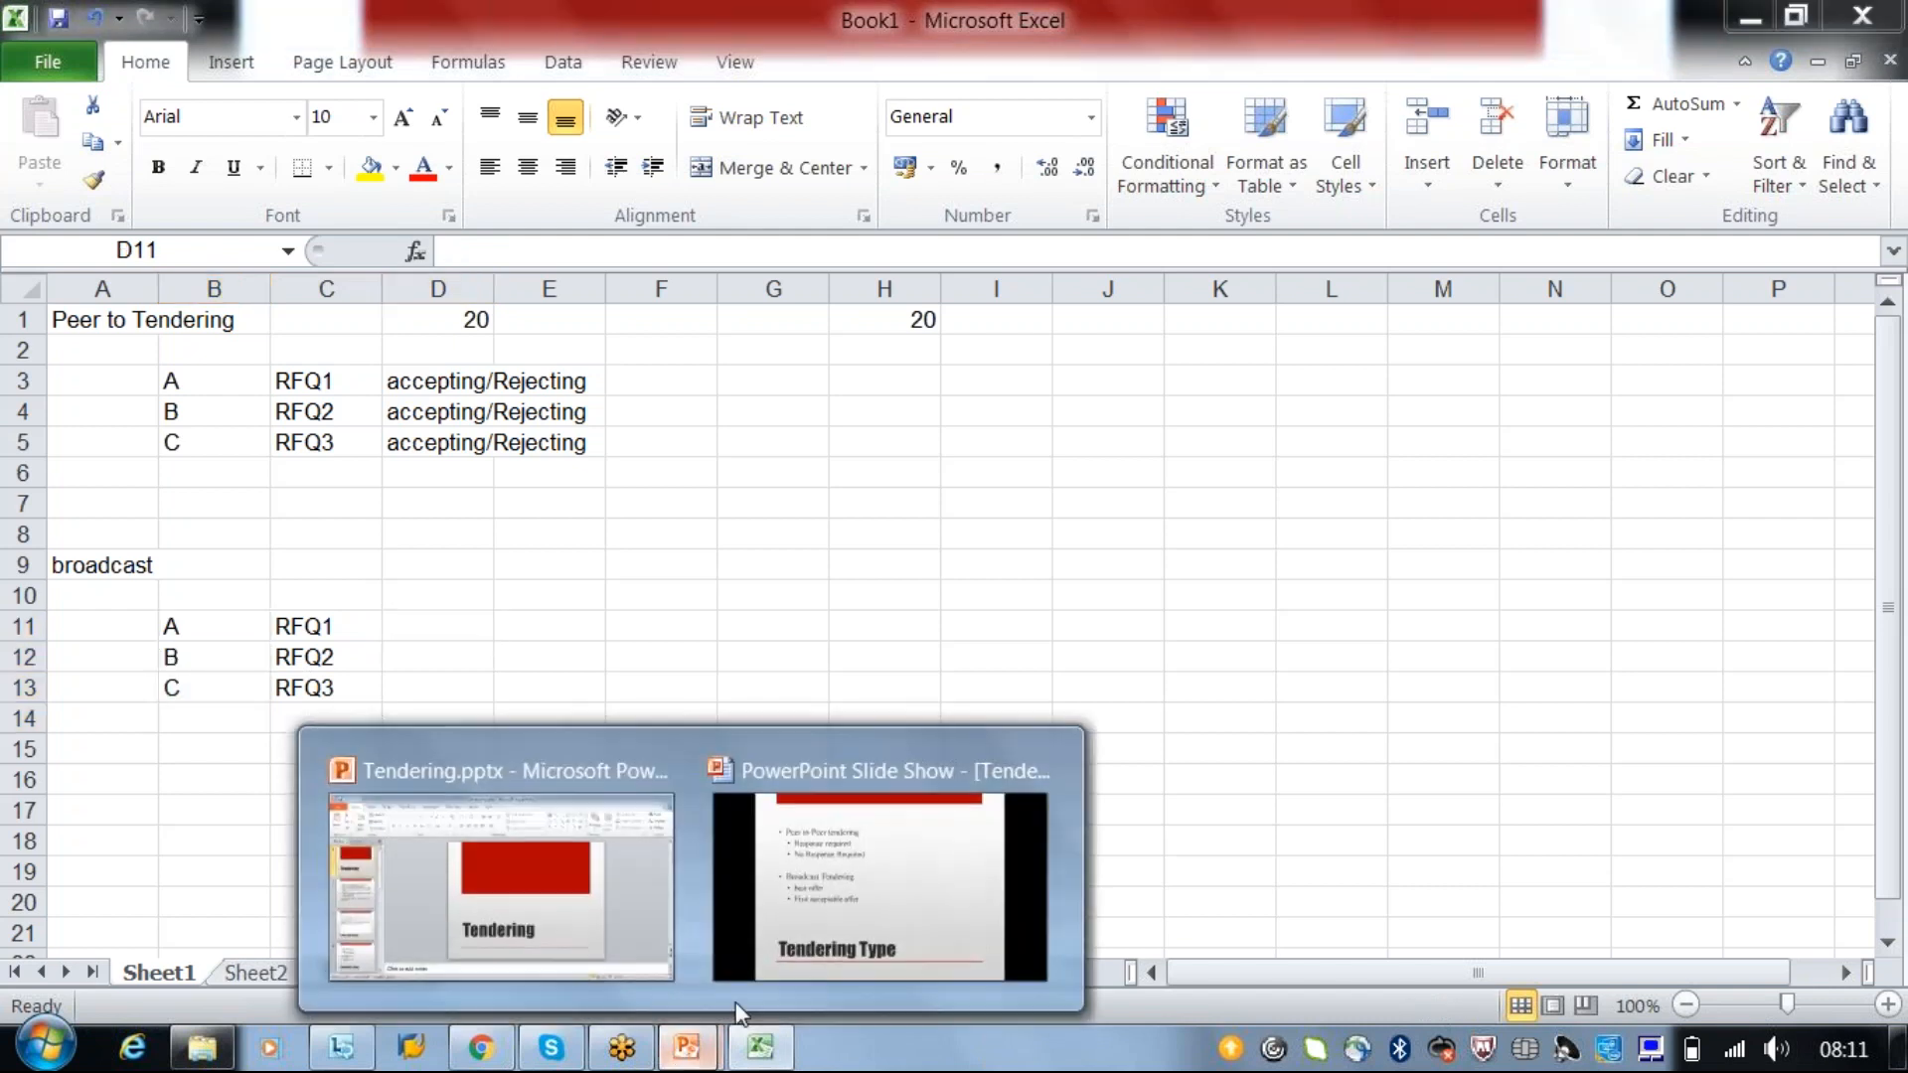
pyautogui.click(828, 981)
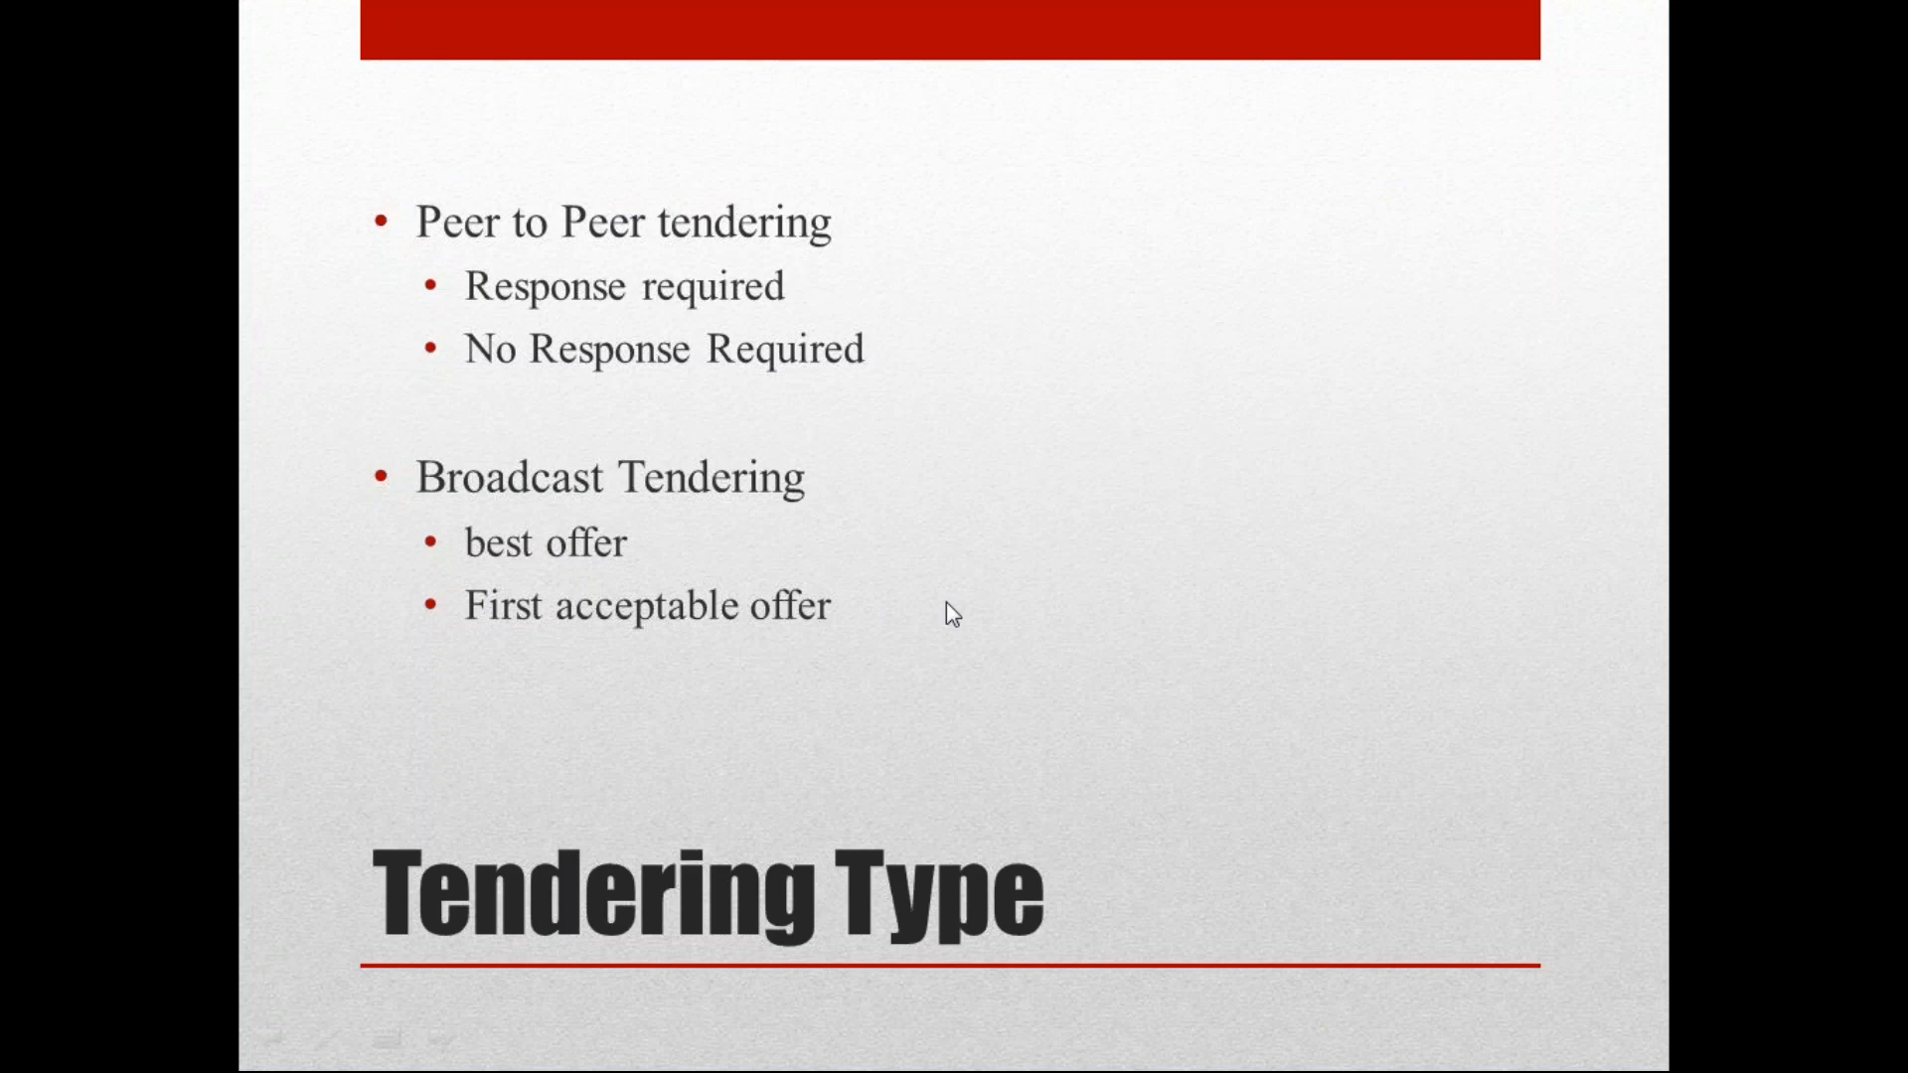
# - Return to the Excel workbook and enter "best offer" in cell E9 on the broadcast heading's row
pyautogui.hotkey('alt', 'Tab')
pyautogui.click(538, 624)
pyautogui.click(562, 564)
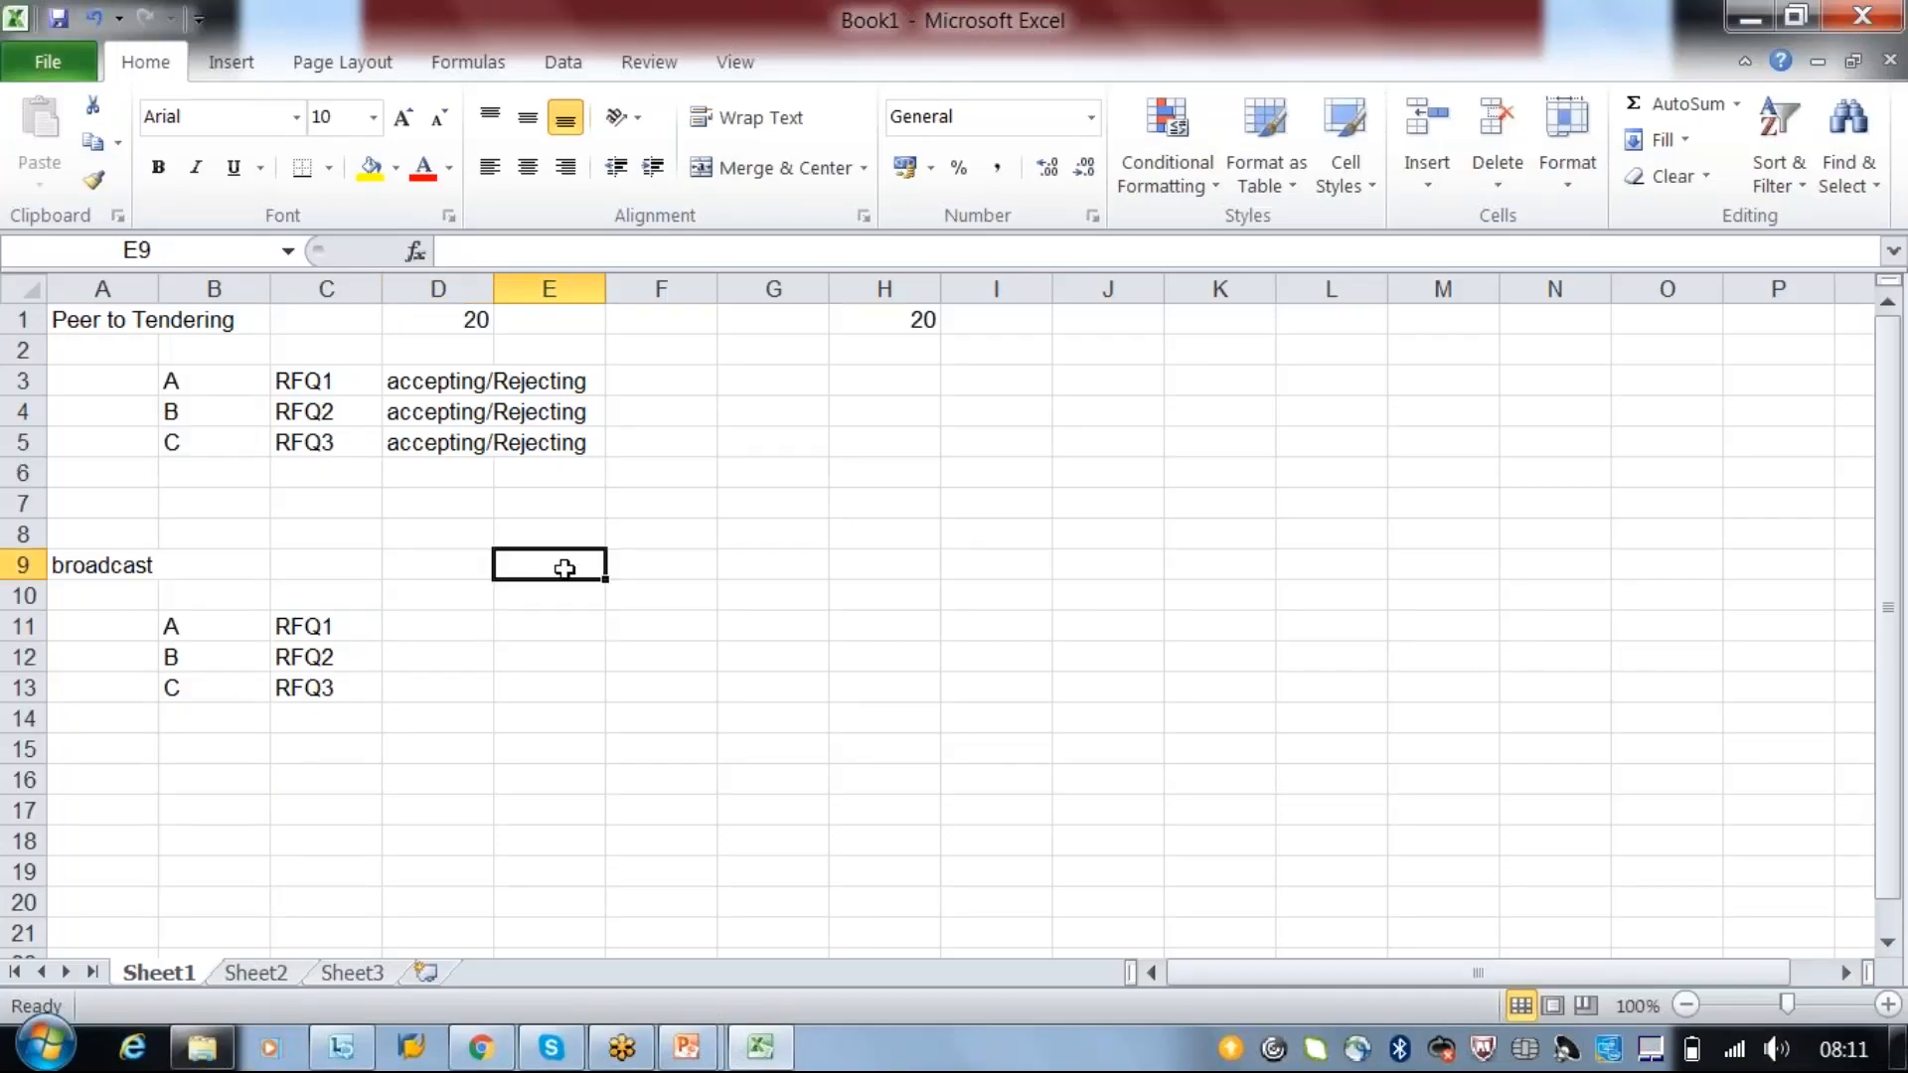
pyautogui.write('best offer')
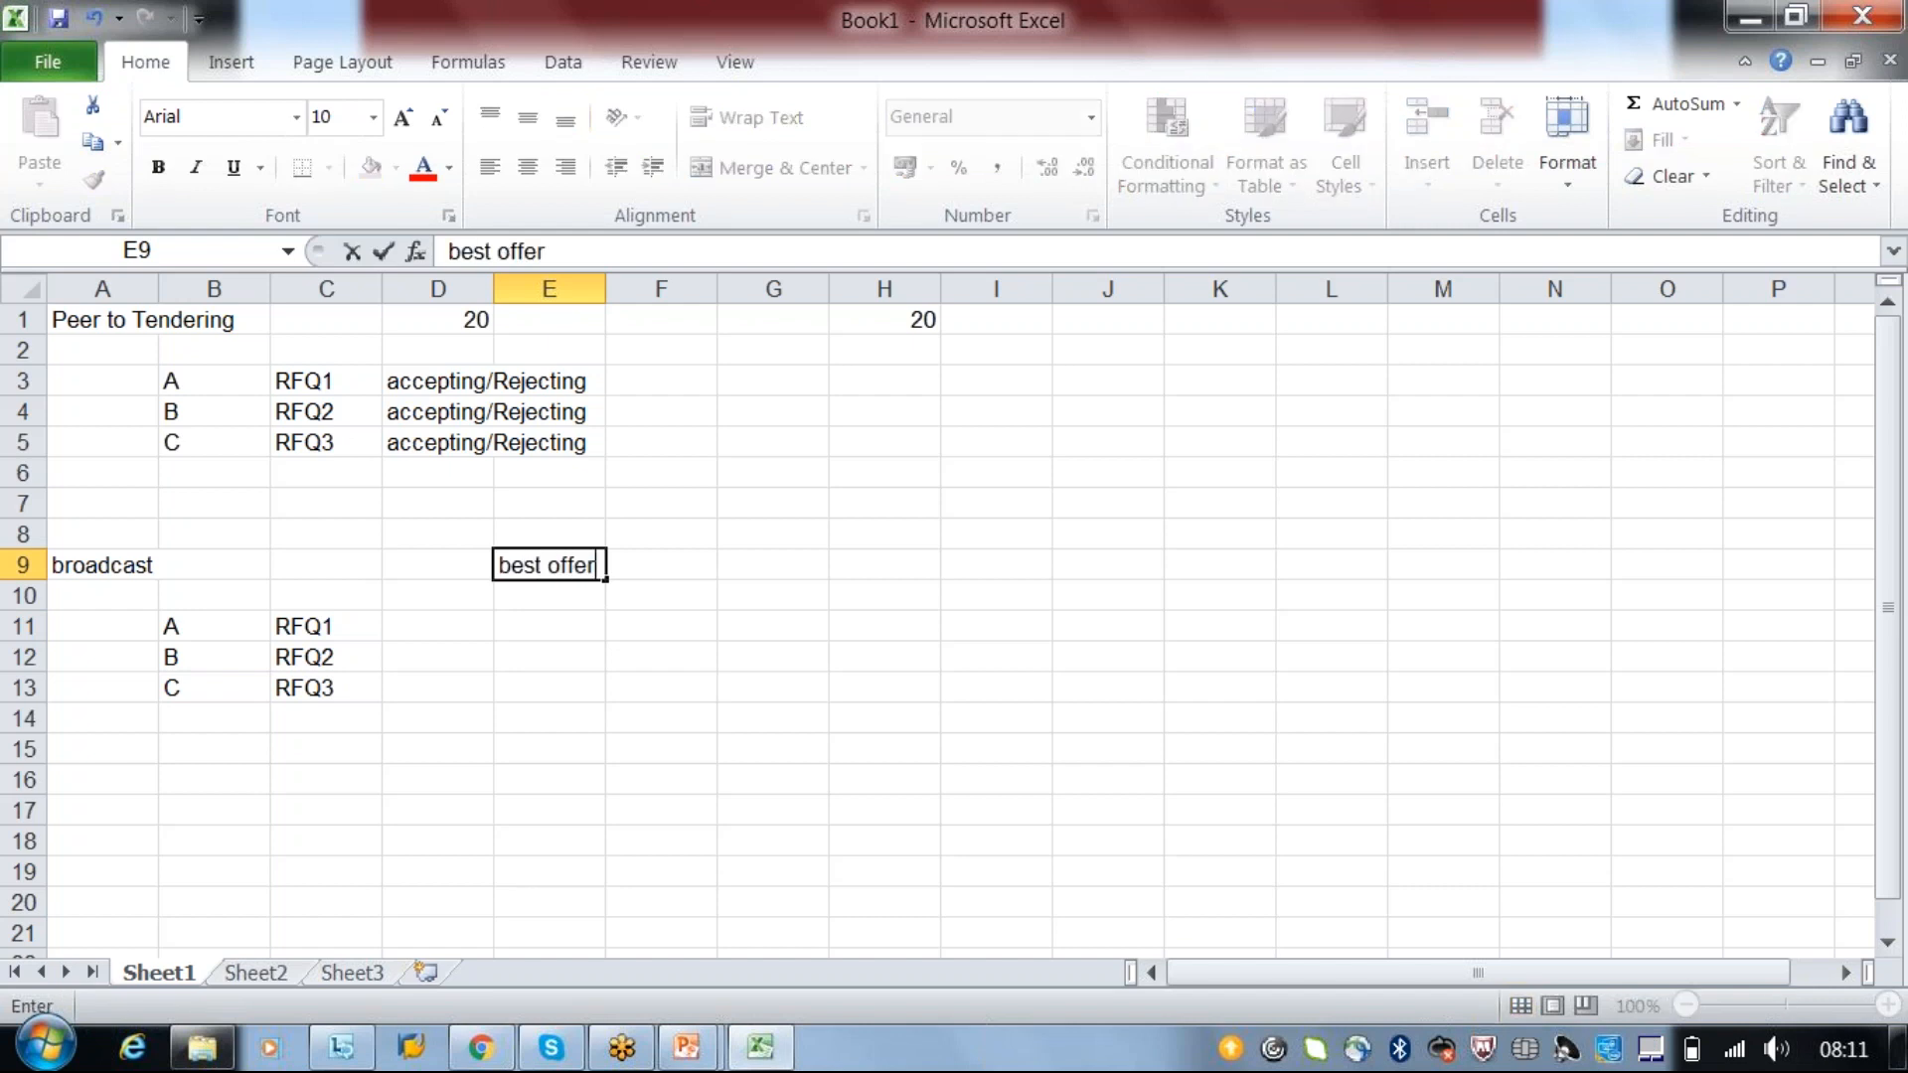
# - Enter 100, 120 and 130 in cells E11 to E13 under the best offer heading
pyautogui.click(549, 631)
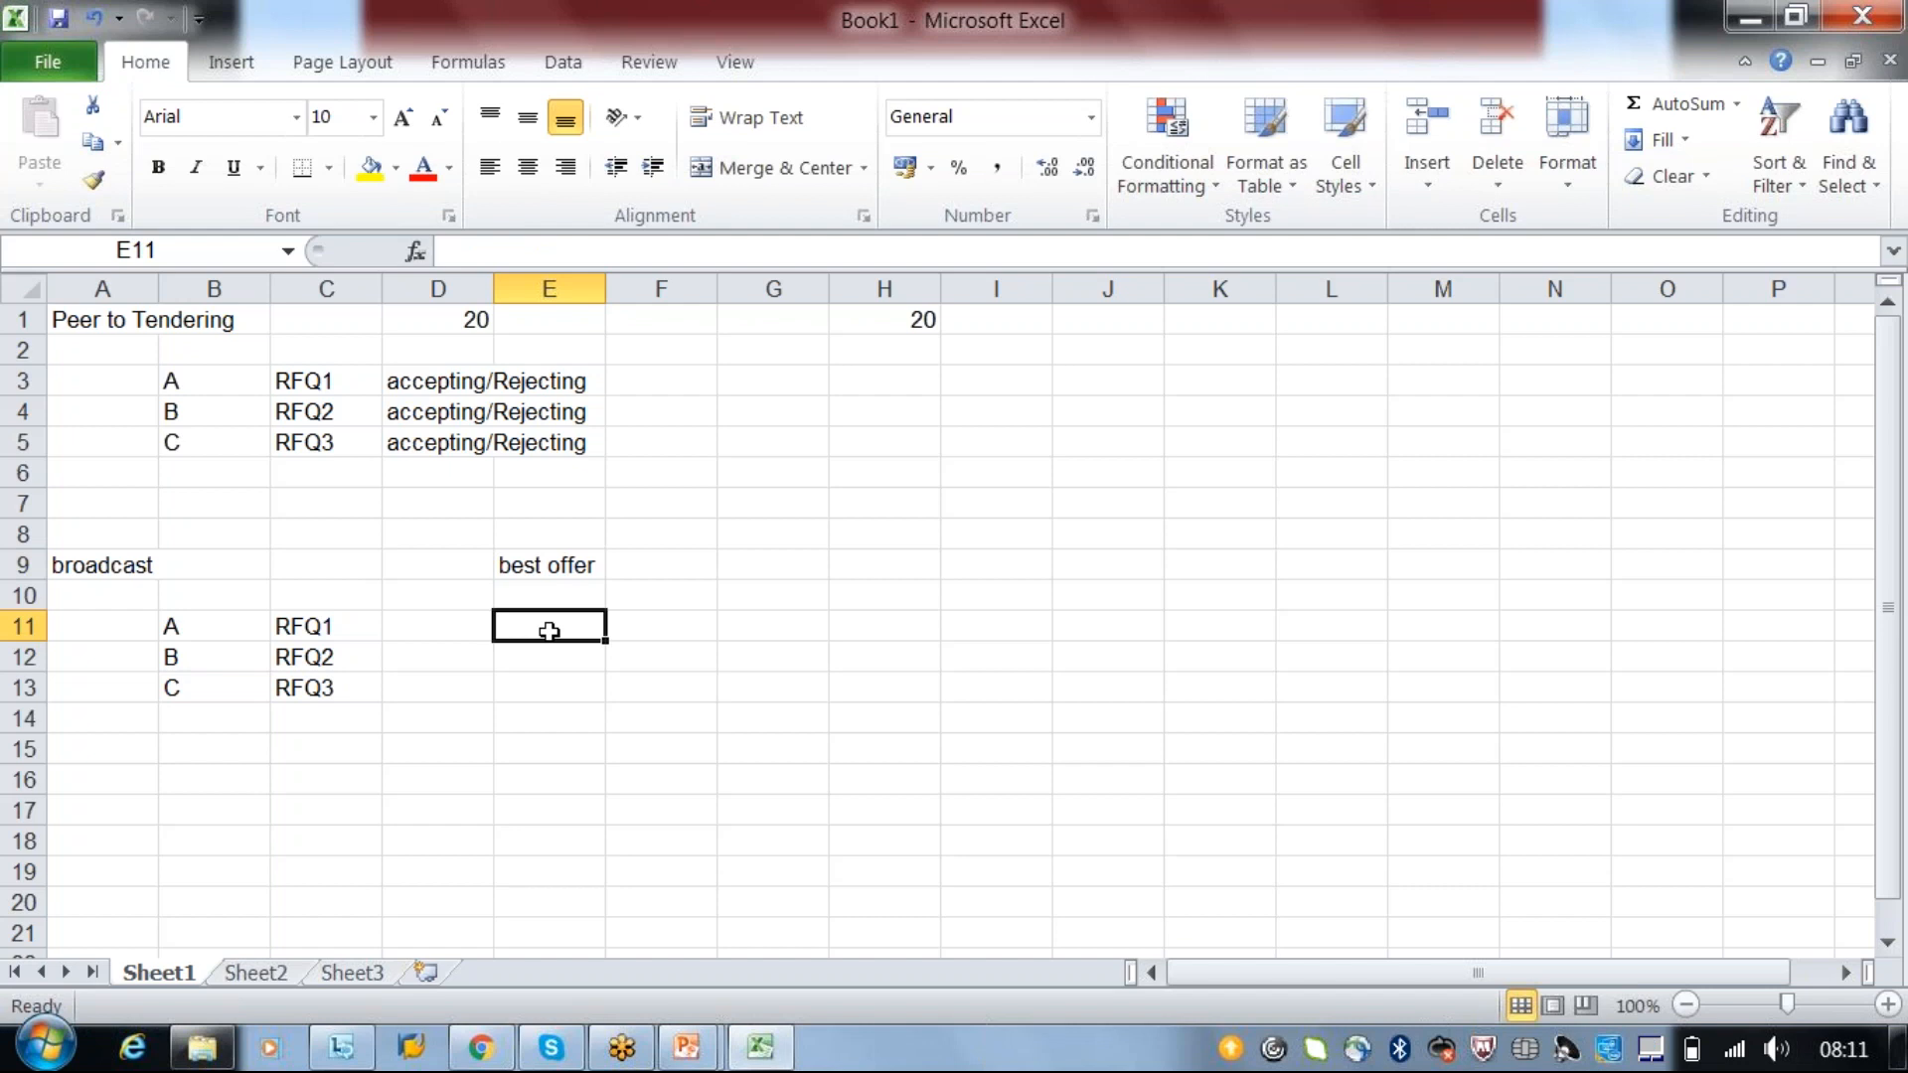
pyautogui.write('100')
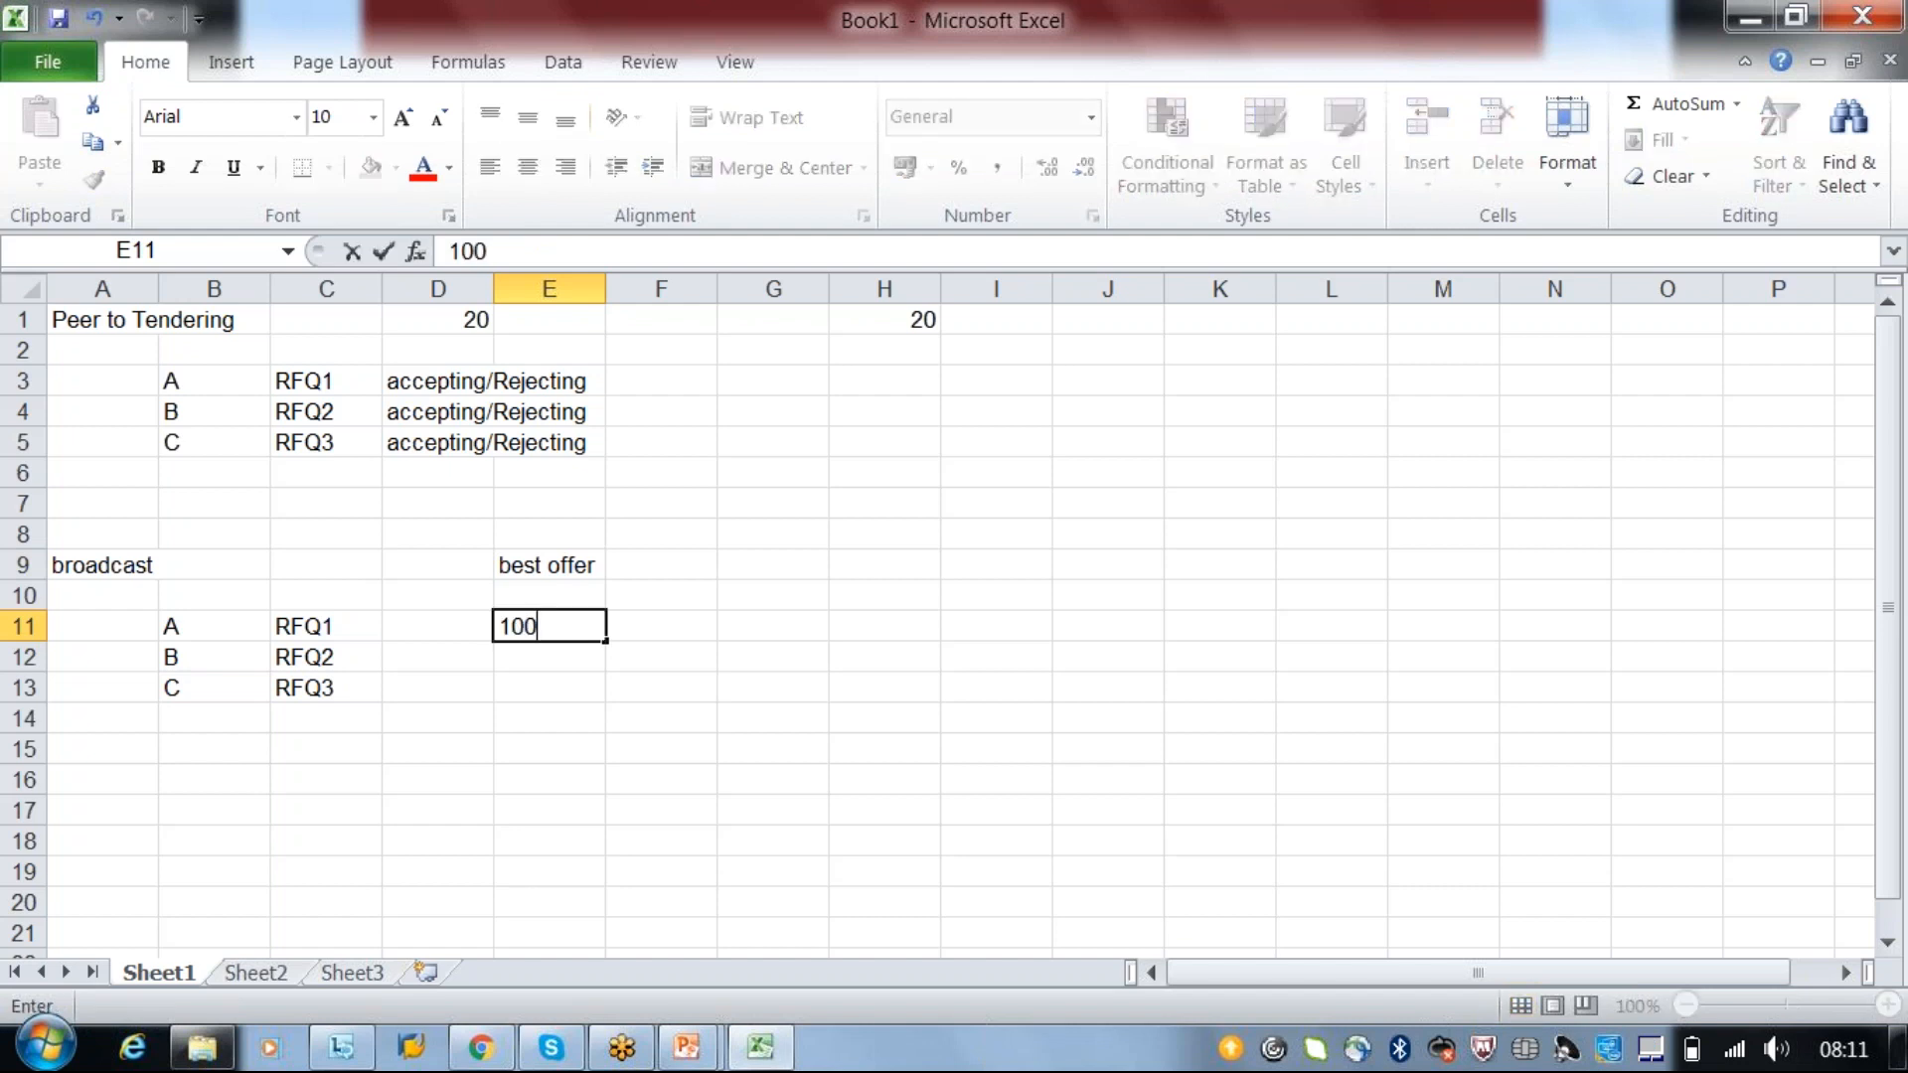
pyautogui.click(542, 654)
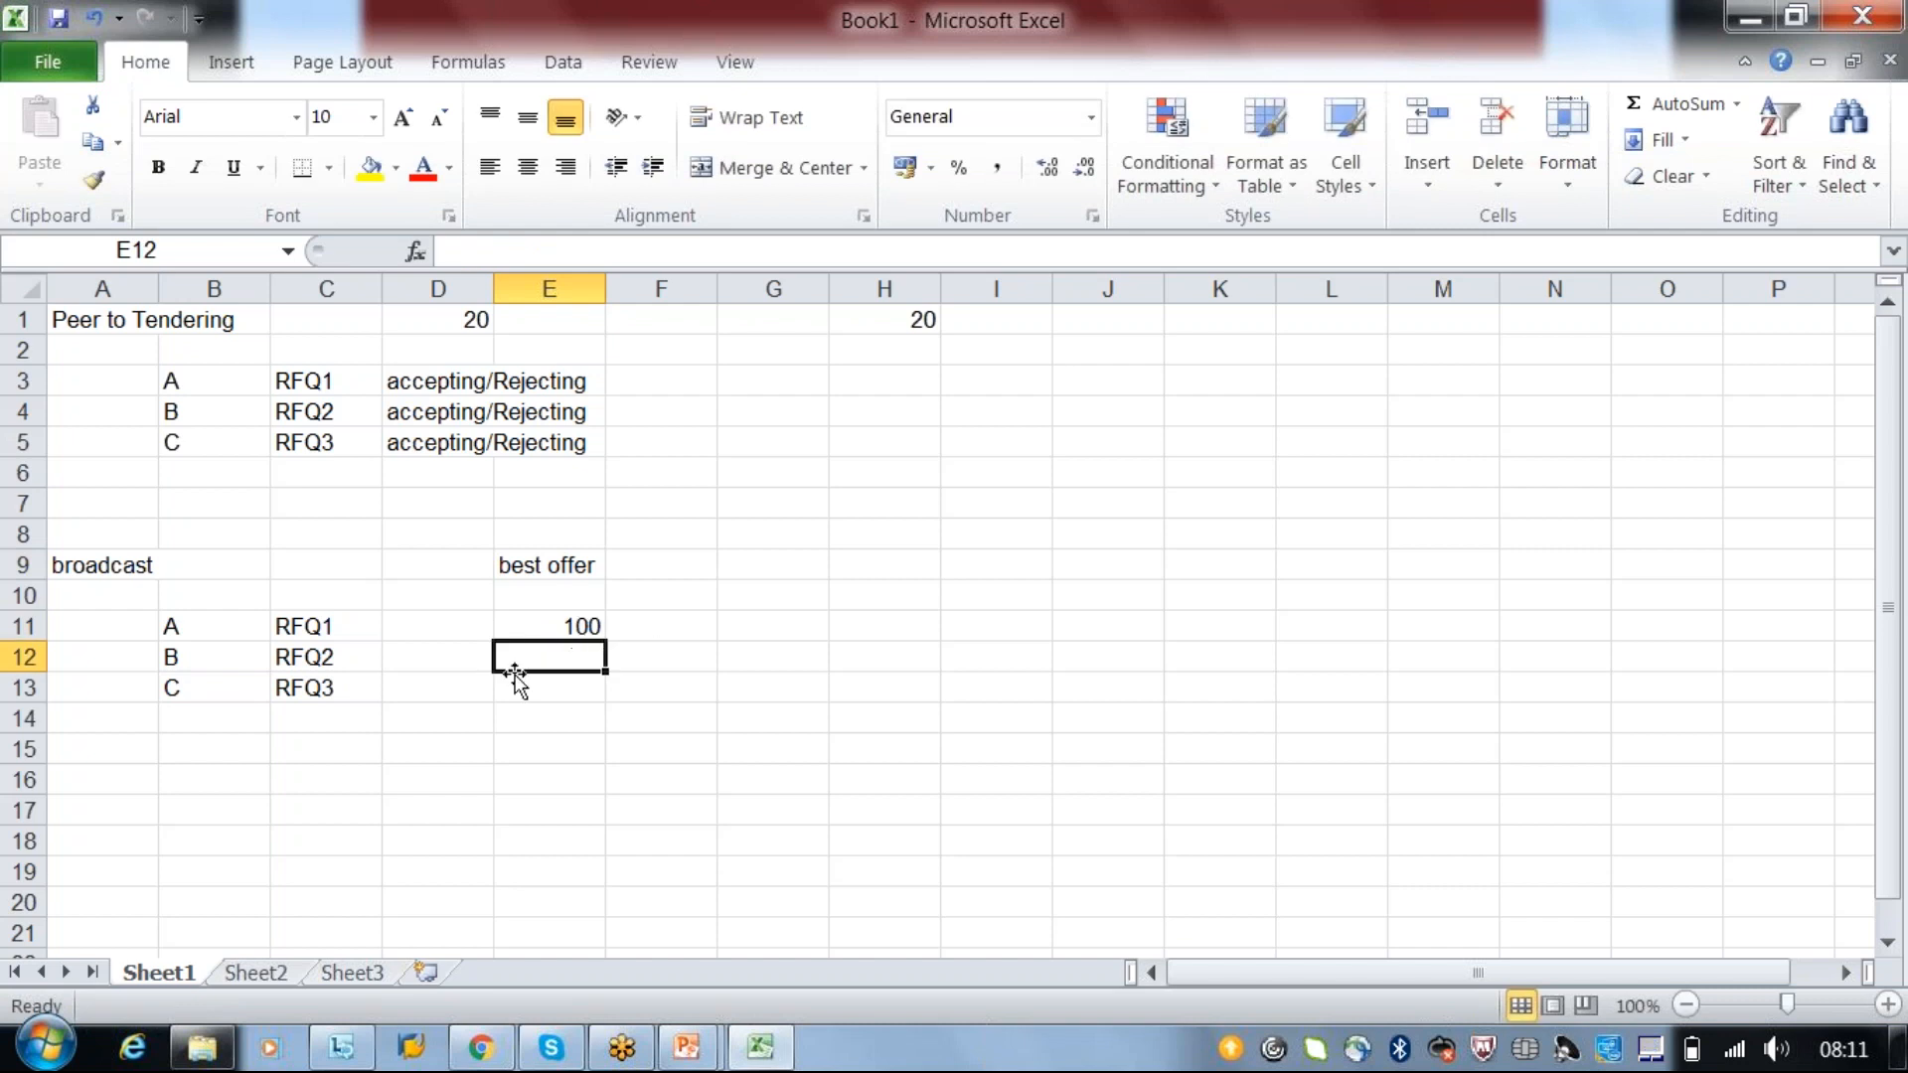
pyautogui.write('2')
pyautogui.press('BackSpace')
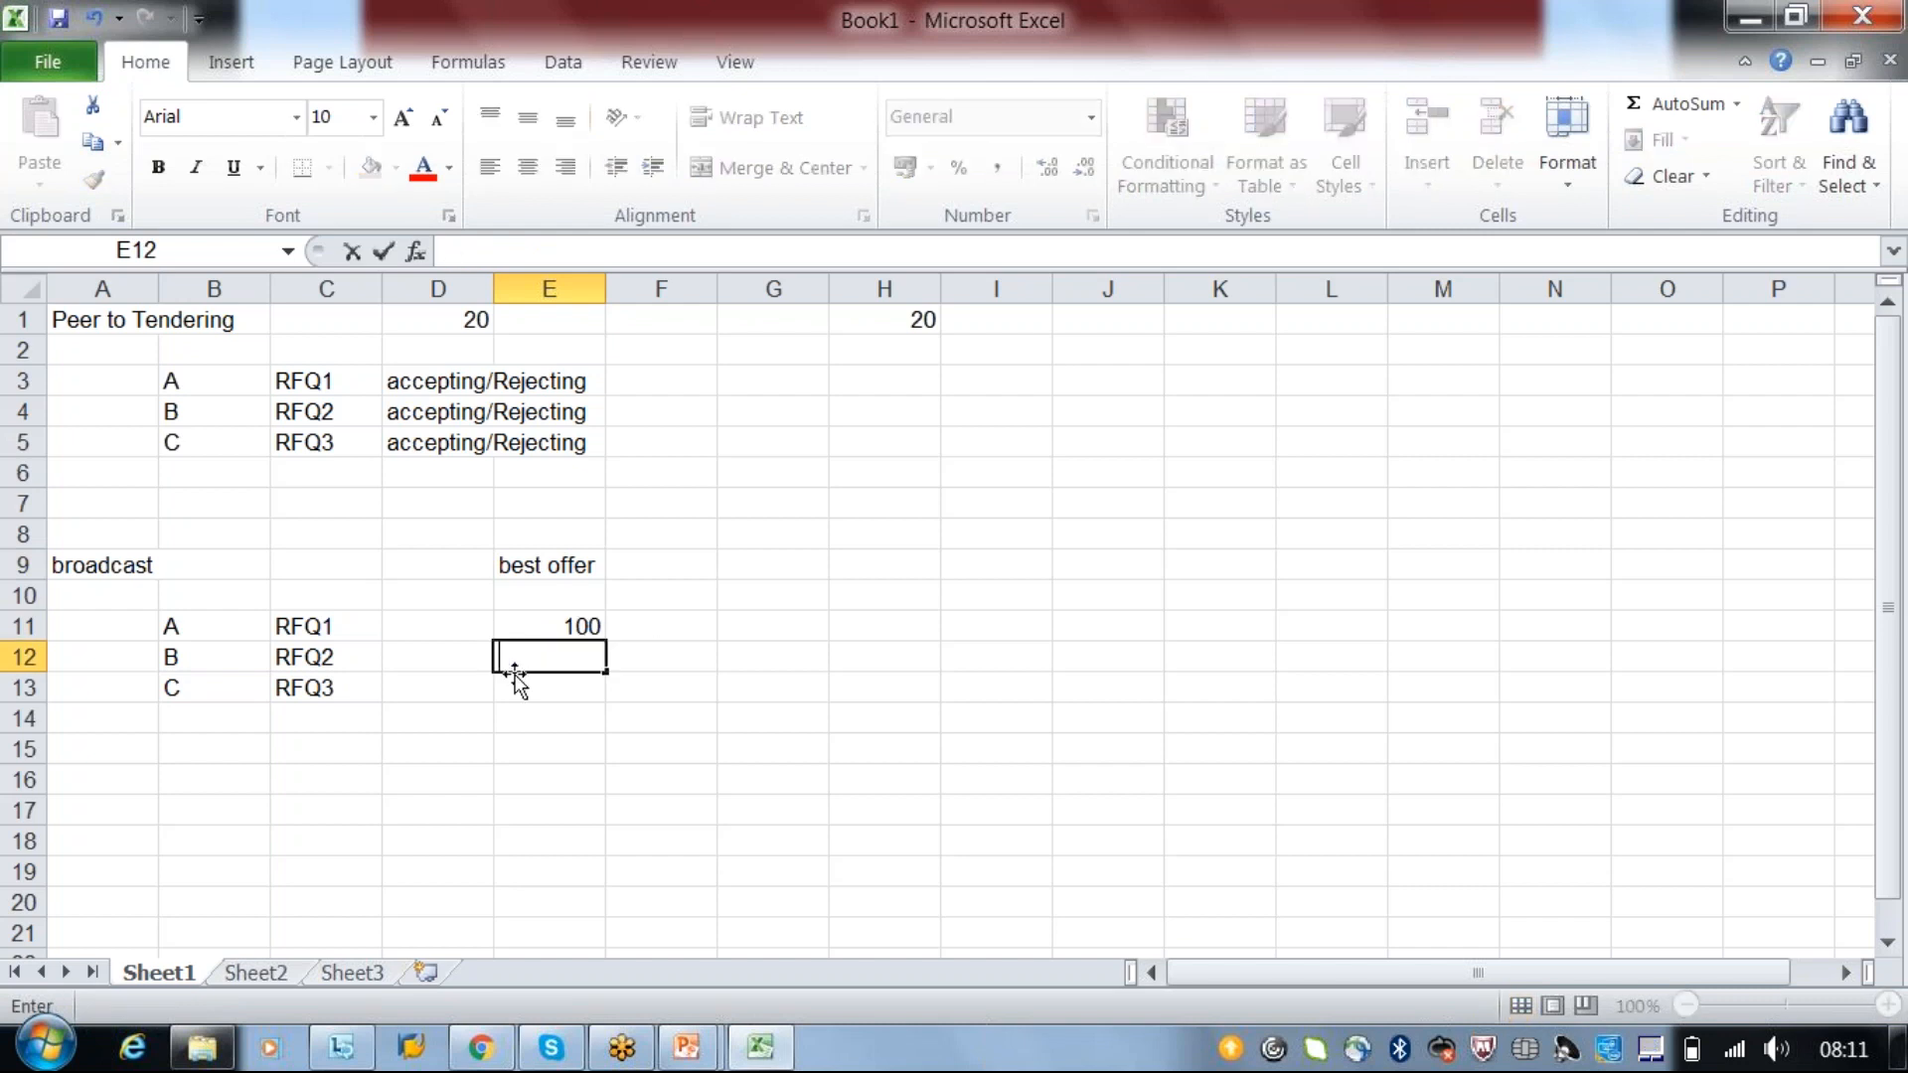
pyautogui.write('120')
pyautogui.press('Return')
pyautogui.write('130')
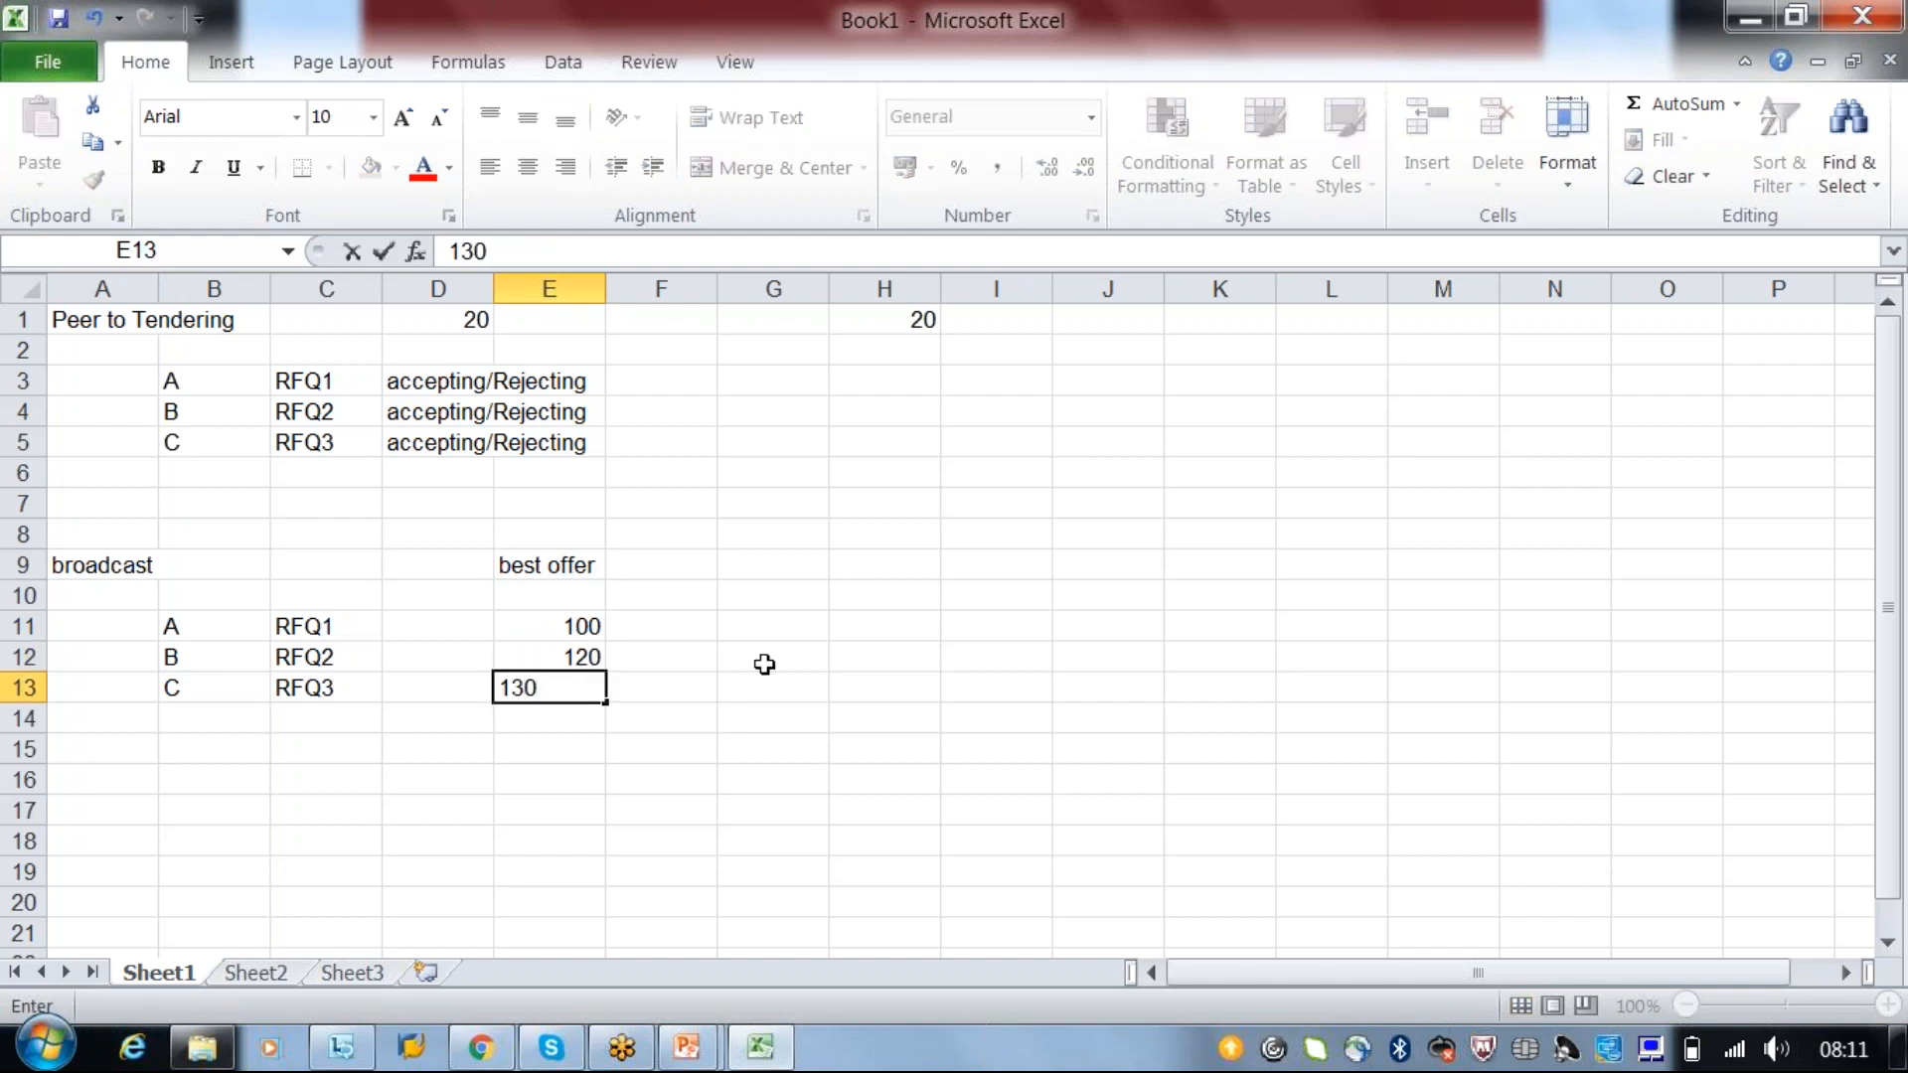
pyautogui.click(661, 677)
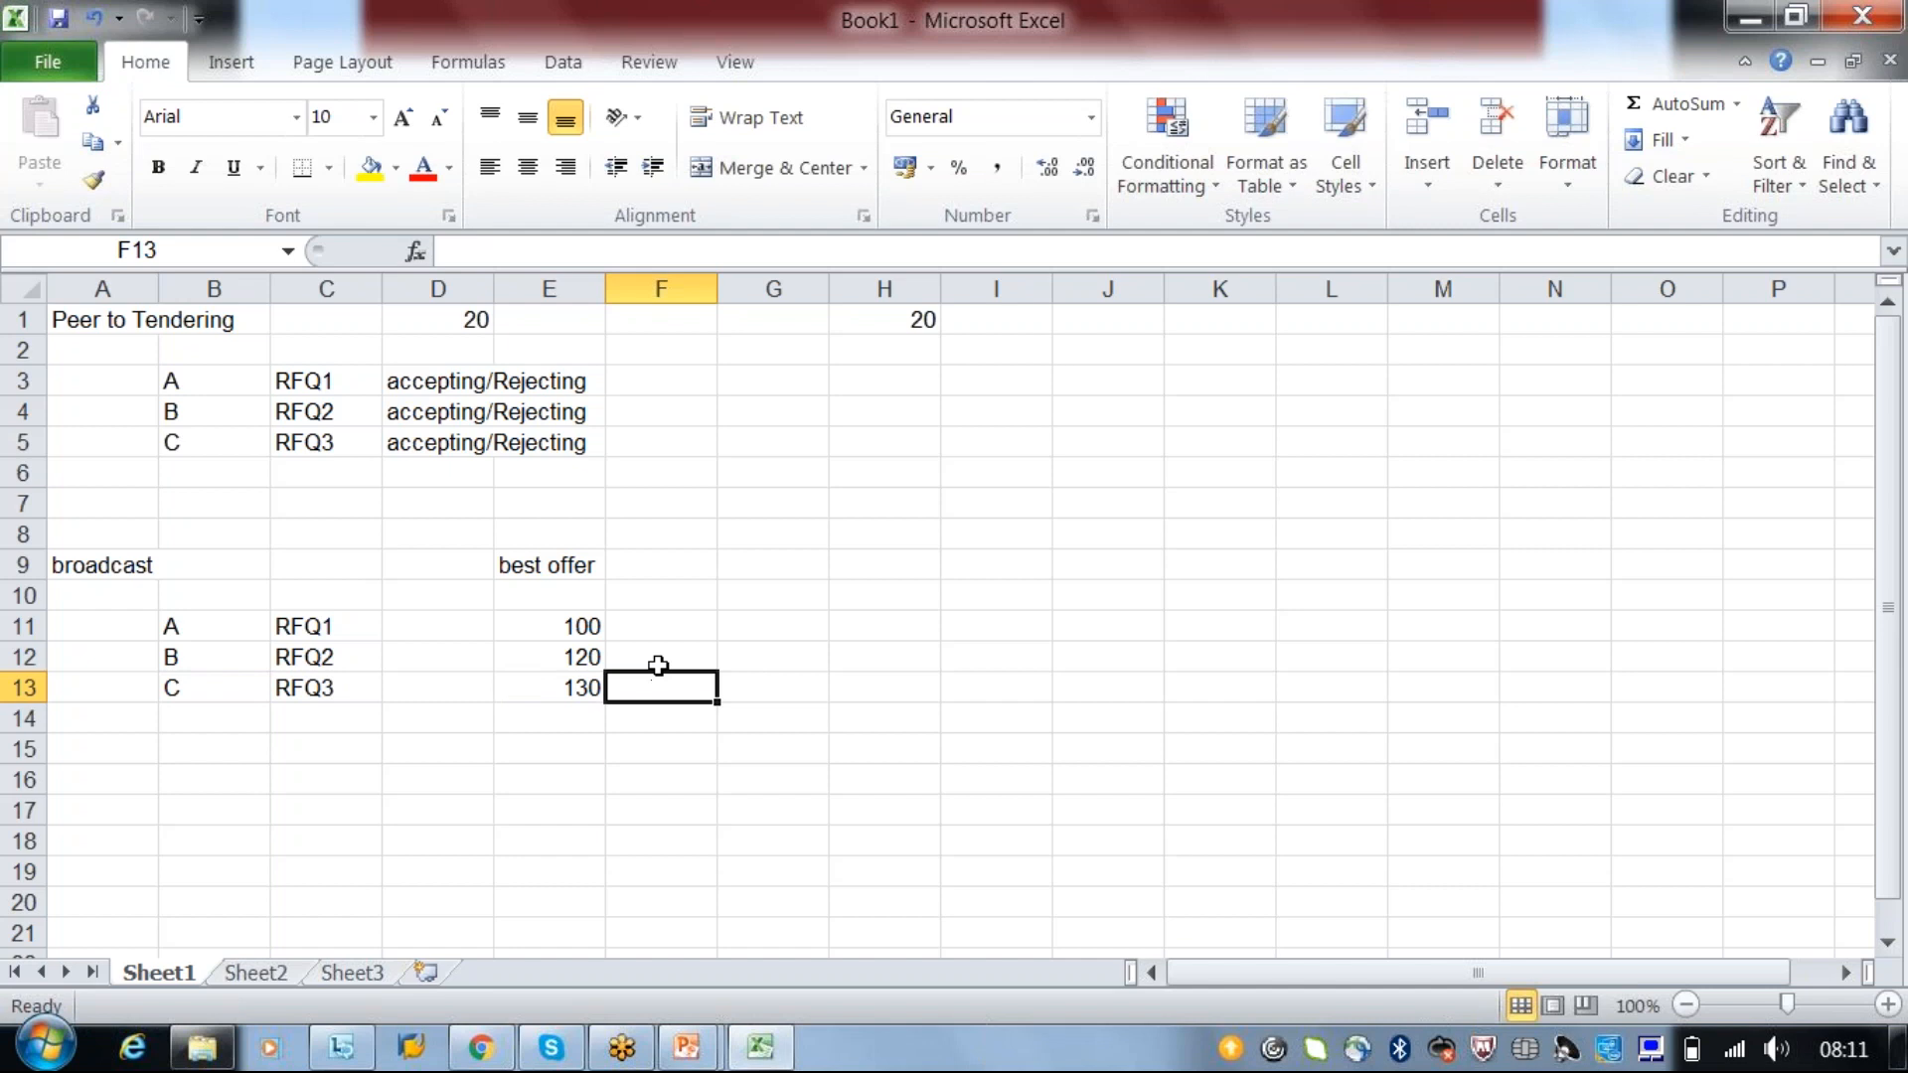
# - Enter 90, 75 and 110 in cells F11 to F13 for carriers A, B and C
pyautogui.click(647, 636)
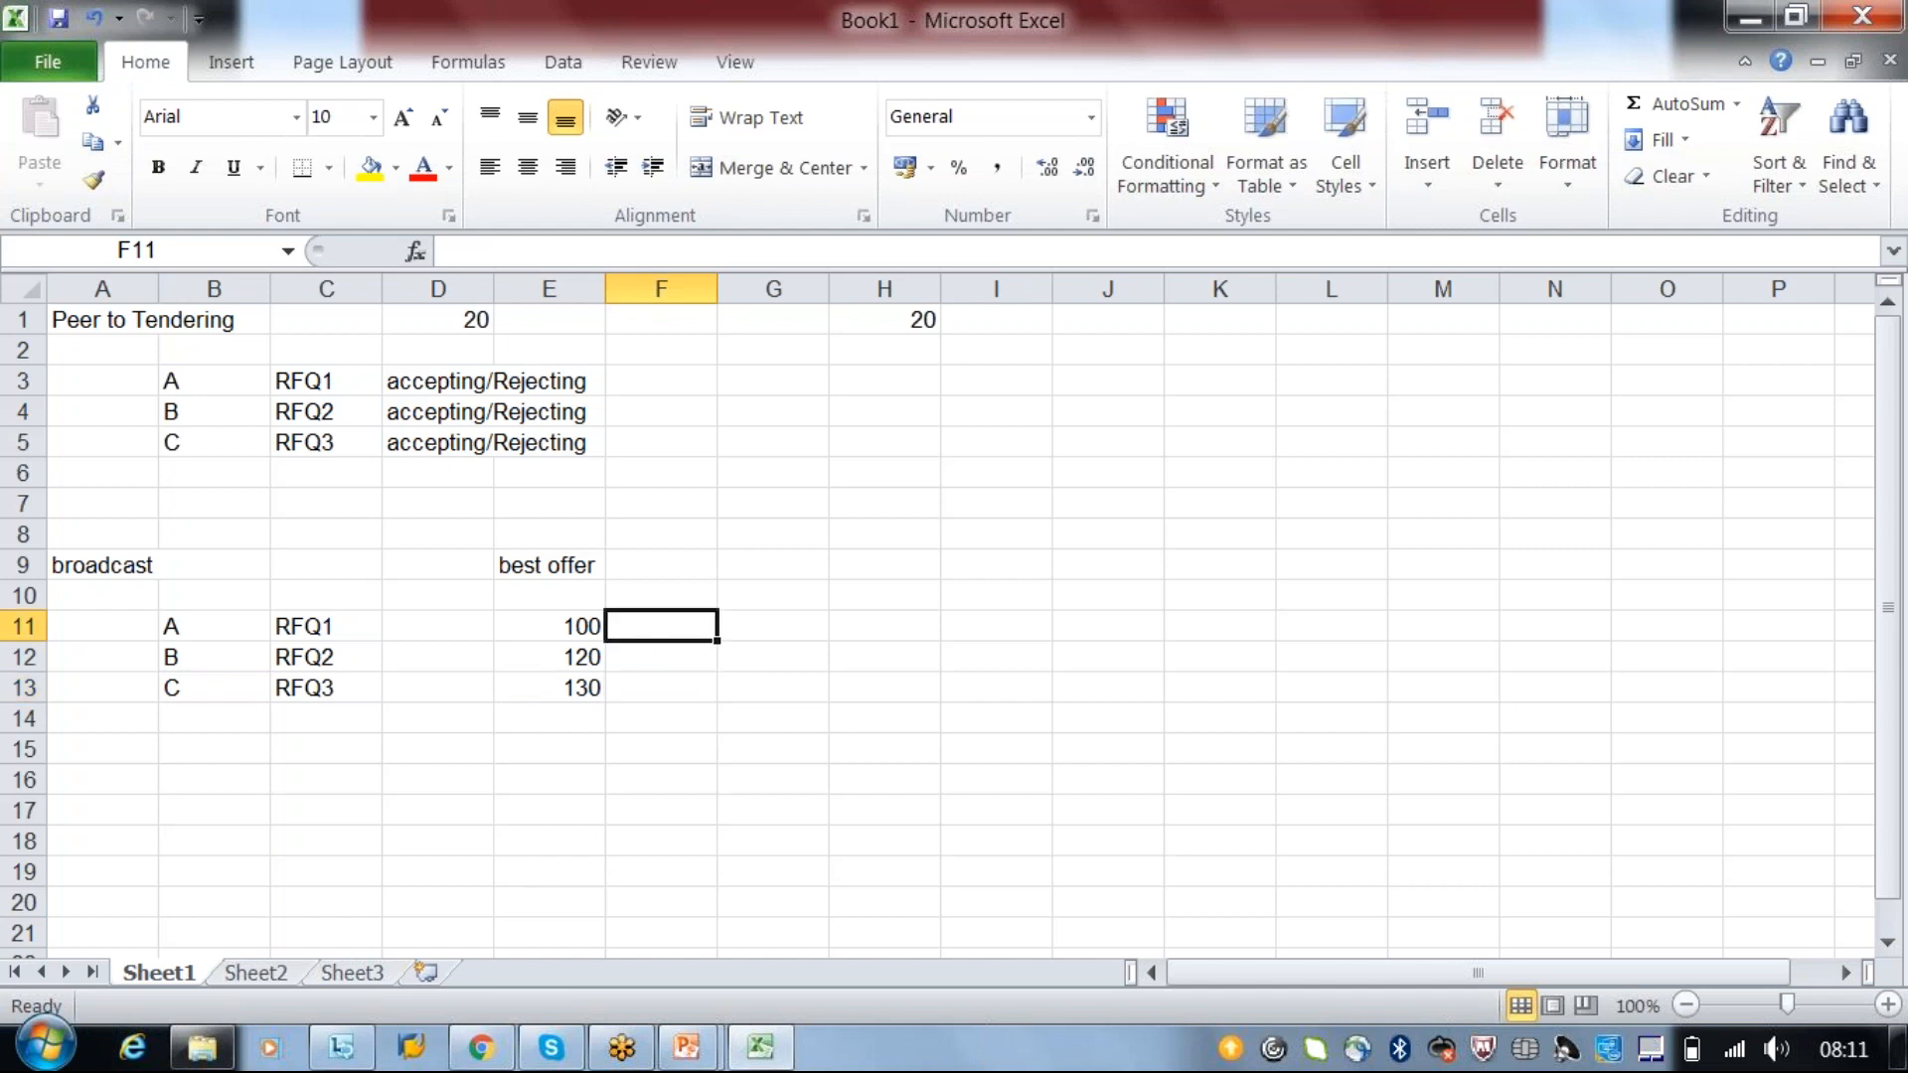
pyautogui.write('90')
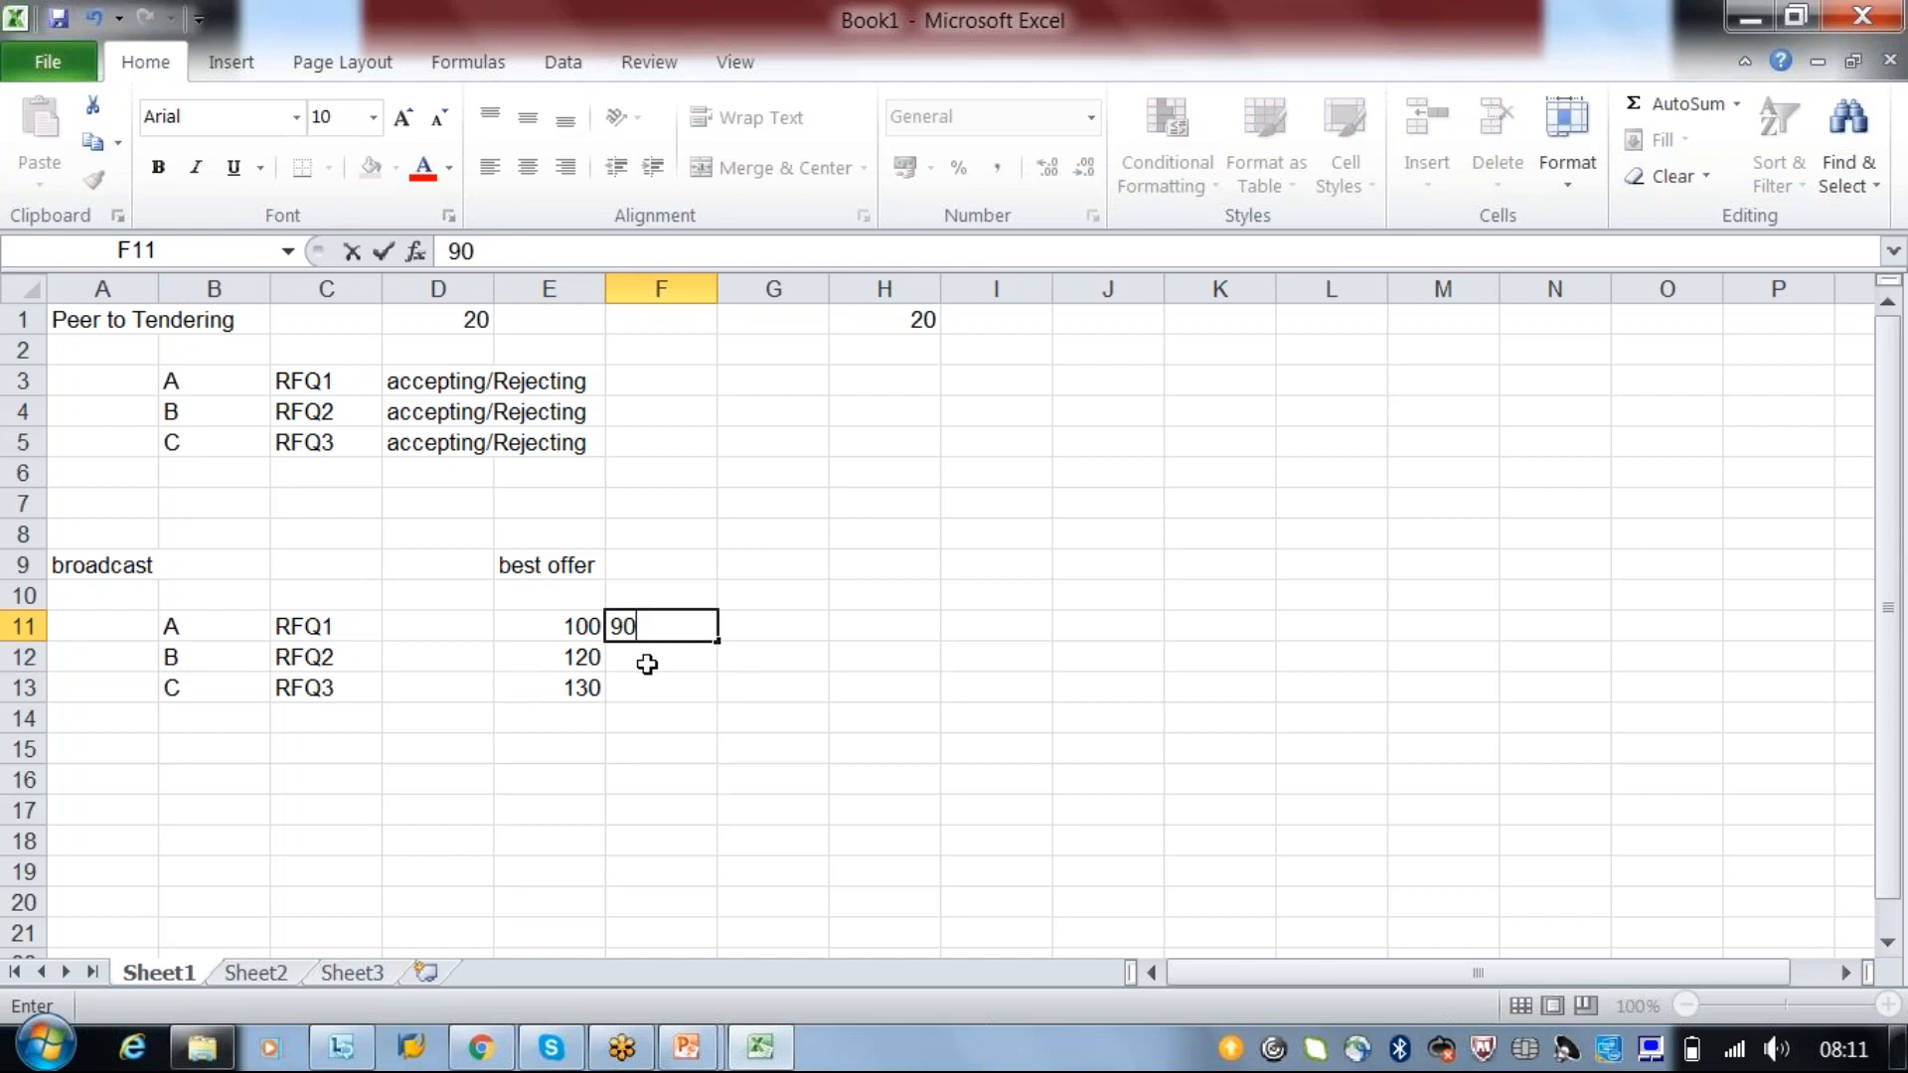
pyautogui.click(647, 661)
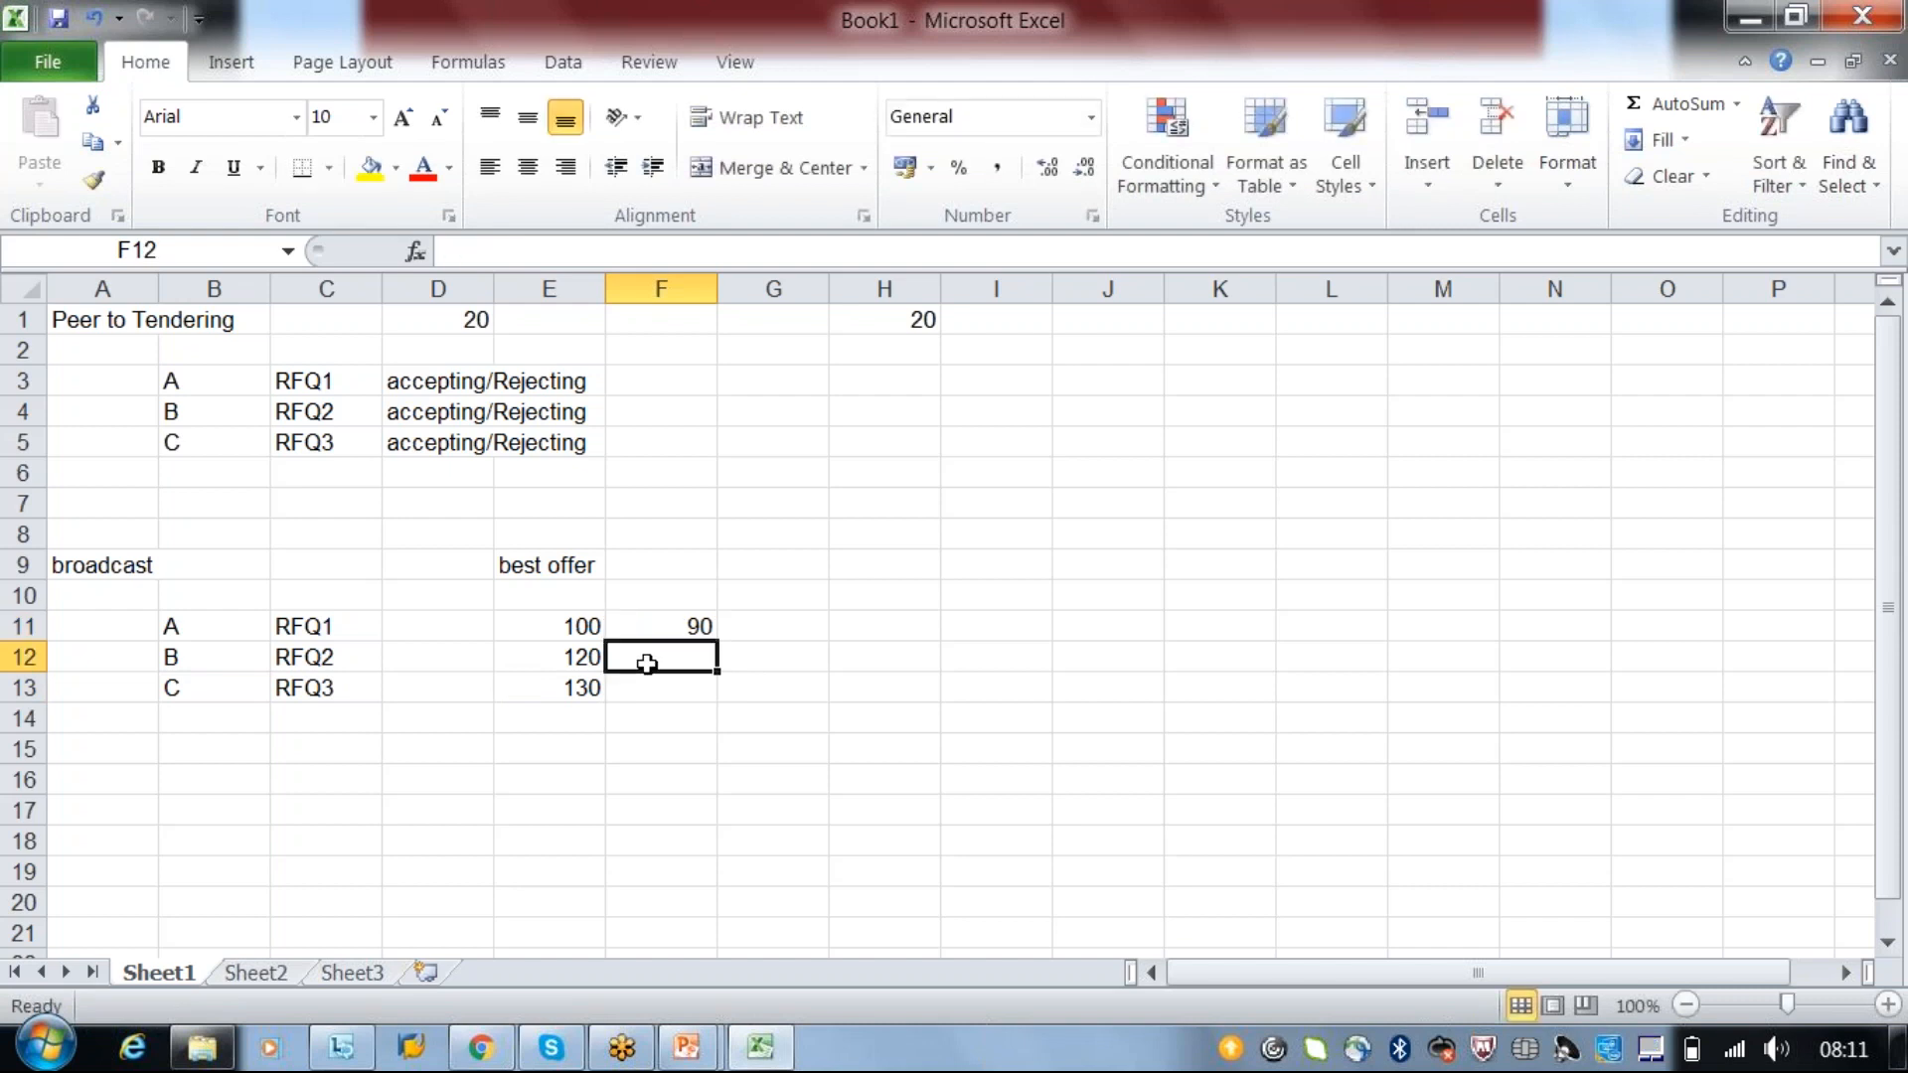
pyautogui.write('75')
pyautogui.click(647, 688)
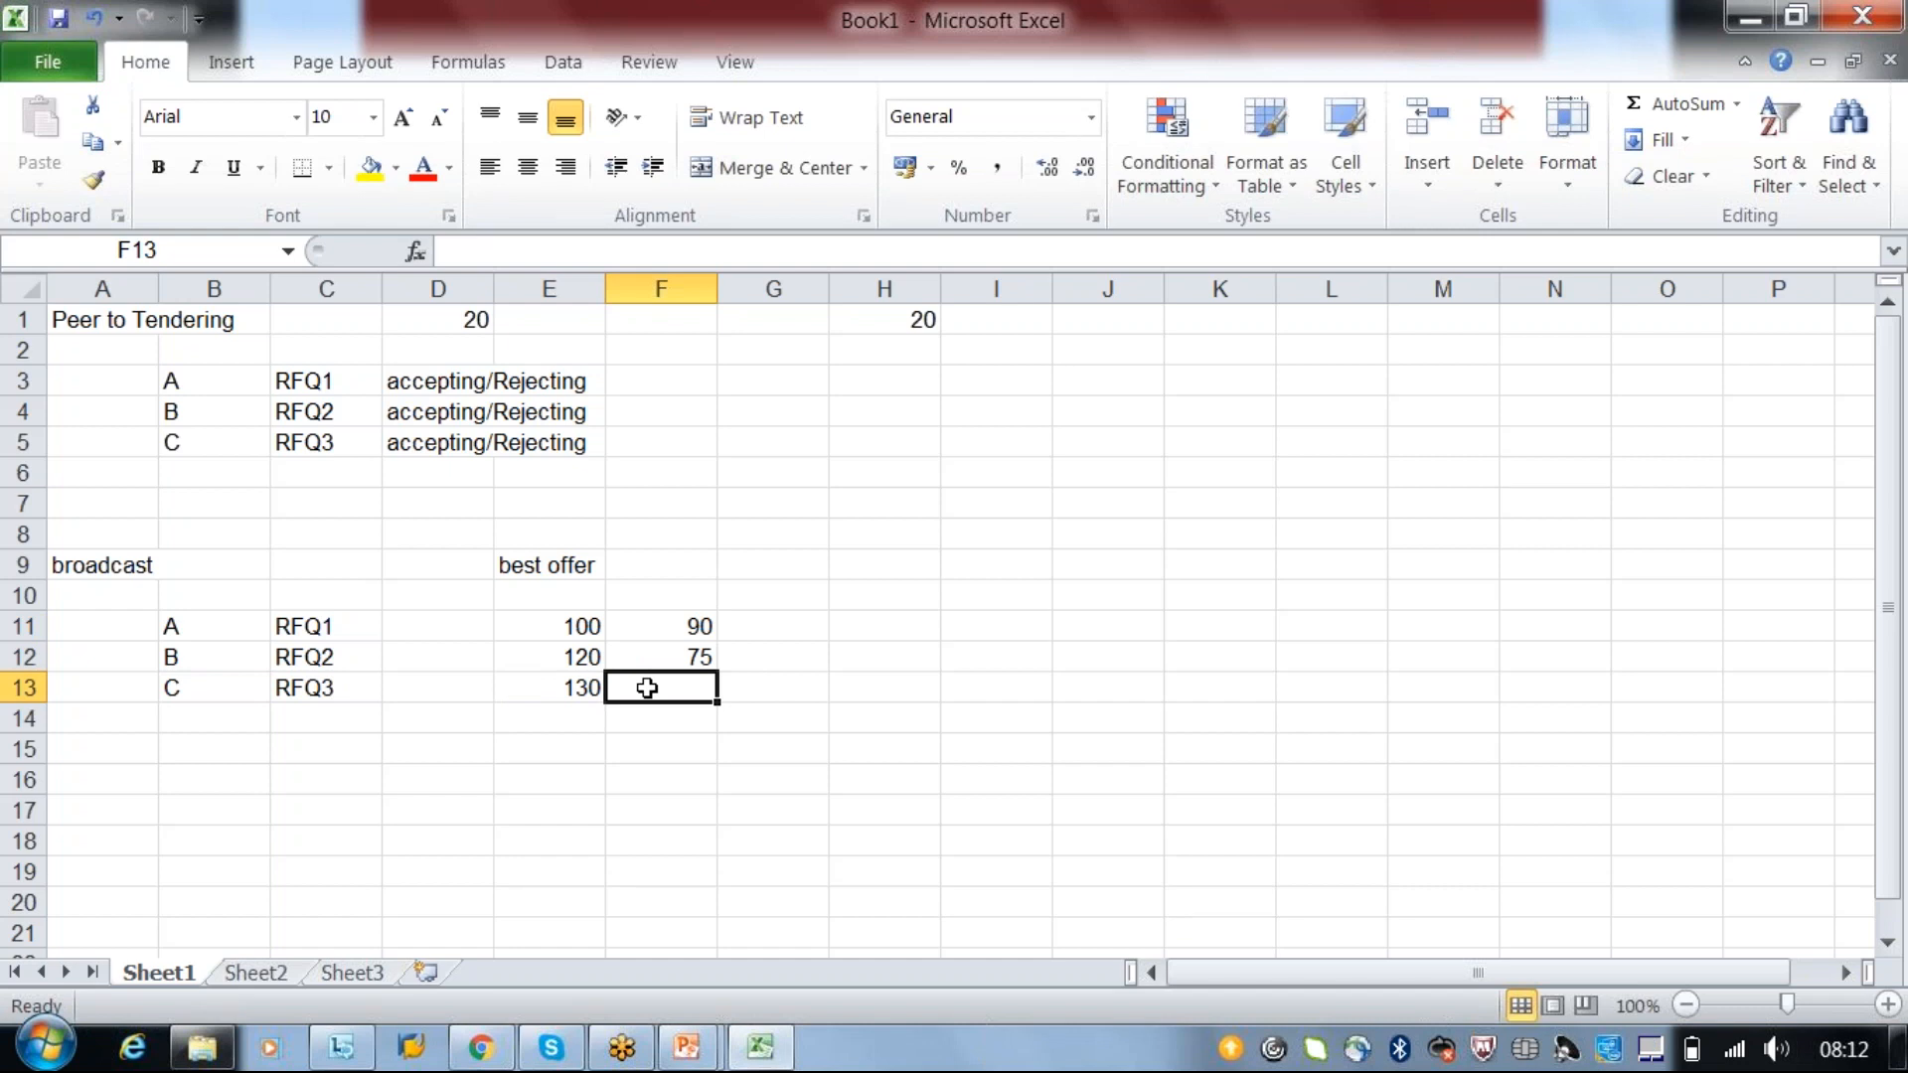
pyautogui.write('110')
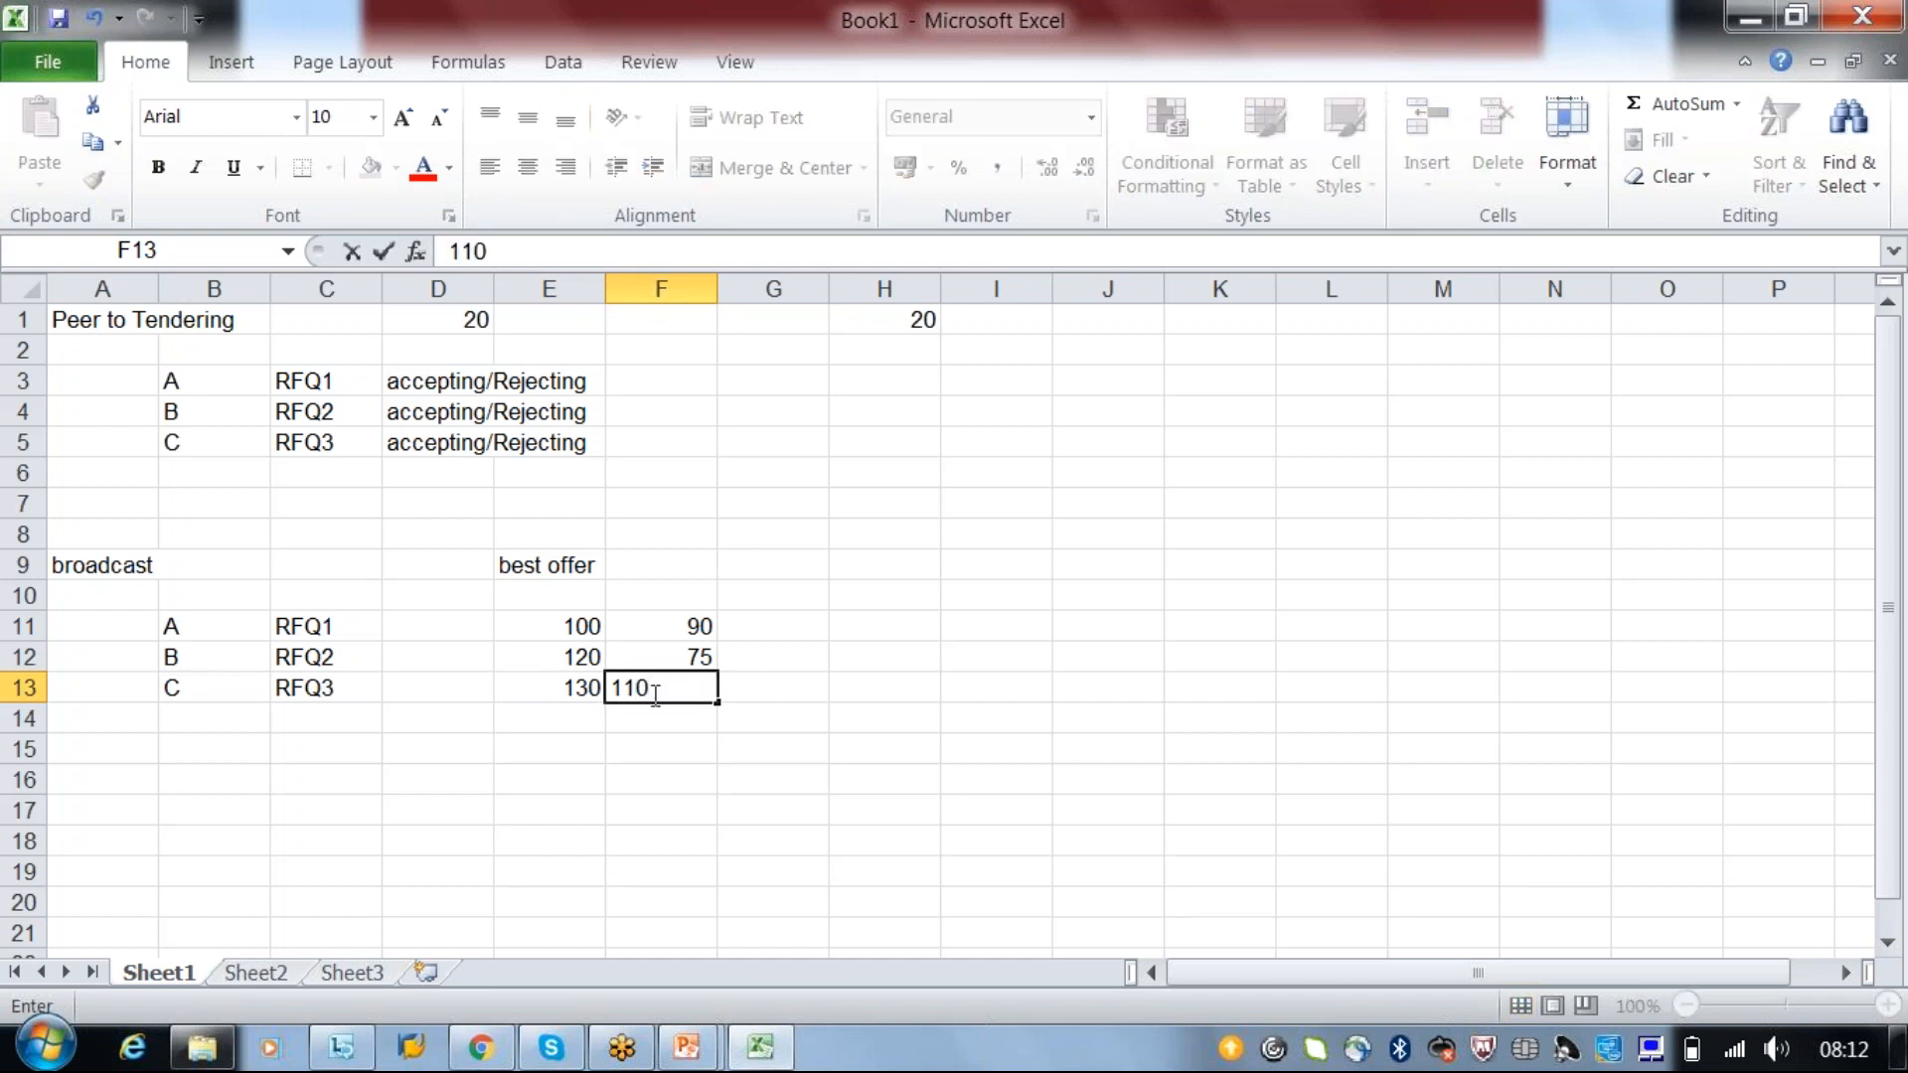
pyautogui.click(661, 741)
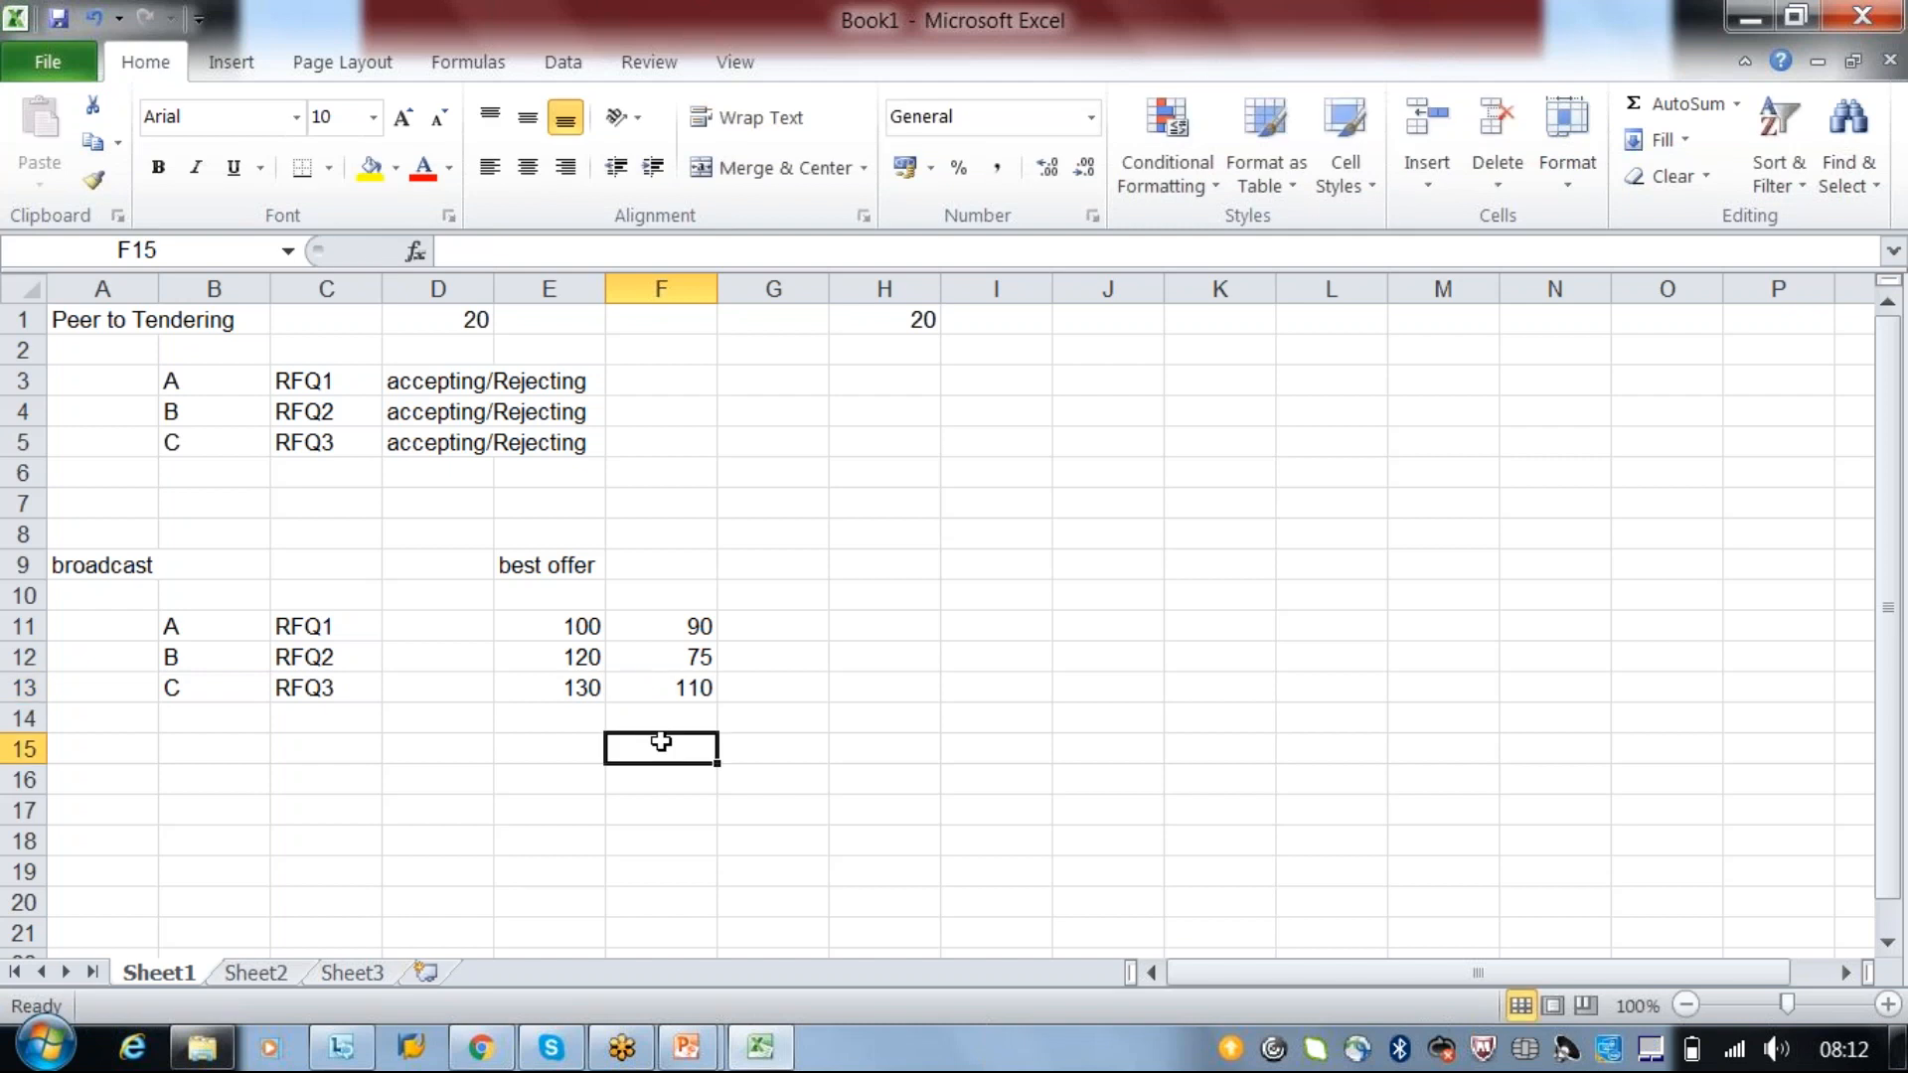
# - Move the values 90, 75 and 110 from F11:F13 to D11:D13, between the RFQs and the best offer figures
pyautogui.click(559, 636)
pyautogui.moveTo(559, 641); pyautogui.dragTo(553, 689)
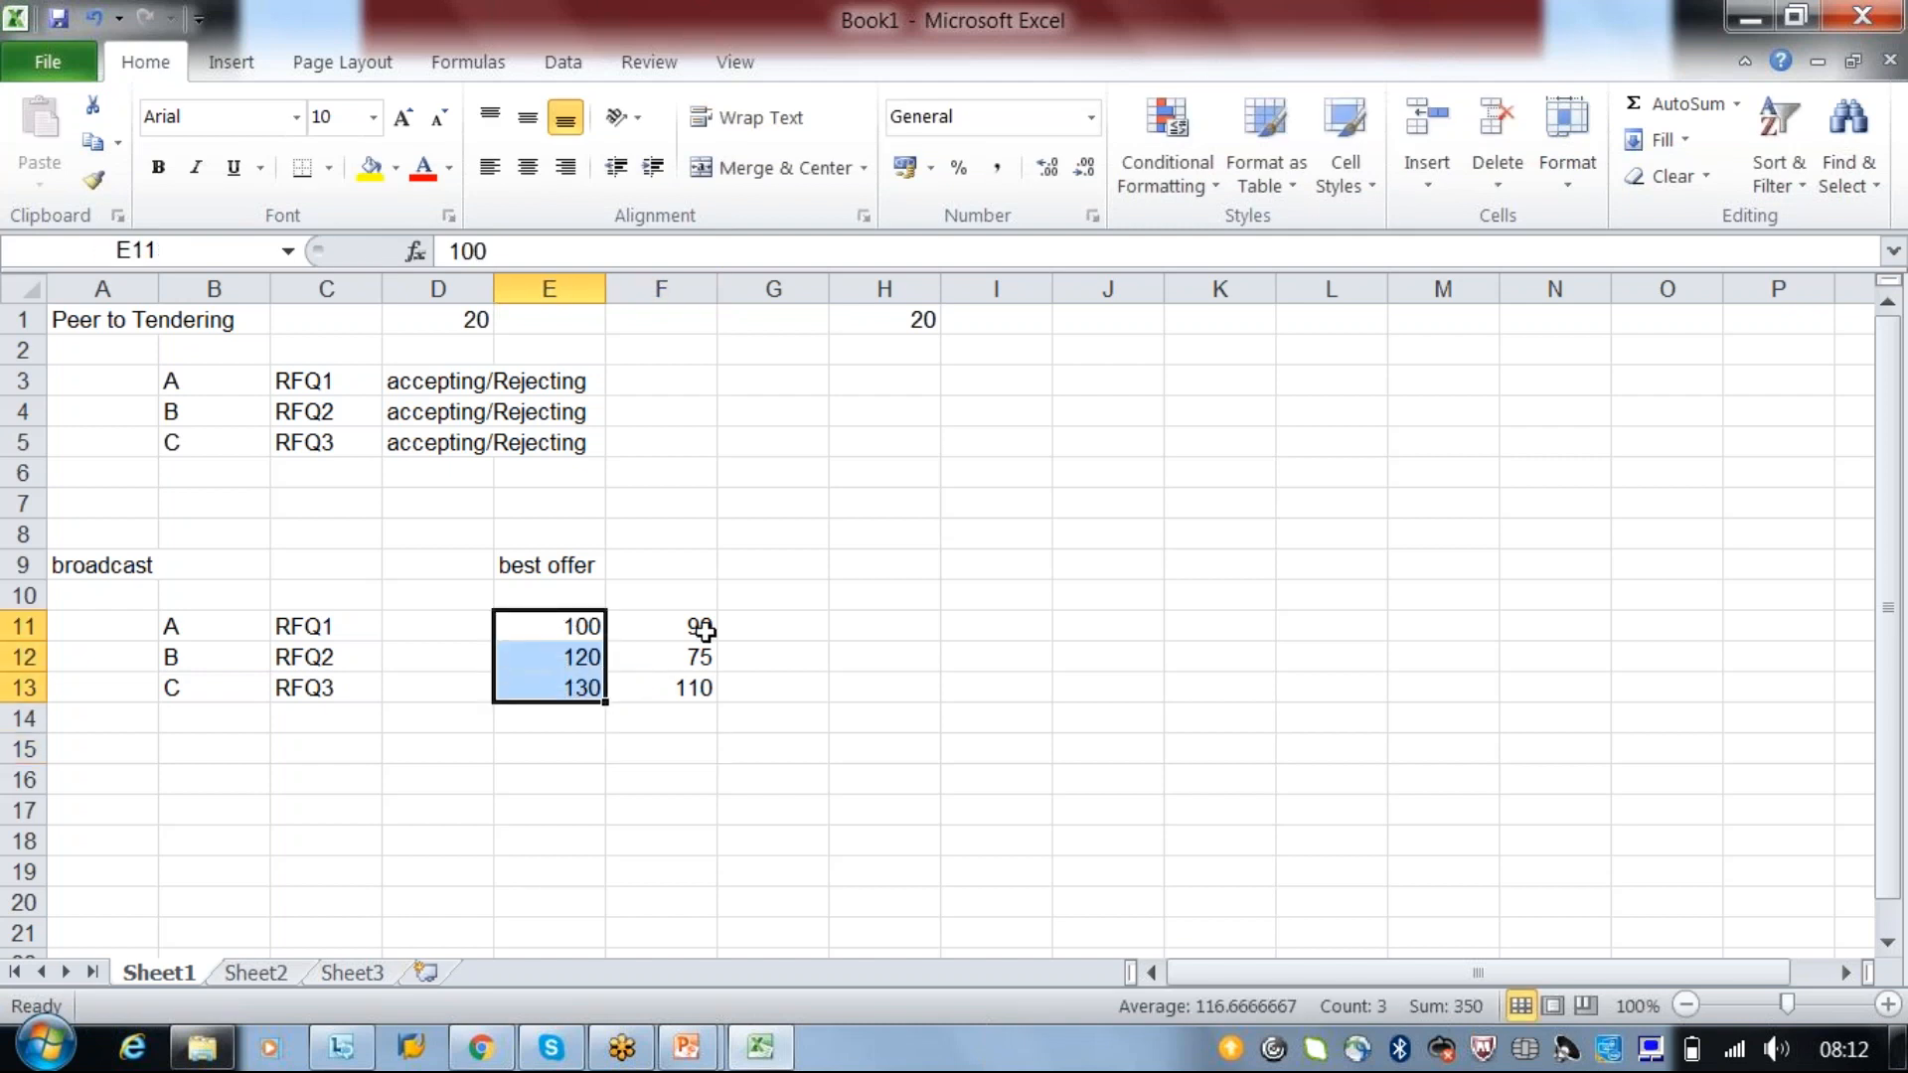
pyautogui.moveTo(698, 627); pyautogui.dragTo(698, 688)
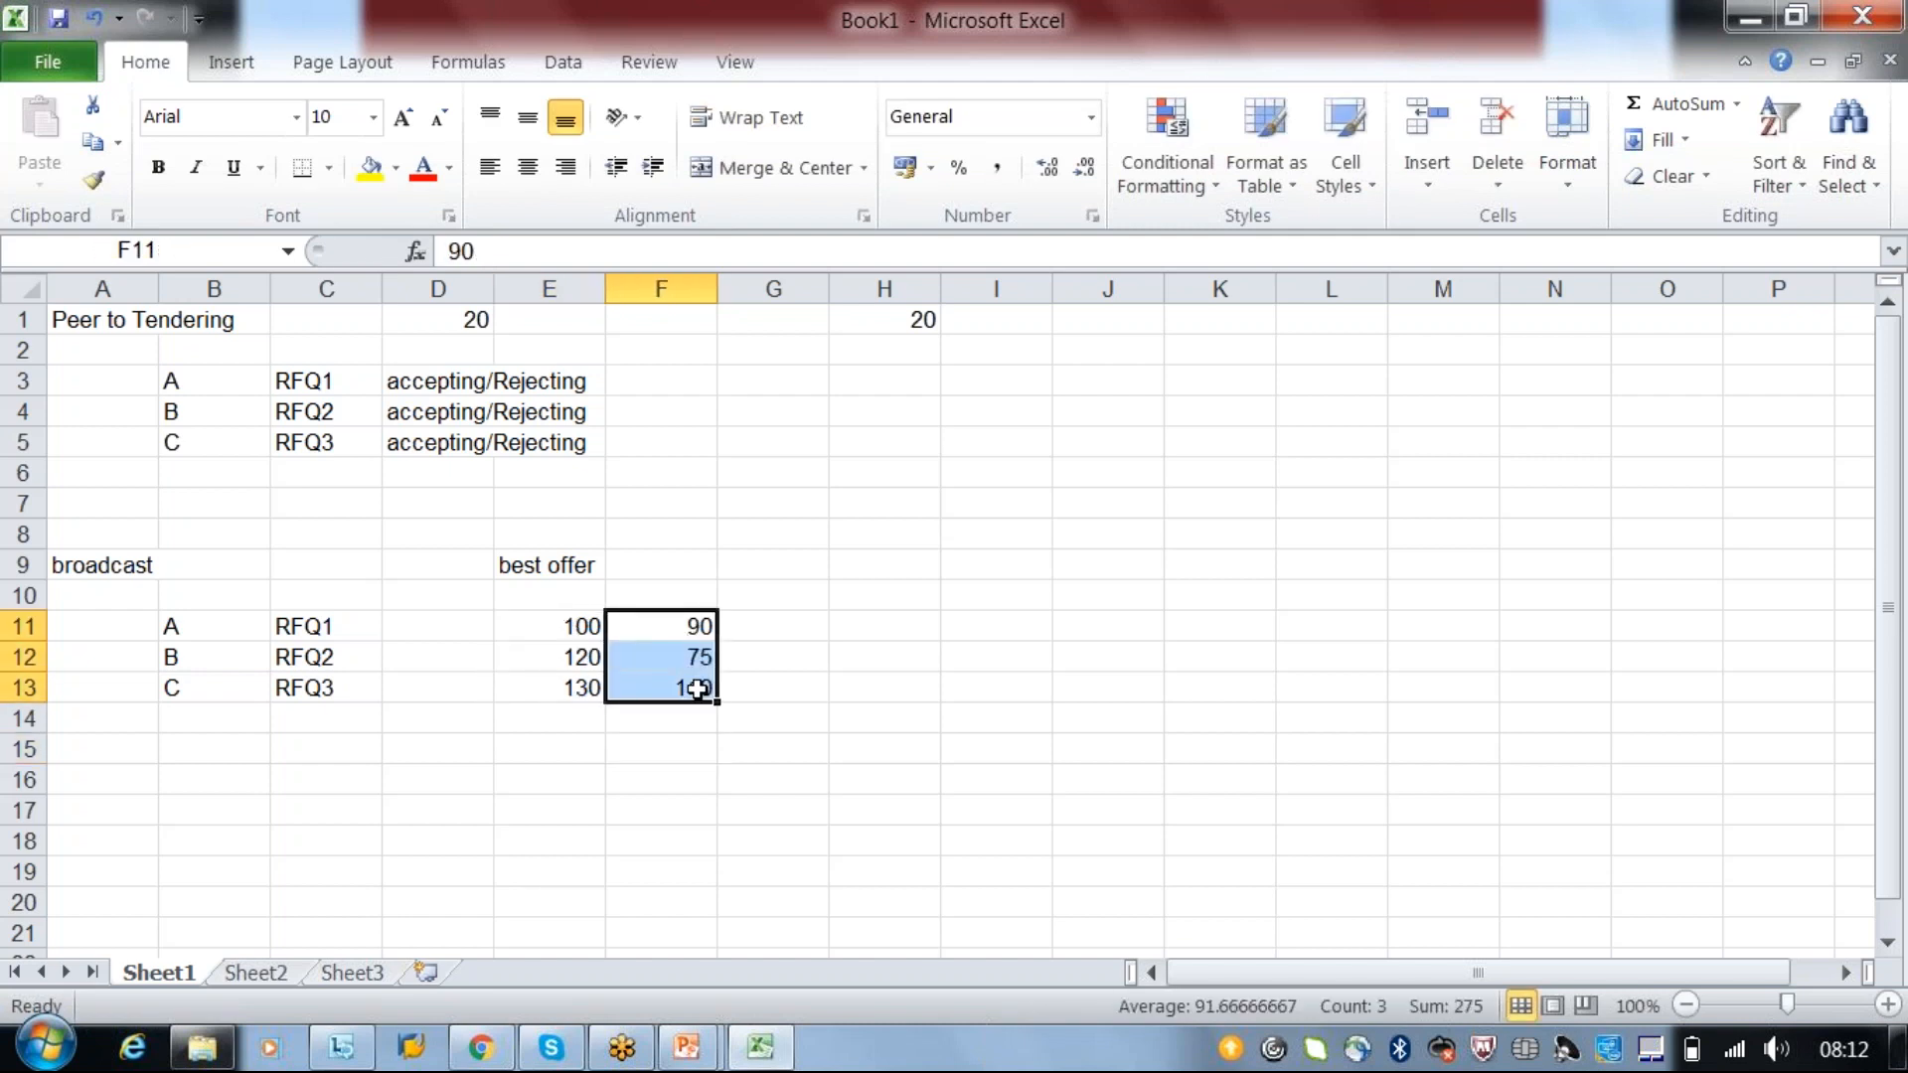
pyautogui.click(633, 749)
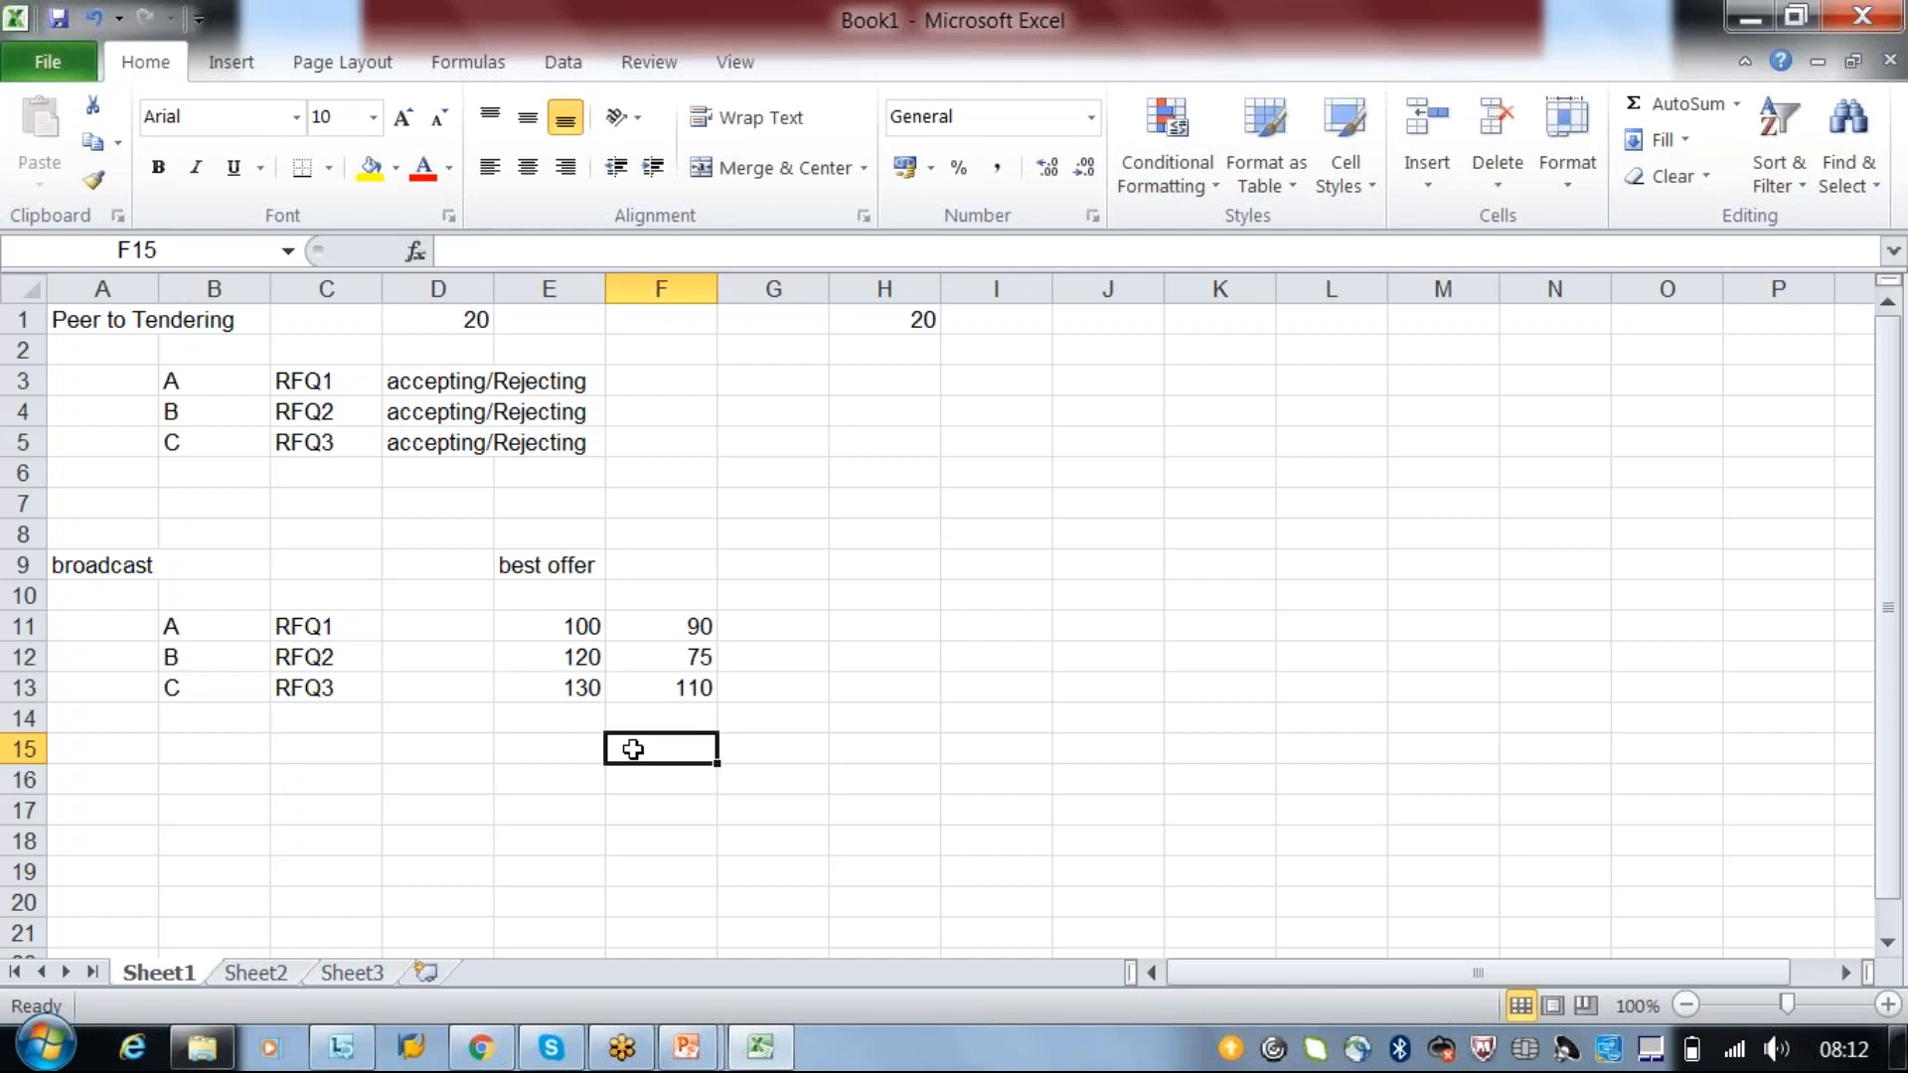
pyautogui.moveTo(661, 627); pyautogui.dragTo(677, 672)
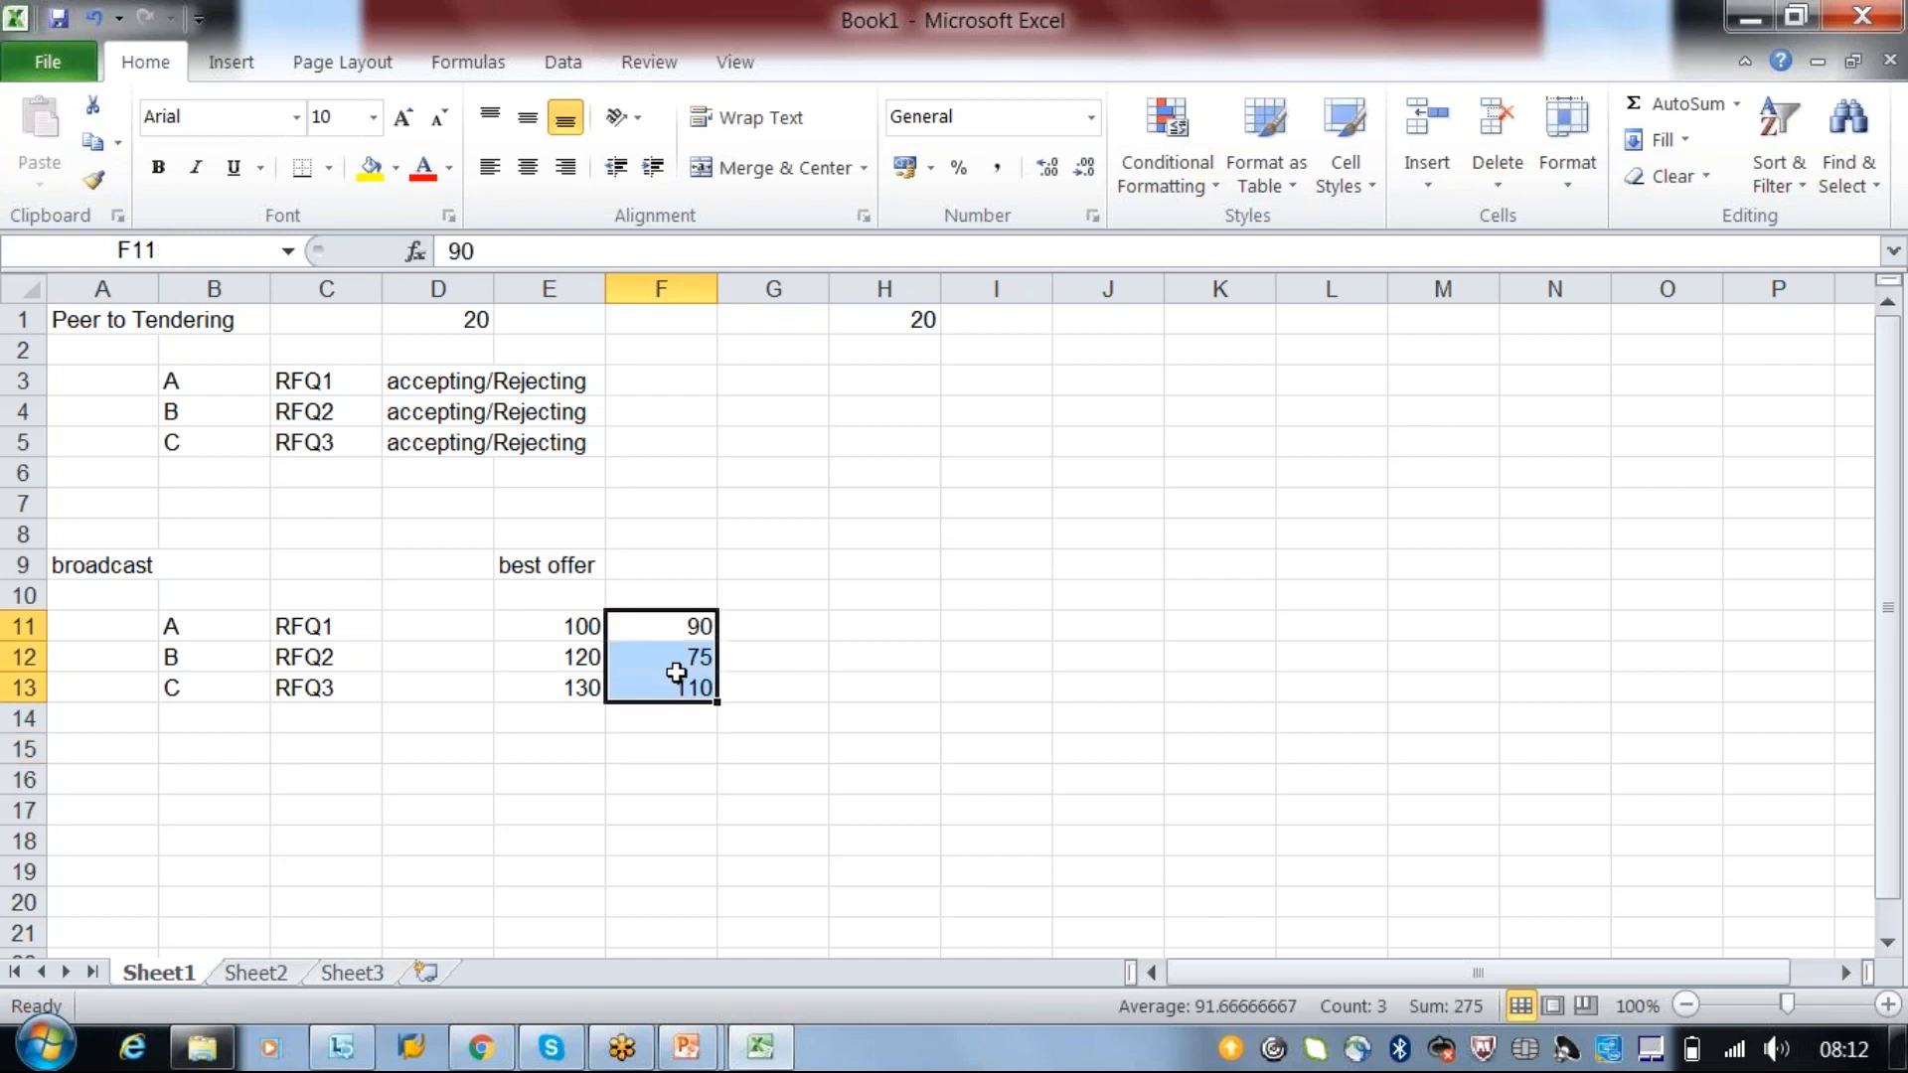
pyautogui.hotkey('ctrl', 'c')
pyautogui.click(461, 628)
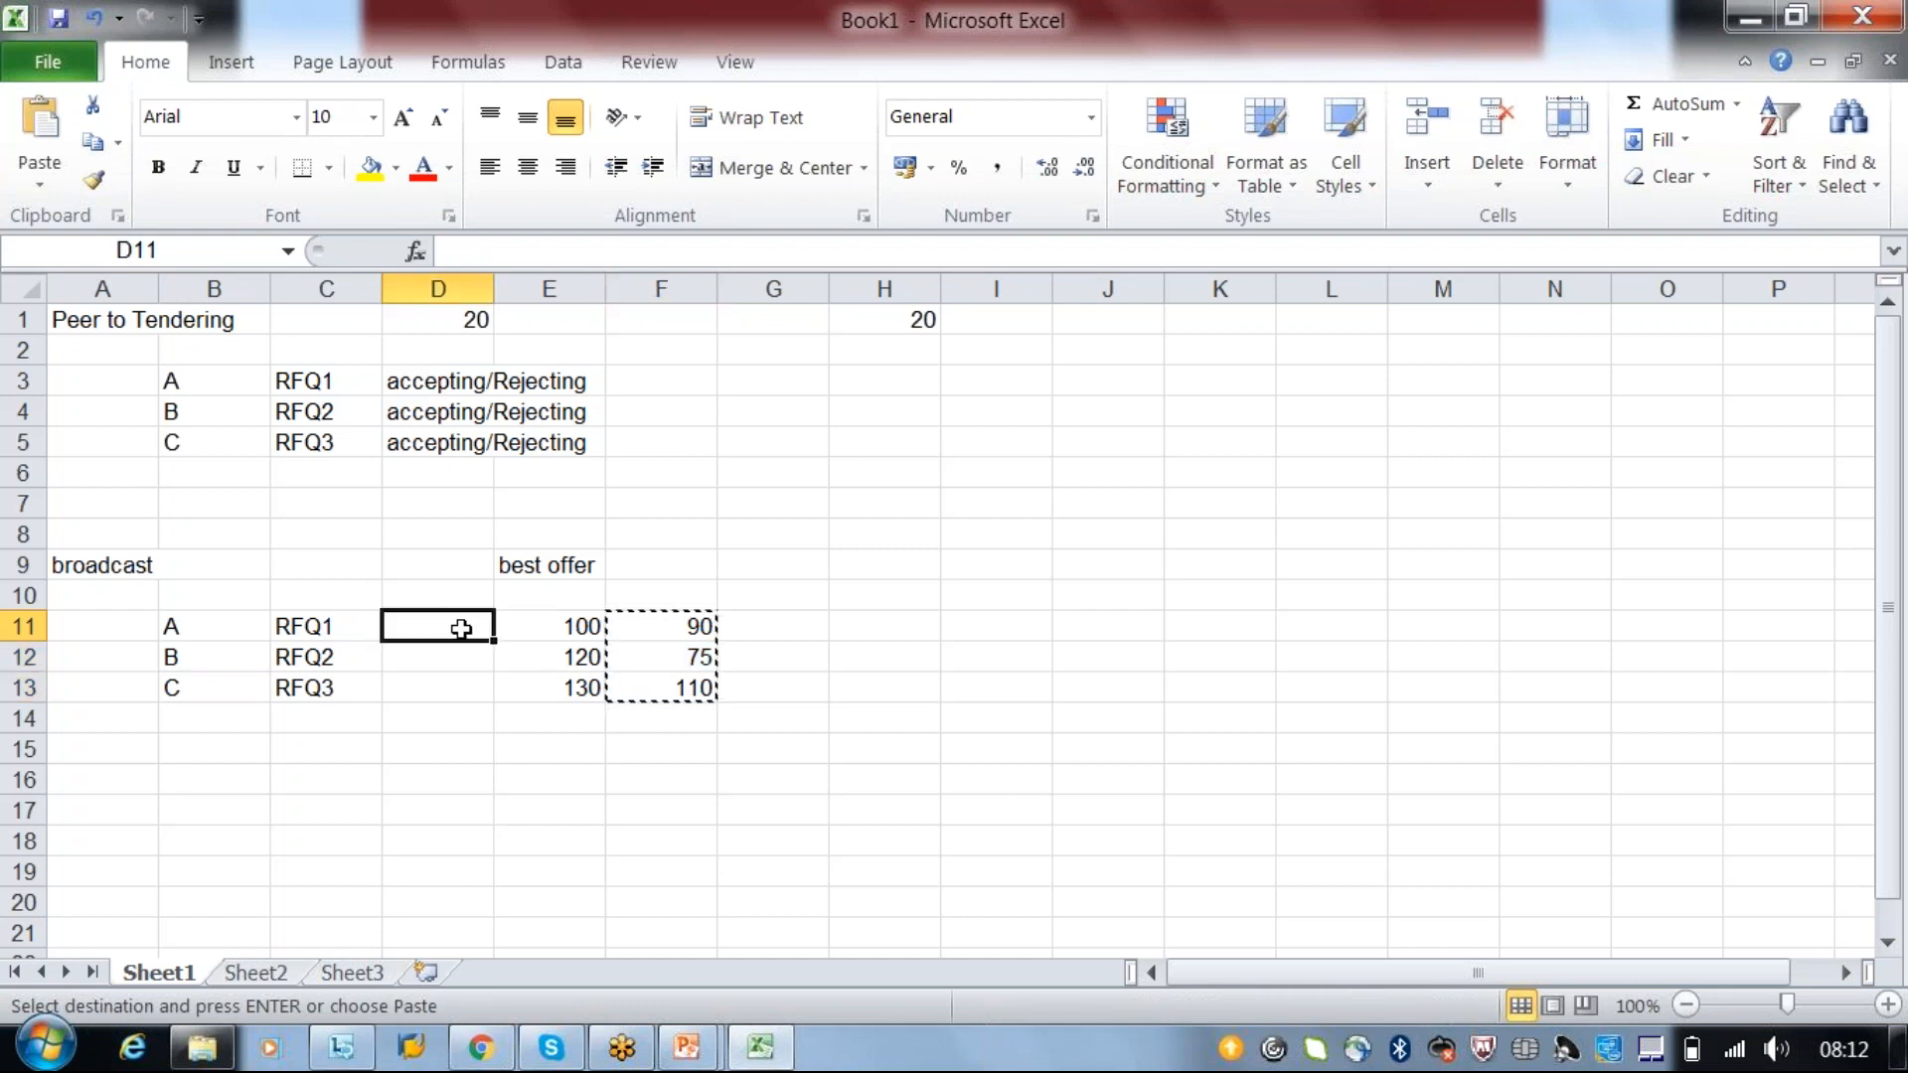
pyautogui.hotkey('ctrl', 'v')
# - Compare D11:D13 with the best offer figures in E11:E13 and highlight carrier A in B11 with yellow fill
pyautogui.moveTo(458, 629); pyautogui.dragTo(456, 683)
pyautogui.moveTo(579, 626); pyautogui.dragTo(578, 689)
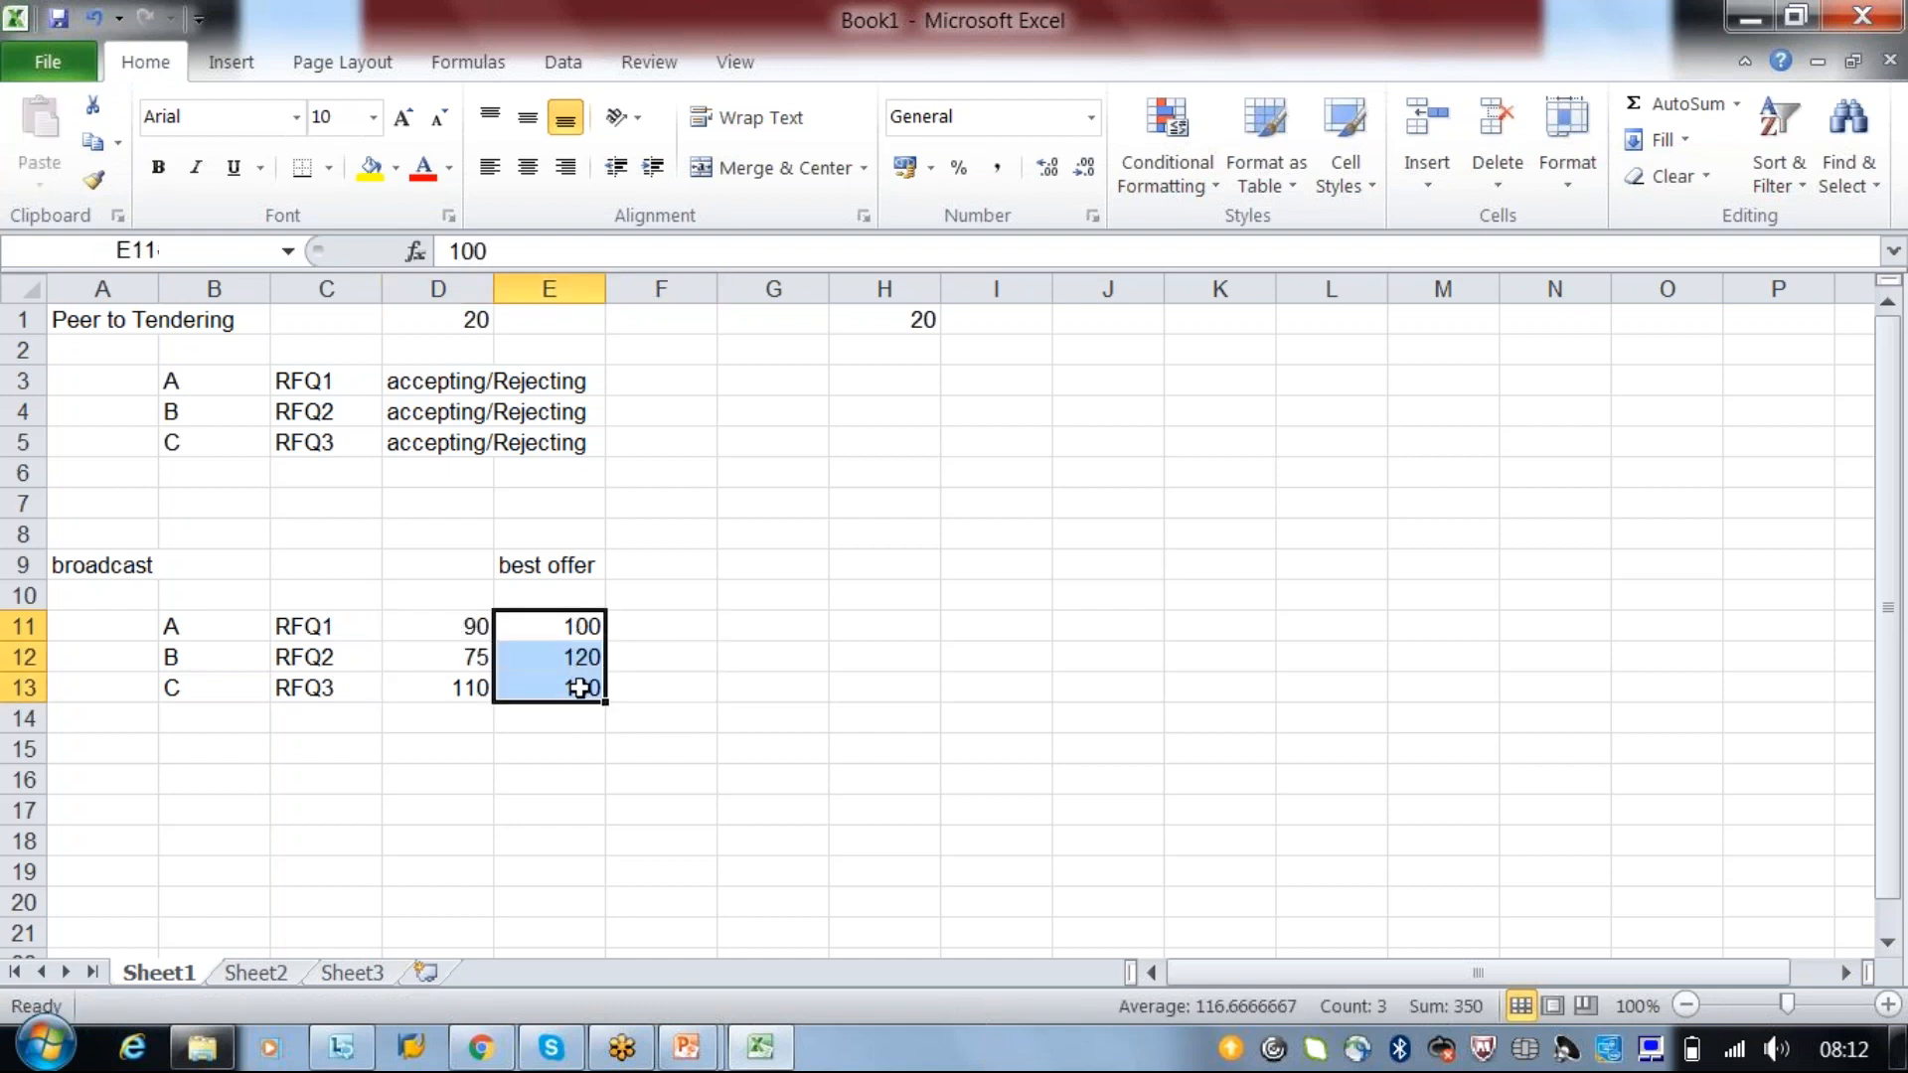
pyautogui.click(580, 687)
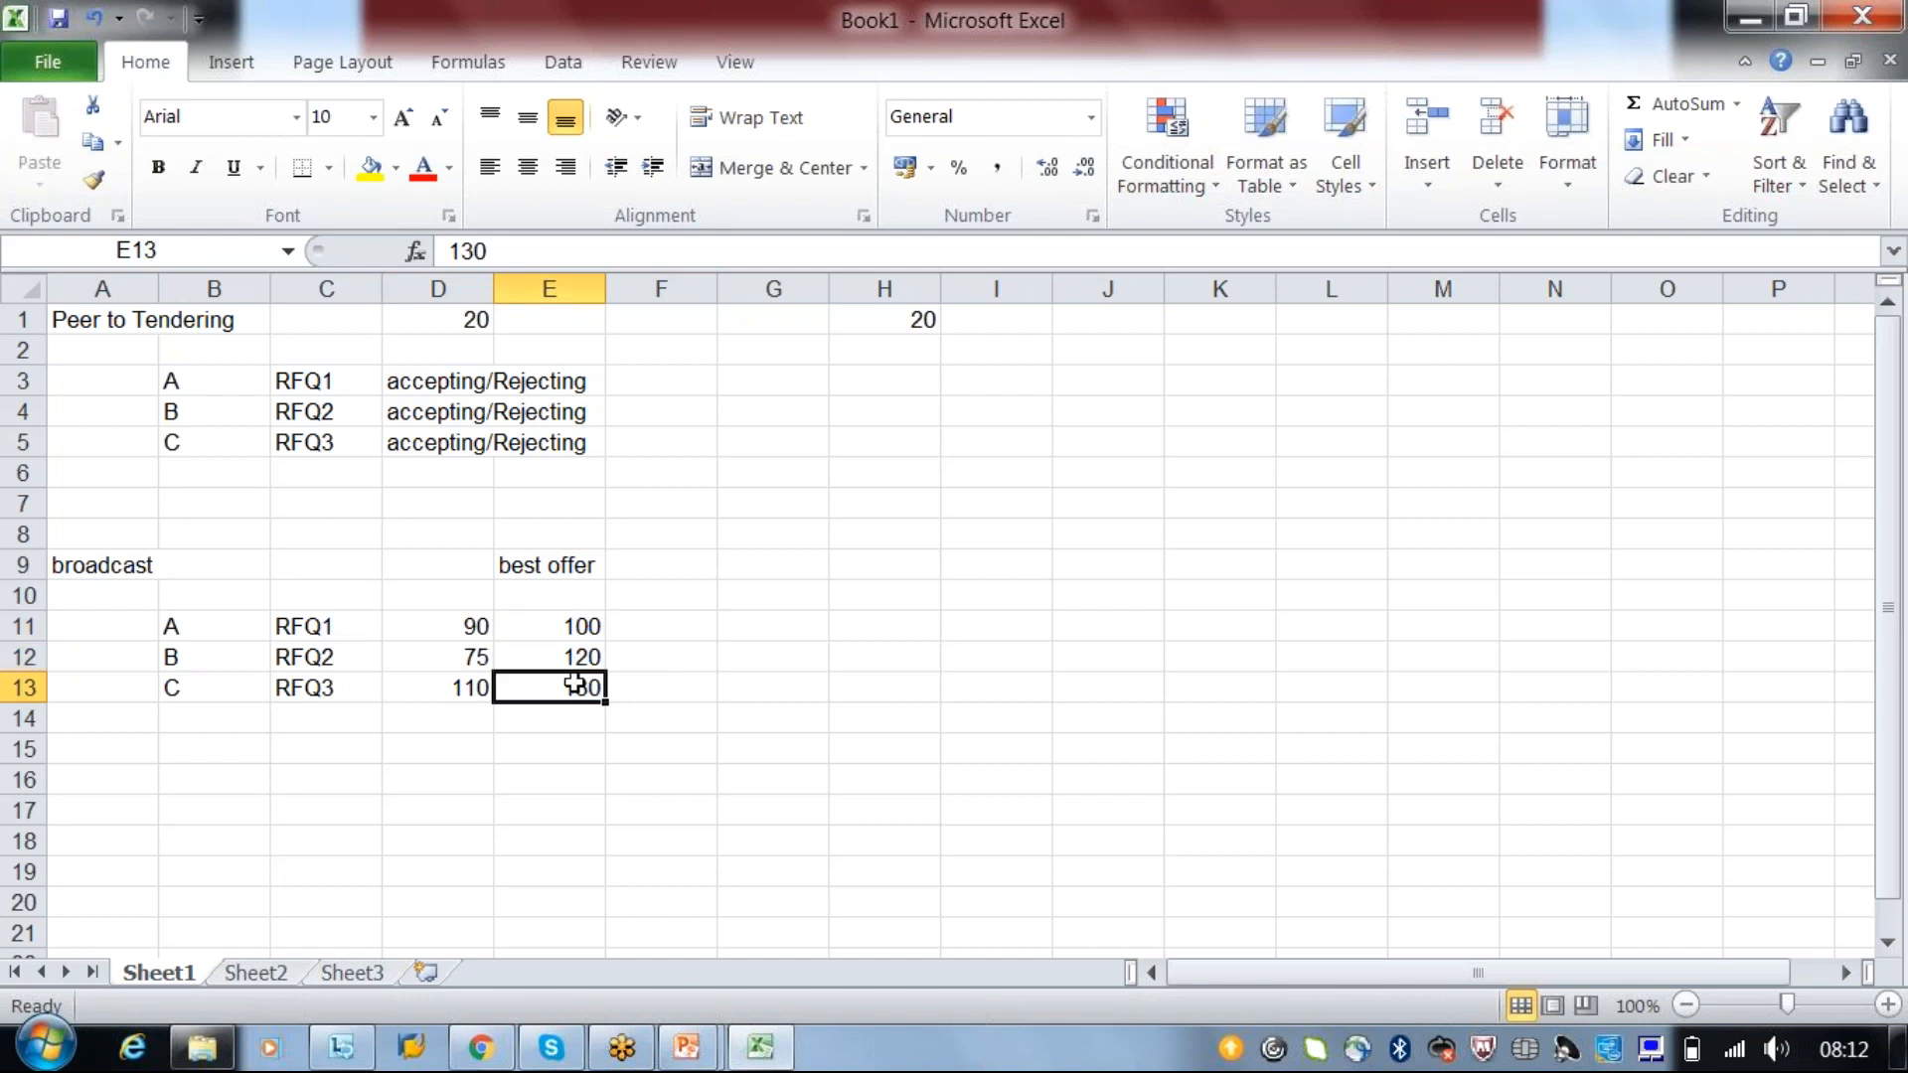
pyautogui.click(525, 624)
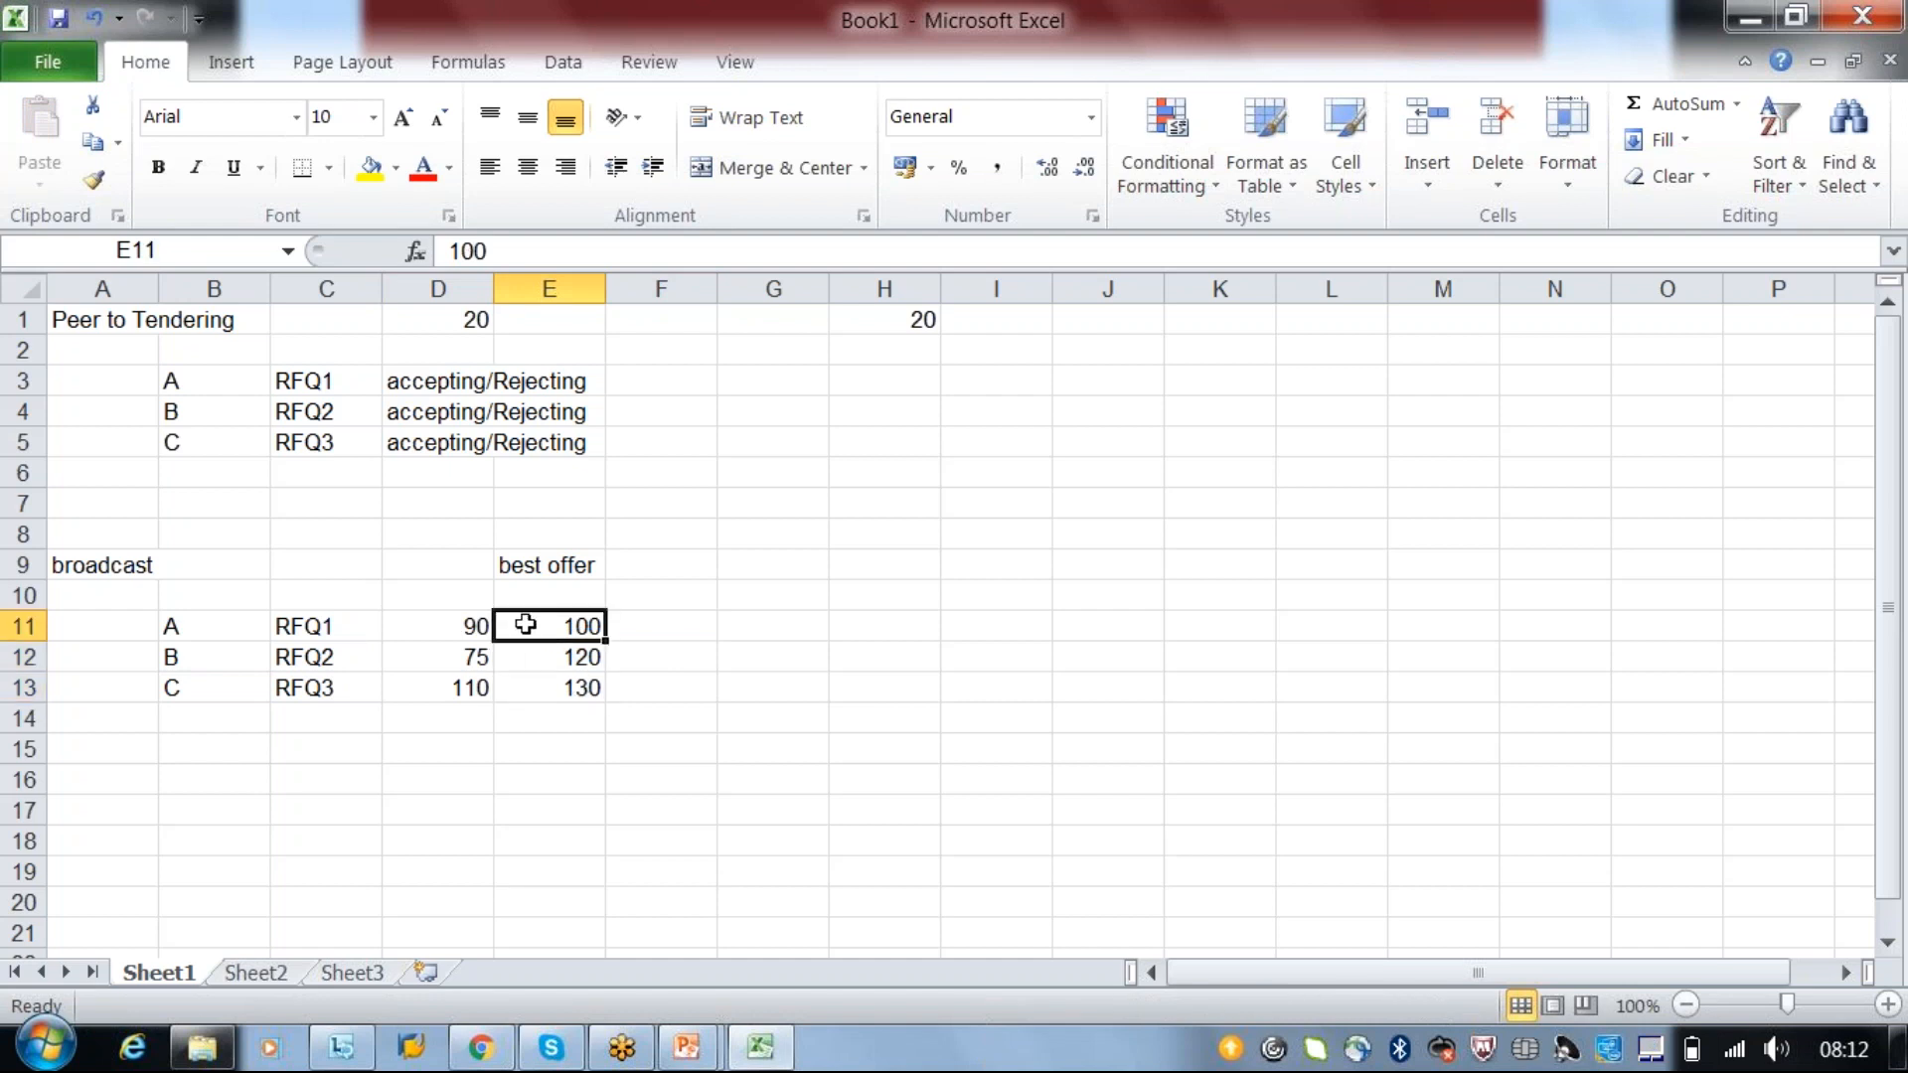
pyautogui.click(185, 626)
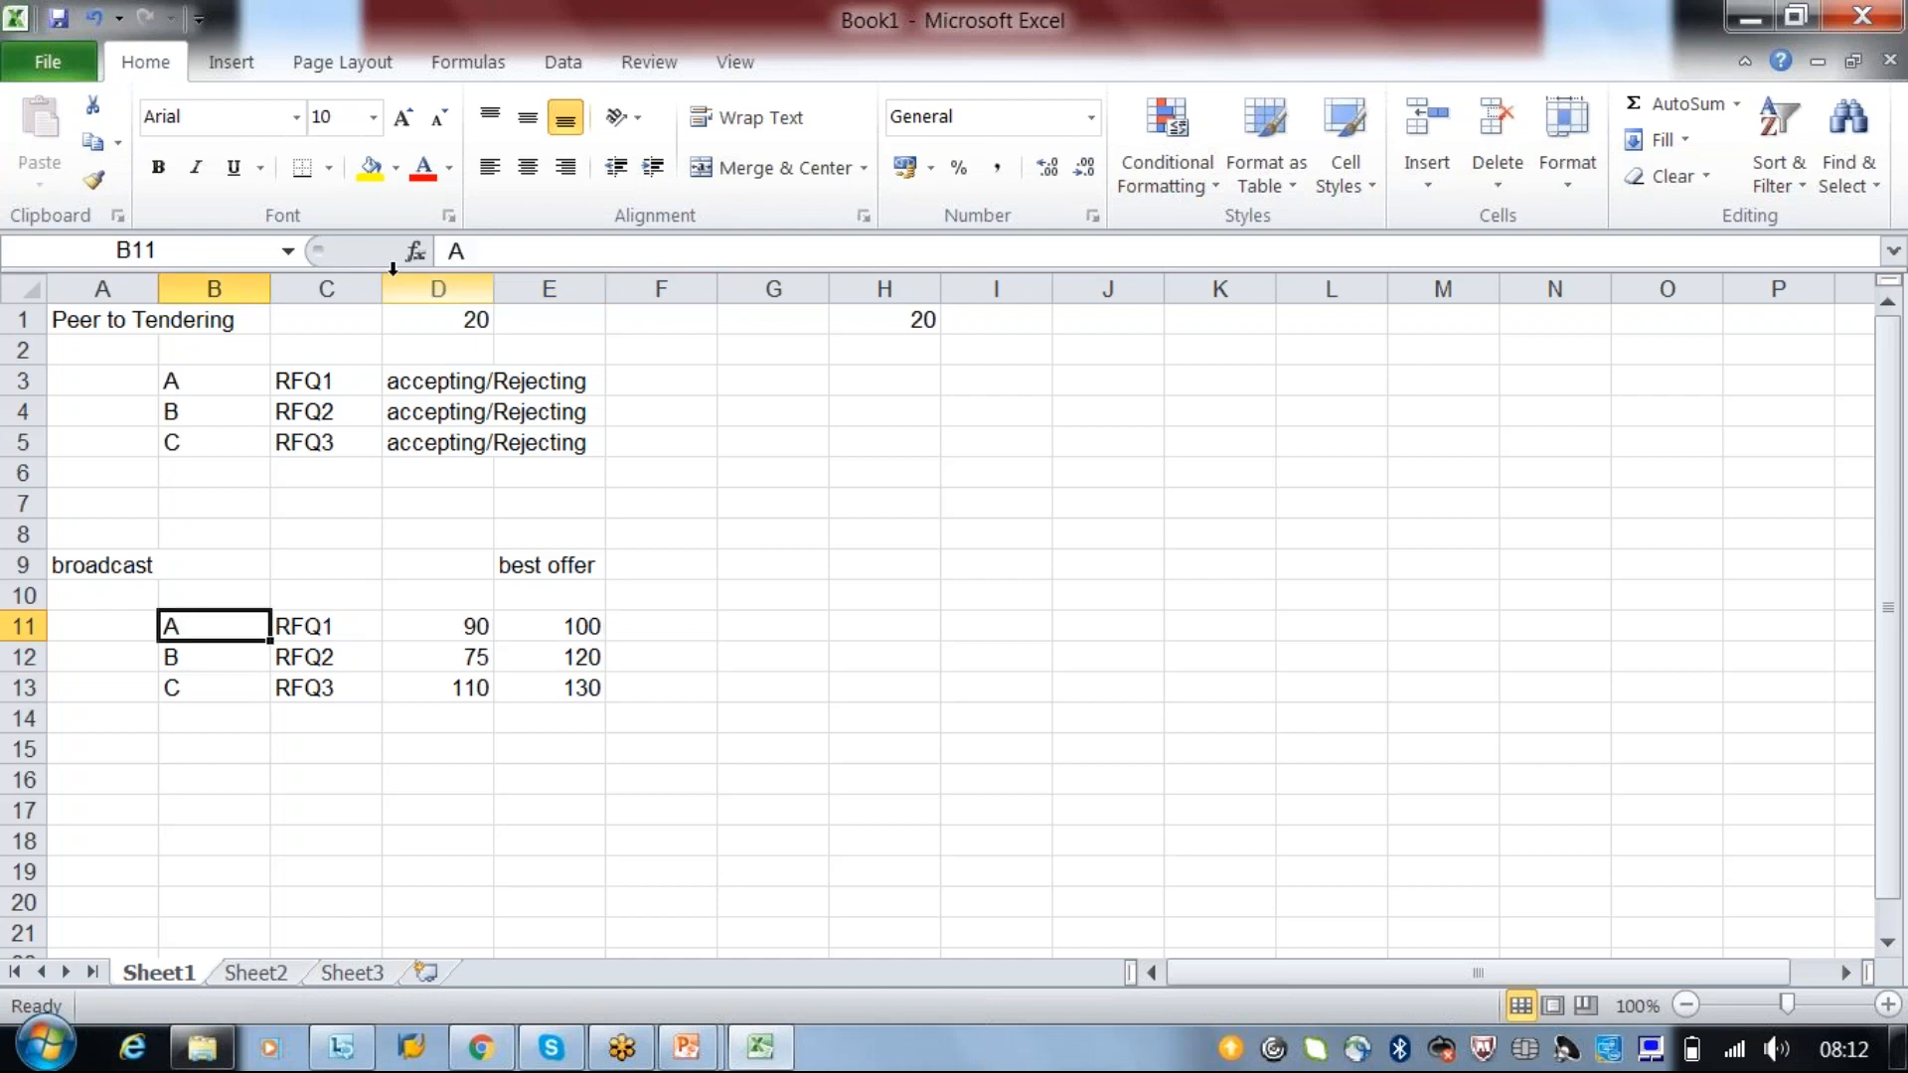
pyautogui.click(374, 169)
# - Enter the heading "first acceptable offer" in cell I9
pyautogui.click(1012, 564)
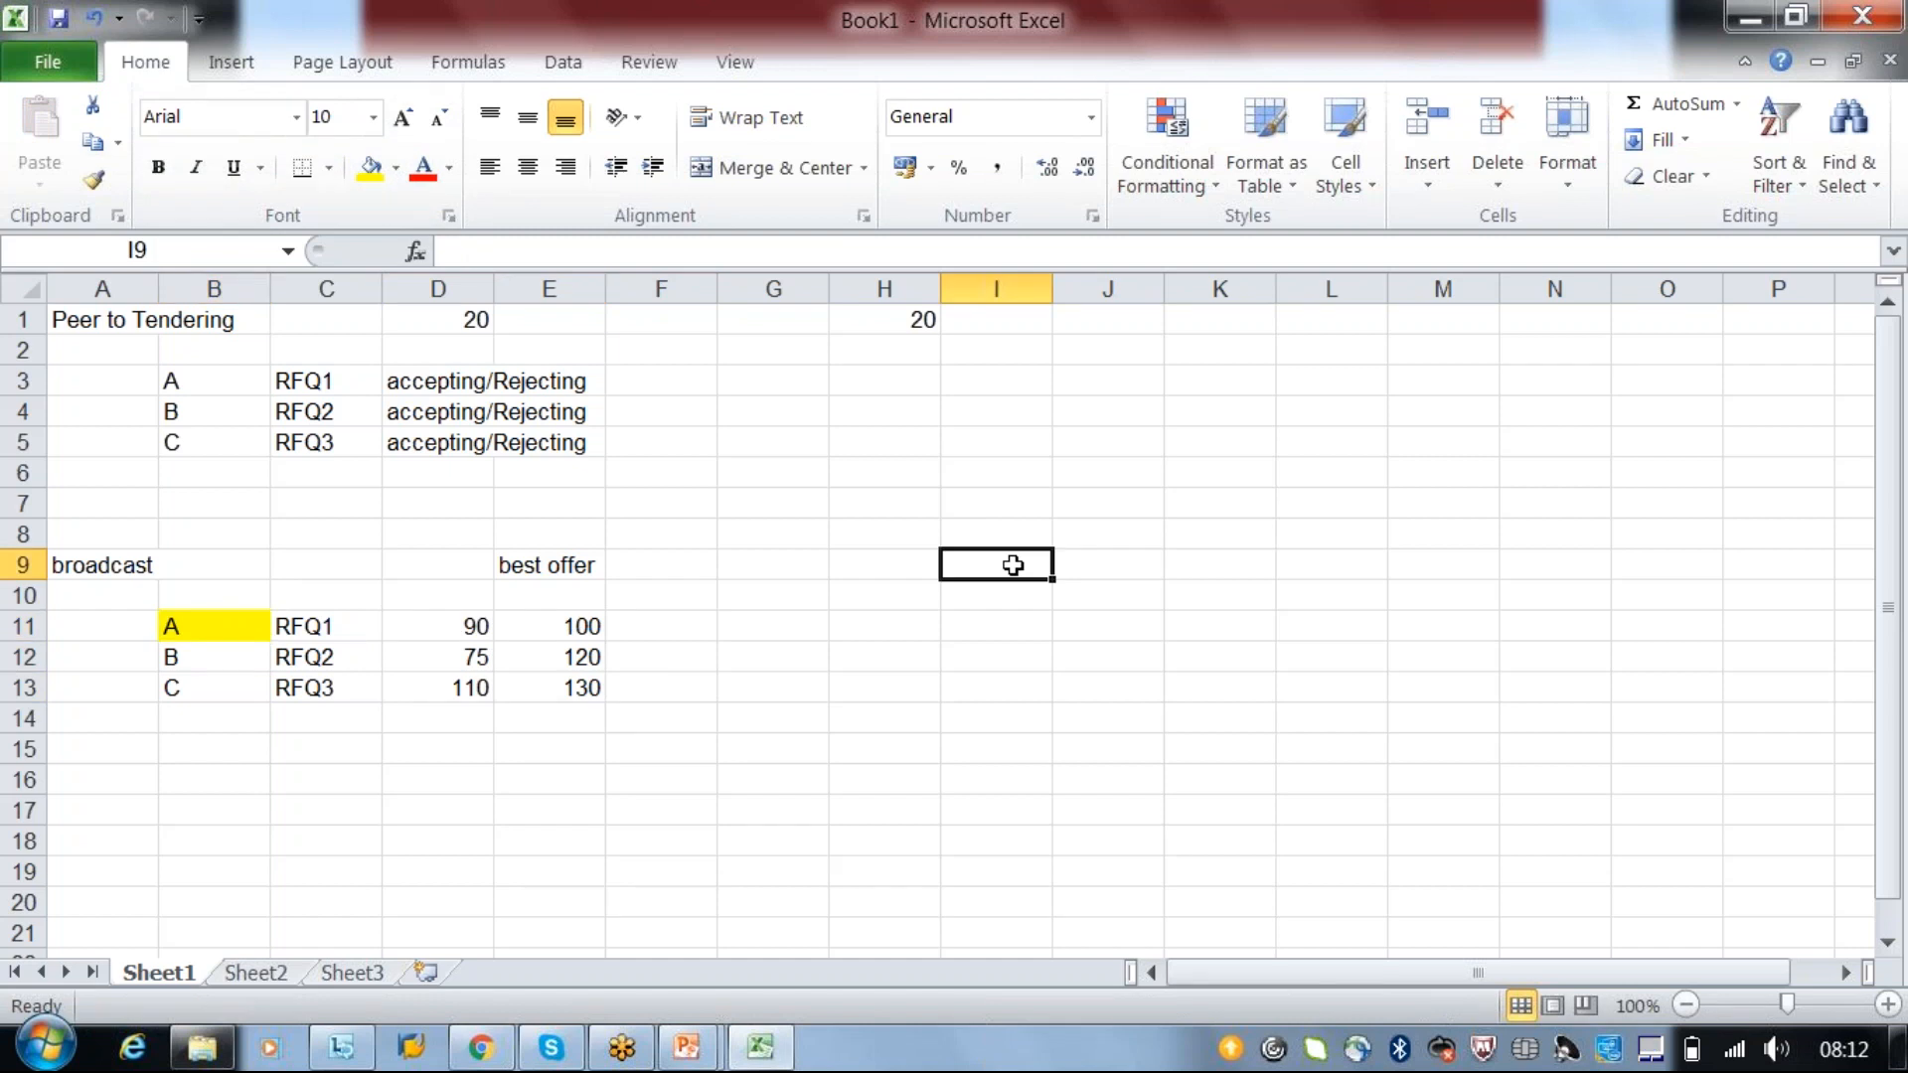
pyautogui.write('first acceptable offer')
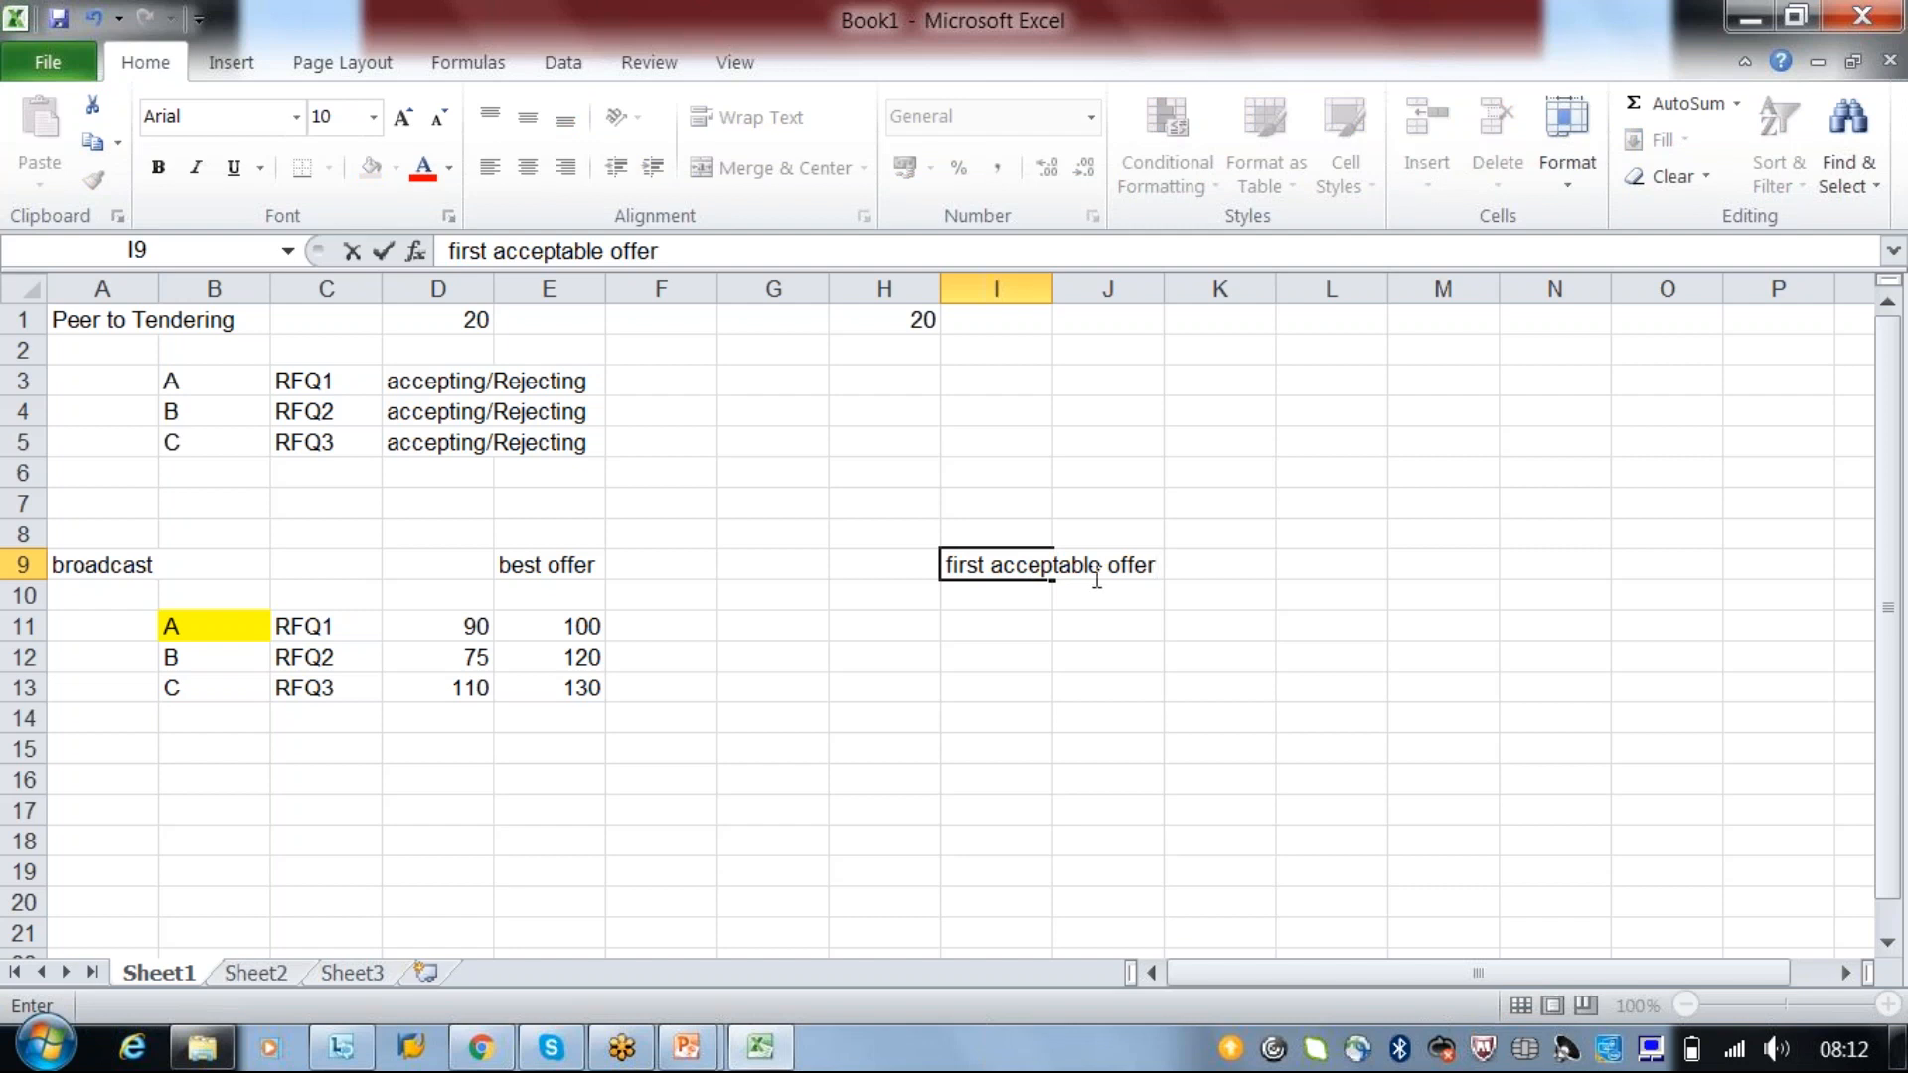
pyautogui.click(1008, 628)
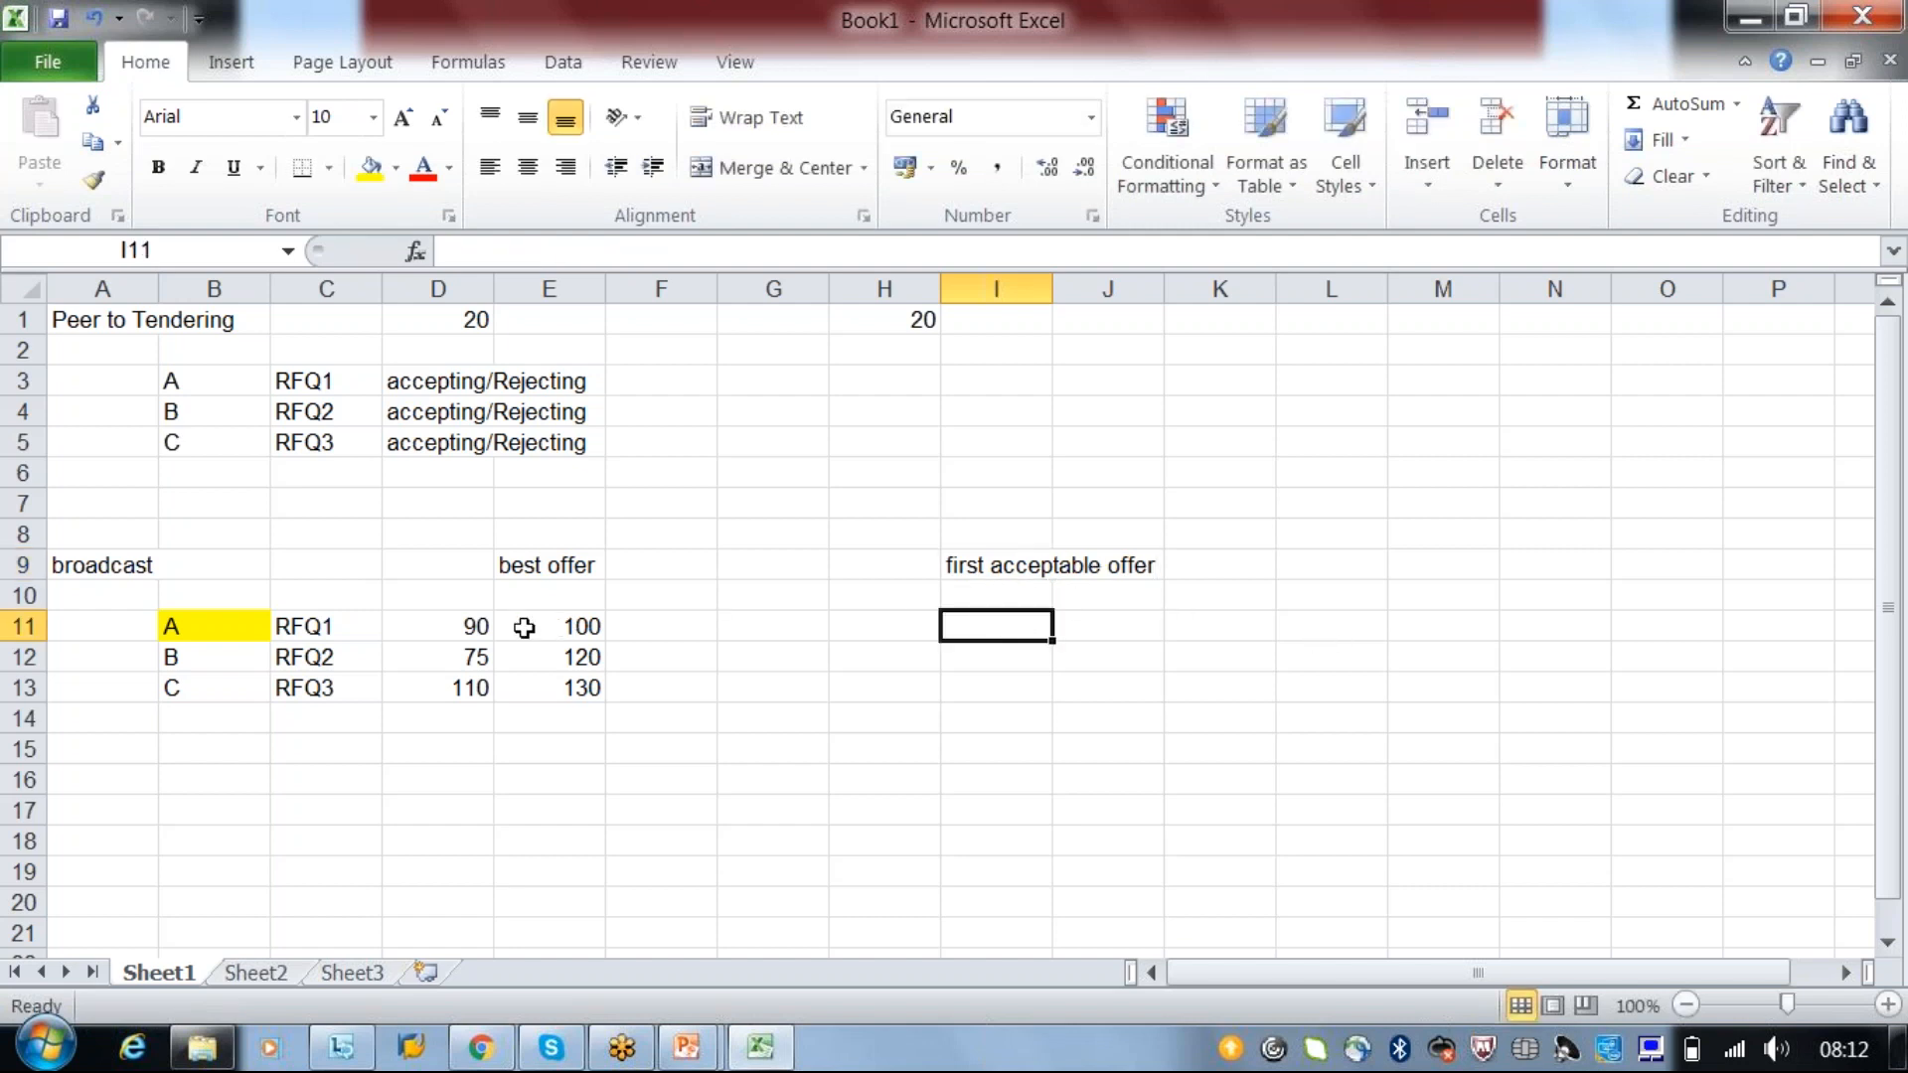
# - Copy the values 90, 75 and 110 from D11:D13 into I11:I13 under the first acceptable offer heading
pyautogui.moveTo(481, 626); pyautogui.dragTo(467, 687)
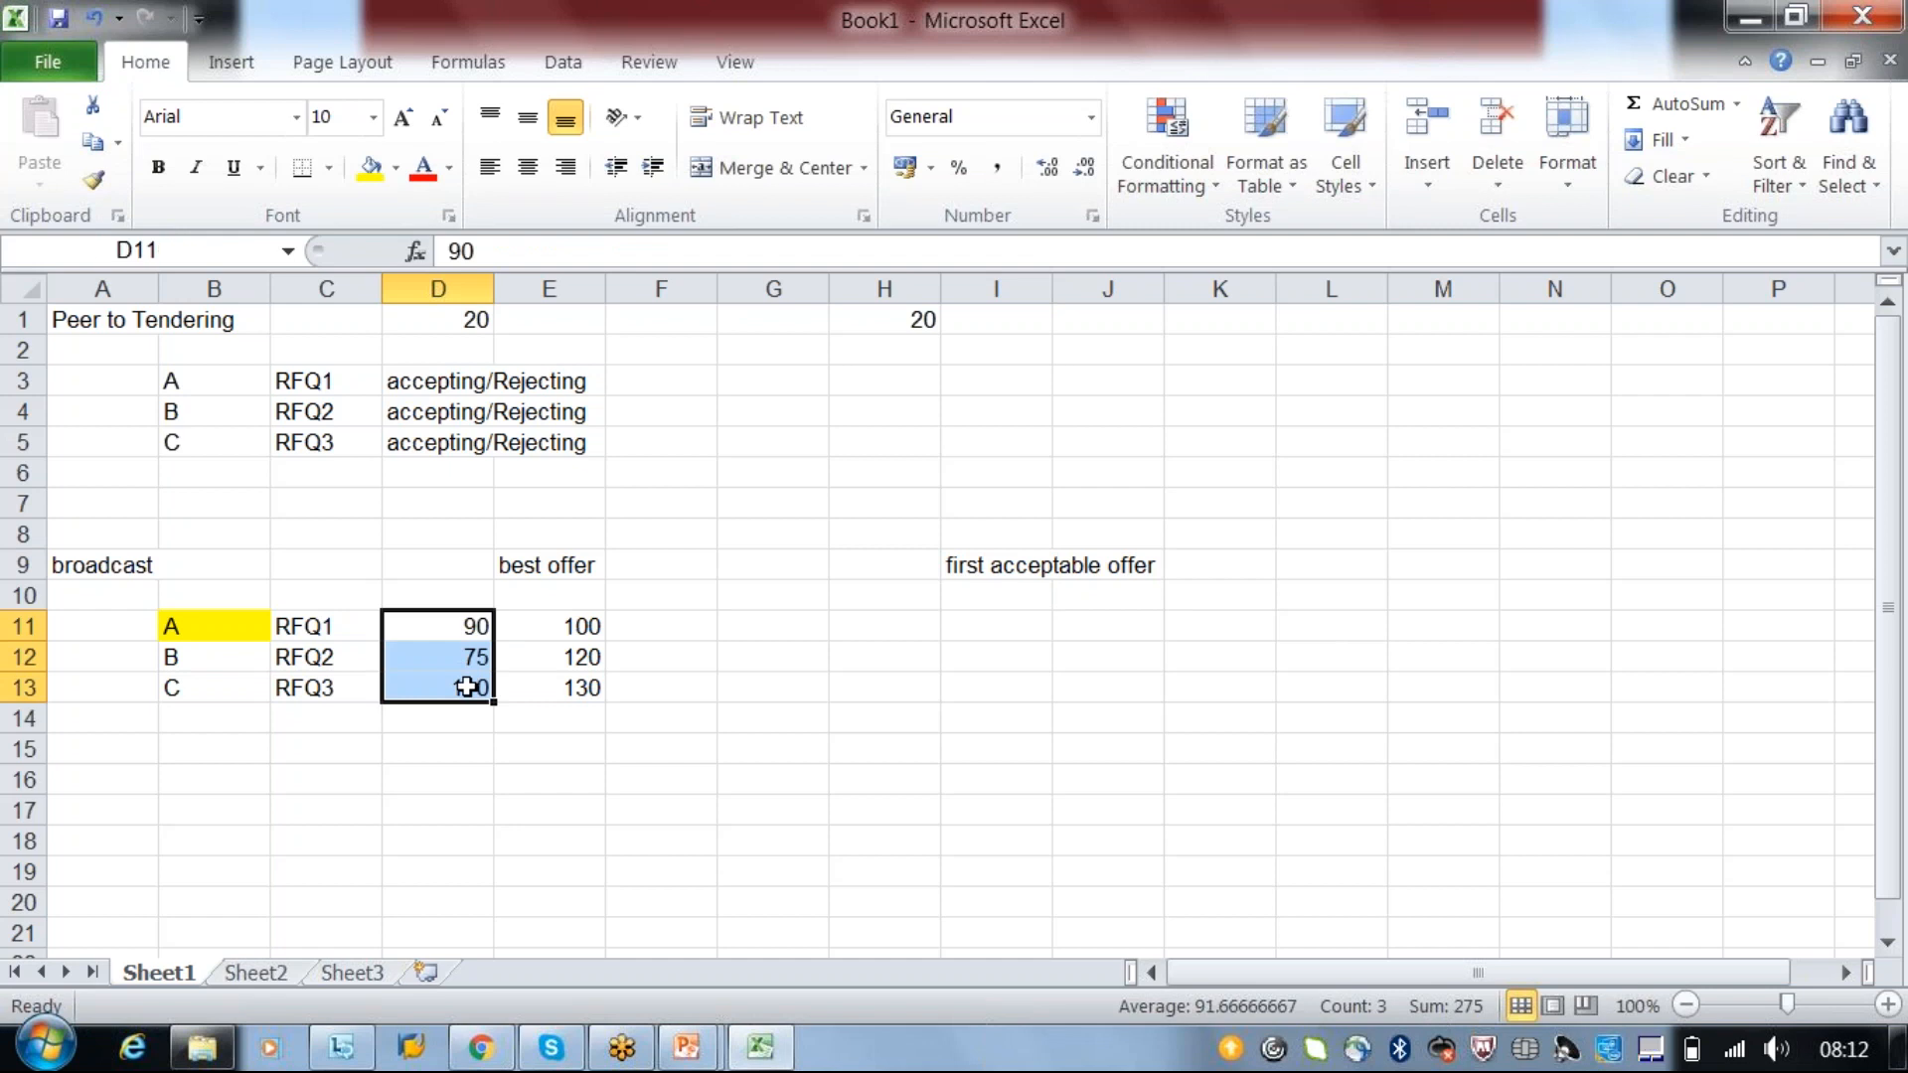
pyautogui.hotkey('ctrl', 'c')
pyautogui.click(980, 626)
pyautogui.hotkey('ctrl', 'v')
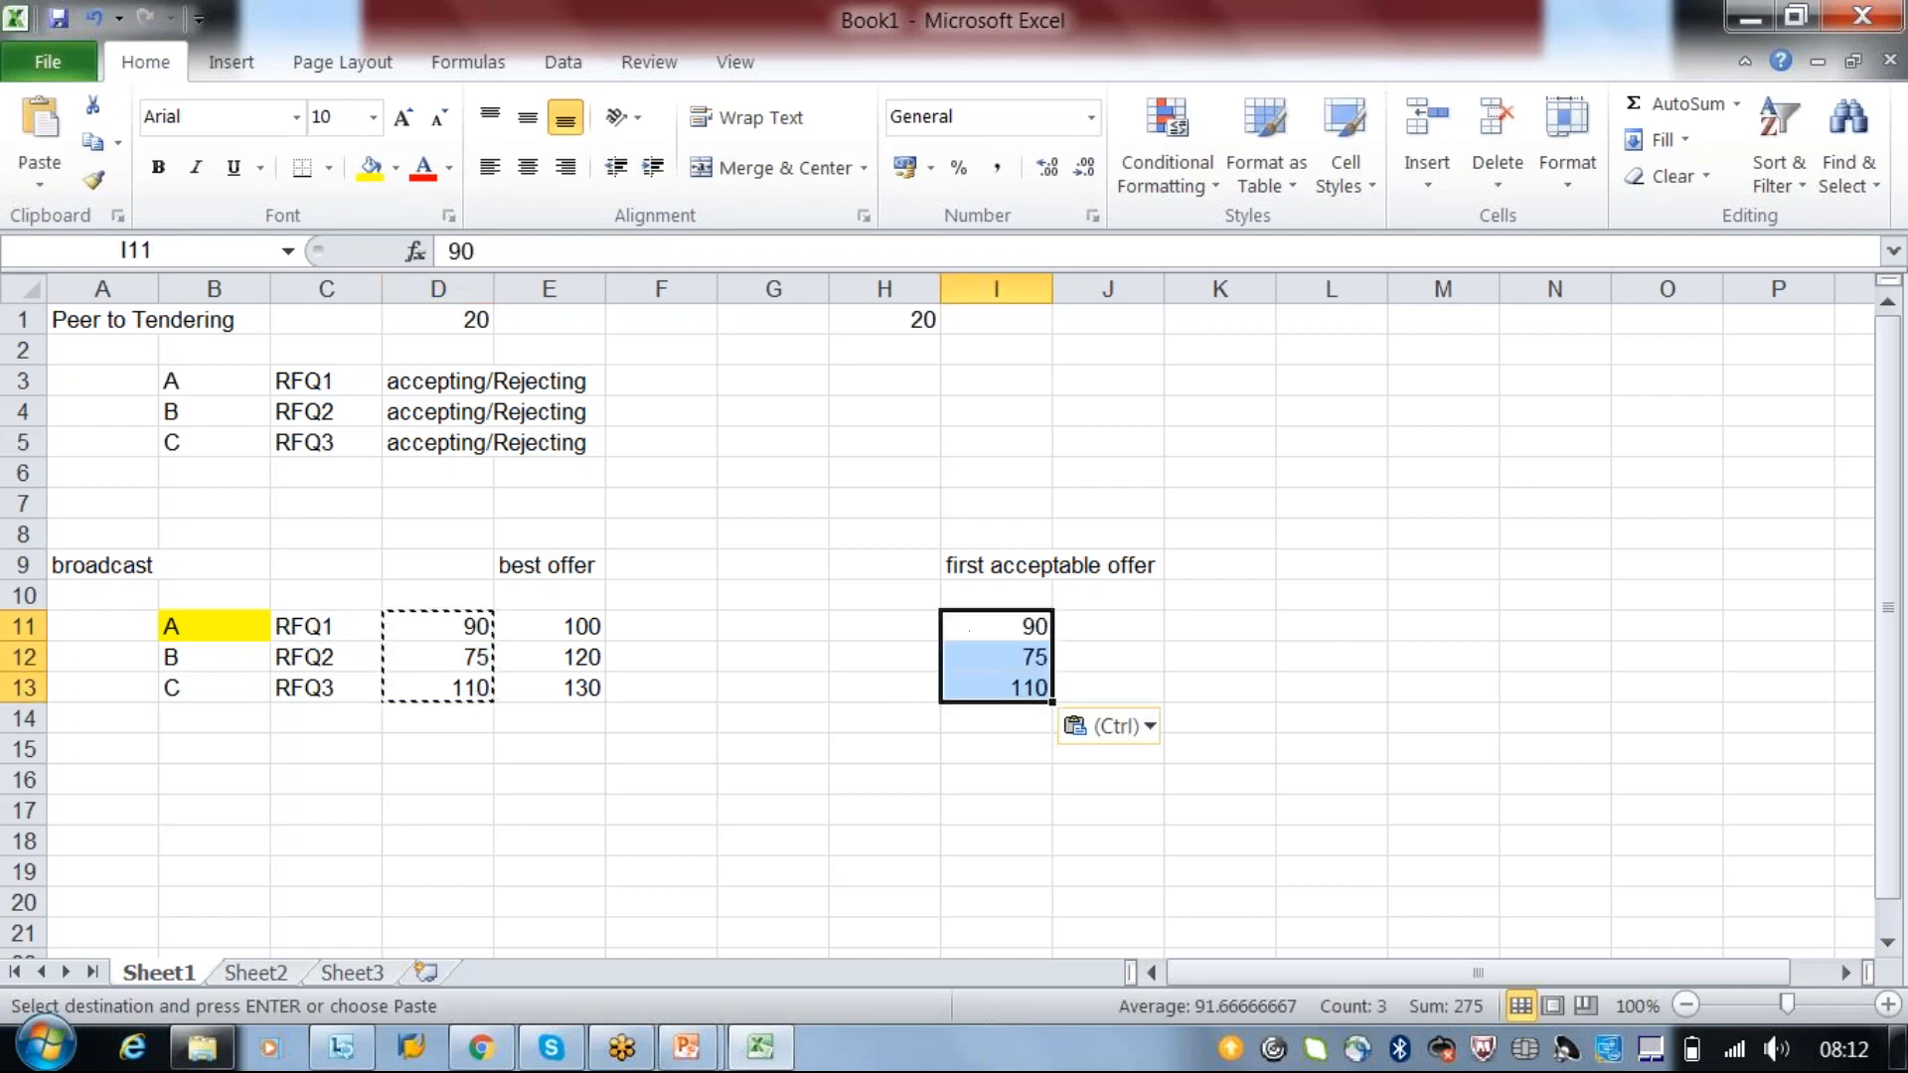
pyautogui.click(1094, 646)
pyautogui.click(1015, 627)
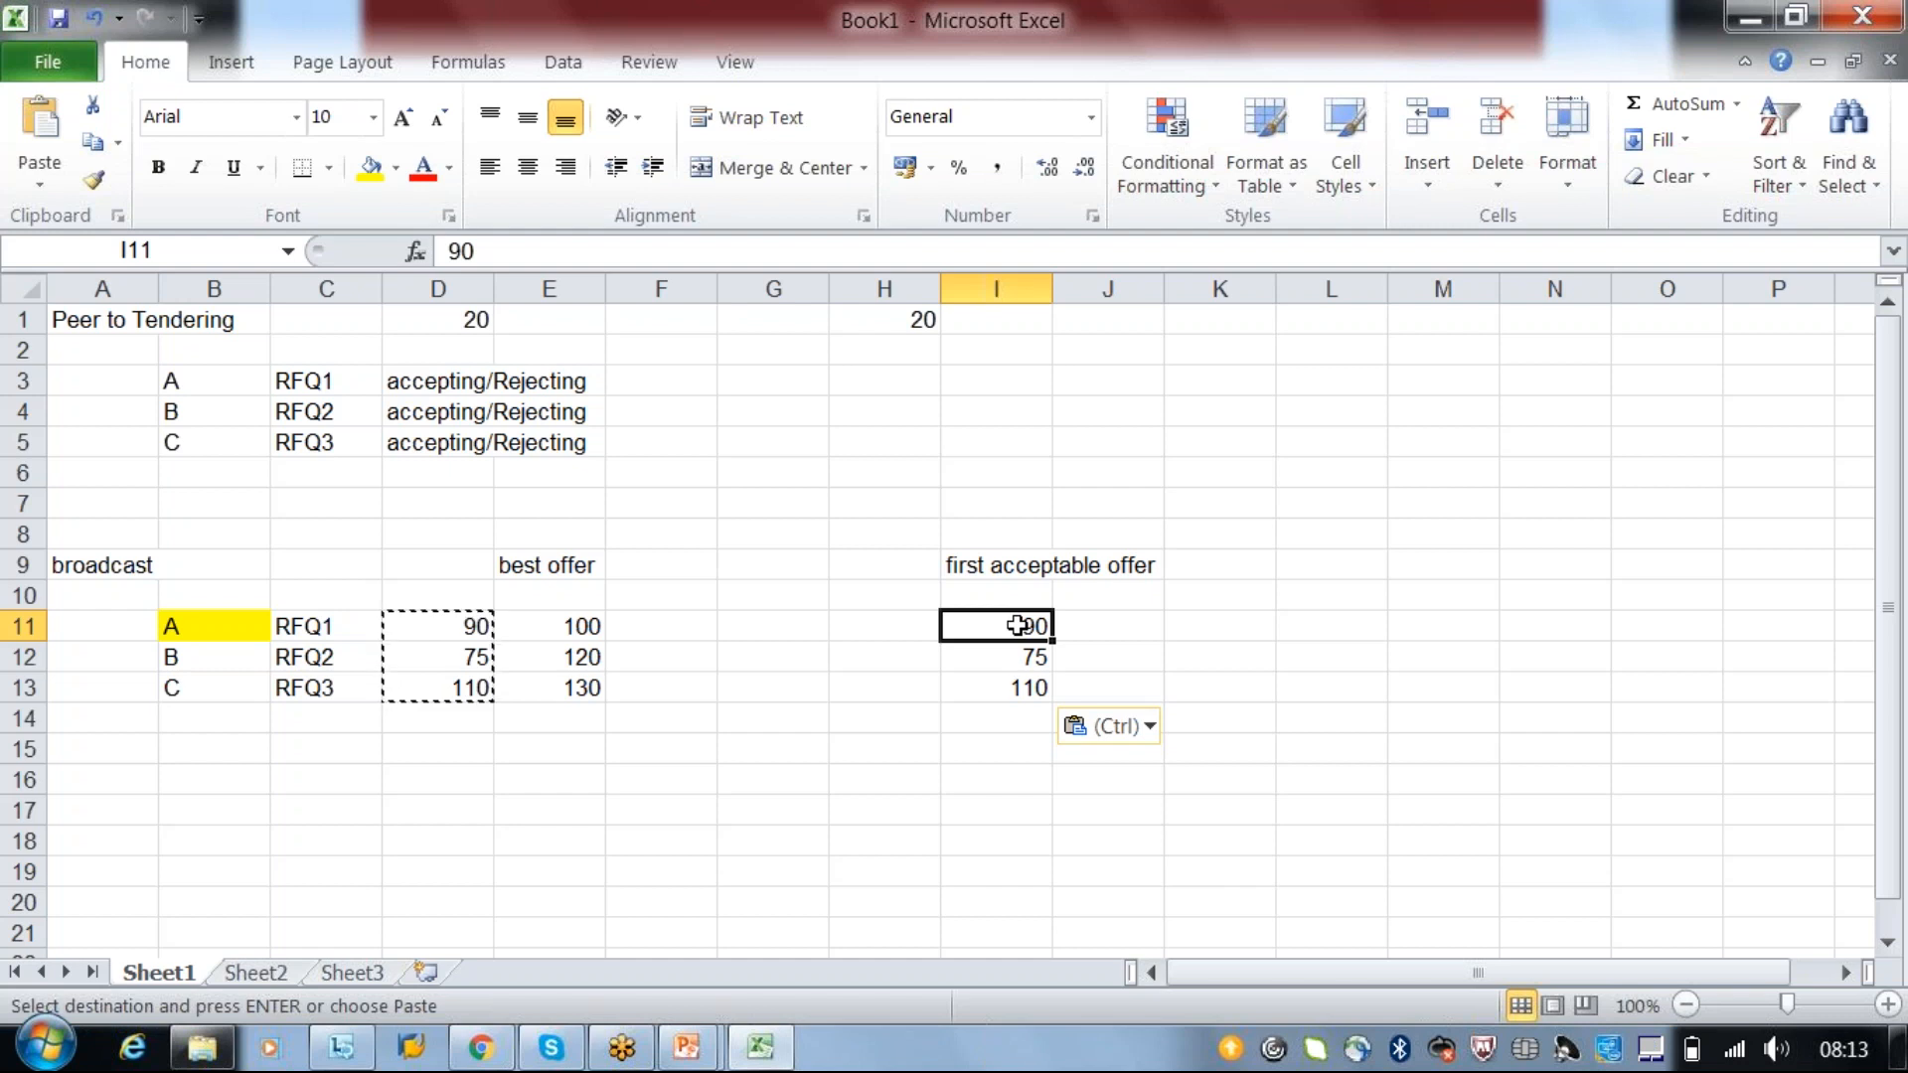
pyautogui.click(996, 688)
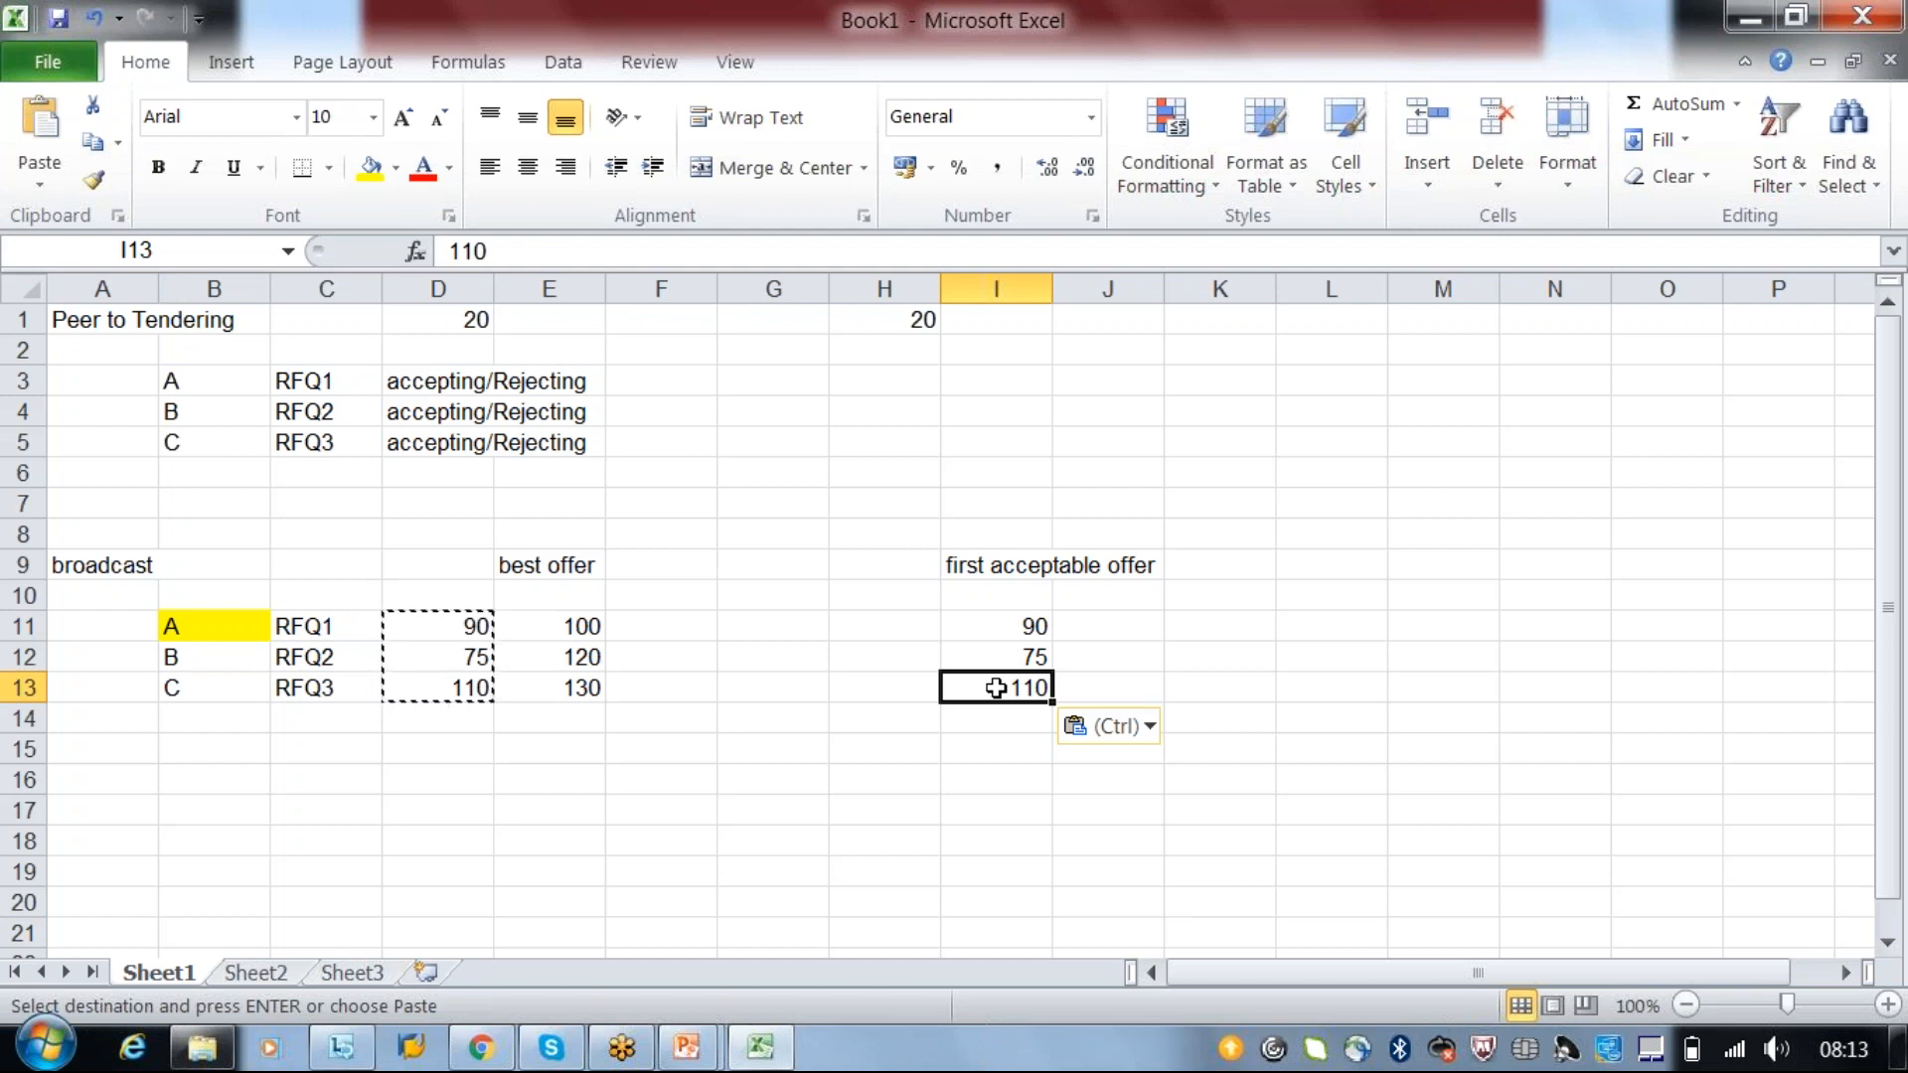
pyautogui.click(1036, 623)
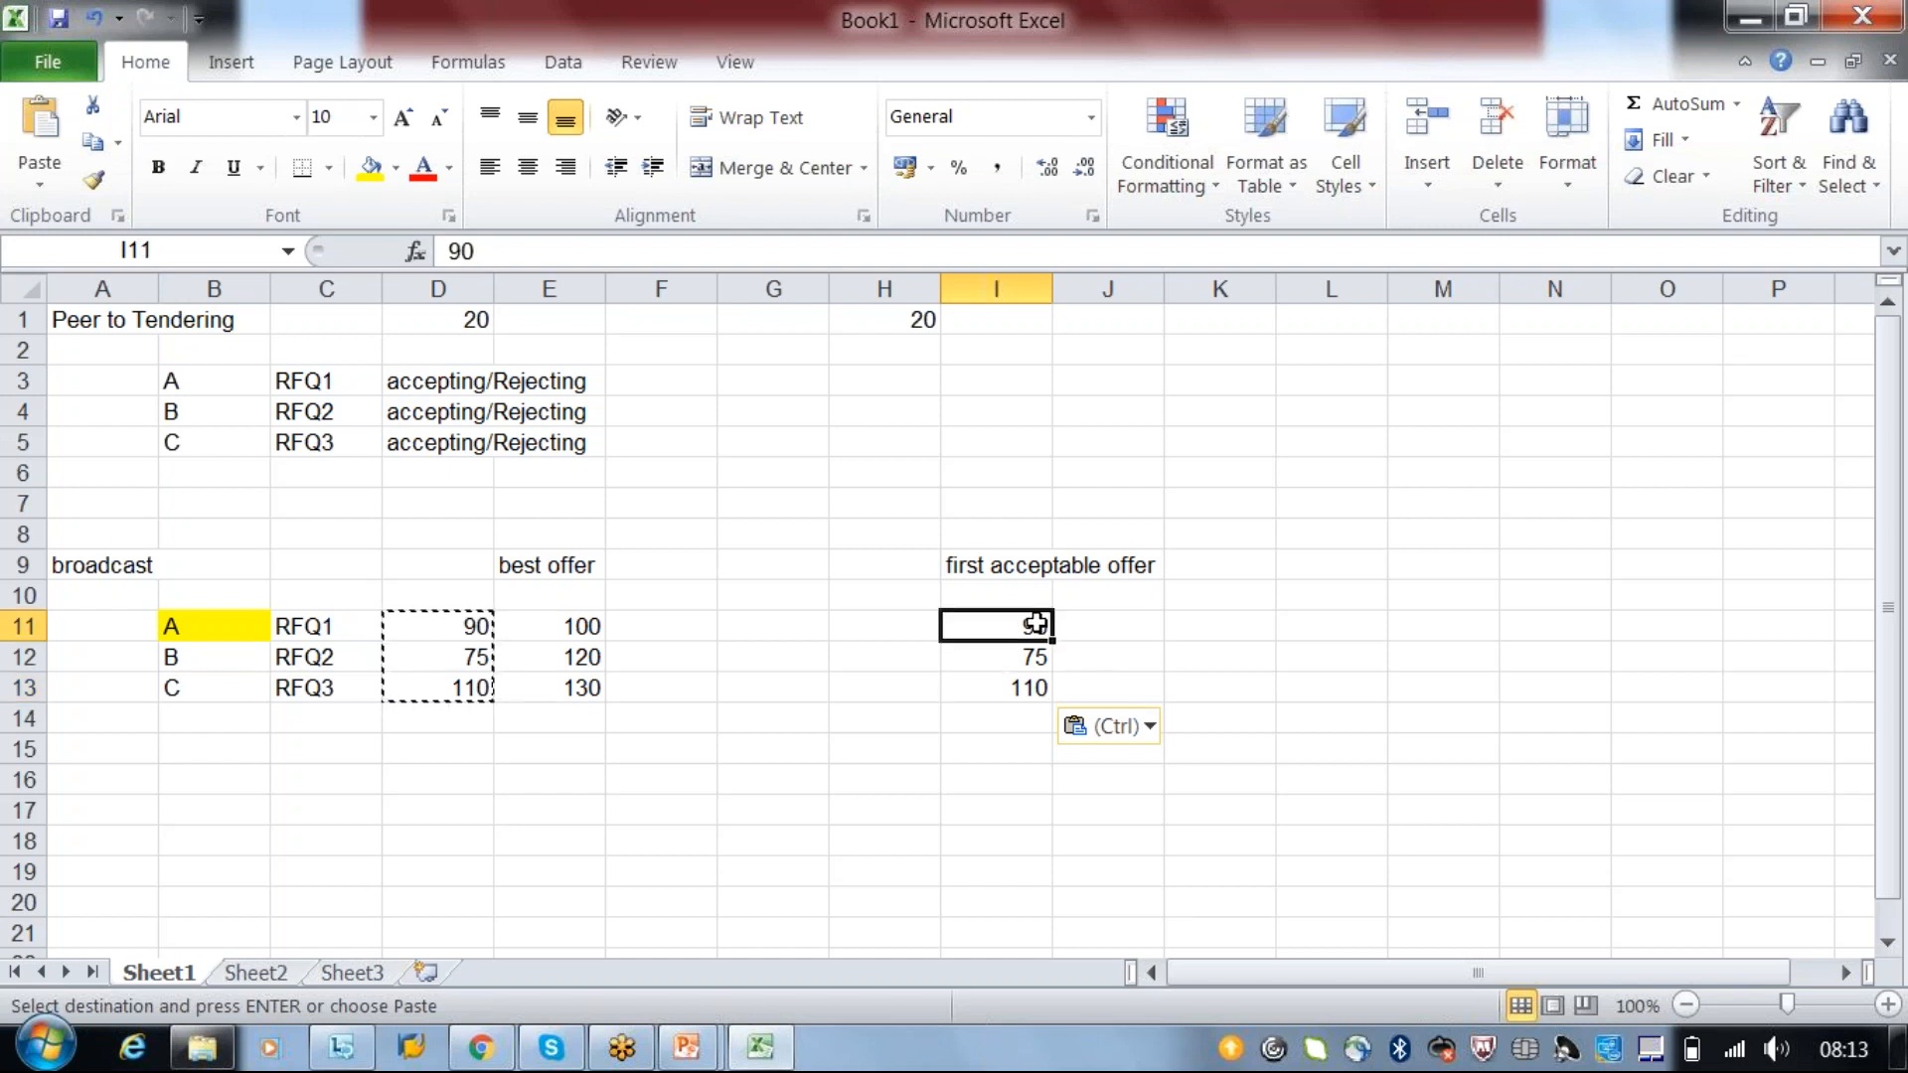
pyautogui.click(1248, 625)
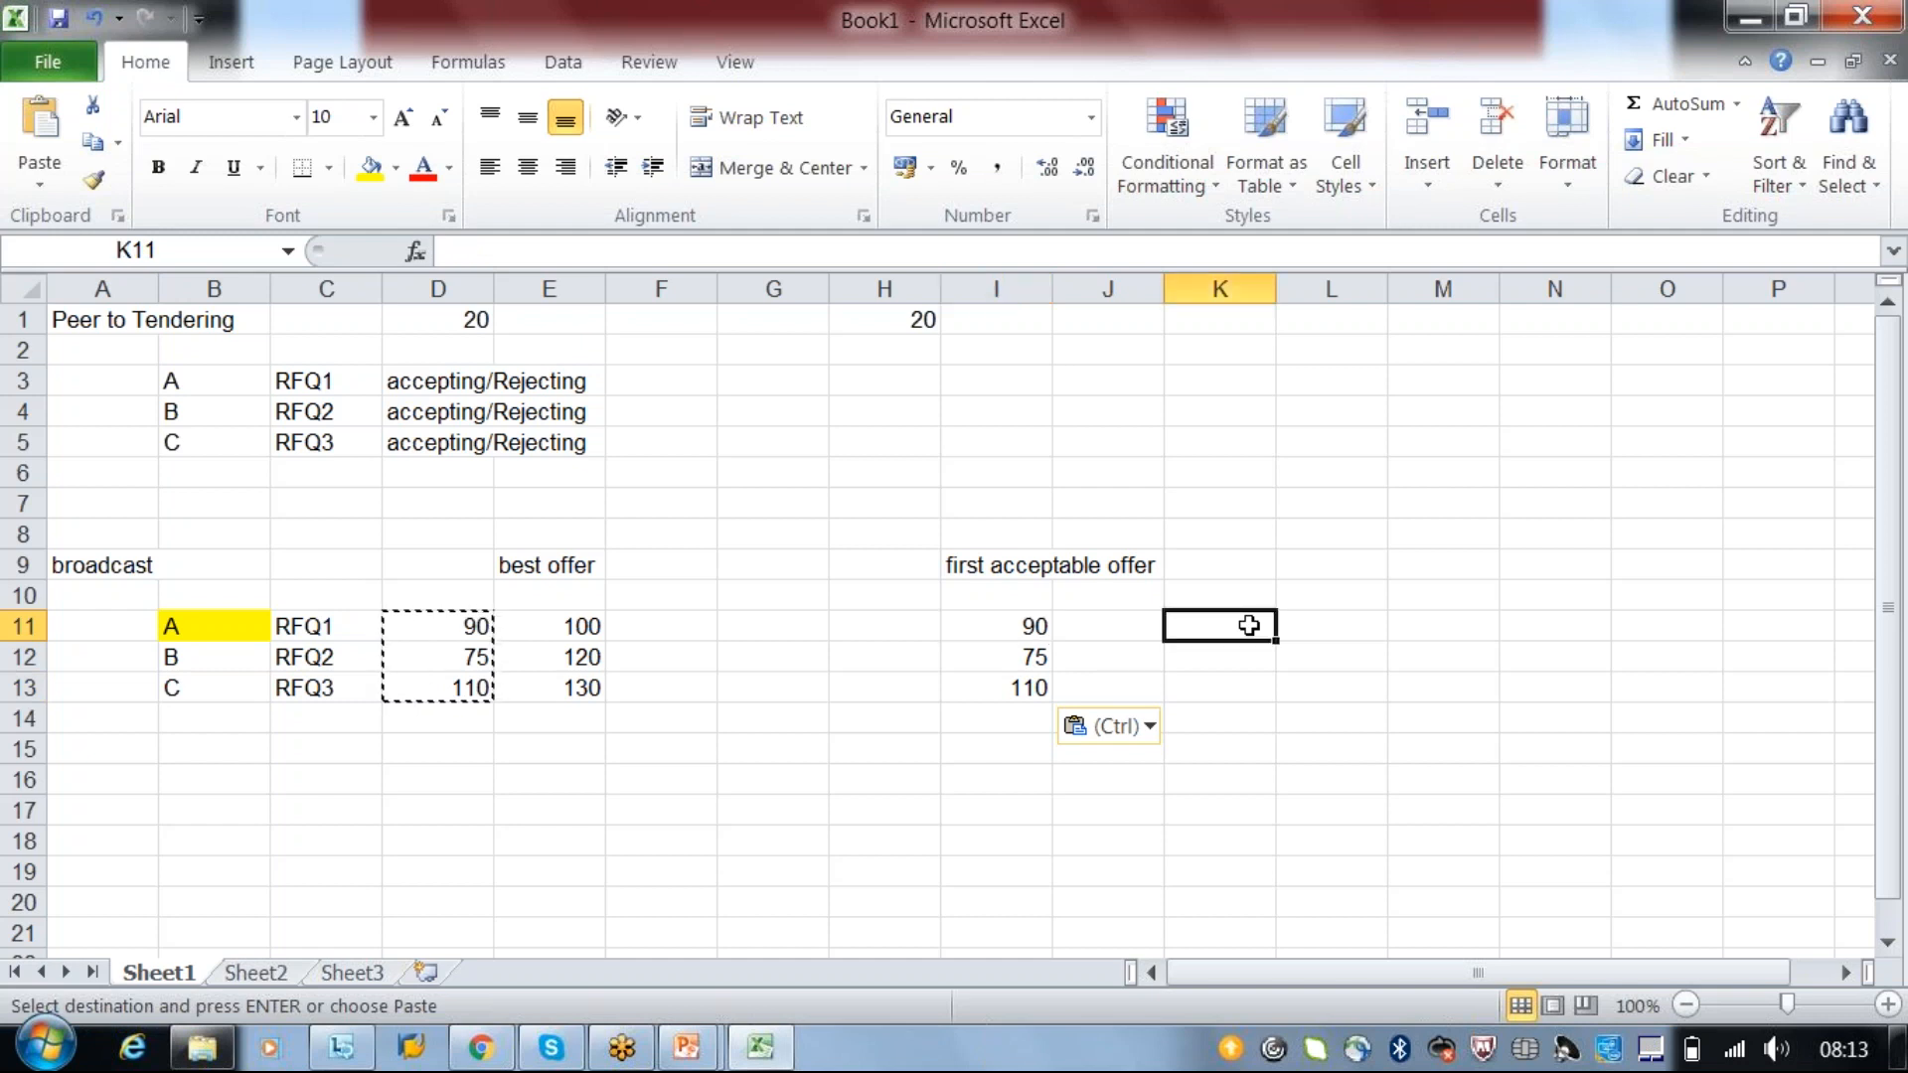
pyautogui.write('ju')
pyautogui.press('BackSpace')
pyautogui.press('BackSpace')
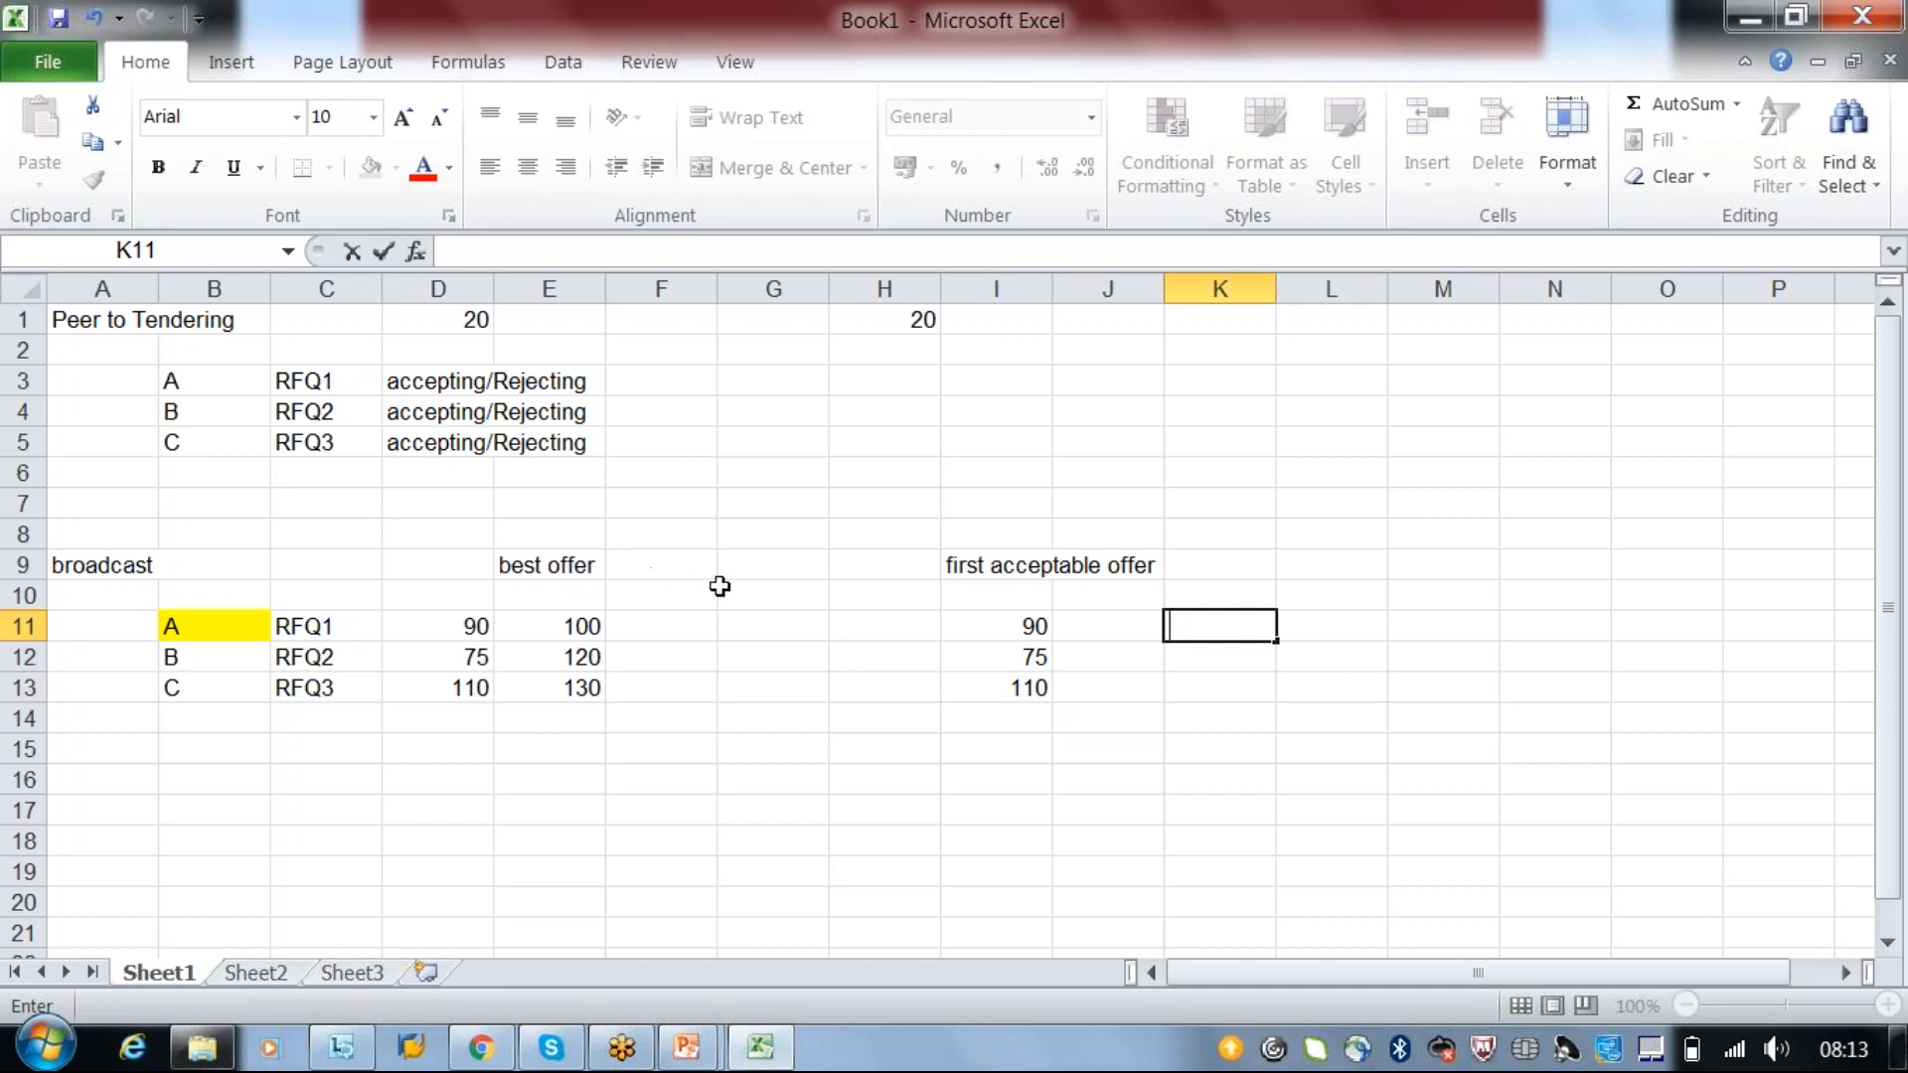
pyautogui.click(964, 571)
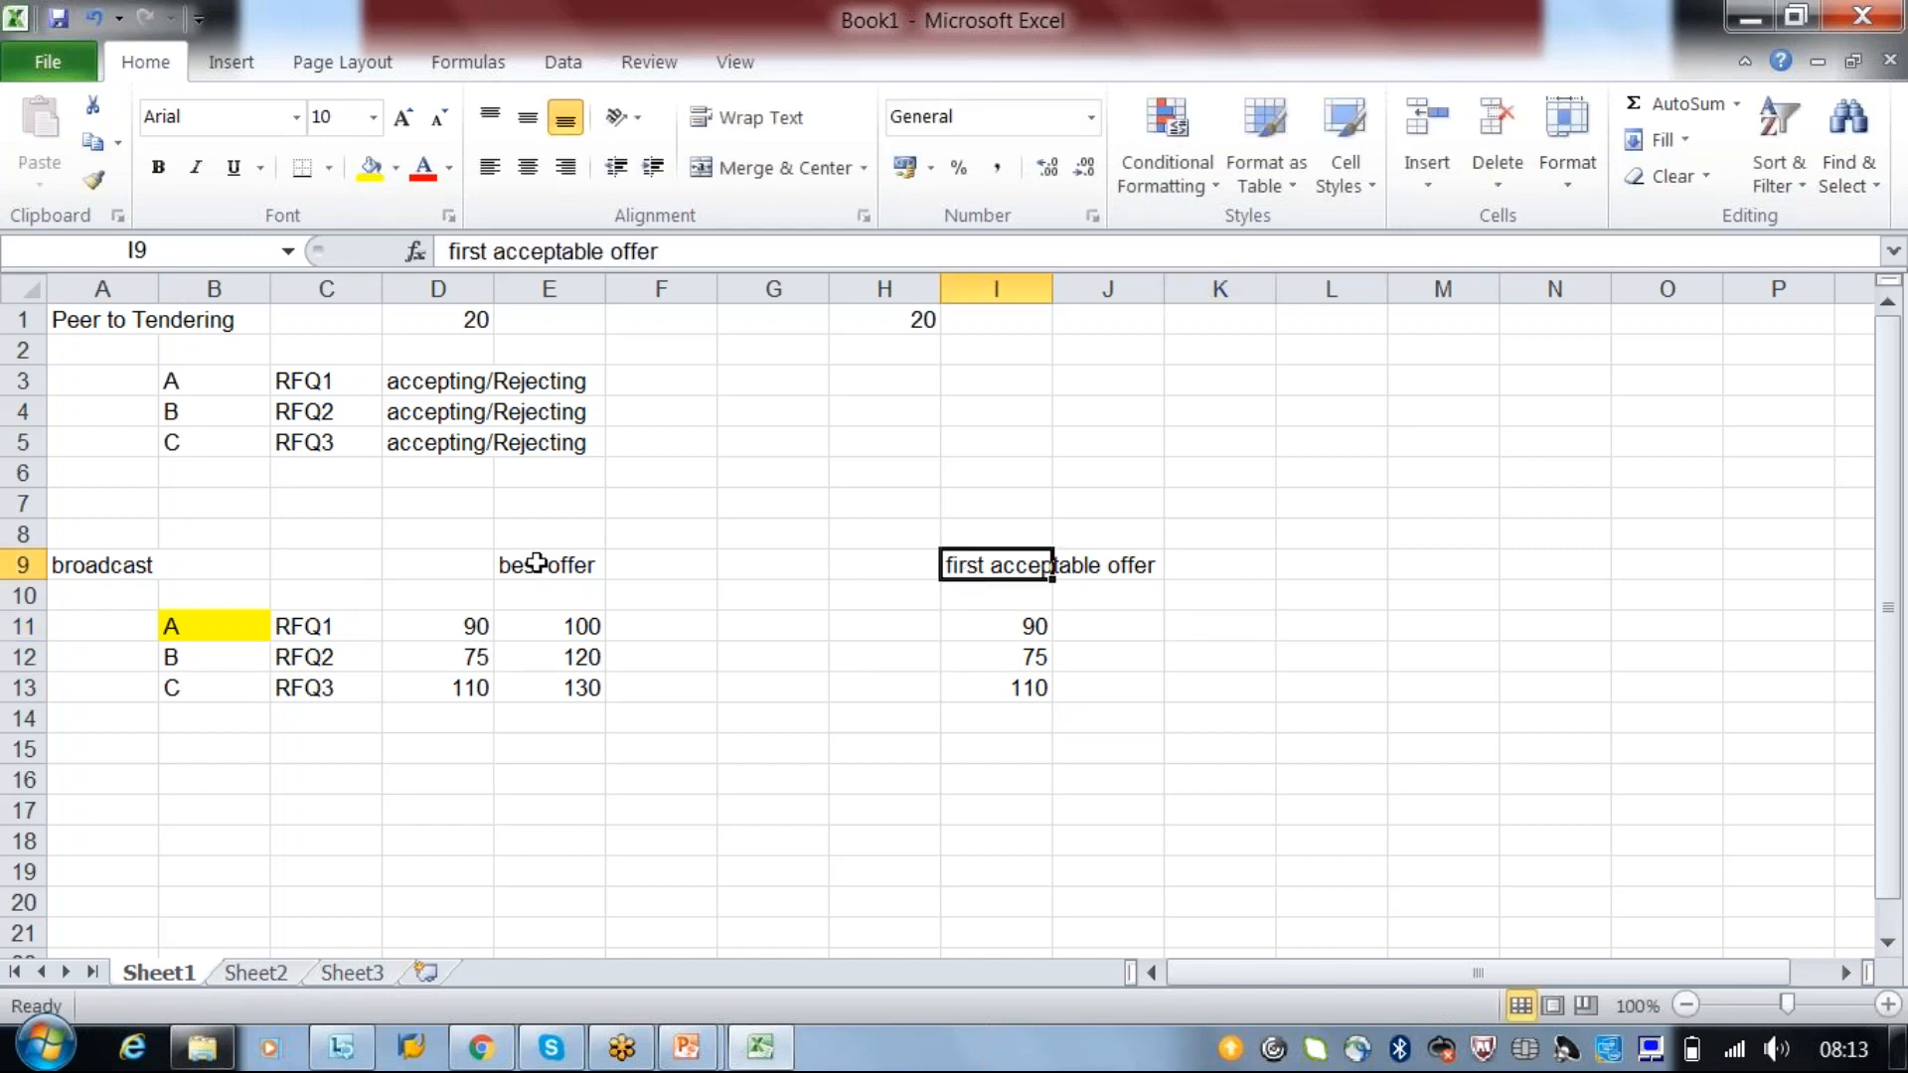
pyautogui.click(537, 564)
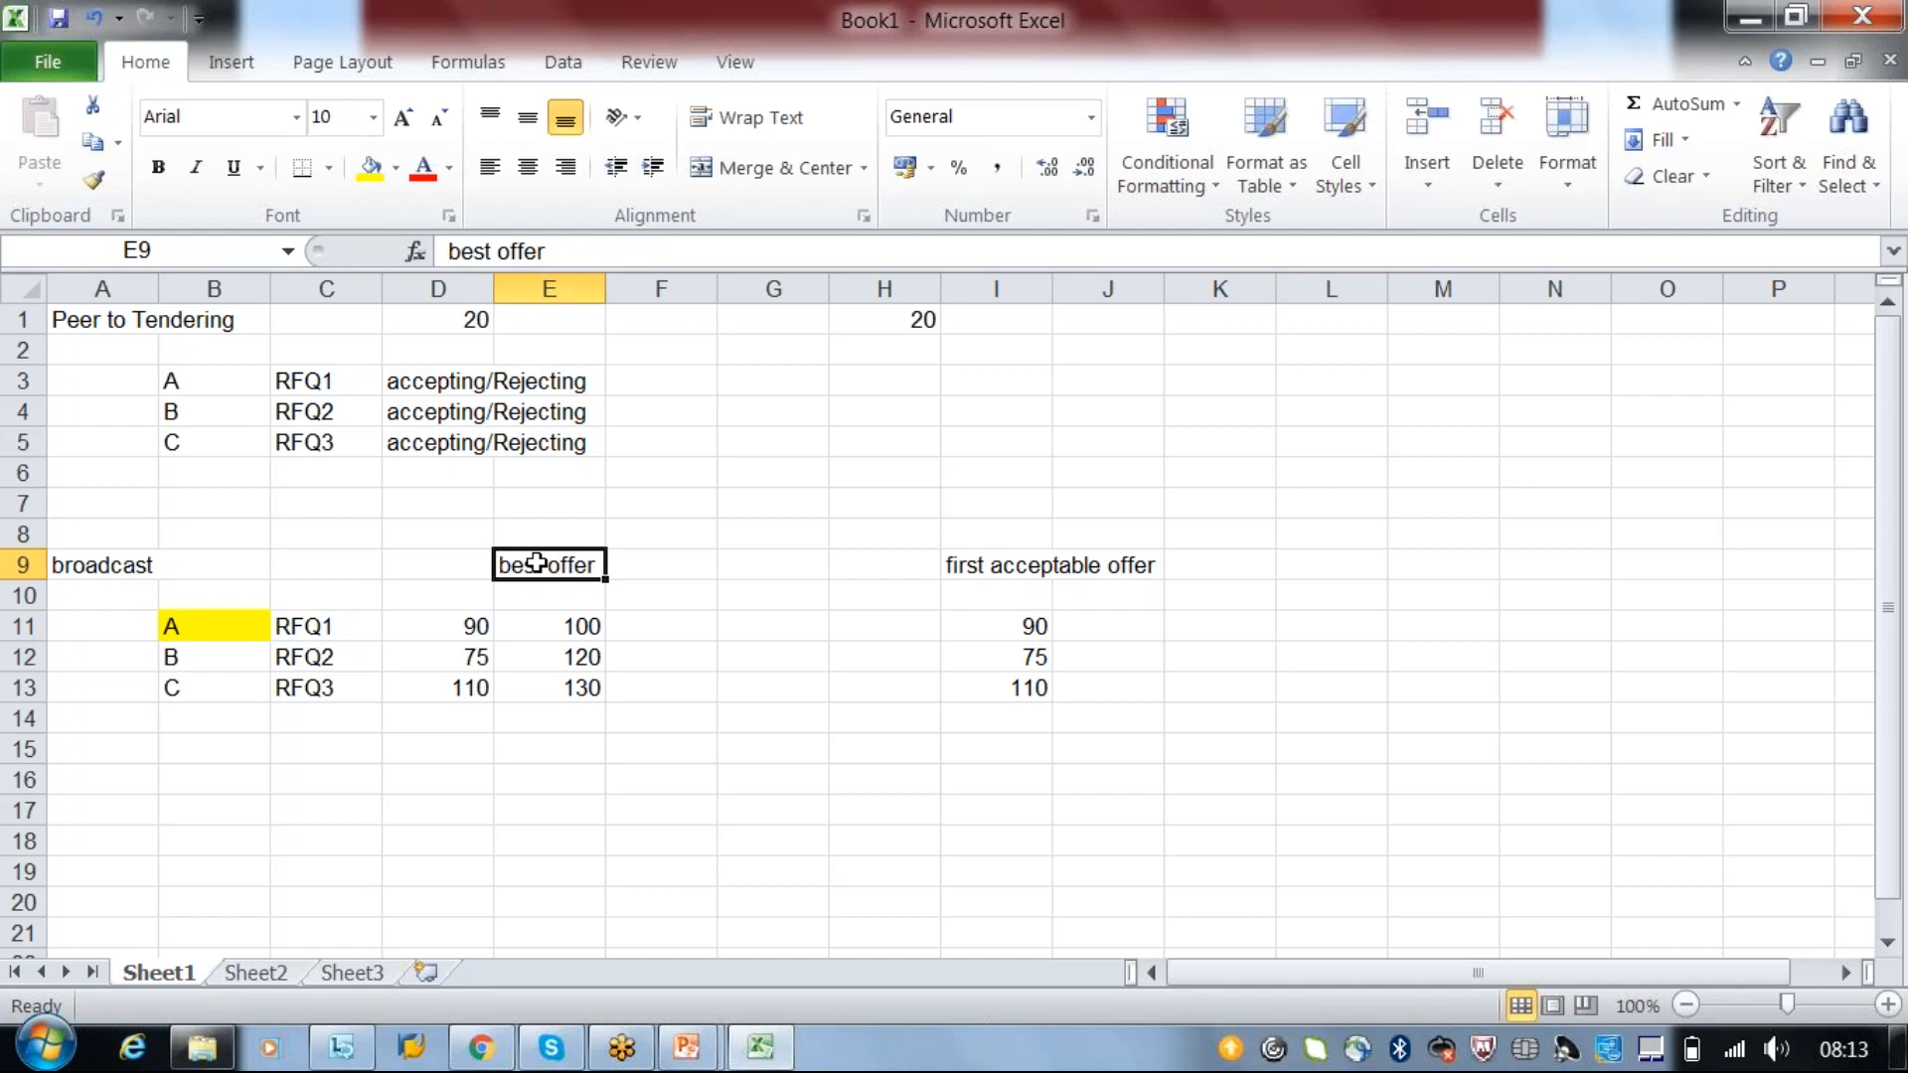
# - Switch to the PowerPoint slide show and advance from the Tendering Type slide to the Peer to Peer slide
pyautogui.click(687, 1048)
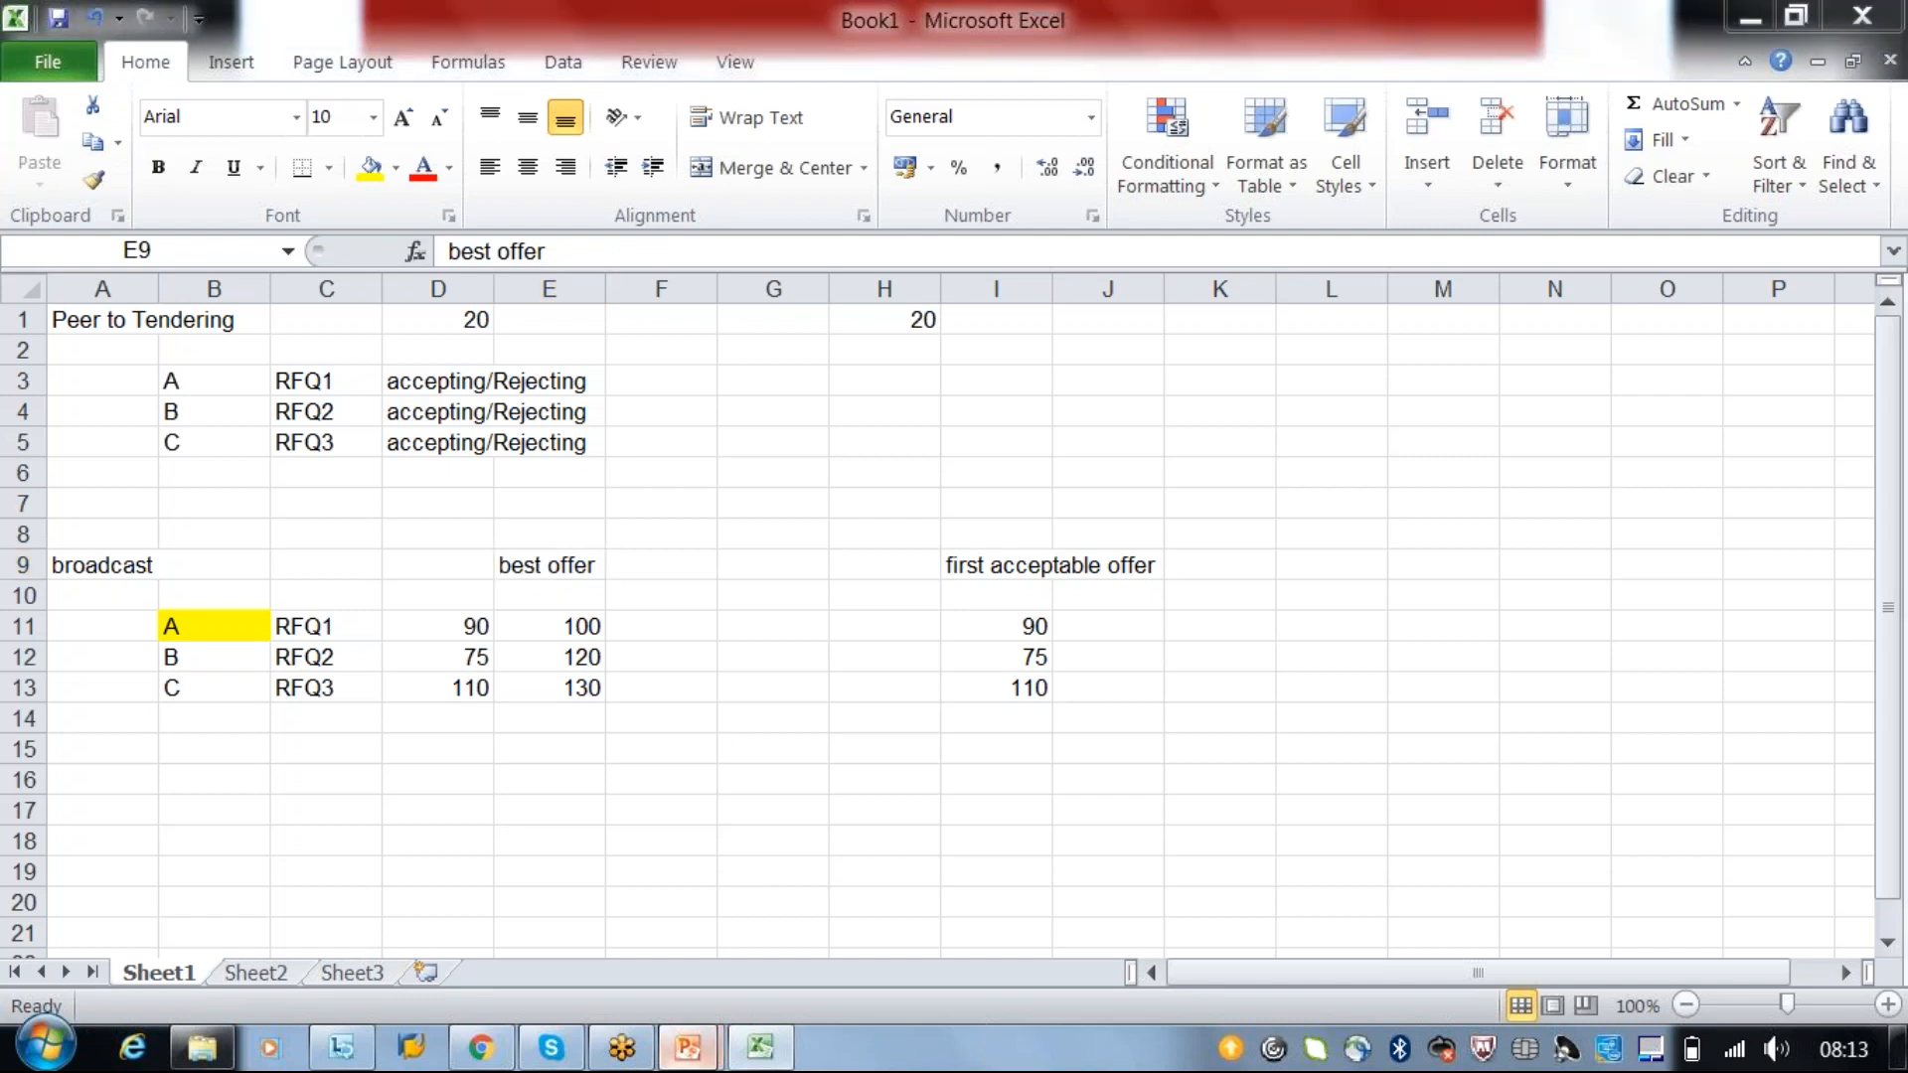
pyautogui.click(879, 829)
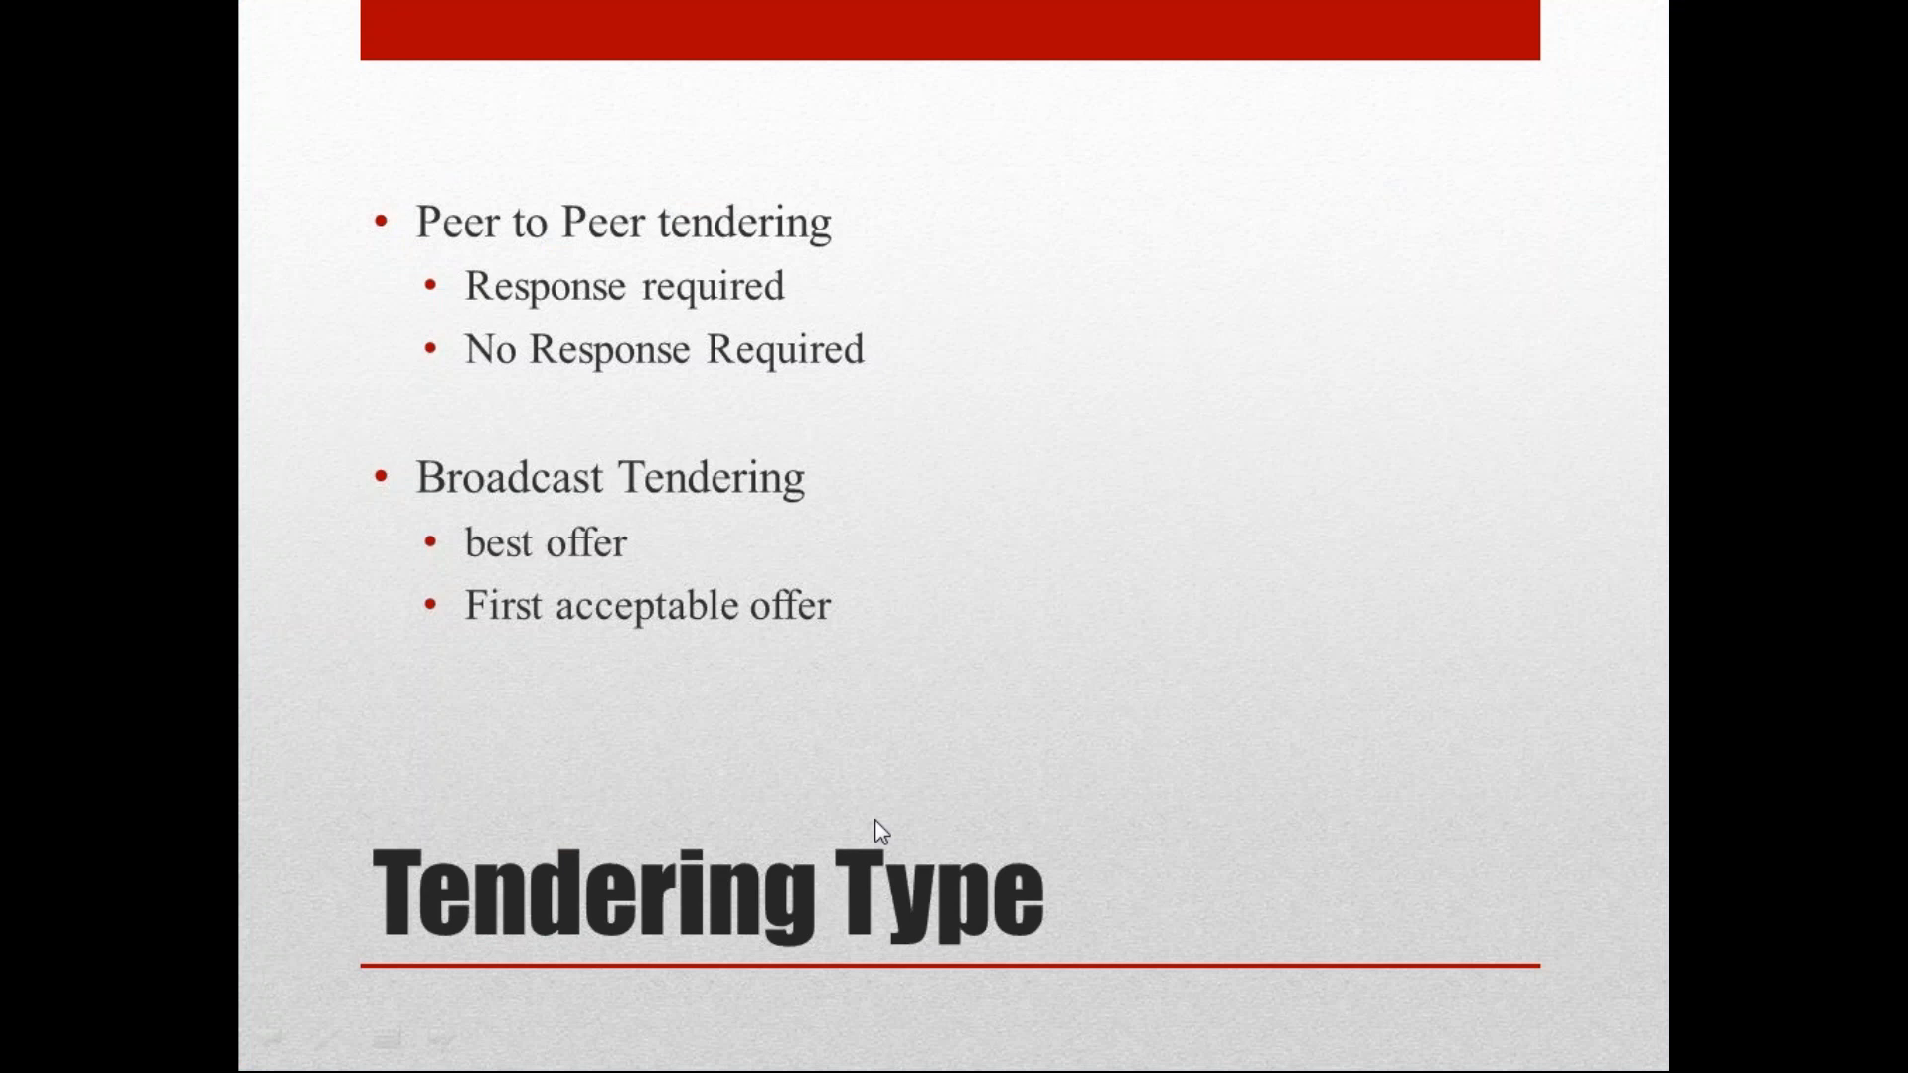
pyautogui.click(876, 821)
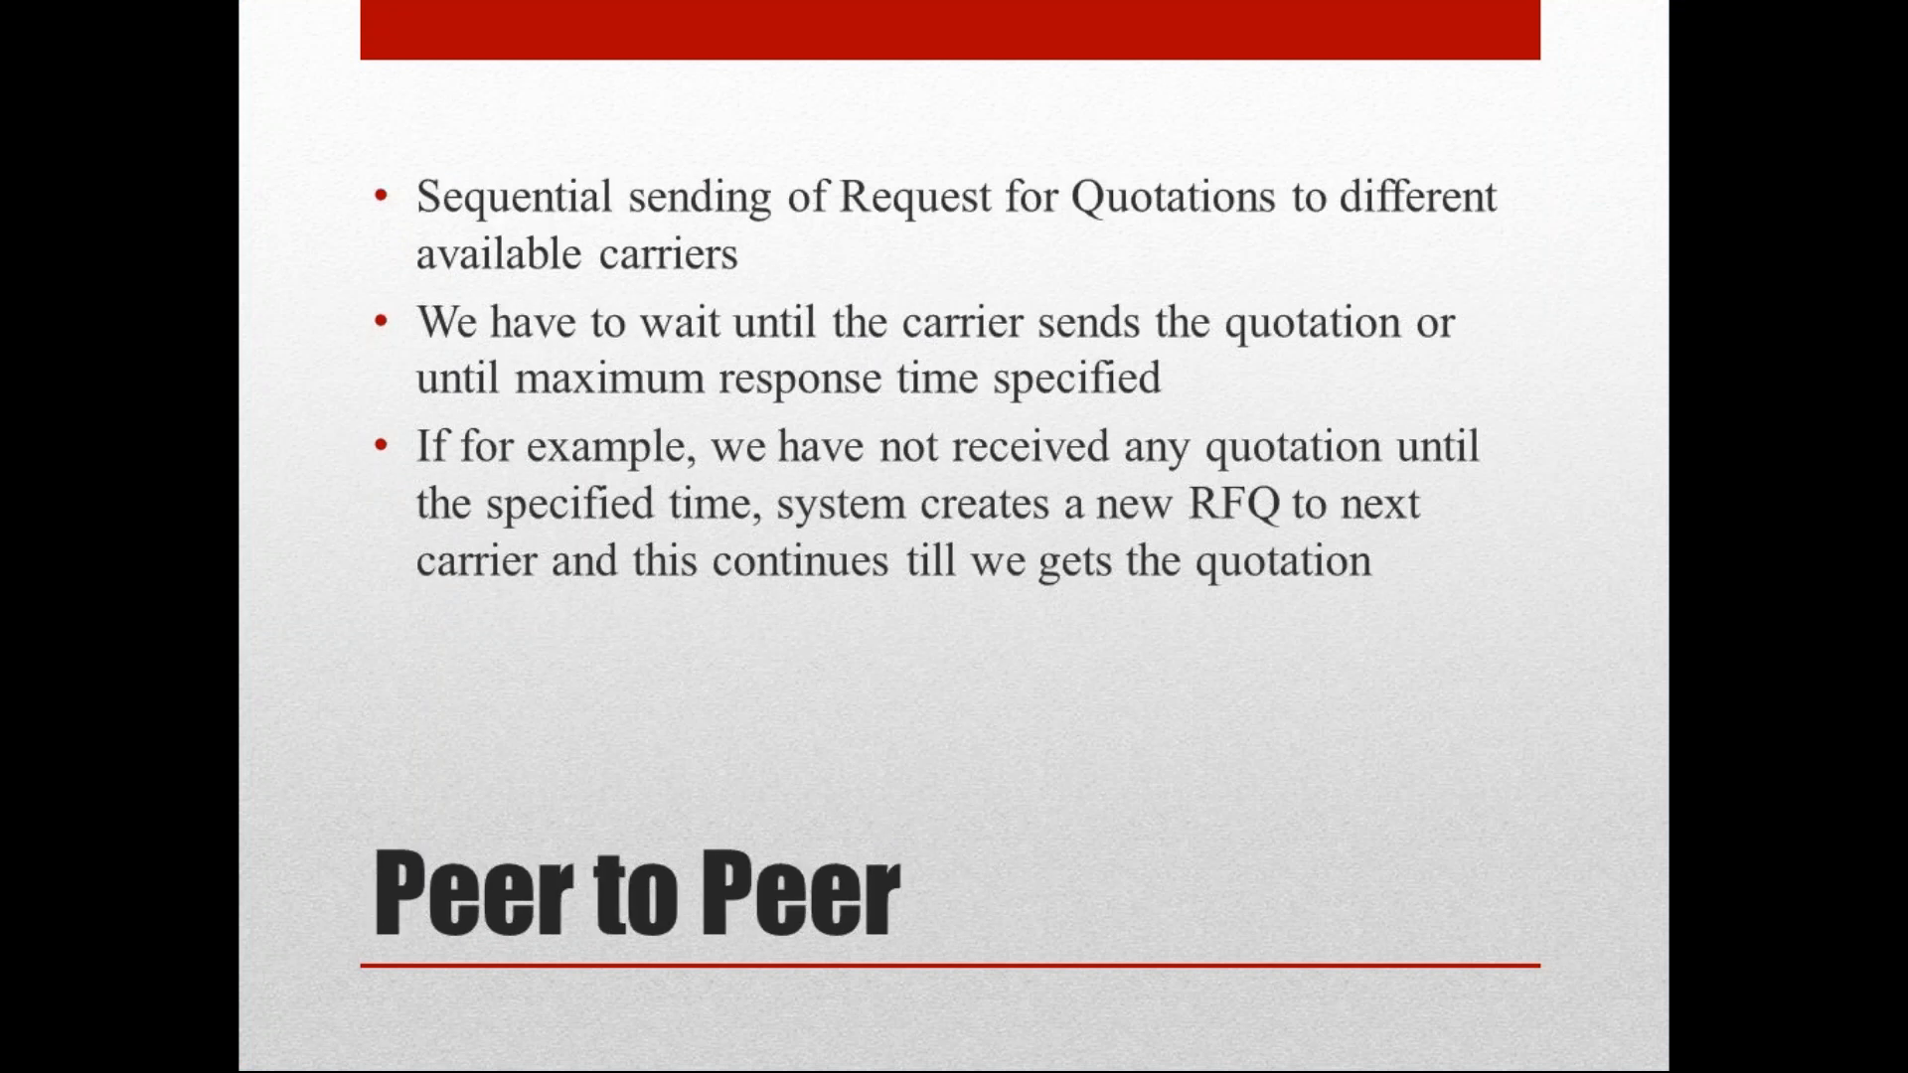
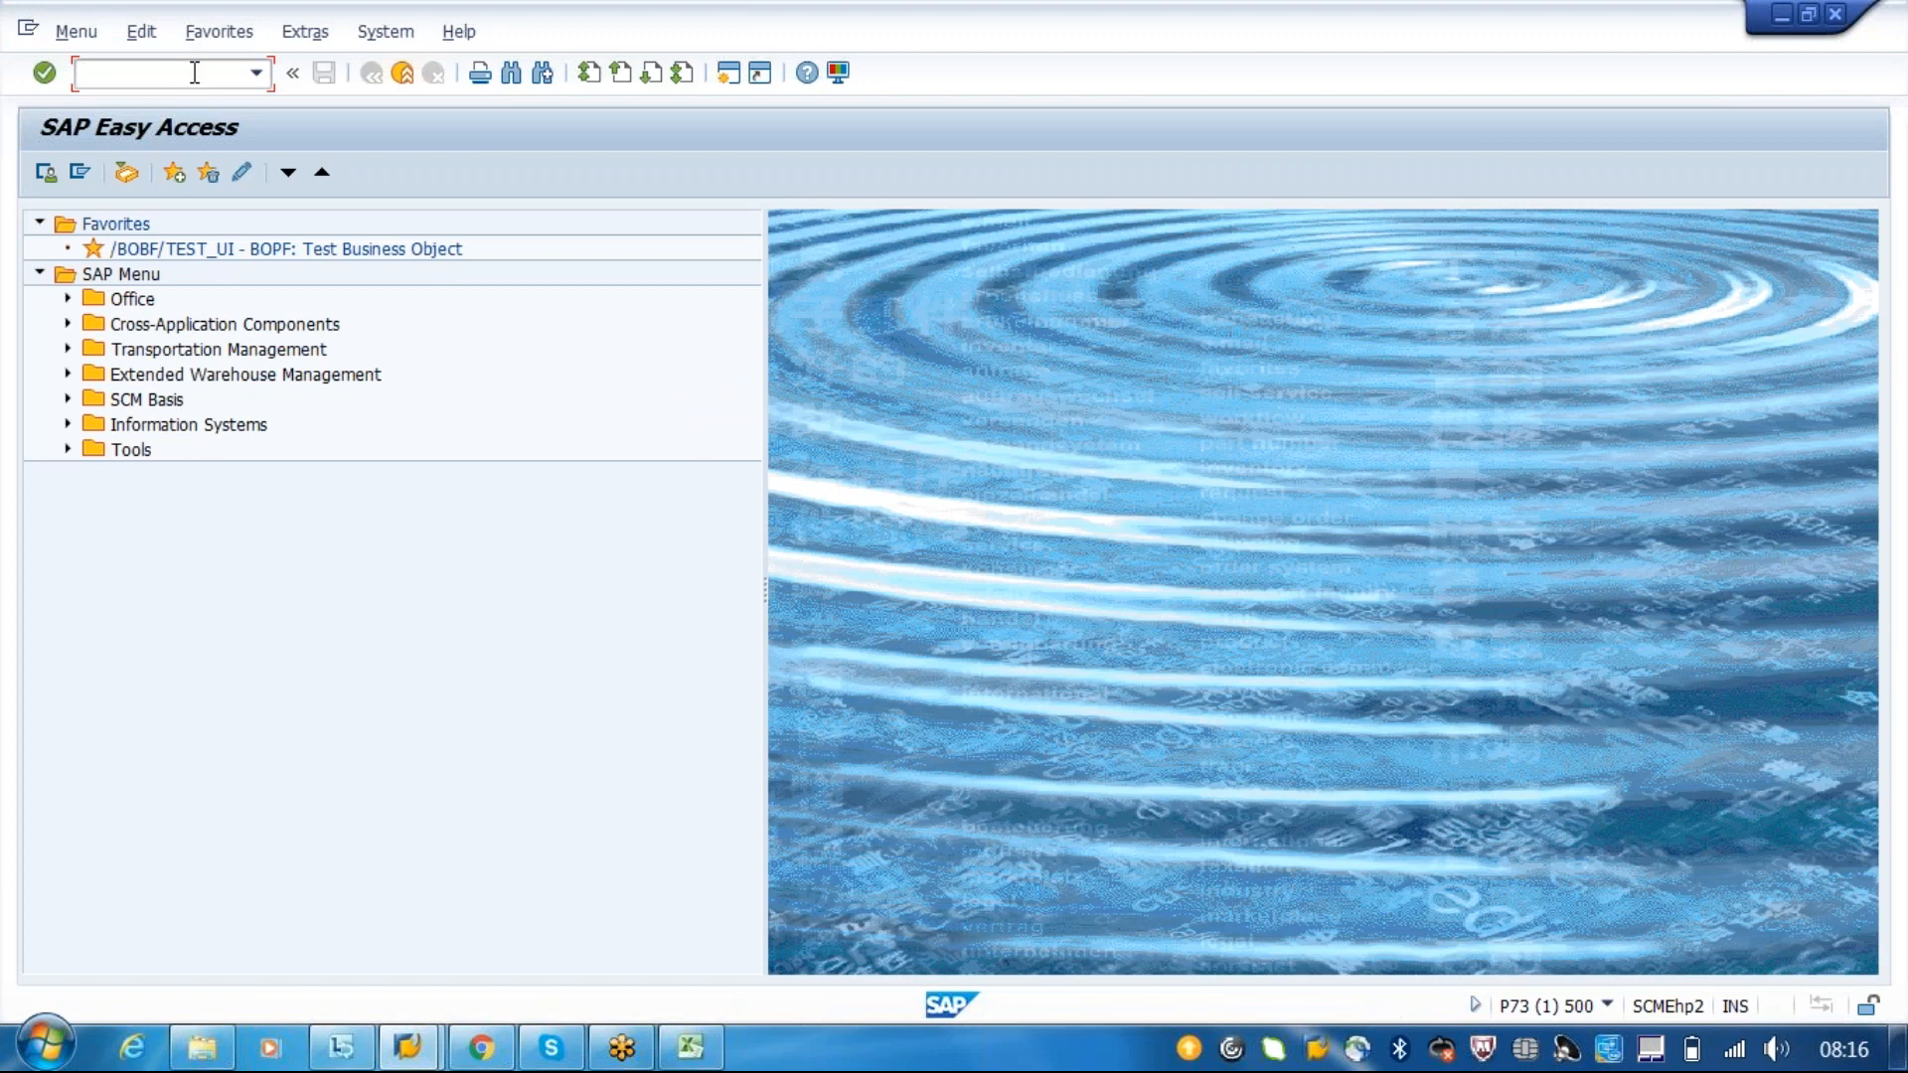
# - Launch NetWeaver Business Client from SAP Easy Access, using the /nwbc cockpit, and go to the Application Administration work area
pyautogui.press('Return')
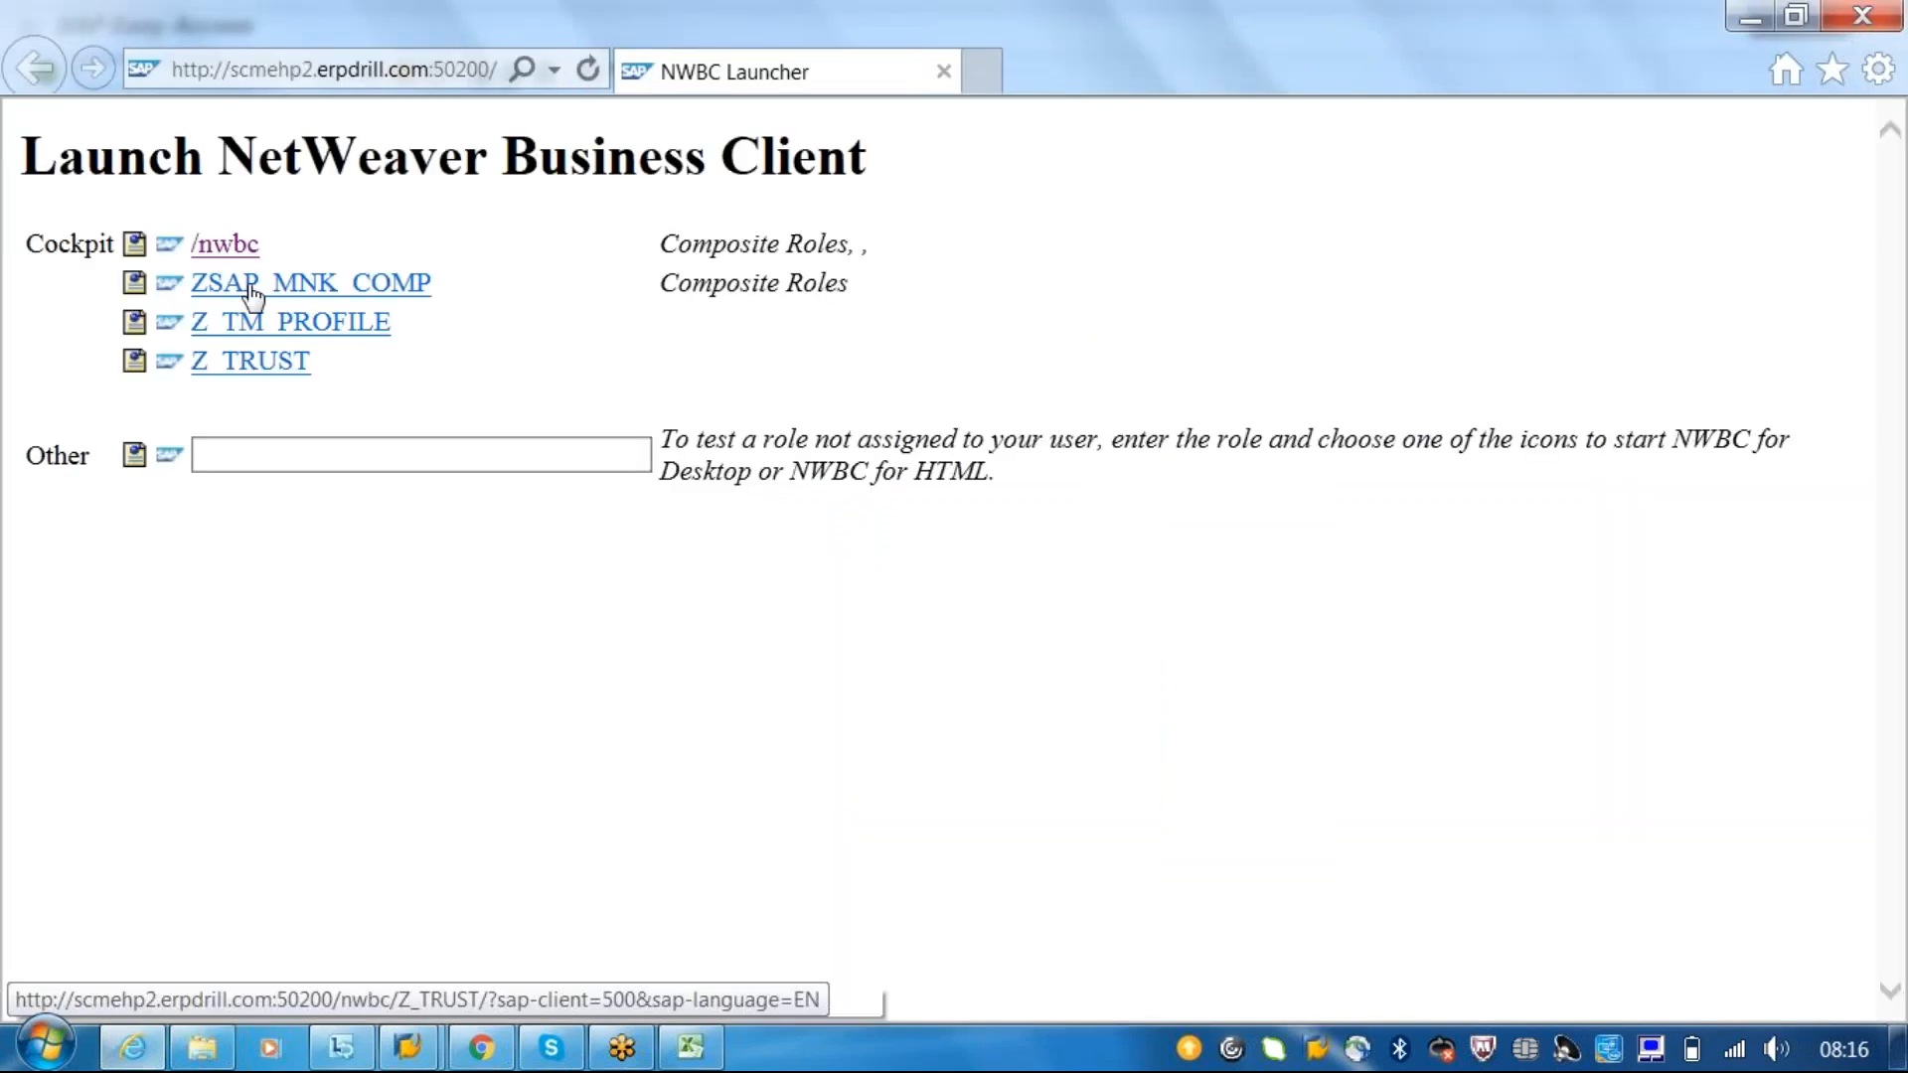
pyautogui.click(234, 245)
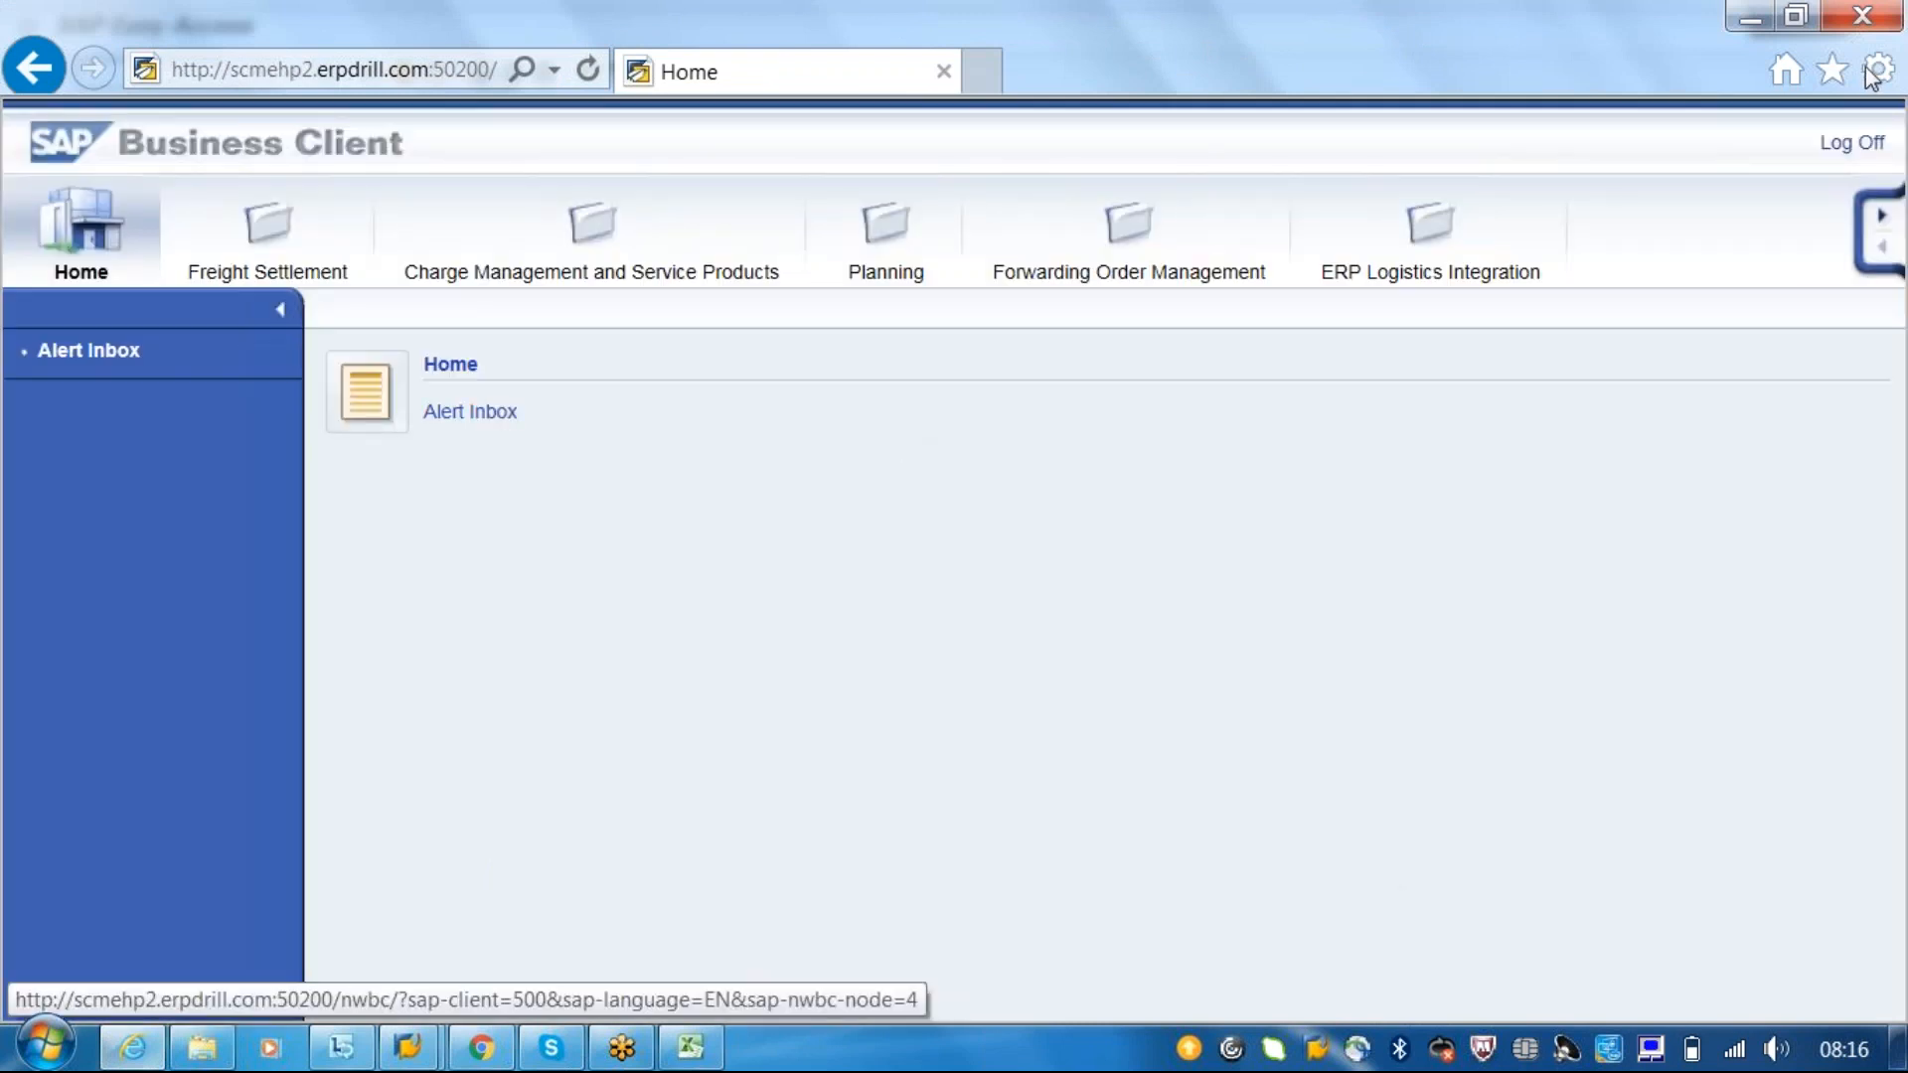
pyautogui.click(1883, 229)
pyautogui.click(1884, 228)
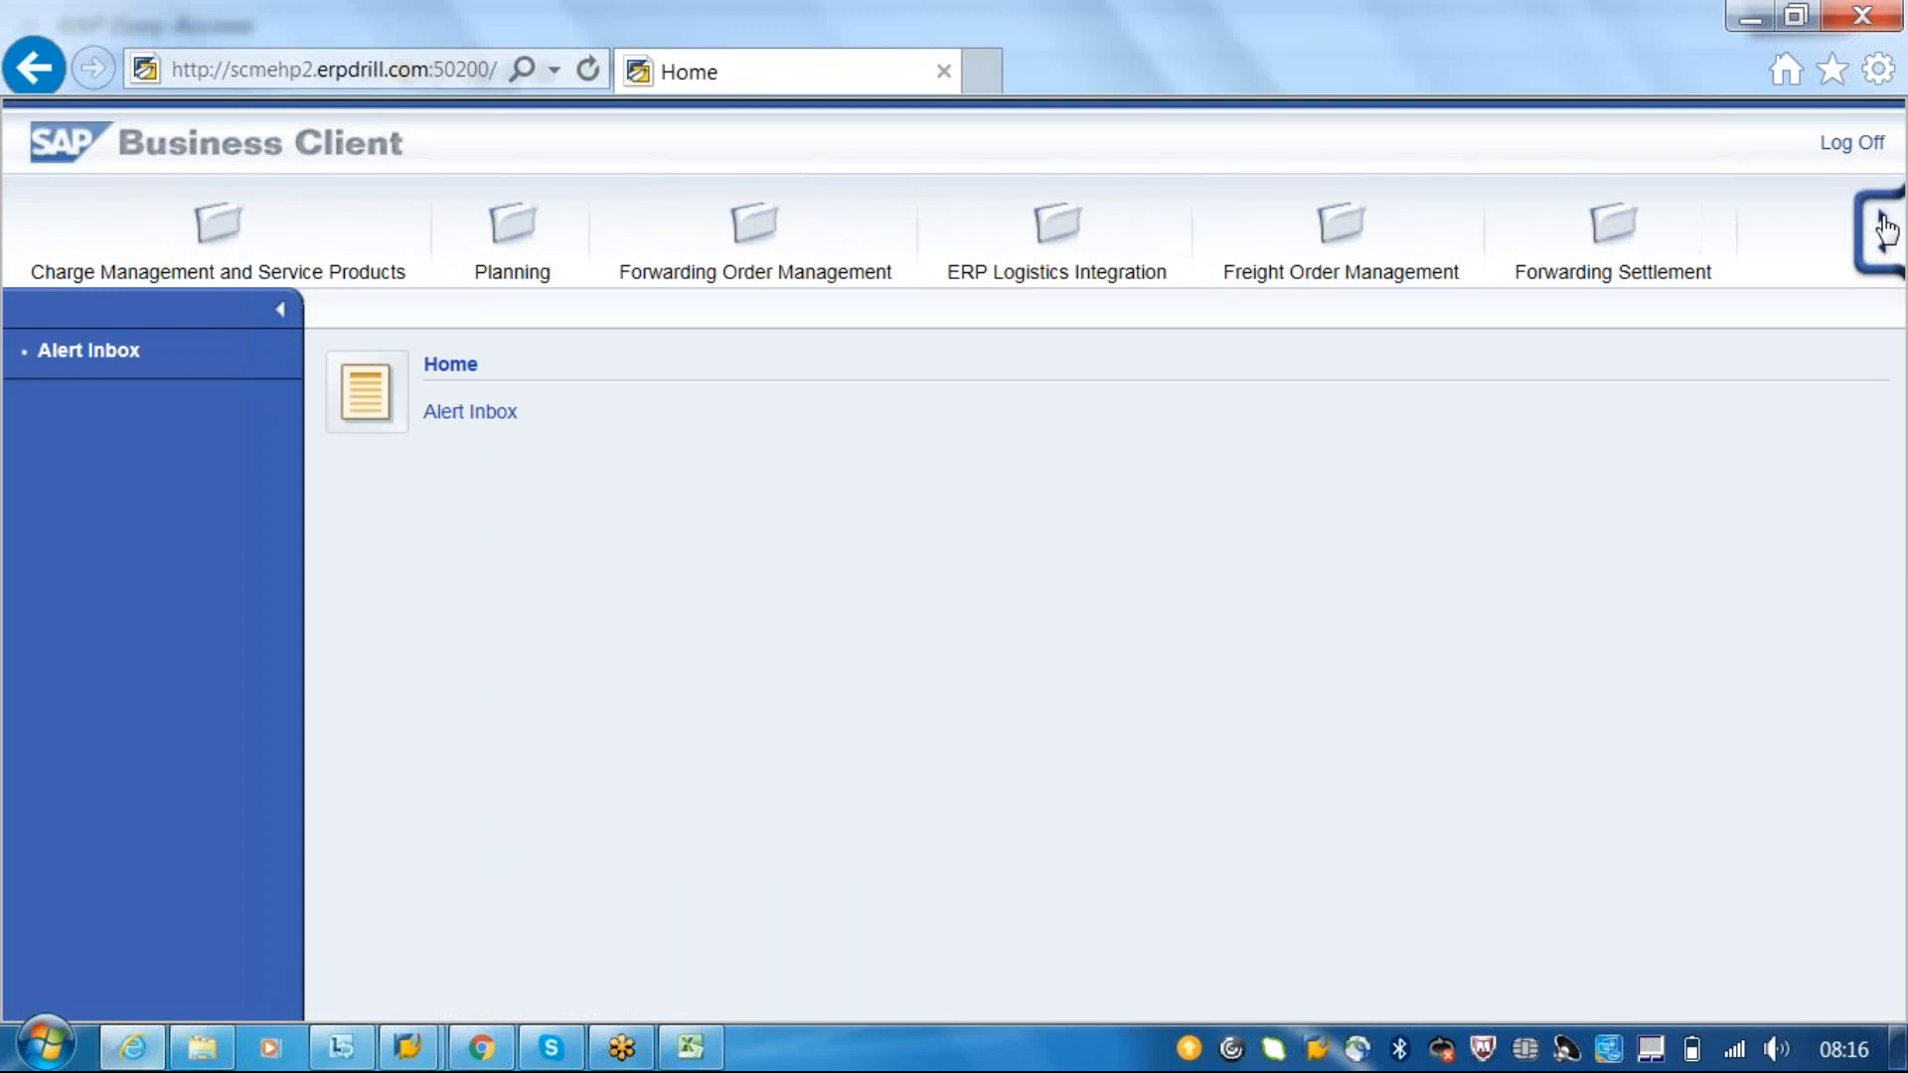
pyautogui.click(1884, 228)
pyautogui.click(1614, 267)
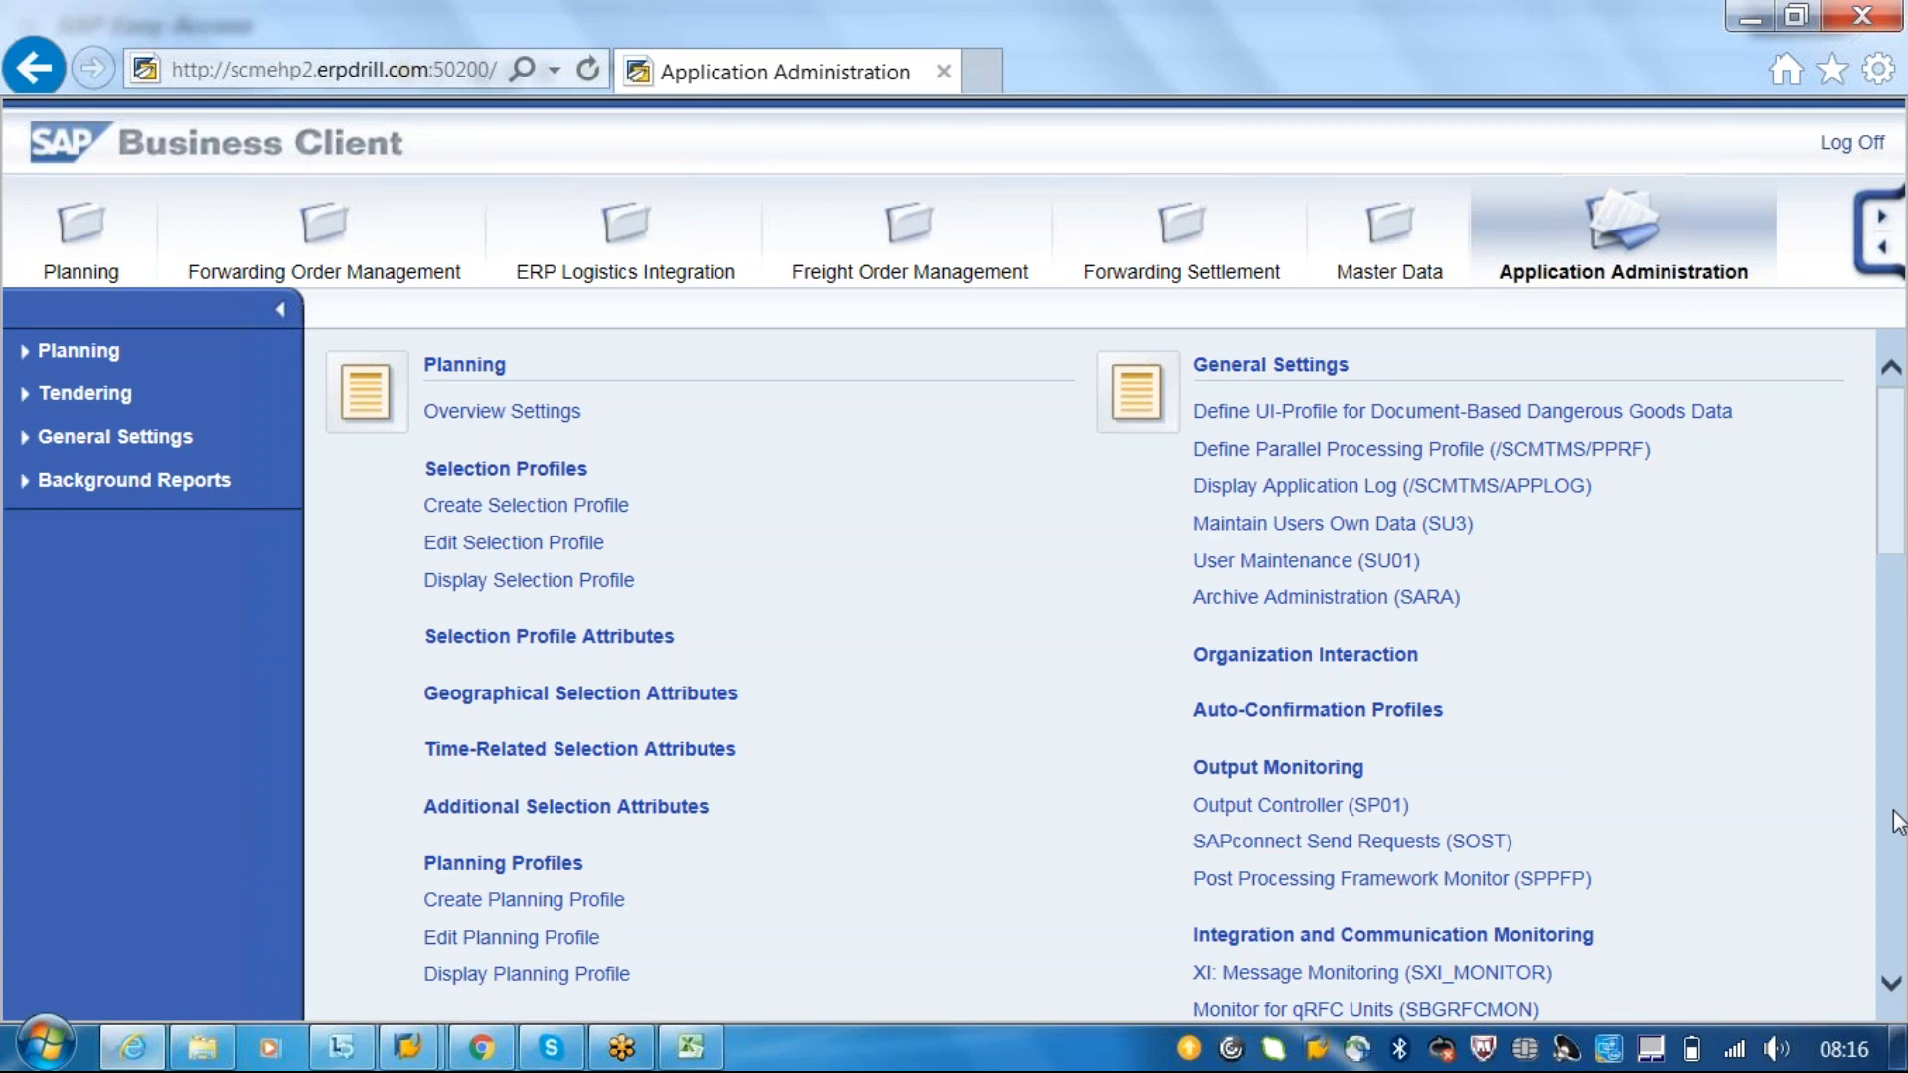
# - Start a new tendering profile named TM_Tendering_Profile with the description "tendering Profile"
pyautogui.scroll(-10, 1898, 820)
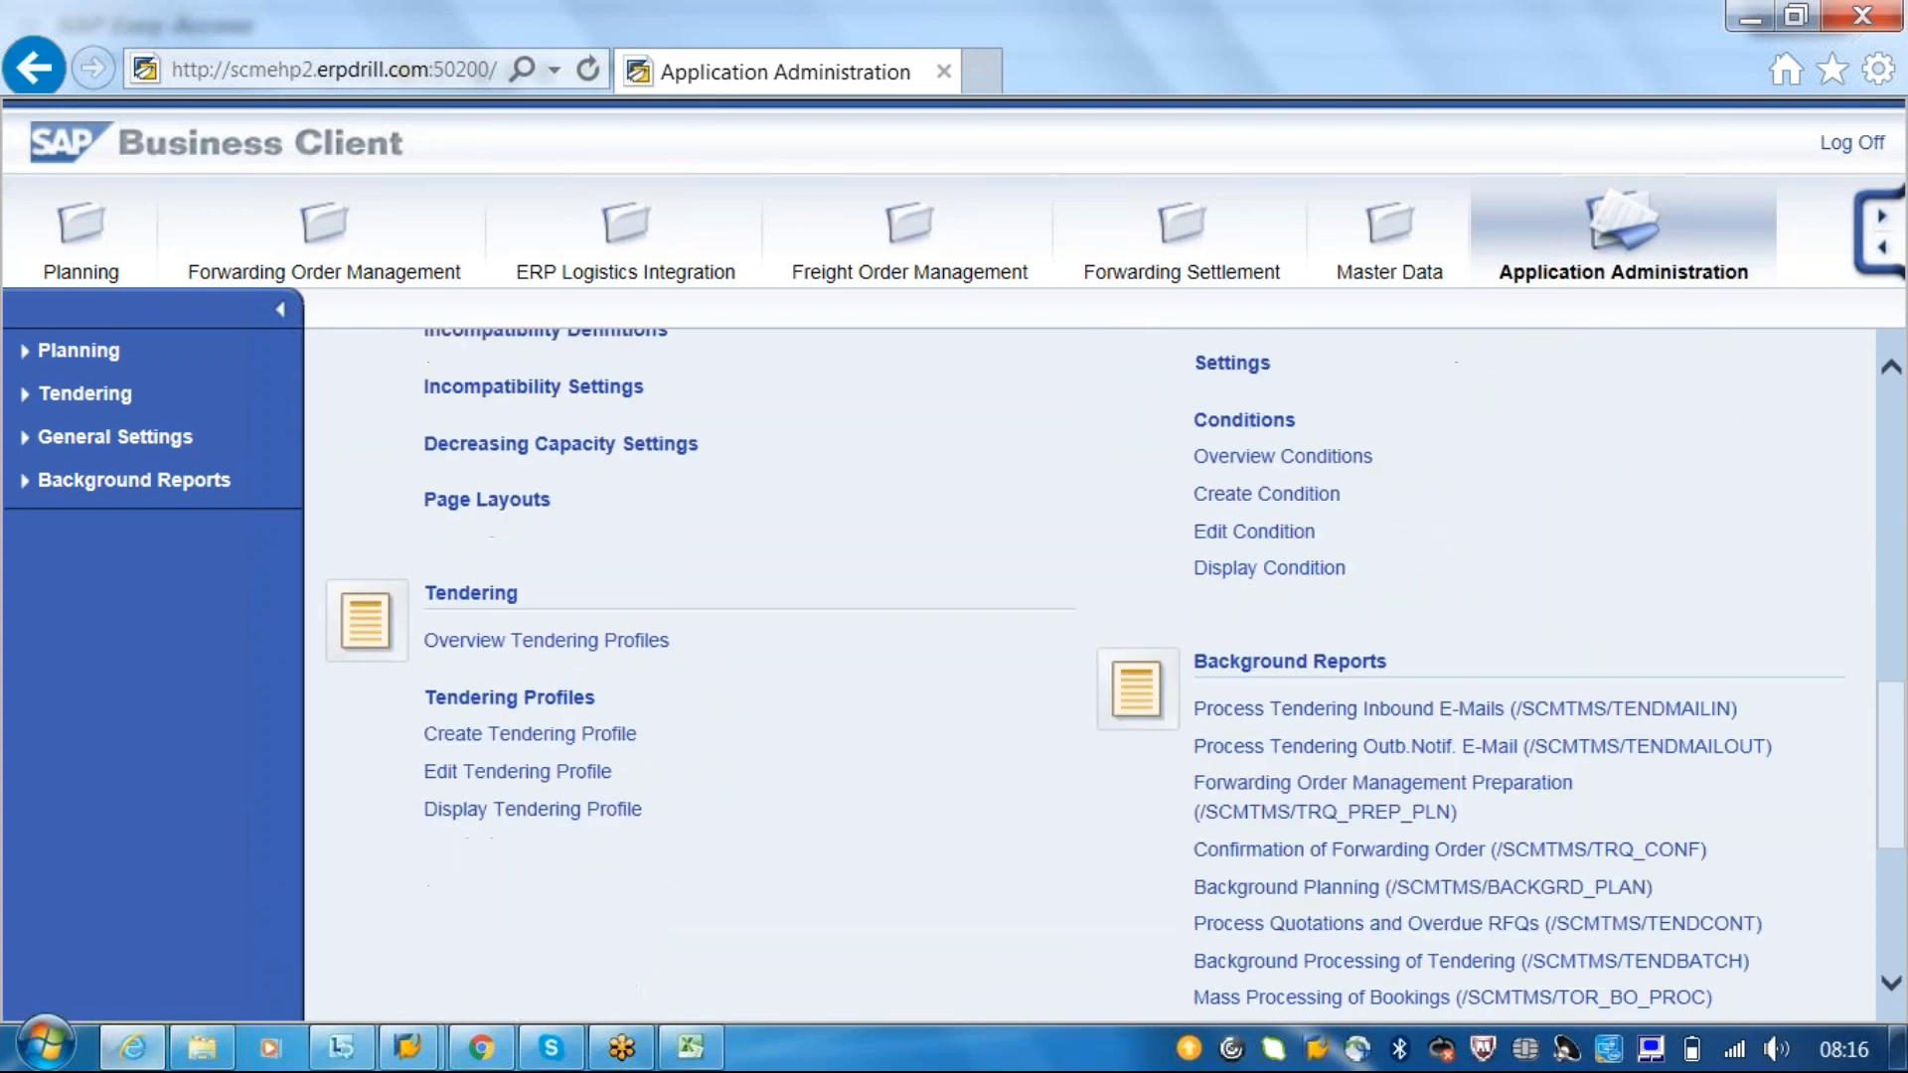
pyautogui.click(555, 734)
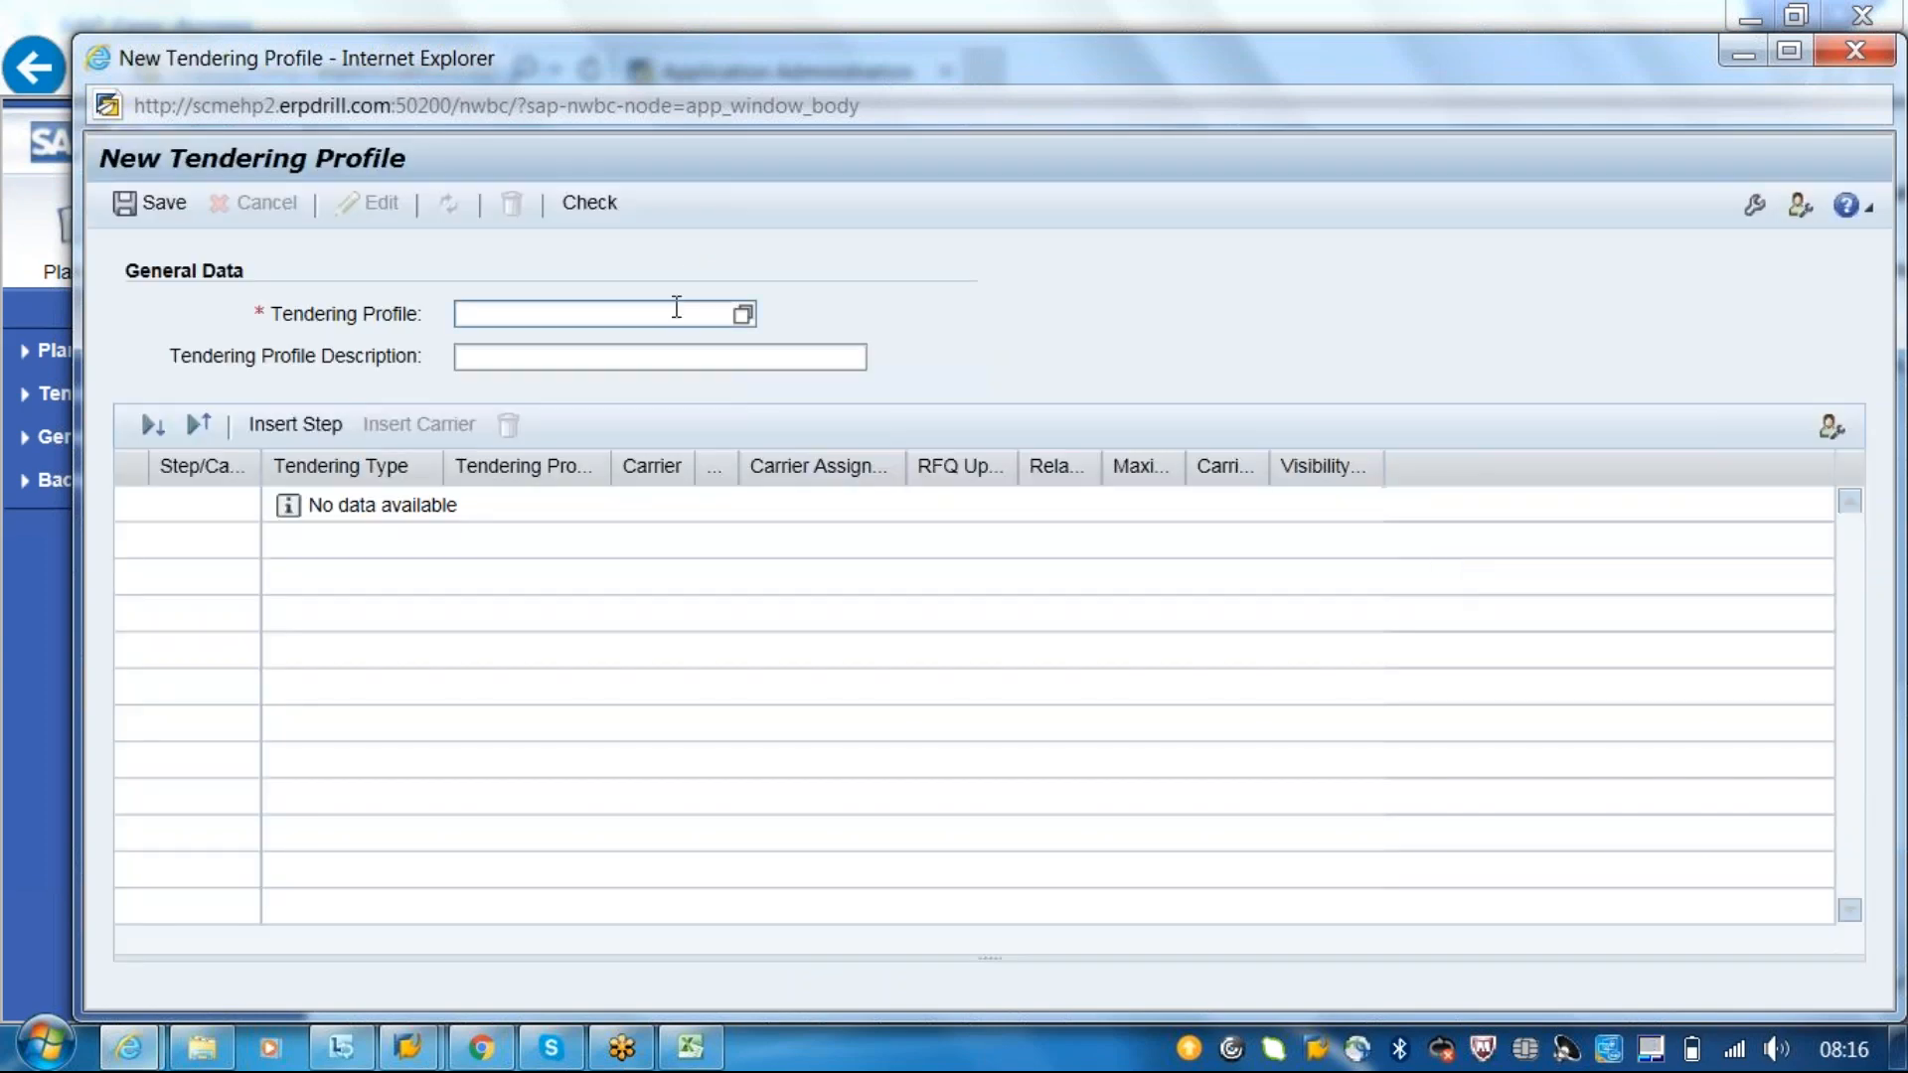
pyautogui.write('T')
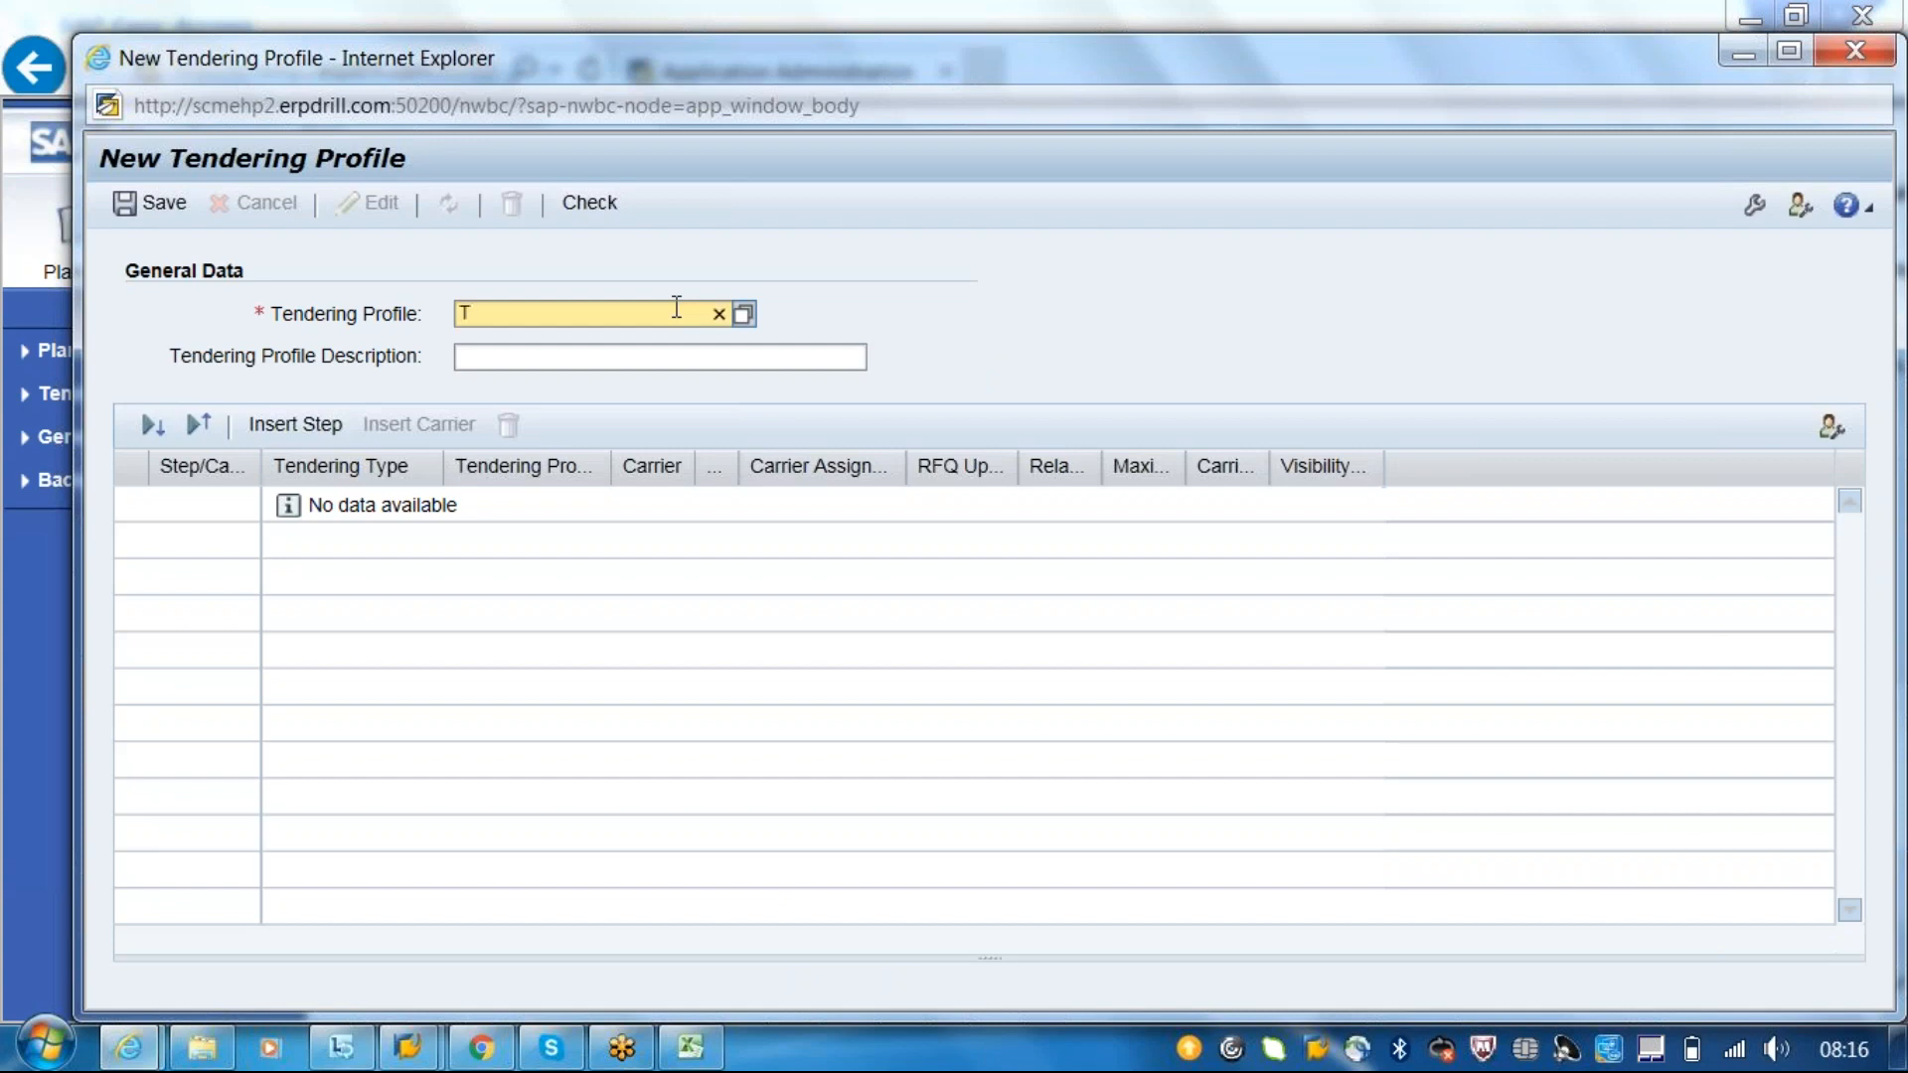
pyautogui.write('M_Tendering_Profile')
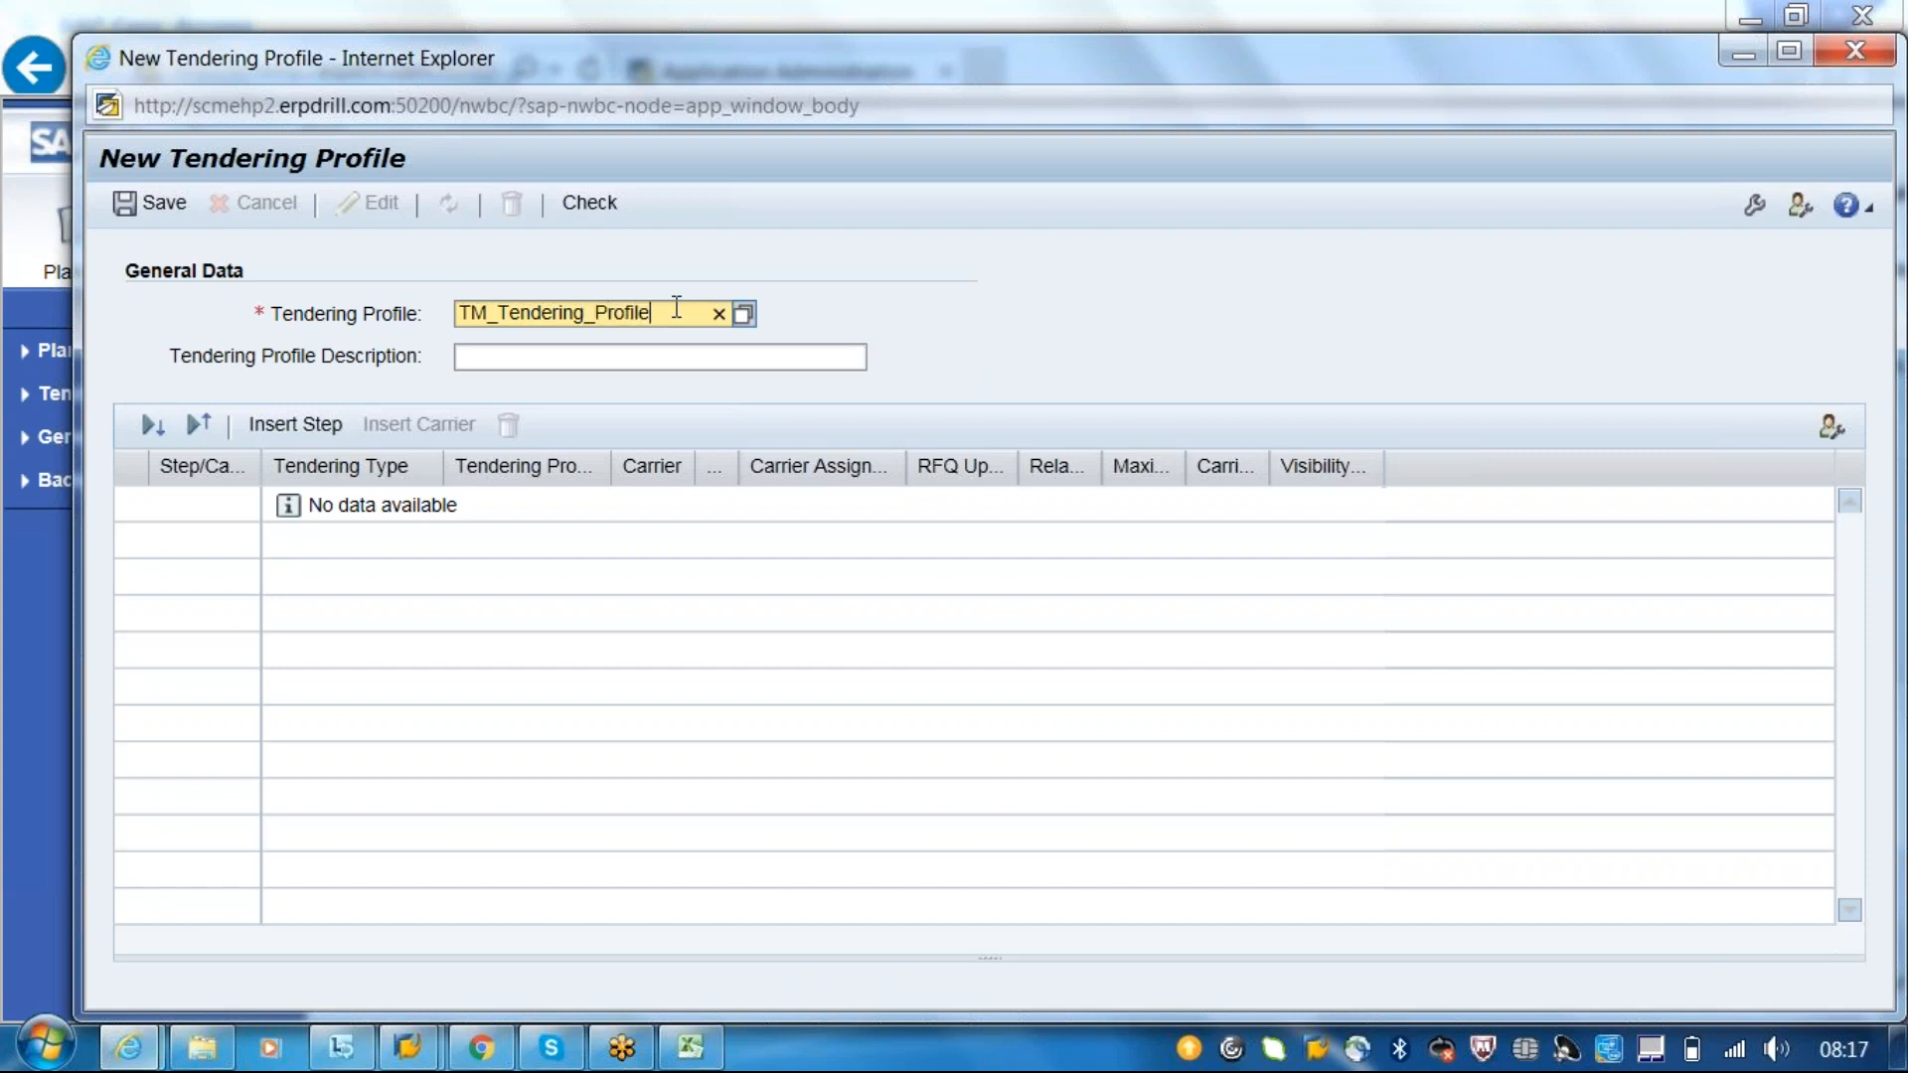
pyautogui.press('Tab')
pyautogui.write('tendering Profile')
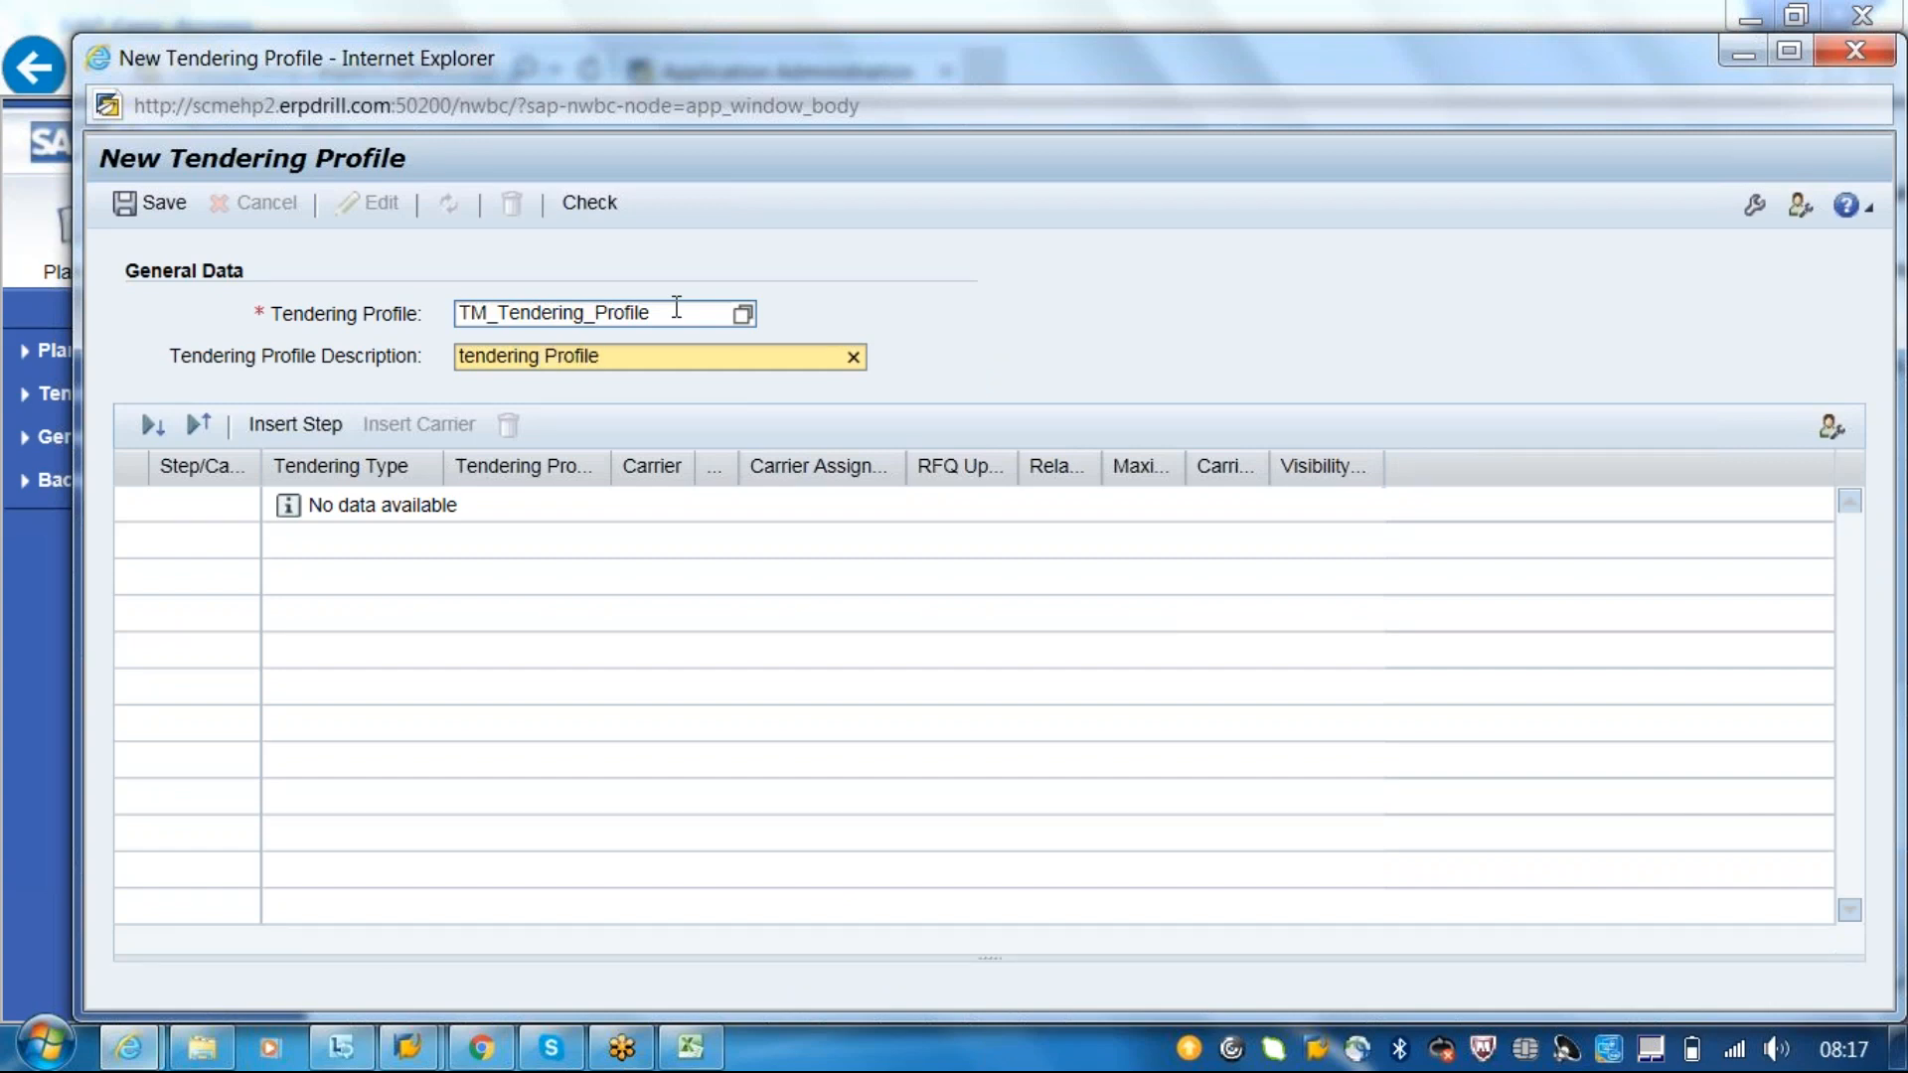
pyautogui.press('Return')
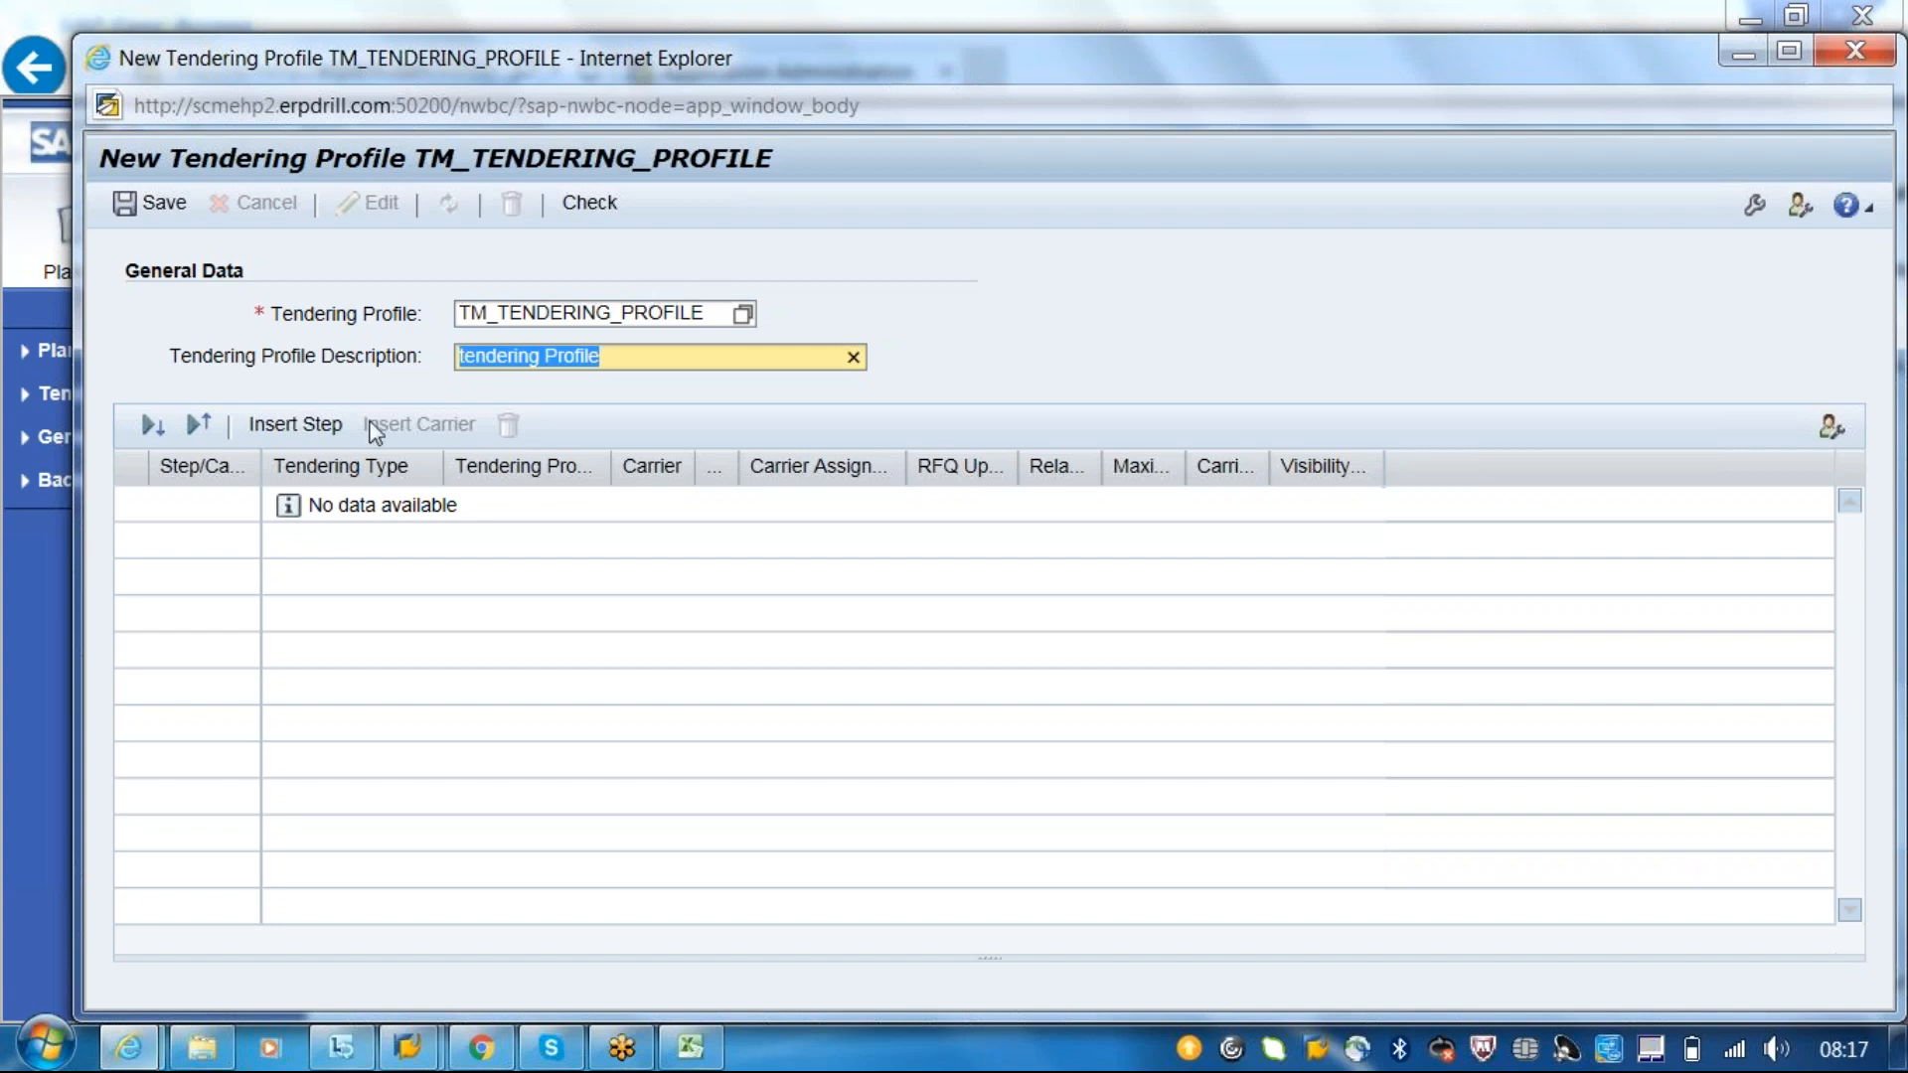
# - Insert a step in the tendering profile with tendering type Peer-to-Peer Tendering - Response Required
pyautogui.click(321, 434)
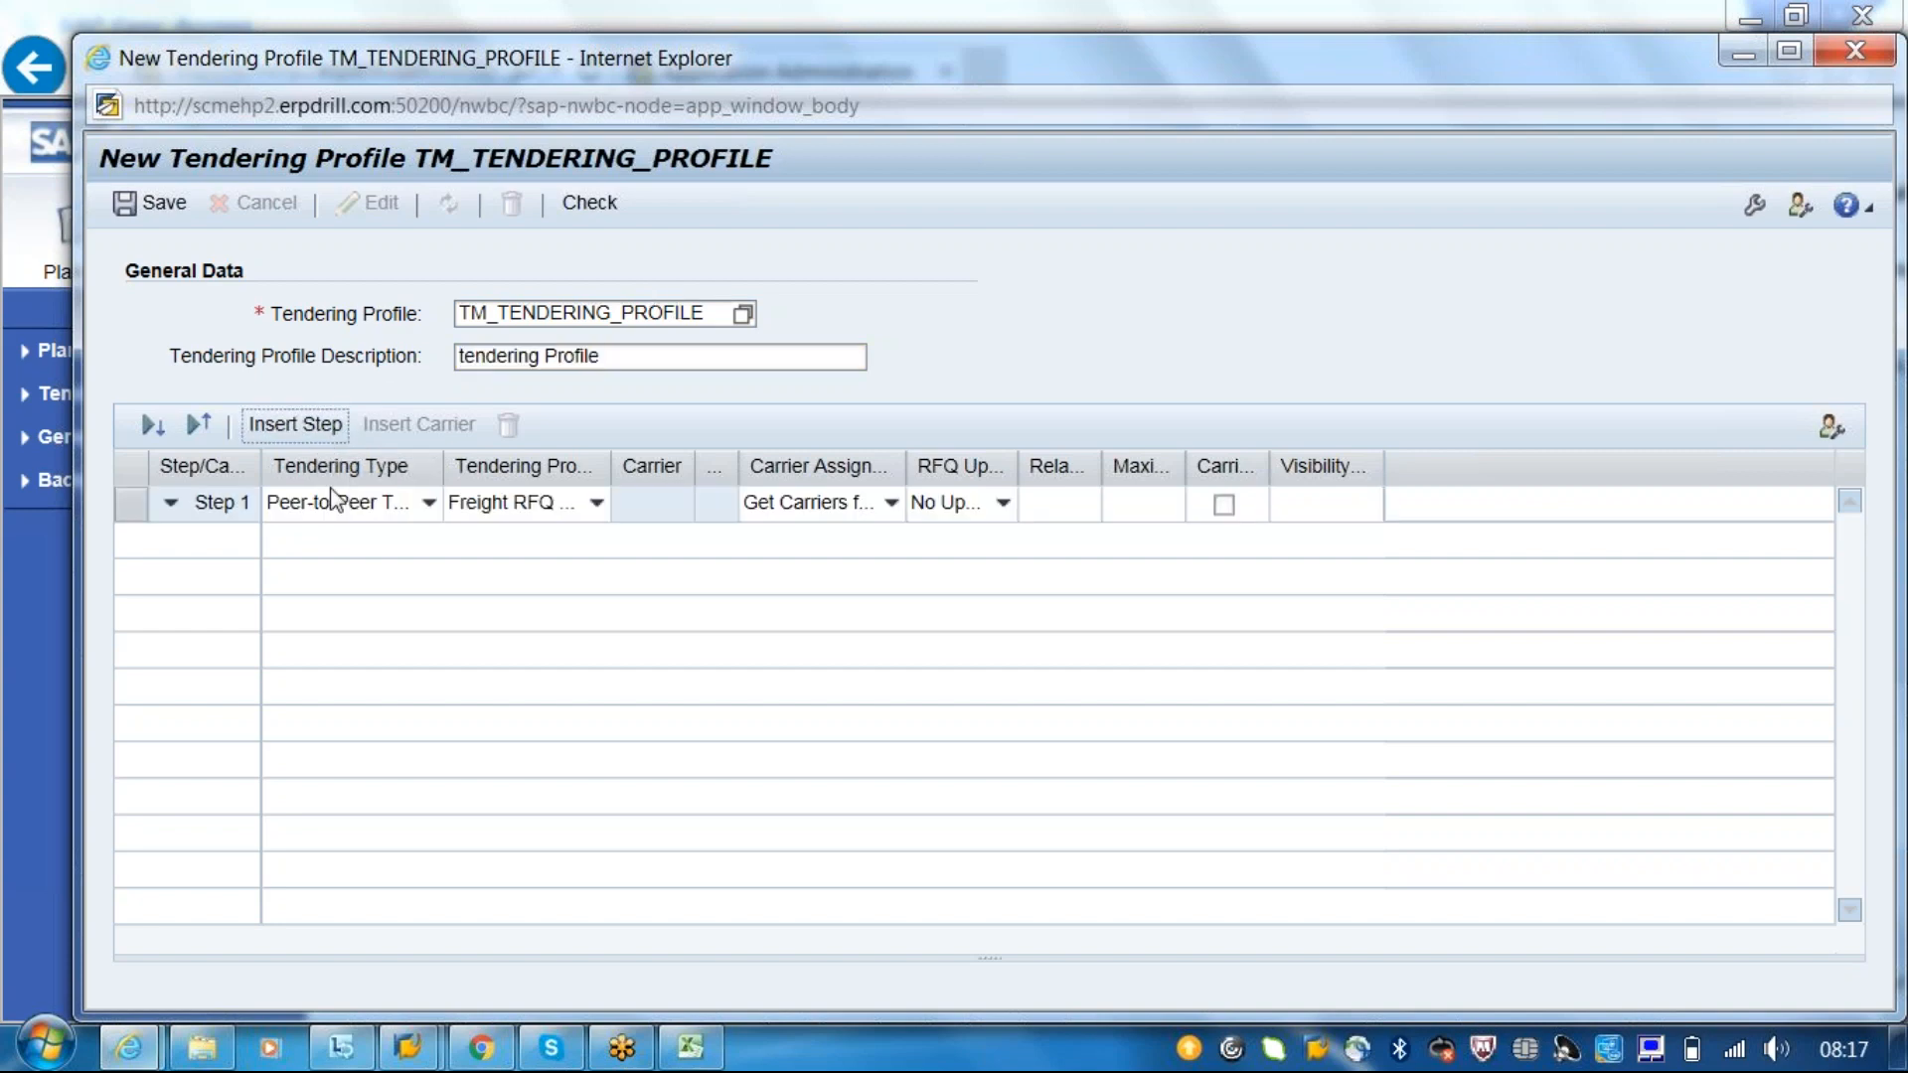
pyautogui.click(426, 505)
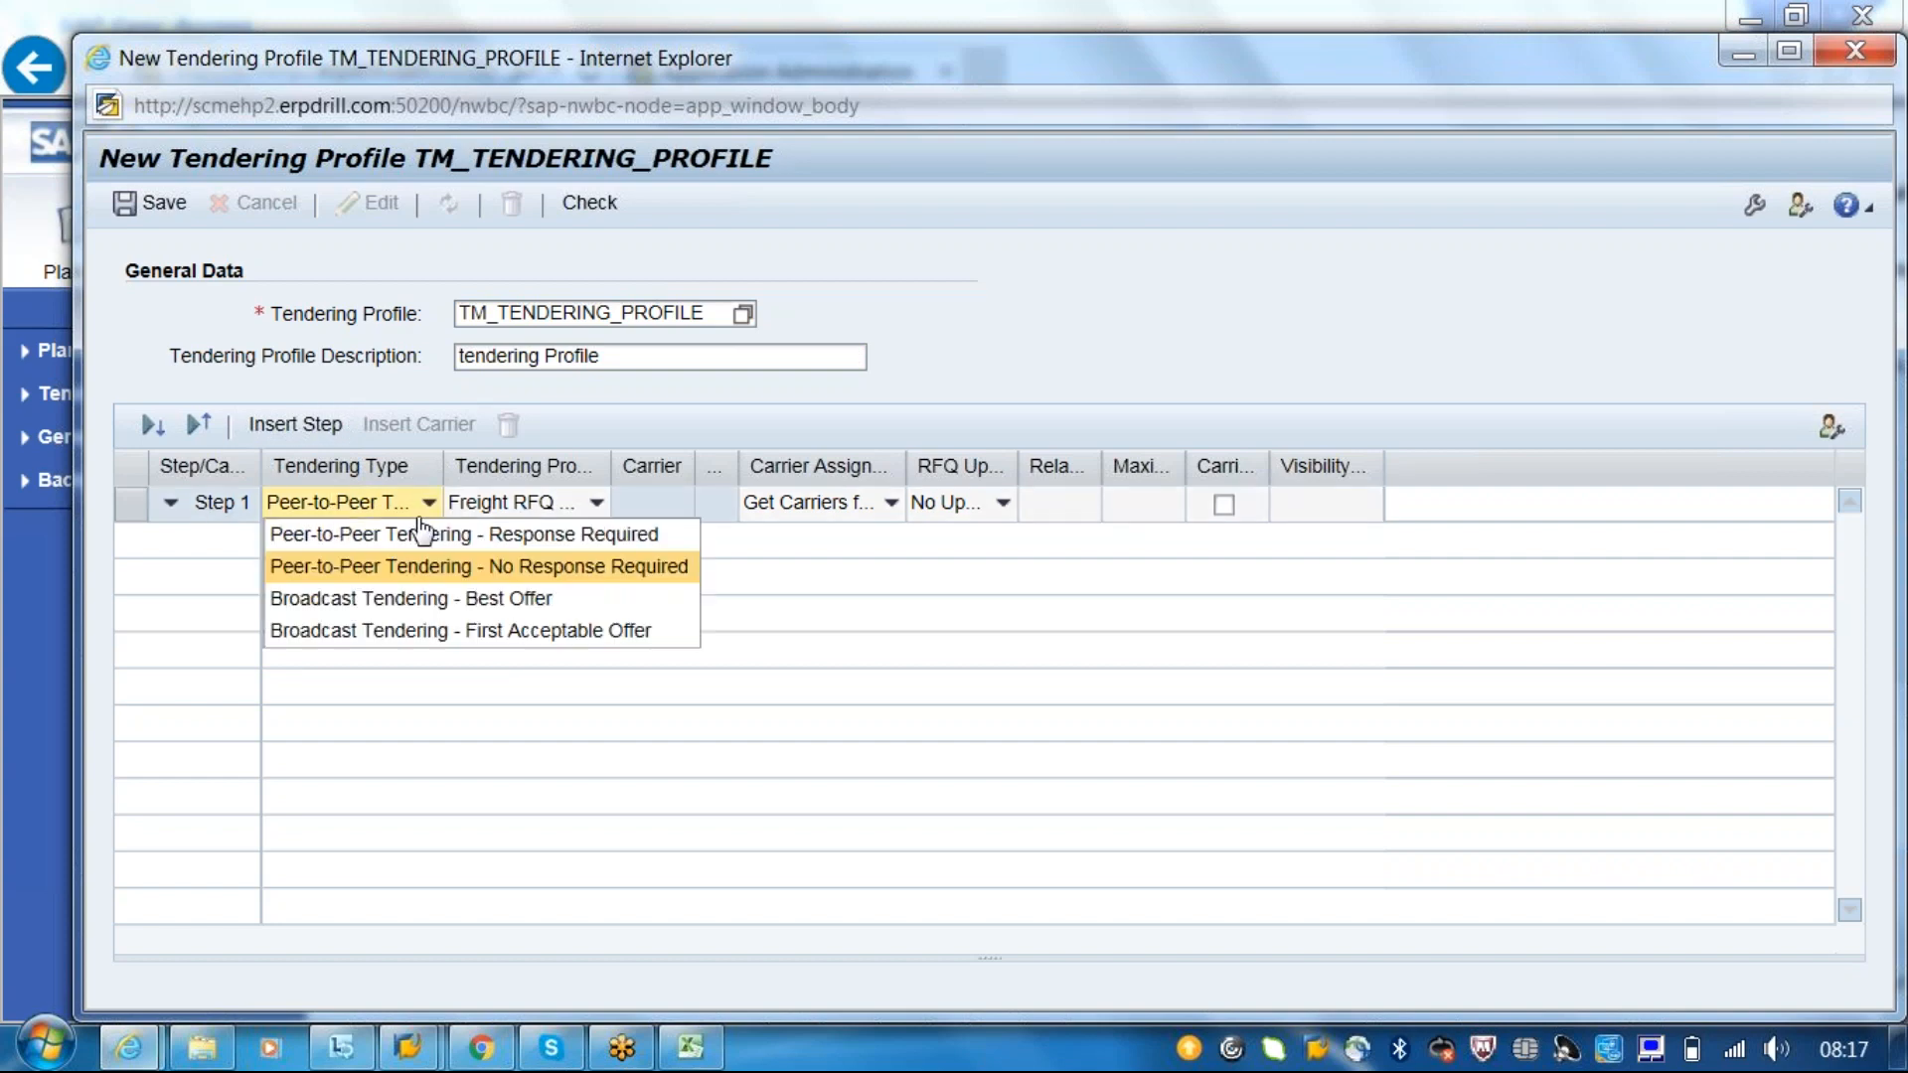
pyautogui.click(507, 539)
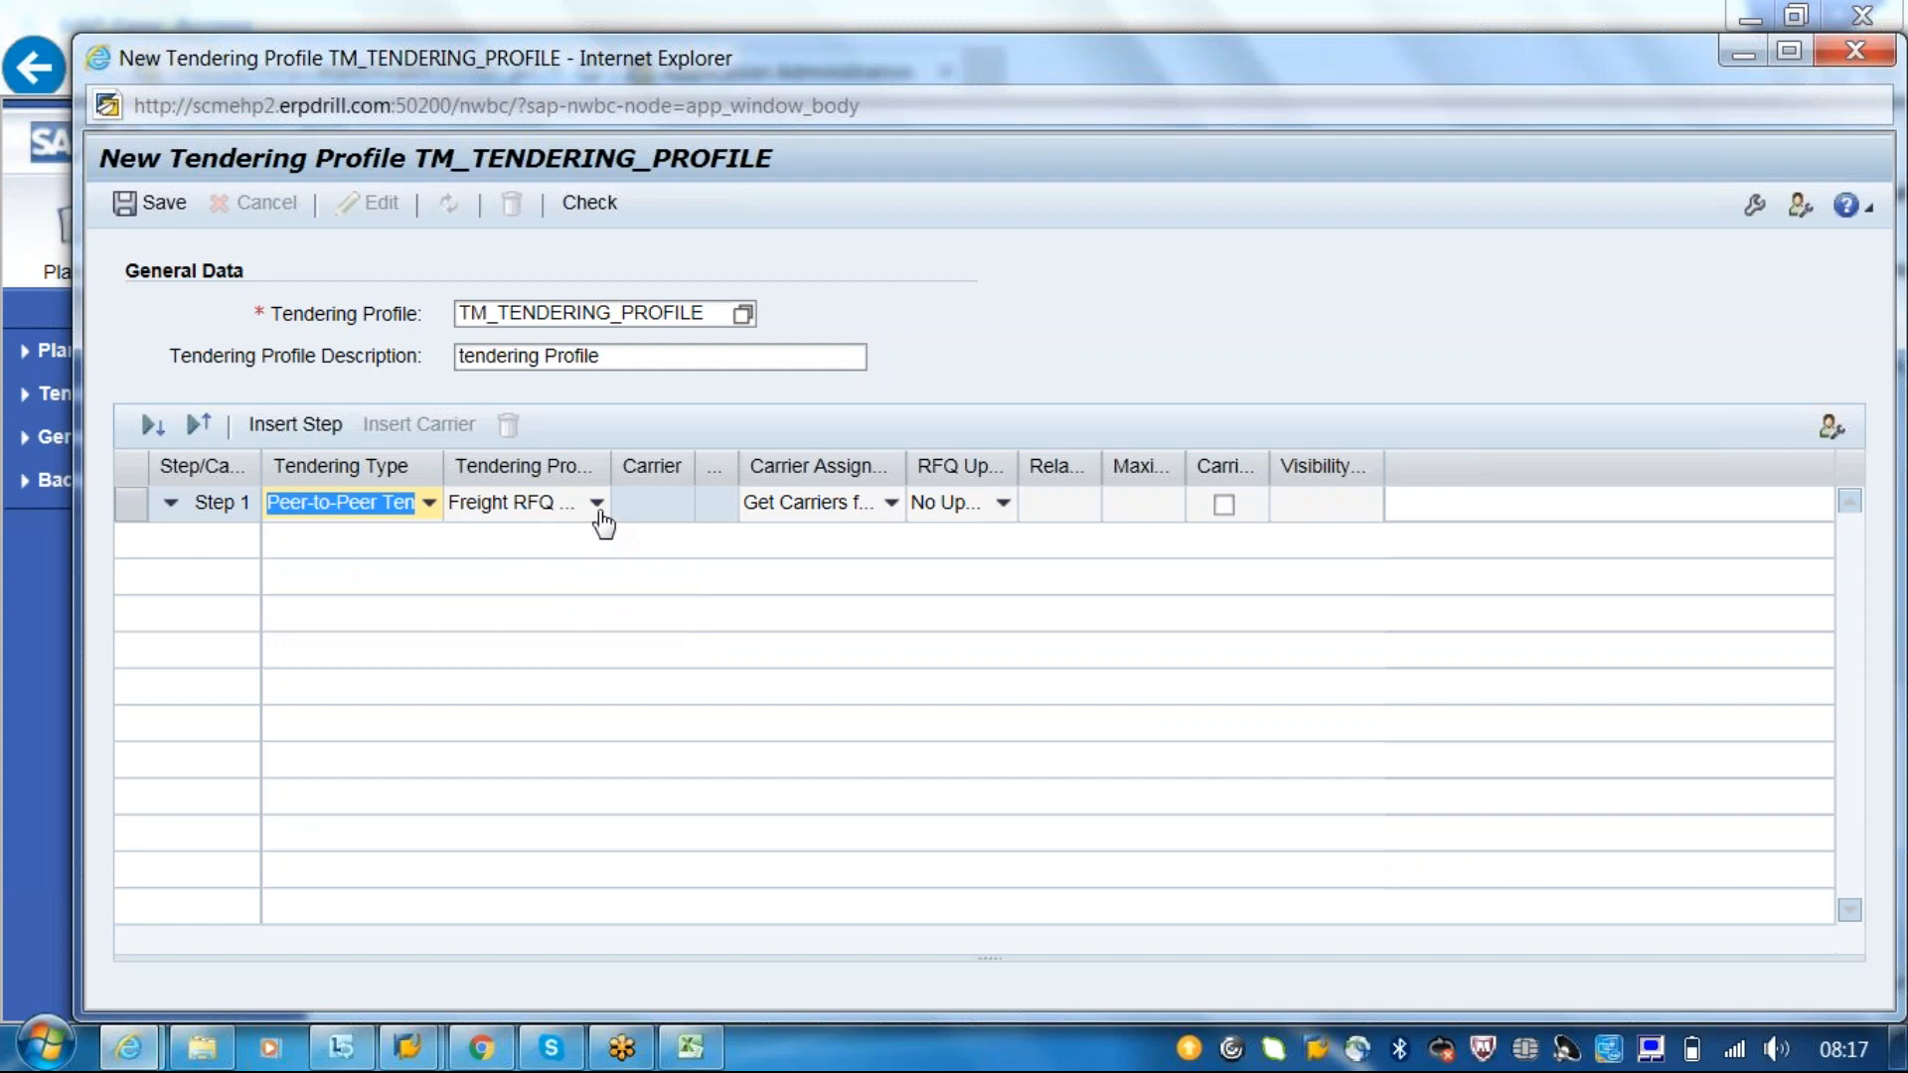
# - Set Step 1's tendering process to Freight RFQ Based, Award Manually, and view its carrier assignment options
pyautogui.click(598, 507)
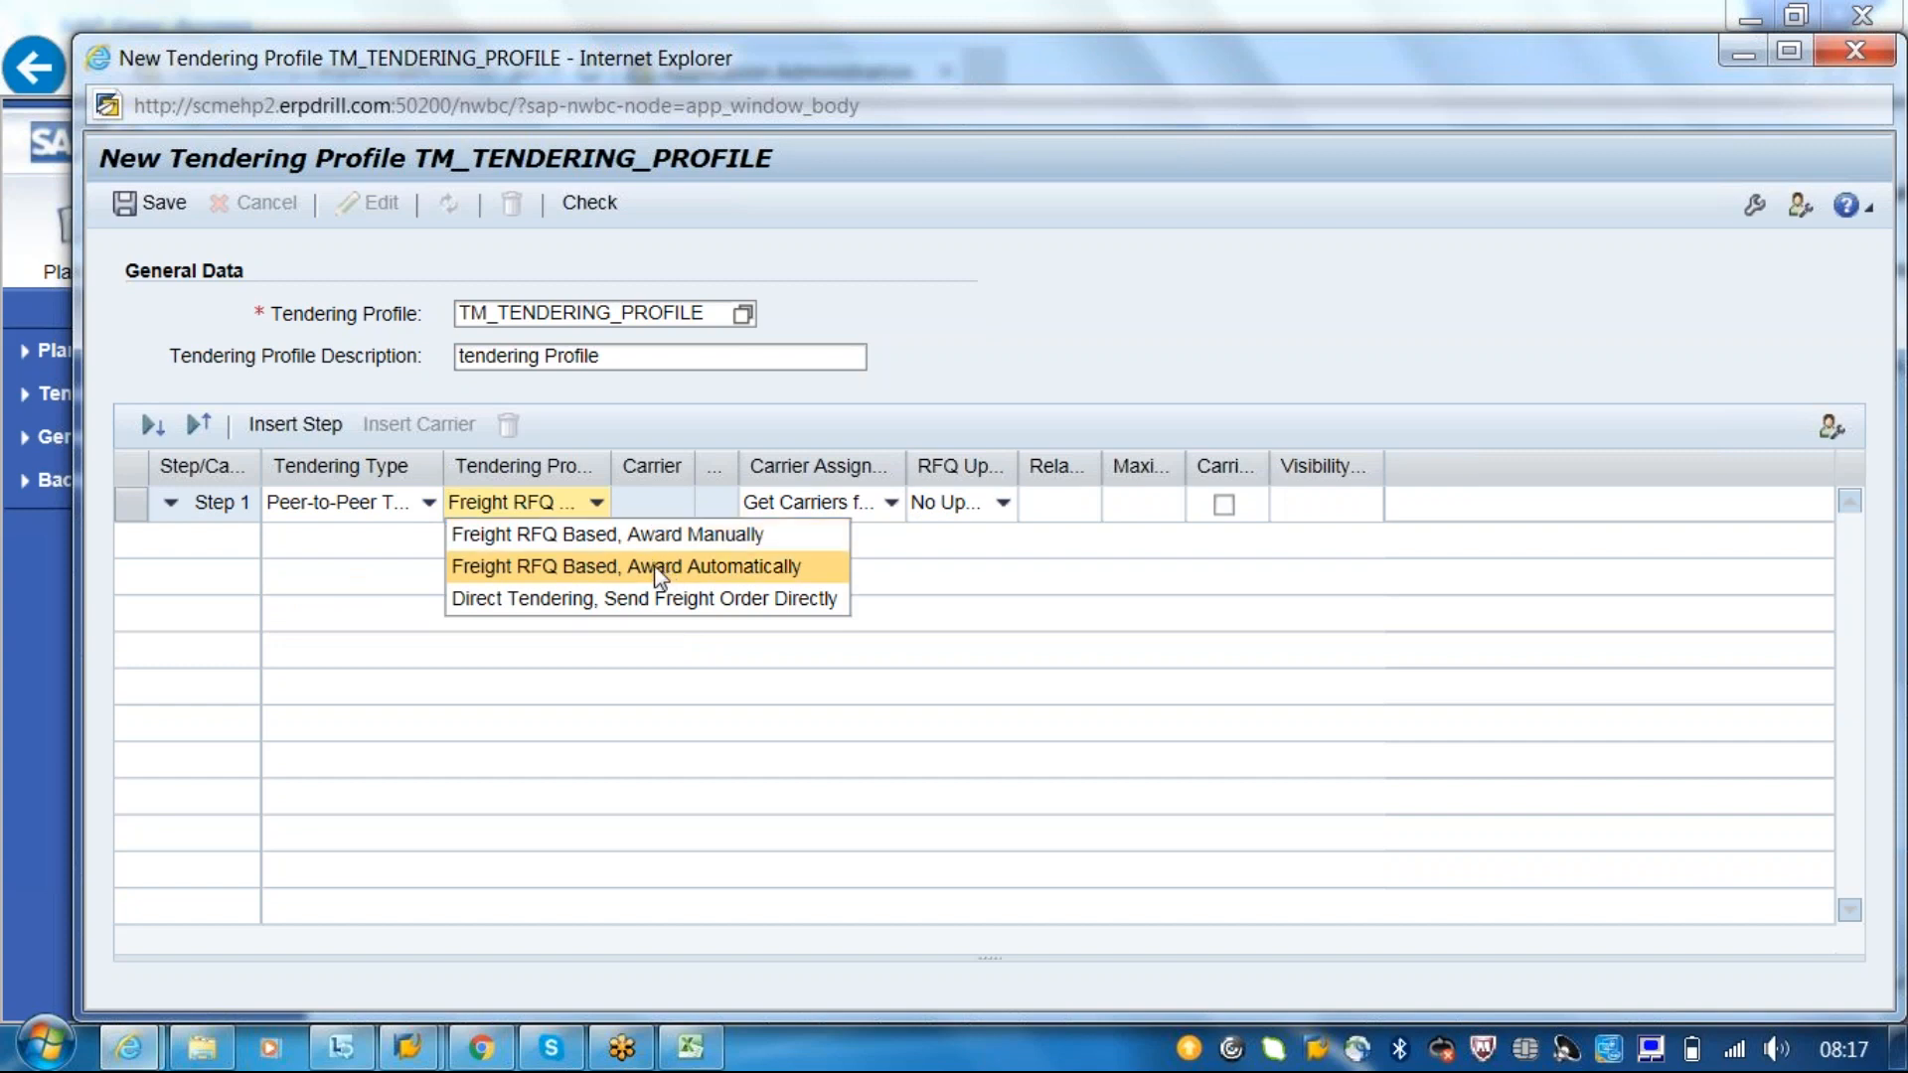
pyautogui.click(556, 600)
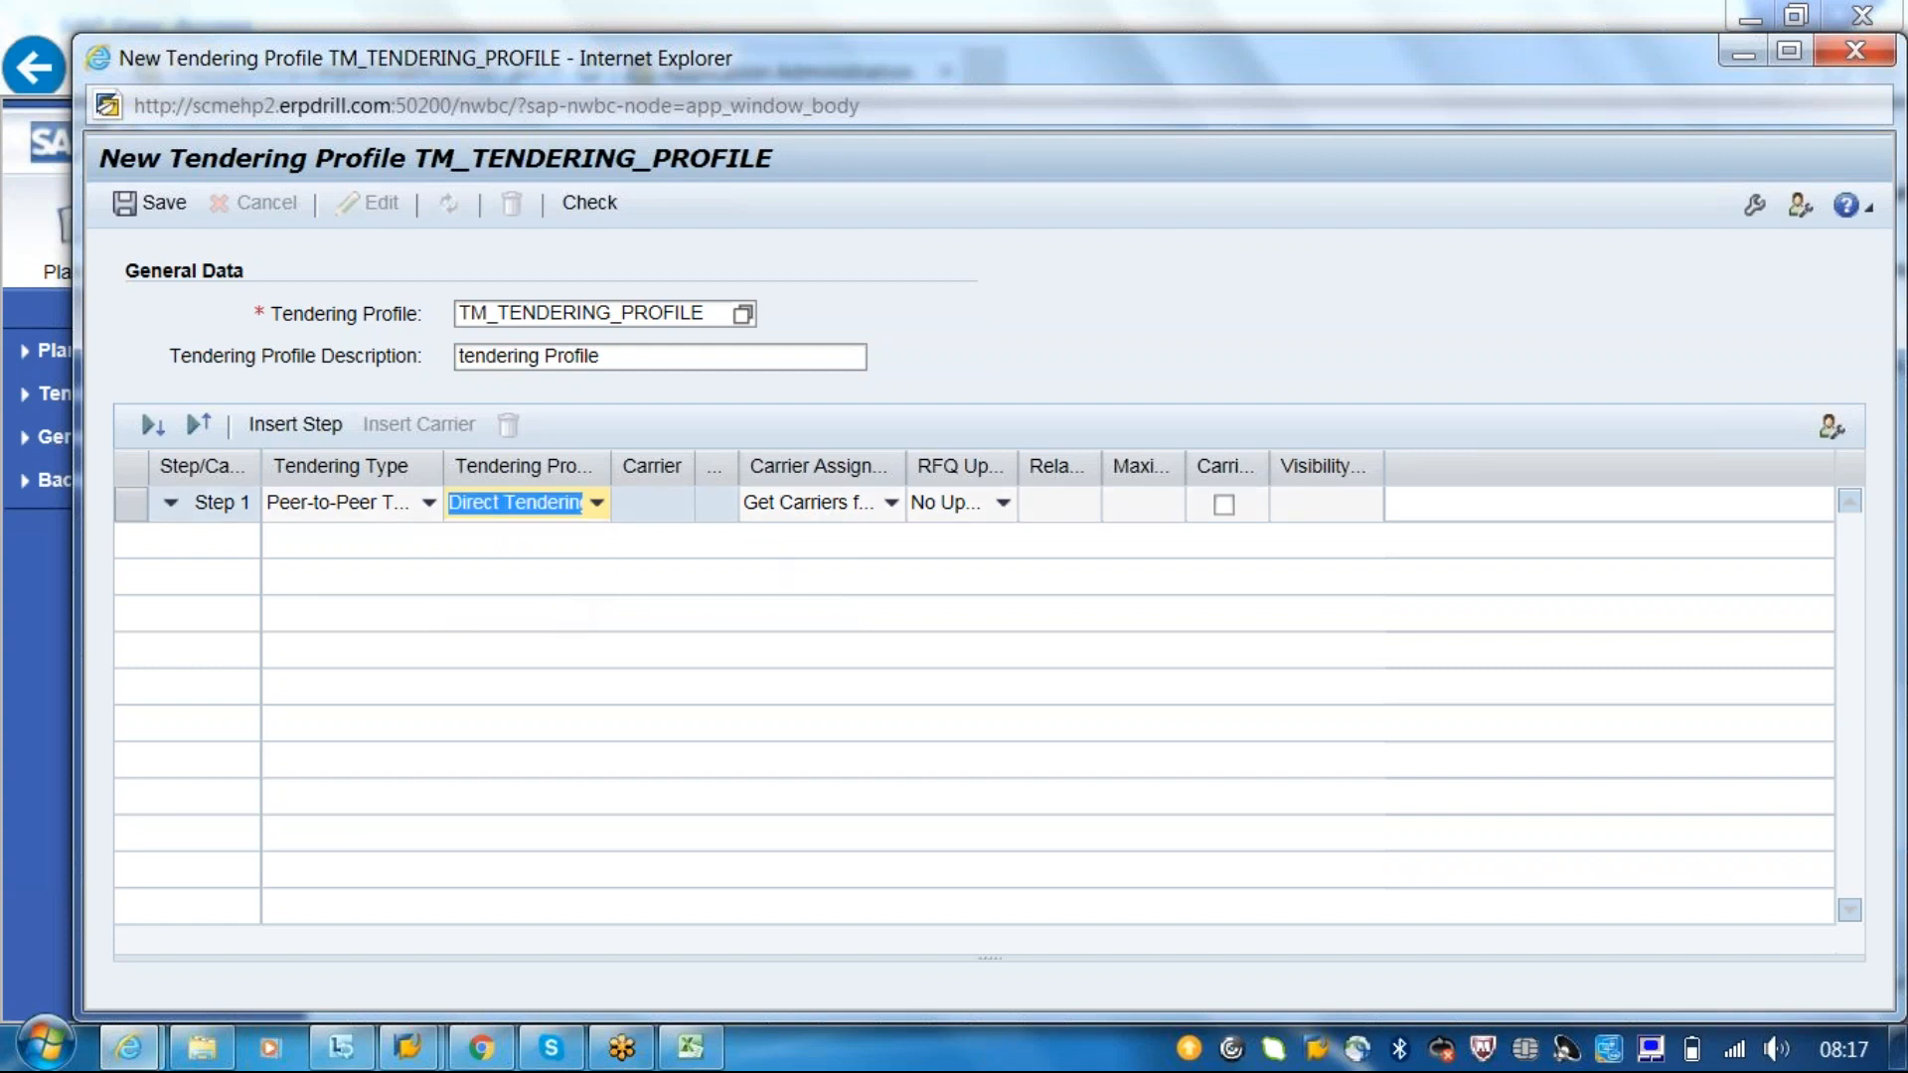
pyautogui.click(597, 504)
pyautogui.press('Down')
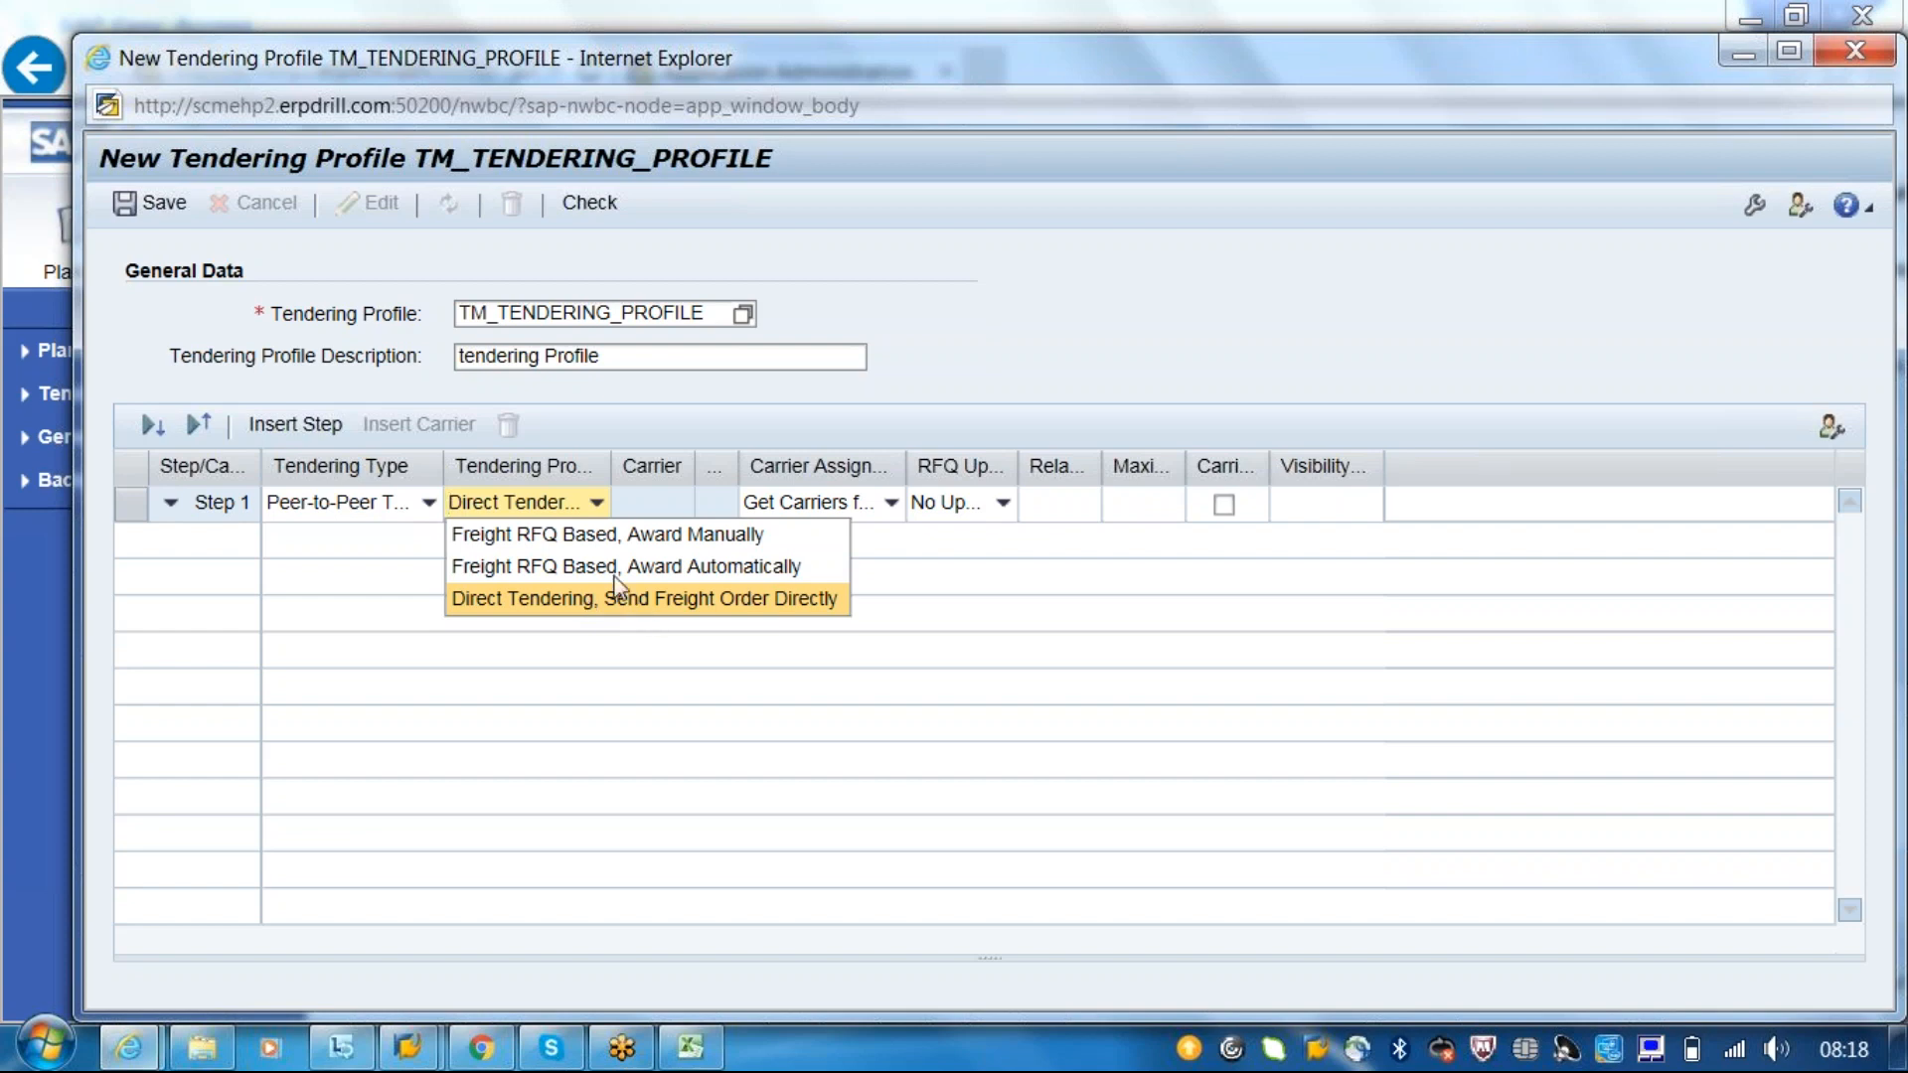
pyautogui.click(551, 545)
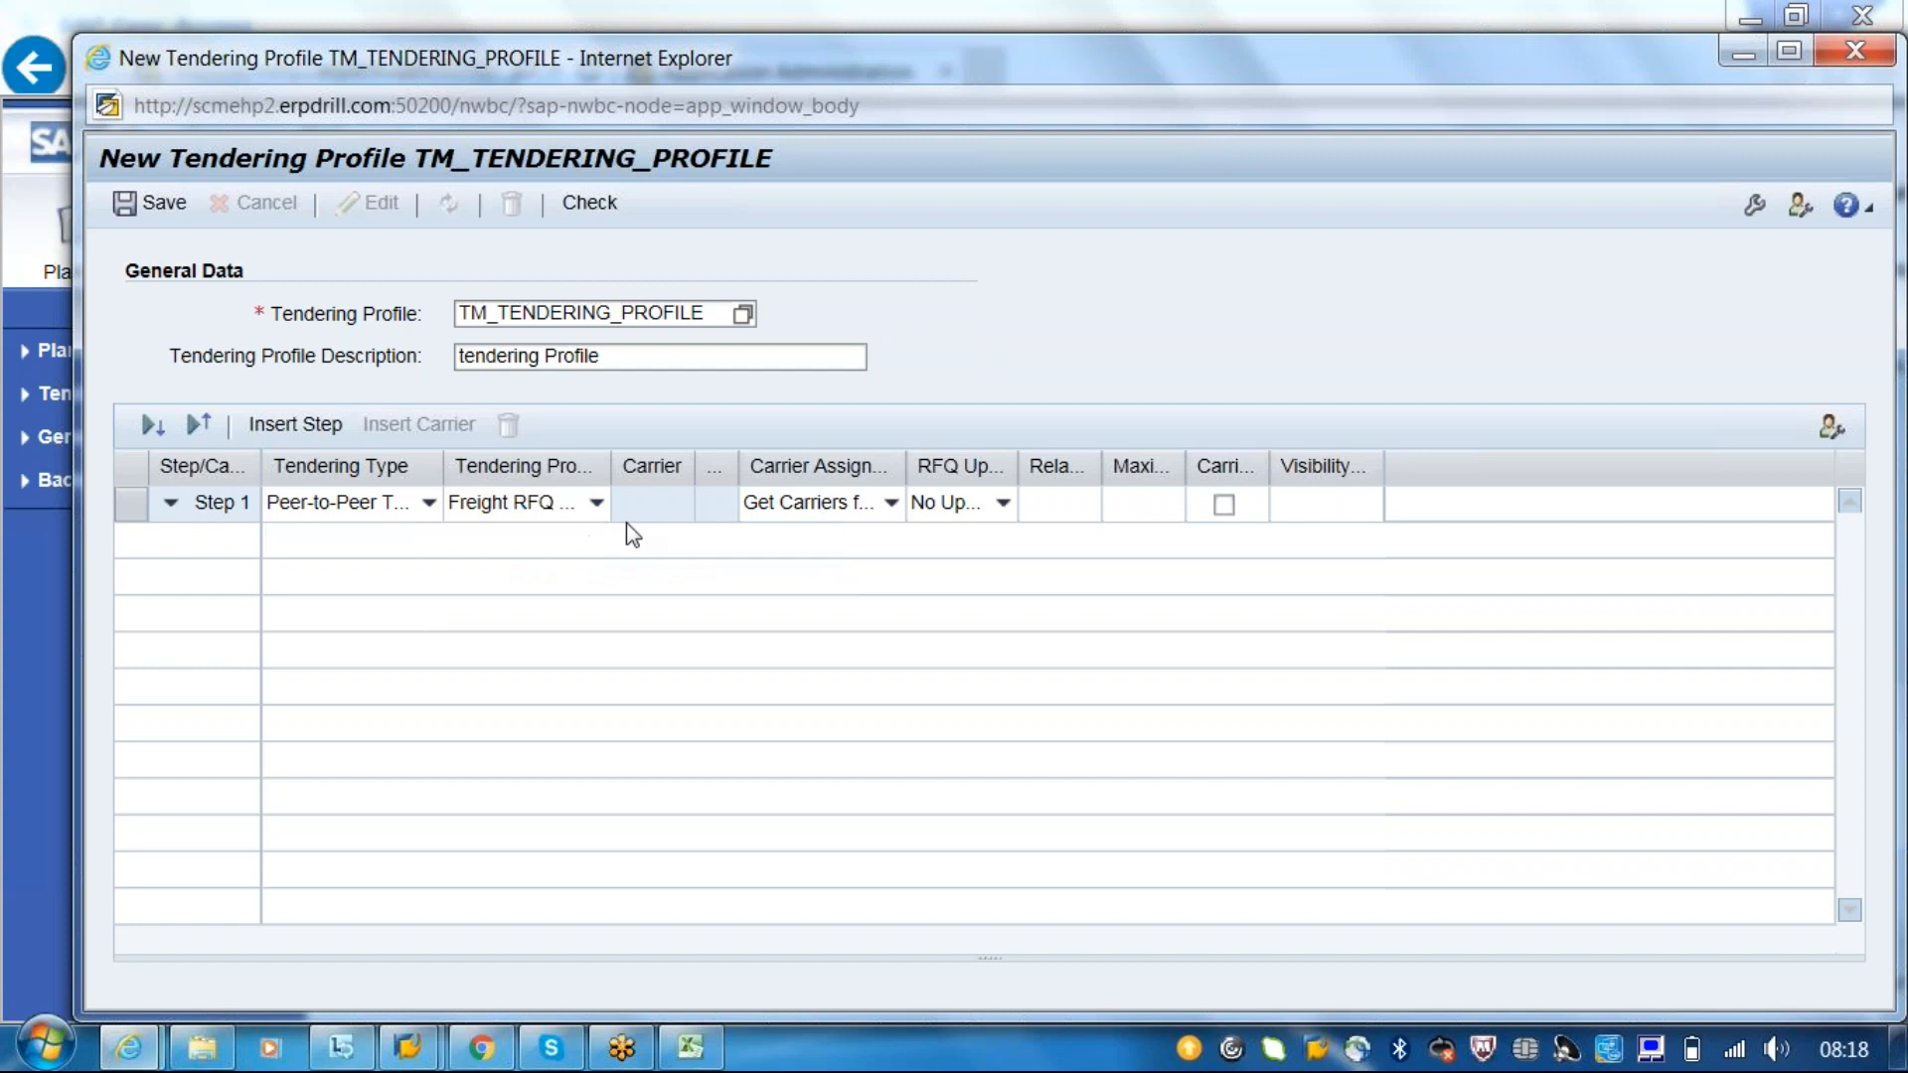
pyautogui.click(862, 505)
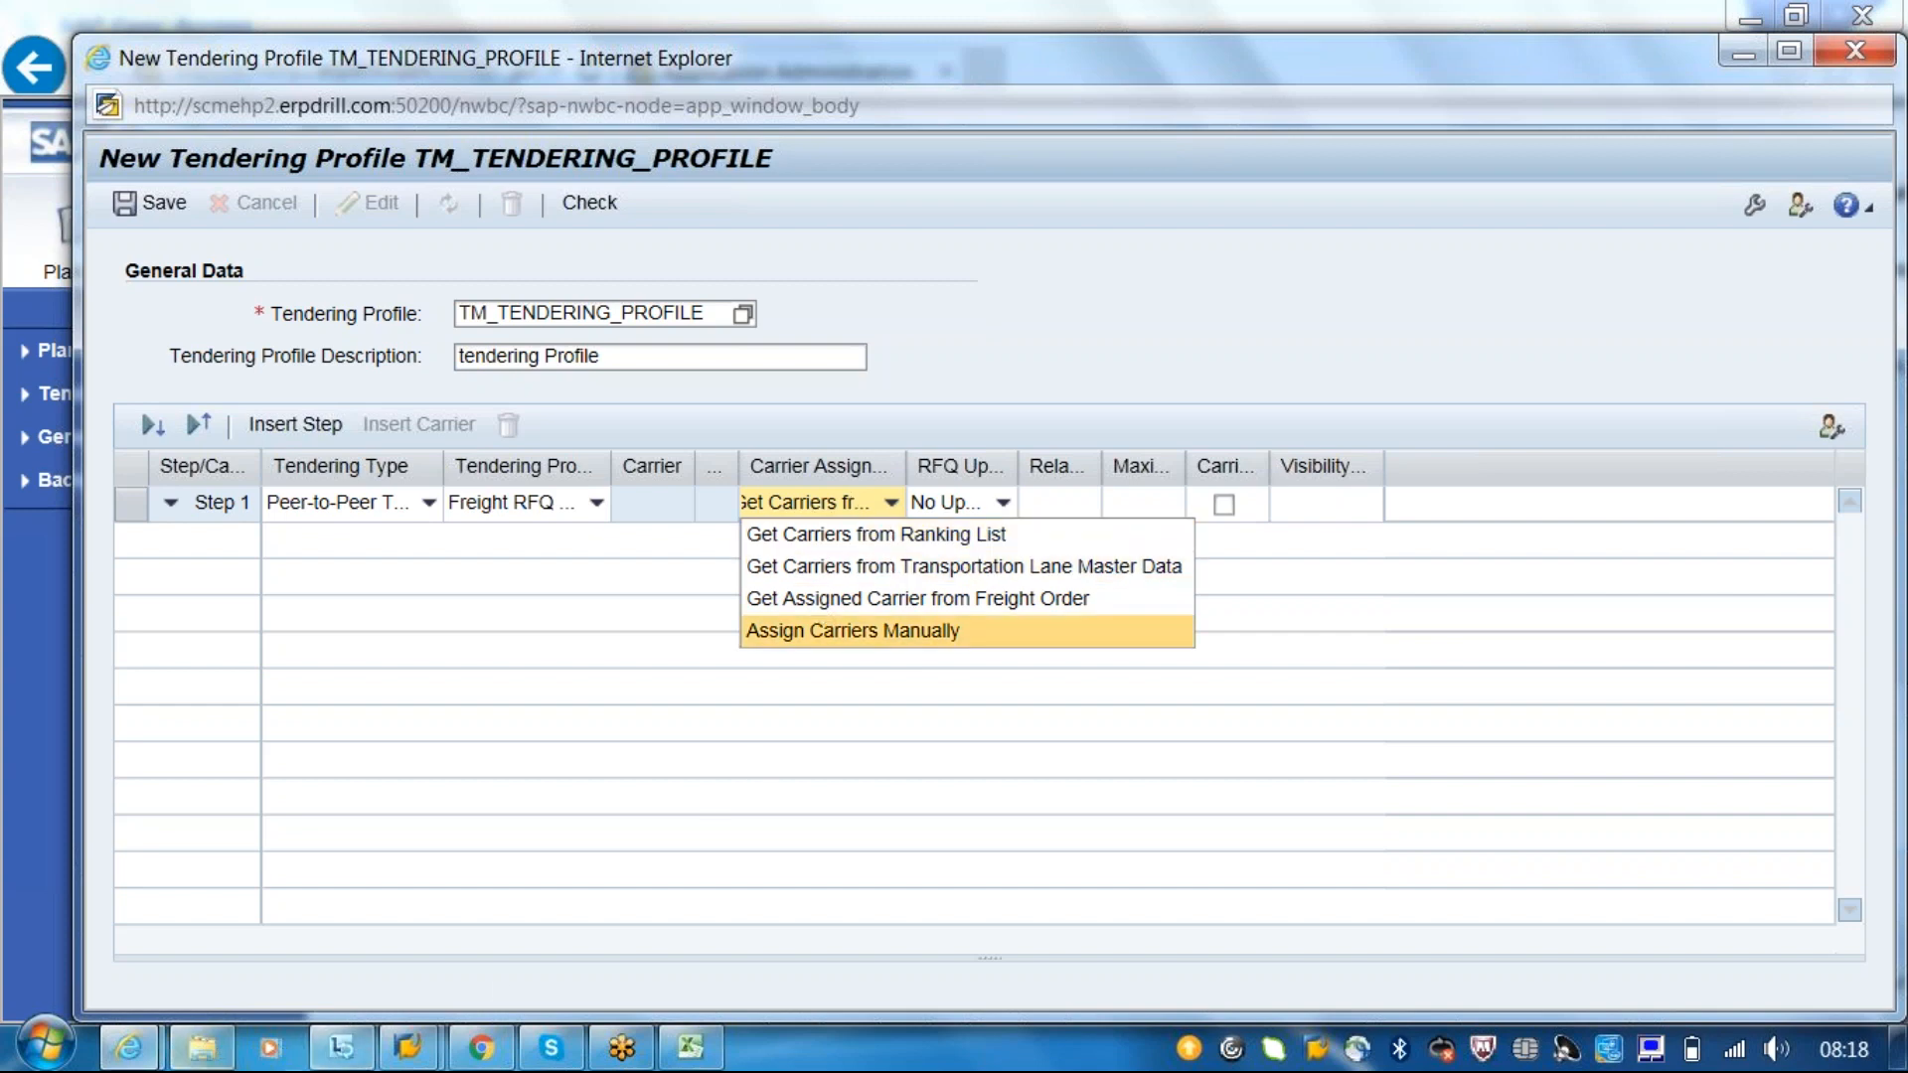
# - Return to the Business Client main window and open the first suggested freight order starting with 3 for editing from Freight Order Management
pyautogui.click(134, 1056)
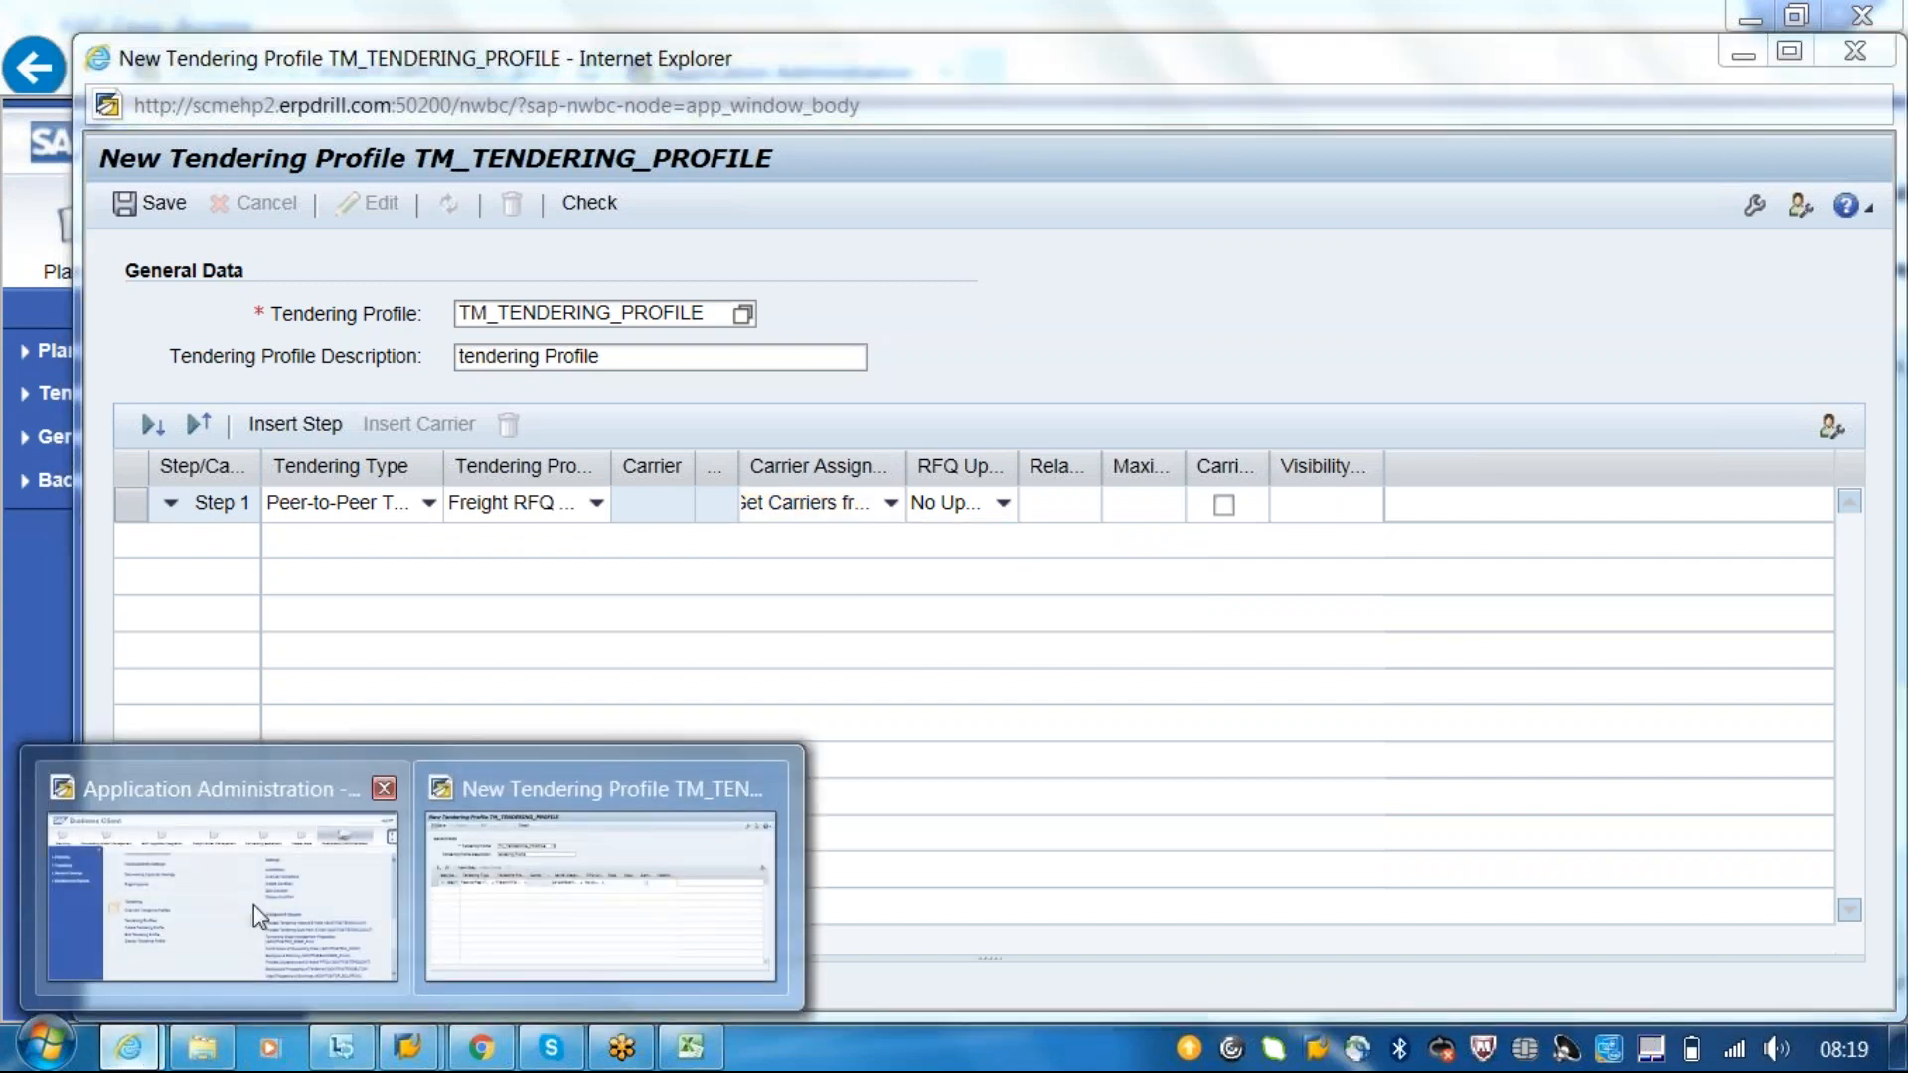
pyautogui.click(254, 904)
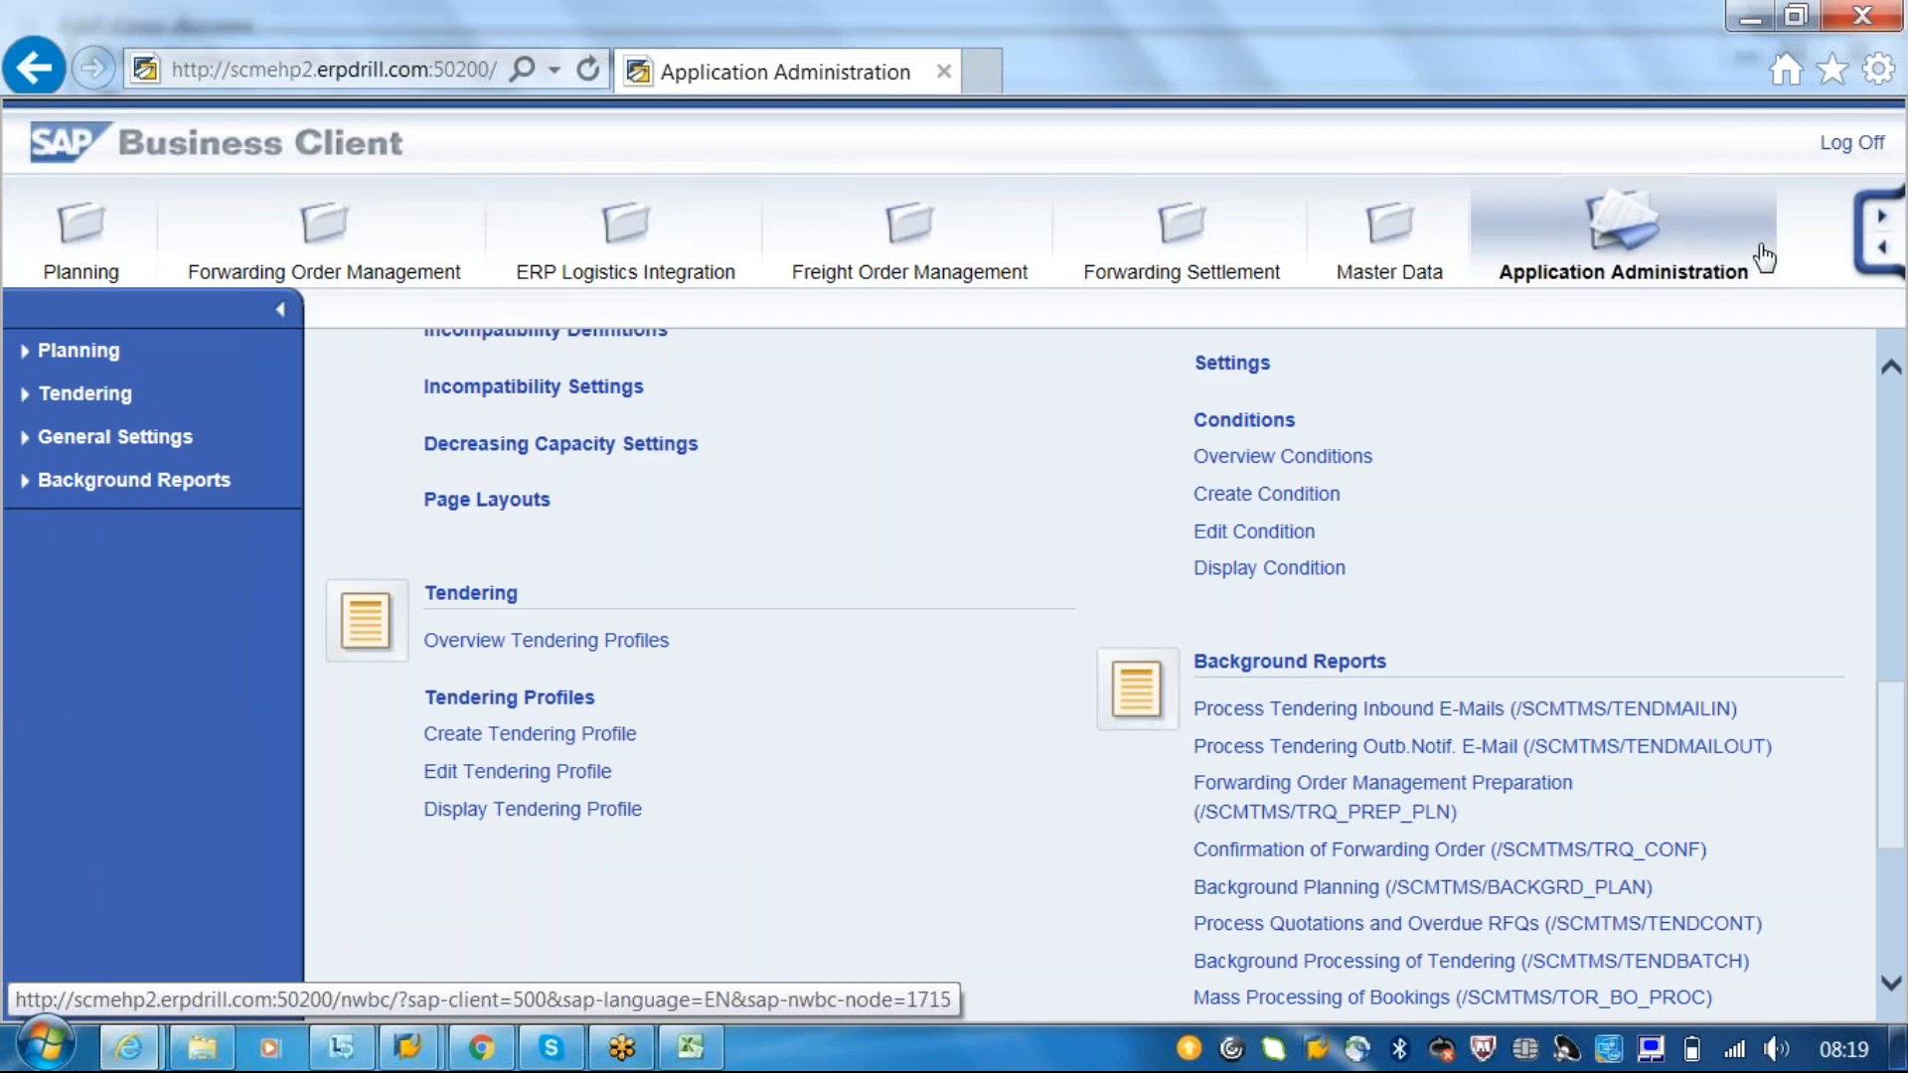
pyautogui.click(932, 237)
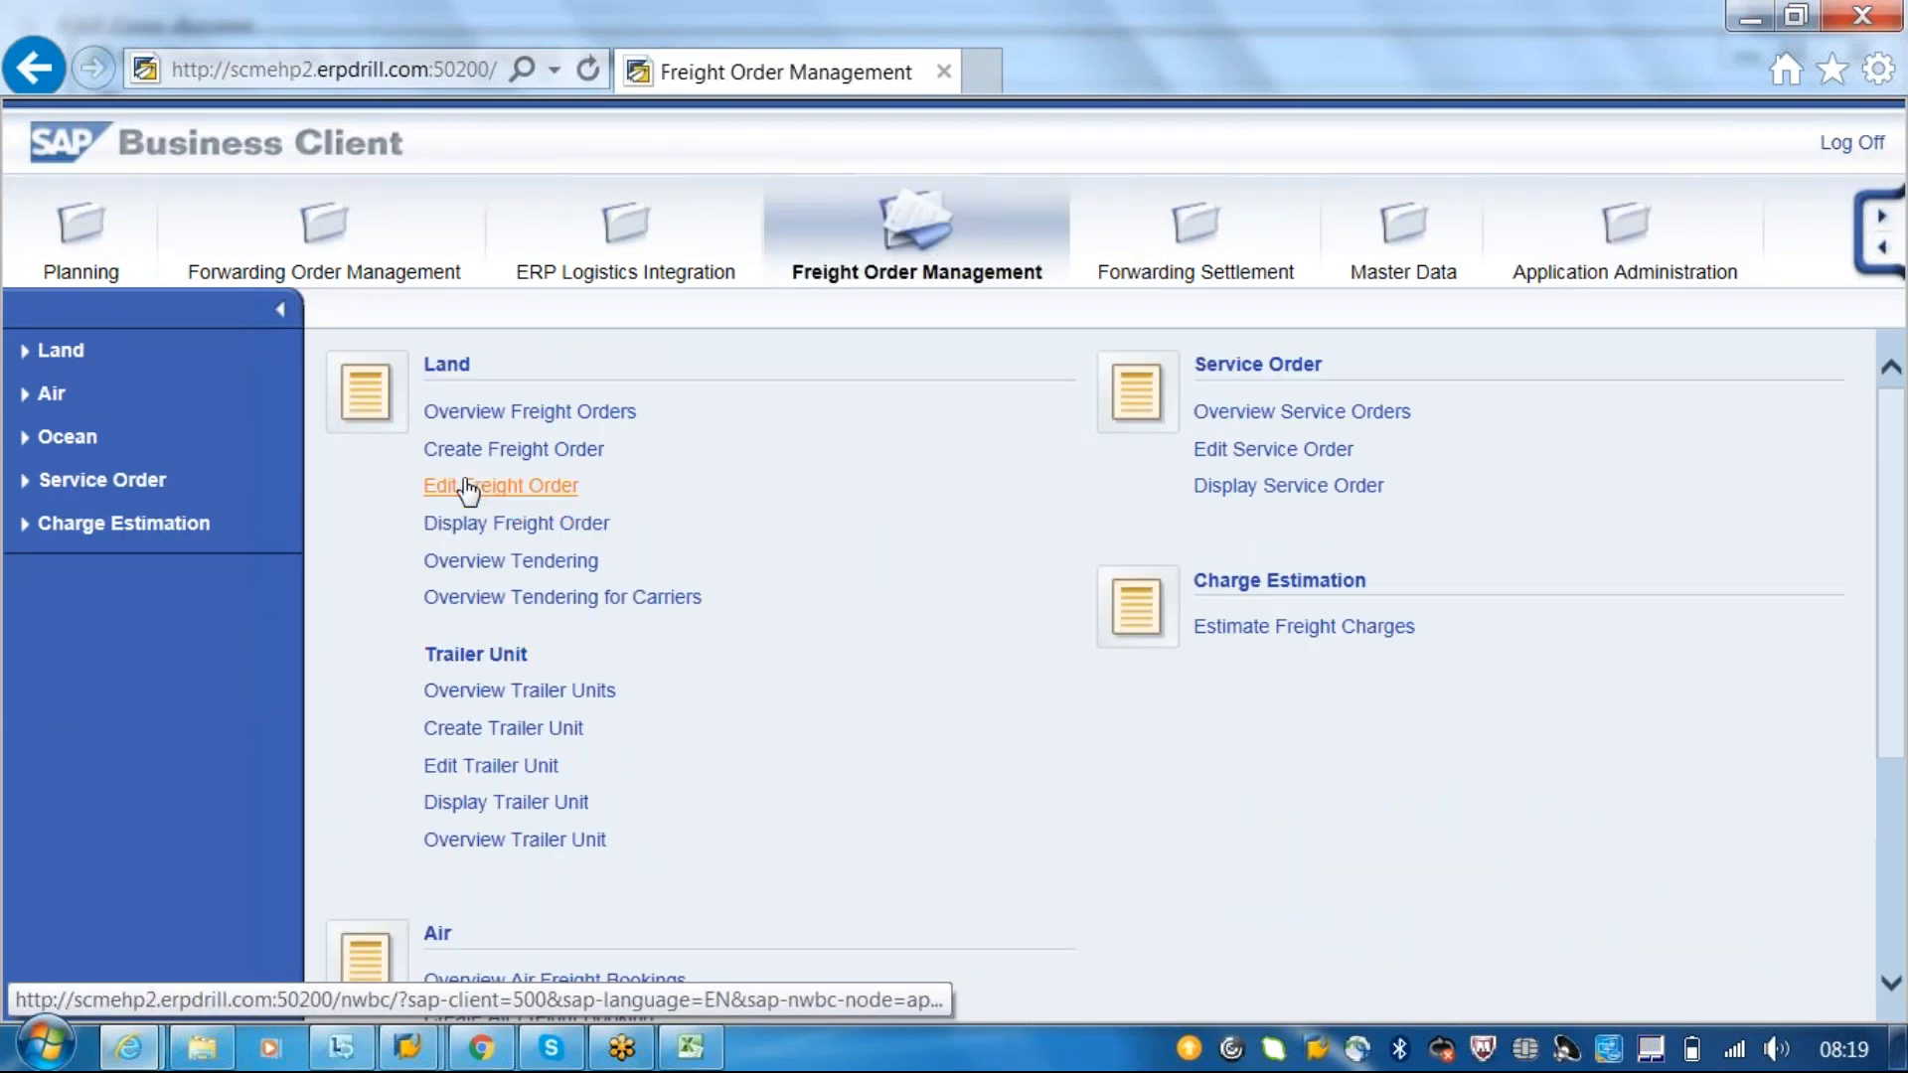
pyautogui.click(467, 487)
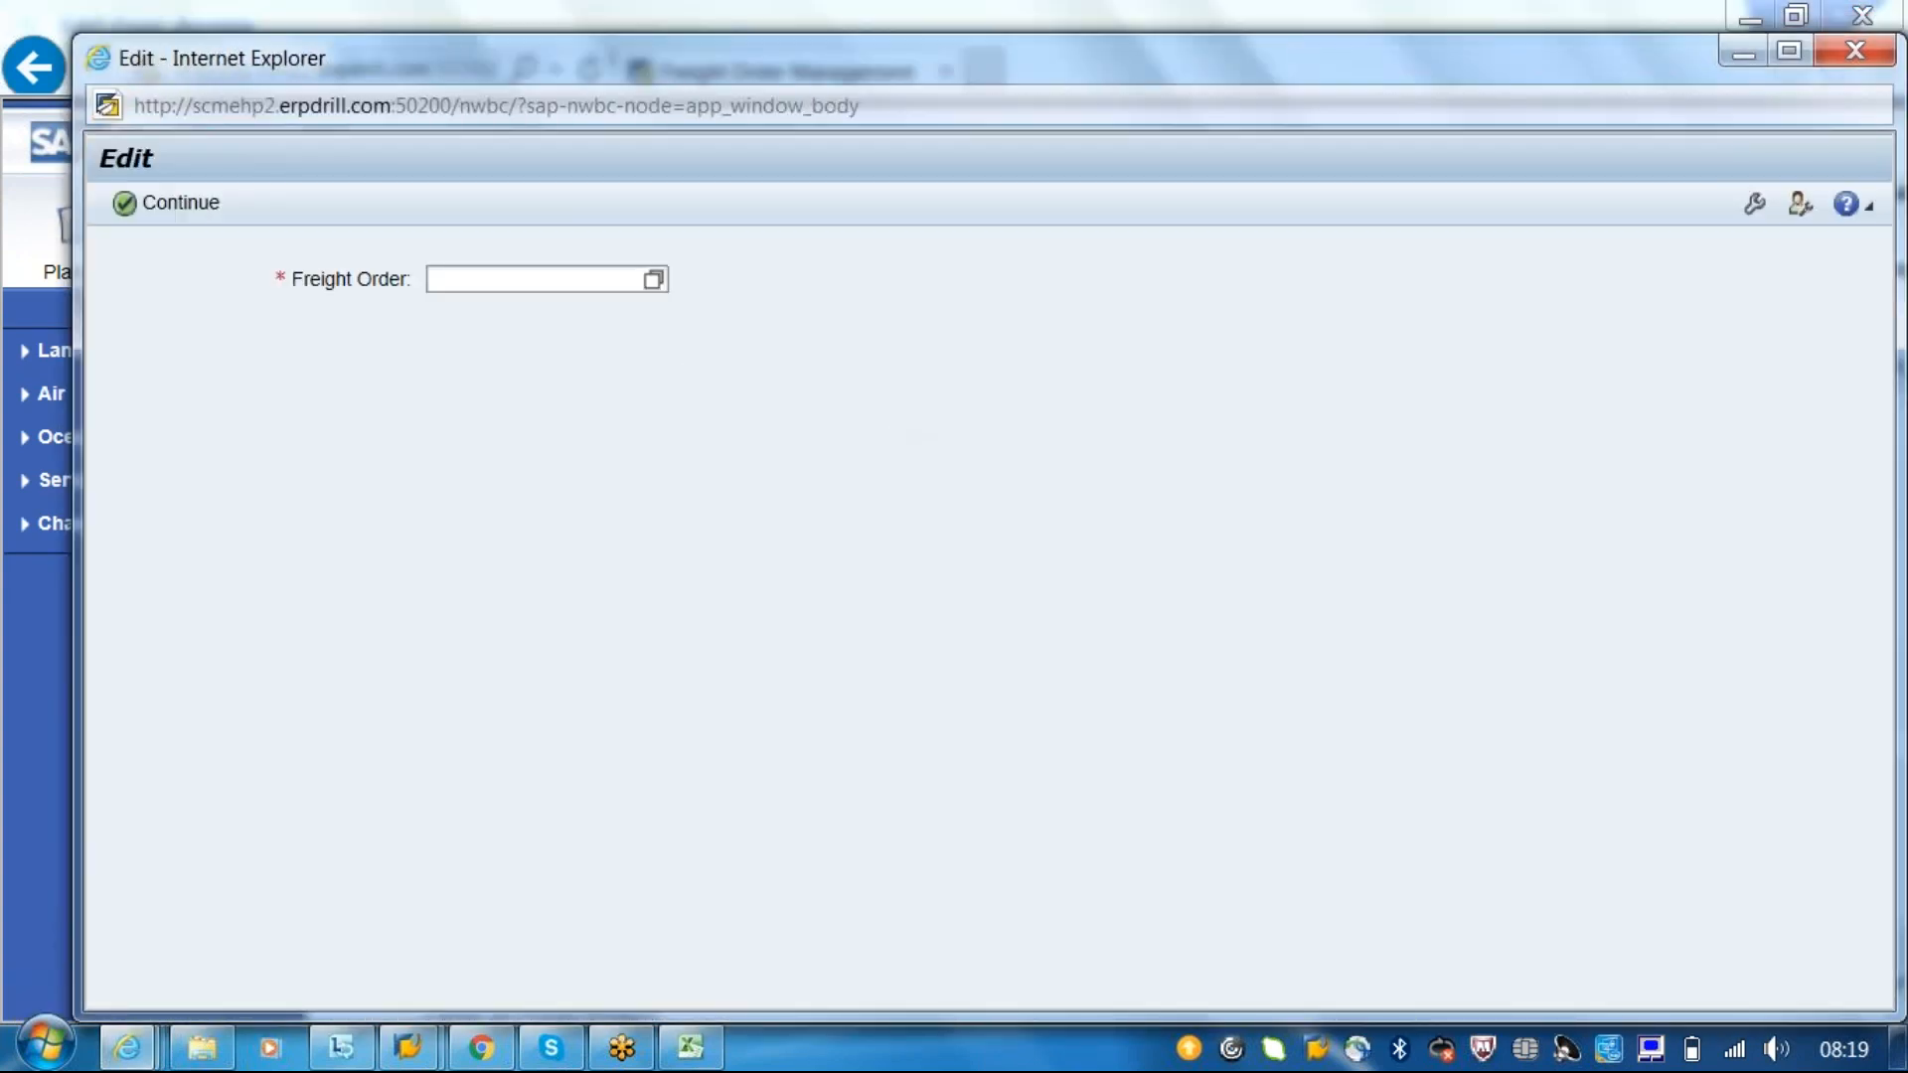
pyautogui.write('3')
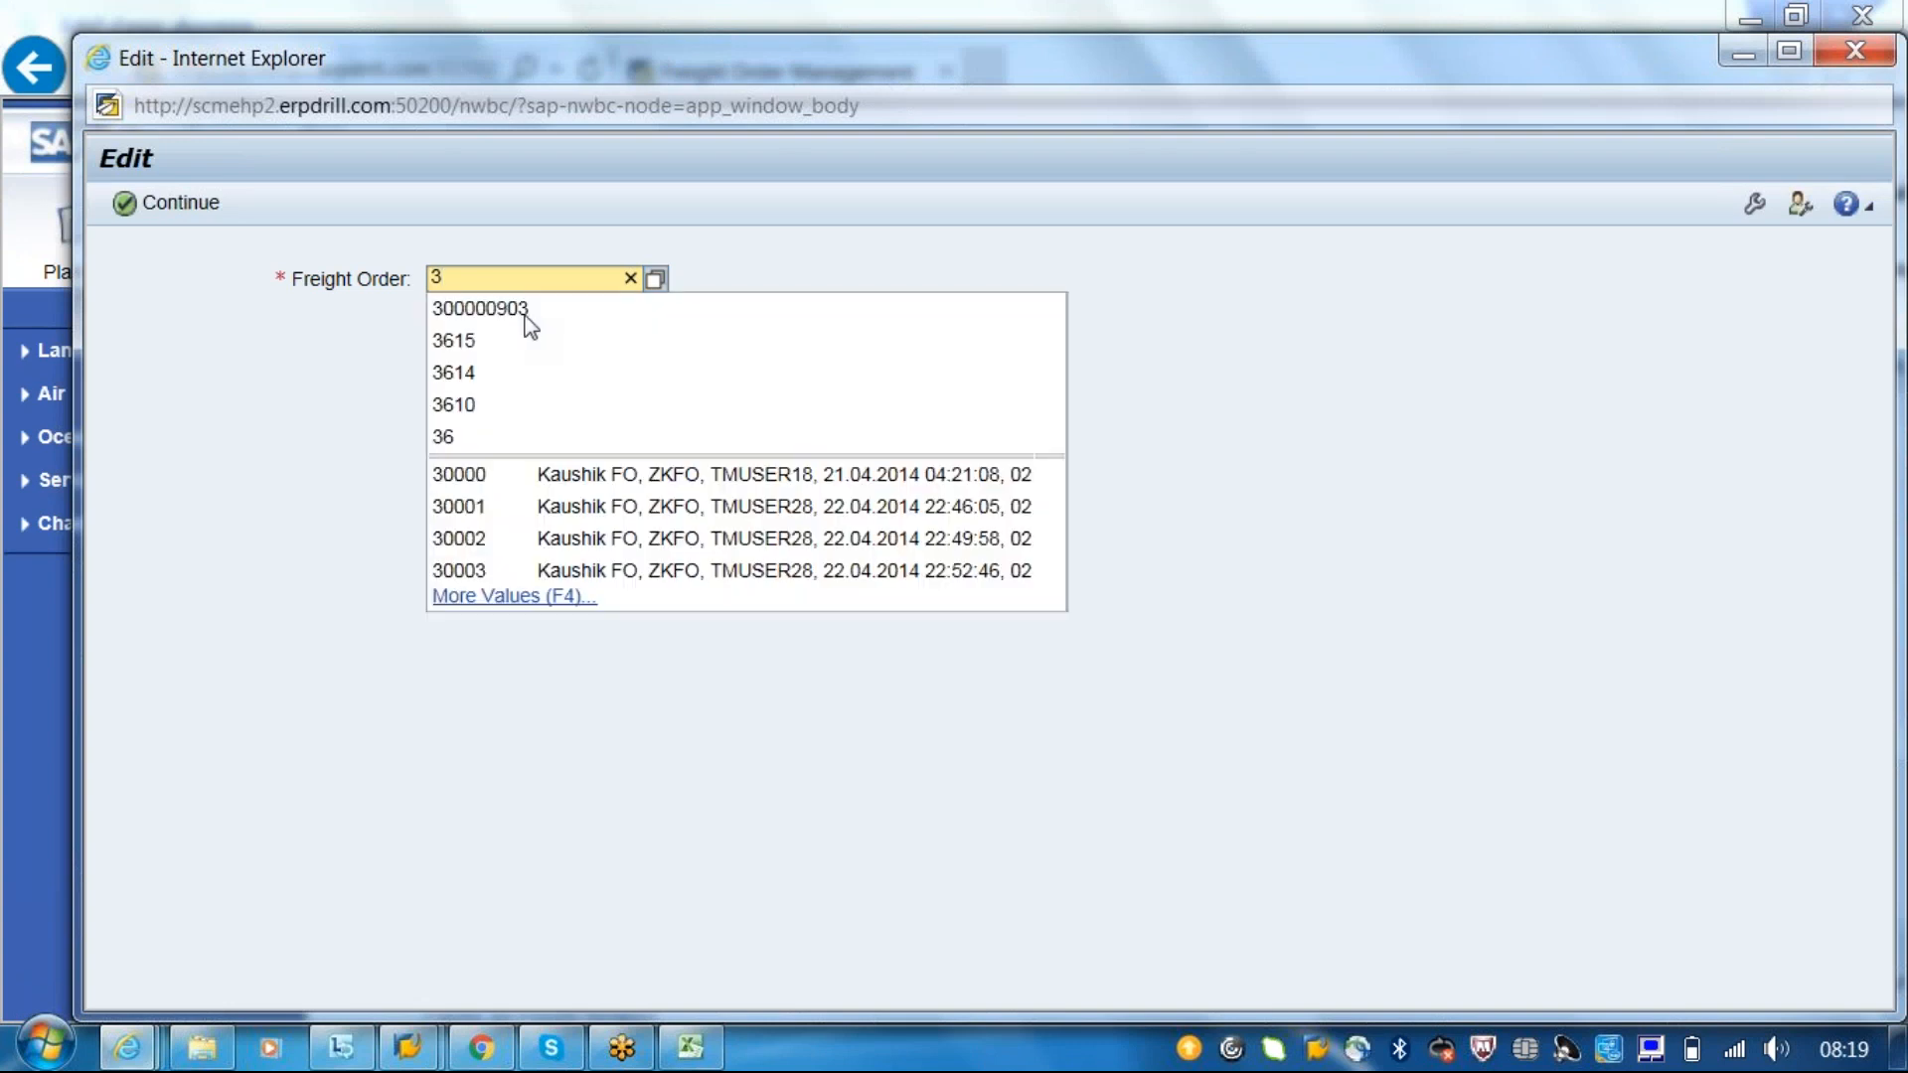
pyautogui.click(569, 308)
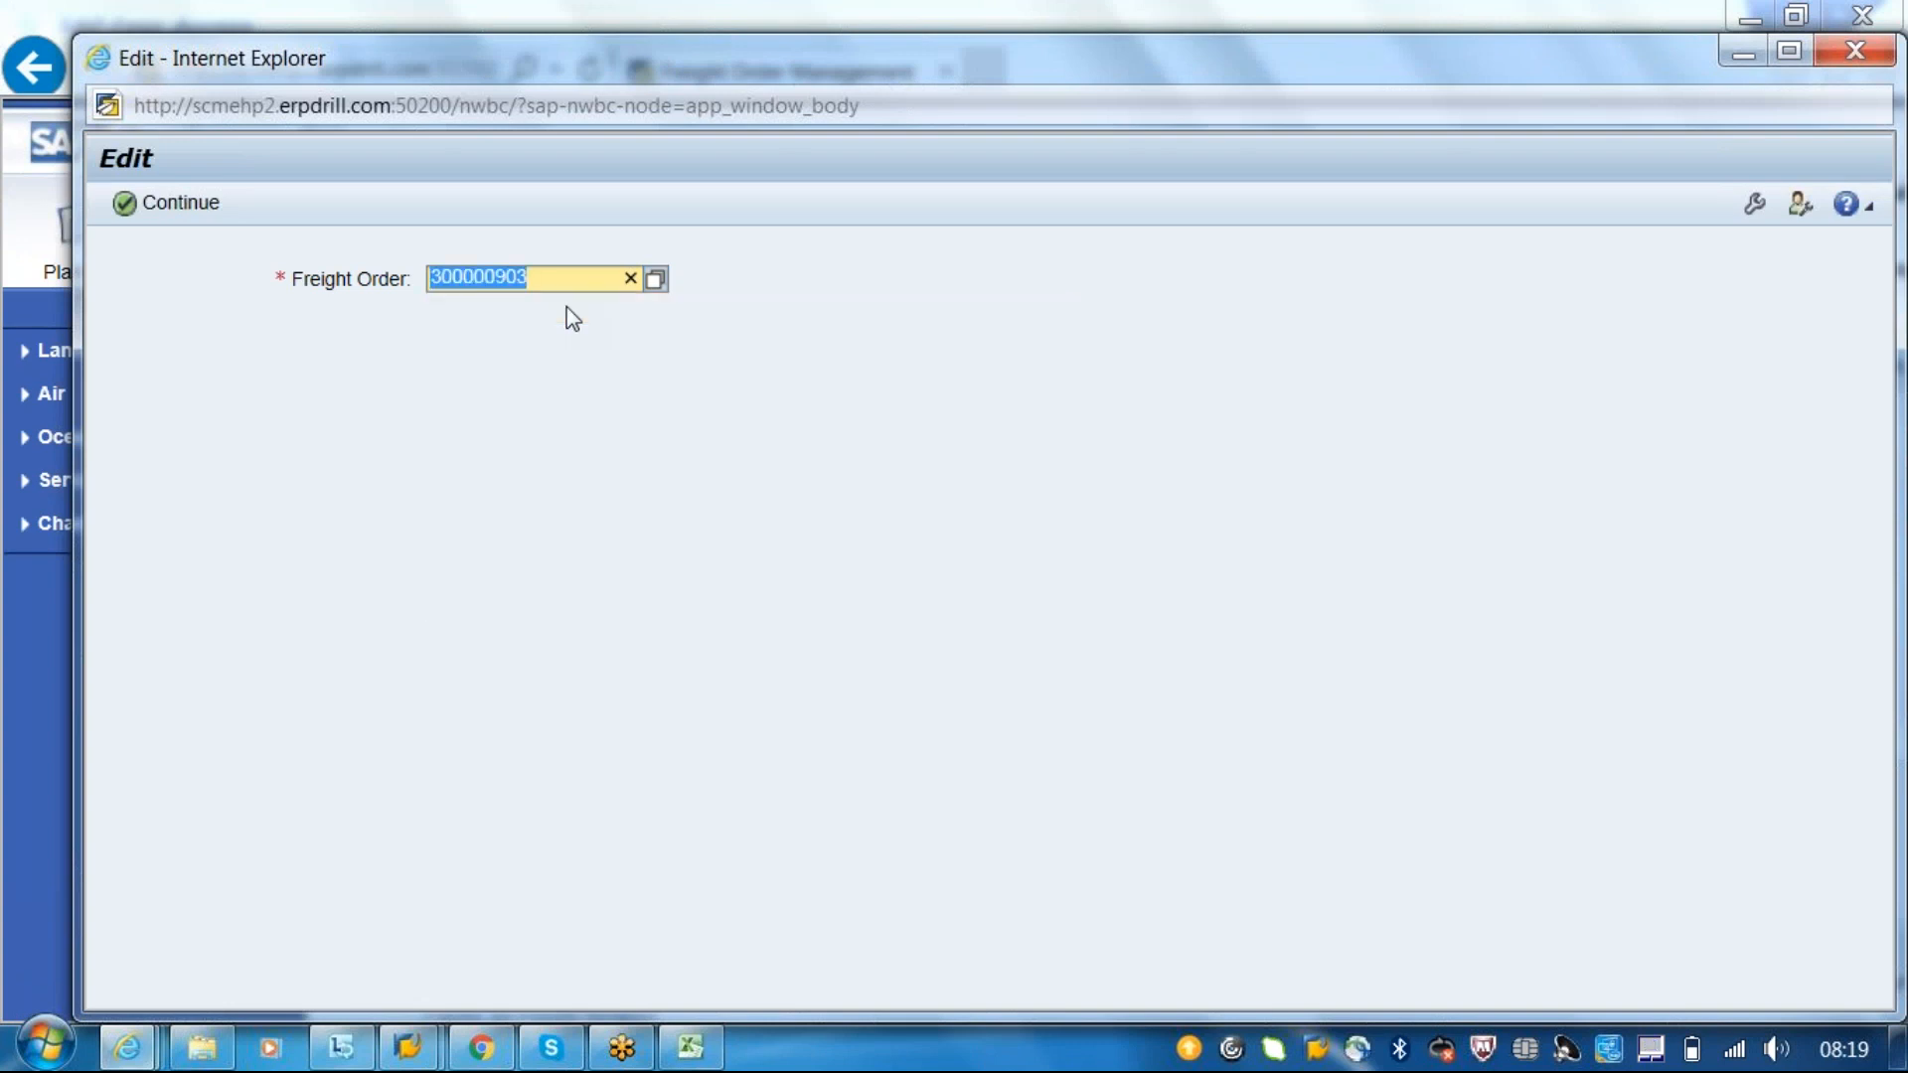
pyautogui.click(185, 217)
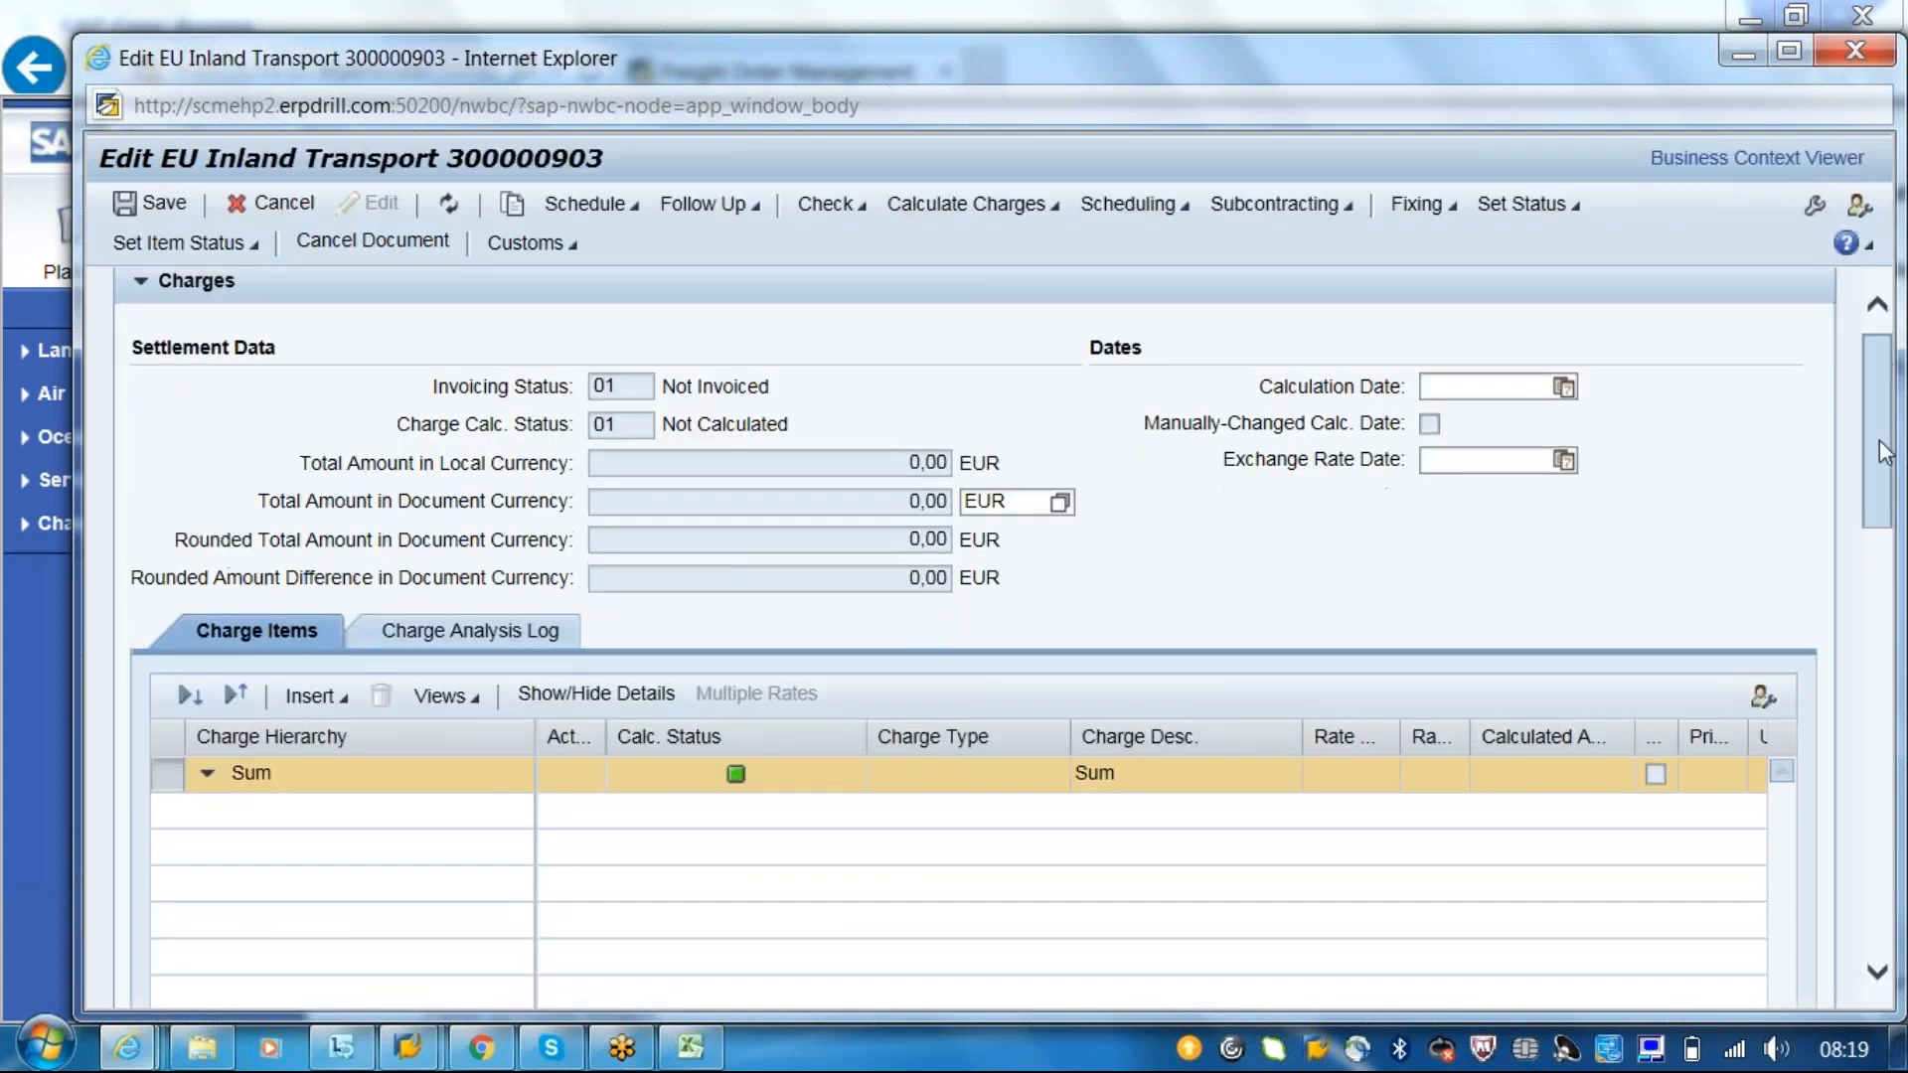
# - Show the freight order's Subcontracting section in place of General Data
pyautogui.scroll(-5, 1880, 457)
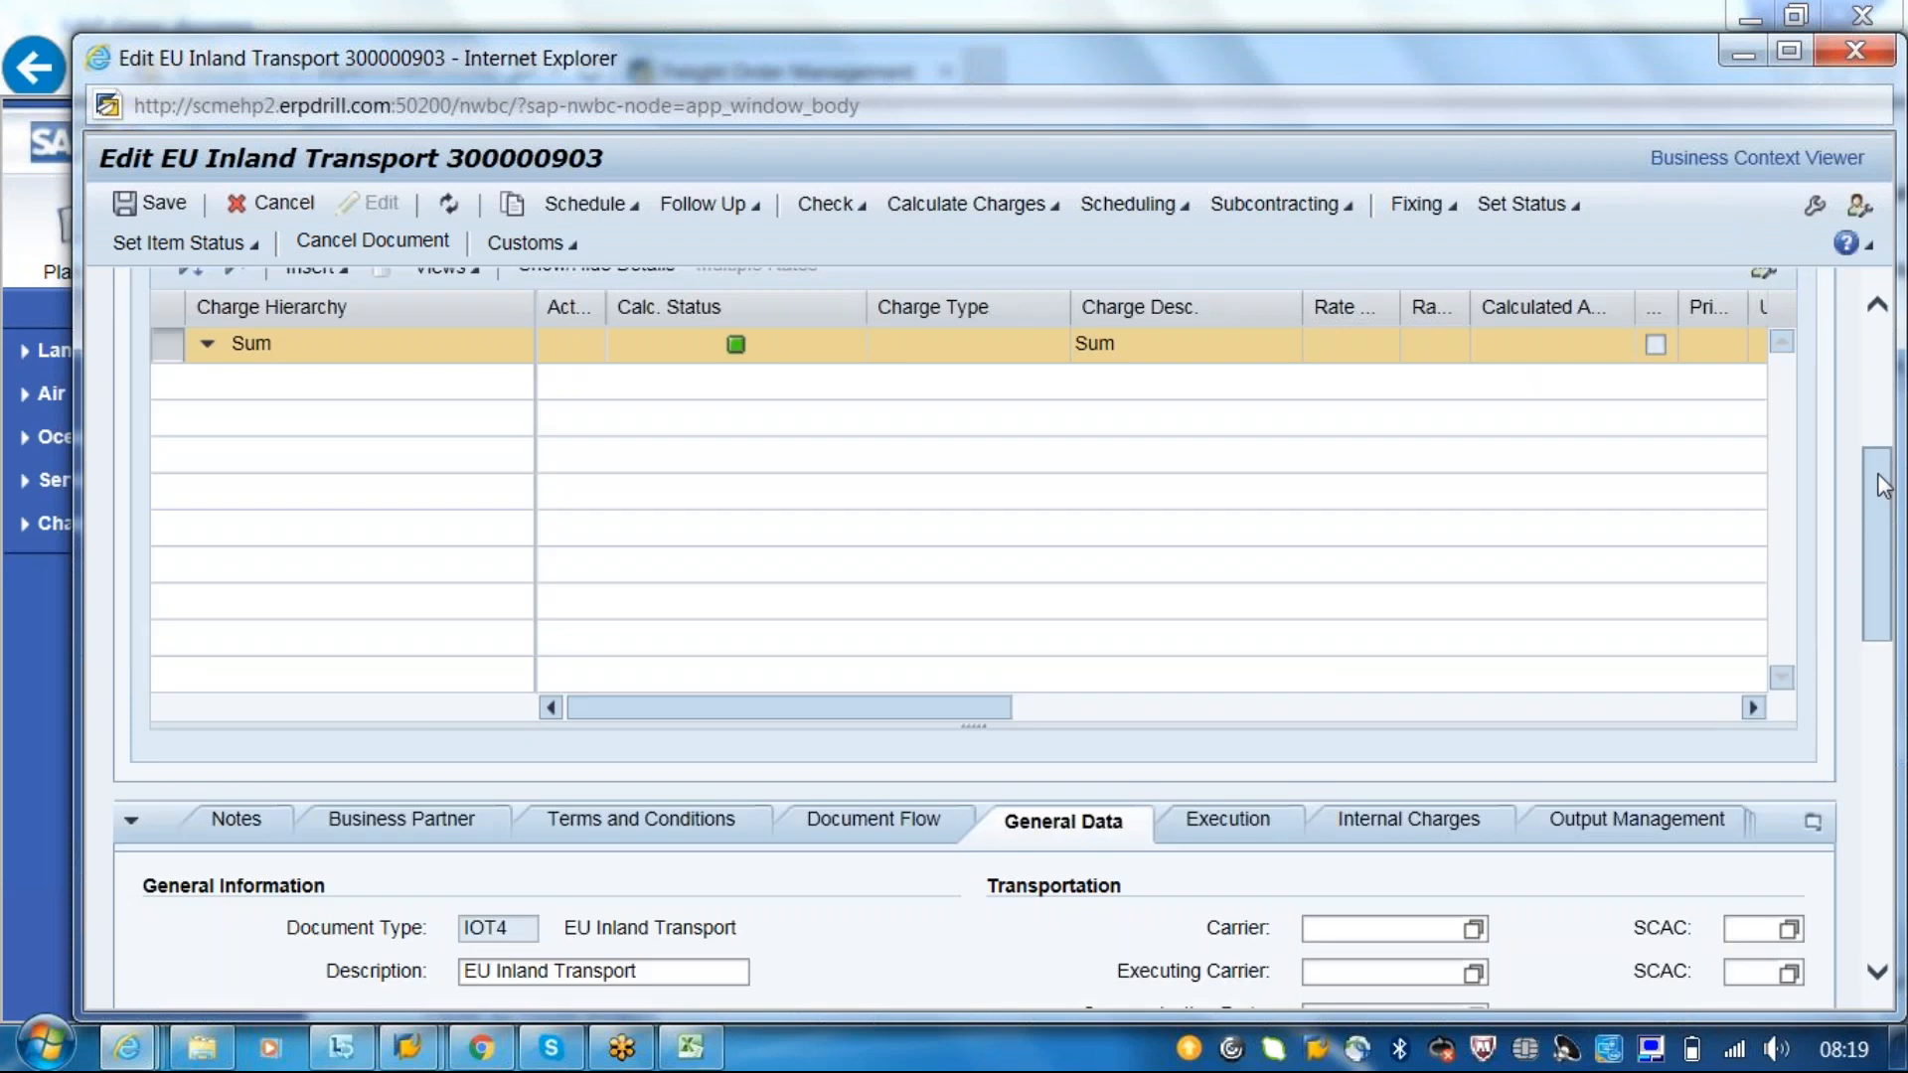
pyautogui.moveTo(1884, 485); pyautogui.dragTo(1894, 550)
pyautogui.click(1813, 583)
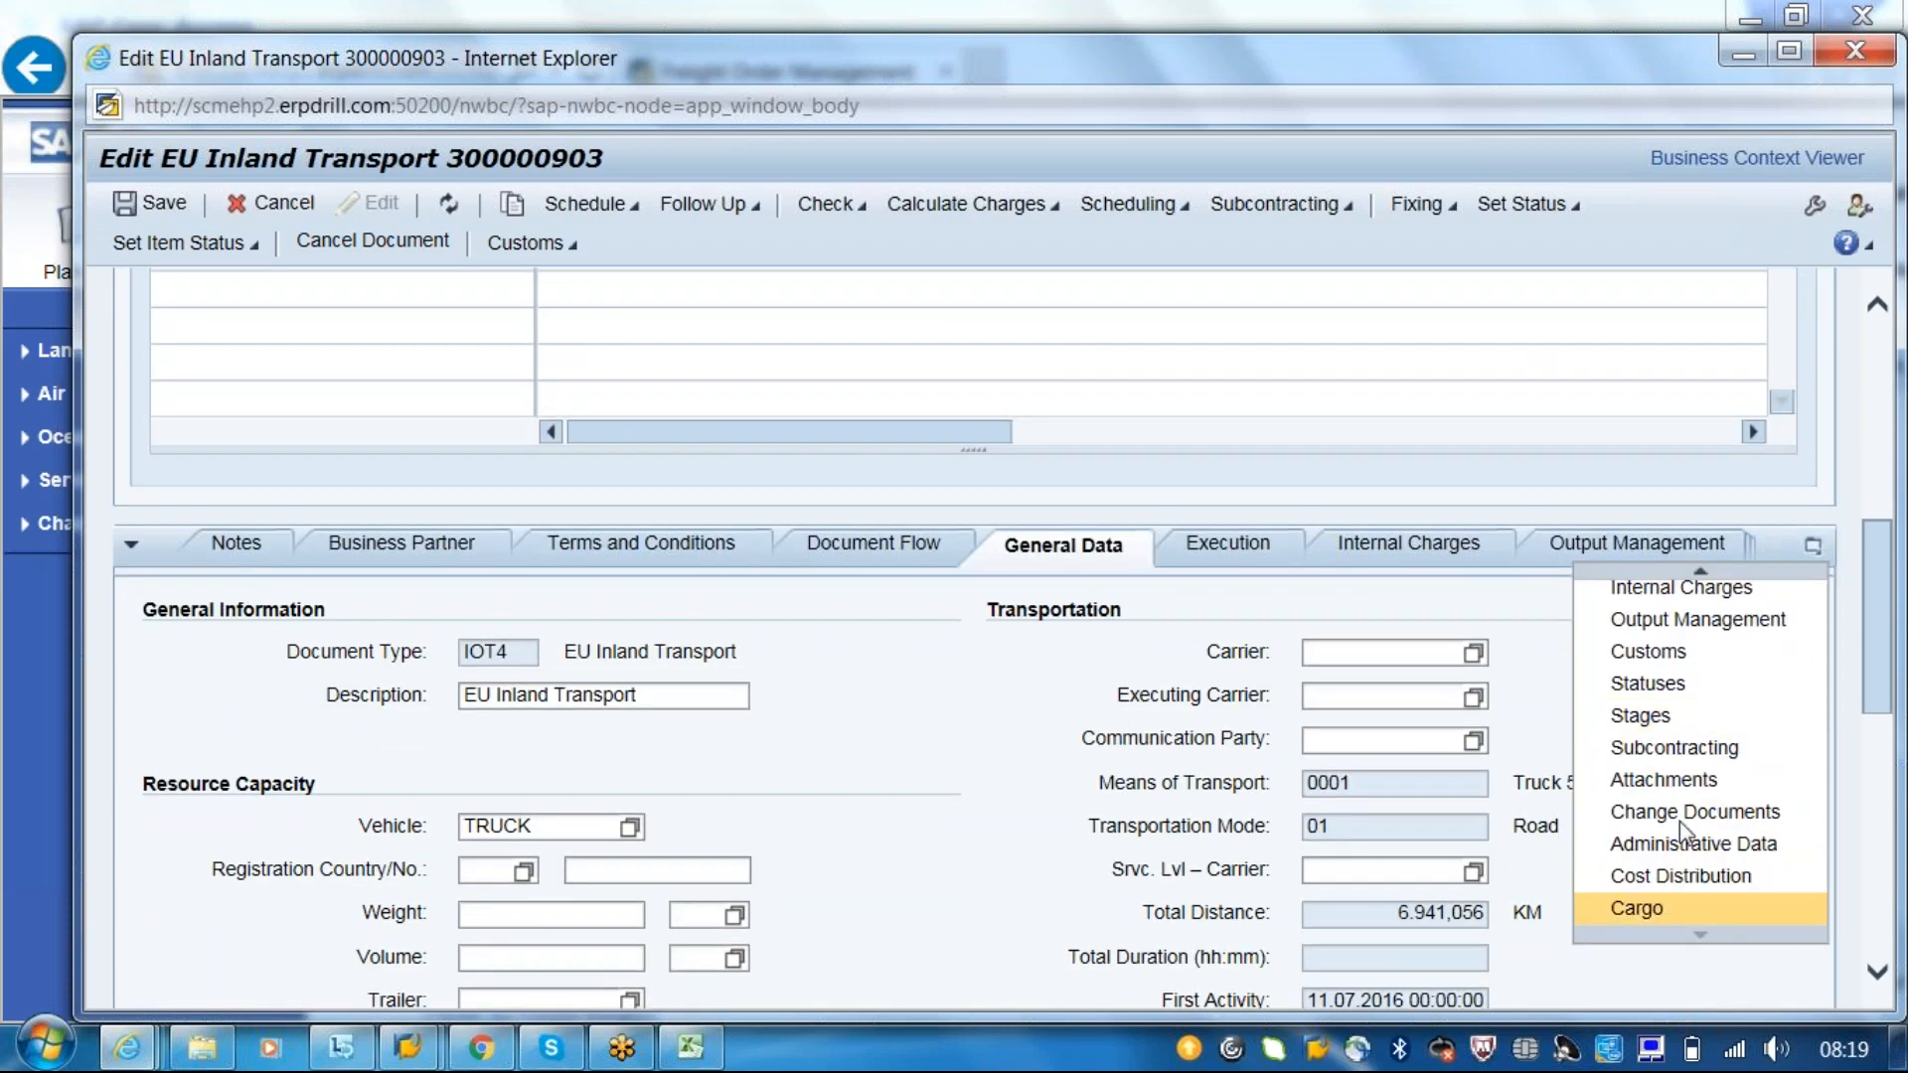
pyautogui.click(1689, 759)
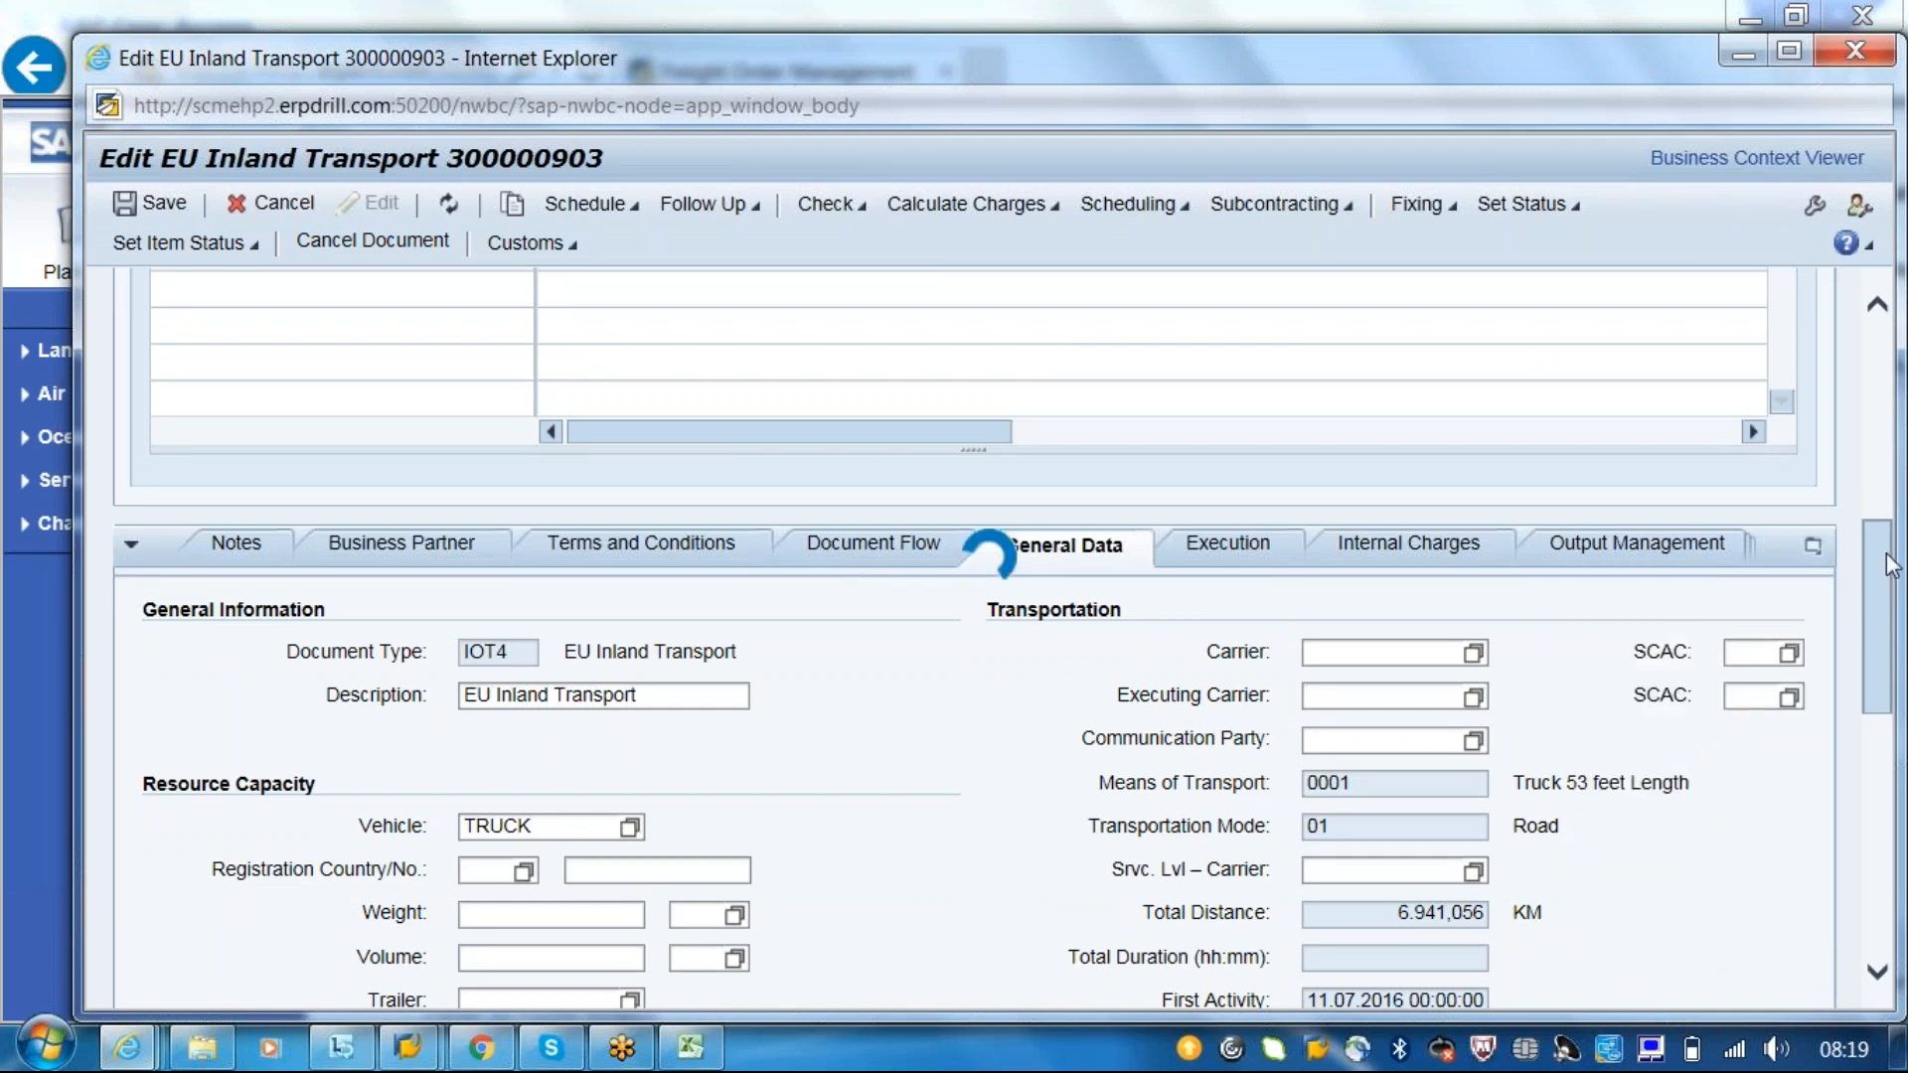
# - Show the freight order's carrier ranking and try to run Carrier Selection with the CARRIER_PROFILE settings
pyautogui.moveTo(1888, 561); pyautogui.dragTo(1886, 624)
pyautogui.click(465, 527)
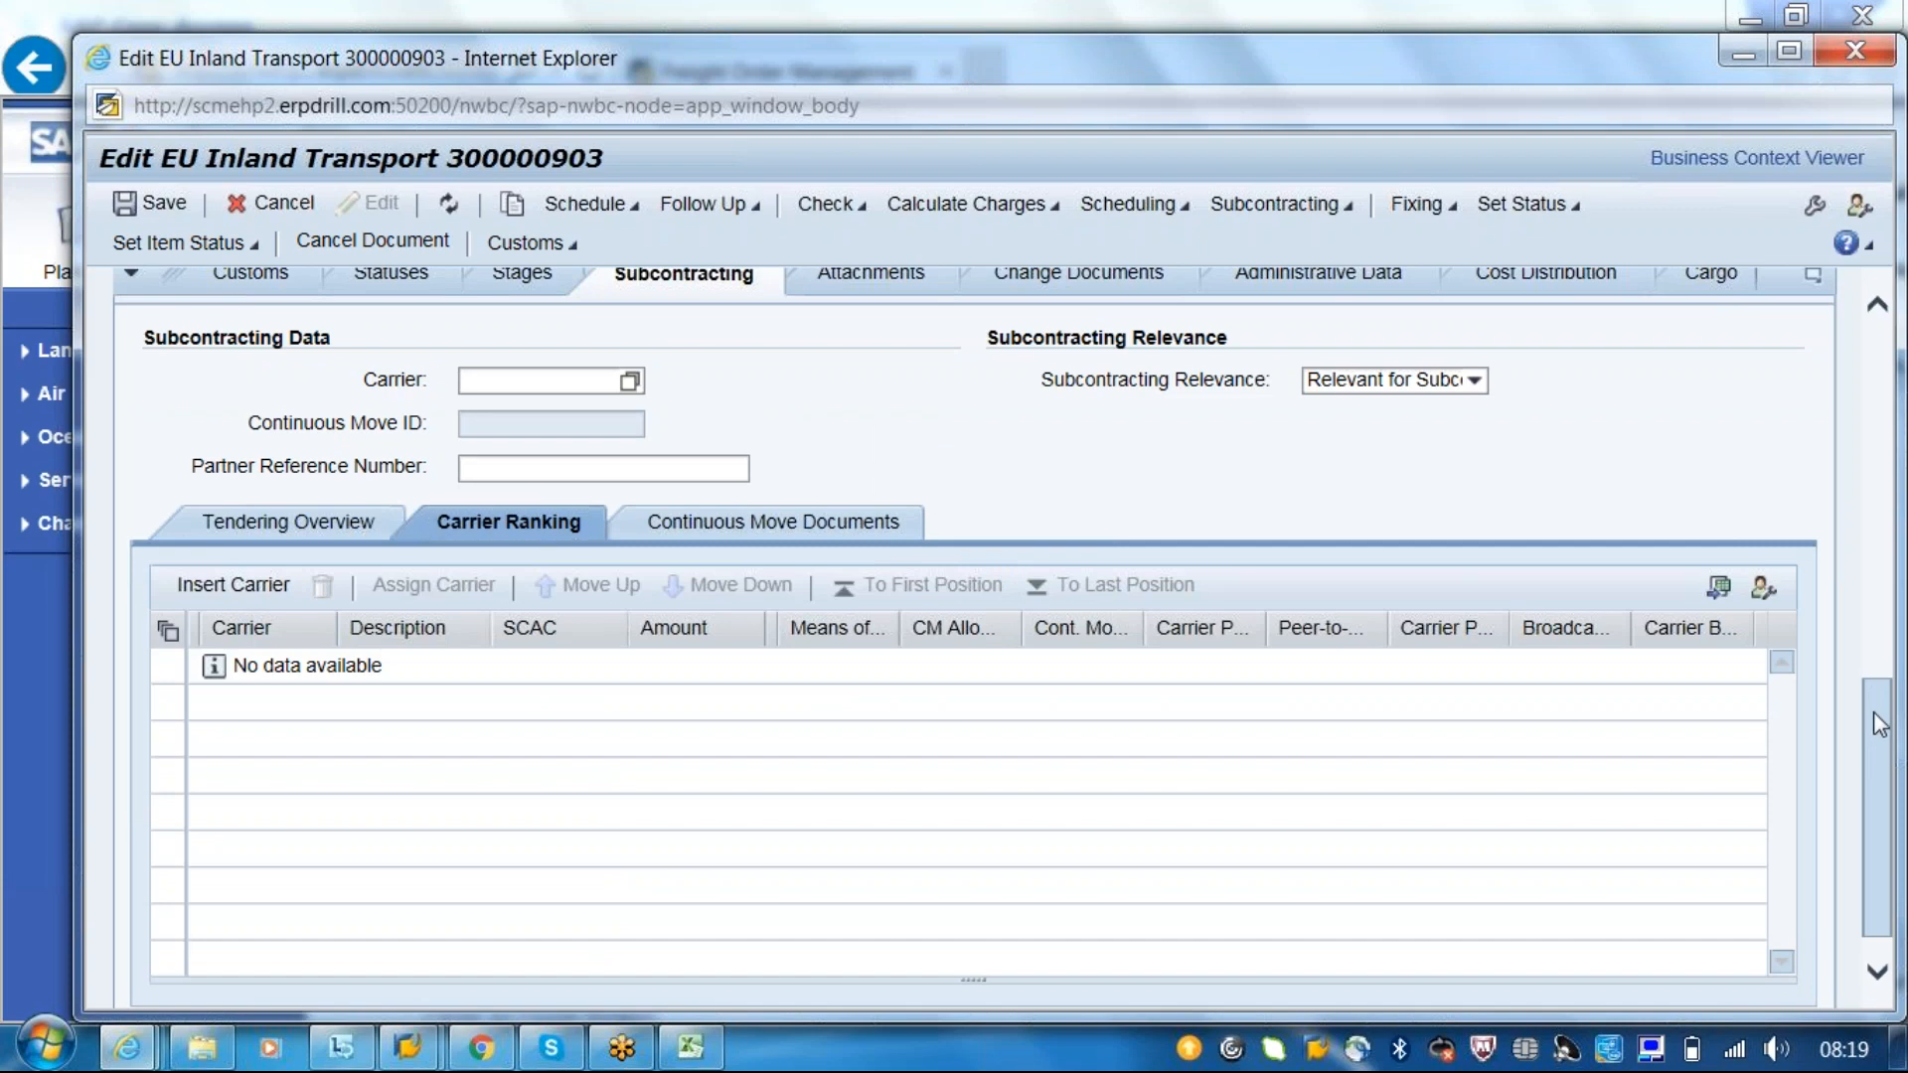
pyautogui.moveTo(1874, 723); pyautogui.dragTo(1864, 328)
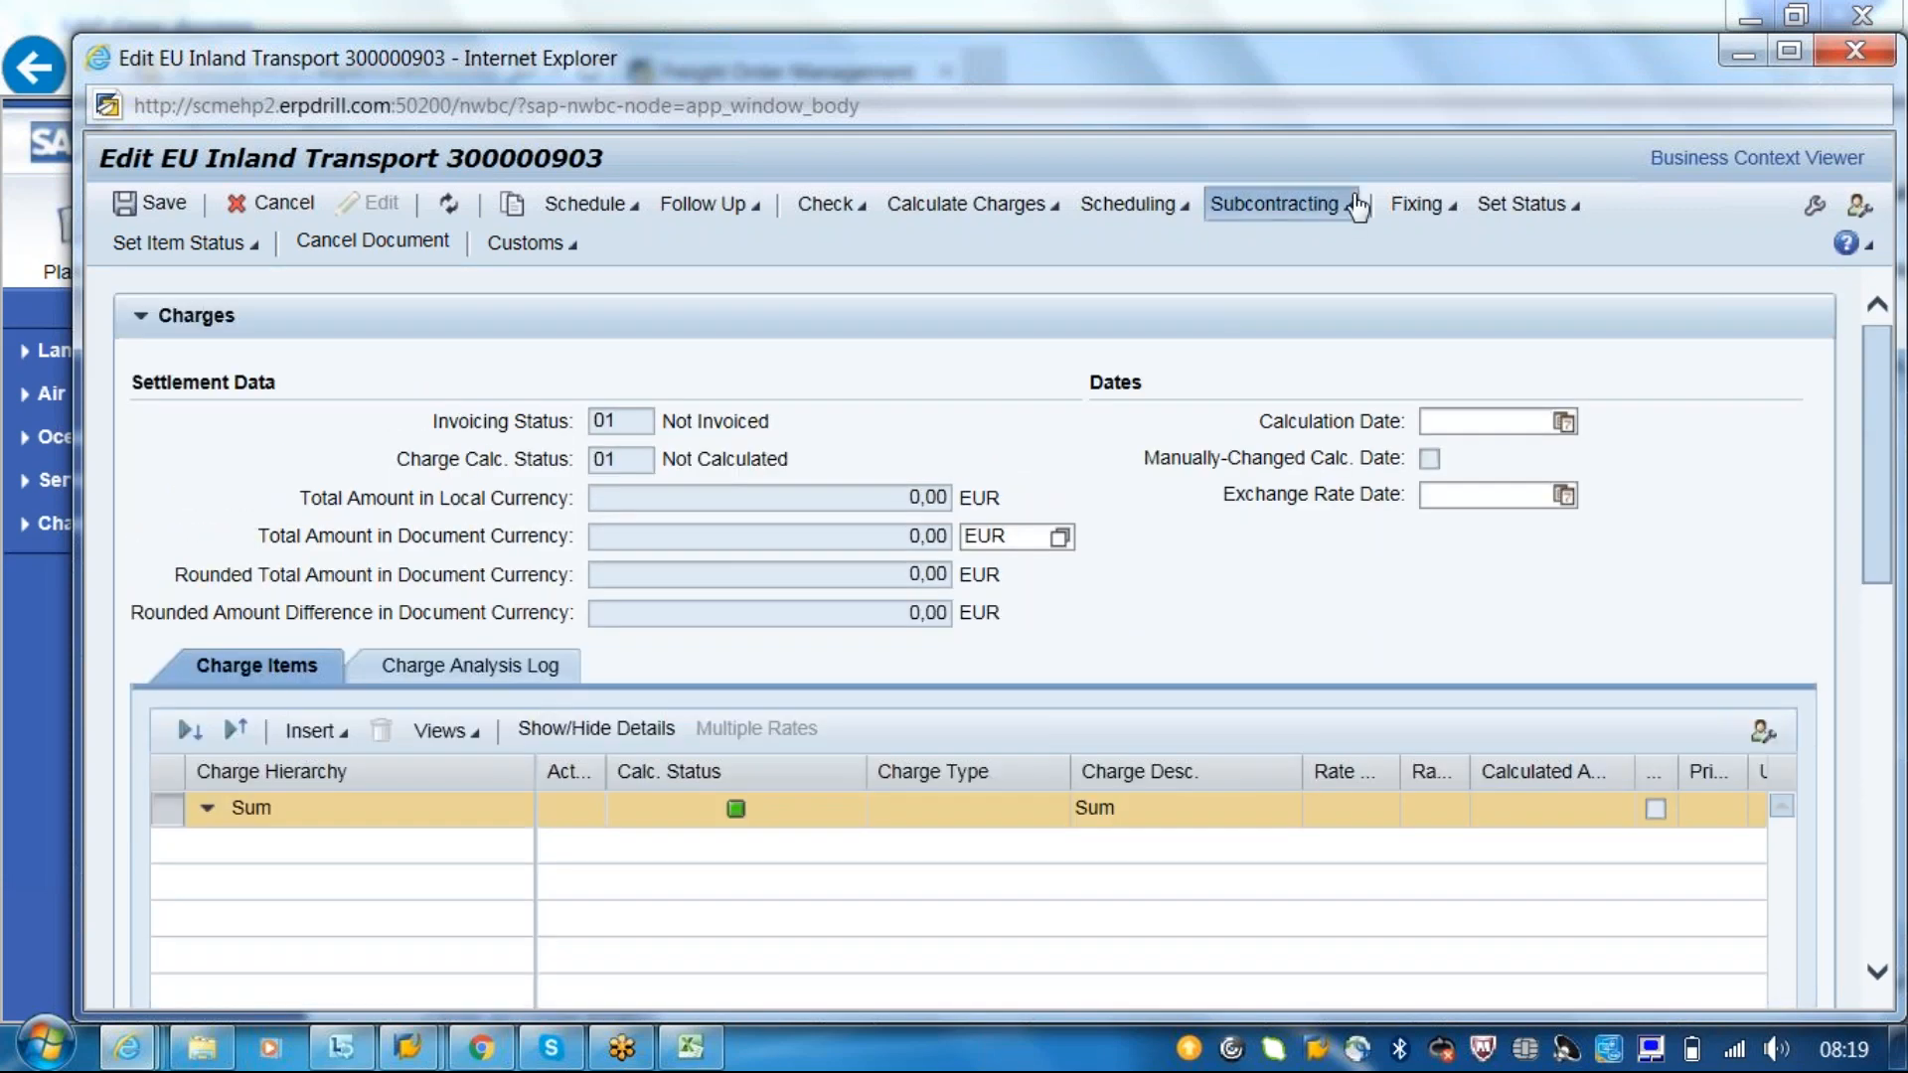
pyautogui.click(1279, 203)
pyautogui.click(1317, 245)
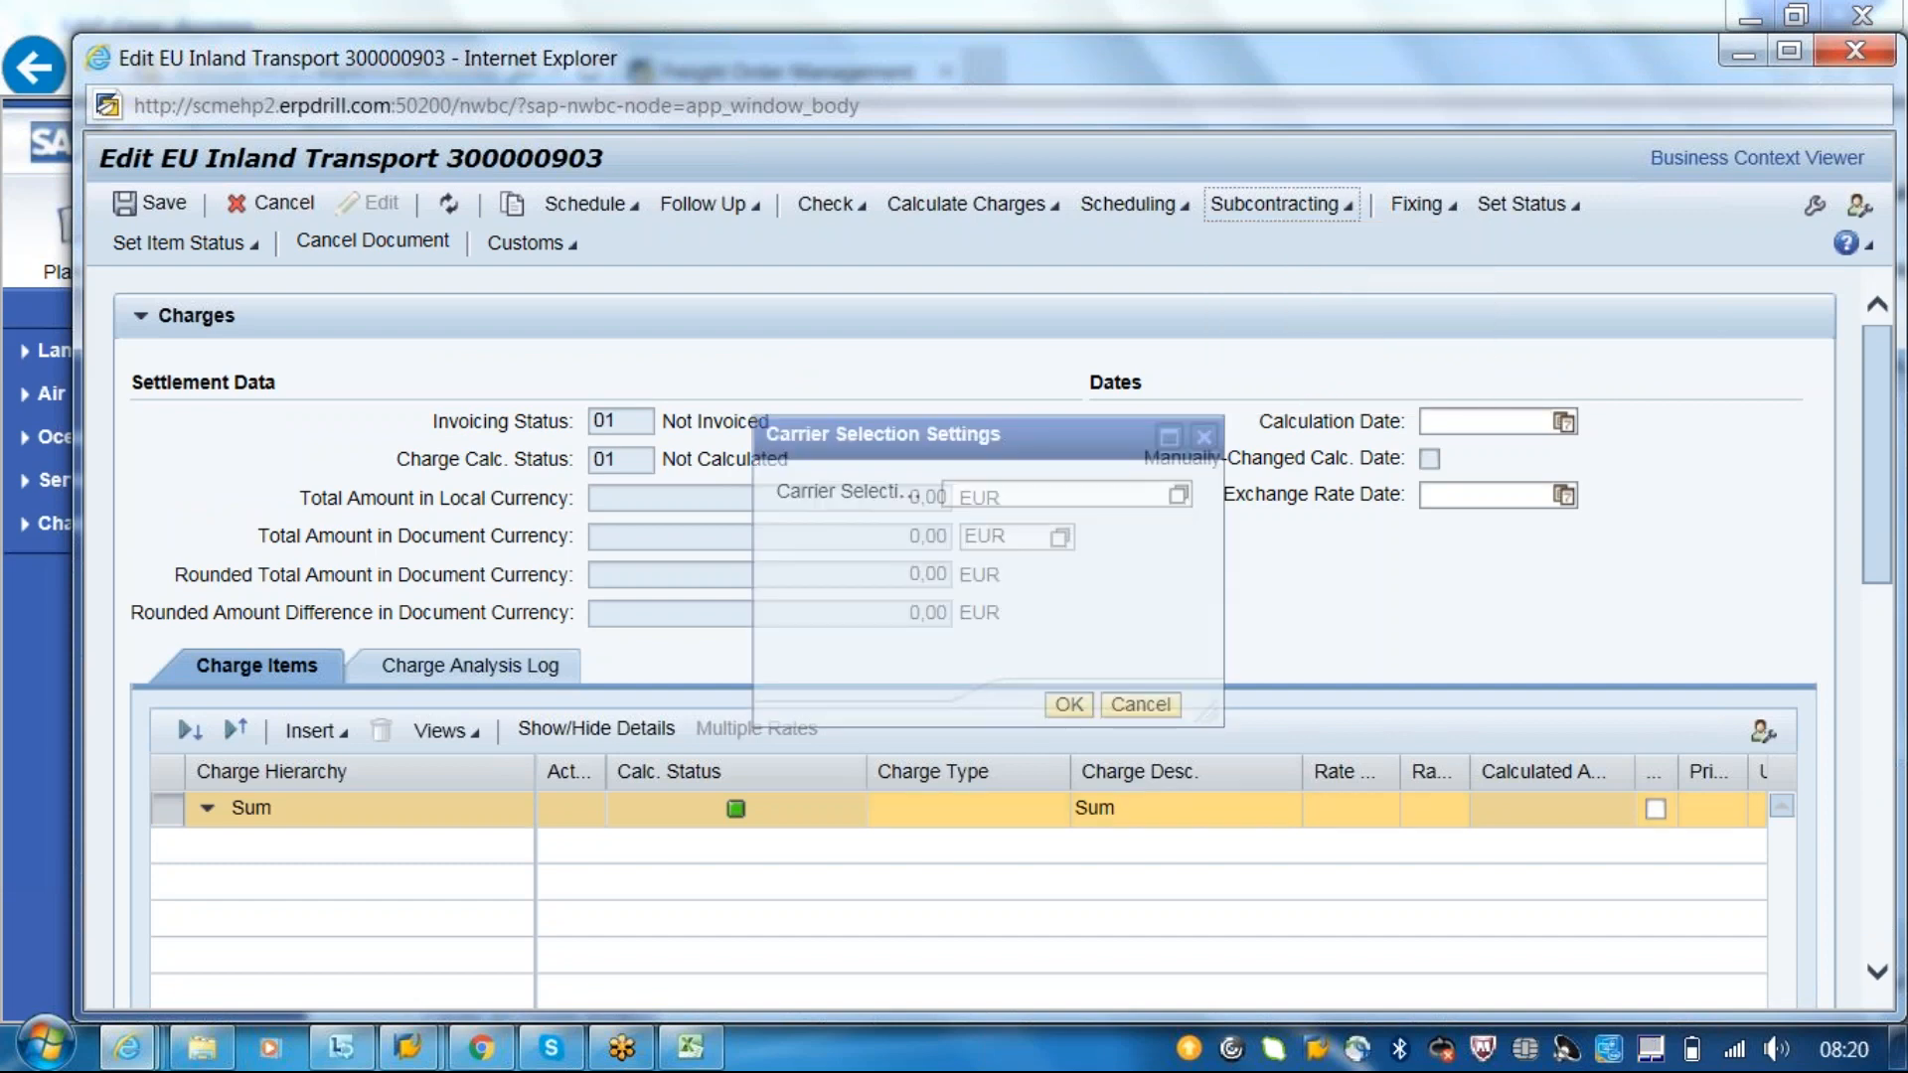
pyautogui.write('c')
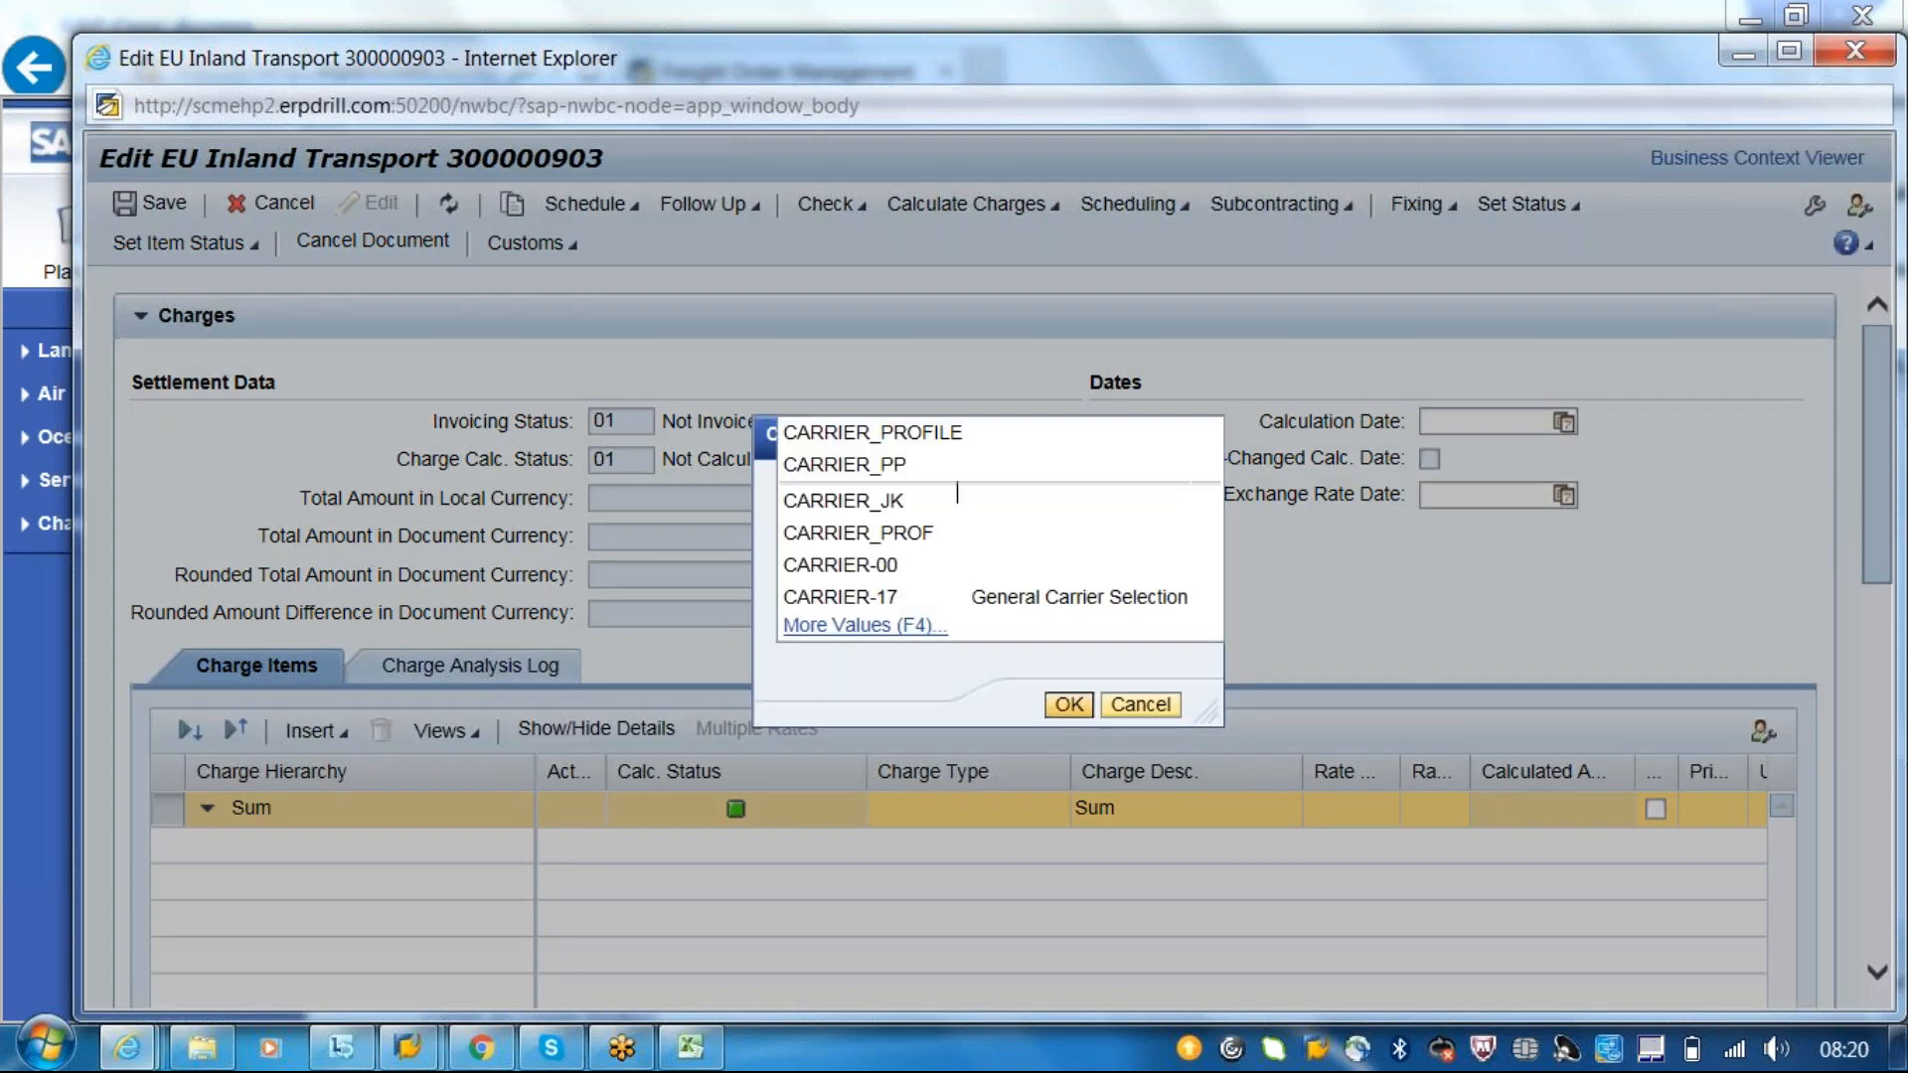
pyautogui.click(919, 435)
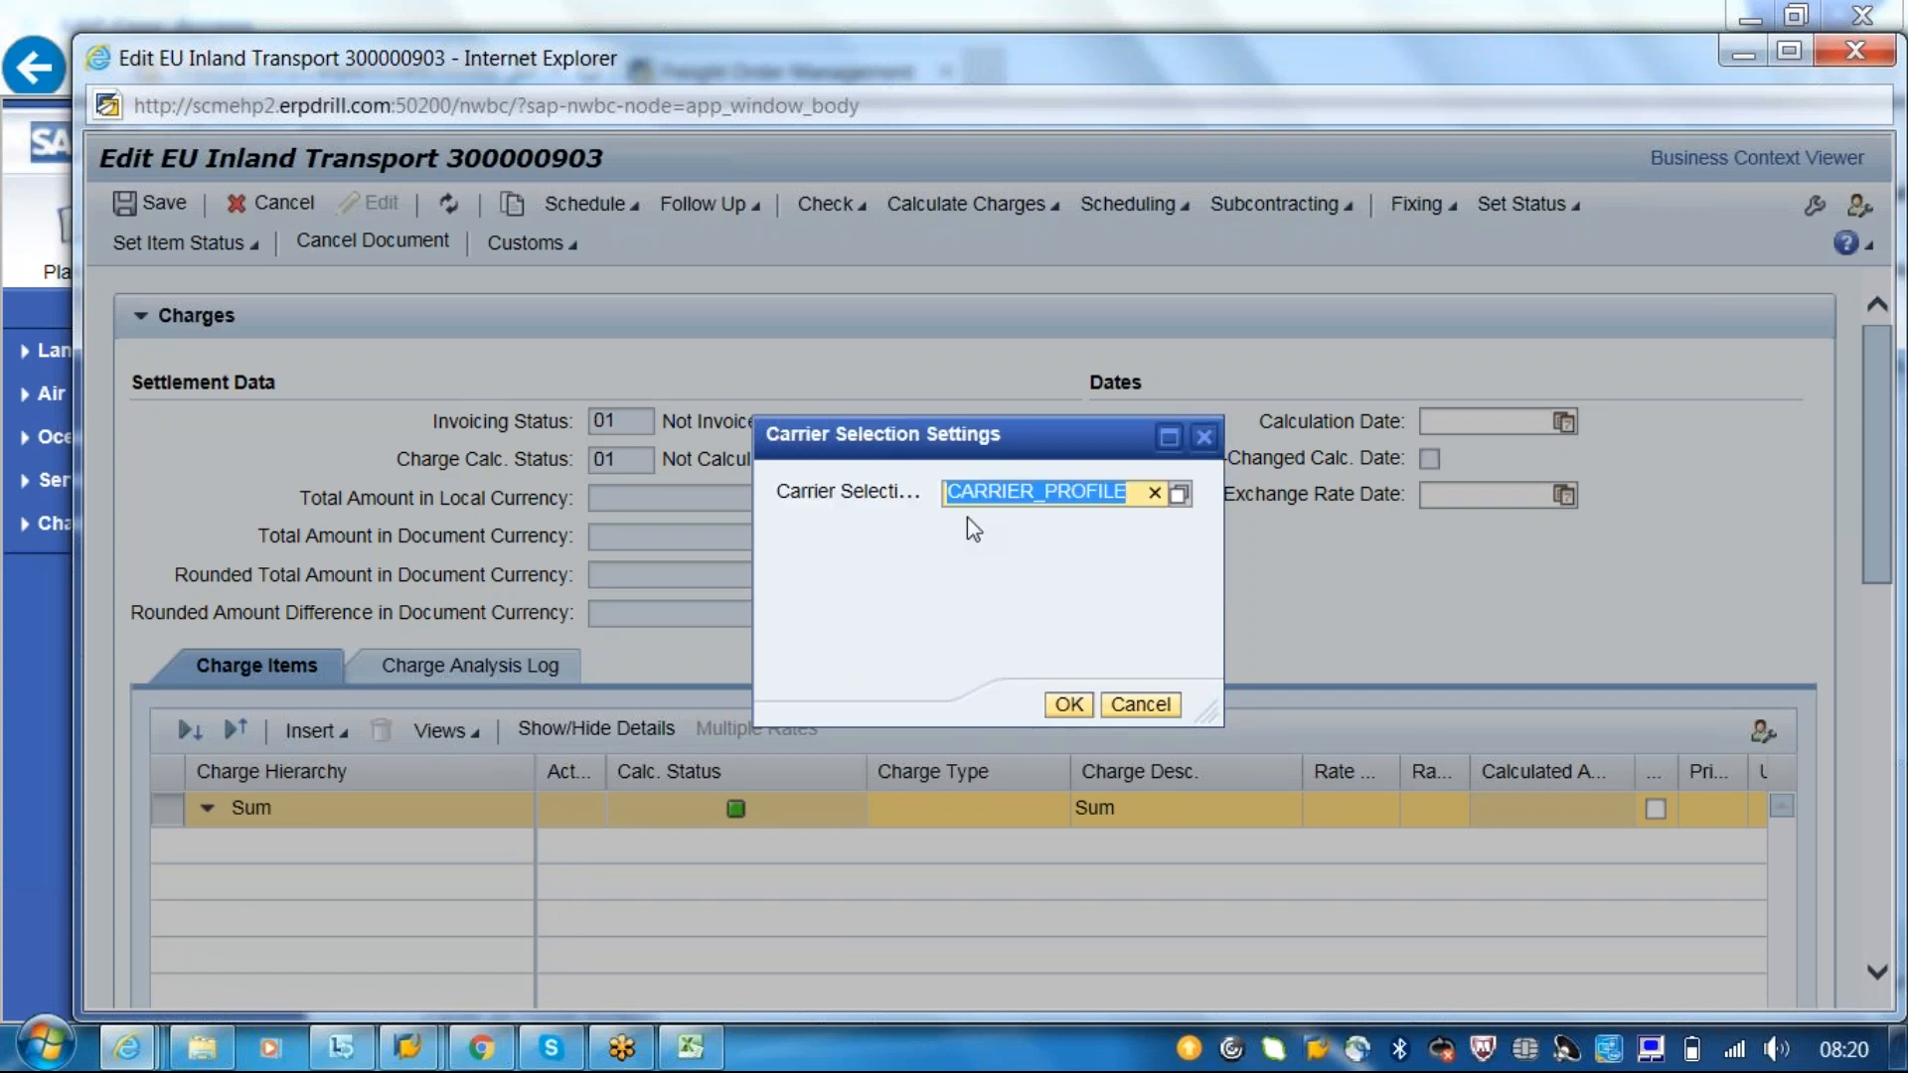
pyautogui.click(1069, 706)
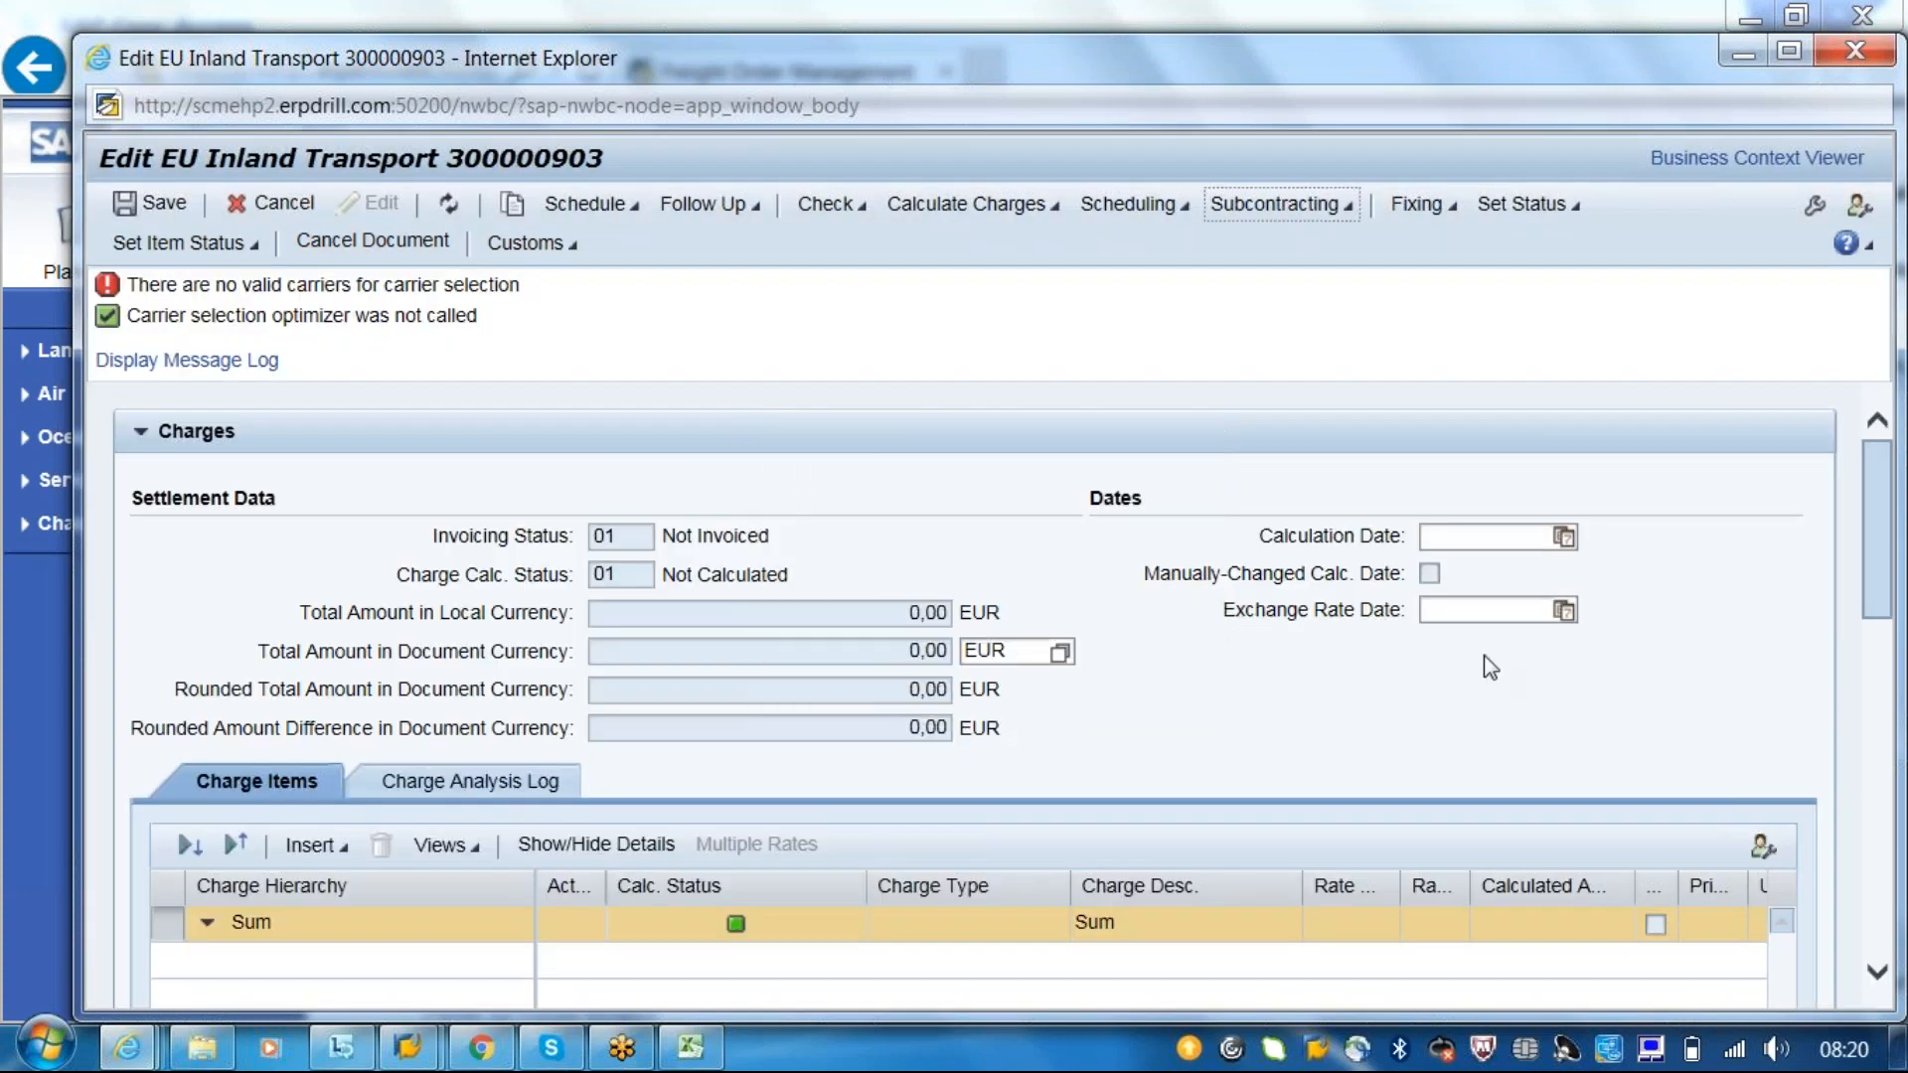
# - Check the freight order's Carrier Ranking and Tendering Overview after the carrier selection run
pyautogui.moveTo(1877, 553); pyautogui.dragTo(1882, 864)
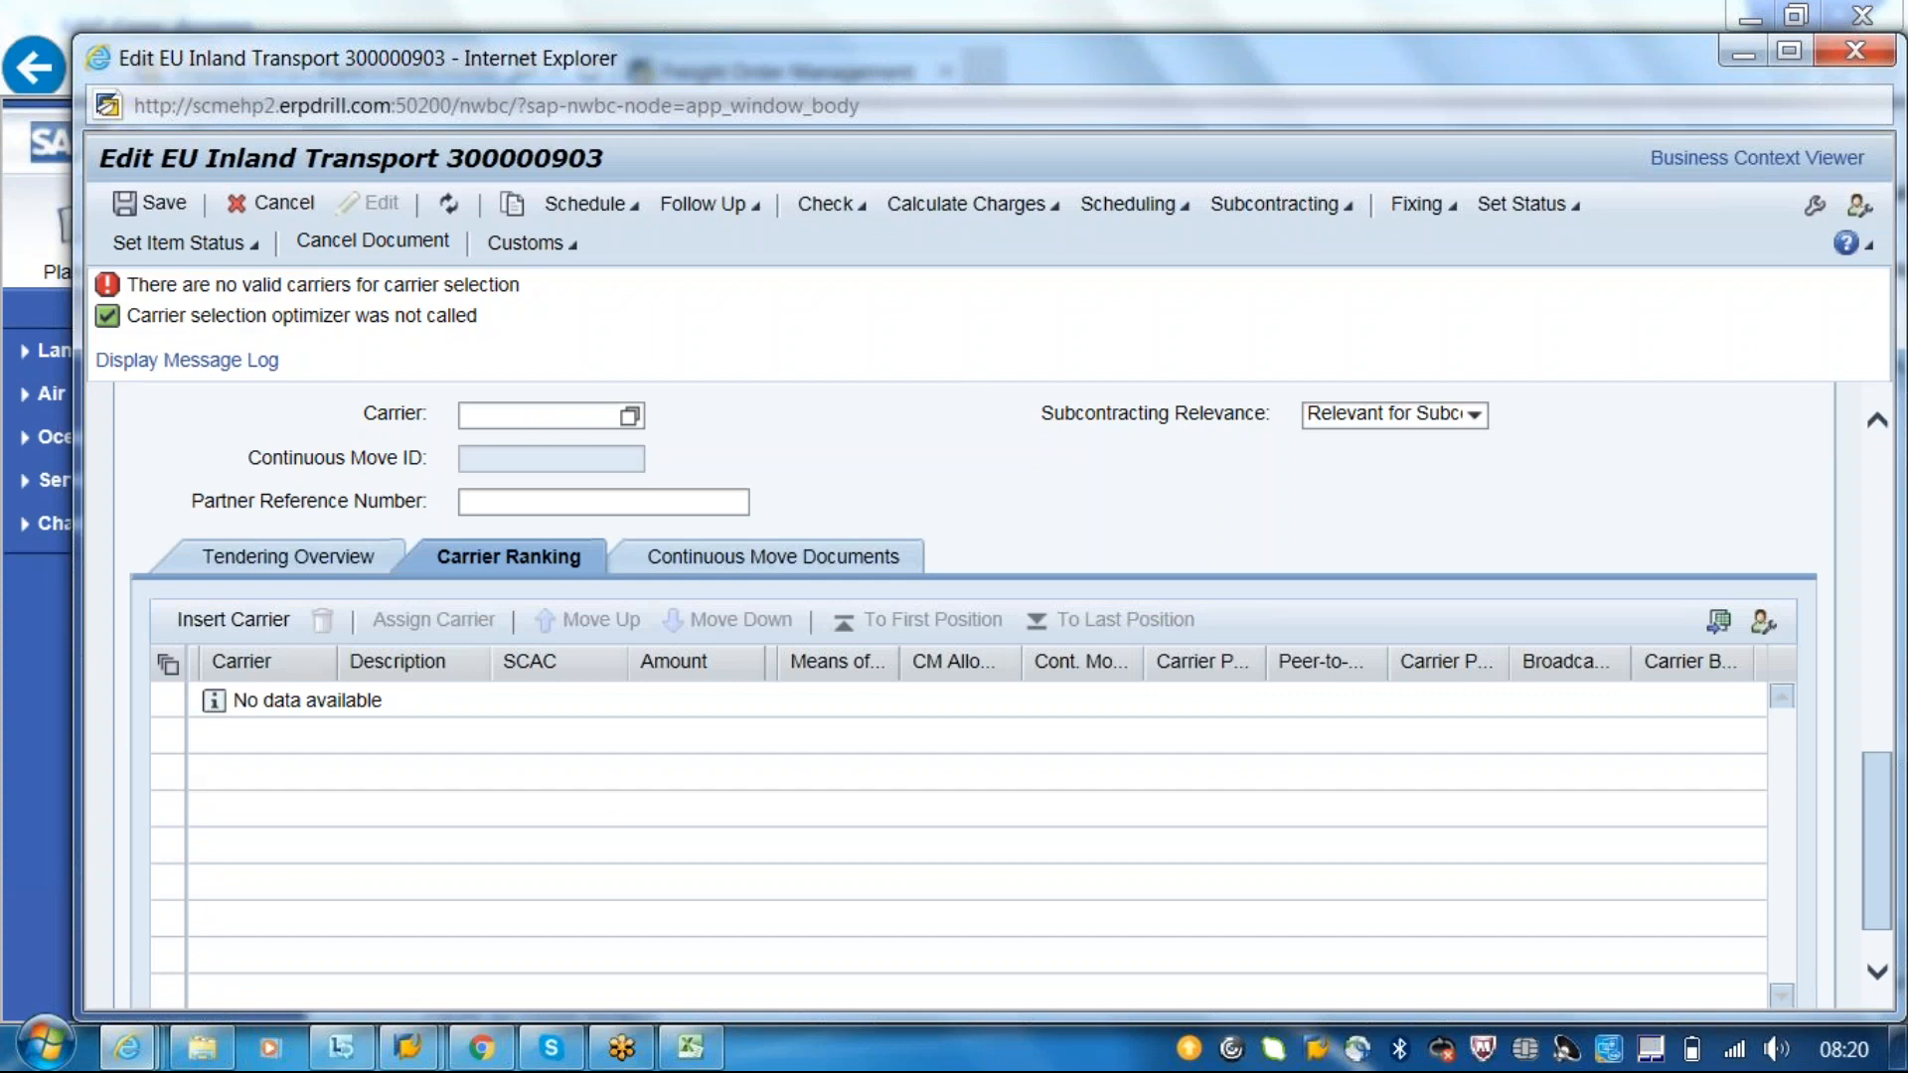
pyautogui.click(289, 557)
pyautogui.moveTo(1876, 757); pyautogui.dragTo(1827, 511)
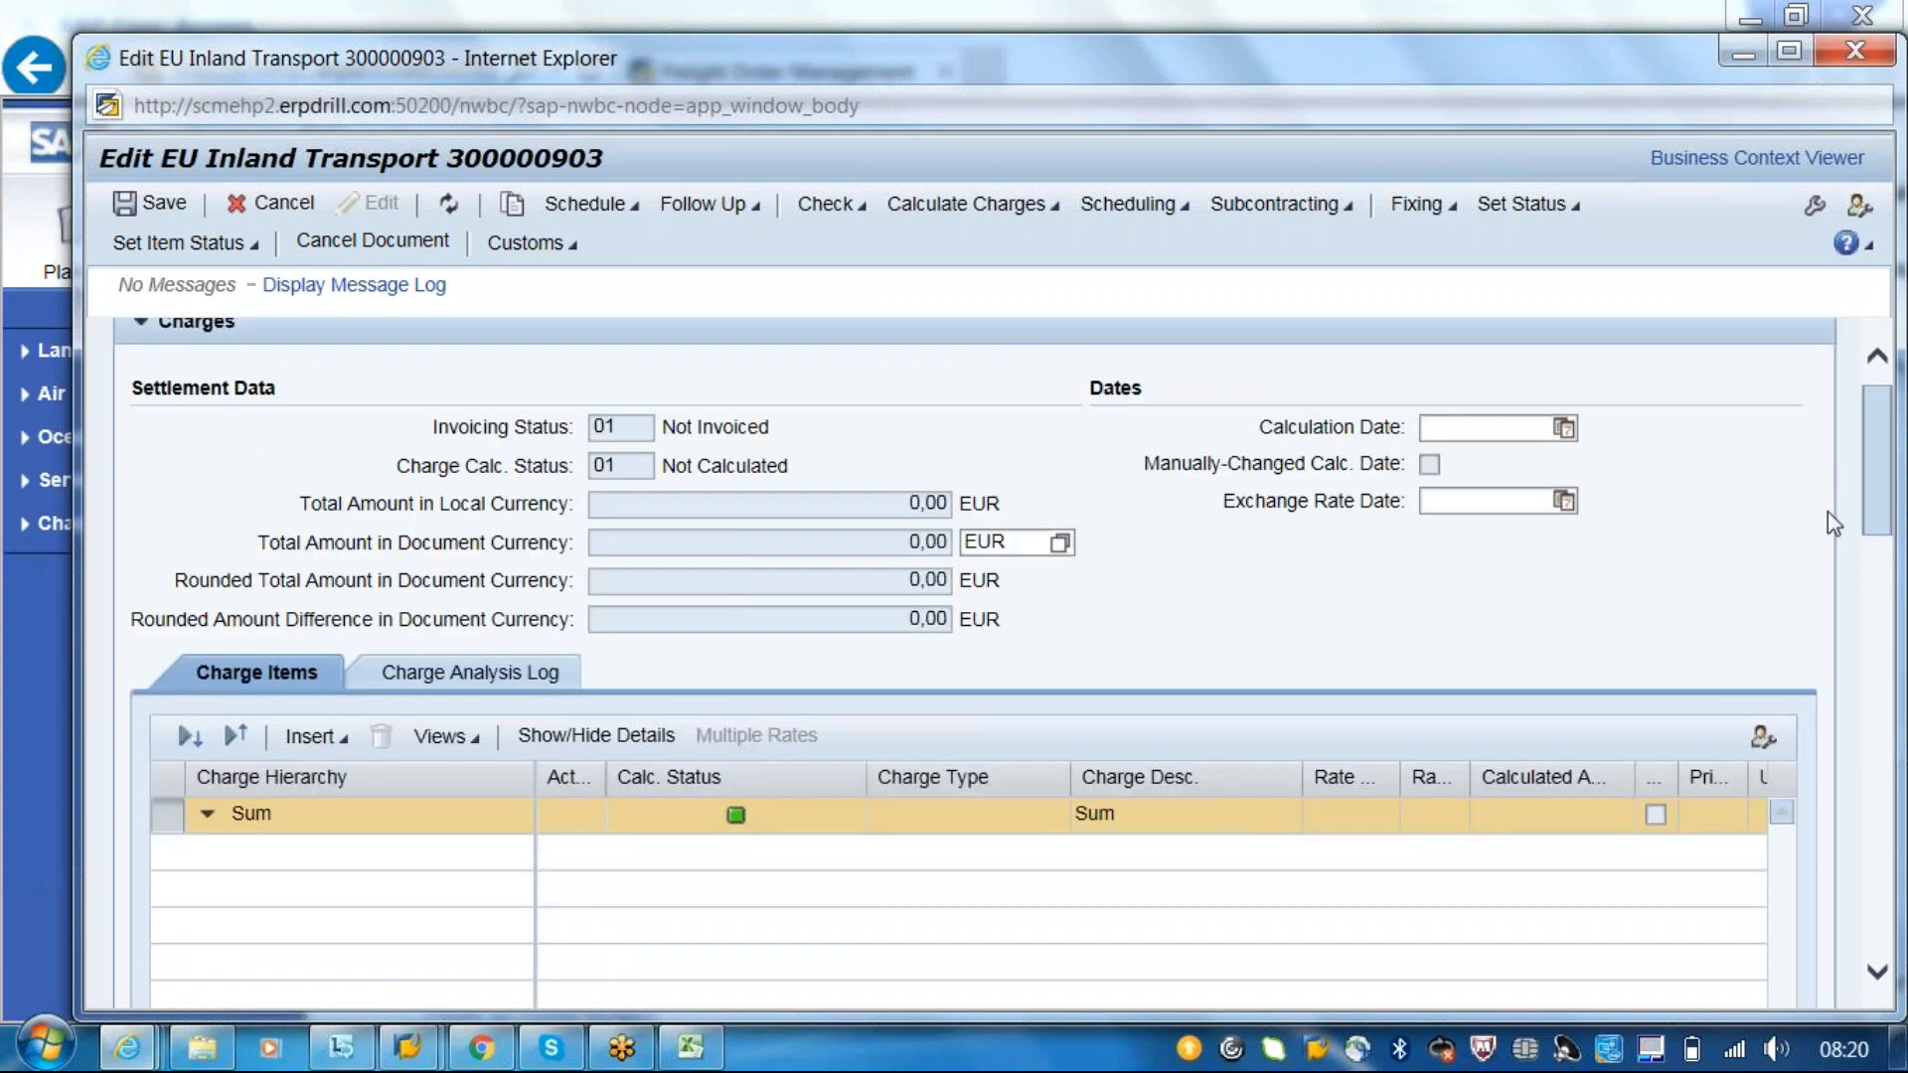
# - Close the EU Inland Transport freight order and open the freight order search for choosing another land order to edit
pyautogui.click(1851, 45)
pyautogui.click(969, 553)
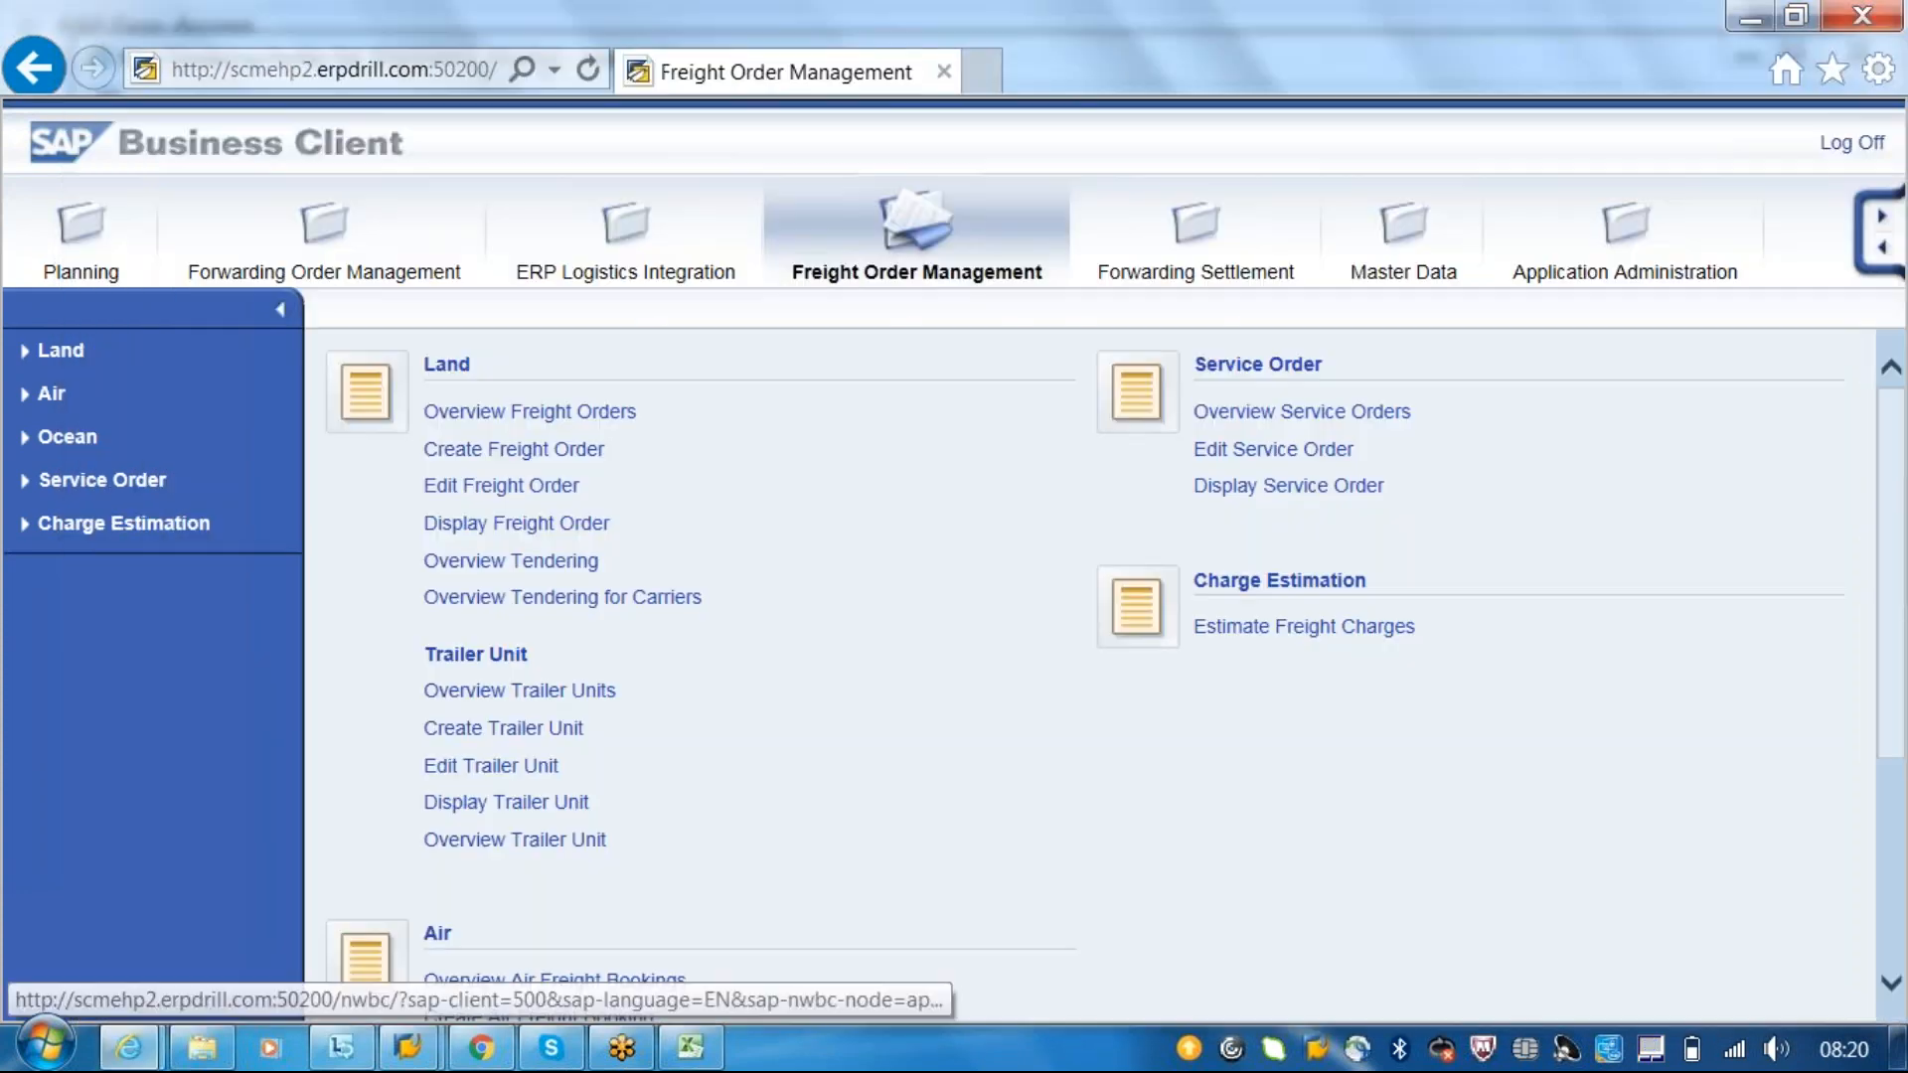
pyautogui.click(452, 482)
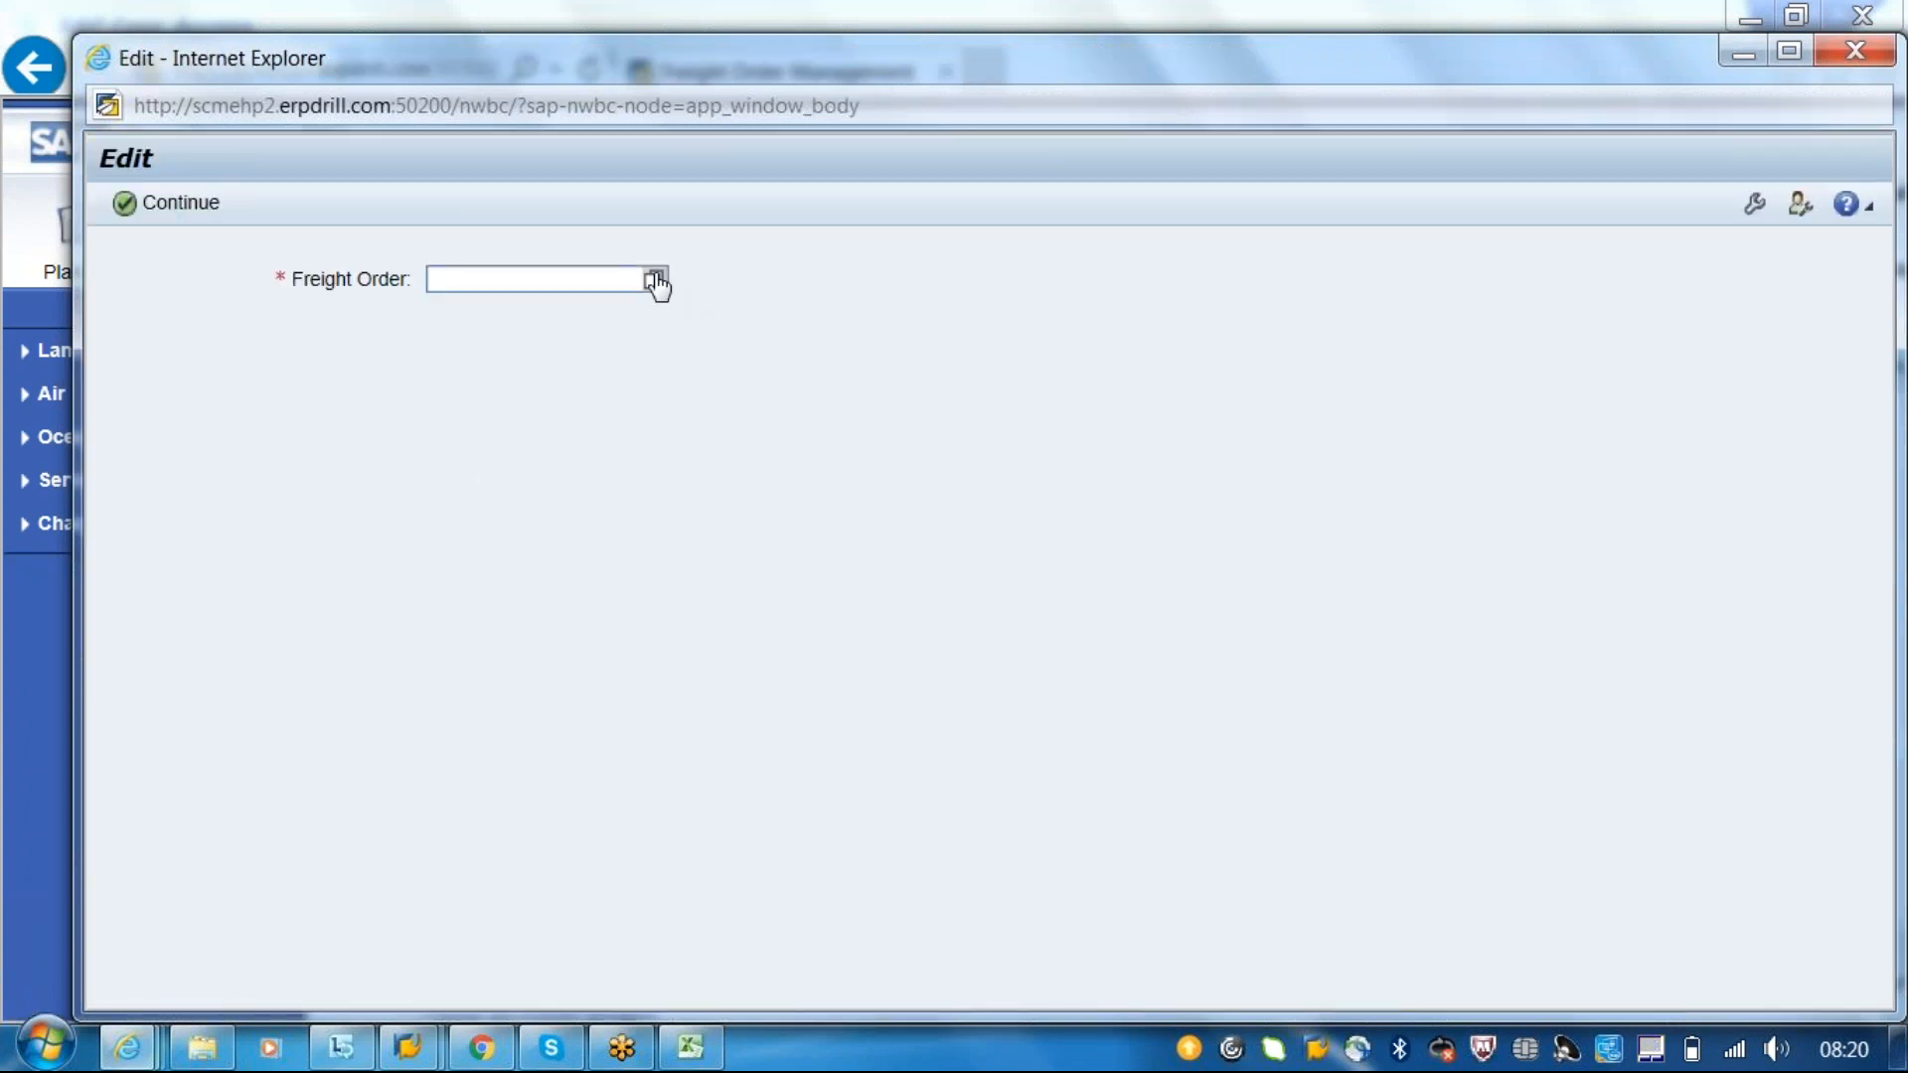
pyautogui.click(641, 280)
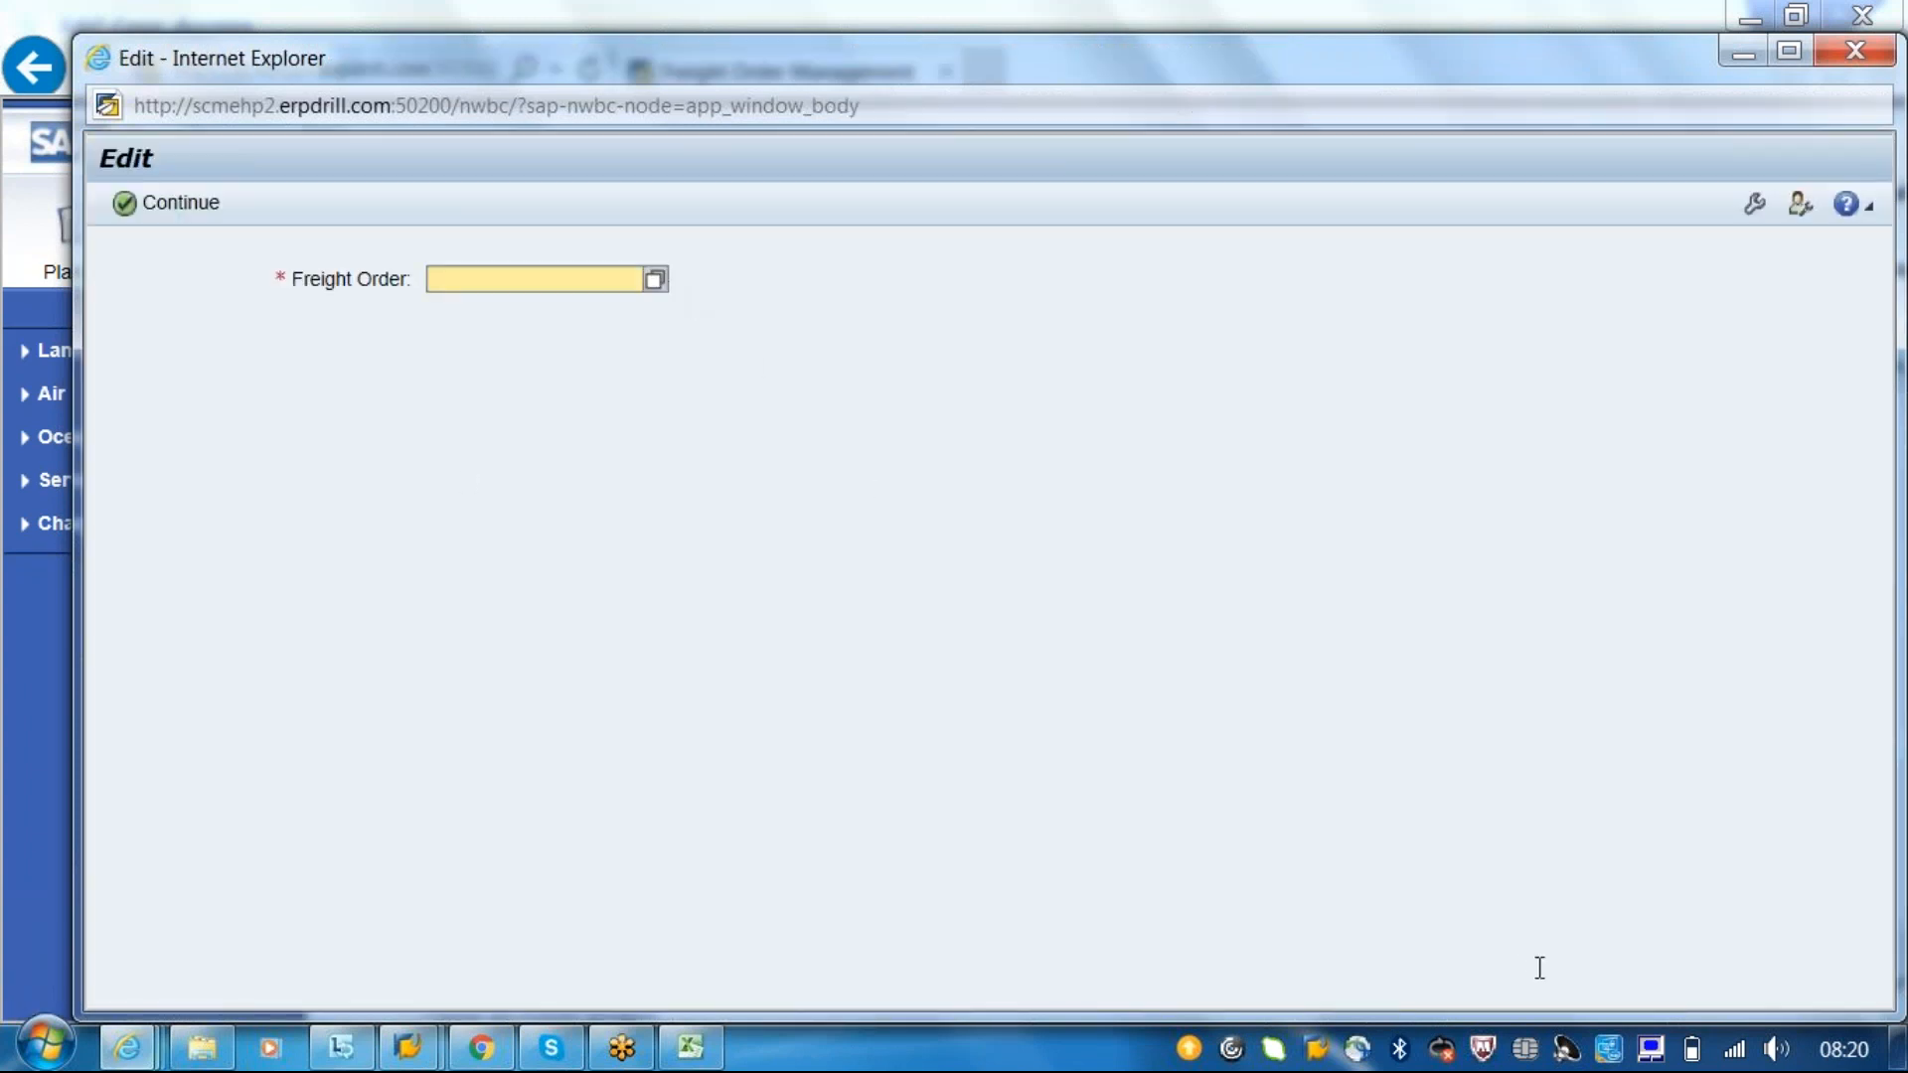
pyautogui.press('F4')
# - Check today's date and search for freight orders with Created On 13.07.2016 in place of the Freight Order Type criterion
pyautogui.click(1838, 1051)
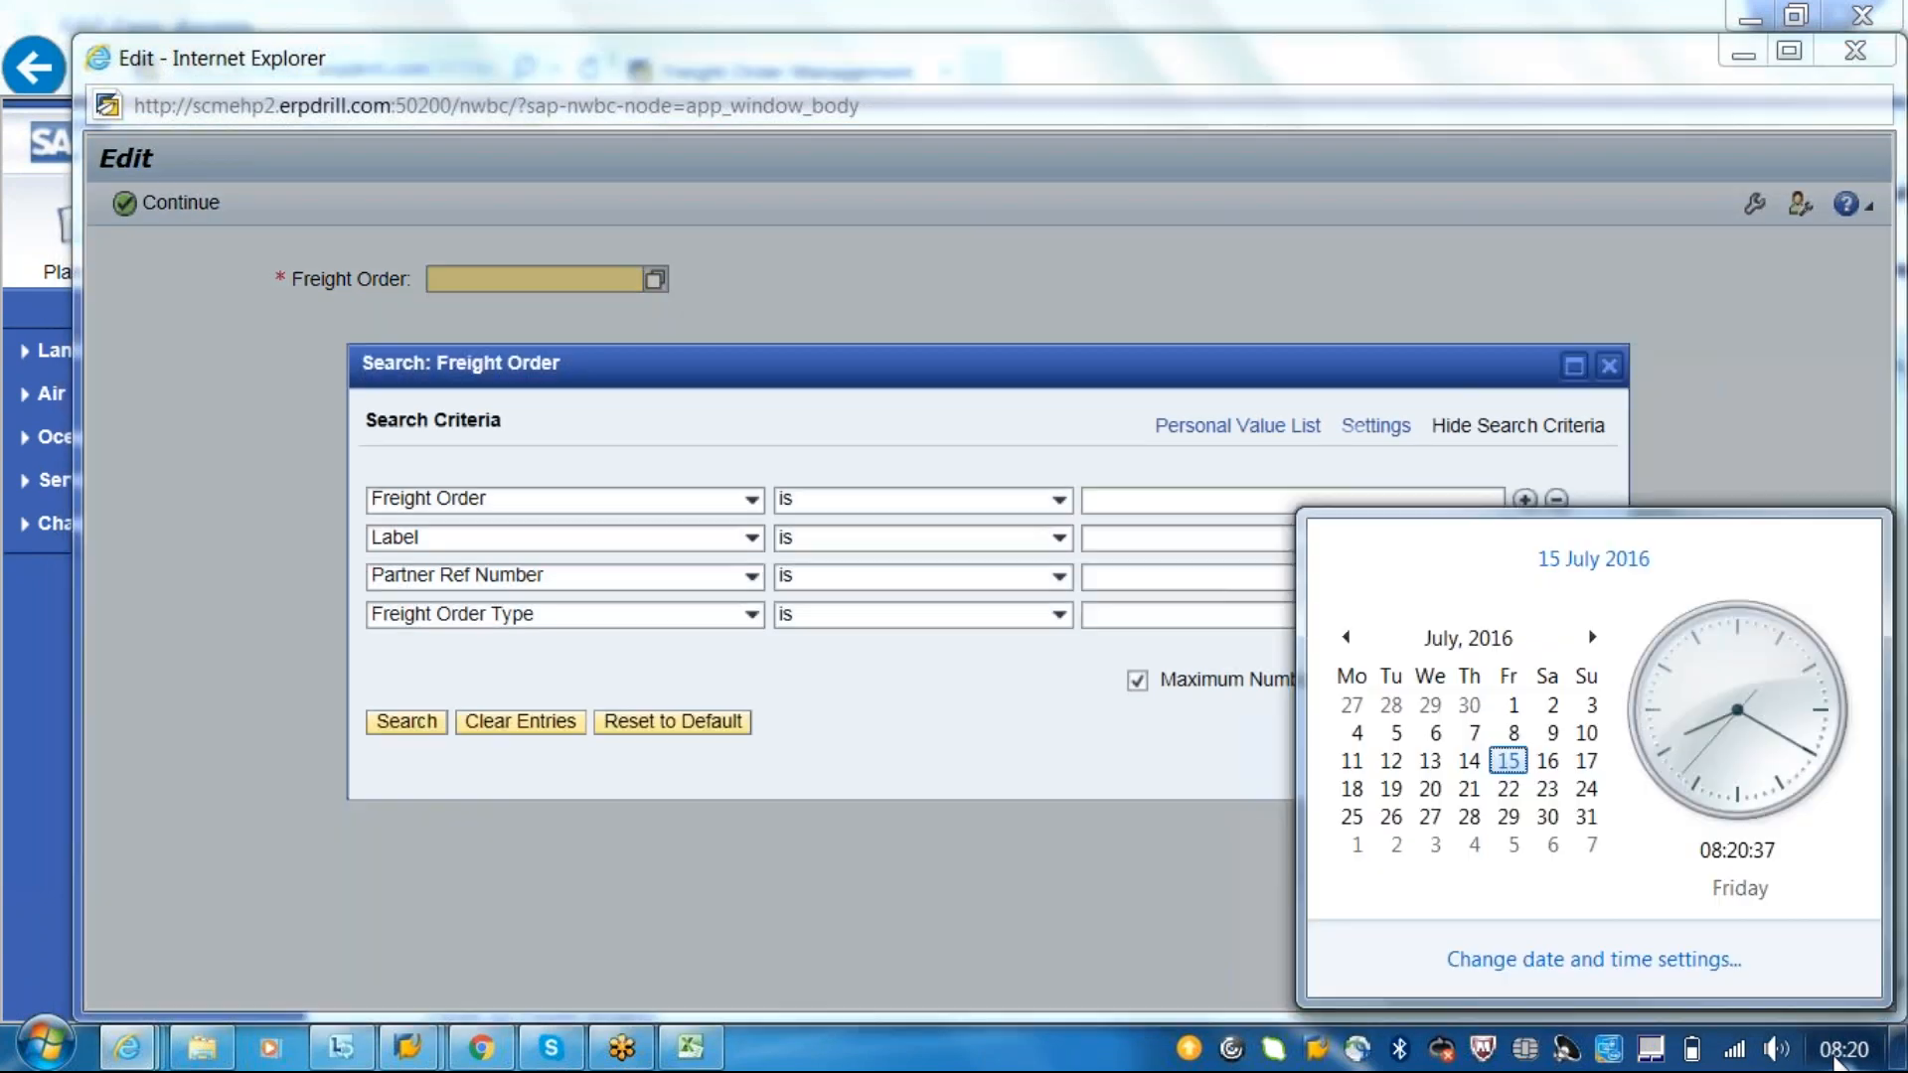
pyautogui.click(861, 708)
pyautogui.click(752, 616)
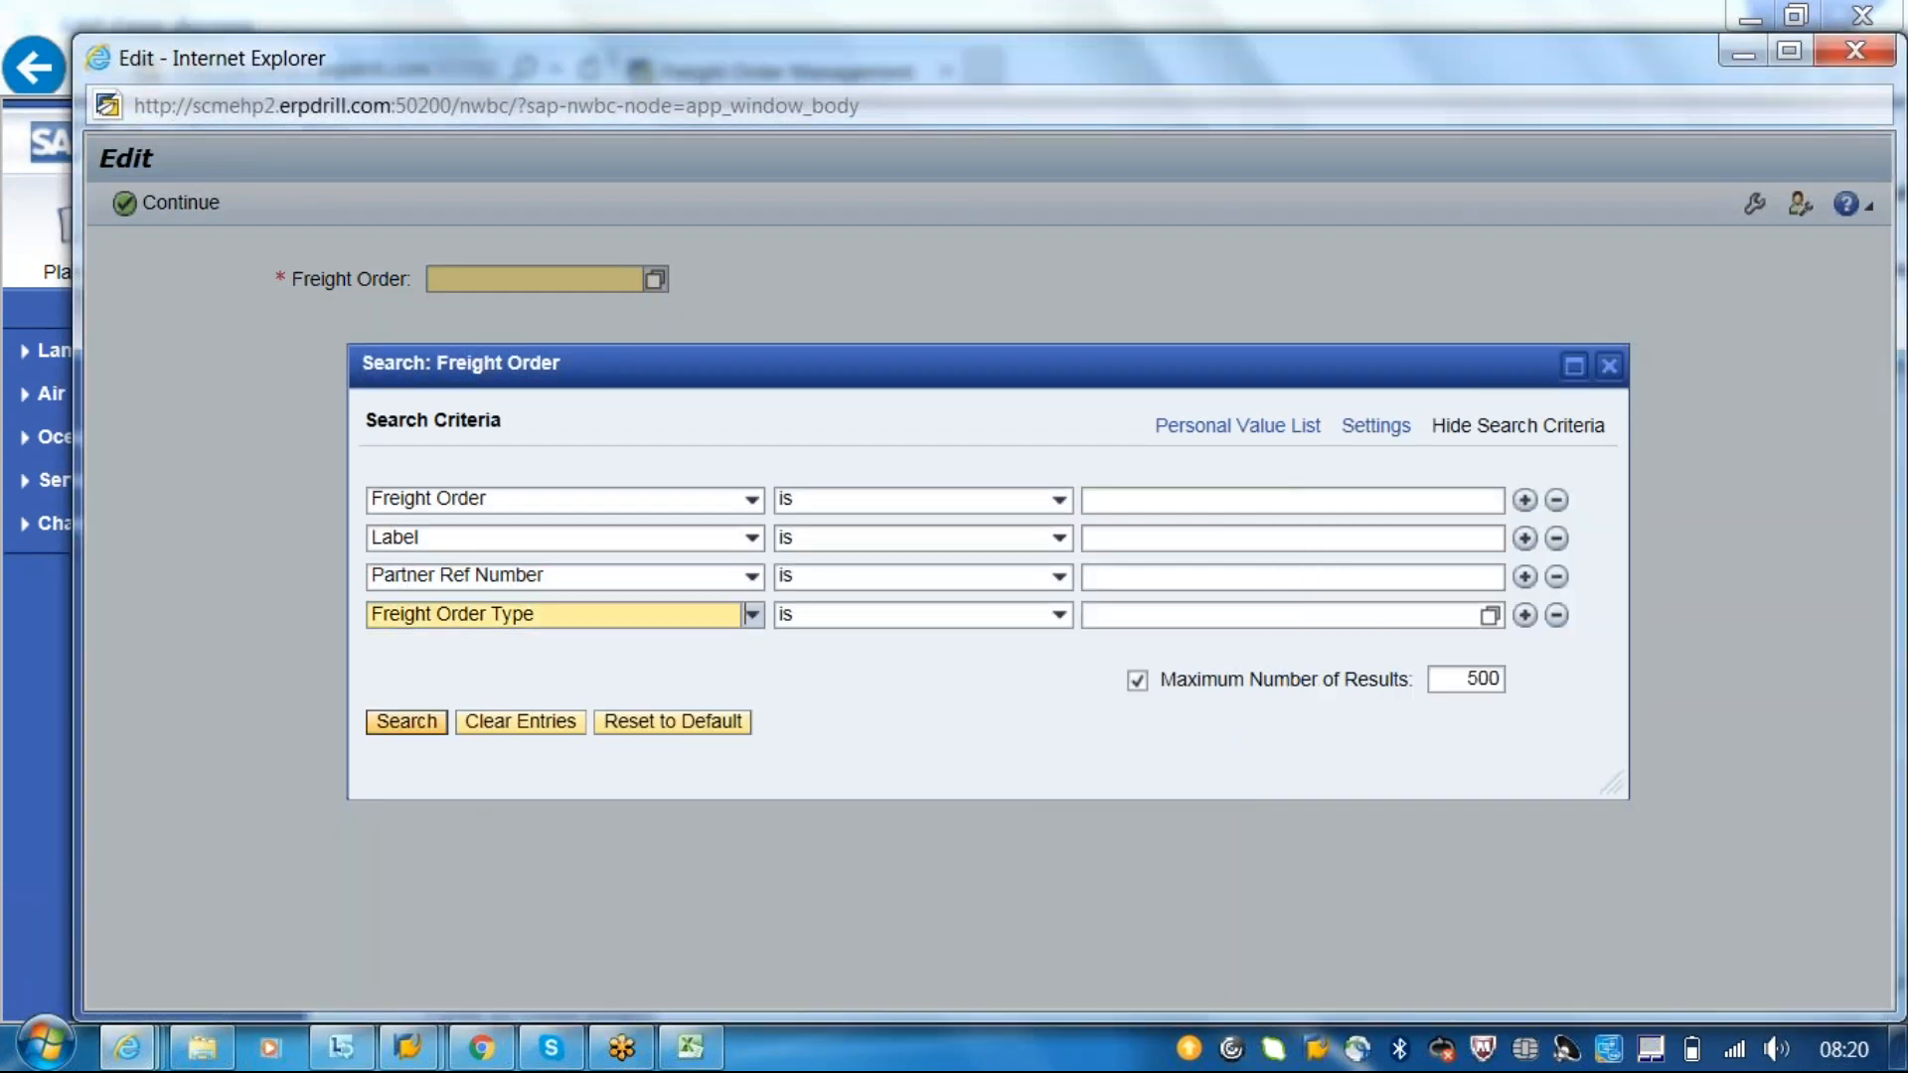
pyautogui.click(742, 761)
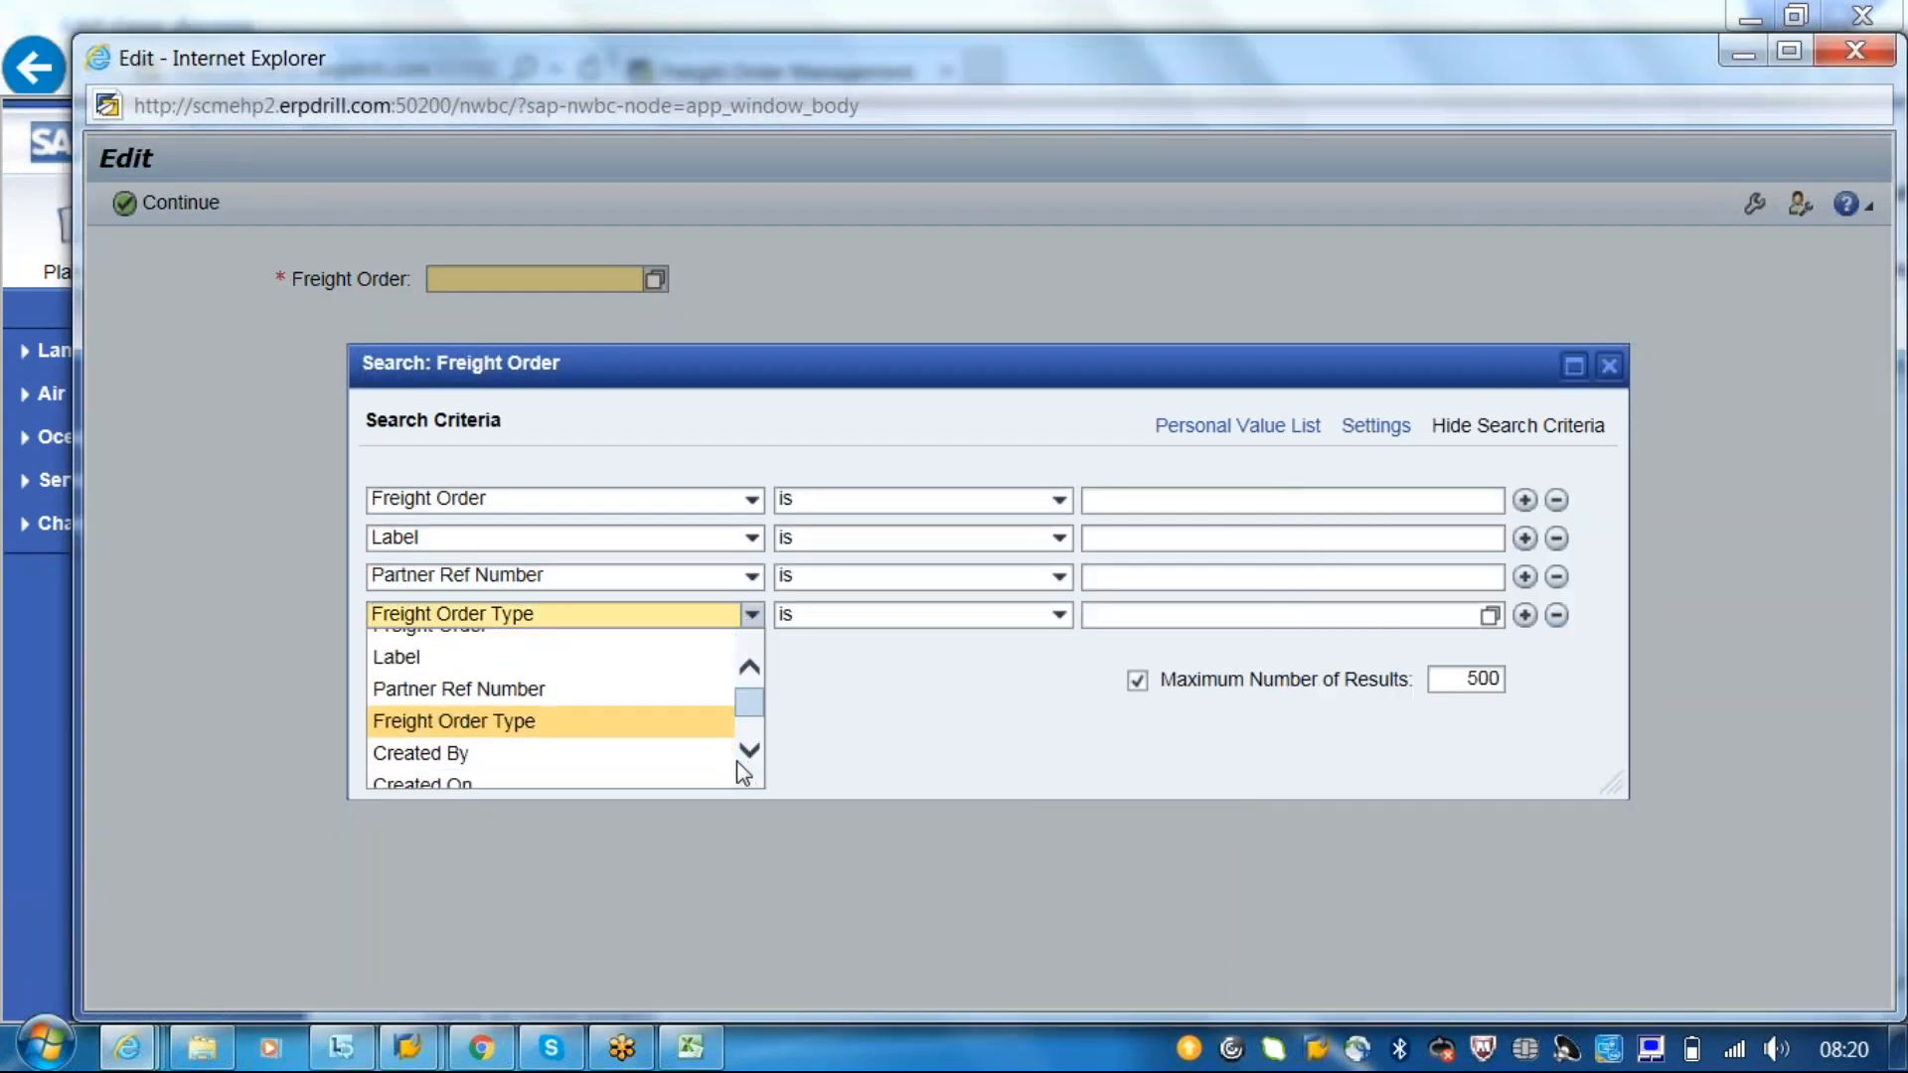
pyautogui.click(608, 782)
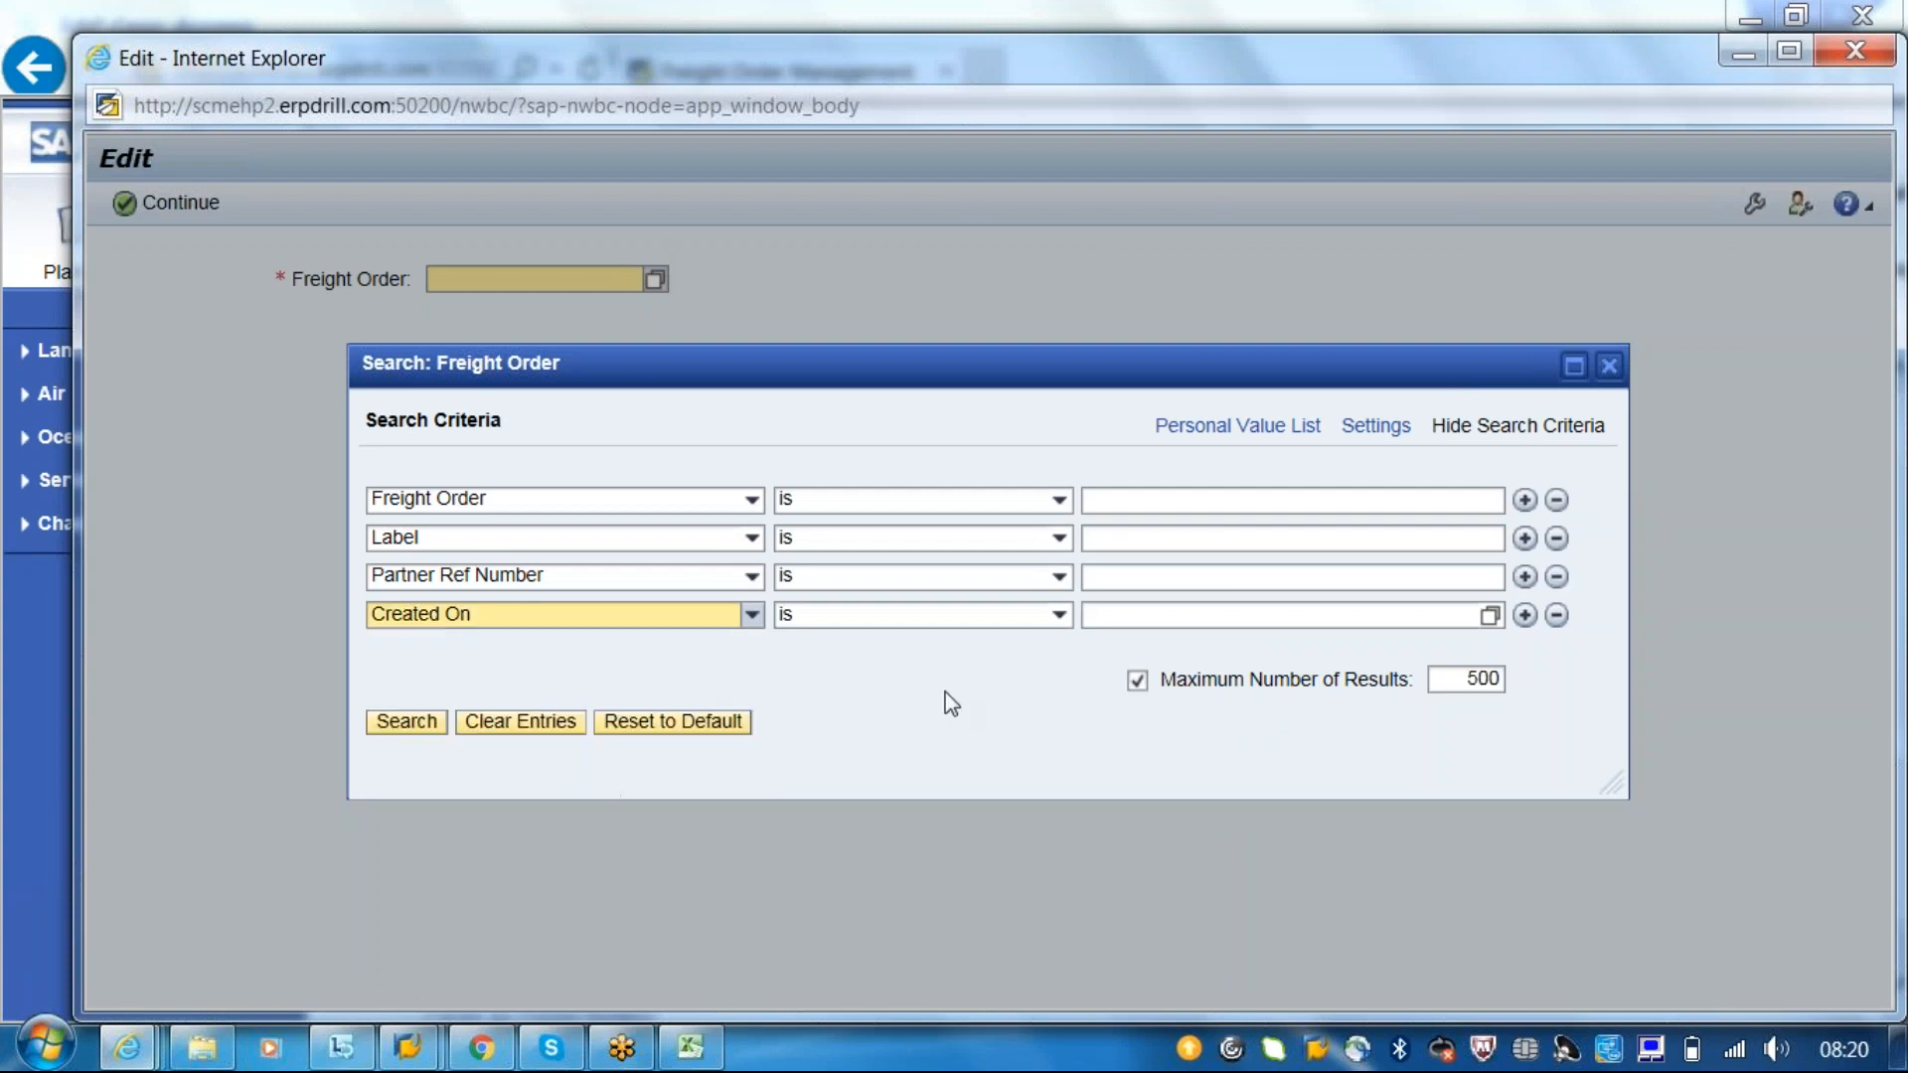
pyautogui.click(1262, 613)
pyautogui.click(1493, 618)
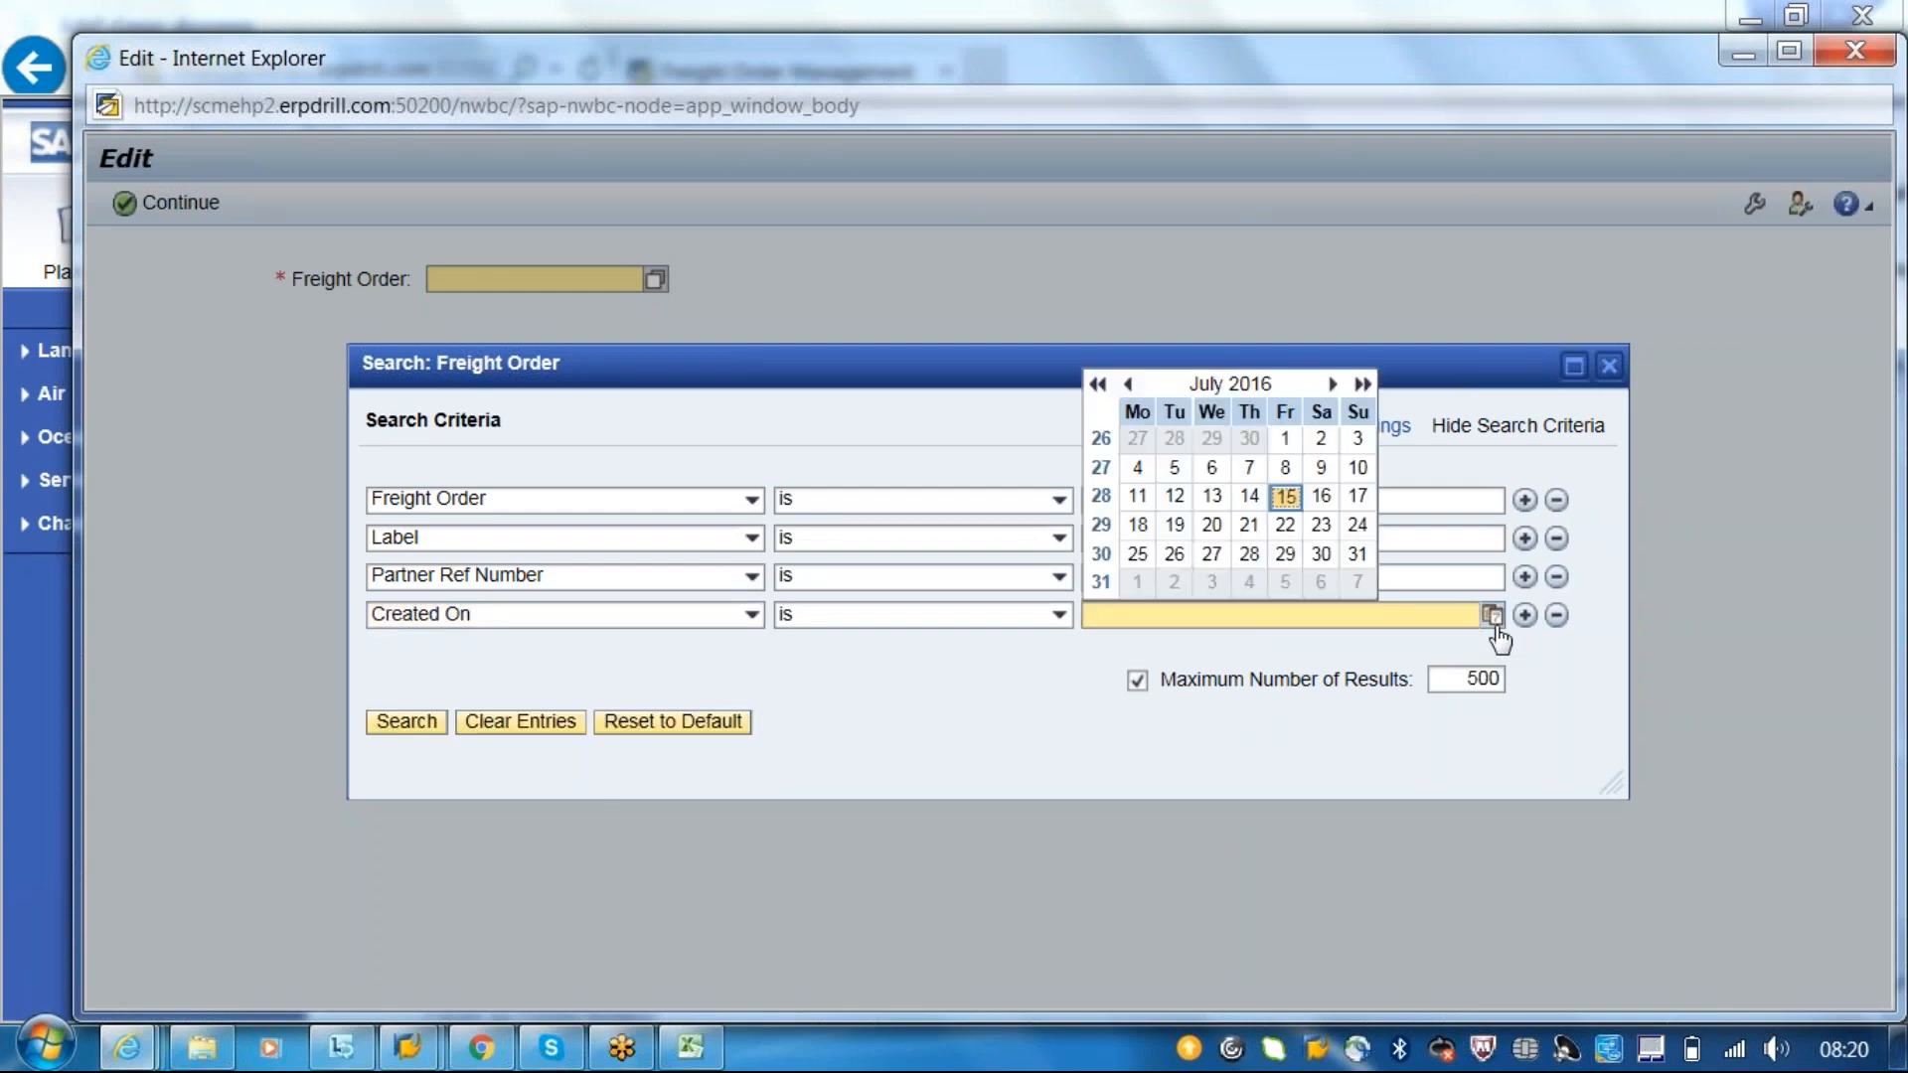
pyautogui.click(1212, 496)
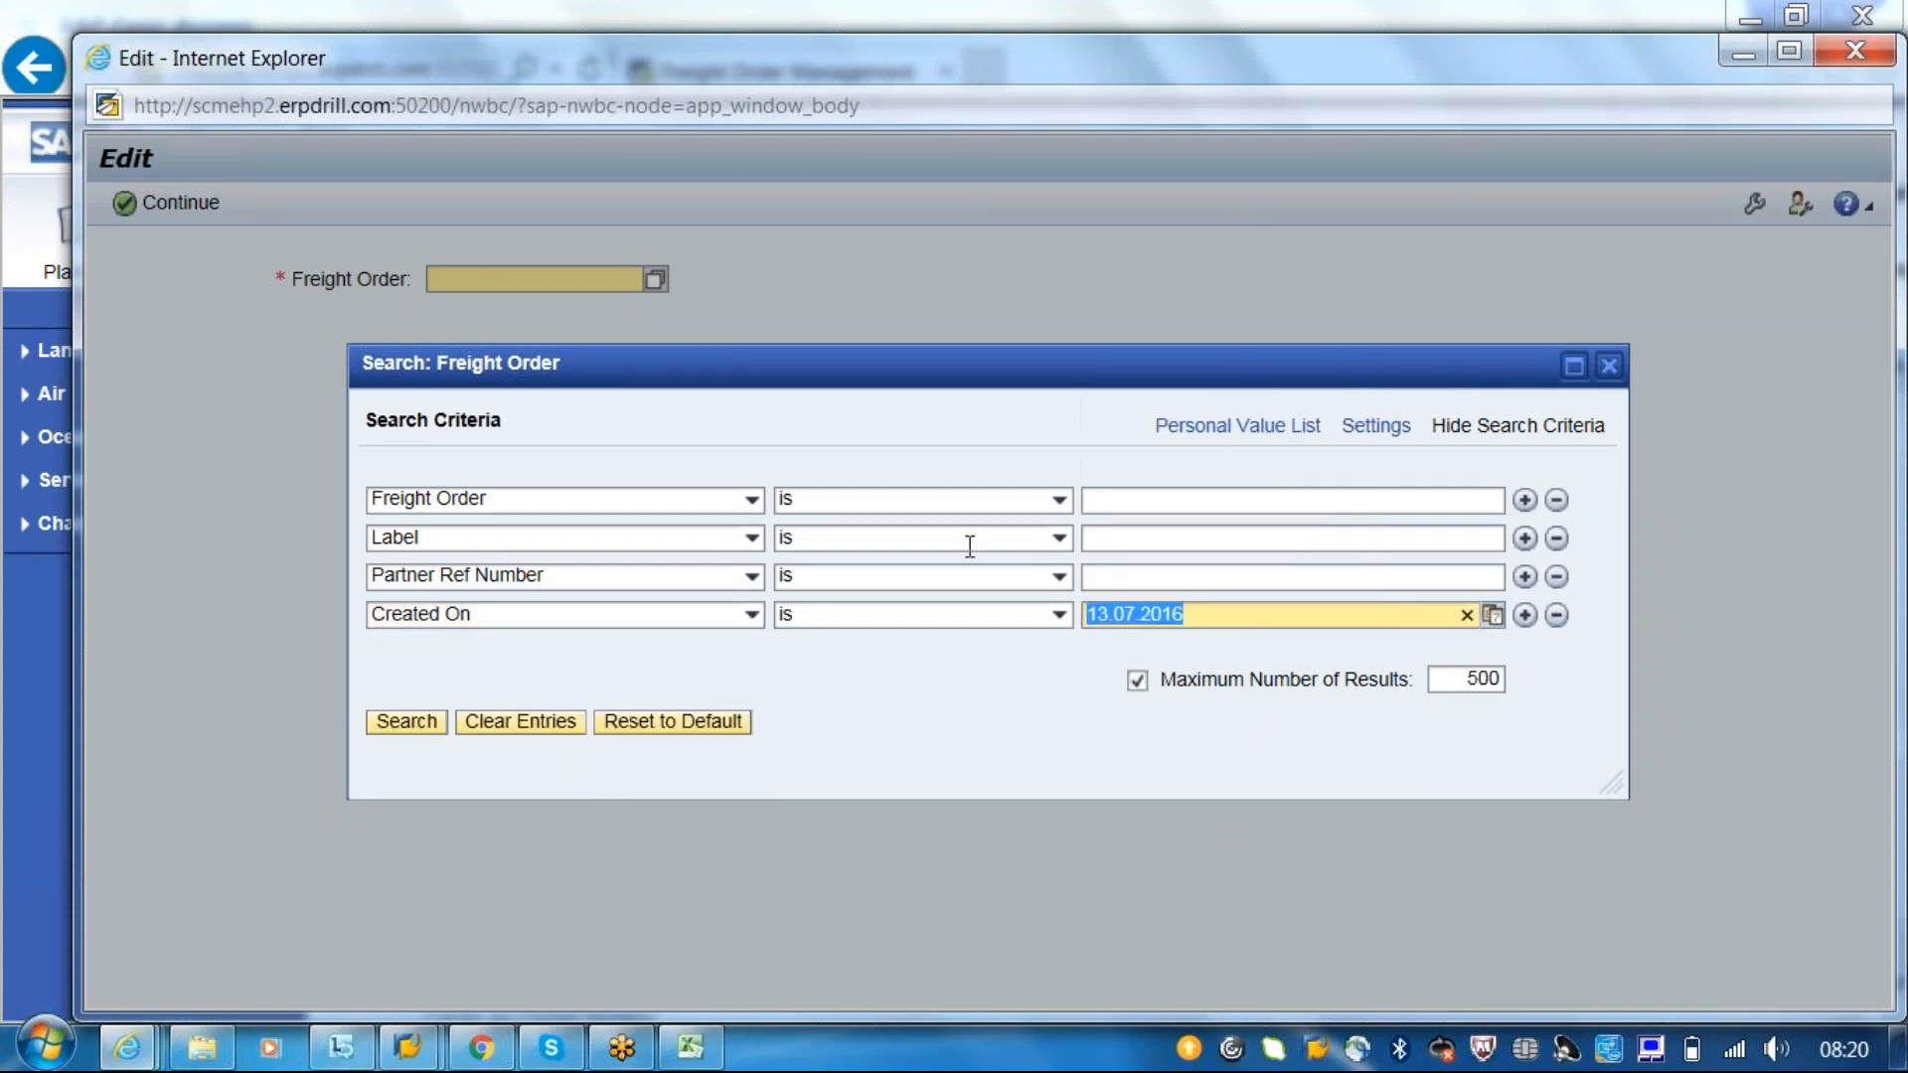
pyautogui.click(407, 722)
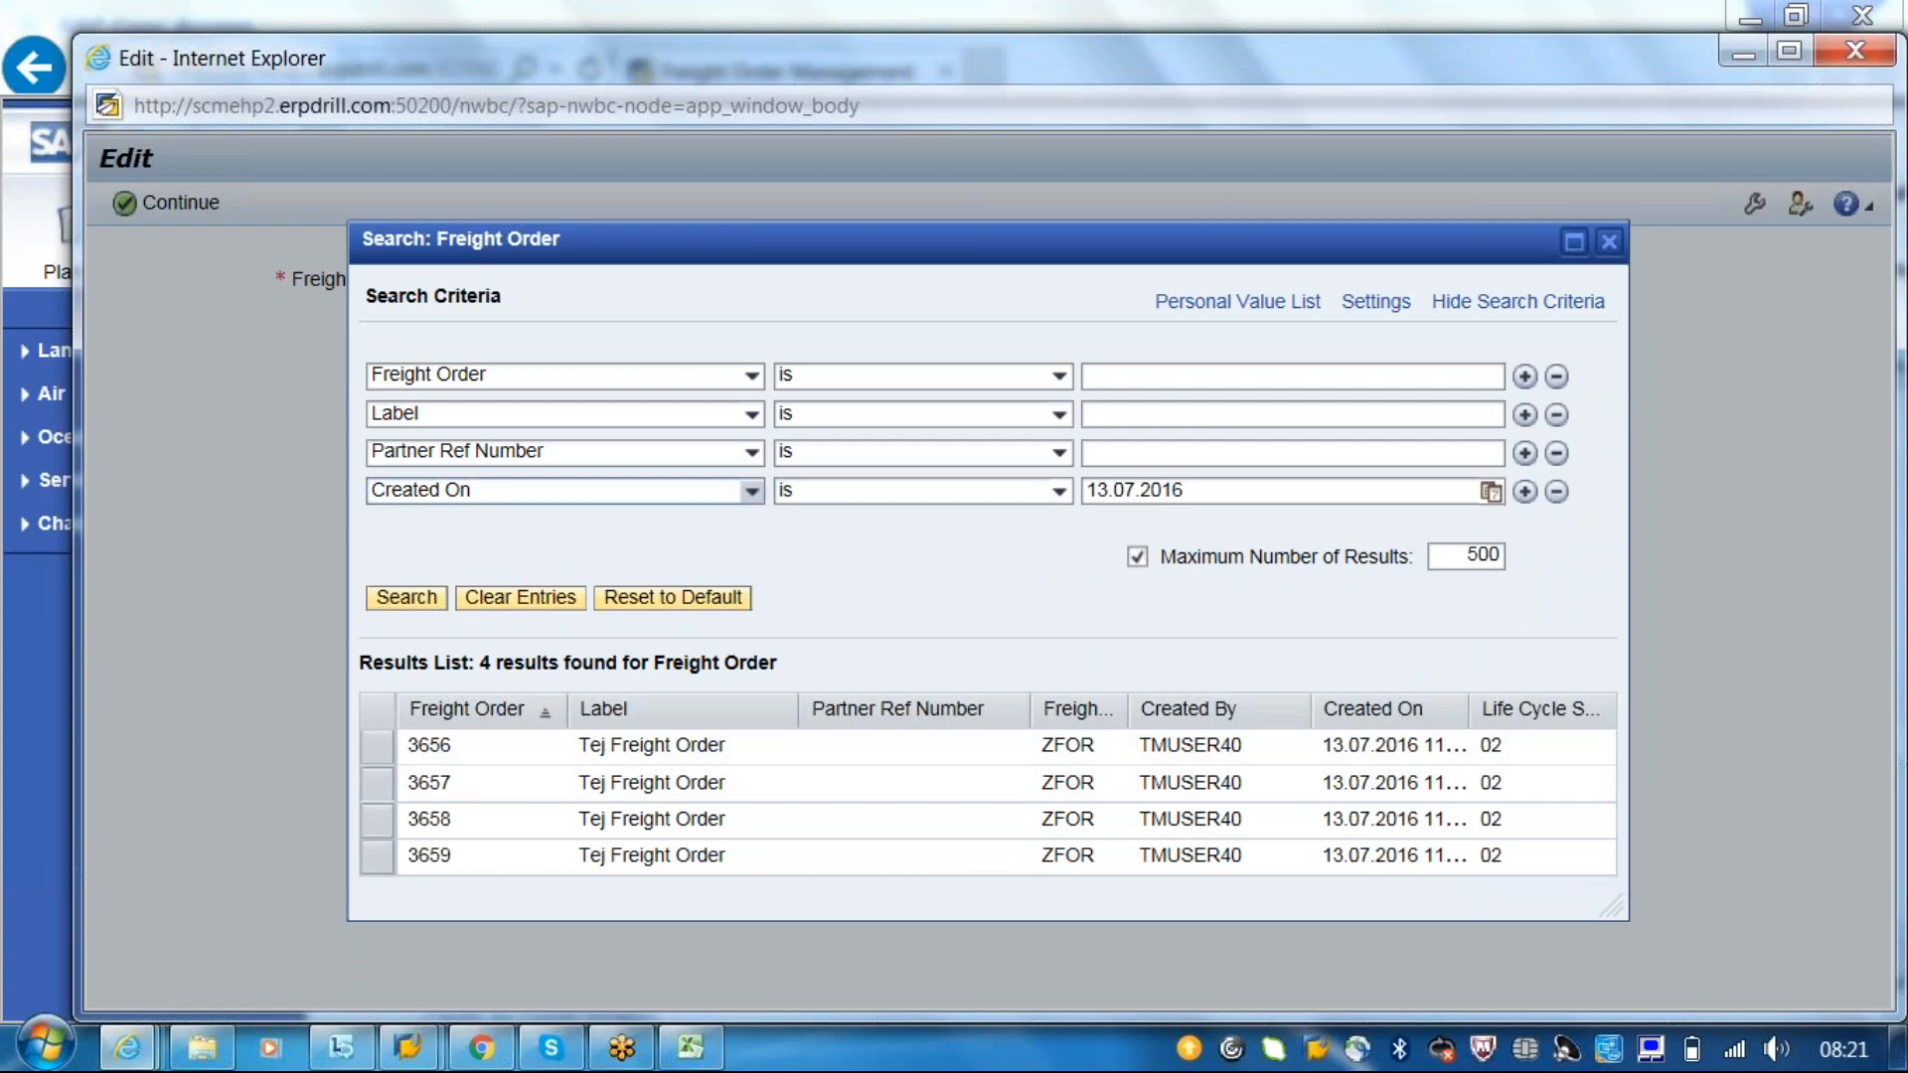
# - Replace the Created On search criterion with Created By, open a Freight Order with Subcontracting for editing and show its Carrier Ranking
pyautogui.click(752, 491)
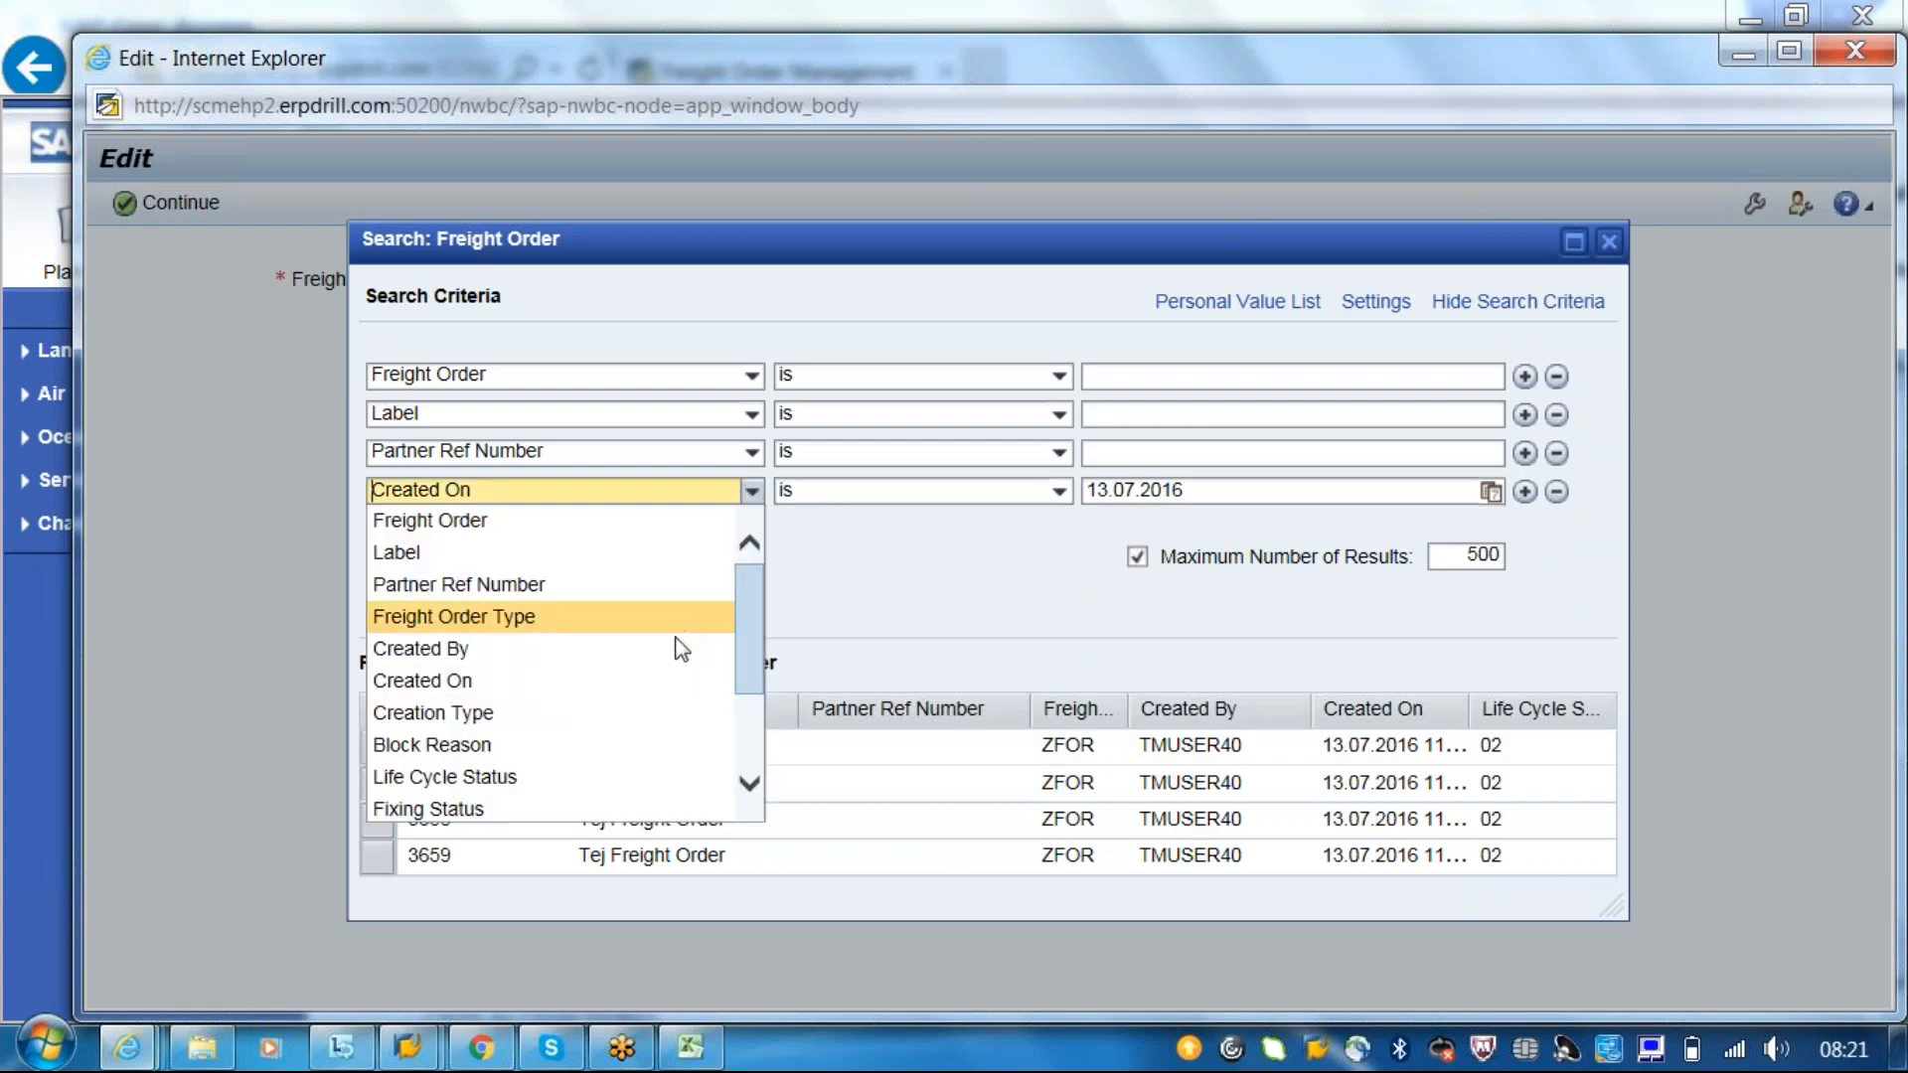
pyautogui.click(682, 649)
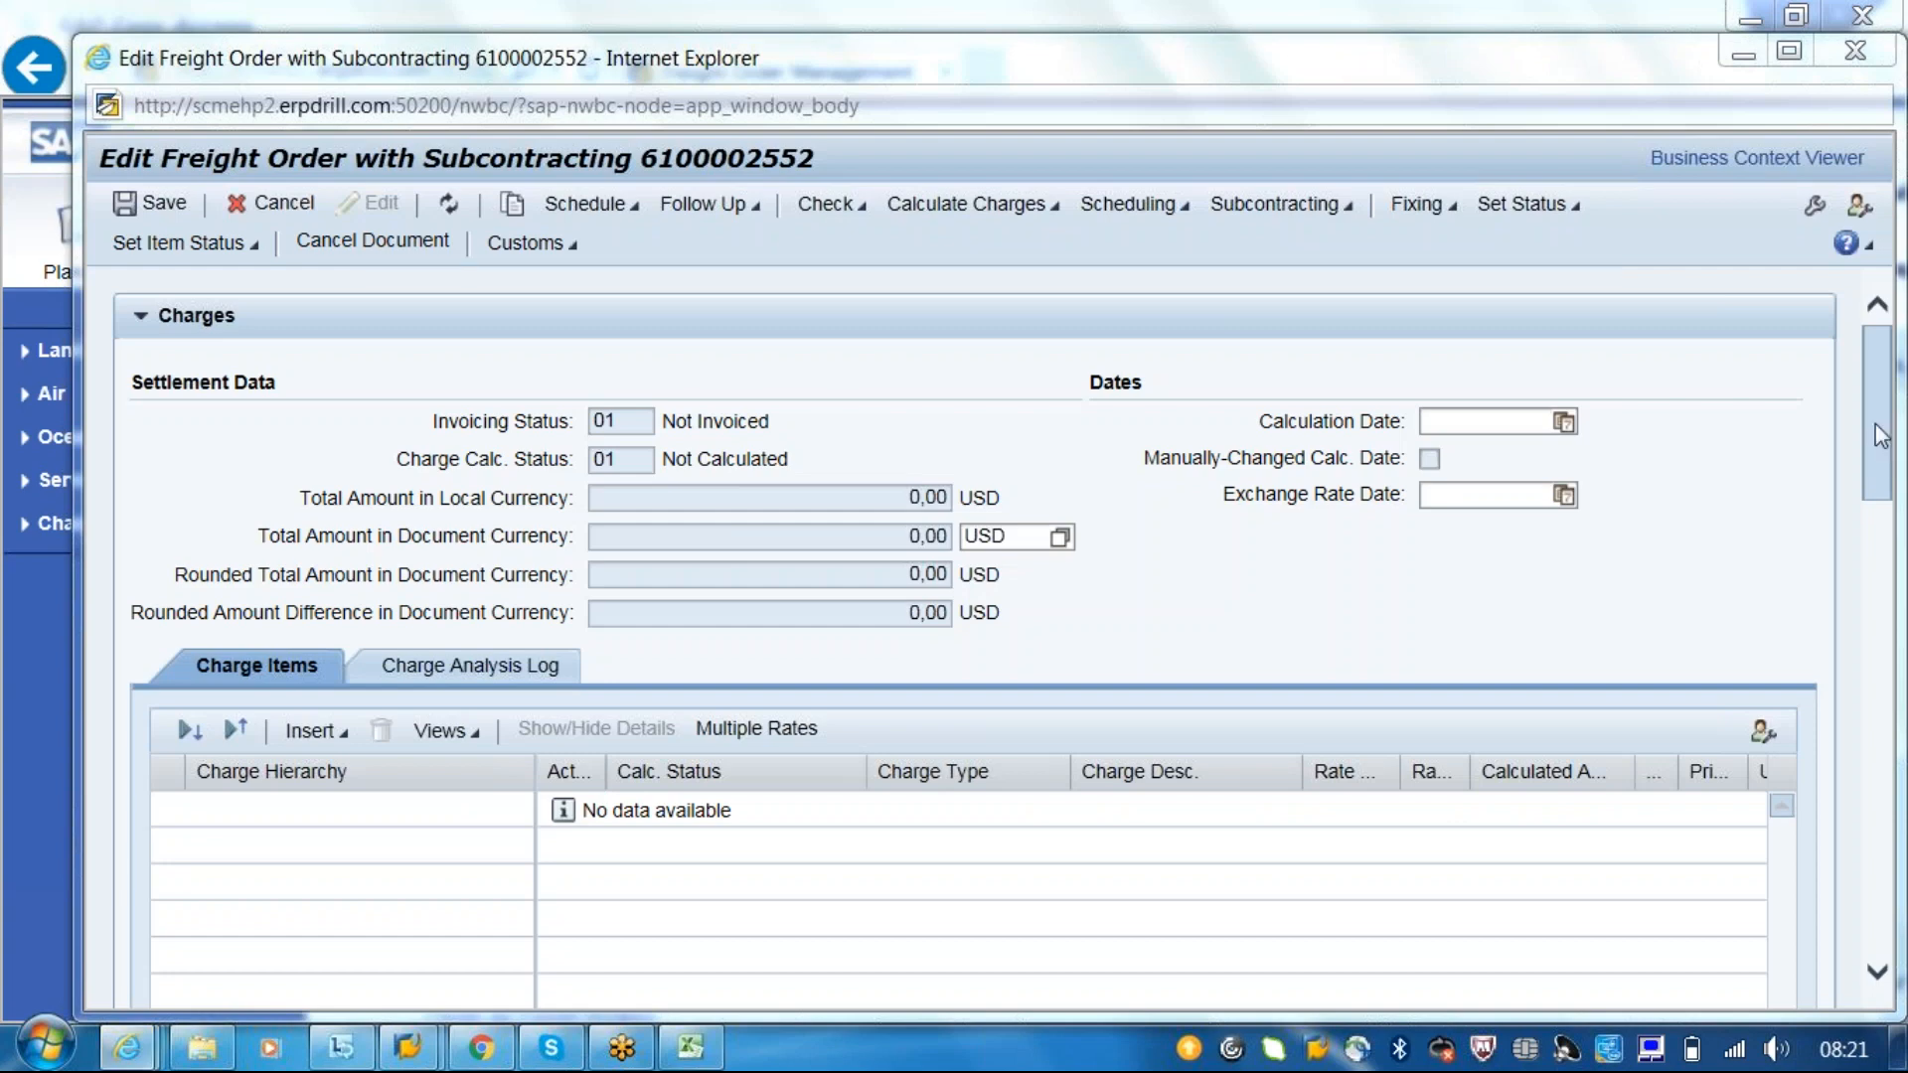
pyautogui.moveTo(1875, 423); pyautogui.dragTo(1866, 715)
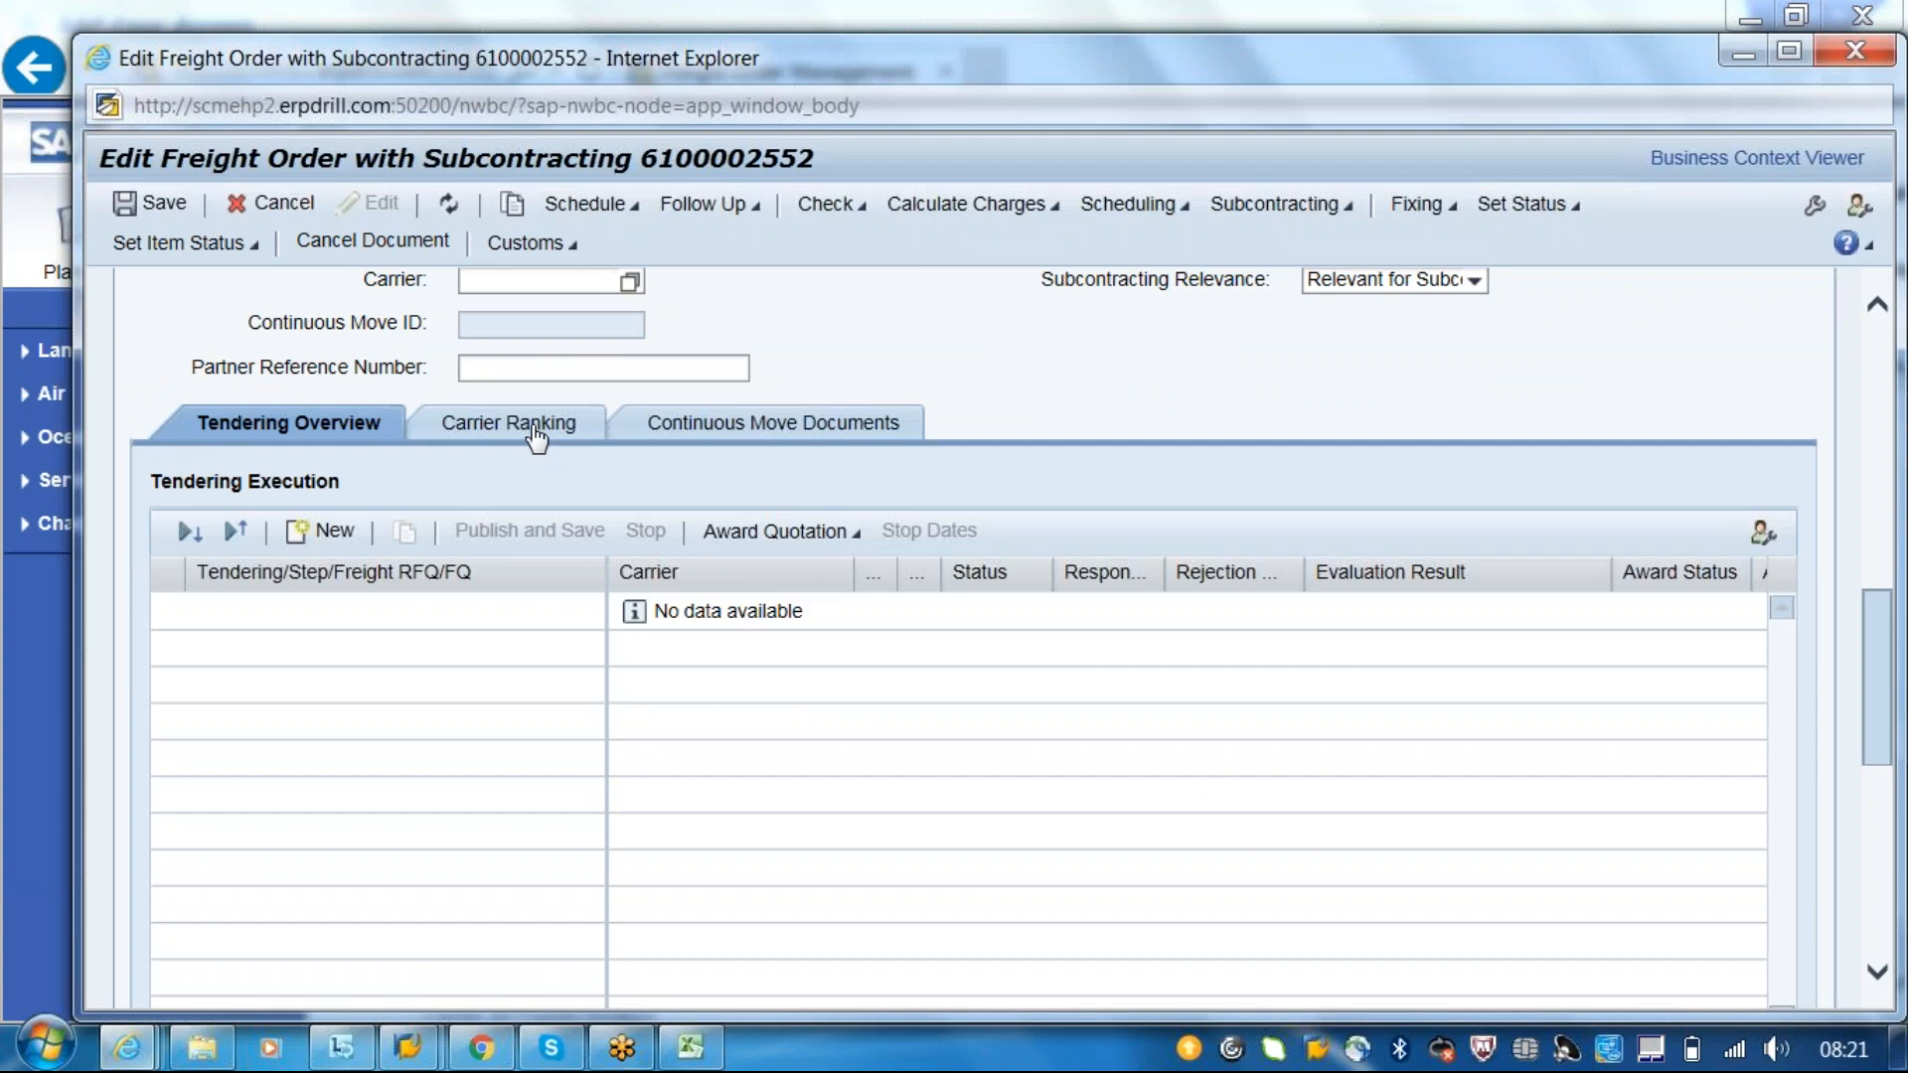
pyautogui.click(533, 428)
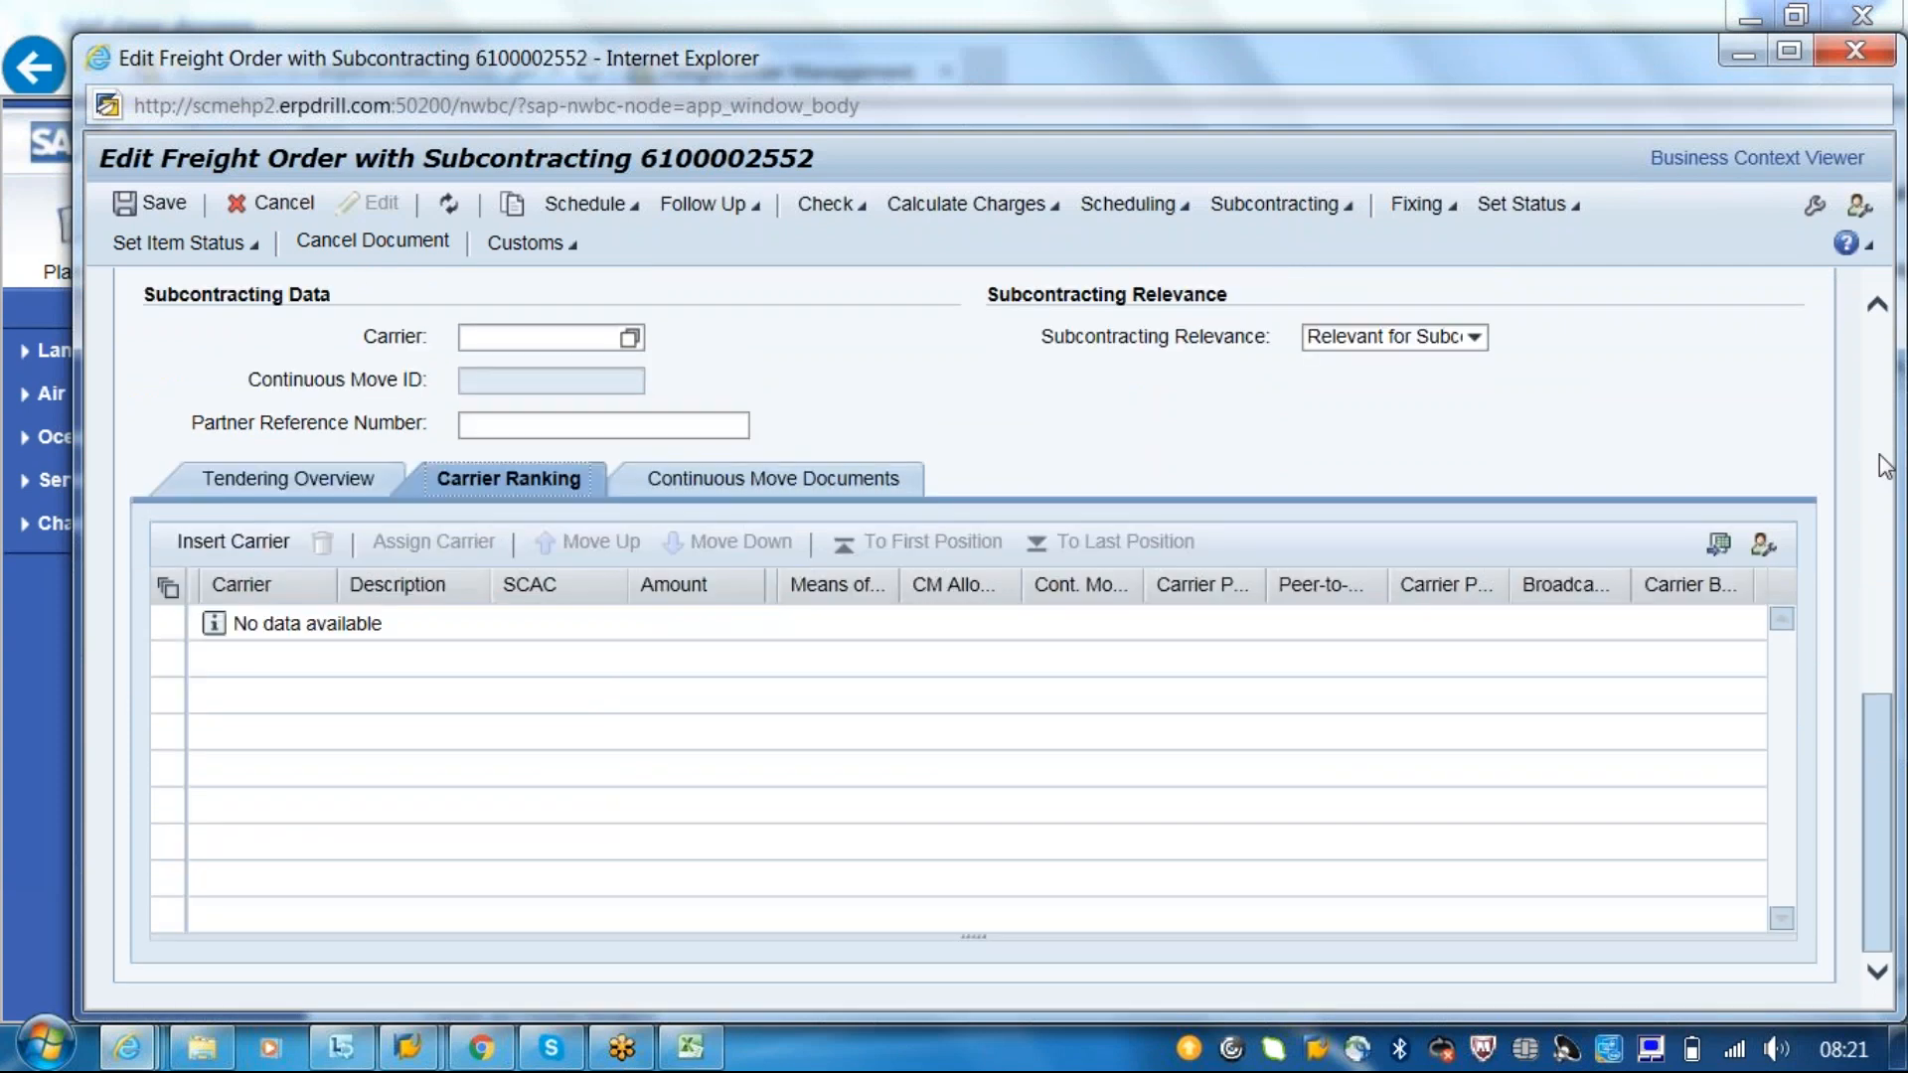
# - Set the means of transport to 0001 in the freight order's General Data
pyautogui.click(1880, 455)
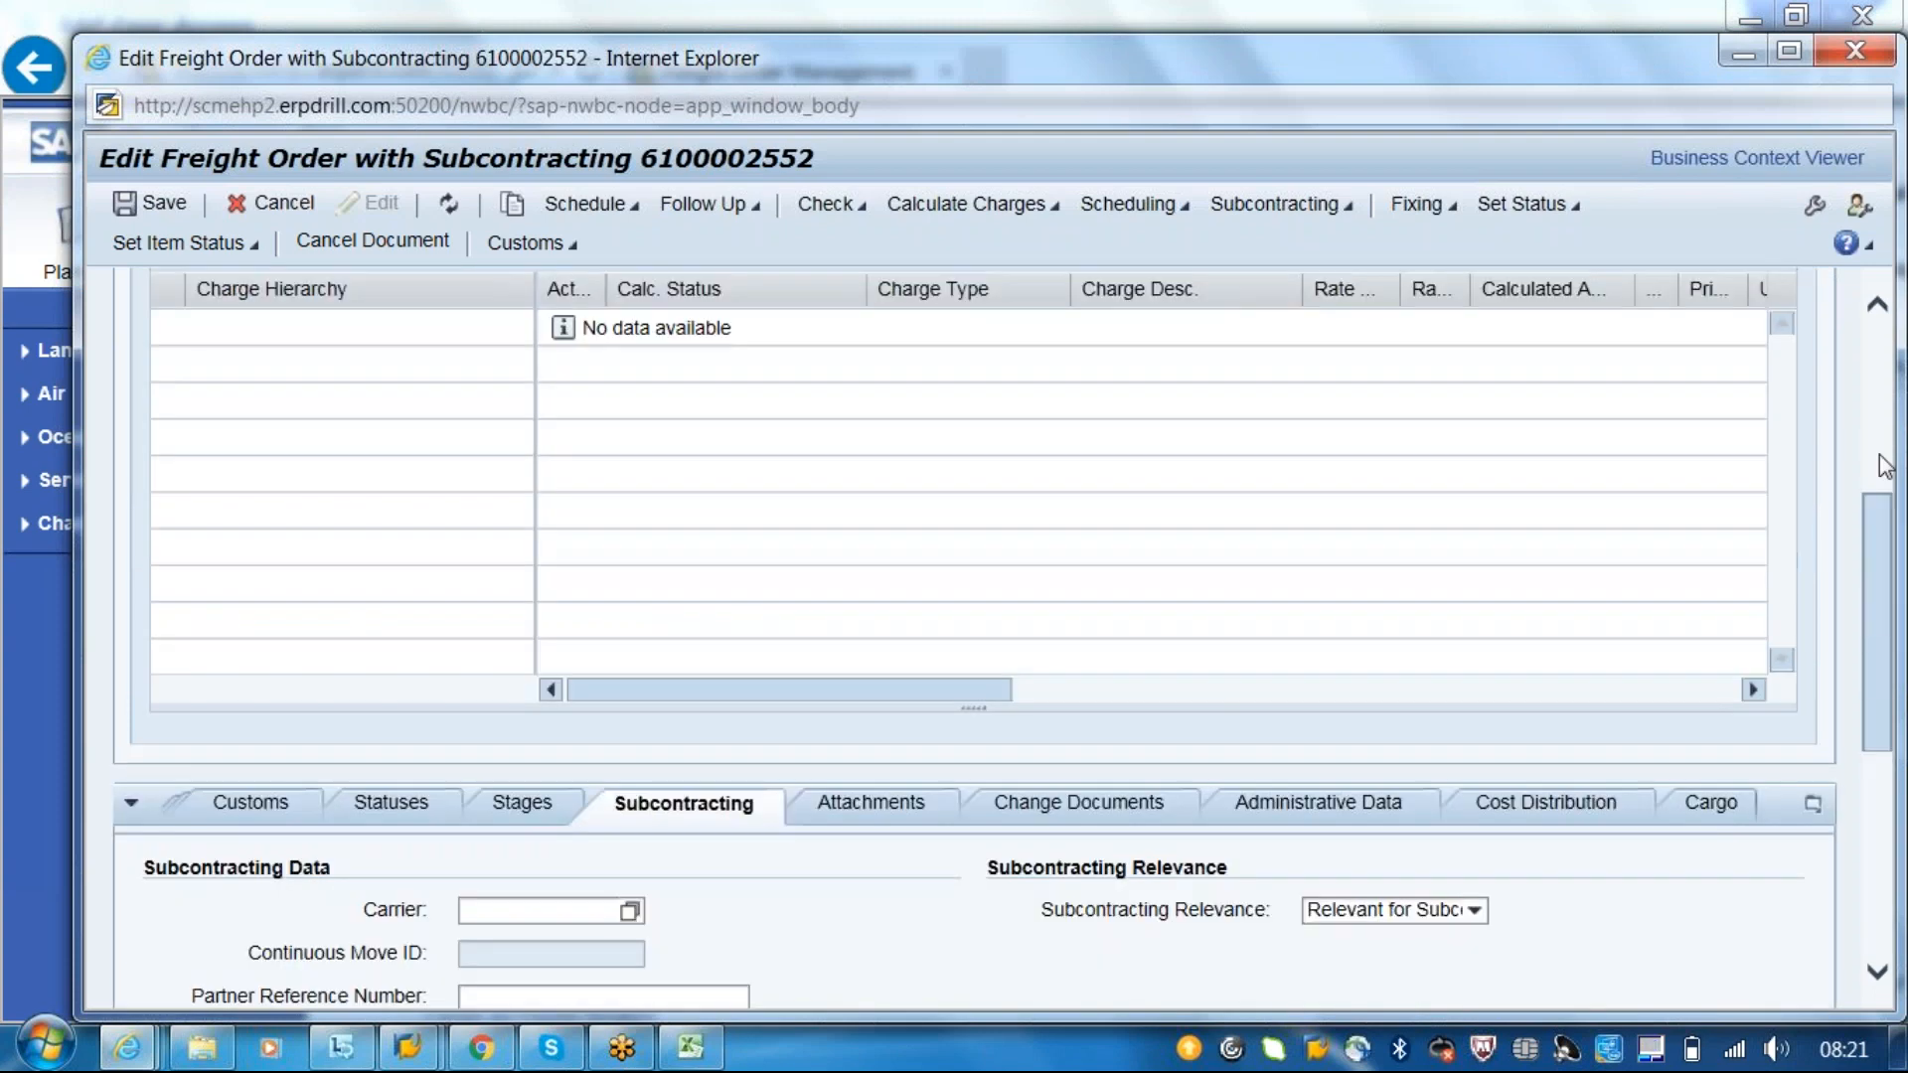
pyautogui.click(1880, 455)
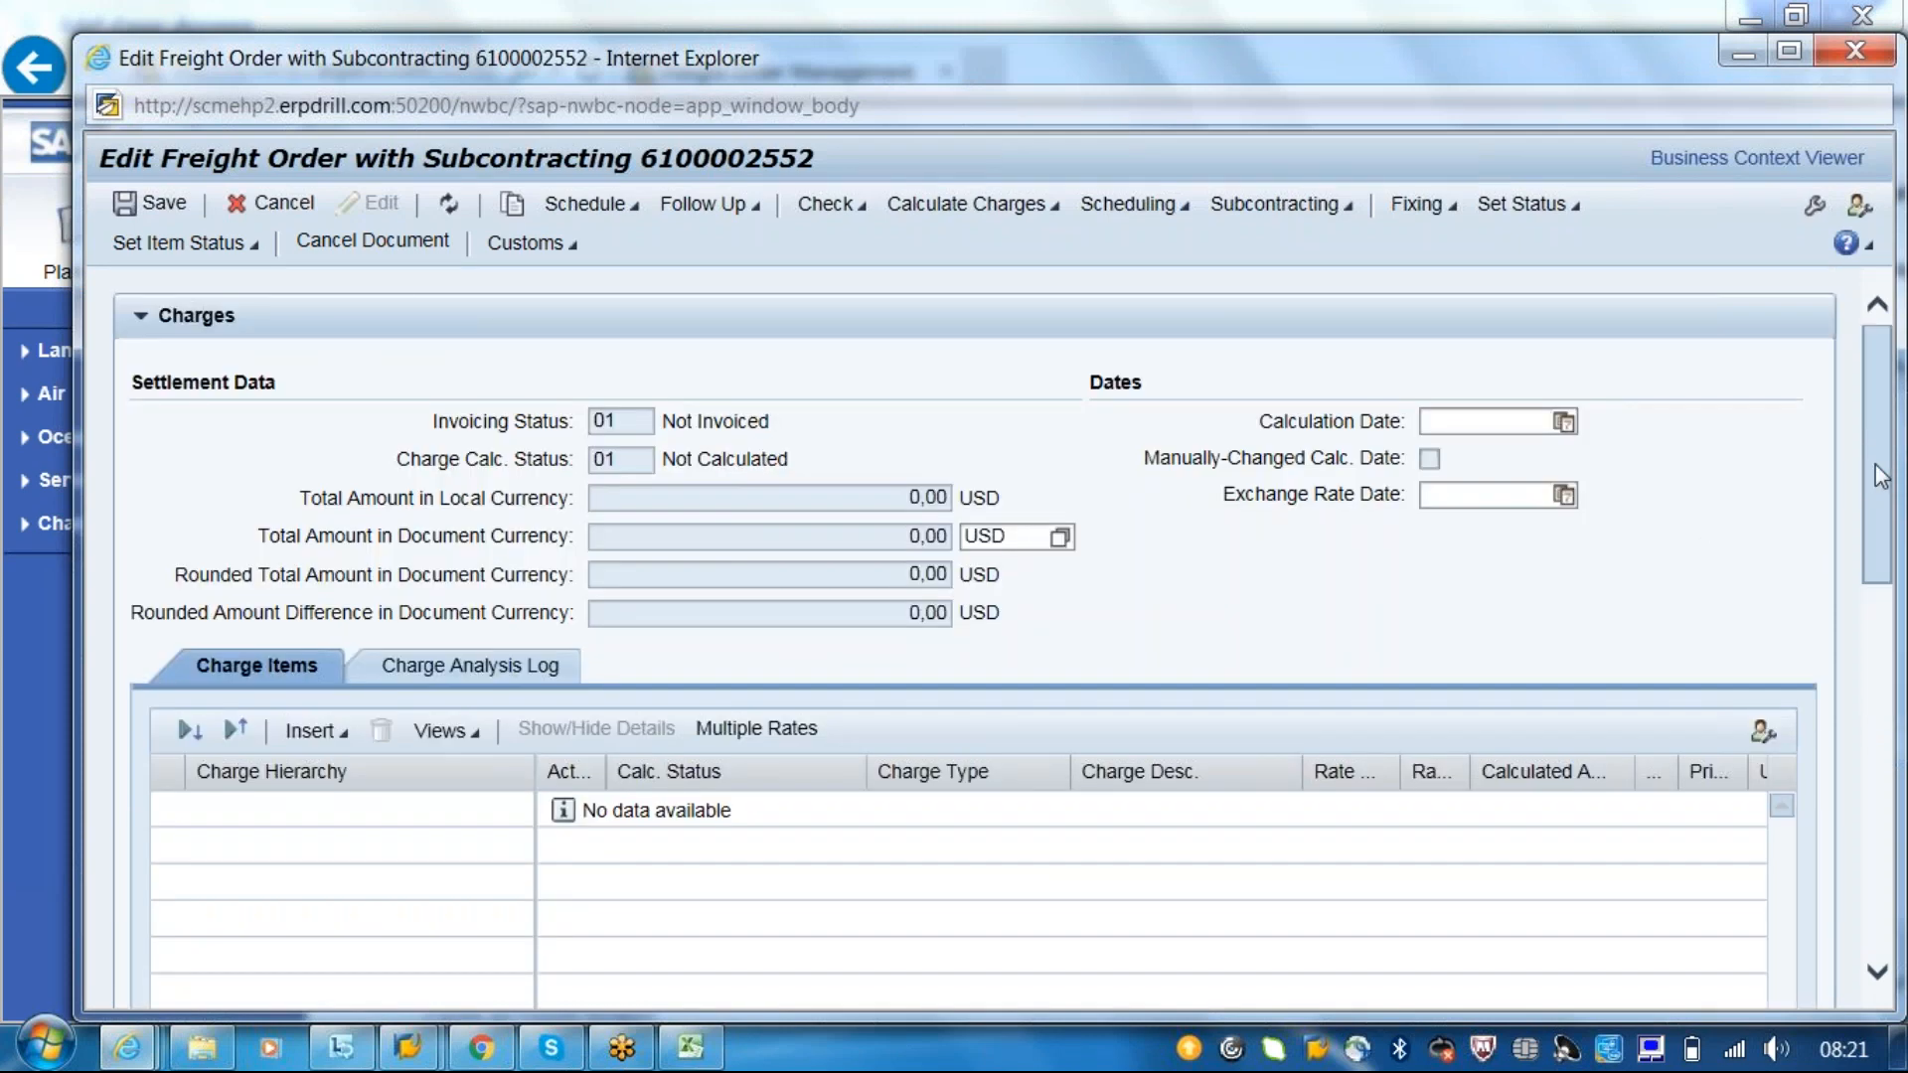
pyautogui.moveTo(1882, 495); pyautogui.dragTo(1883, 664)
pyautogui.click(1812, 579)
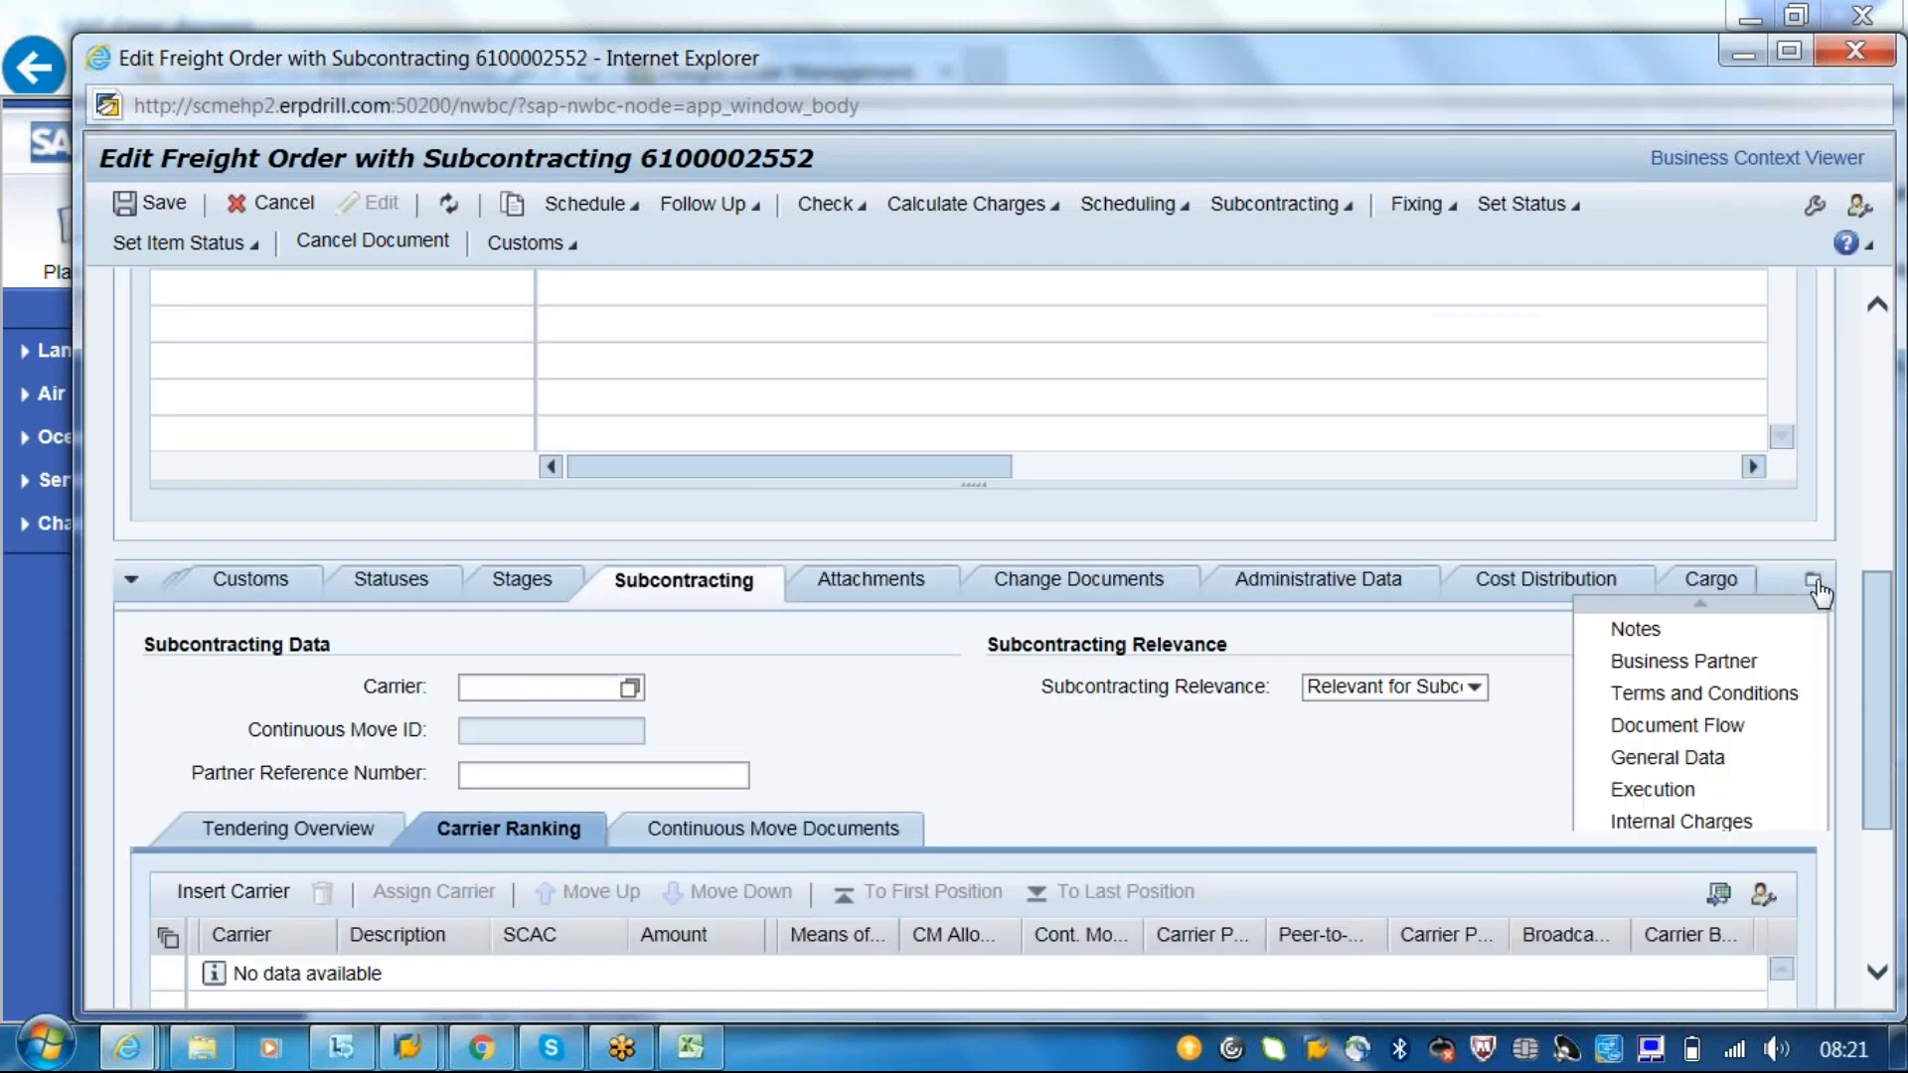
pyautogui.click(1739, 759)
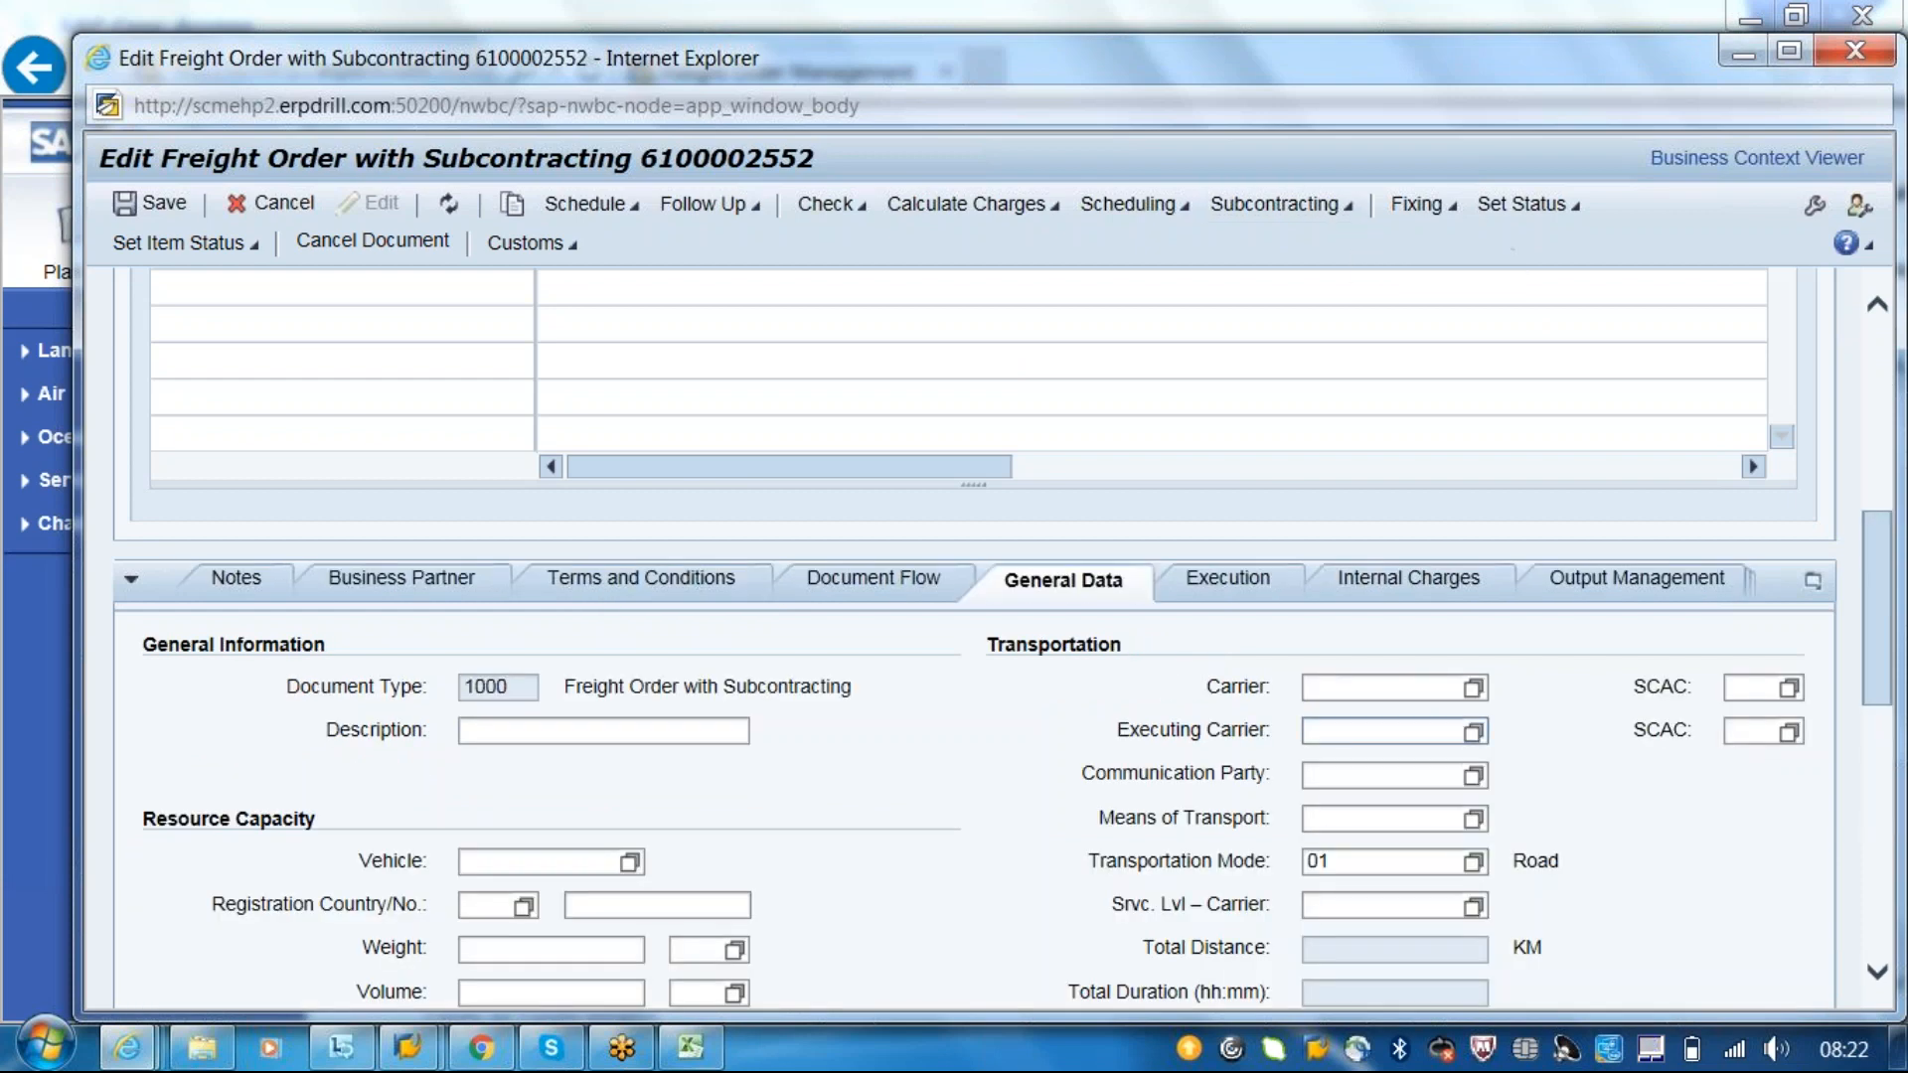
pyautogui.click(1332, 817)
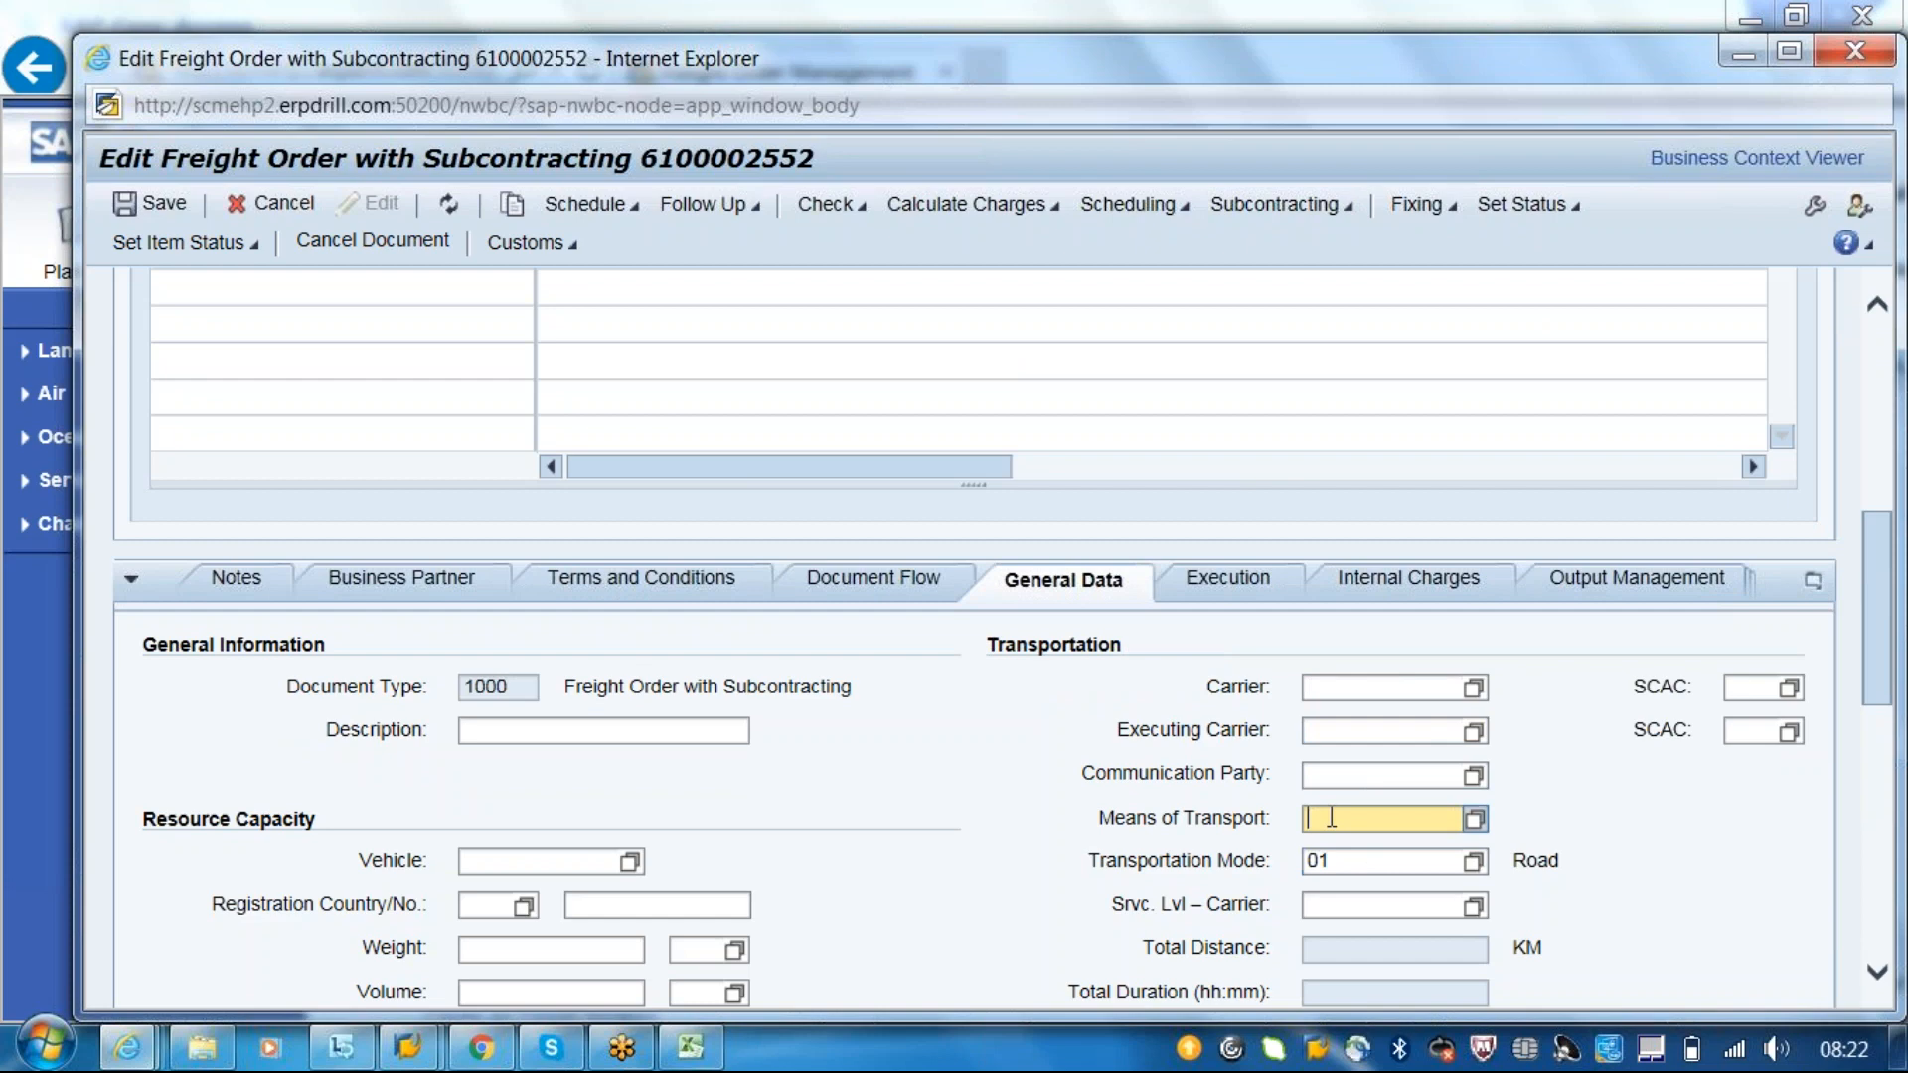
pyautogui.write('0001')
pyautogui.press('Return')
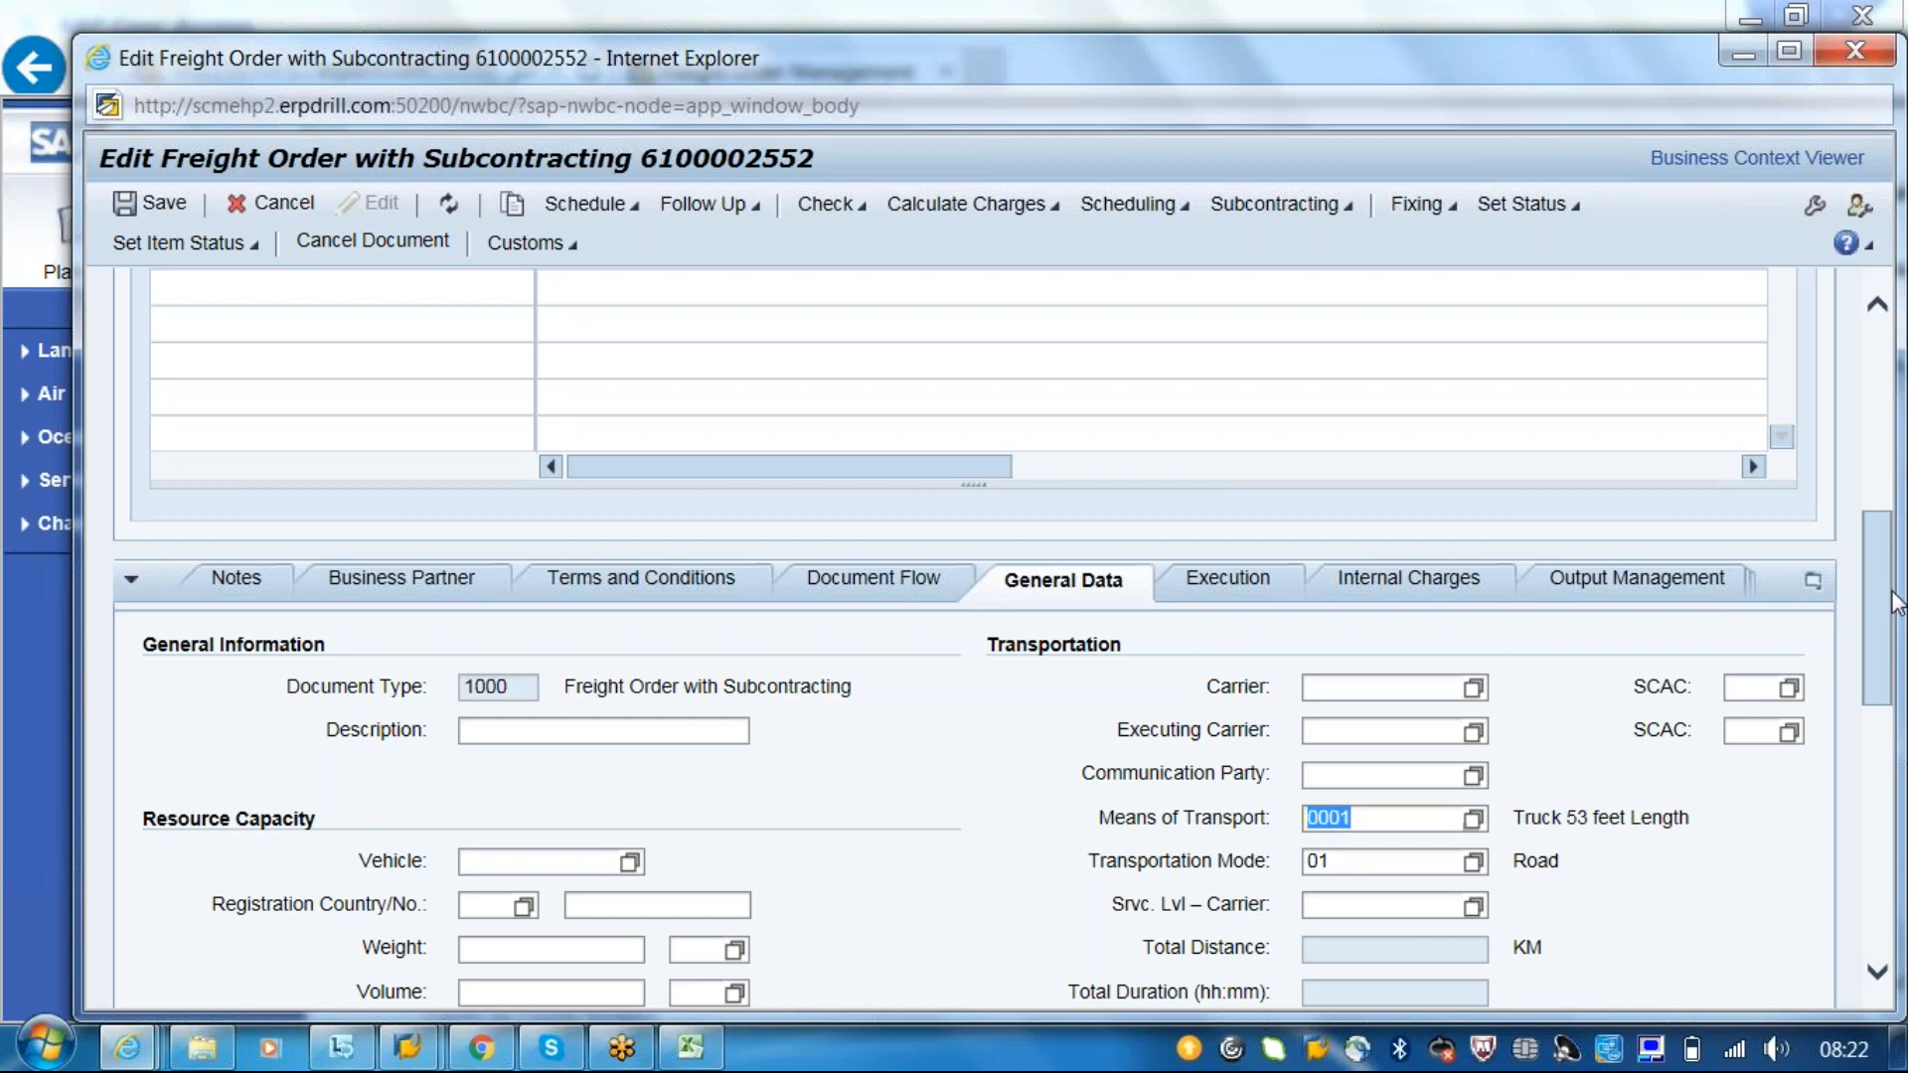
# - Try Carrier Selection on the Freight Order with Subcontracting, choosing CARRIER_PROFILE from the list of carrier selection settings
pyautogui.moveTo(1898, 601); pyautogui.dragTo(1896, 786)
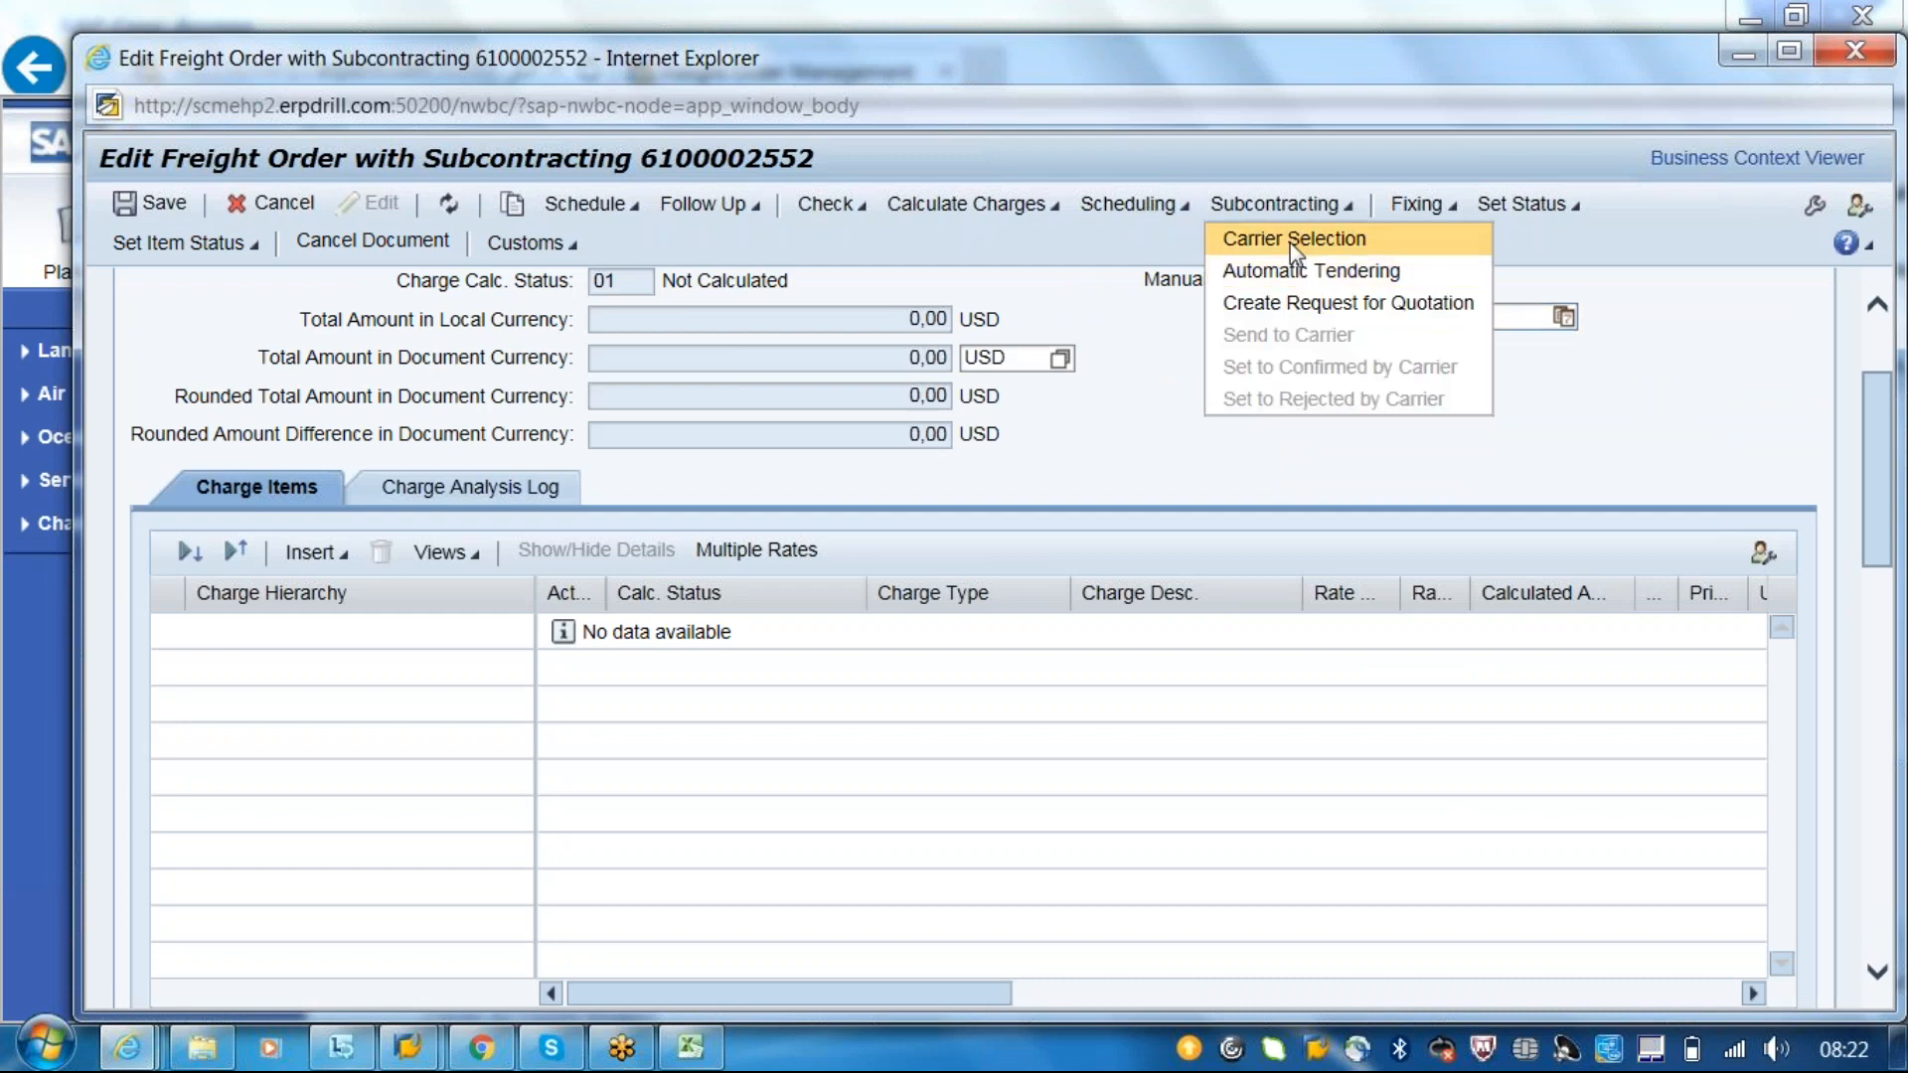
pyautogui.click(1289, 238)
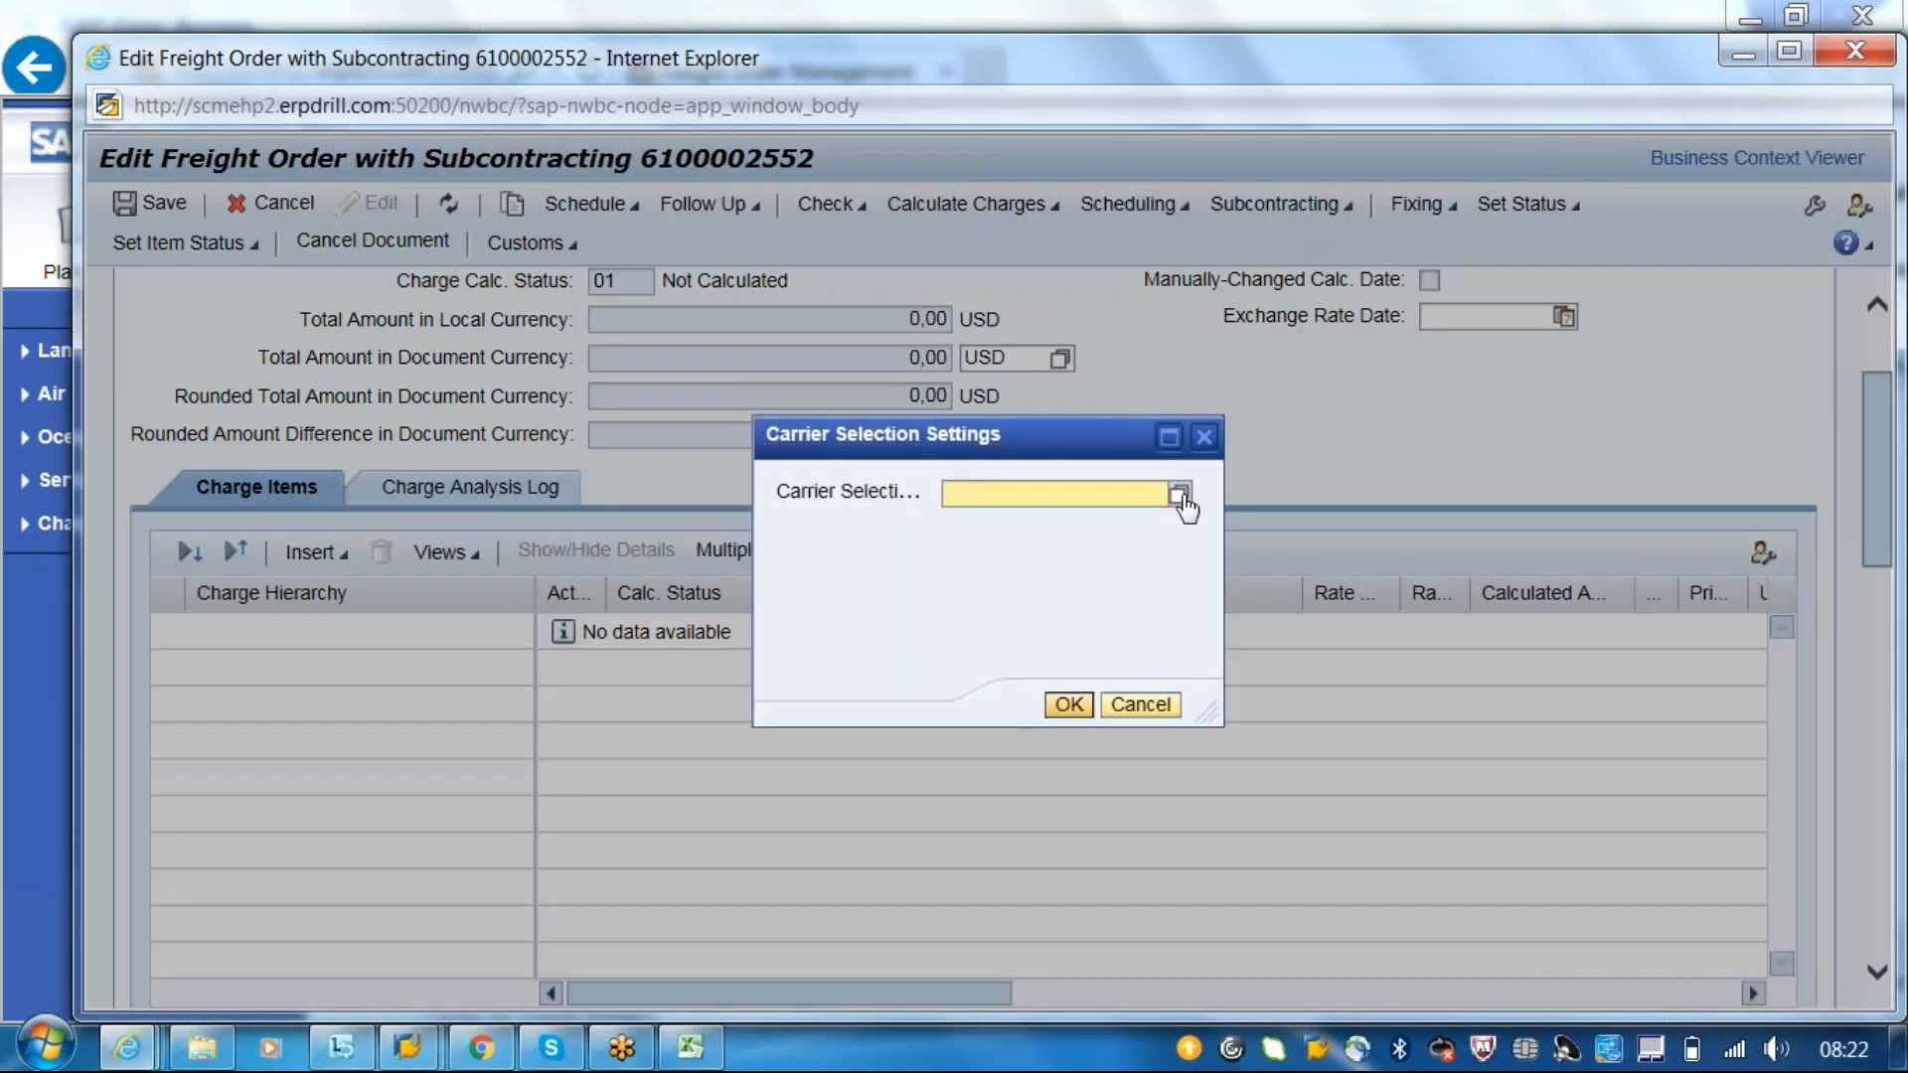
pyautogui.click(1180, 494)
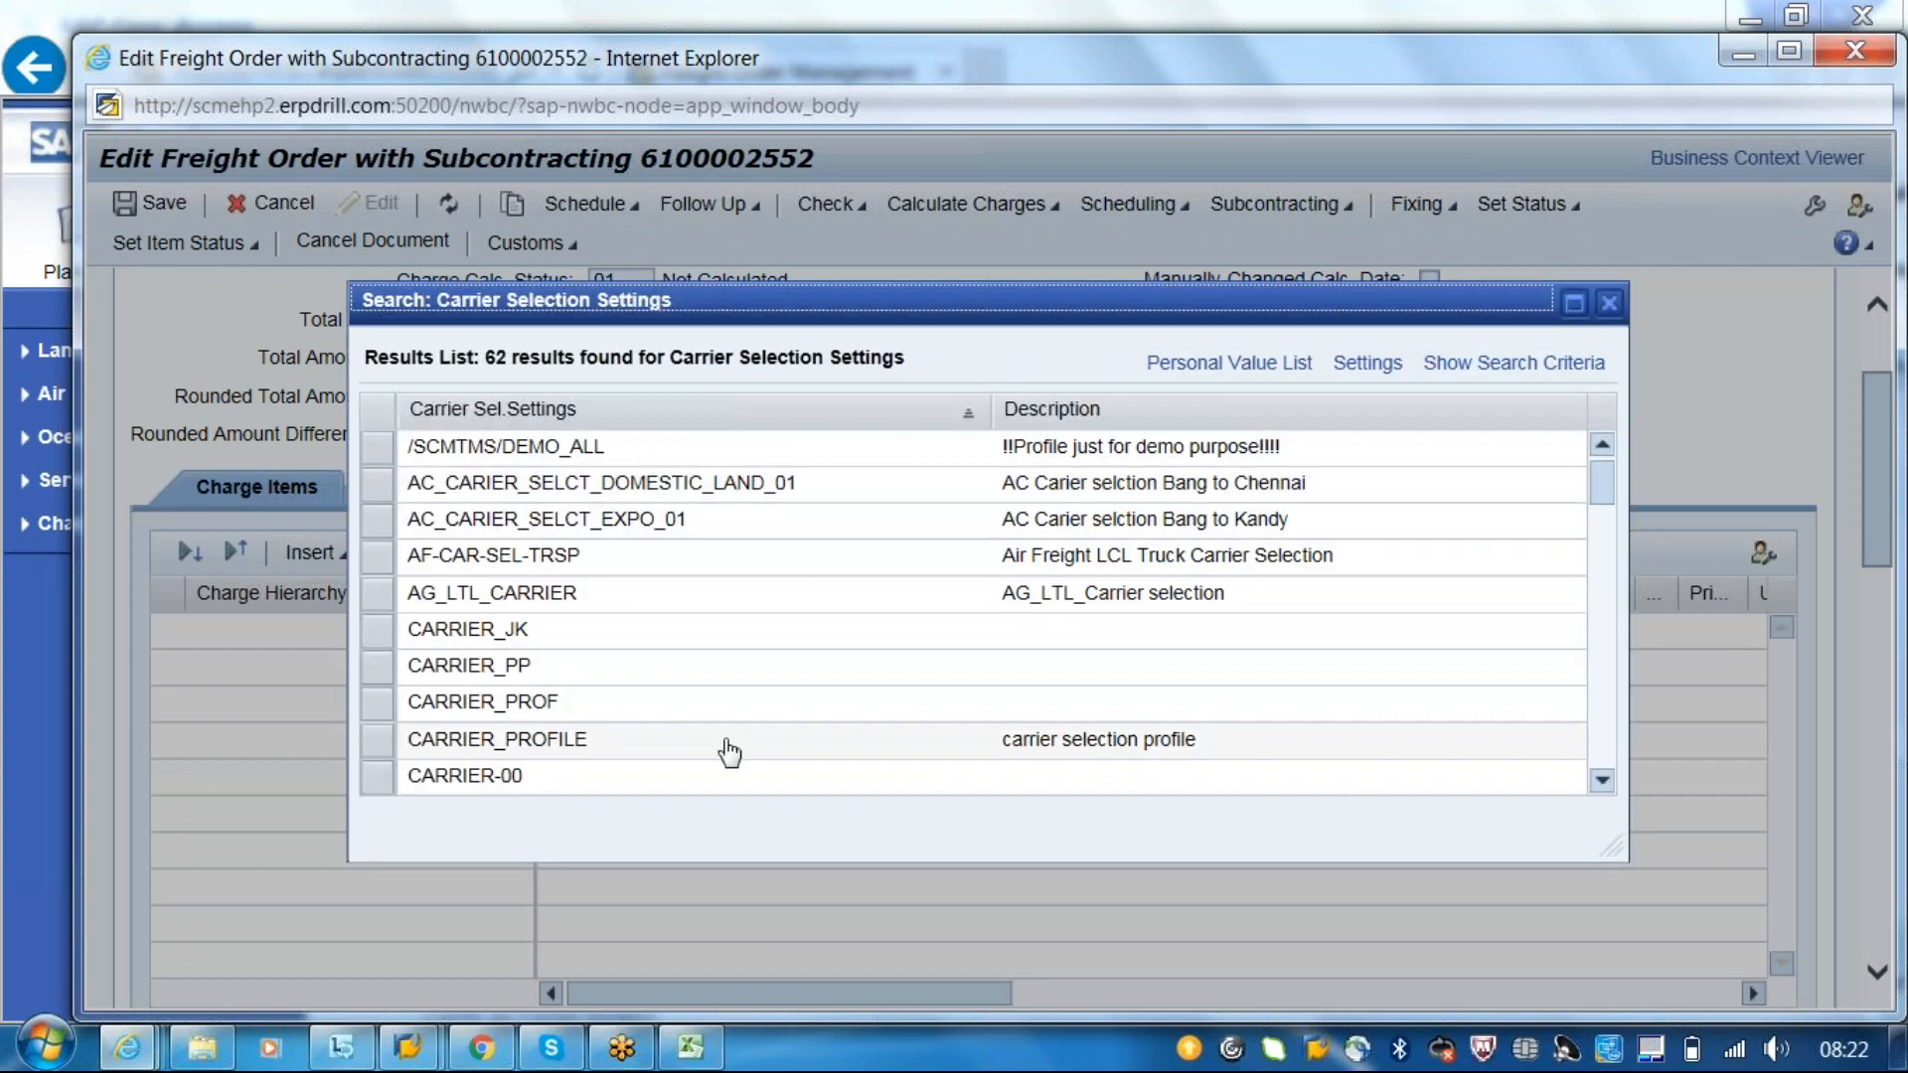
pyautogui.click(728, 752)
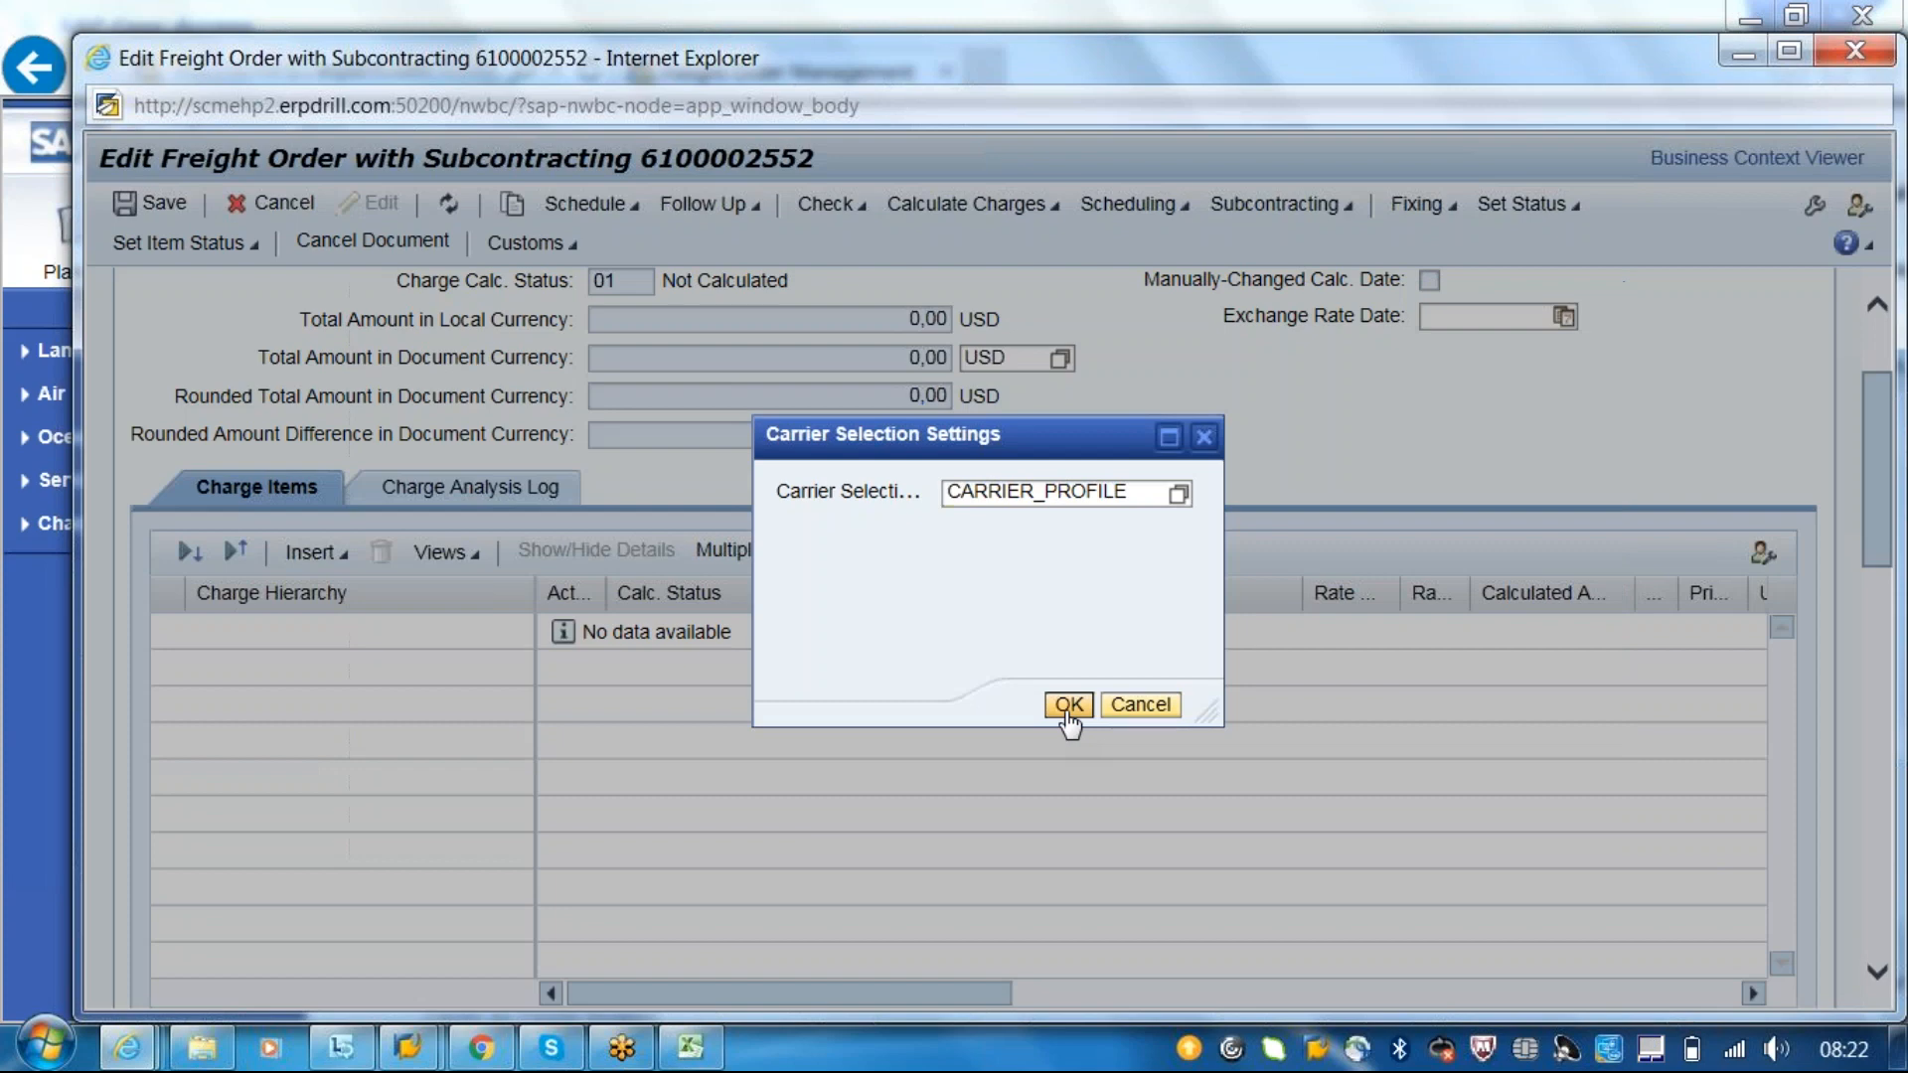
pyautogui.click(1069, 706)
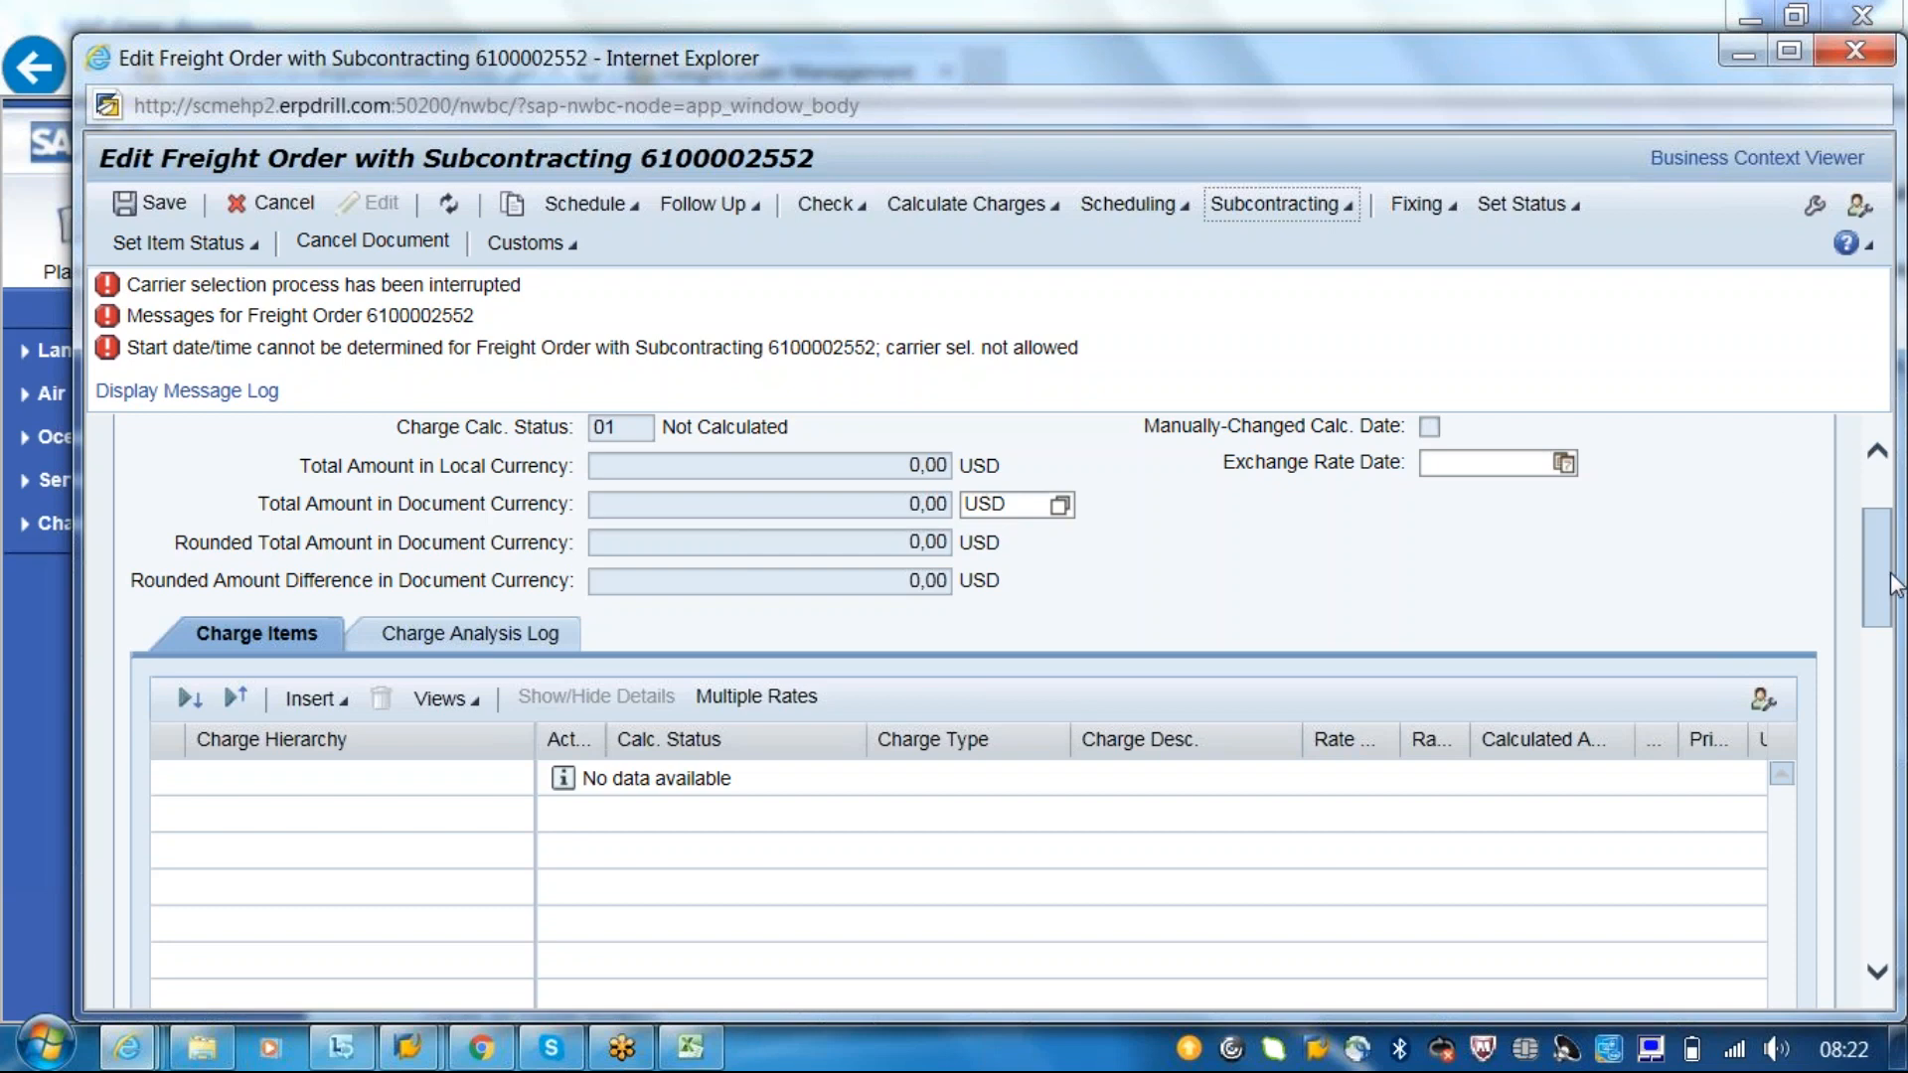
# - Check the departure and arrival dates of the source and destination in the freight order's General Data
pyautogui.moveTo(1891, 586); pyautogui.dragTo(1876, 904)
pyautogui.click(517, 807)
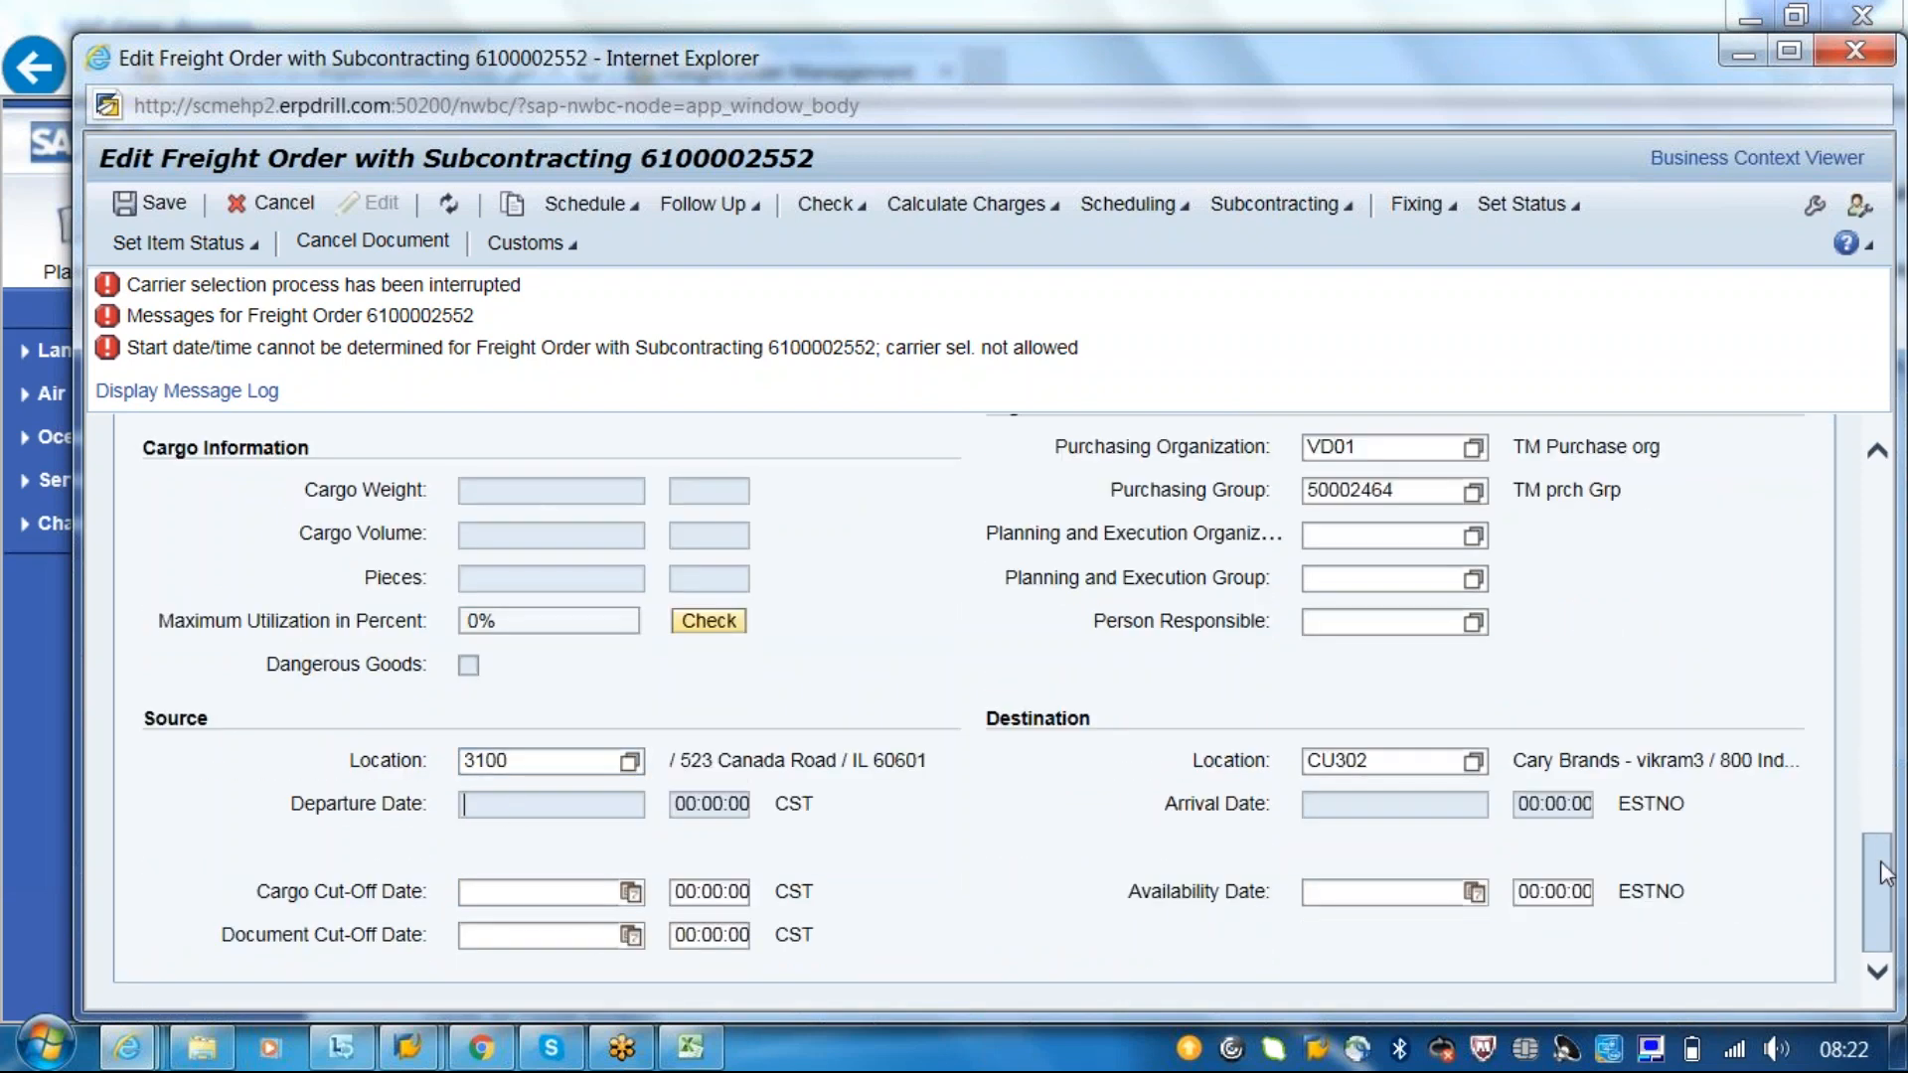
pyautogui.scroll(1, 1883, 861)
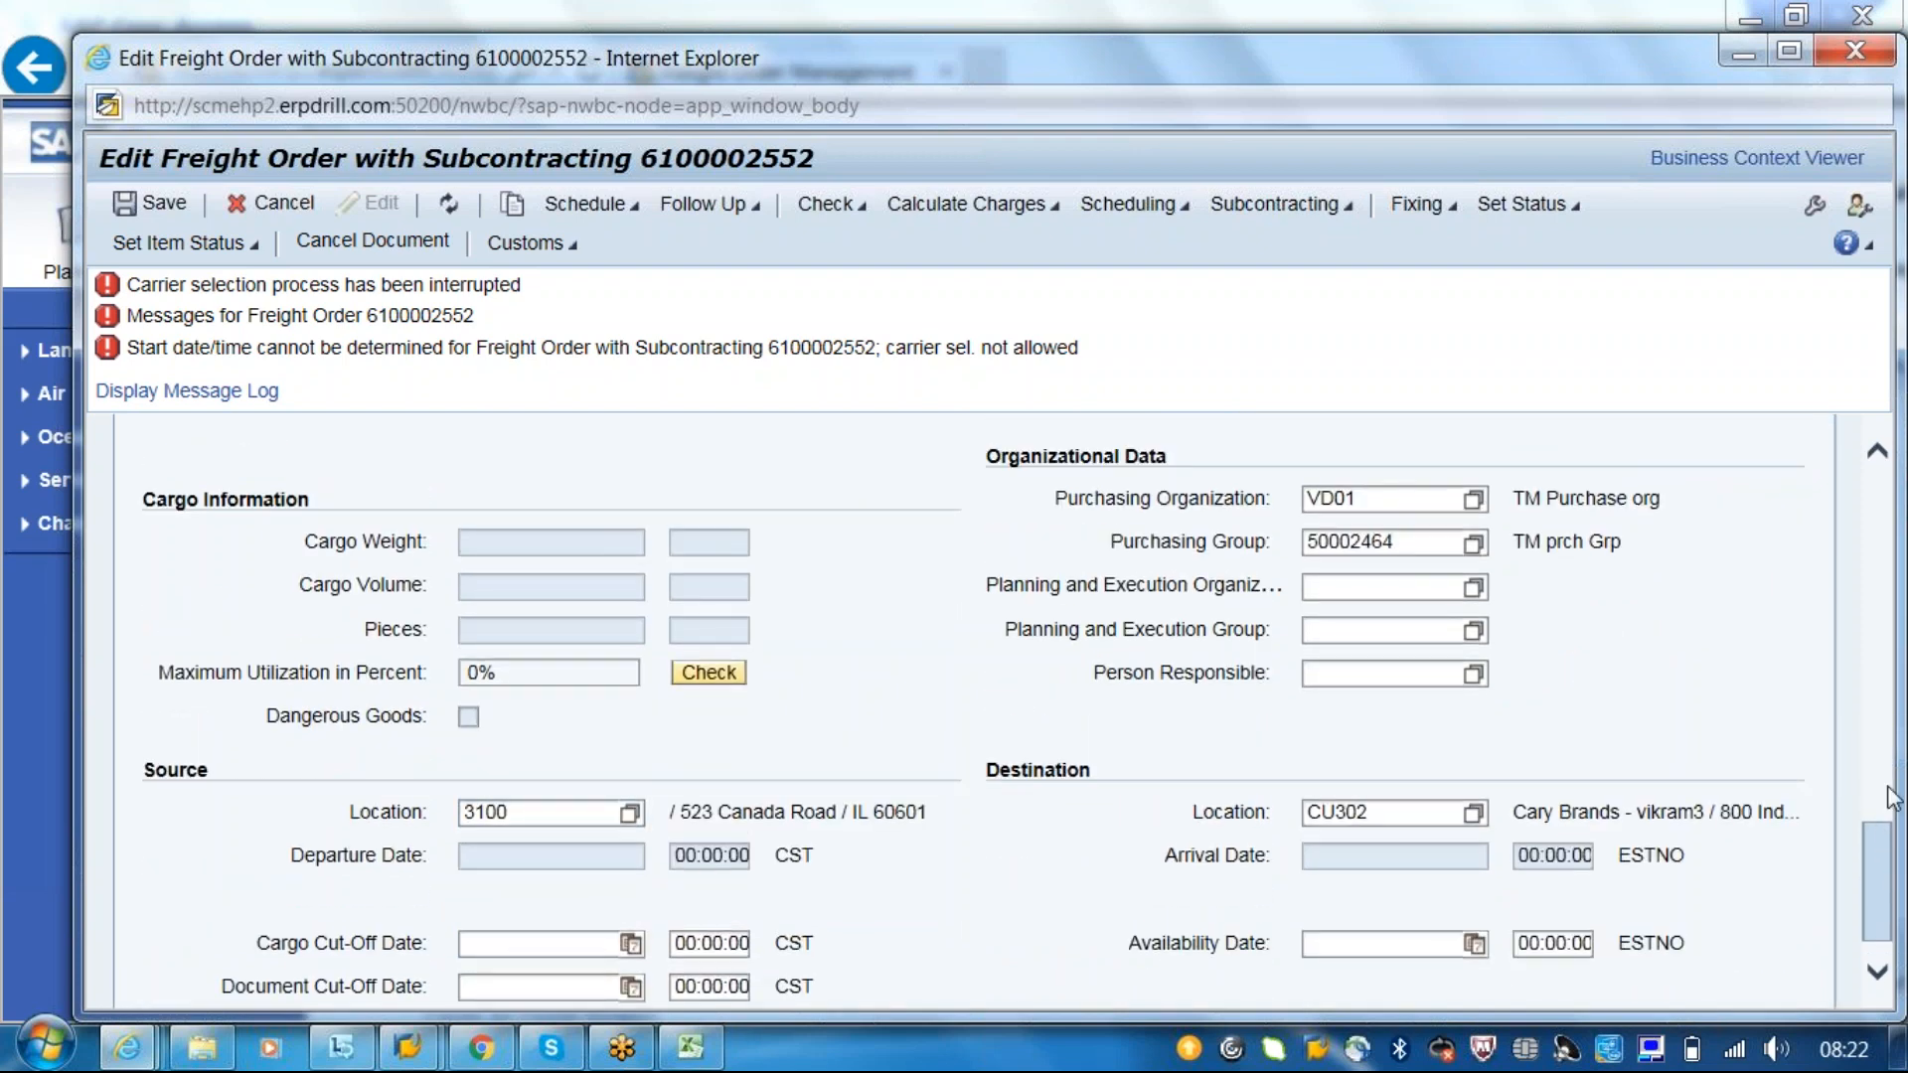
# - Close the freight order being edited and discard its unsaved changes
pyautogui.moveTo(1891, 797); pyautogui.dragTo(1878, 447)
pyautogui.click(1856, 52)
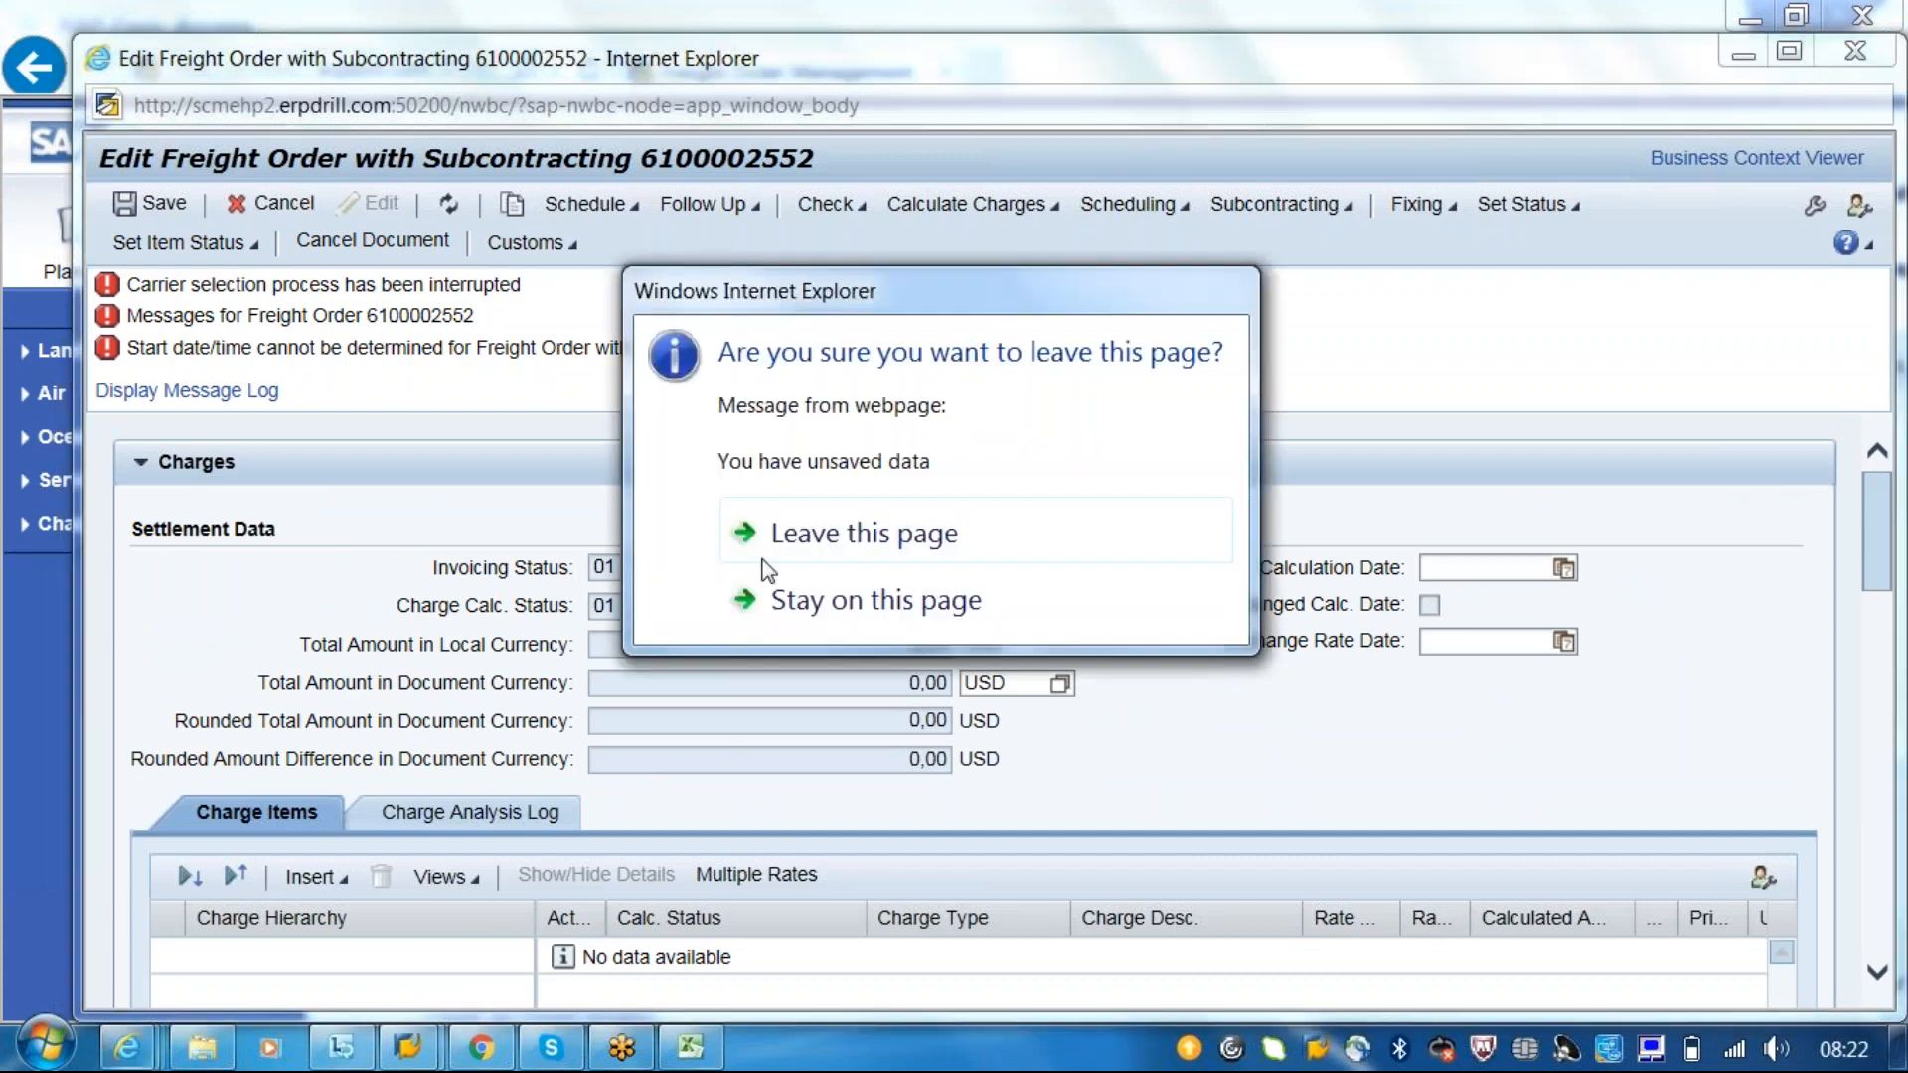
pyautogui.click(807, 538)
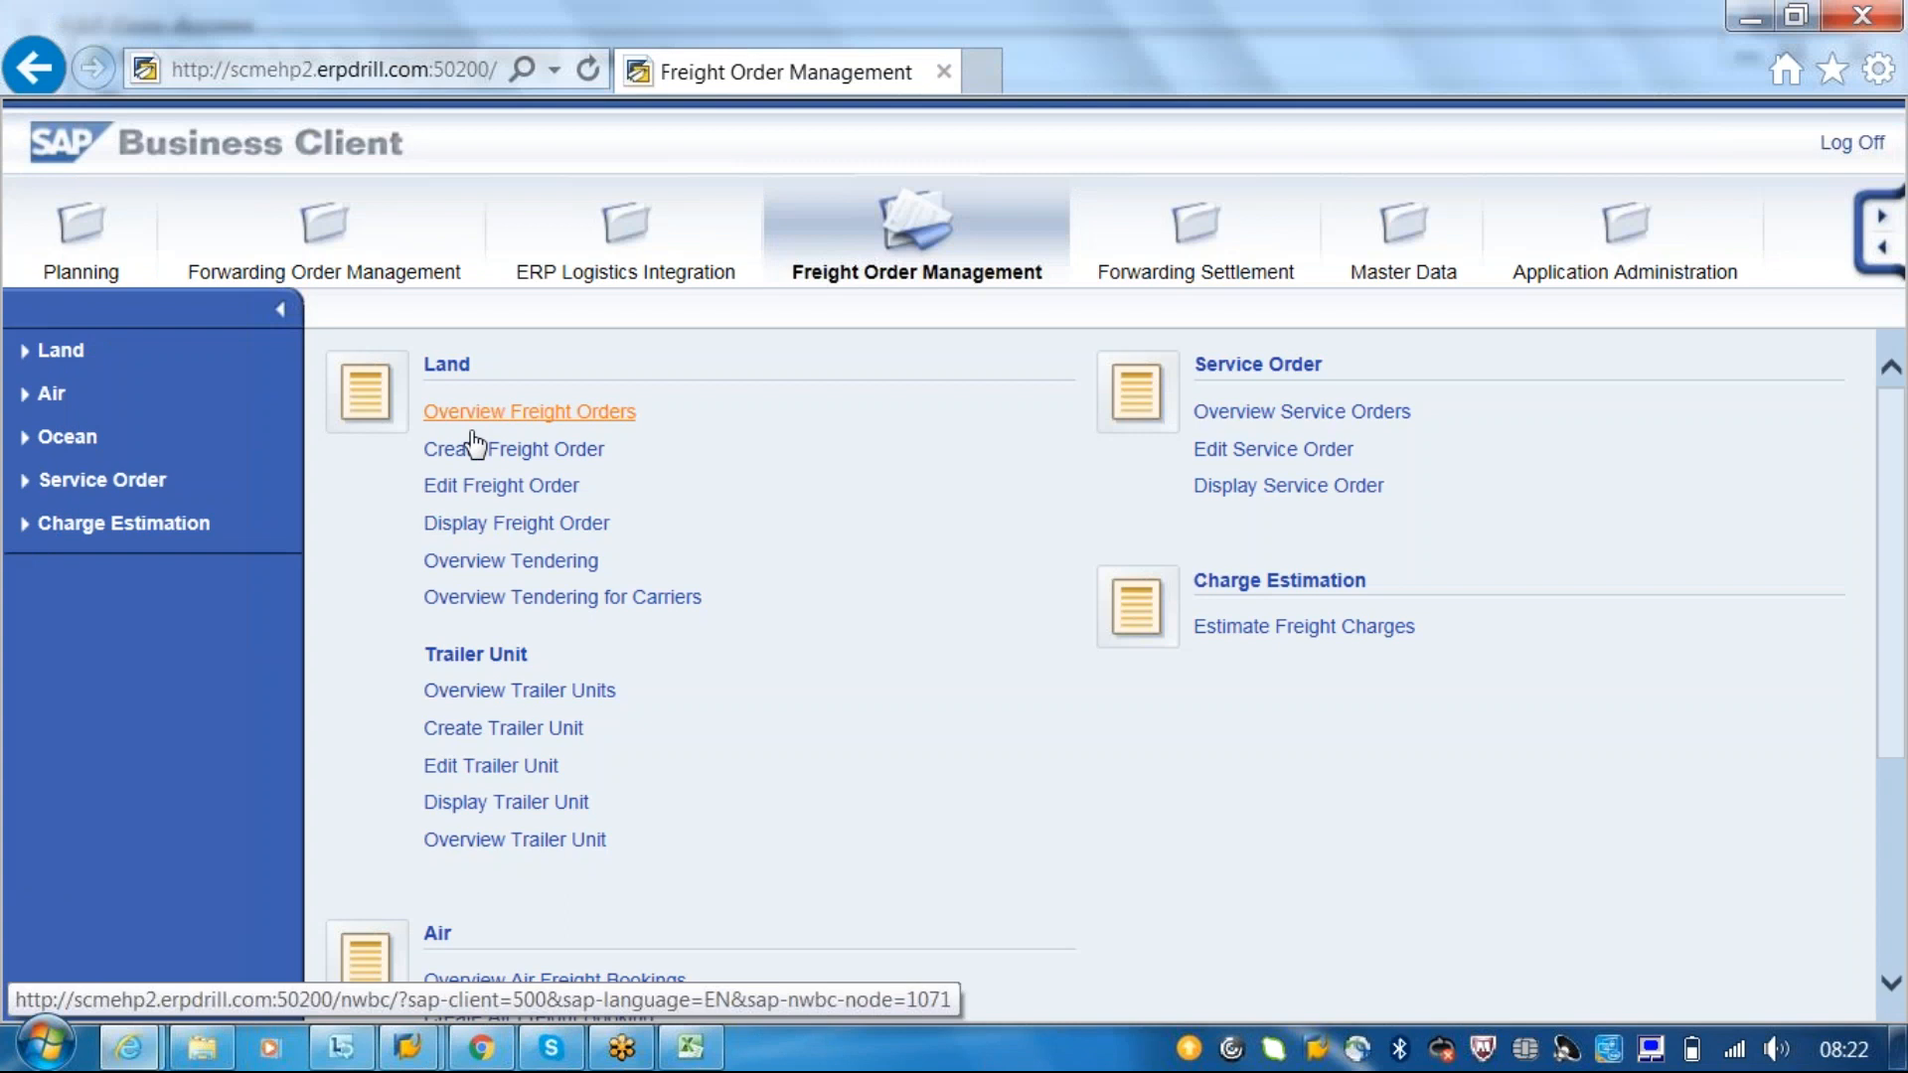
# - Create a new land freight order of type 1000, Freight Order with Subcontracting
pyautogui.click(502, 410)
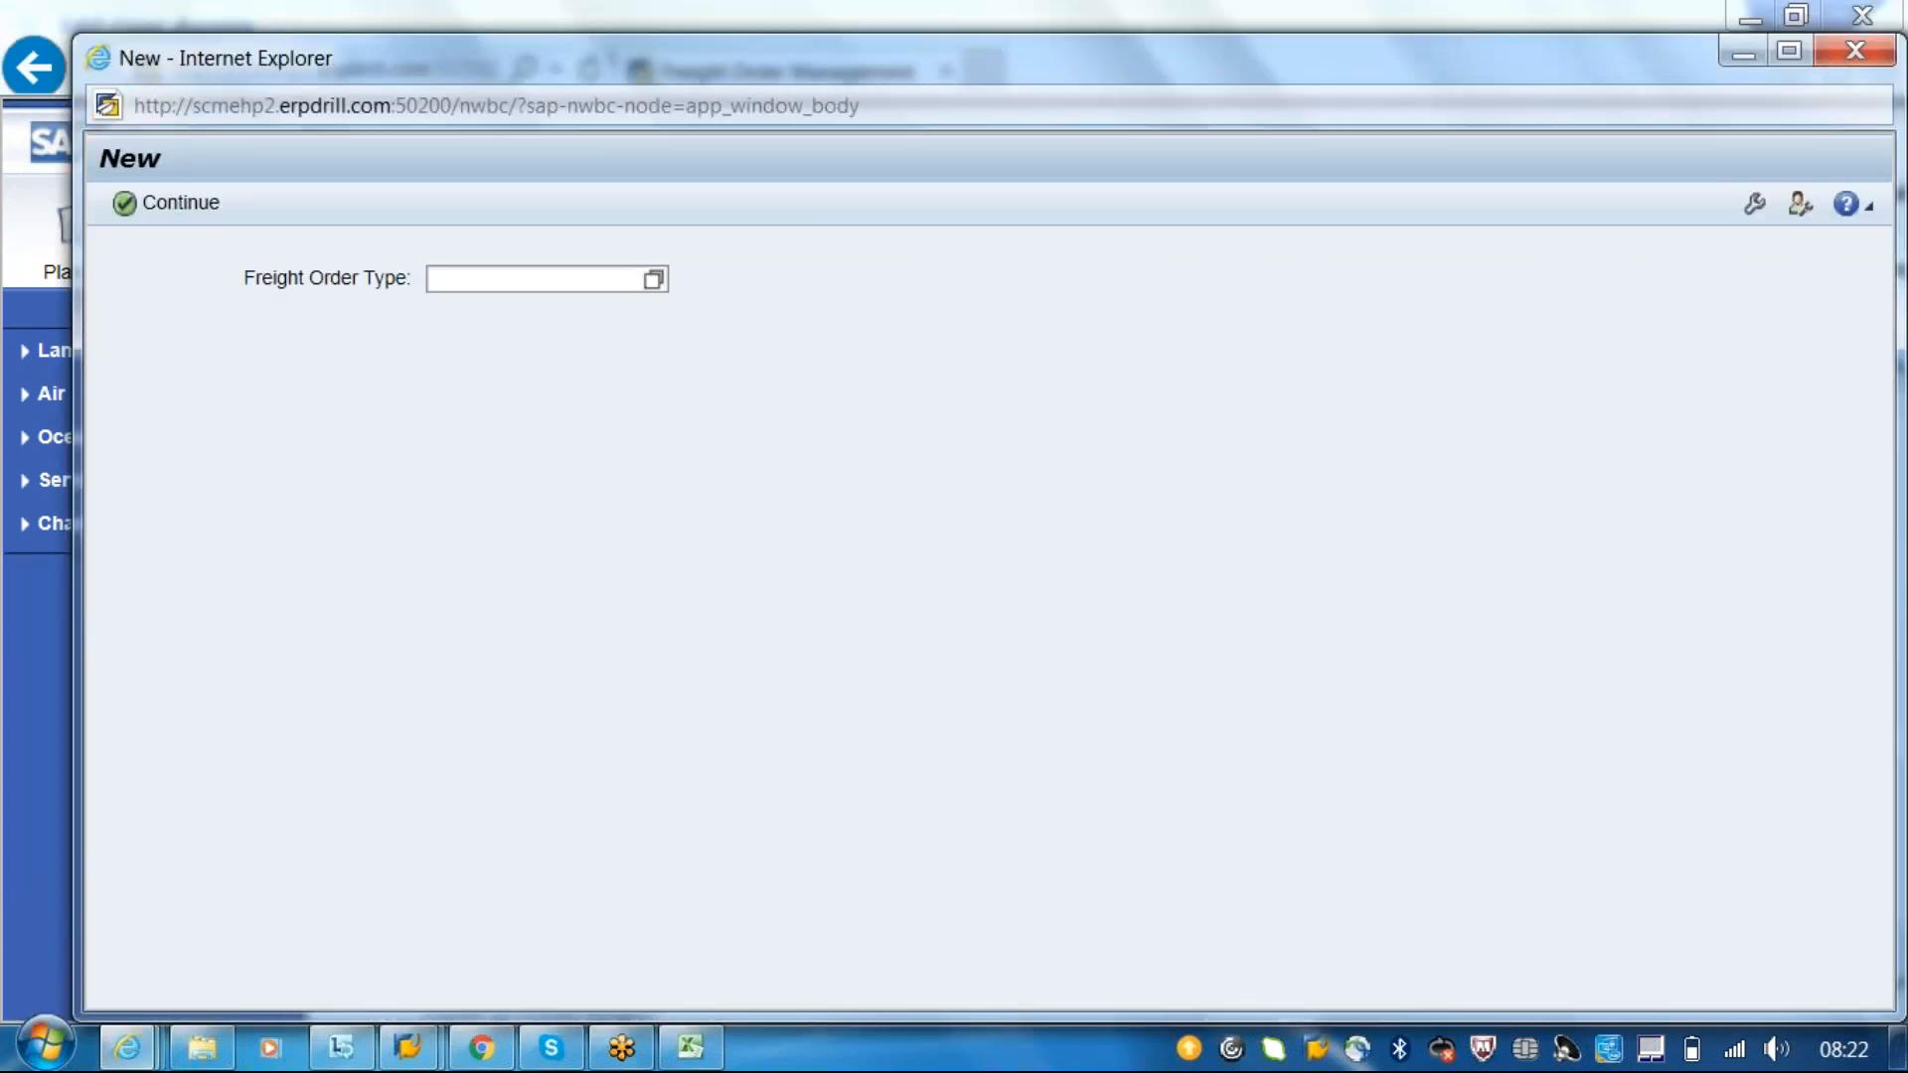
pyautogui.click(621, 282)
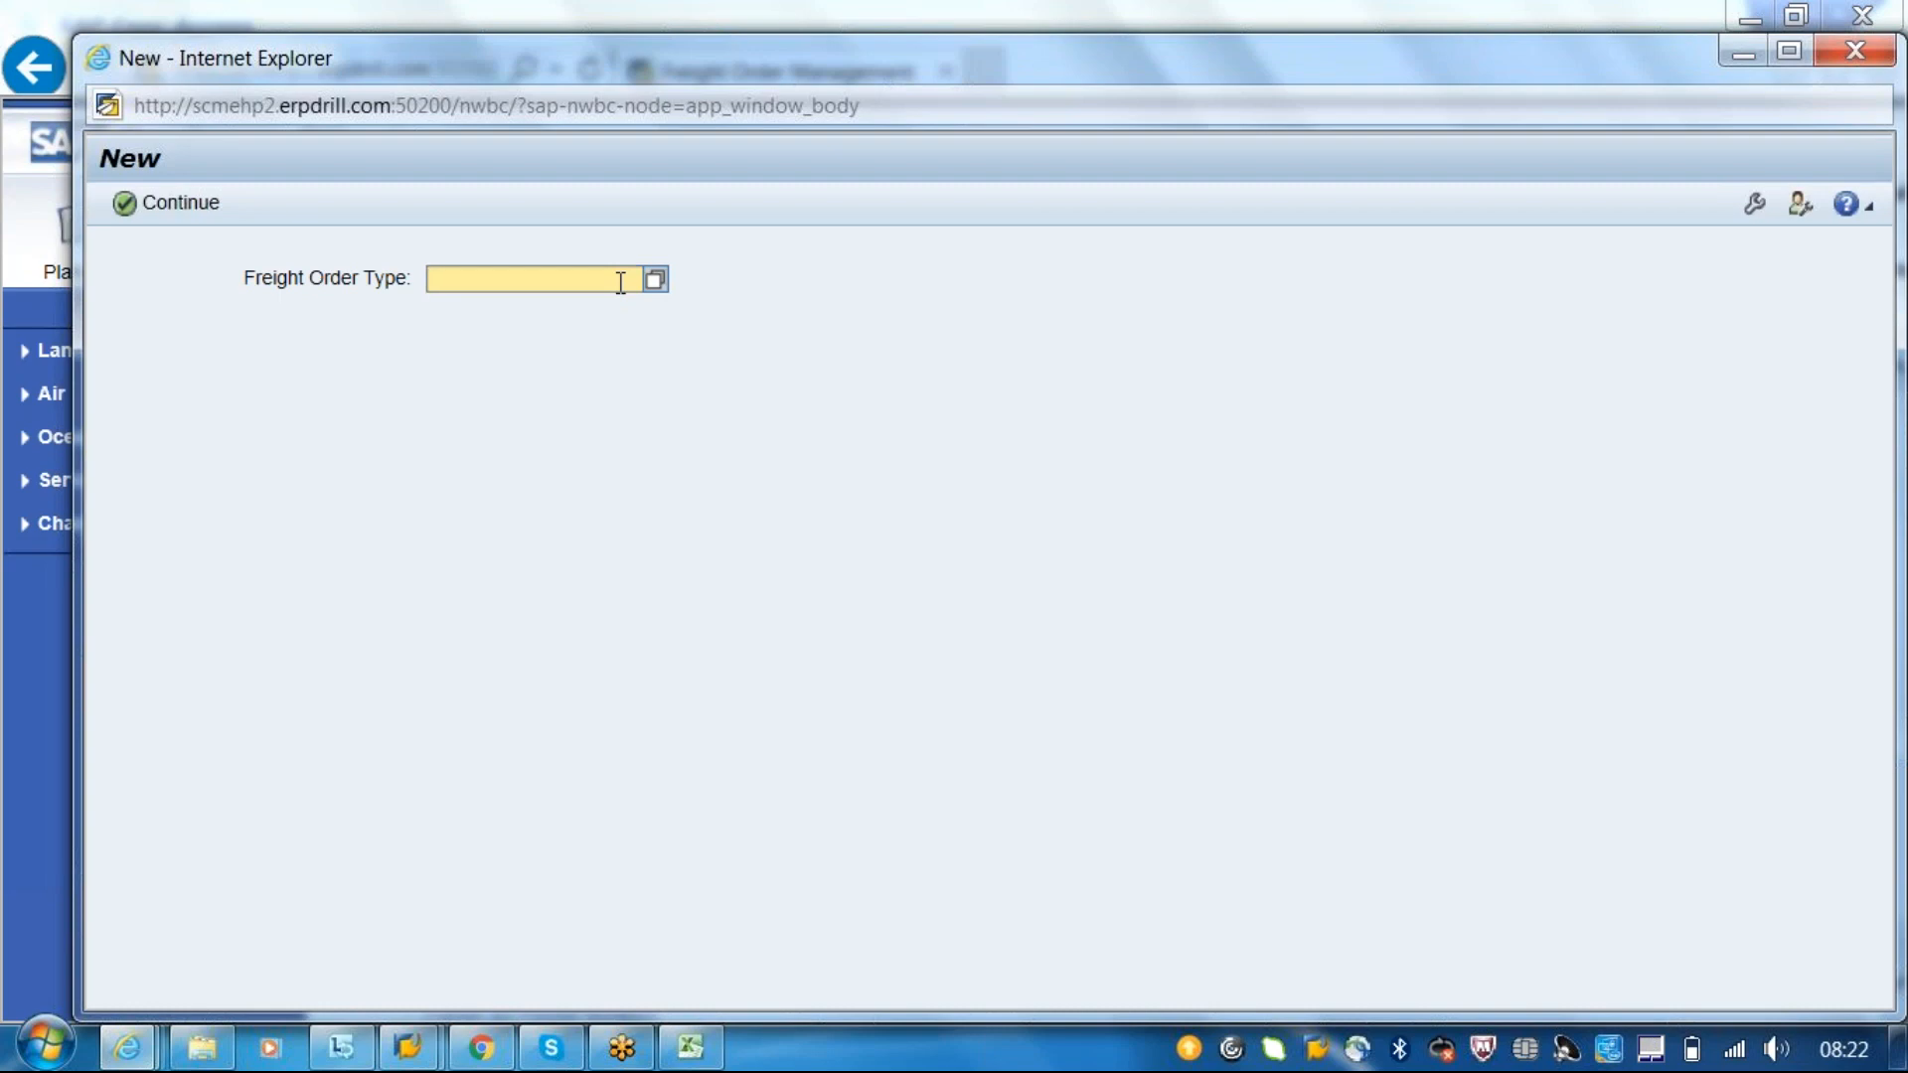
pyautogui.write('1000')
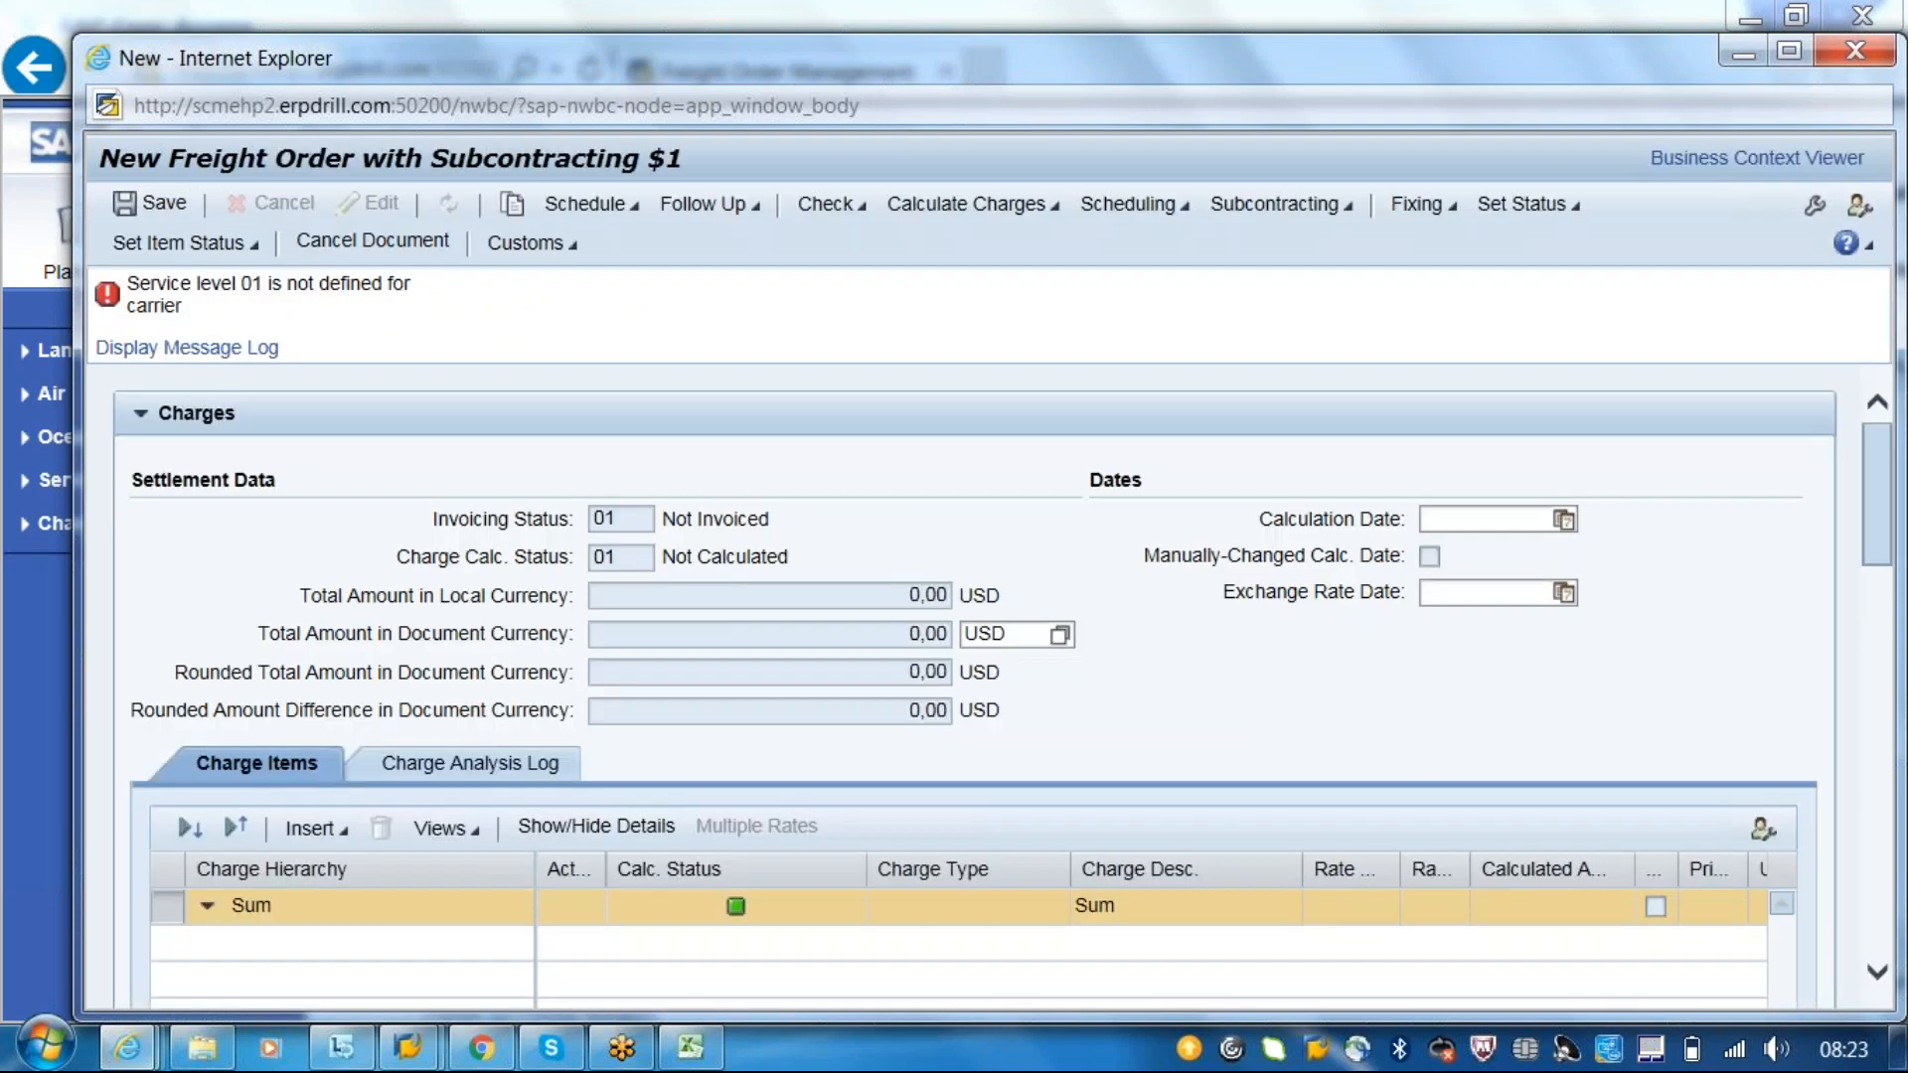
# - Clear the carrier service level and set the means of transport to 0001 in the new freight order's General Data
pyautogui.moveTo(1881, 510); pyautogui.dragTo(1866, 741)
pyautogui.click(1339, 659)
pyautogui.press('BackSpace')
pyautogui.press('BackSpace')
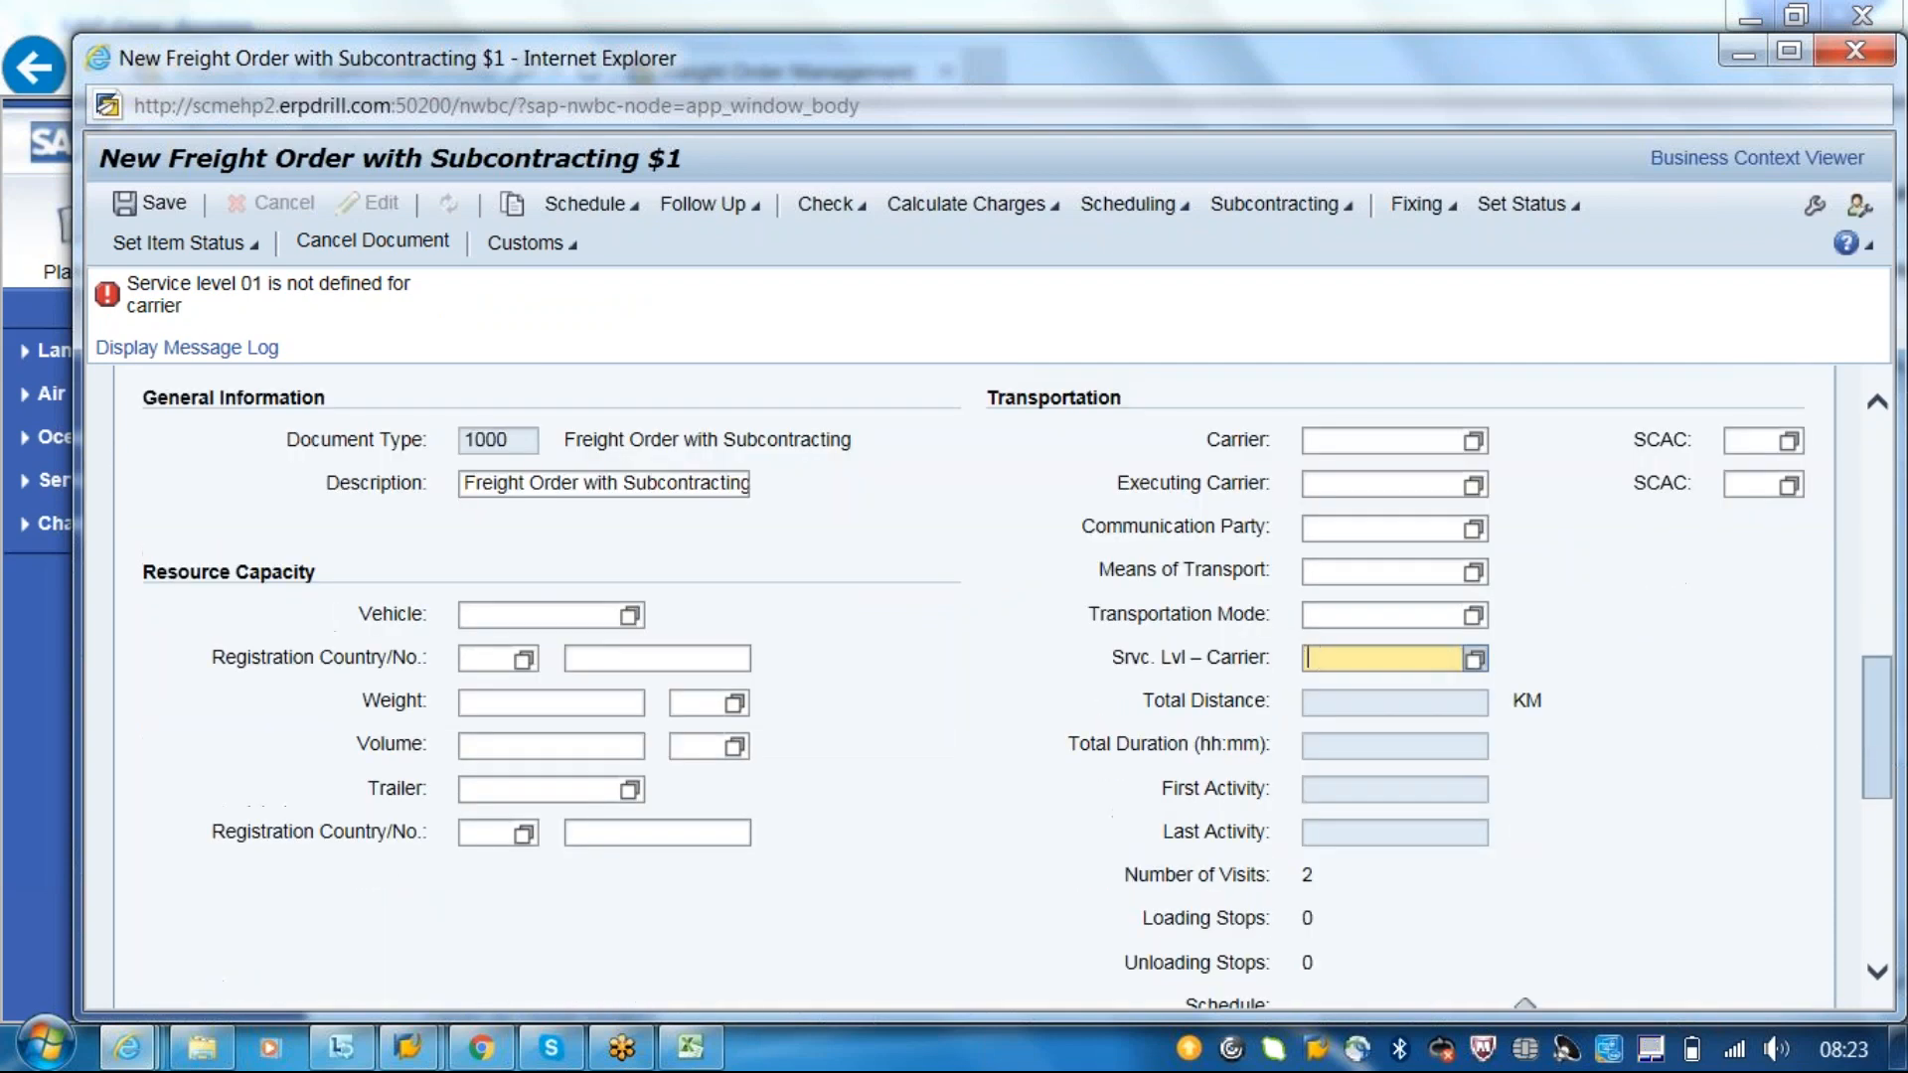
pyautogui.click(1362, 574)
pyautogui.write('0001')
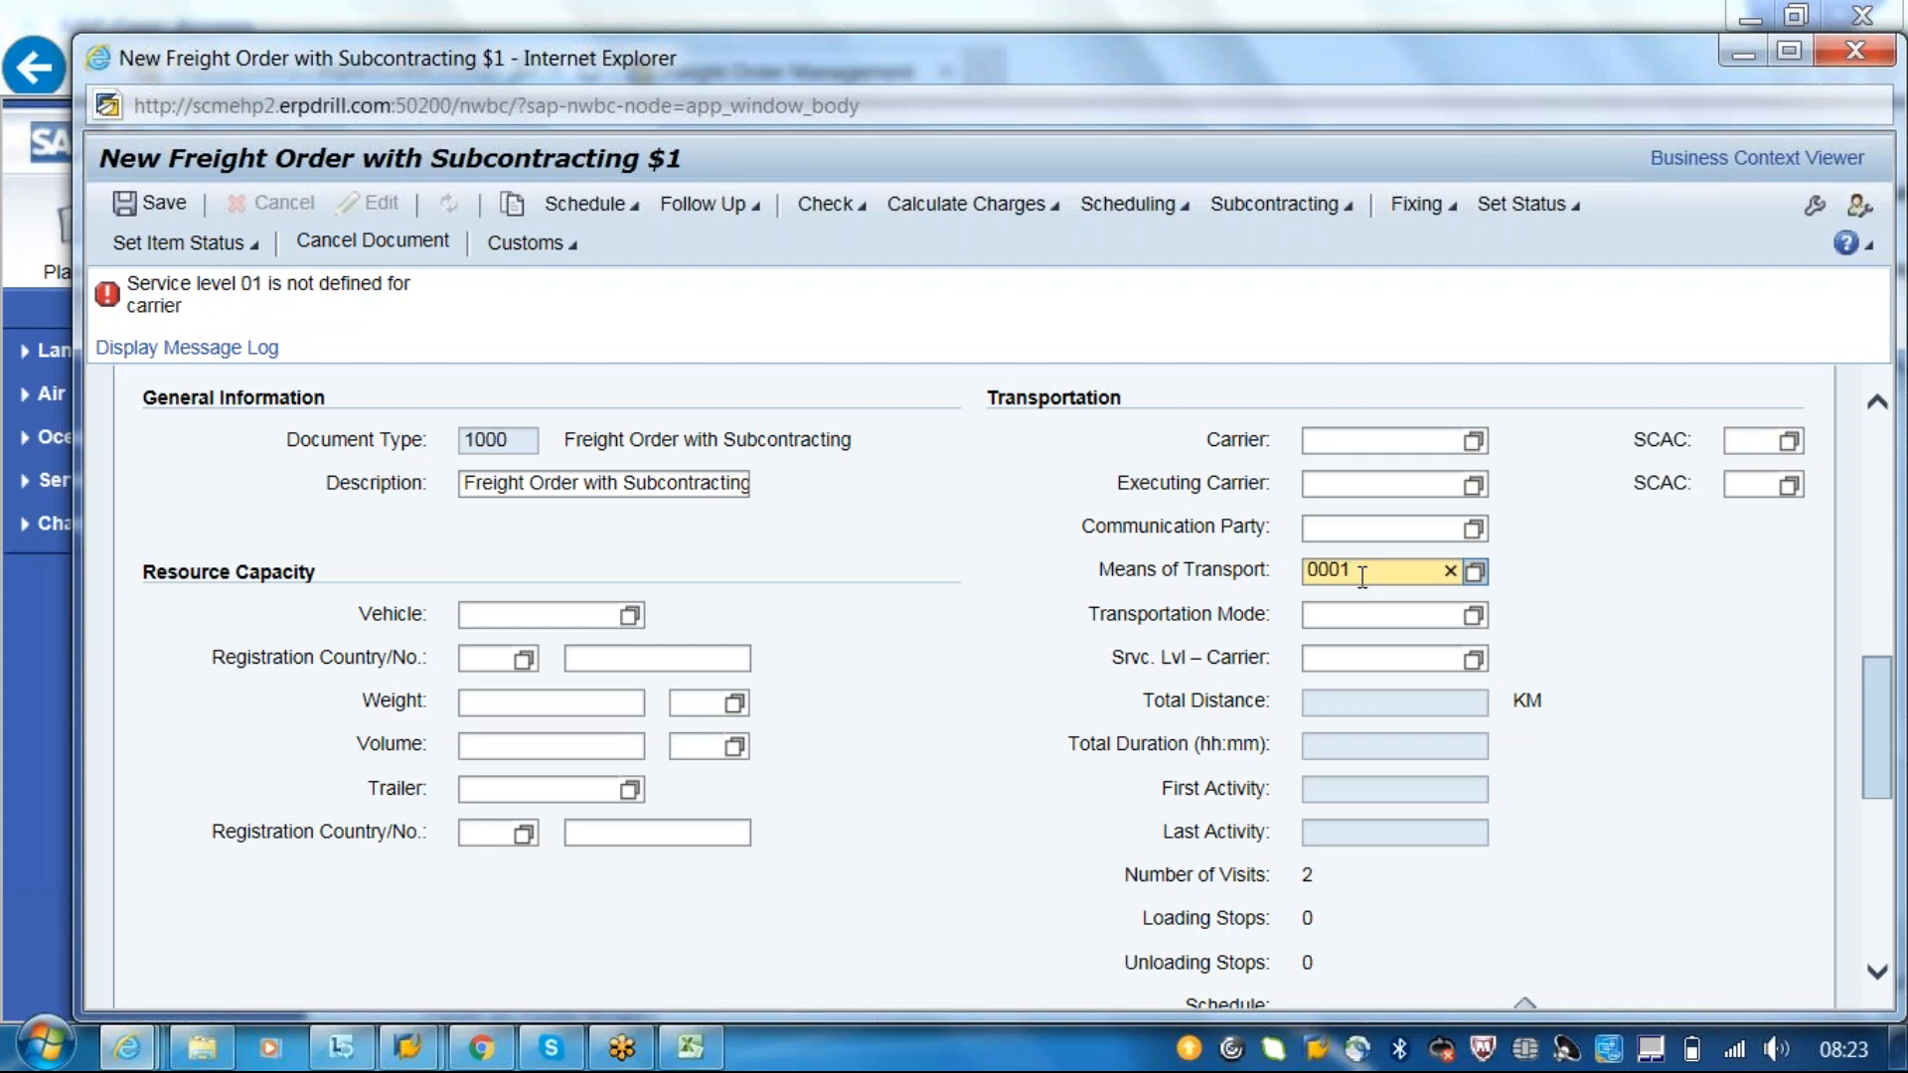
pyautogui.press('Return')
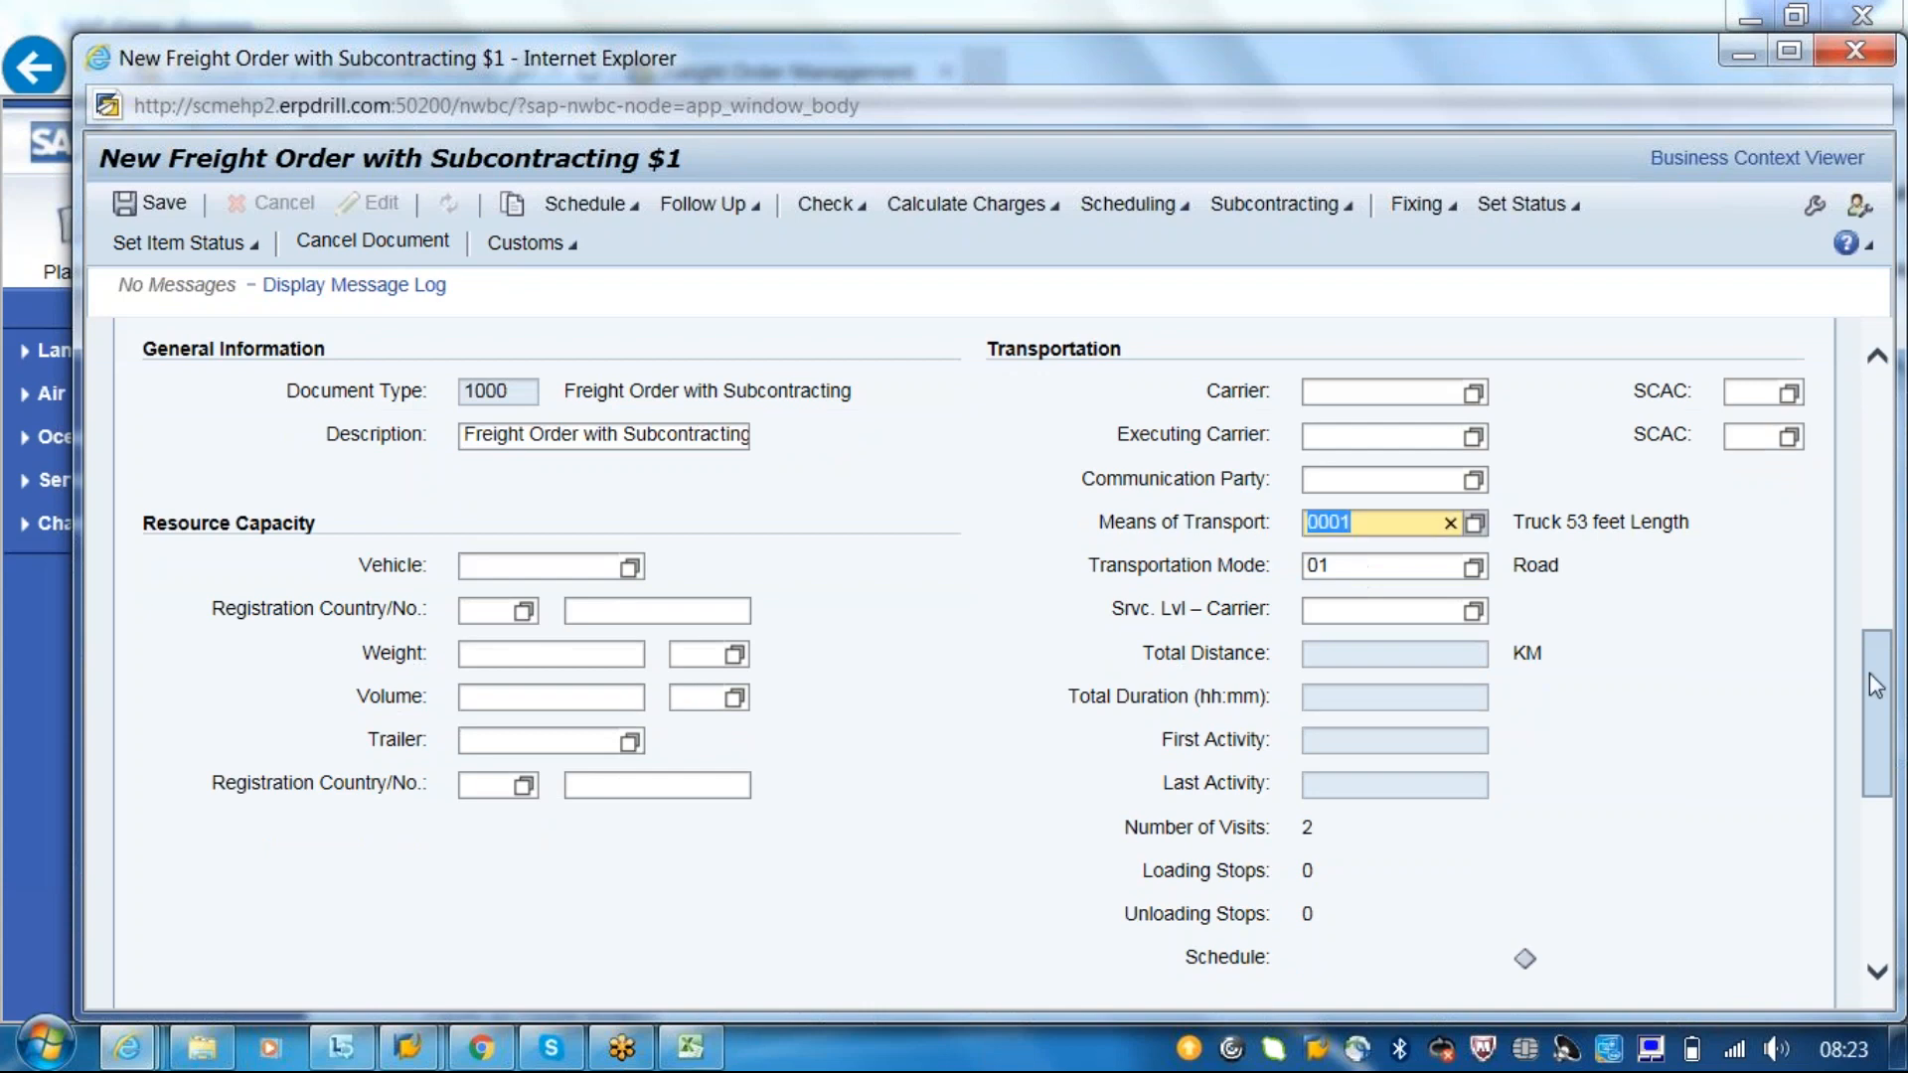
# - Set the freight order's source location to 3100 and its destination location to CU302
pyautogui.moveTo(1875, 686); pyautogui.dragTo(1893, 758)
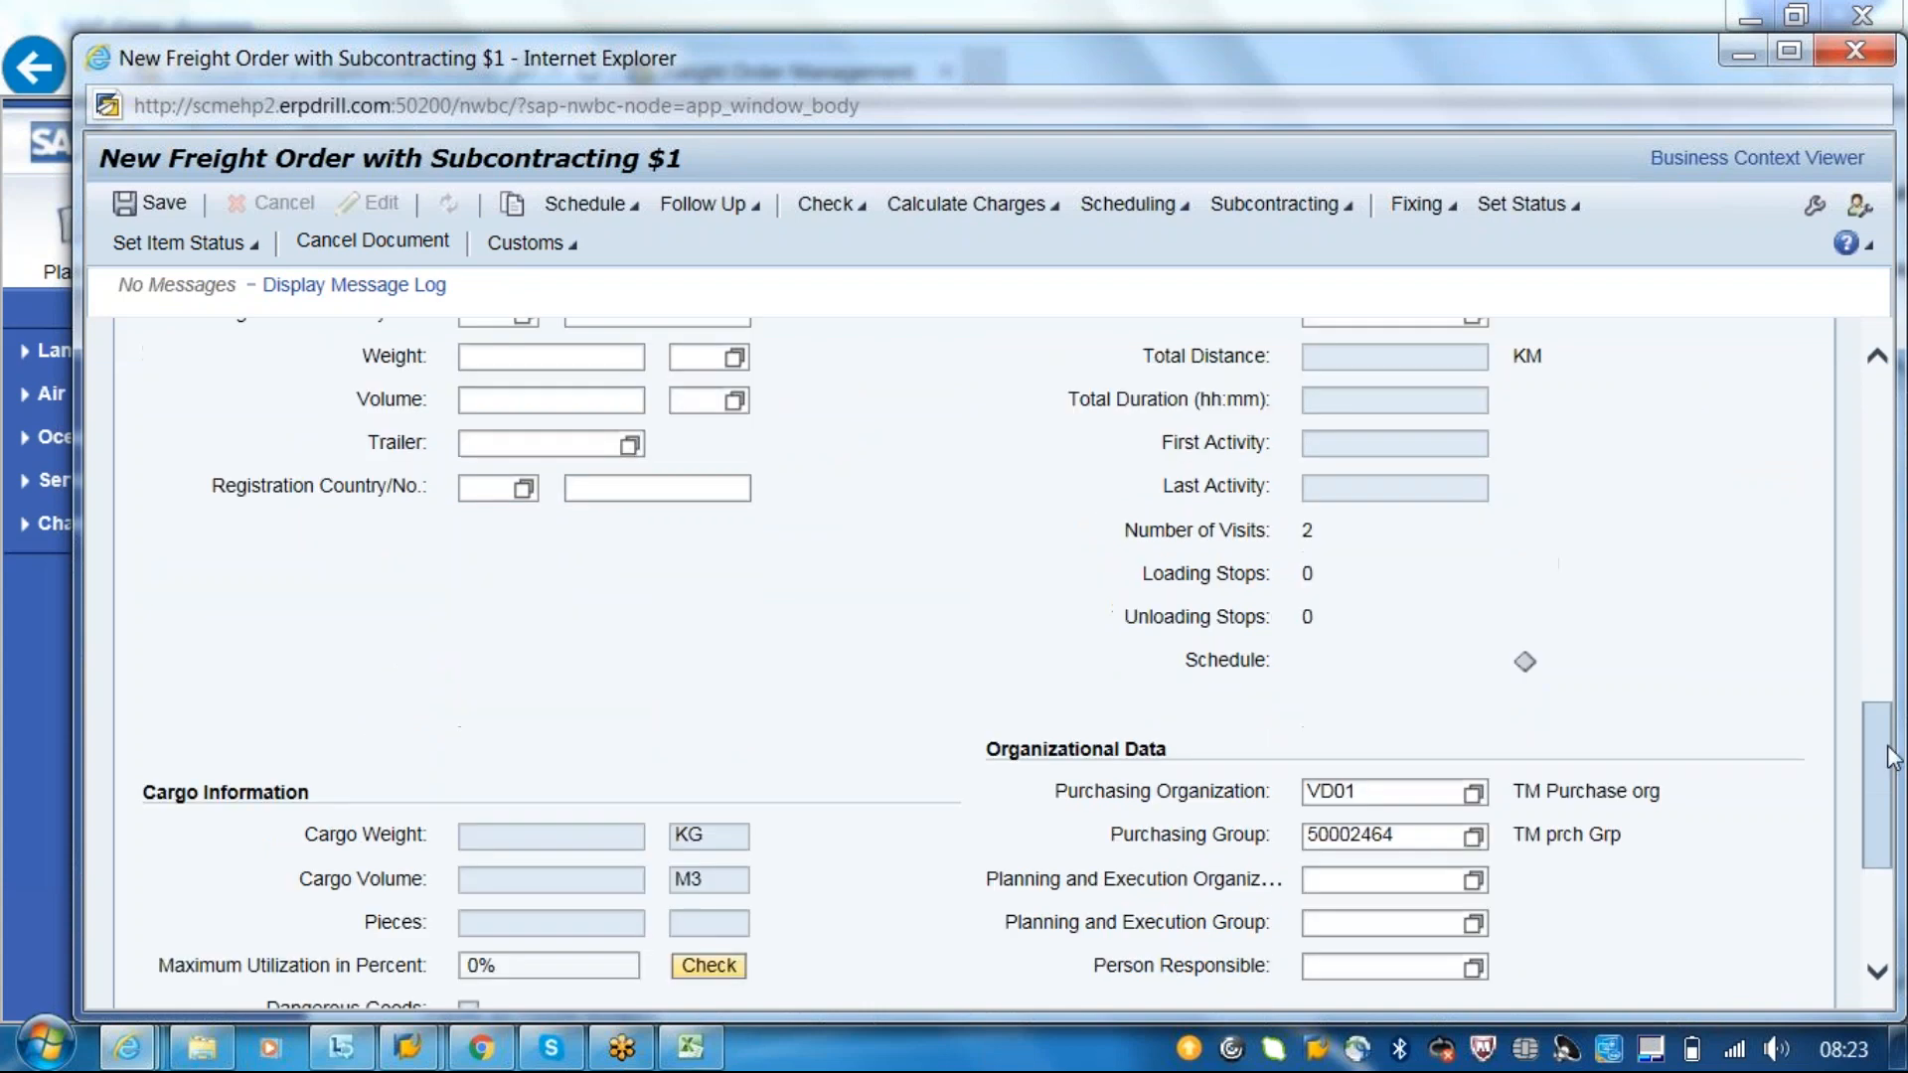
pyautogui.scroll(-3, 1893, 758)
pyautogui.click(1352, 764)
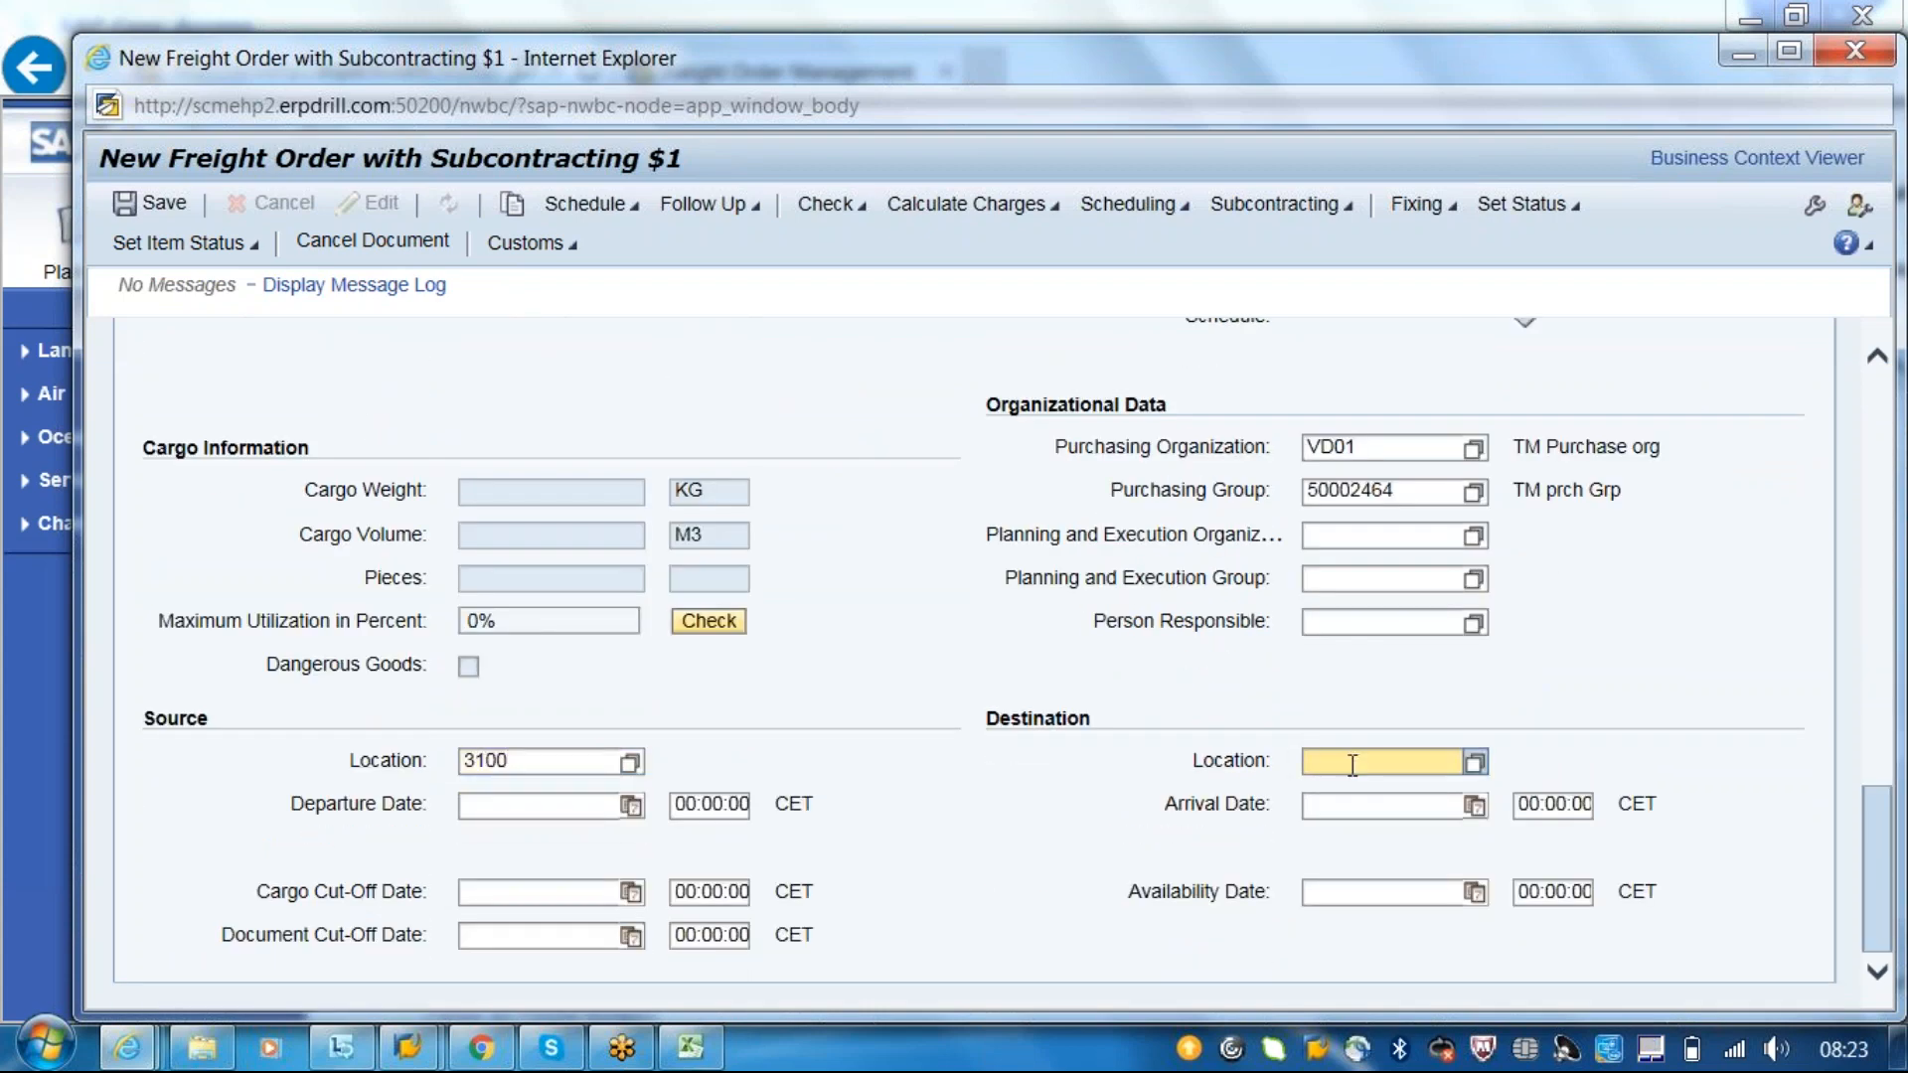
pyautogui.write('cu302')
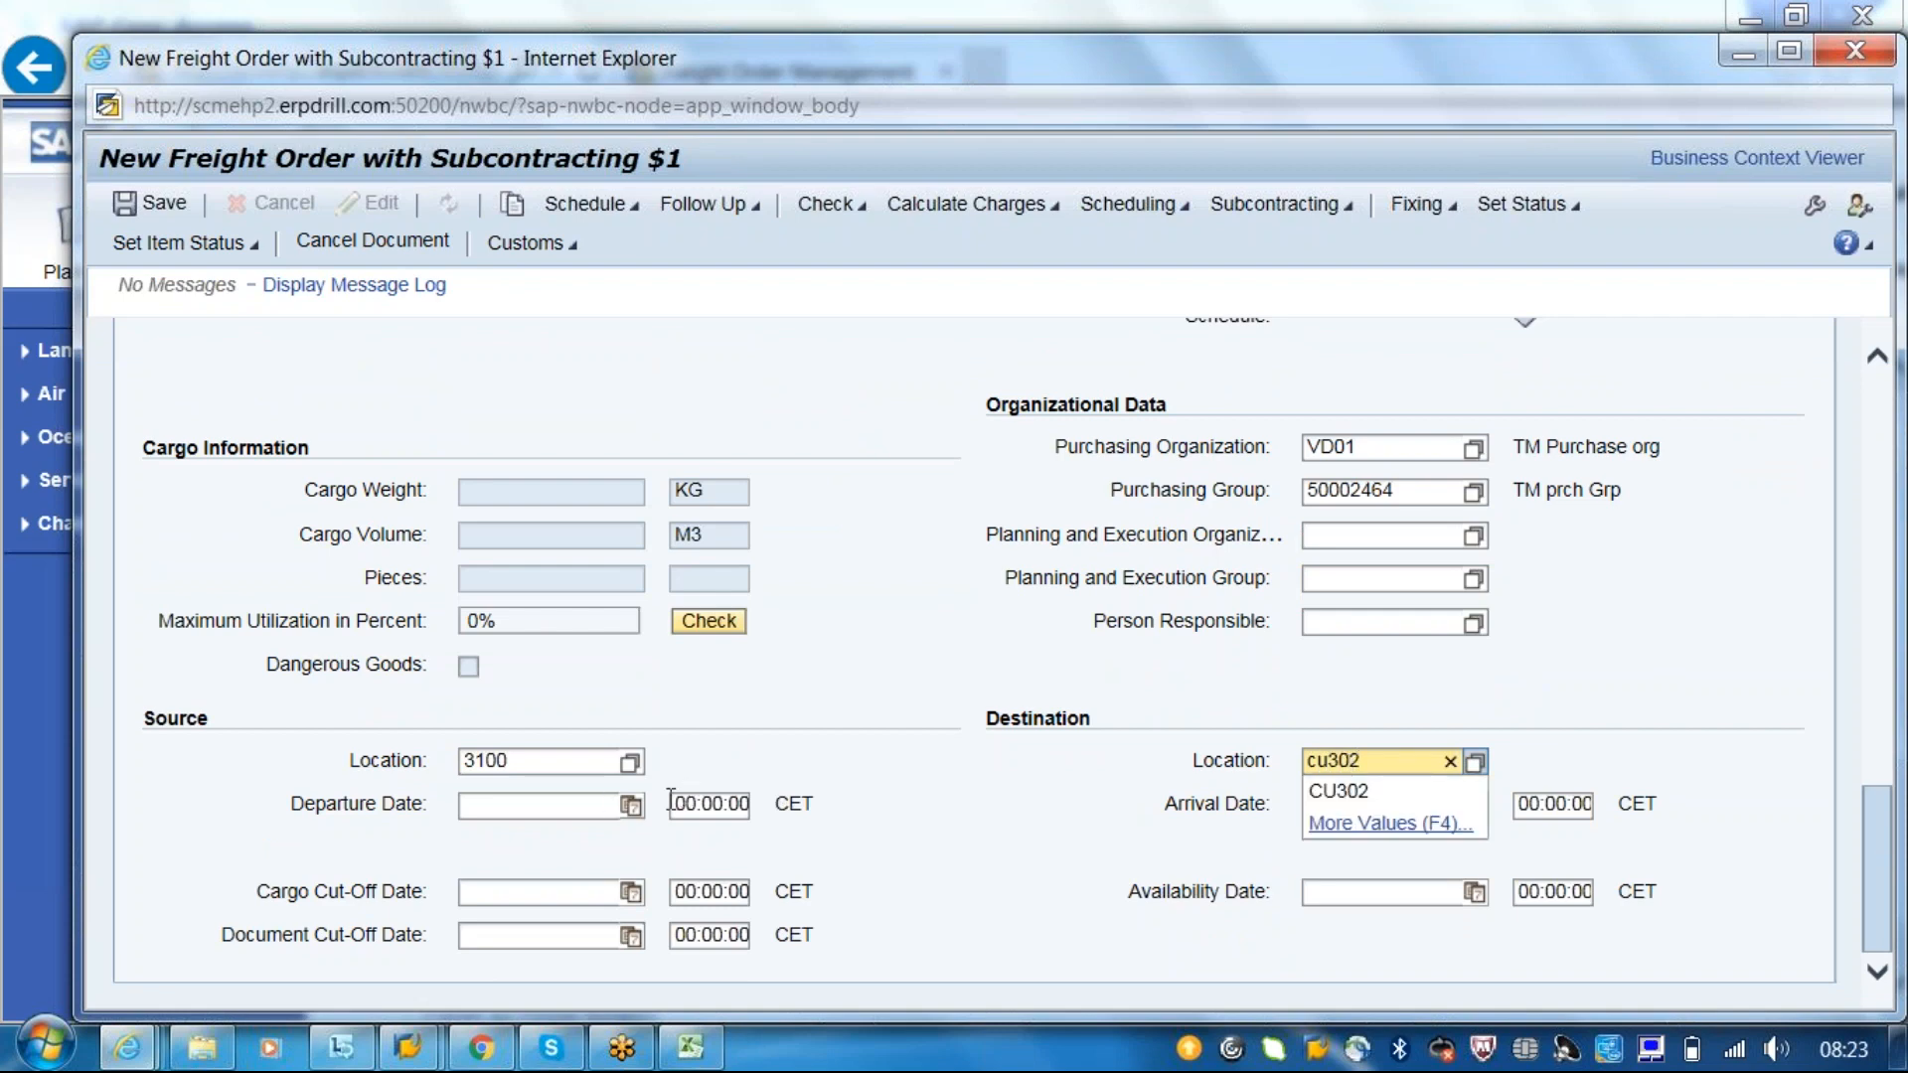
pyautogui.press('Return')
# - Set the departure date to 15.07.2016 and the arrival date to 16.07.2016
pyautogui.click(632, 807)
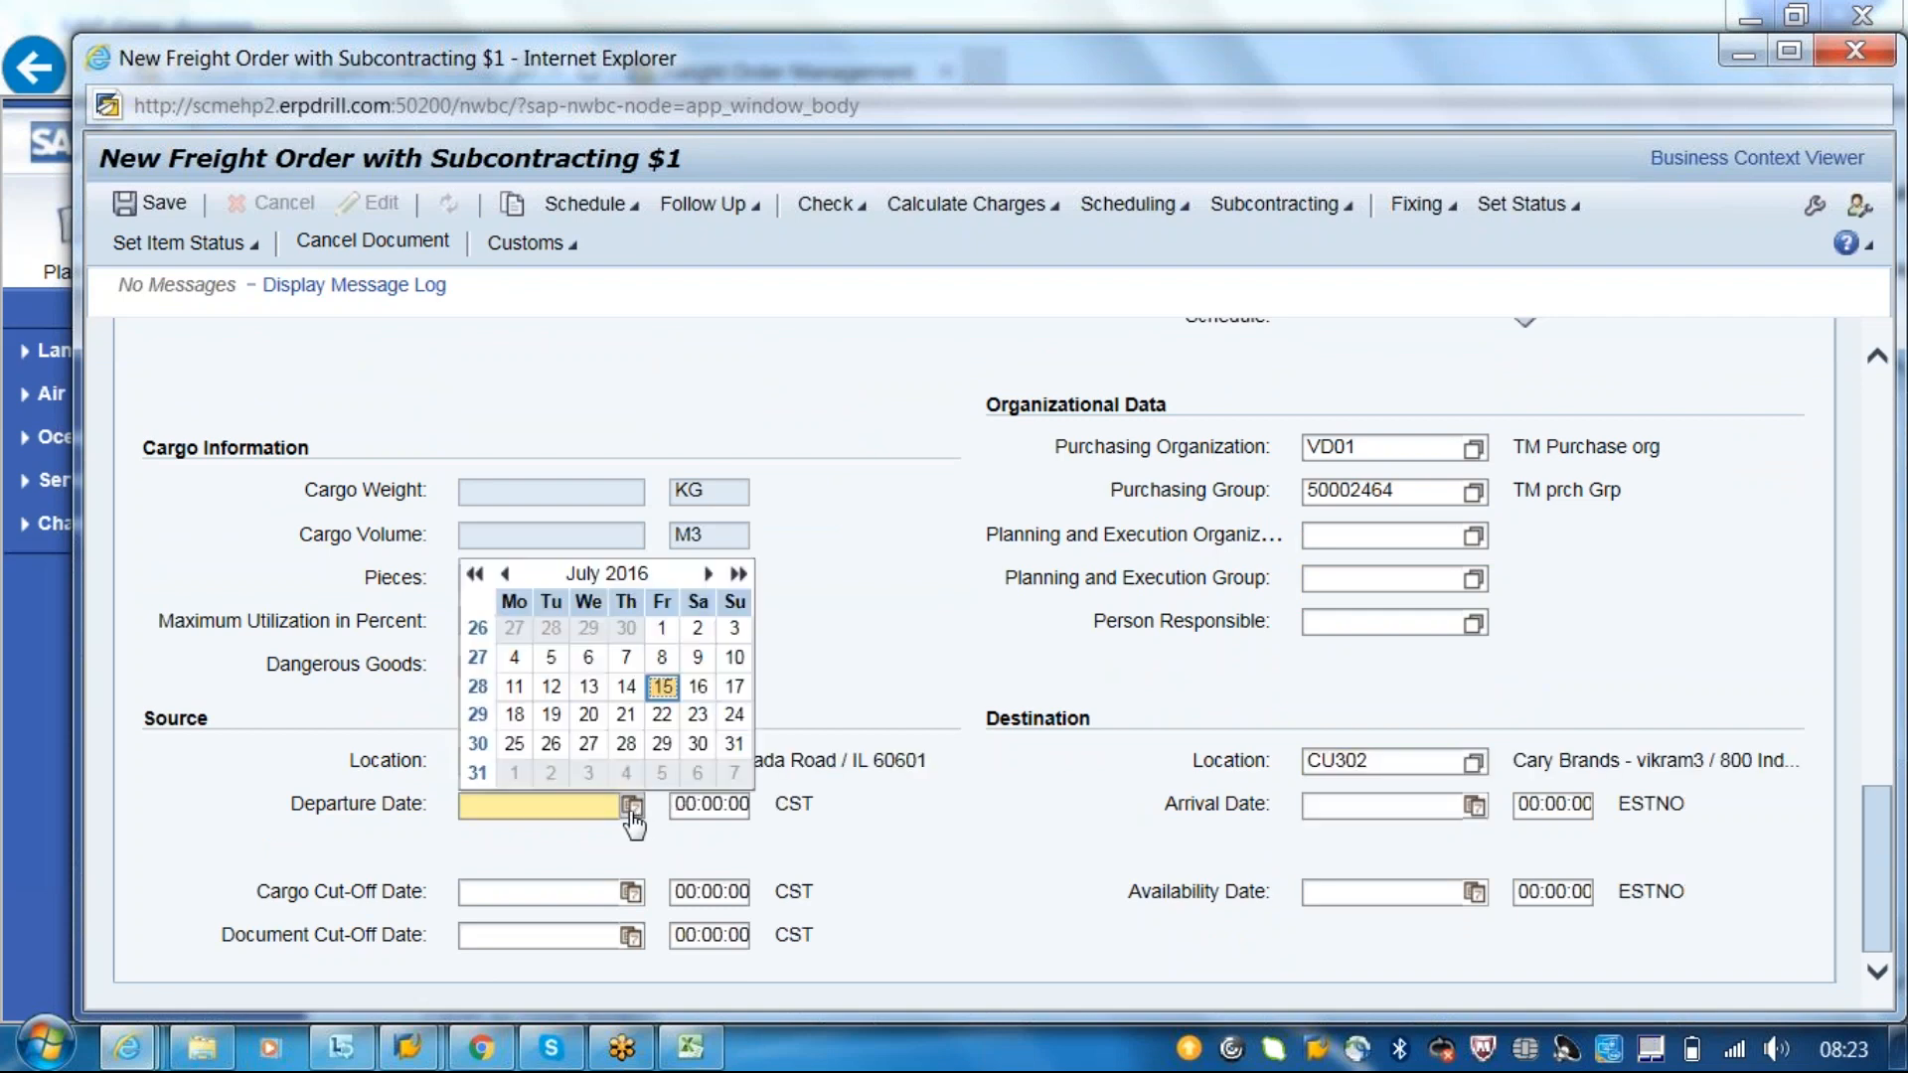
pyautogui.click(661, 688)
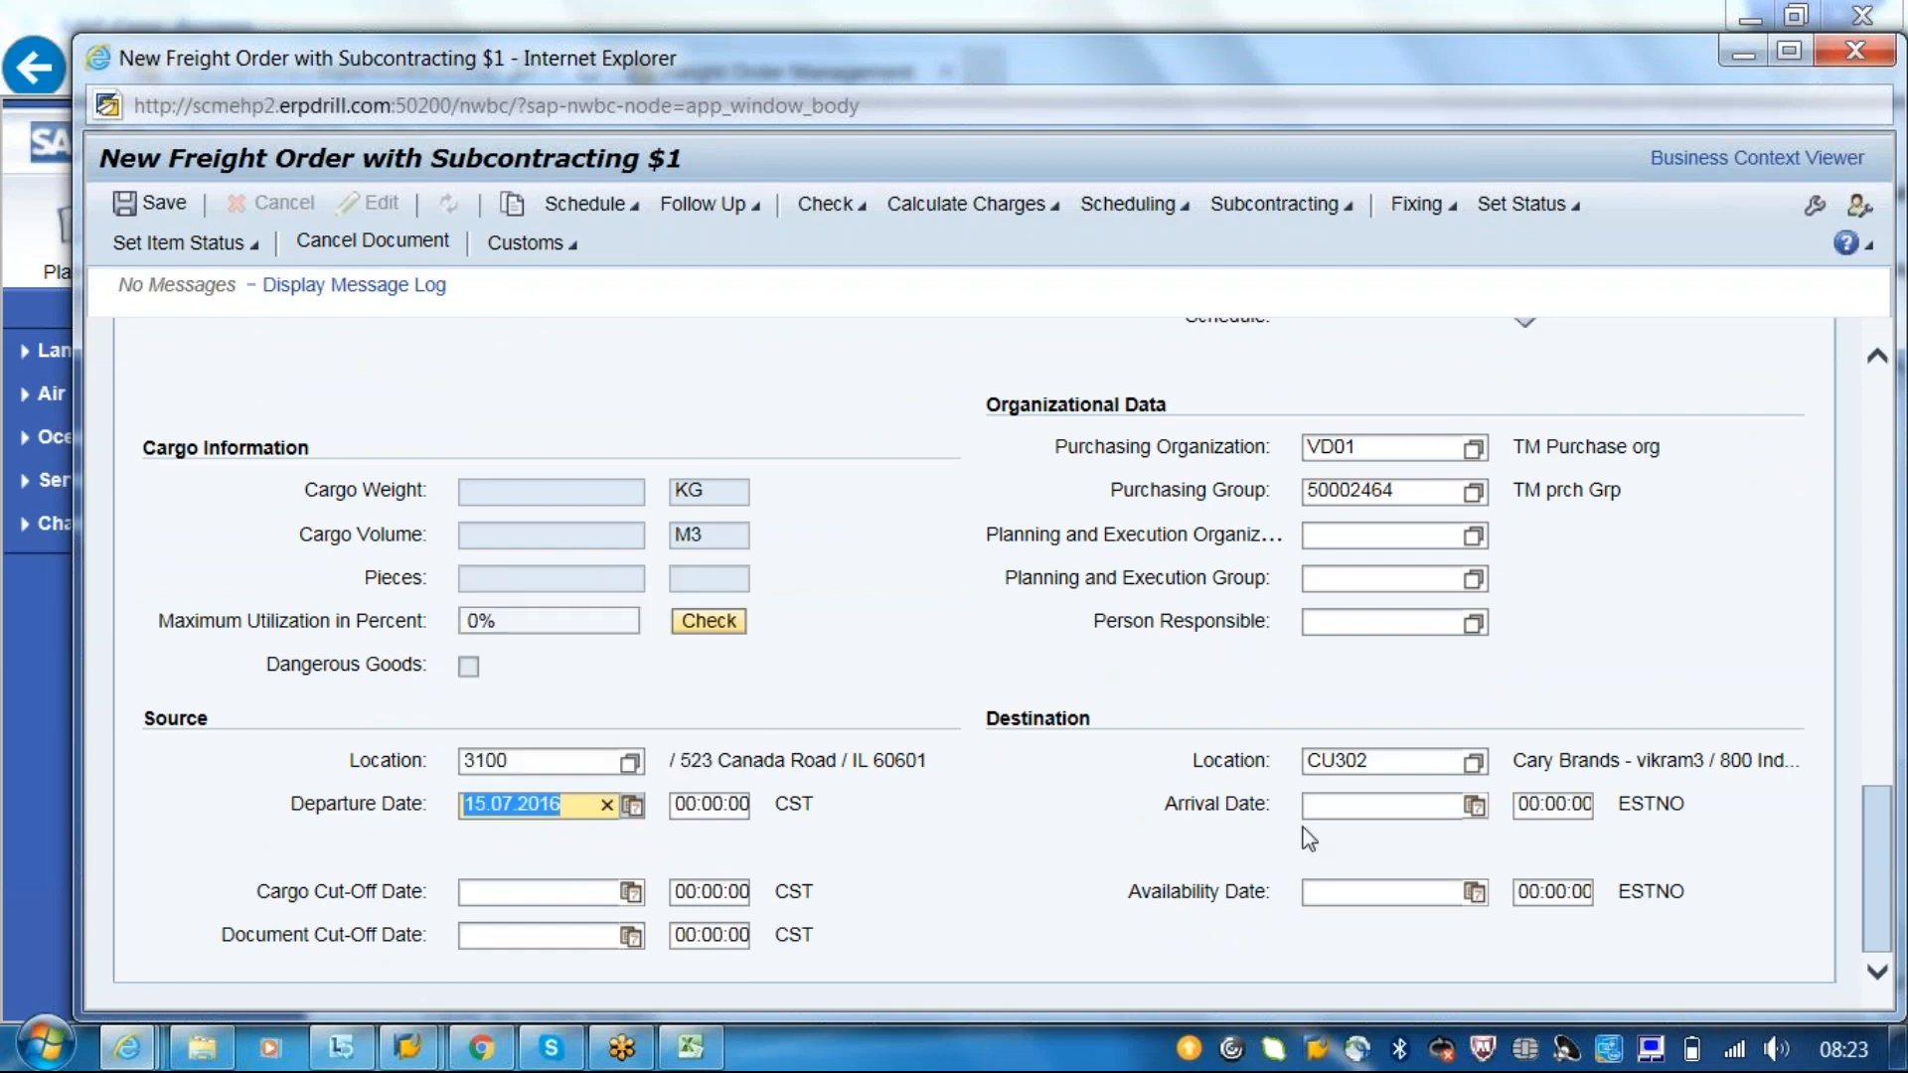
pyautogui.click(1312, 807)
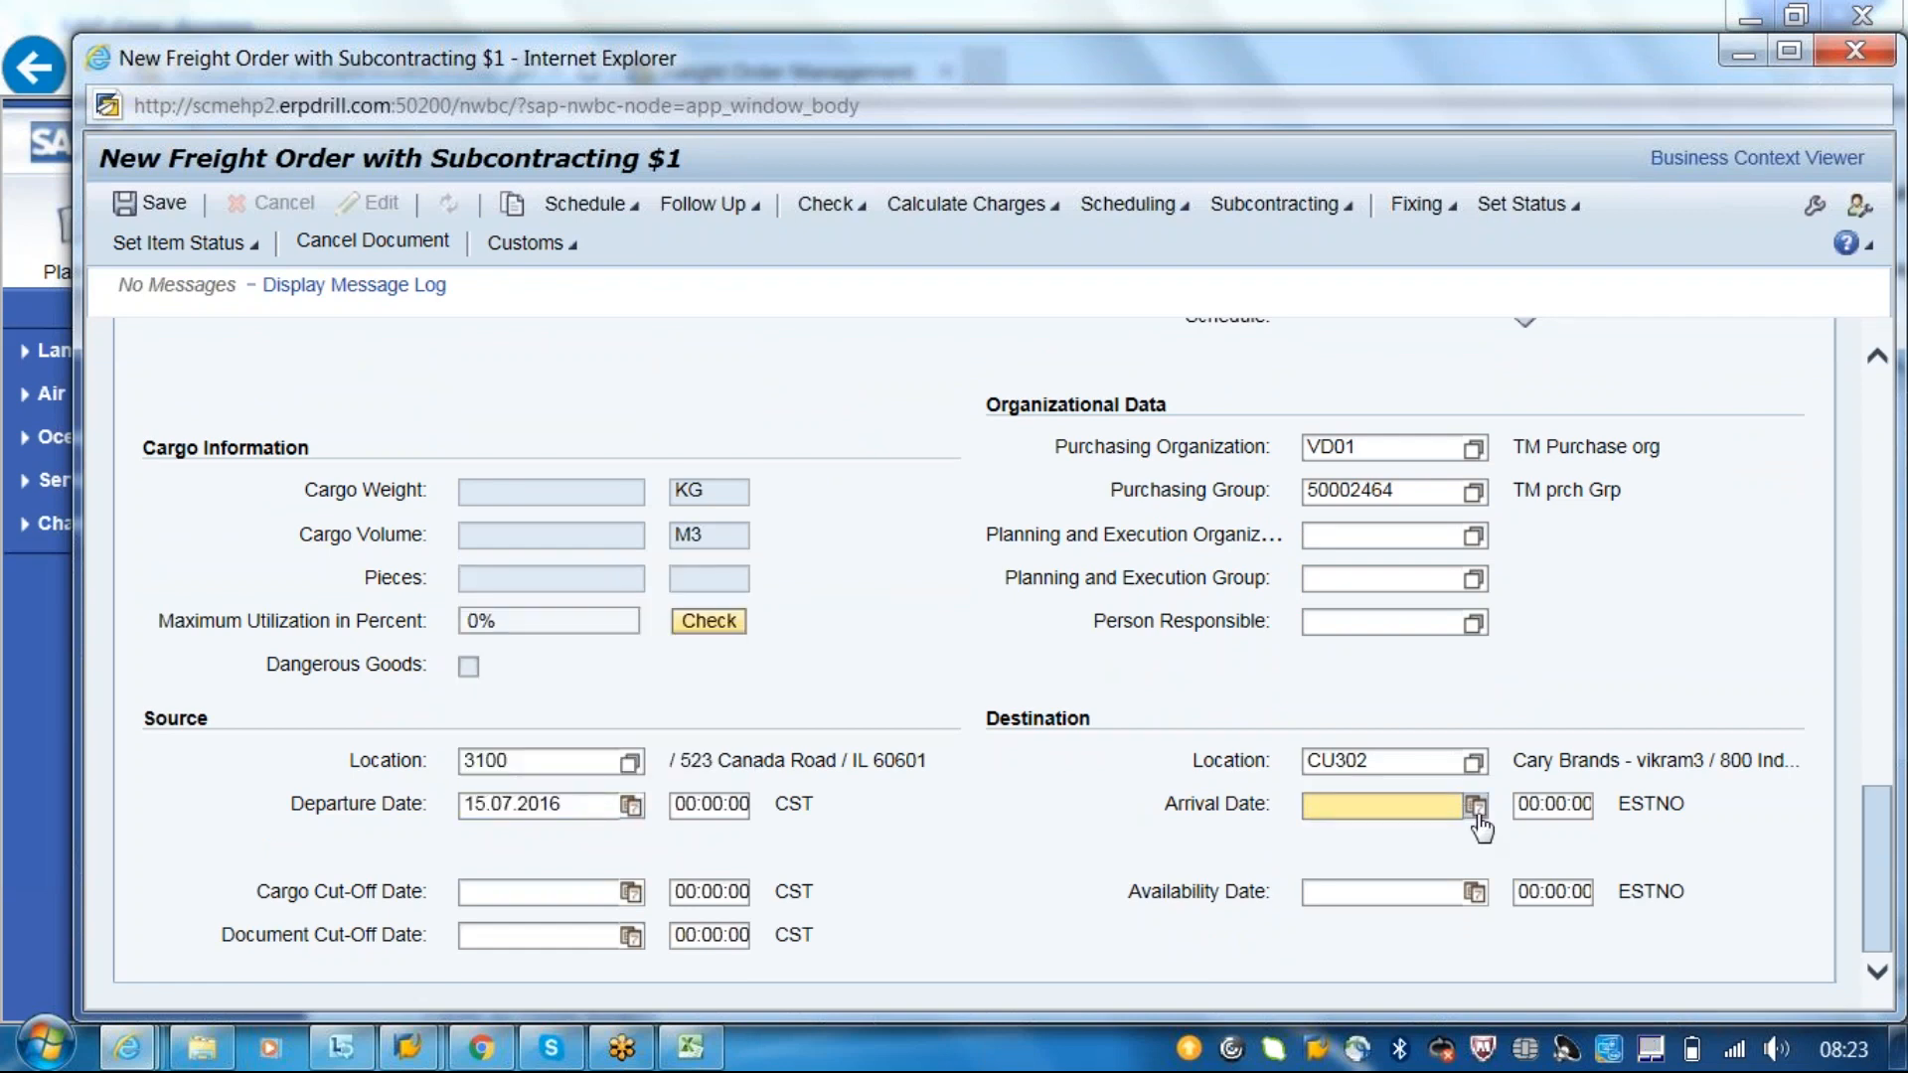
pyautogui.click(1475, 805)
pyautogui.click(1543, 687)
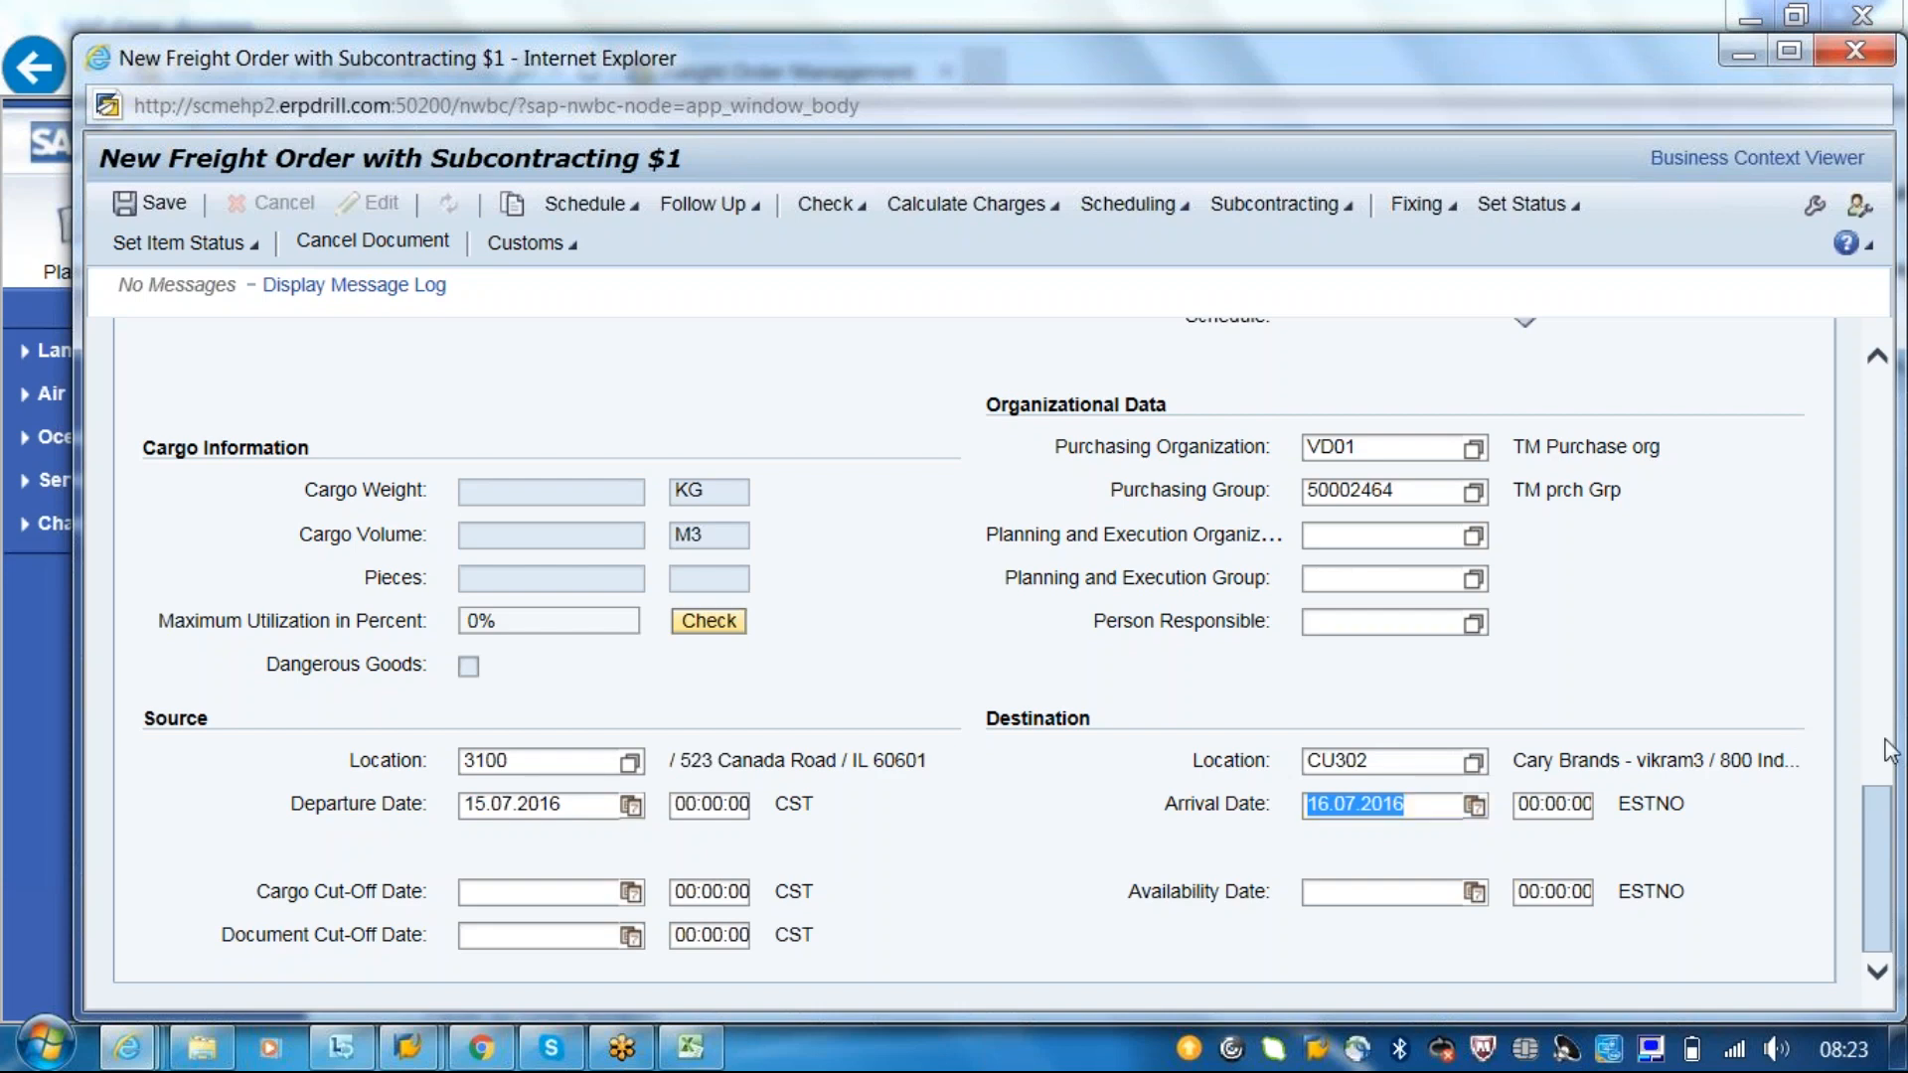
# - Assign business partner 101 as the shipper and CU302 as the consignee of the freight order
pyautogui.scroll(3, 1888, 752)
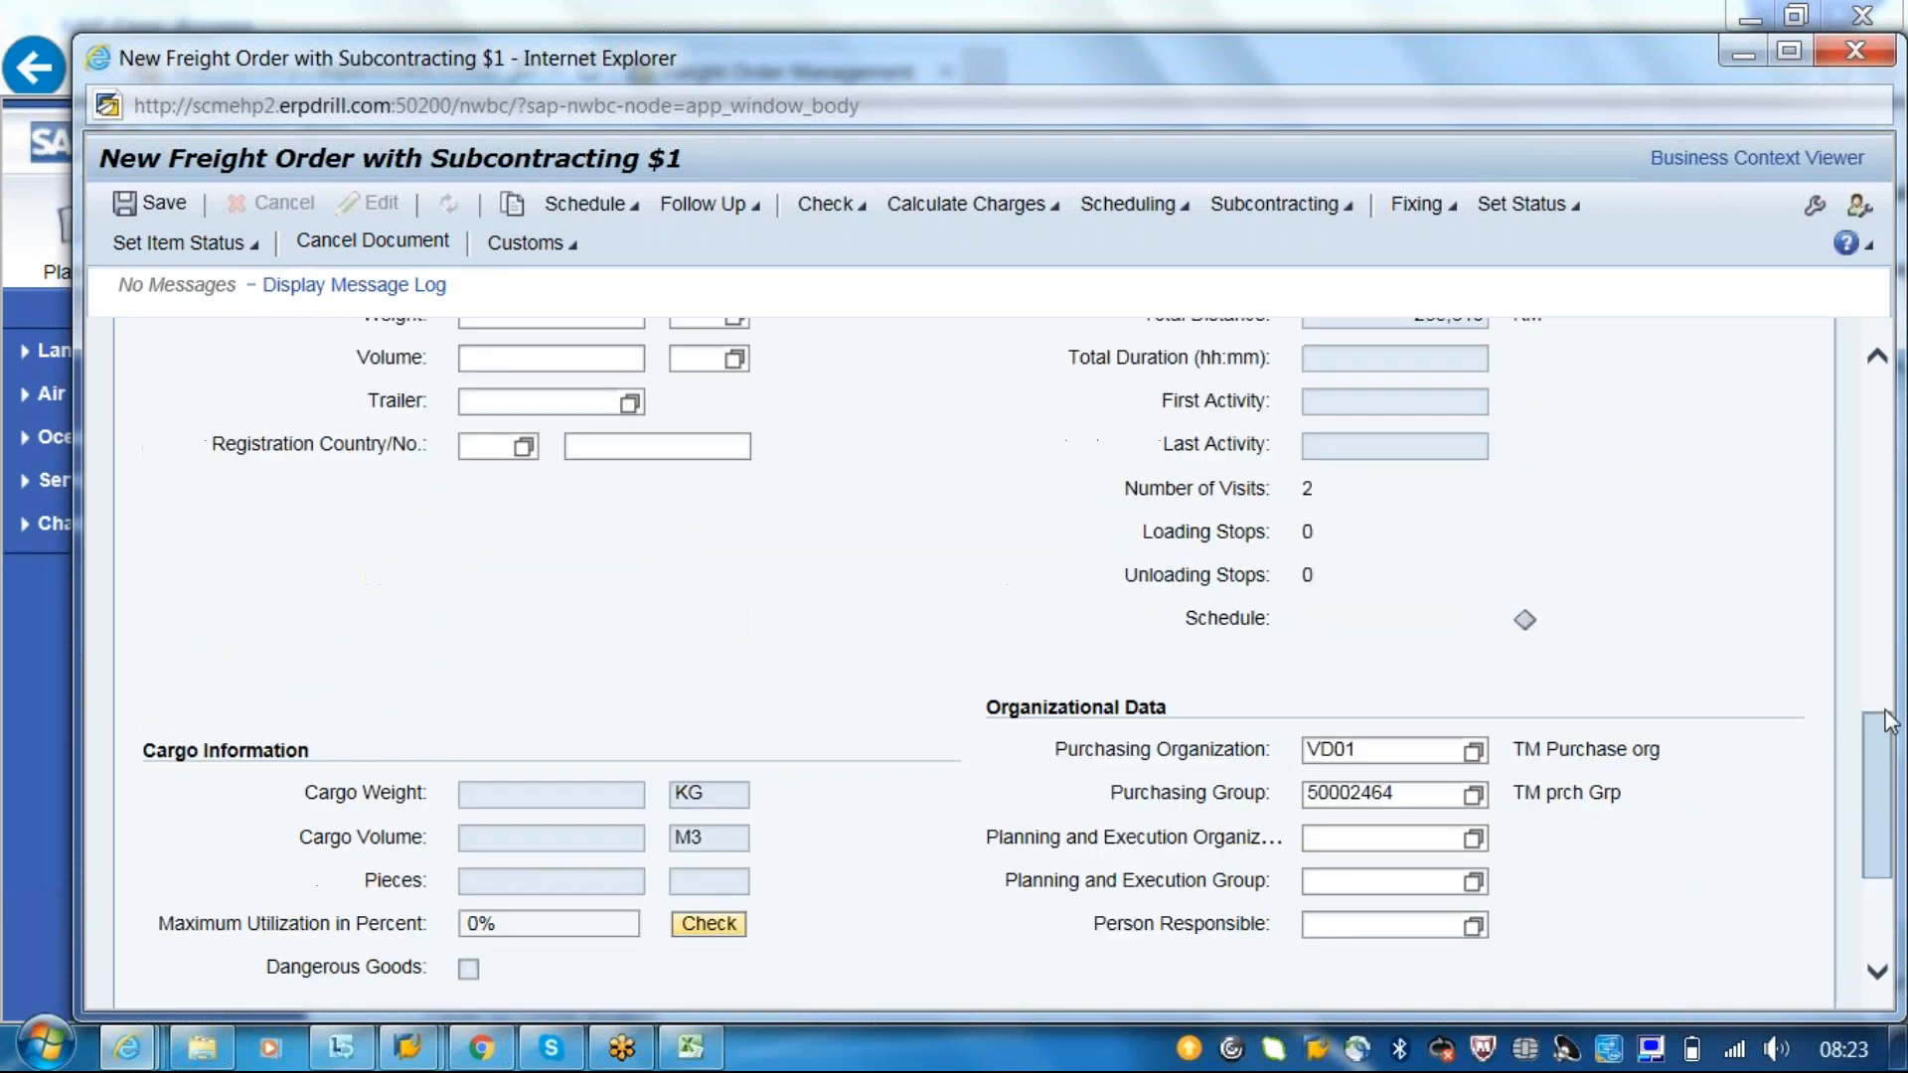
pyautogui.scroll(1, 1888, 722)
pyautogui.moveTo(1894, 716); pyautogui.dragTo(1896, 525)
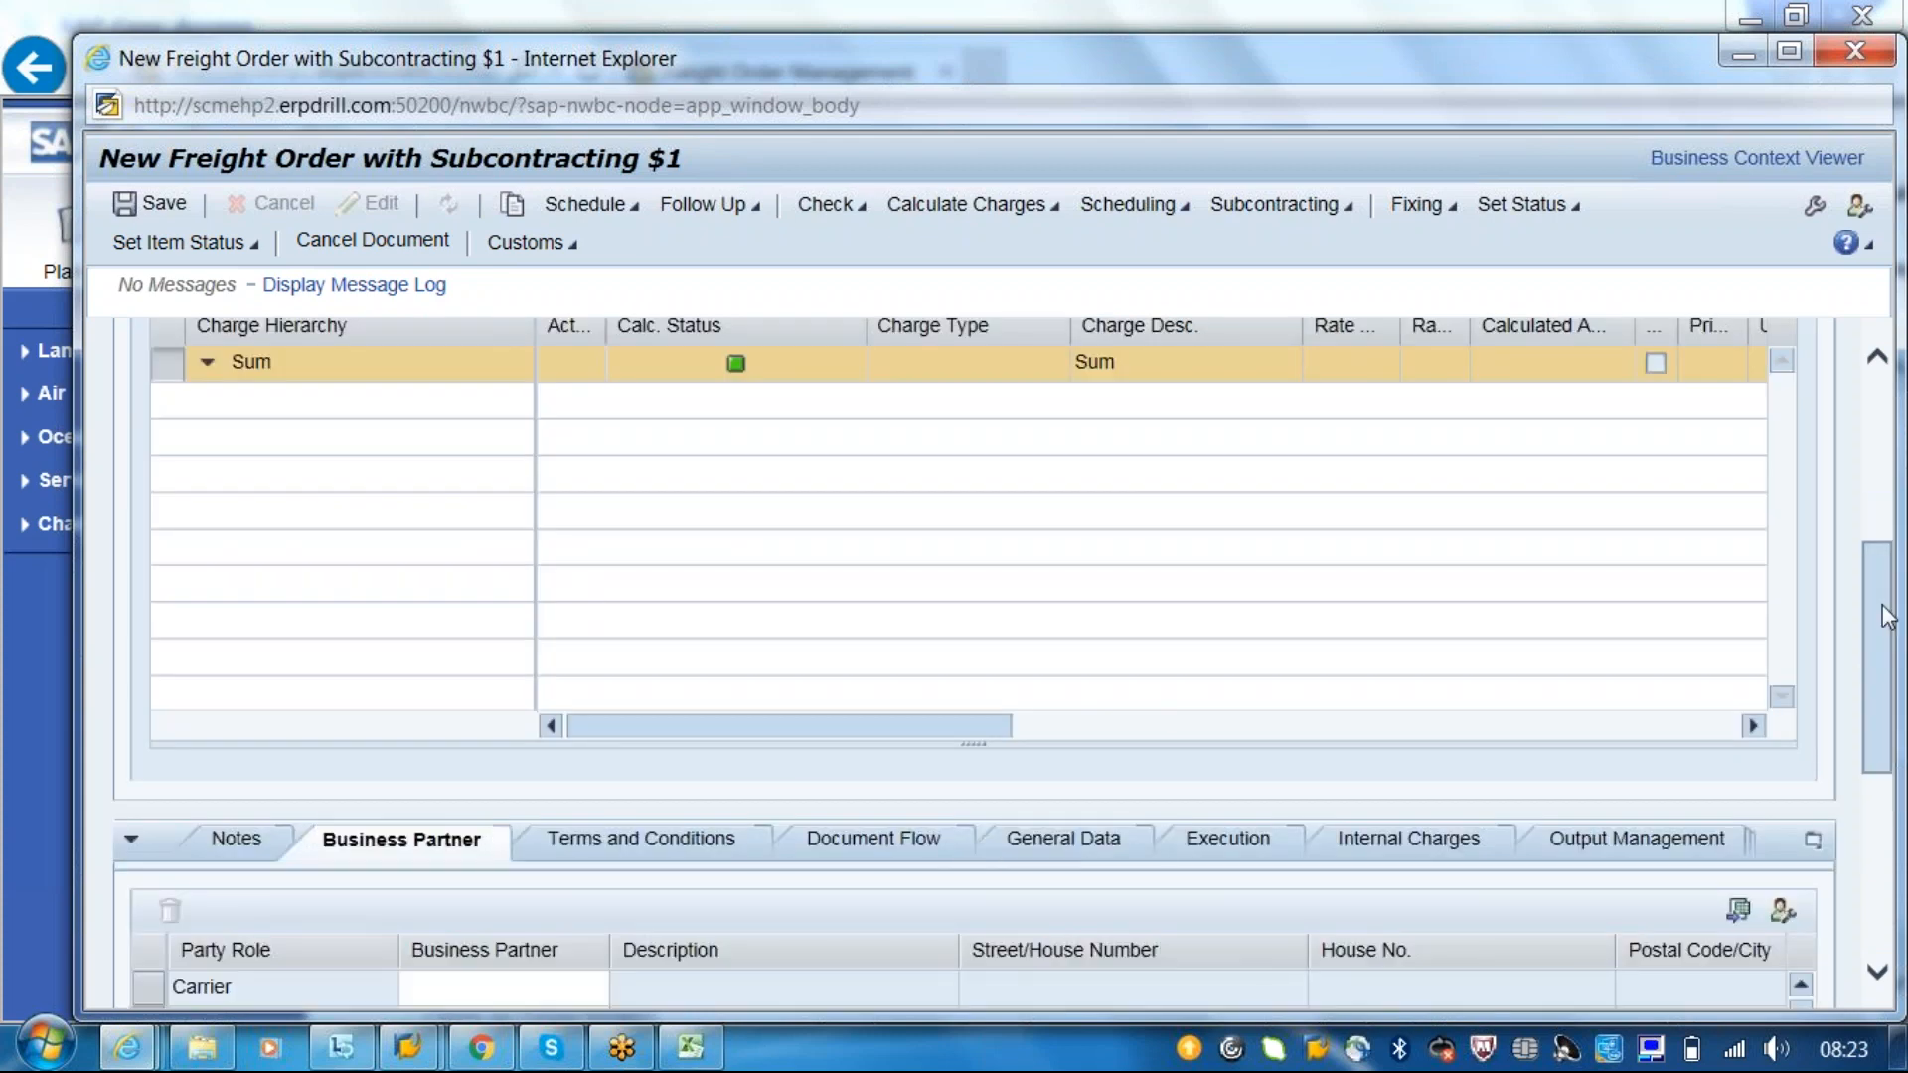
pyautogui.moveTo(1888, 616); pyautogui.dragTo(1875, 698)
pyautogui.click(481, 728)
pyautogui.write('101')
pyautogui.press('Return')
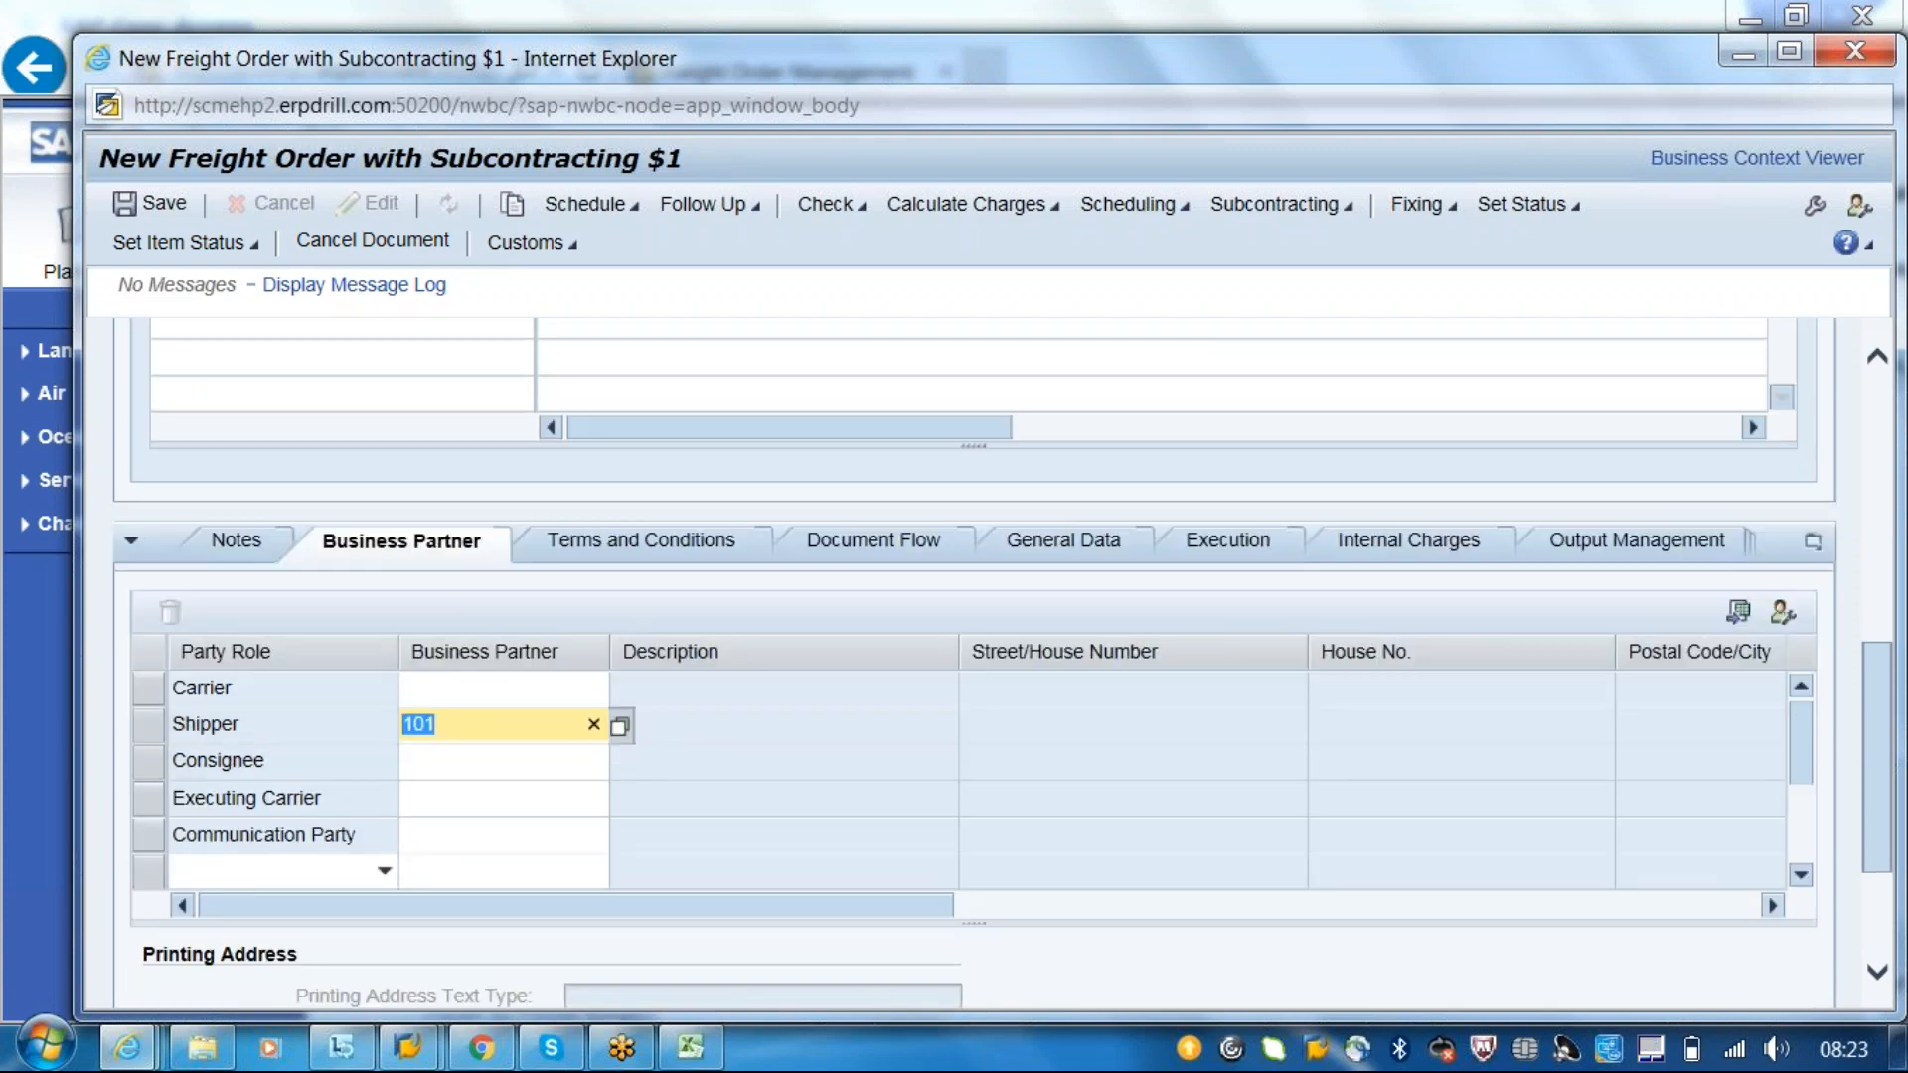
pyautogui.click(481, 762)
pyautogui.write('cu302')
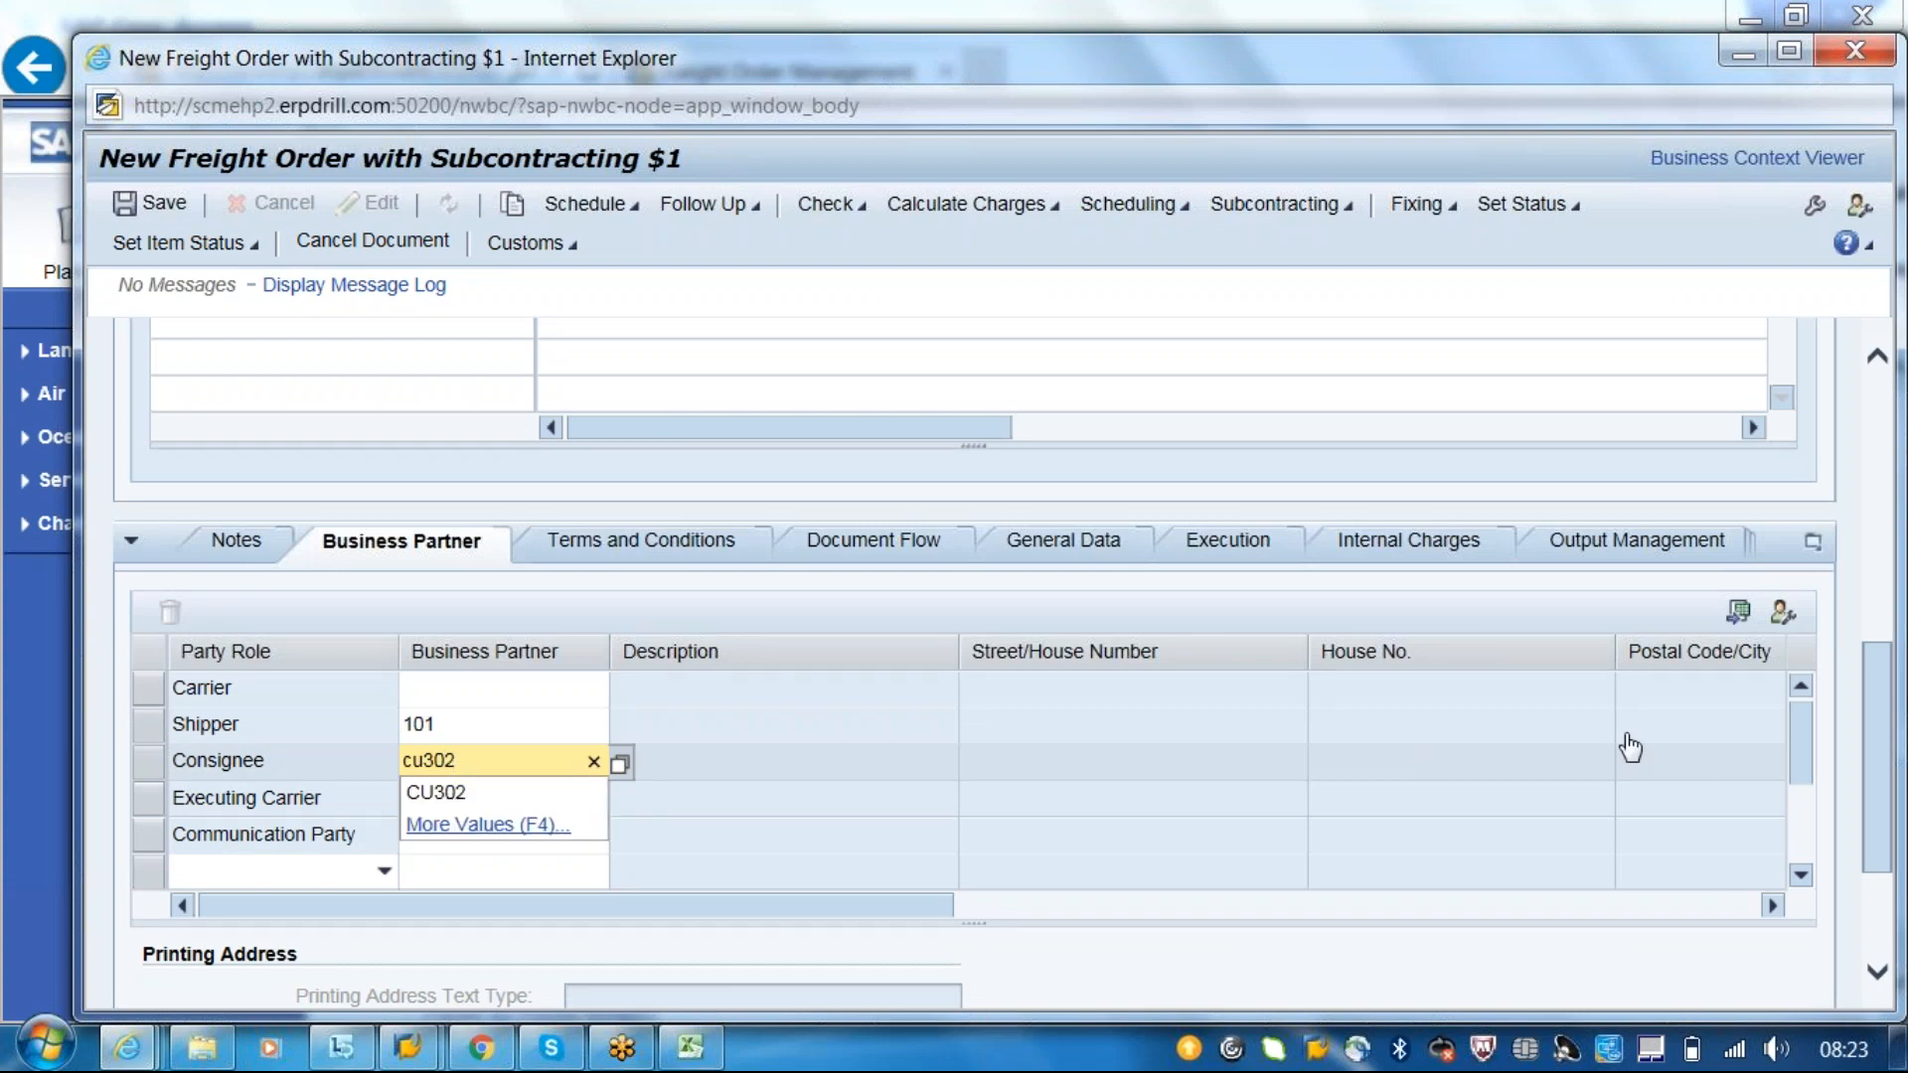
pyautogui.press('Return')
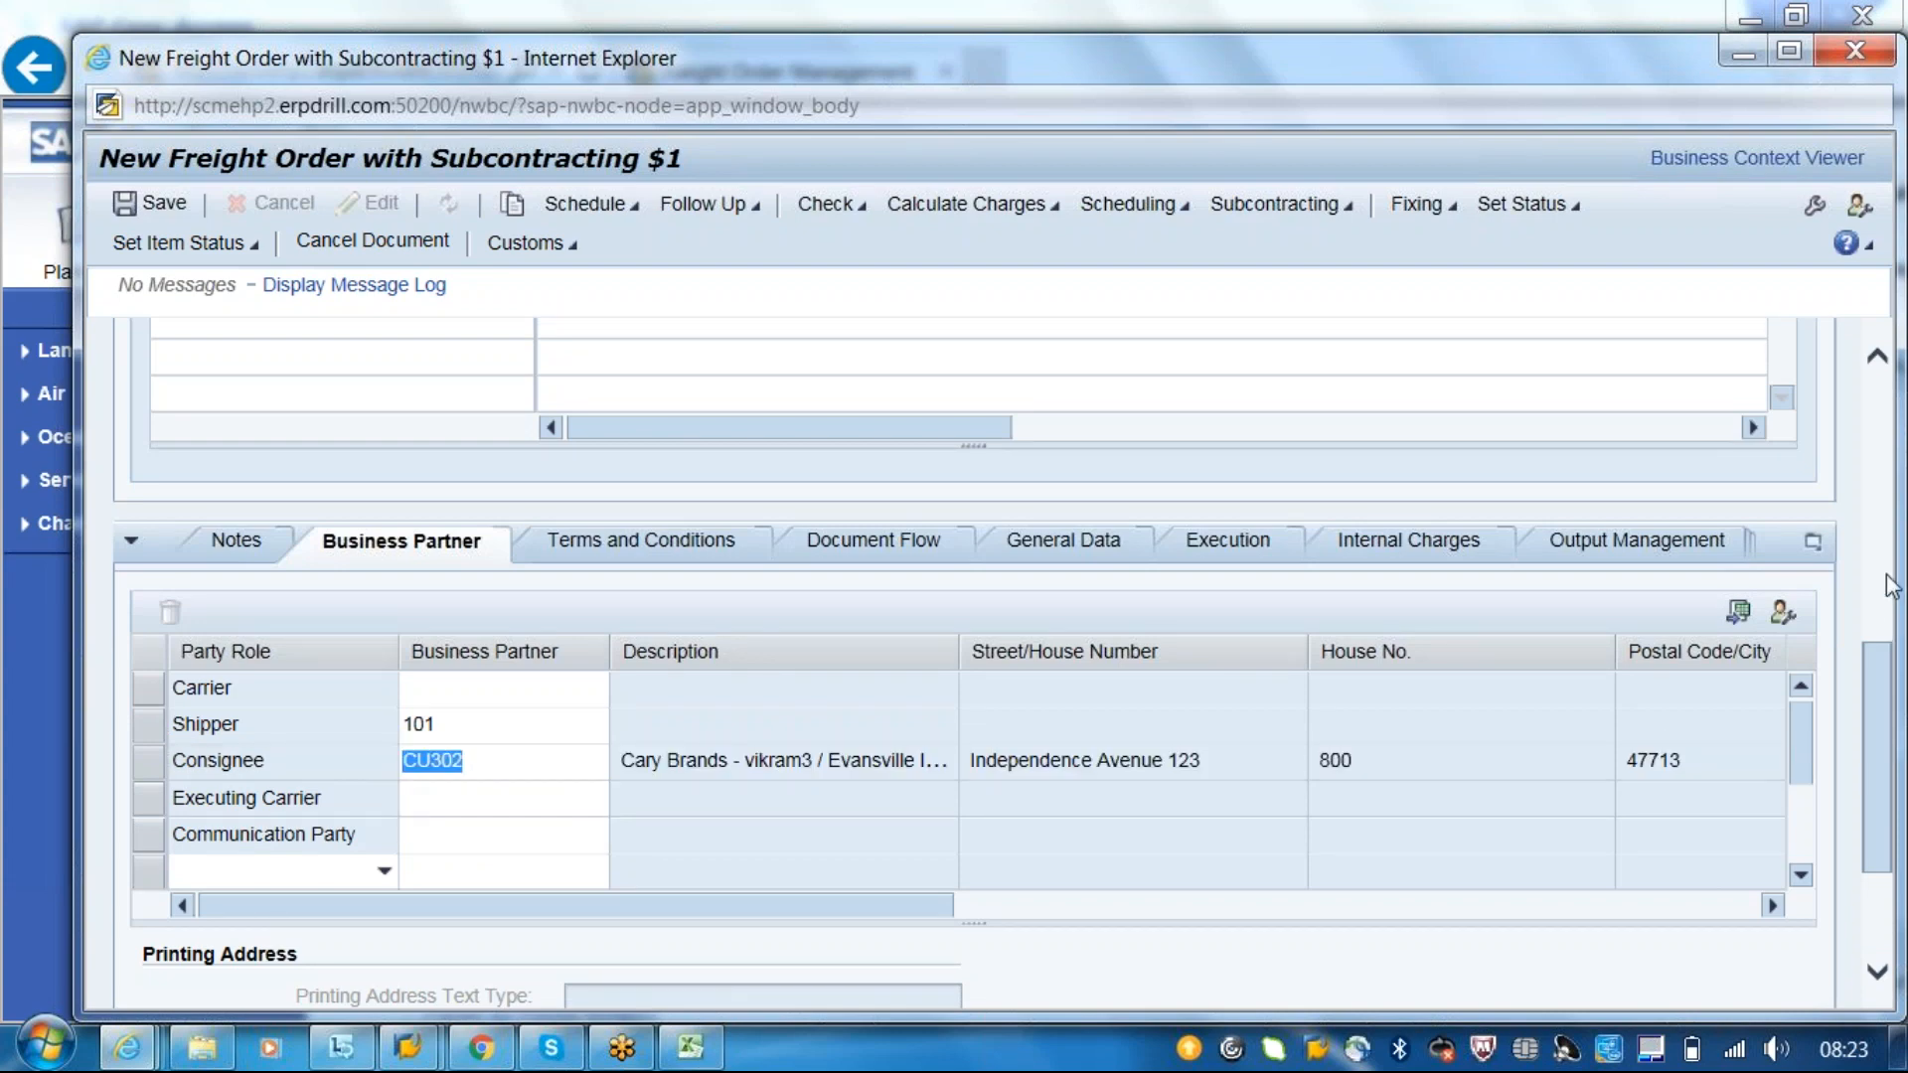
# - Run Carrier Selection on the new freight order with the CARRIER_PROFILE carrier selection settings
pyautogui.scroll(5, 1887, 578)
pyautogui.scroll(1, 1890, 566)
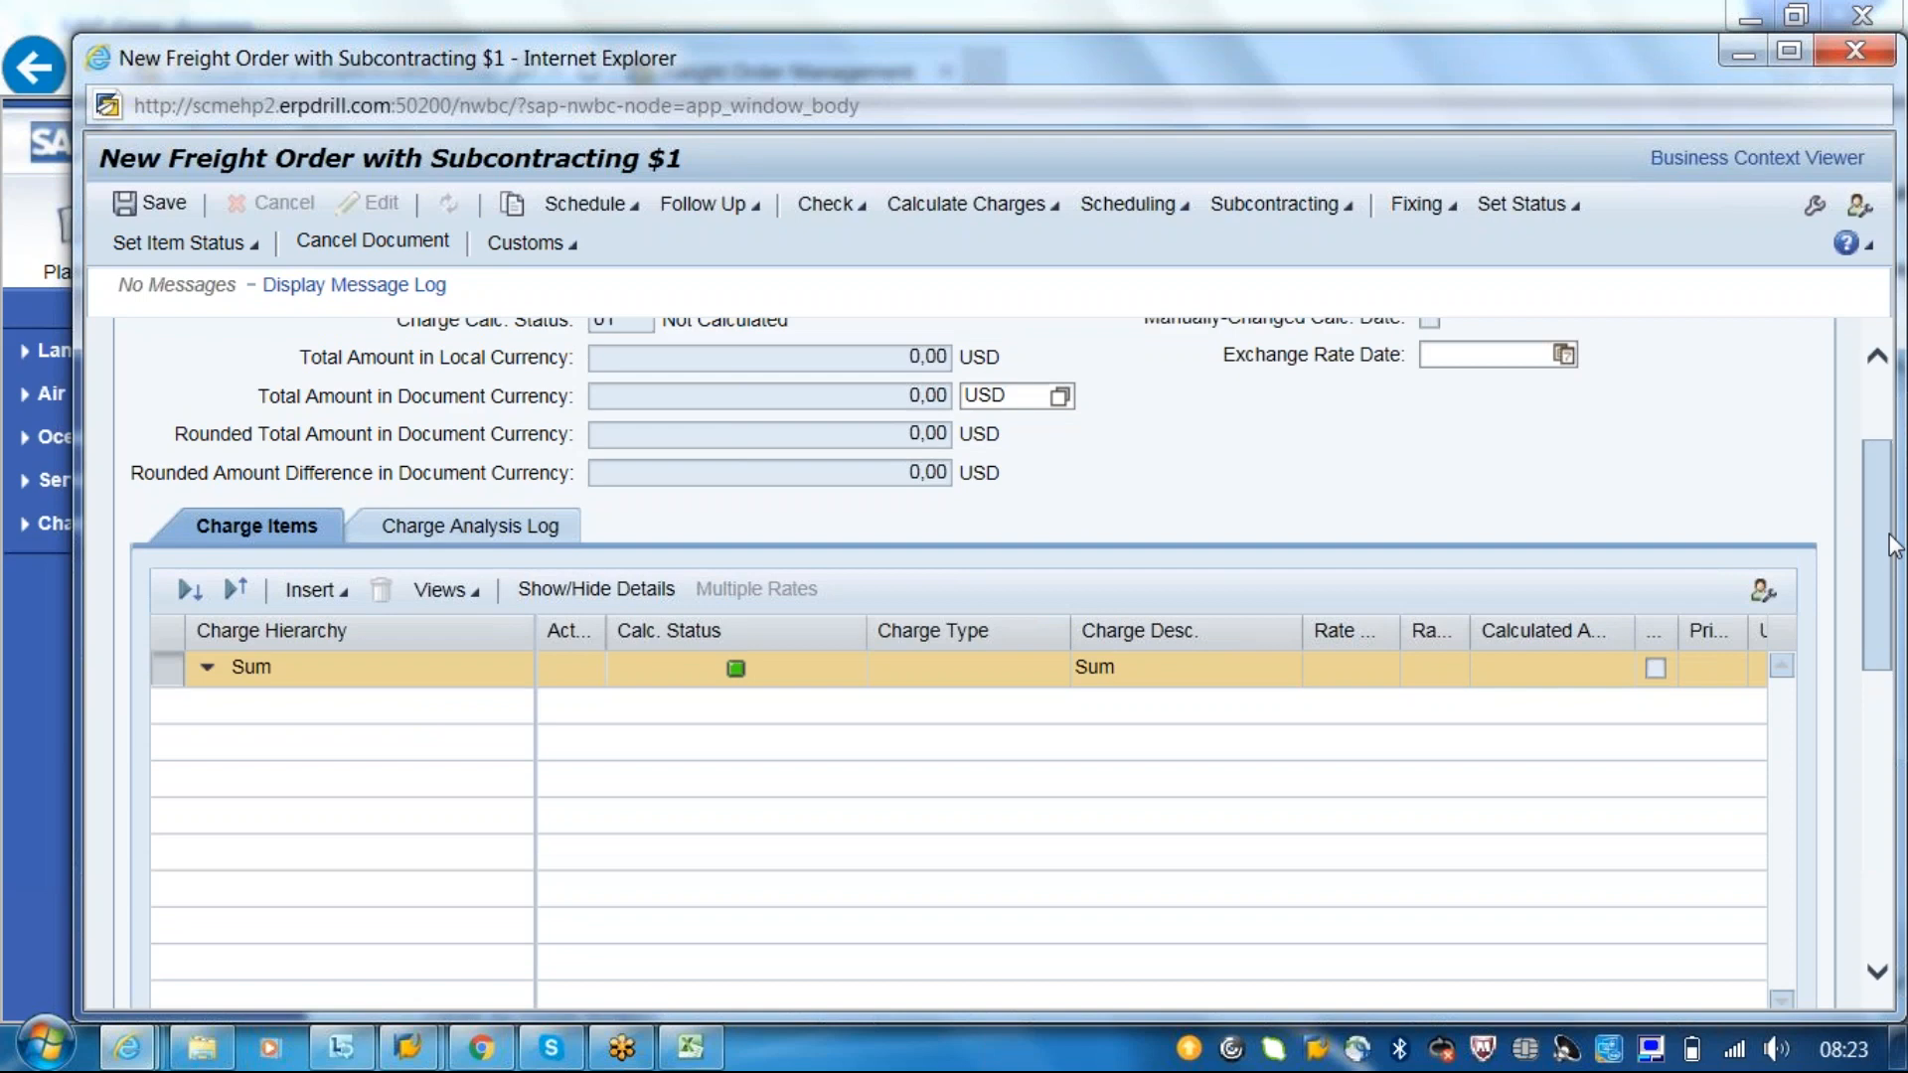
pyautogui.scroll(3, 1893, 544)
pyautogui.click(1348, 206)
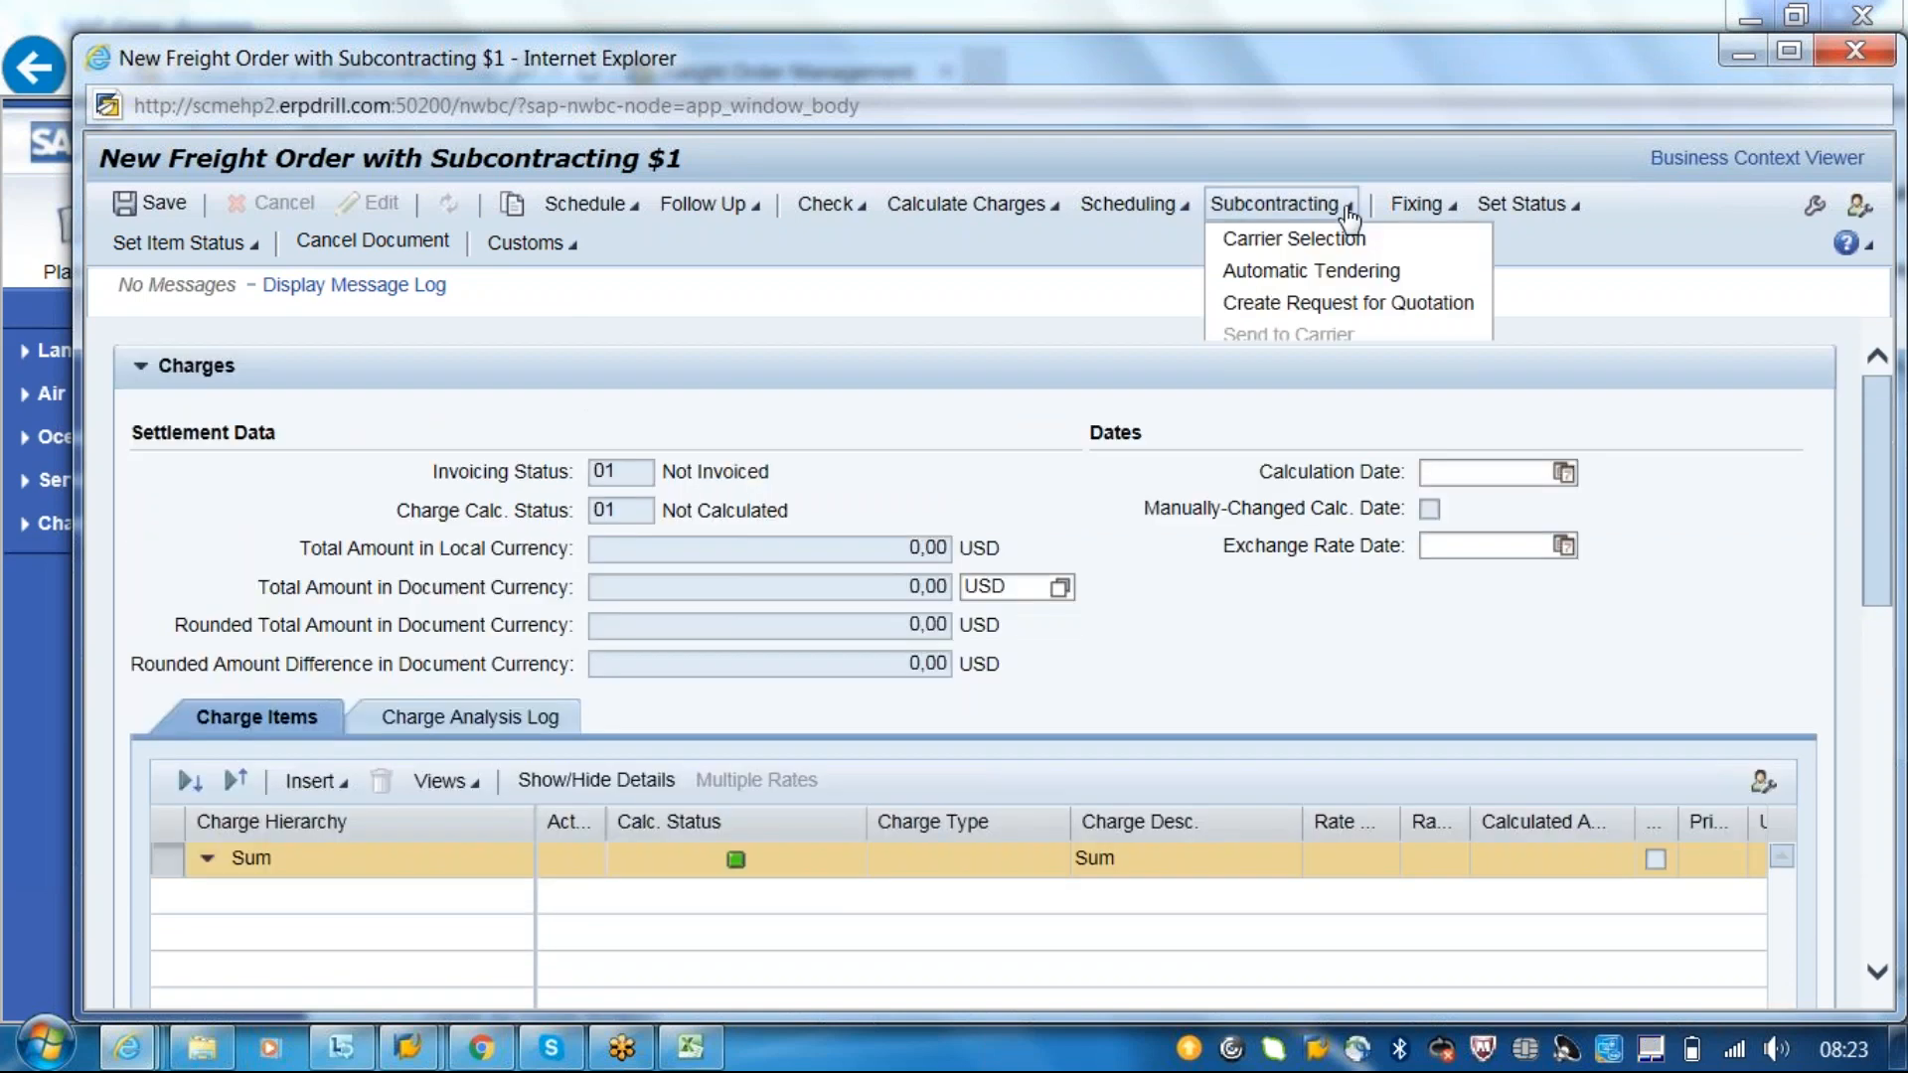
pyautogui.click(1322, 239)
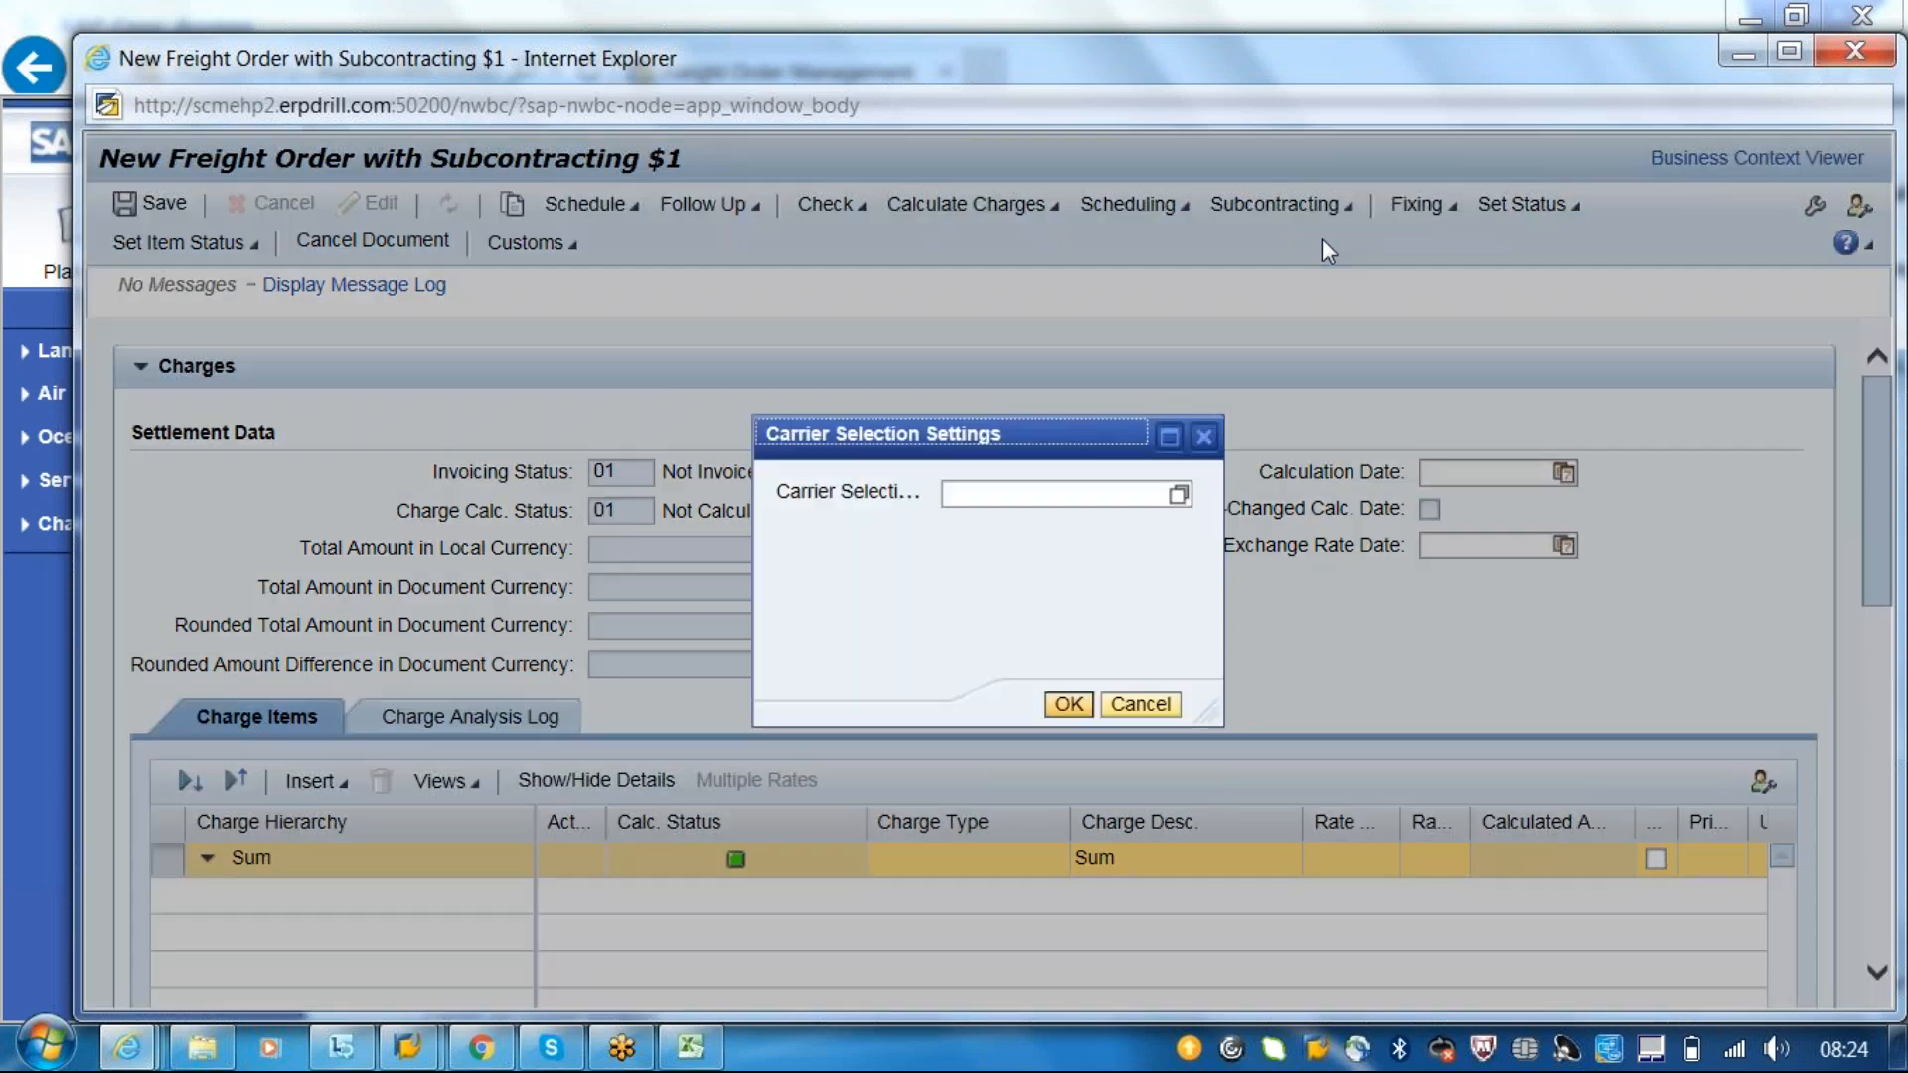
pyautogui.click(994, 494)
pyautogui.write('carr')
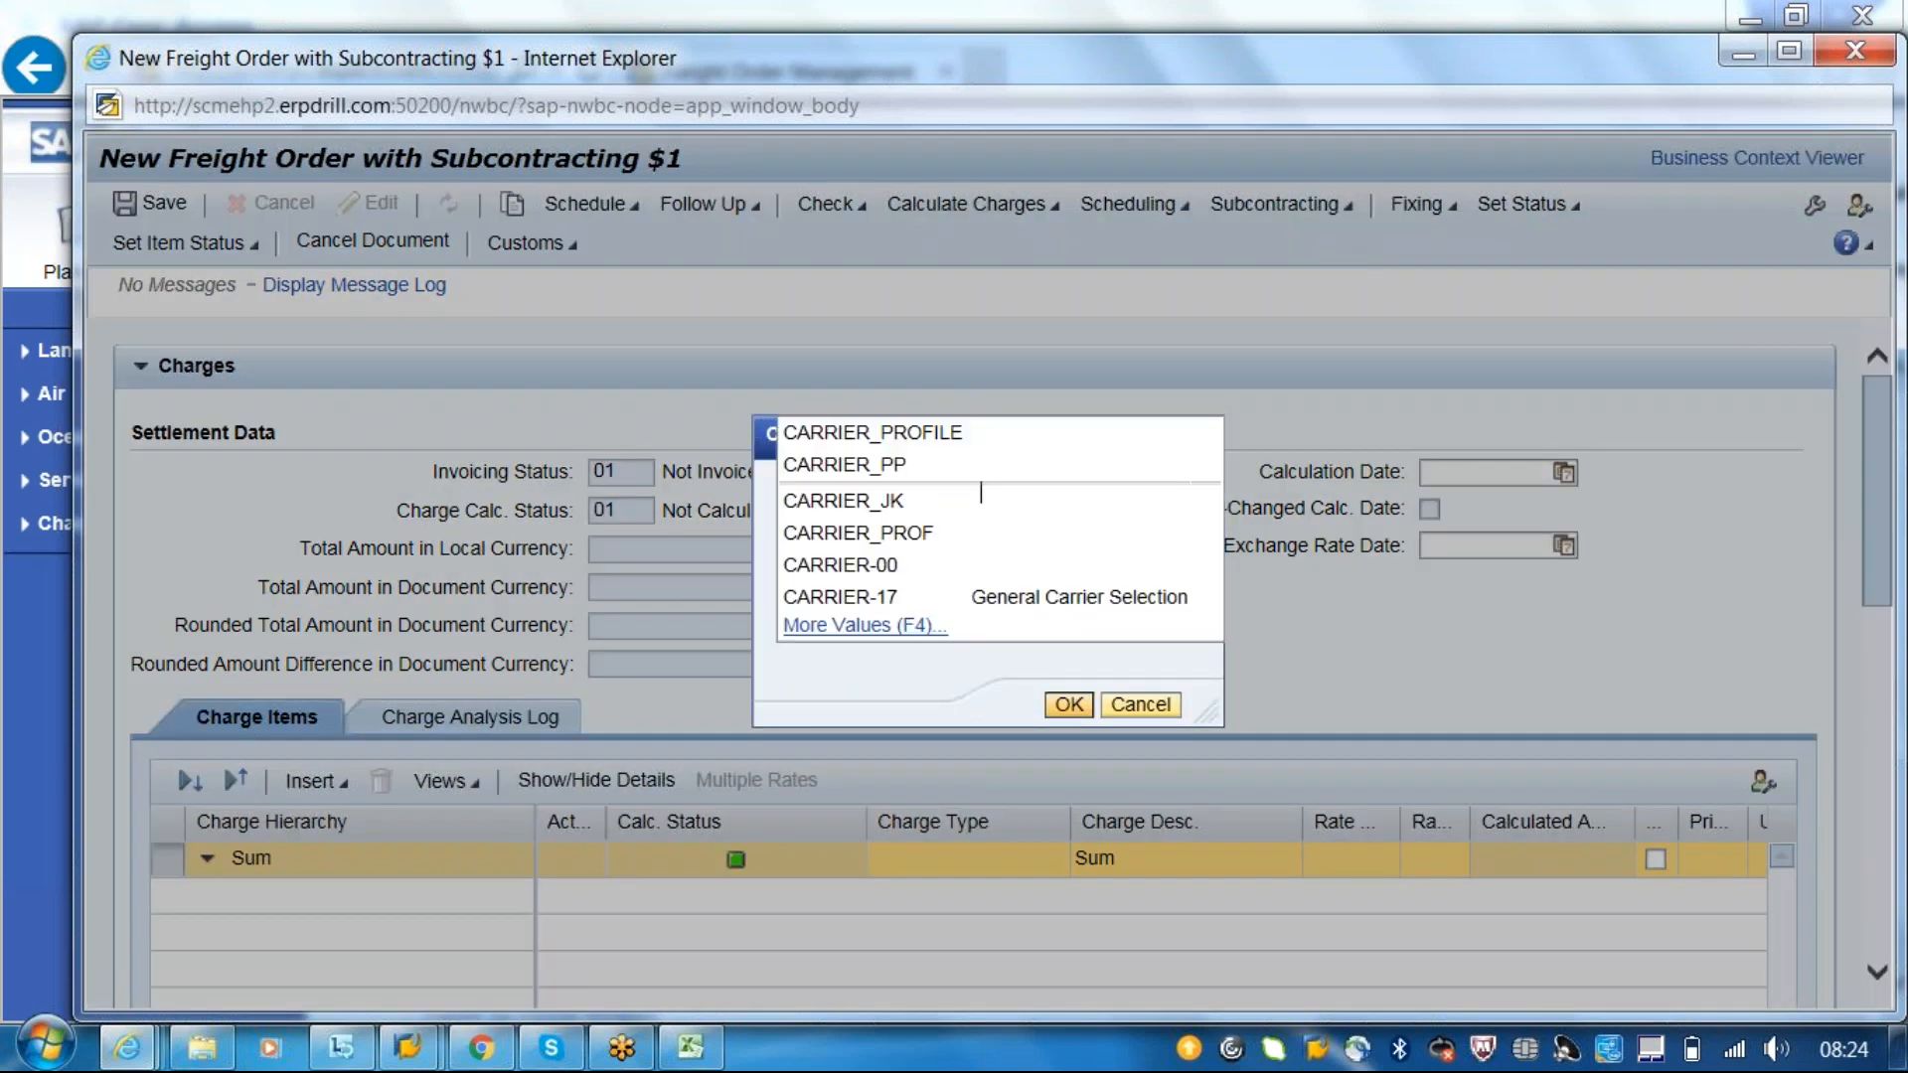
pyautogui.click(949, 432)
pyautogui.click(1071, 707)
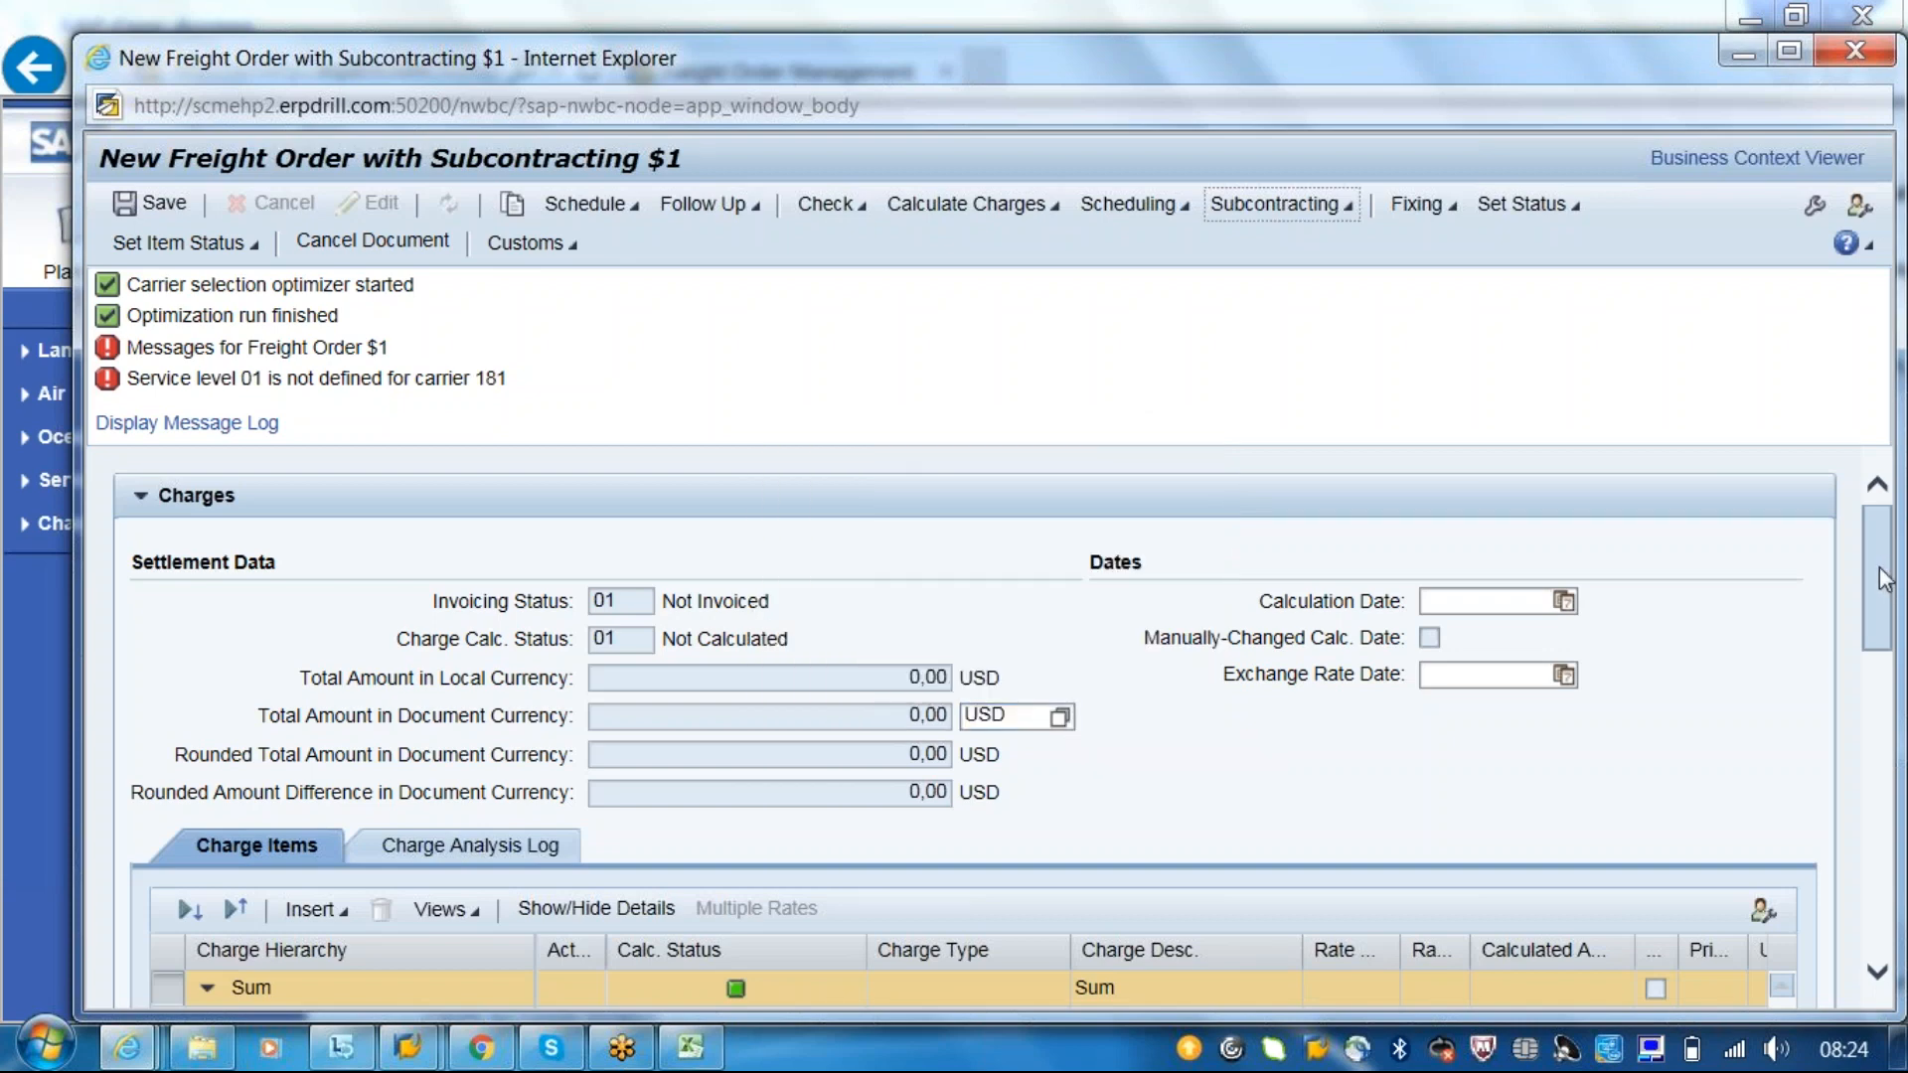
# - Check which carrier is assigned among the freight order's business partners and review its charge items
pyautogui.scroll(-3, 1870, 723)
pyautogui.scroll(-3, 1870, 723)
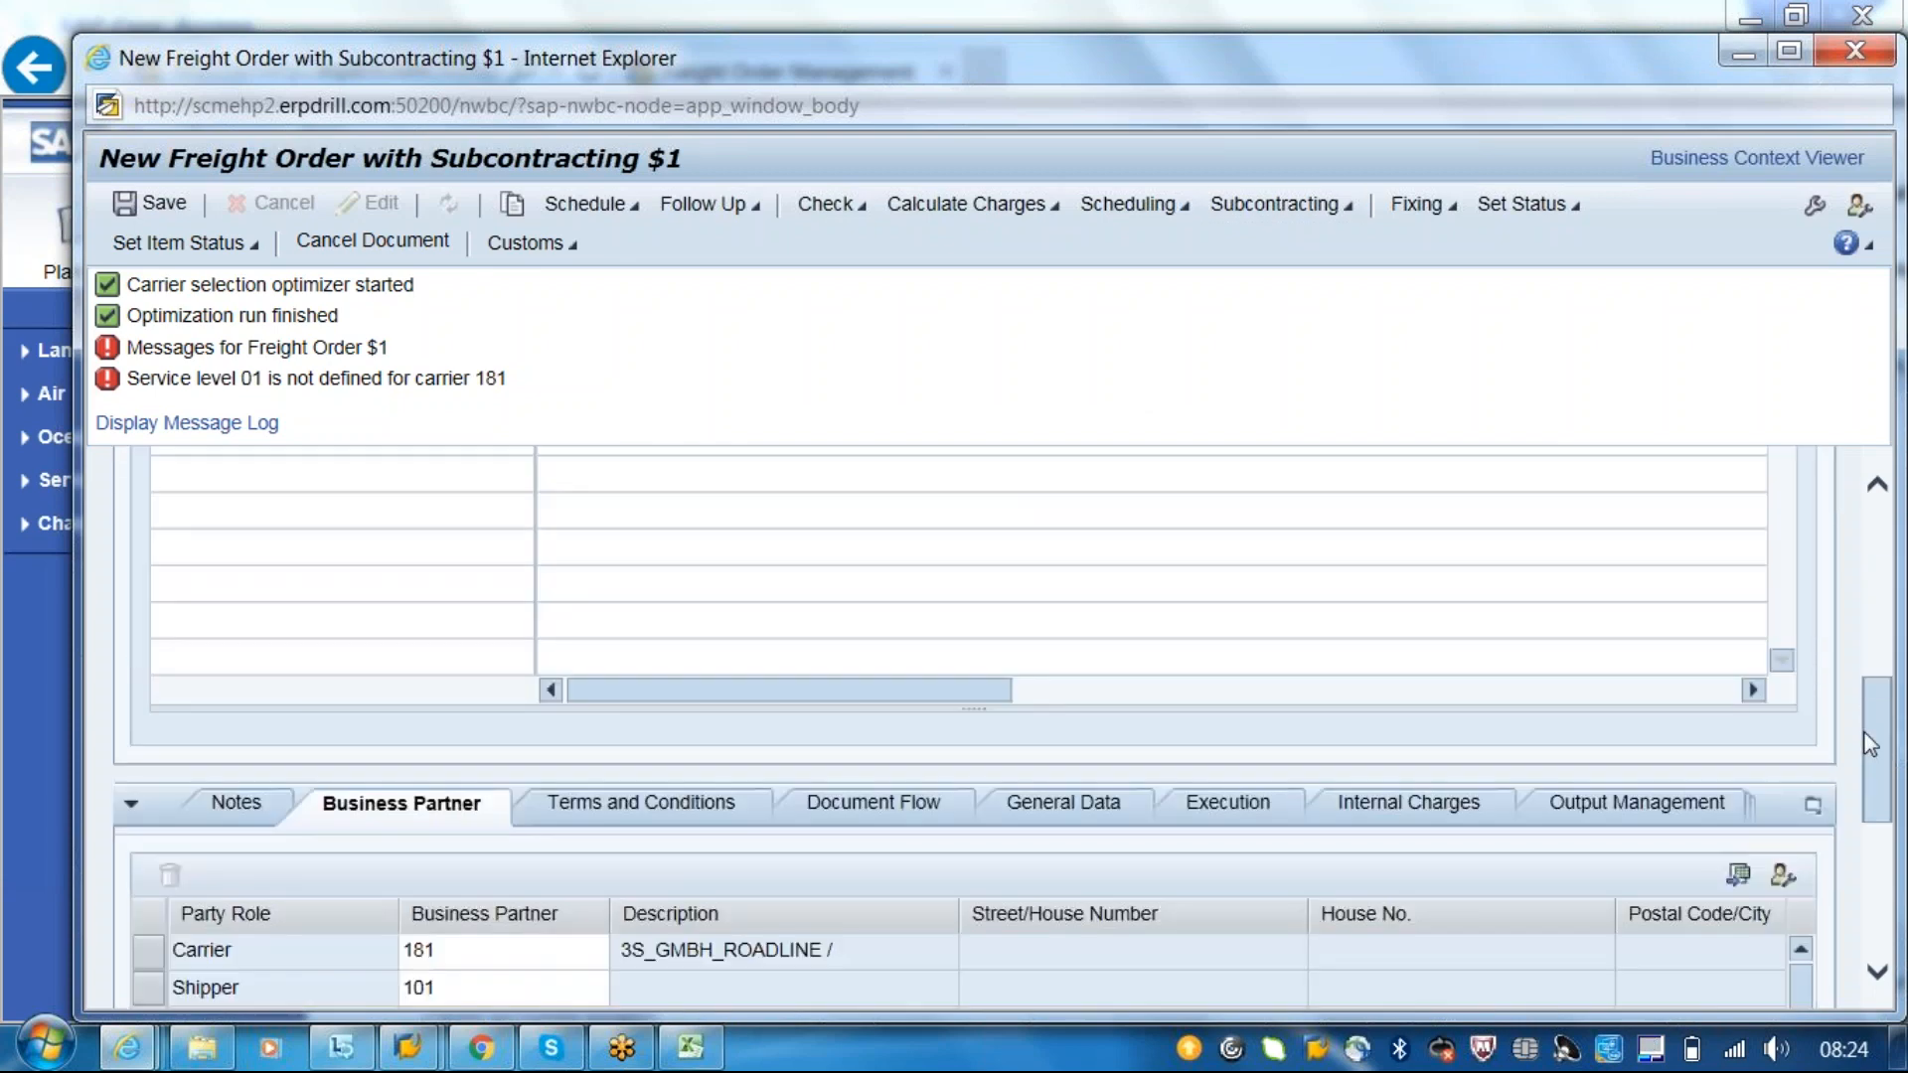
pyautogui.moveTo(1870, 743); pyautogui.dragTo(1876, 815)
pyautogui.scroll(-1, 1872, 803)
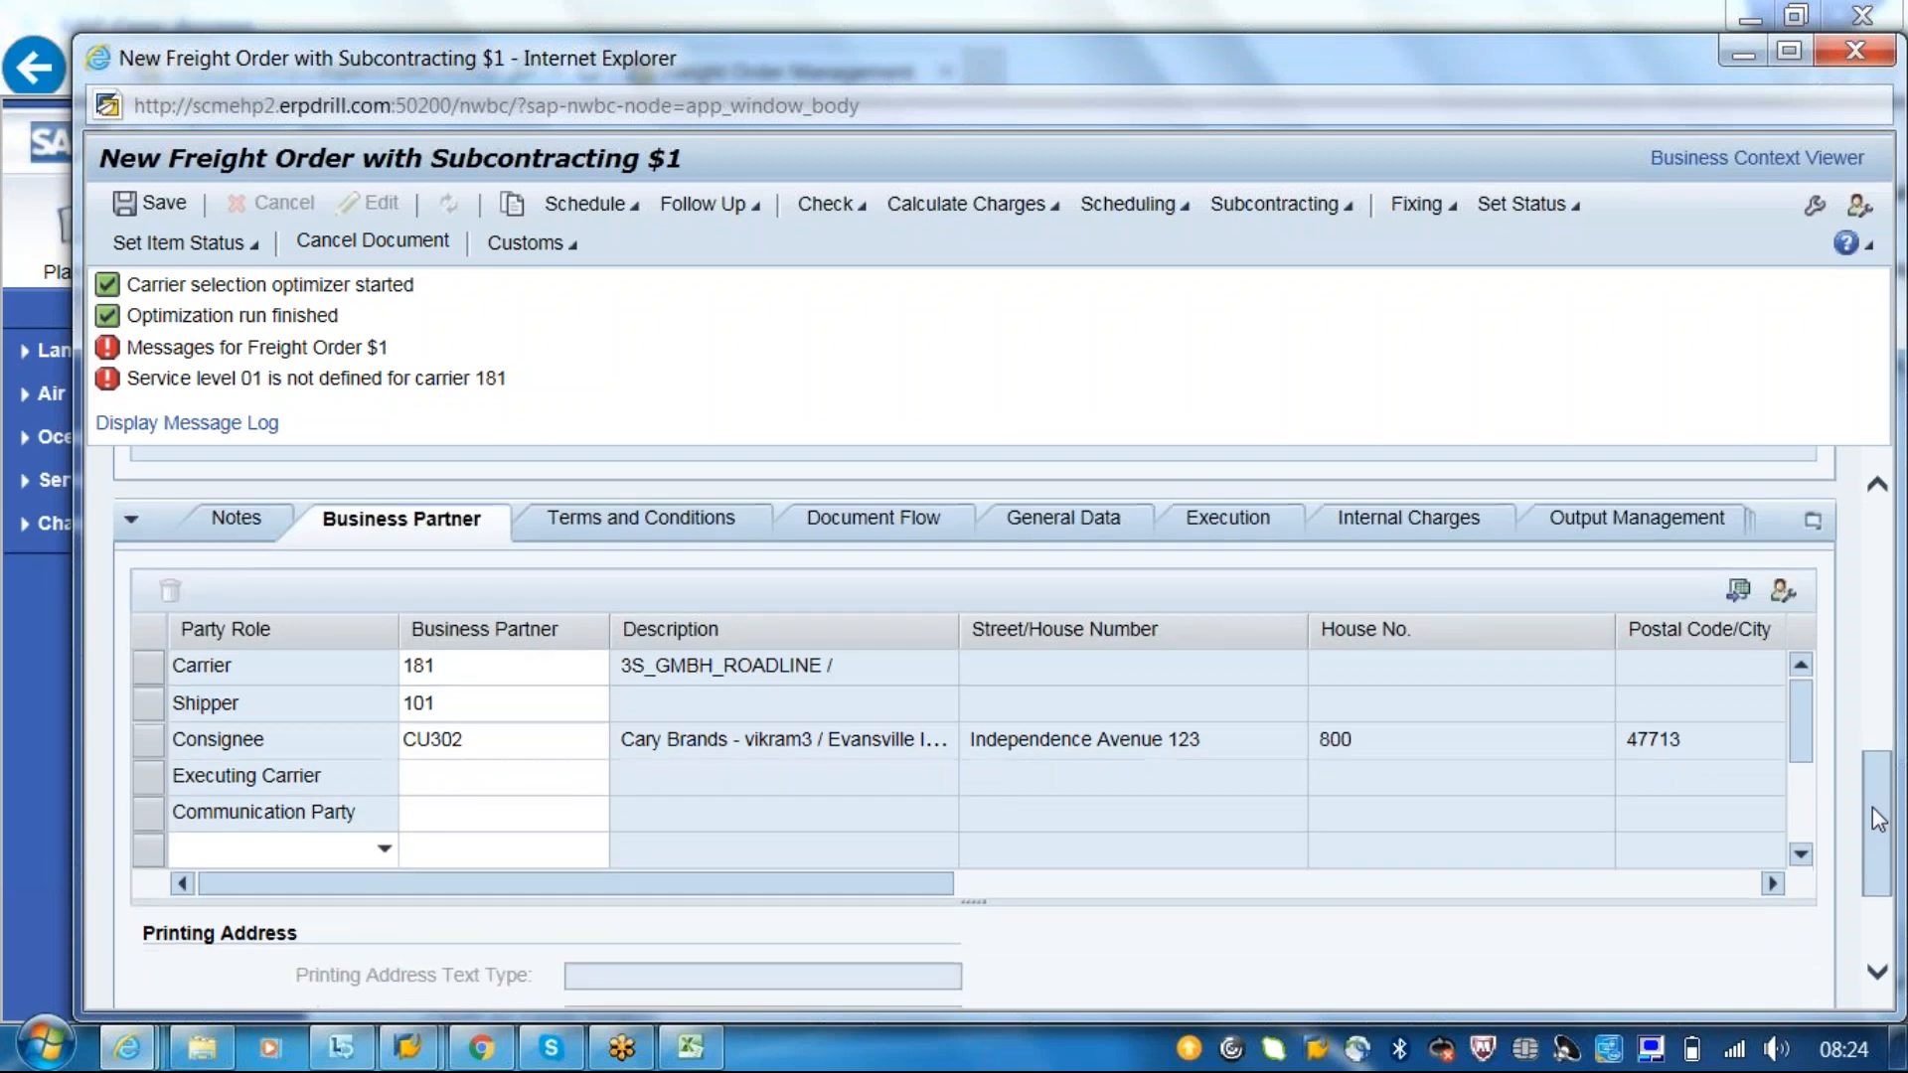
pyautogui.scroll(3, 1865, 735)
pyautogui.scroll(3, 1859, 659)
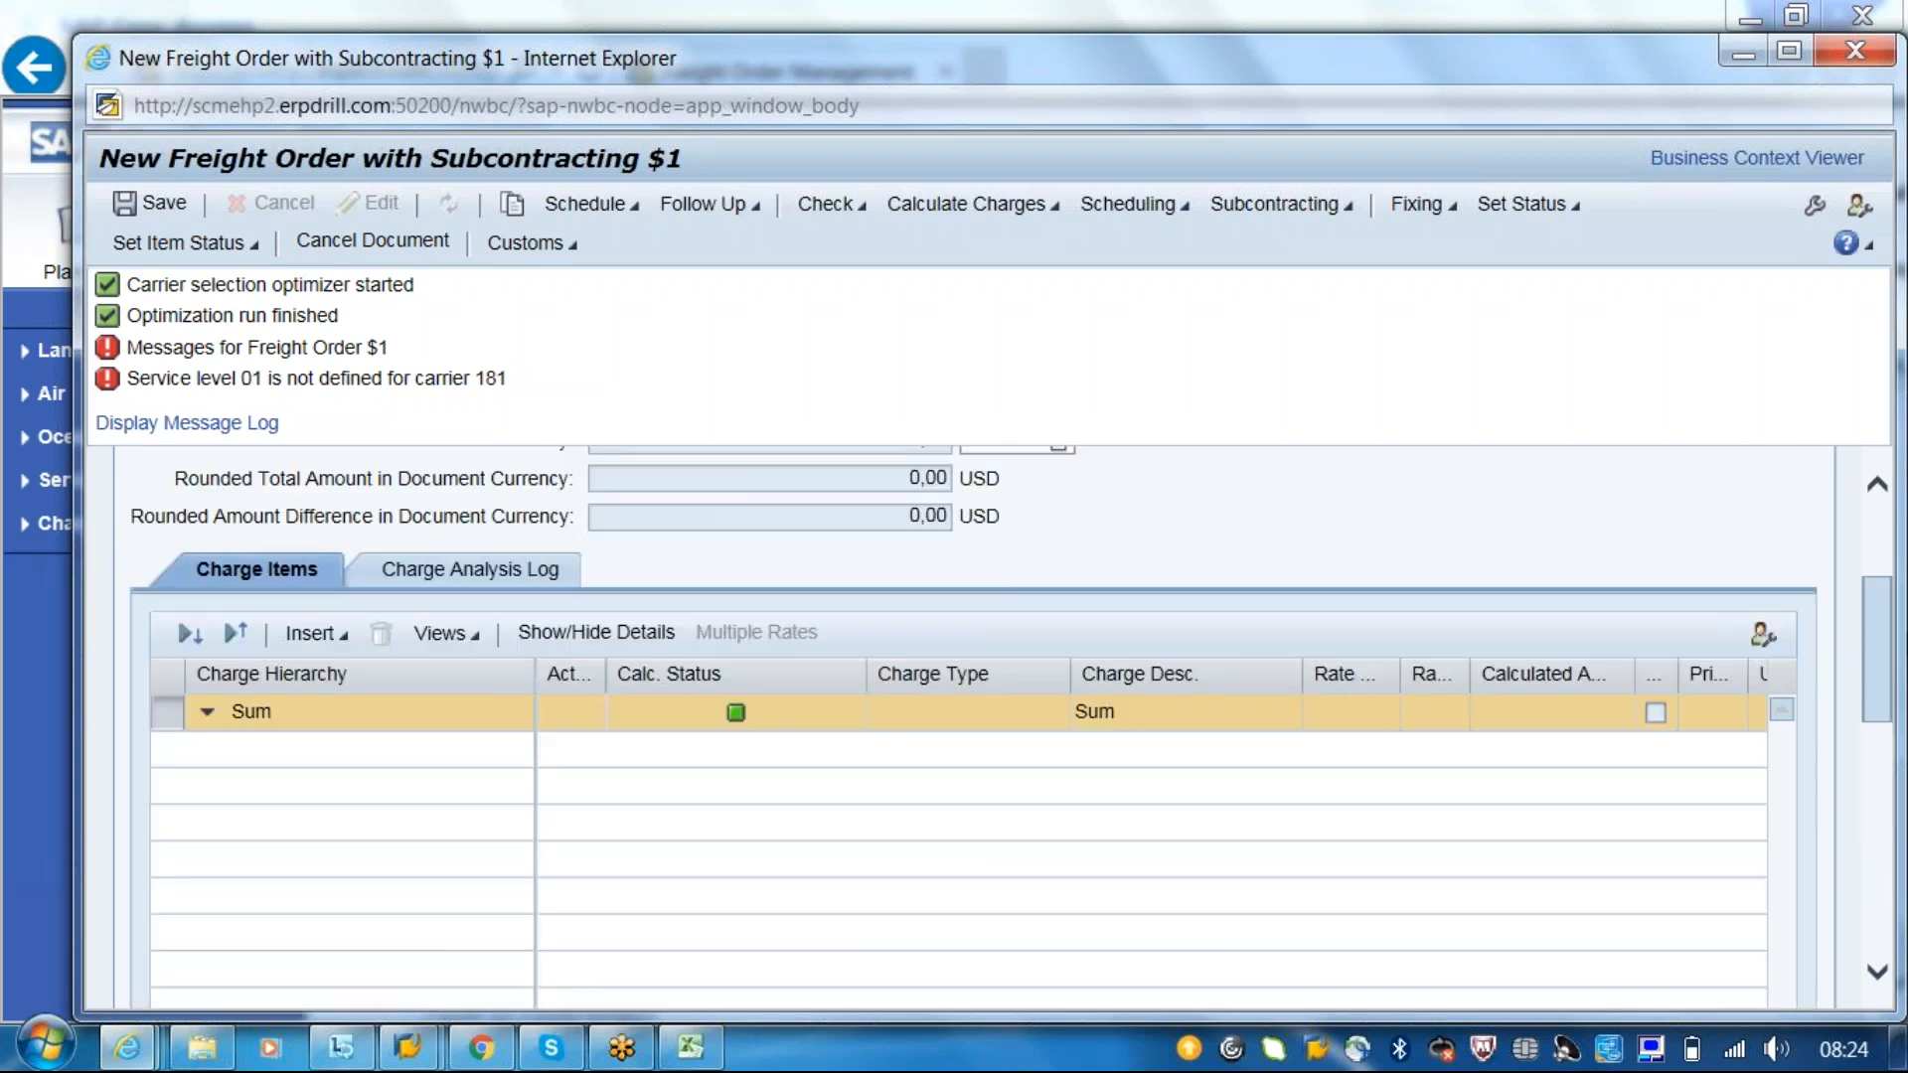
pyautogui.scroll(-5, 1881, 978)
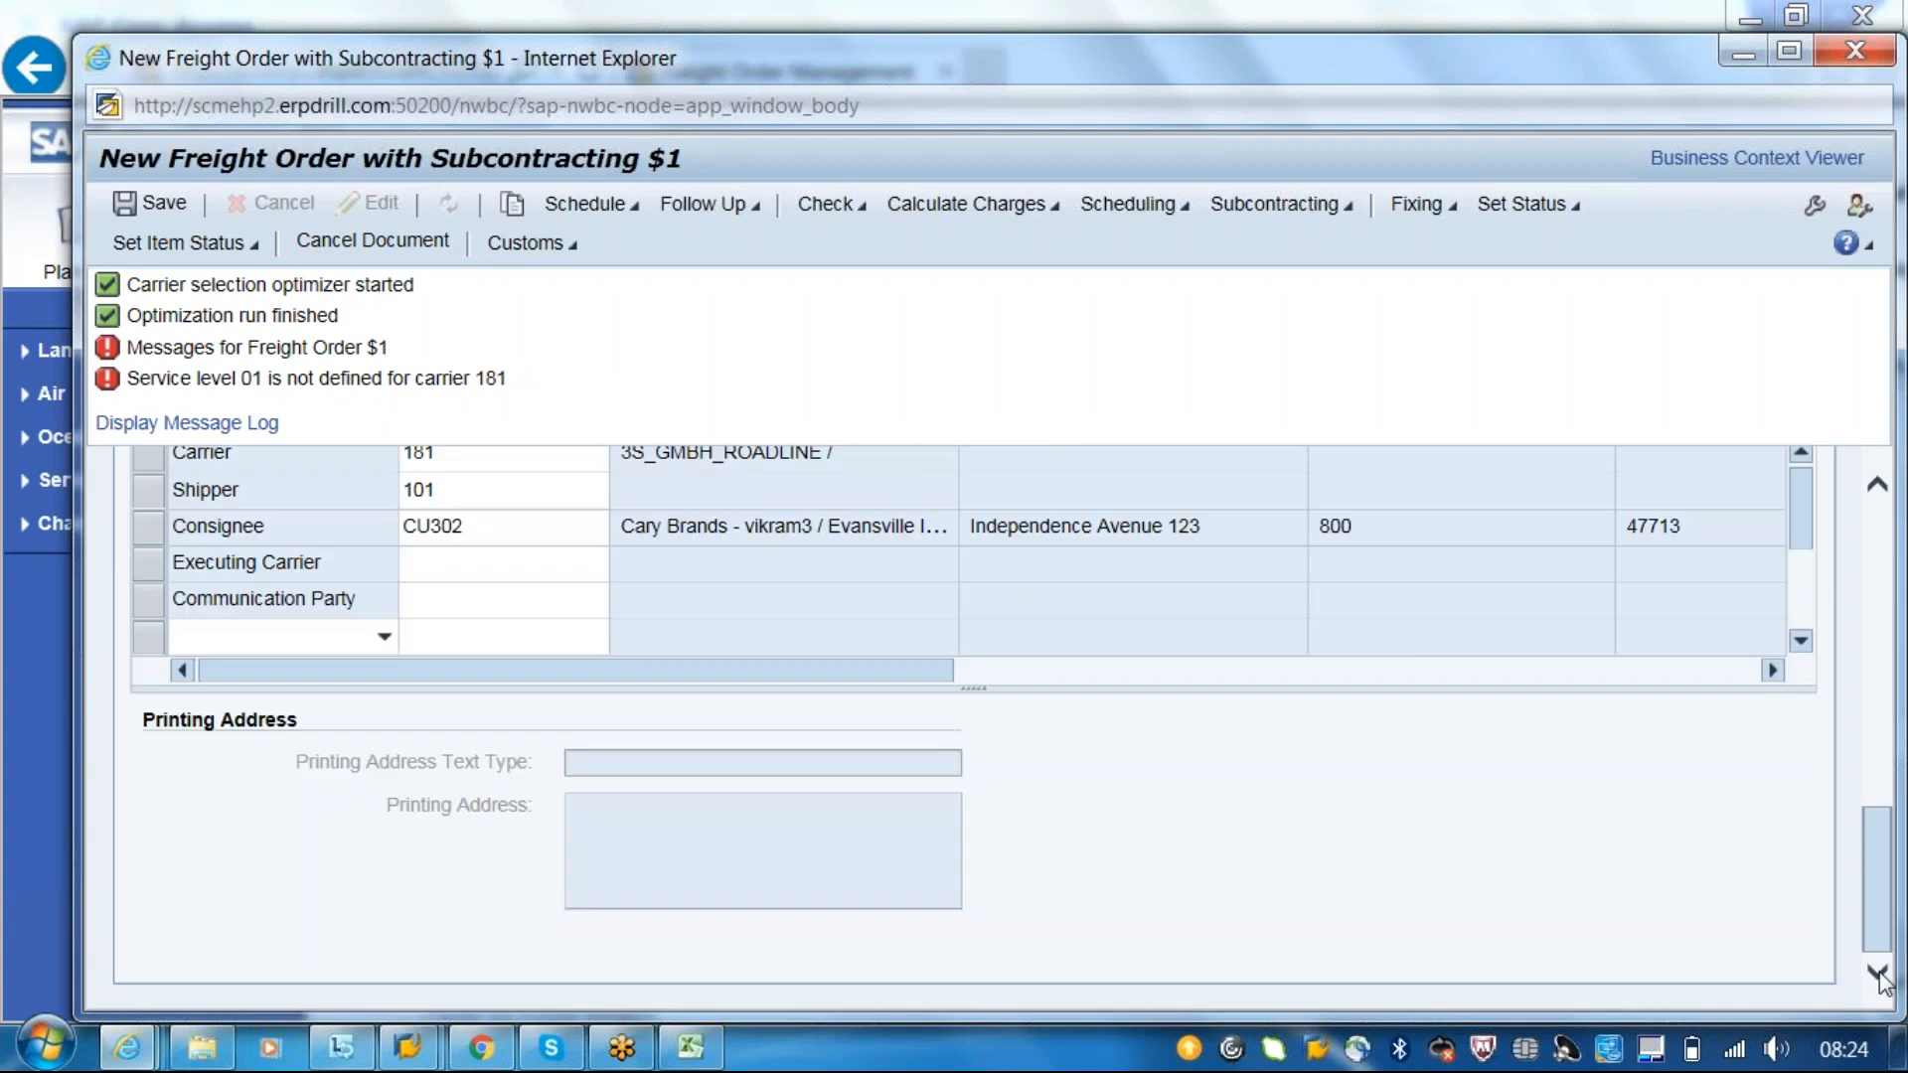
# - Review the freight order's charges and subcontracting data, and open its carrier ranking
pyautogui.scroll(5, 1886, 664)
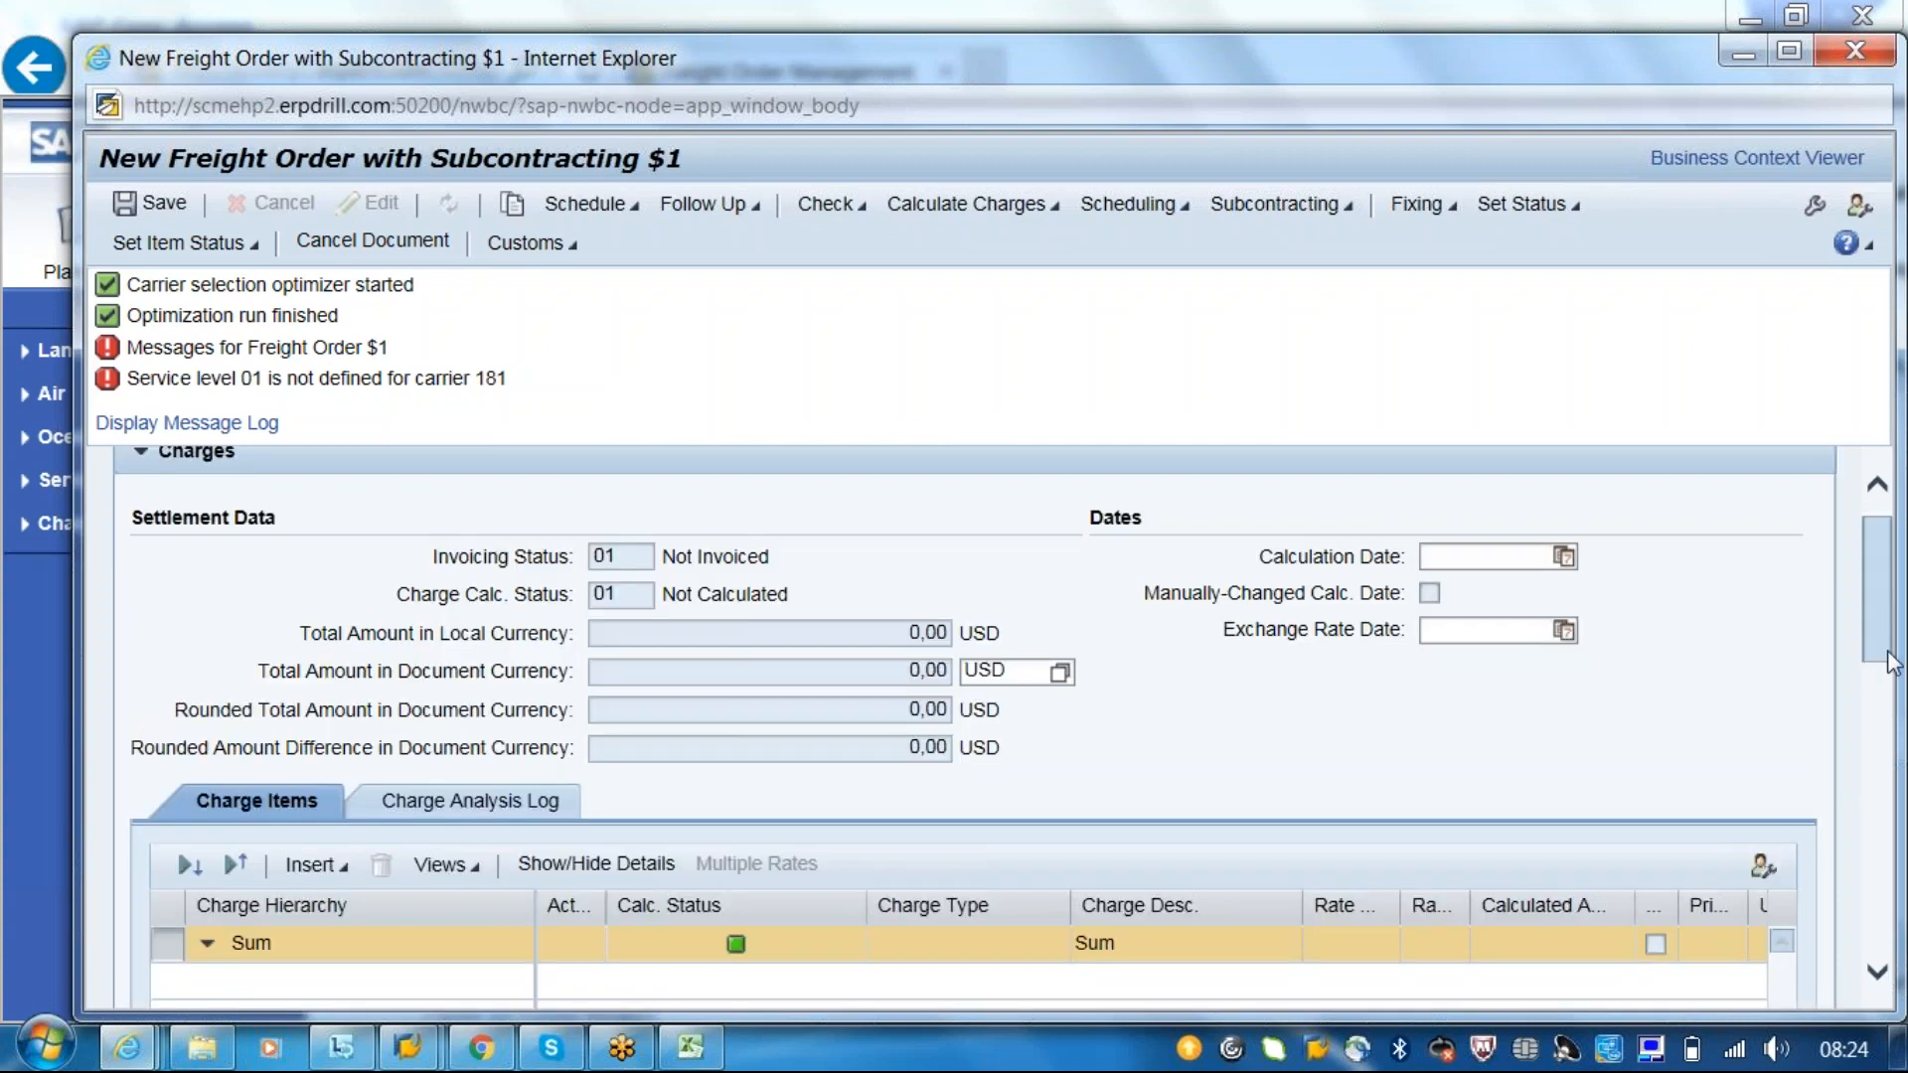
pyautogui.scroll(-5, 1891, 663)
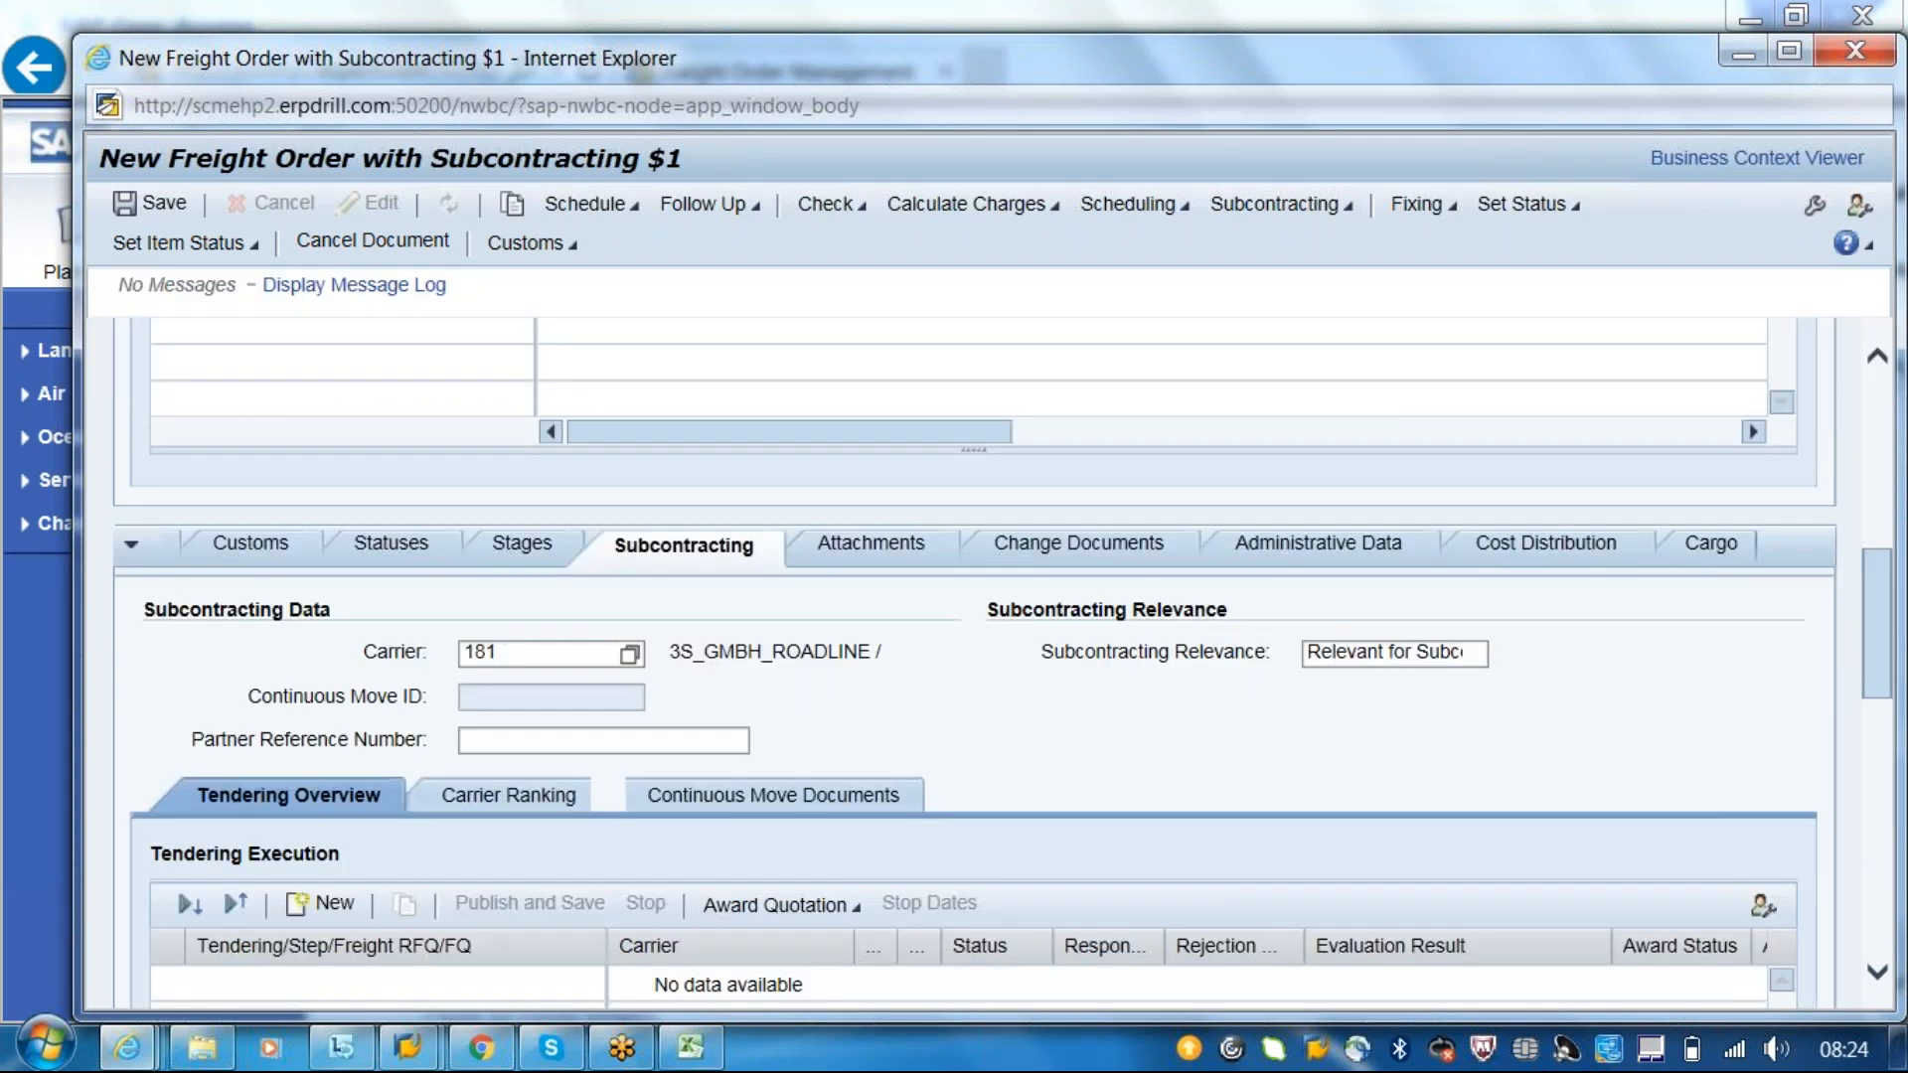
pyautogui.scroll(-3, 1891, 664)
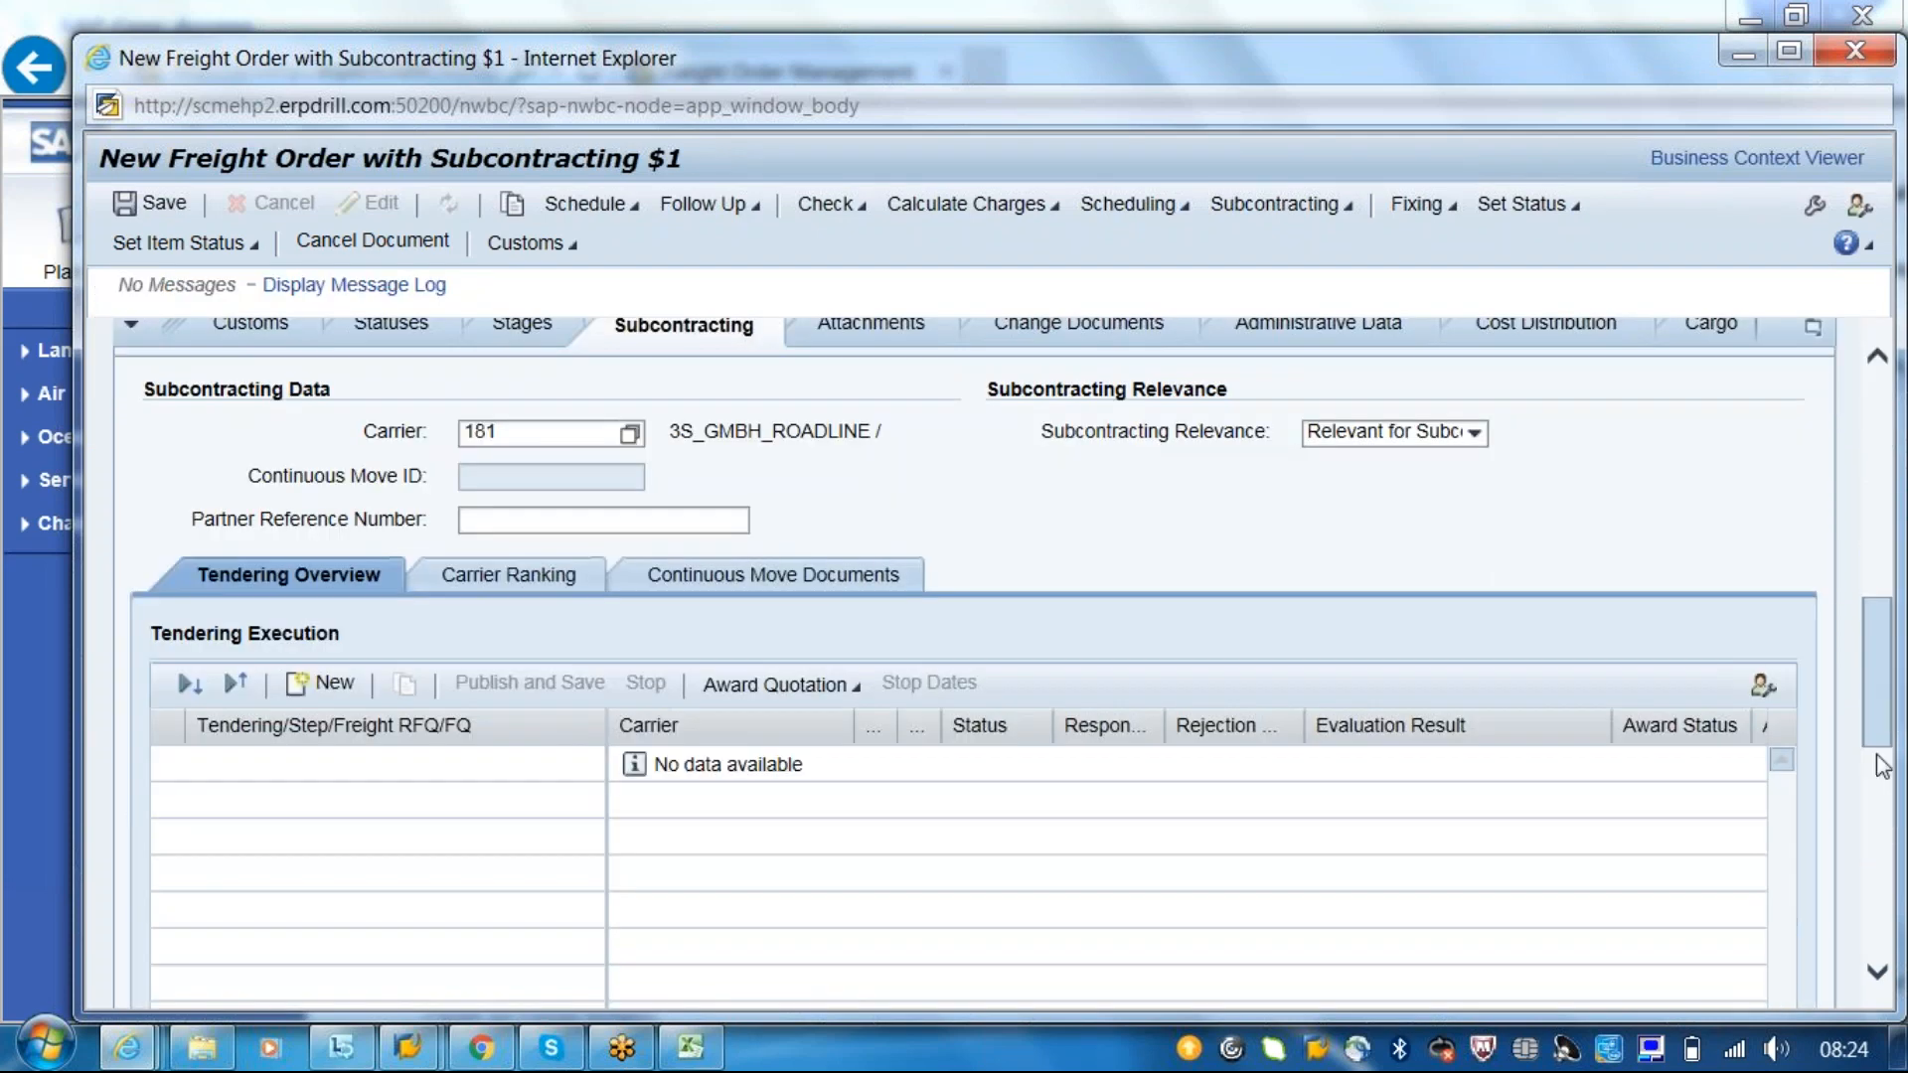
pyautogui.scroll(-3, 1881, 765)
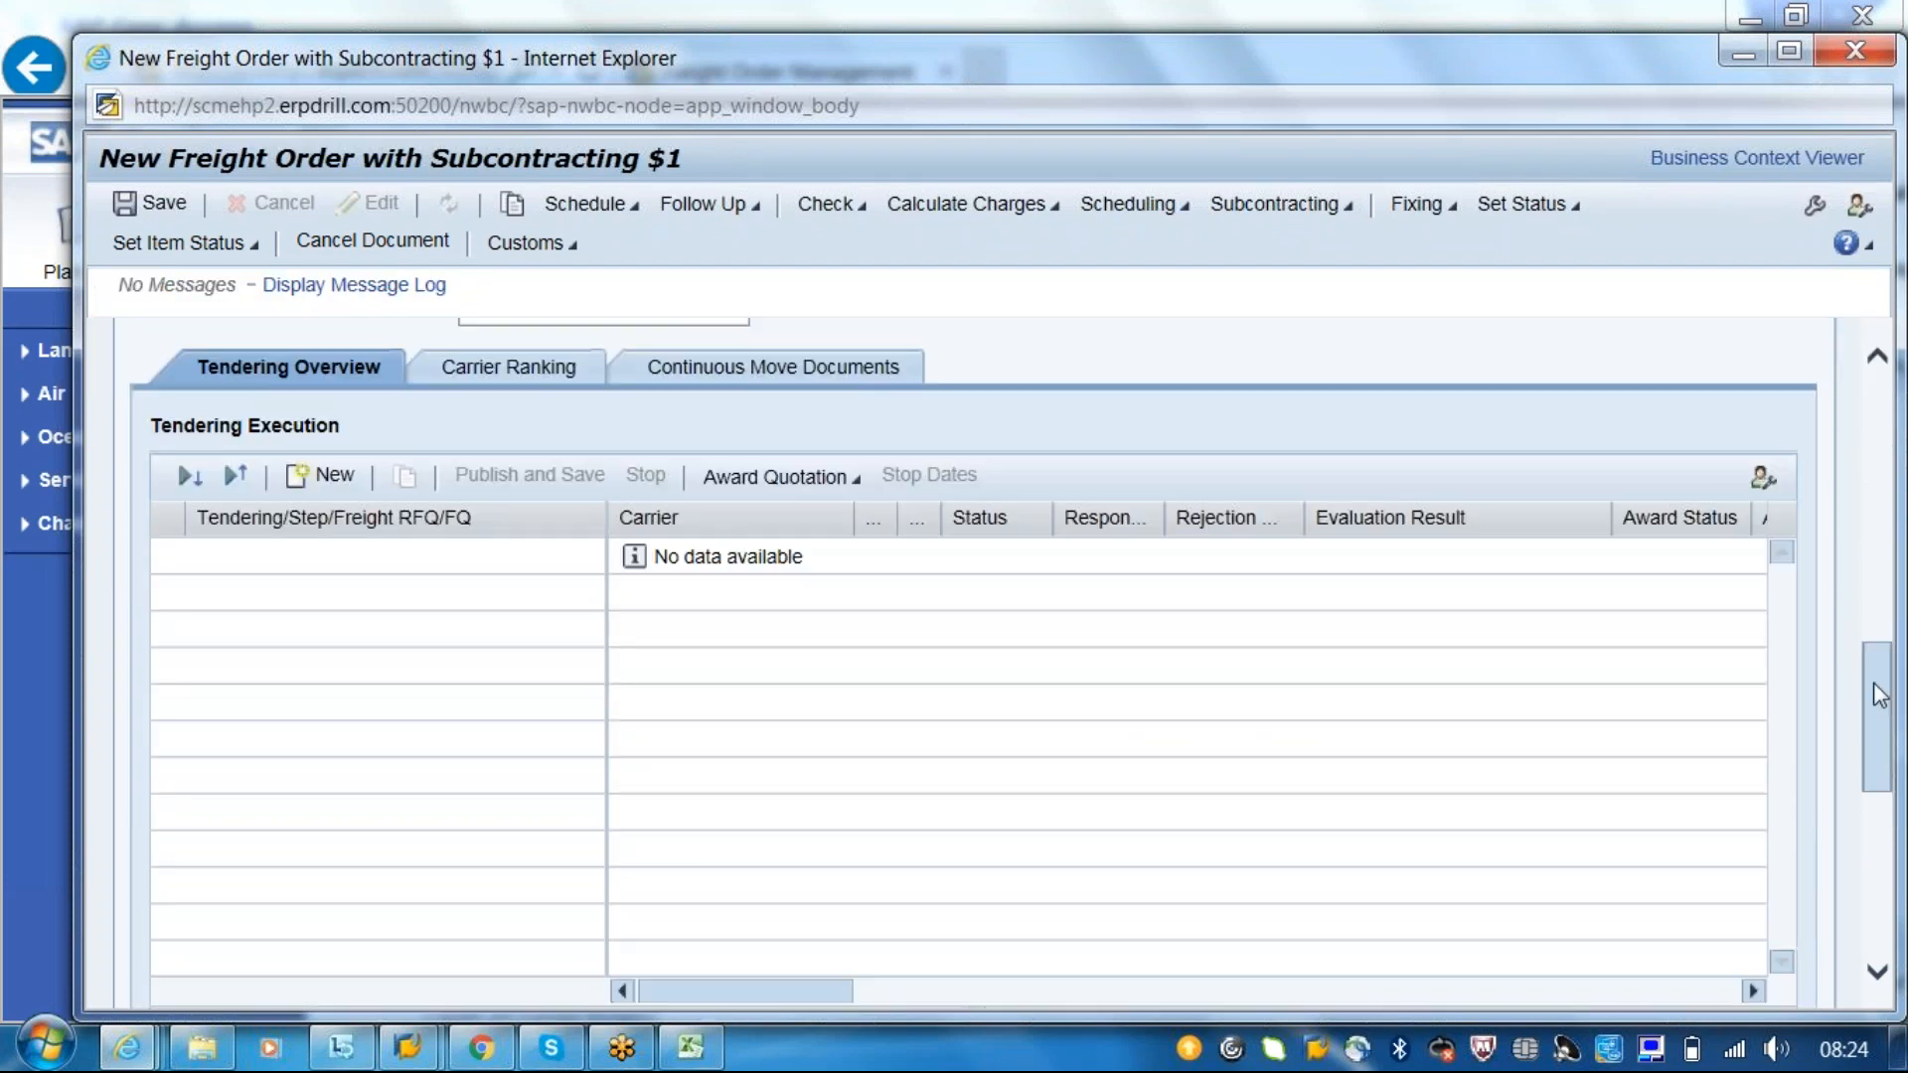
pyautogui.moveTo(1874, 681); pyautogui.dragTo(1874, 642)
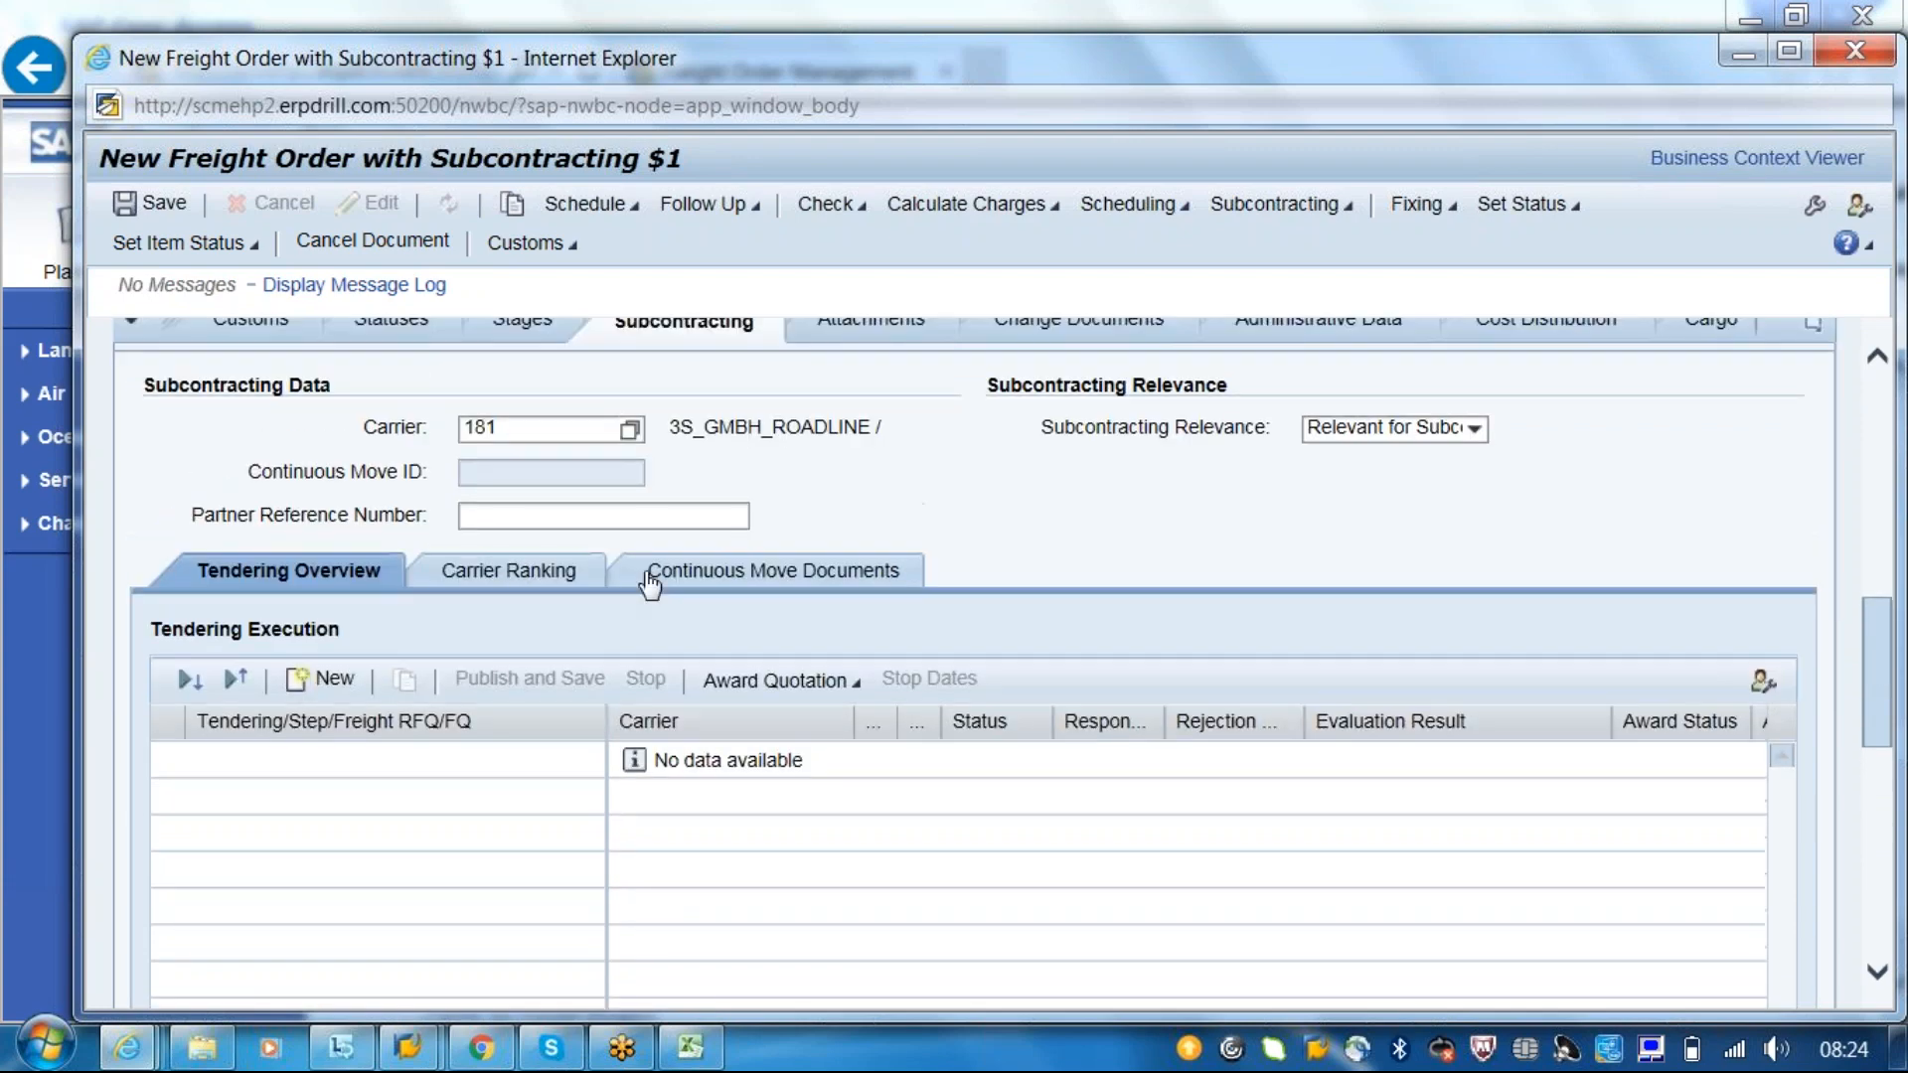
pyautogui.click(509, 572)
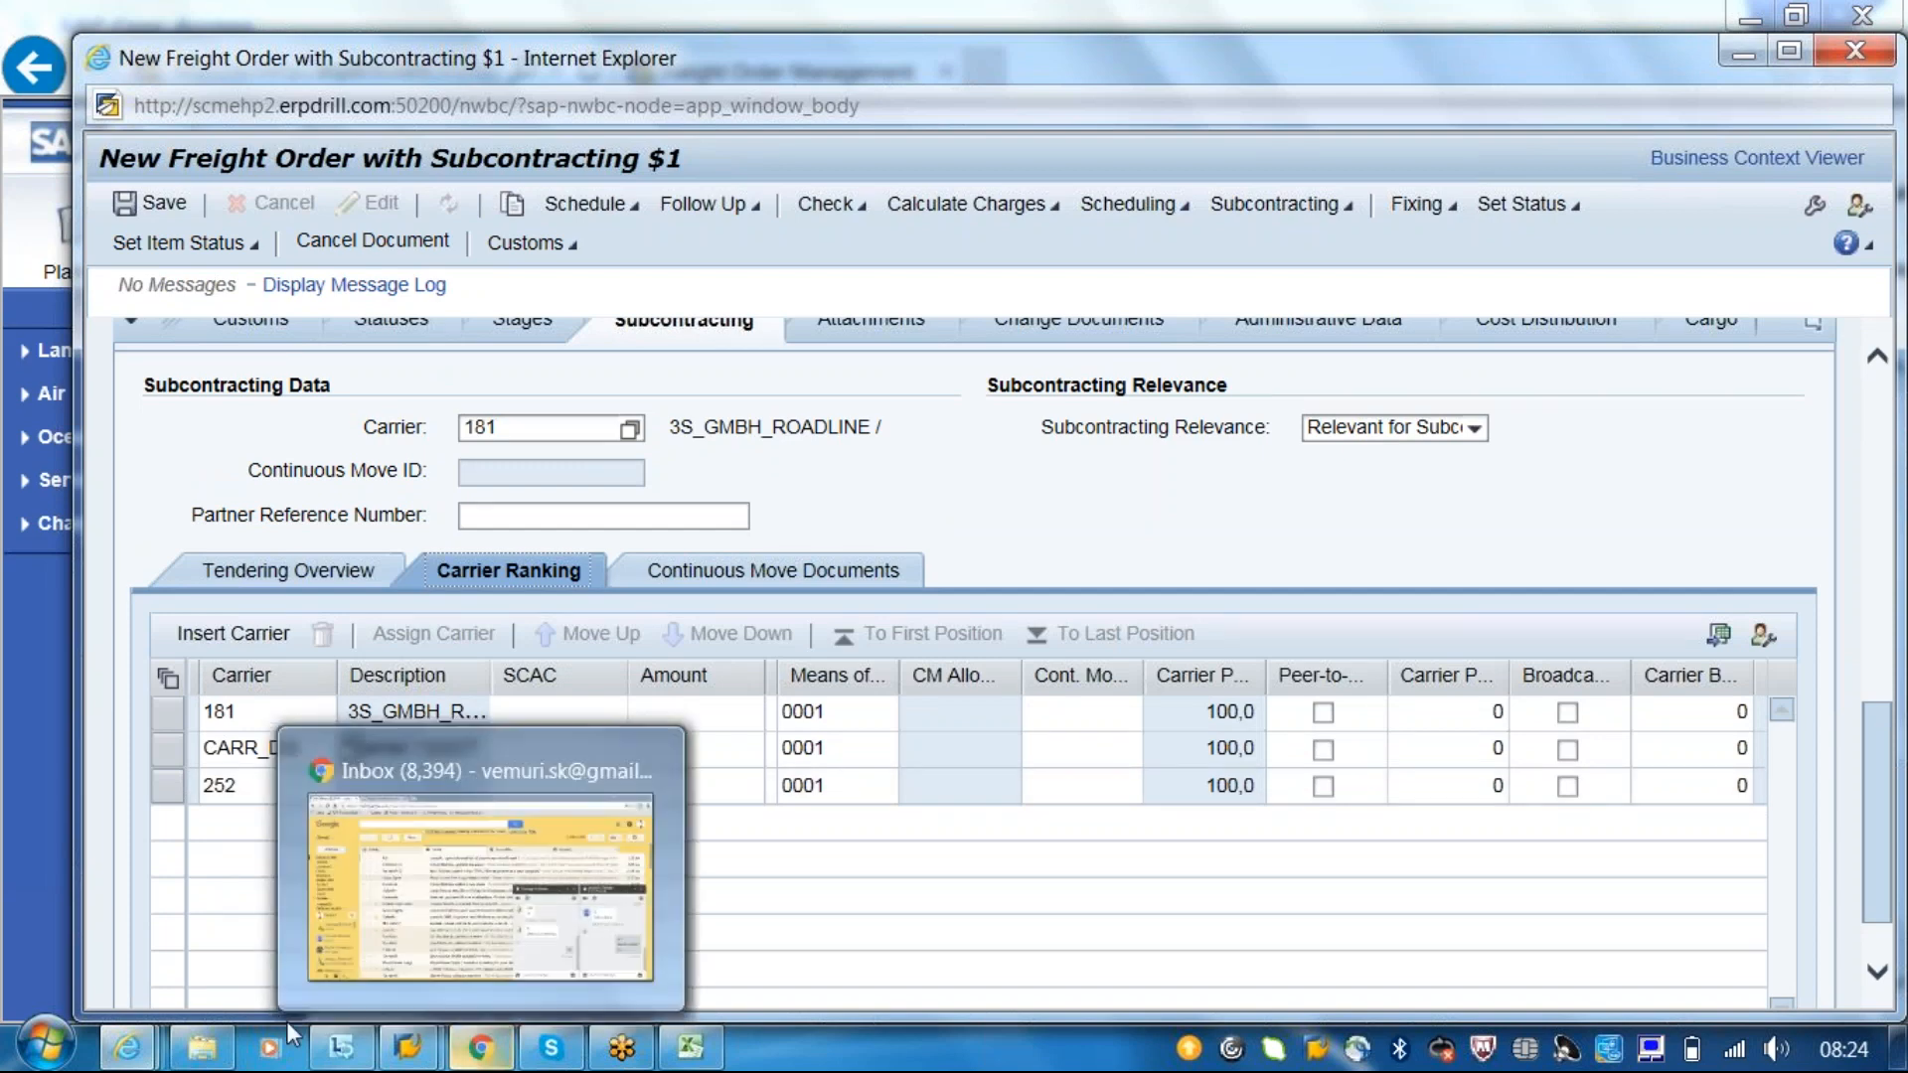
# - Compare the carrier assignment options of Step 1 in the tendering profile with the carriers in the freight order's ranking list
pyautogui.click(129, 1053)
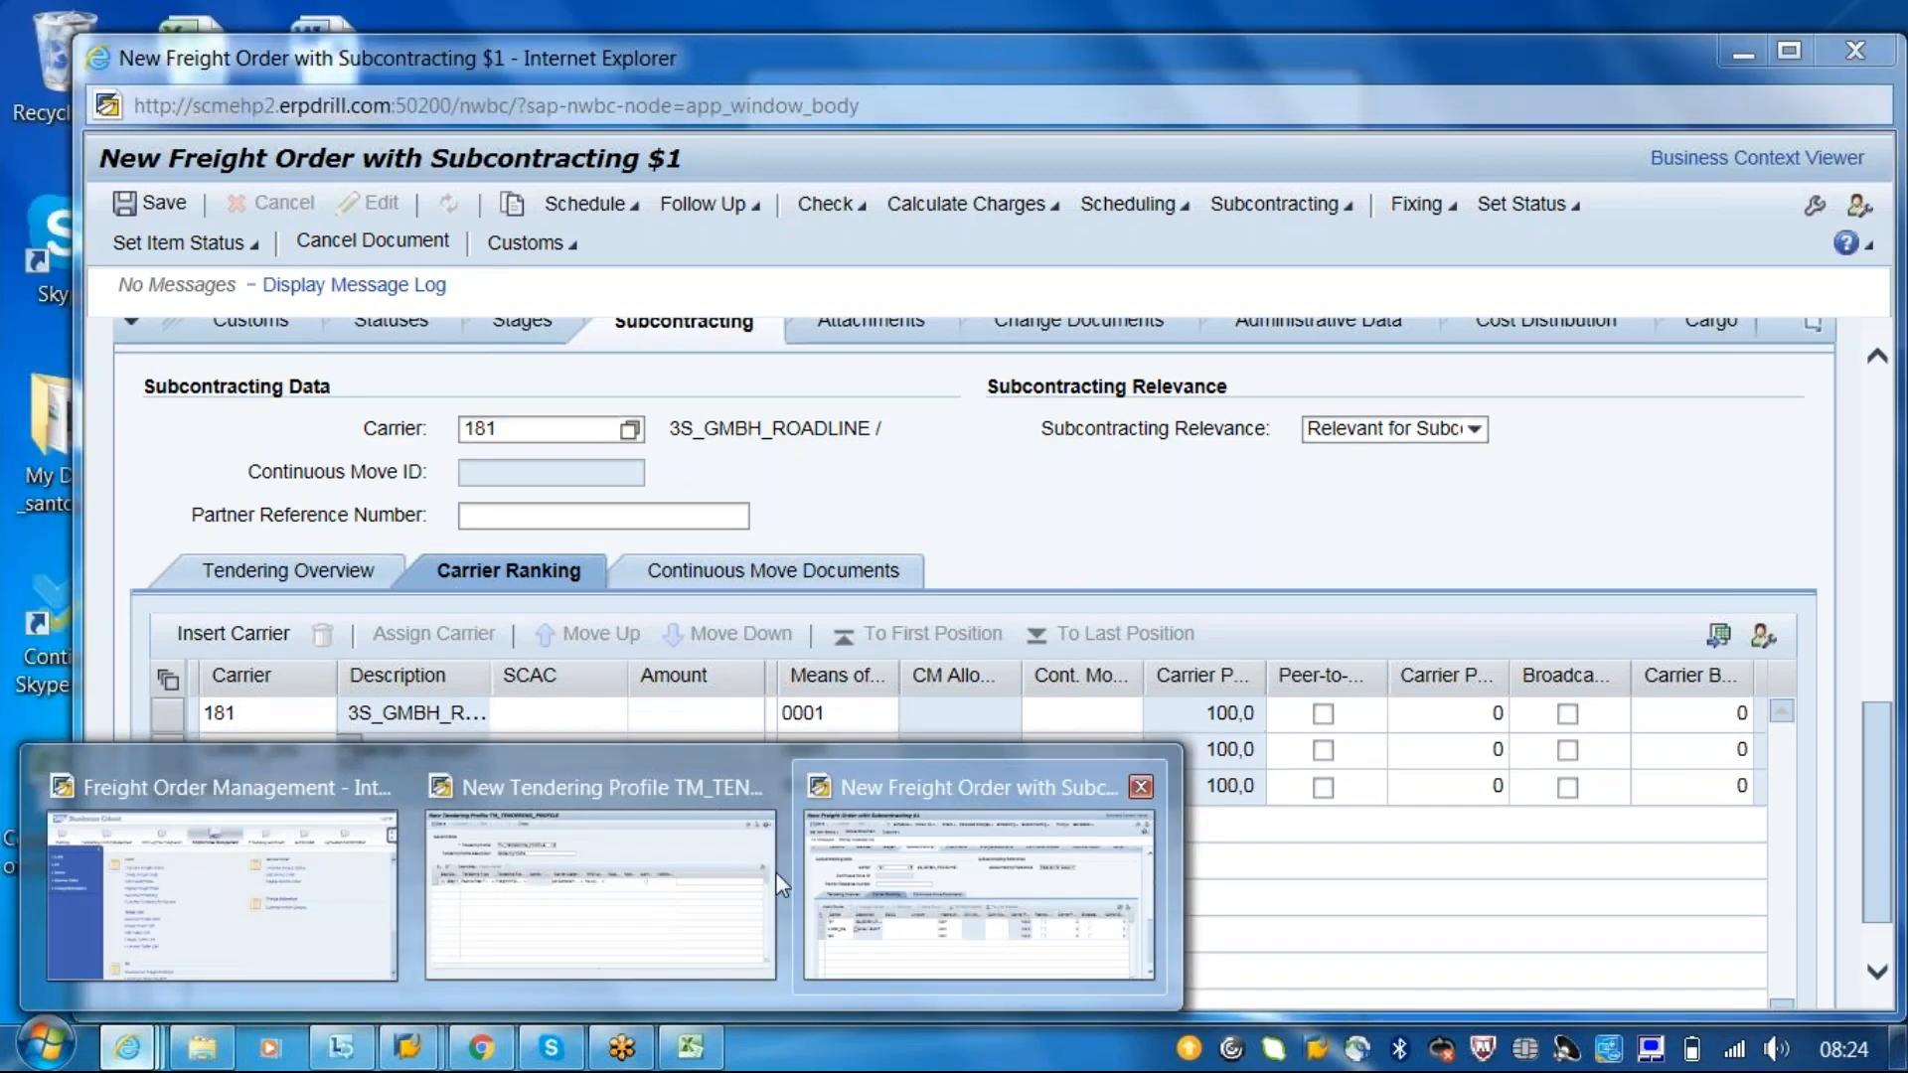
pyautogui.click(775, 873)
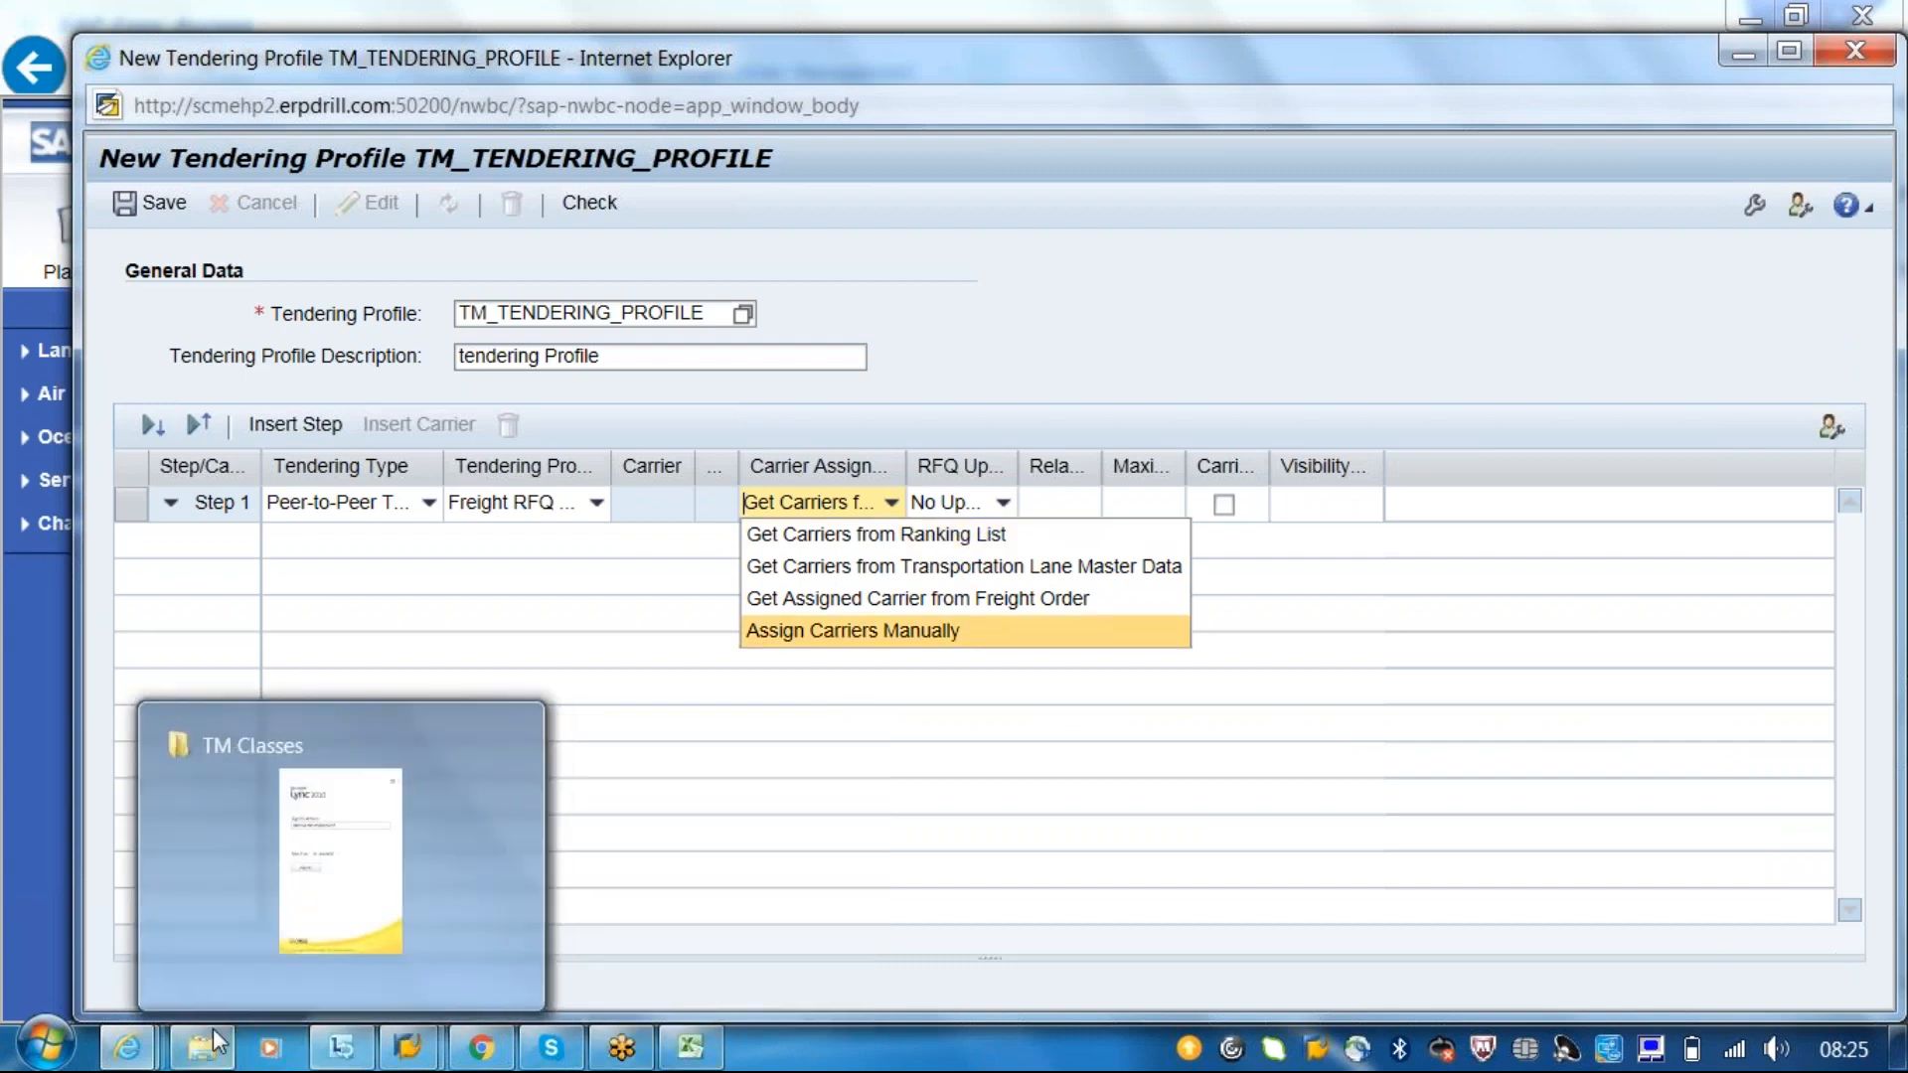
pyautogui.click(149, 1054)
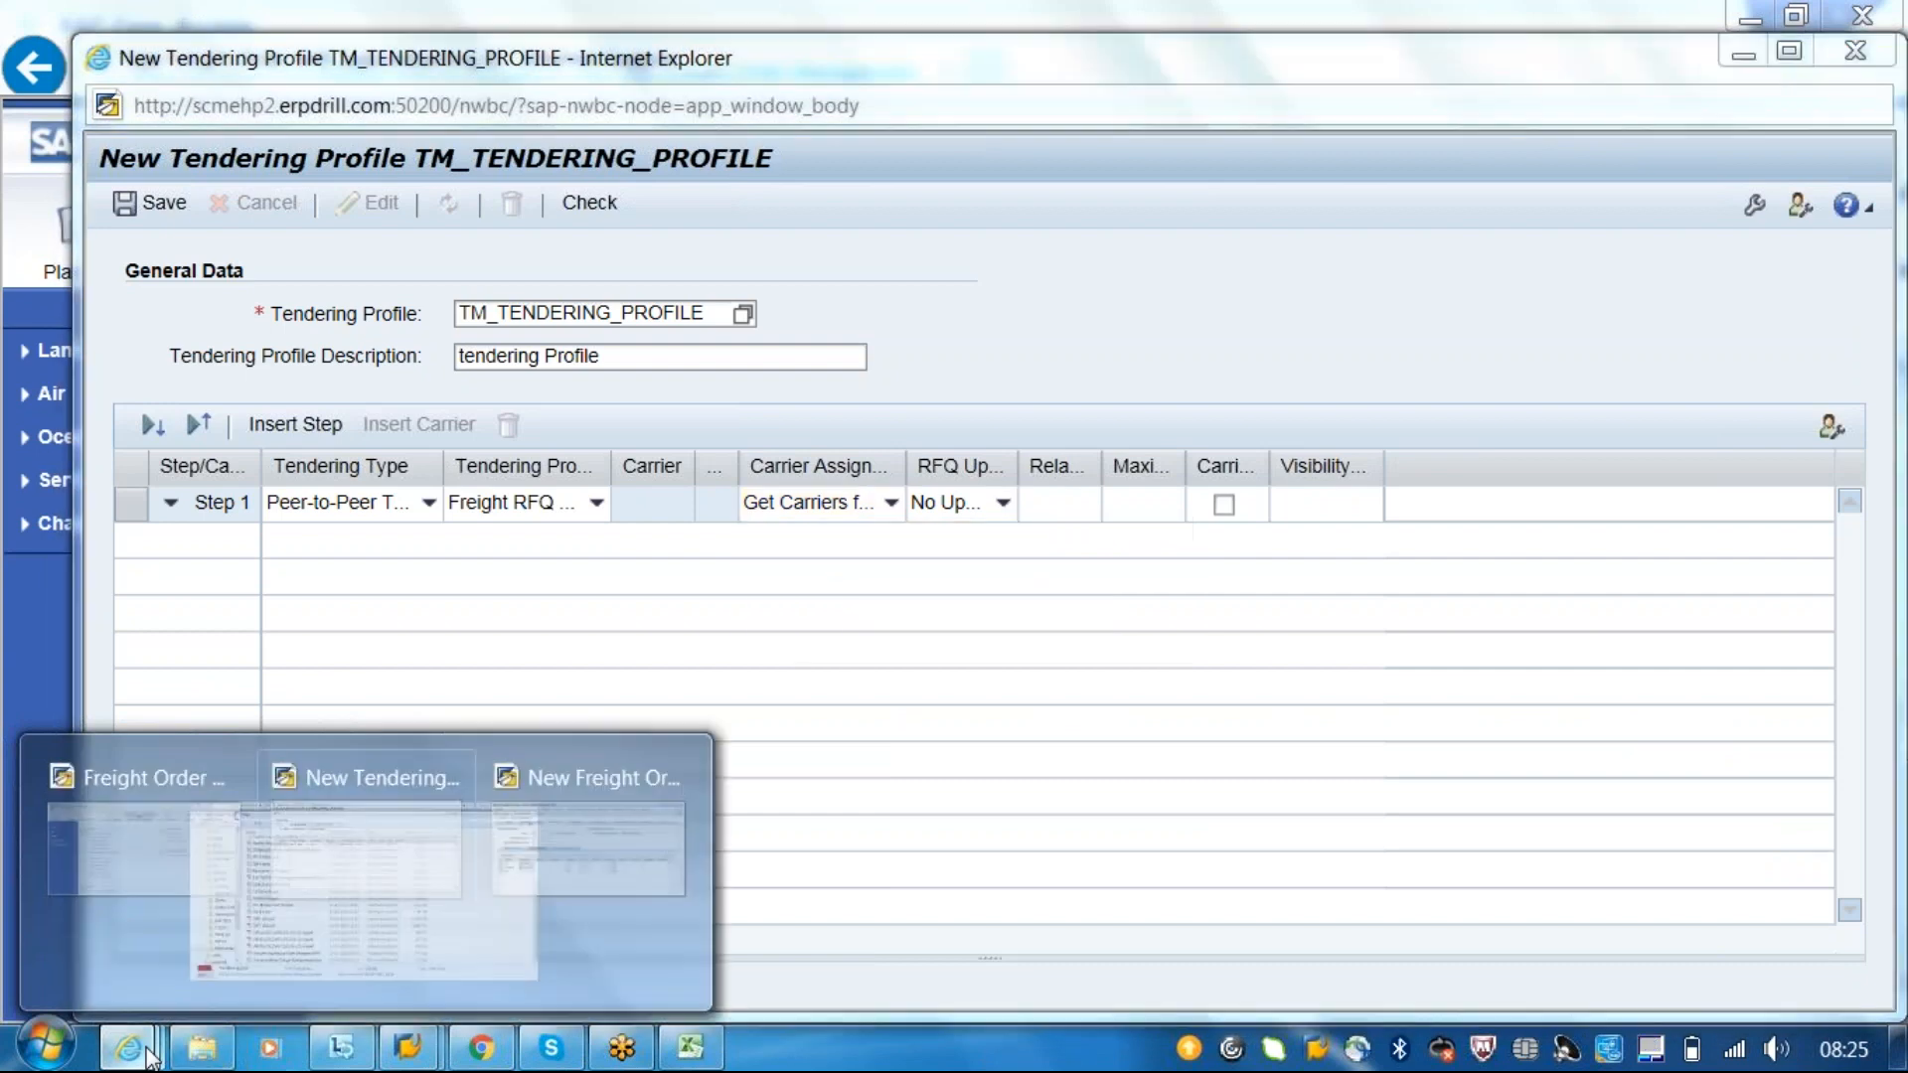
pyautogui.click(924, 899)
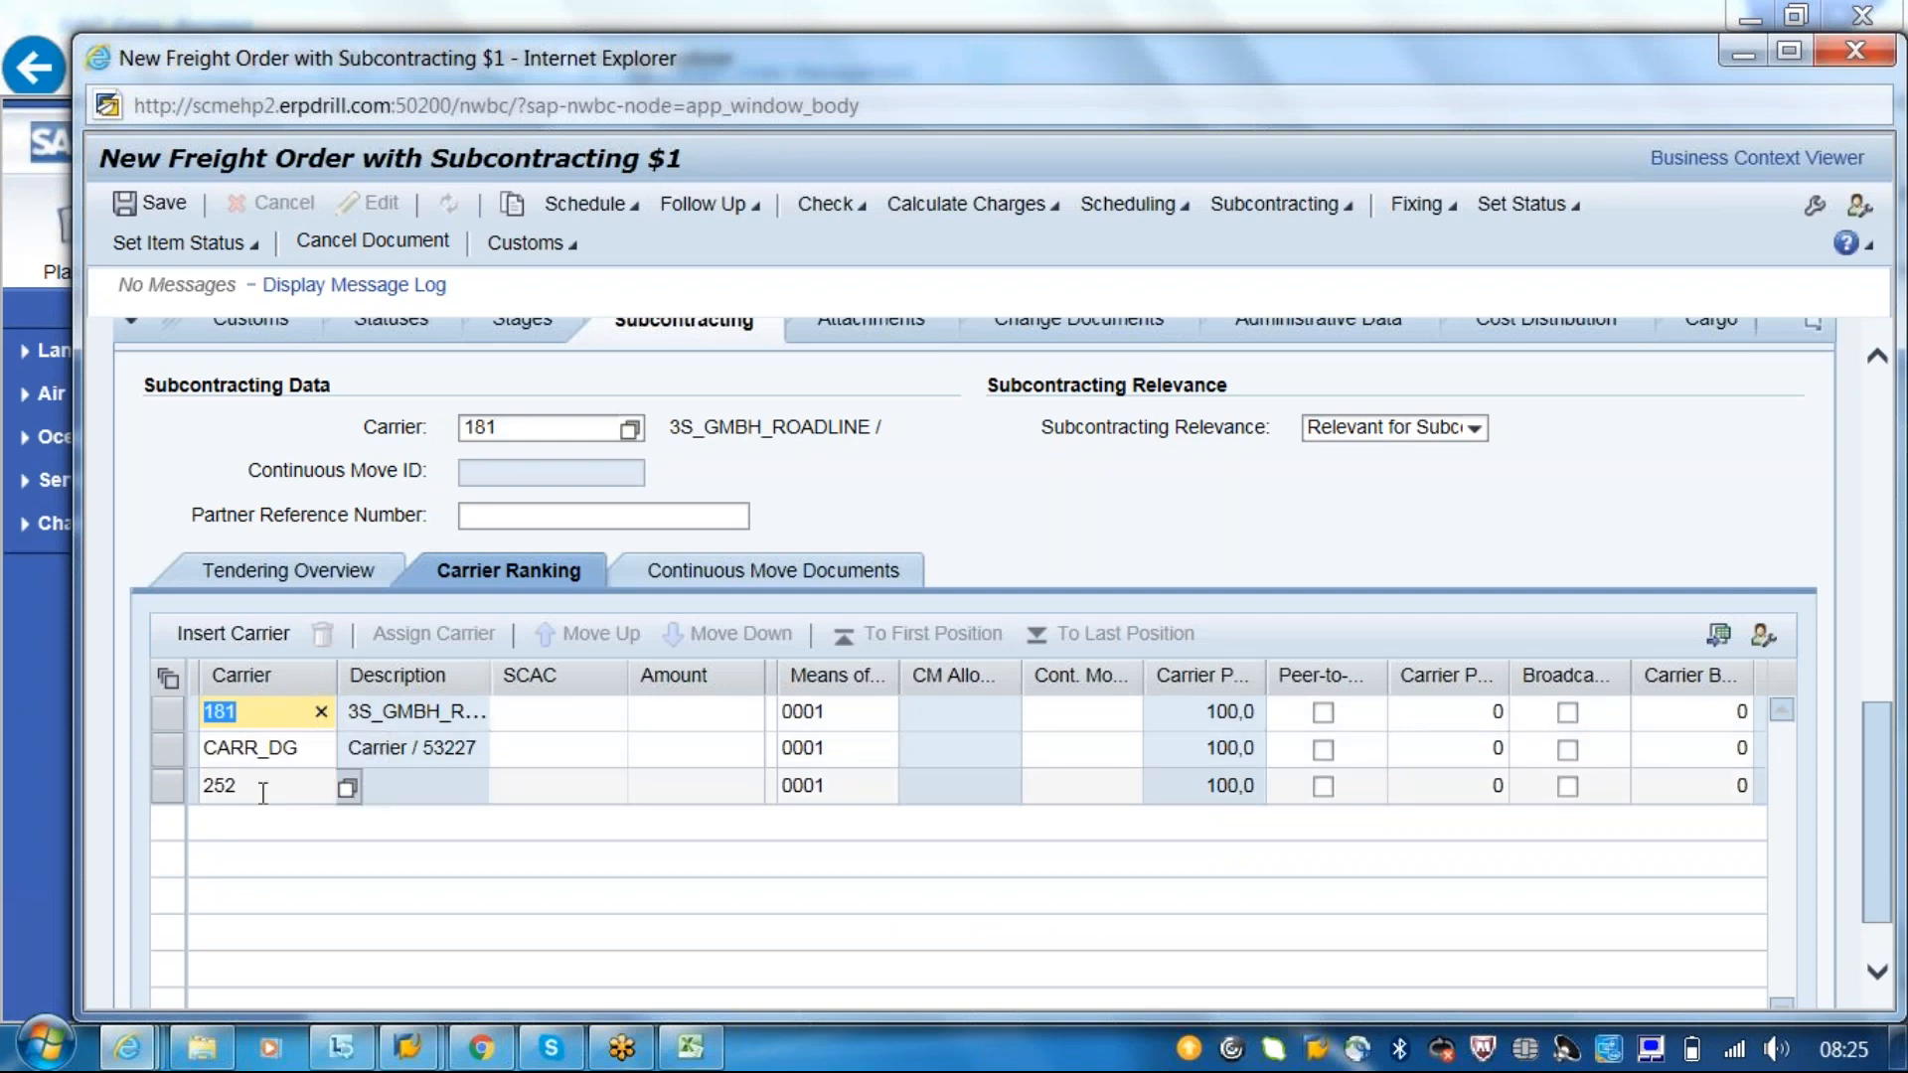
pyautogui.click(130, 1052)
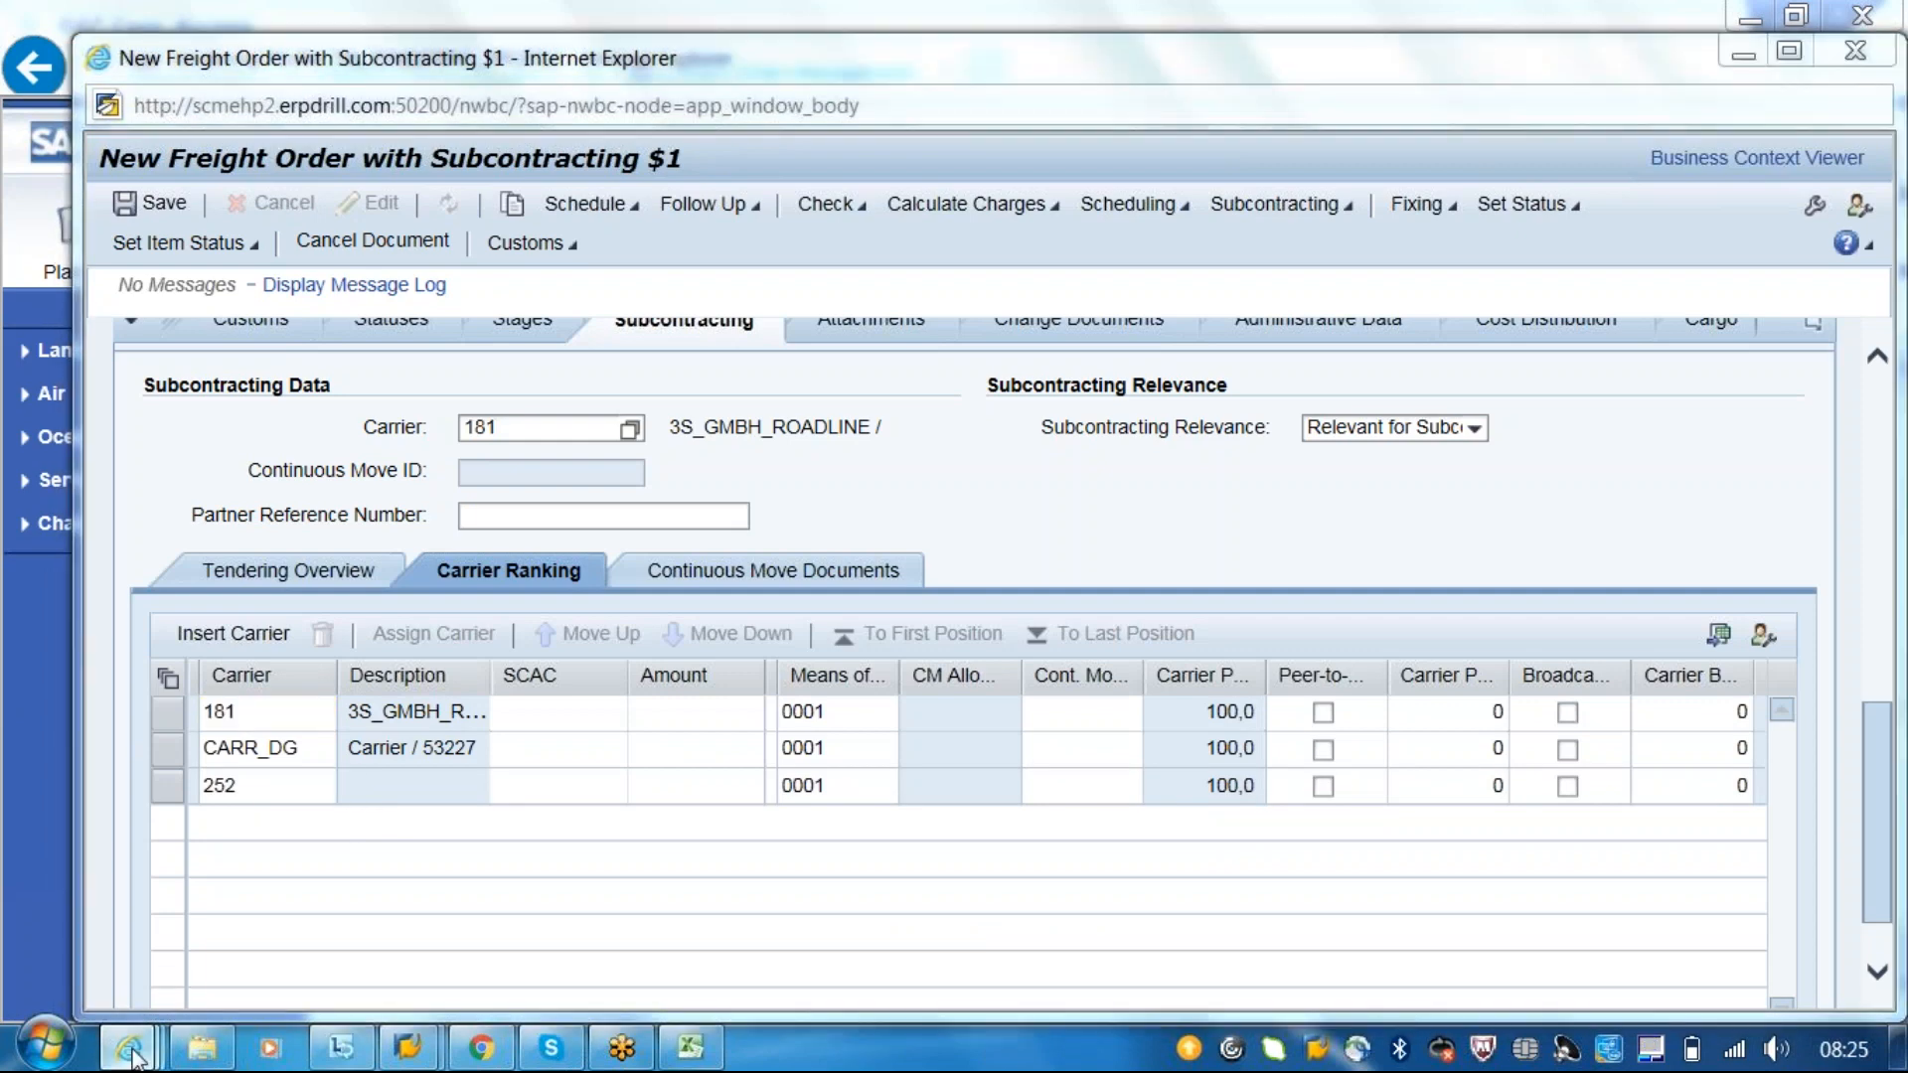
pyautogui.moveTo(133, 1055)
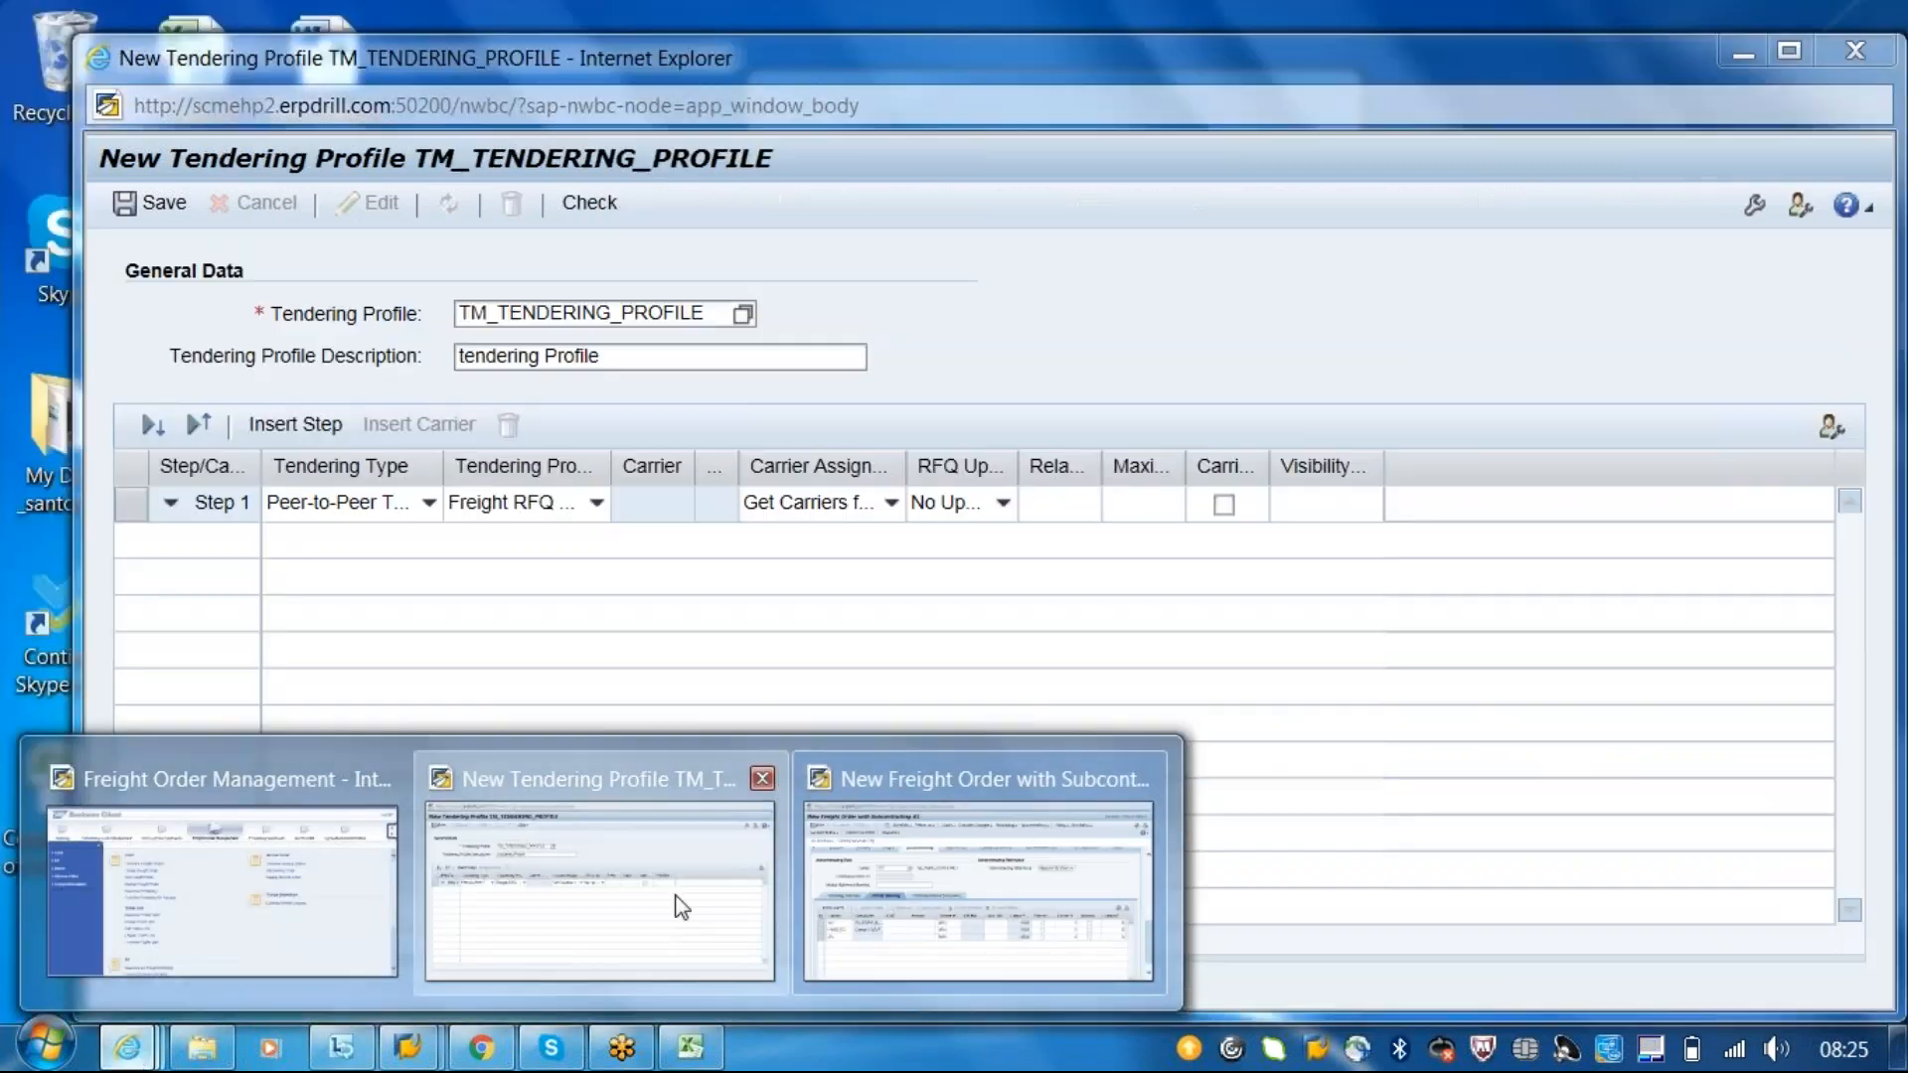
pyautogui.click(676, 905)
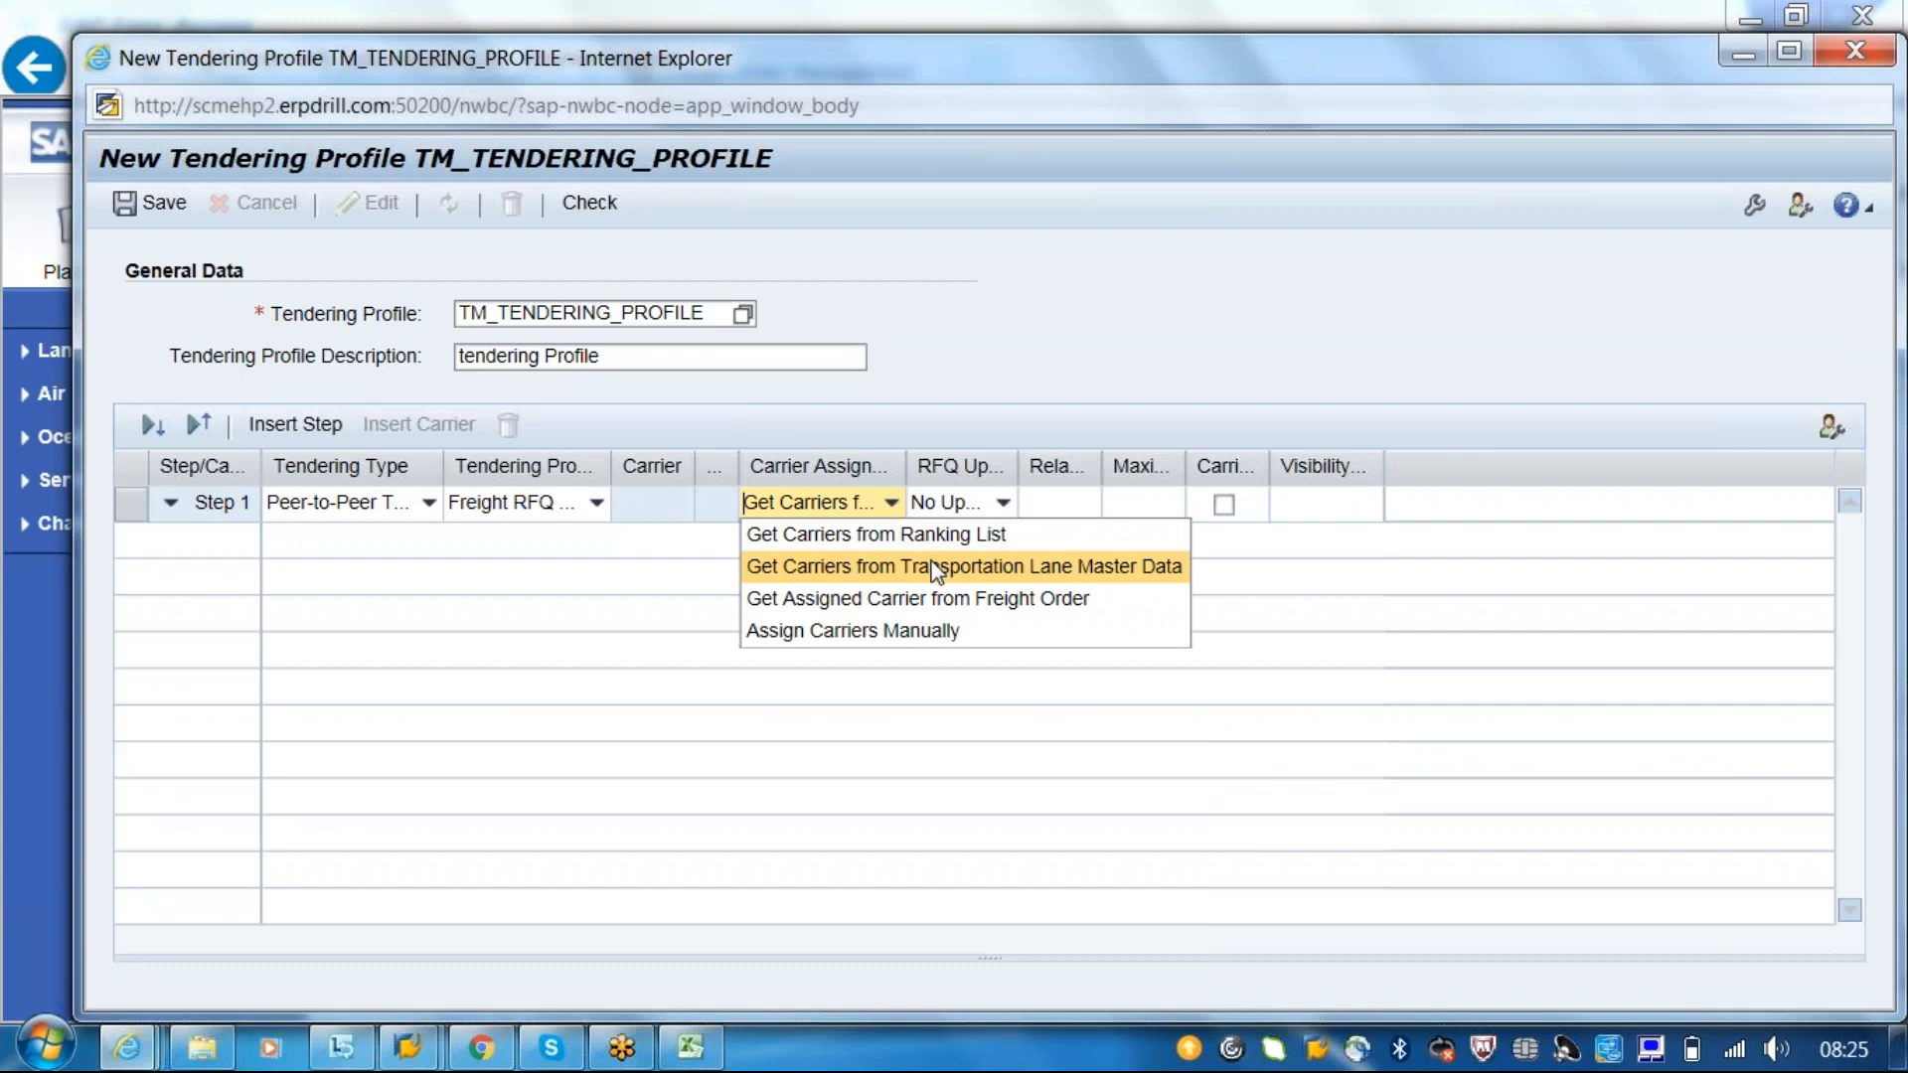
# - Switch to SAP Easy Access and open Define Transportation Lanes from the transportation network master data
pyautogui.click(410, 1049)
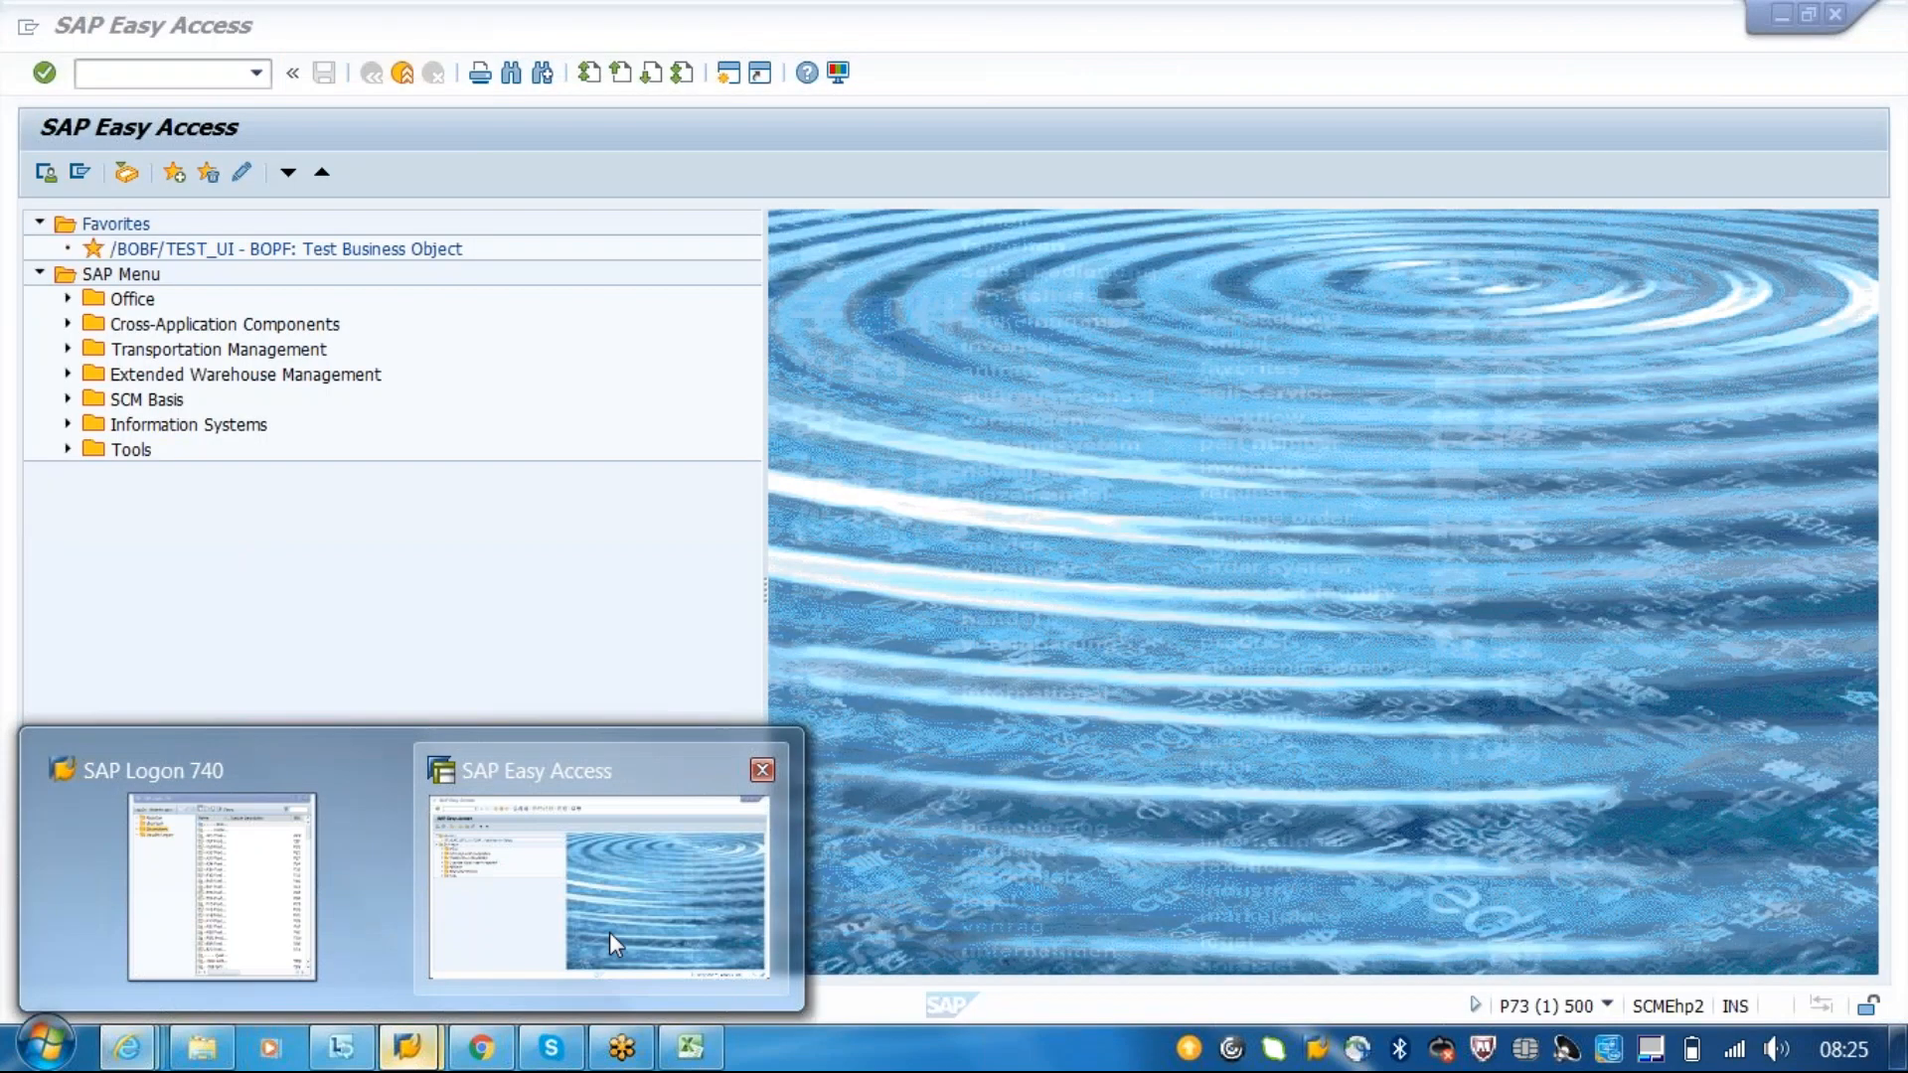
pyautogui.click(610, 932)
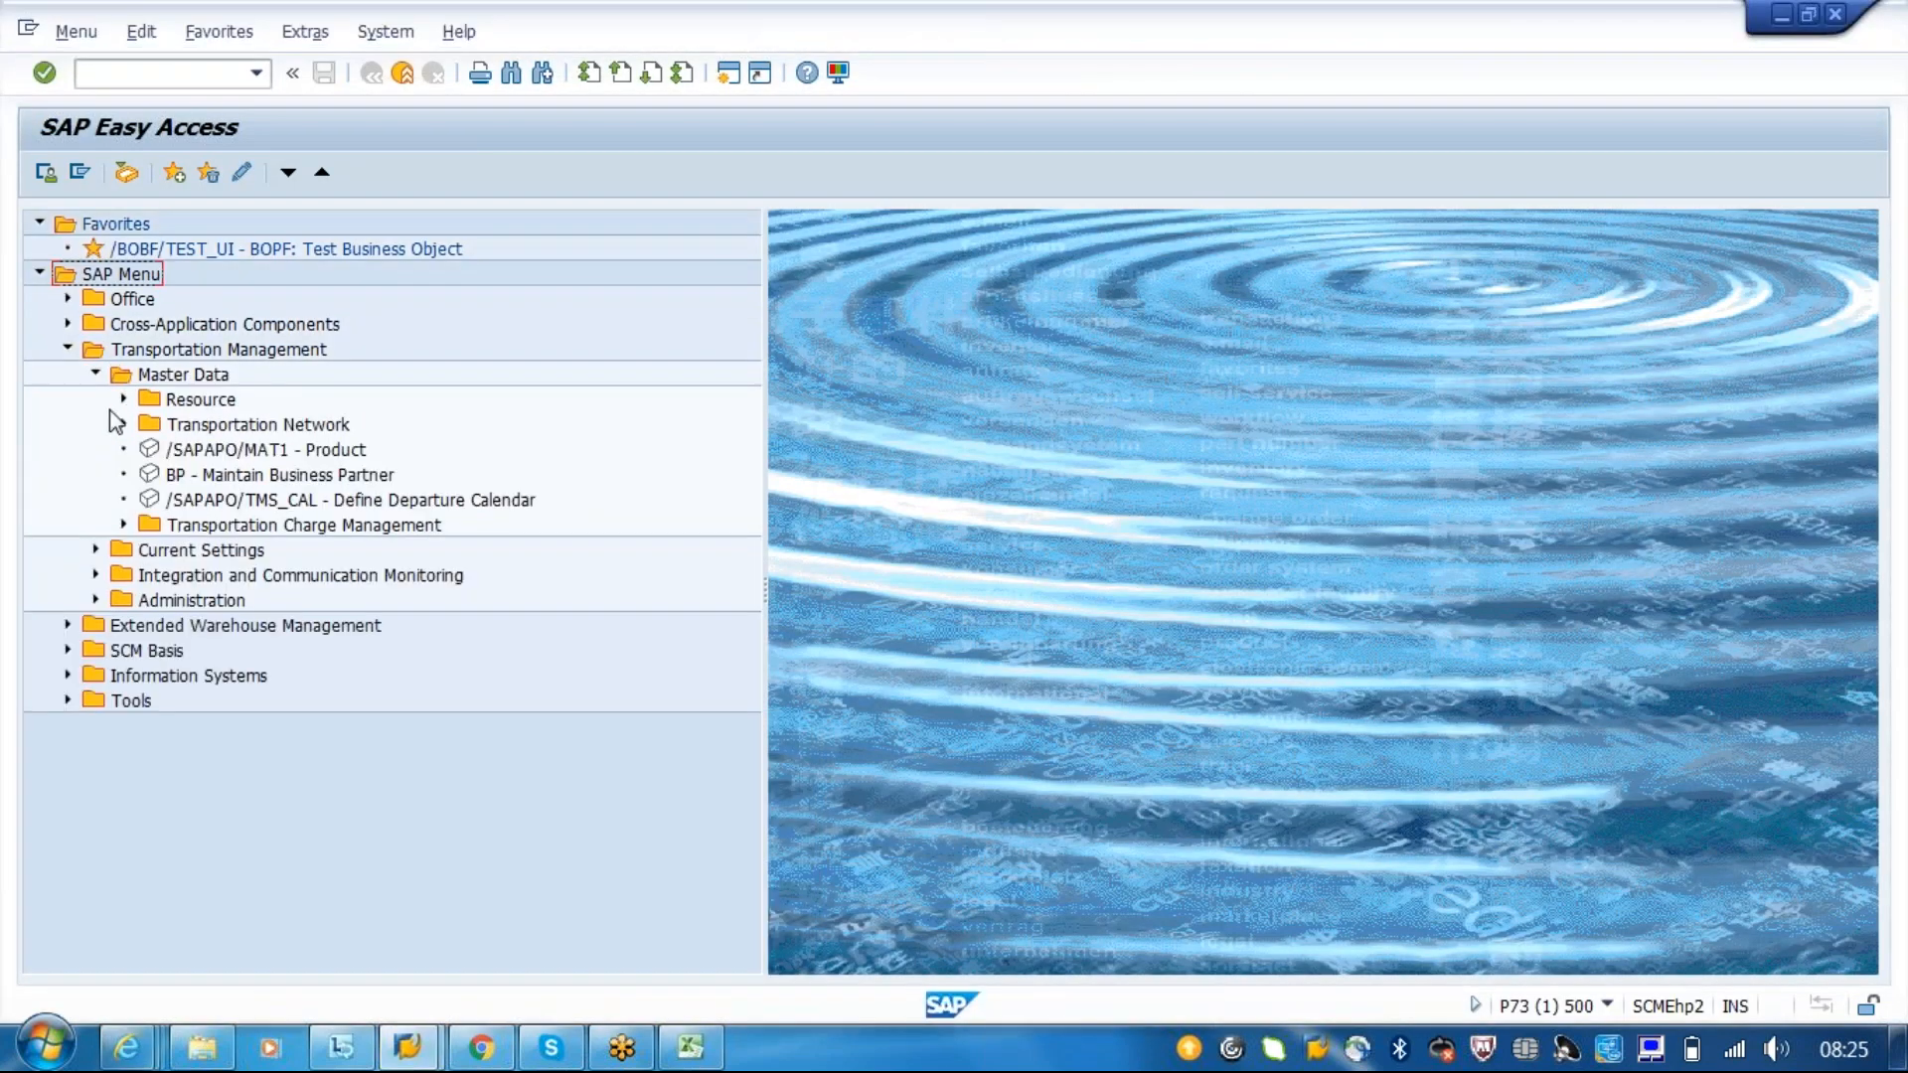
pyautogui.click(119, 423)
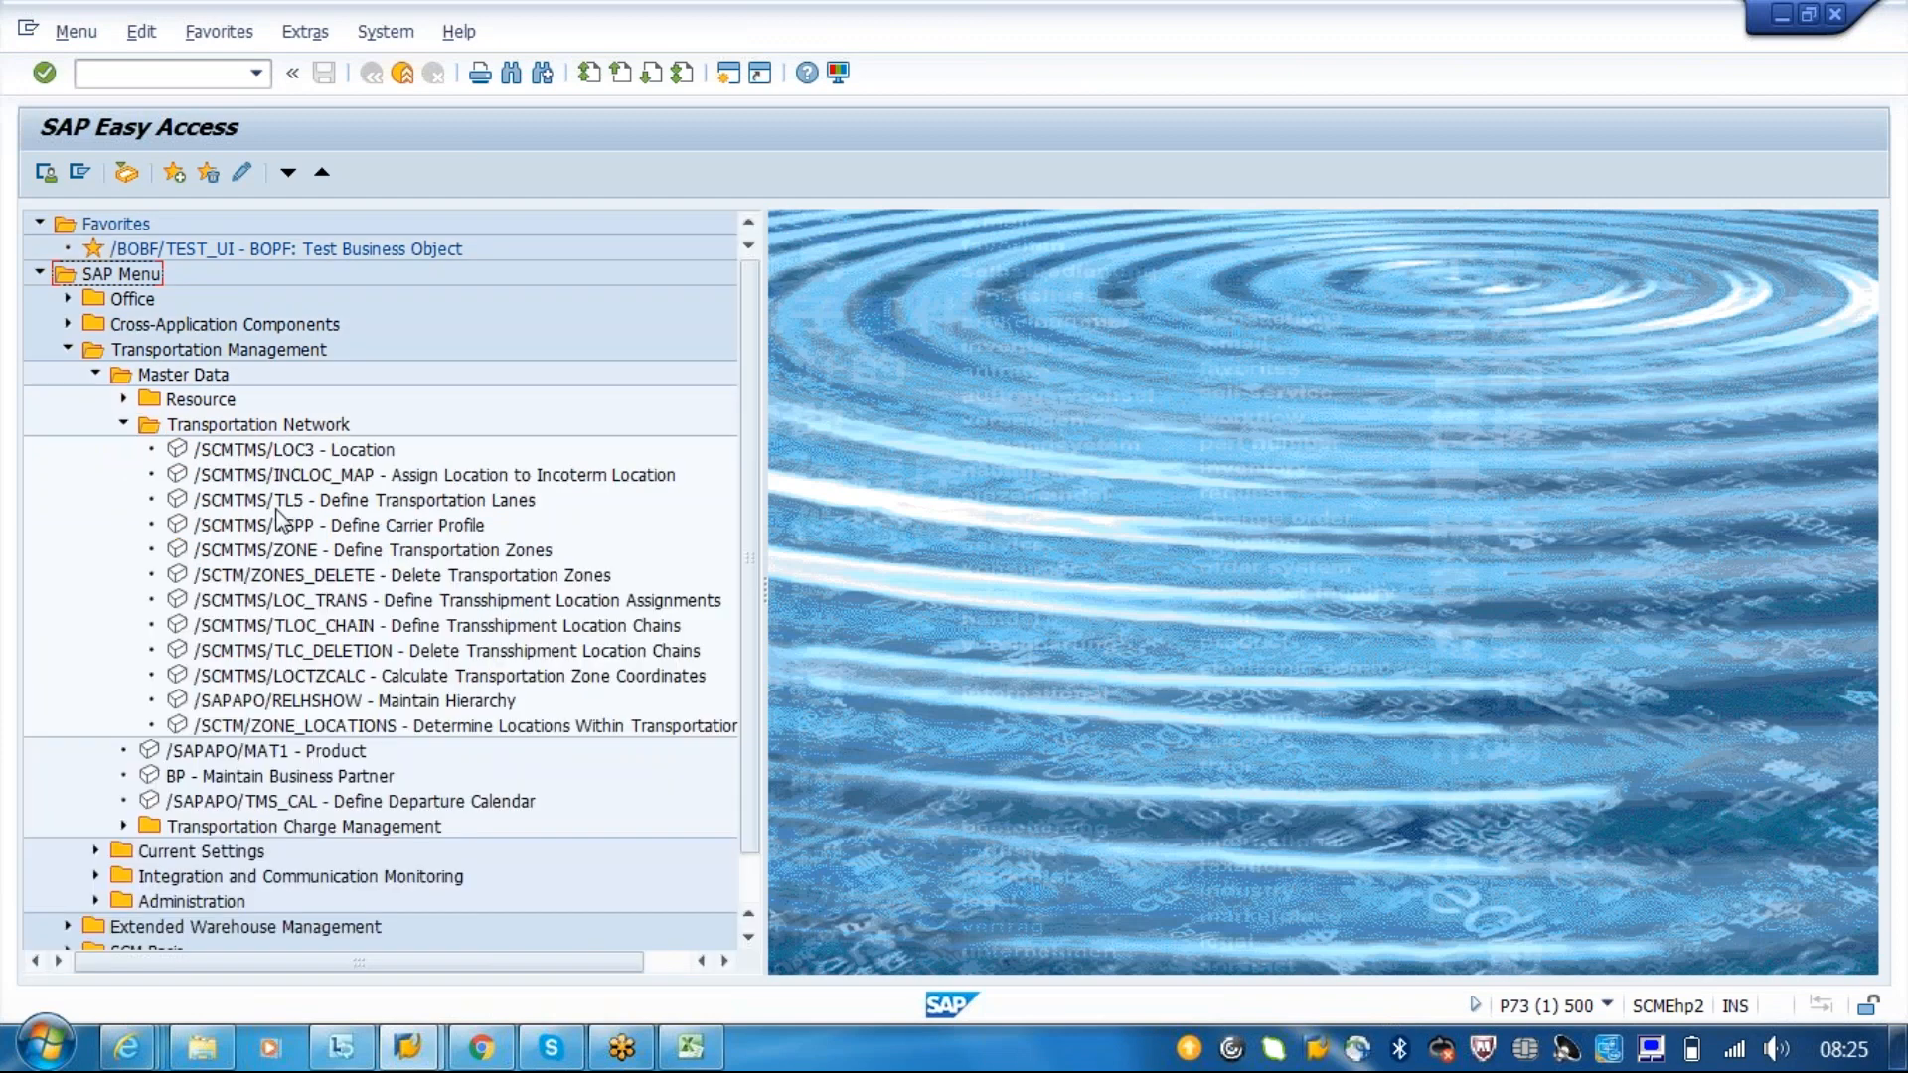
pyautogui.click(277, 506)
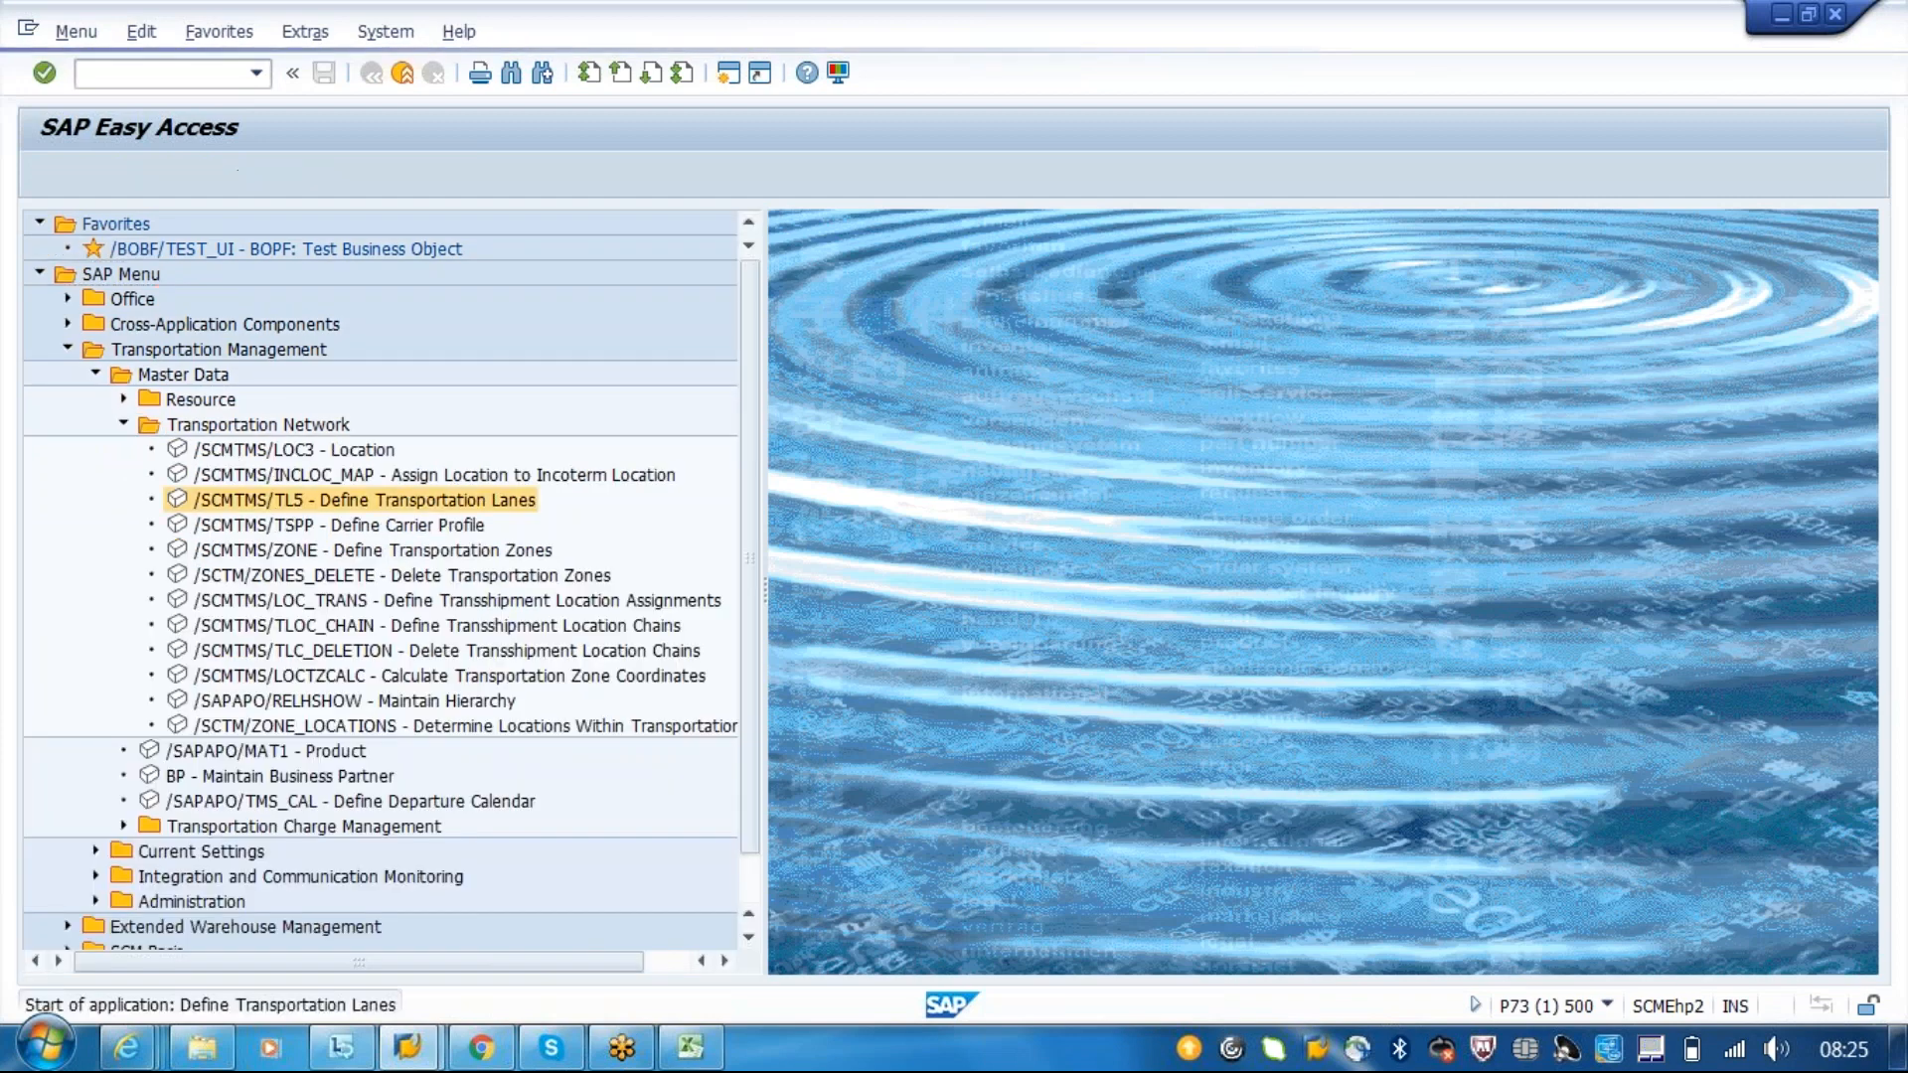
# - Display the transportation lane from 3100 to CU302 and show the carriers for means of transport 0001
pyautogui.write('3100')
pyautogui.press('Tab')
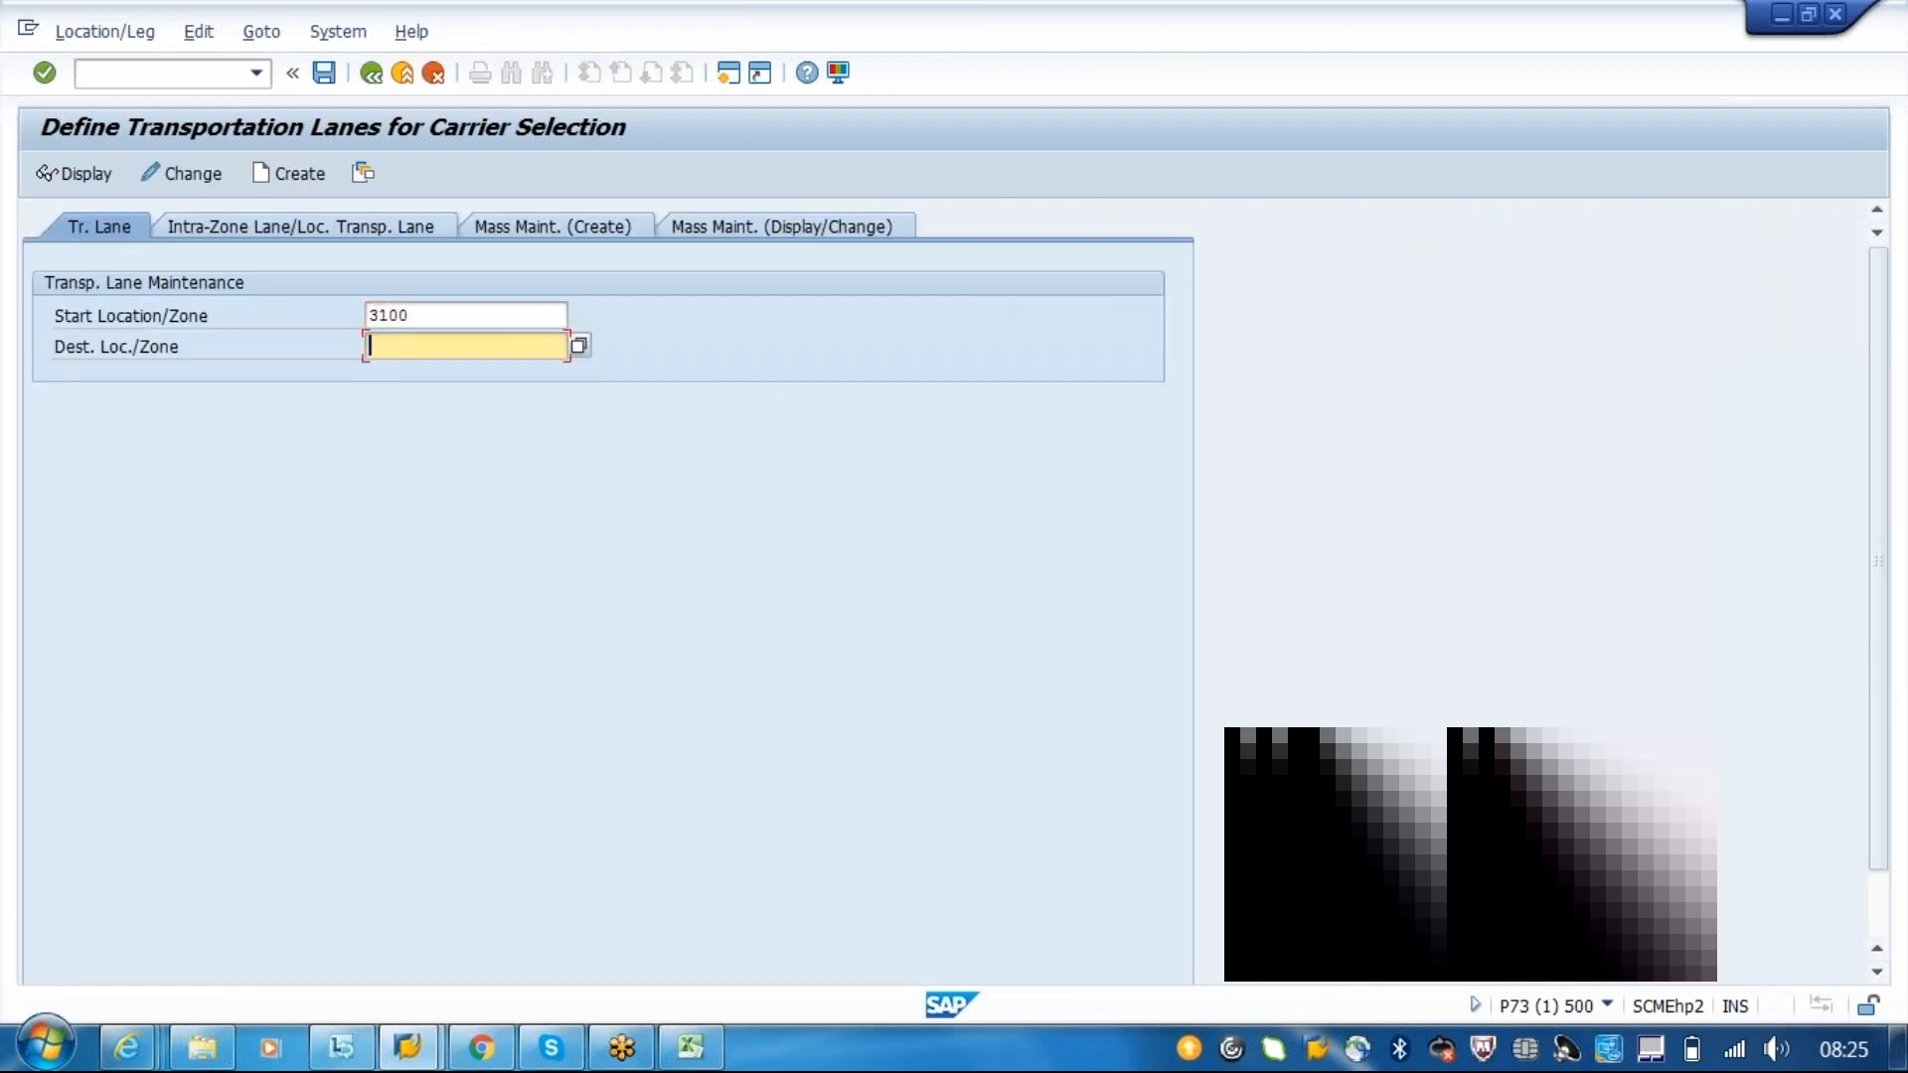
pyautogui.write('cu302')
pyautogui.click(87, 175)
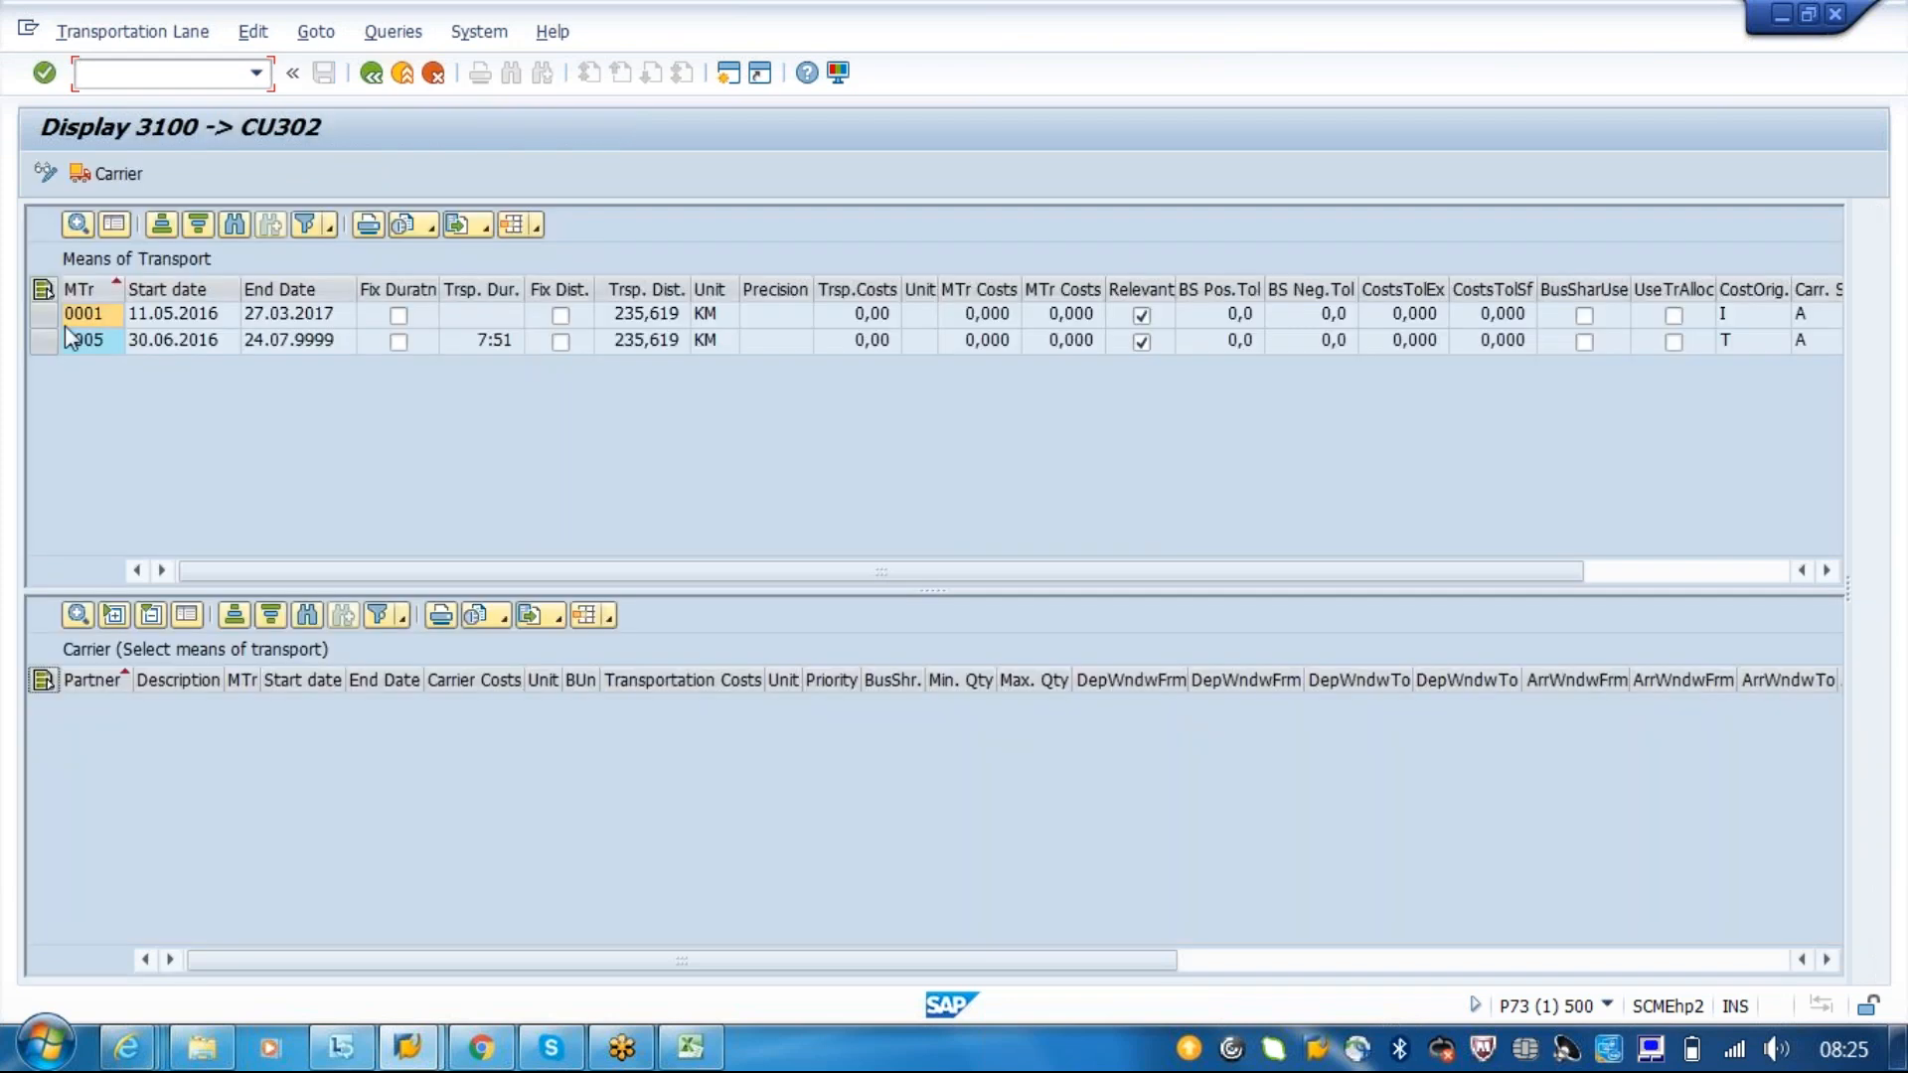
pyautogui.click(63, 323)
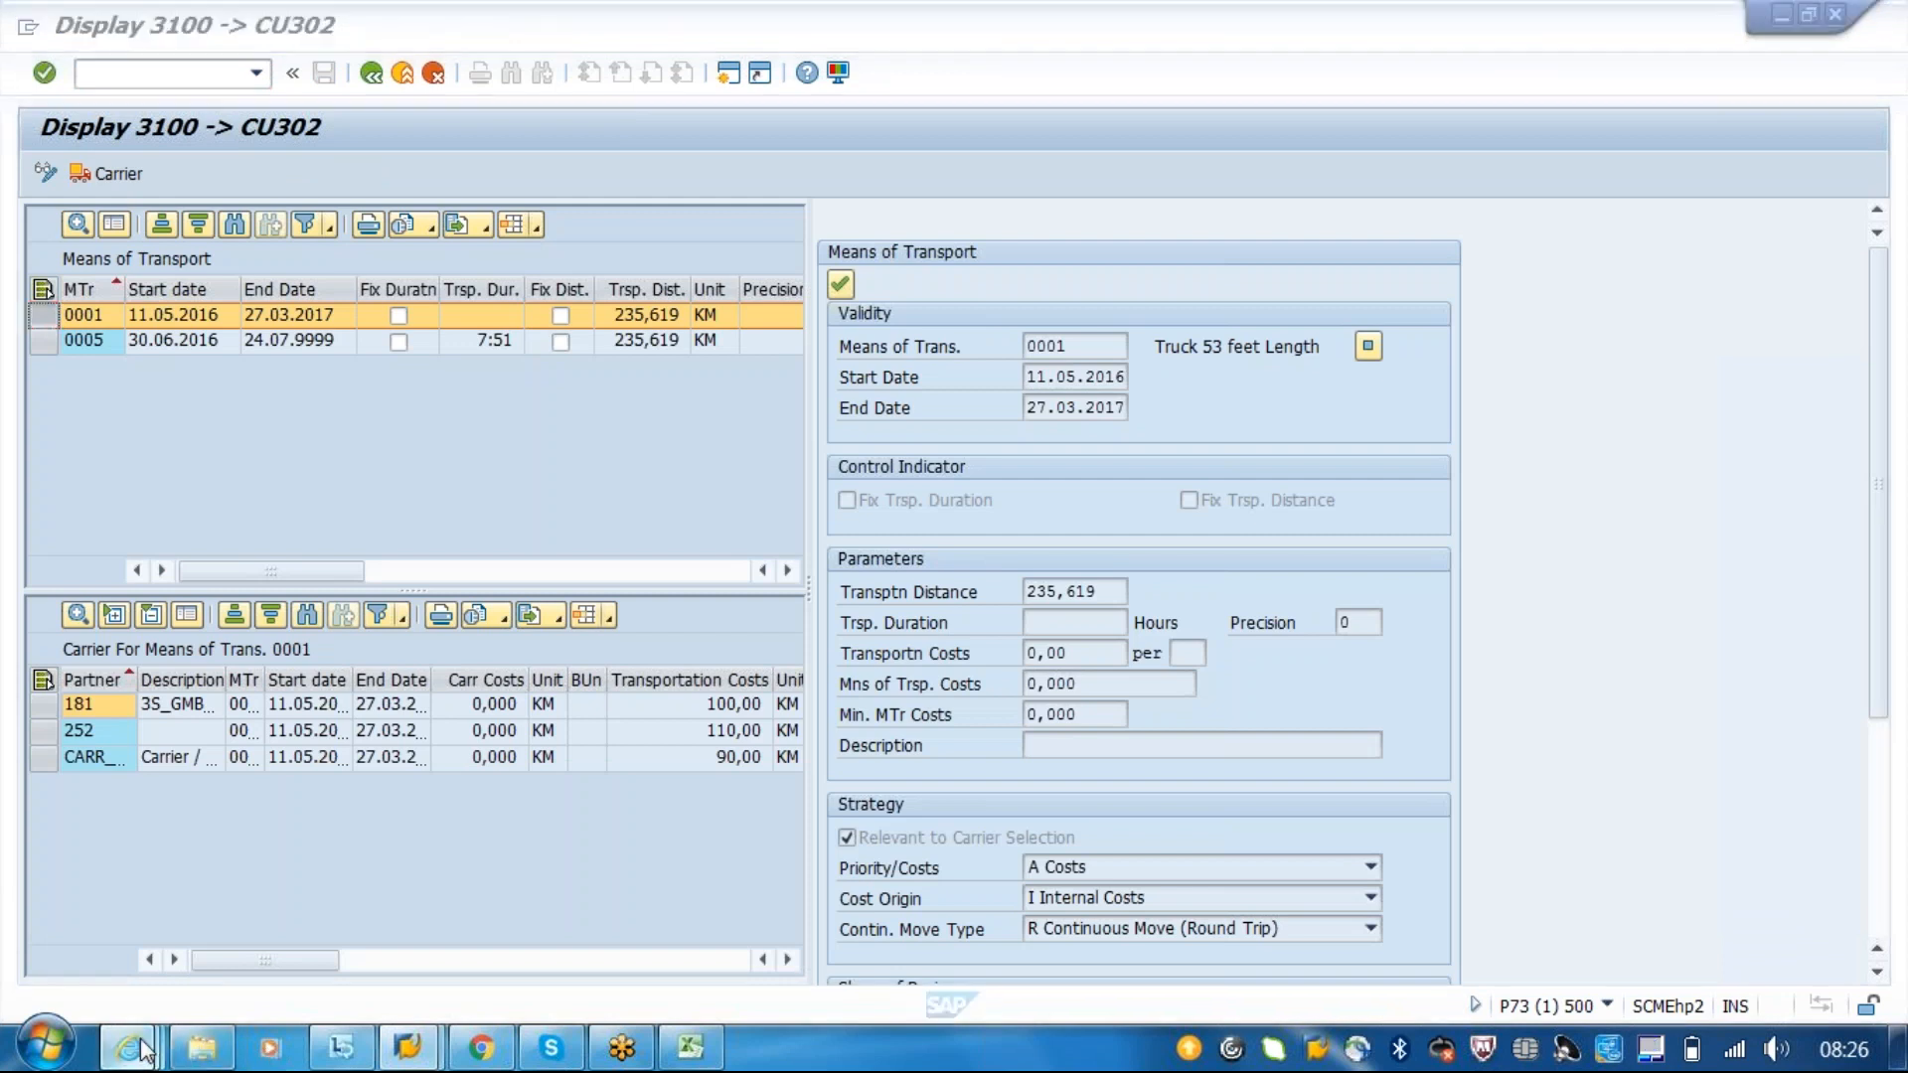
# - Bring up the freight order's carrier ranking and place its window beside the transportation lane's carrier list
pyautogui.moveTo(144, 1051)
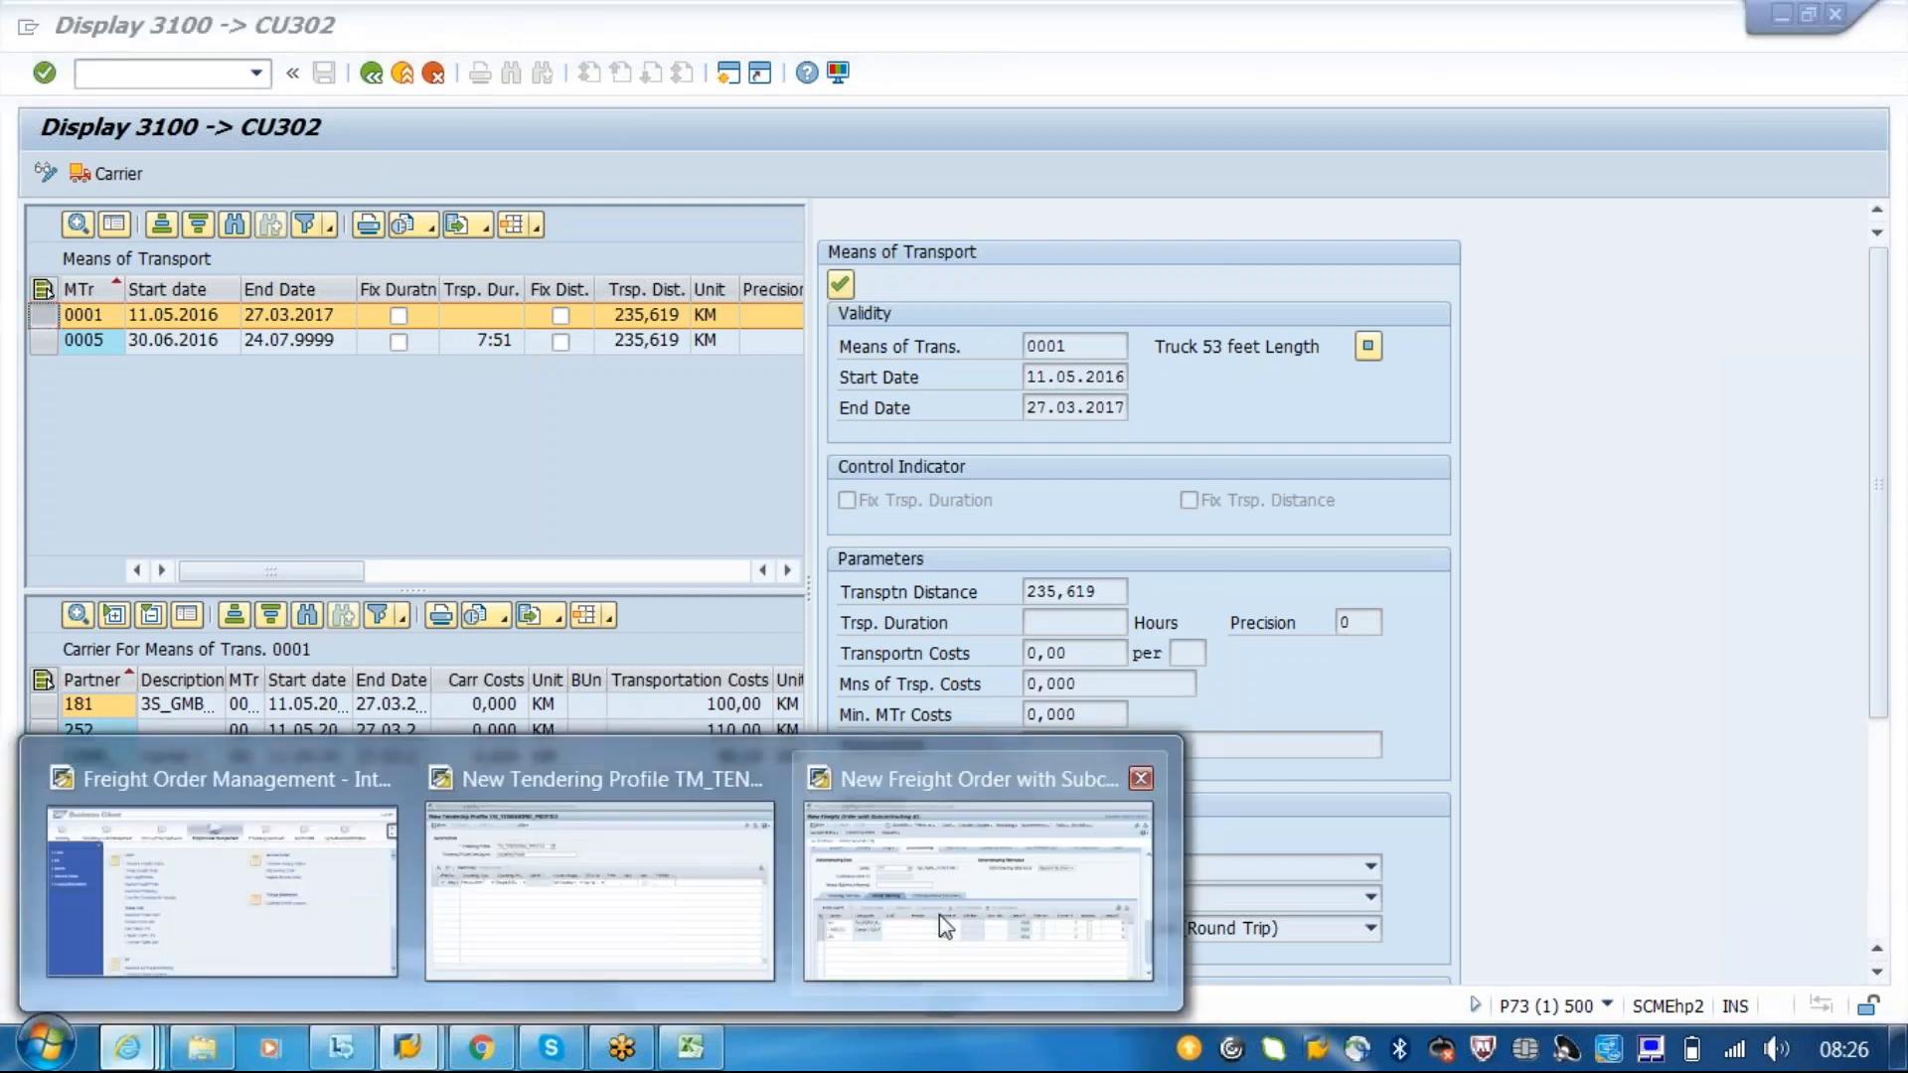
pyautogui.click(939, 914)
pyautogui.moveTo(1135, 76); pyautogui.dragTo(1602, 93)
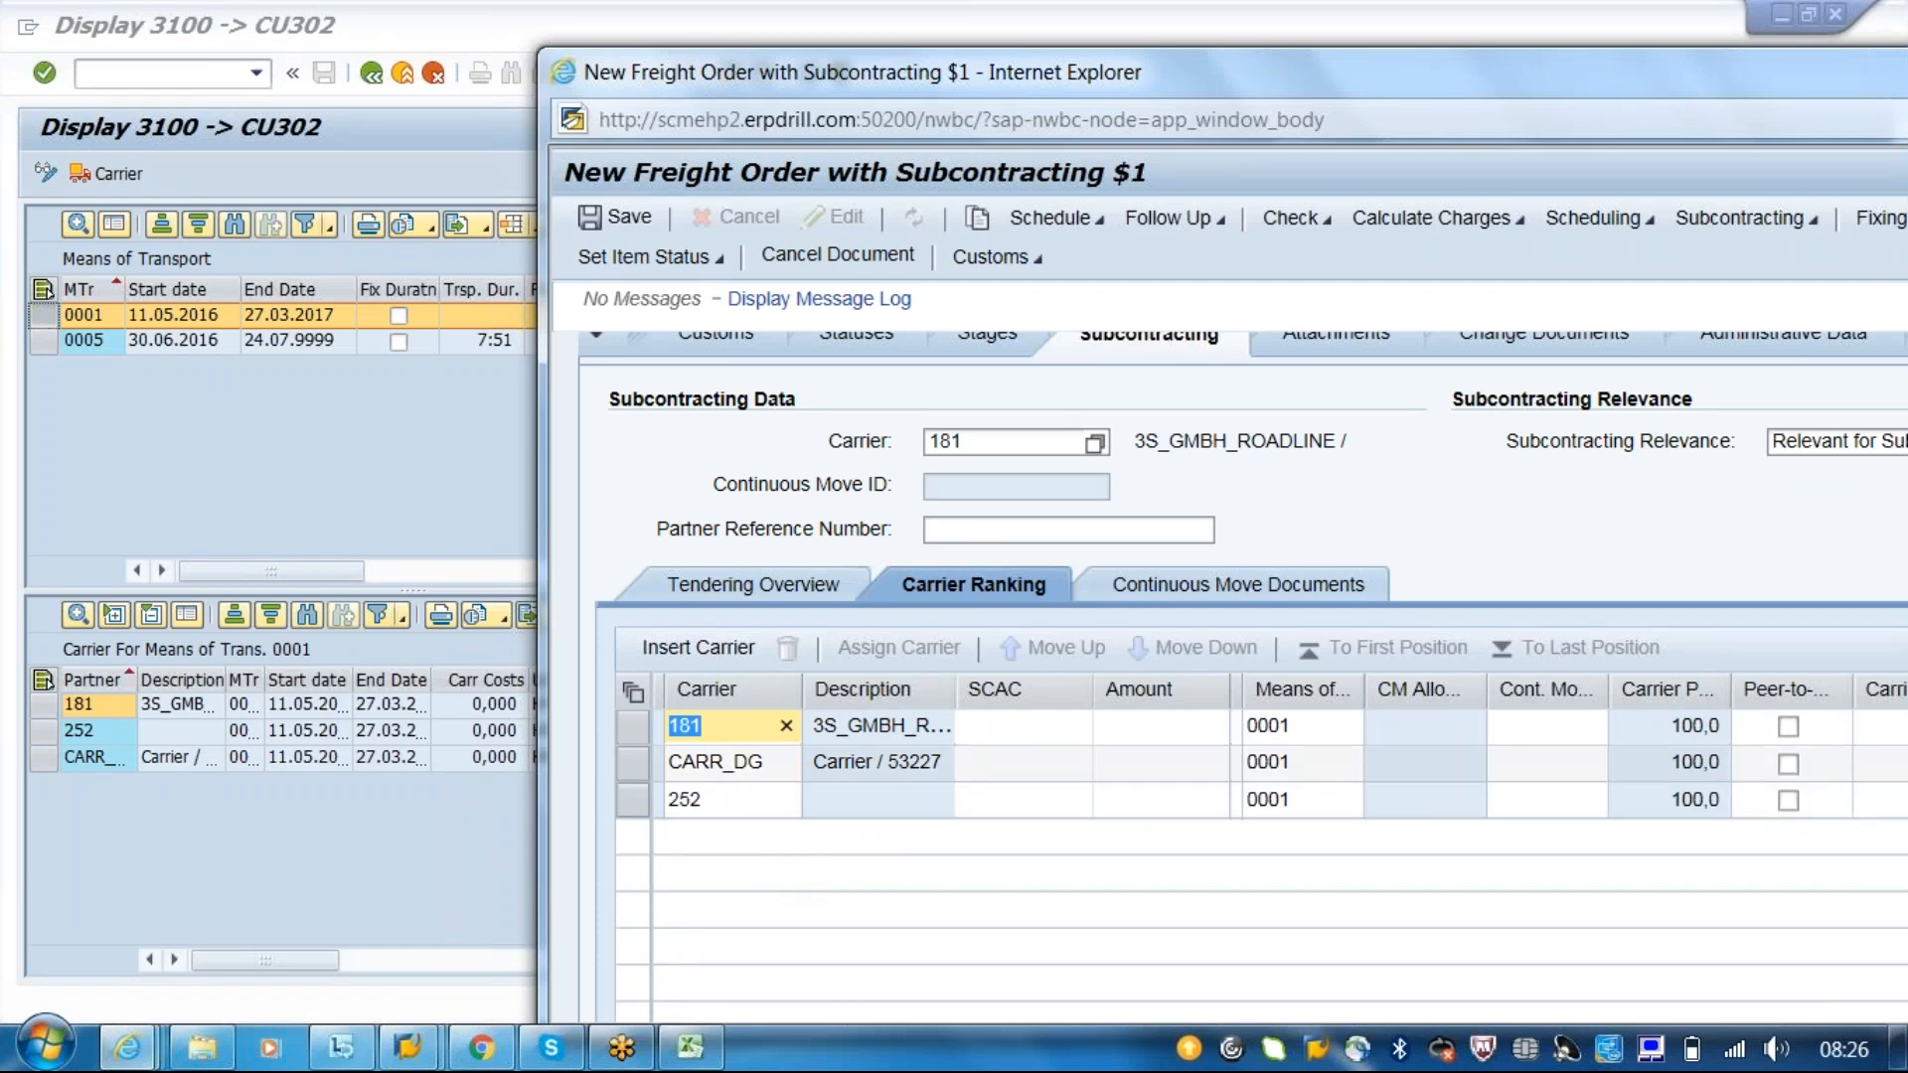
# - Examine the Get Assigned Carrier from Freight Order option in the tendering profile and check the carrier assigned in the freight order
pyautogui.click(132, 1052)
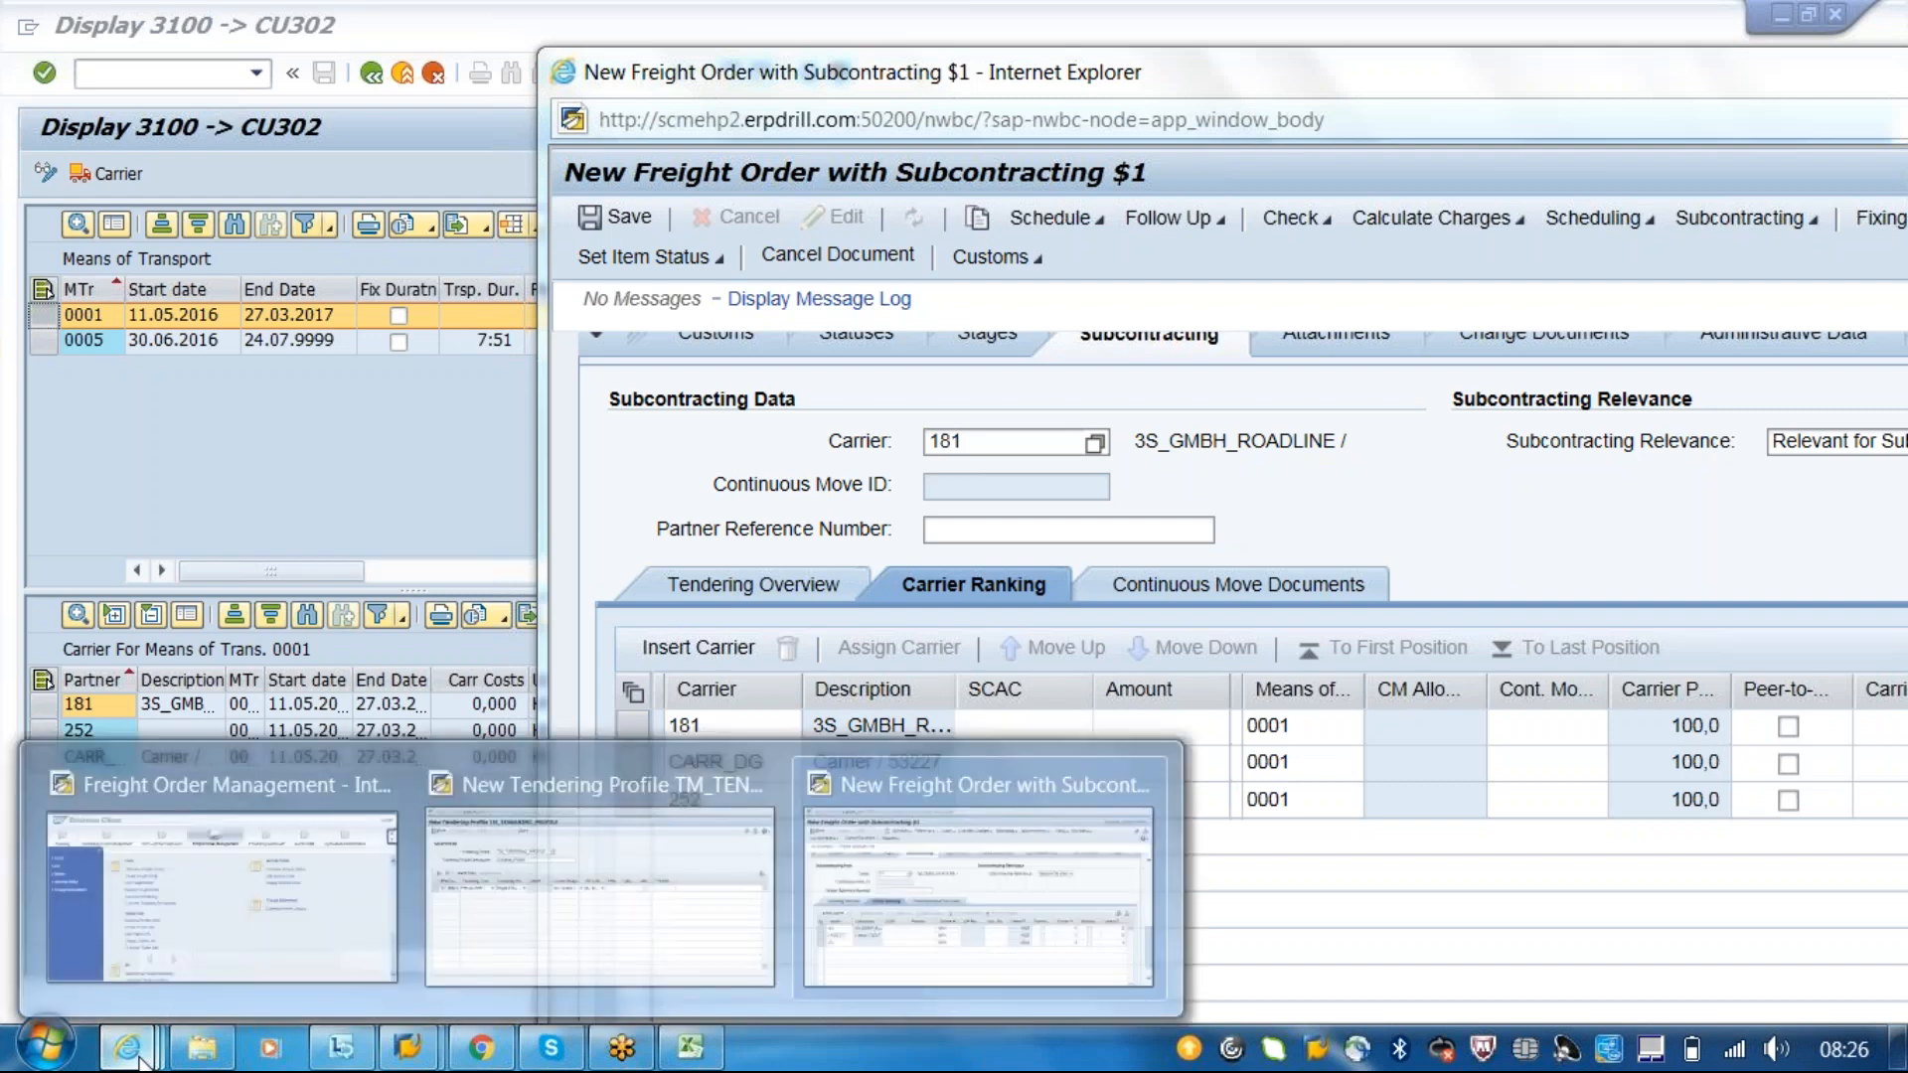
pyautogui.click(658, 919)
pyautogui.press('Down')
pyautogui.press('Down')
pyautogui.click(132, 1051)
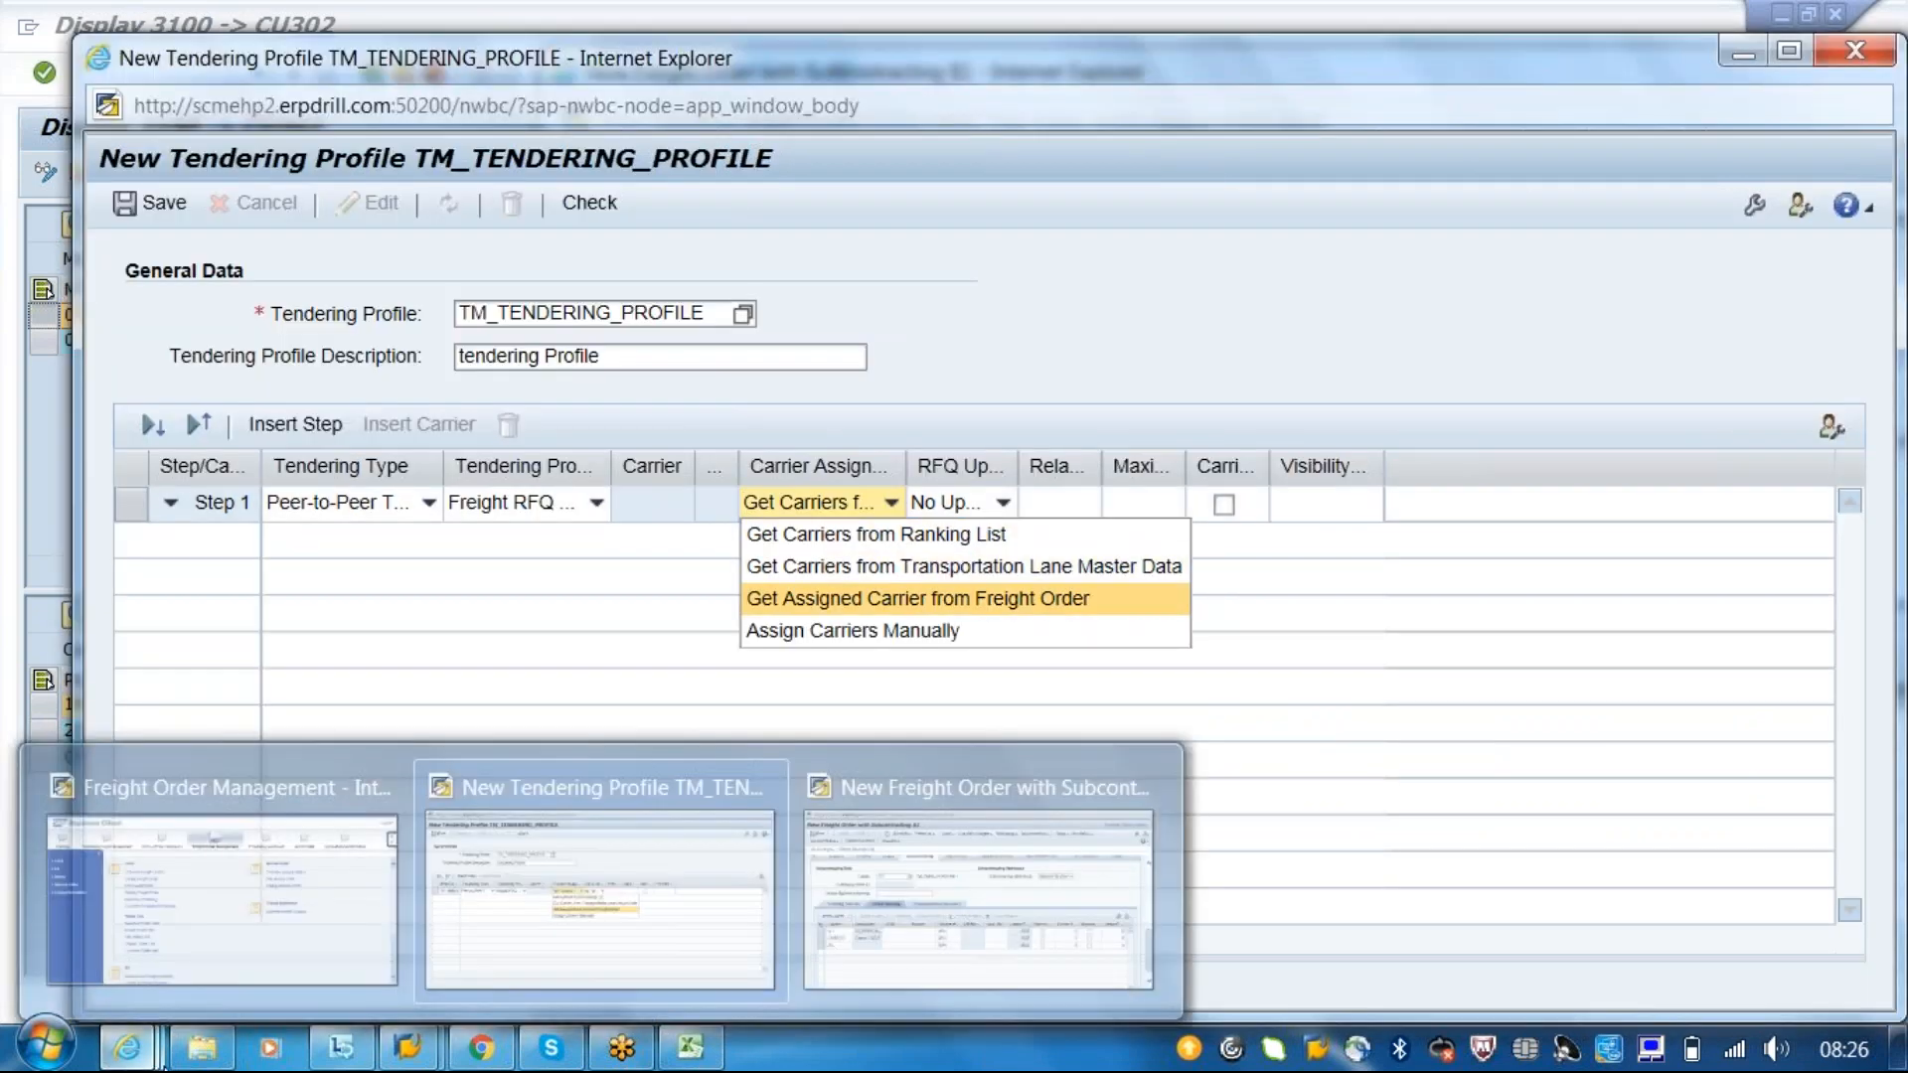
pyautogui.moveTo(121, 897)
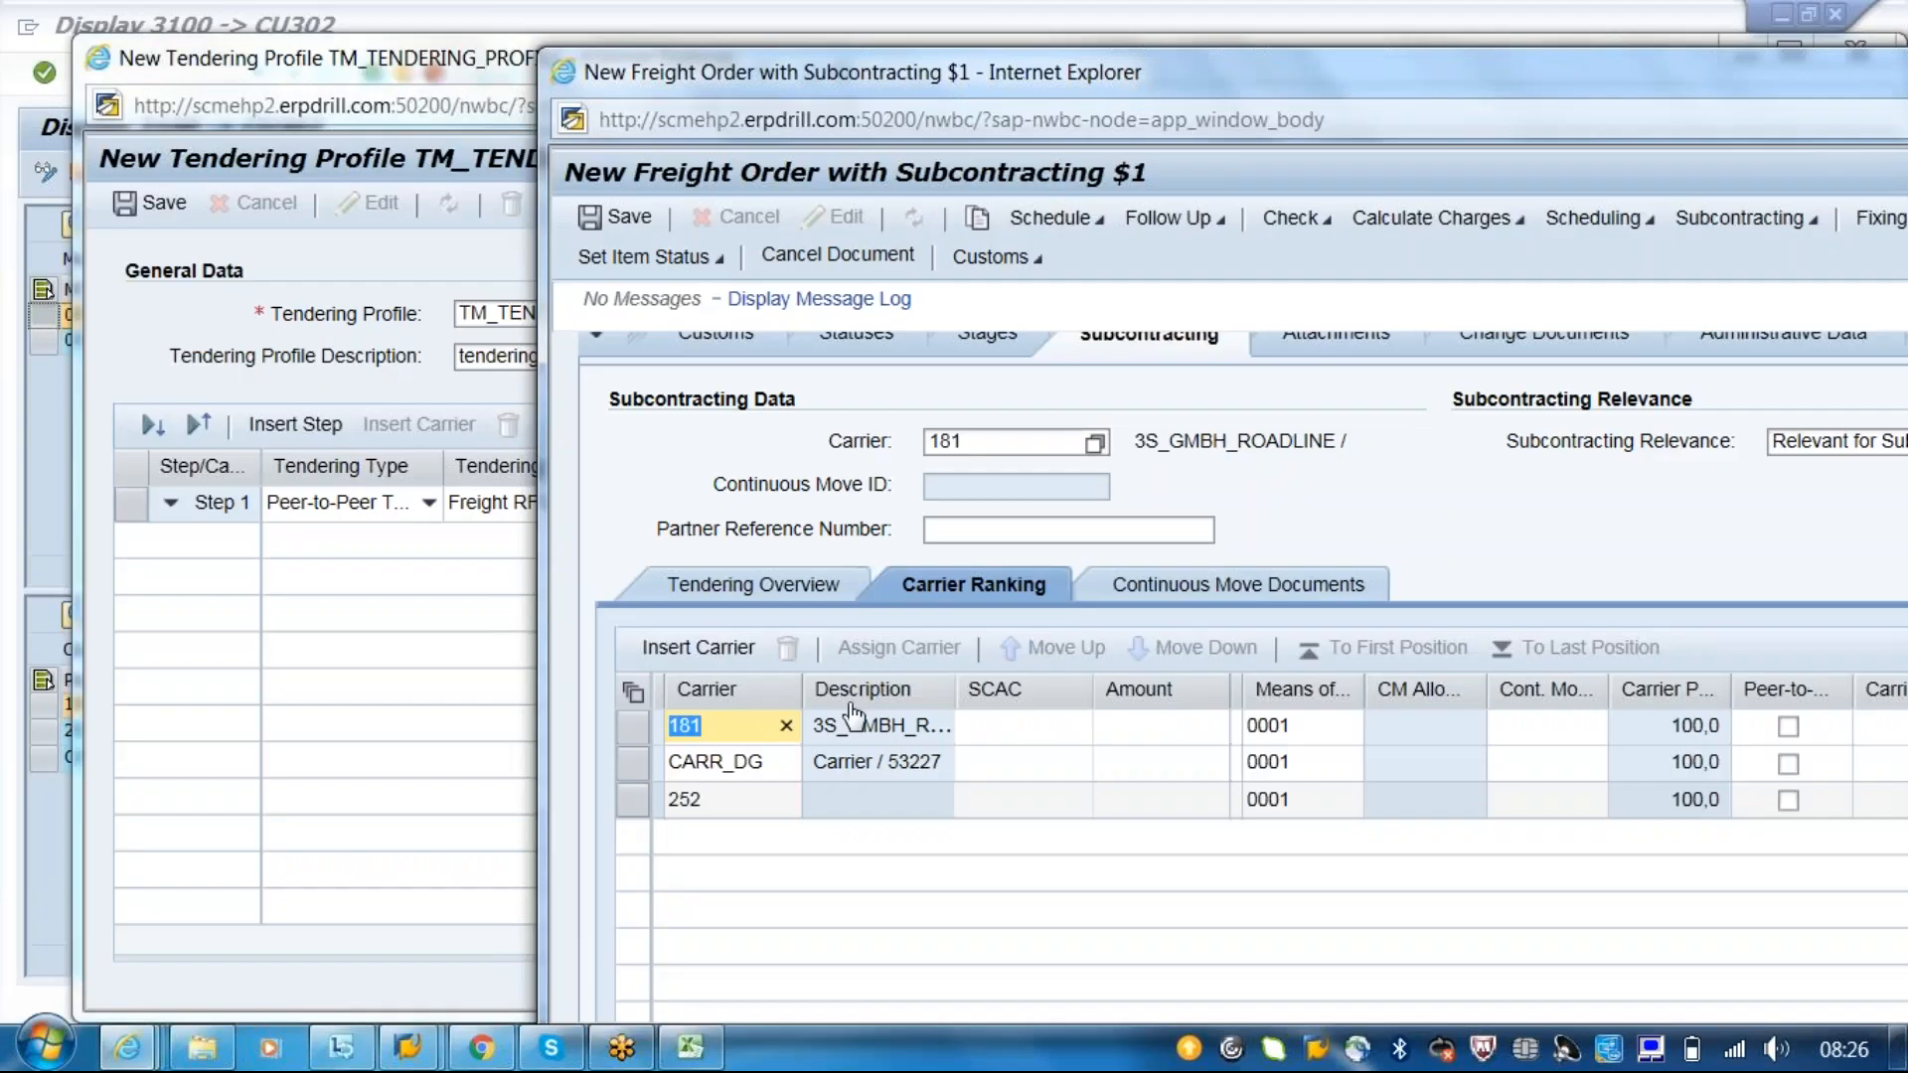
# - Set the carrier assignment of Step 1 in the tendering profile to Get Carriers from Transportation Lane Master Data
pyautogui.click(267, 759)
pyautogui.click(890, 503)
pyautogui.click(966, 563)
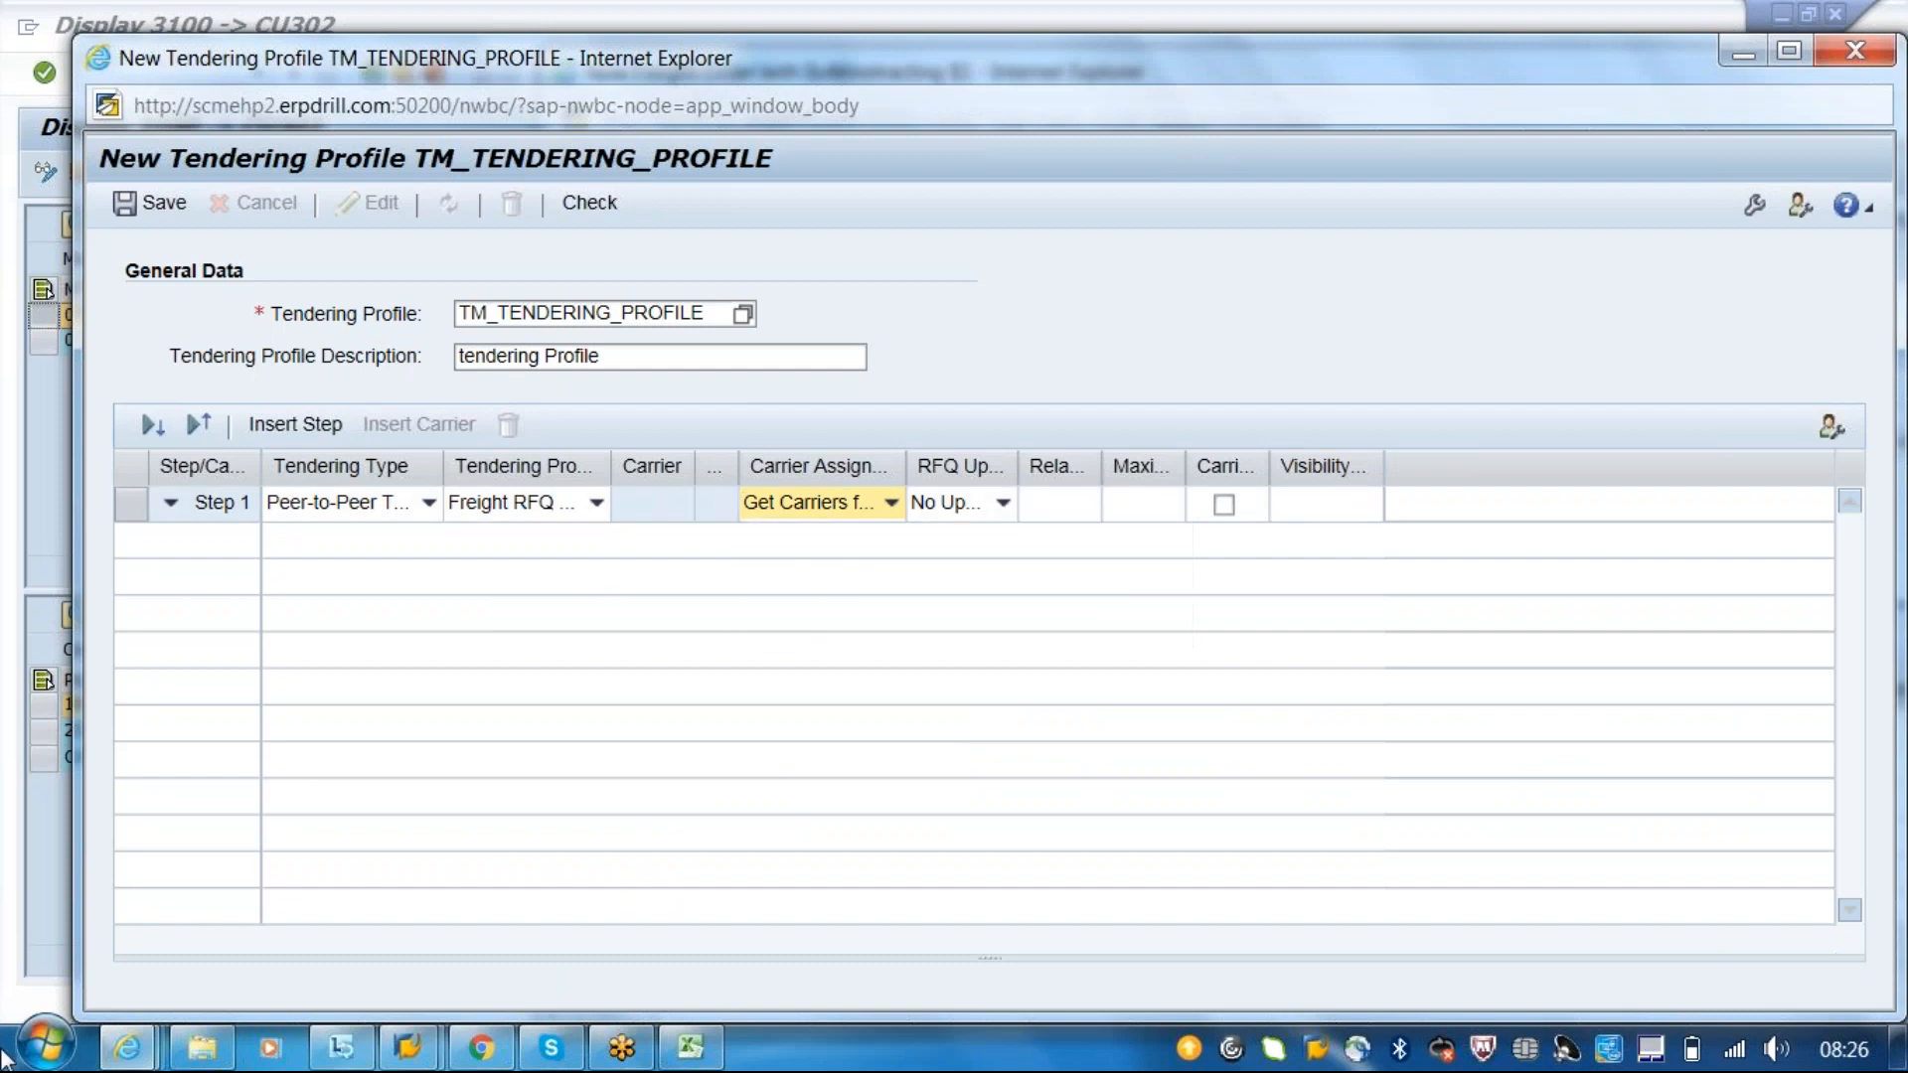
# - Check the carriers maintained in the 3100 to CU302 transportation lane and return to the tendering profile
pyautogui.click(33, 909)
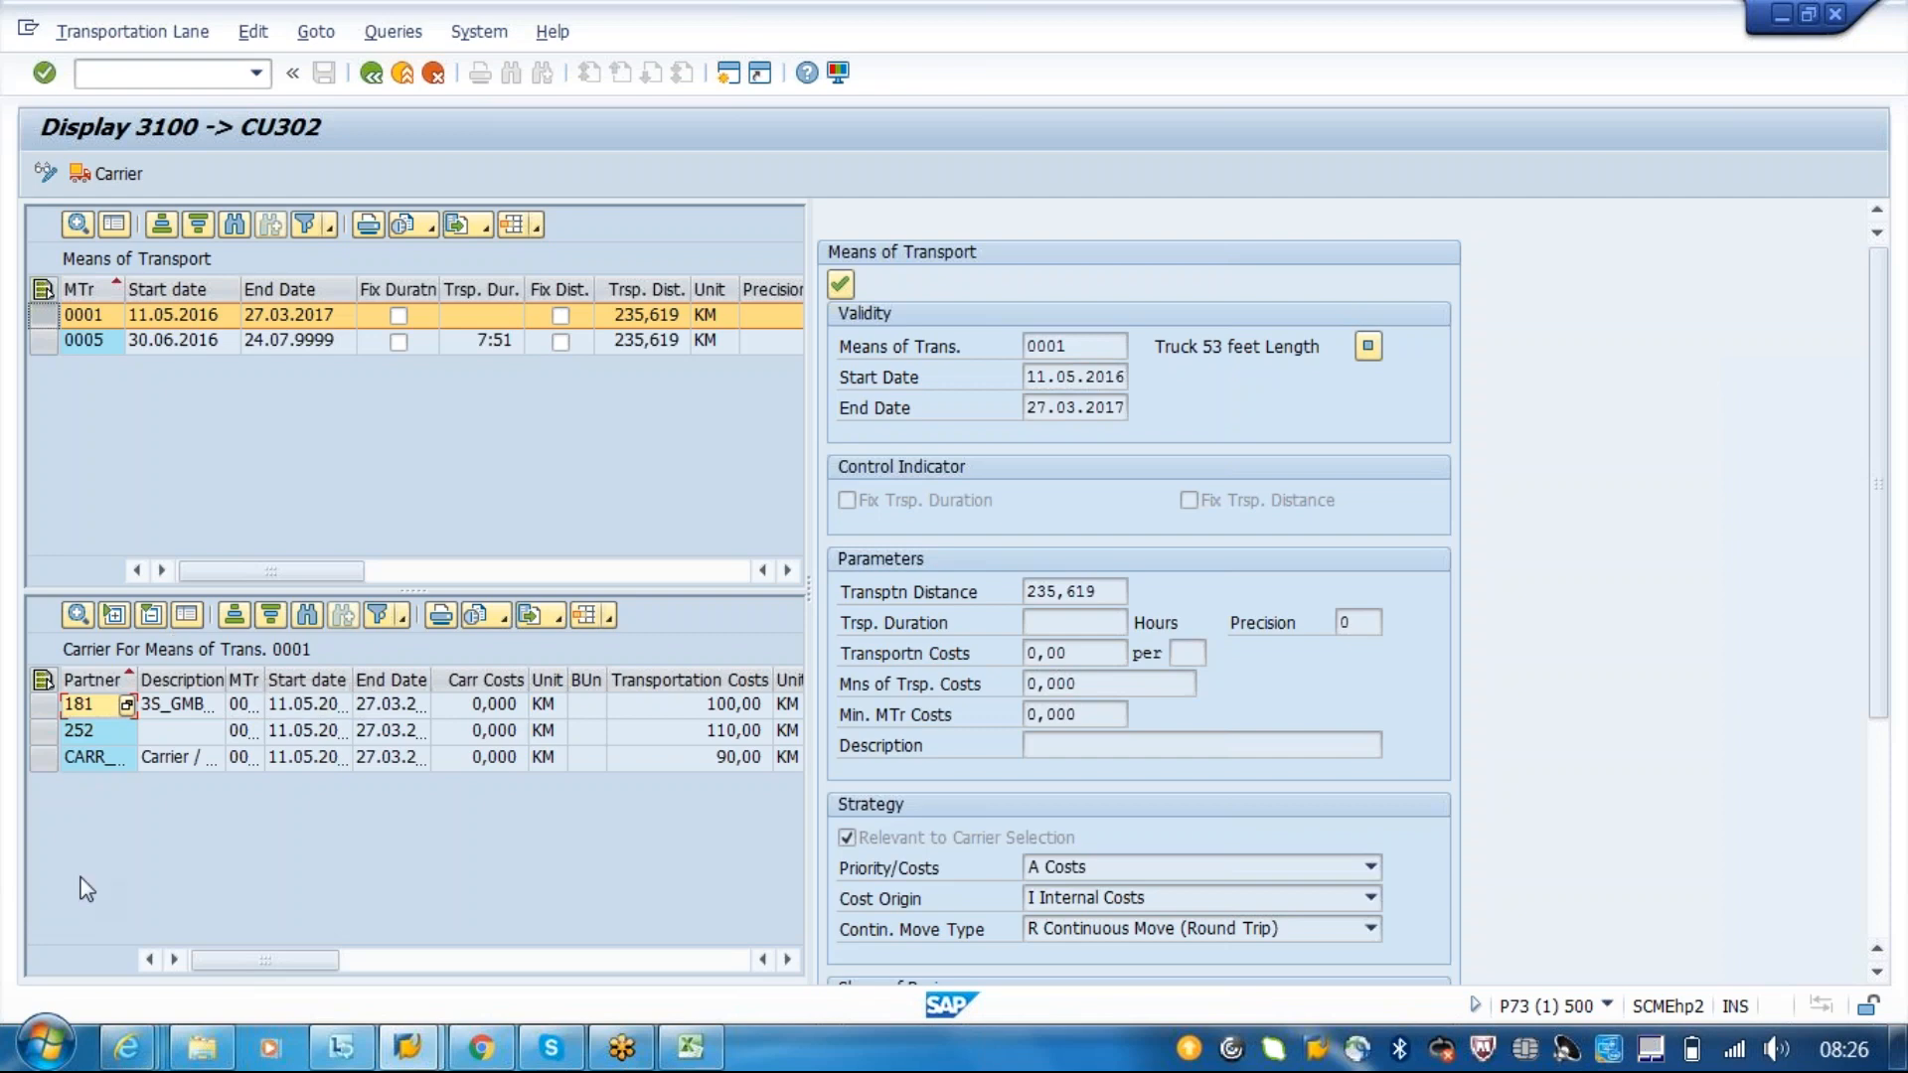
pyautogui.hotkey('alt', 'Tab')
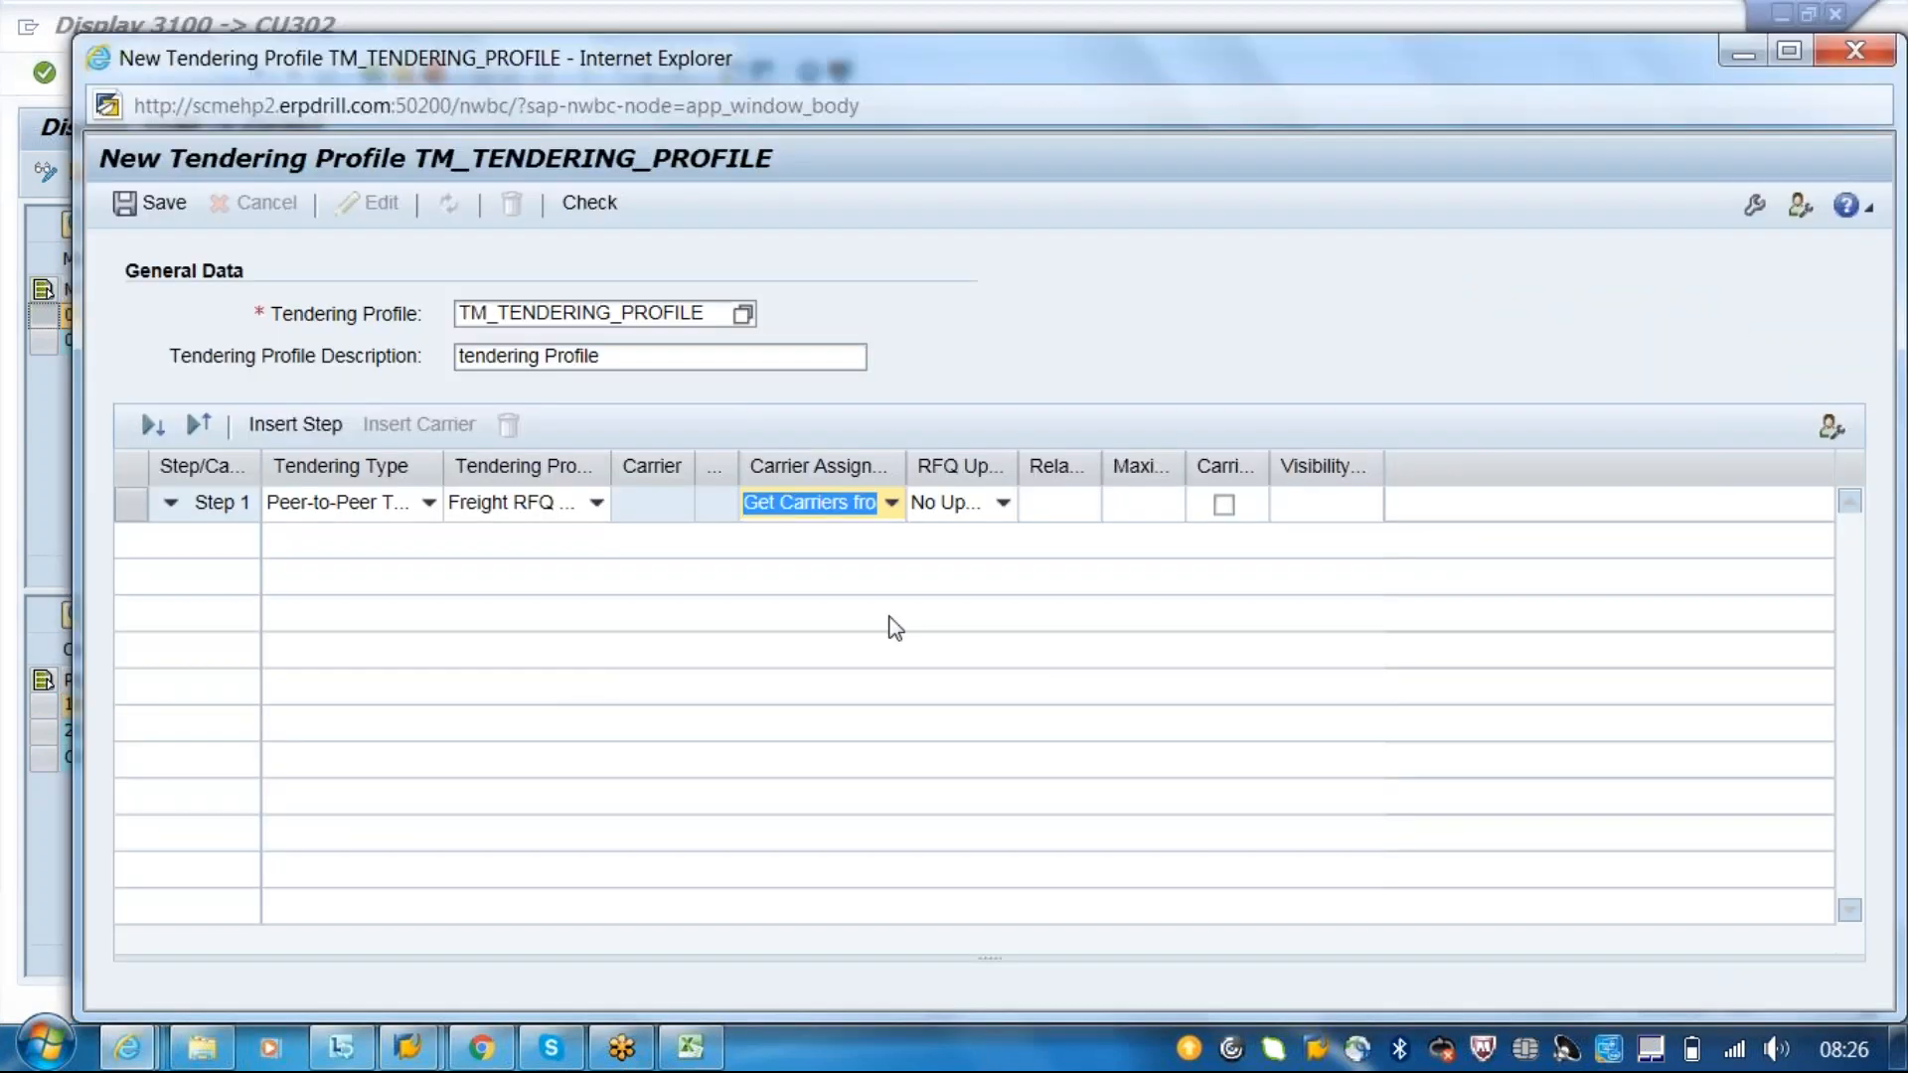
pyautogui.hotkey('alt', 'Tab')
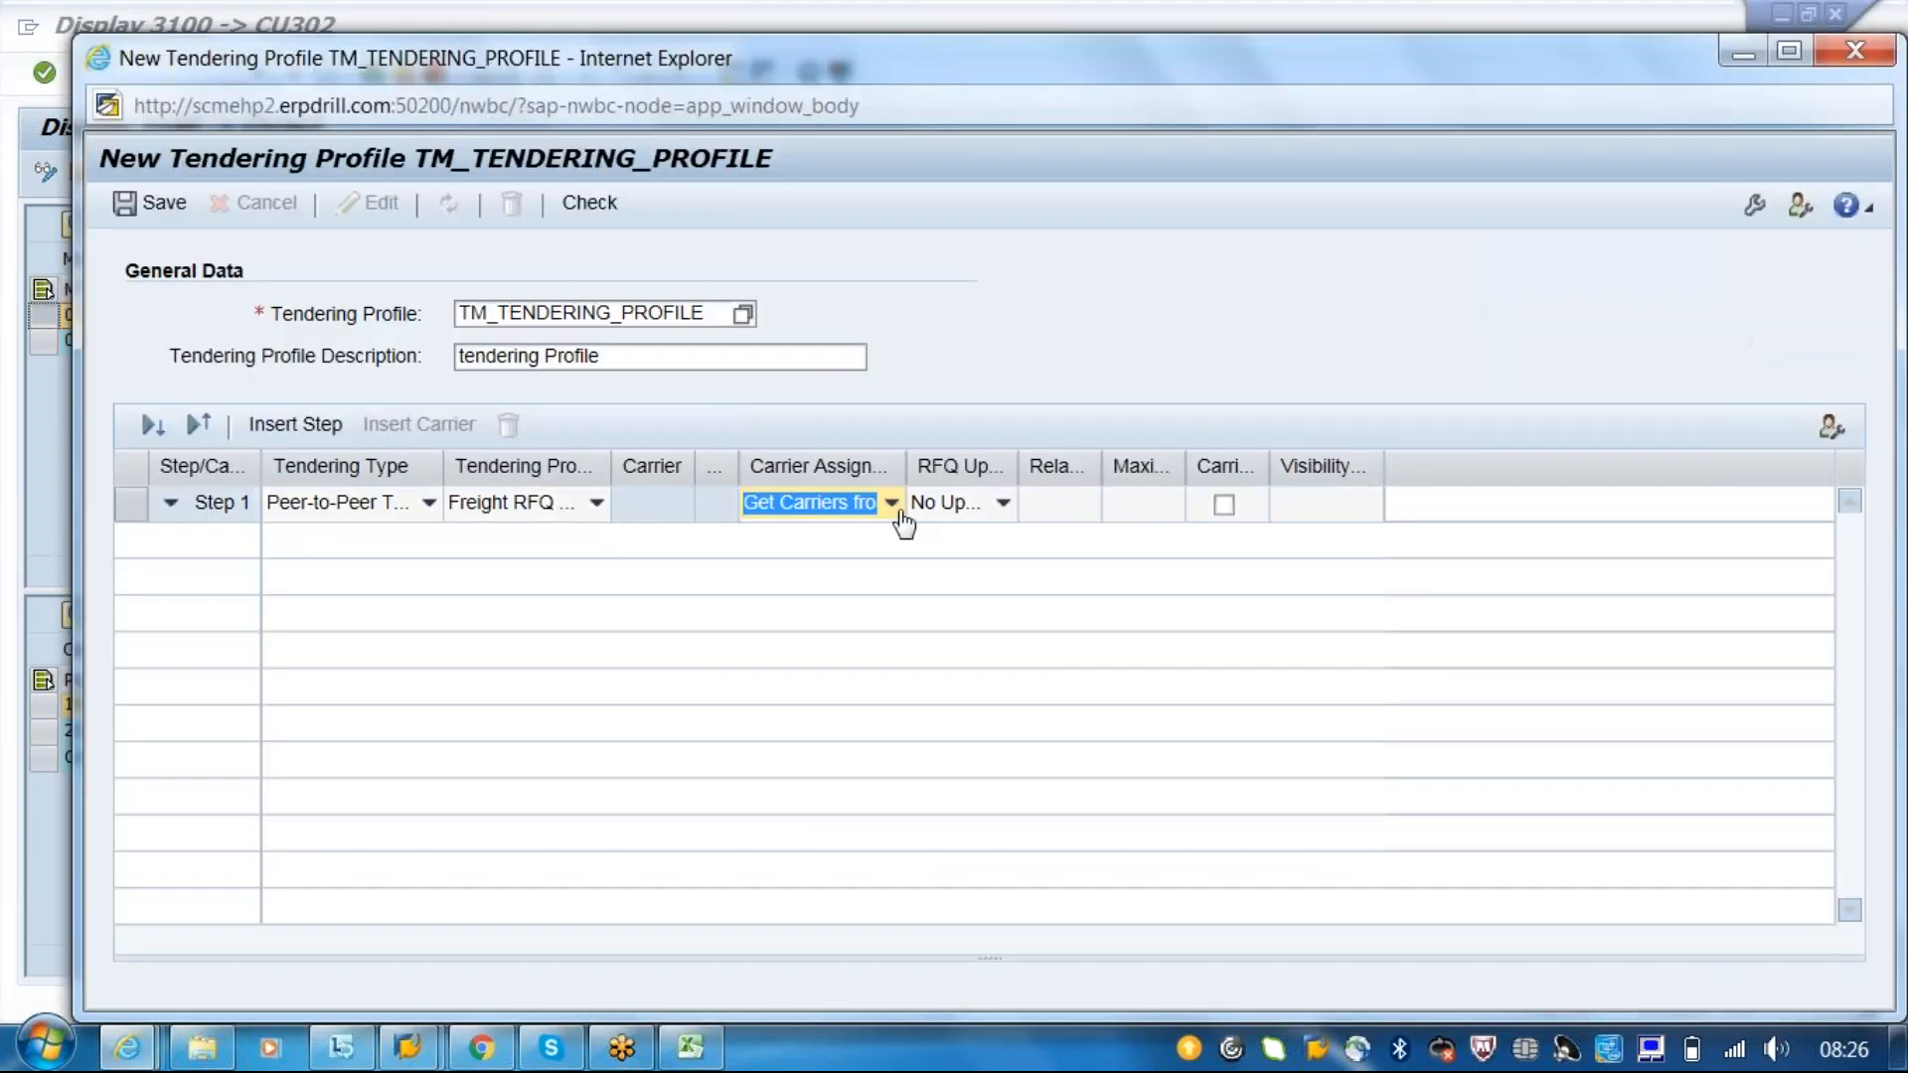
# - Review the carrier assignment options again, including Assign Carriers Manually, alongside the freight order's carrier ranking
pyautogui.click(894, 504)
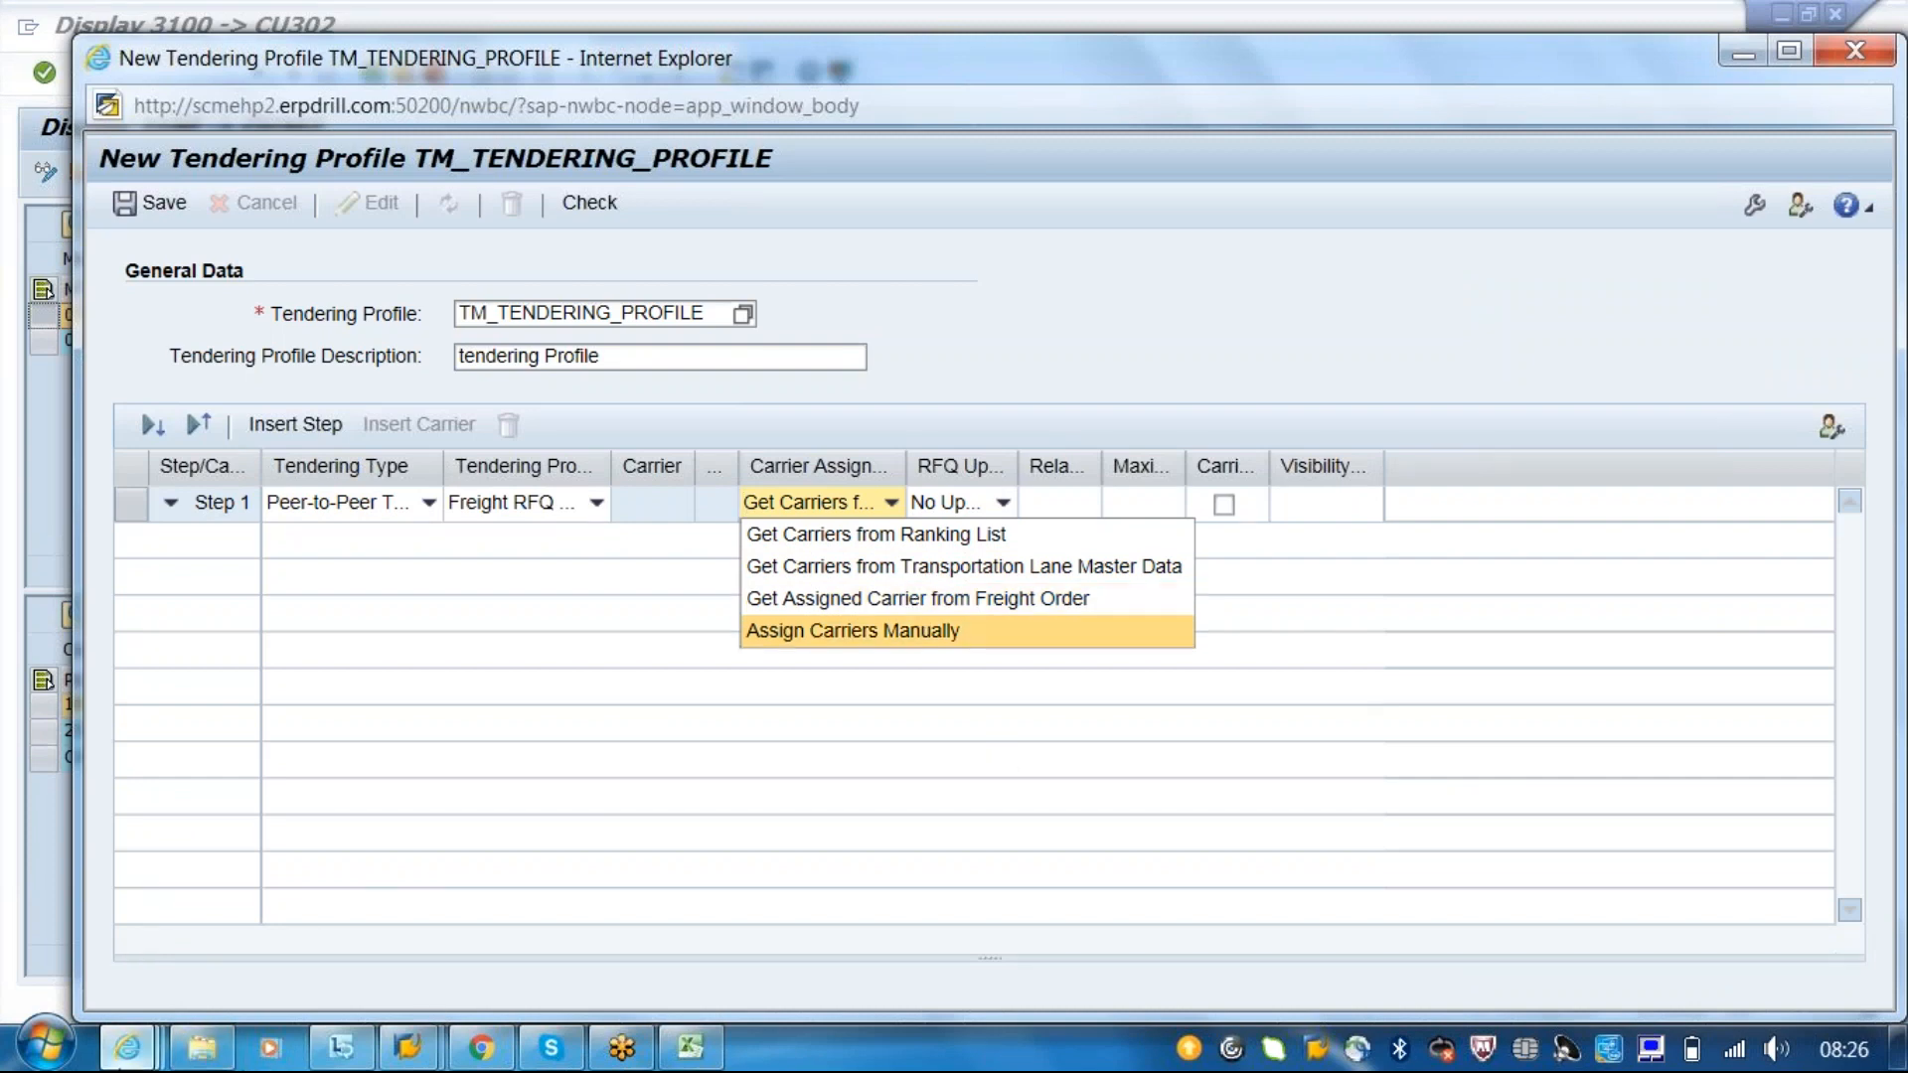
pyautogui.click(127, 1048)
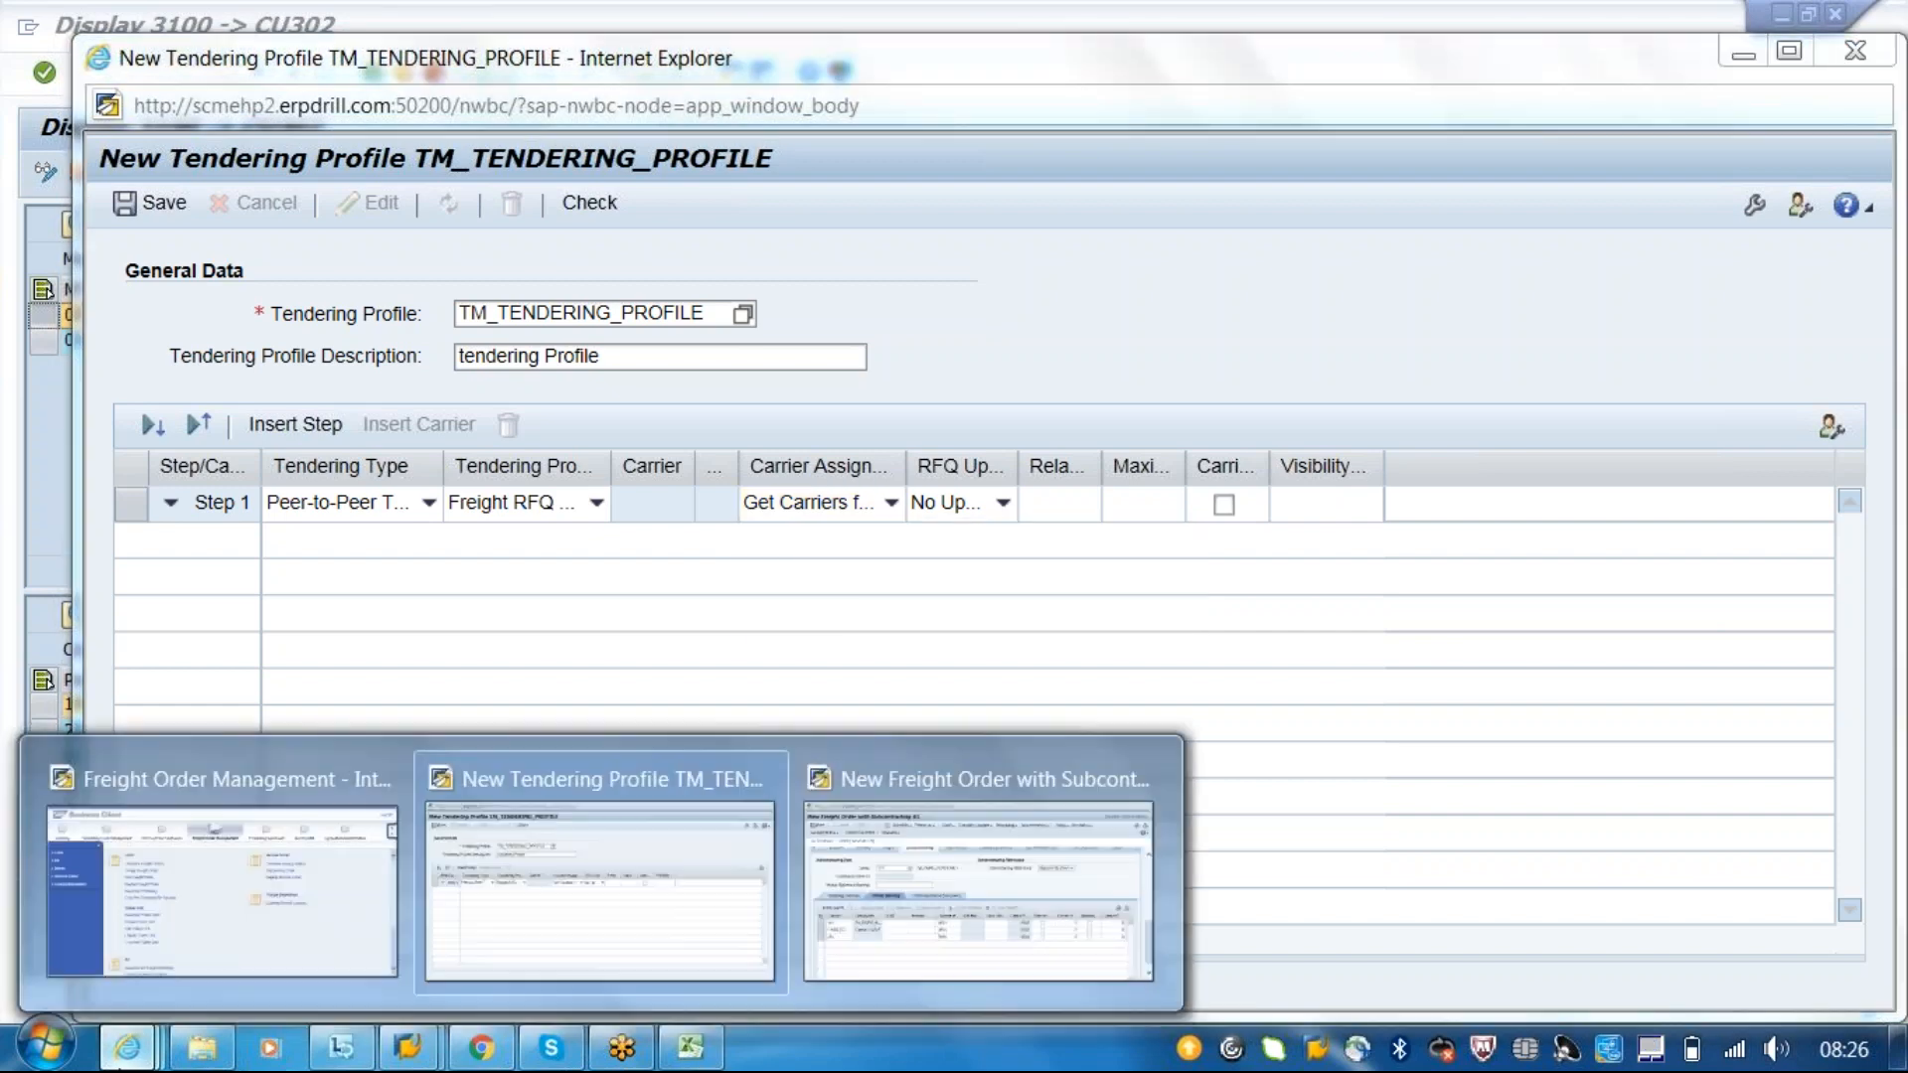
pyautogui.moveTo(412, 961)
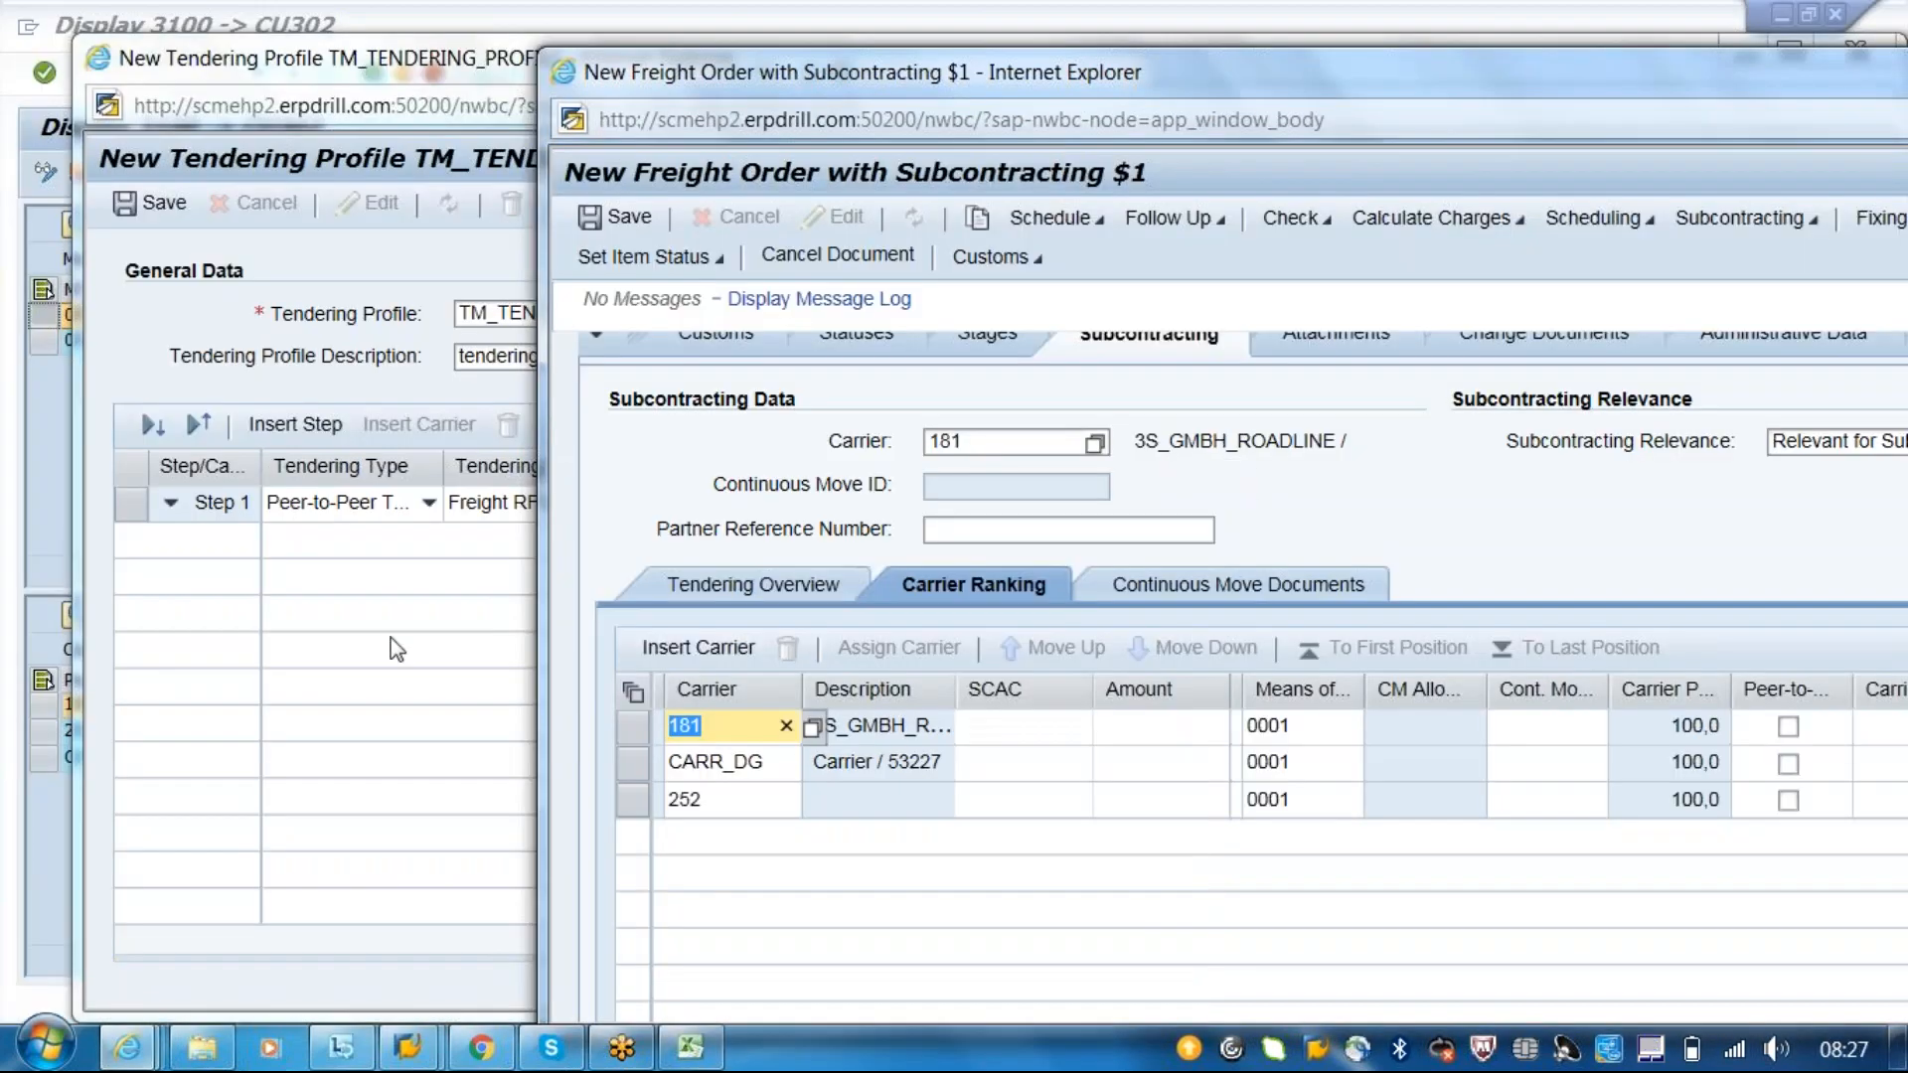
pyautogui.click(392, 639)
pyautogui.click(892, 504)
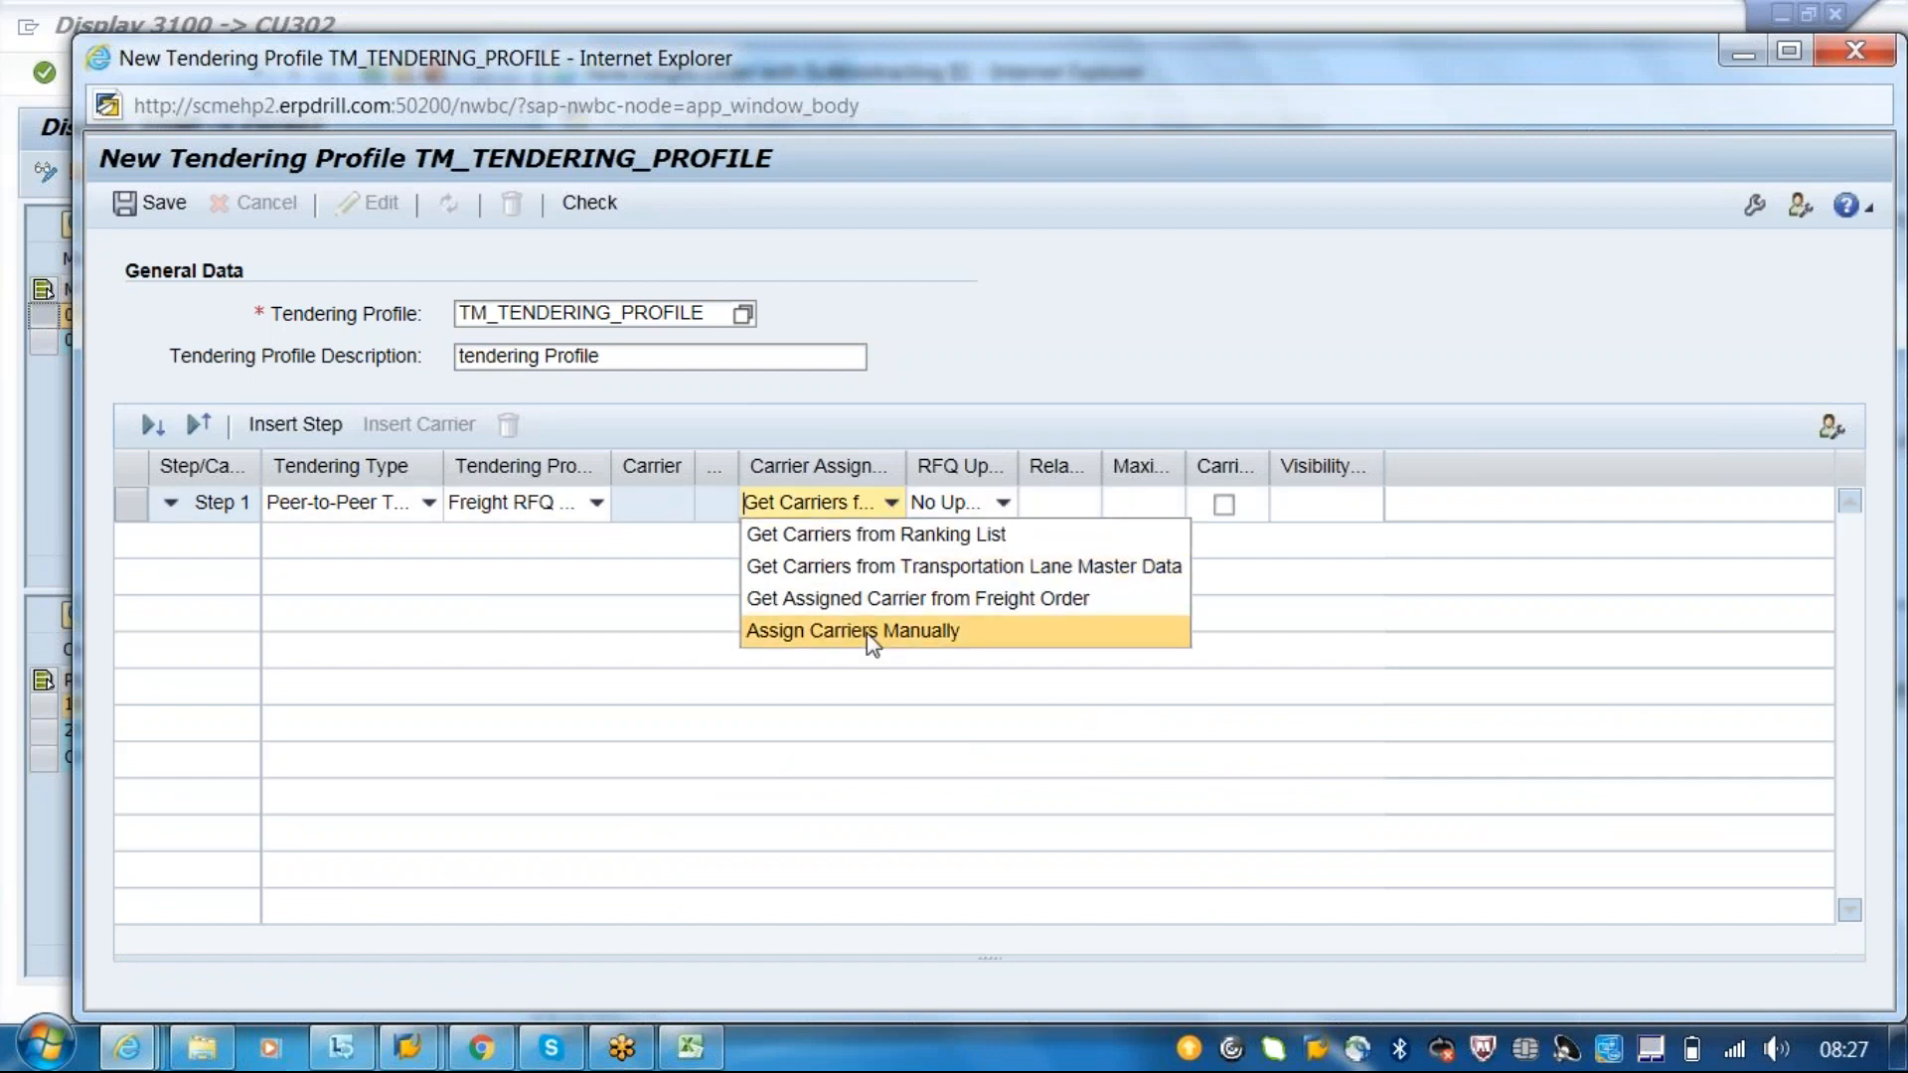
pyautogui.click(921, 712)
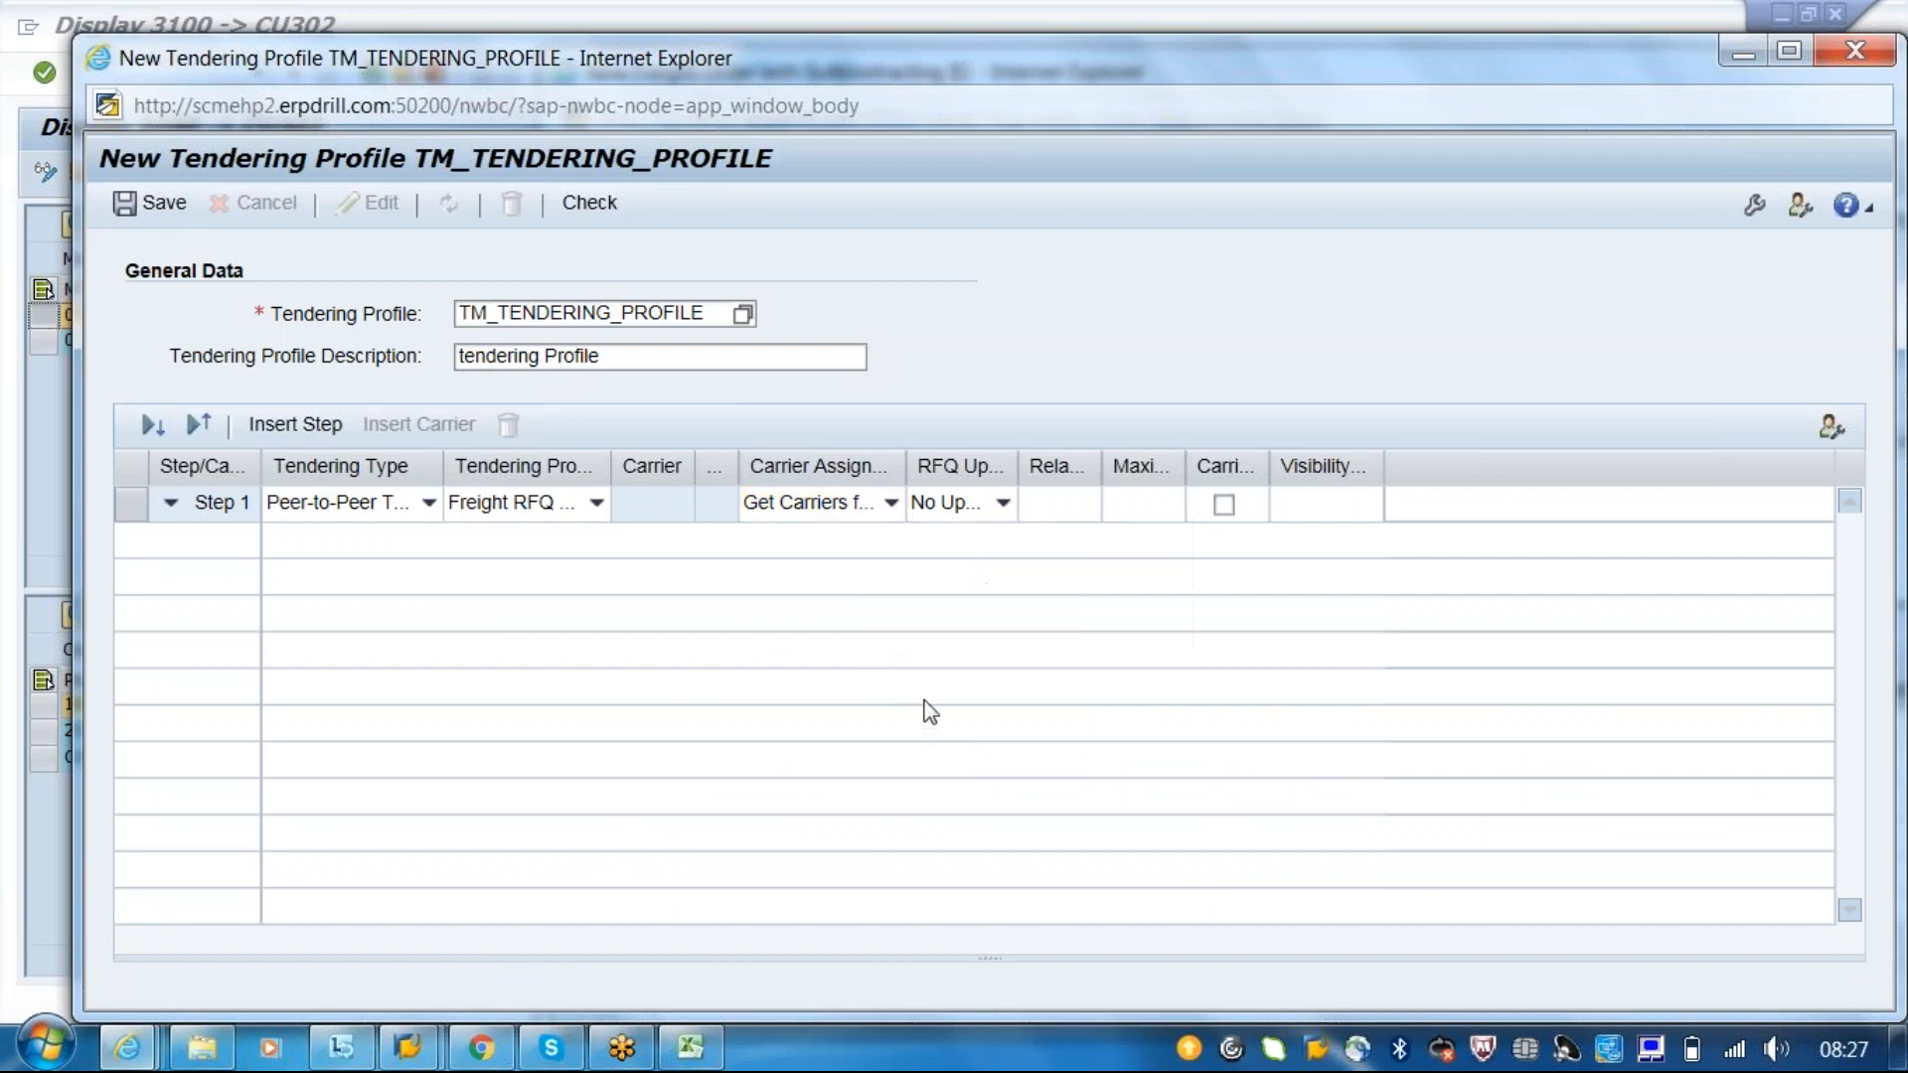
# - Set Step 1's RFQ update to No Update, its relative price limit to 100 and its maximum response time to :10
pyautogui.click(1002, 505)
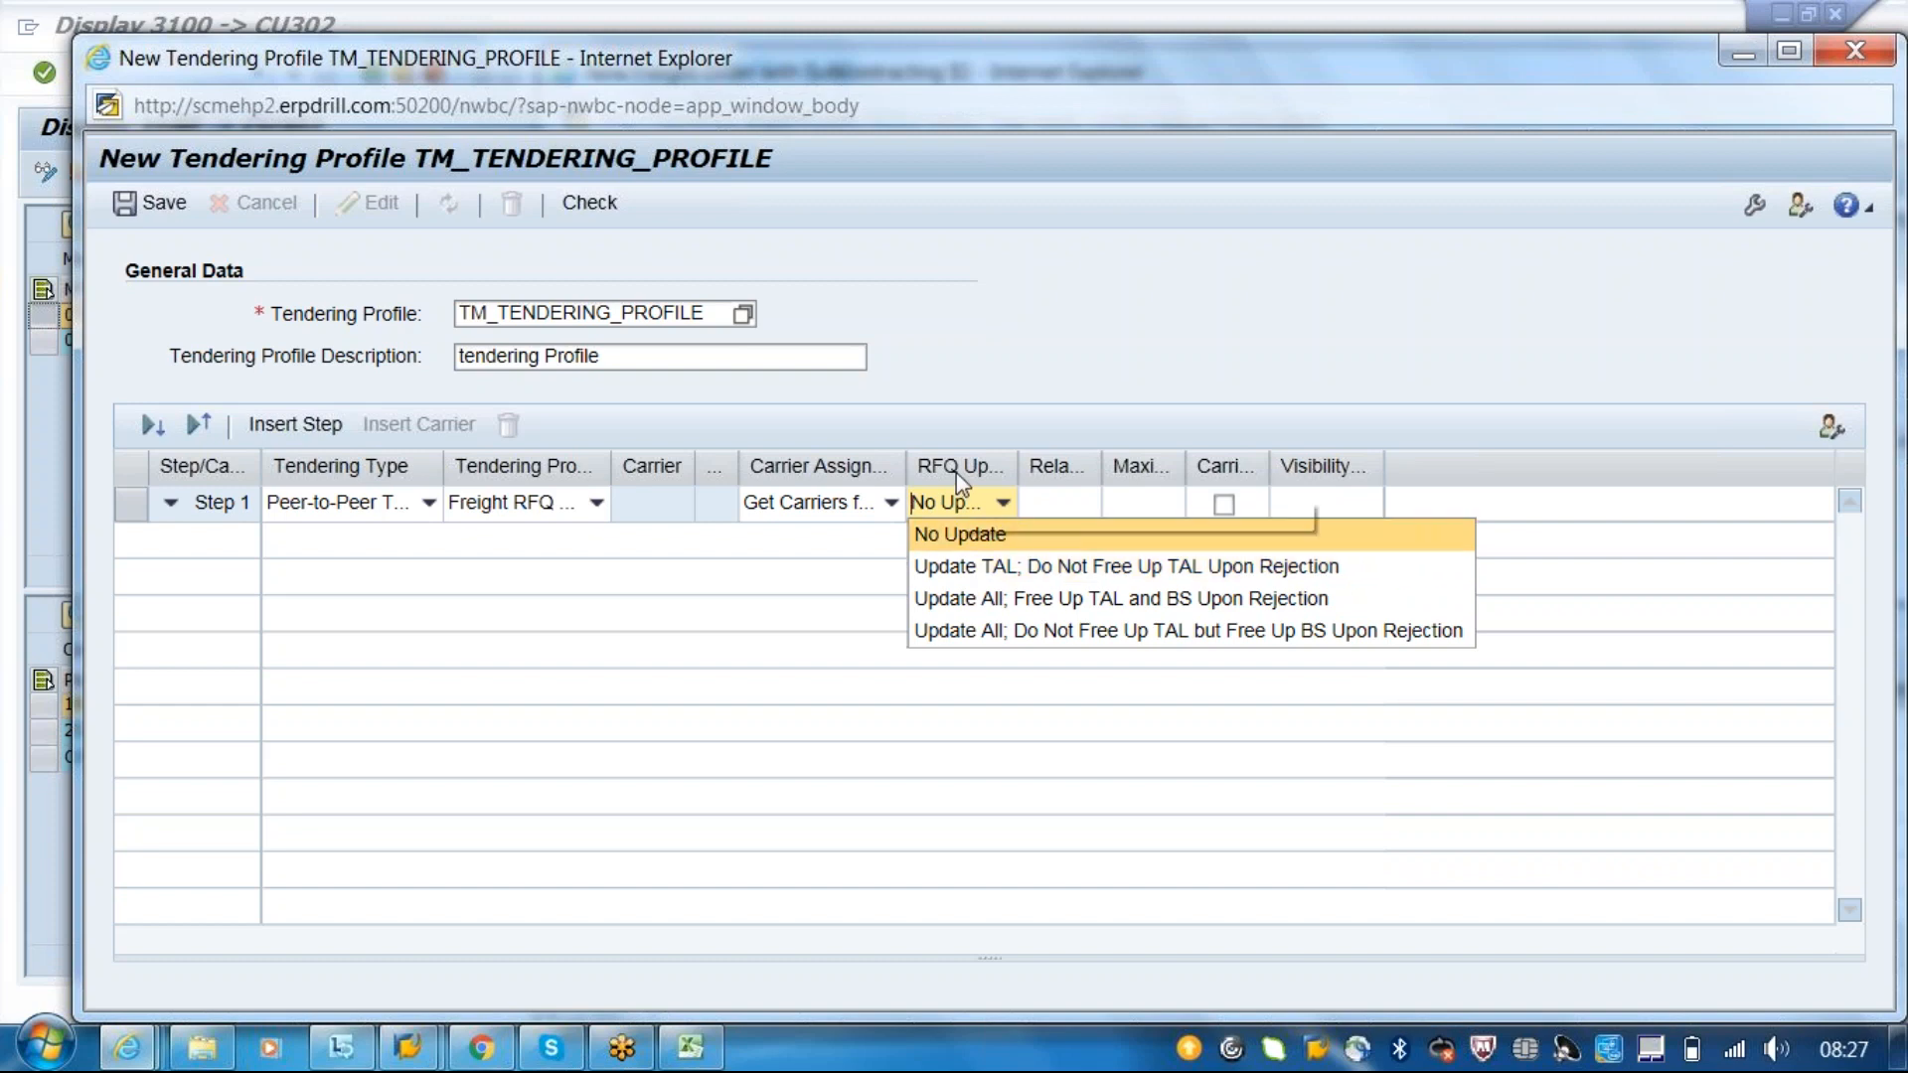
pyautogui.click(1020, 537)
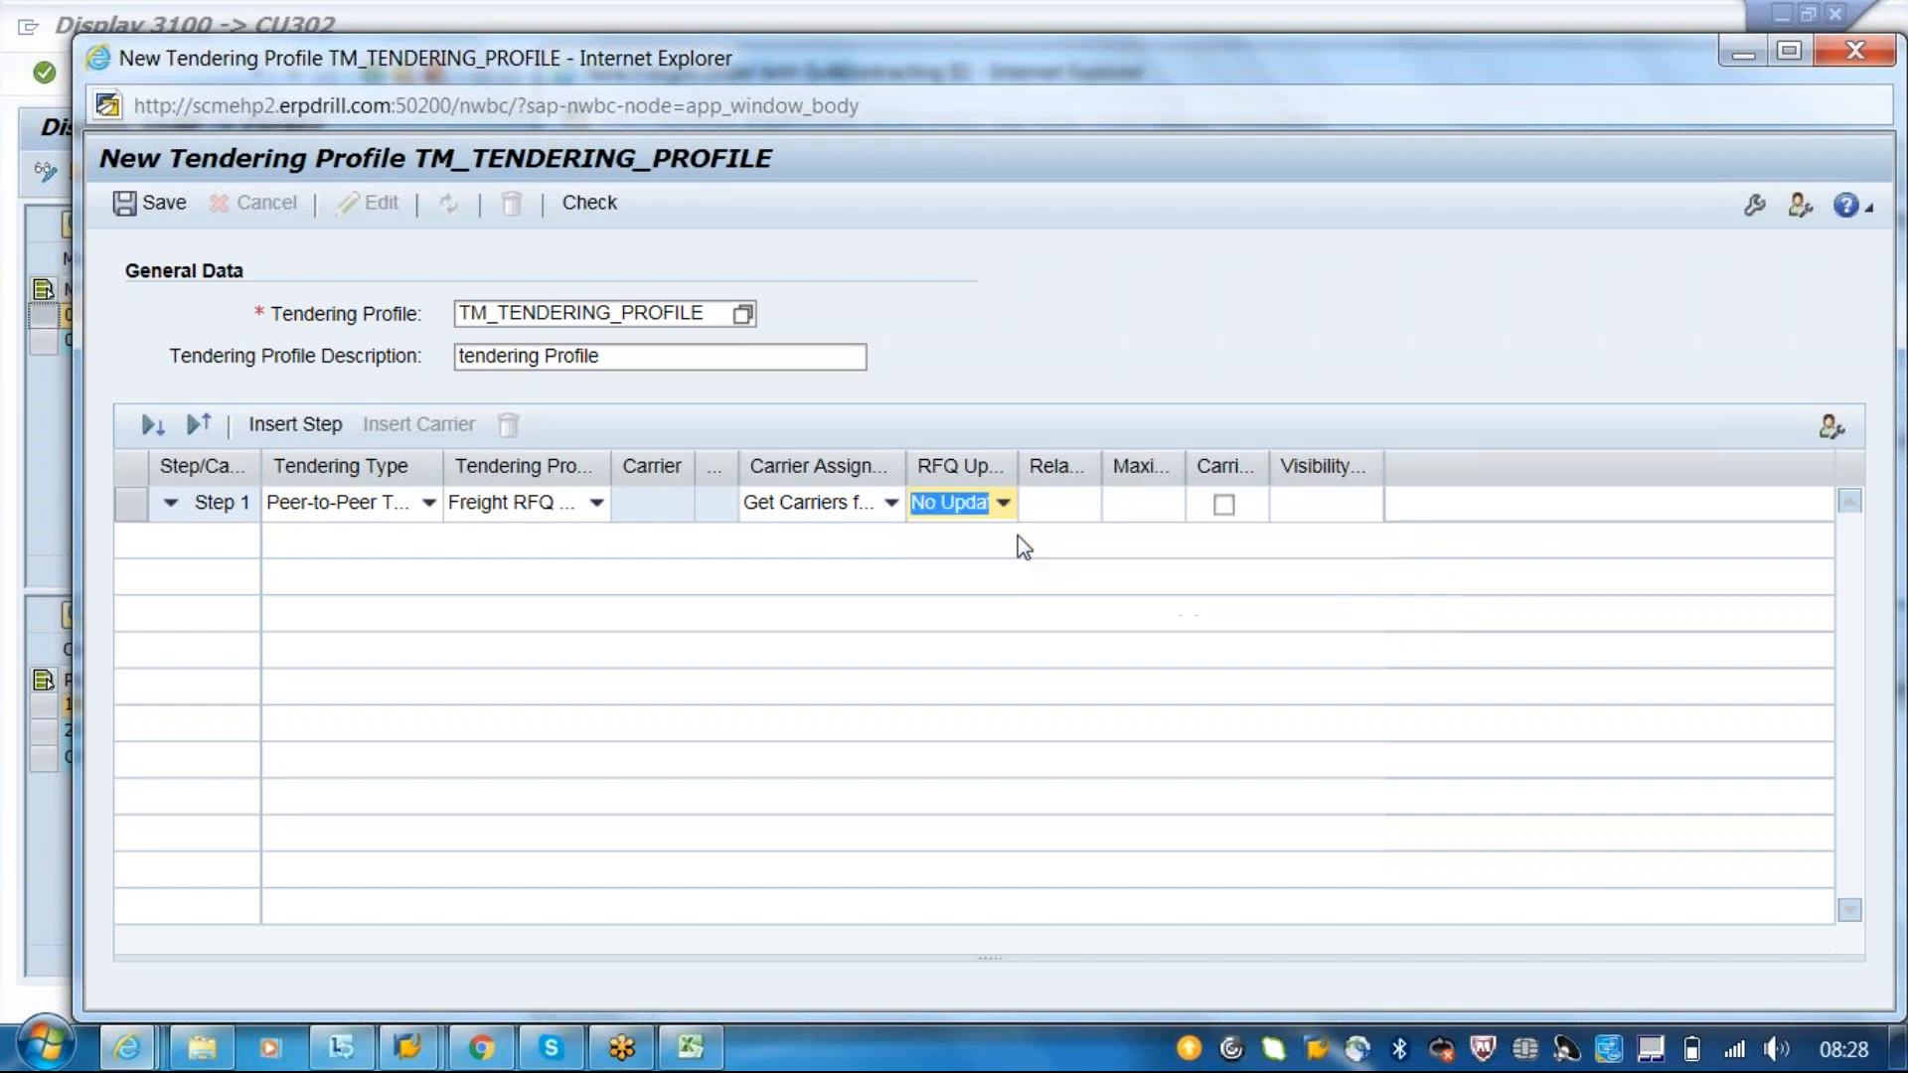
pyautogui.click(1058, 503)
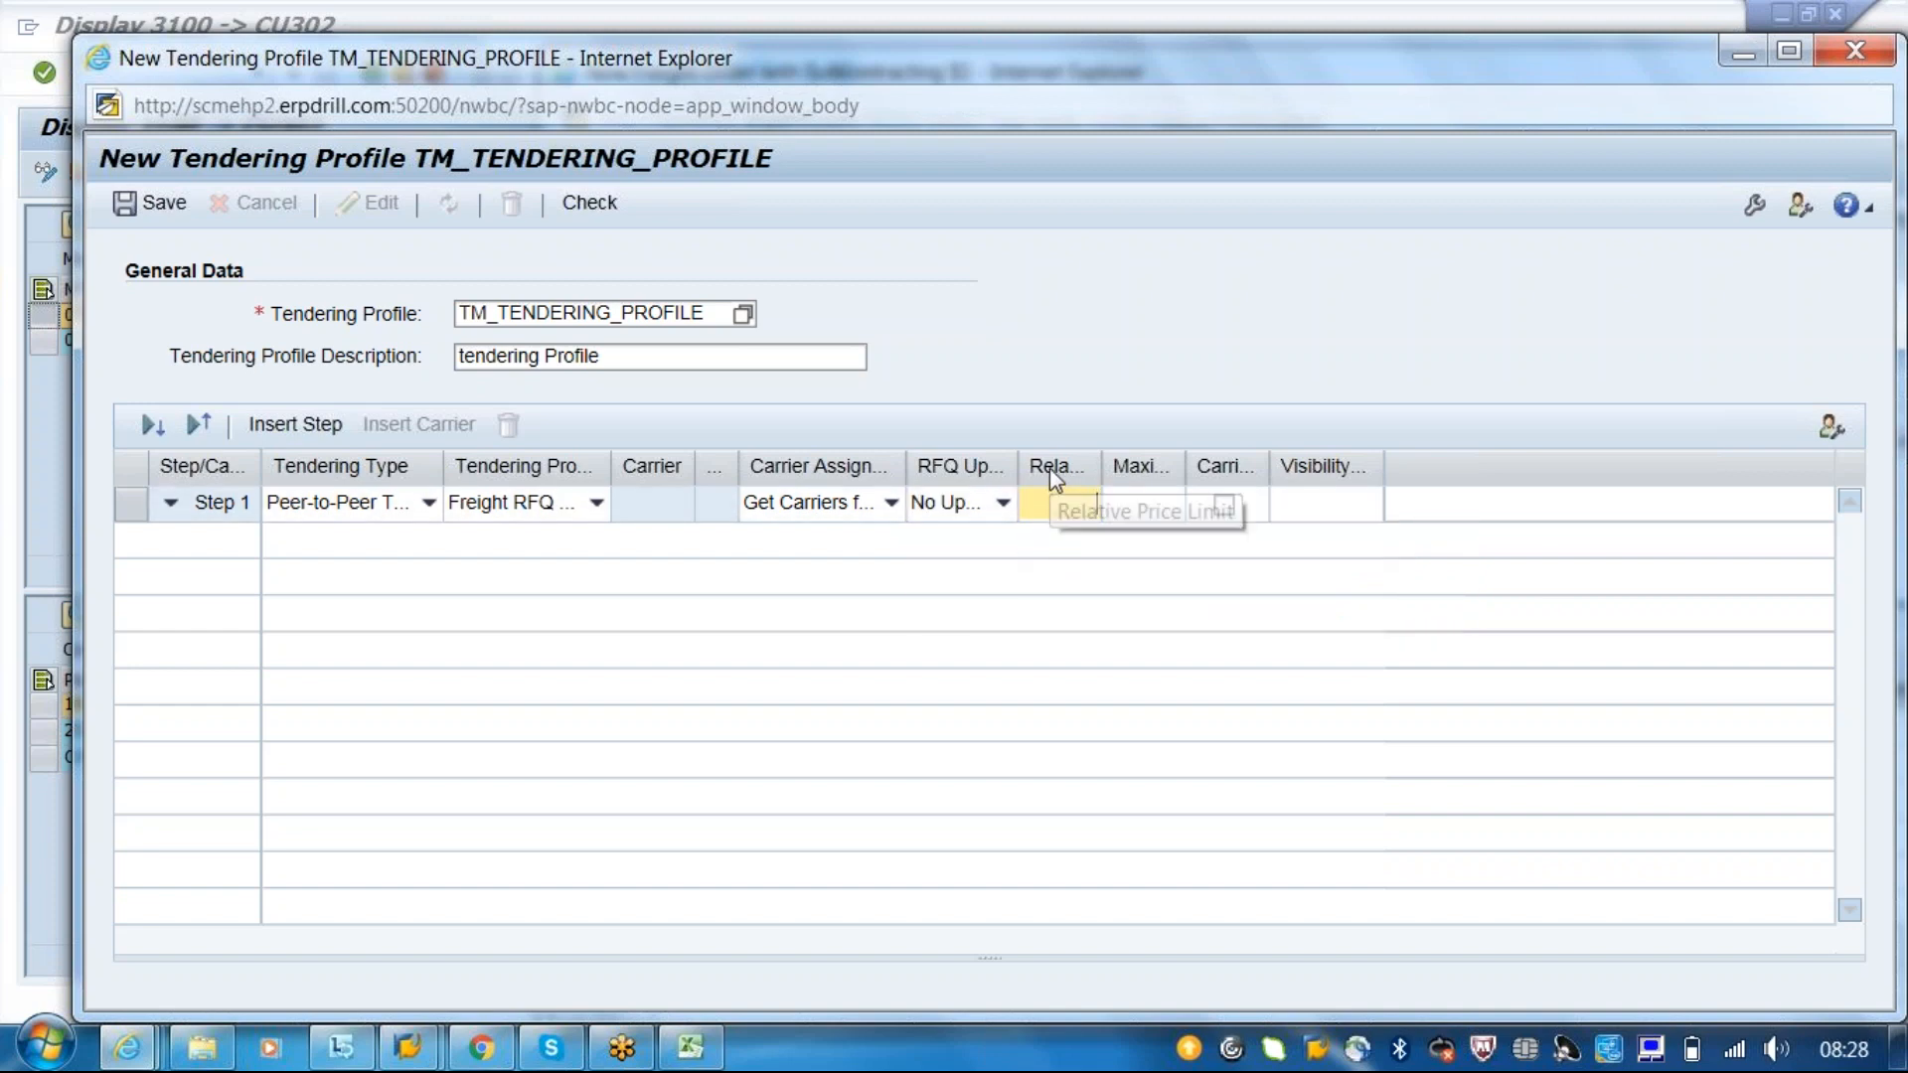
pyautogui.write('100')
pyautogui.click(1157, 509)
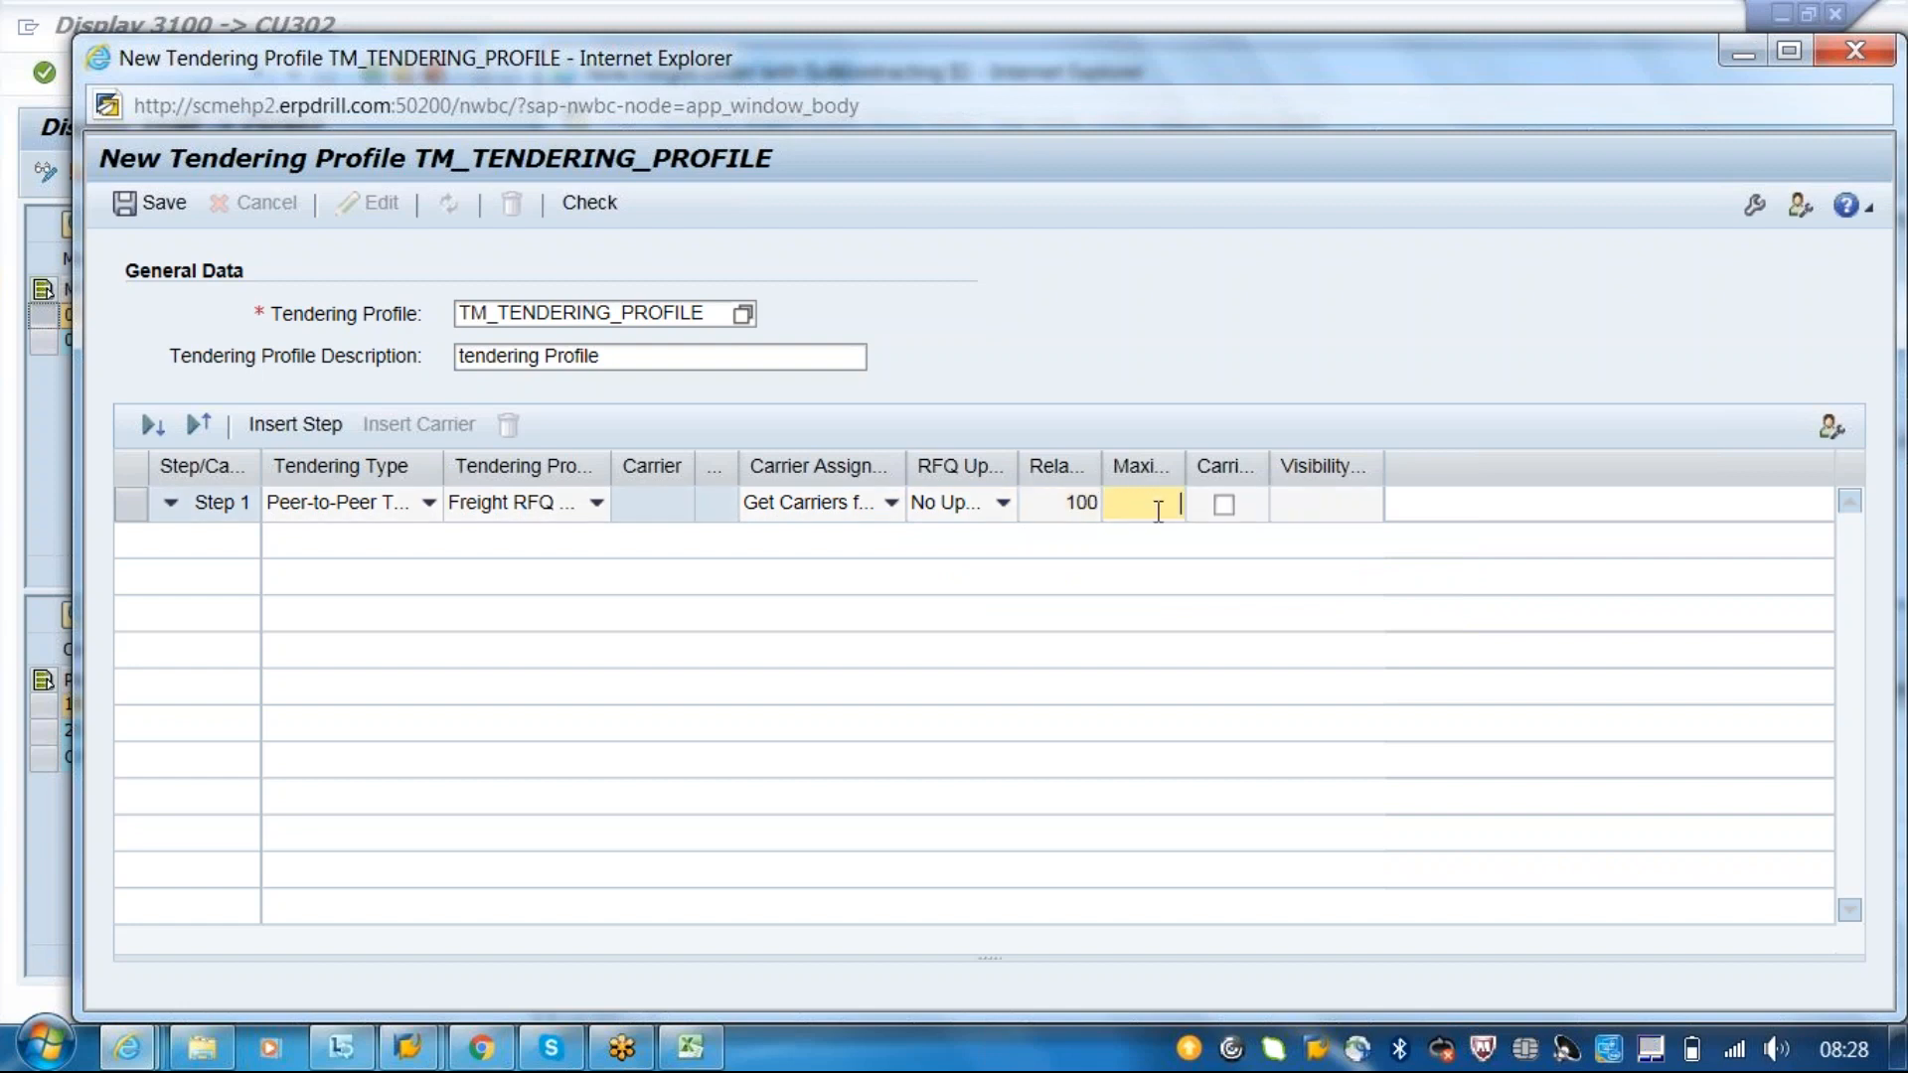
pyautogui.write('10')
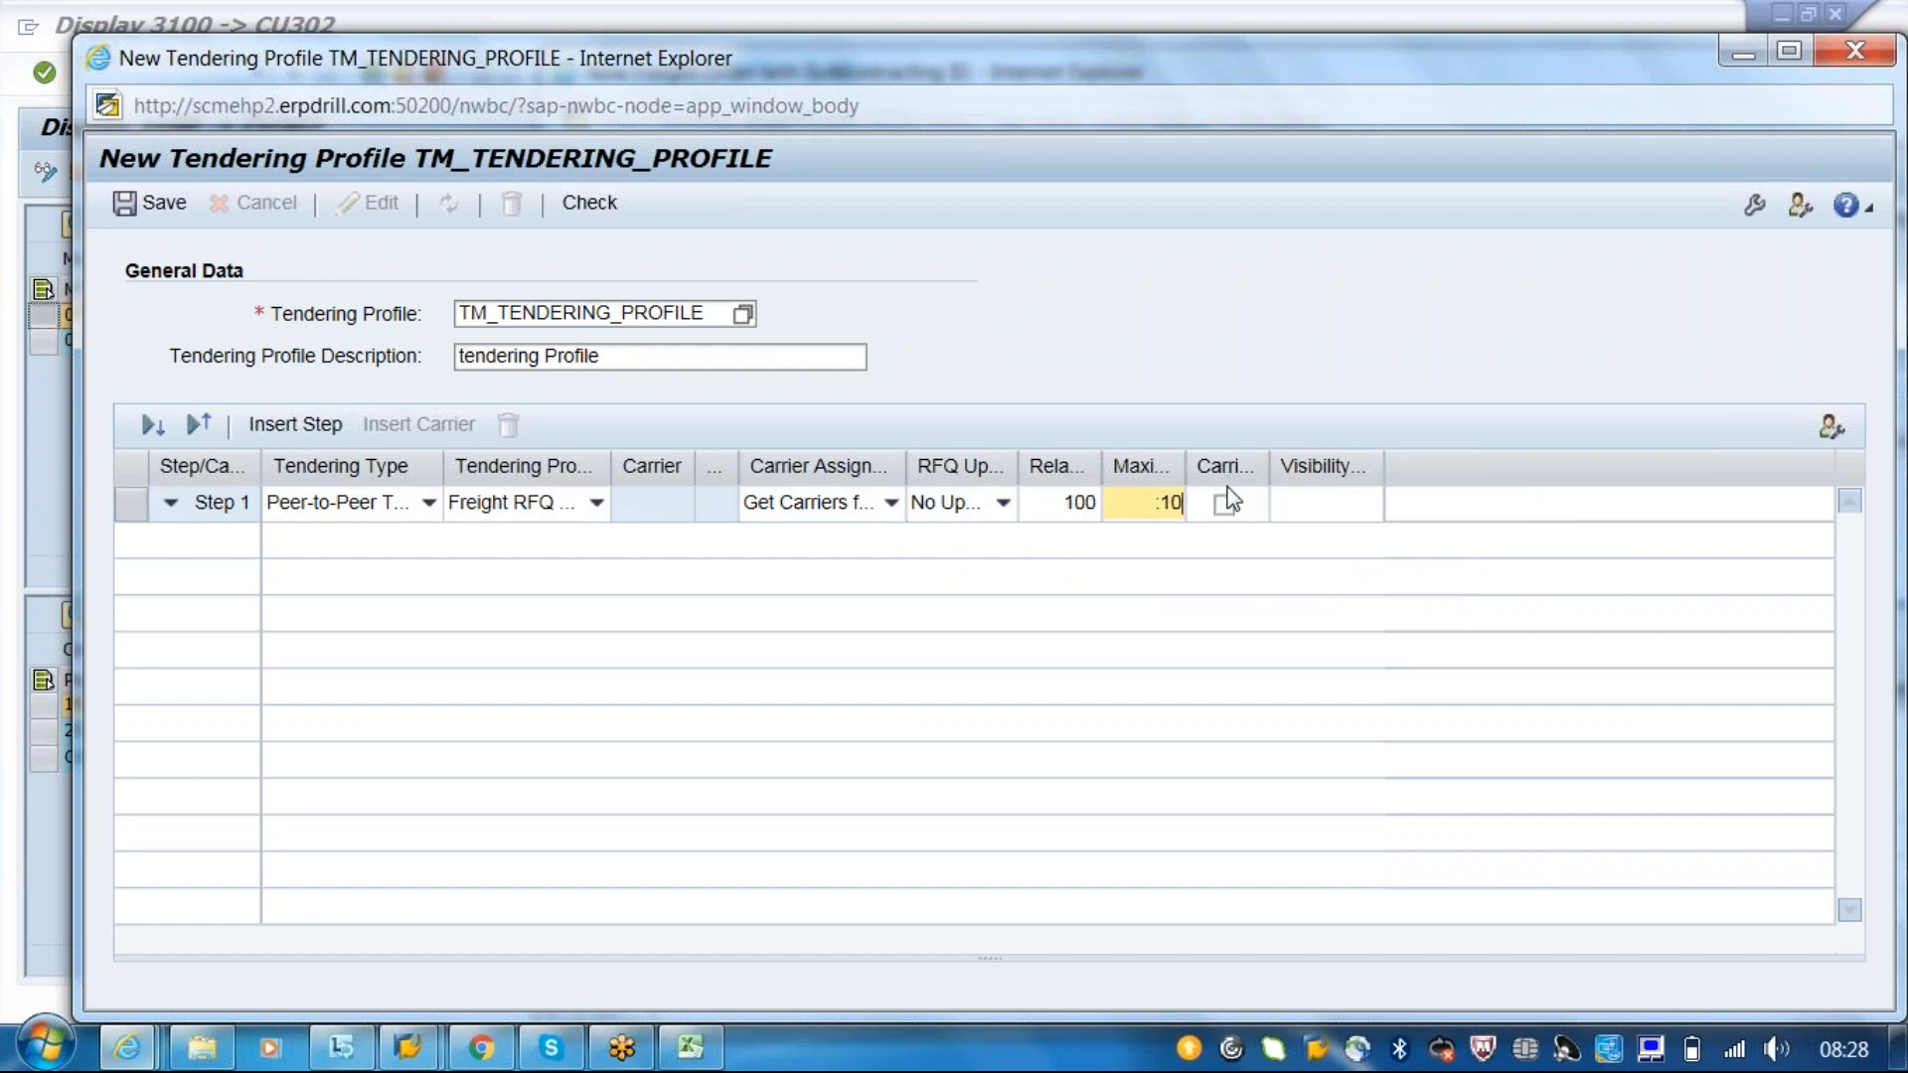
# - Assign the _DEFAULT visibility settings to Step 1, then check and save the tendering profile
pyautogui.click(1320, 504)
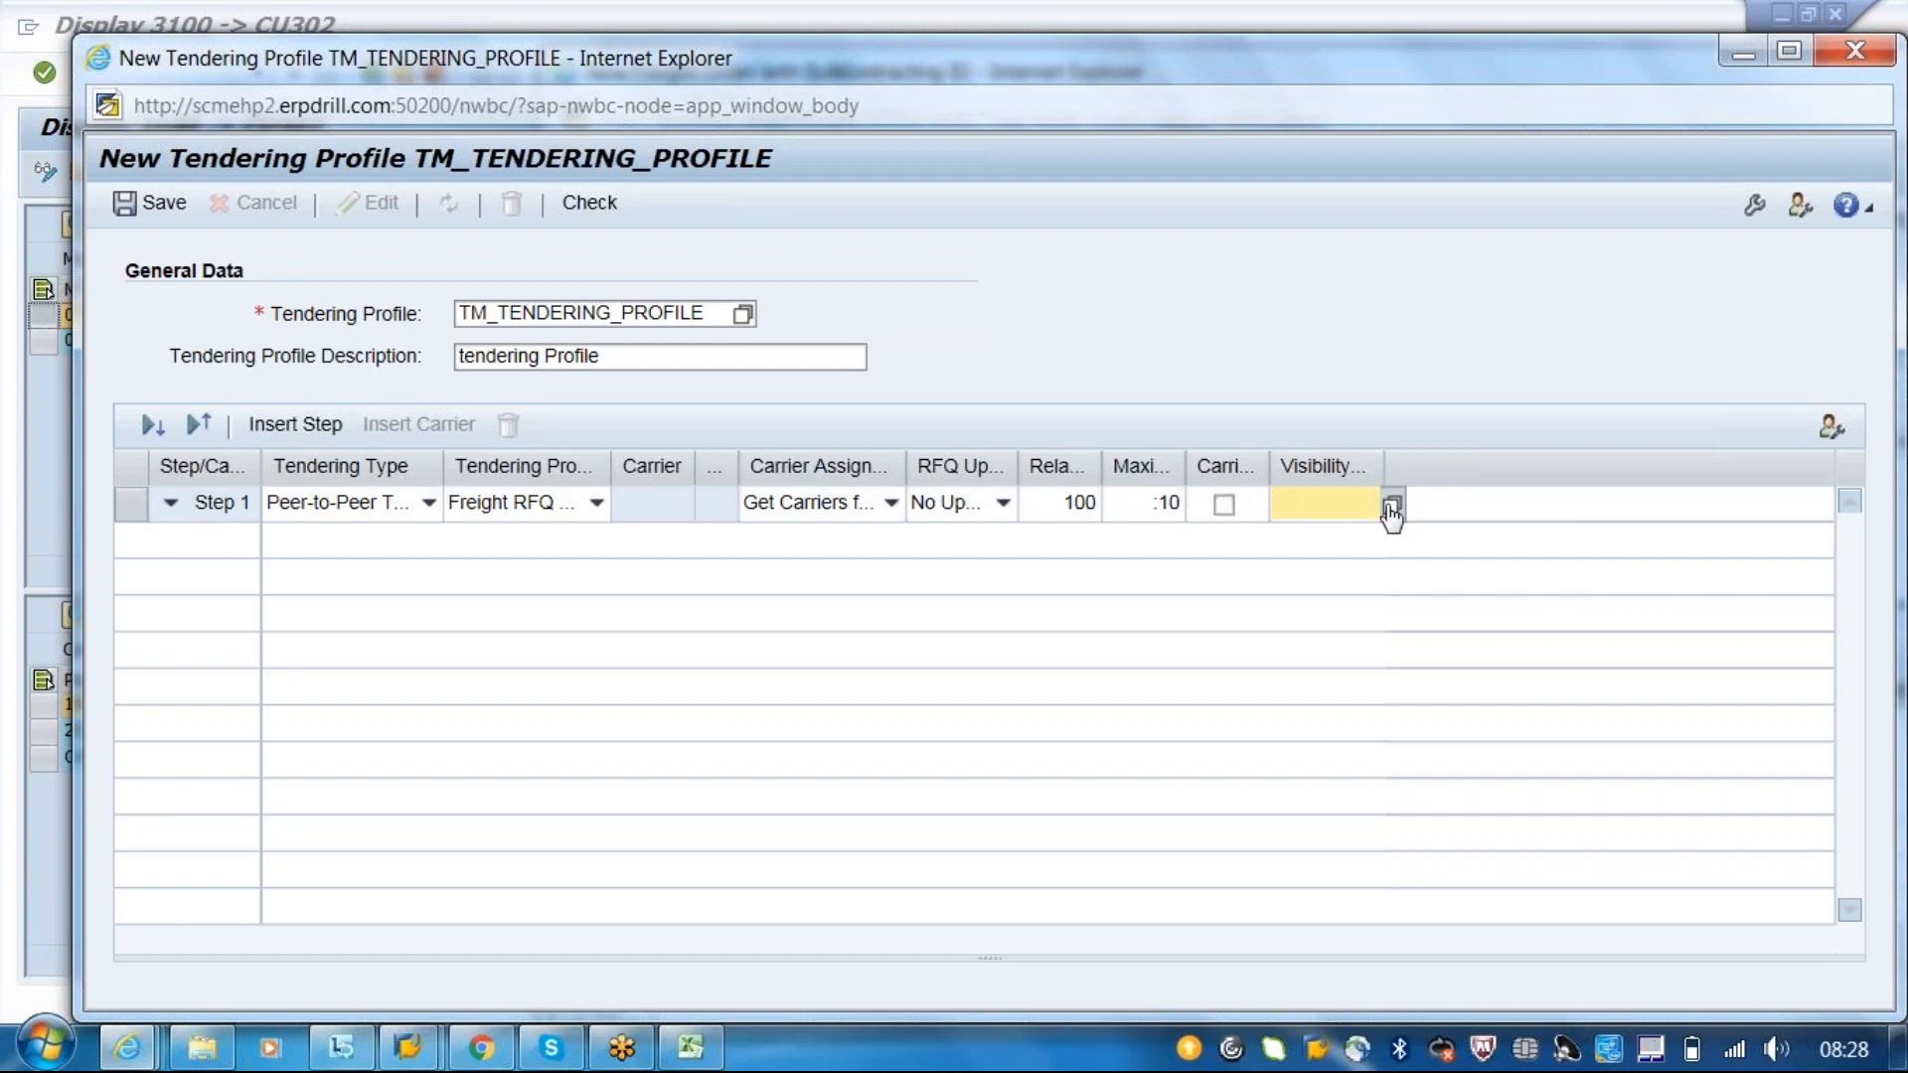
pyautogui.click(1392, 507)
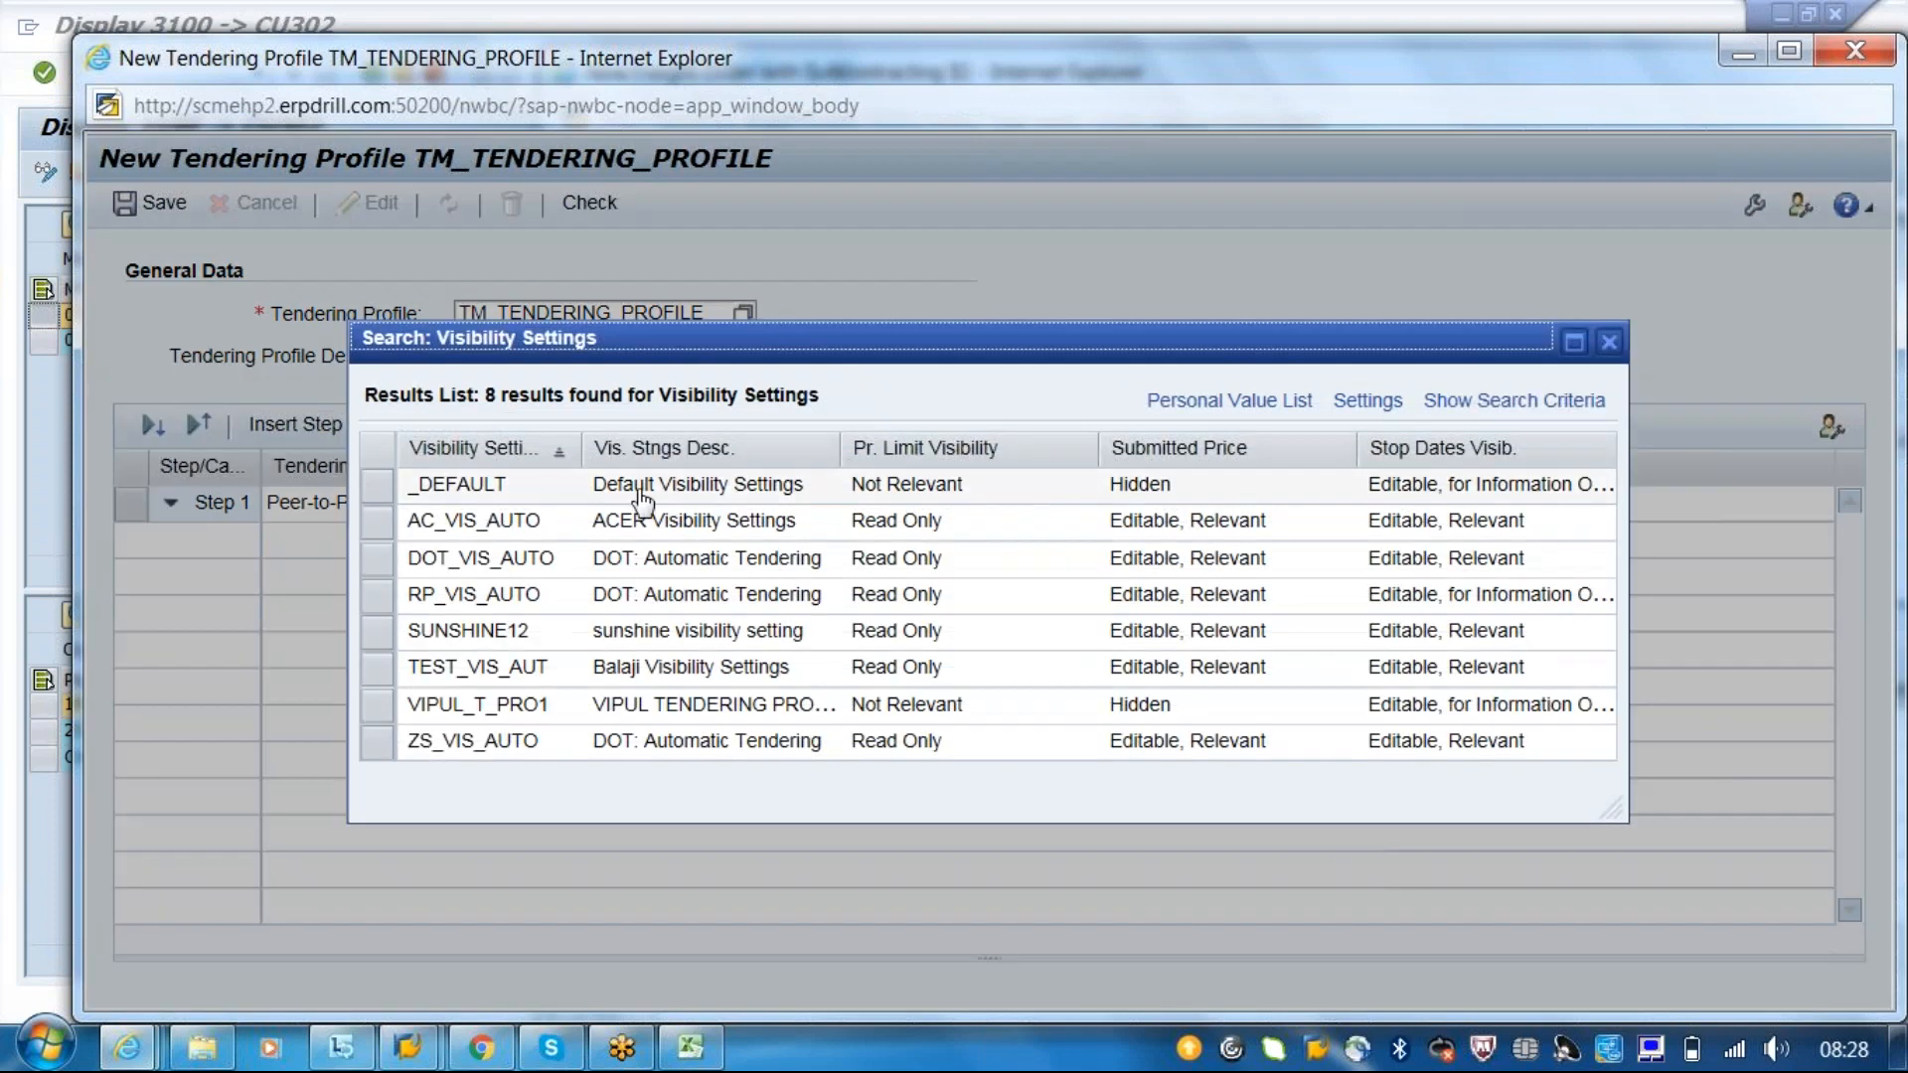
pyautogui.click(636, 487)
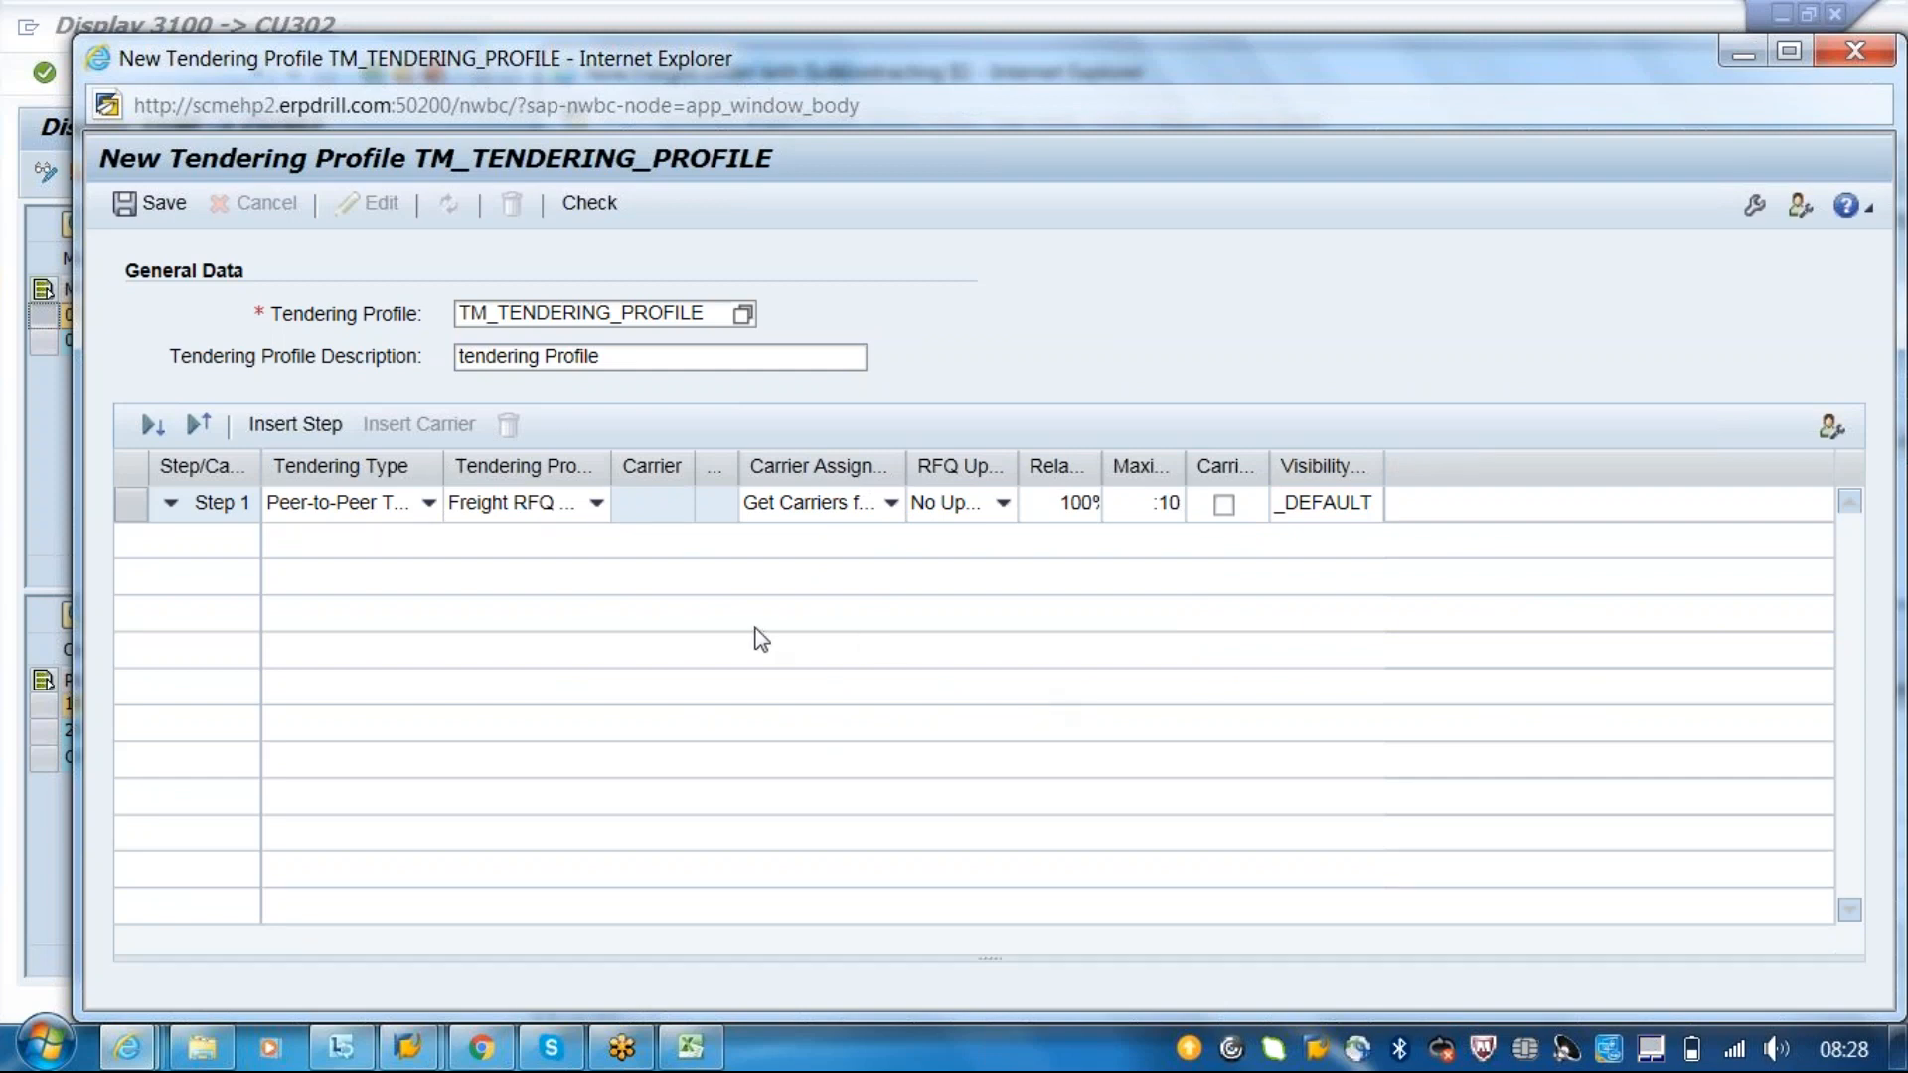
pyautogui.click(575, 207)
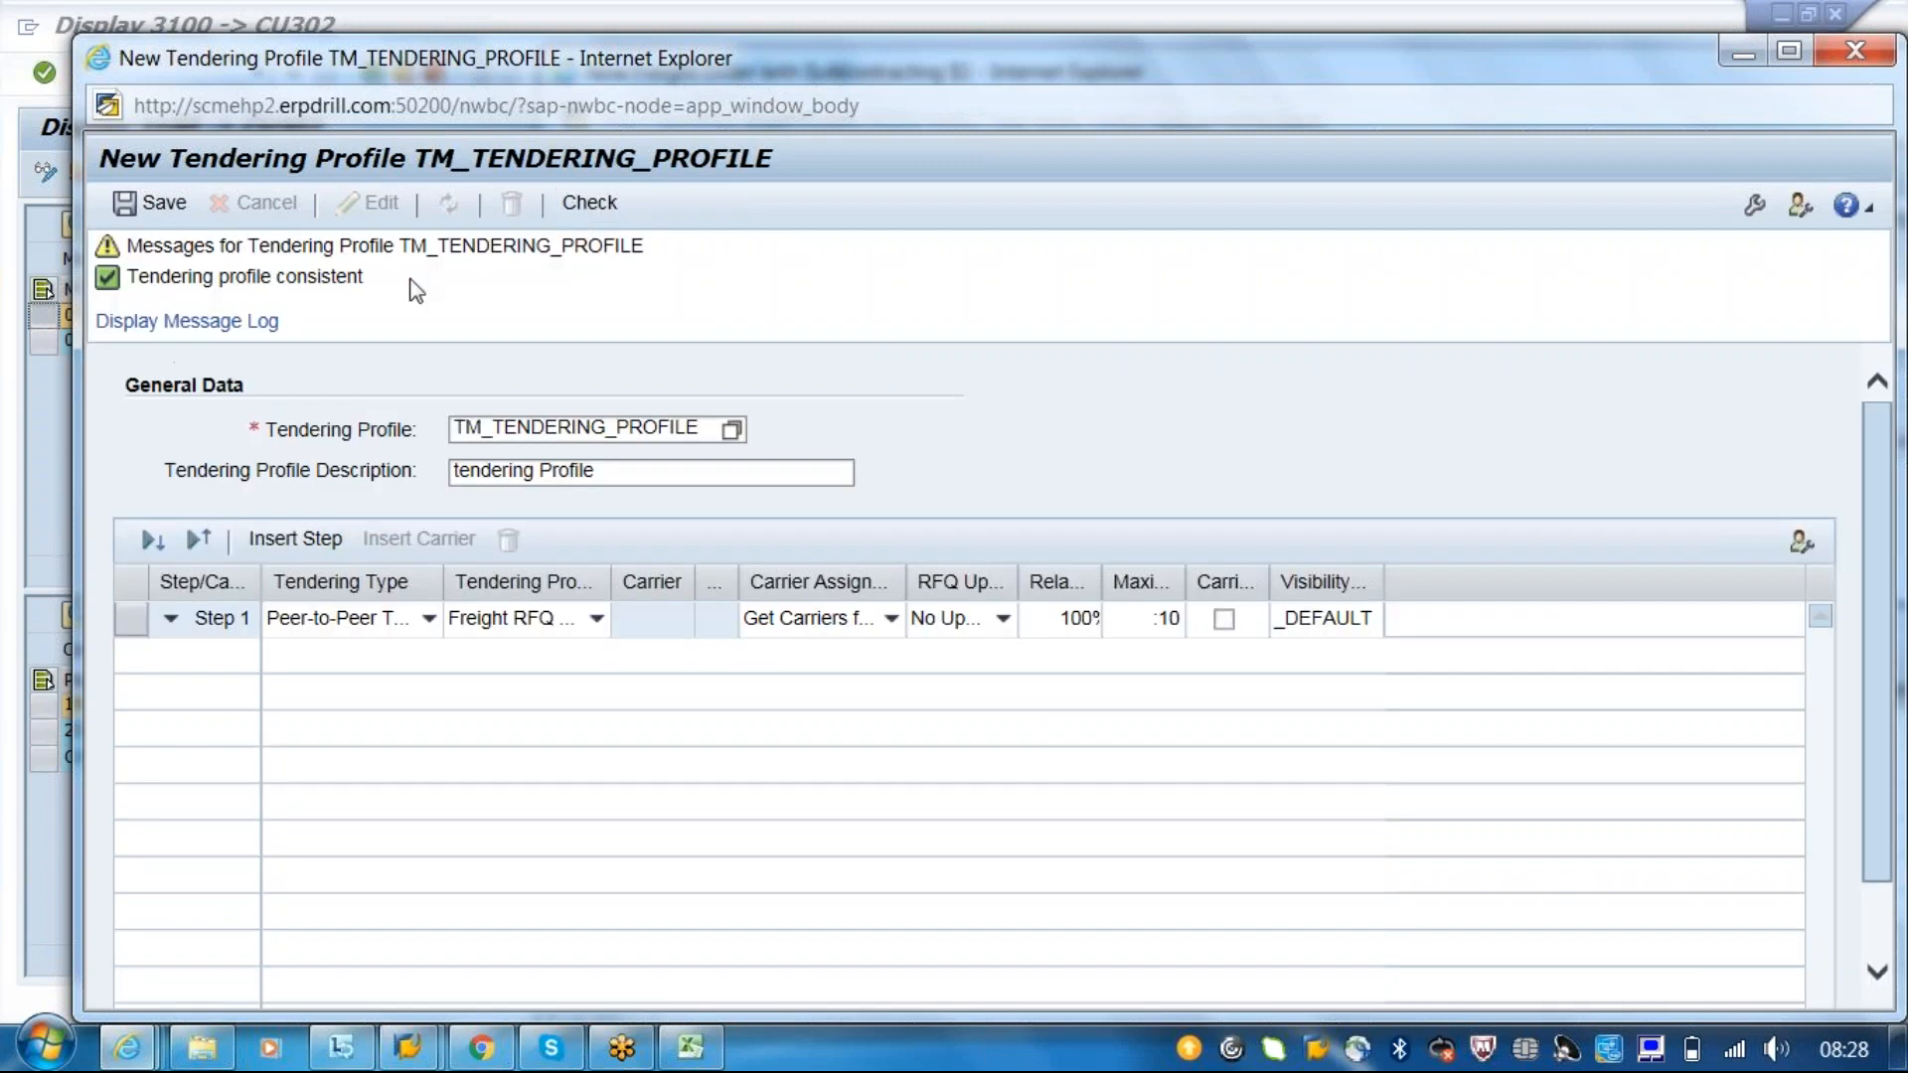
pyautogui.click(162, 205)
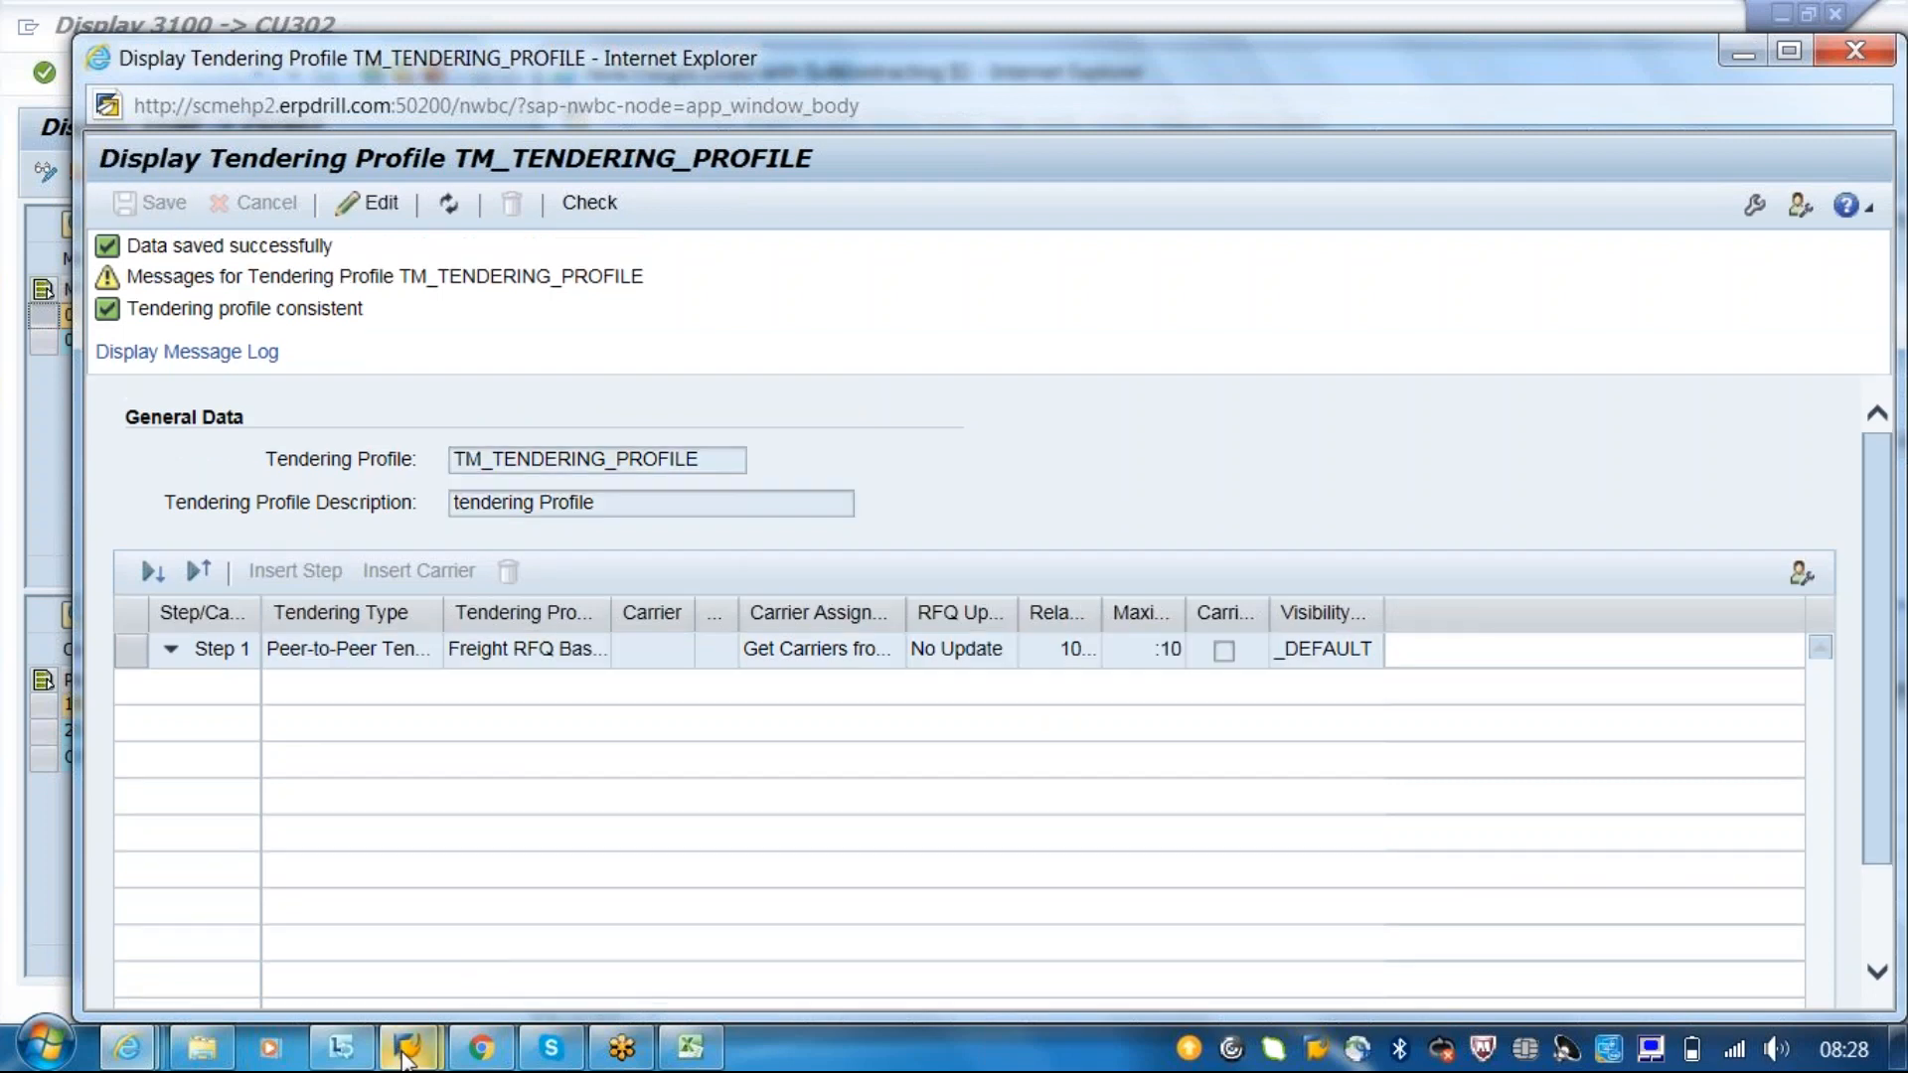
# - Switch to the SAP GUI session, leave the 3100 to CU302 transportation lane and start the SPRO transaction
pyautogui.moveTo(405, 1059)
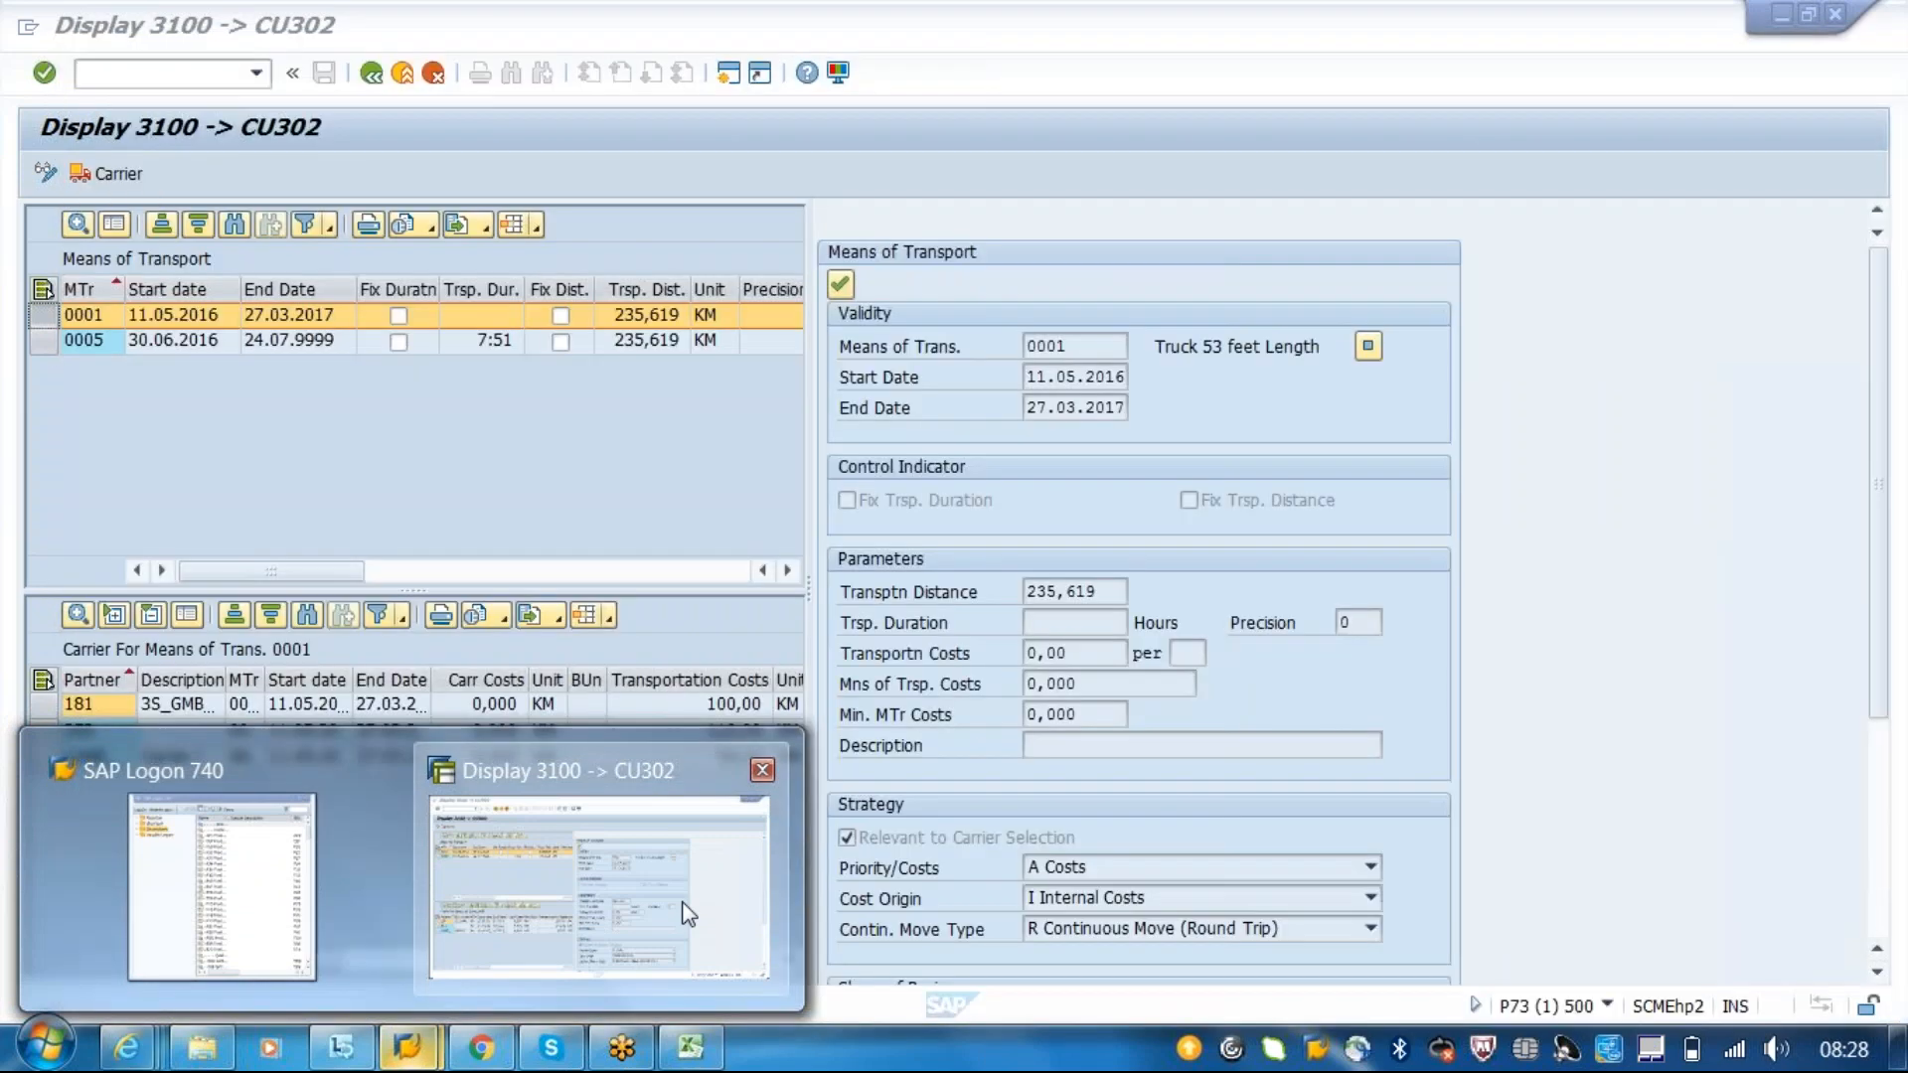
pyautogui.click(688, 912)
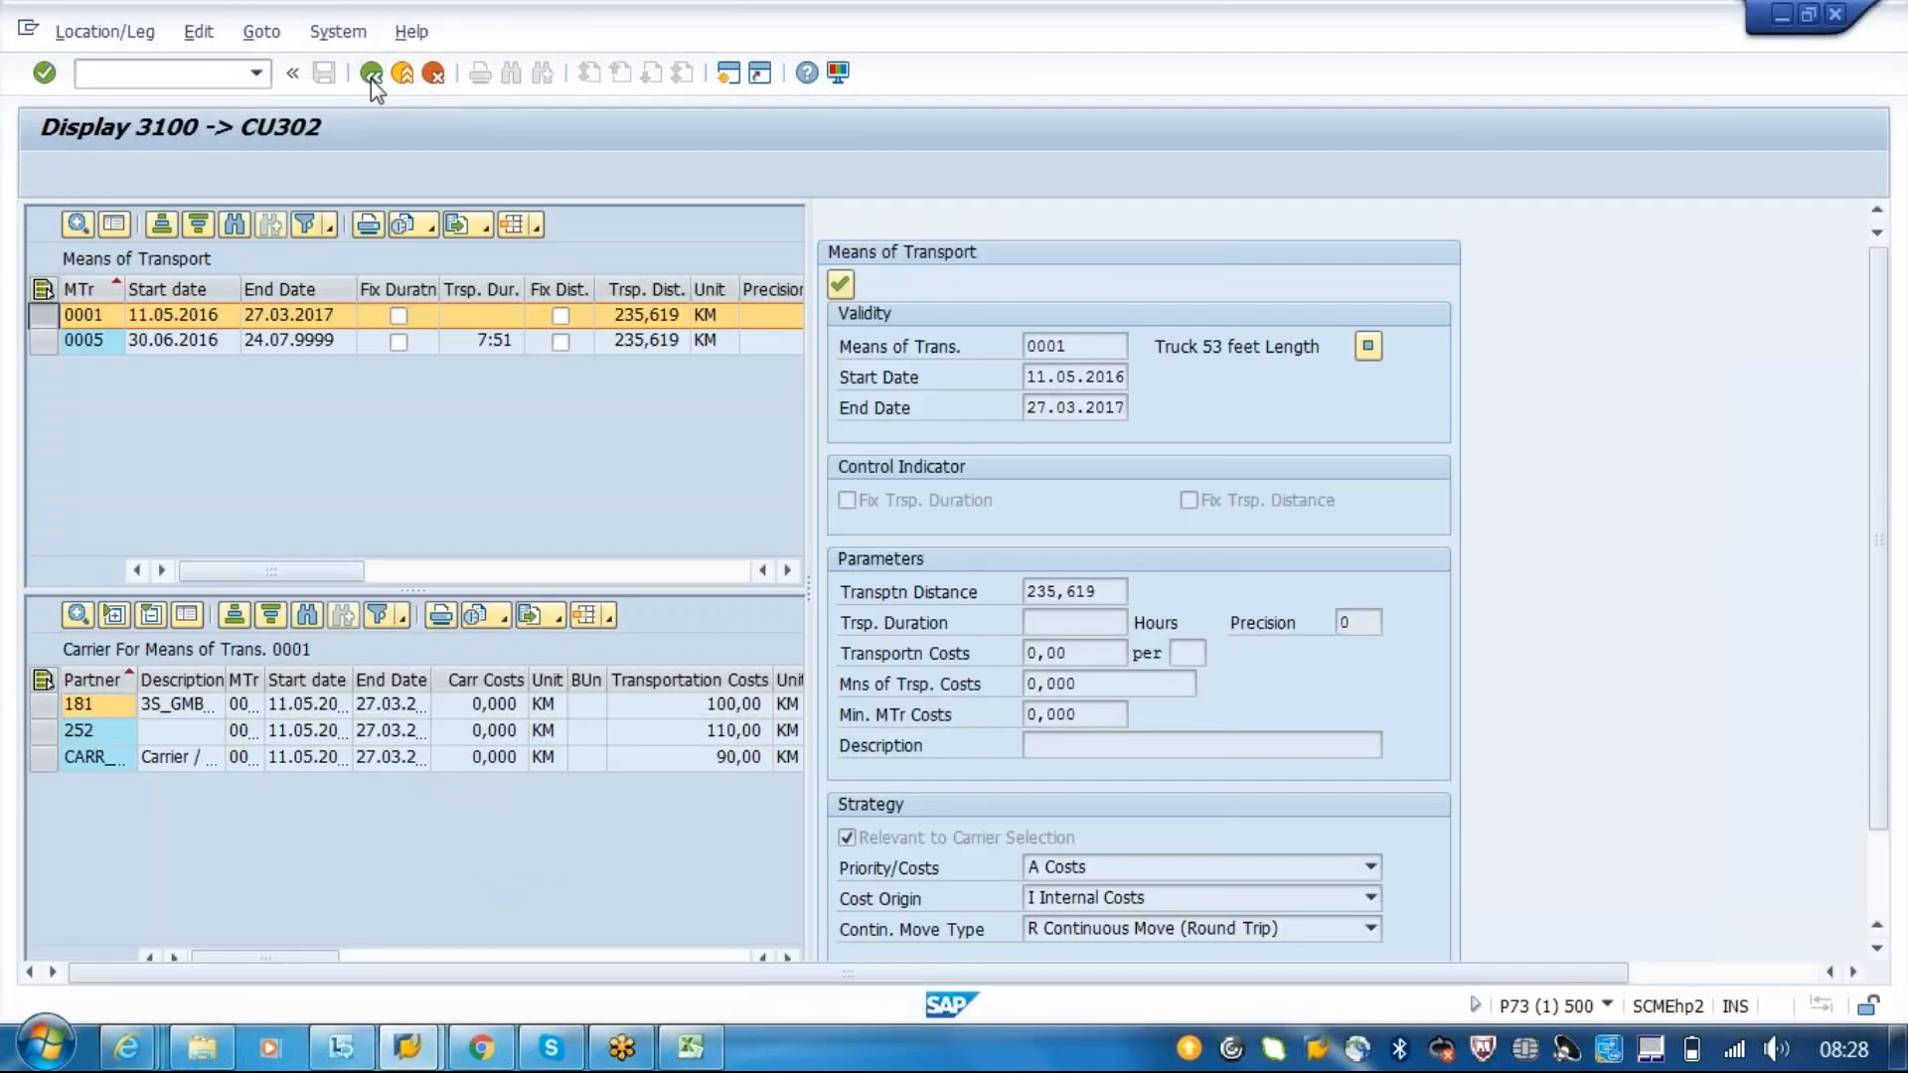
pyautogui.click(372, 79)
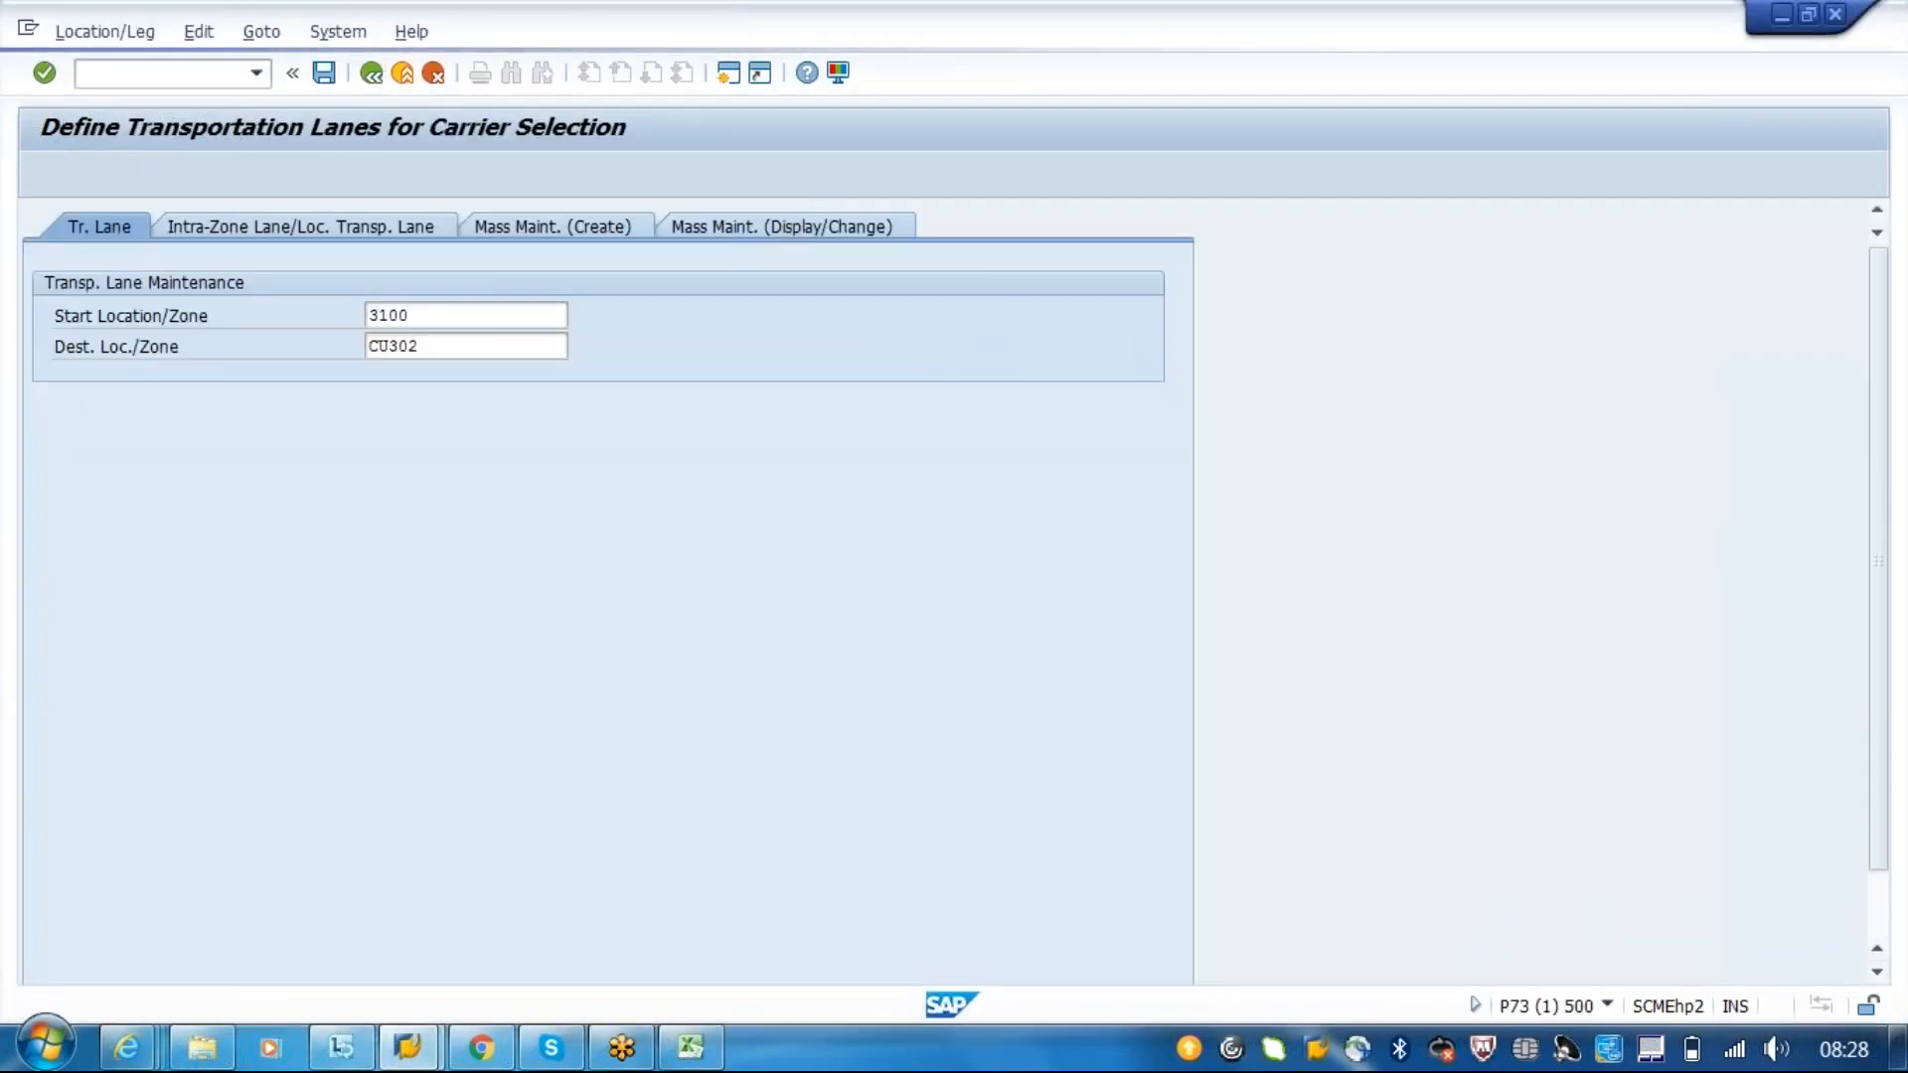
pyautogui.press('F3')
pyautogui.write('/nspro')
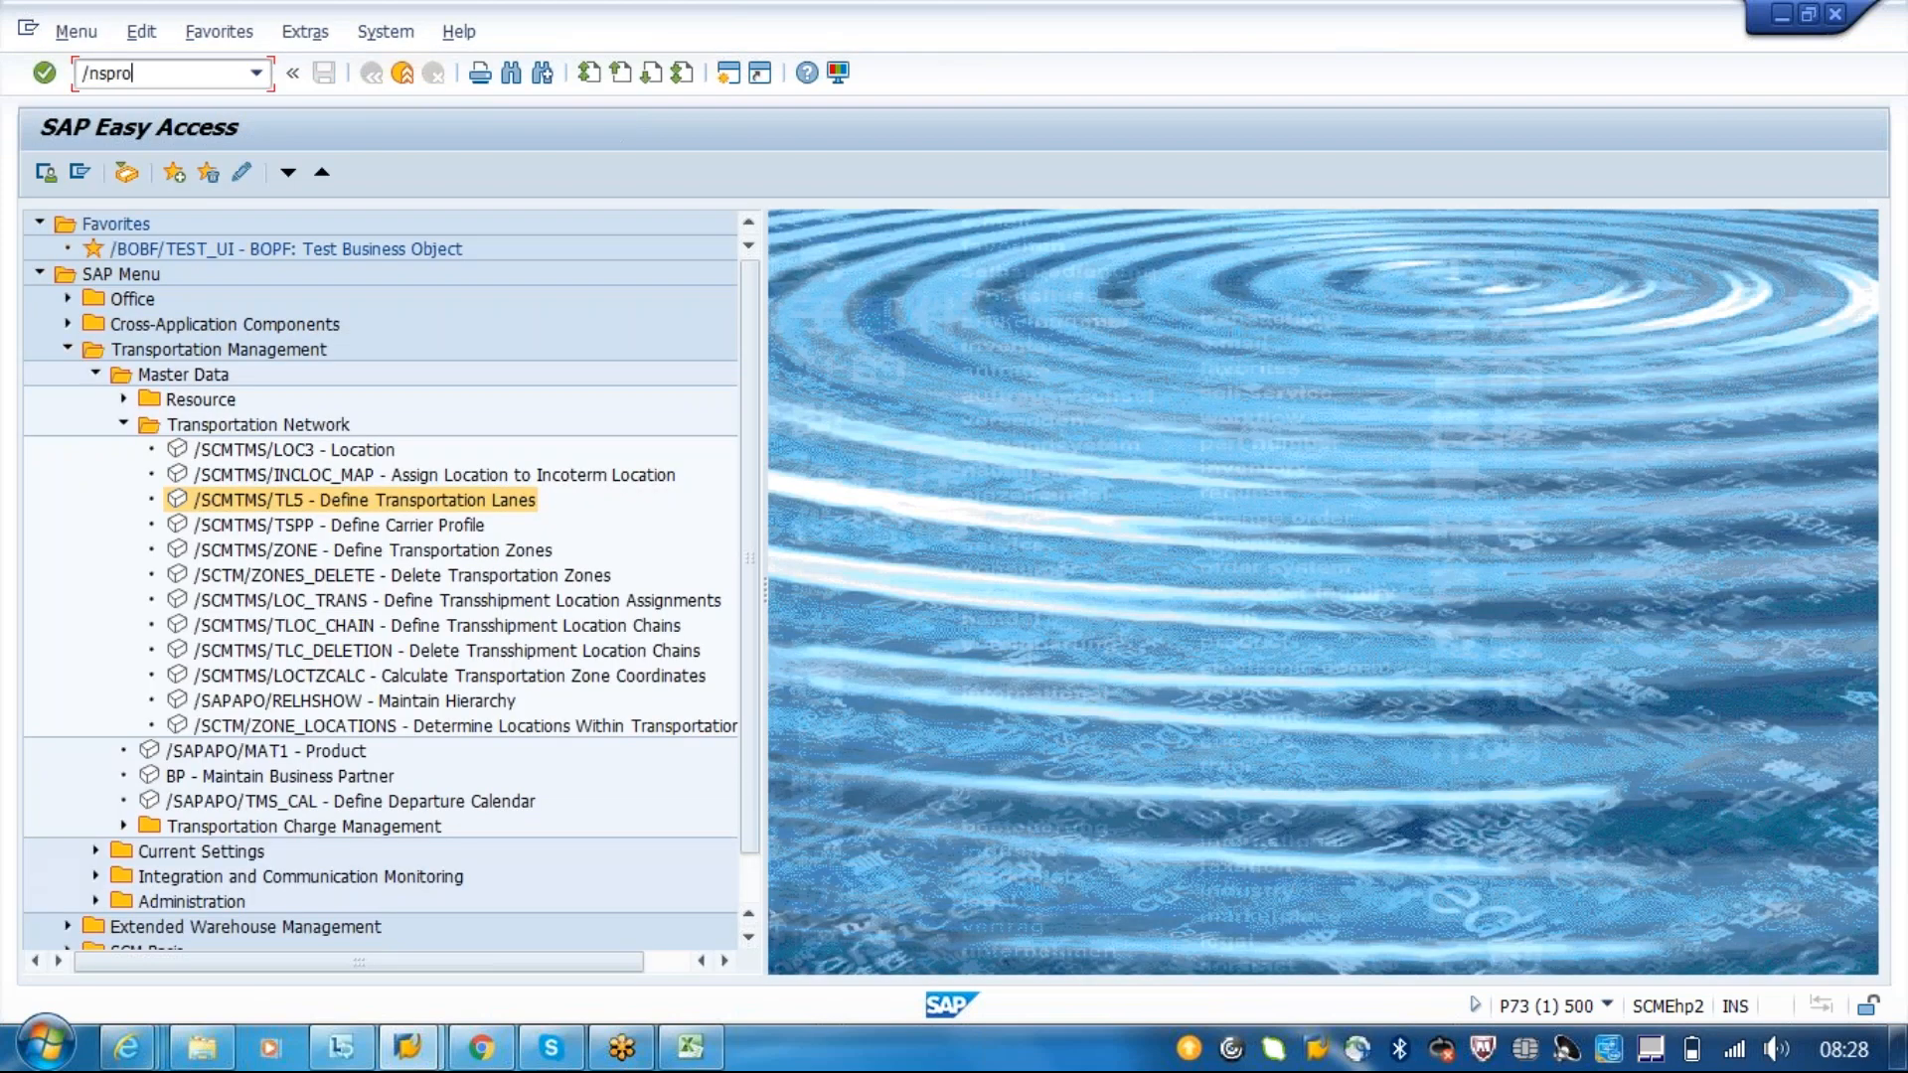
pyautogui.press('Return')
# - Open the tendering visibility settings under Transportation Management, Freight Order Management in the SAP Customizing Implementation Guide
pyautogui.click(116, 165)
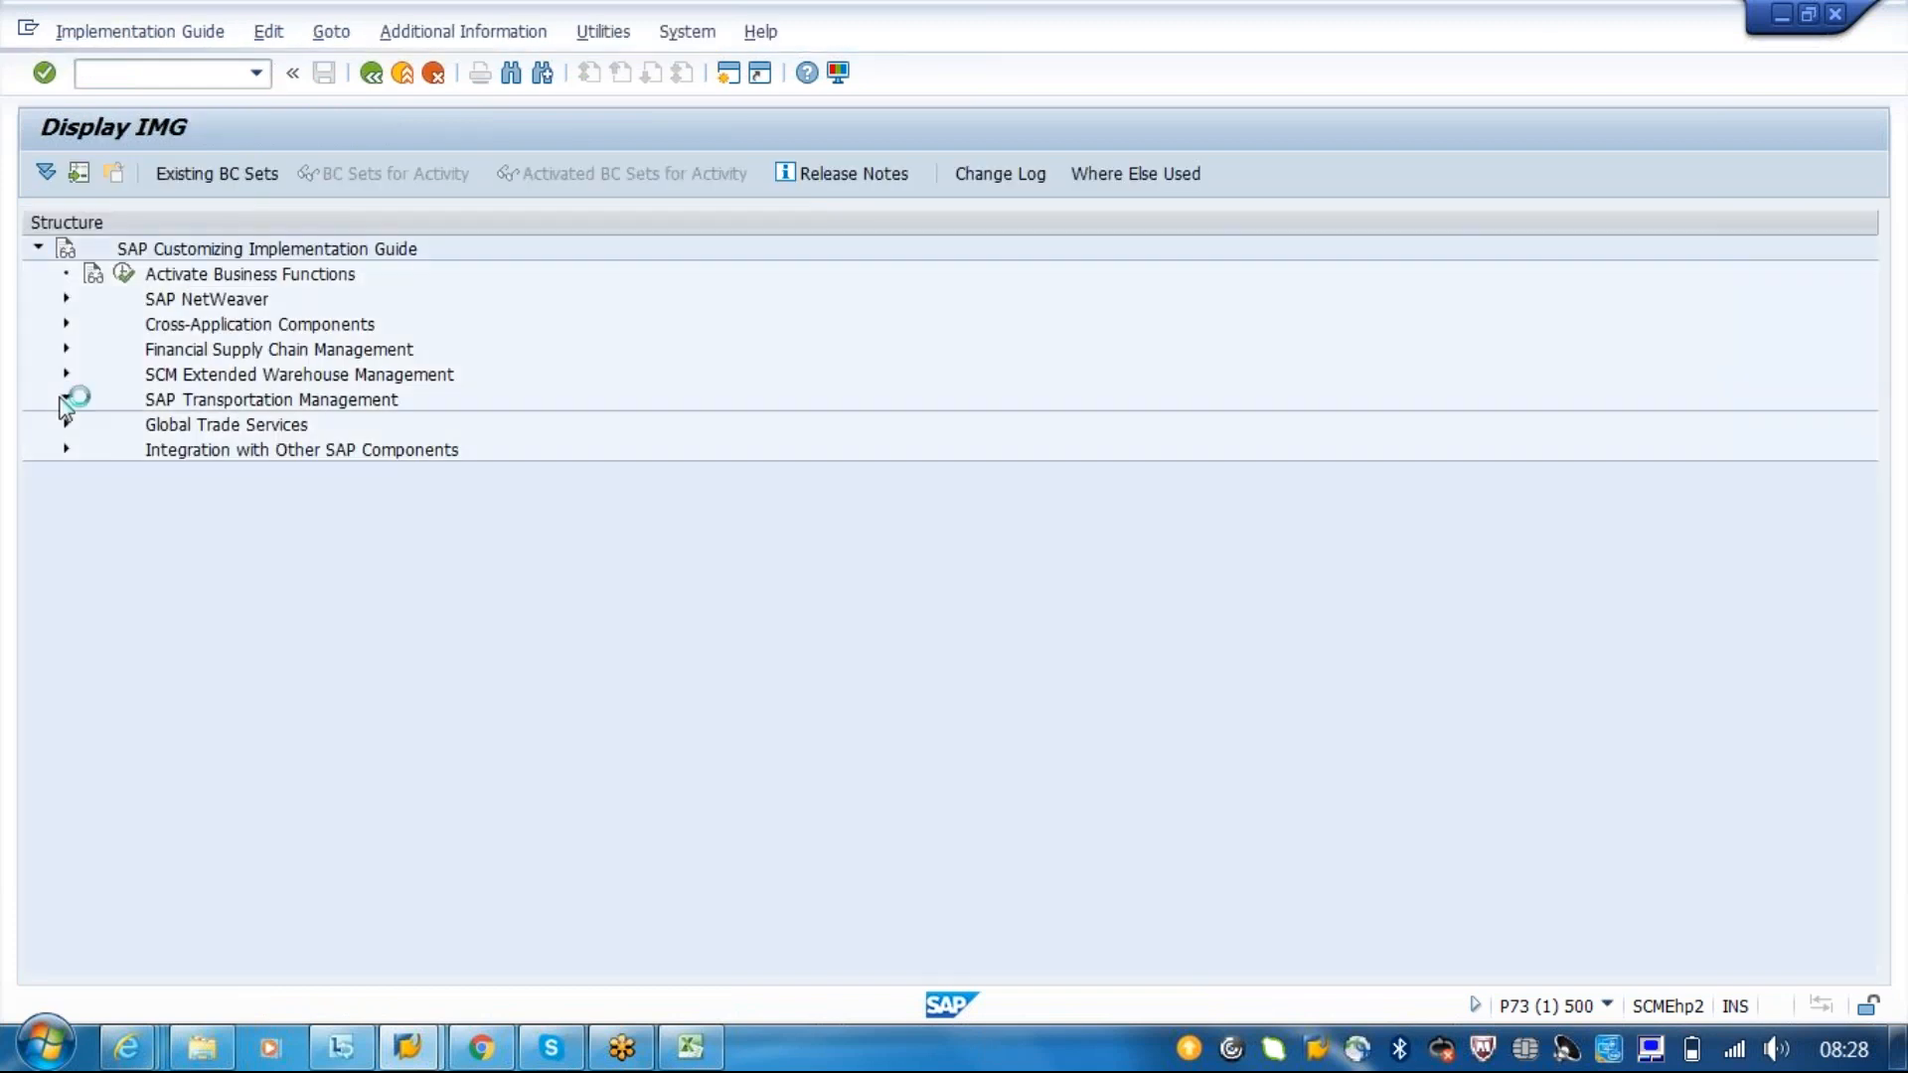
pyautogui.click(65, 399)
pyautogui.click(93, 424)
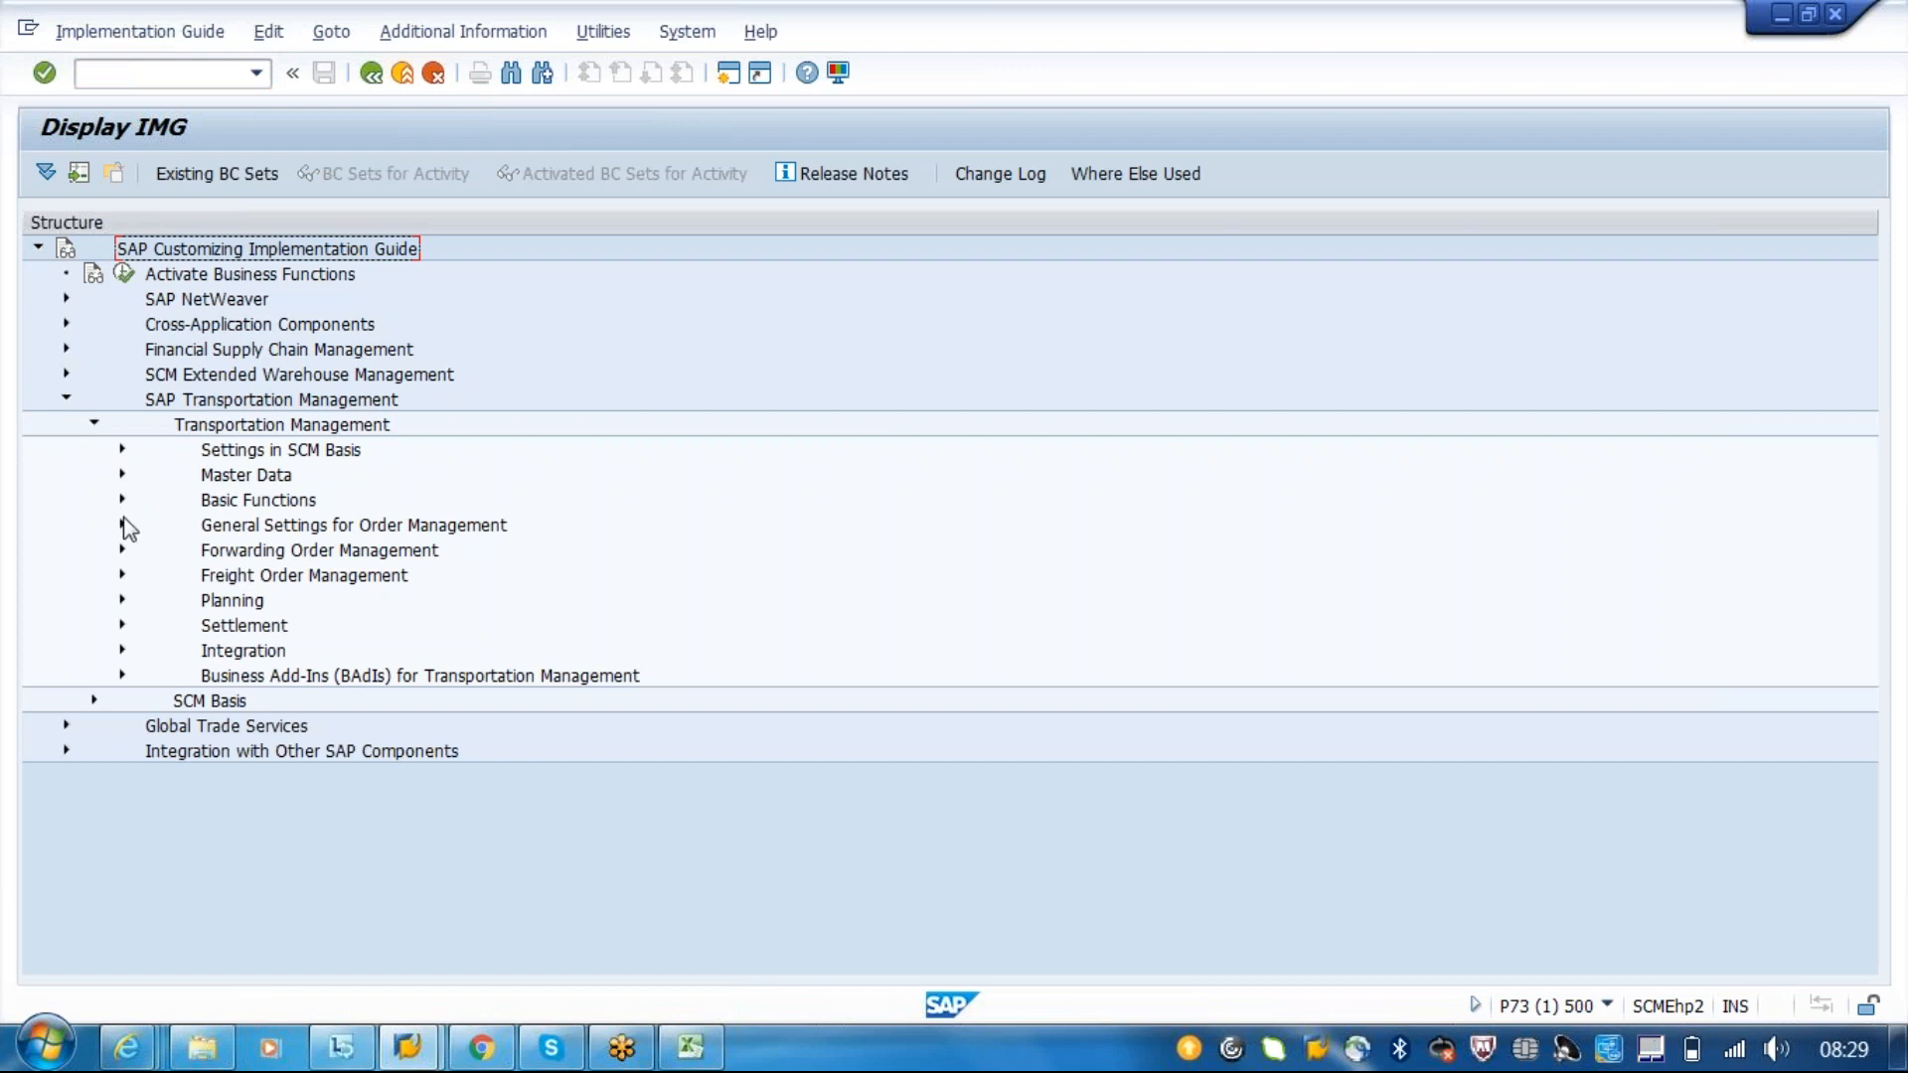
pyautogui.click(120, 575)
pyautogui.click(151, 700)
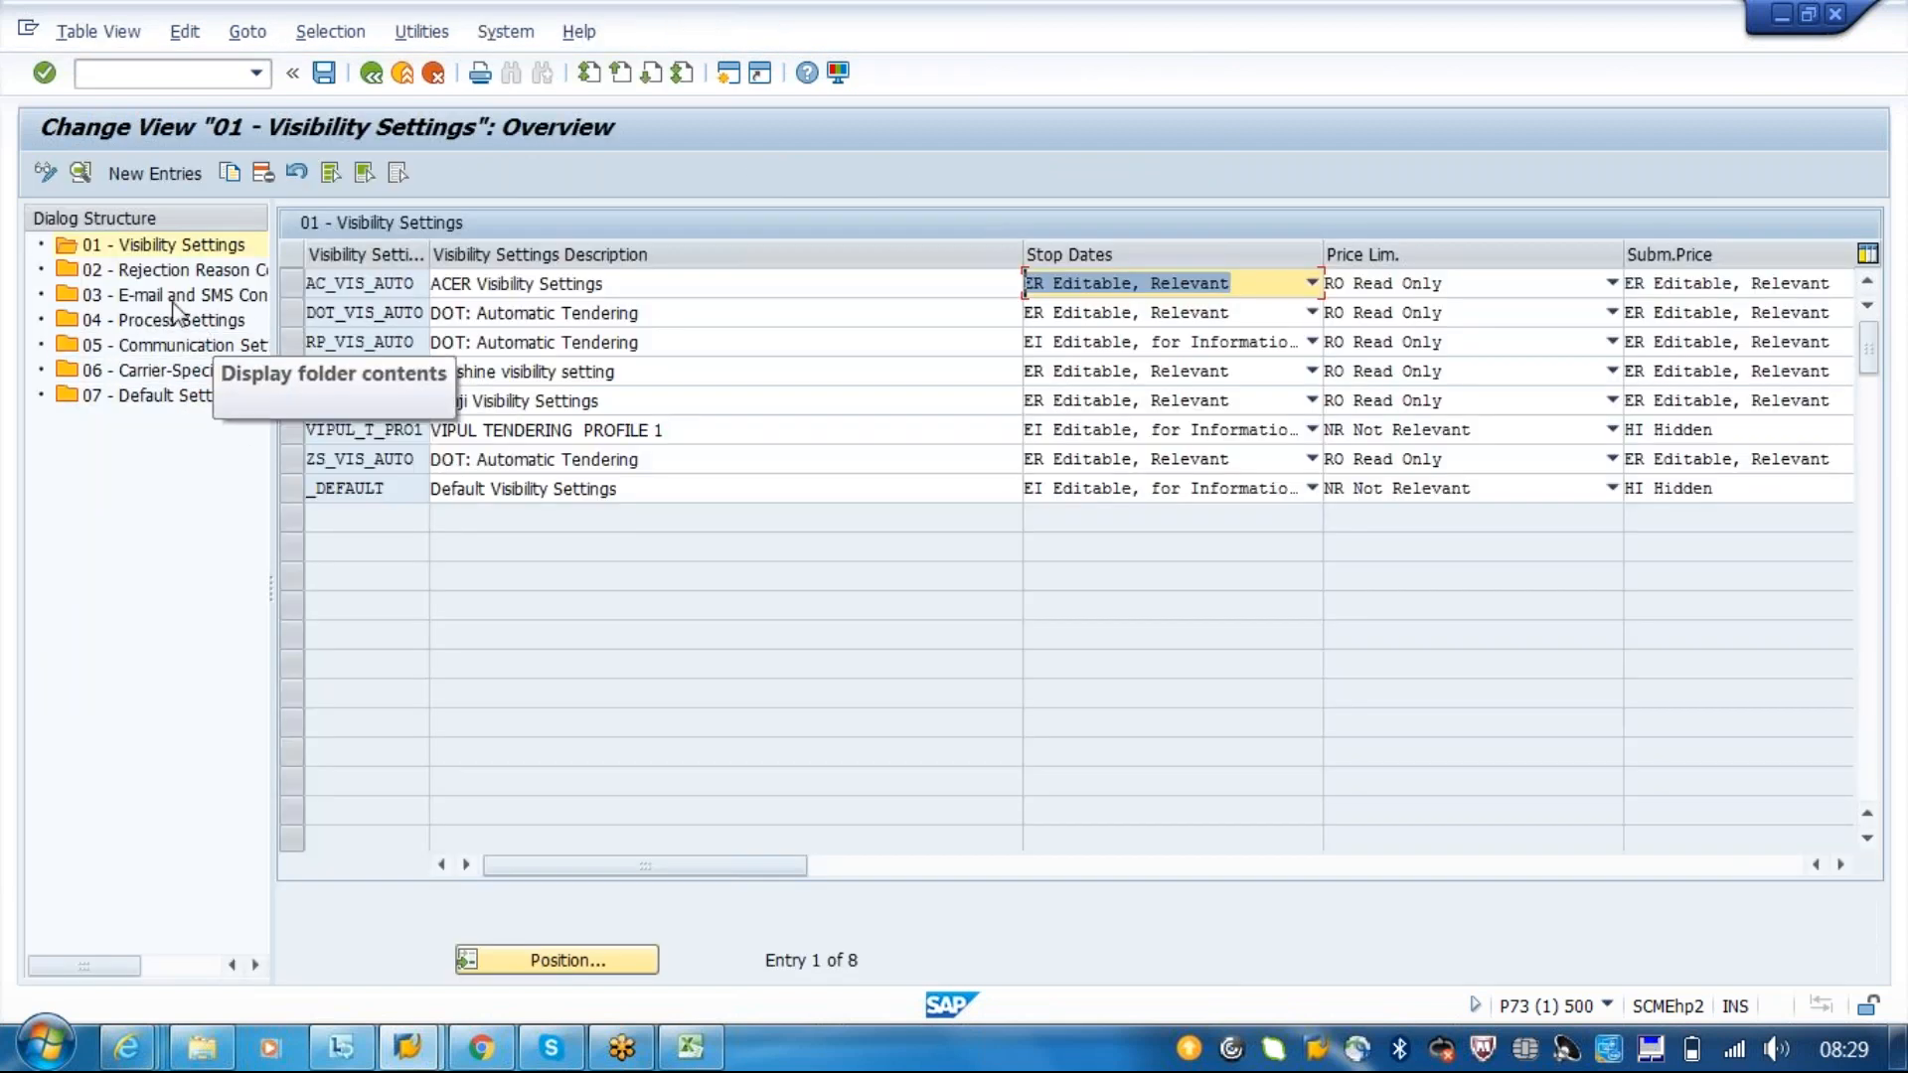
# - Examine the stop dates and price limit options of the _DEFAULT visibility settings and compare them with the saved tendering profile
pyautogui.doubleClick(596, 489)
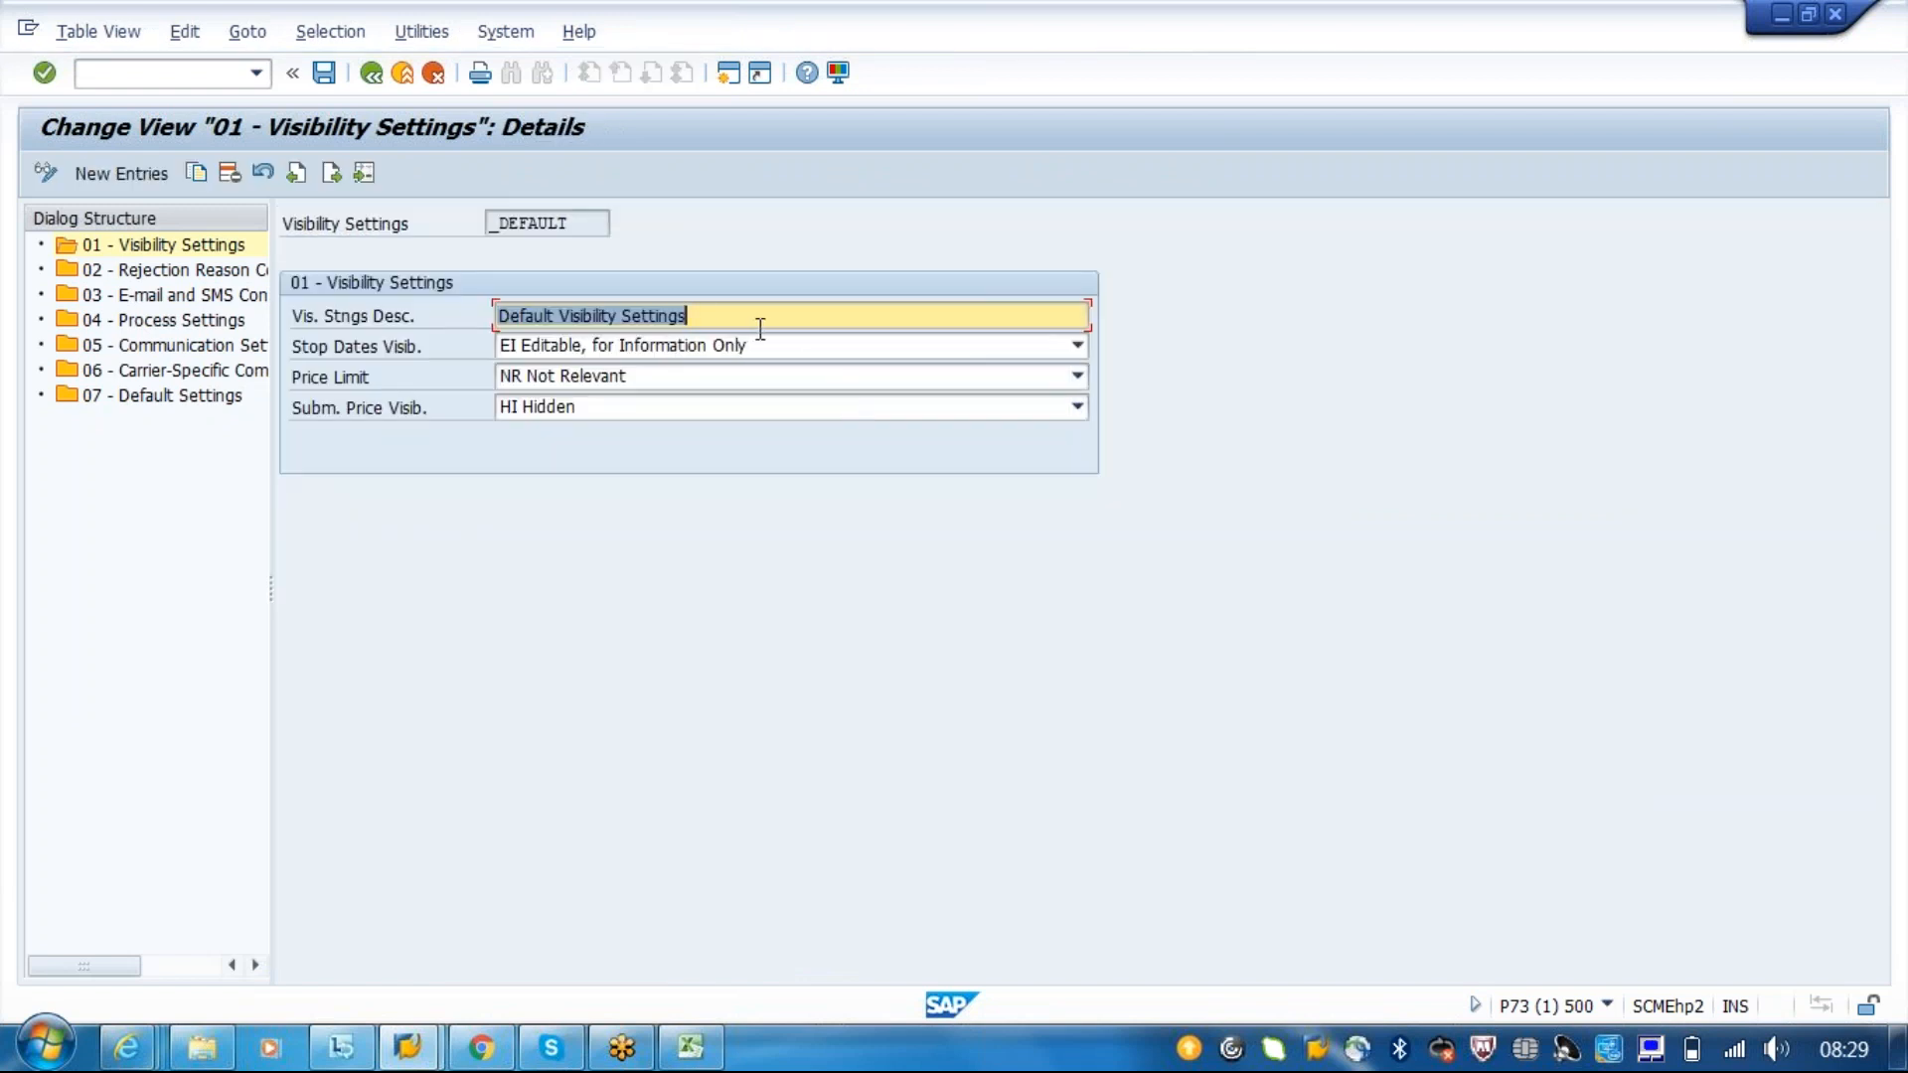
pyautogui.click(833, 351)
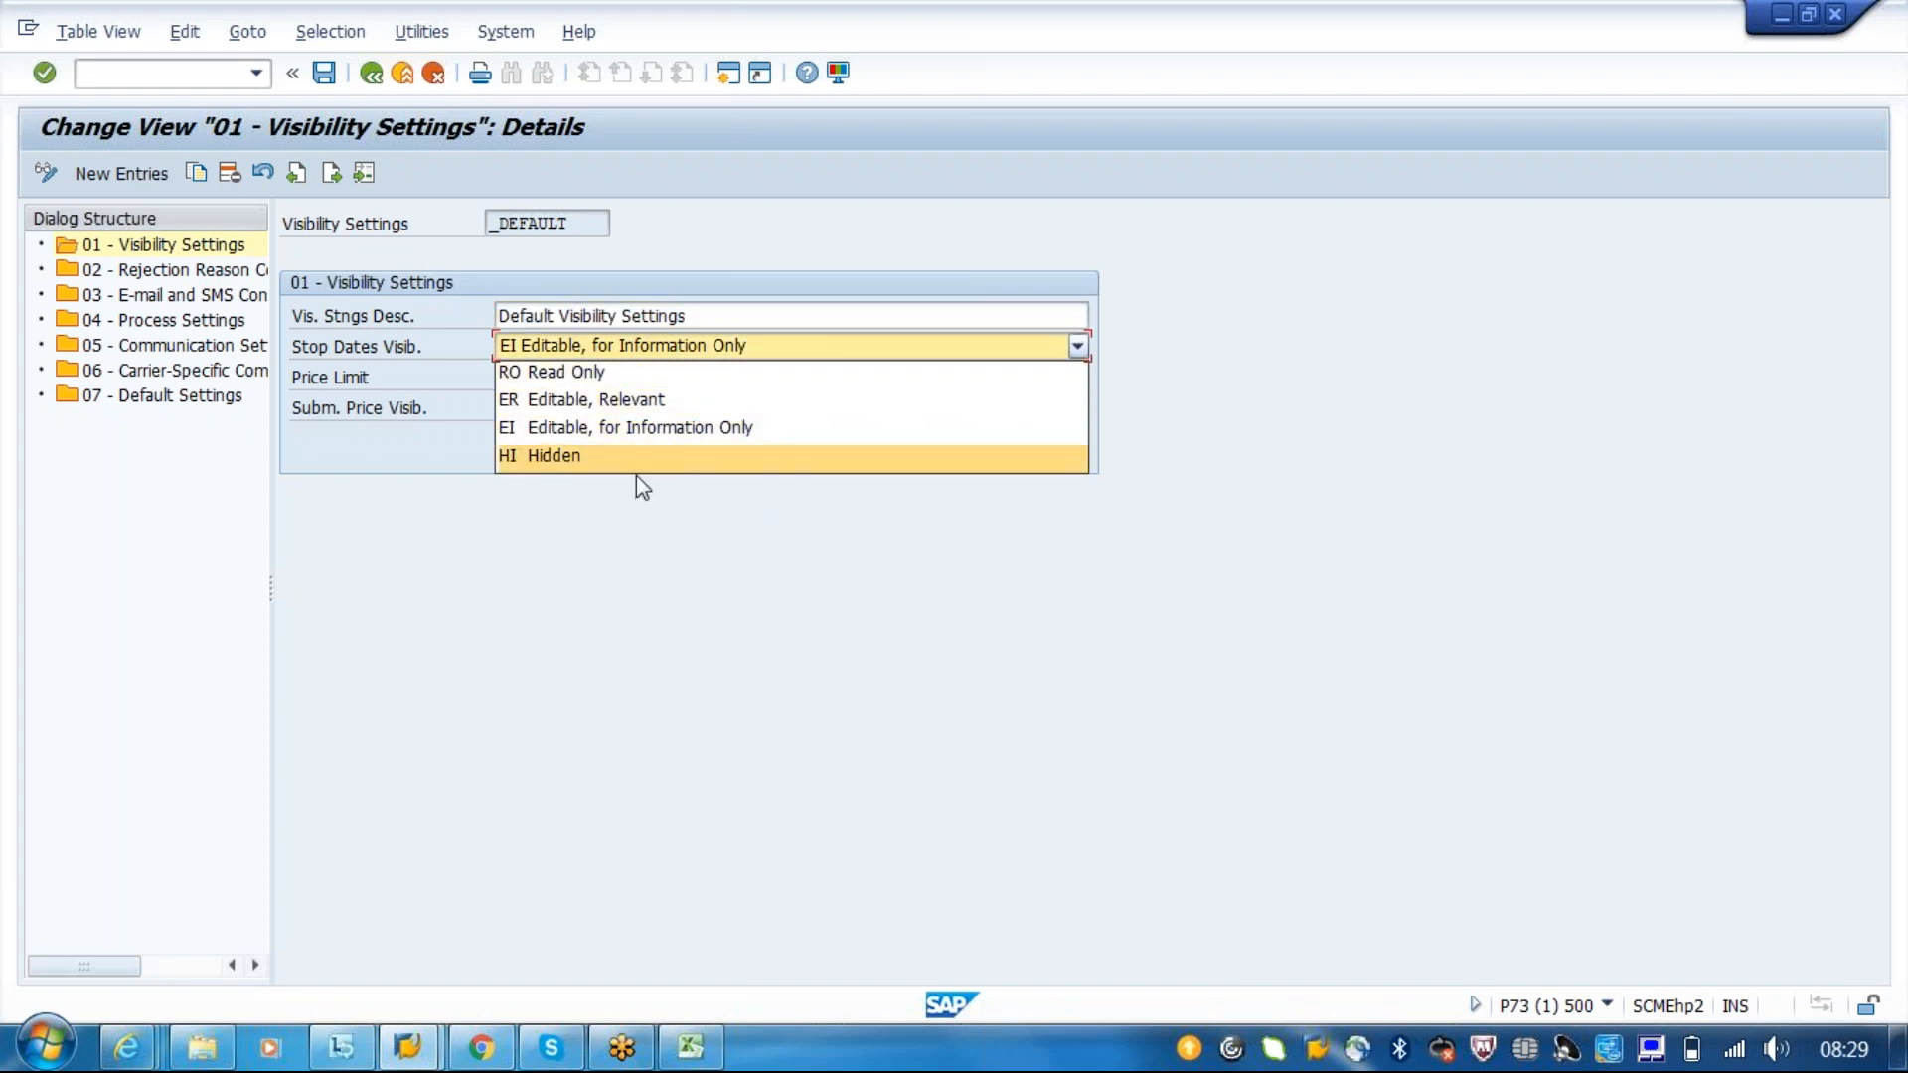
pyautogui.click(629, 534)
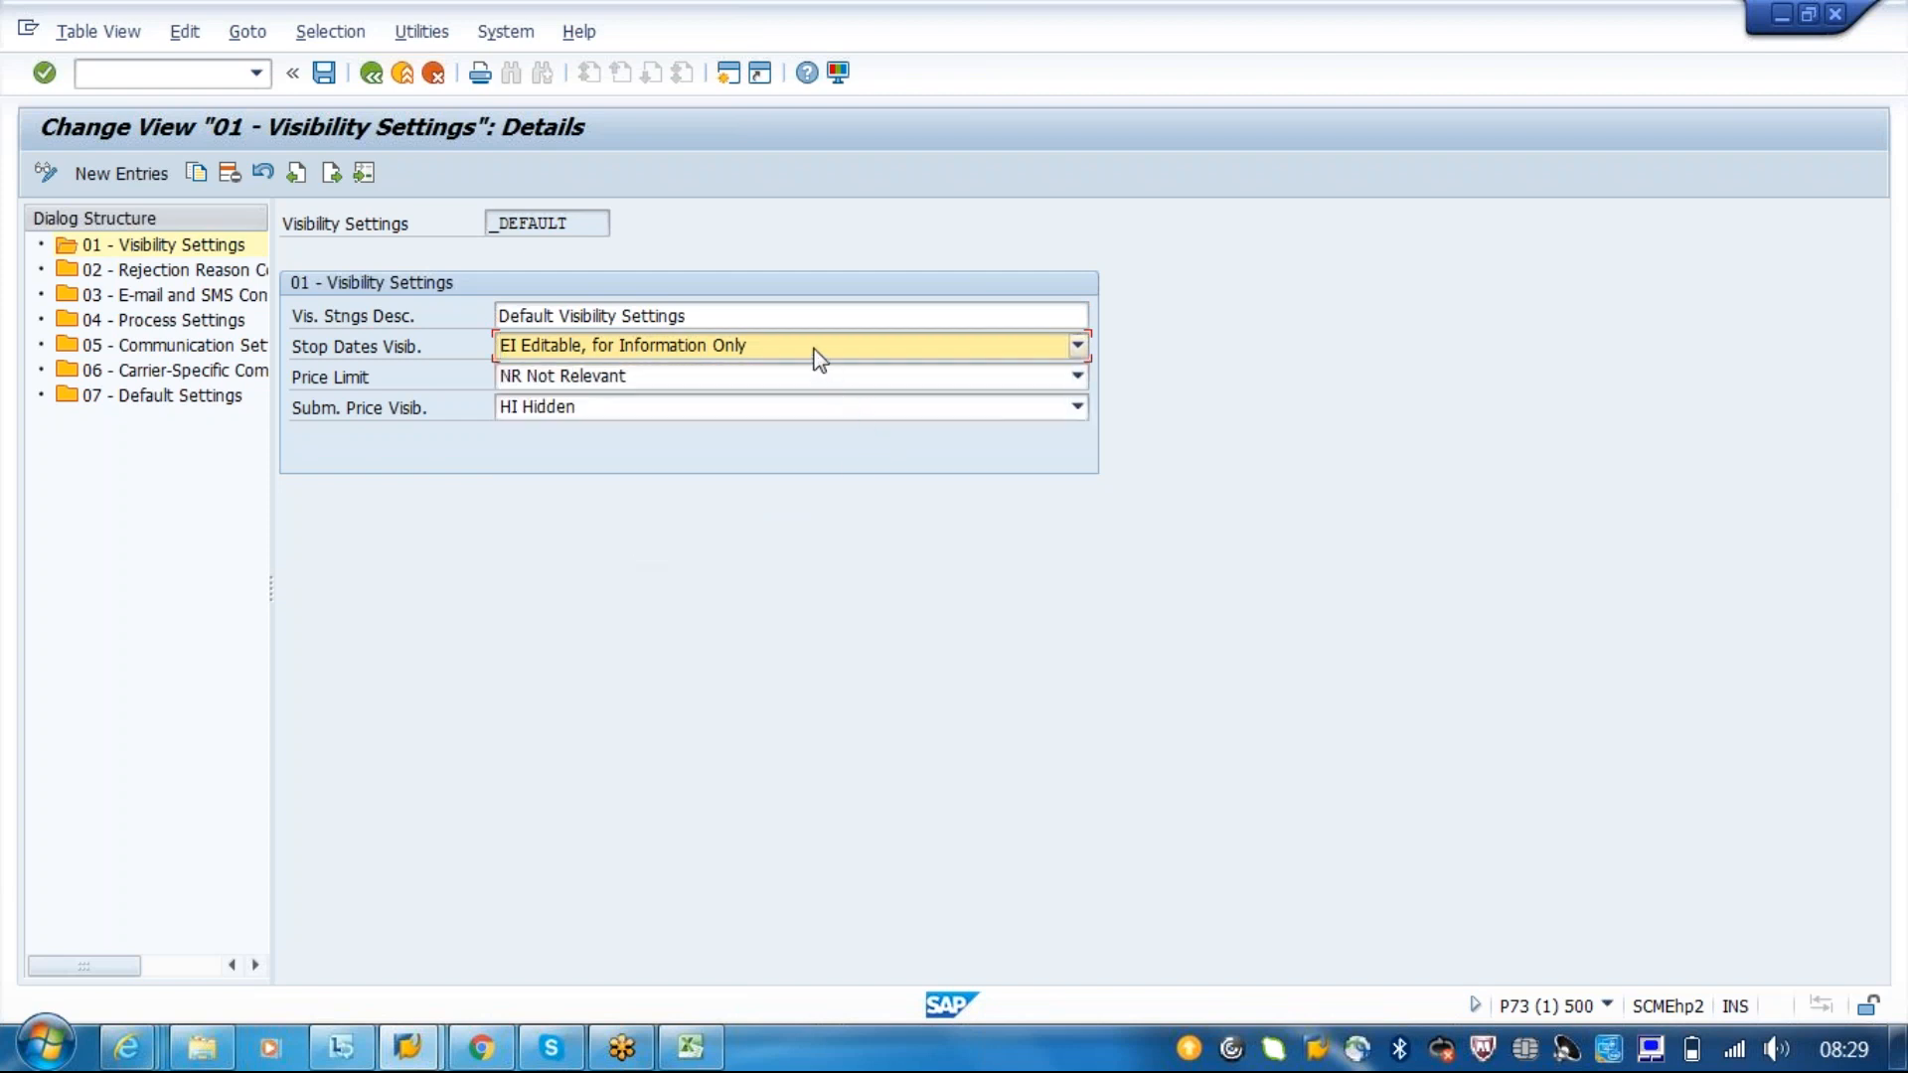
pyautogui.click(701, 377)
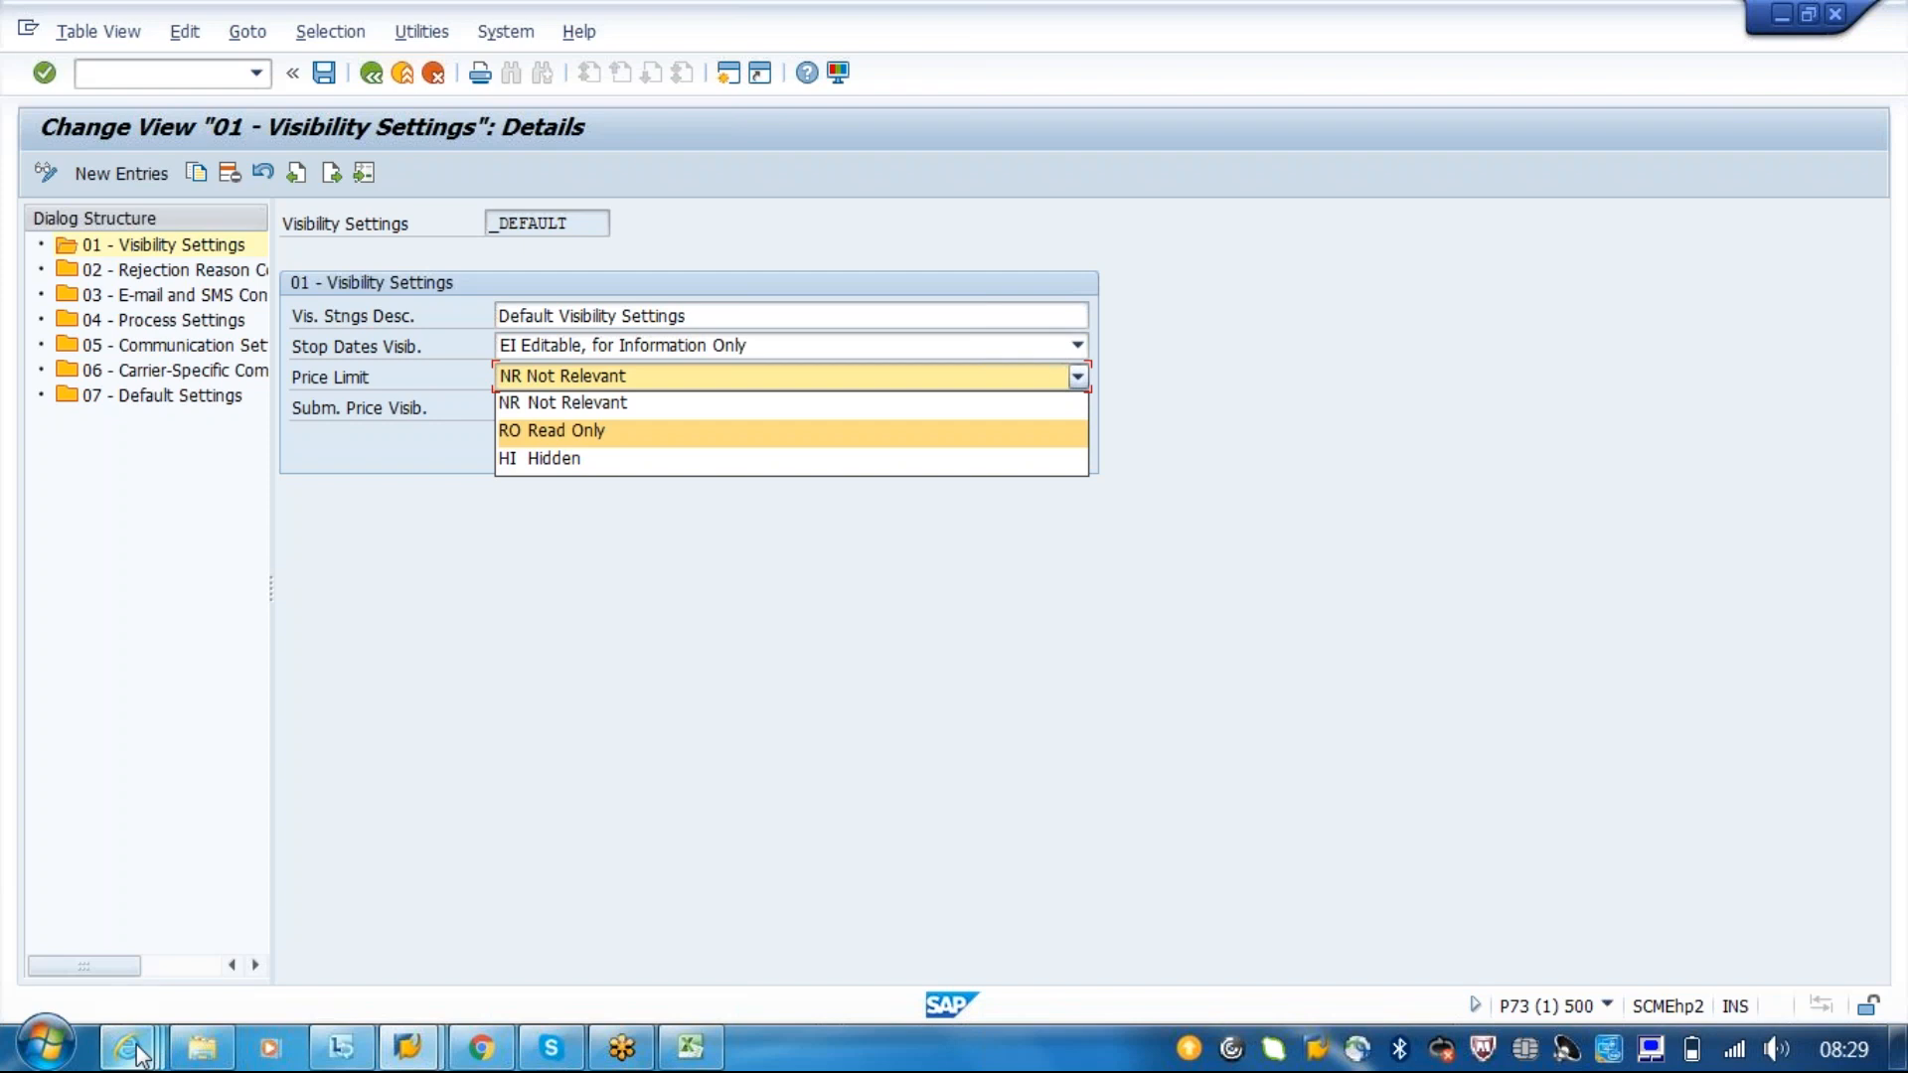
pyautogui.moveTo(139, 1053)
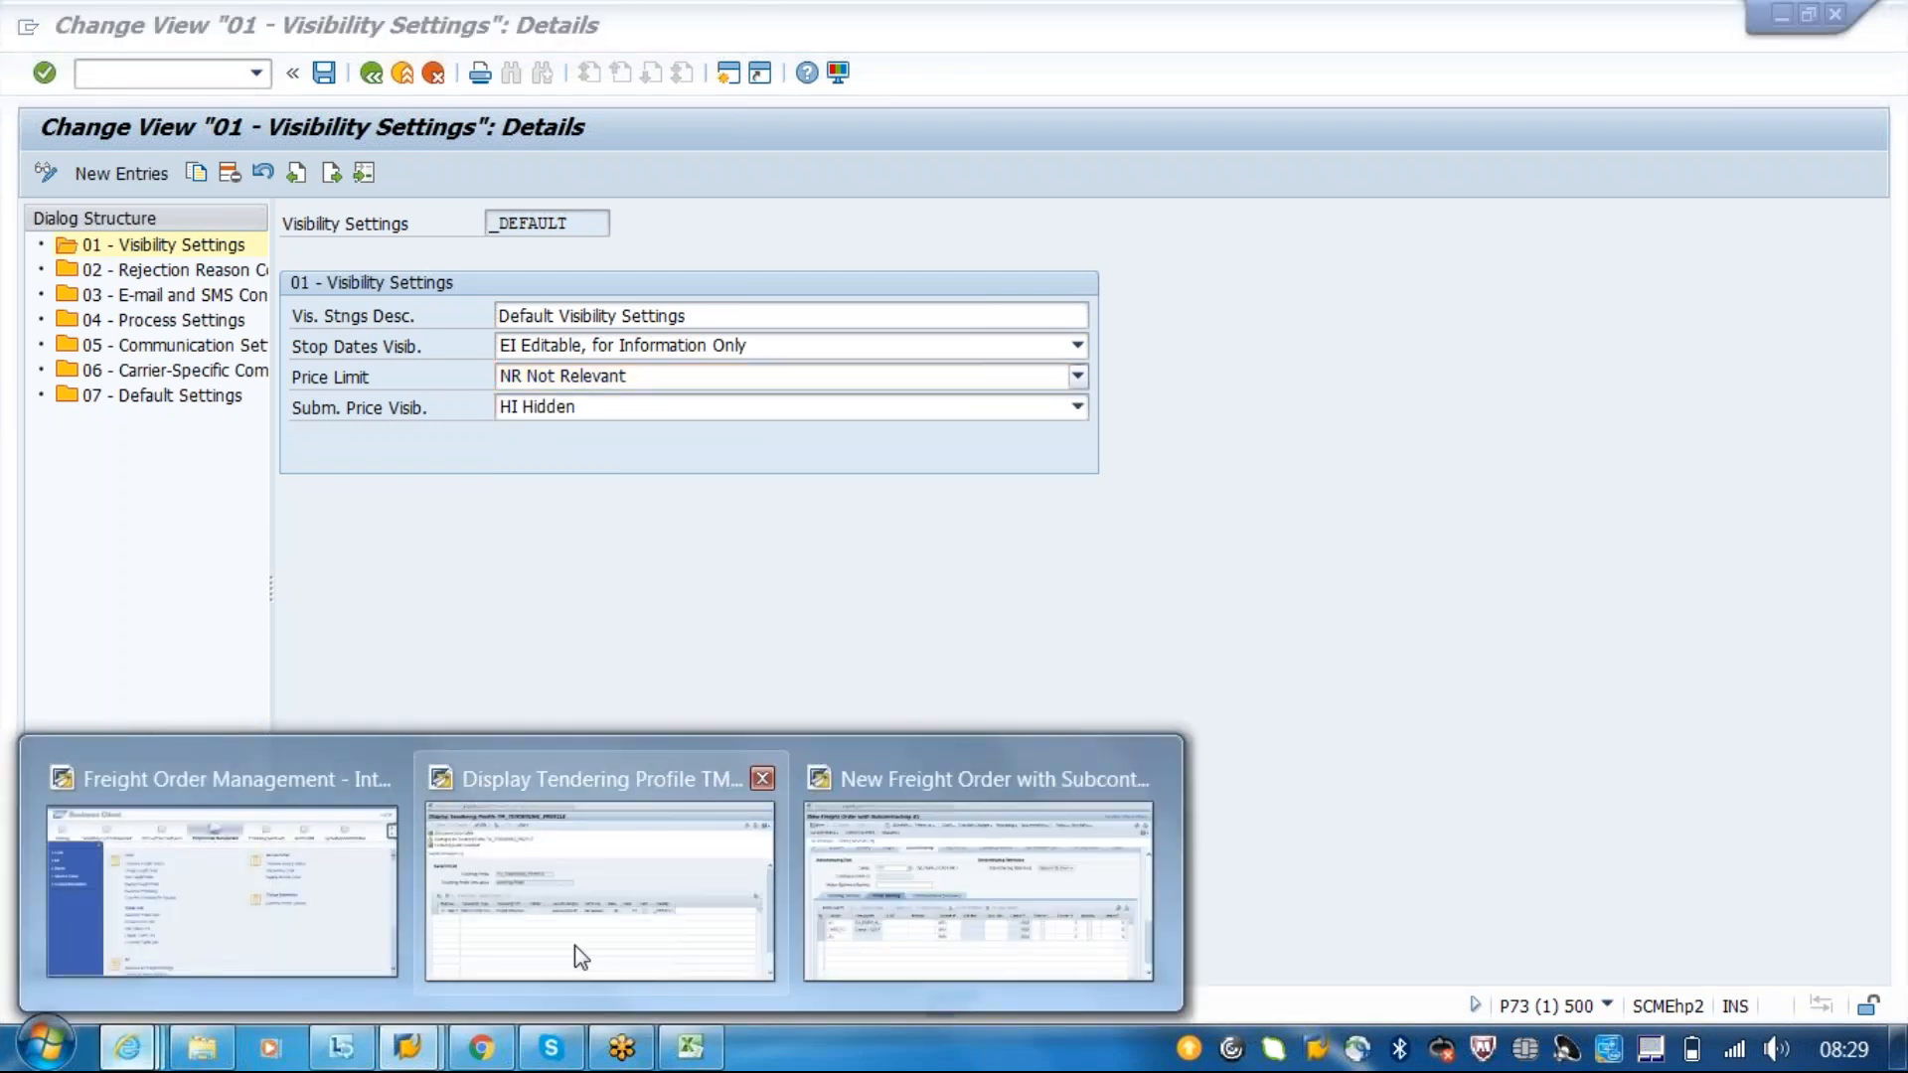
pyautogui.click(581, 957)
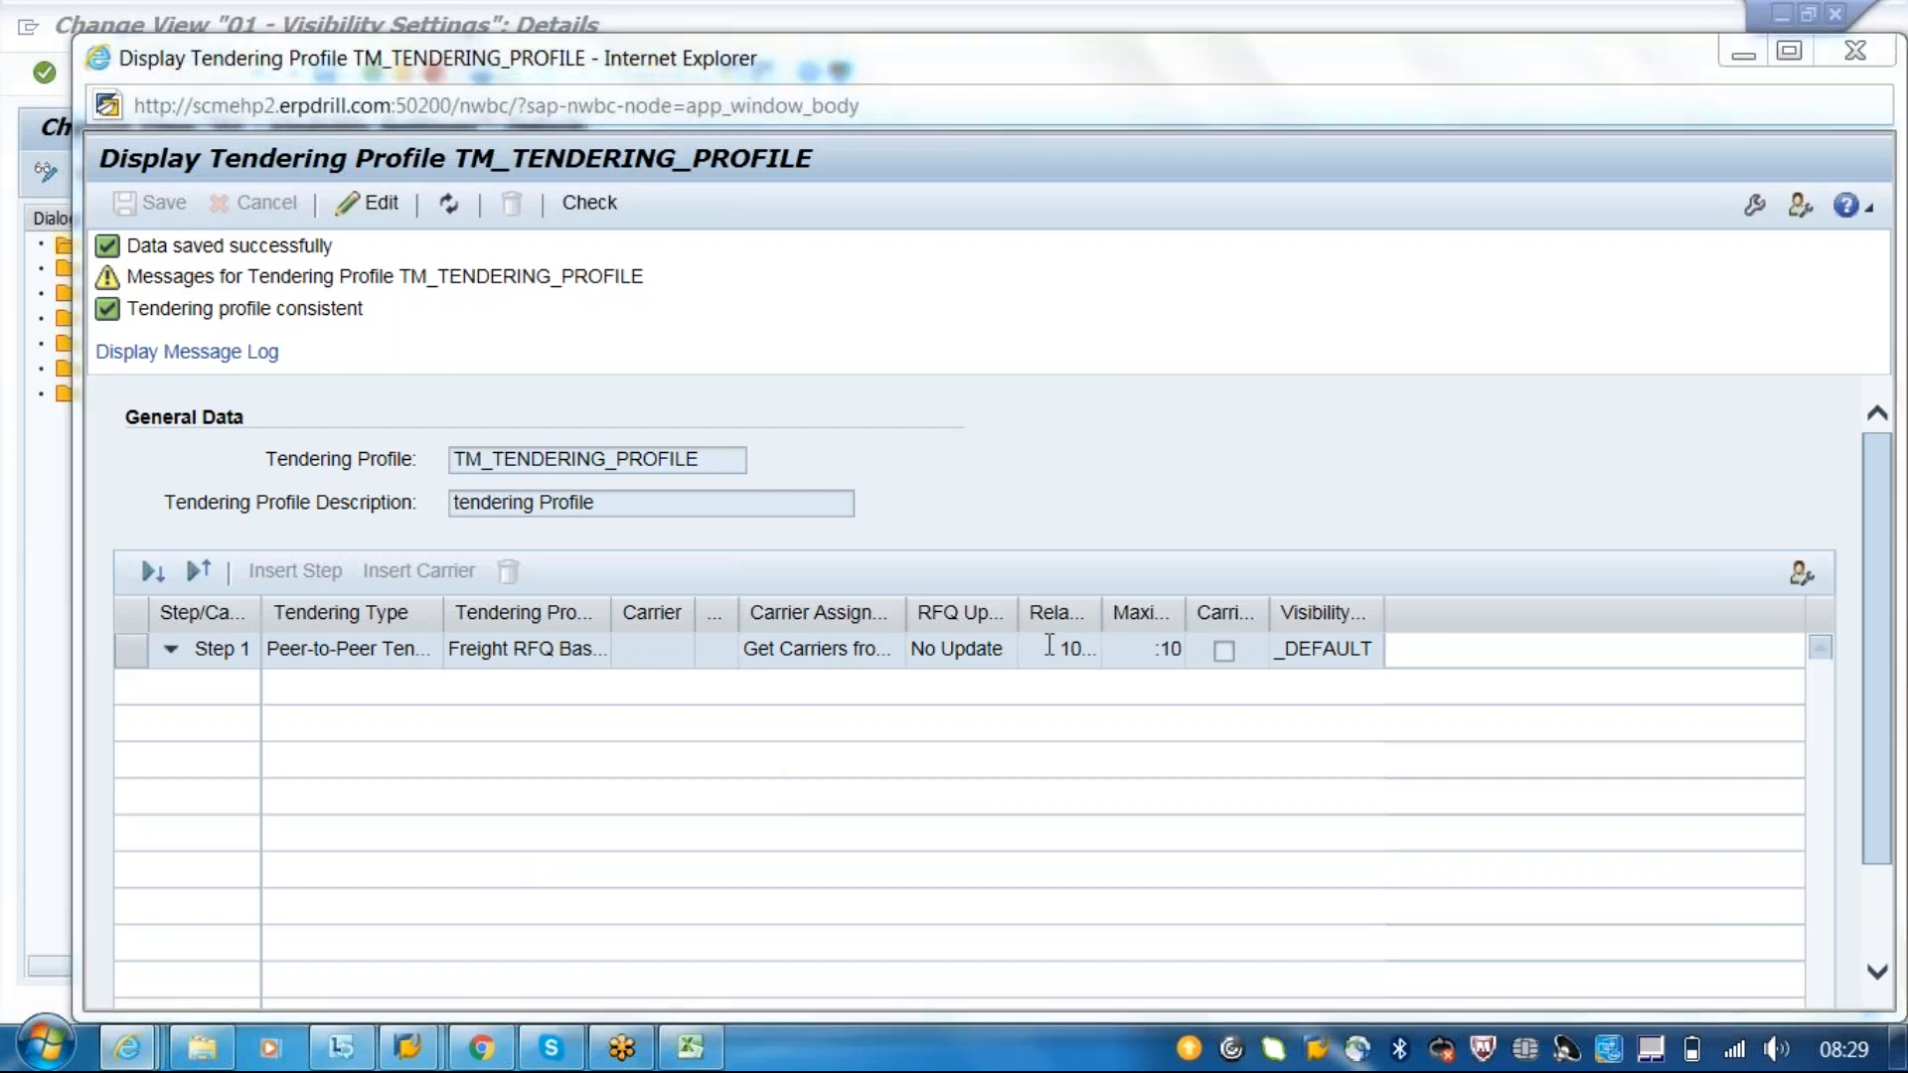
# - Return to the tendering customizing and review the rejection reason codes and the e-mail and SMS content
pyautogui.hotkey('alt', 'Tab')
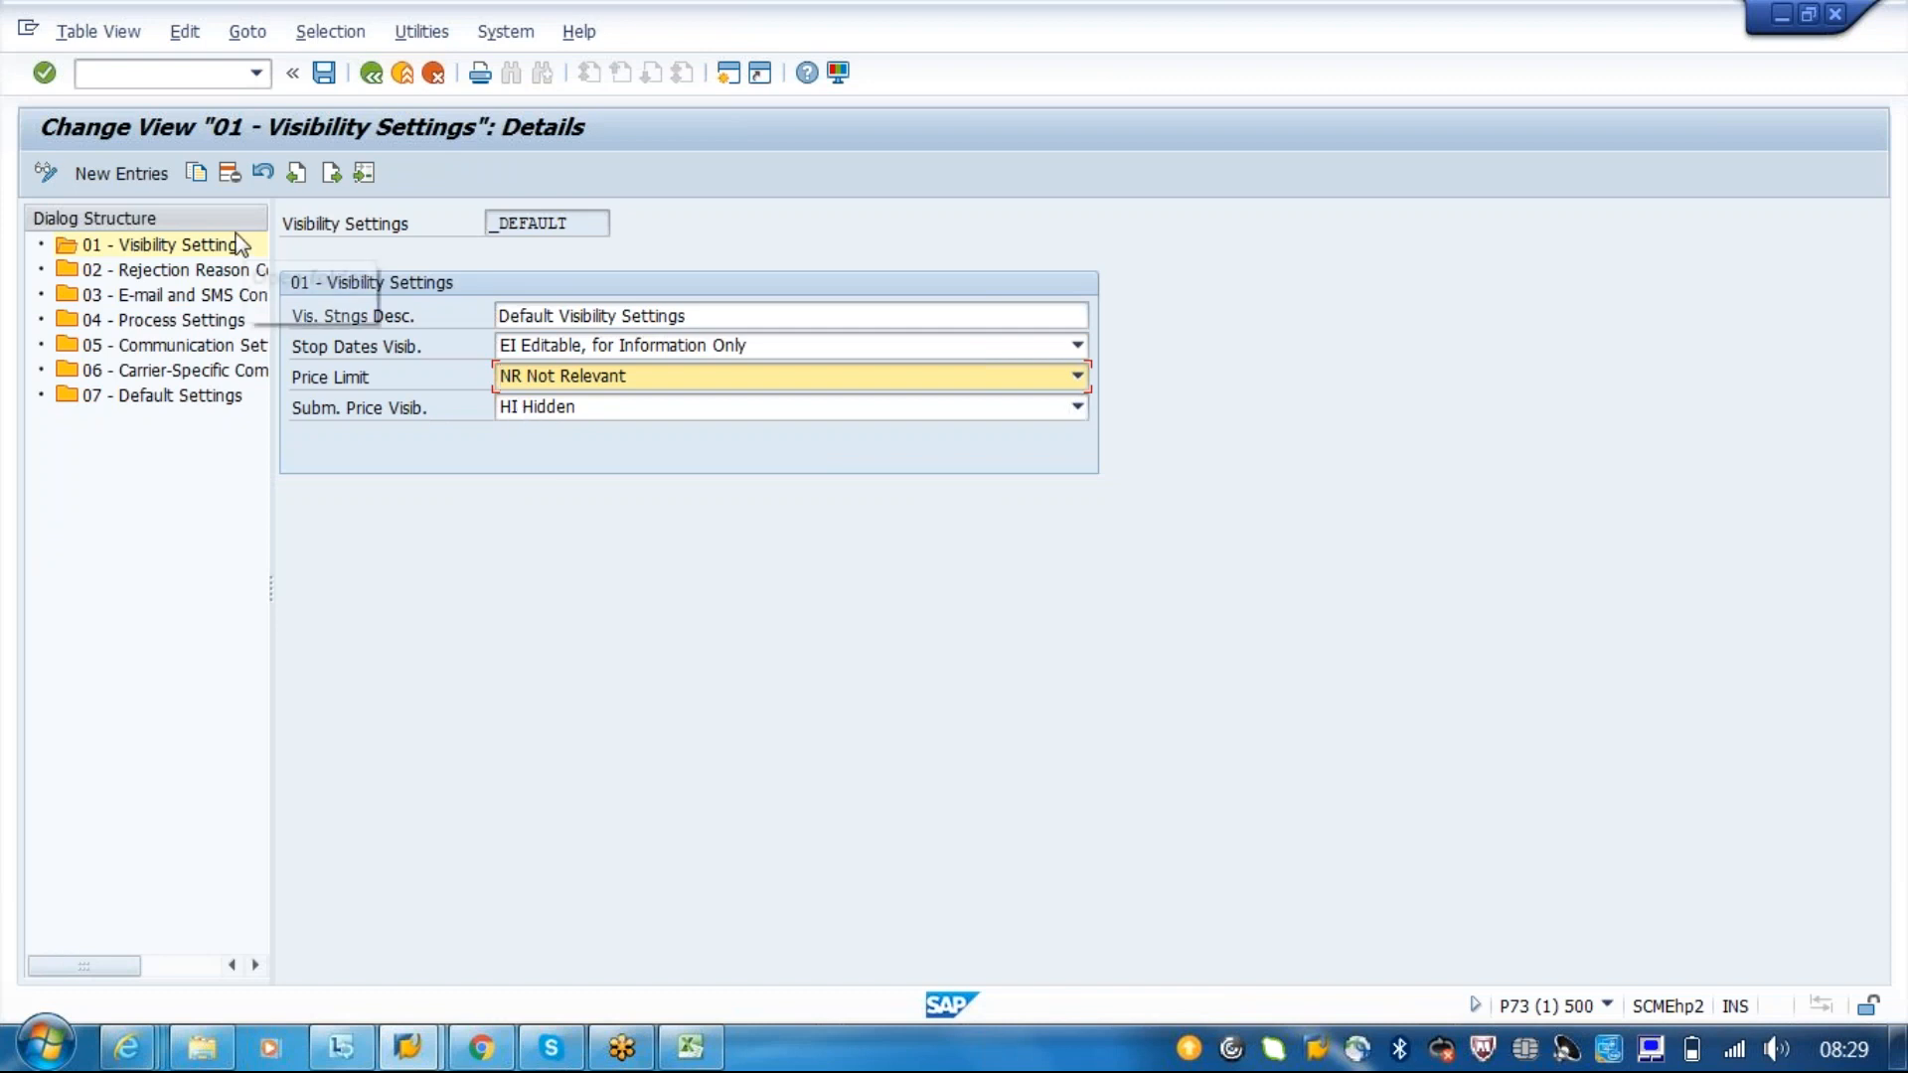
pyautogui.doubleClick(221, 270)
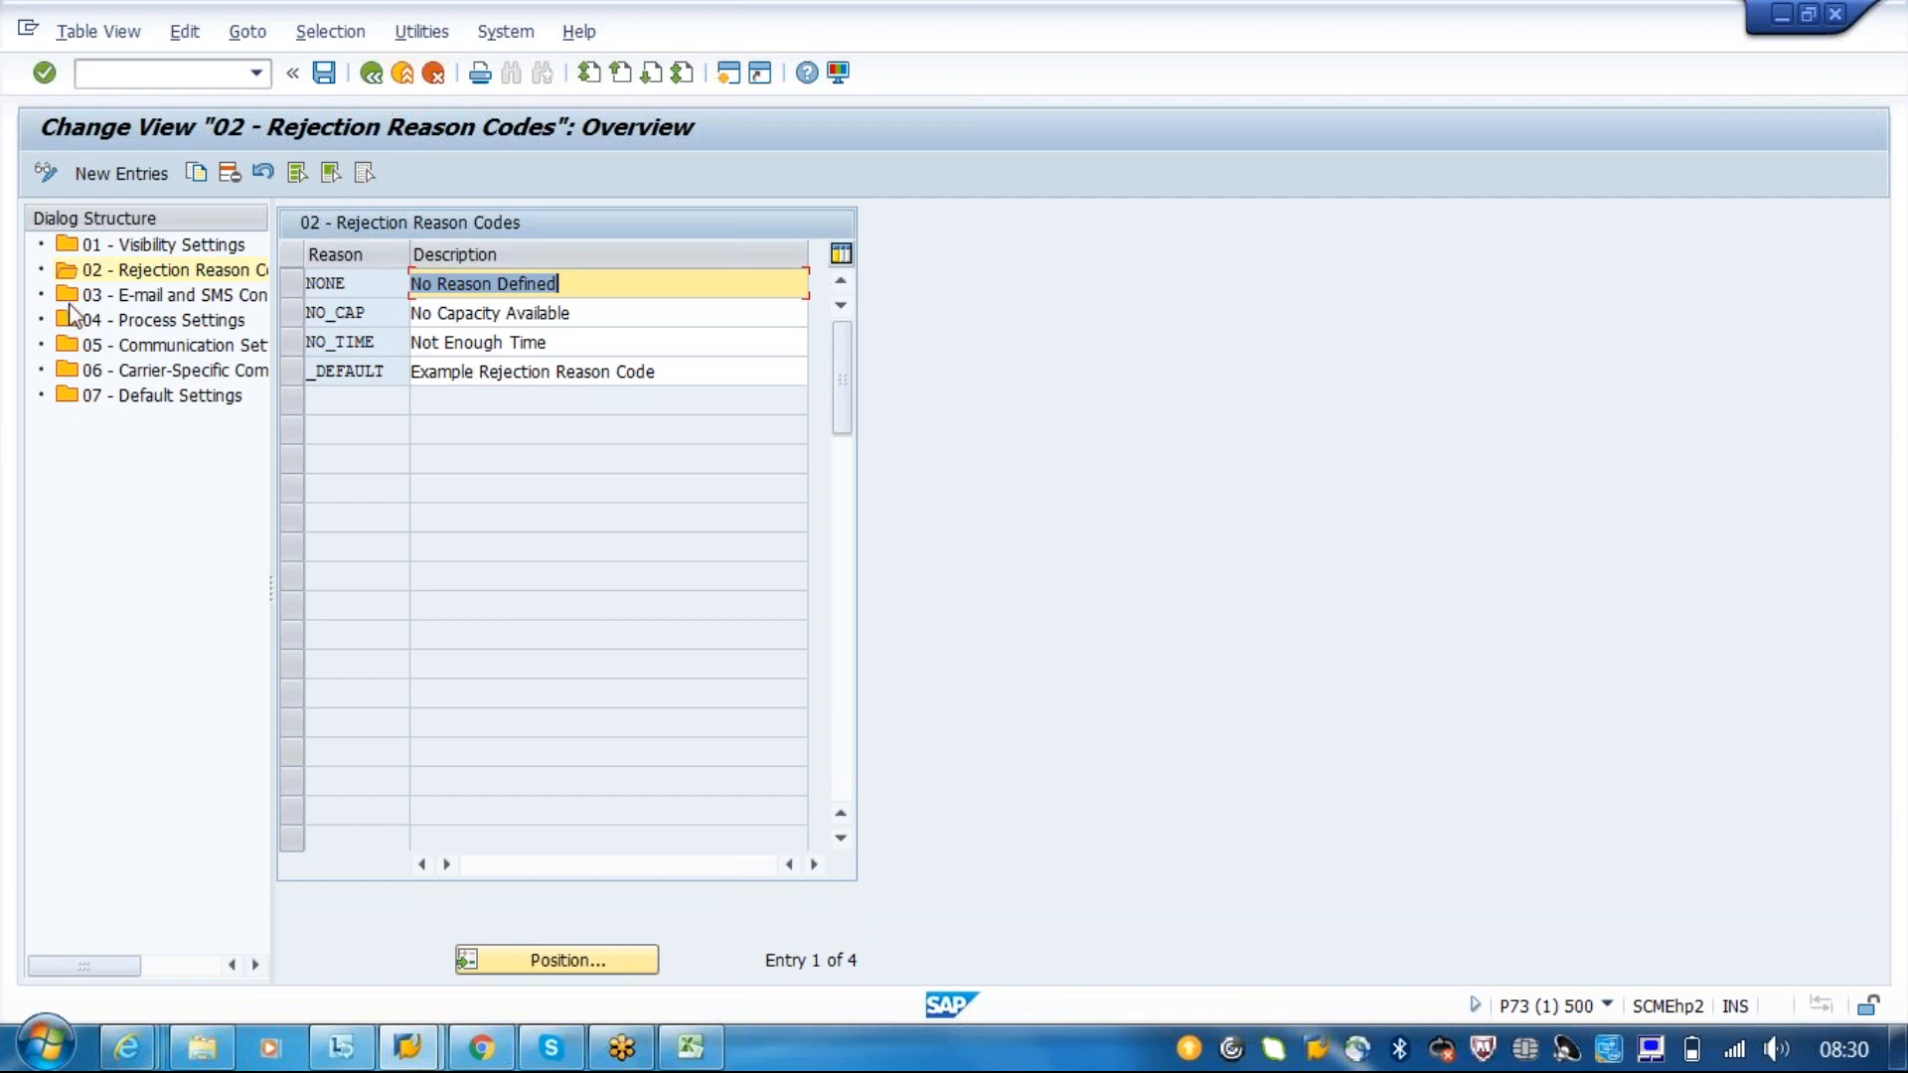
pyautogui.doubleClick(139, 296)
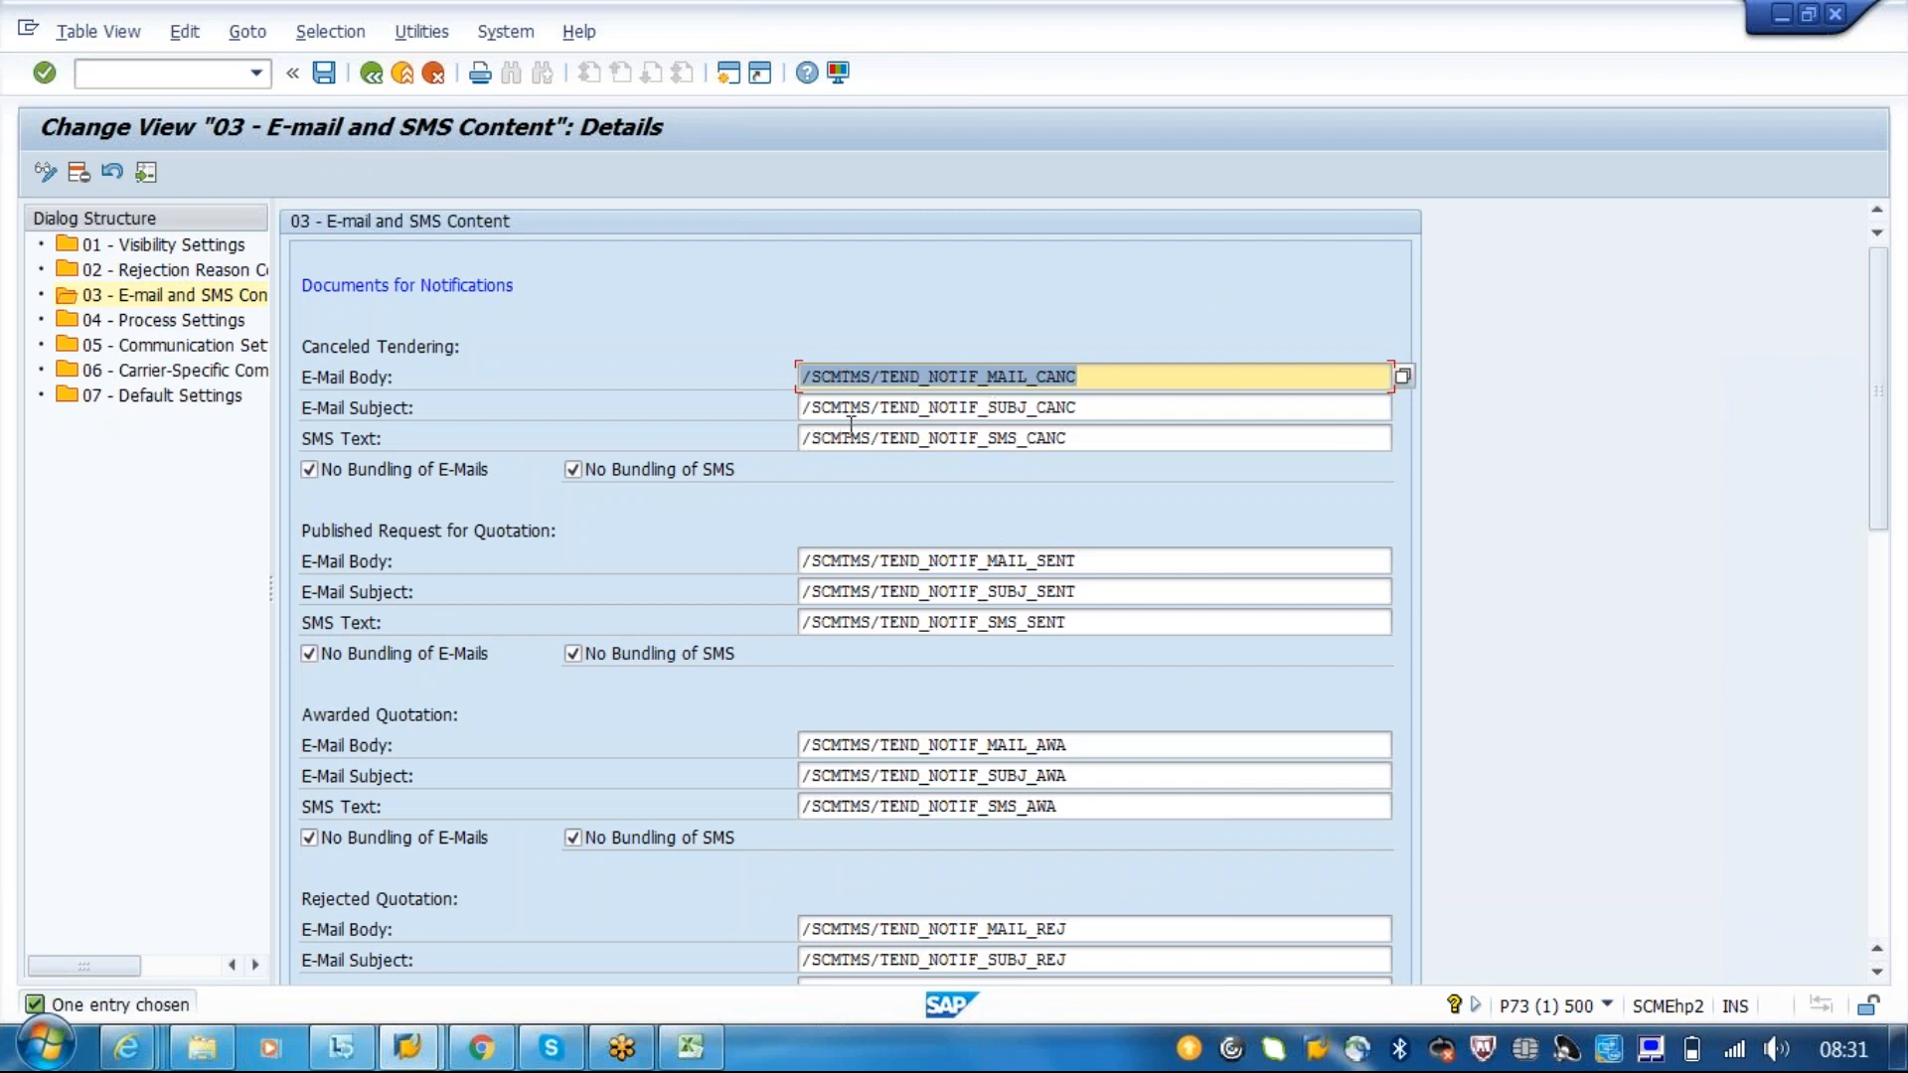
# - Set the tendering profile in the _DEFAULT process settings to TM_TENDERING_PROFILE
pyautogui.doubleClick(196, 322)
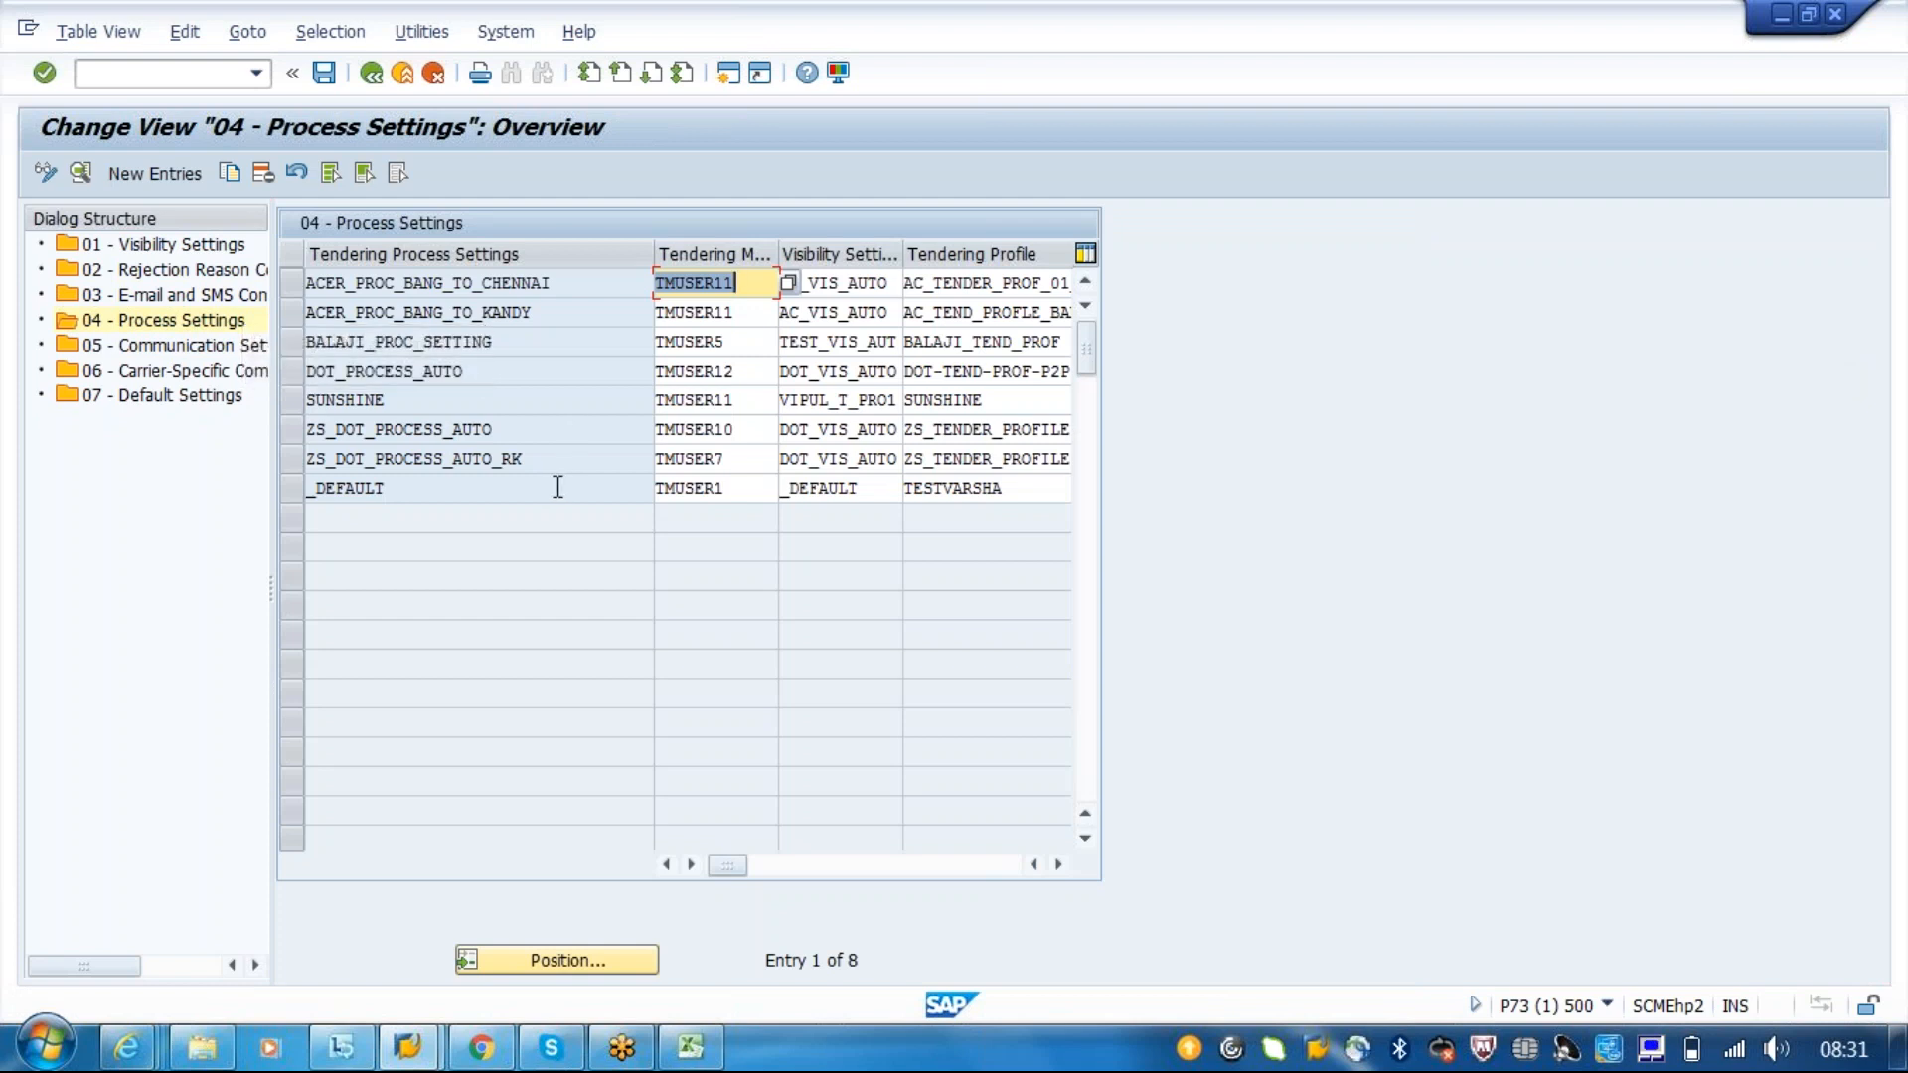
pyautogui.doubleClick(557, 487)
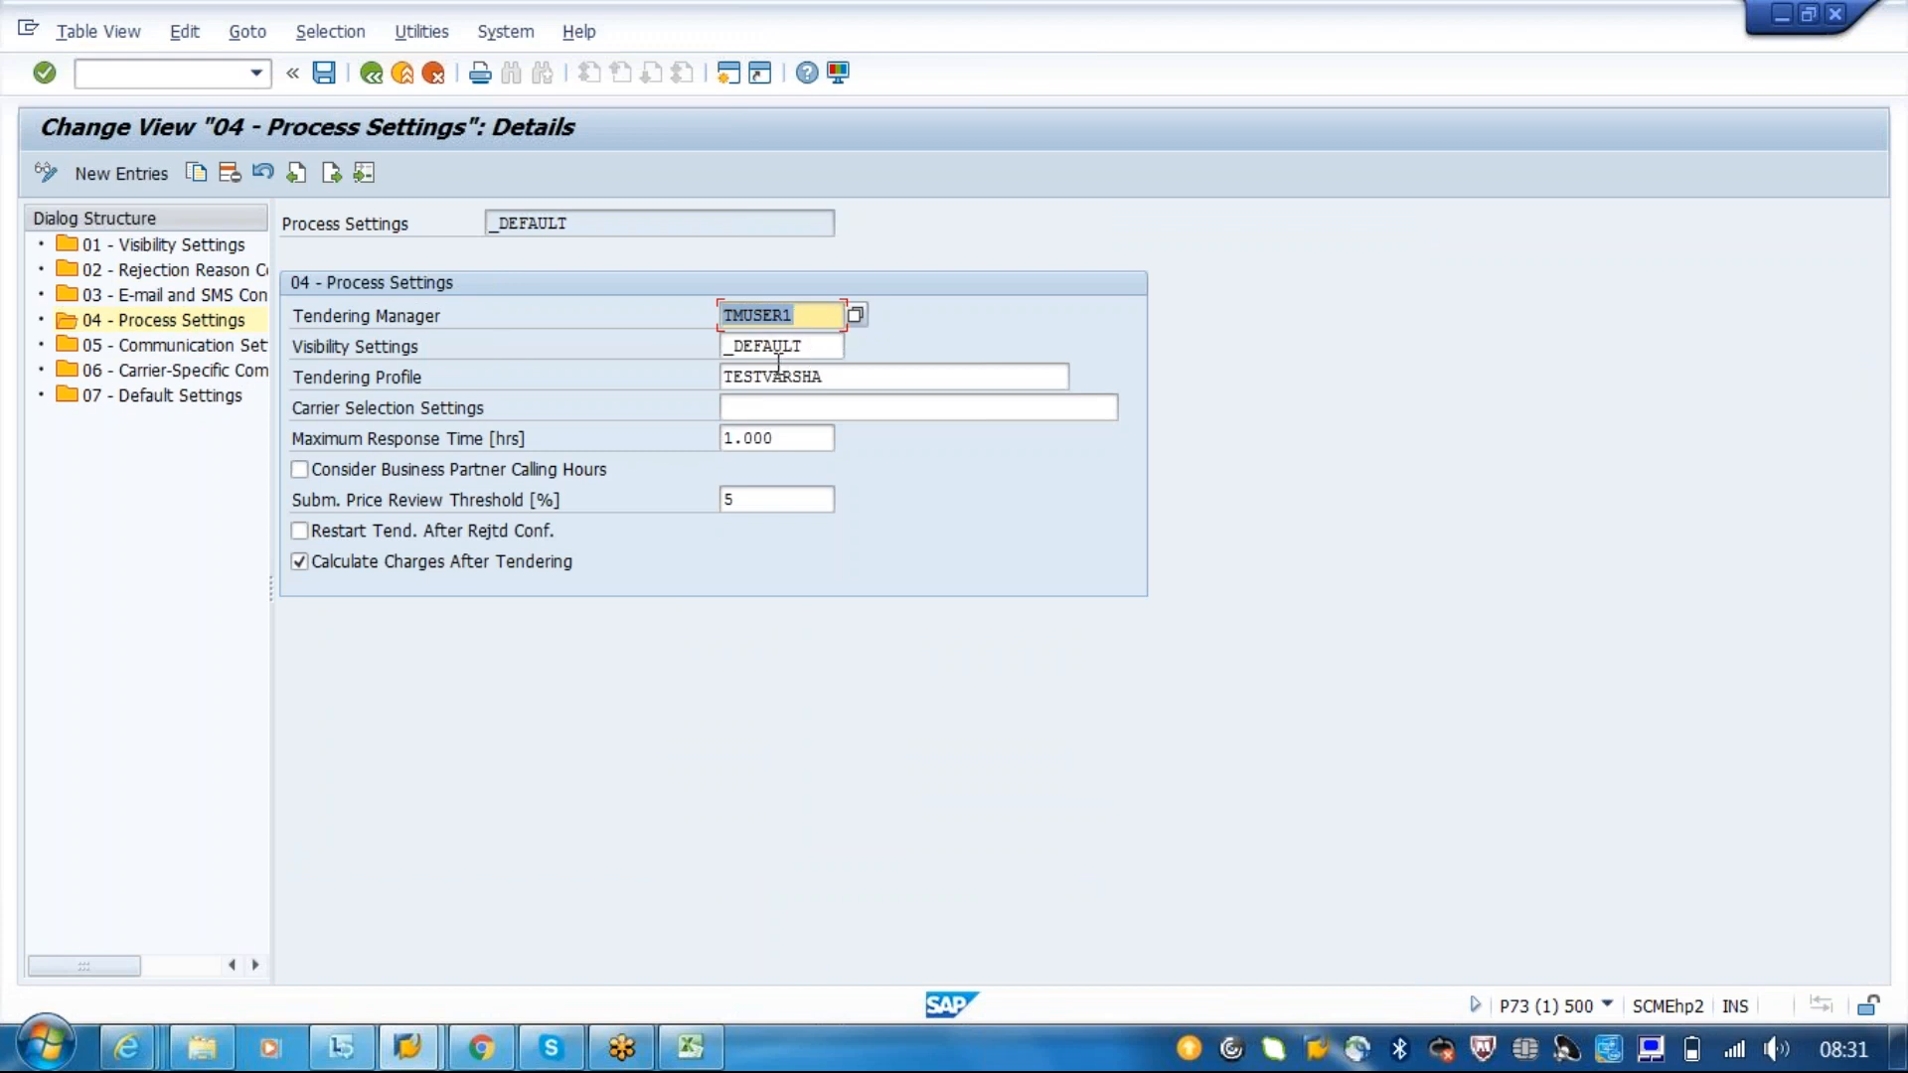
pyautogui.click(828, 378)
pyautogui.press('BackSpace')
pyautogui.press('BackSpace')
pyautogui.press('BackSpace')
pyautogui.press('BackSpace')
pyautogui.press('BackSpace')
pyautogui.press('BackSpace')
pyautogui.press('BackSpace')
pyautogui.press('BackSpace')
pyautogui.press('BackSpace')
pyautogui.press('BackSpace')
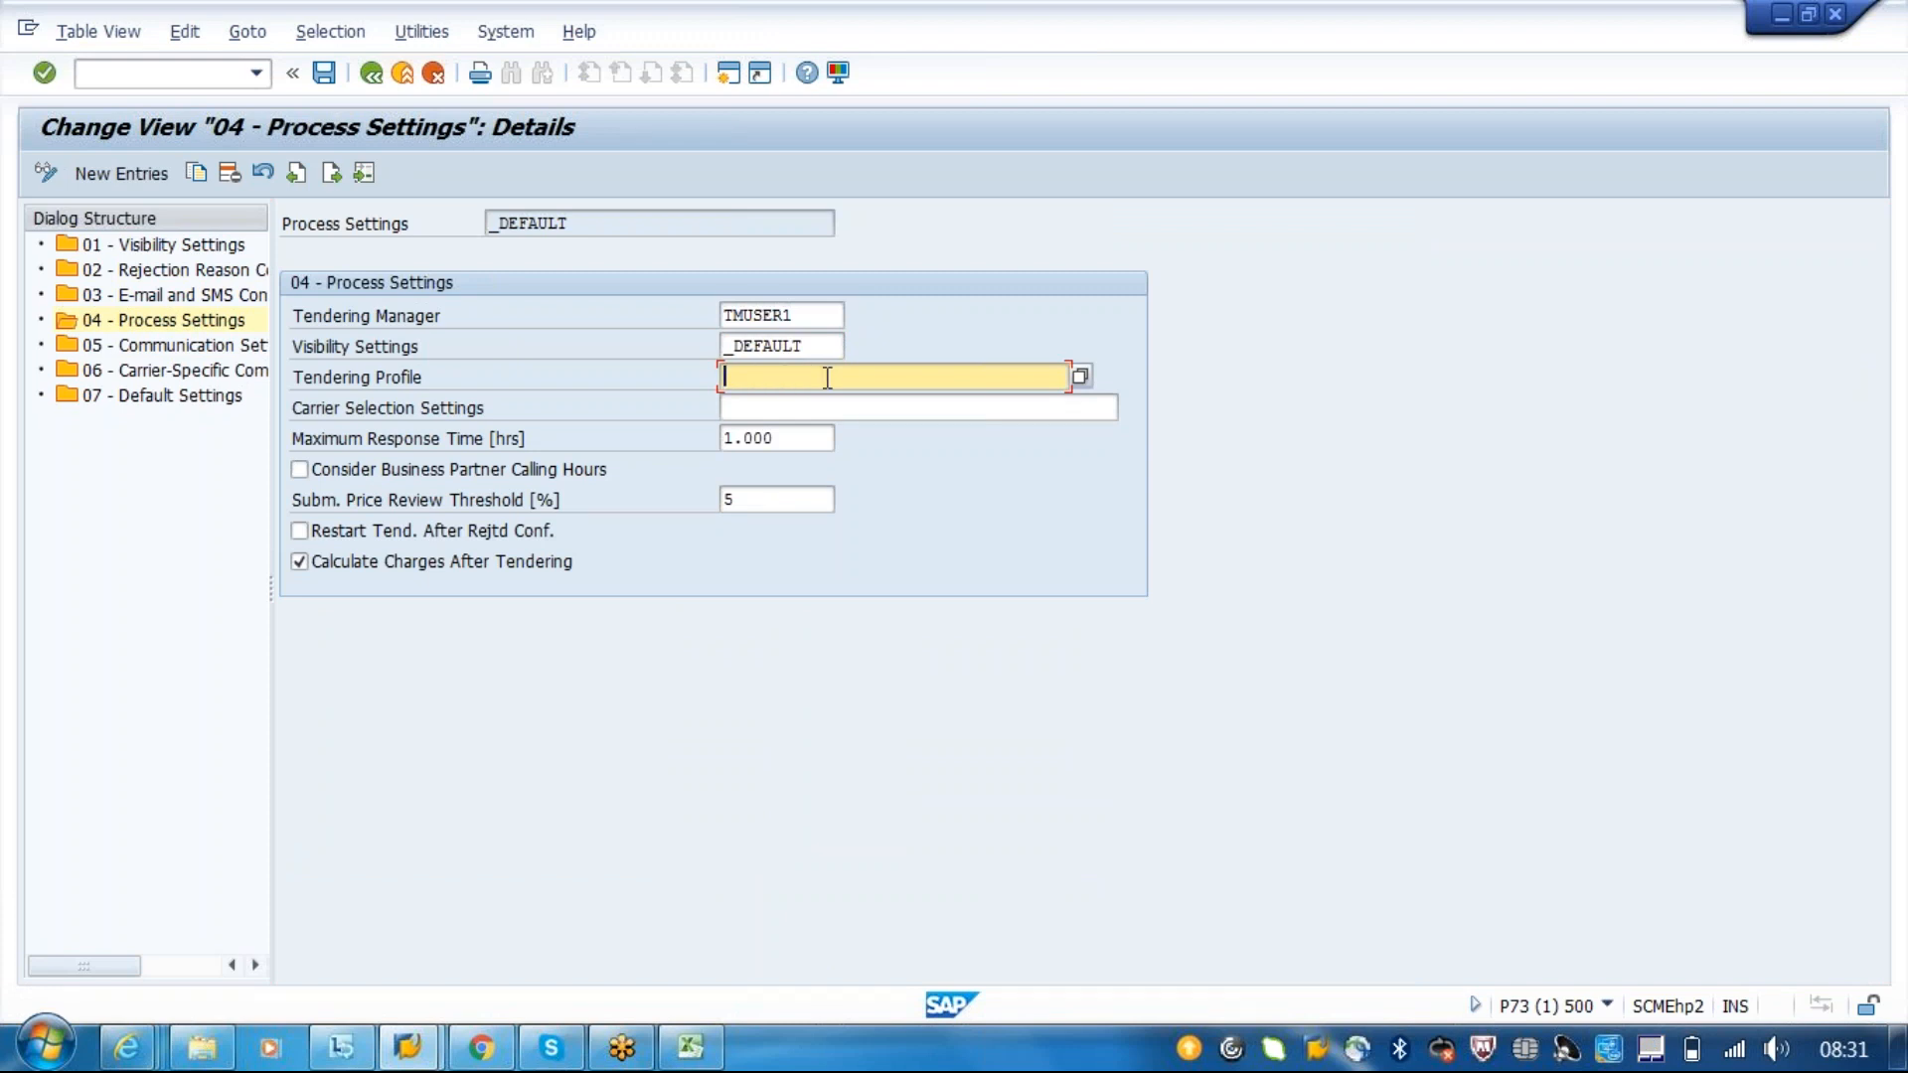
pyautogui.press('Return')
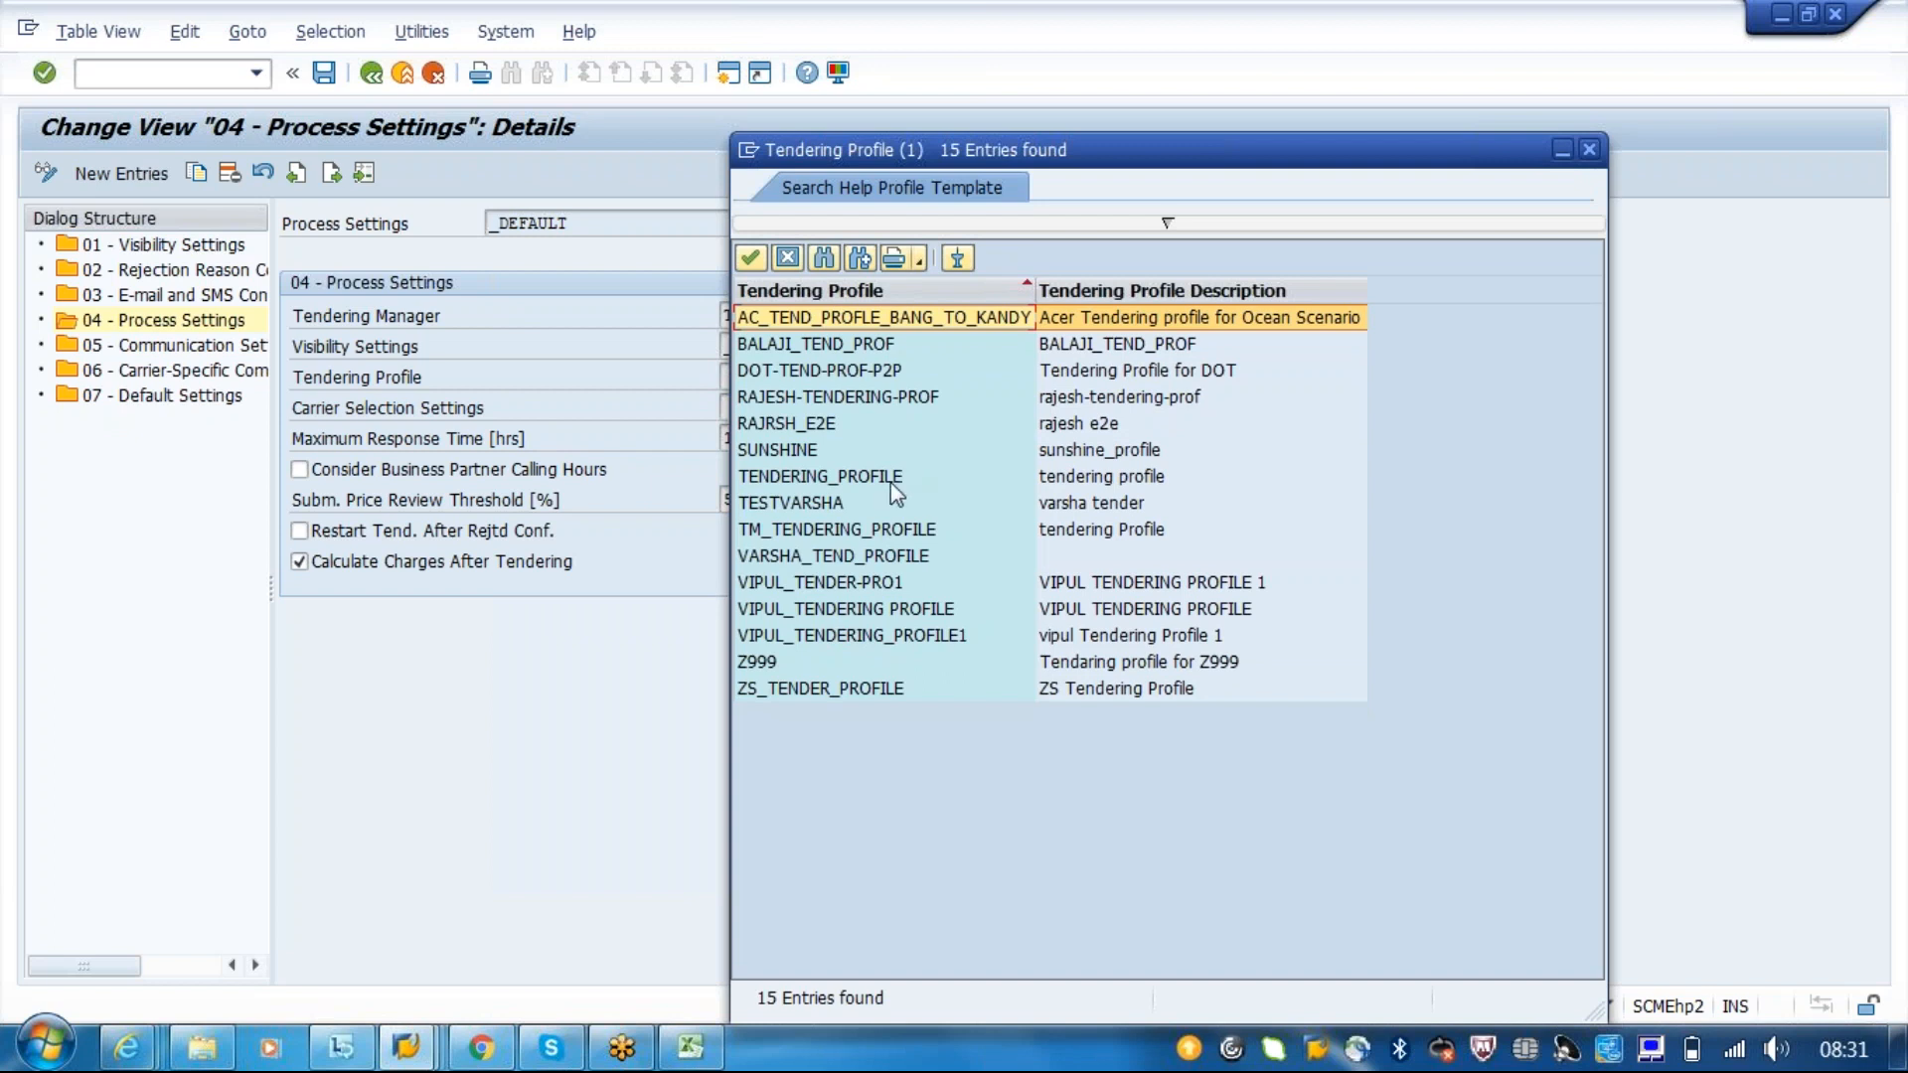
pyautogui.click(873, 532)
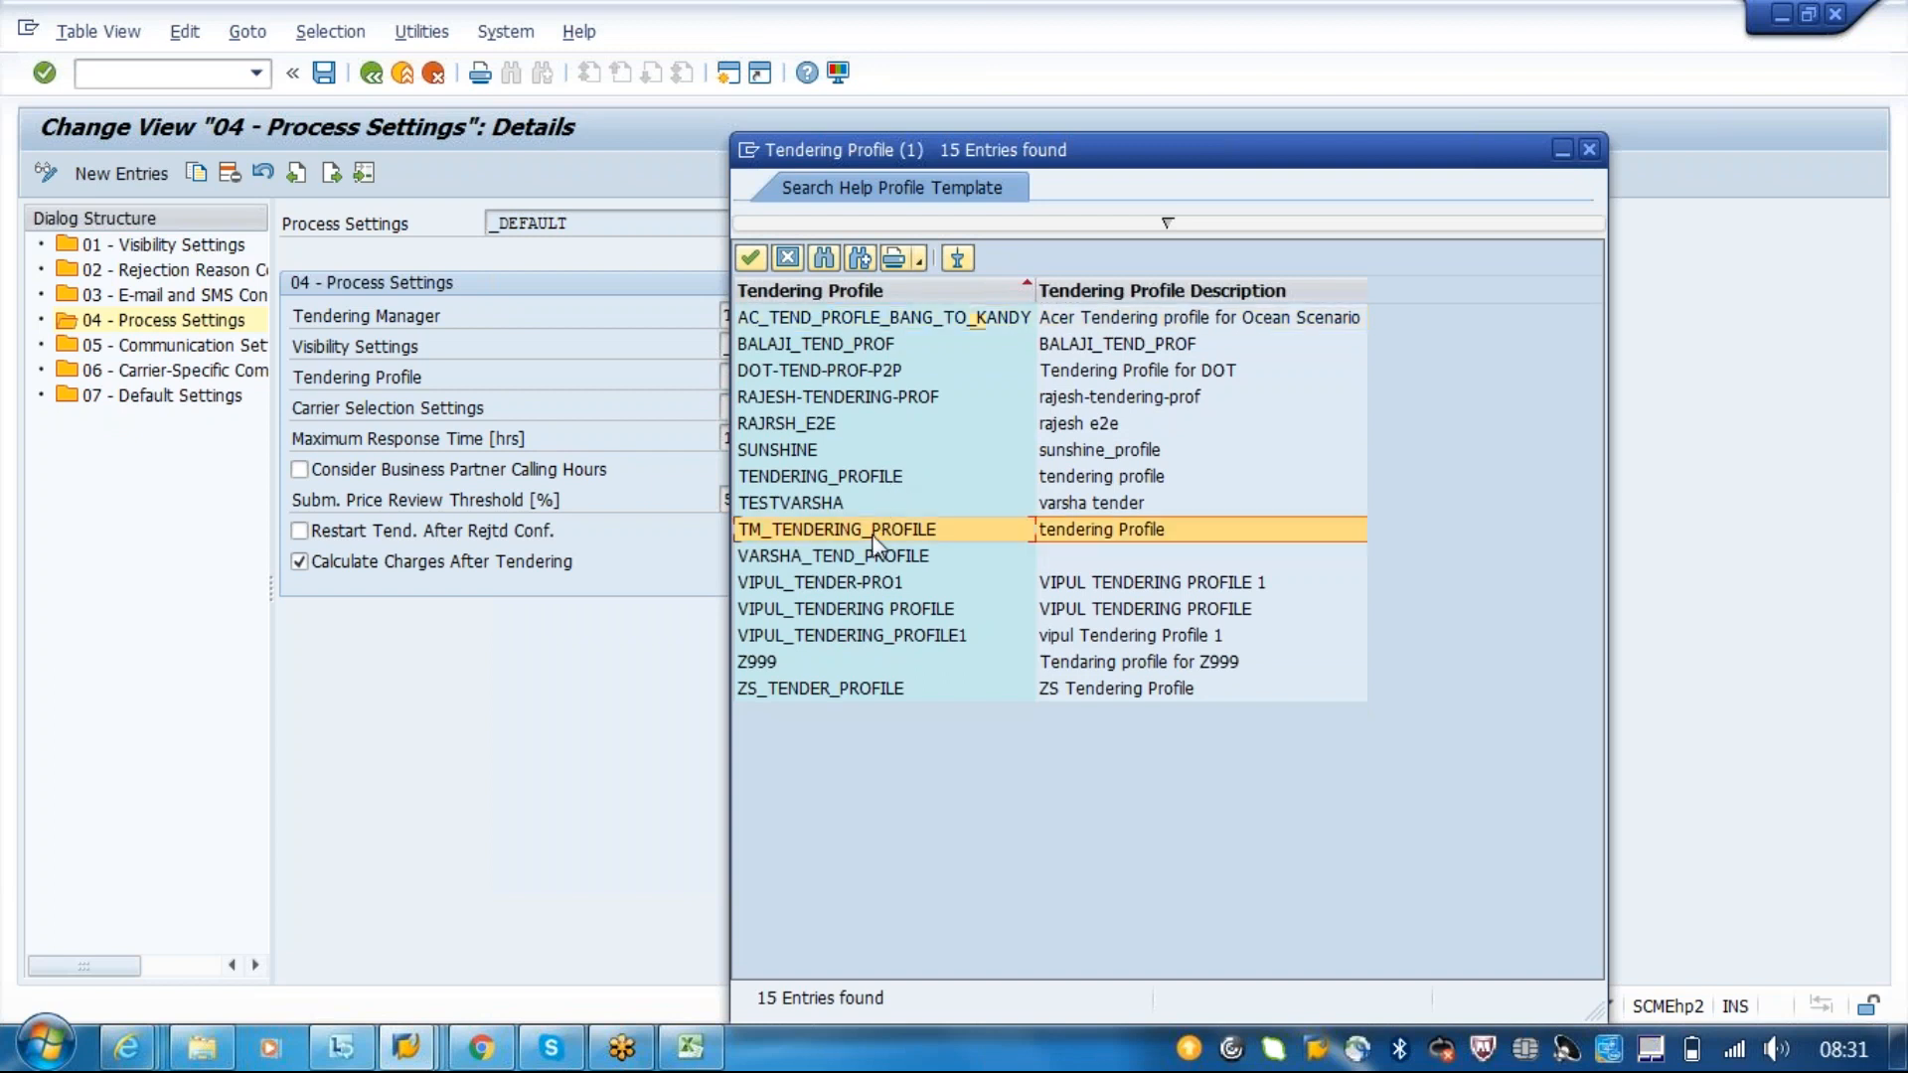
pyautogui.press('Return')
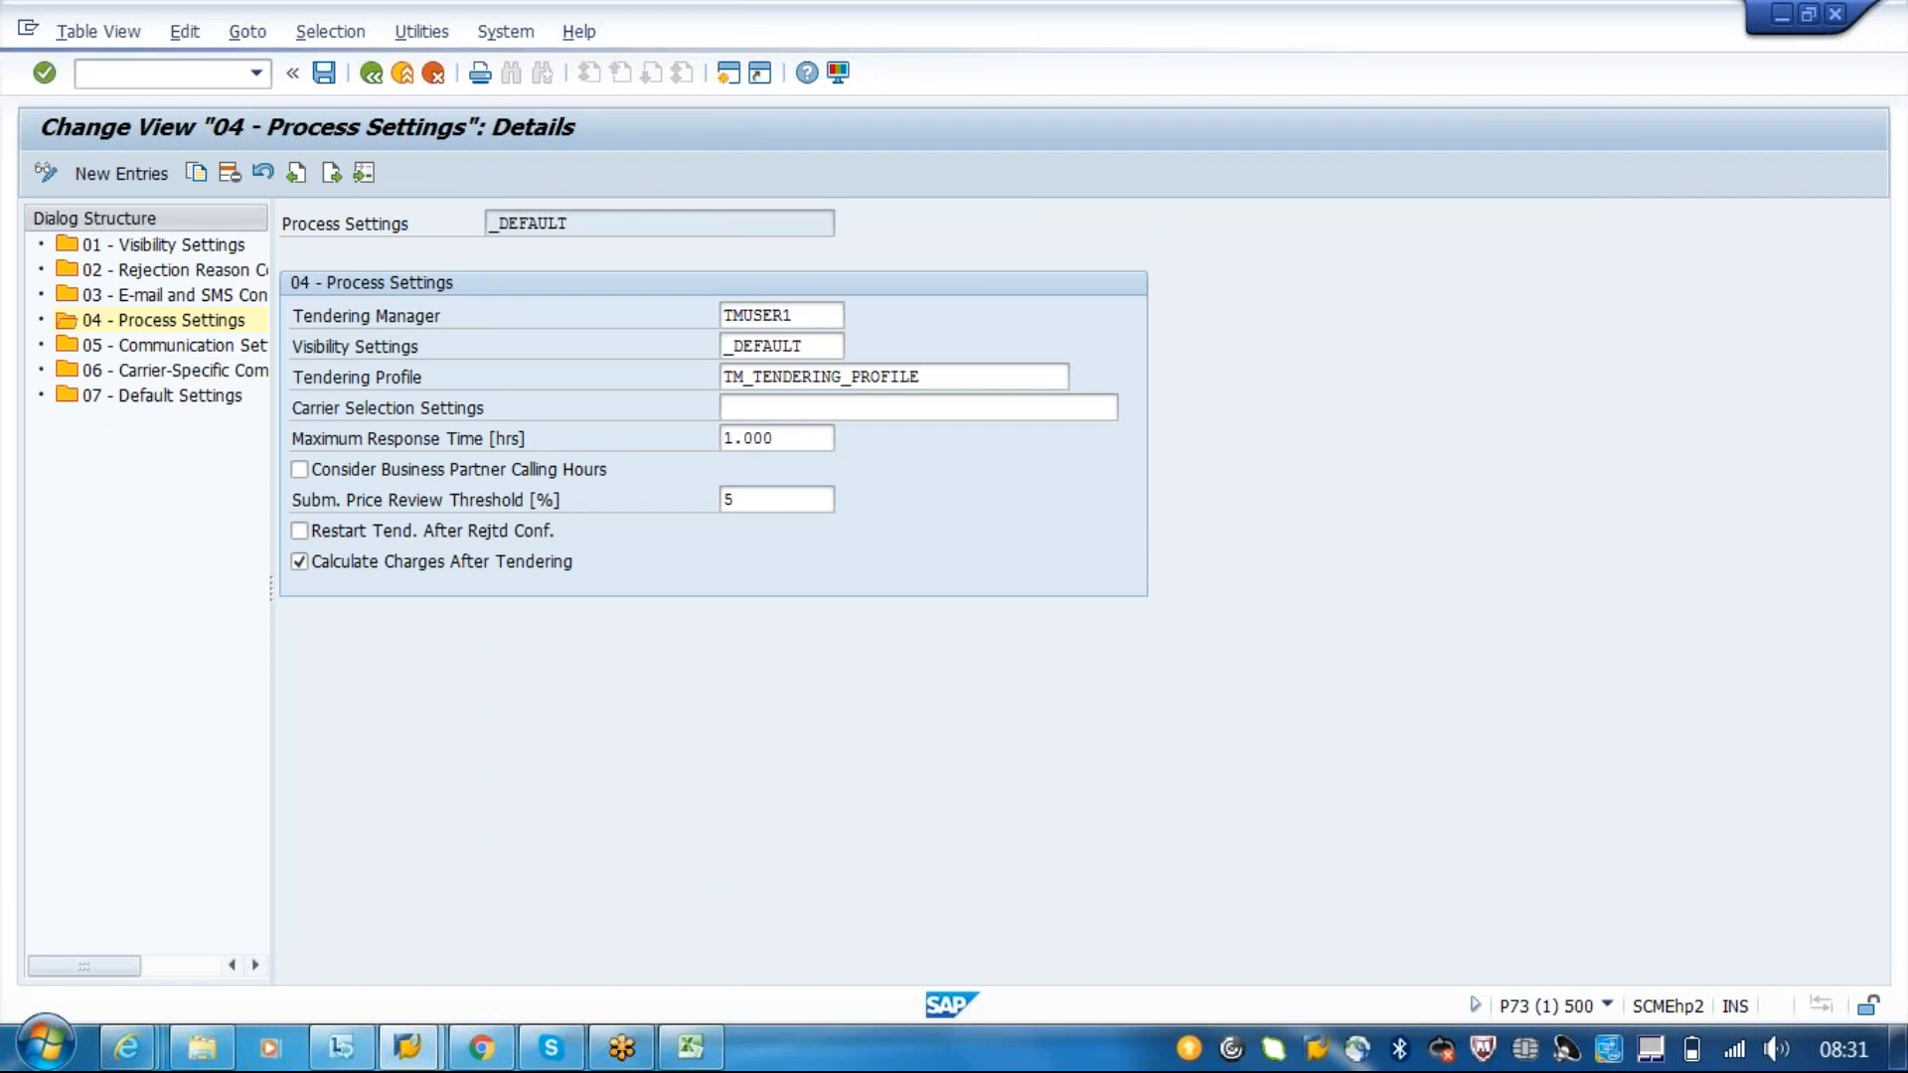
# - Try to look up carrier selection settings matching "ca" for the _DEFAULT process settings, then clear the entry
pyautogui.click(774, 413)
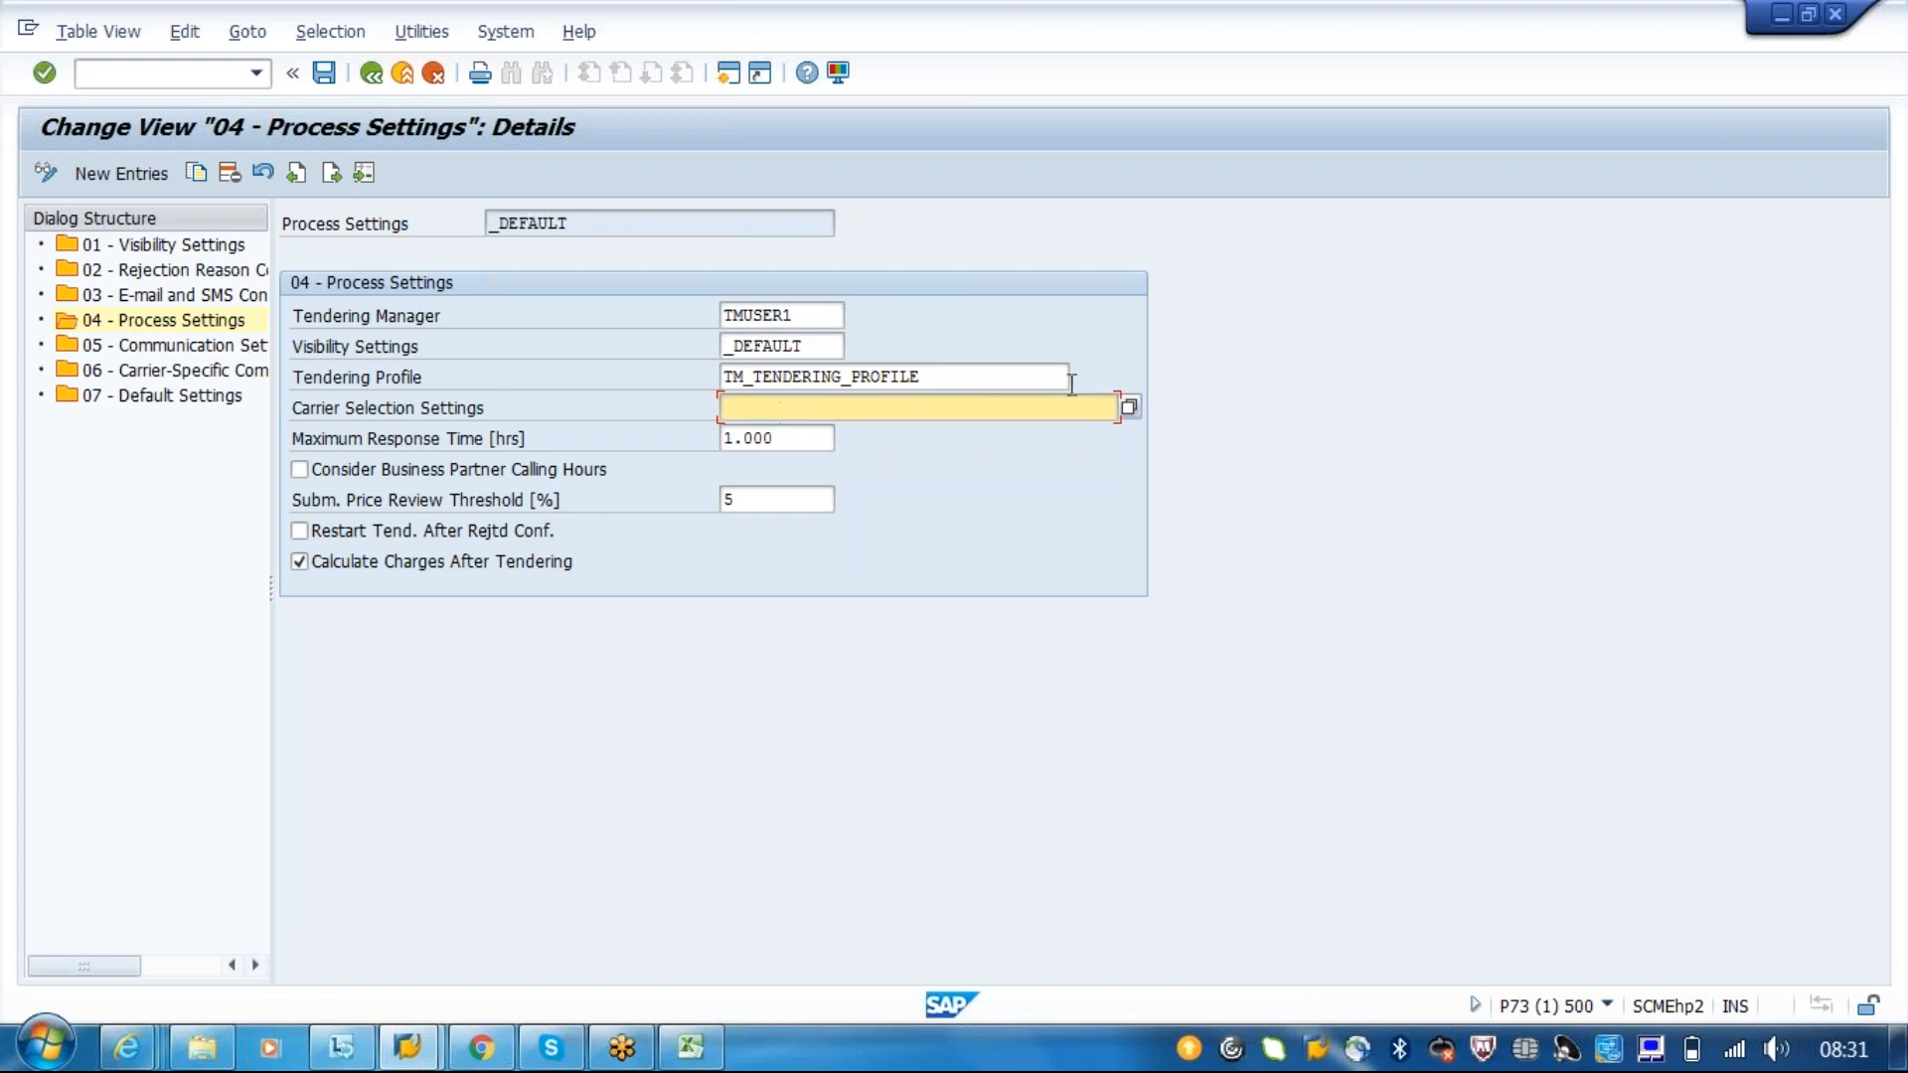
pyautogui.write('ca')
pyautogui.click(1130, 407)
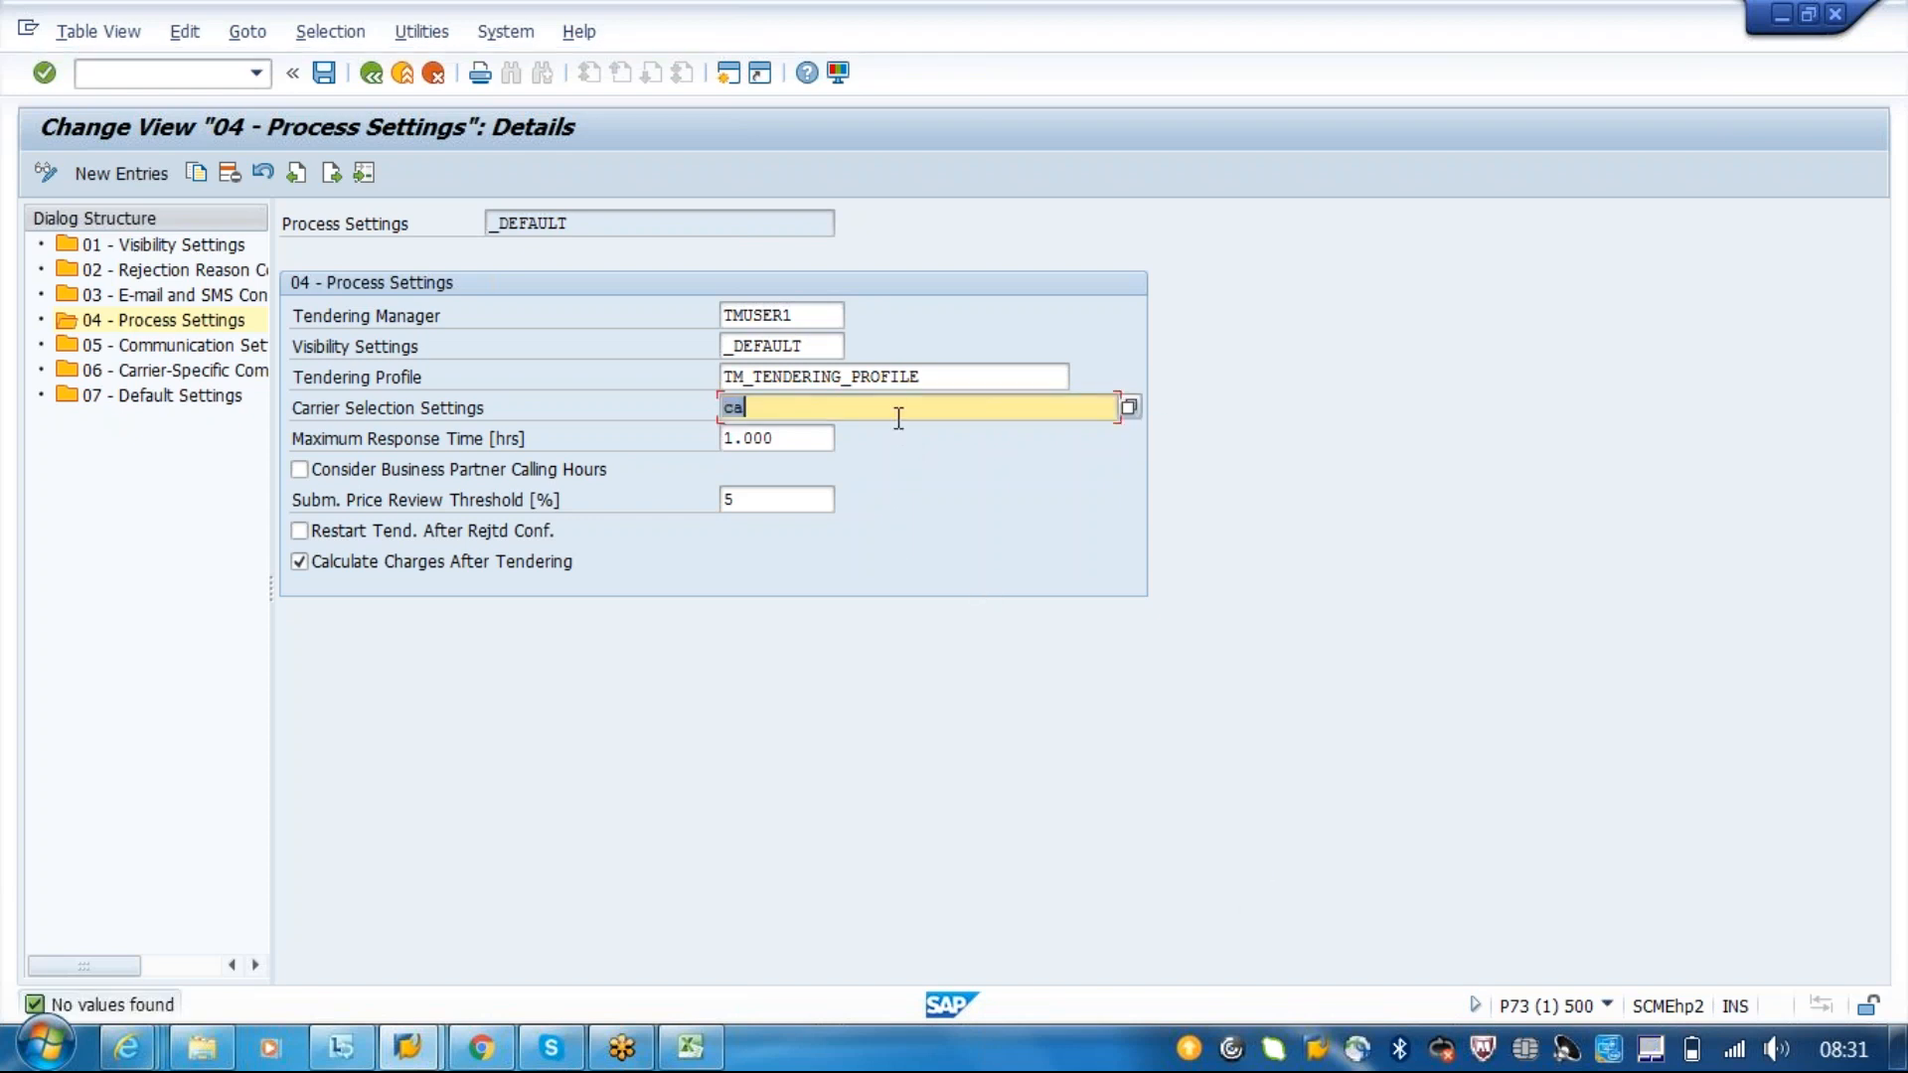
pyautogui.press('BackSpace')
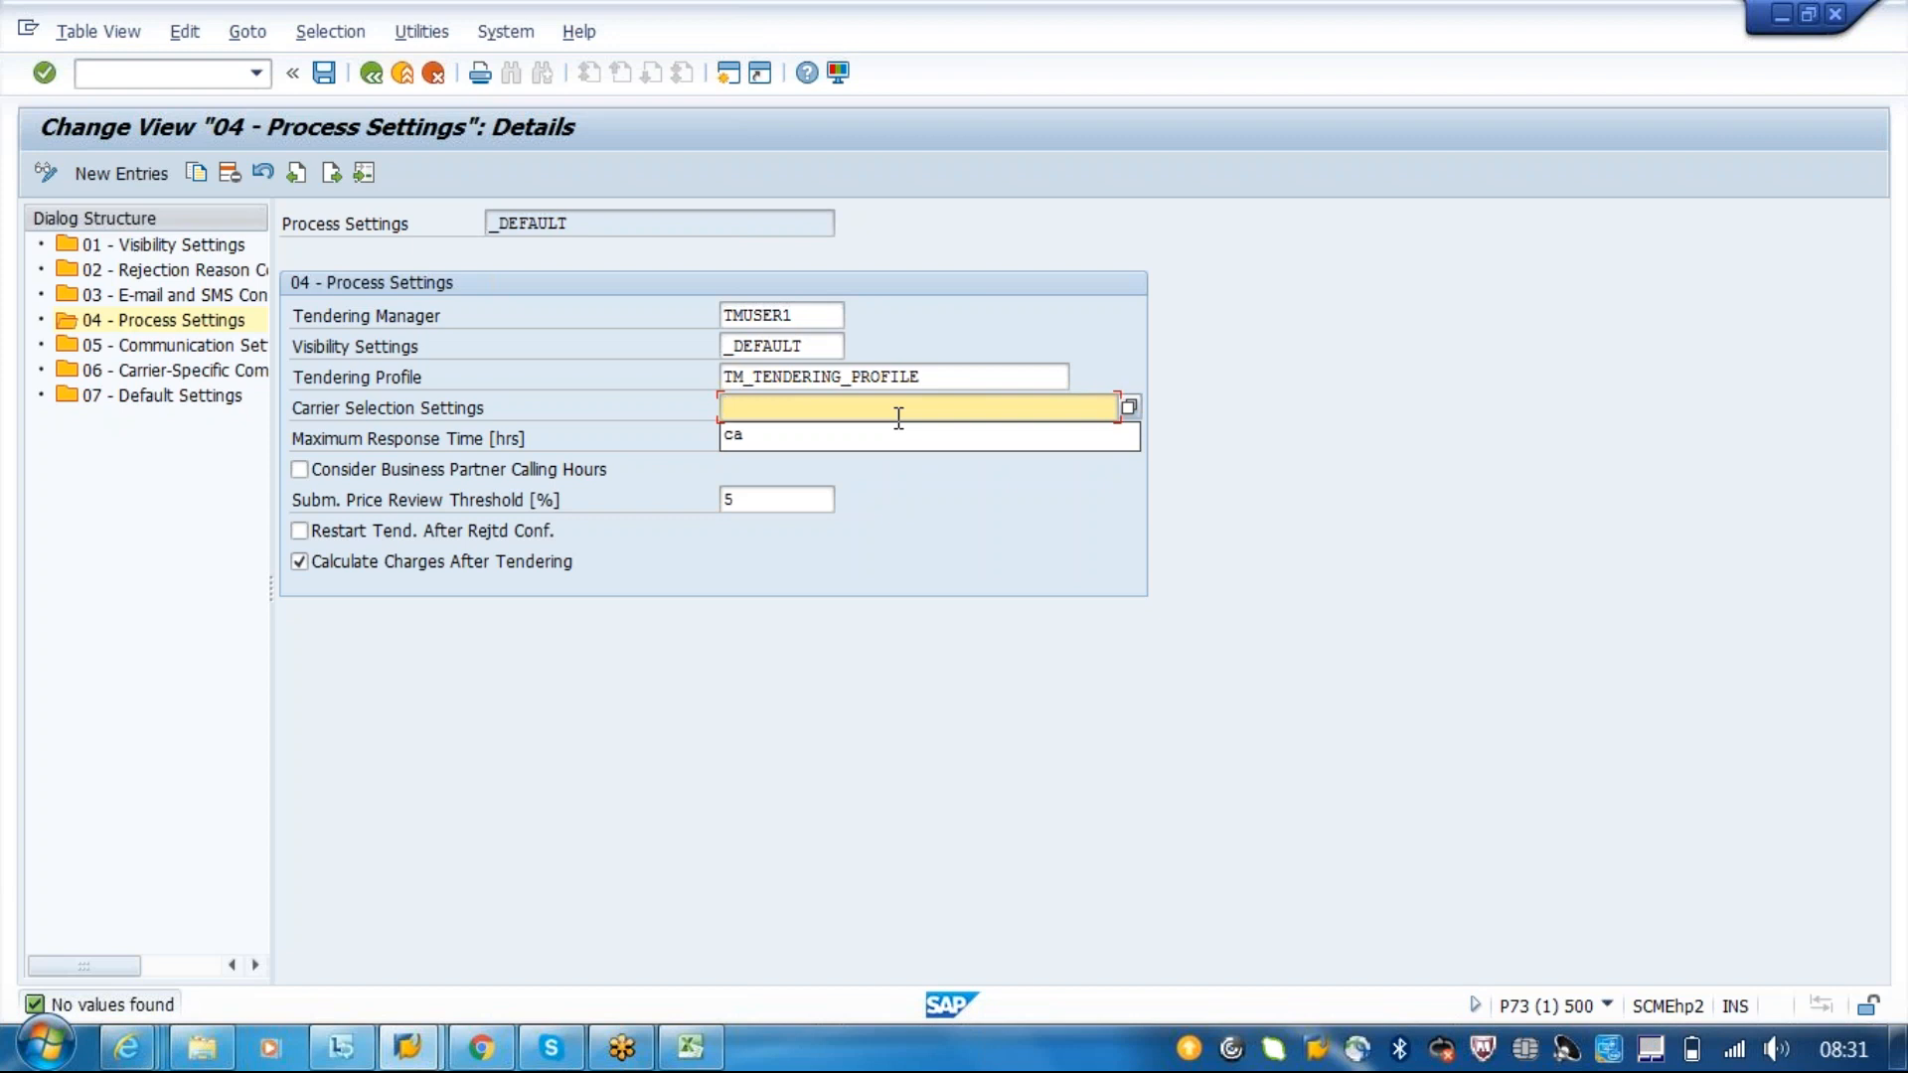
# - Try to set the maximum response time of the _DEFAULT process settings to :10
pyautogui.press('F4')
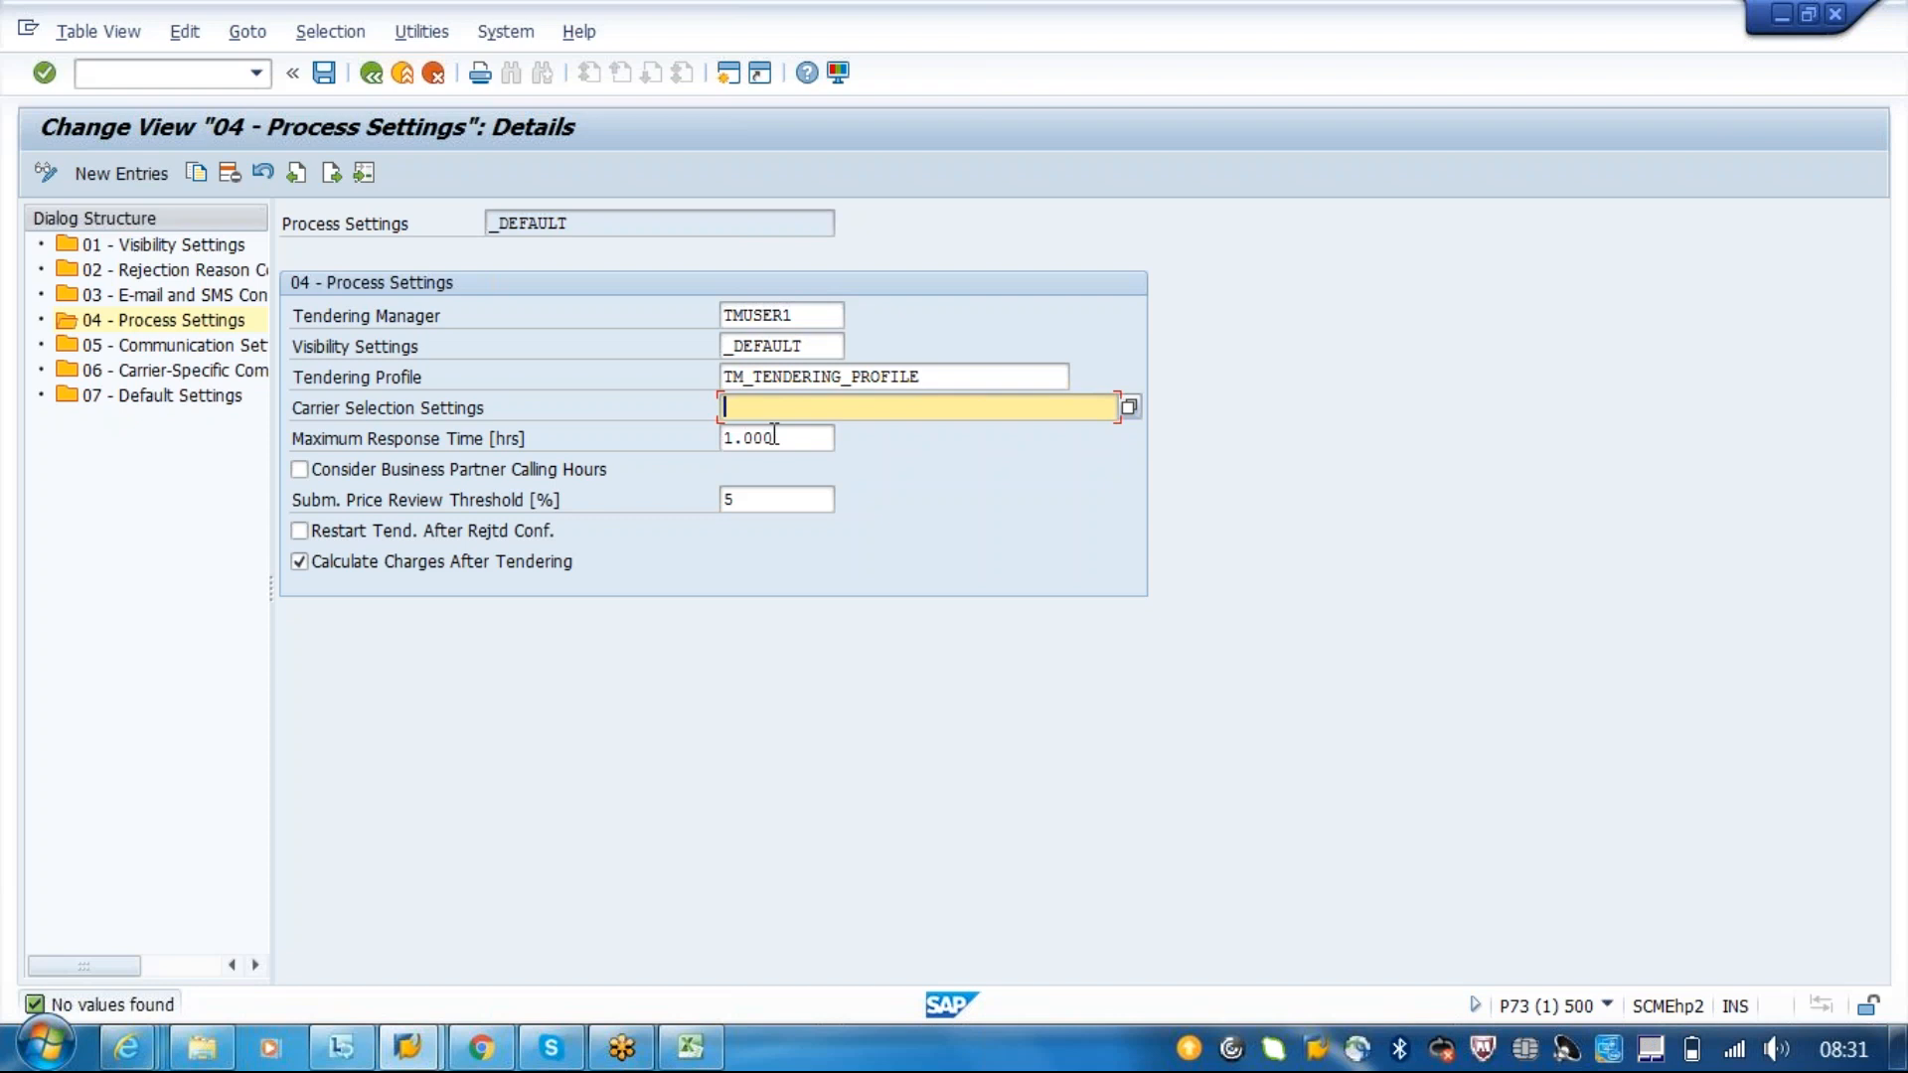
pyautogui.click(778, 437)
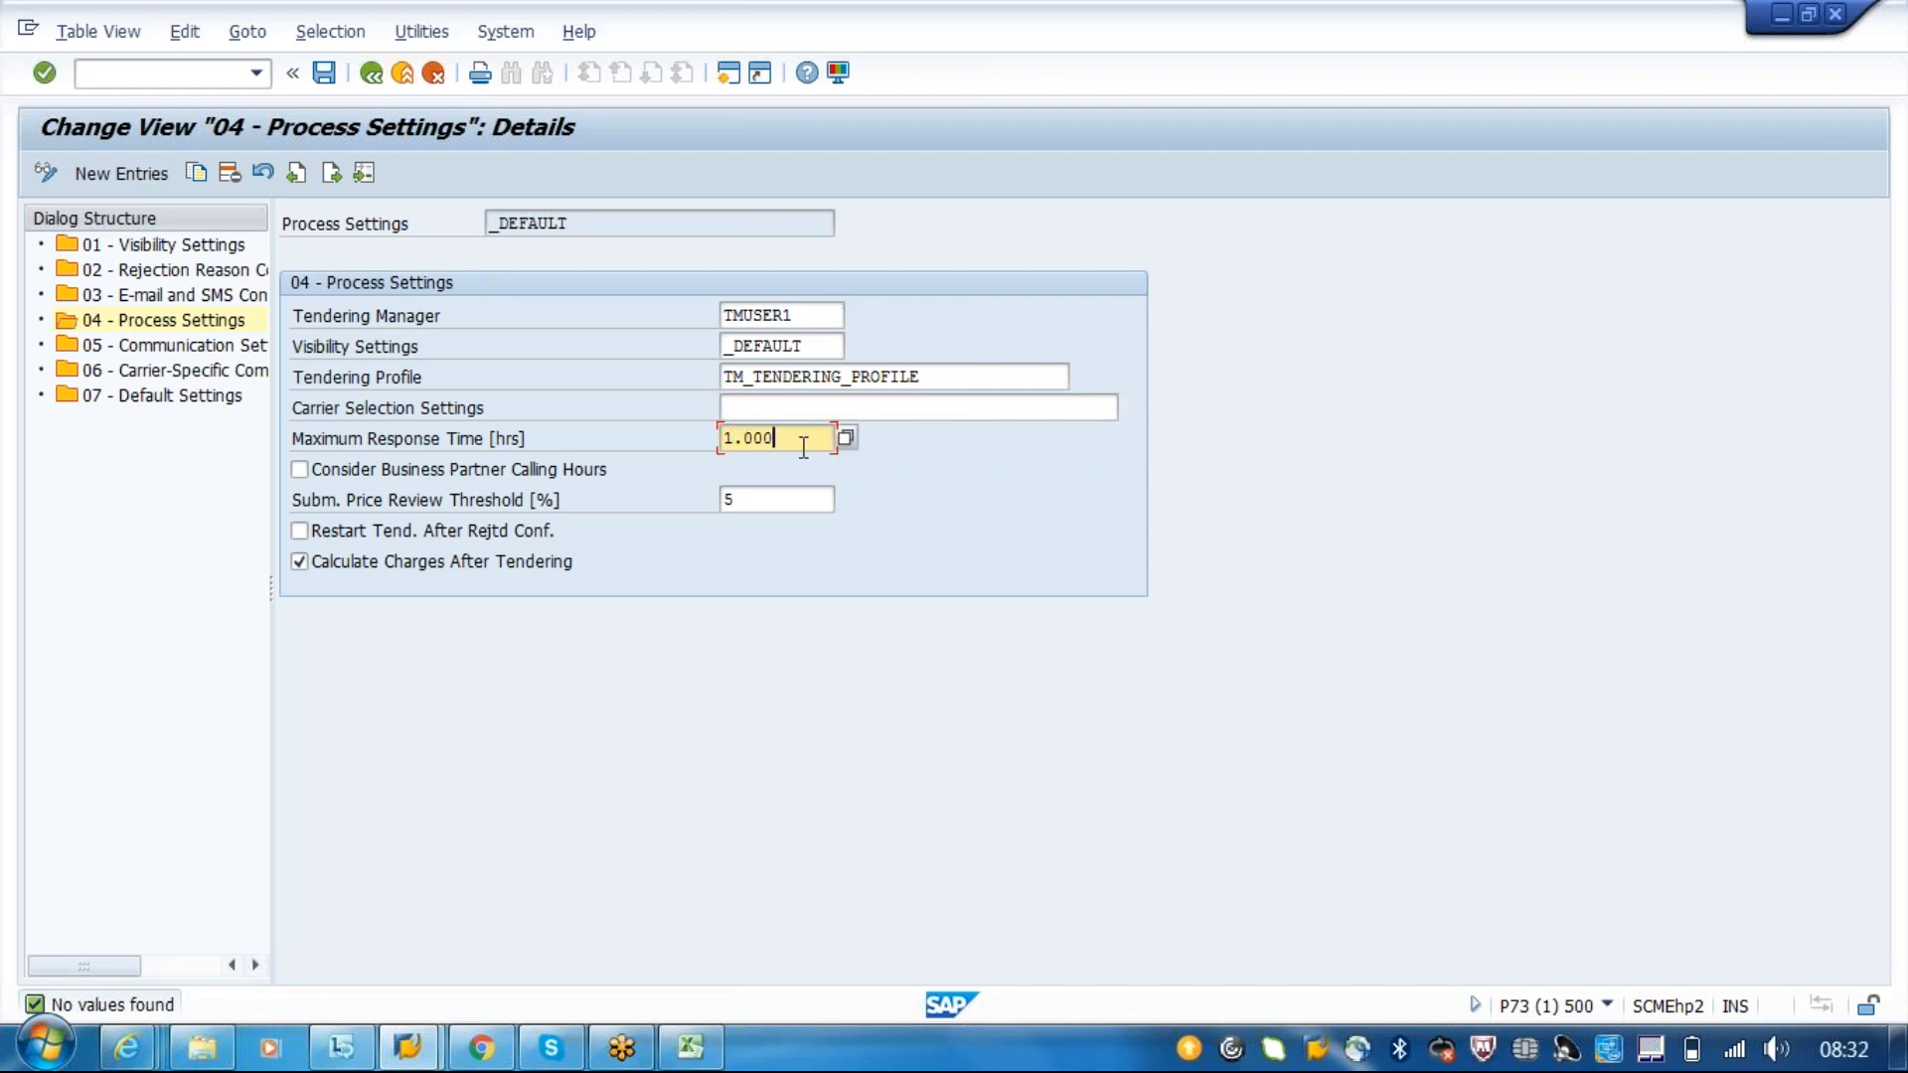
pyautogui.press('BackSpace')
pyautogui.press('BackSpace')
pyautogui.press('BackSpace')
pyautogui.press('BackSpace')
pyautogui.press('BackSpace')
pyautogui.write(':10')
pyautogui.press('Return')
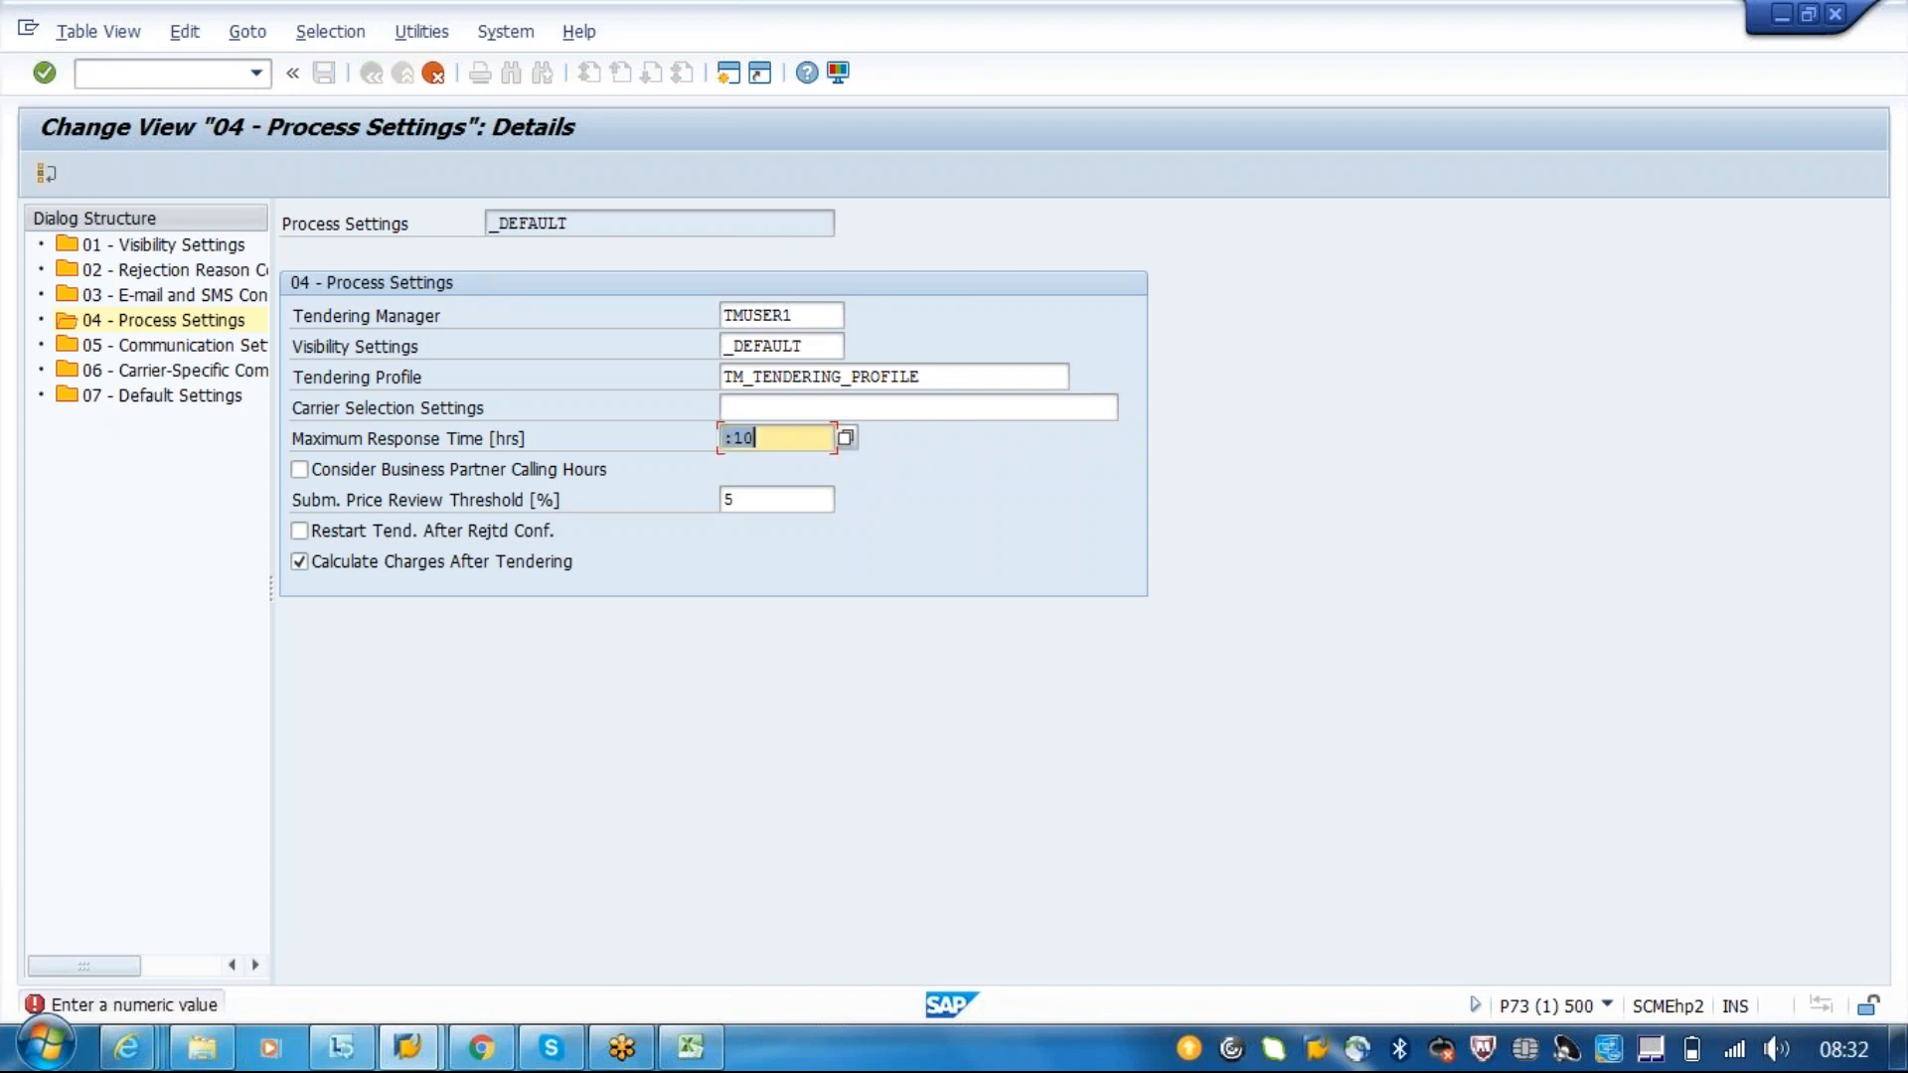
# - Enter a maximum response time of 10 hours, then try to replace it with 0,10
pyautogui.press('BackSpace')
pyautogui.write('10')
pyautogui.press('Return')
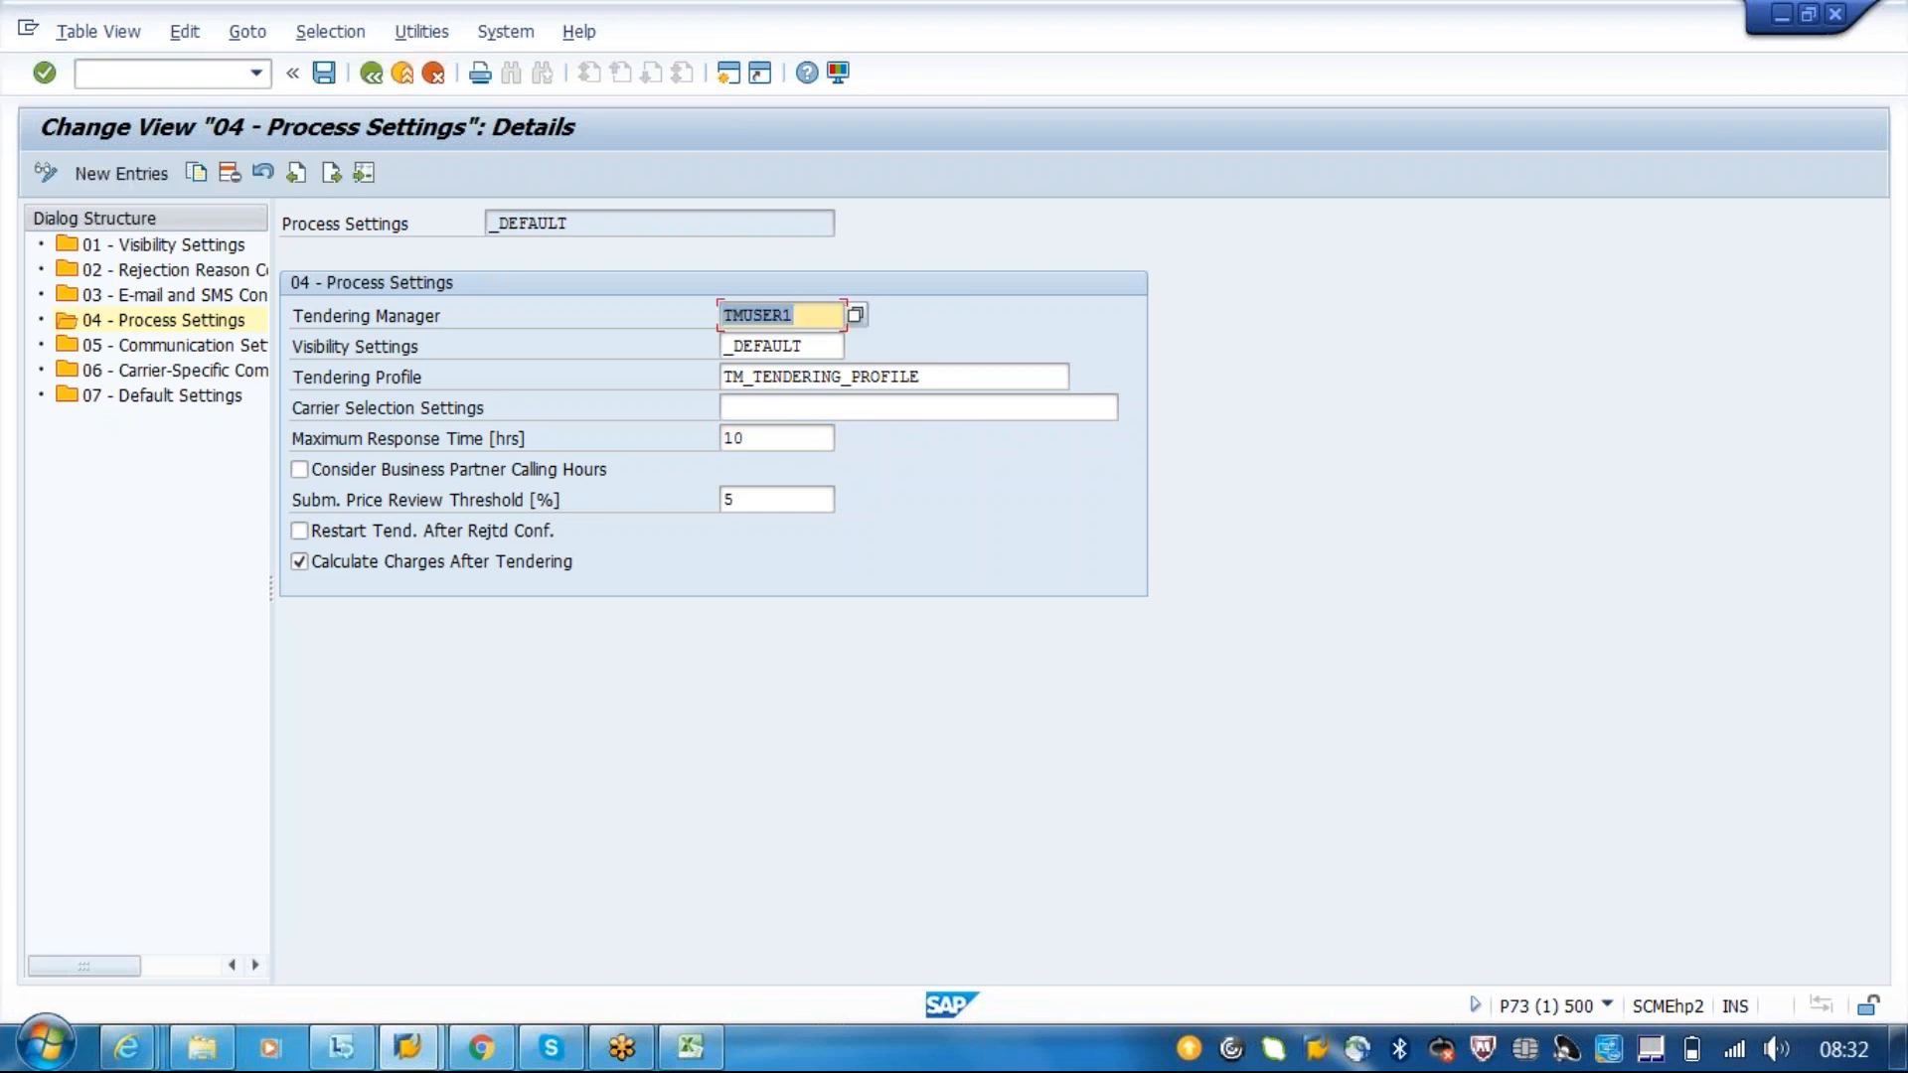
pyautogui.click(765, 438)
pyautogui.press('BackSpace')
pyautogui.press('BackSpace')
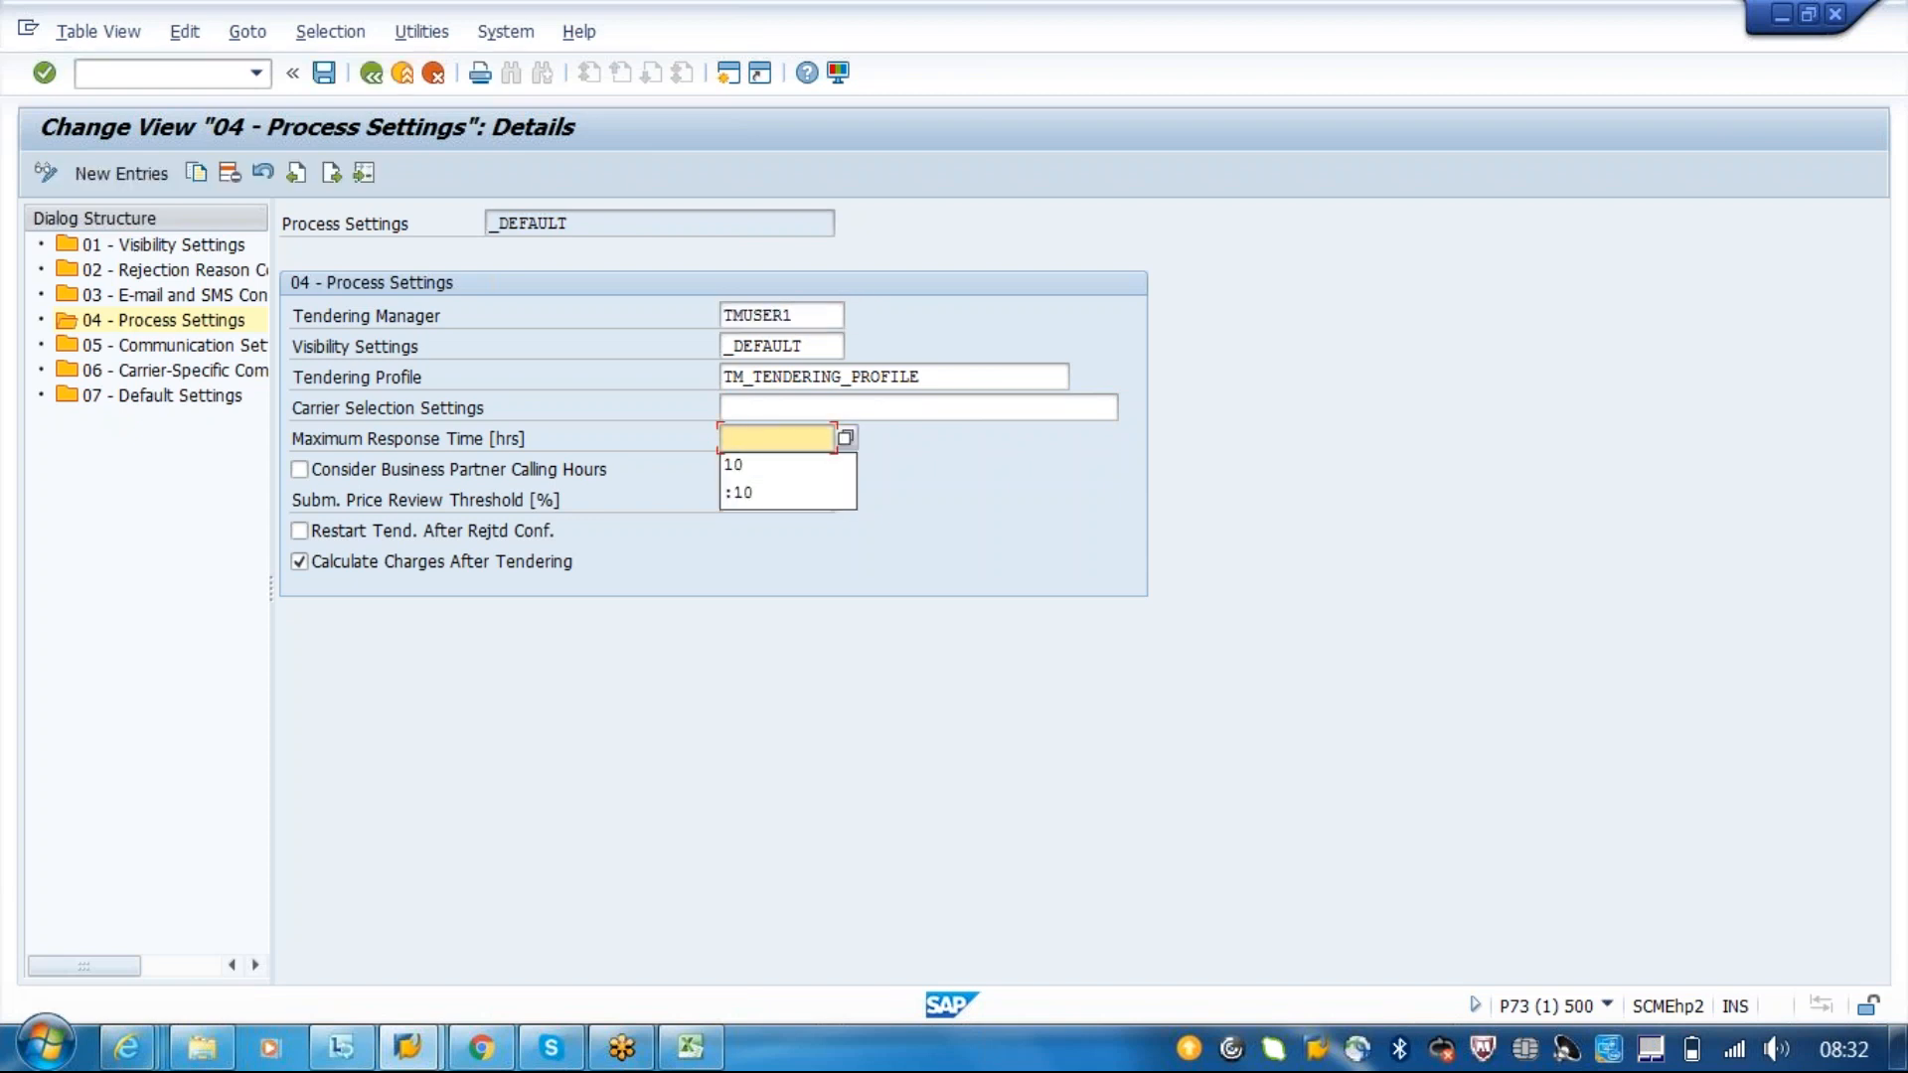
pyautogui.write('0,10')
pyautogui.press('Return')
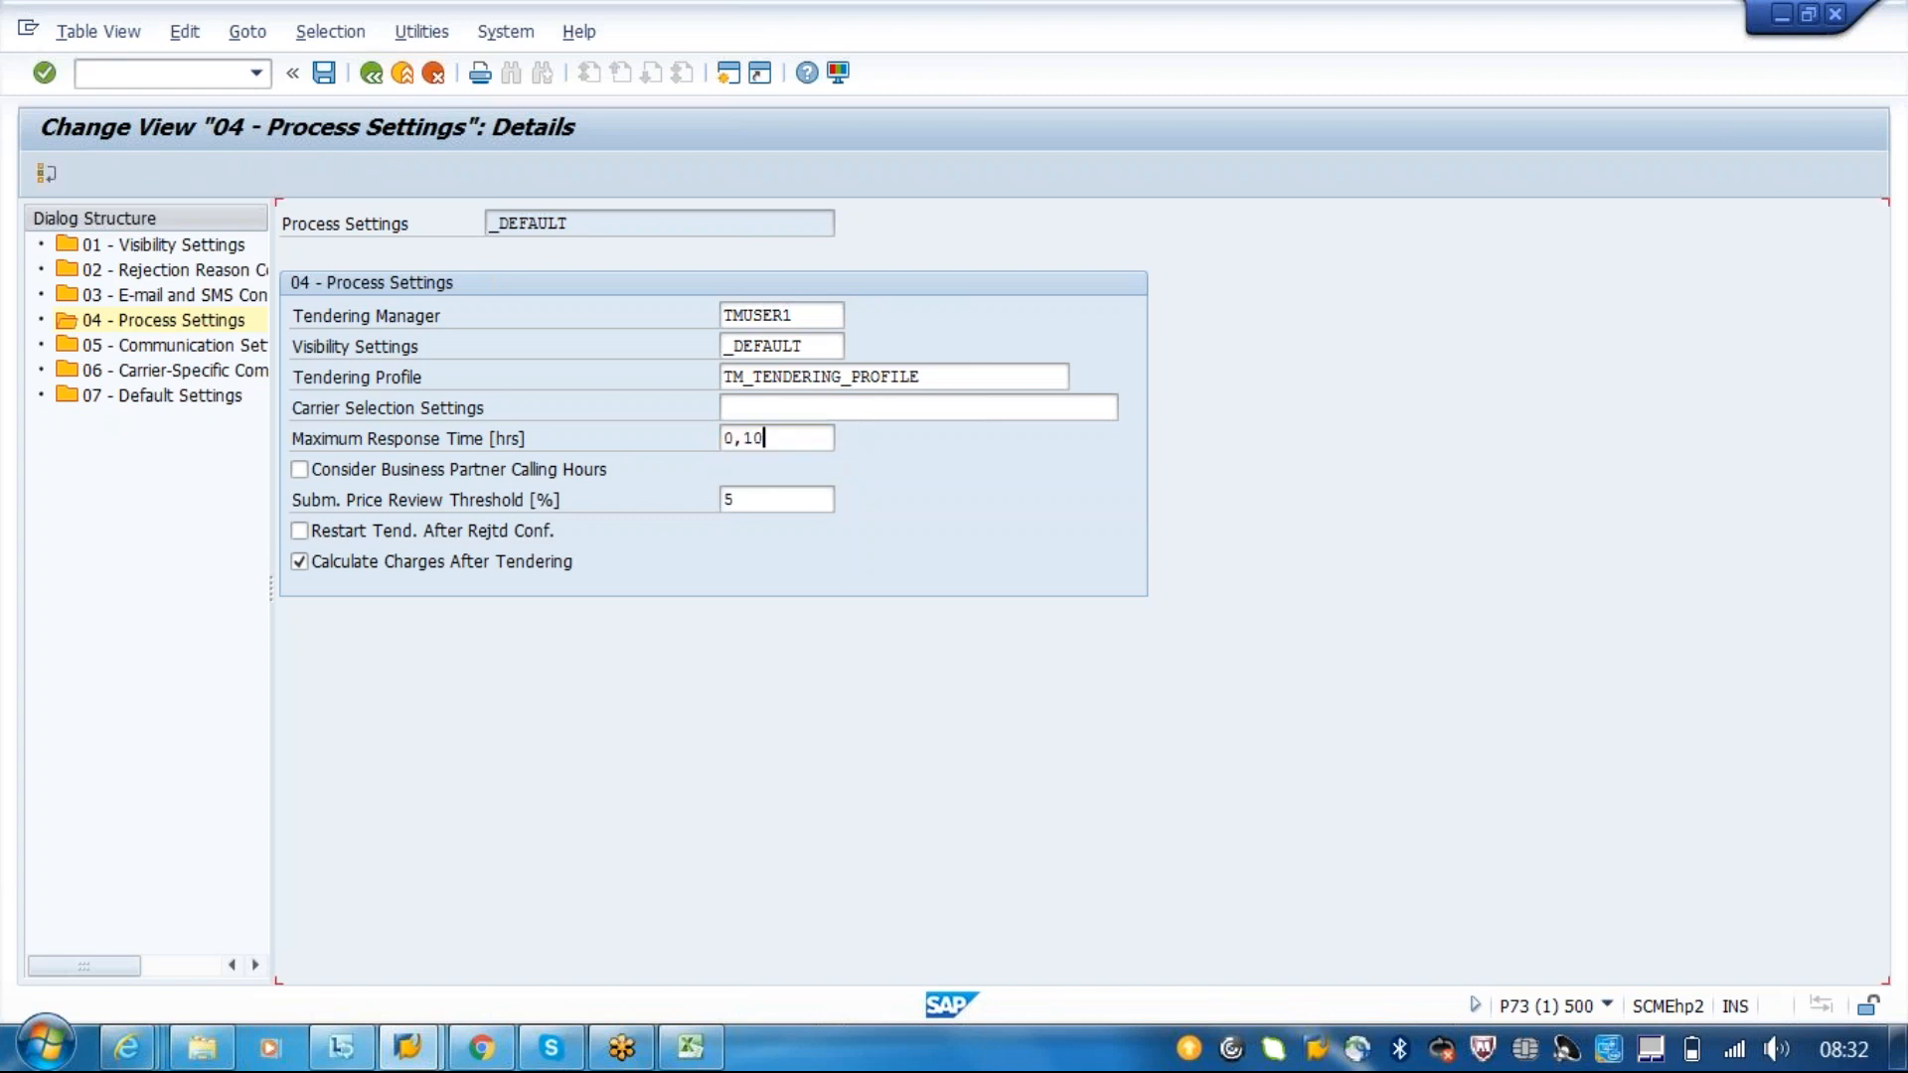
# - Replace the maximum response time with 010
pyautogui.write('0')
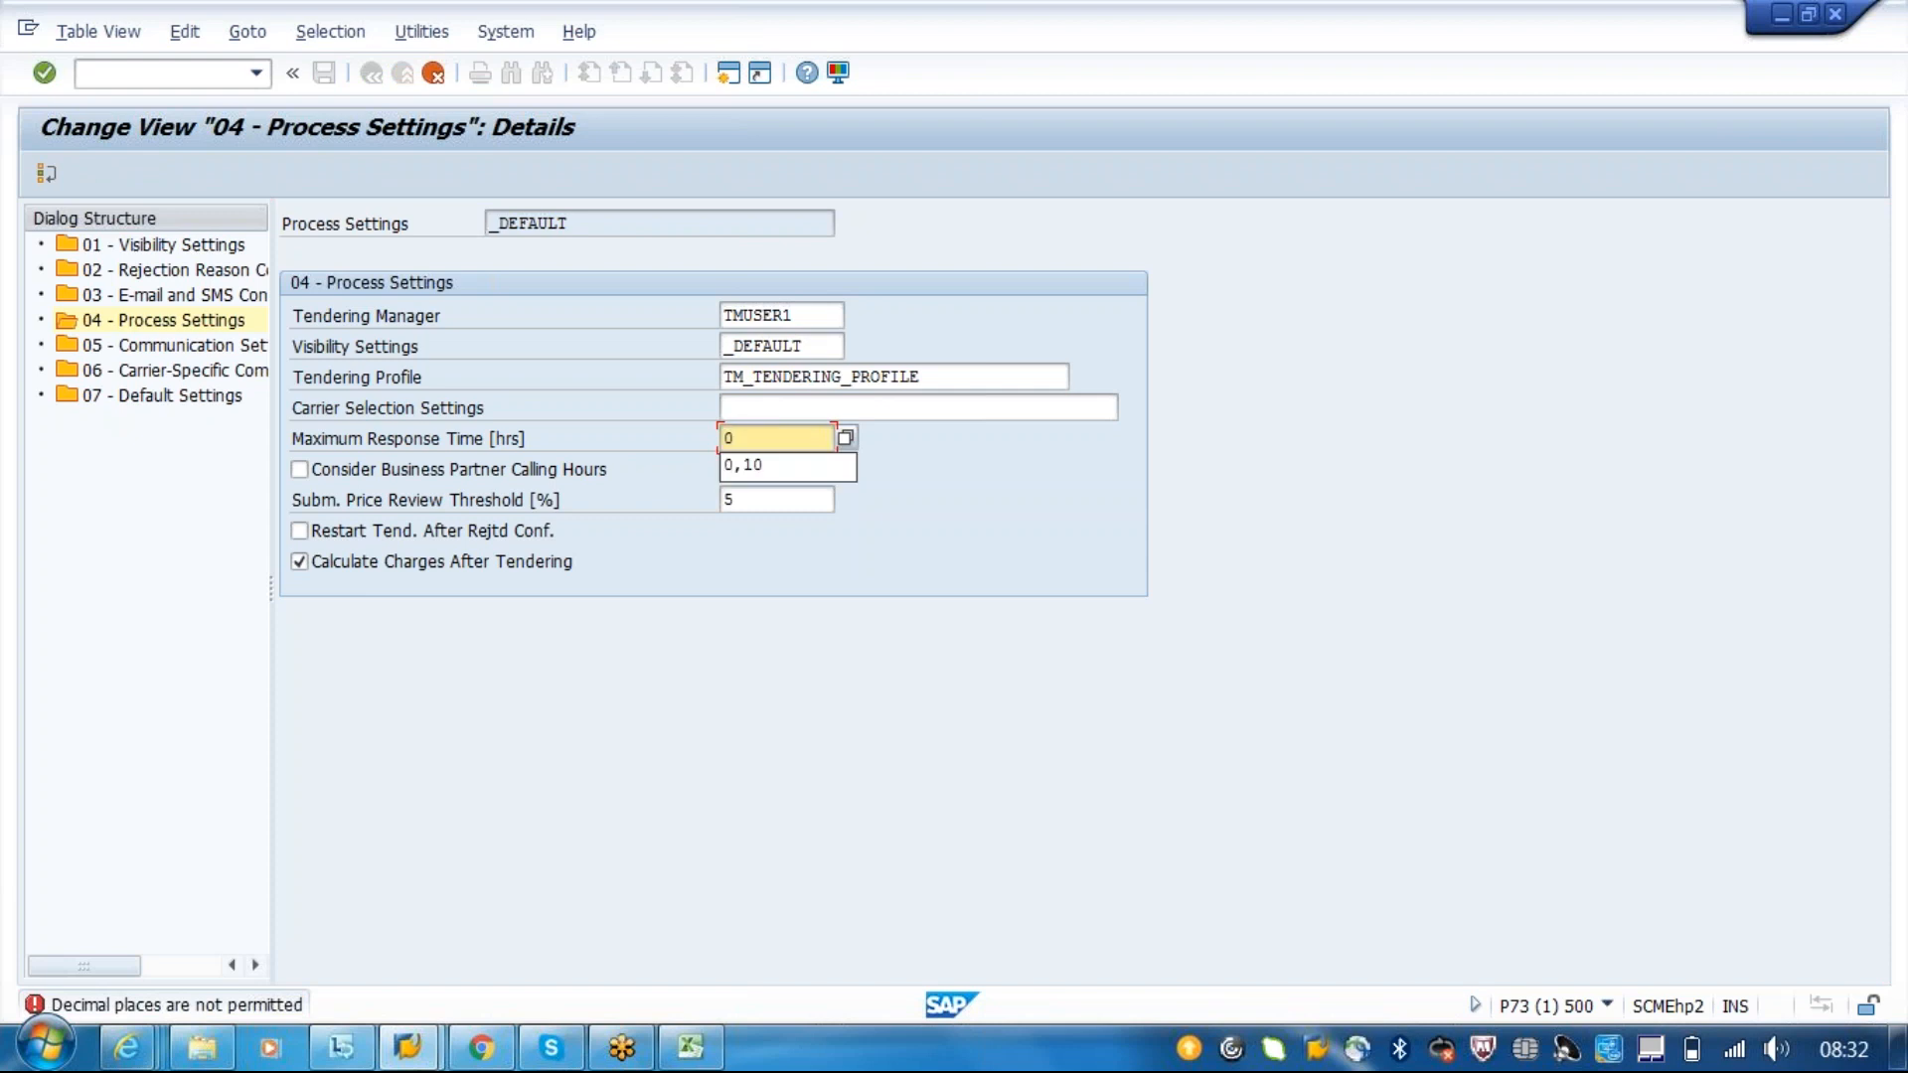
pyautogui.write('1')
pyautogui.press('BackSpace')
pyautogui.write('1')
pyautogui.press('BackSpace')
pyautogui.write('10')
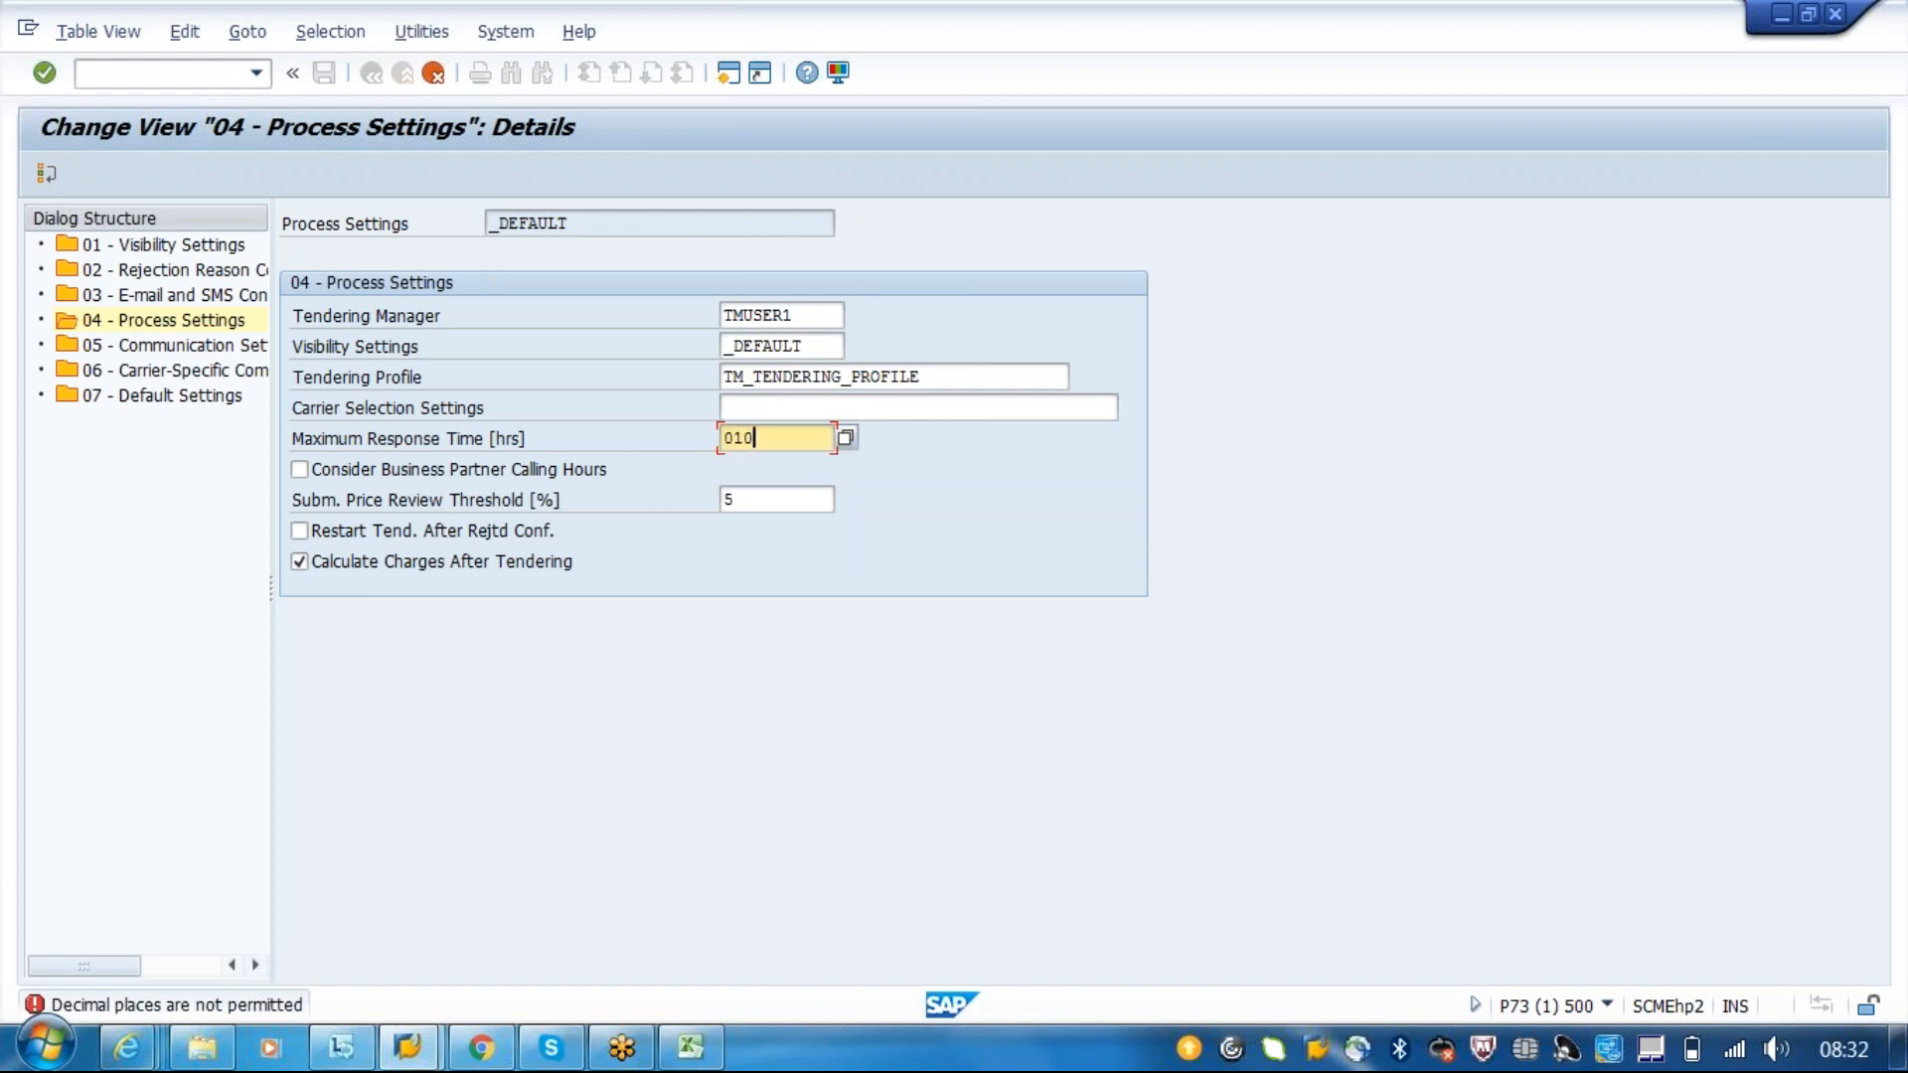
pyautogui.press('Return')
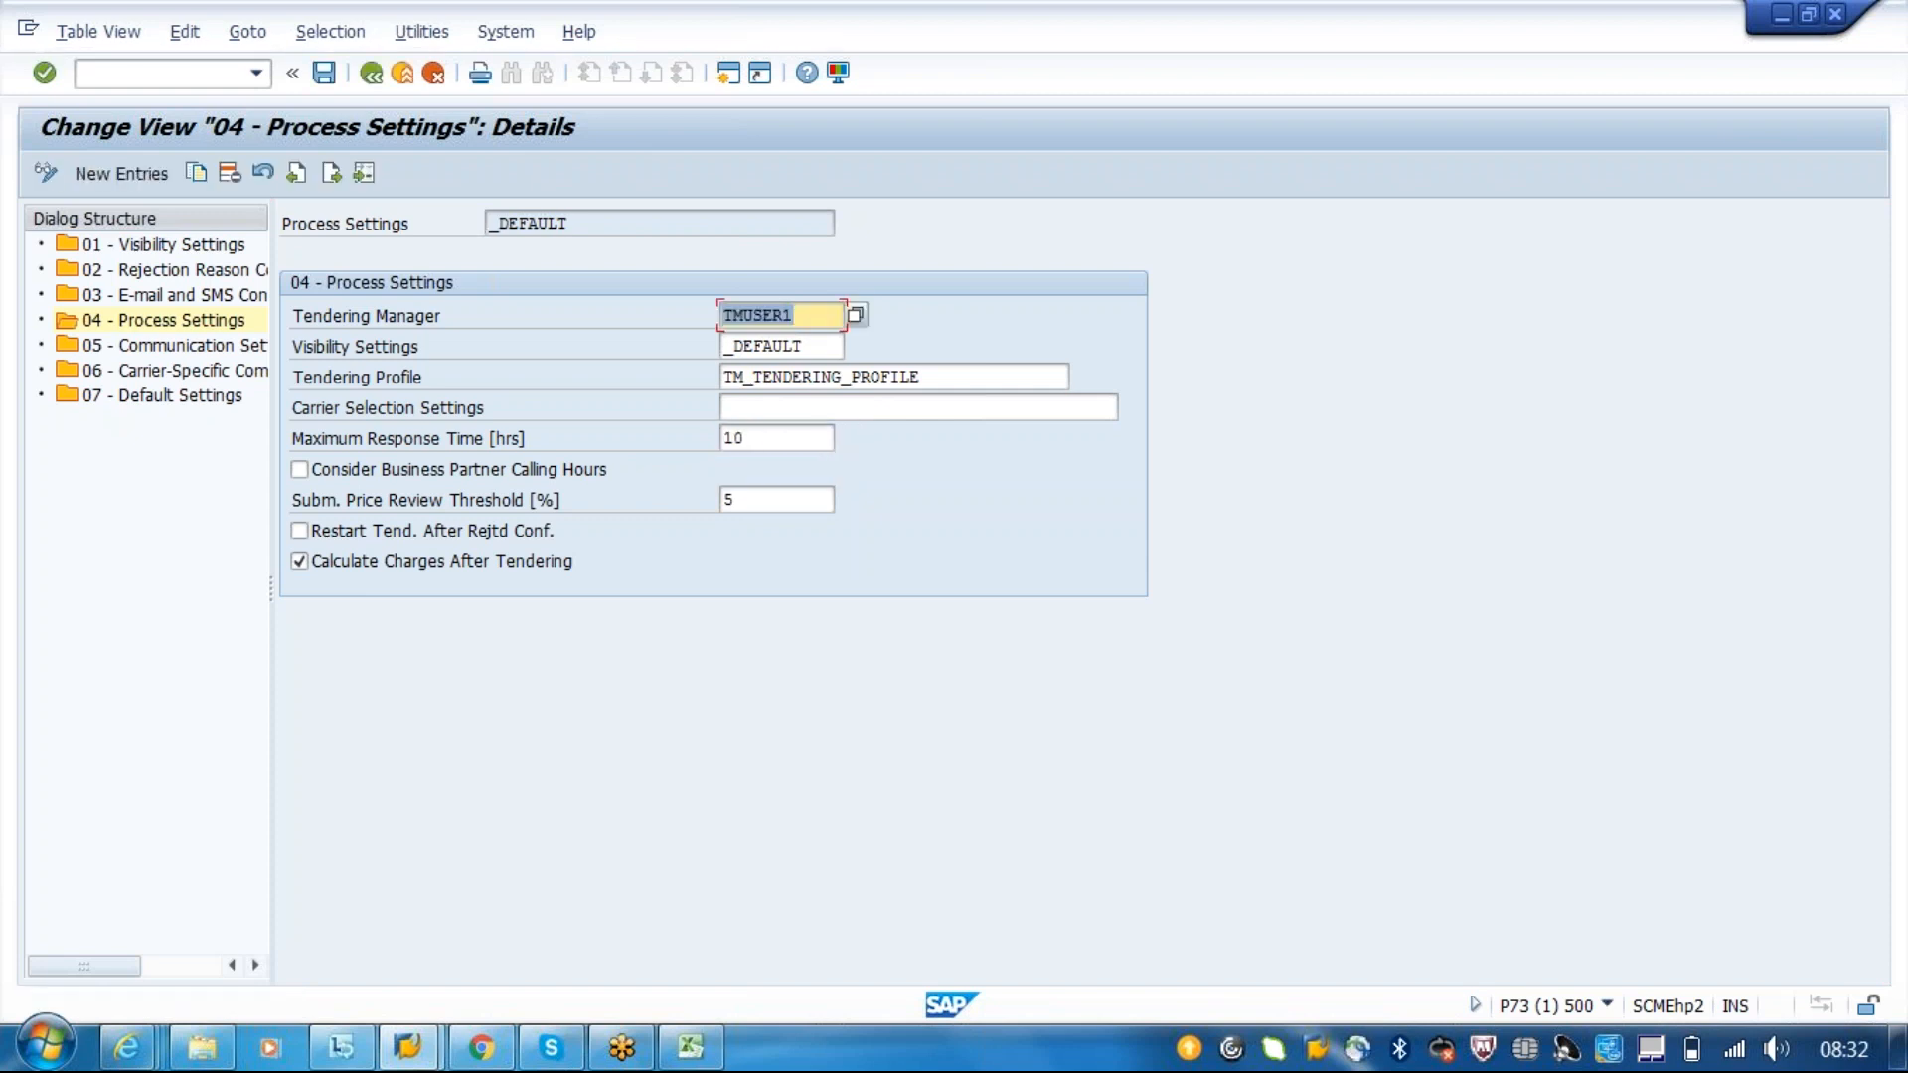
# - Try to enter the maximum response time as .10 and as 0.10
pyautogui.click(747, 438)
pyautogui.press('BackSpace')
pyautogui.press('BackSpace')
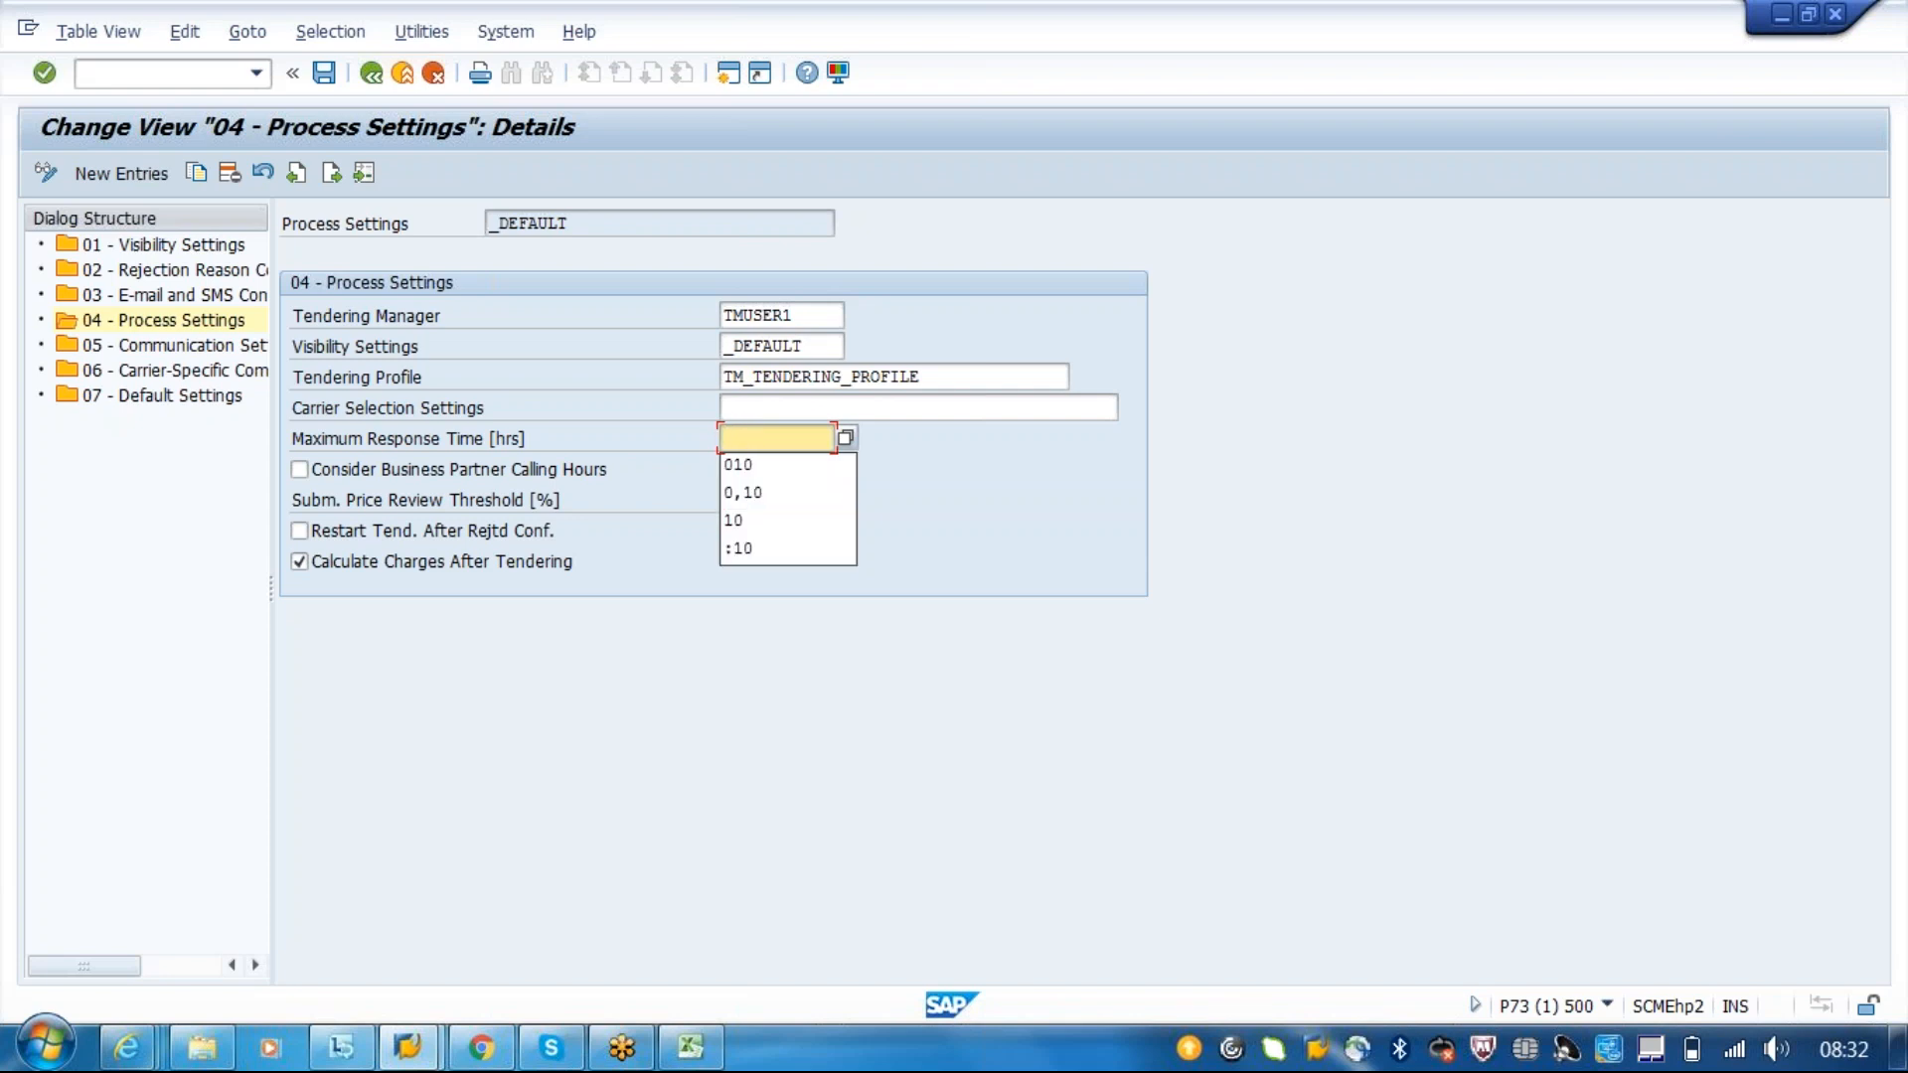
pyautogui.write('.1')
pyautogui.press('Return')
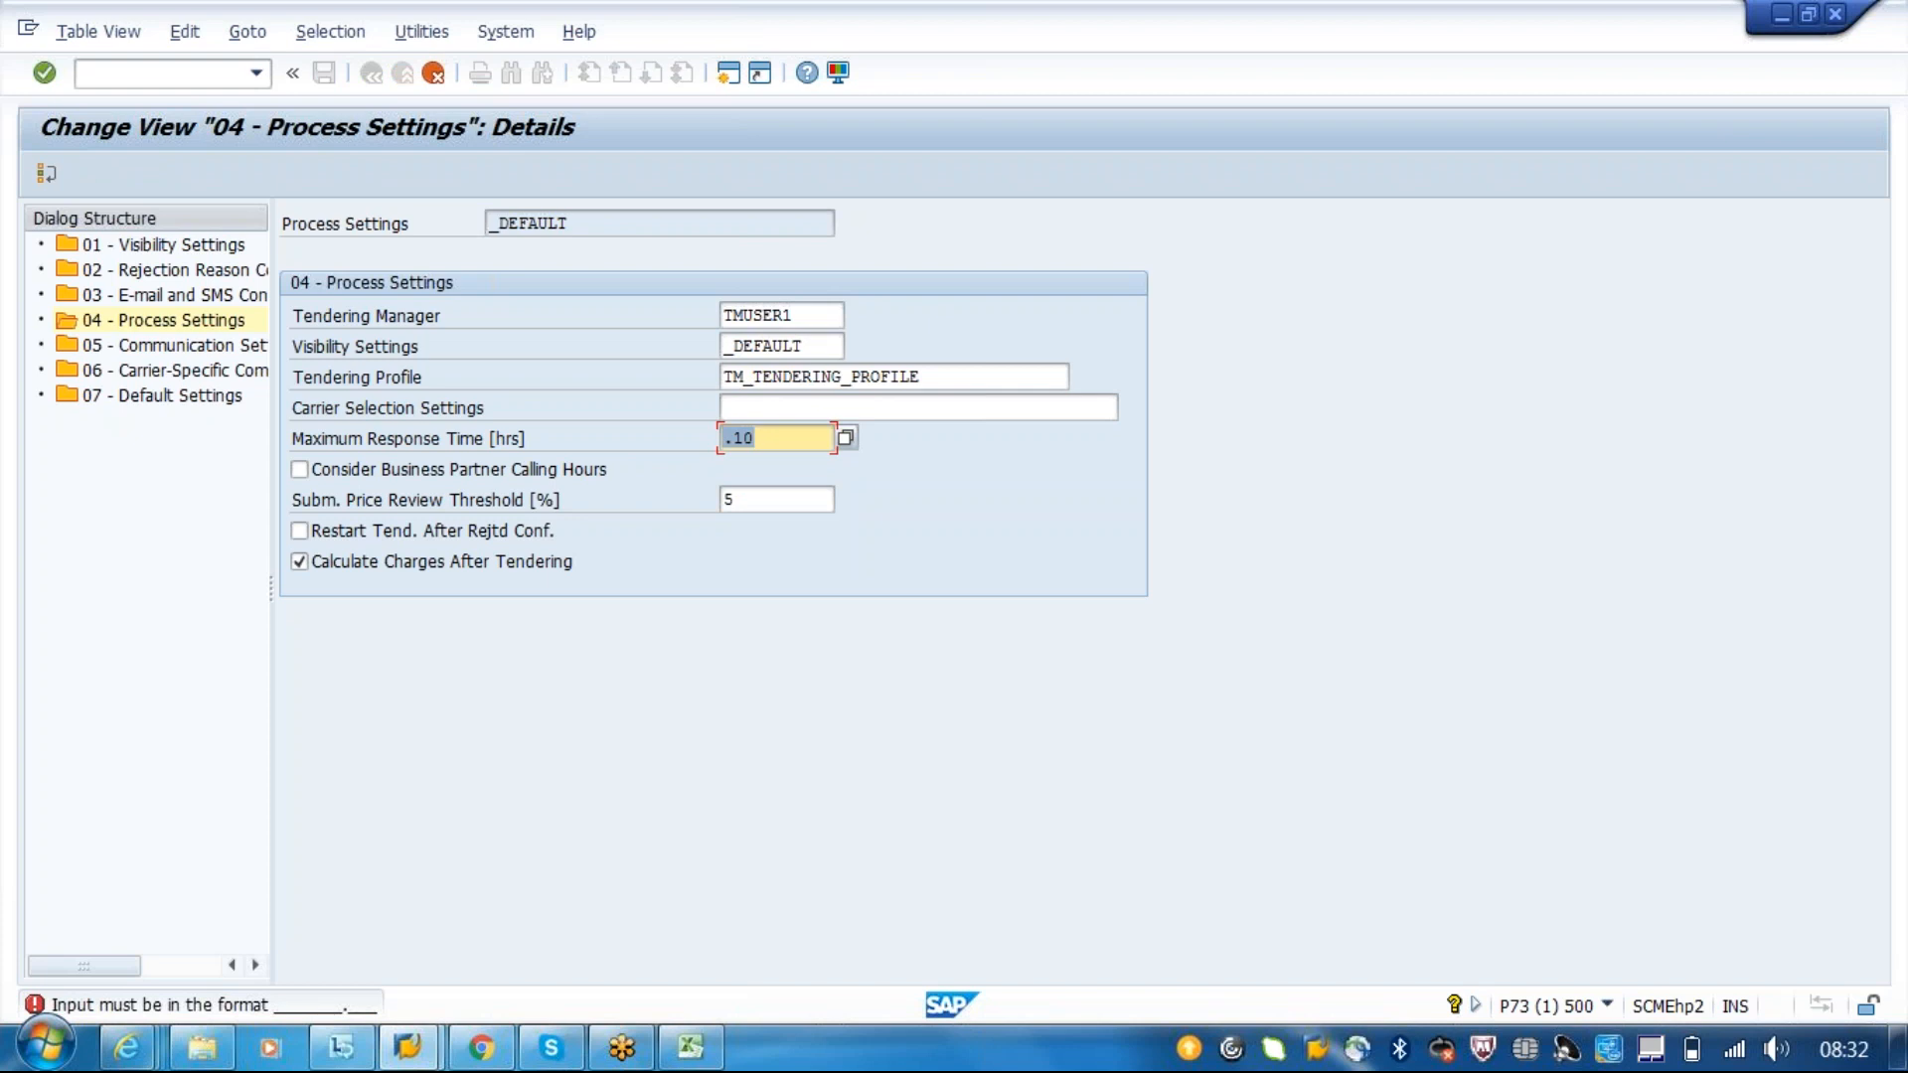
pyautogui.press('BackSpace')
pyautogui.write('0')
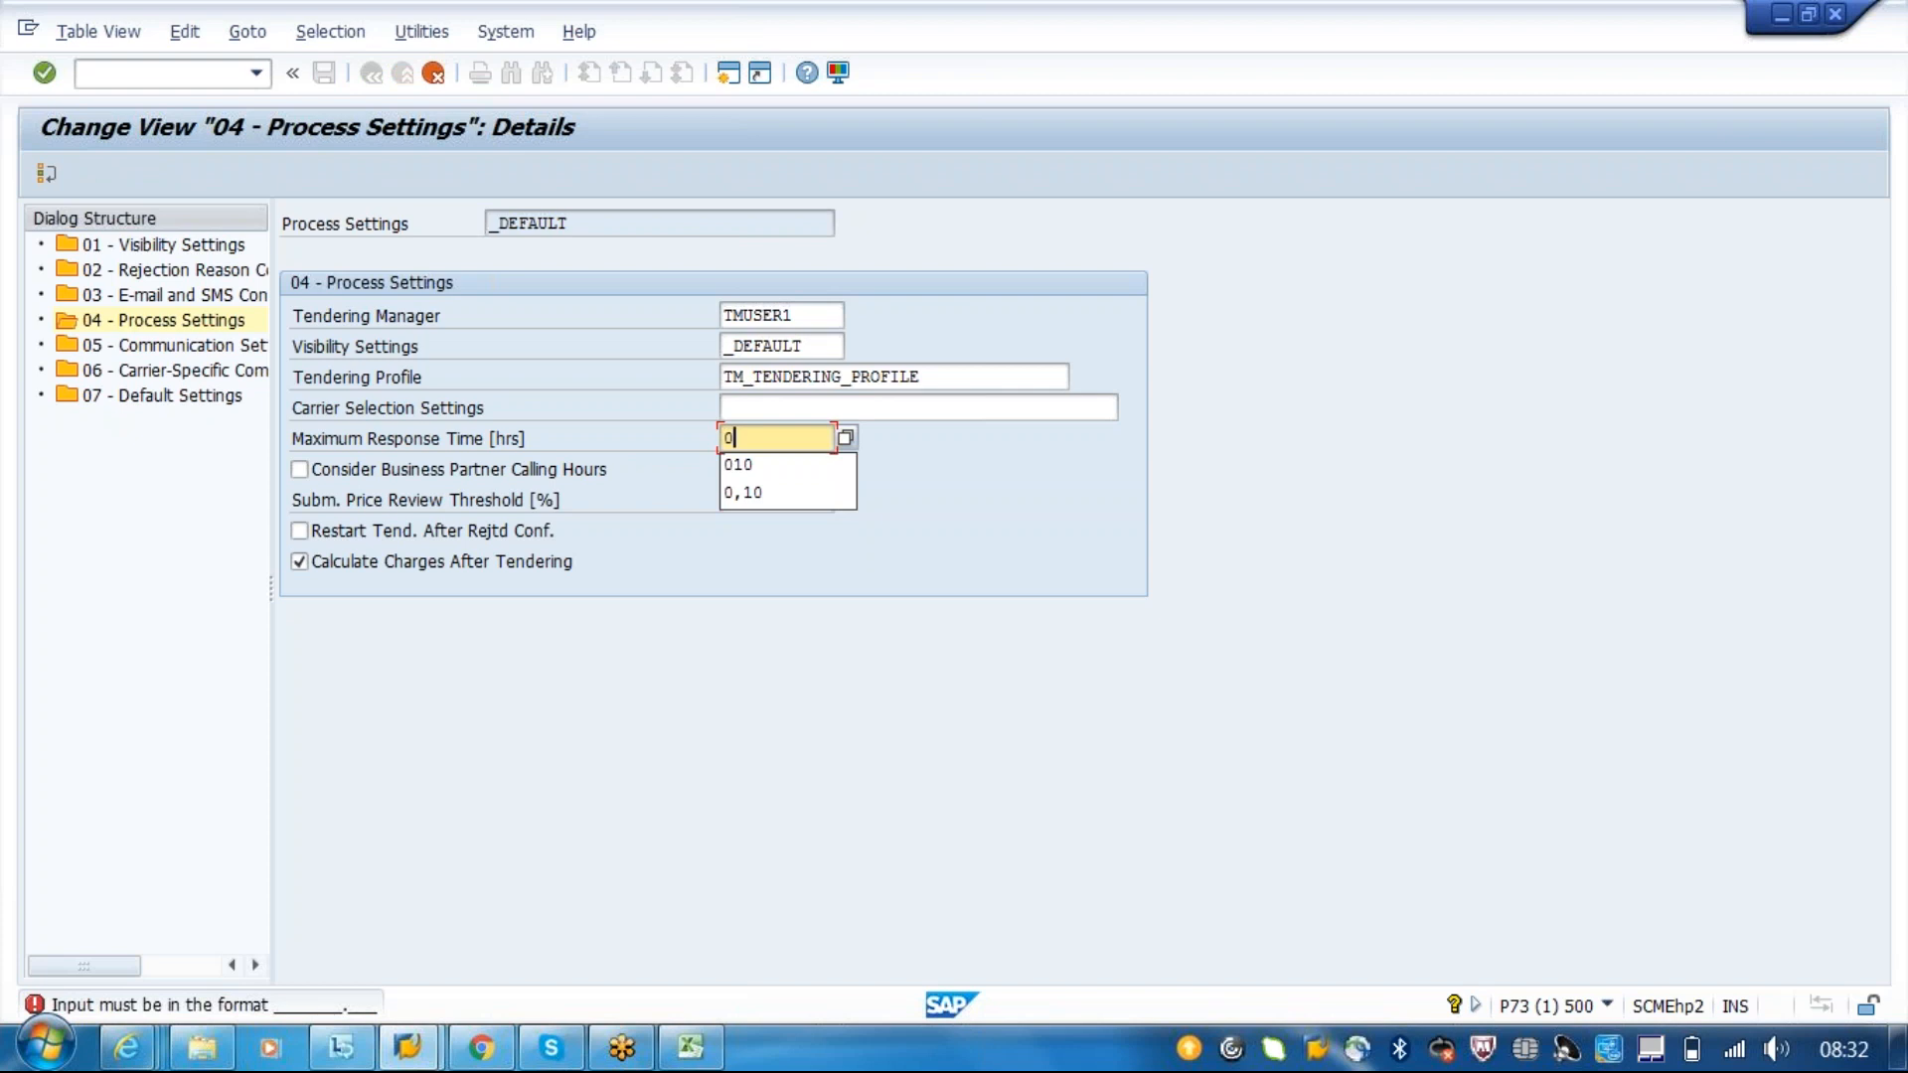
pyautogui.write('.10')
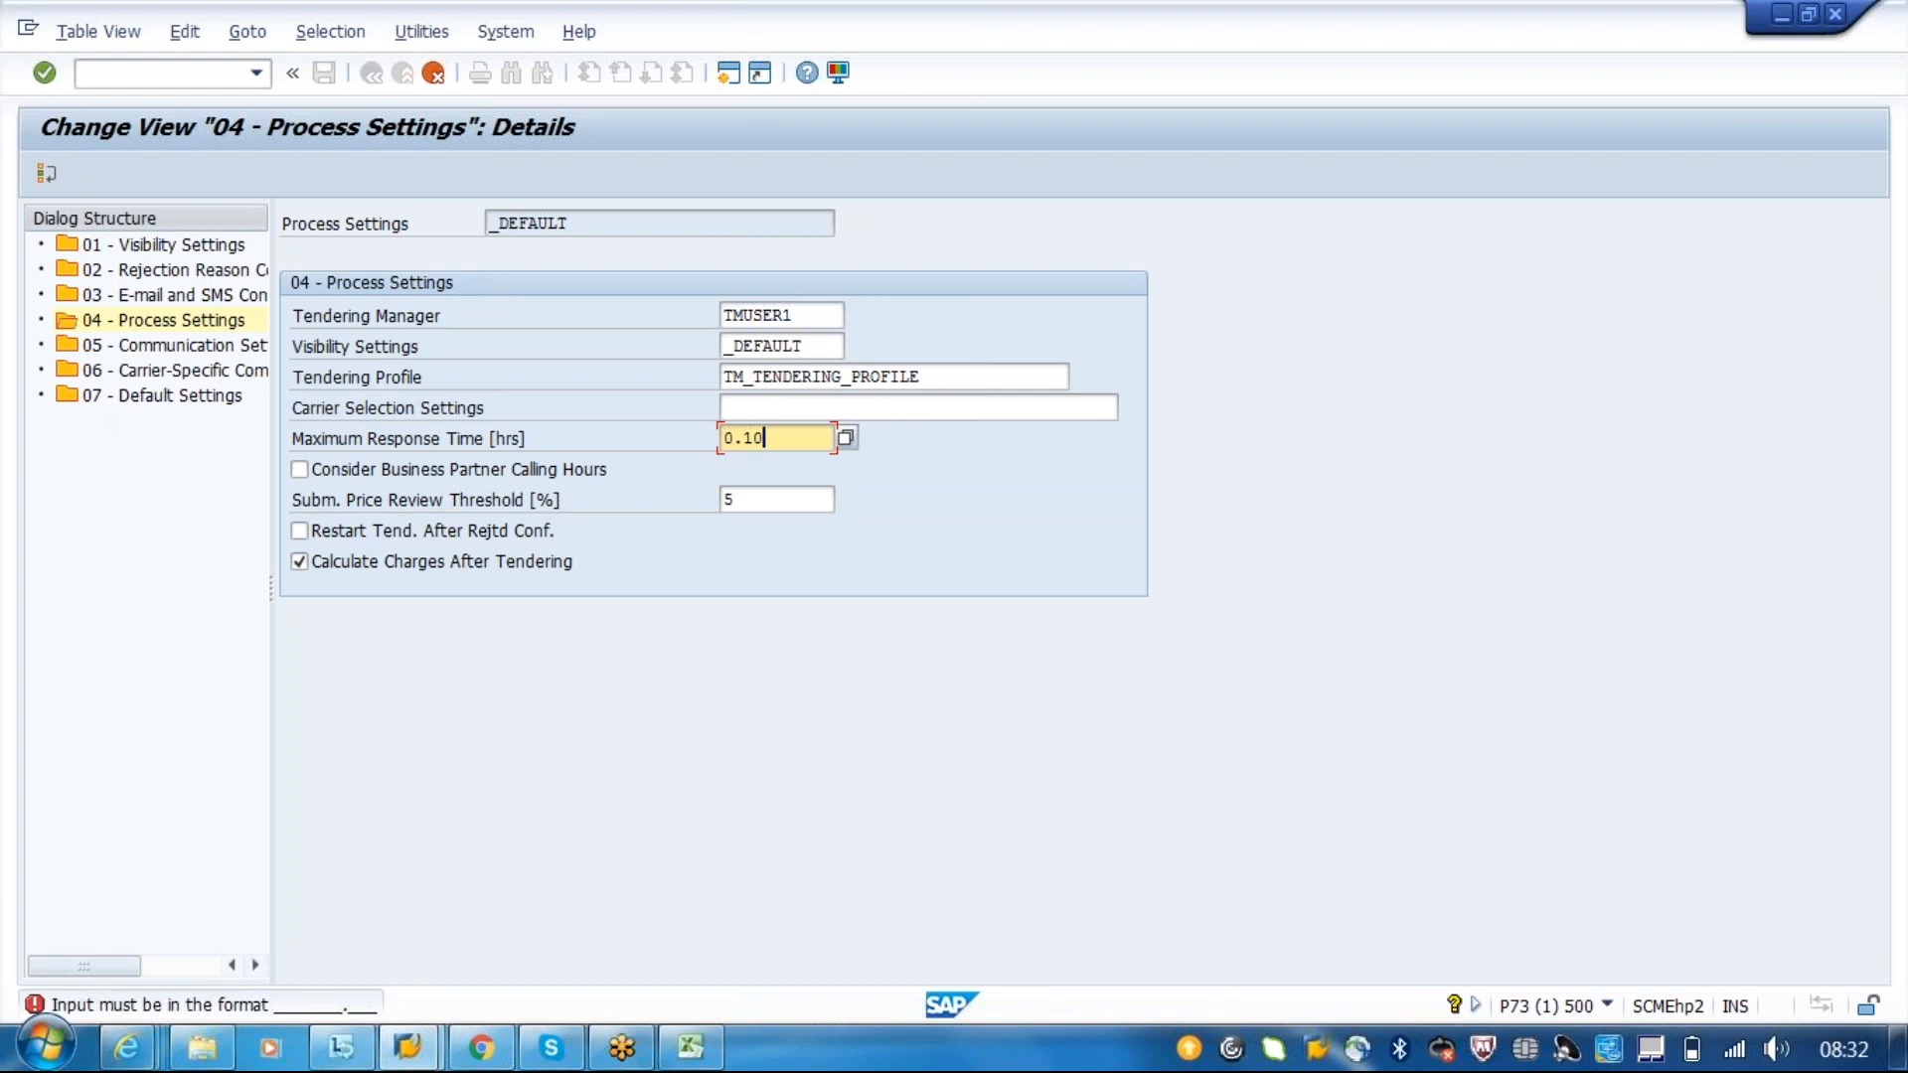
pyautogui.press('Return')
# - Read the detailed help on the required input format for the maximum response time through to the end, then close it
pyautogui.click(263, 1012)
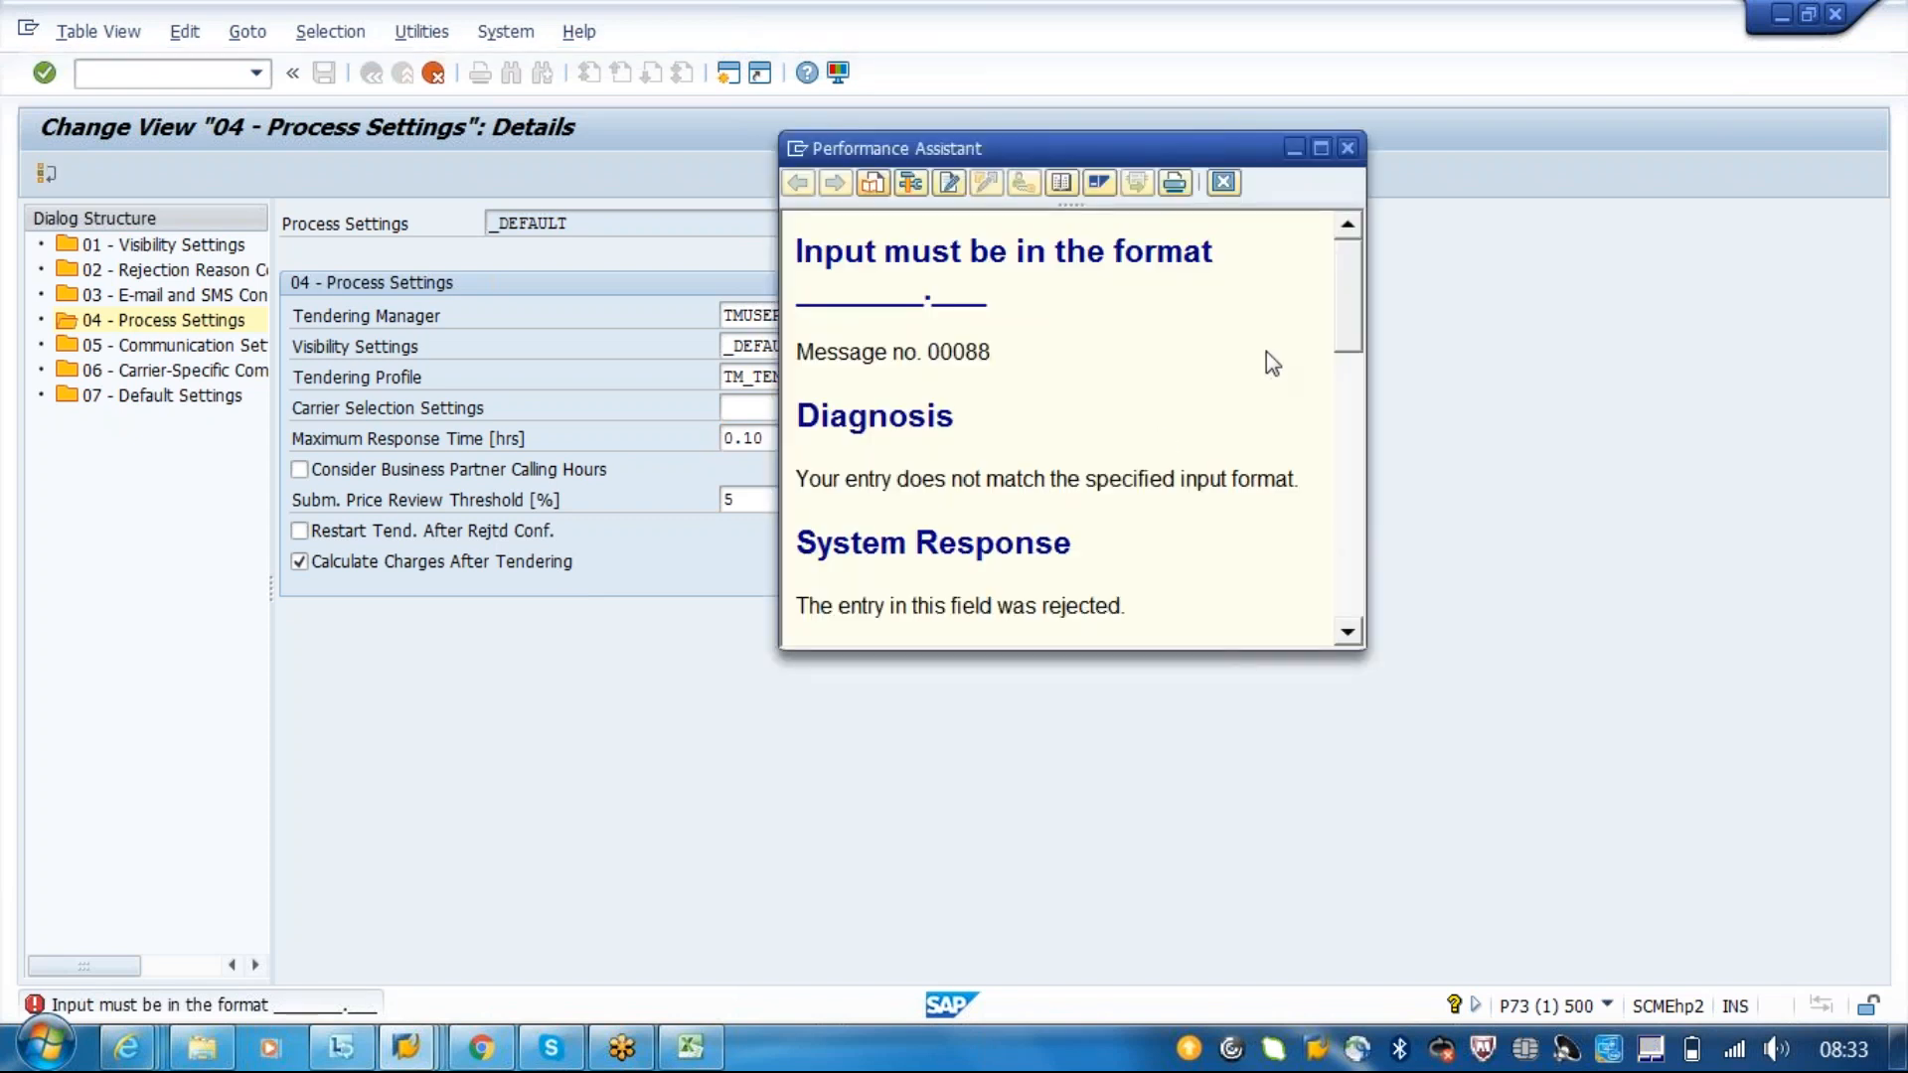
pyautogui.moveTo(1360, 266); pyautogui.dragTo(1369, 368)
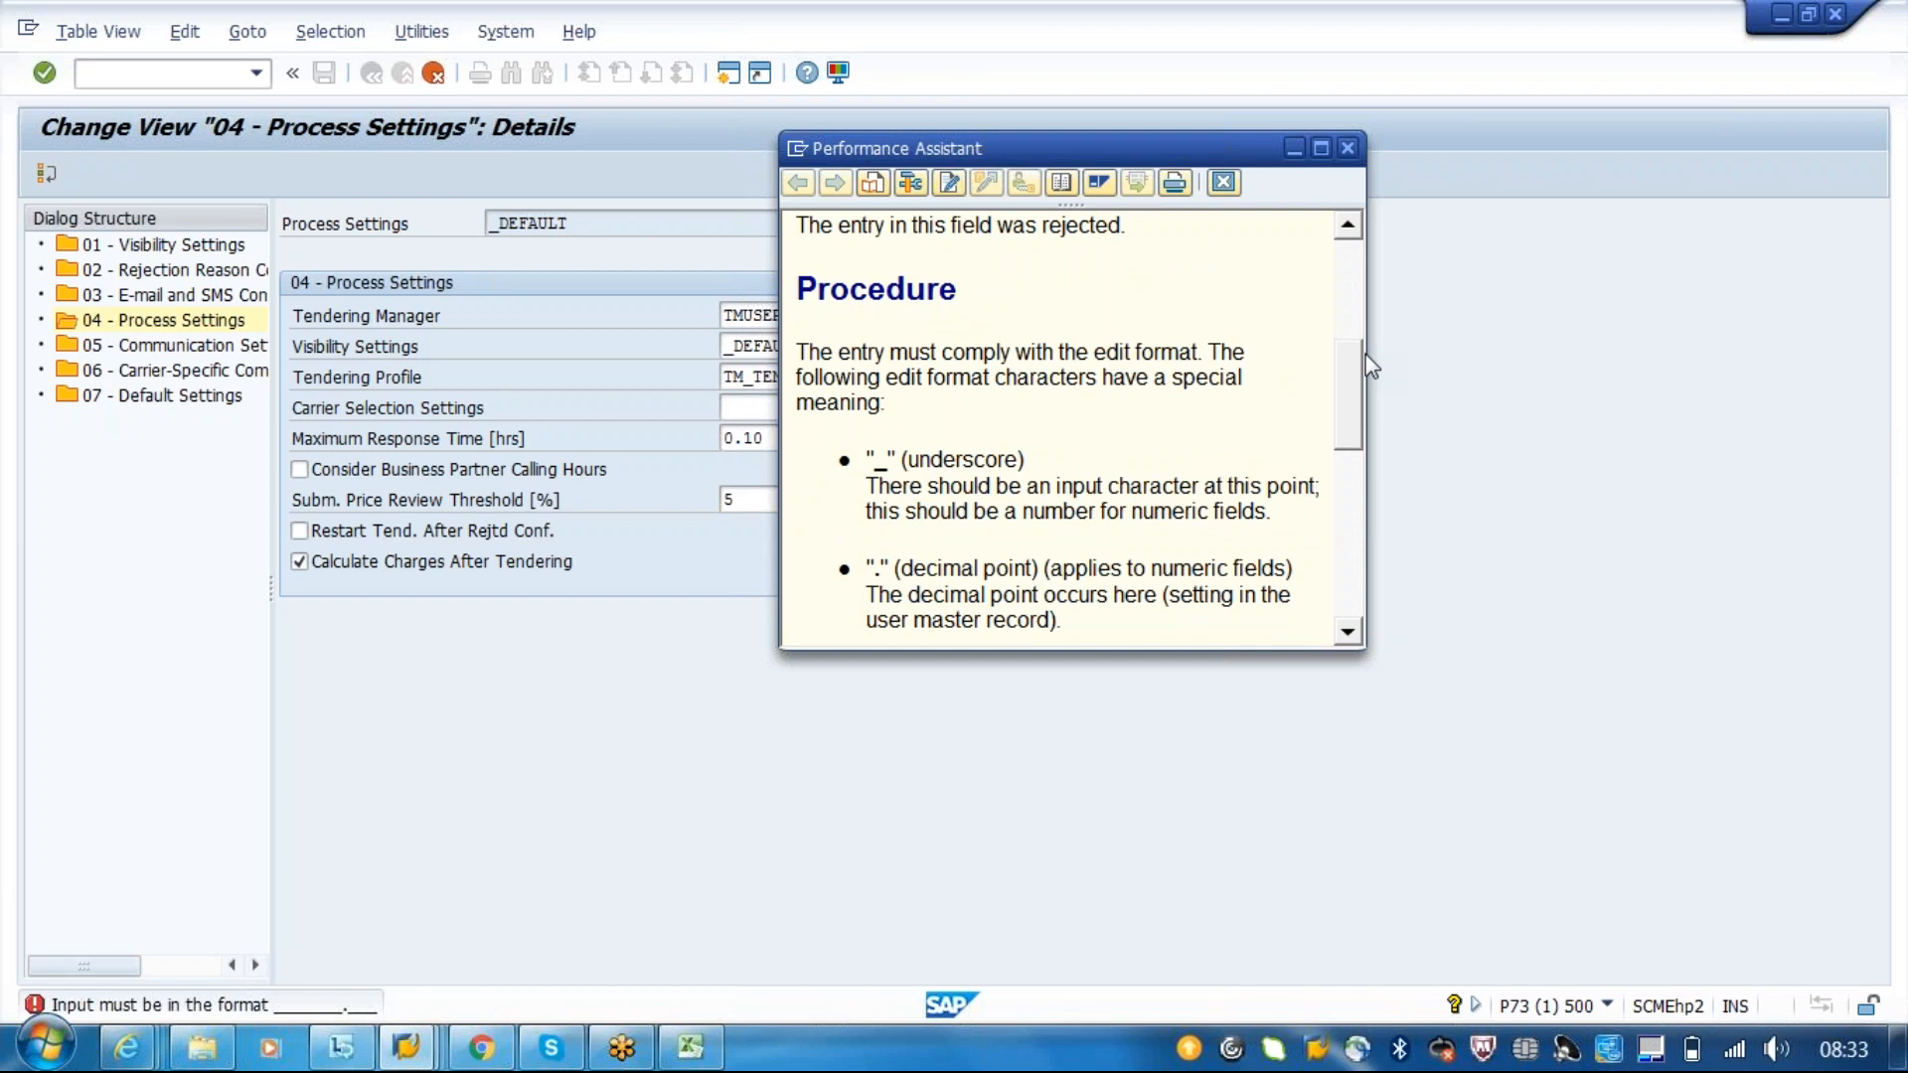
pyautogui.moveTo(1365, 354); pyautogui.dragTo(1289, 583)
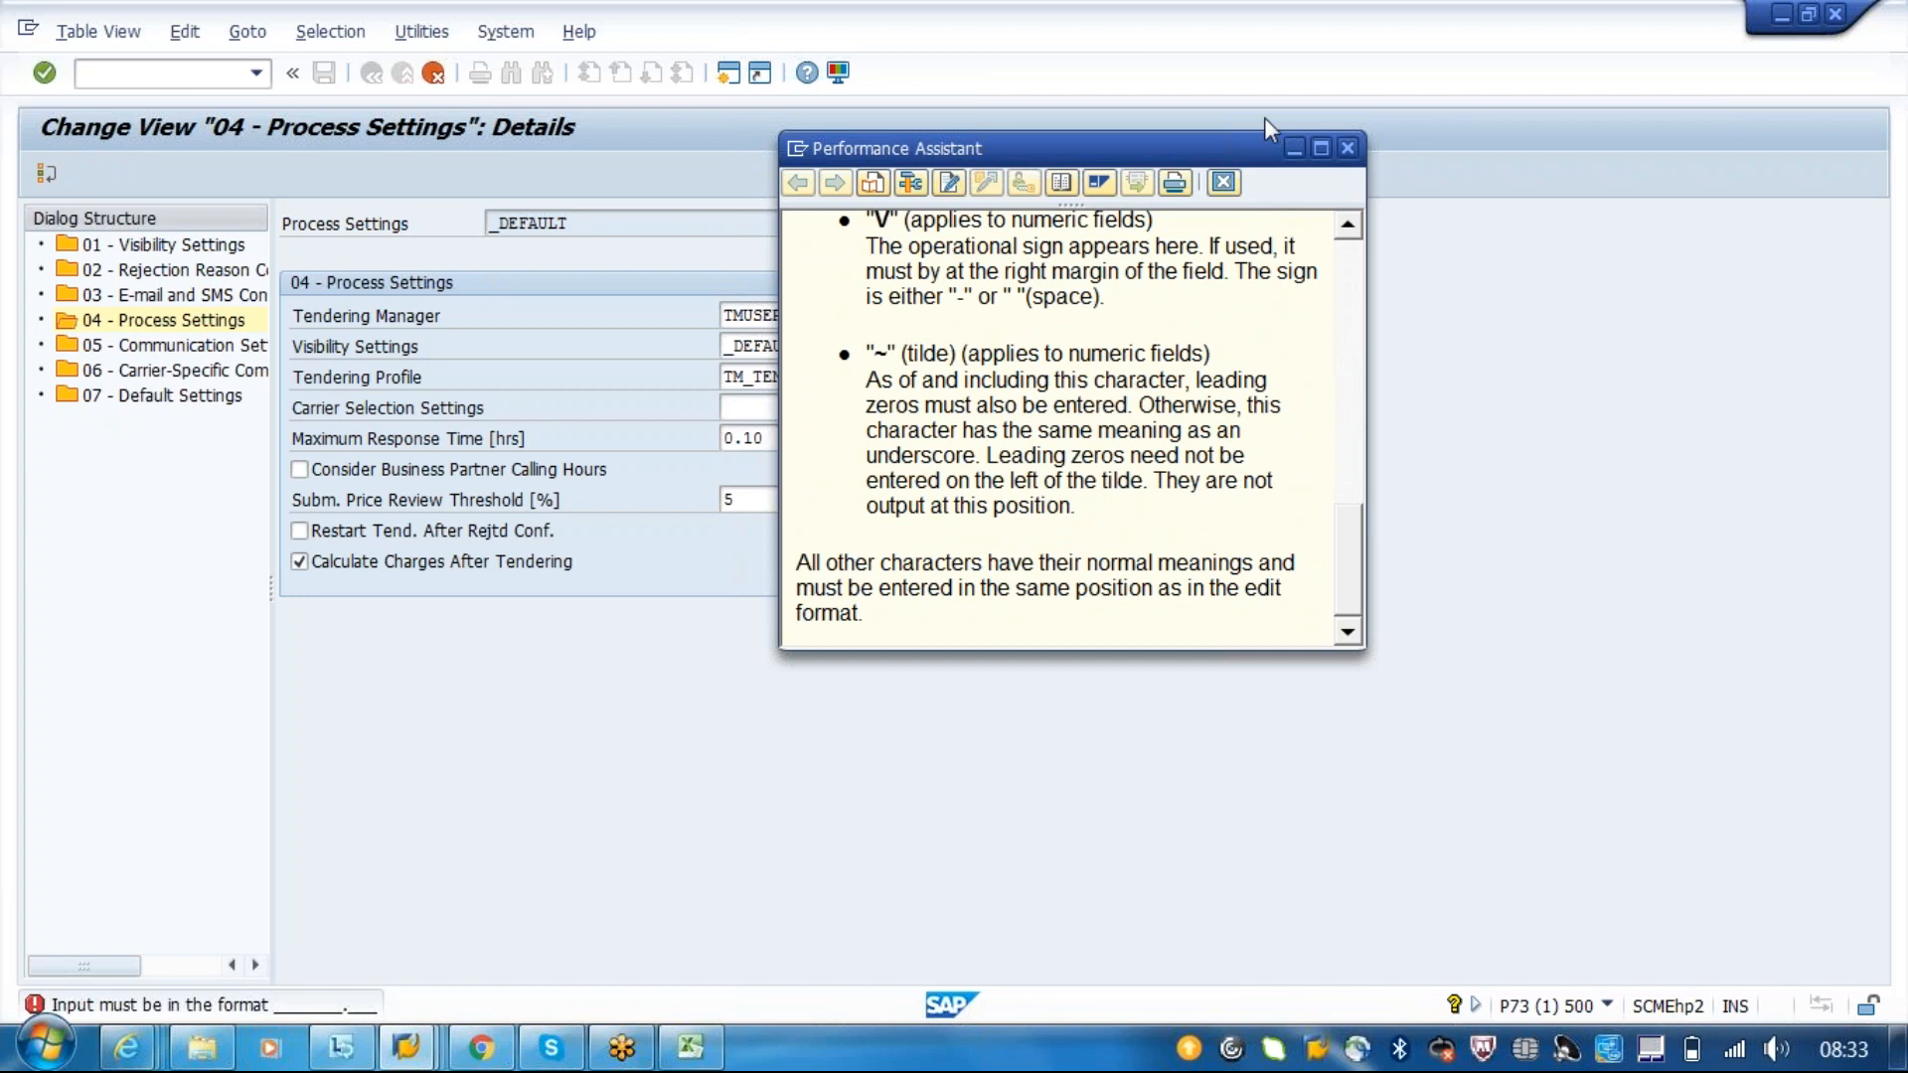
pyautogui.click(1347, 148)
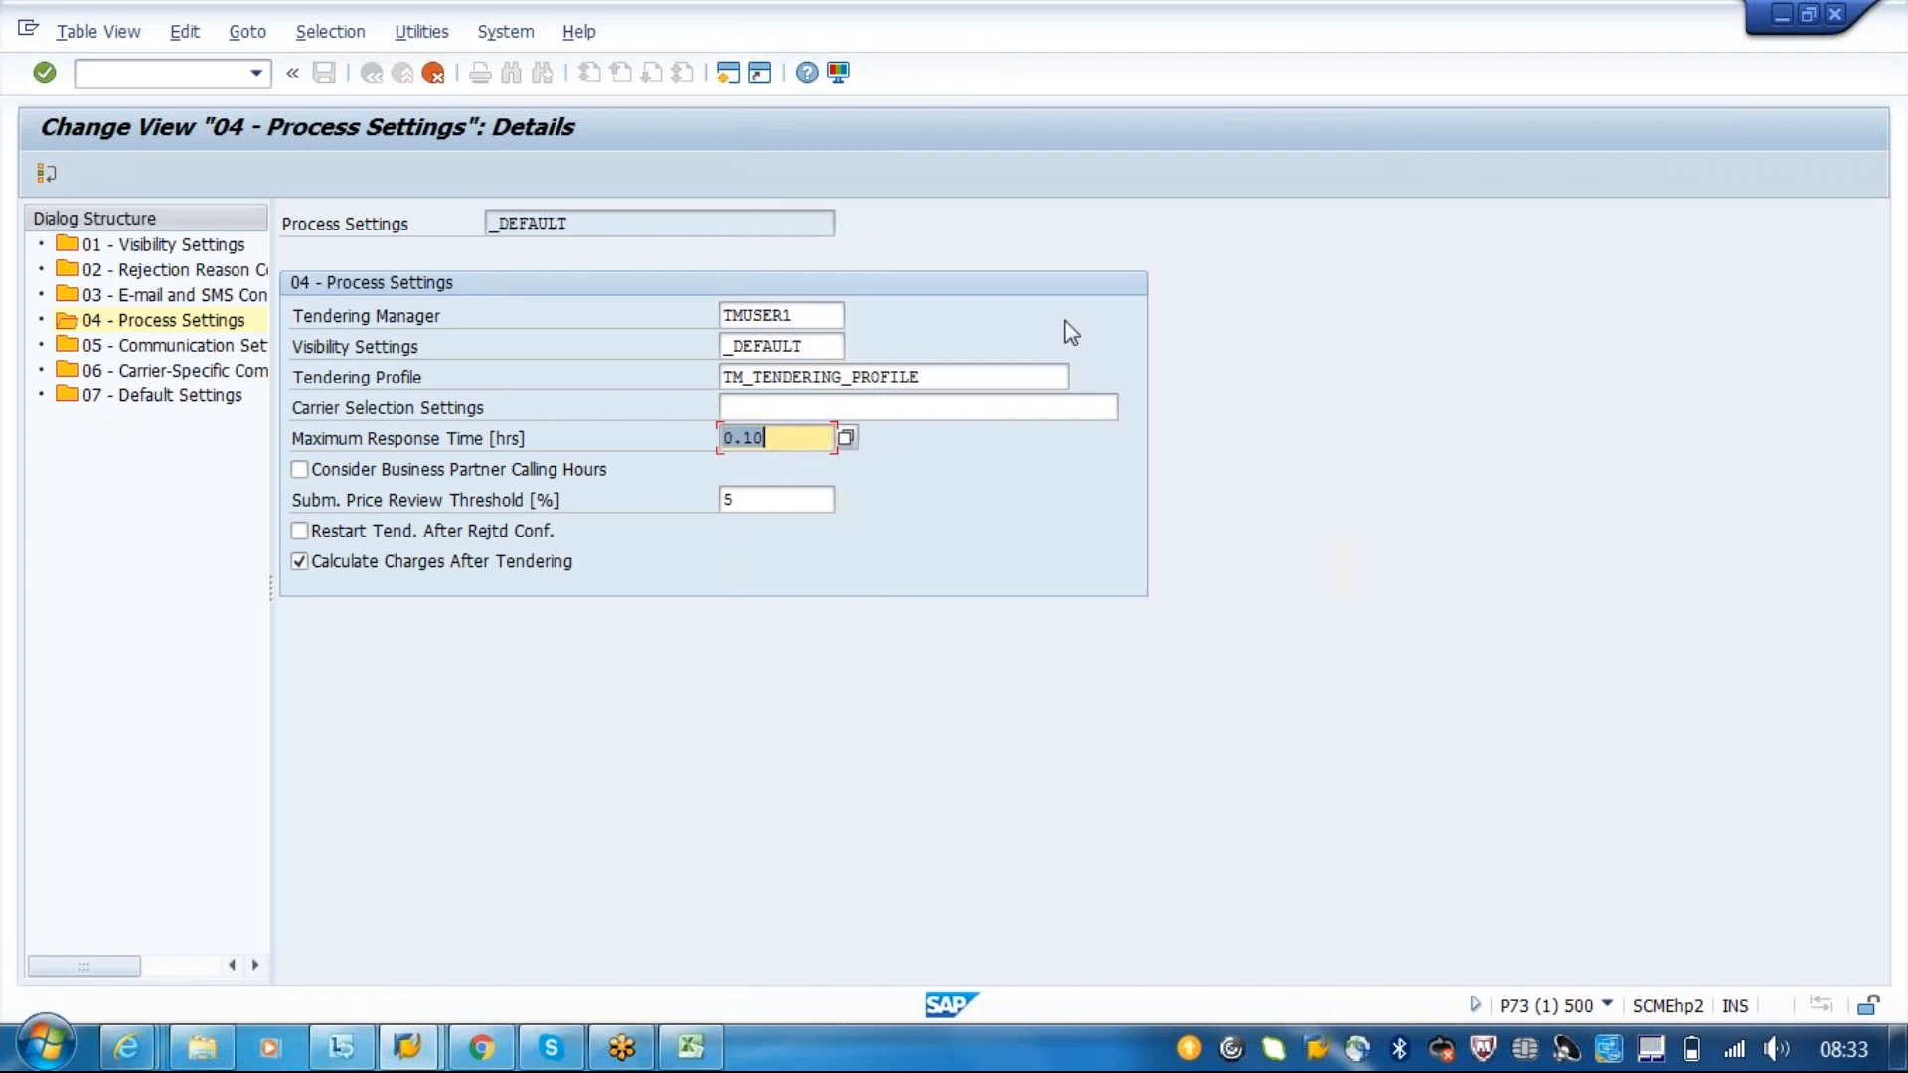
# - Try to enter the maximum response time in the form 0:10
pyautogui.write('0')
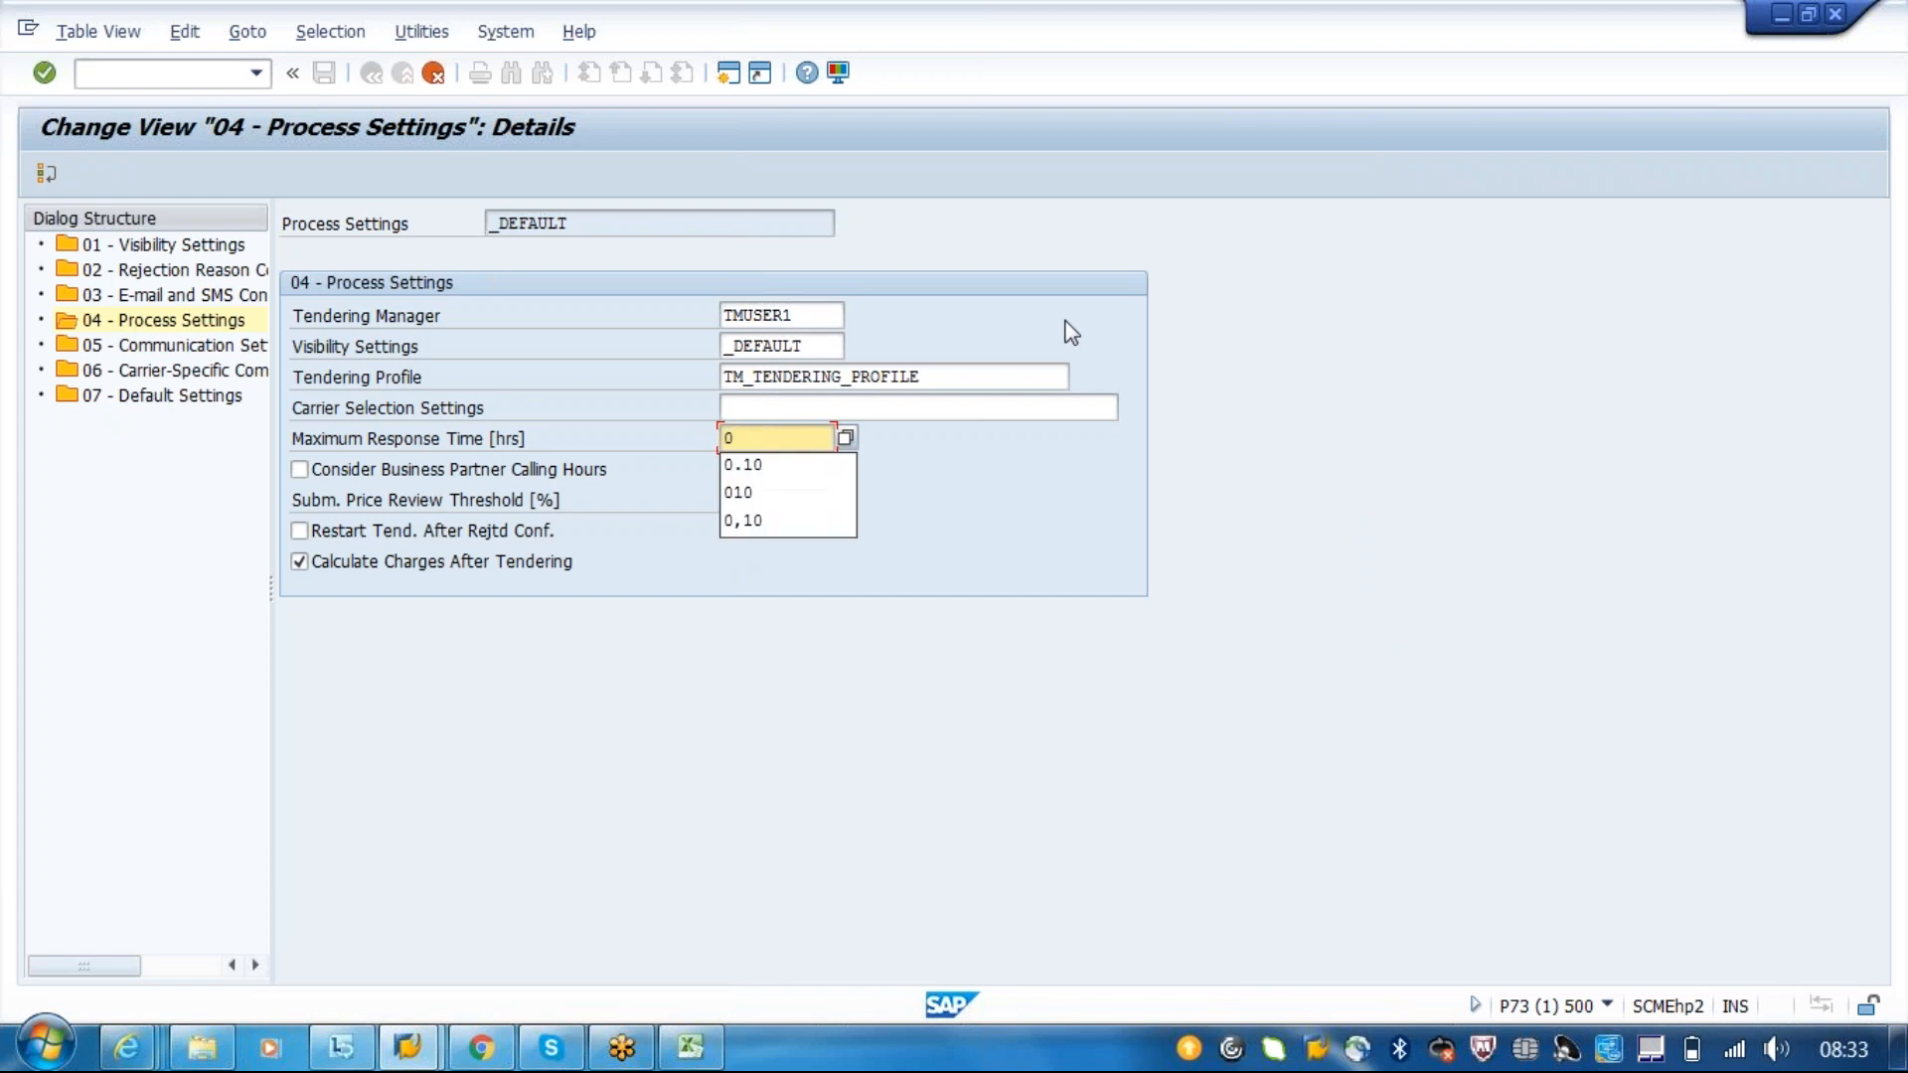
pyautogui.write(':10')
pyautogui.press('Return')
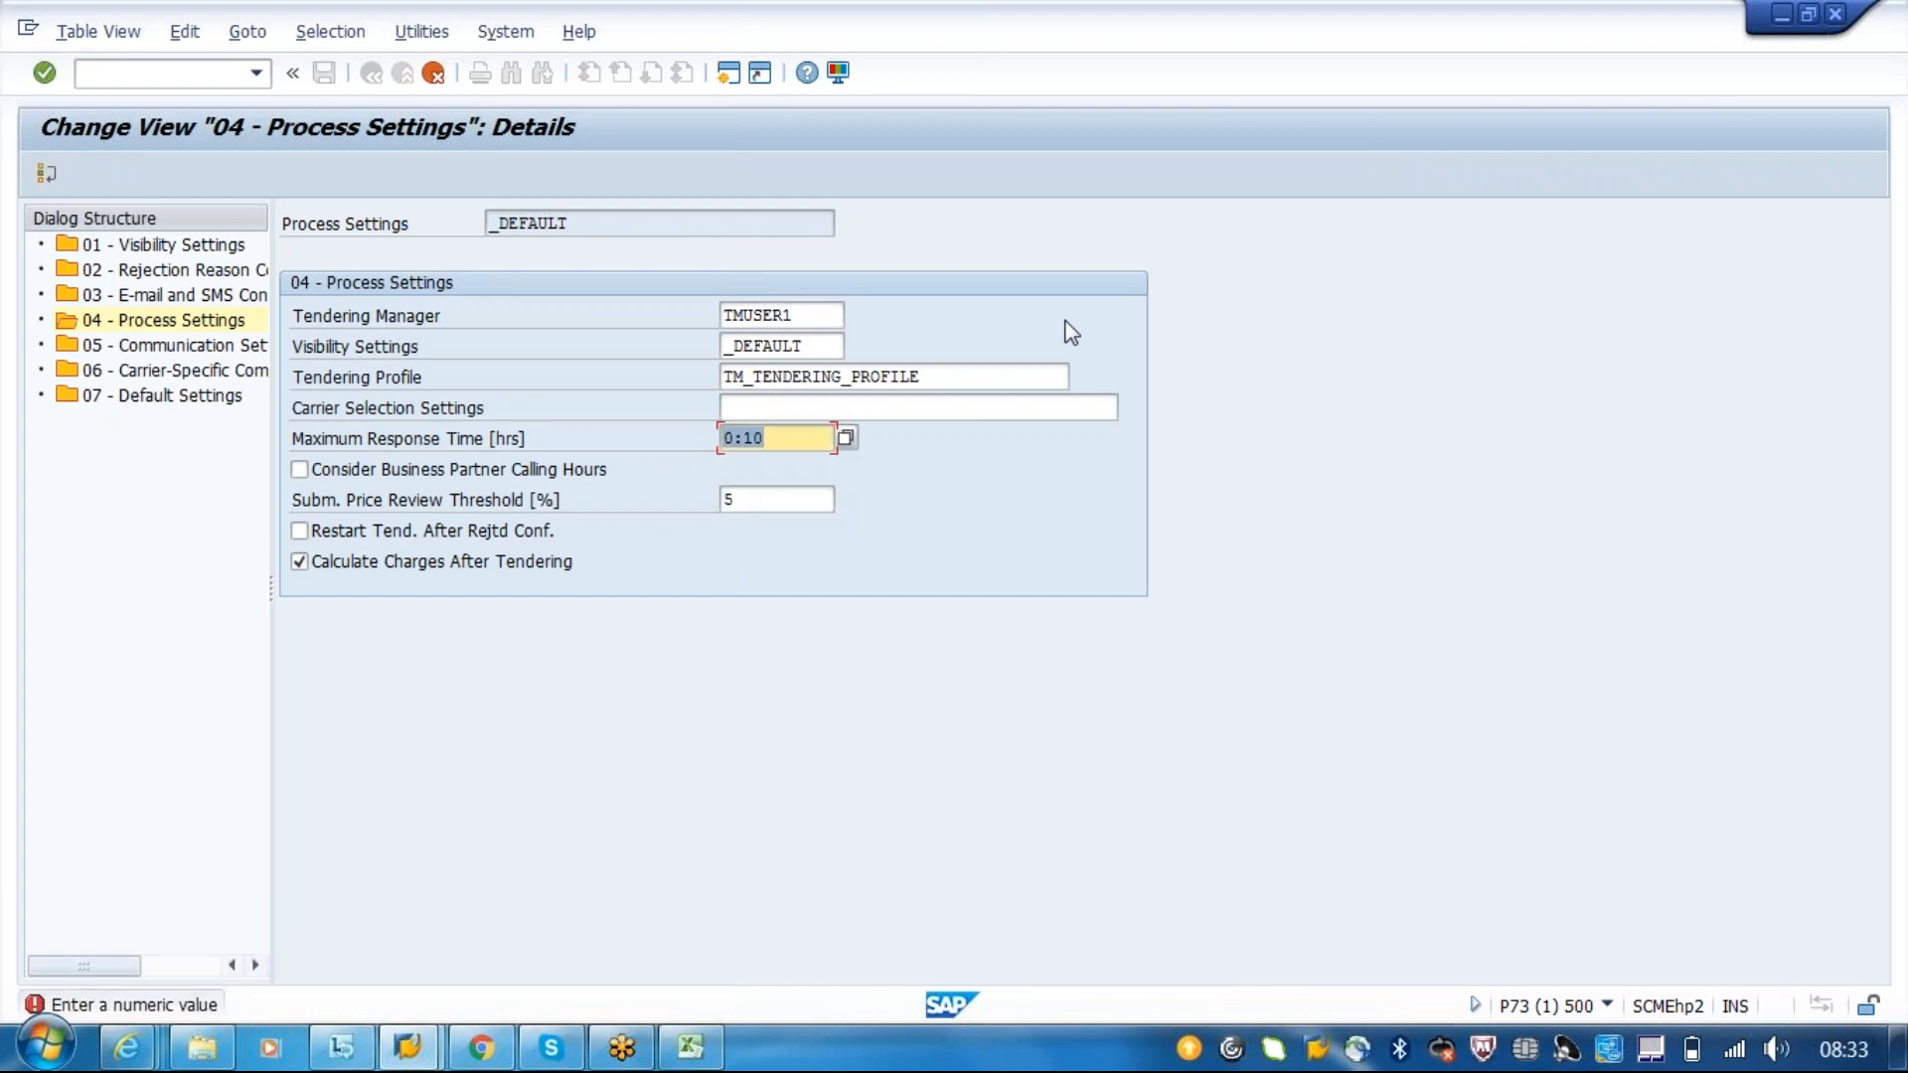
# - Set the maximum response time of the _DEFAULT process settings to 1 hour
pyautogui.press('Right')
pyautogui.press('BackSpace')
pyautogui.press('BackSpace')
pyautogui.press('BackSpace')
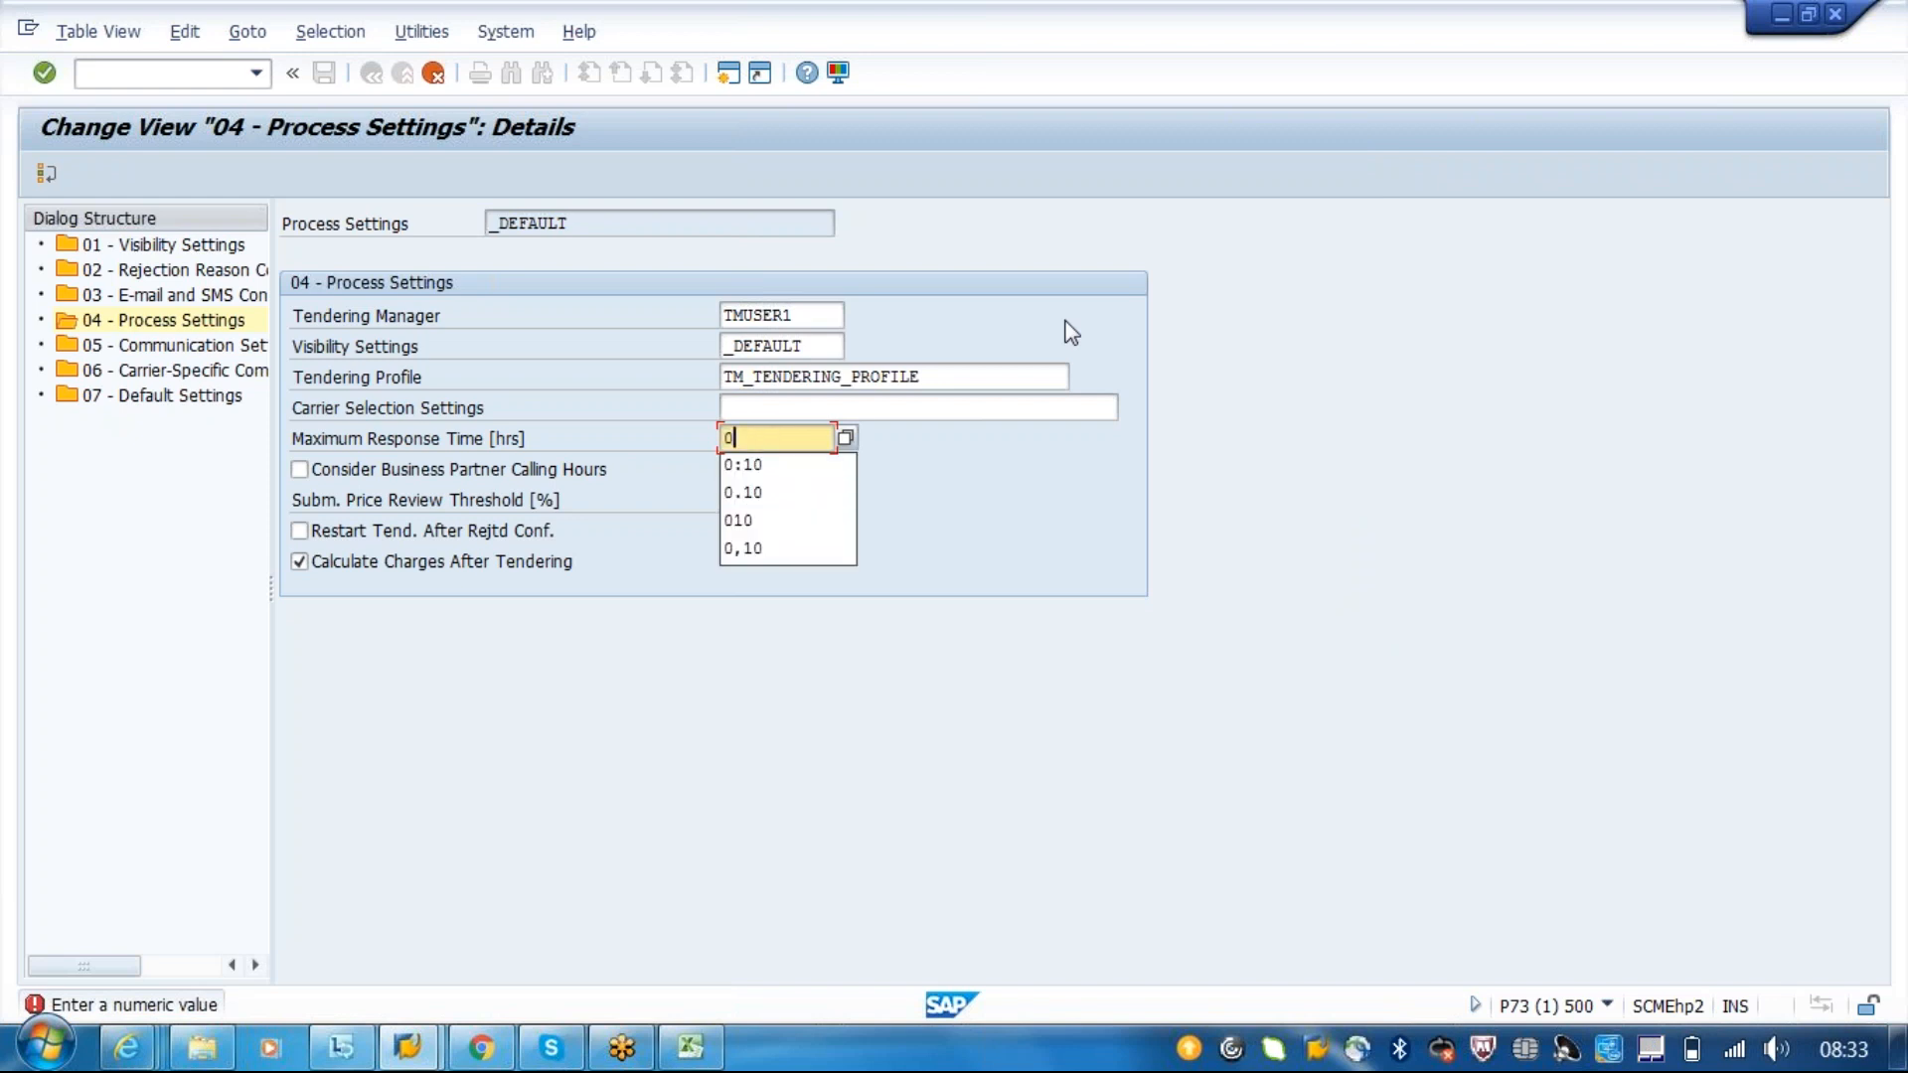
pyautogui.press('BackSpace')
pyautogui.write('1')
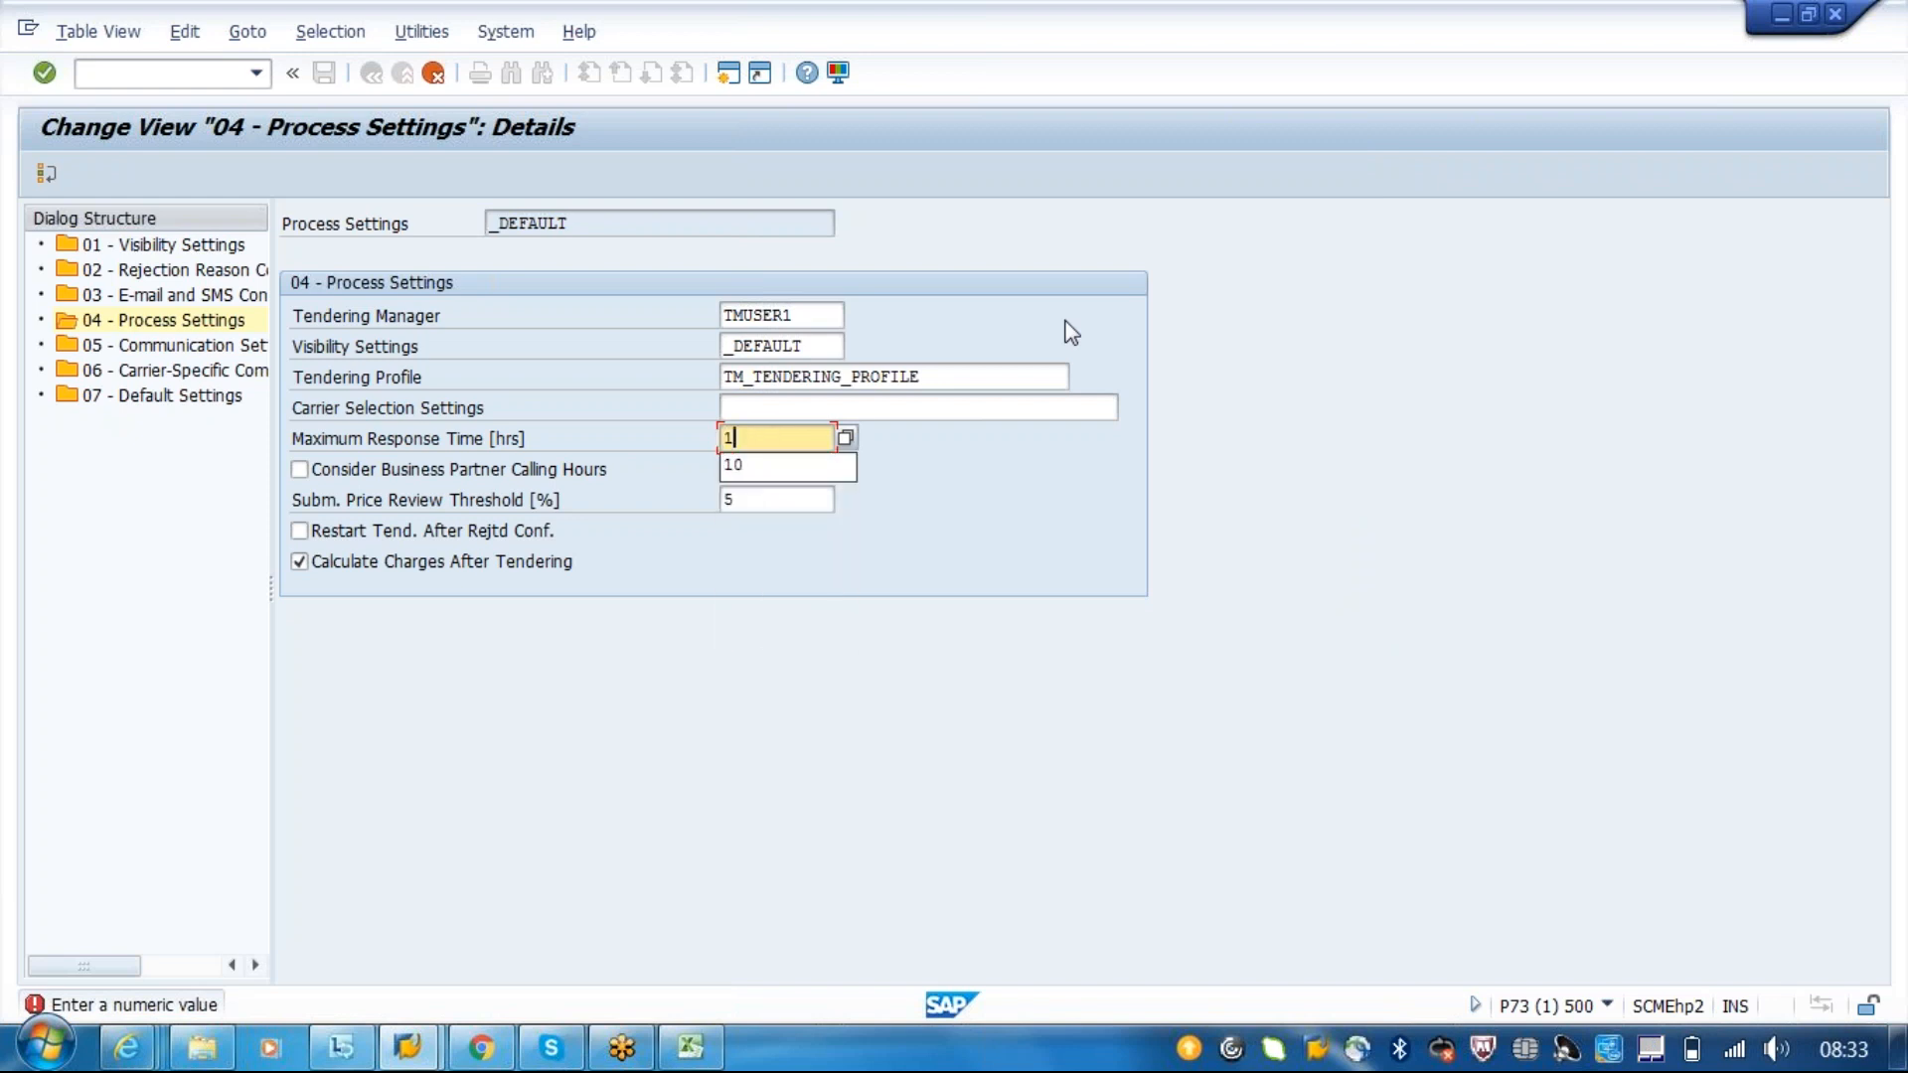
pyautogui.press('Return')
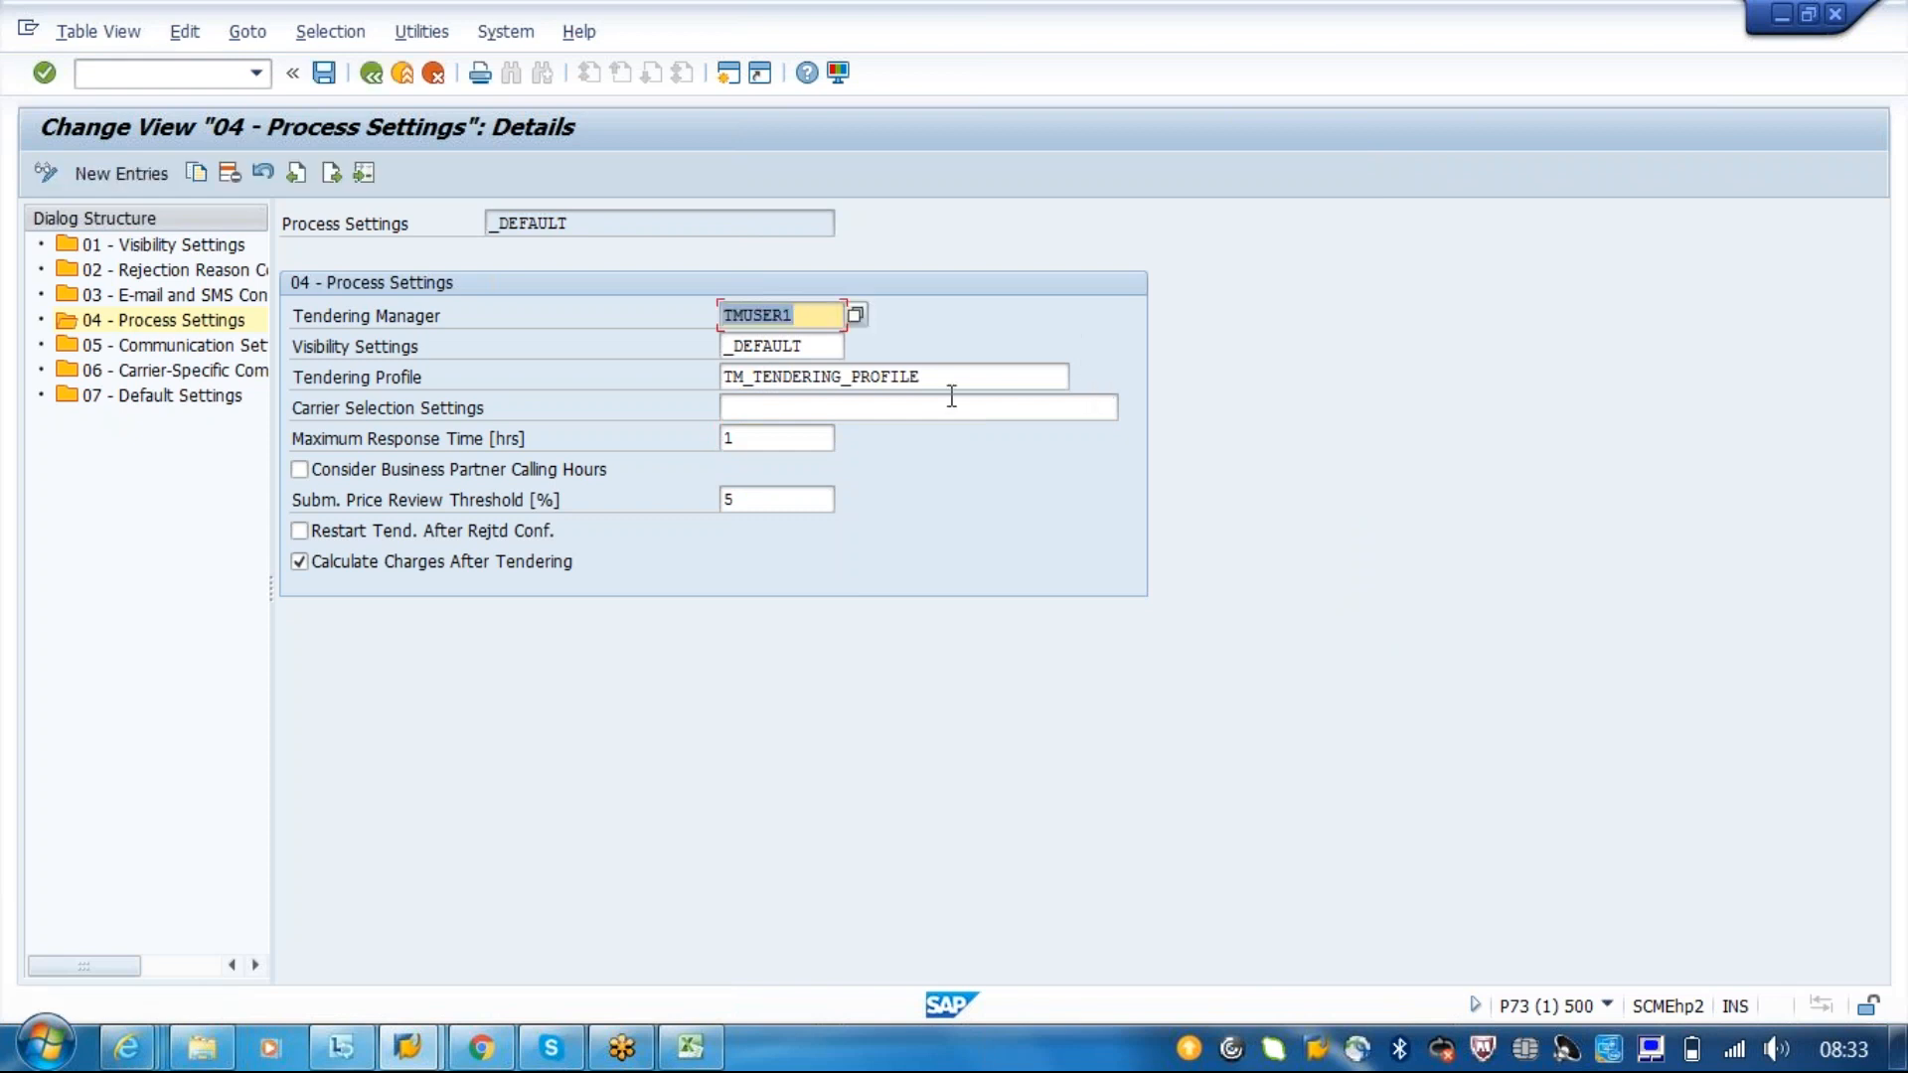
pyautogui.click(795, 434)
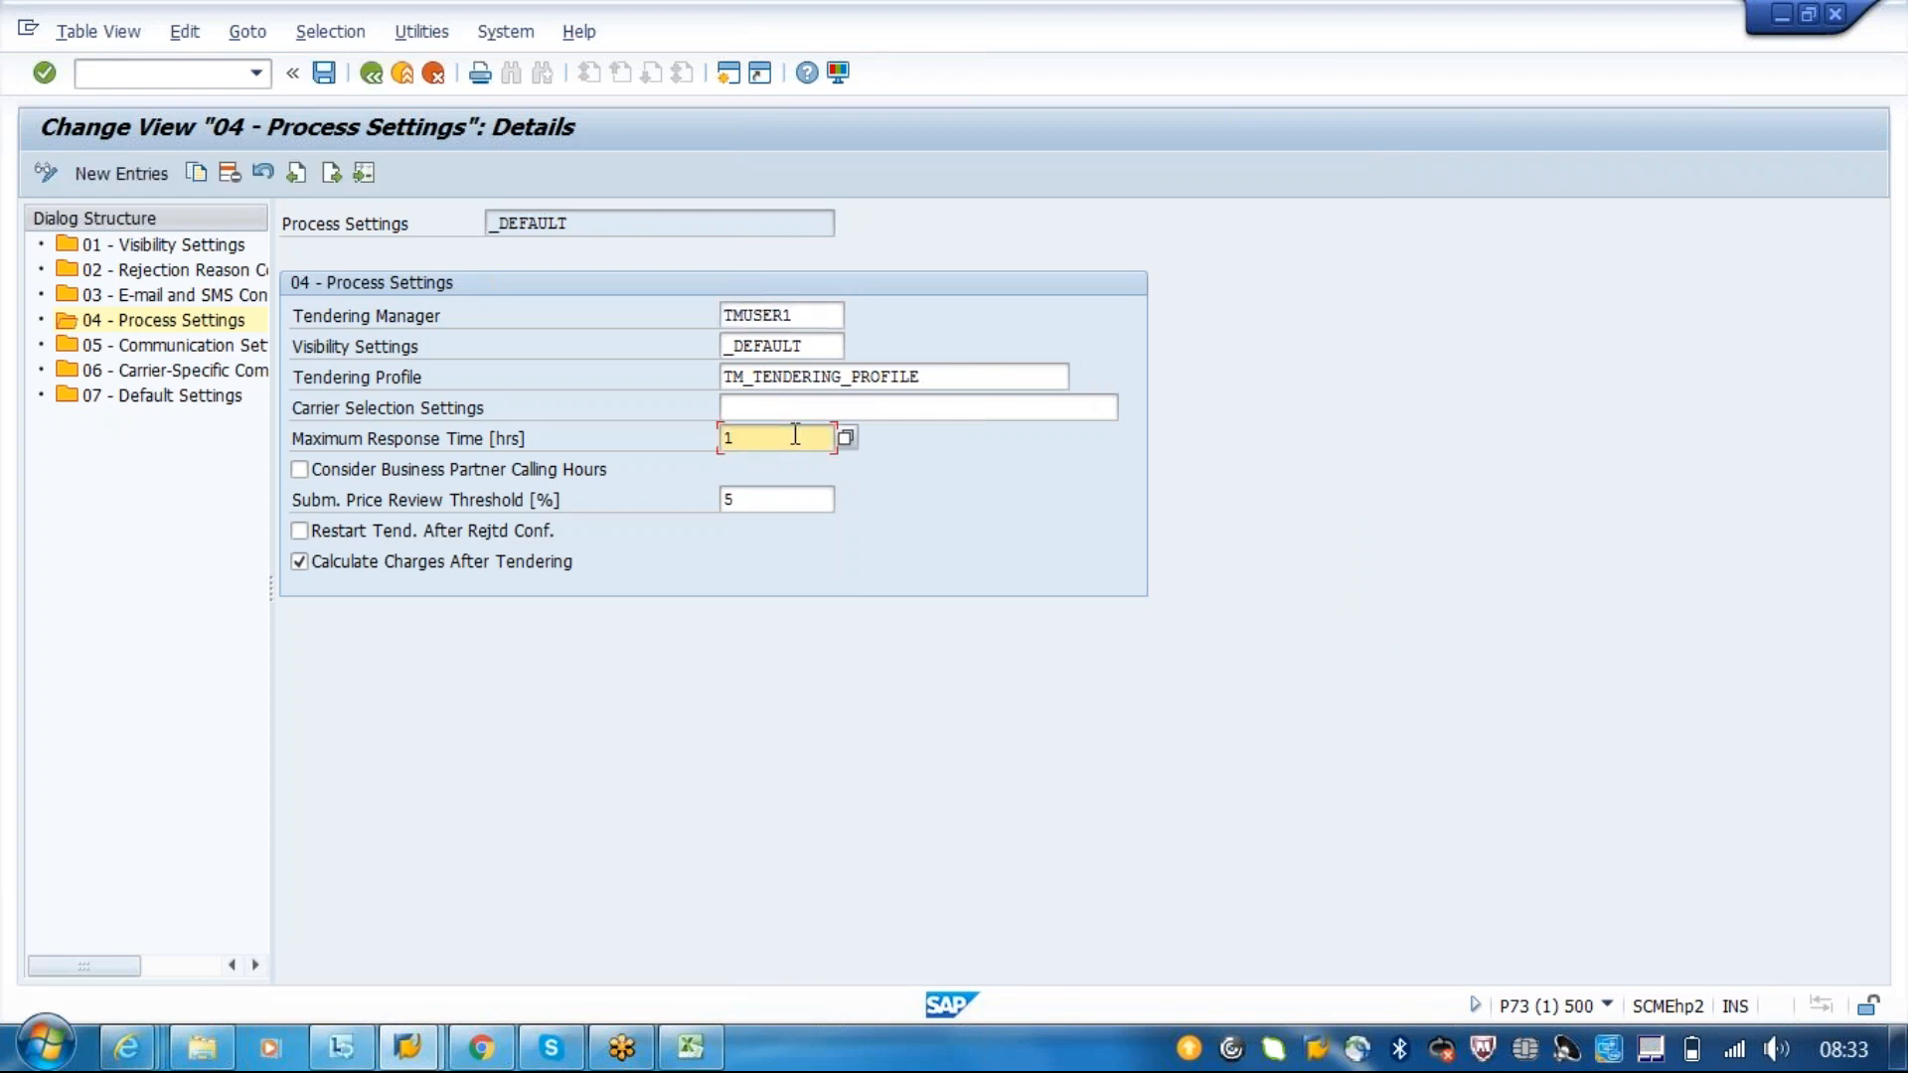
# - Enable consideration of business partner calling hours in the _DEFAULT process settings
pyautogui.click(475, 467)
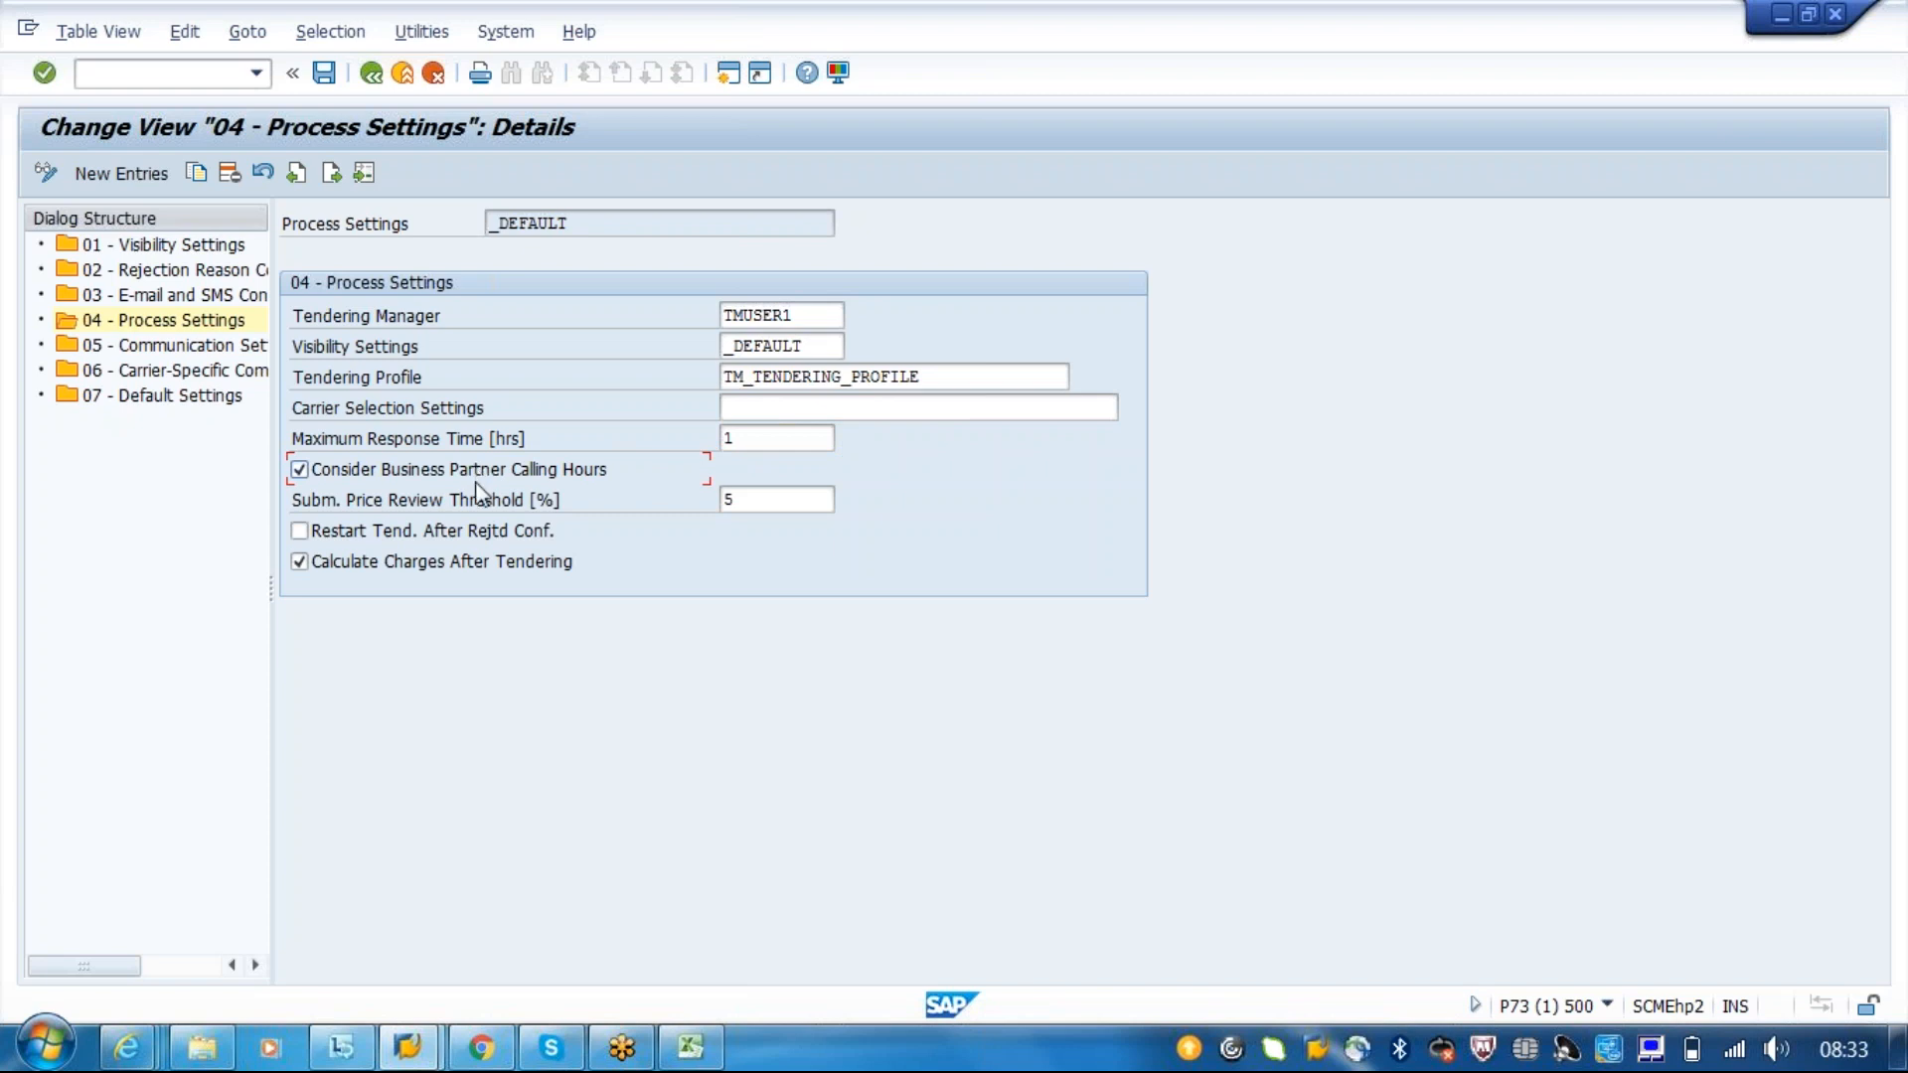
pyautogui.click(765, 509)
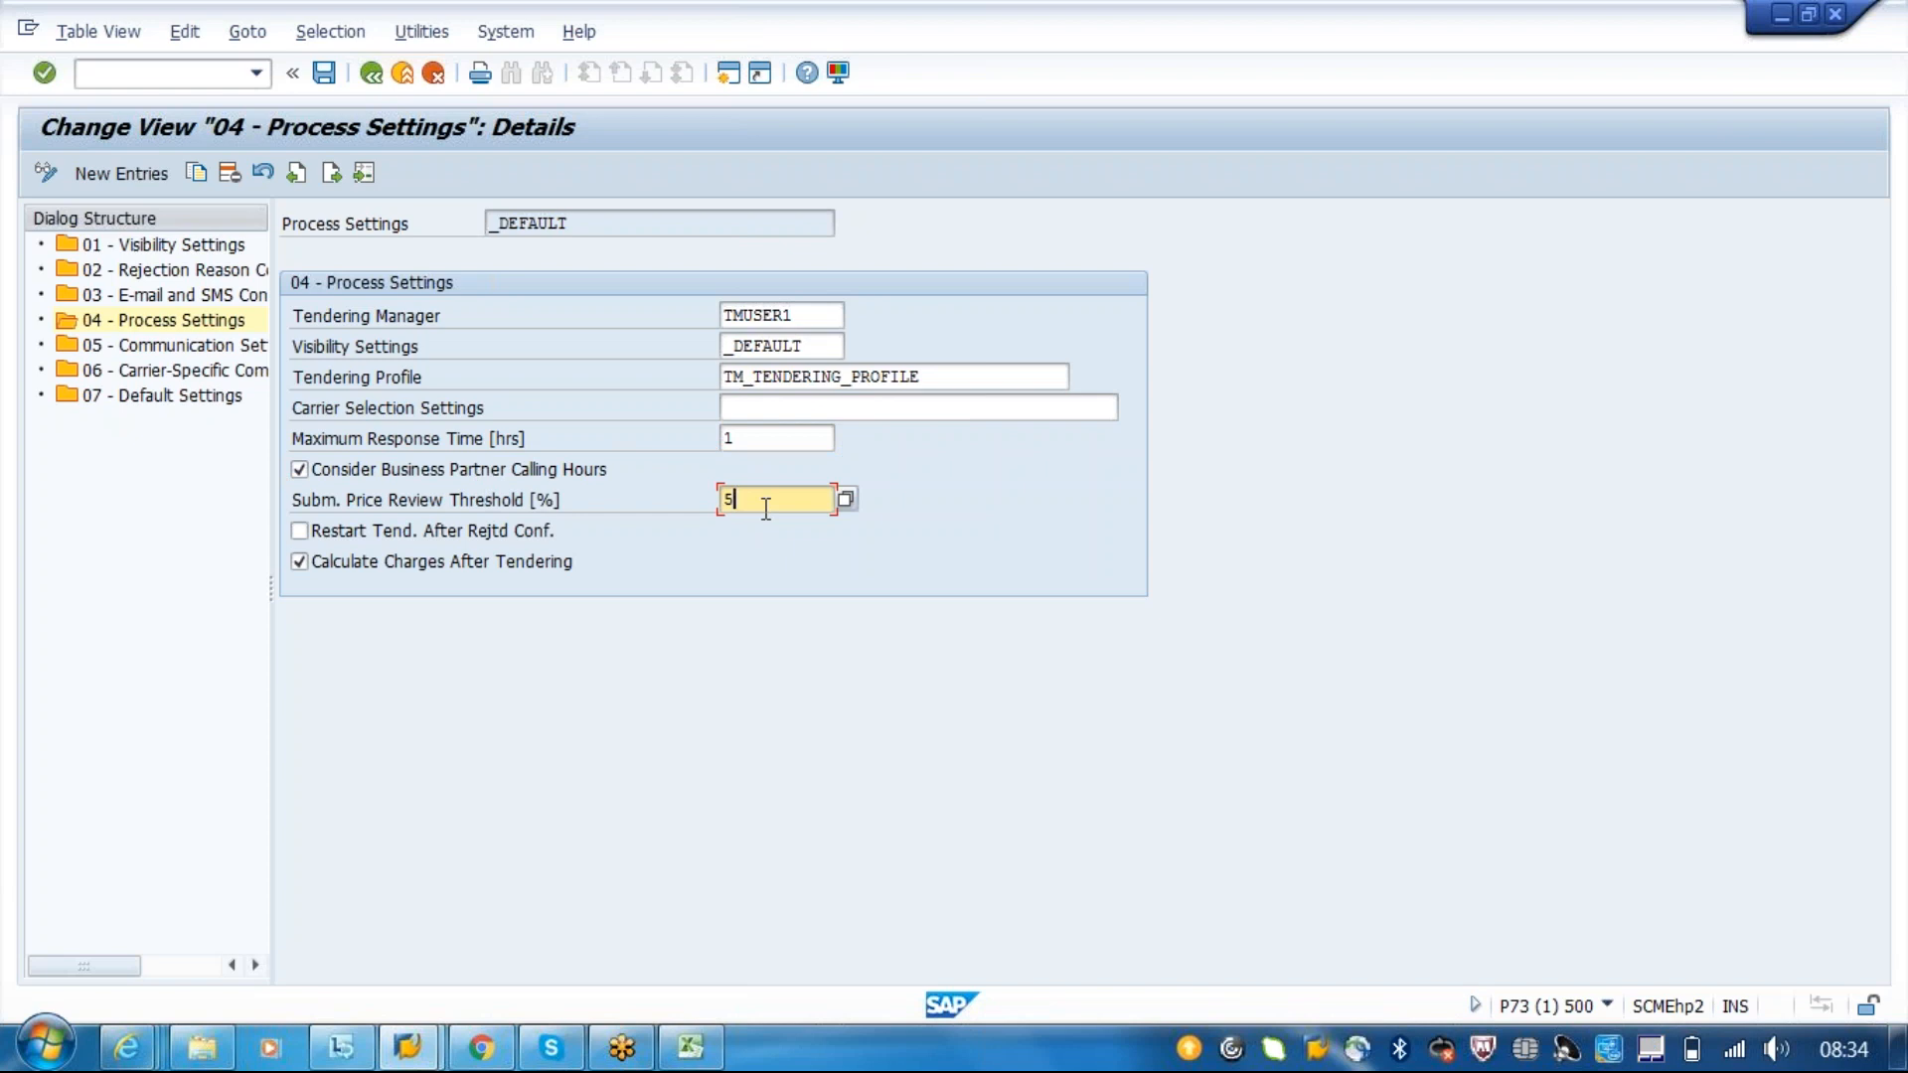
pyautogui.click(771, 437)
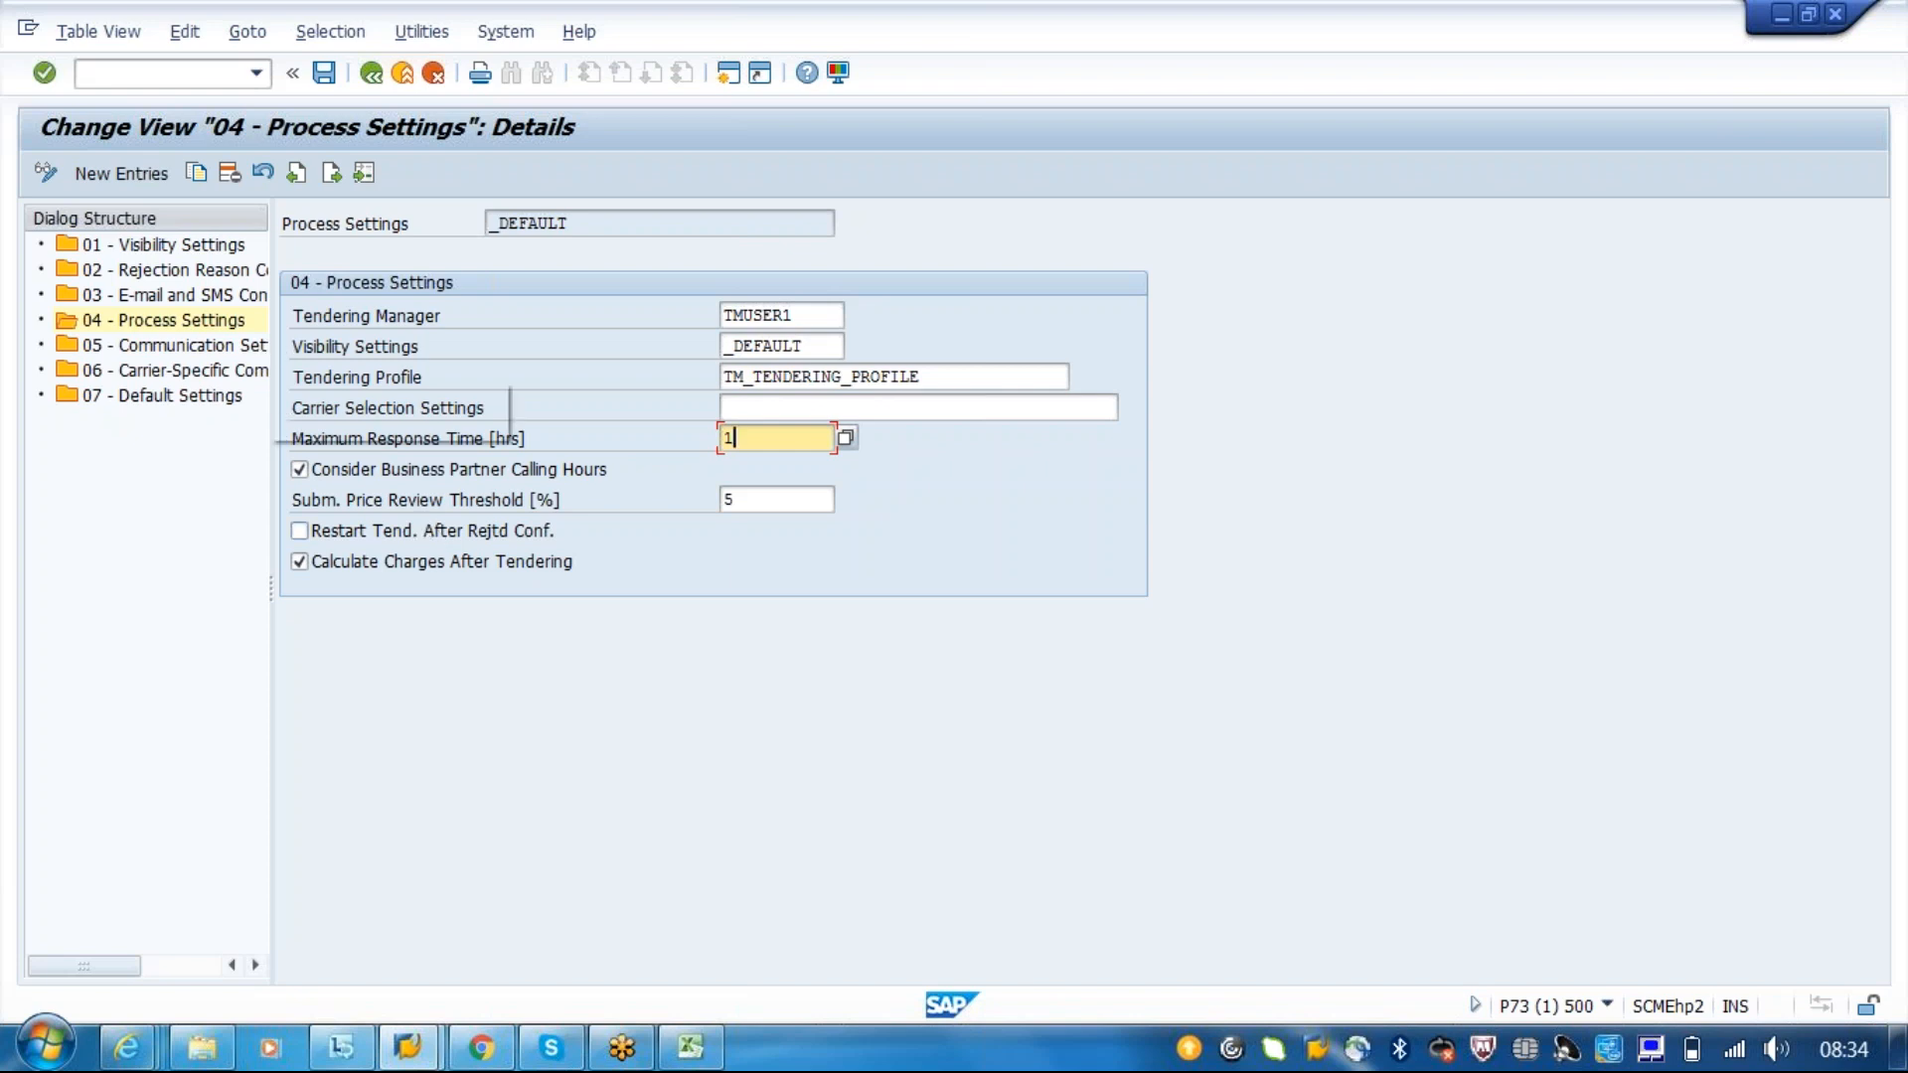
# - Review the _DEFAULT communication settings, the carrier-specific communication settings and the default settings for tendering
pyautogui.doubleClick(204, 354)
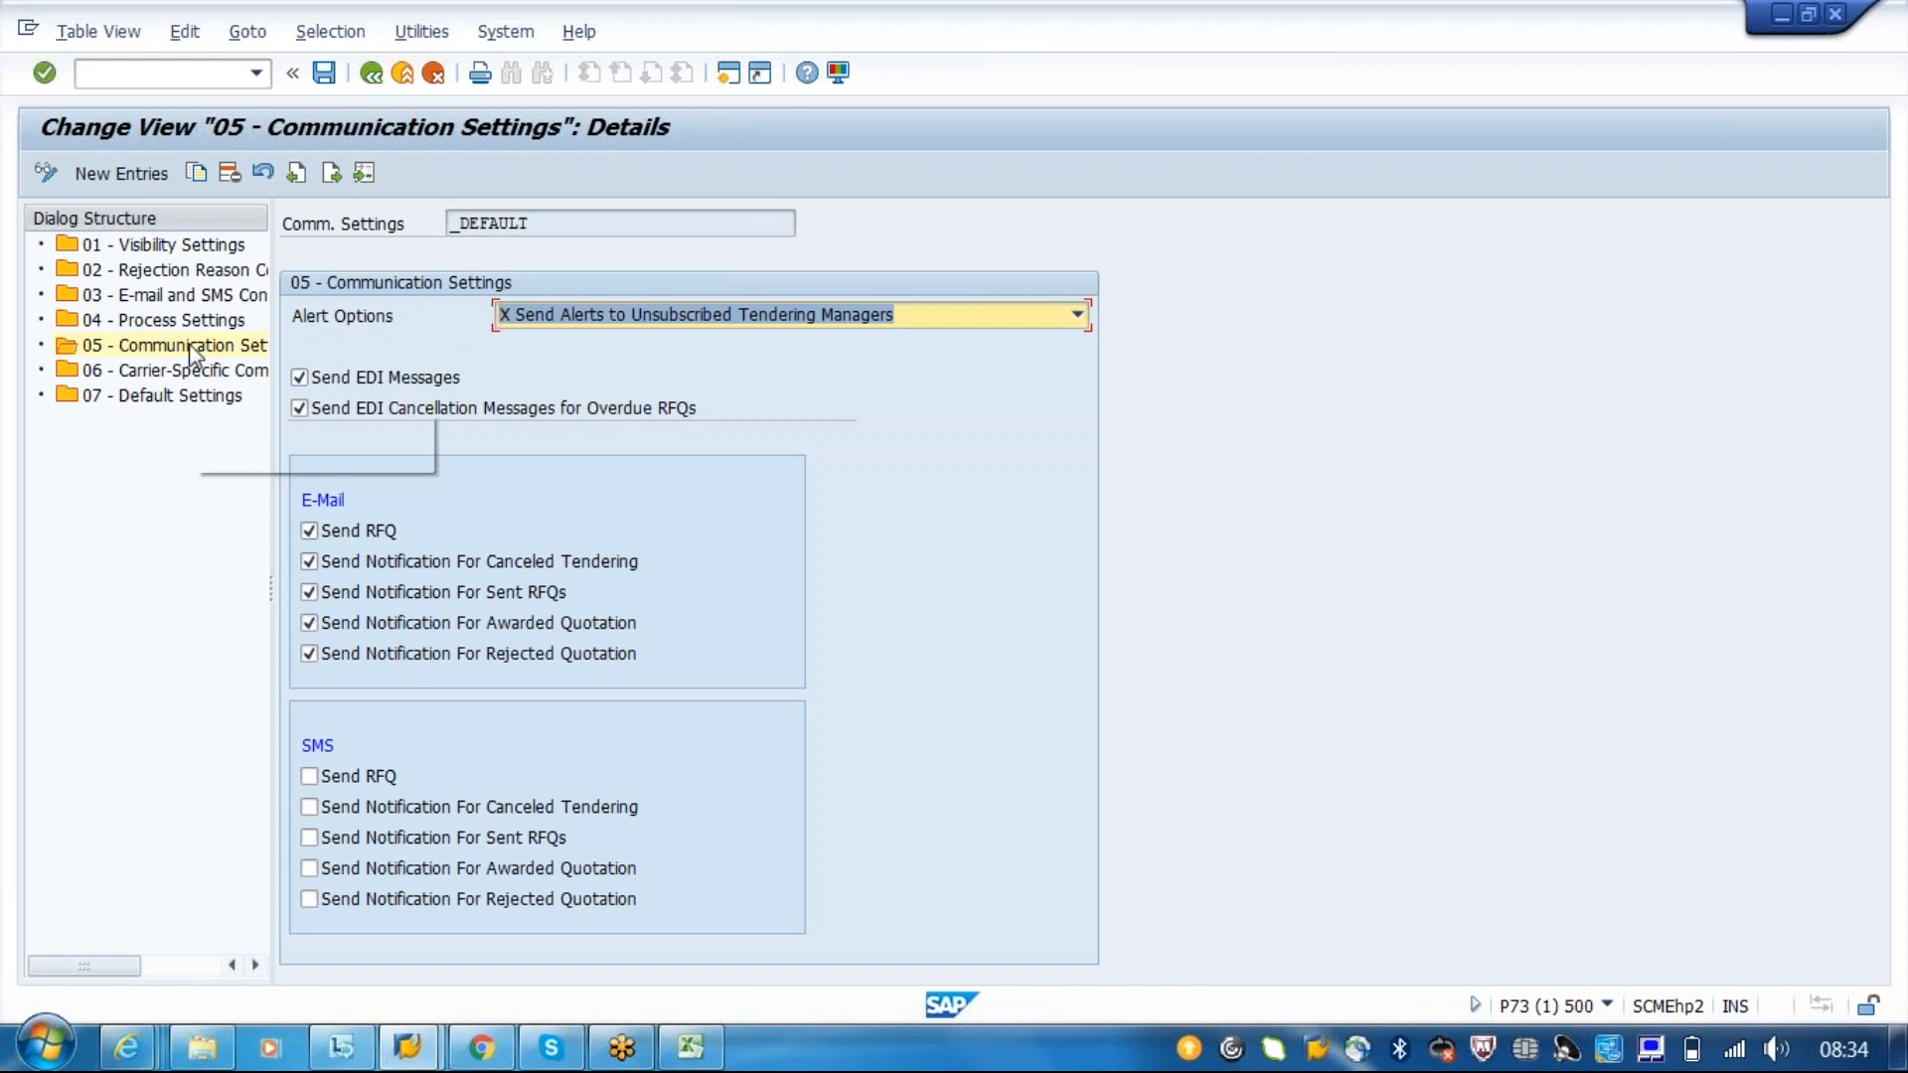
pyautogui.doubleClick(171, 378)
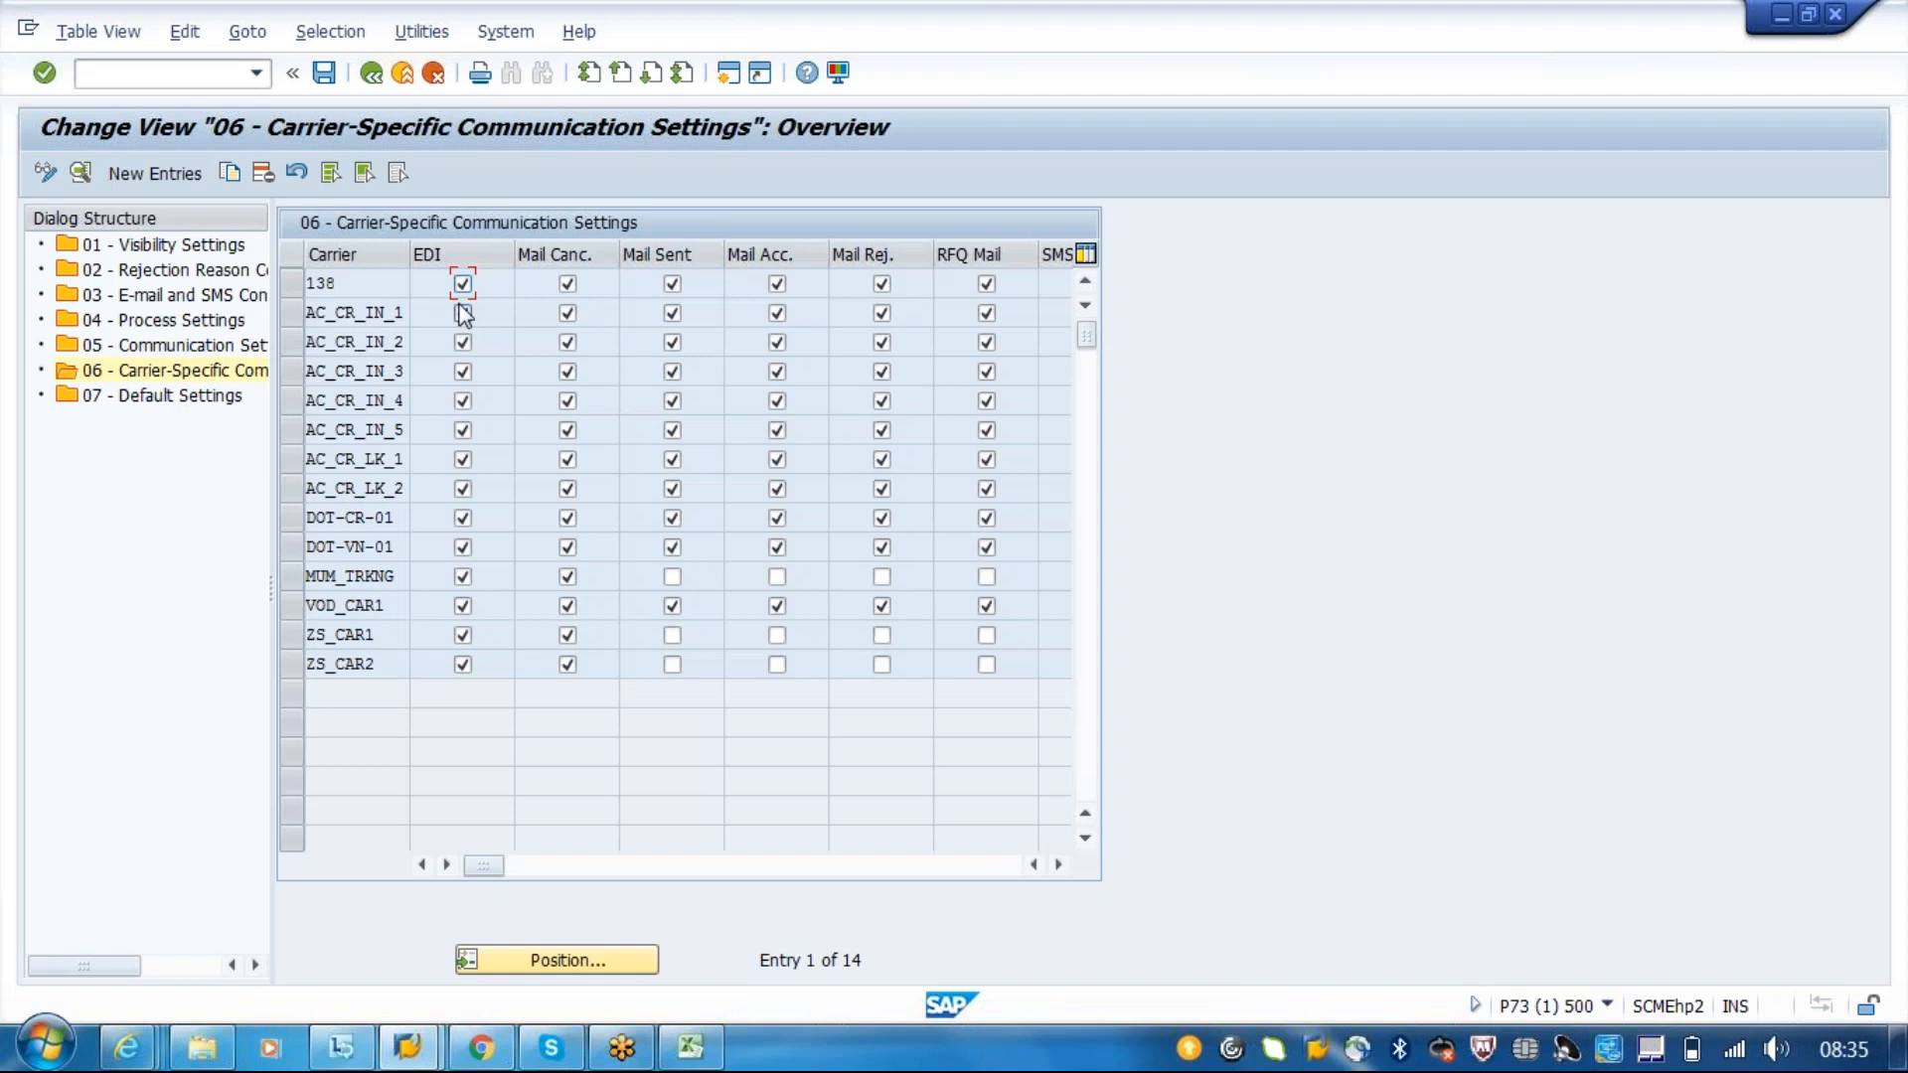
pyautogui.click(165, 403)
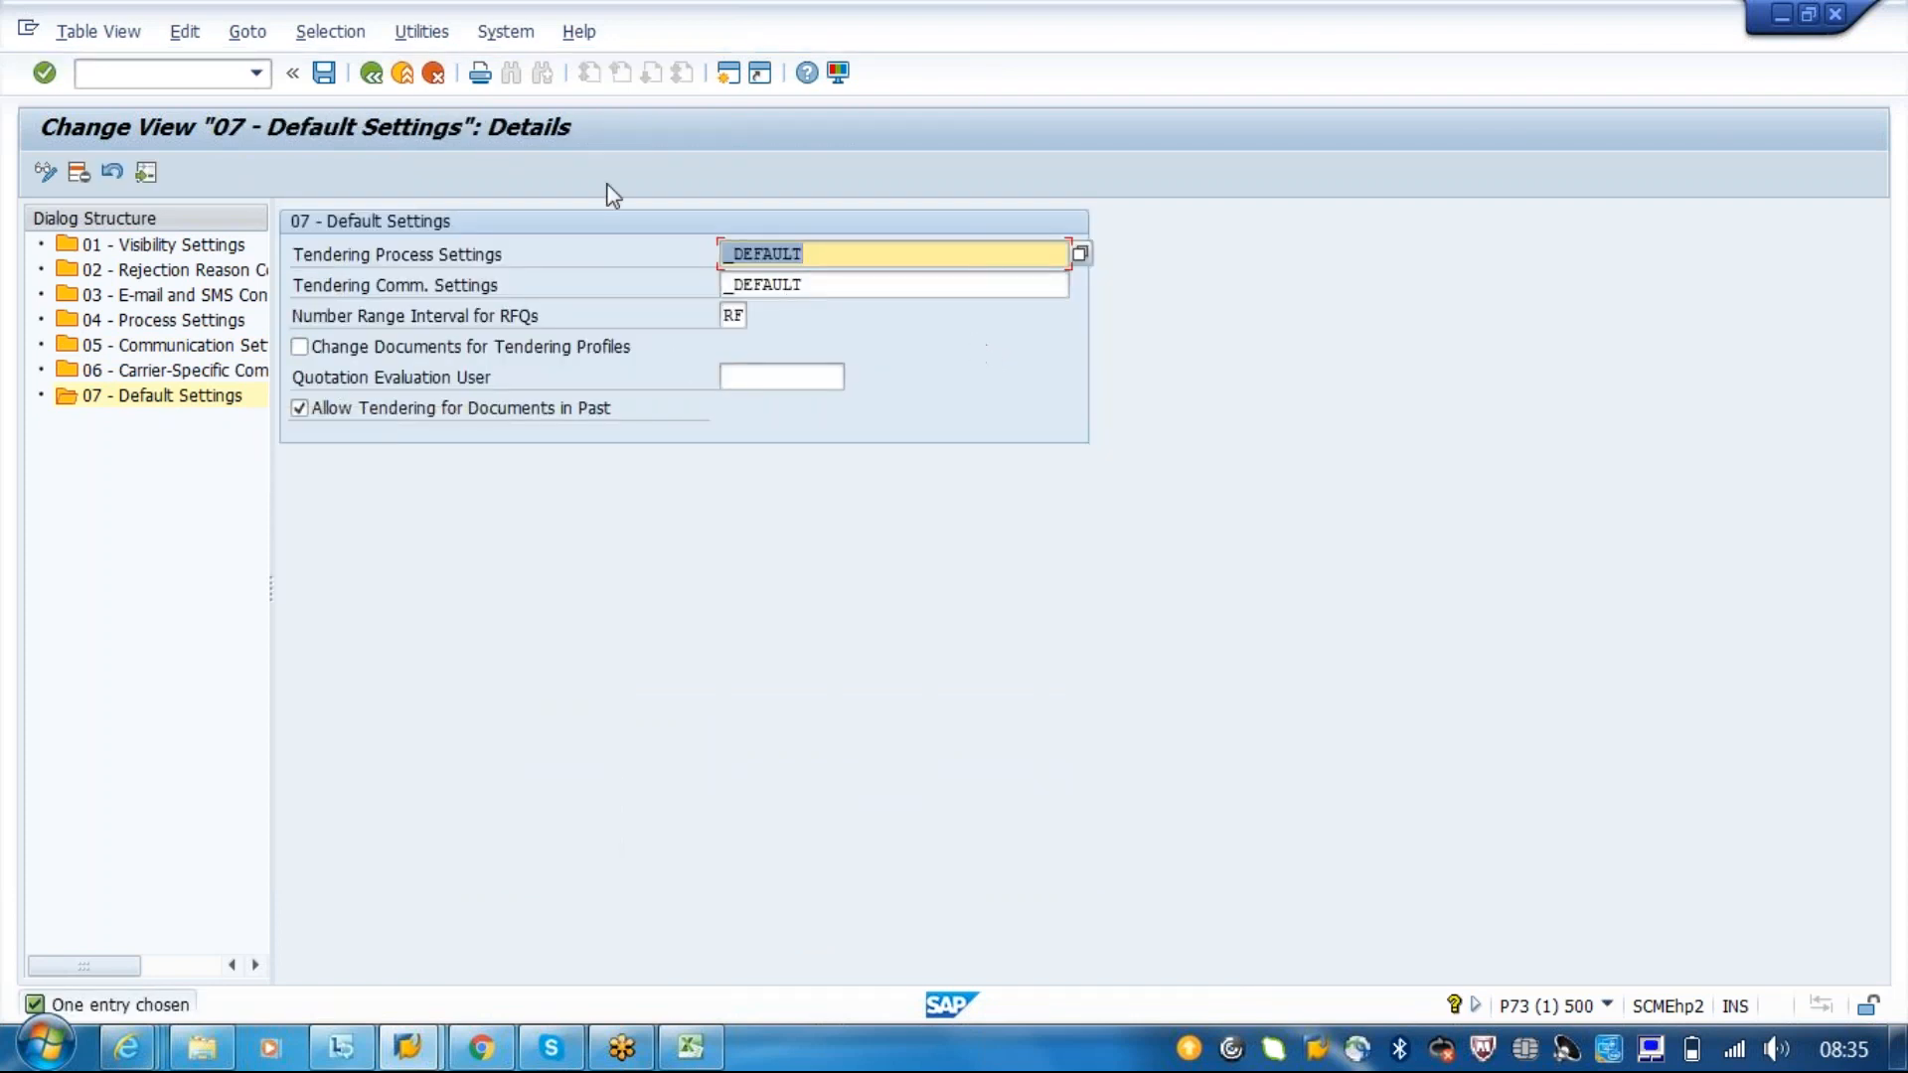
# - Save the tendering settings and return to the customizing implementation guide
pyautogui.click(335, 73)
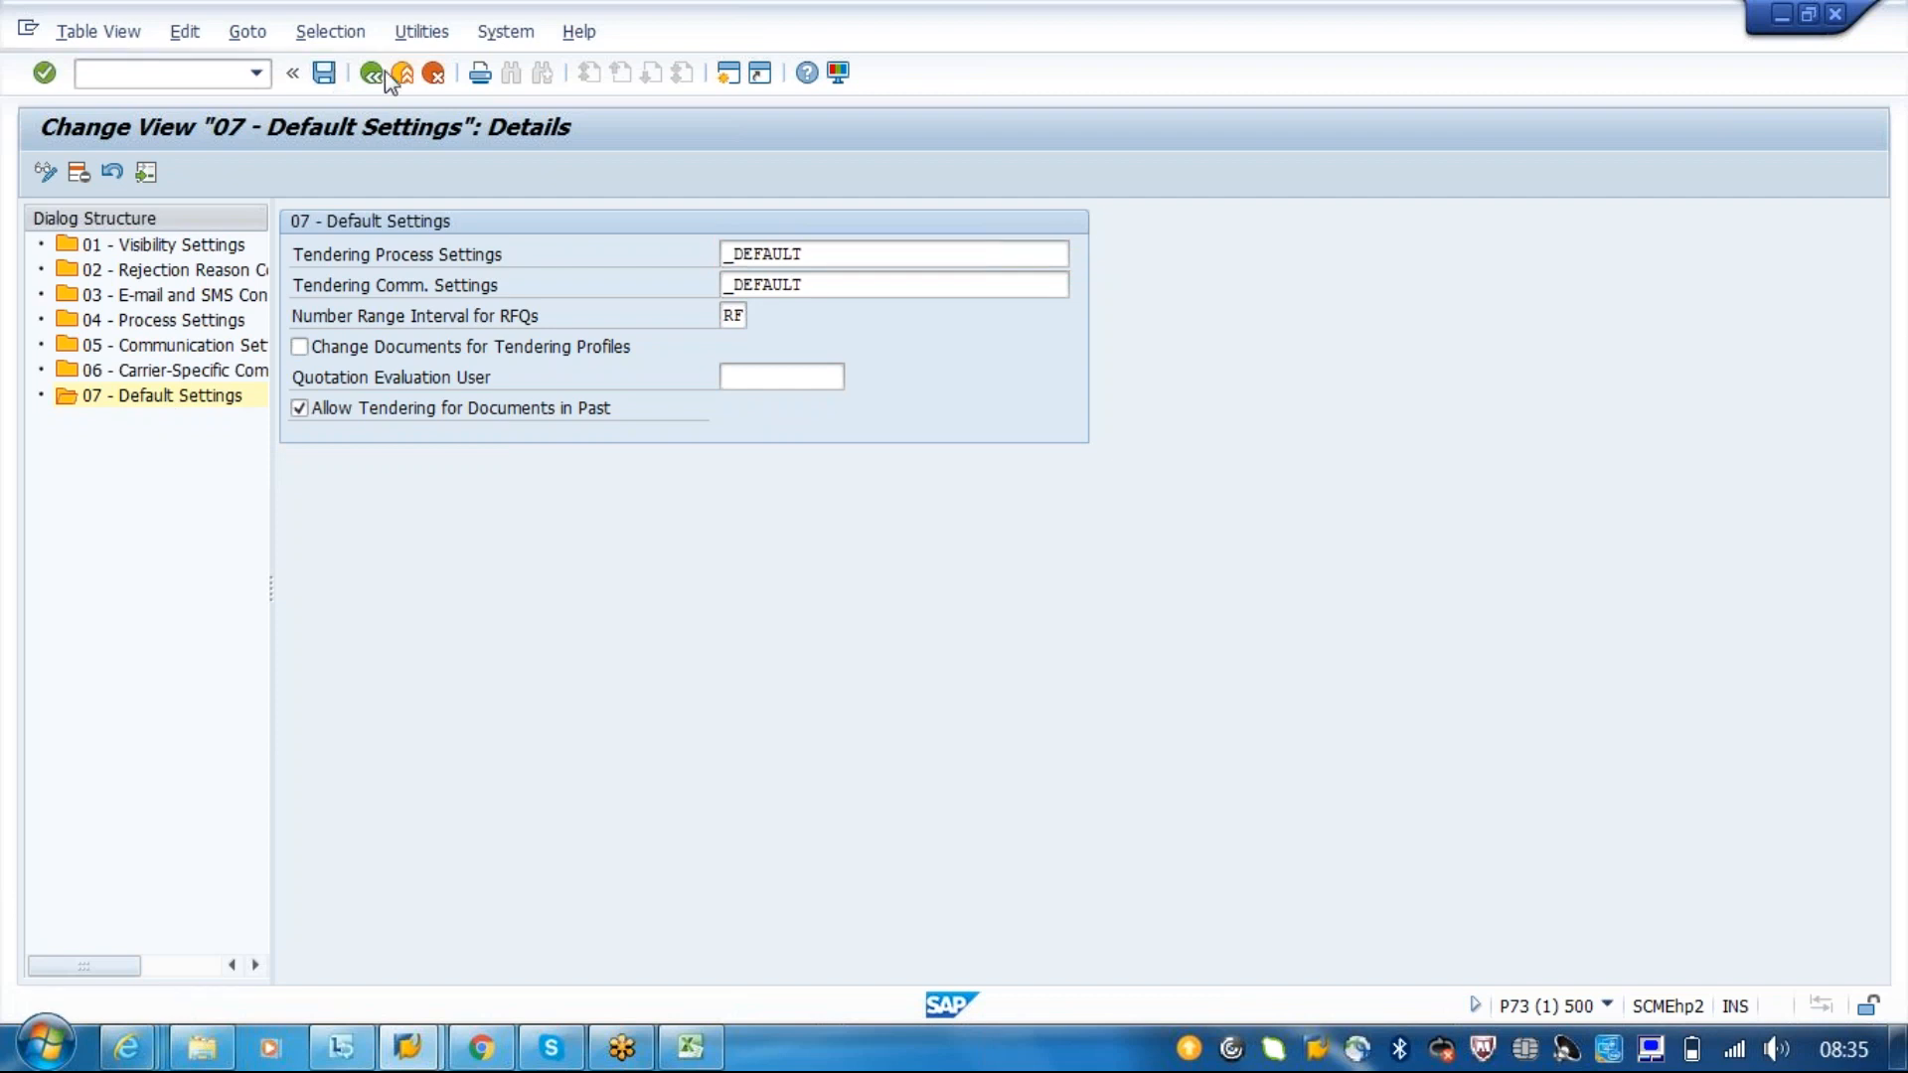
pyautogui.click(378, 75)
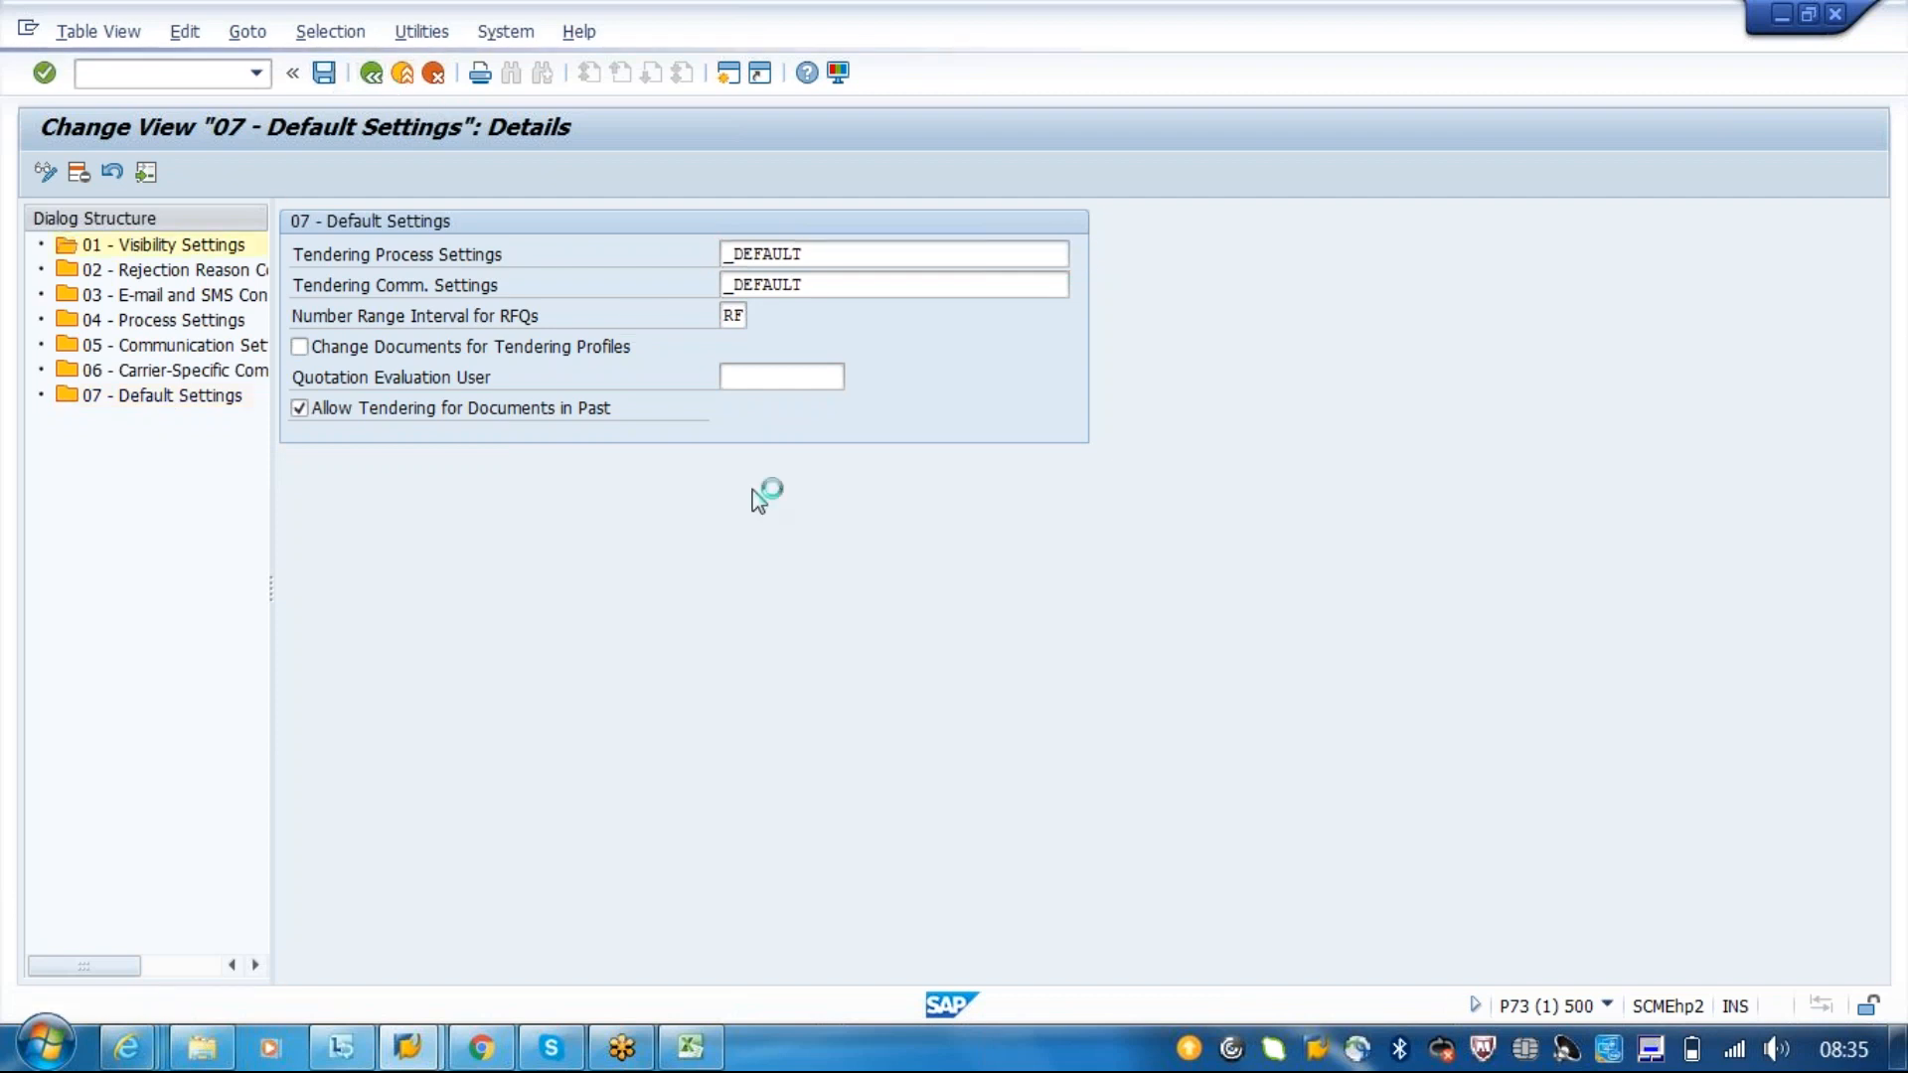
pyautogui.click(374, 79)
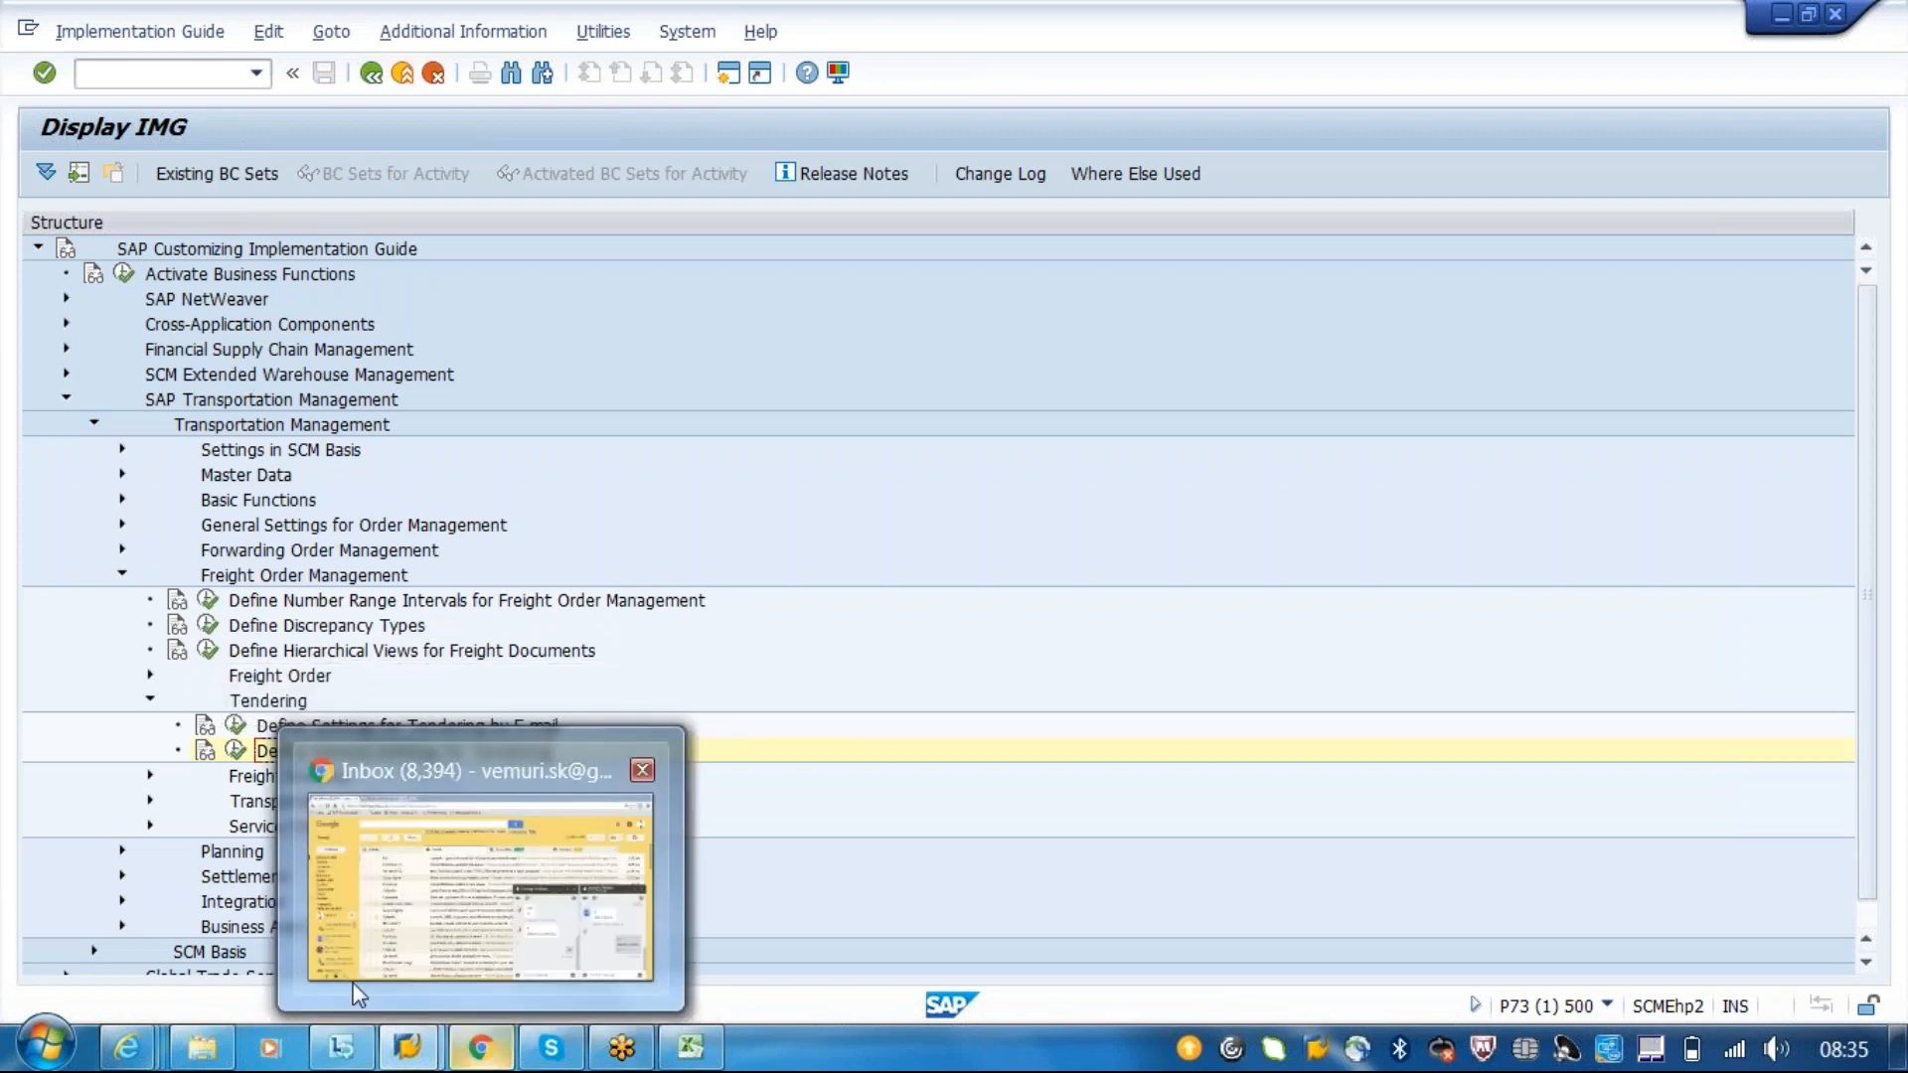
# - Switch to the Freight Order Management page in SAP Business Client
pyautogui.moveTo(359, 995)
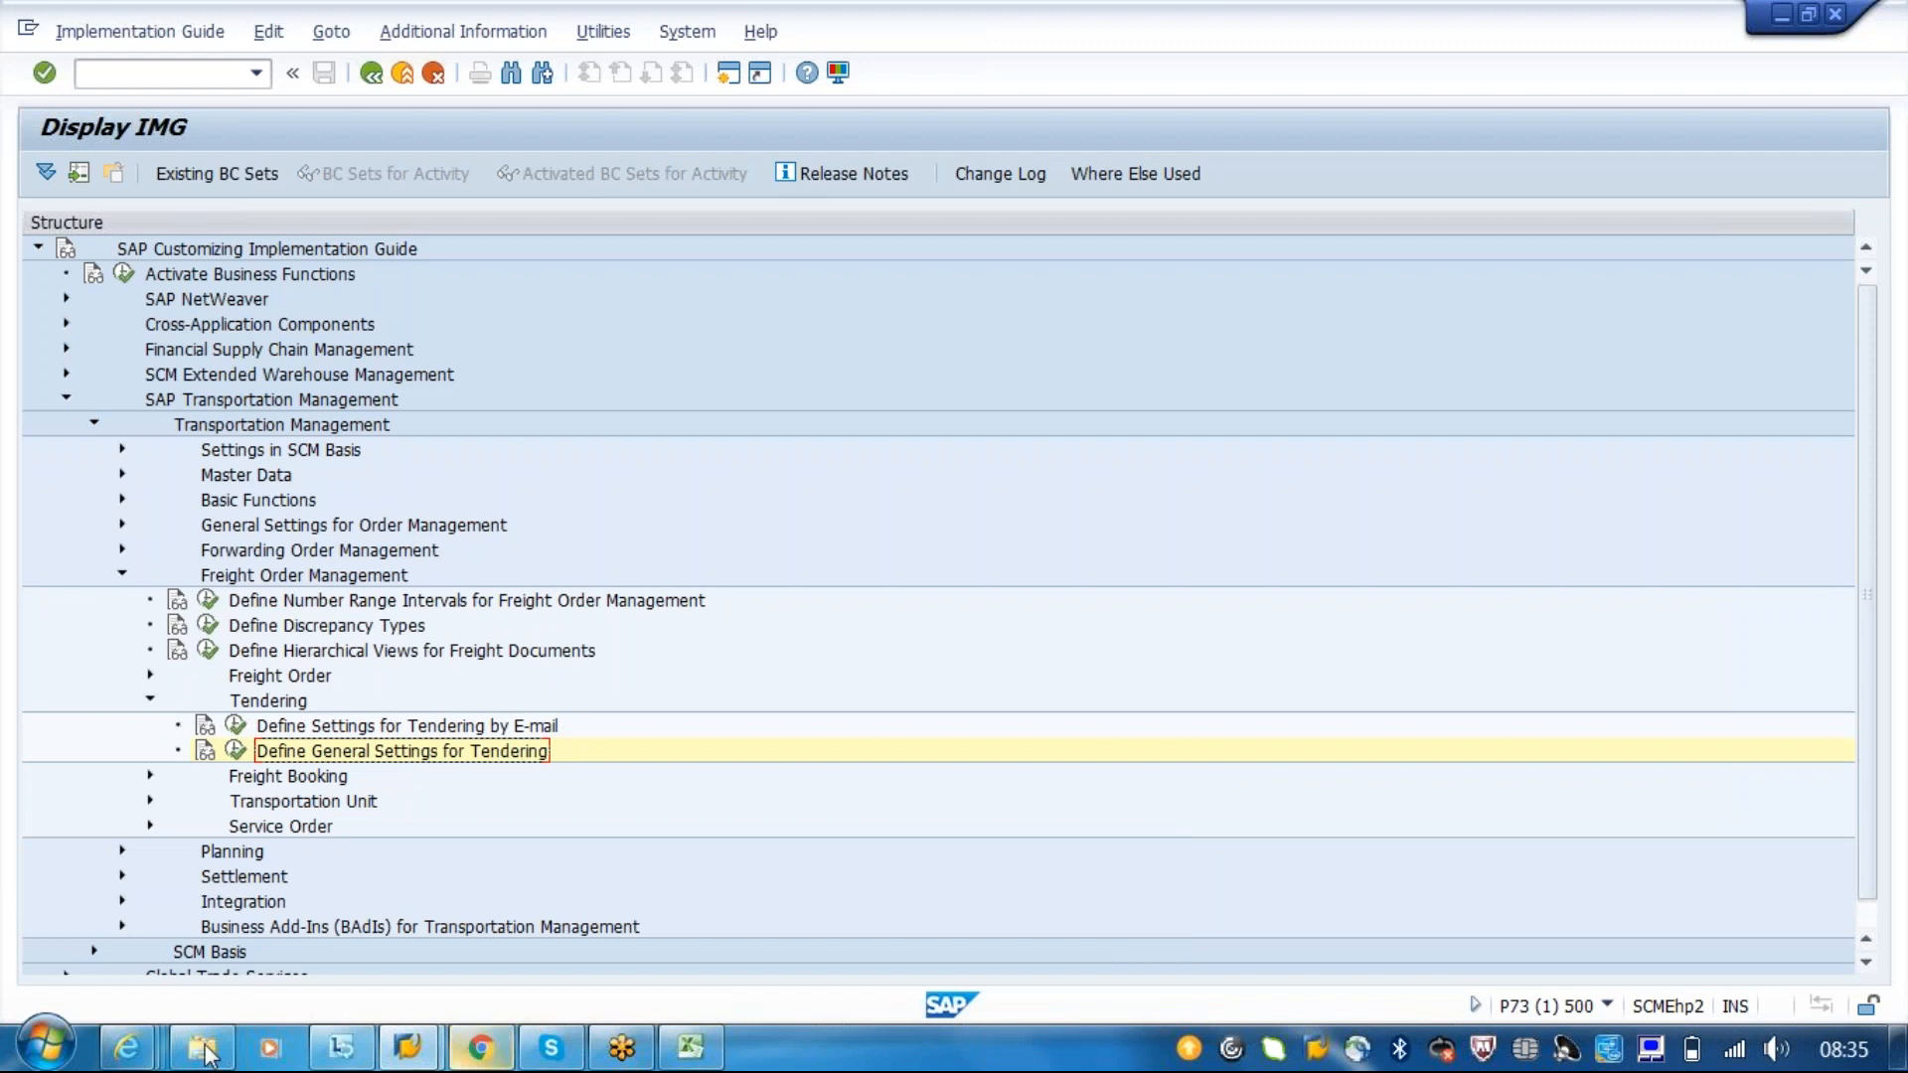
pyautogui.moveTo(139, 1053)
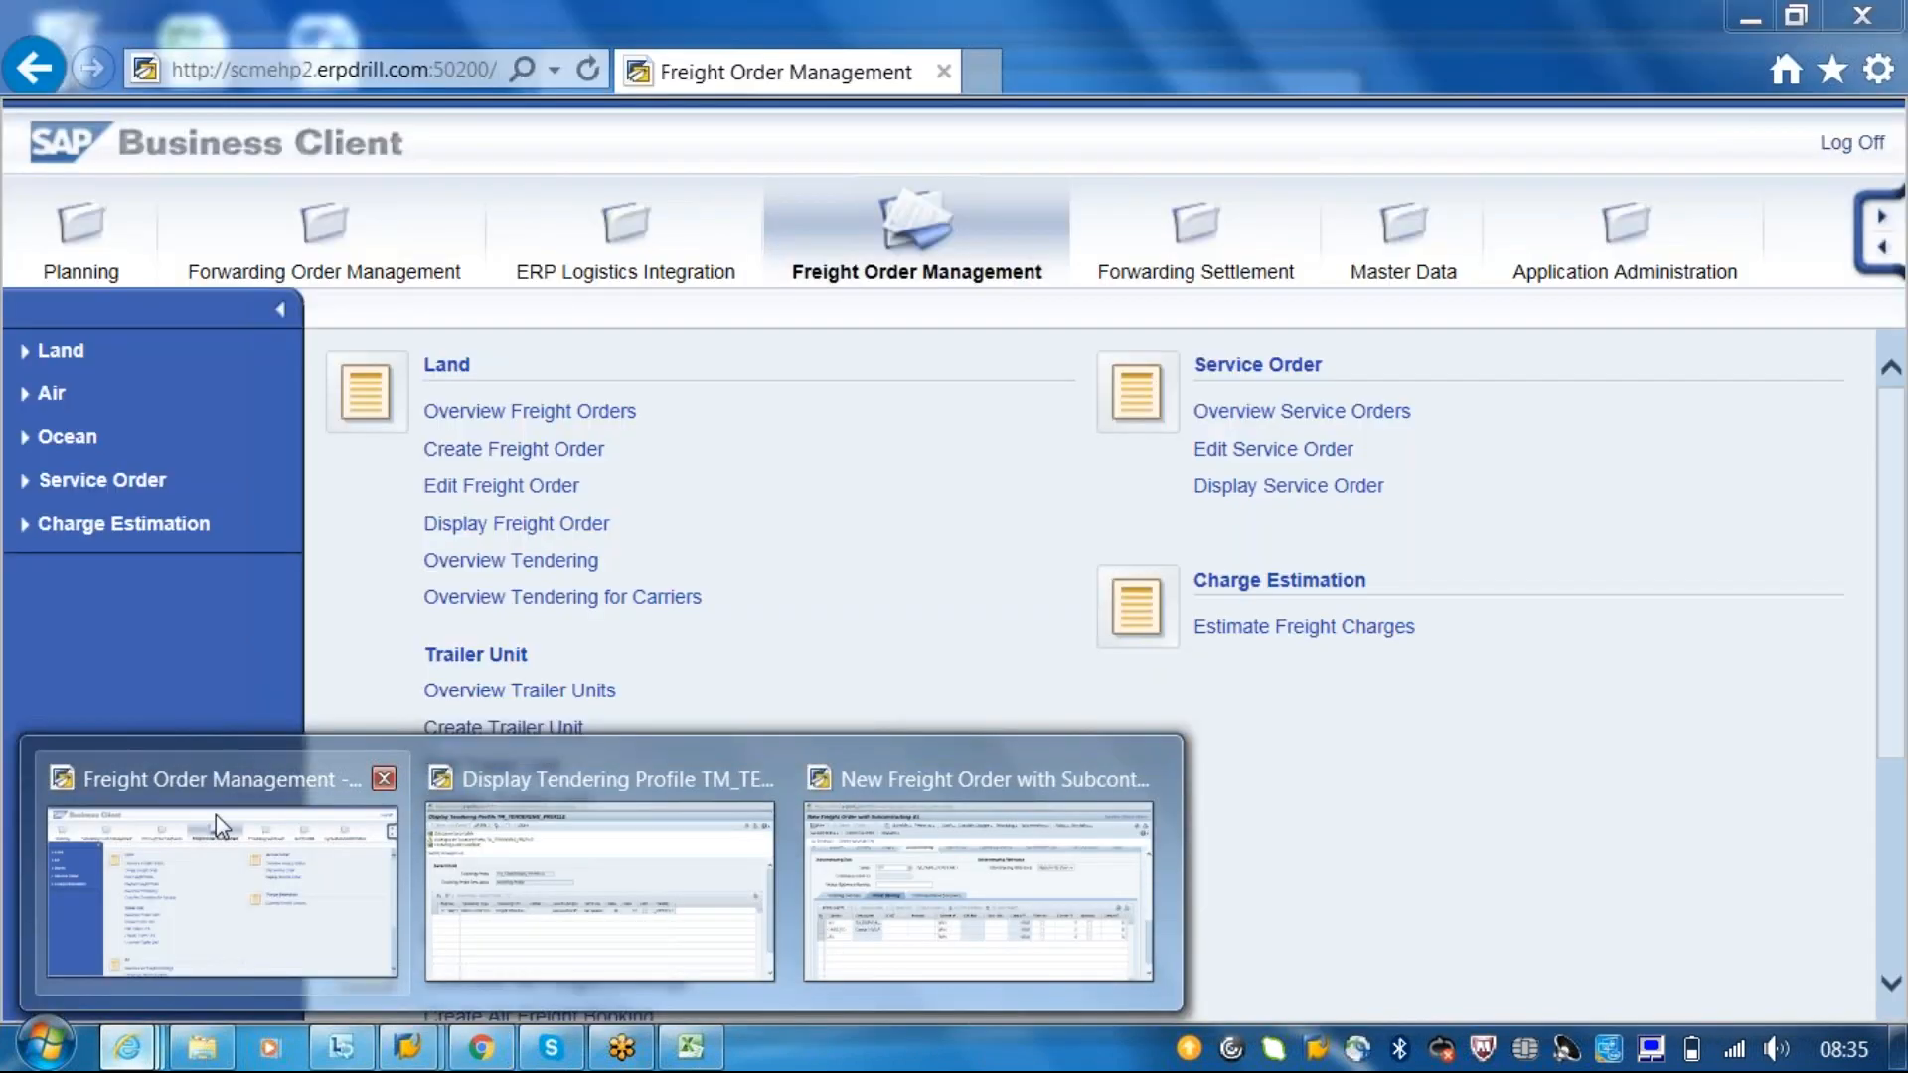
pyautogui.click(199, 817)
pyautogui.moveTo(1901, 492)
pyautogui.mouseDown()
pyautogui.moveTo(1882, 669)
pyautogui.moveTo(1902, 693)
pyautogui.moveTo(1896, 477)
pyautogui.mouseUp()
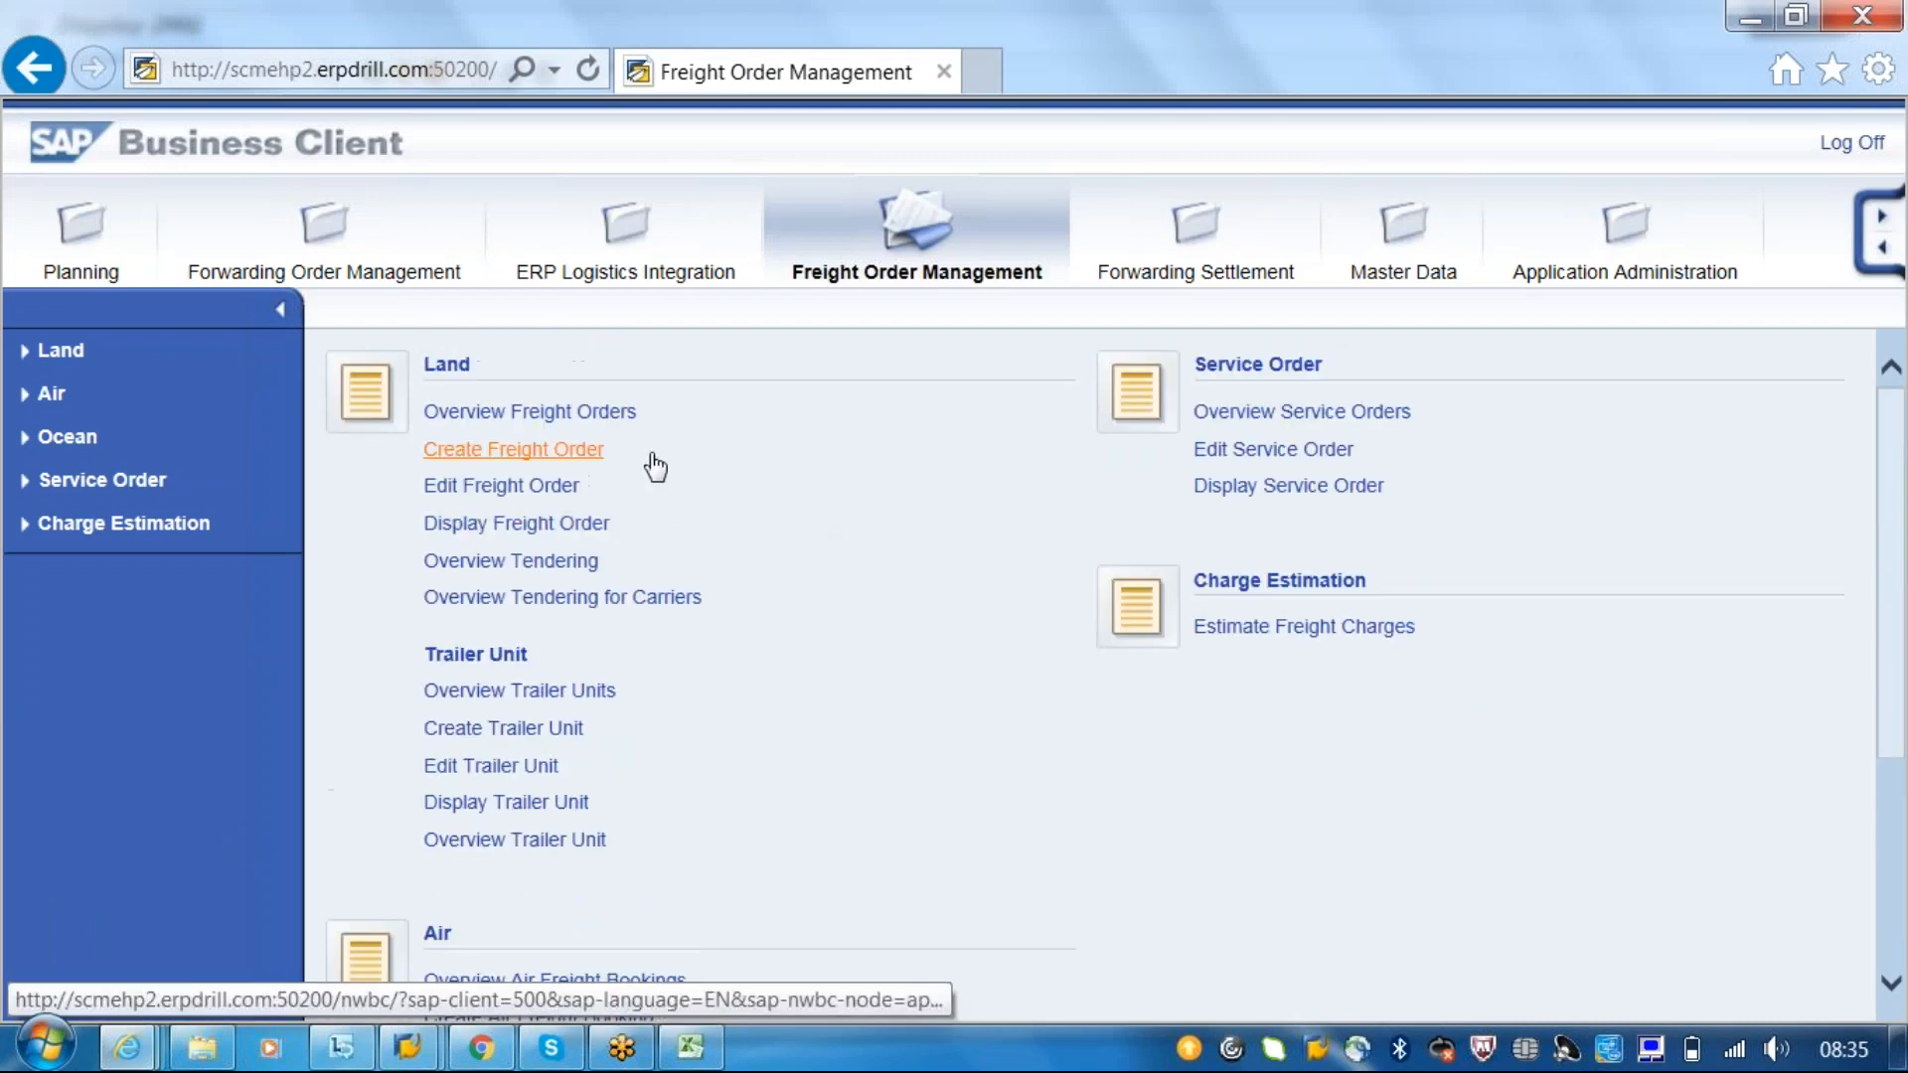
pyautogui.click(1626, 227)
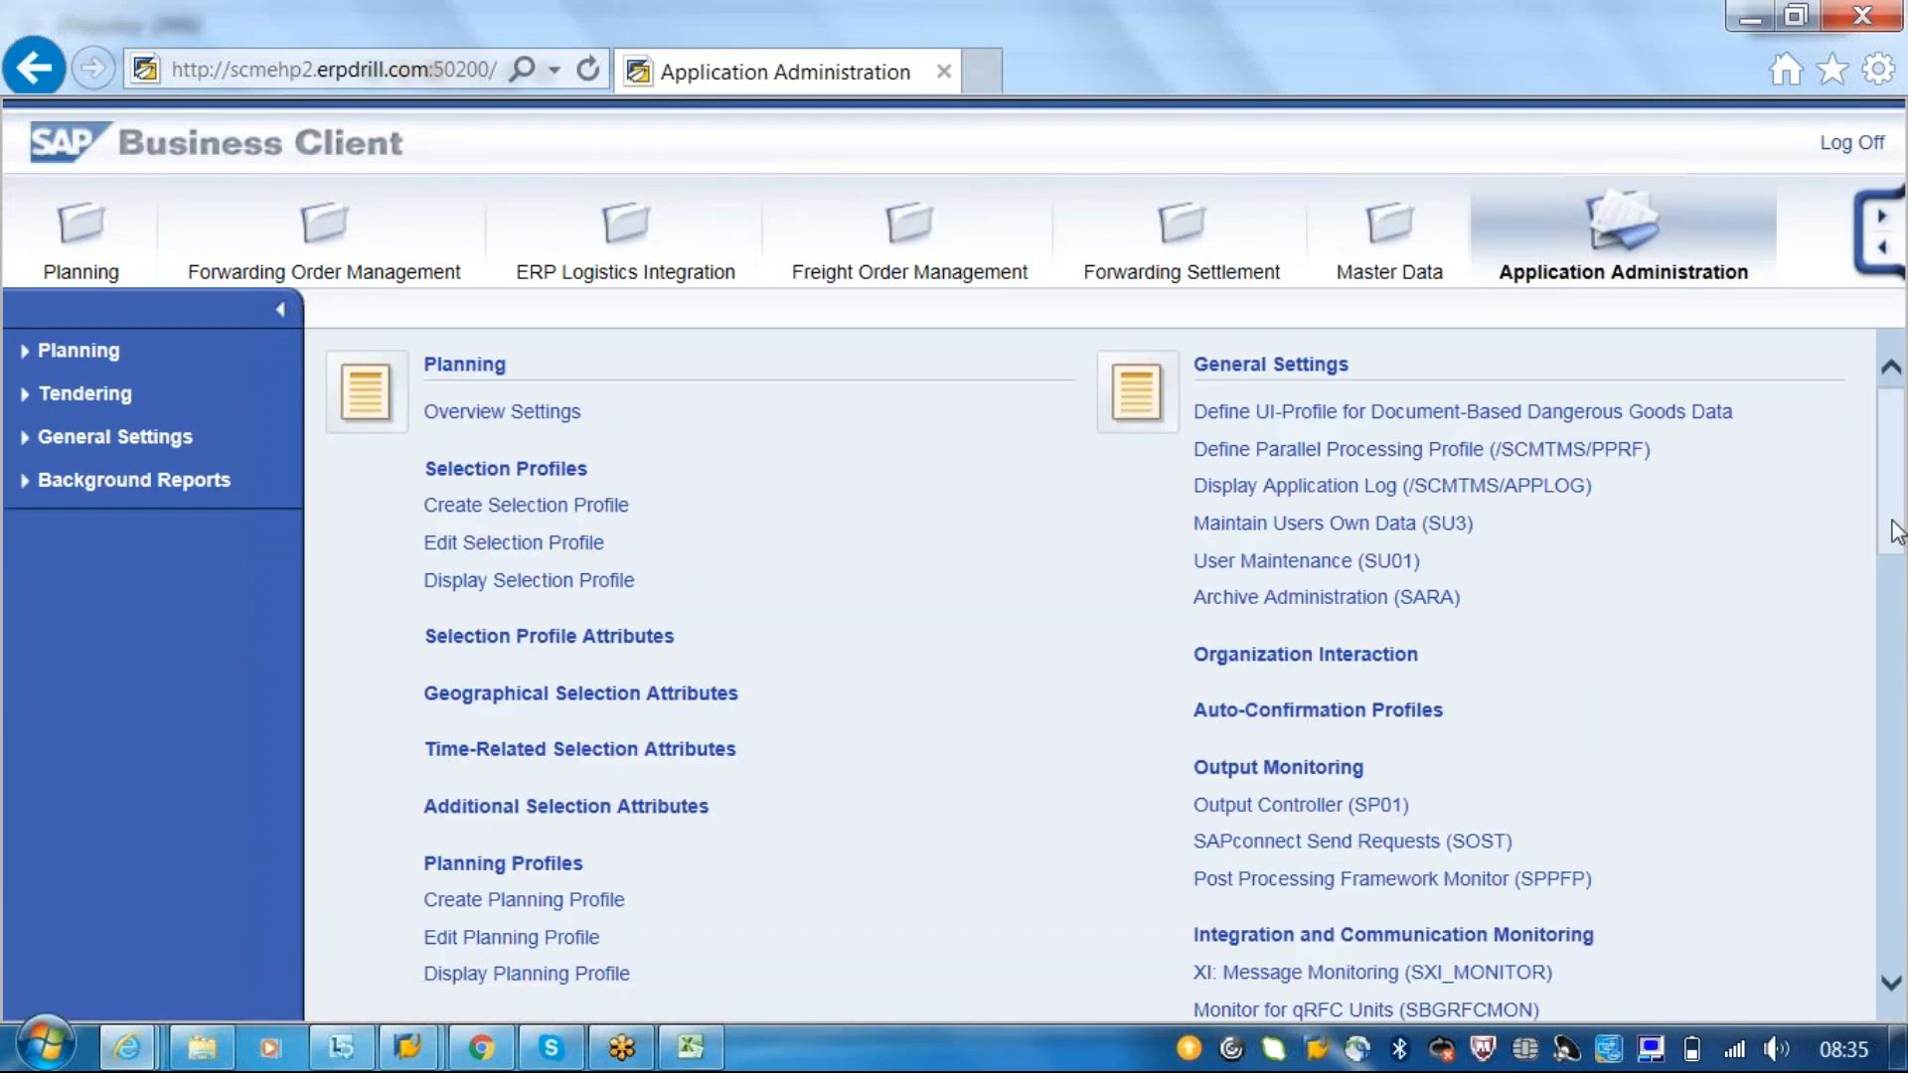
pyautogui.click(1898, 615)
pyautogui.moveTo(1898, 614); pyautogui.dragTo(850, 944)
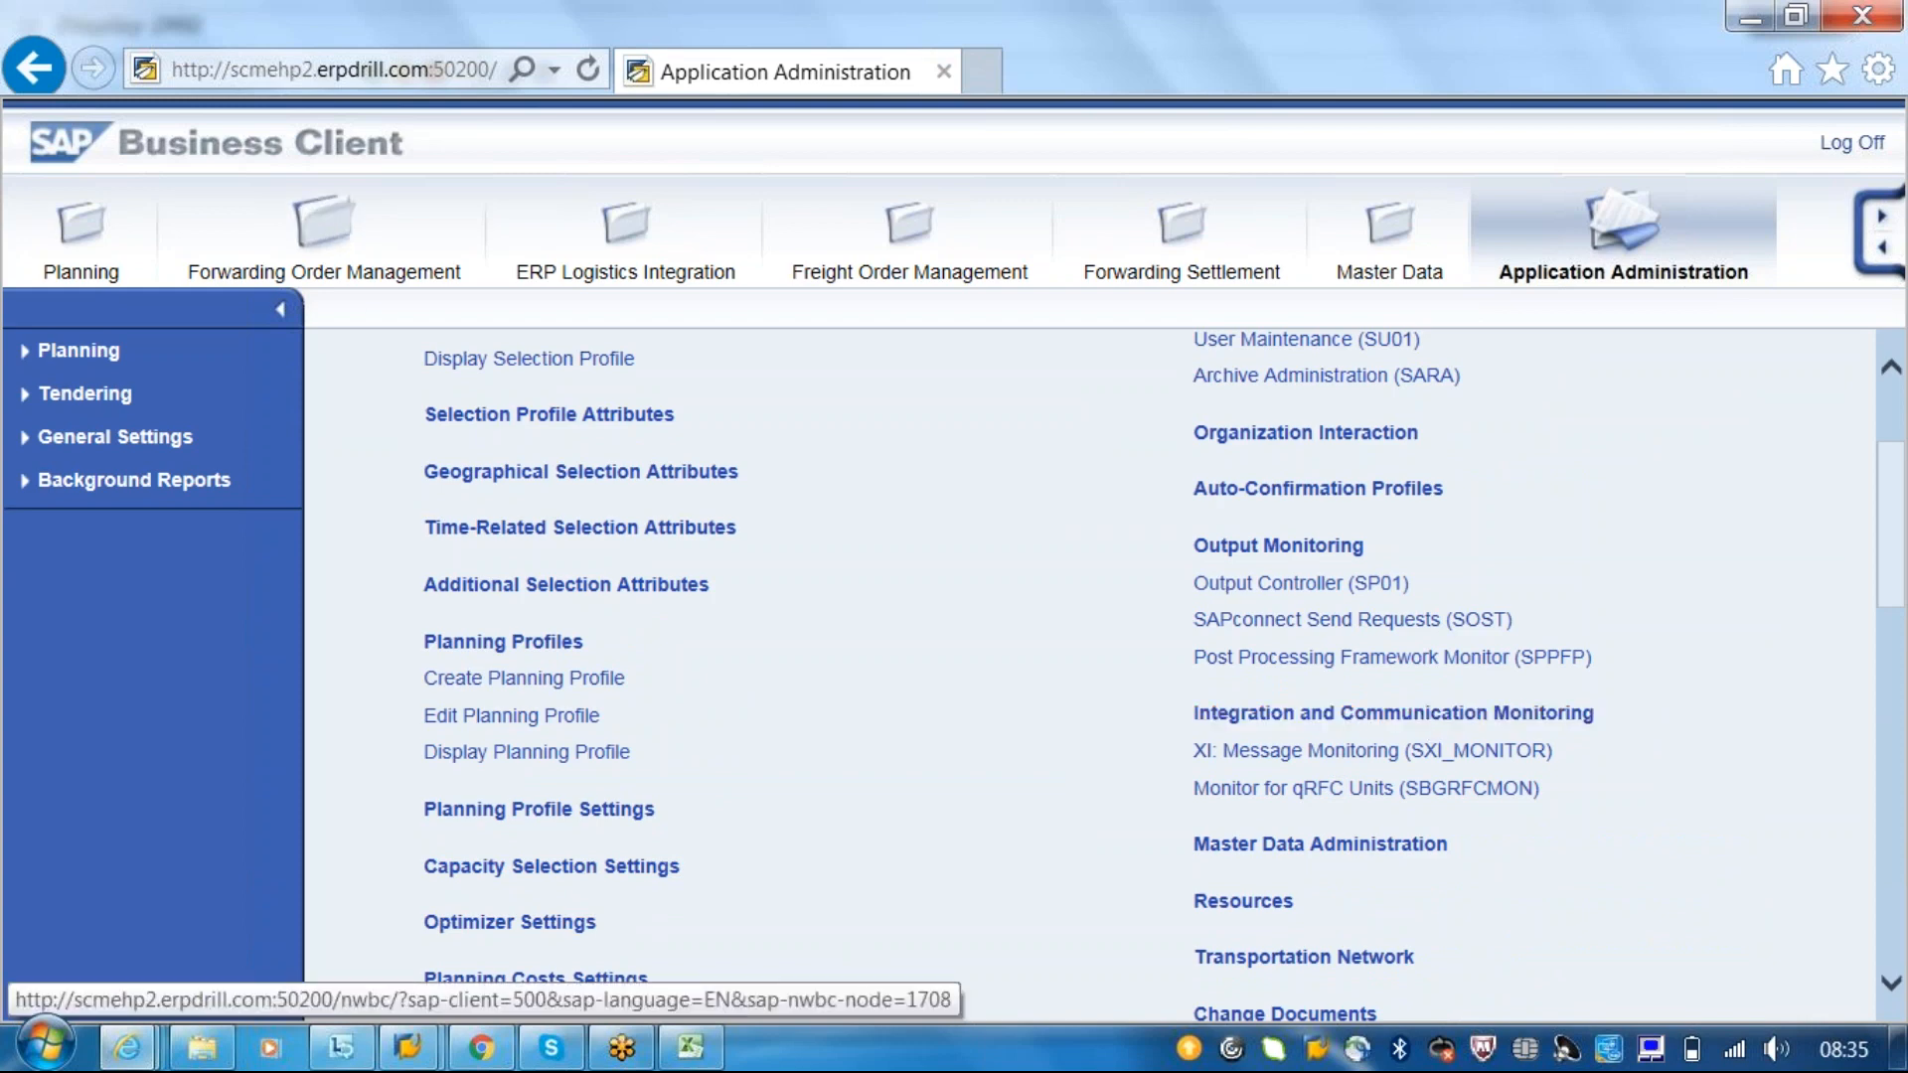
pyautogui.click(100, 267)
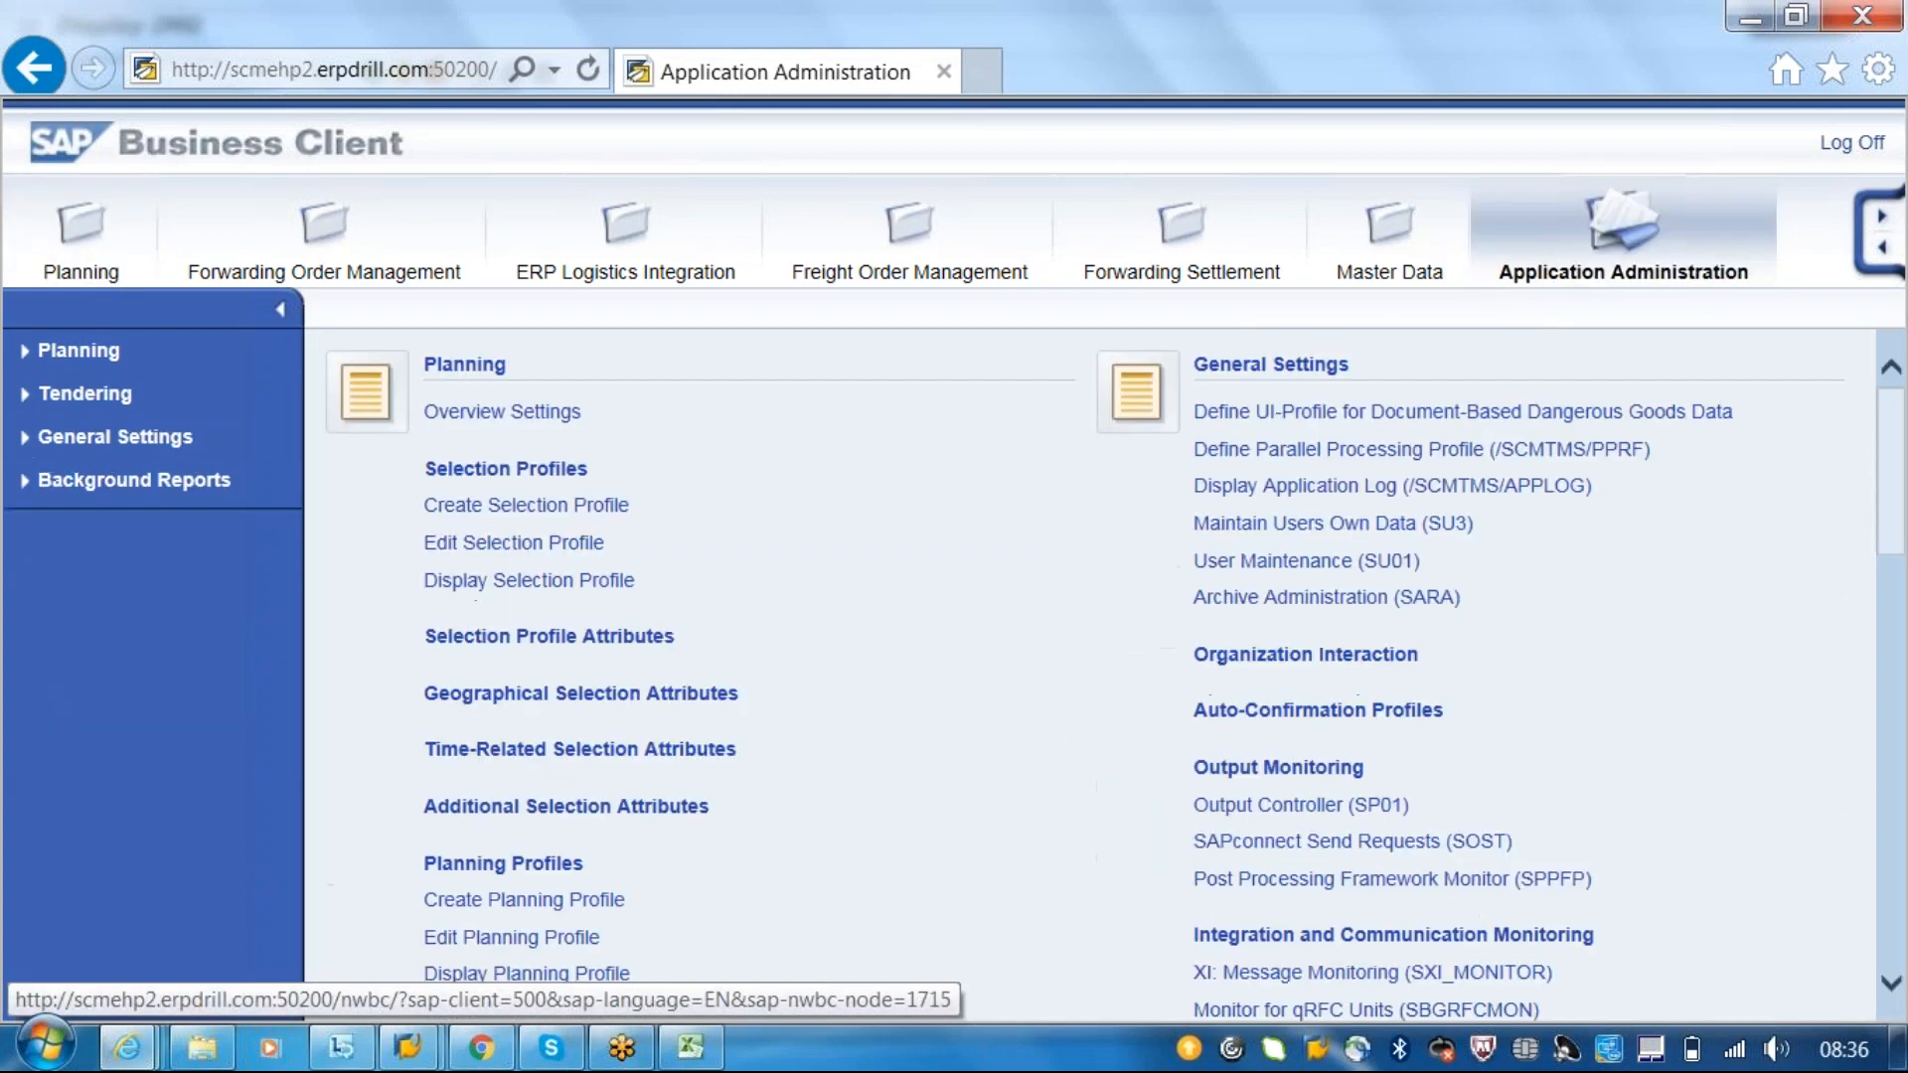
pyautogui.click(939, 203)
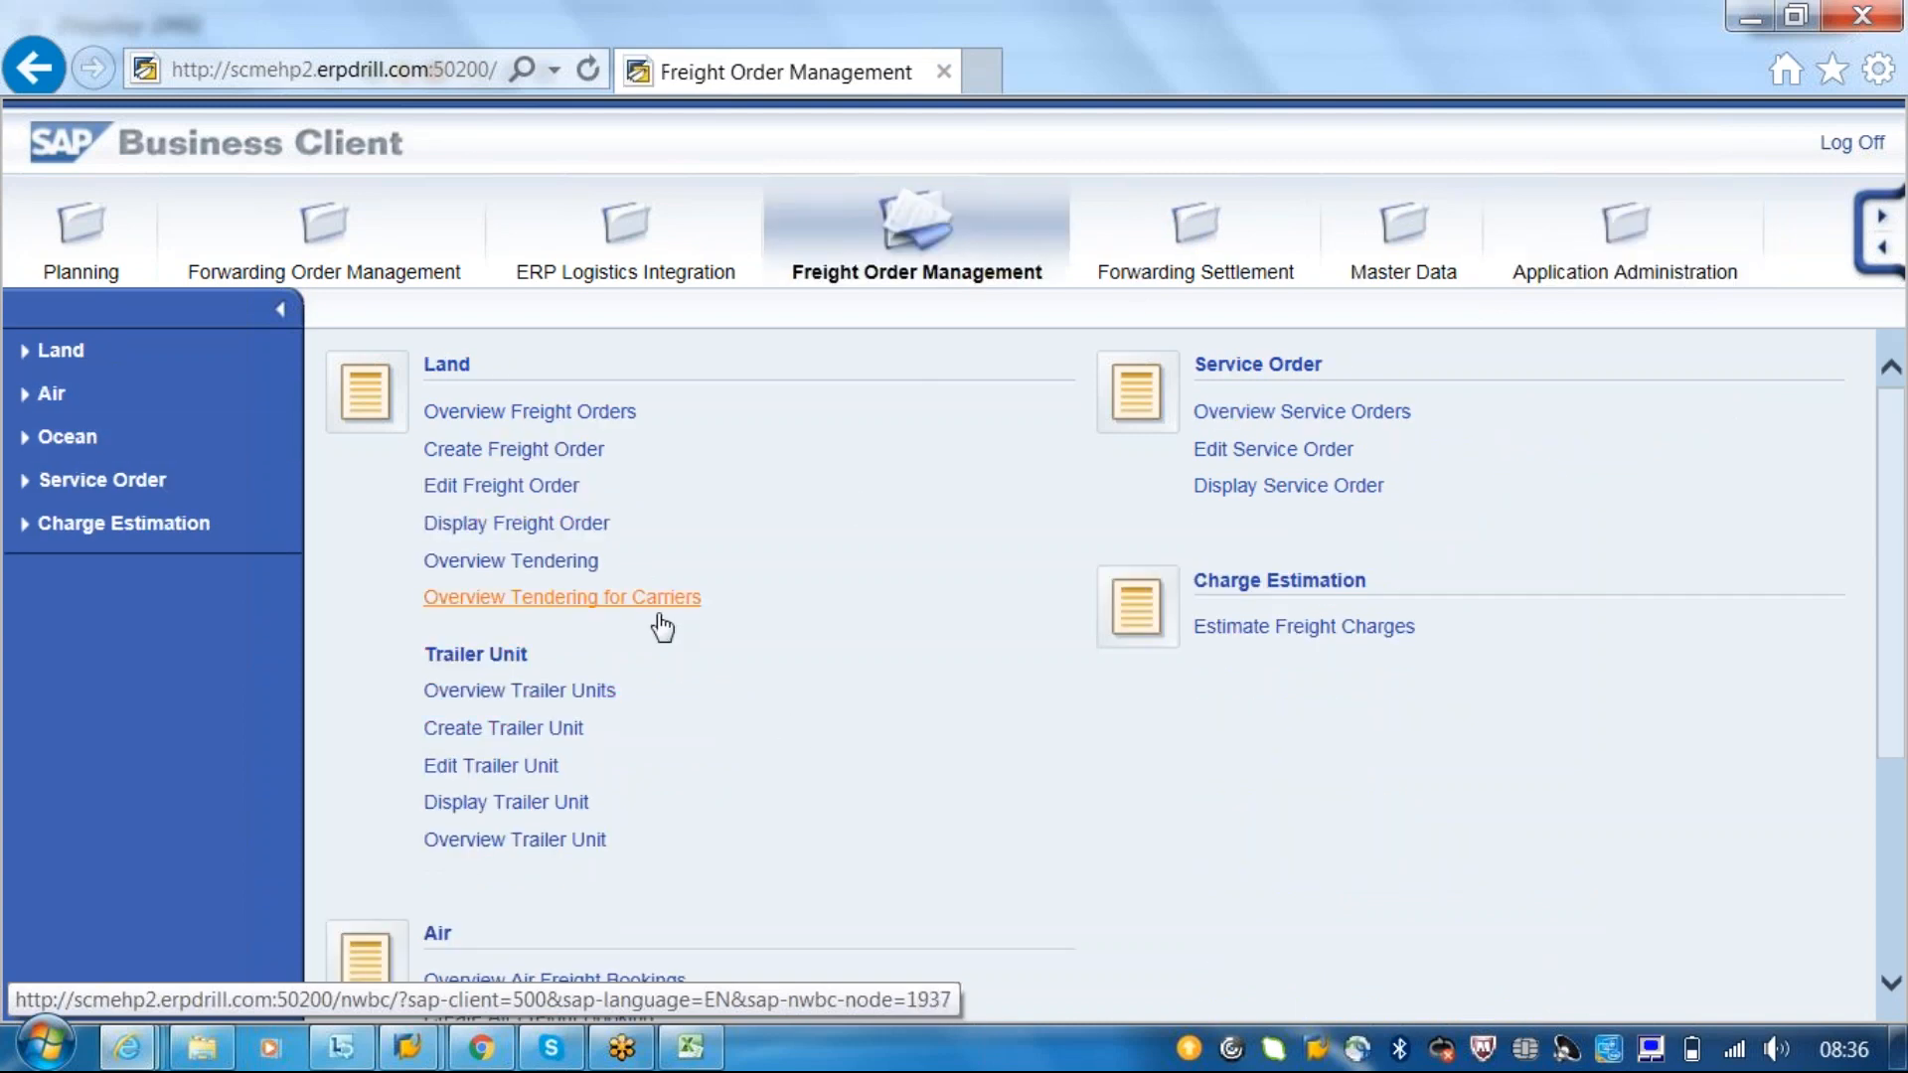
# - Open the RFQ for carrier DOT-CR-02 from the open freight RFQs in the land tendering overview
pyautogui.click(516, 571)
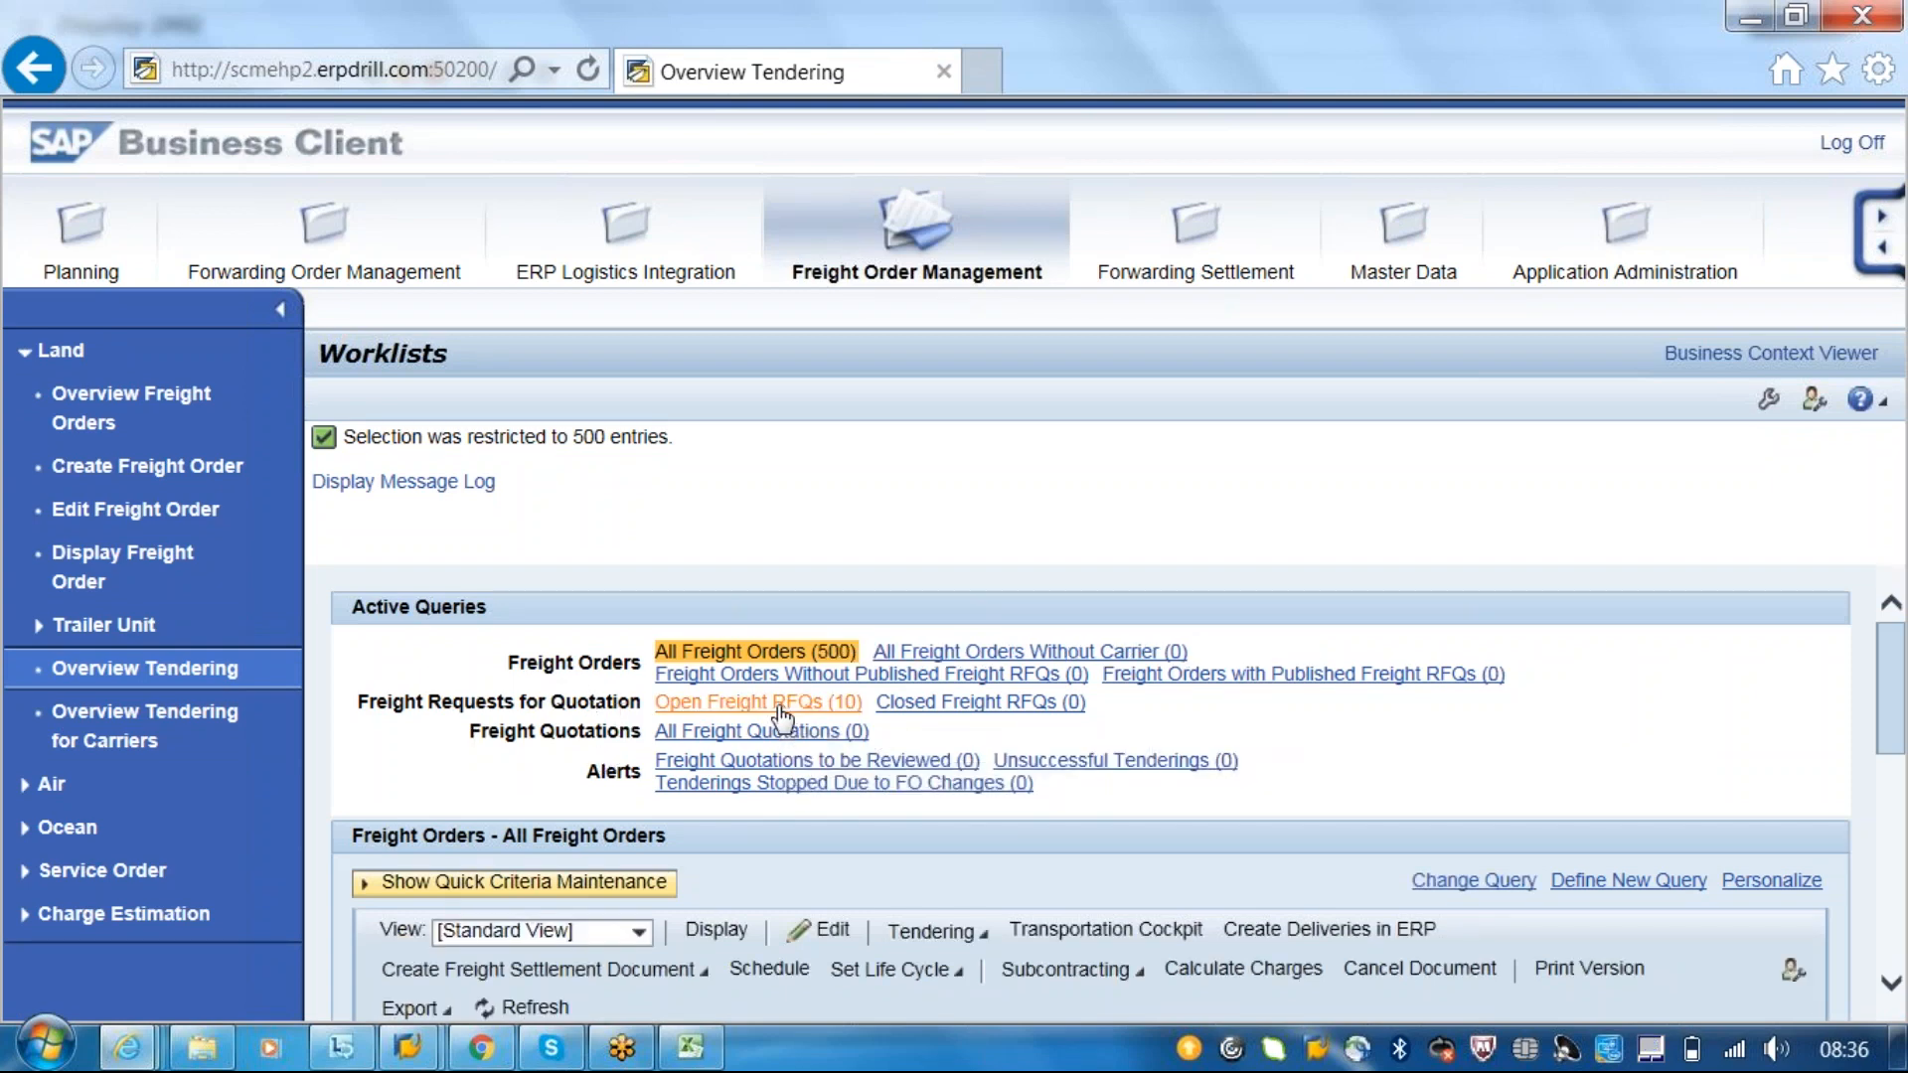
pyautogui.click(782, 705)
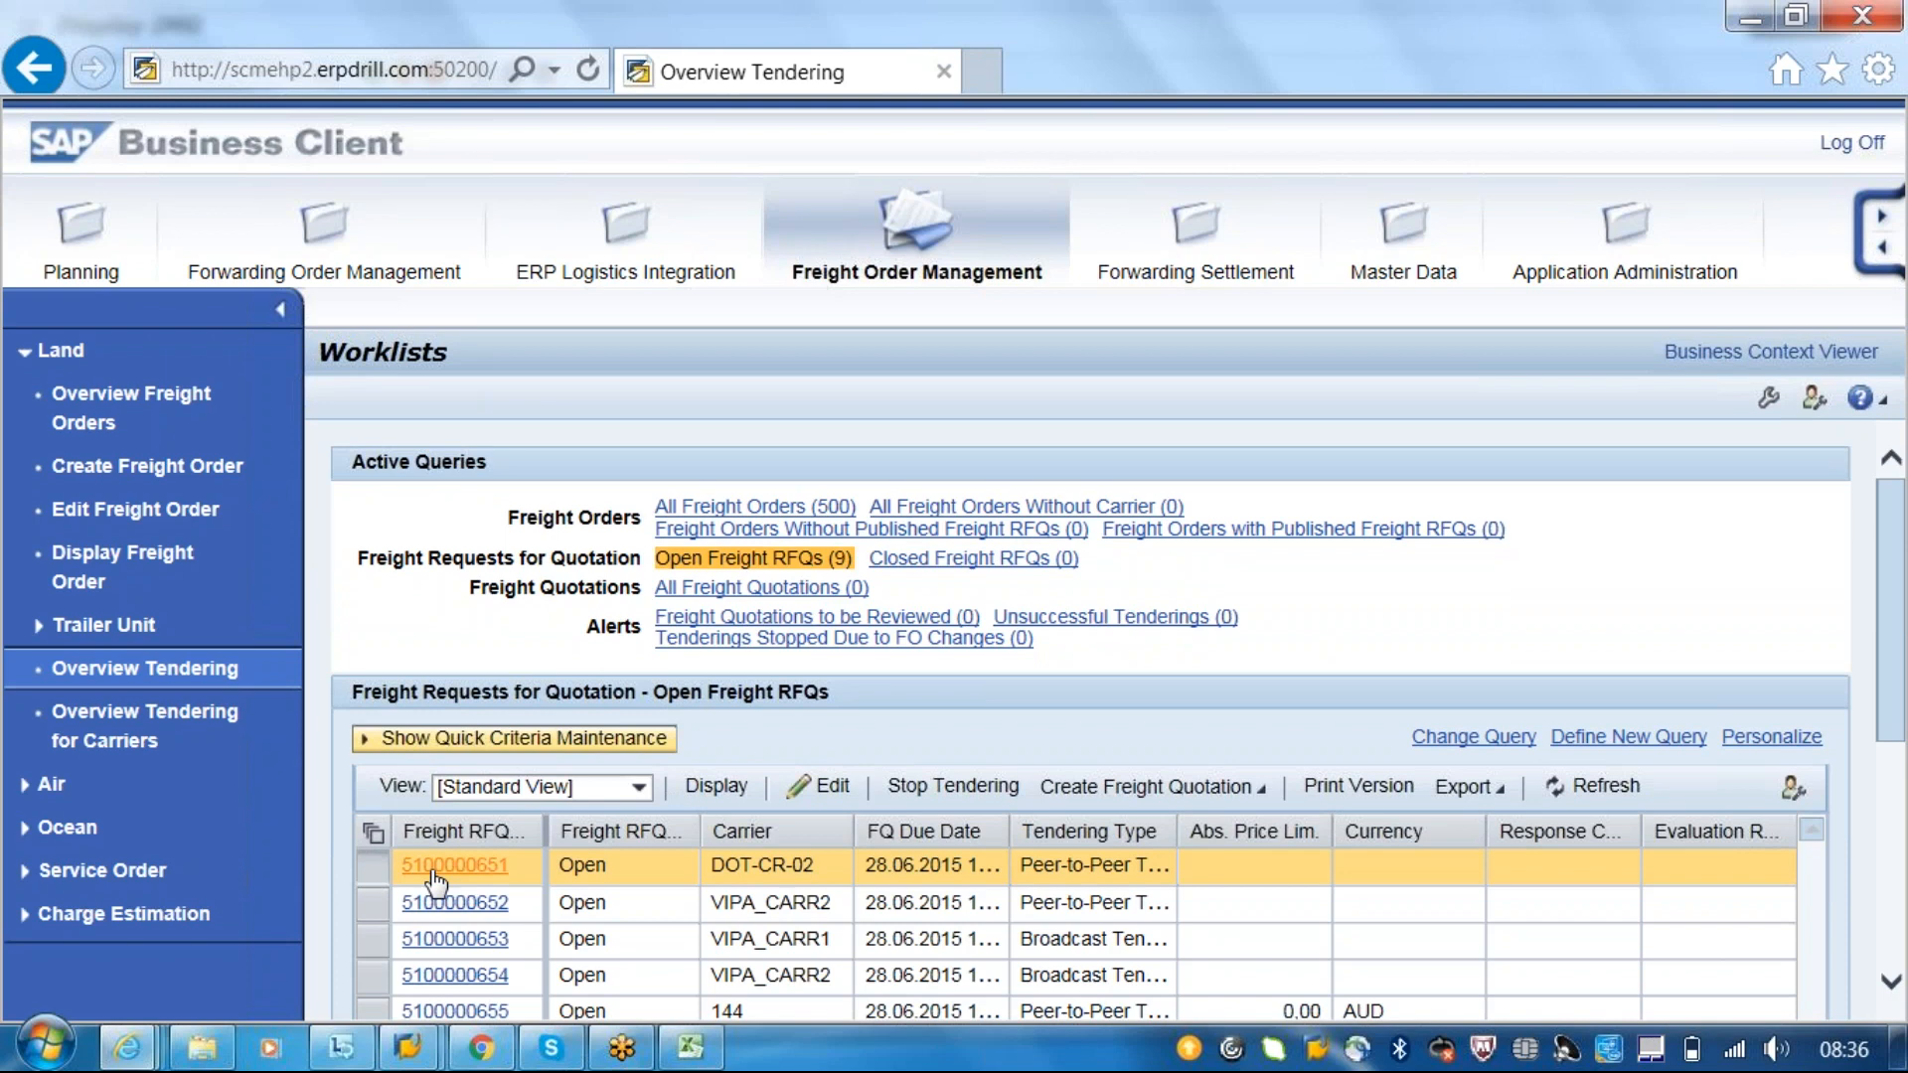
pyautogui.click(435, 868)
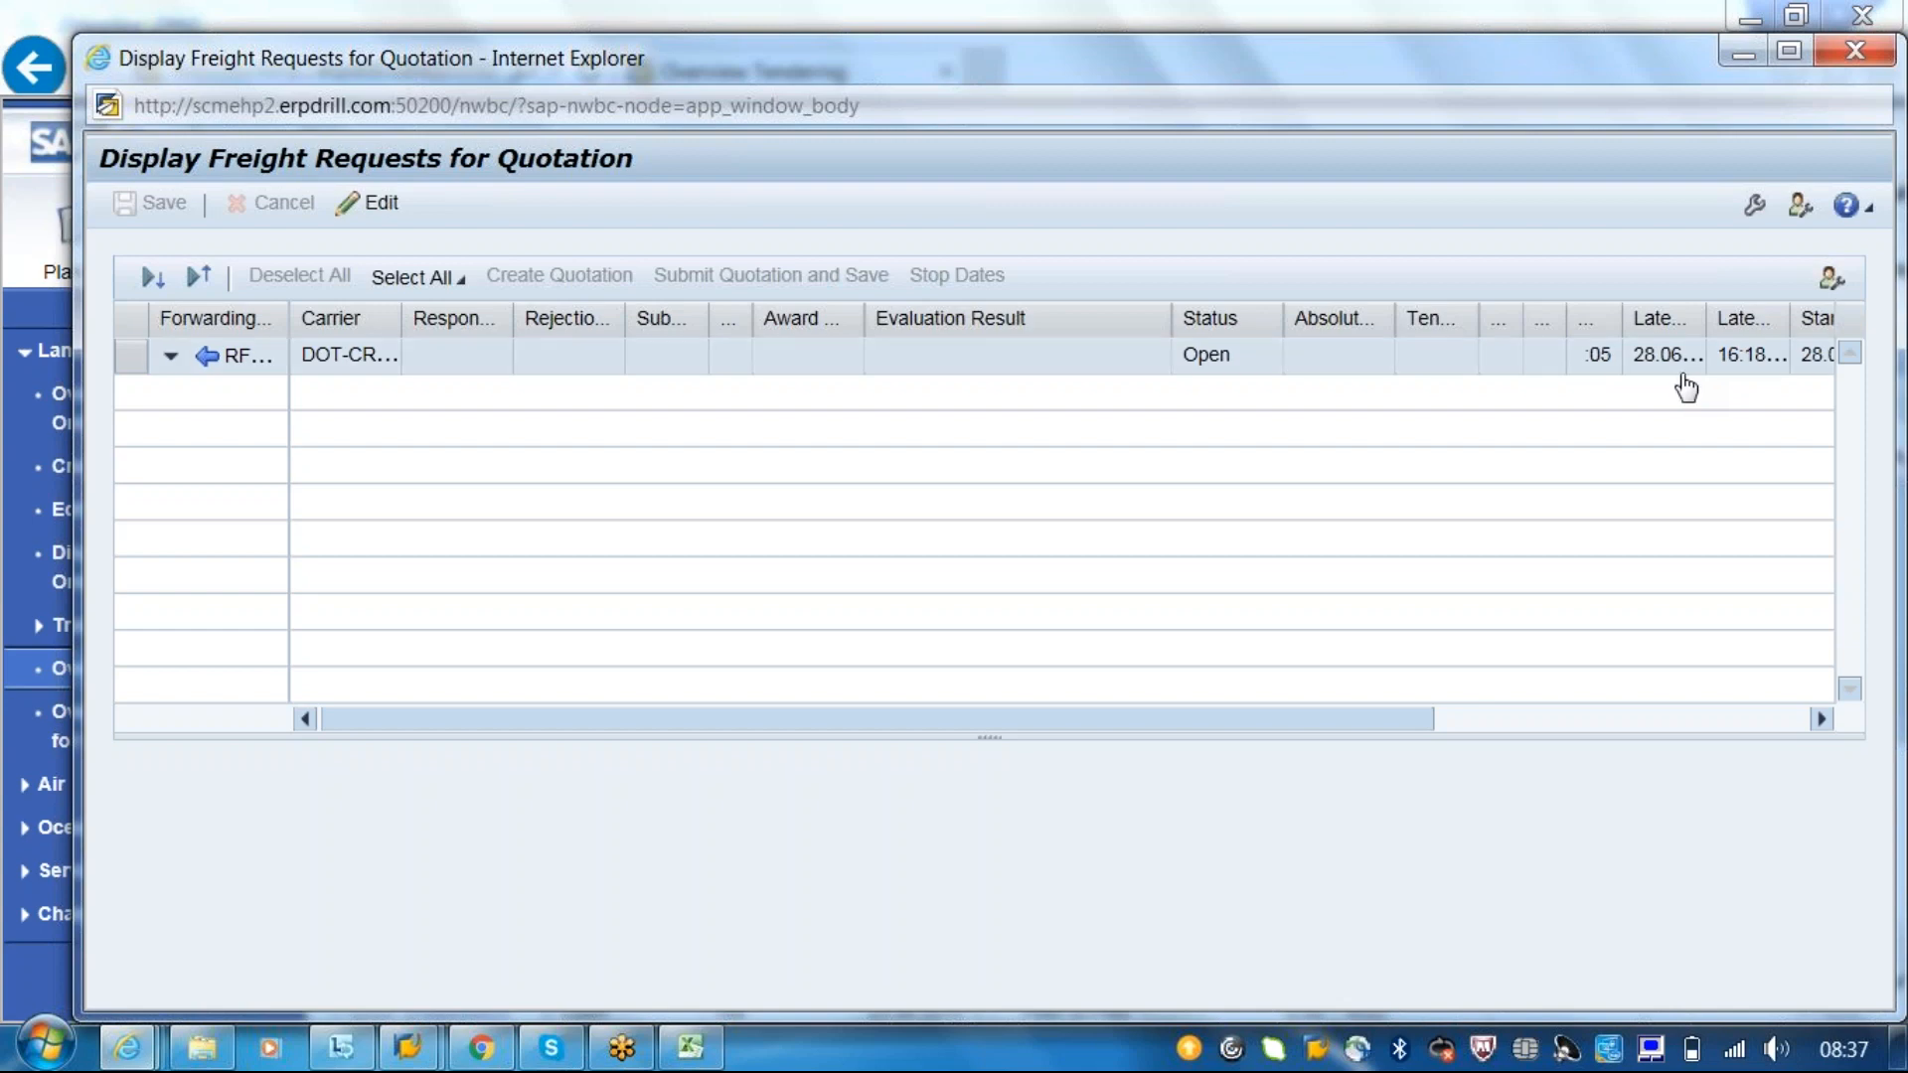
# - Put the freight RFQ into edit mode, create a quotation for it and expand the RFQ row
pyautogui.click(376, 205)
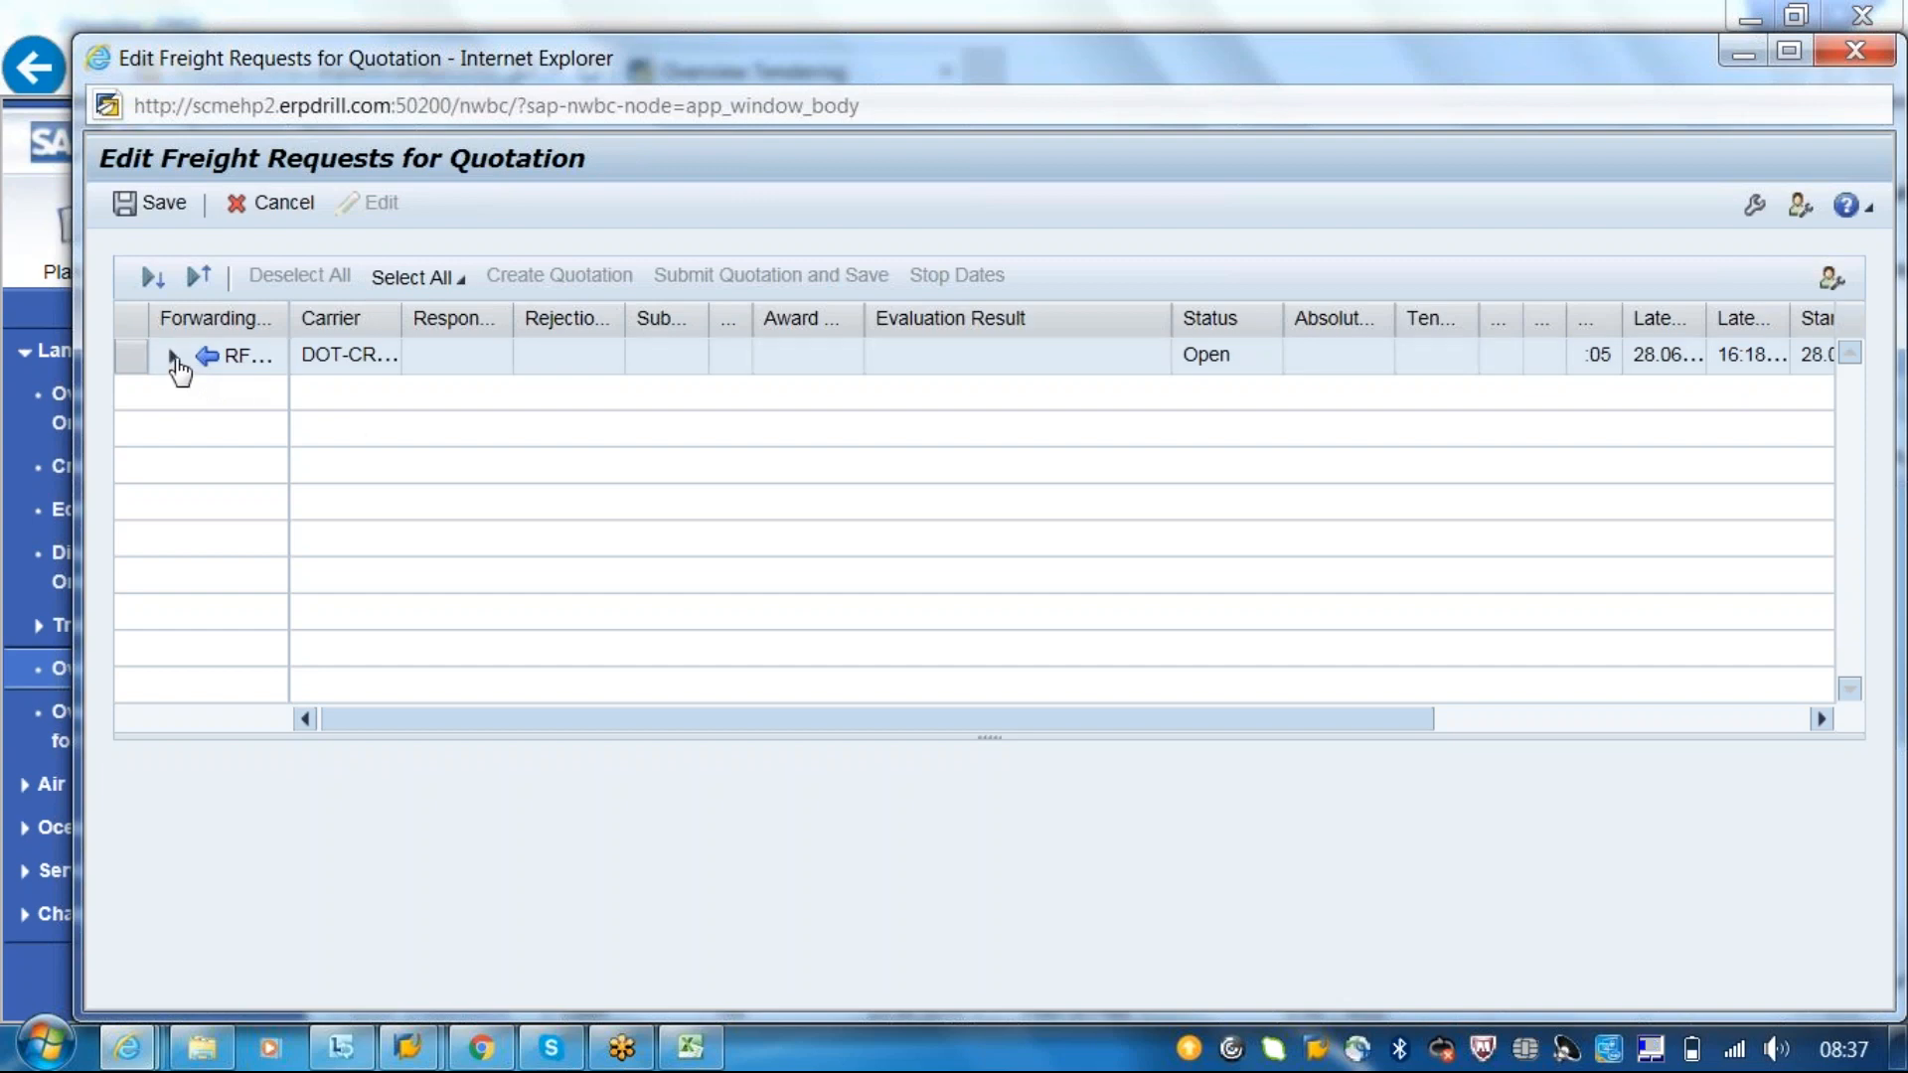
pyautogui.click(359, 368)
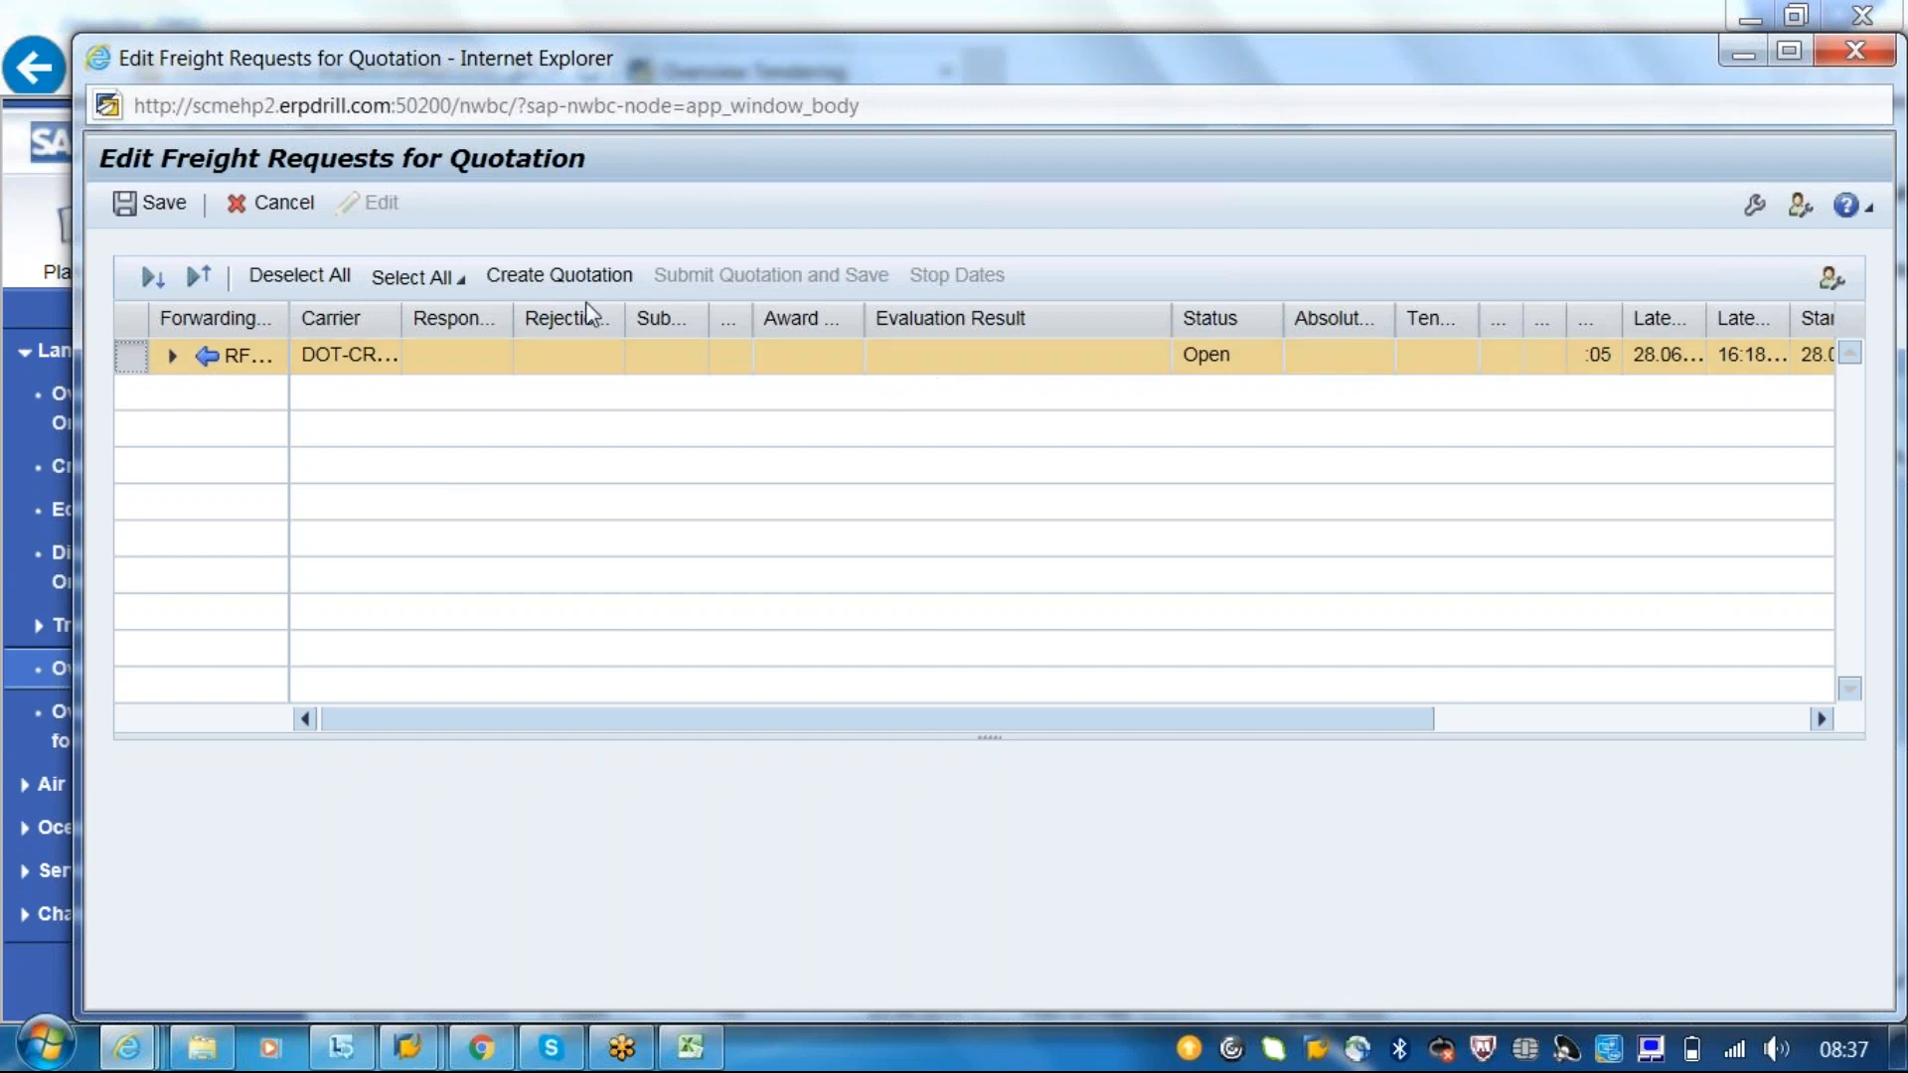
pyautogui.click(560, 283)
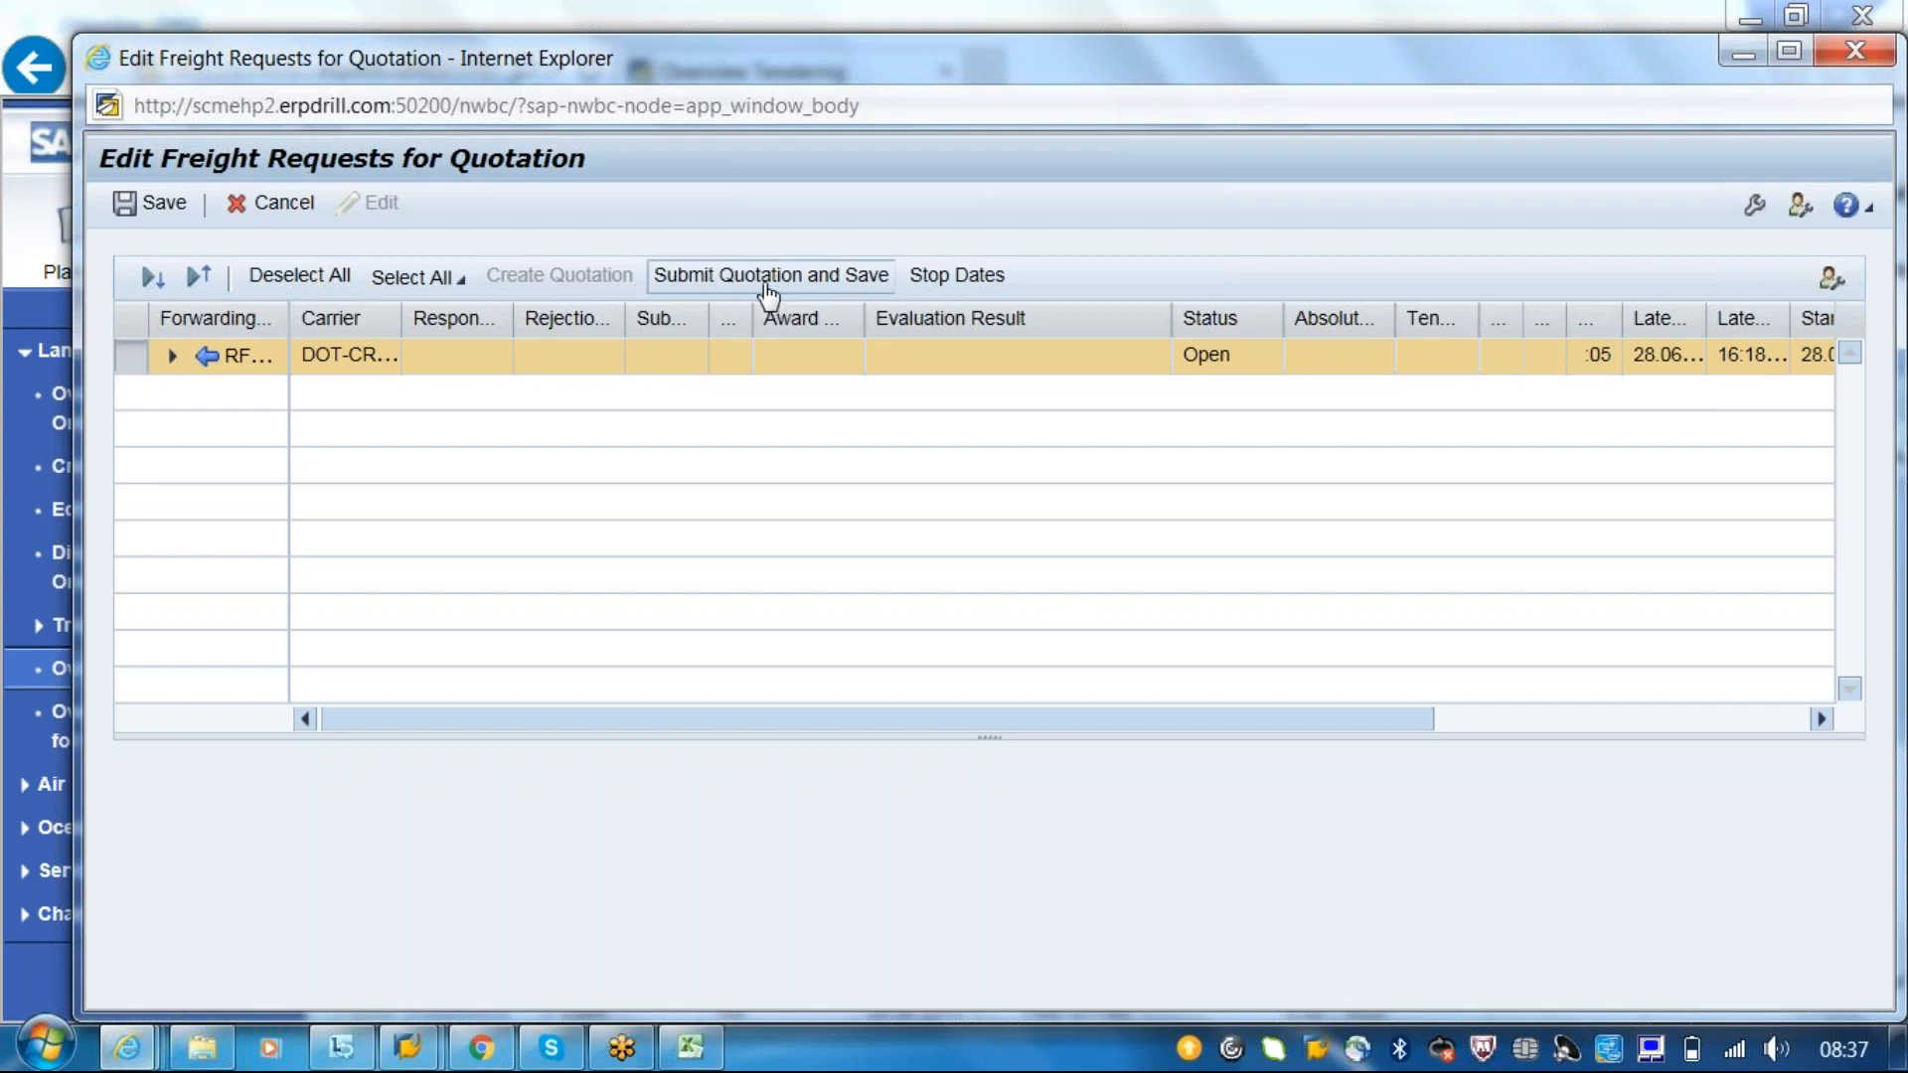
pyautogui.click(171, 356)
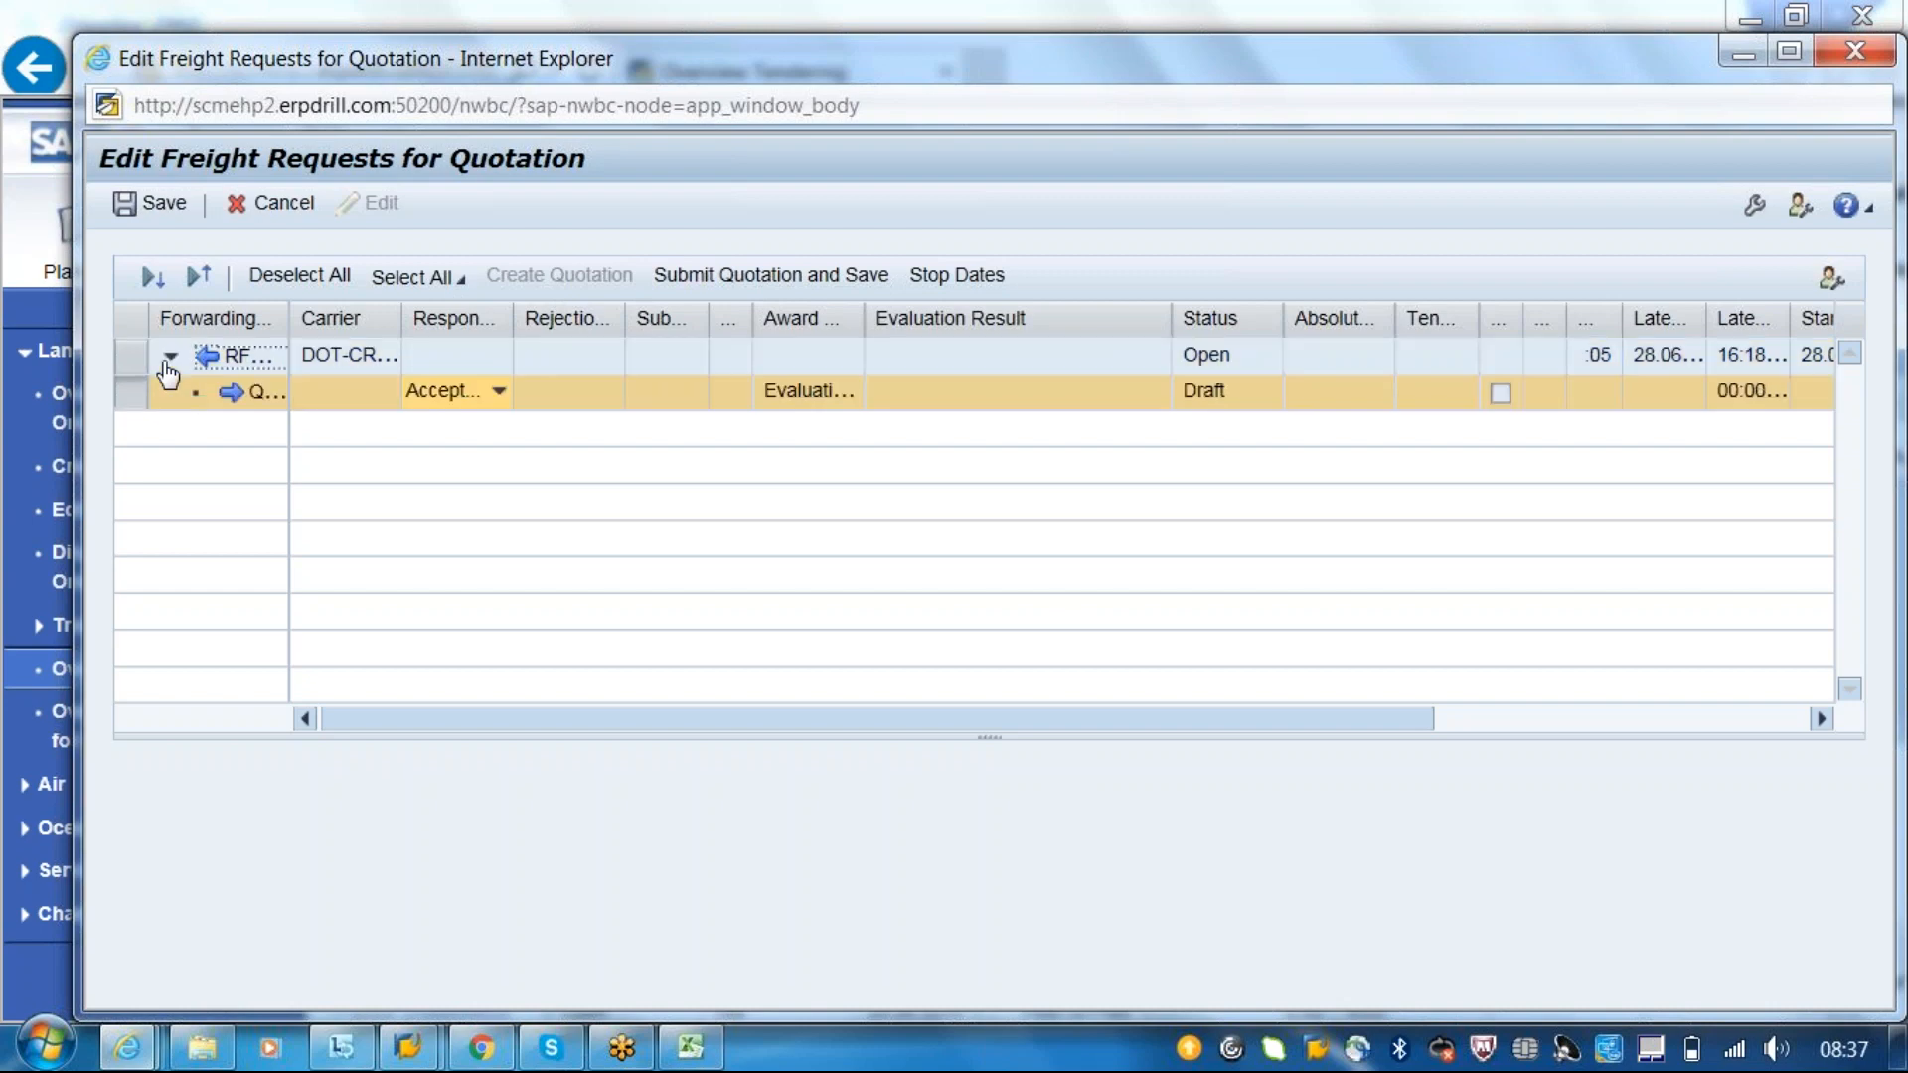
# - Set the quotation's response to Accepted, then submit the quotation and save
pyautogui.click(499, 391)
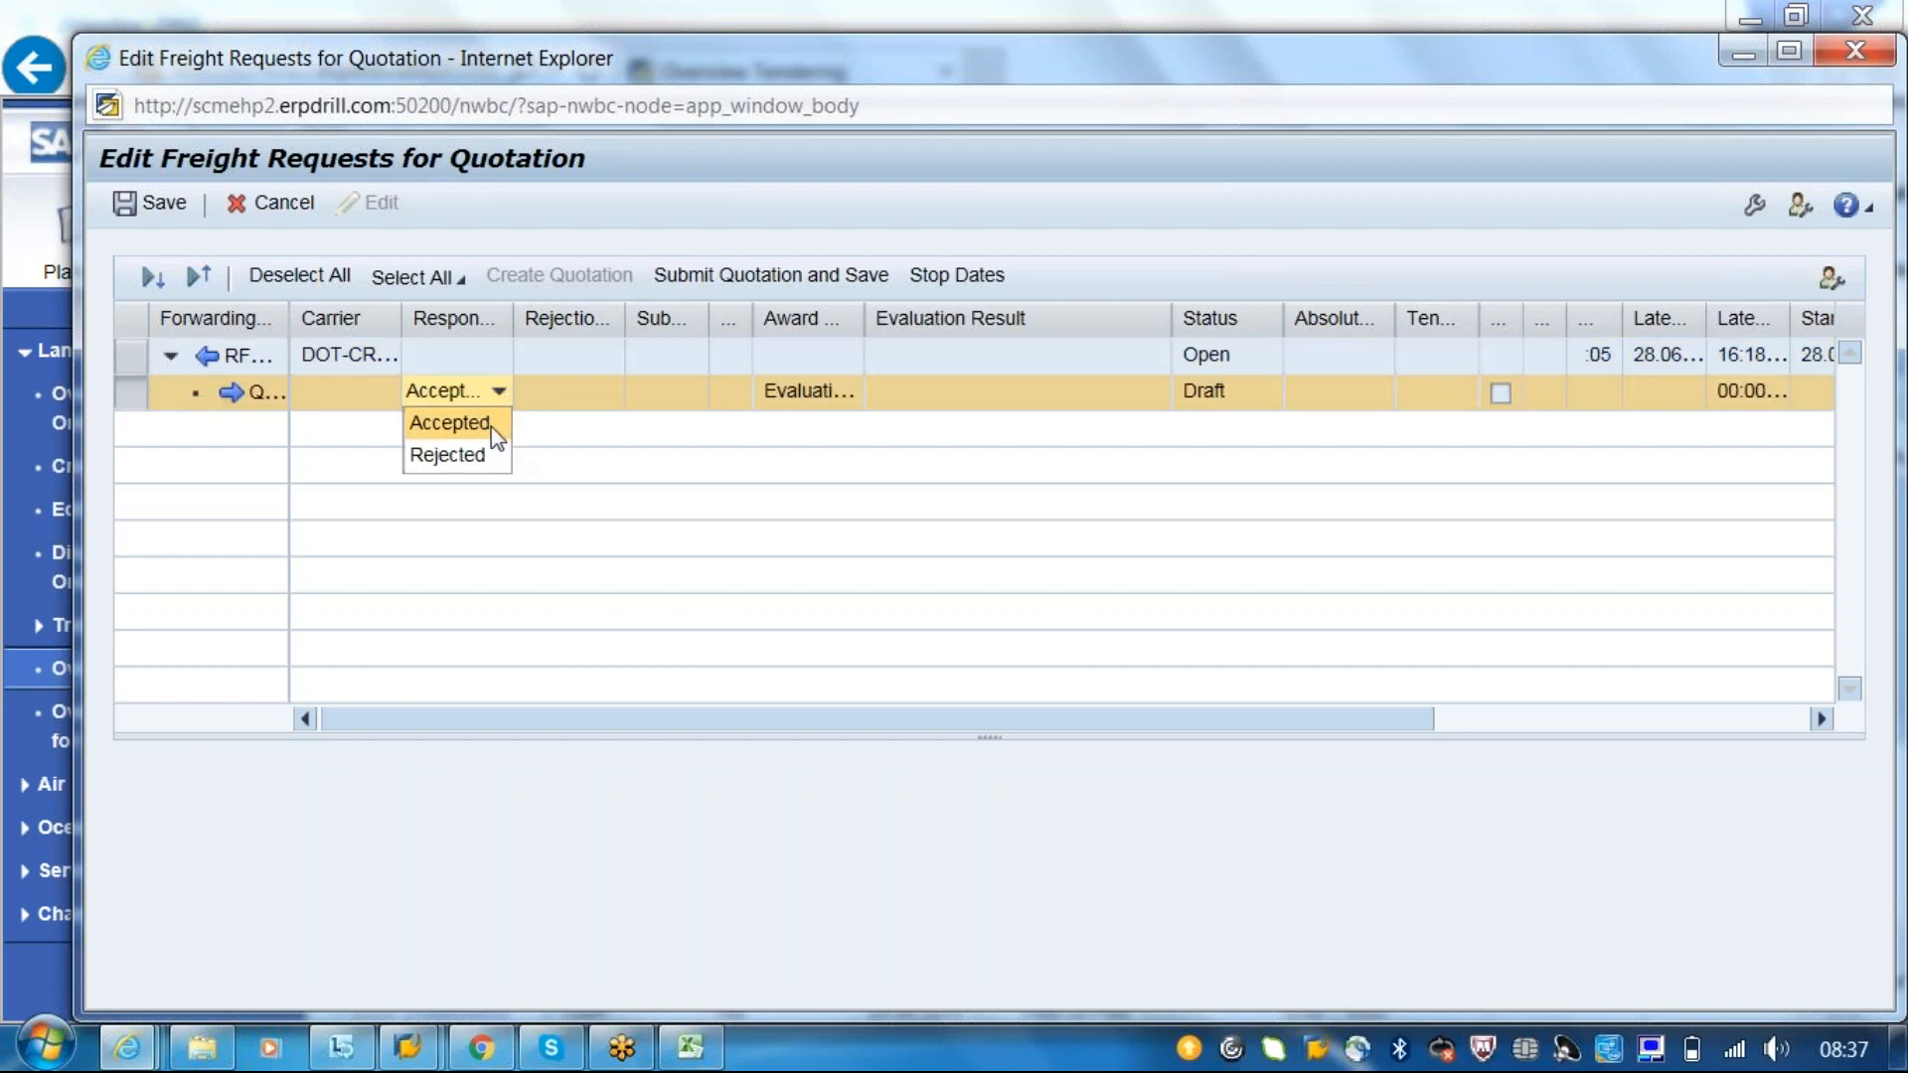
pyautogui.click(491, 426)
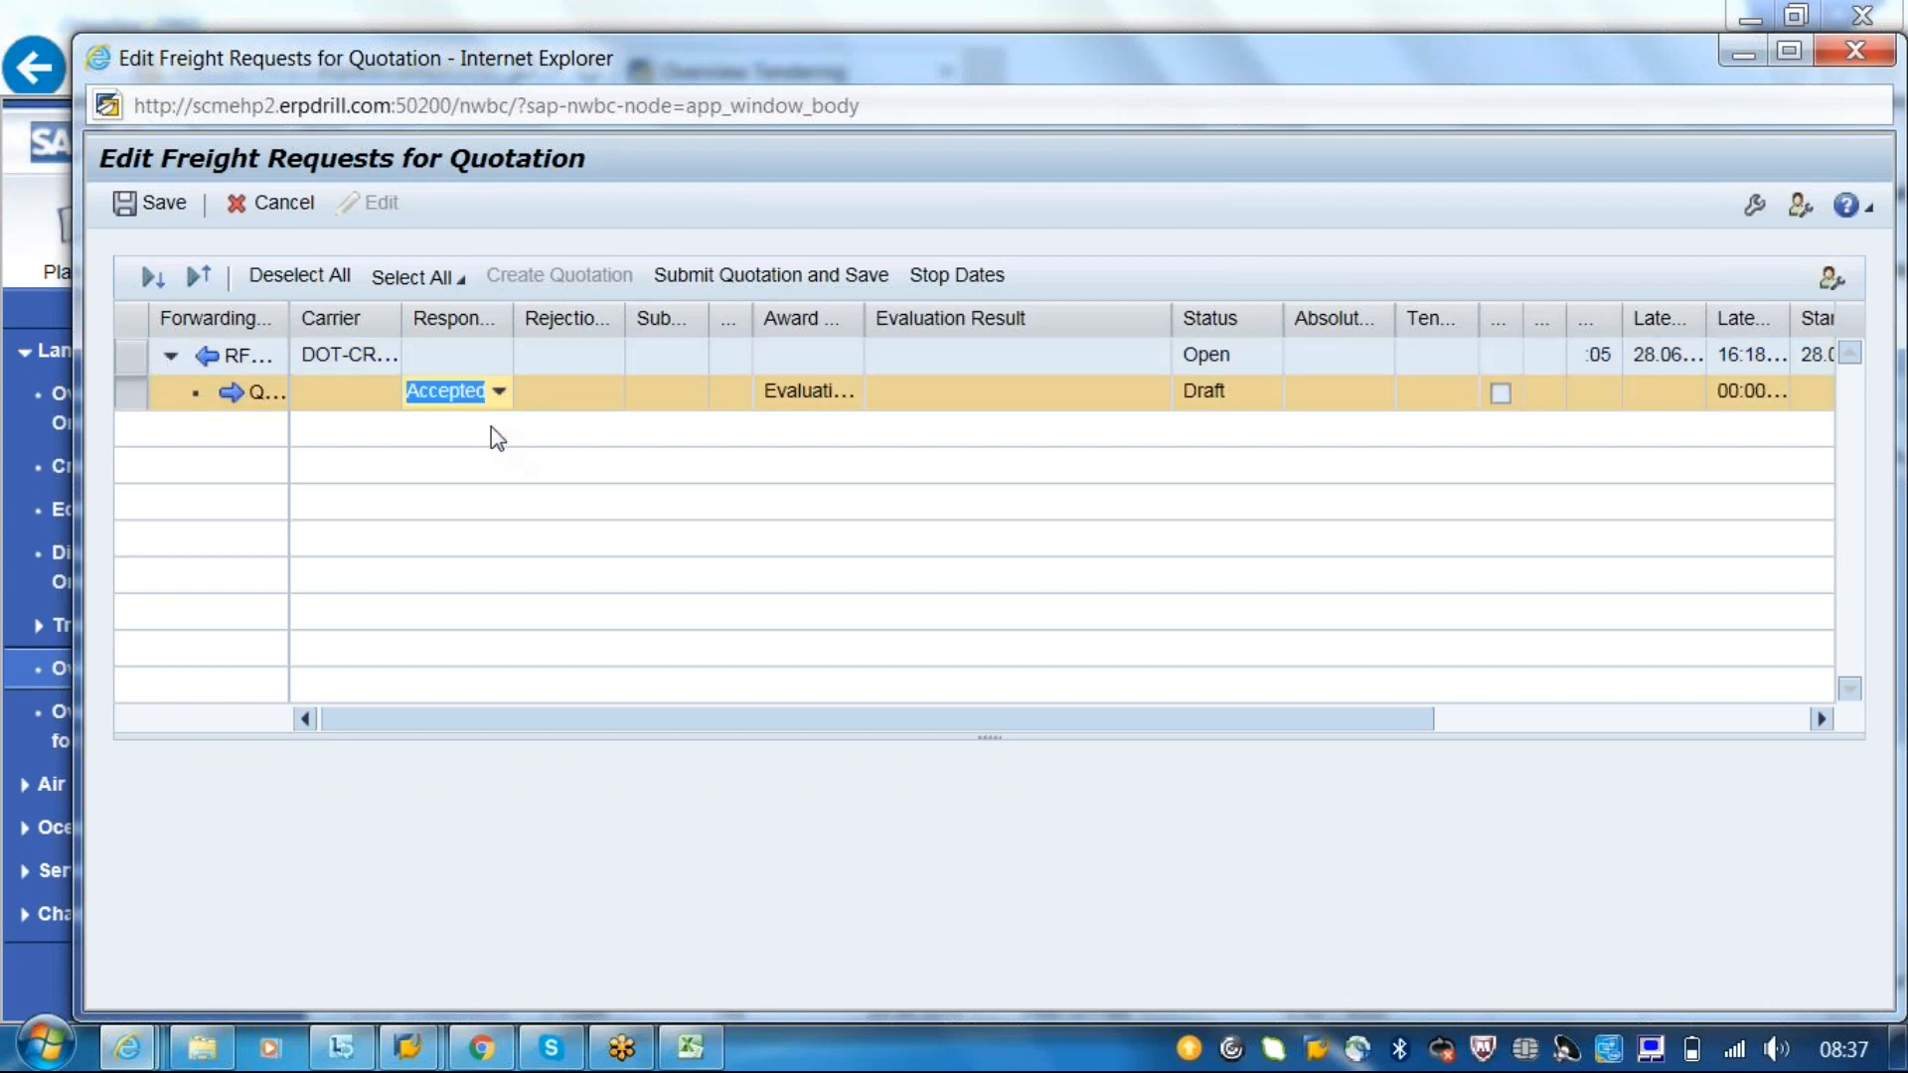
pyautogui.click(833, 291)
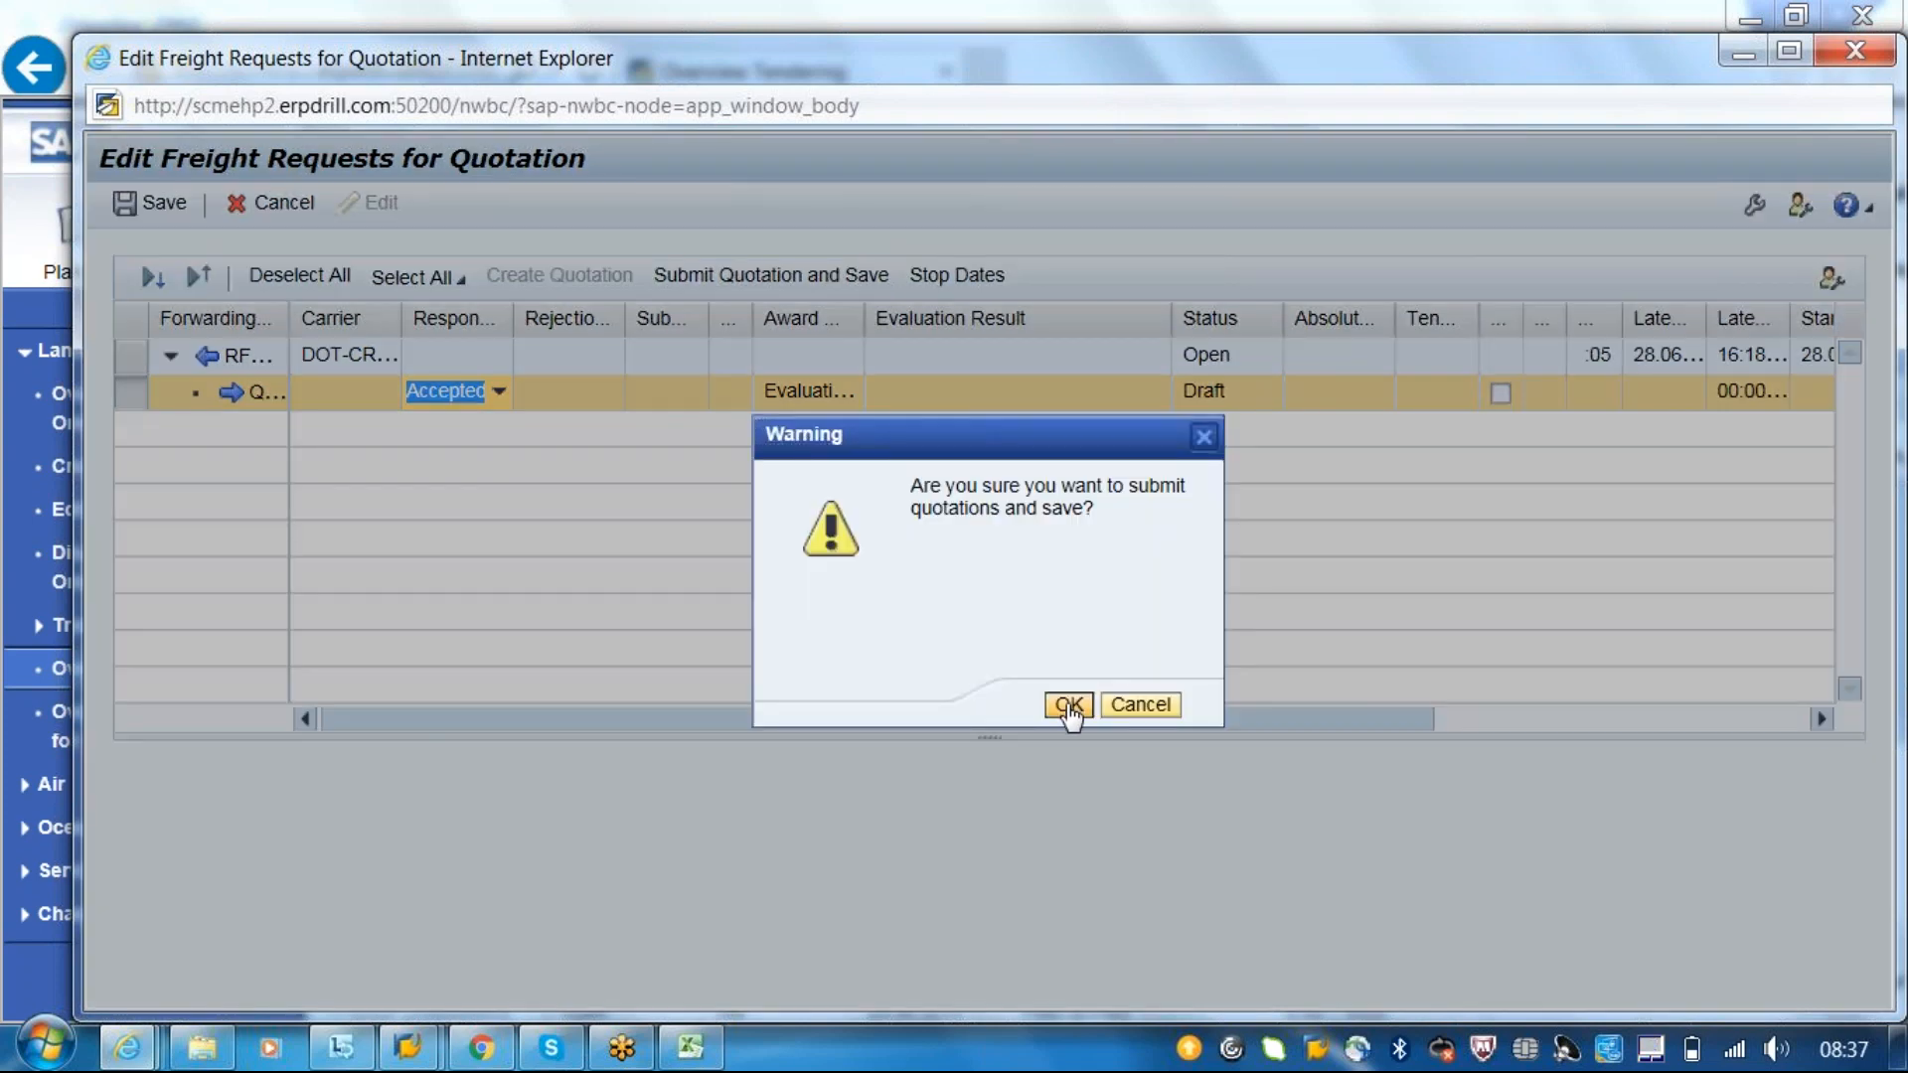
pyautogui.click(1069, 708)
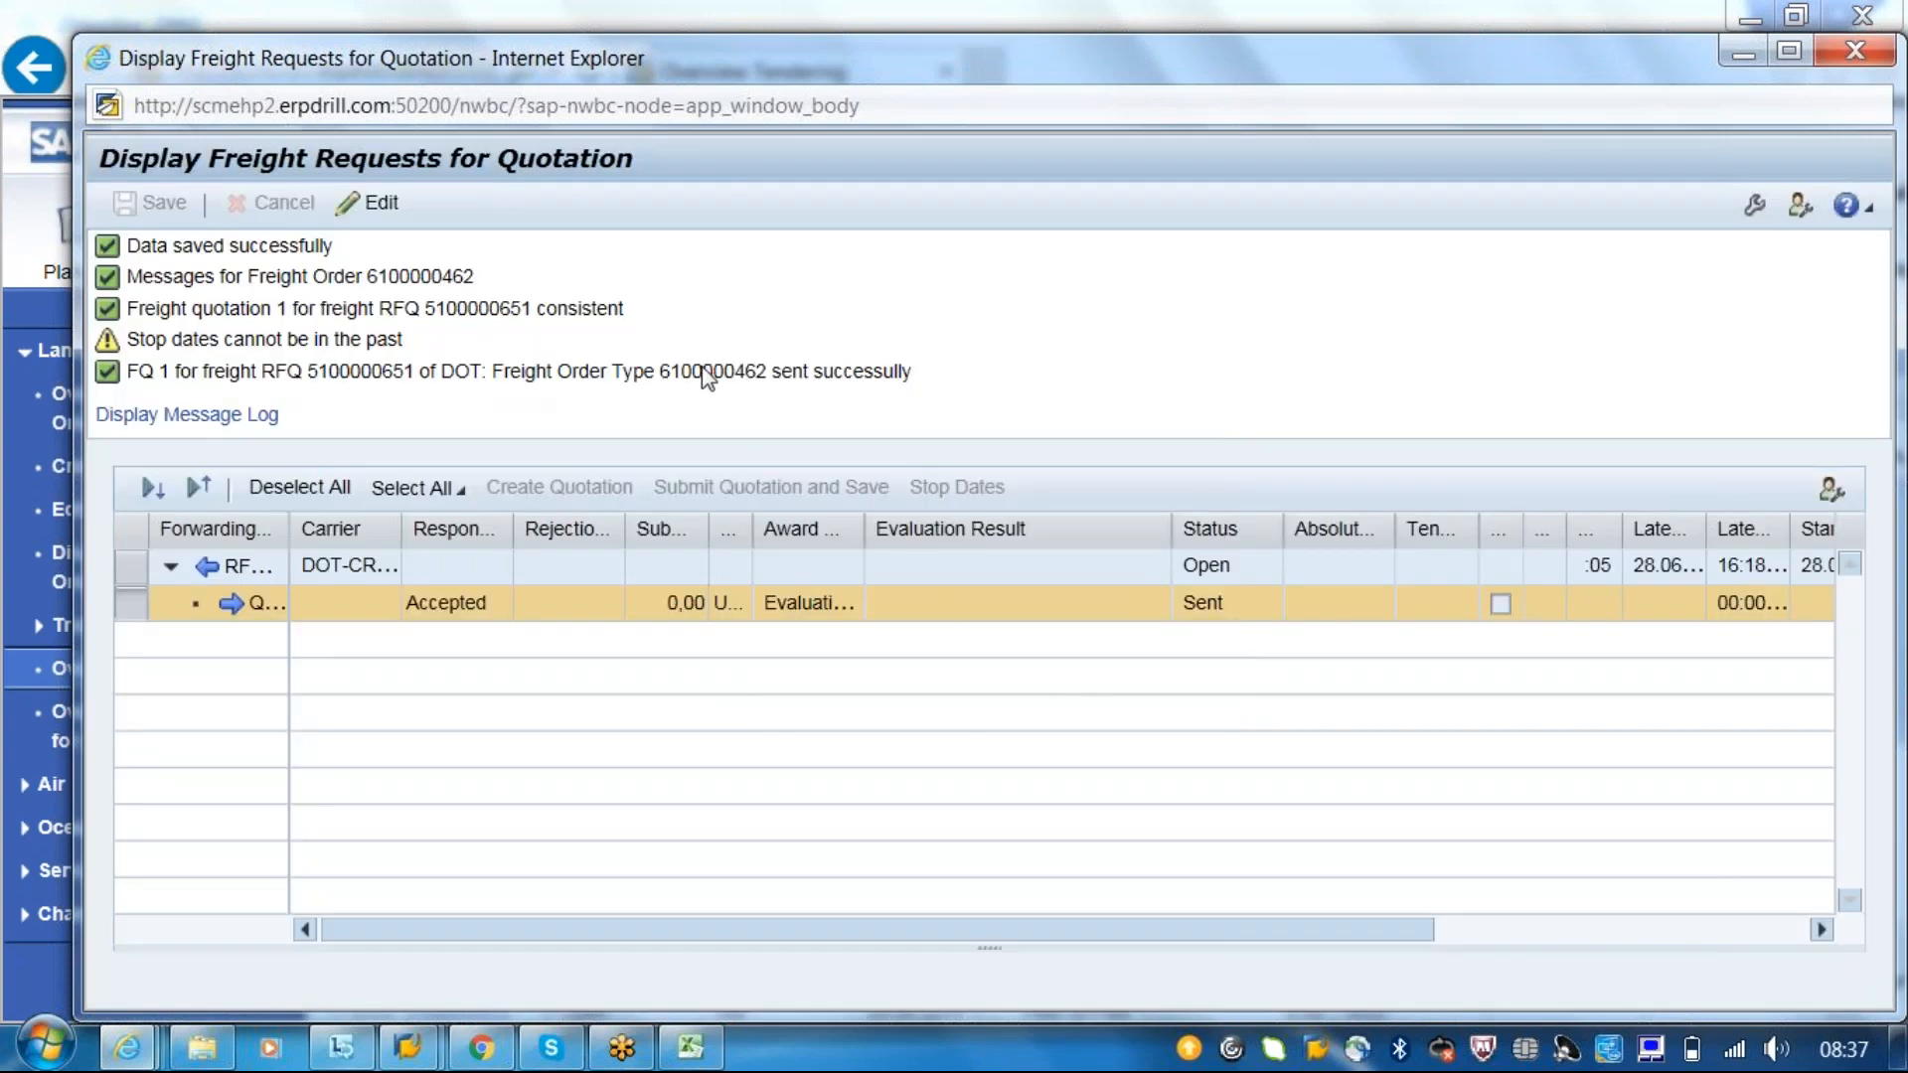
# - Copy the freight order number from the submission message and open that freight order for editing
pyautogui.moveTo(760, 388); pyautogui.dragTo(773, 396)
pyautogui.hotkey('ctrl', 'c')
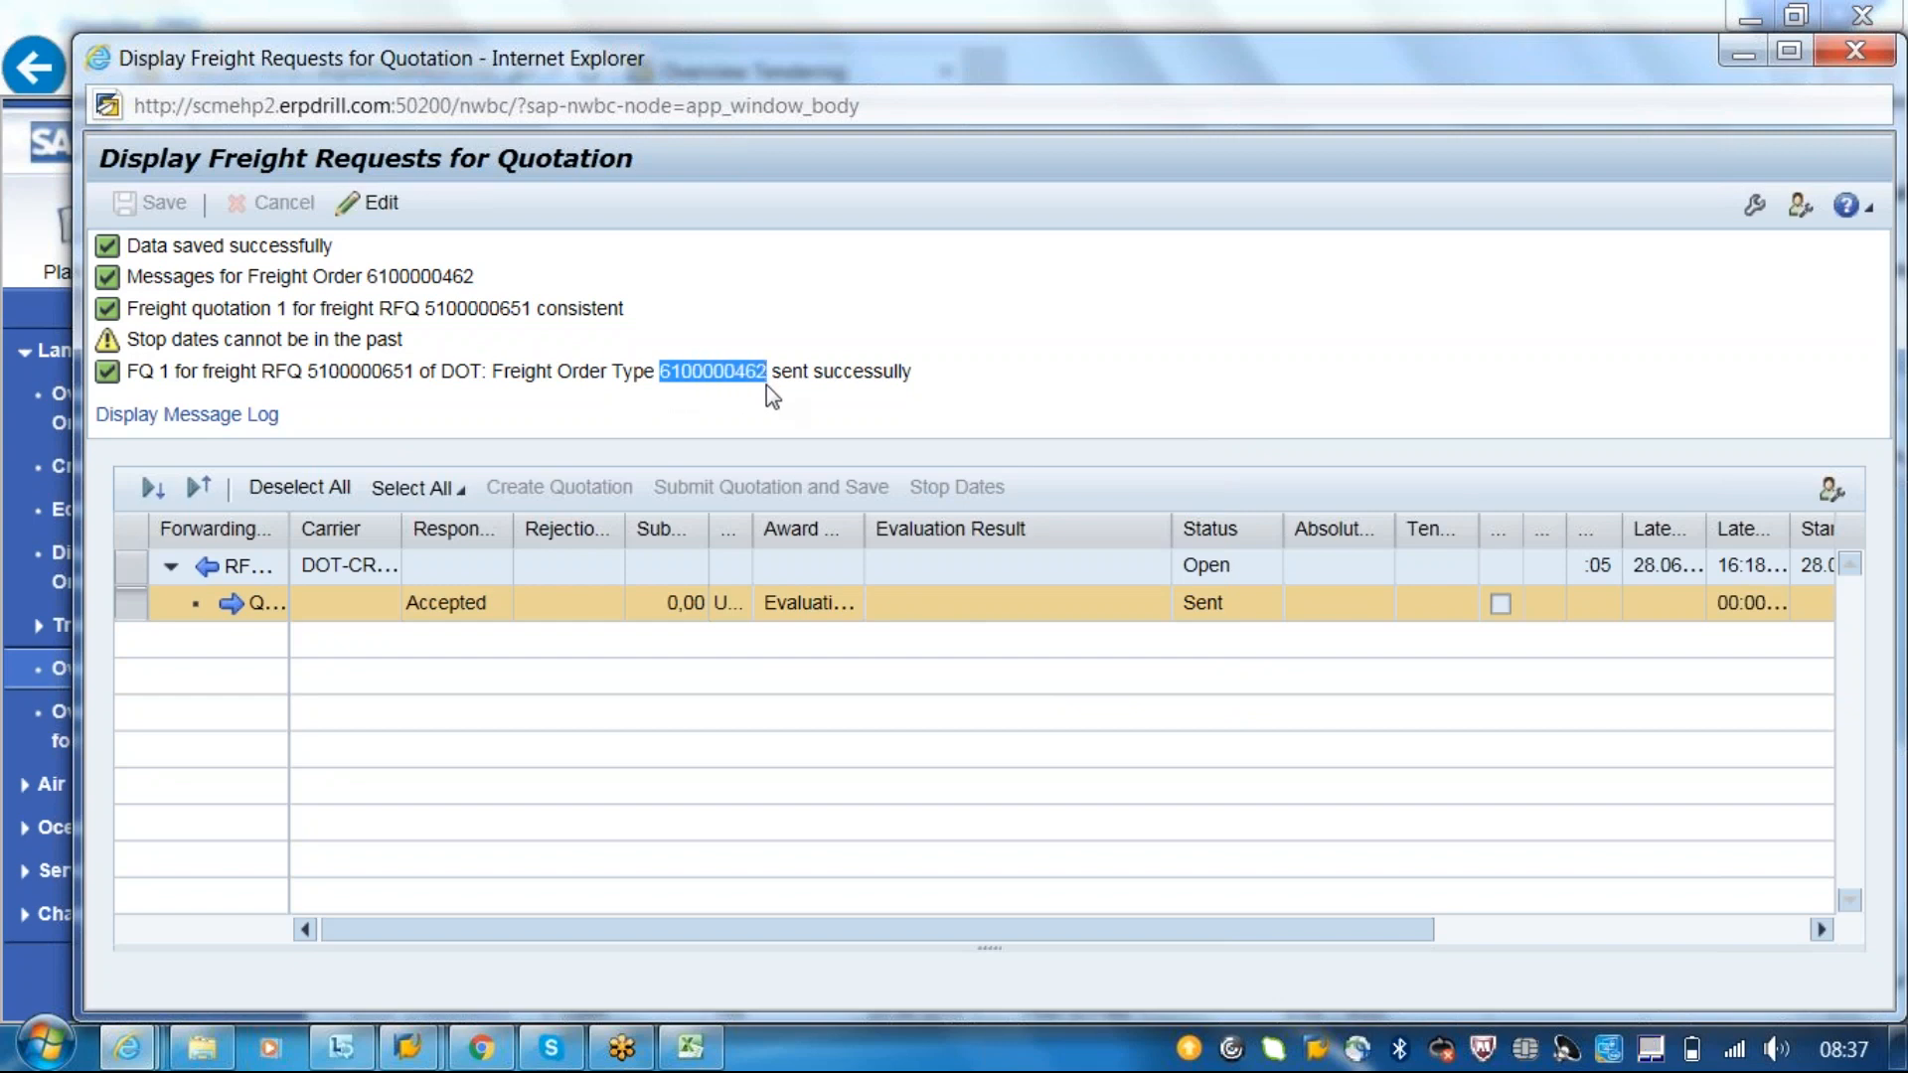
pyautogui.click(1866, 55)
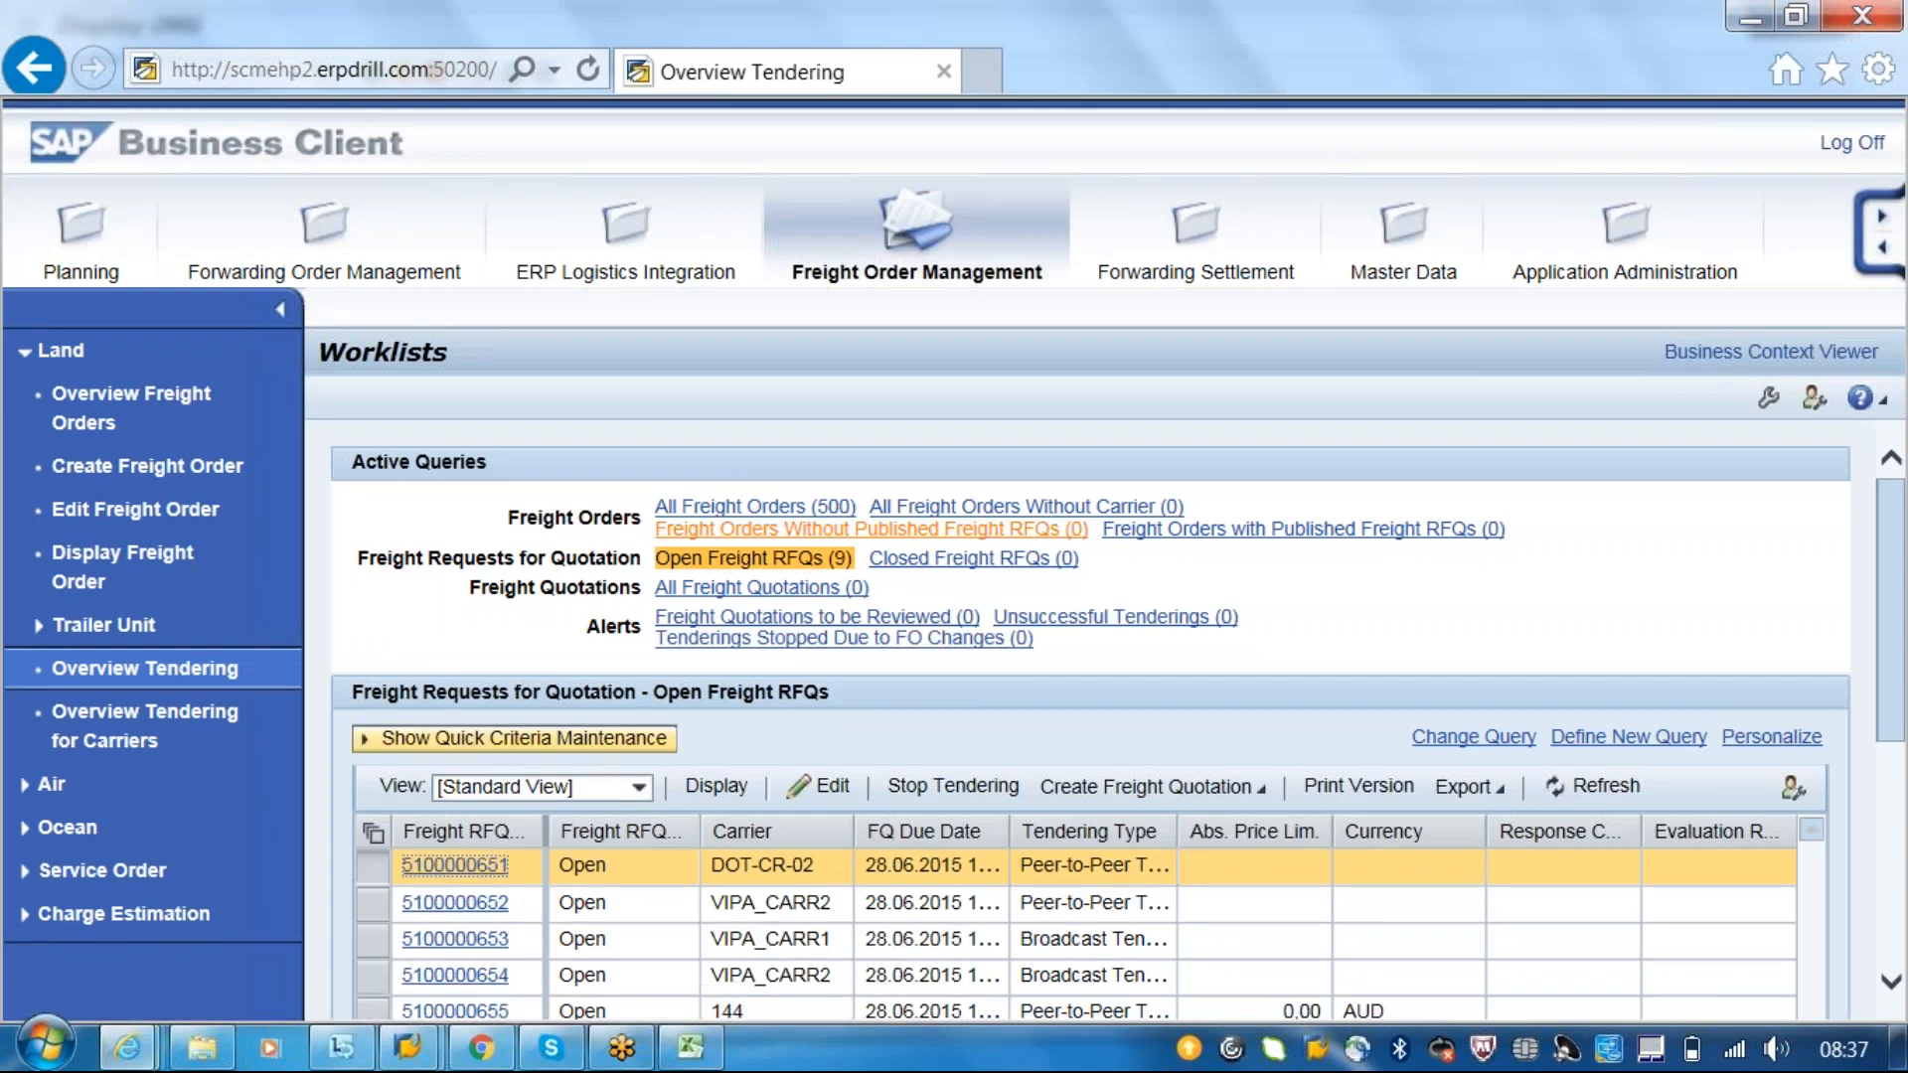
pyautogui.click(159, 402)
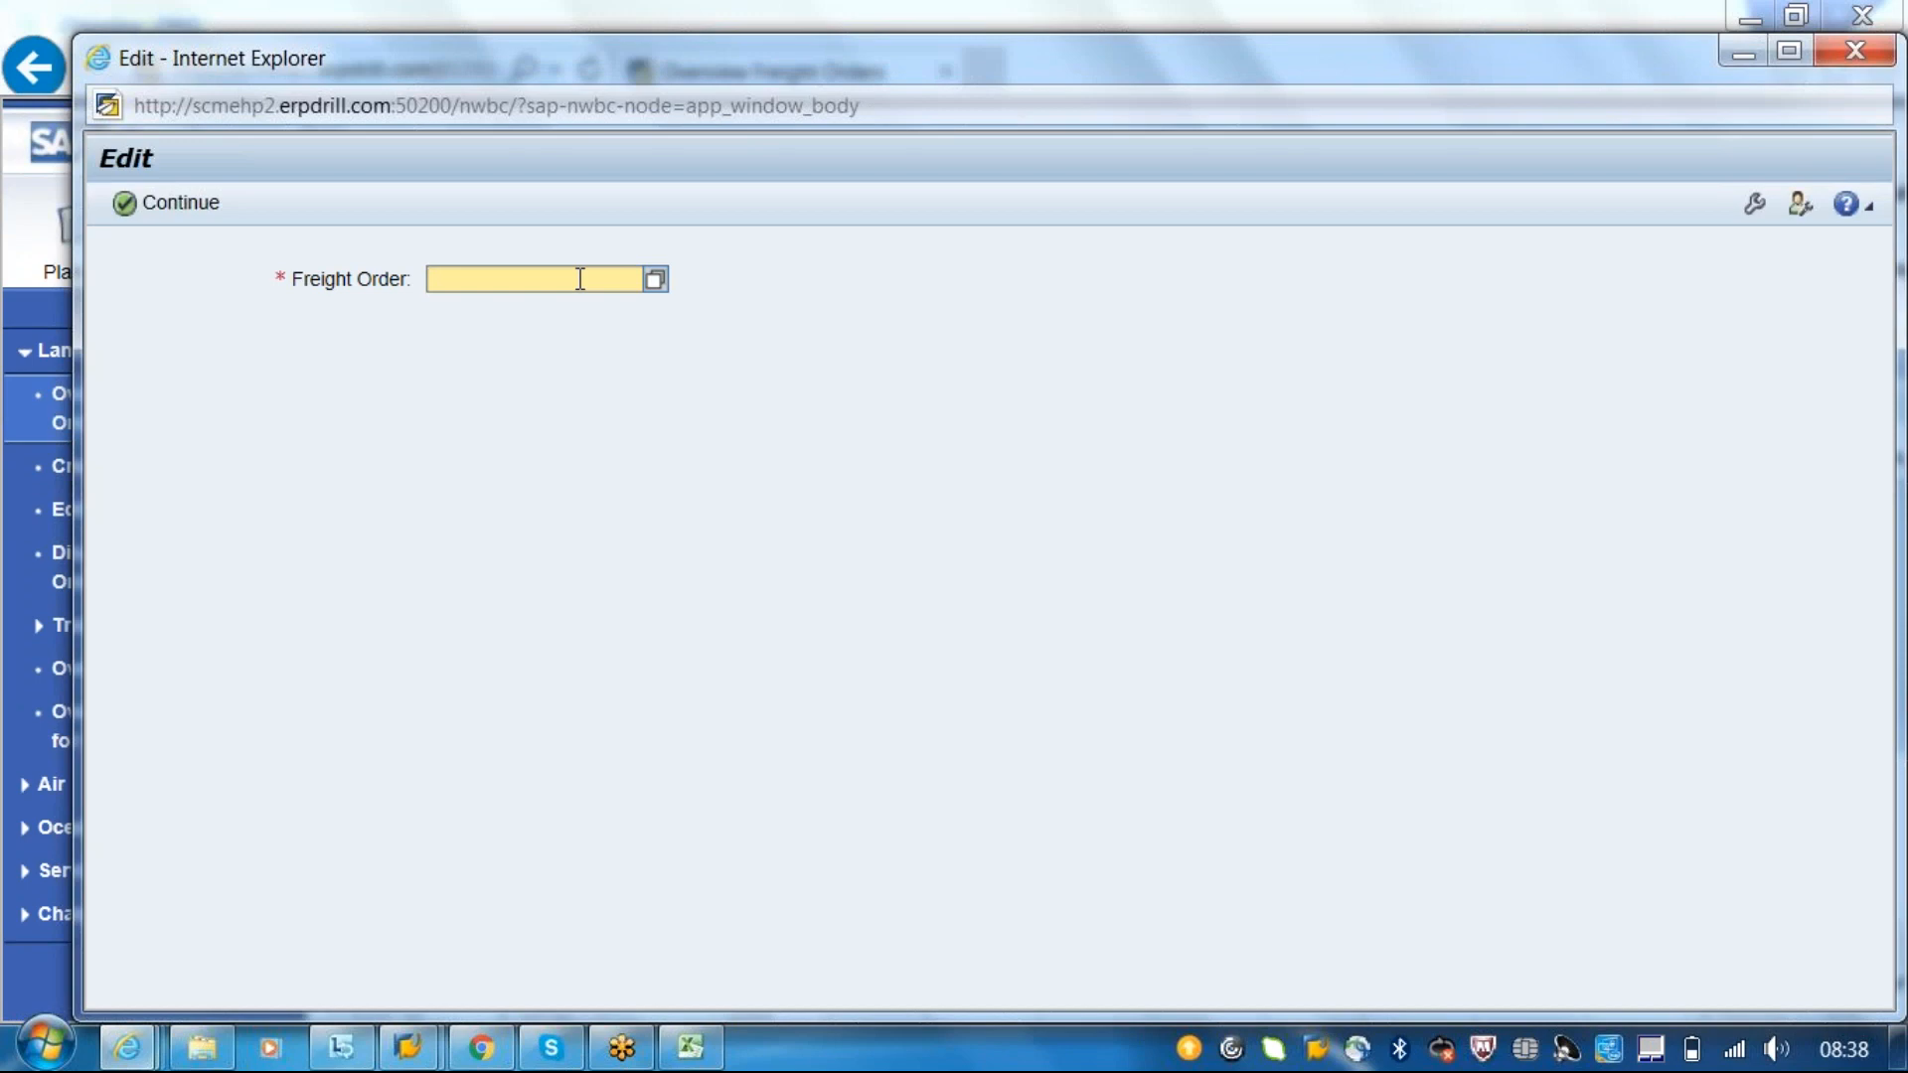
pyautogui.hotkey('ctrl', 'v')
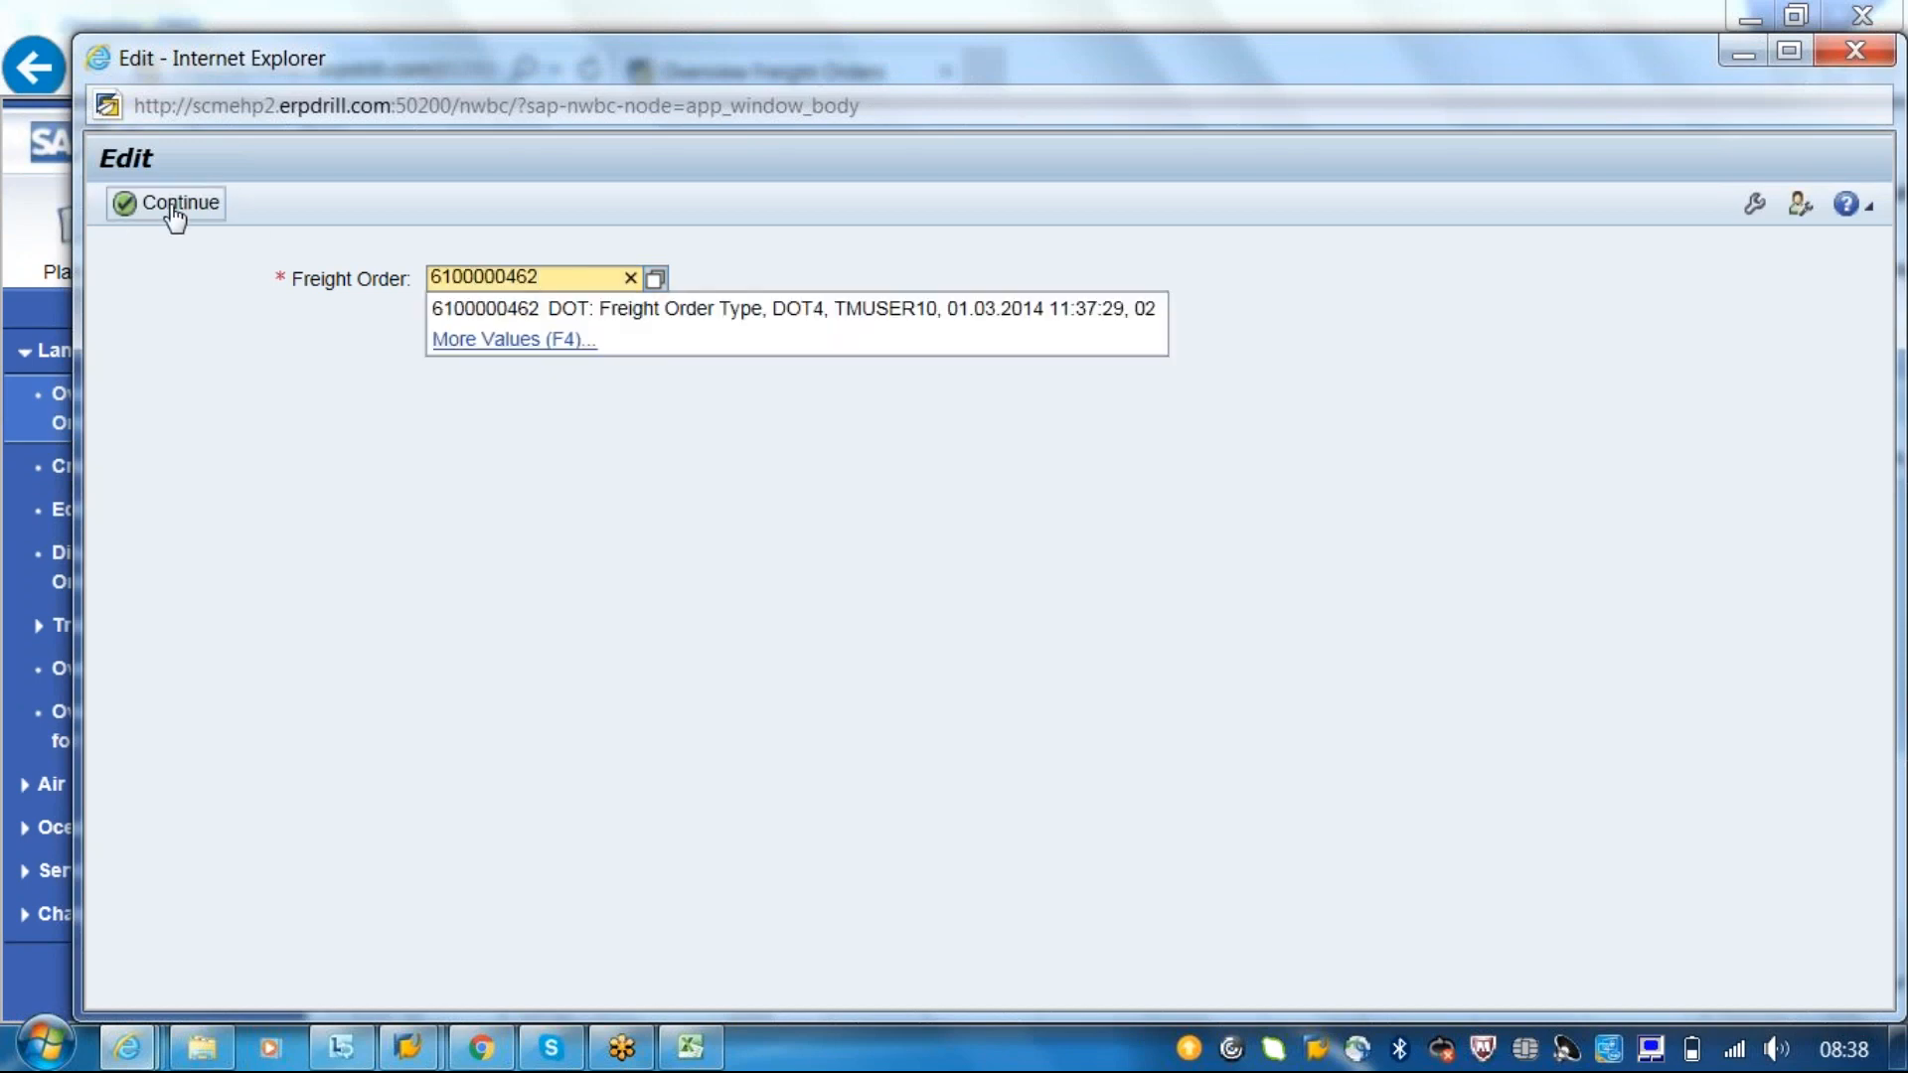
pyautogui.click(175, 213)
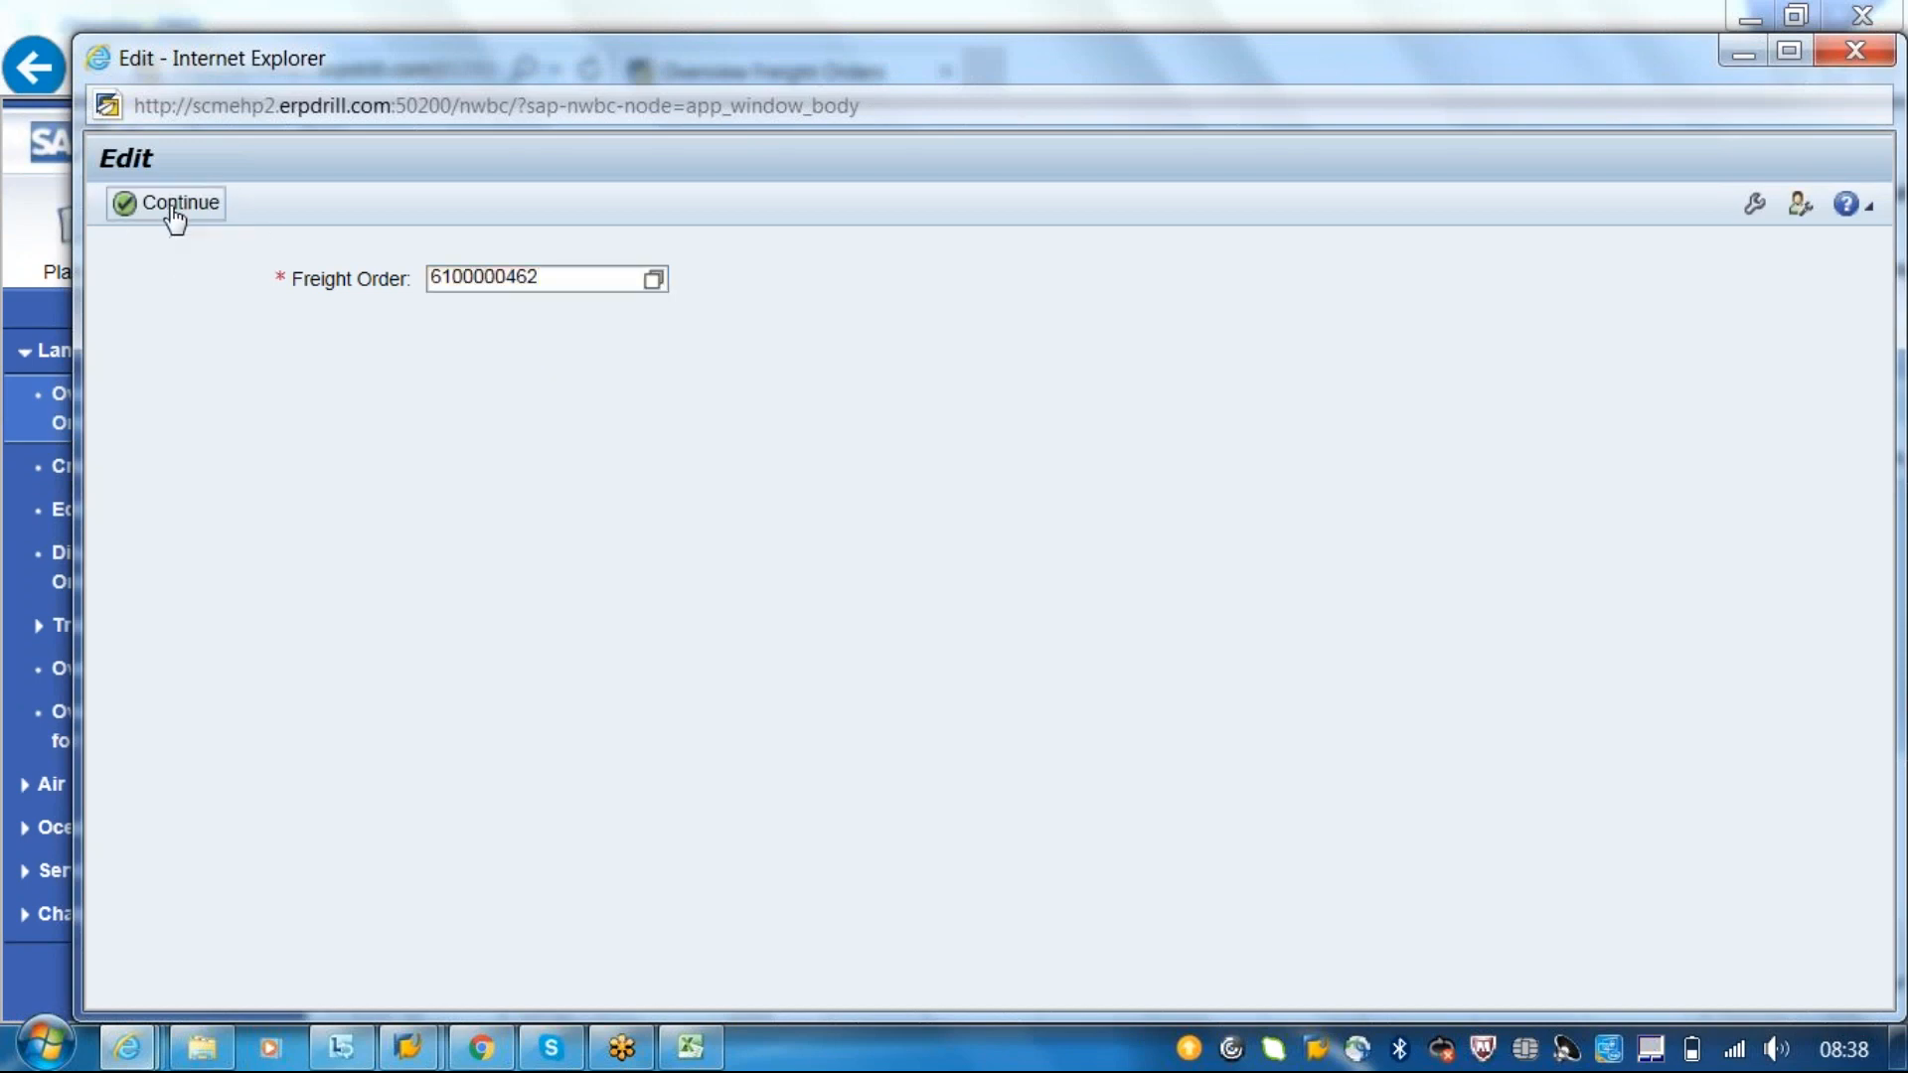
pyautogui.click(175, 214)
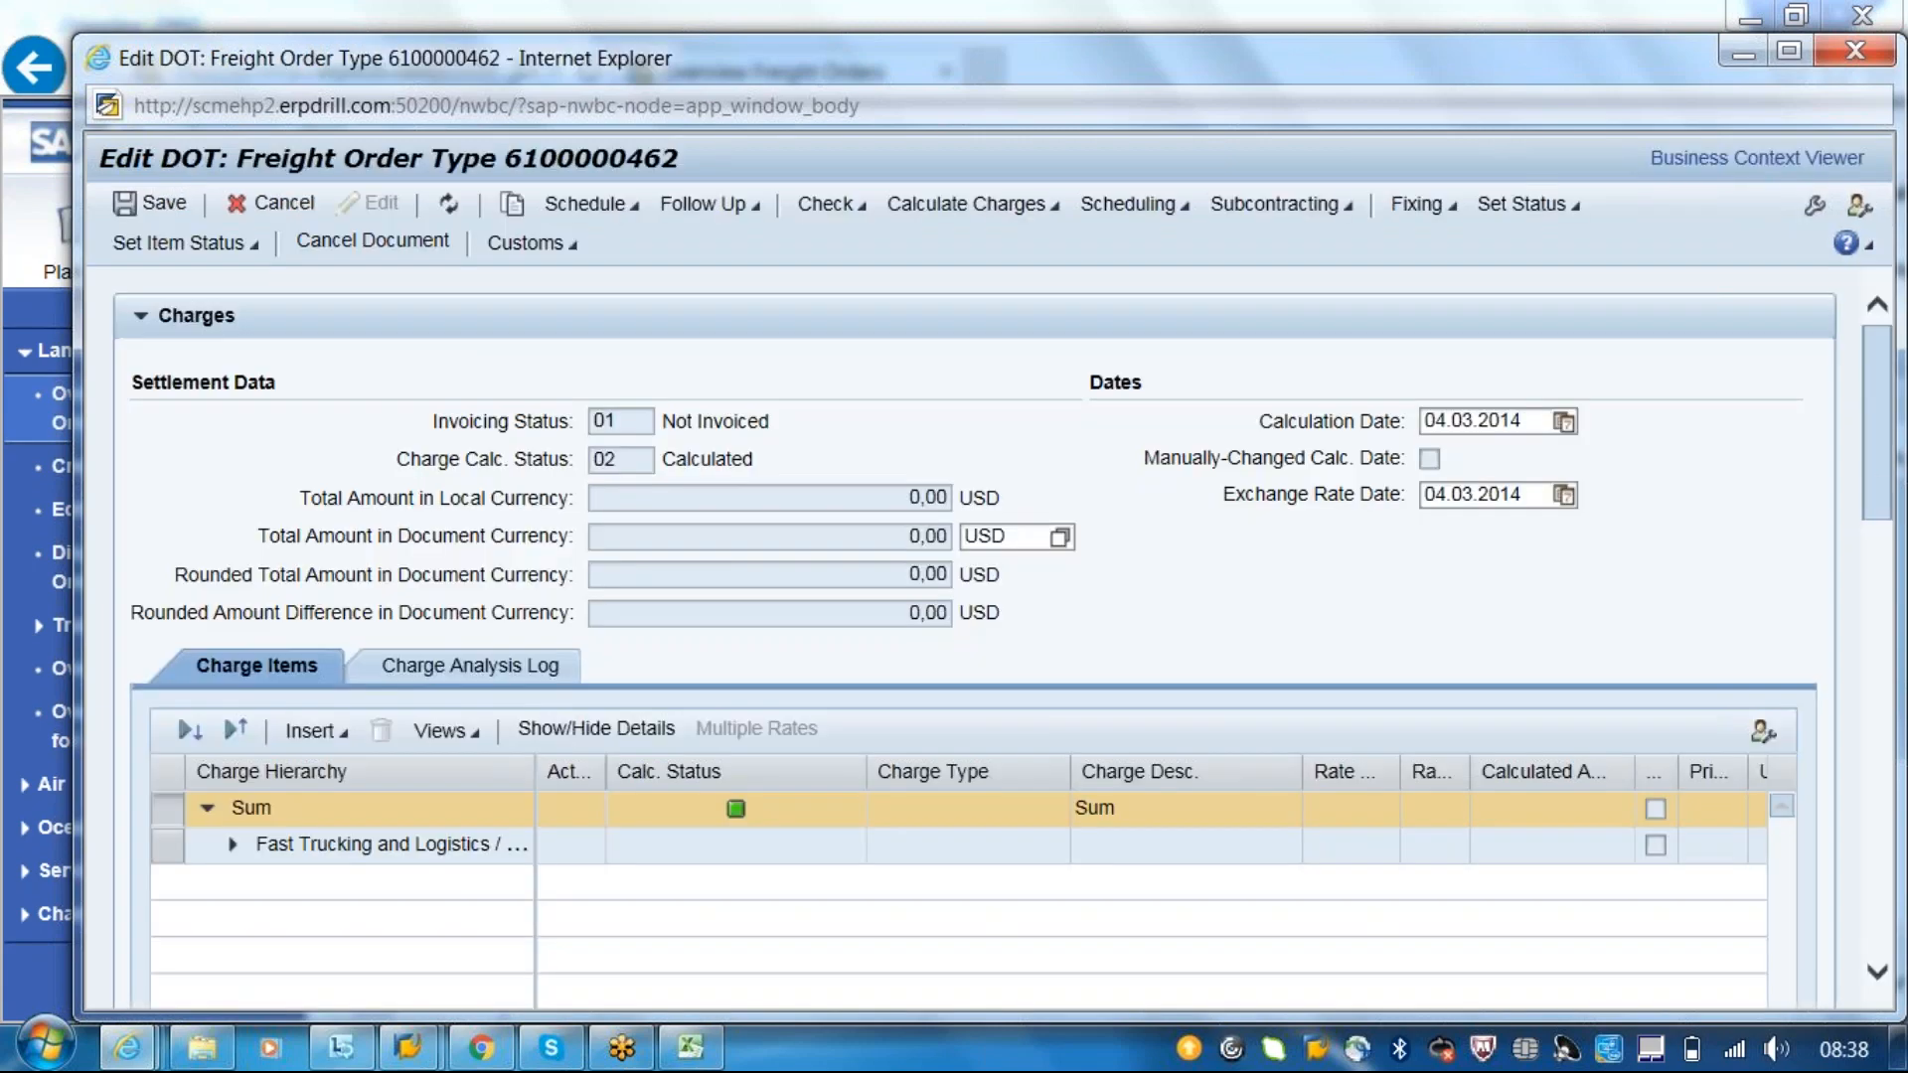
# - Review the freight order's subcontracting data, including its tendering execution and tendering plan
pyautogui.scroll(-1, 1879, 521)
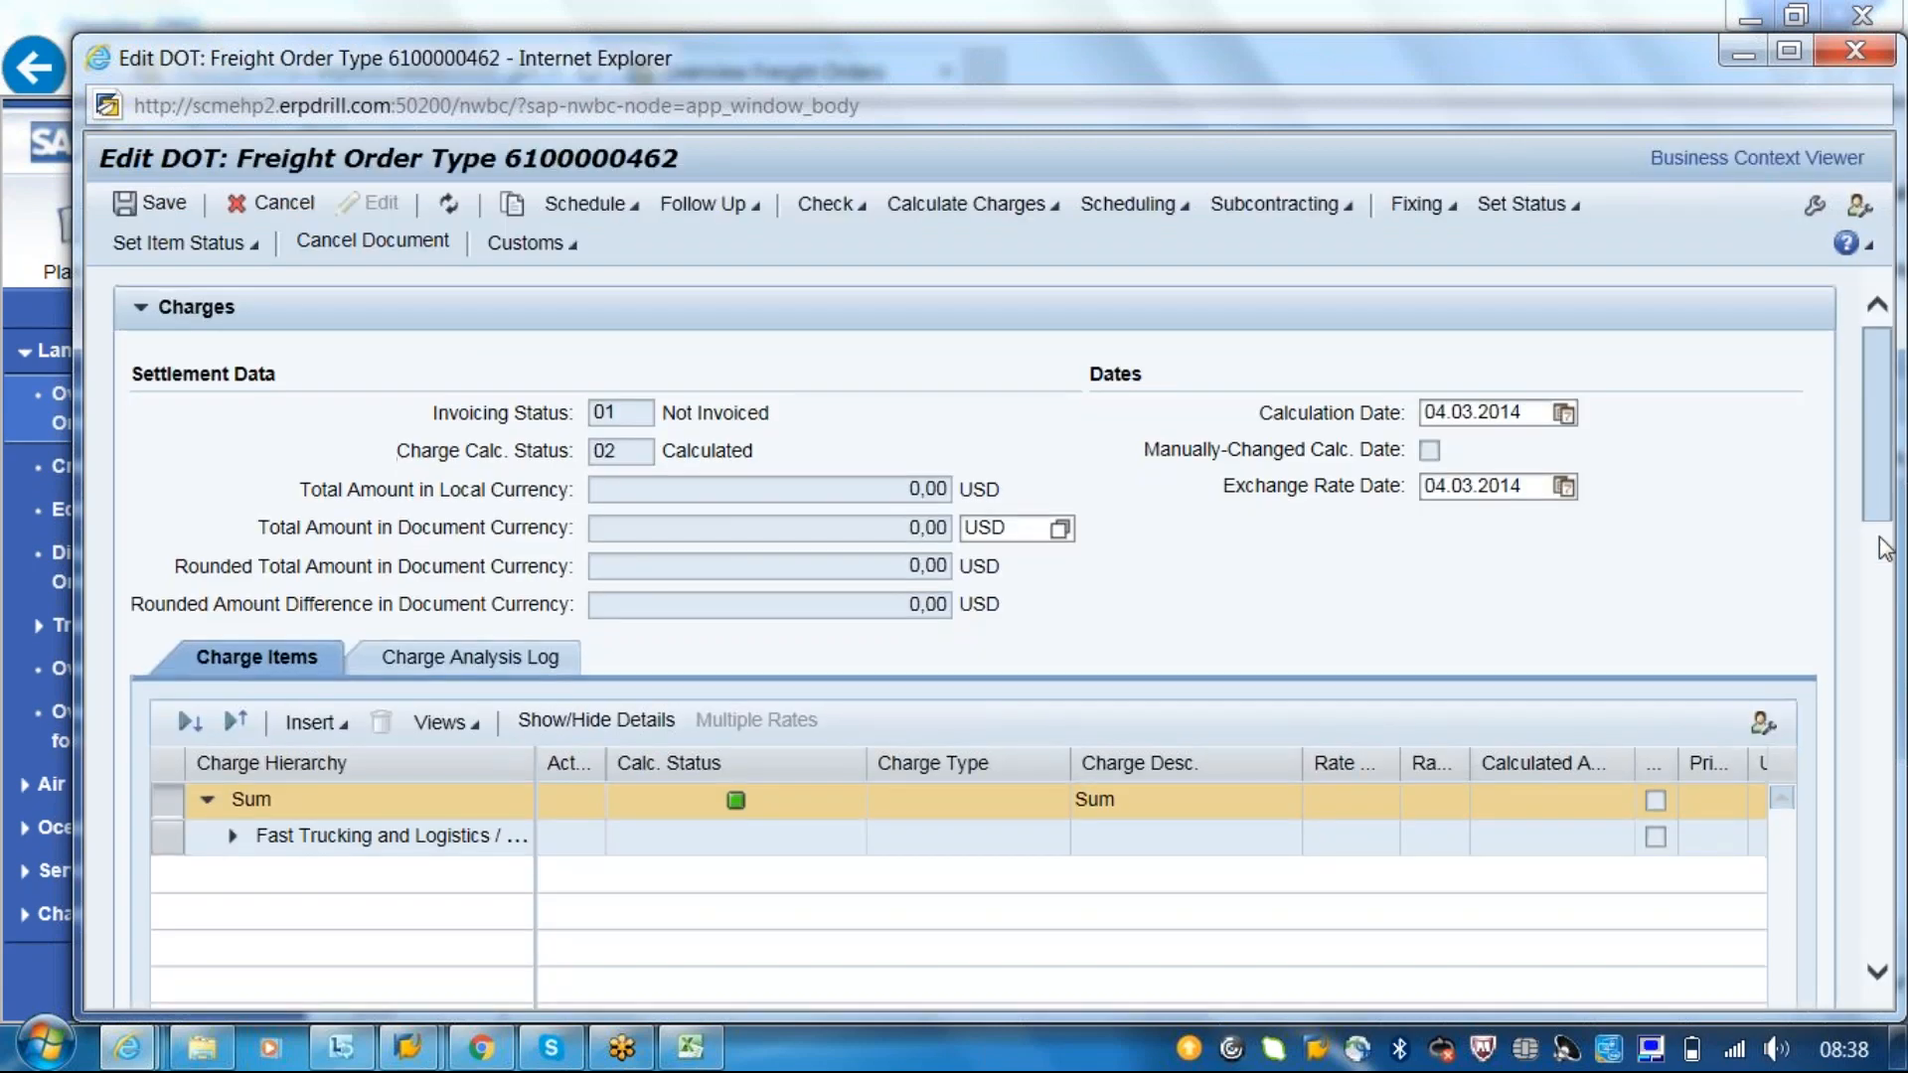
pyautogui.click(1880, 537)
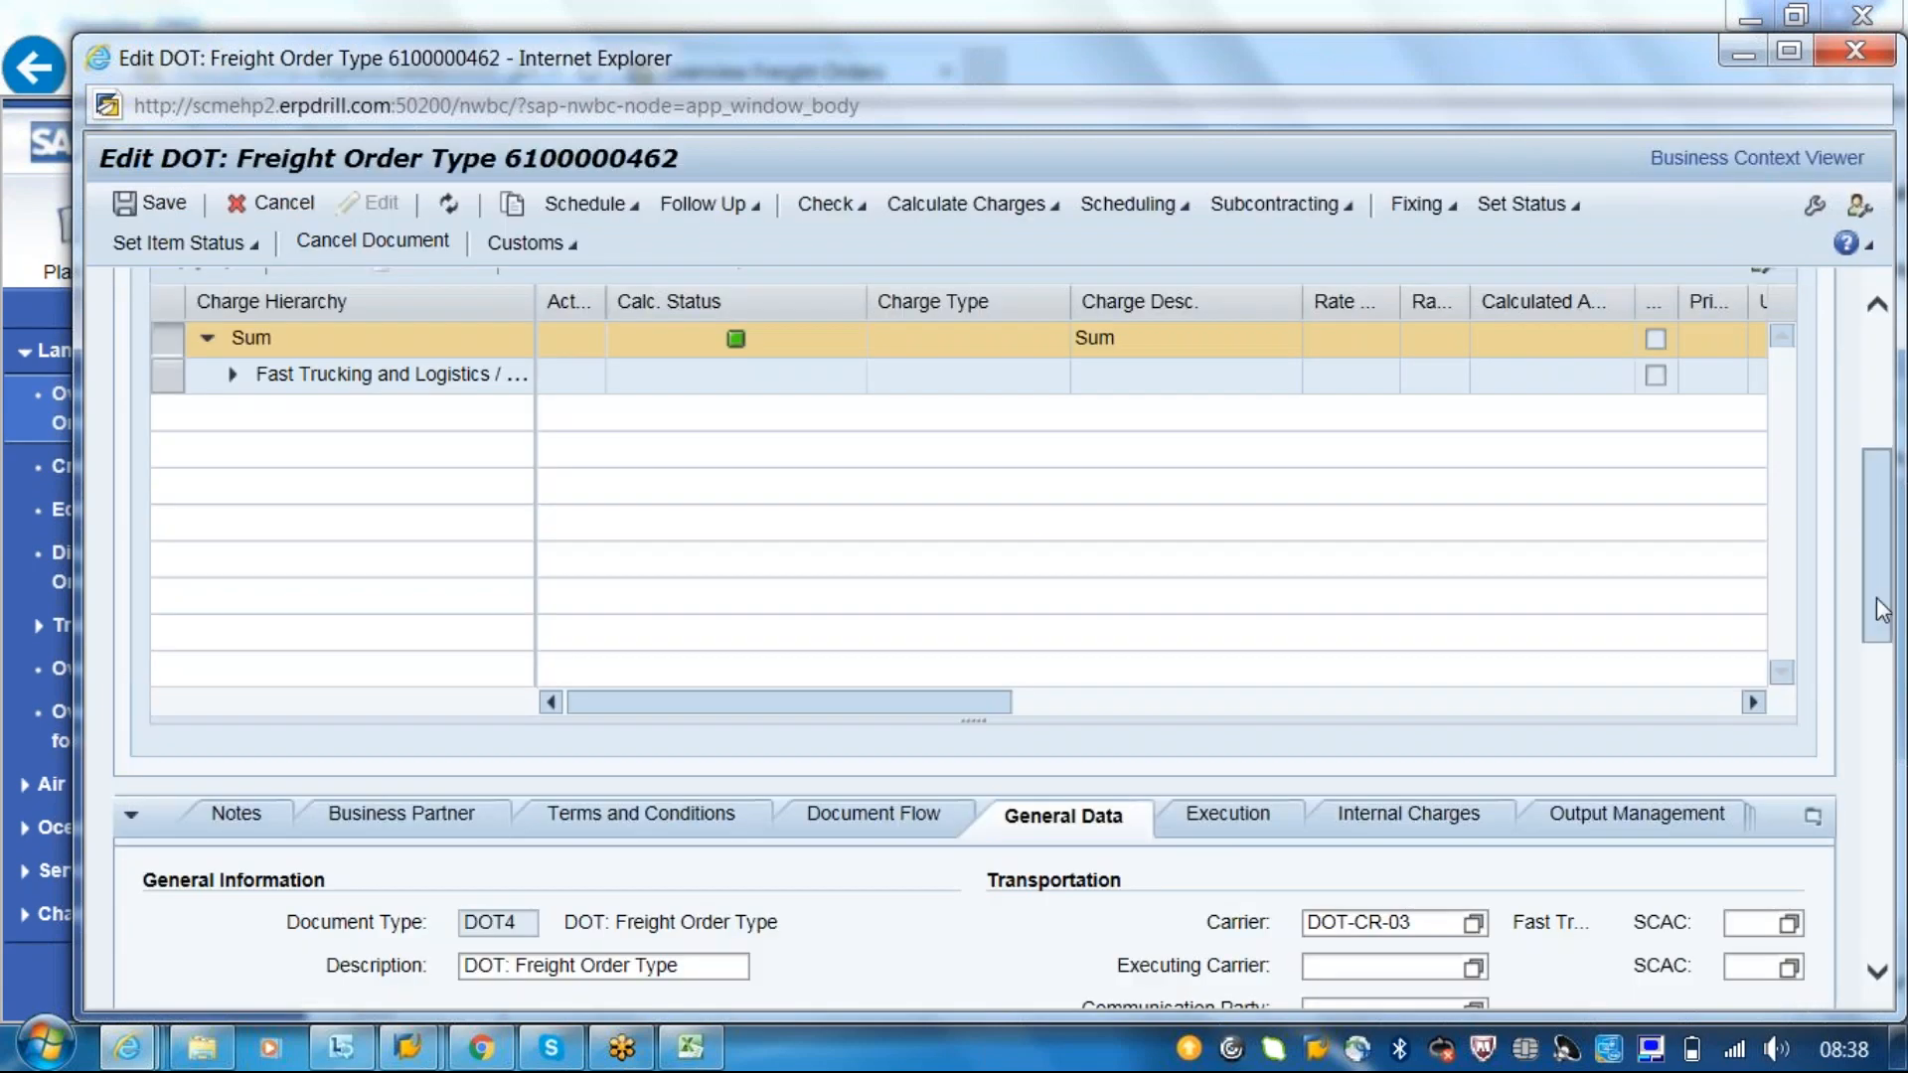
pyautogui.moveTo(1876, 599); pyautogui.dragTo(1877, 688)
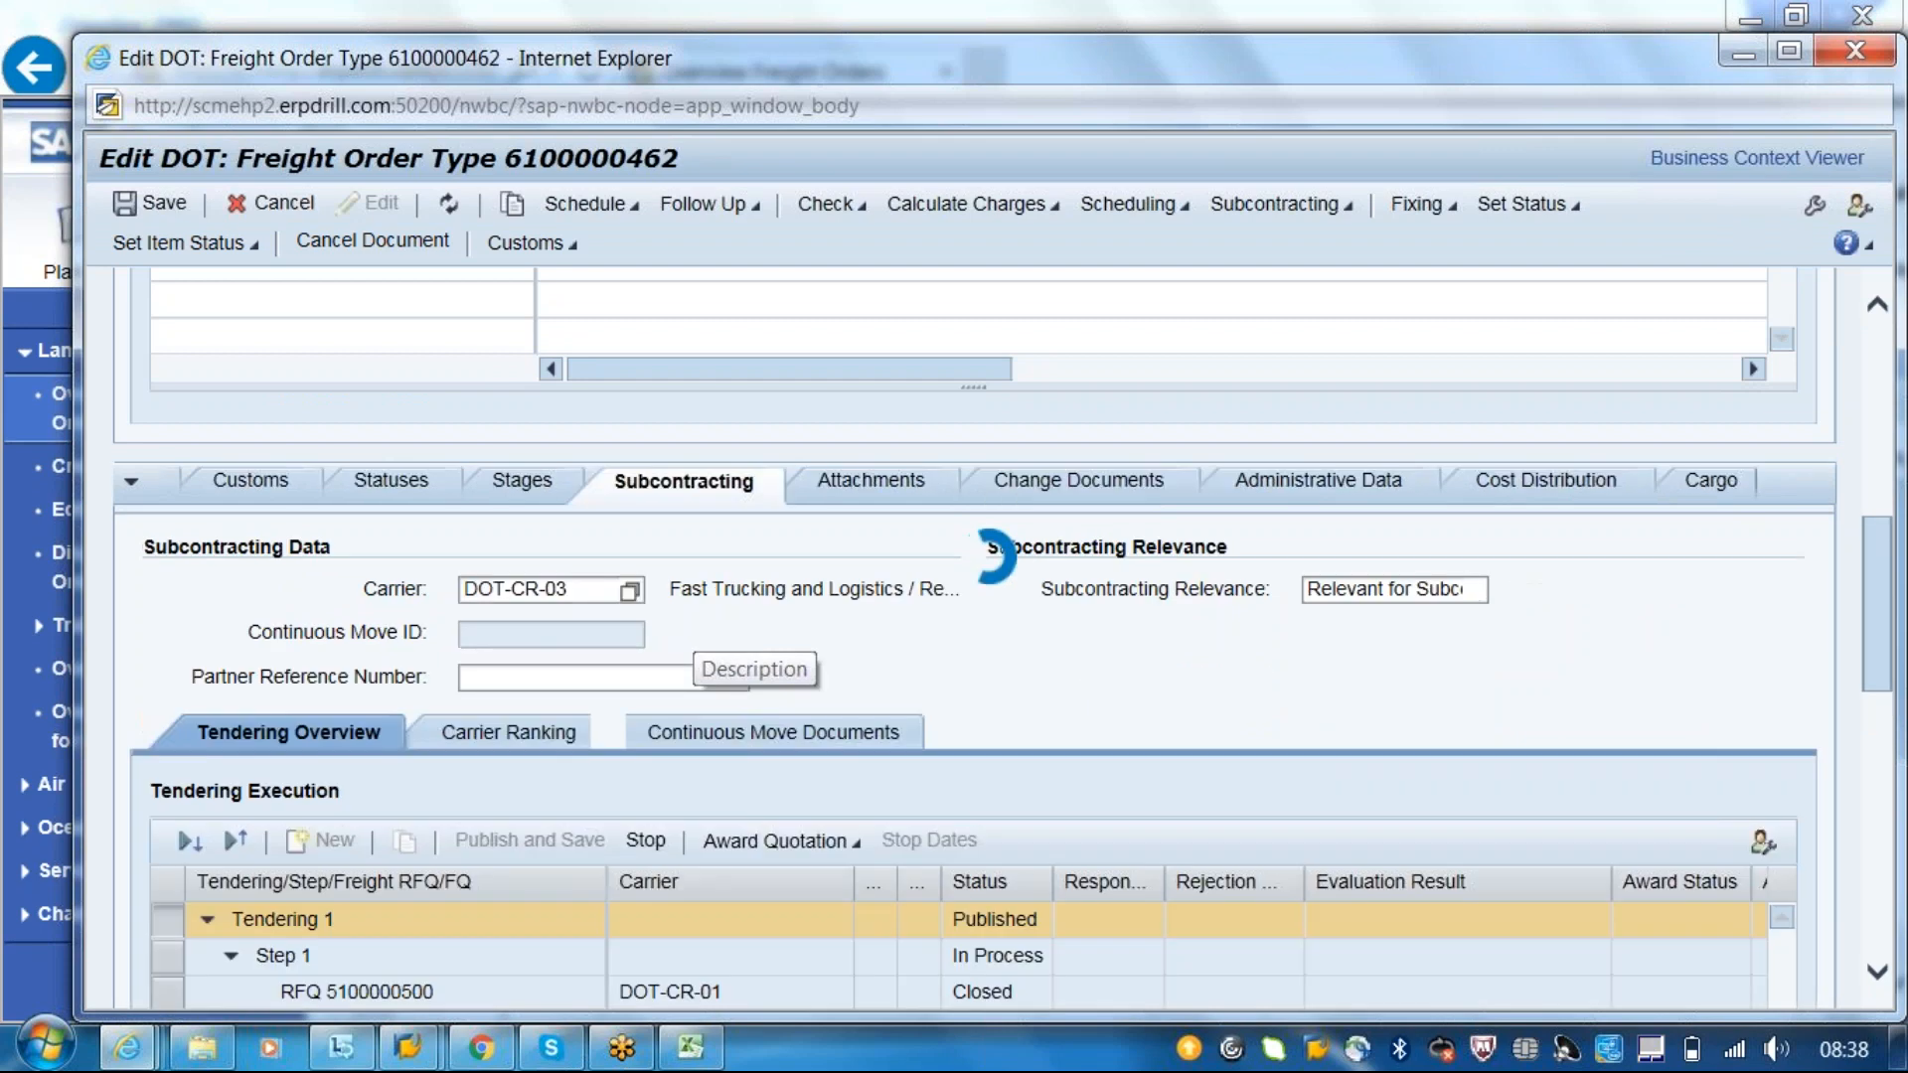
pyautogui.moveTo(1881, 611); pyautogui.dragTo(1874, 802)
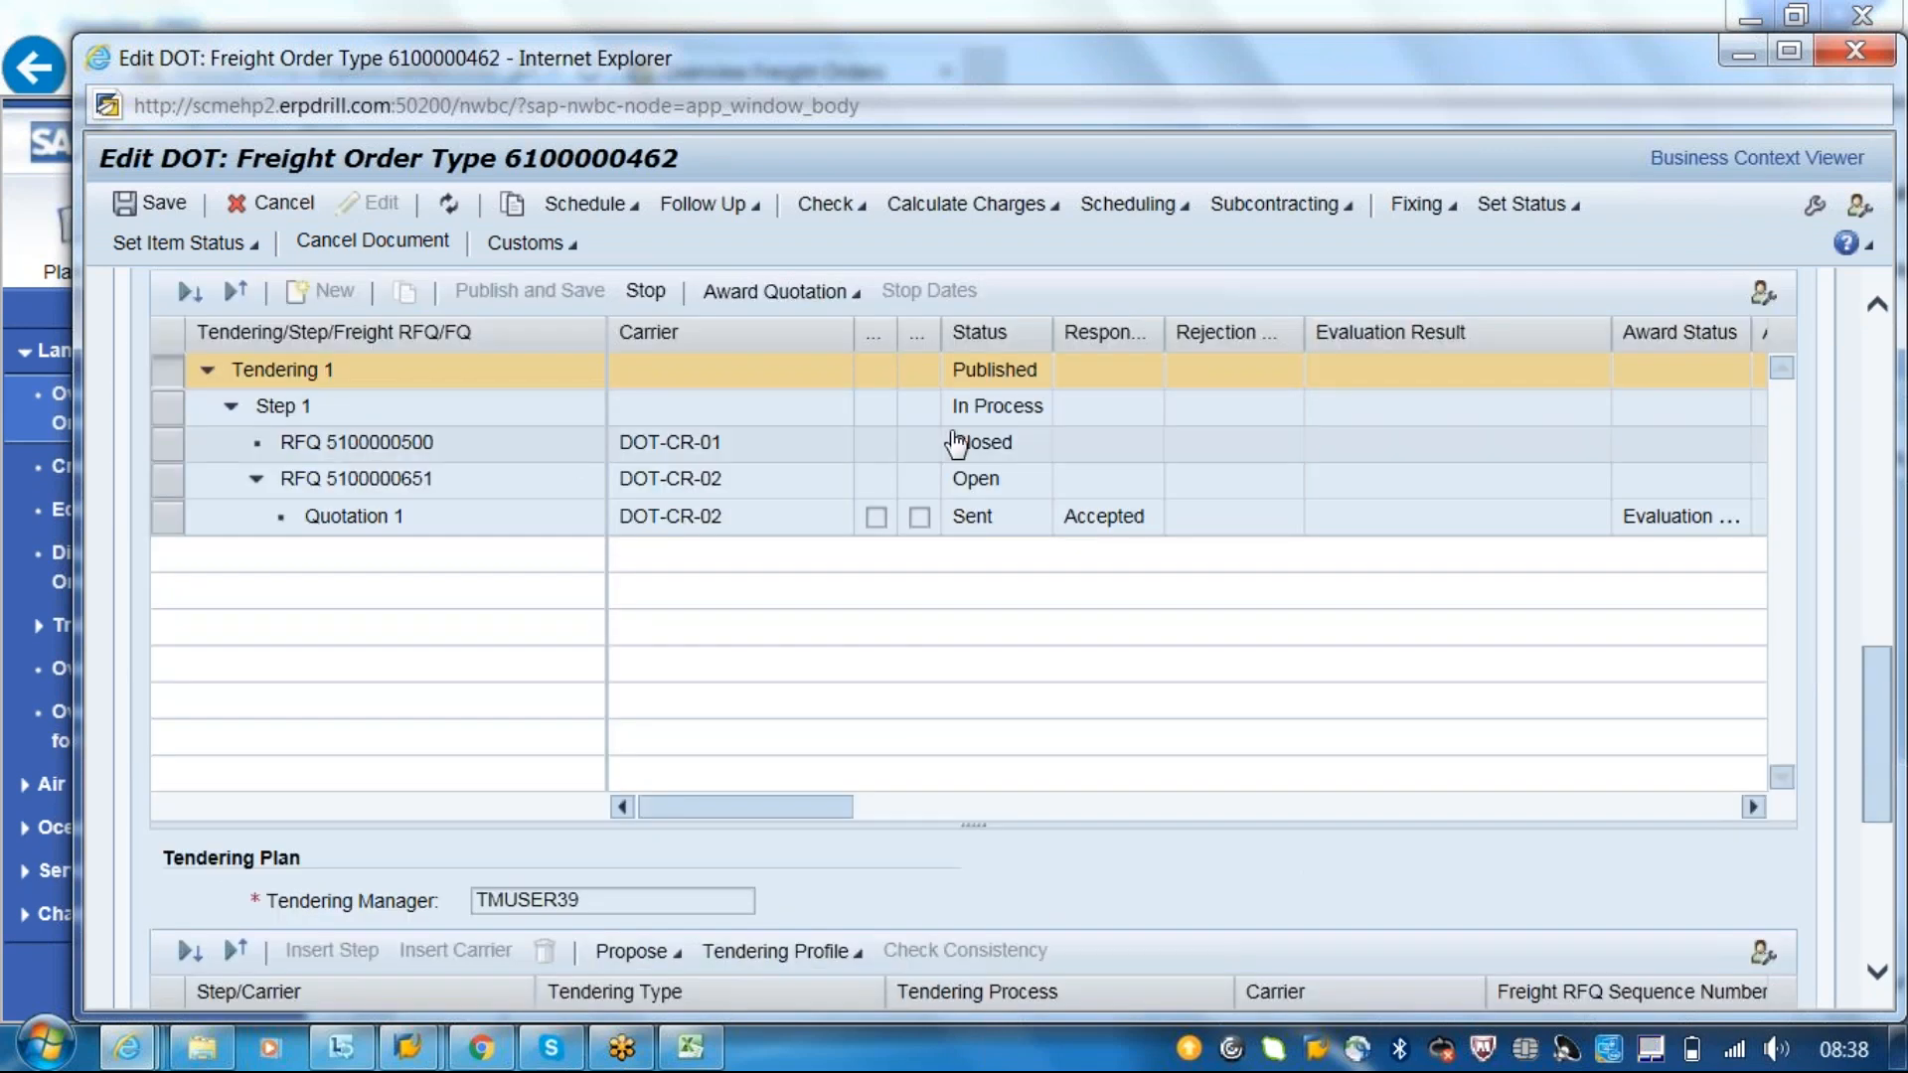
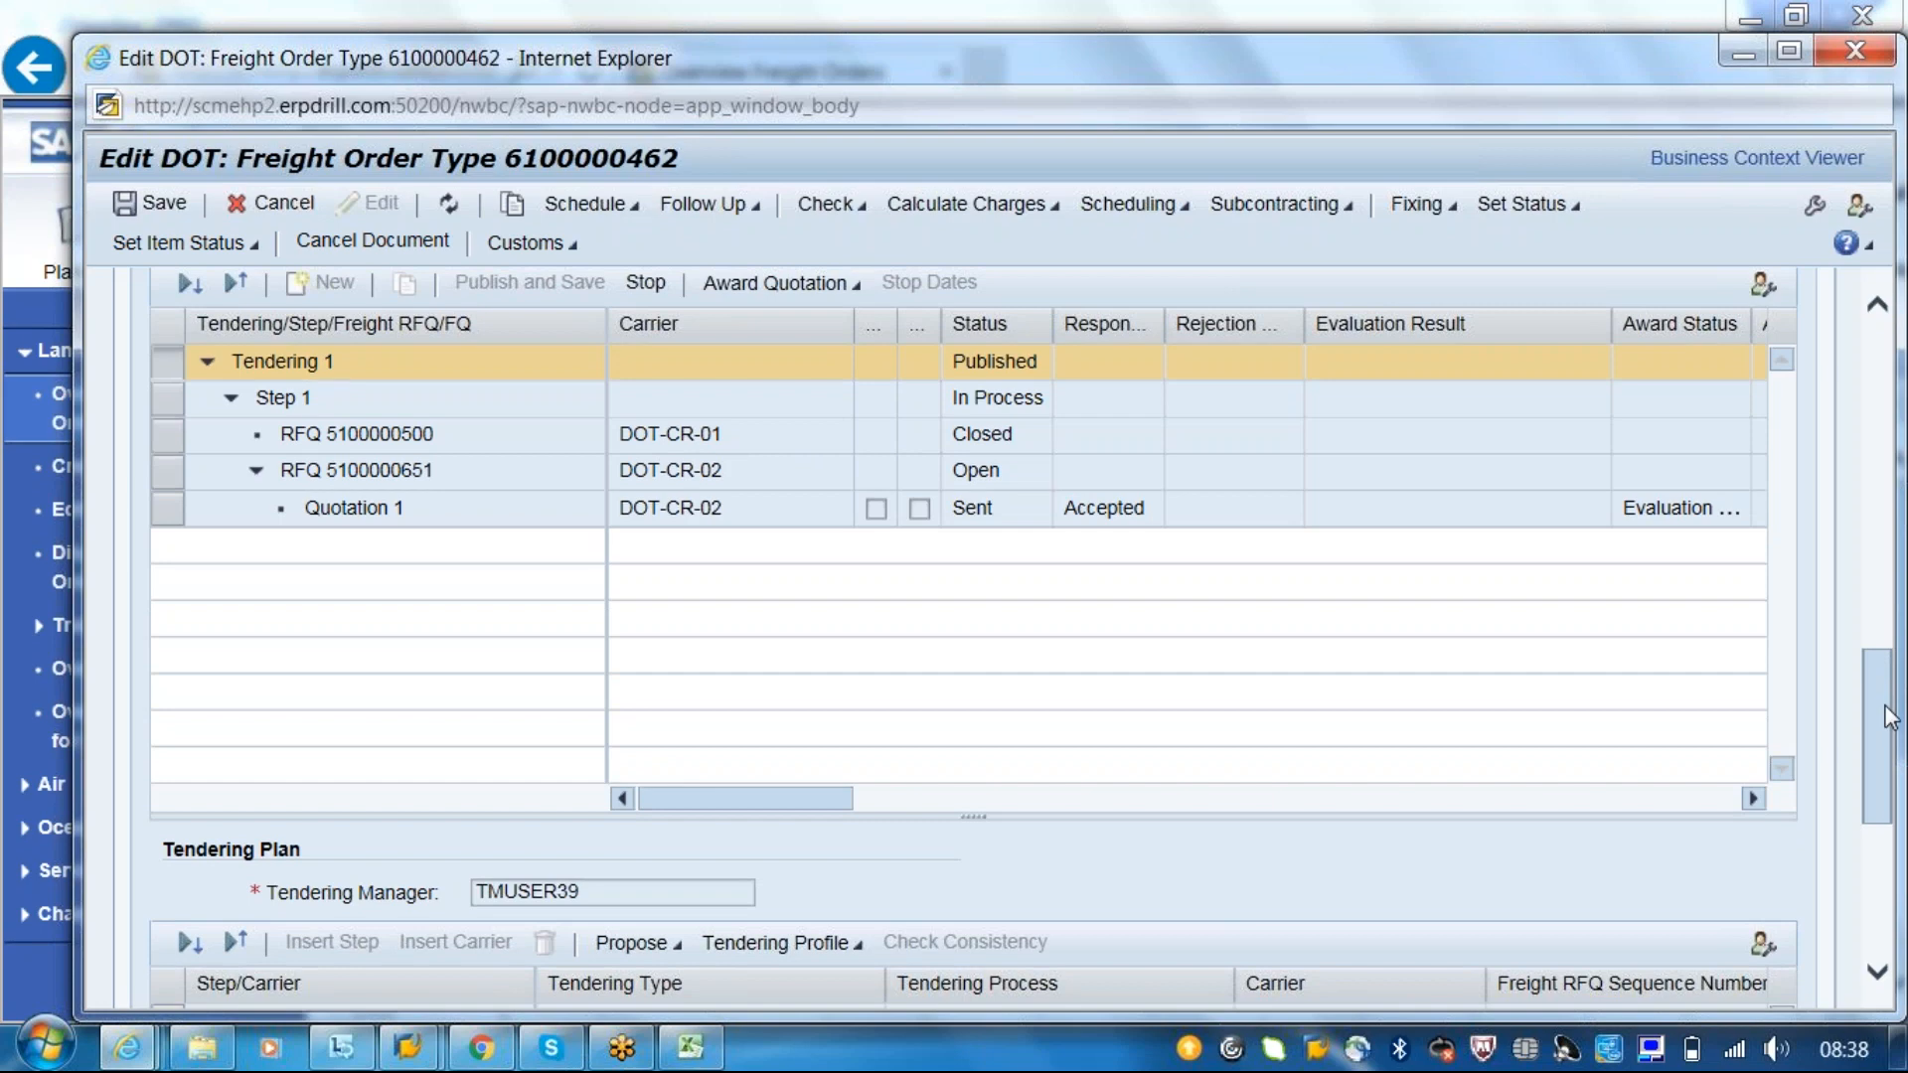
pyautogui.scroll(-3, 1888, 674)
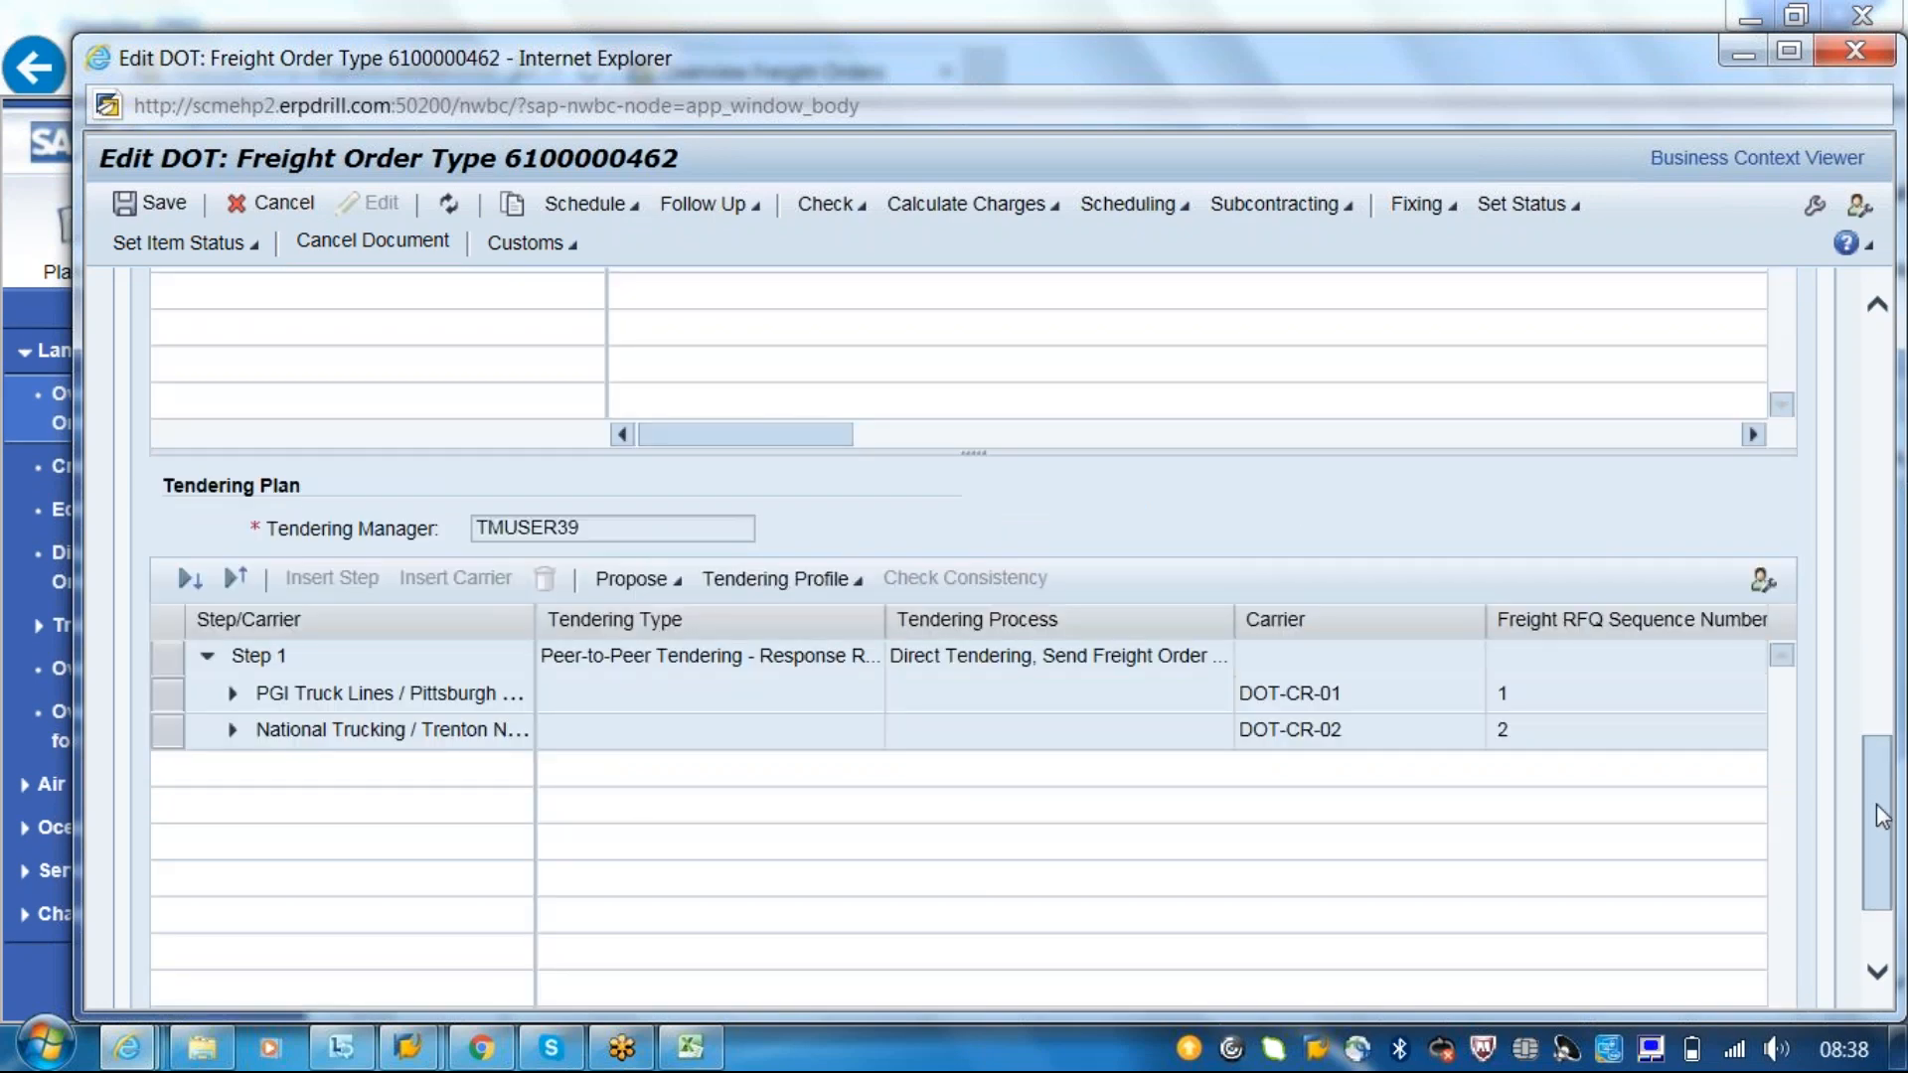
pyautogui.moveTo(1876, 803); pyautogui.dragTo(1902, 647)
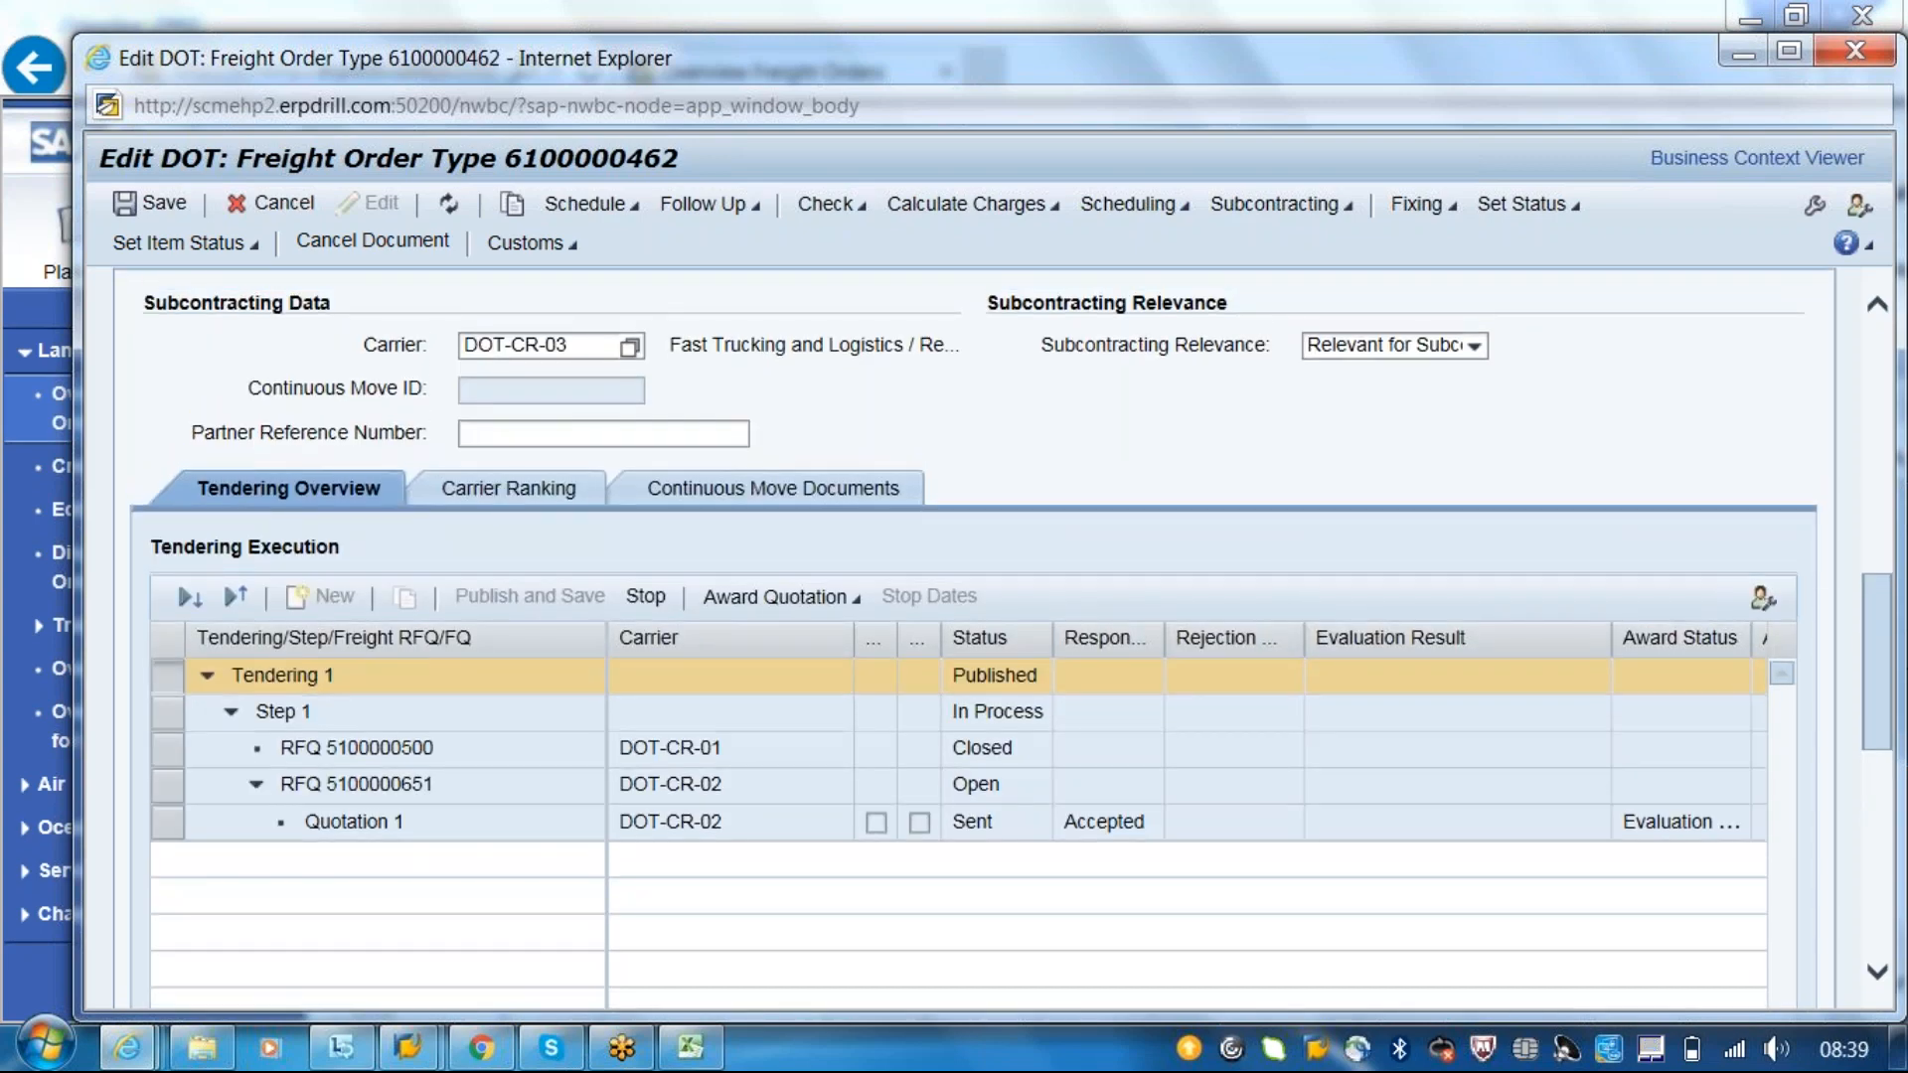
# - Check the freight order's carrier ranking and return to its tendering overview
pyautogui.click(508, 488)
pyautogui.scroll(-2, 1876, 658)
pyautogui.moveTo(882, 928); pyautogui.dragTo(1351, 942)
pyautogui.moveTo(1357, 954); pyautogui.dragTo(1583, 914)
pyautogui.moveTo(1204, 844); pyautogui.dragTo(741, 779)
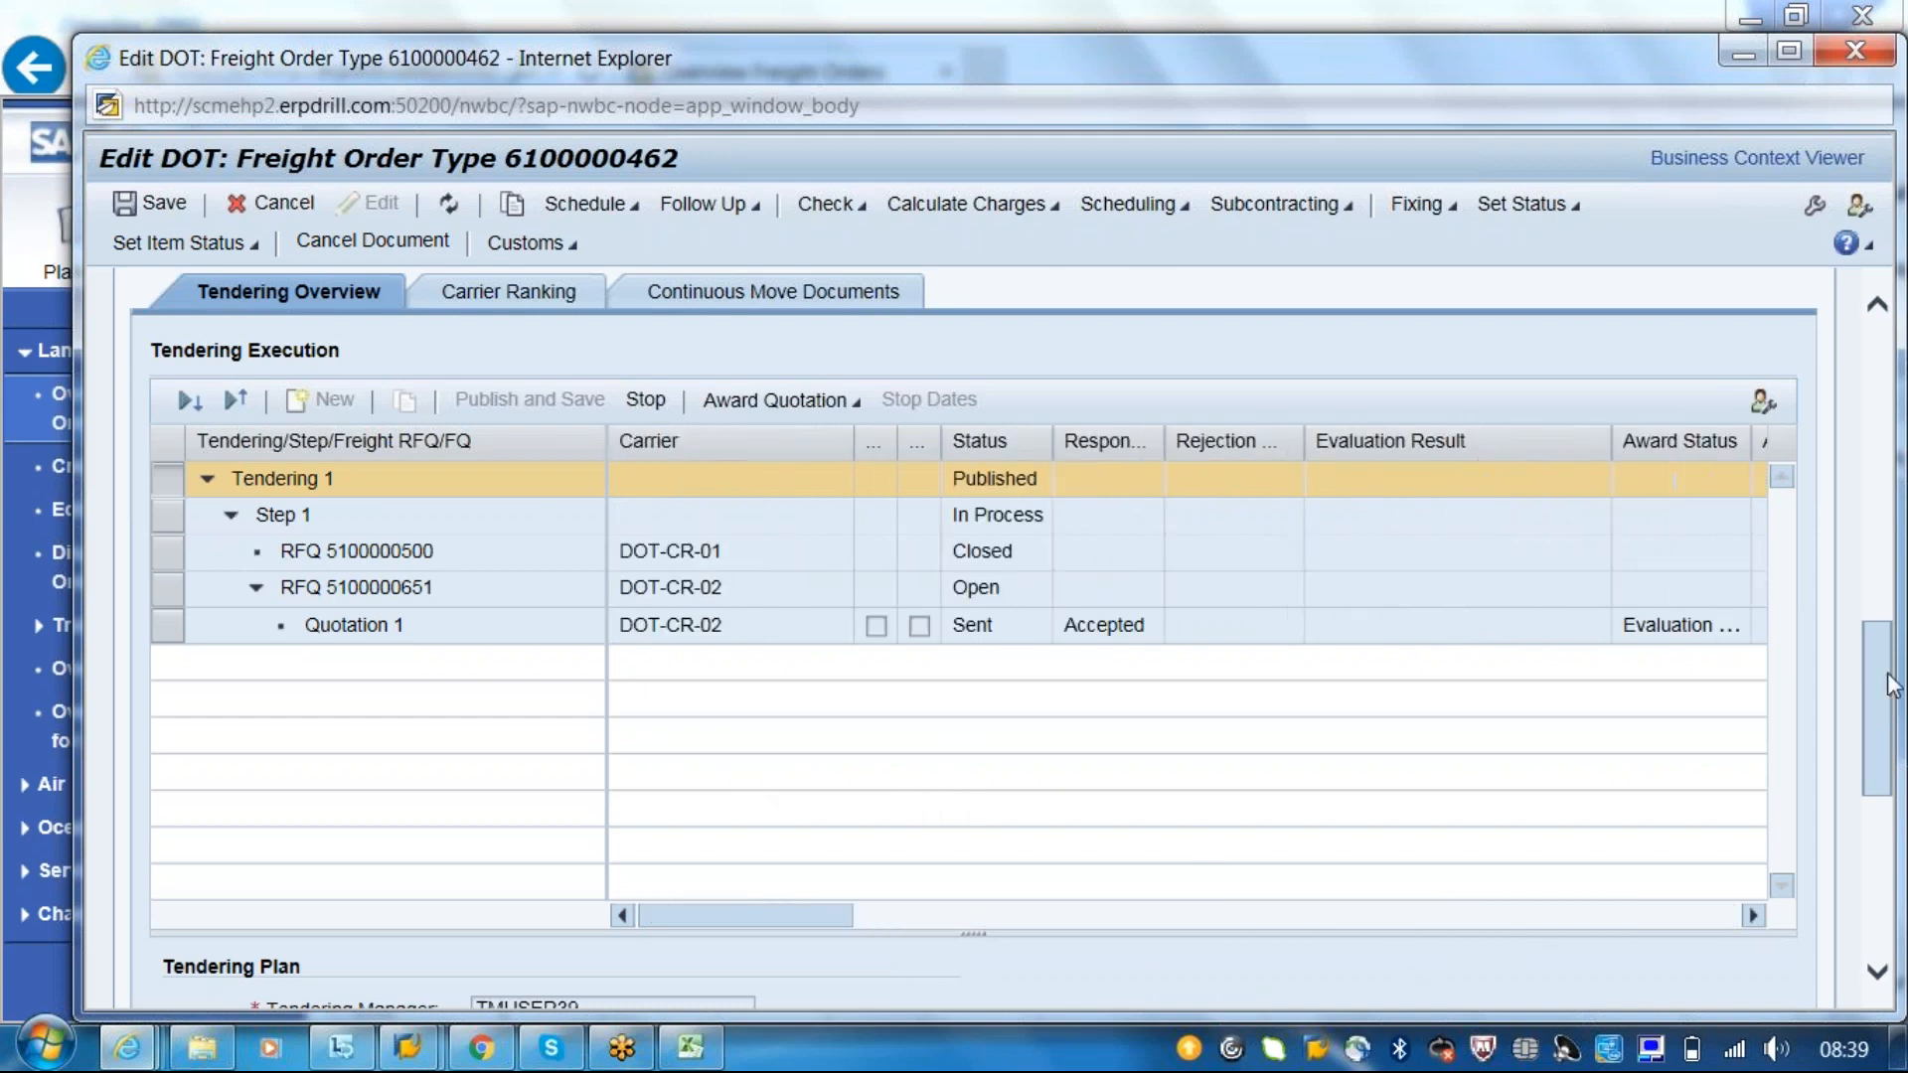
# - Inspect the option to save the tendering plan as a tendering profile, and dismiss its dialog without creating one
pyautogui.moveTo(1889, 686); pyautogui.dragTo(1891, 728)
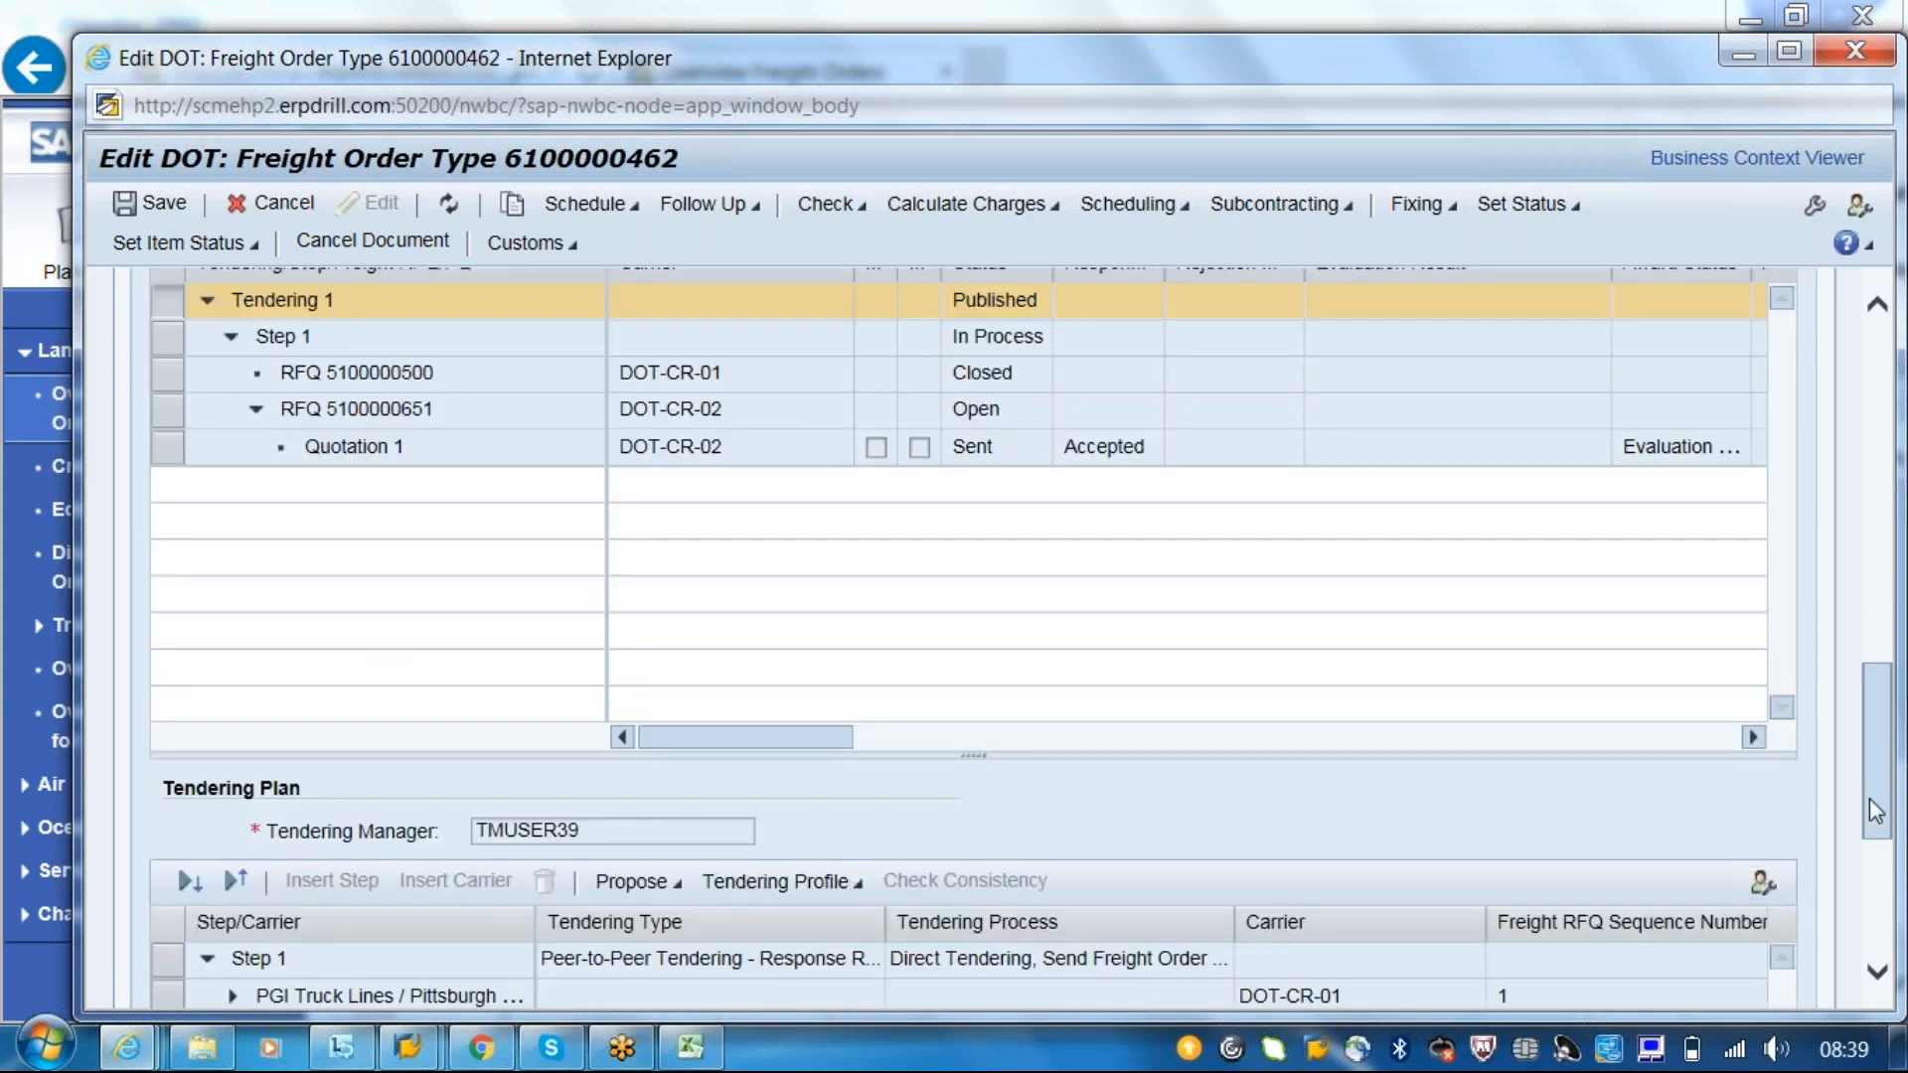
pyautogui.moveTo(1869, 791); pyautogui.dragTo(1864, 876)
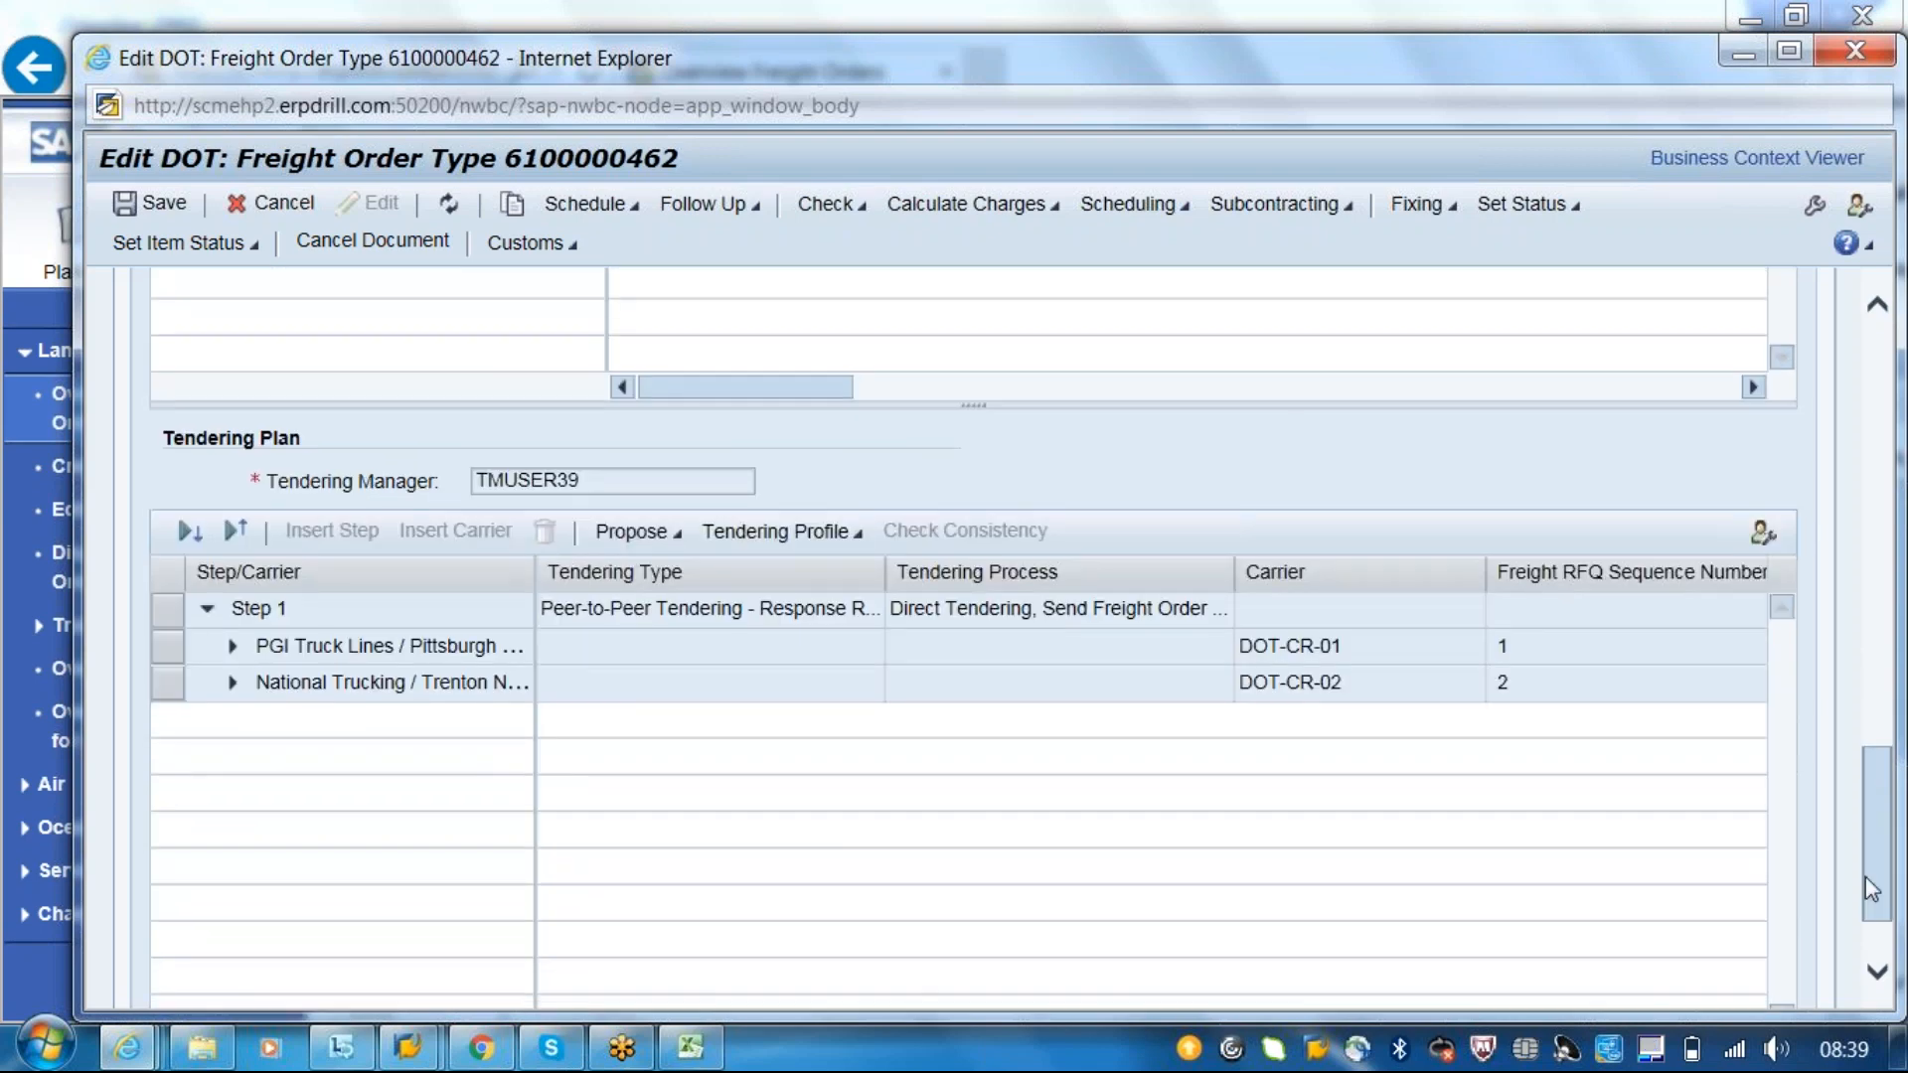
pyautogui.click(785, 525)
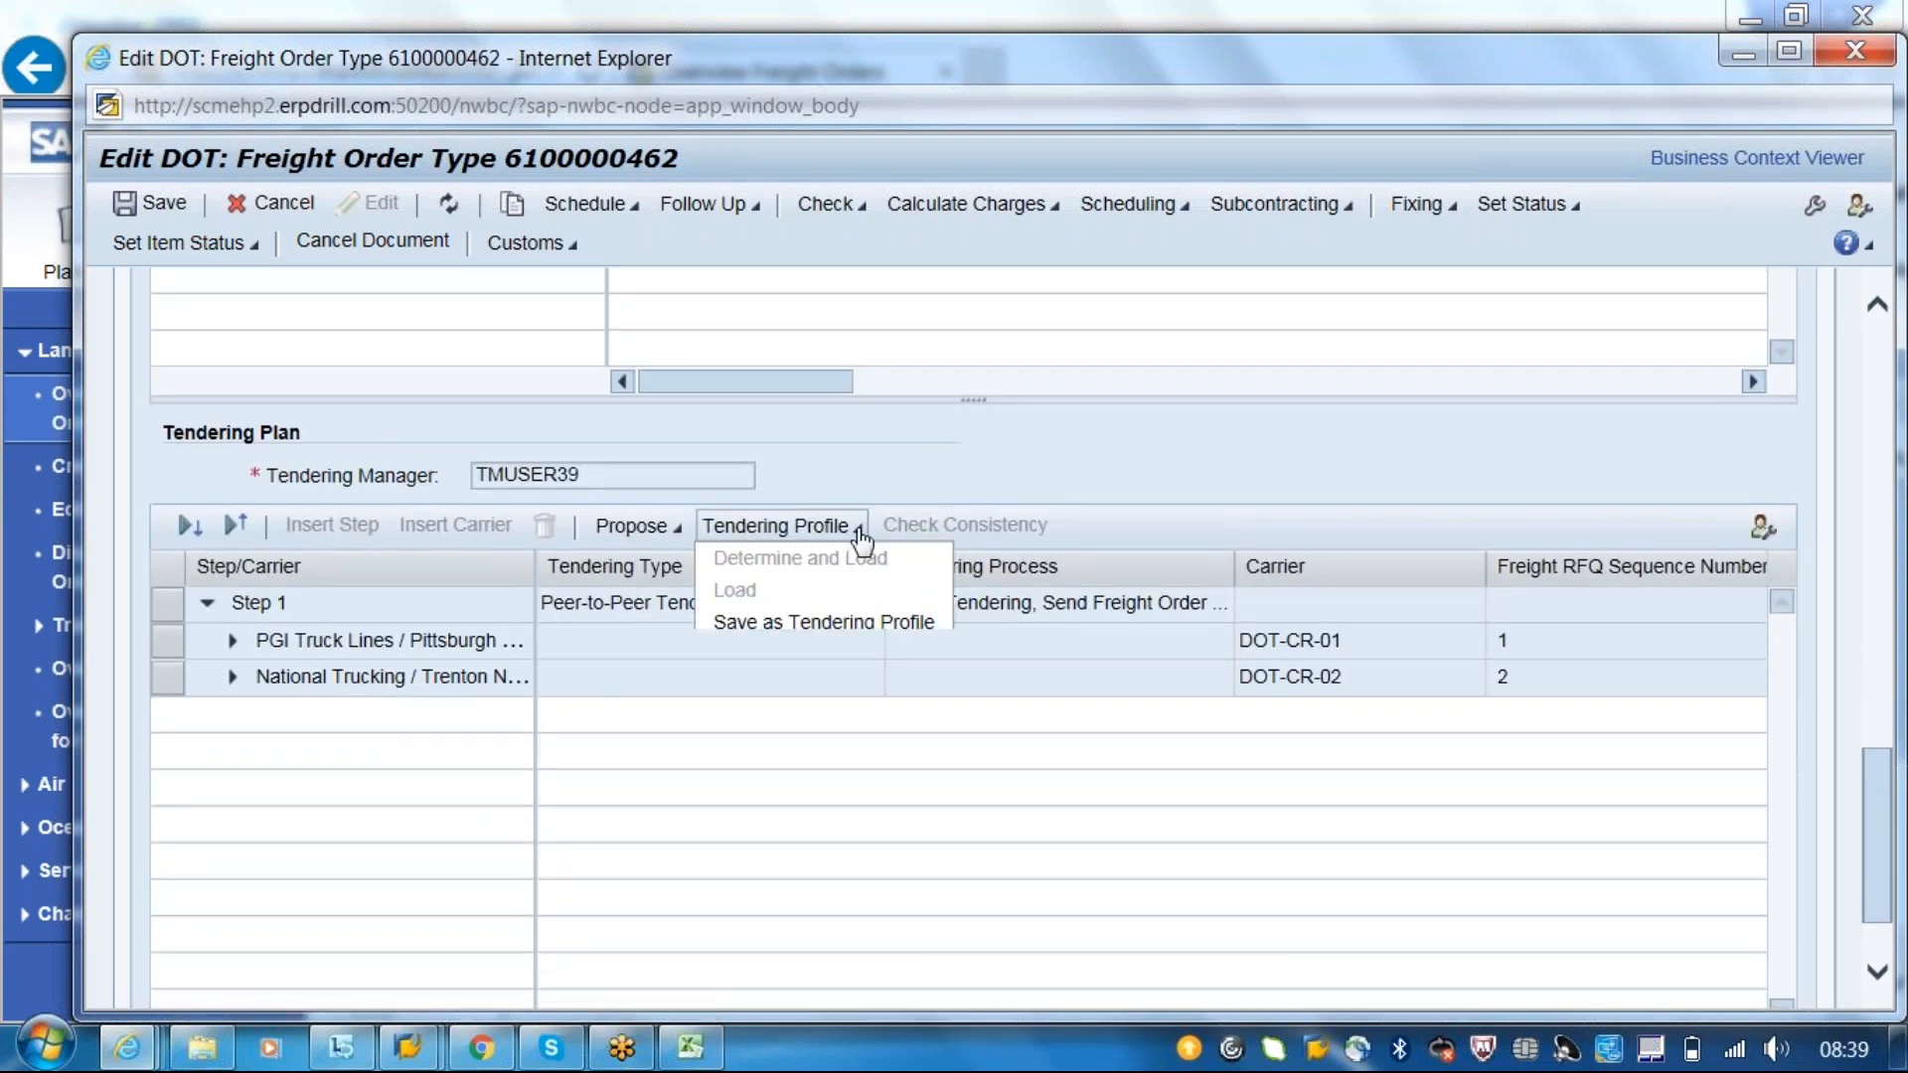
pyautogui.click(817, 621)
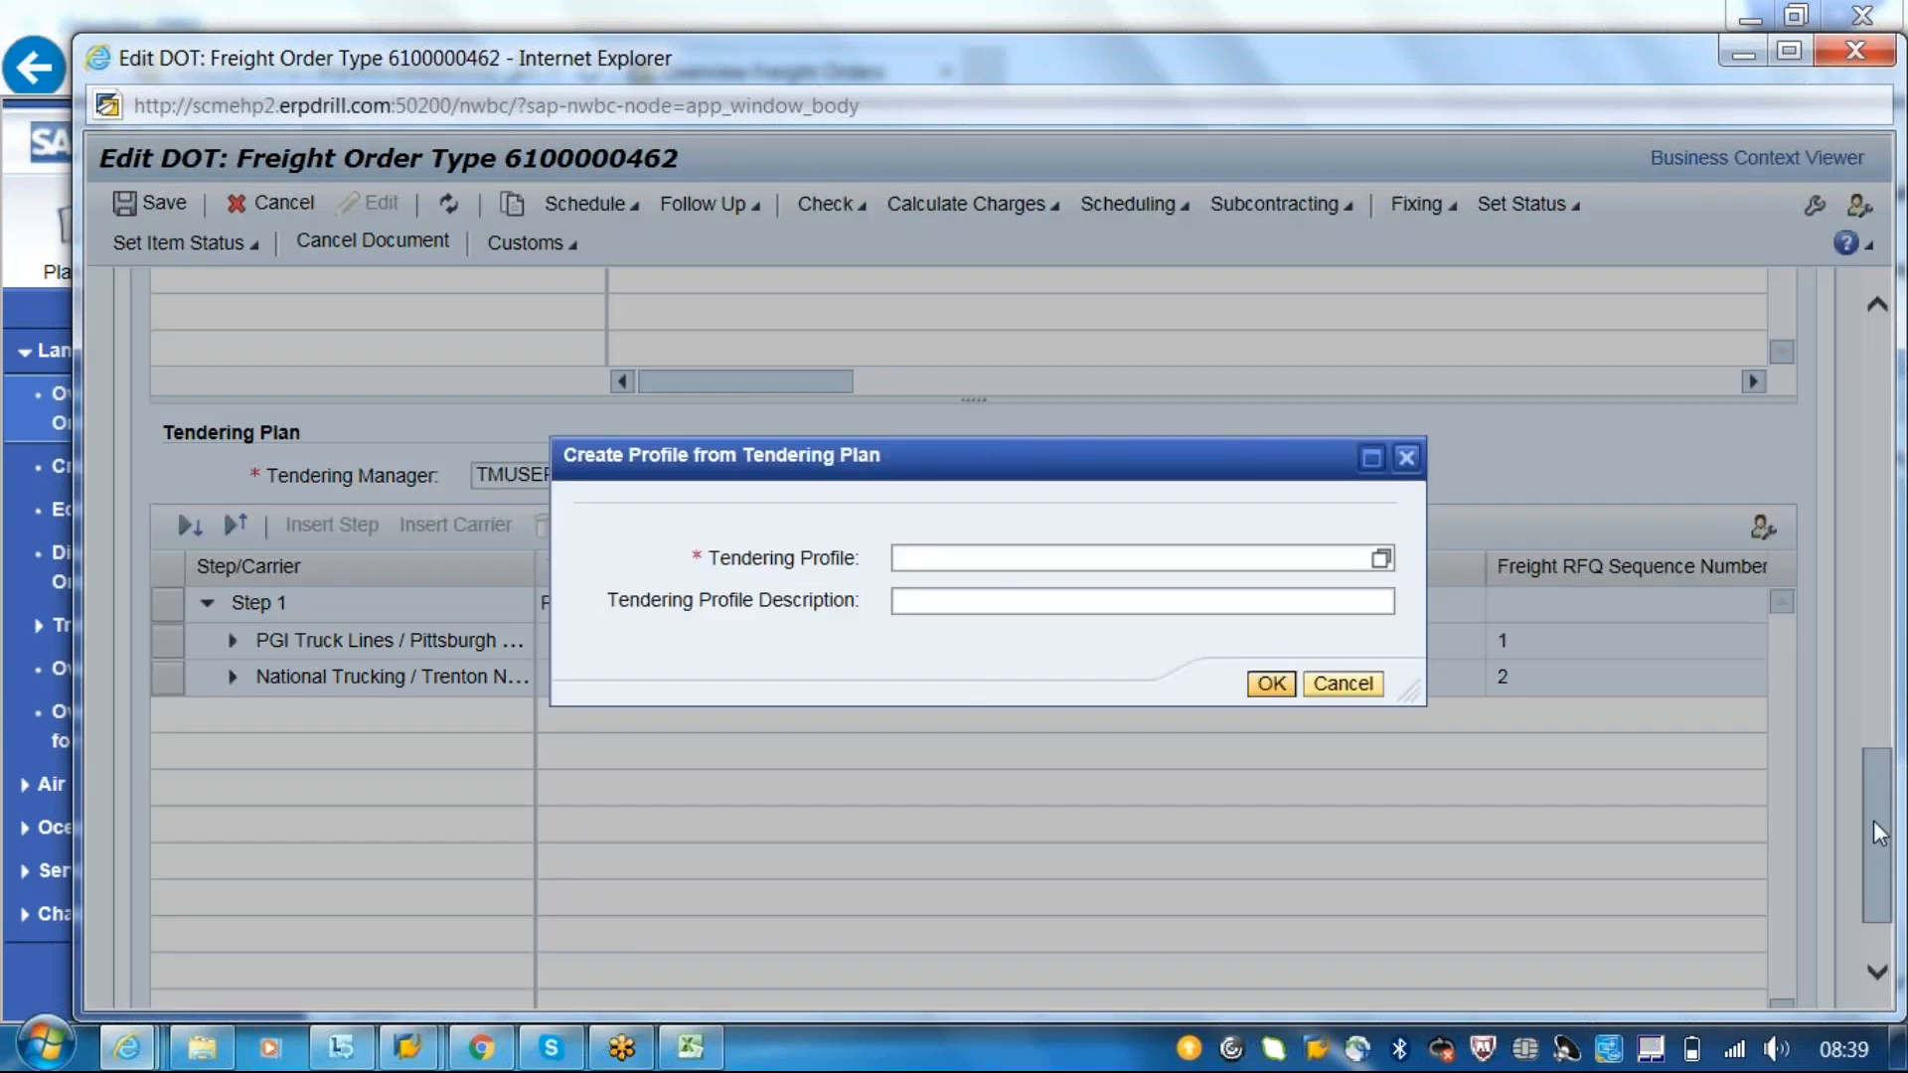
pyautogui.press('Escape')
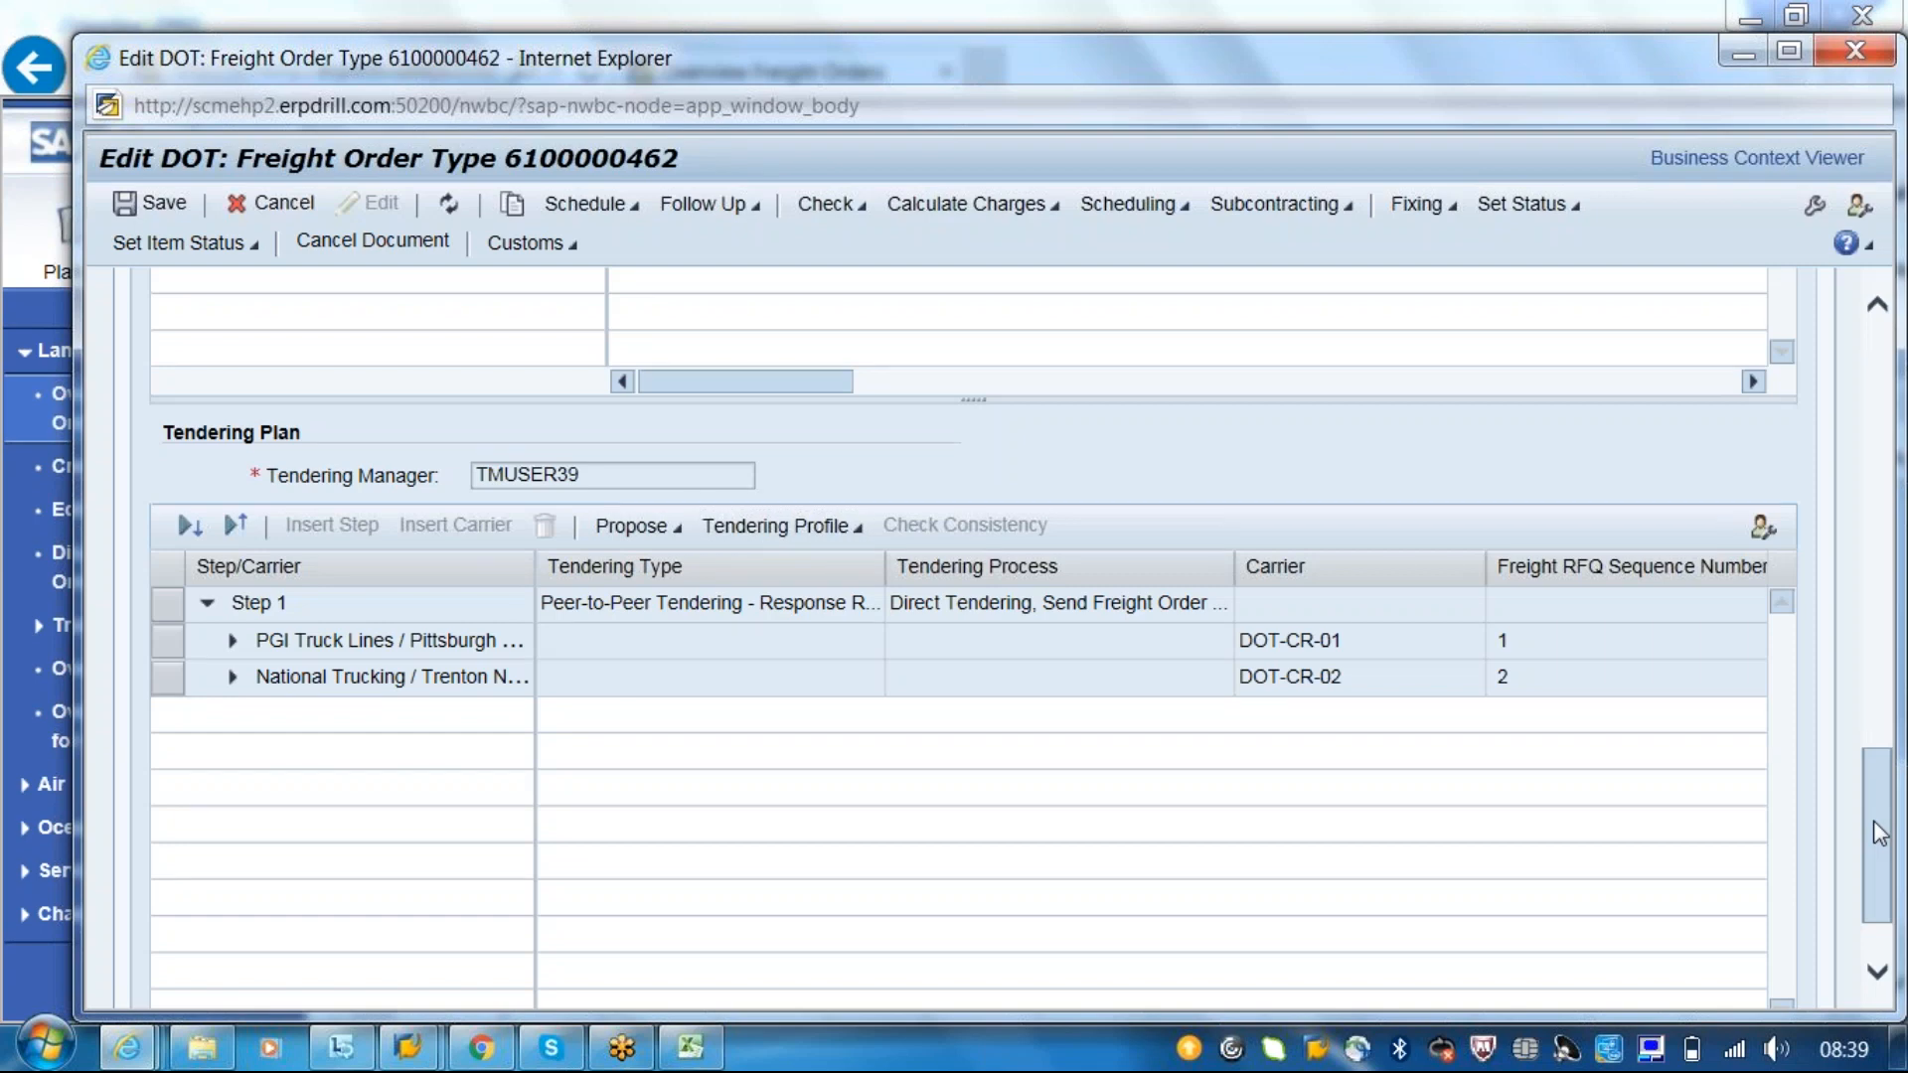
pyautogui.scroll(1, 1873, 820)
pyautogui.scroll(2, 1895, 795)
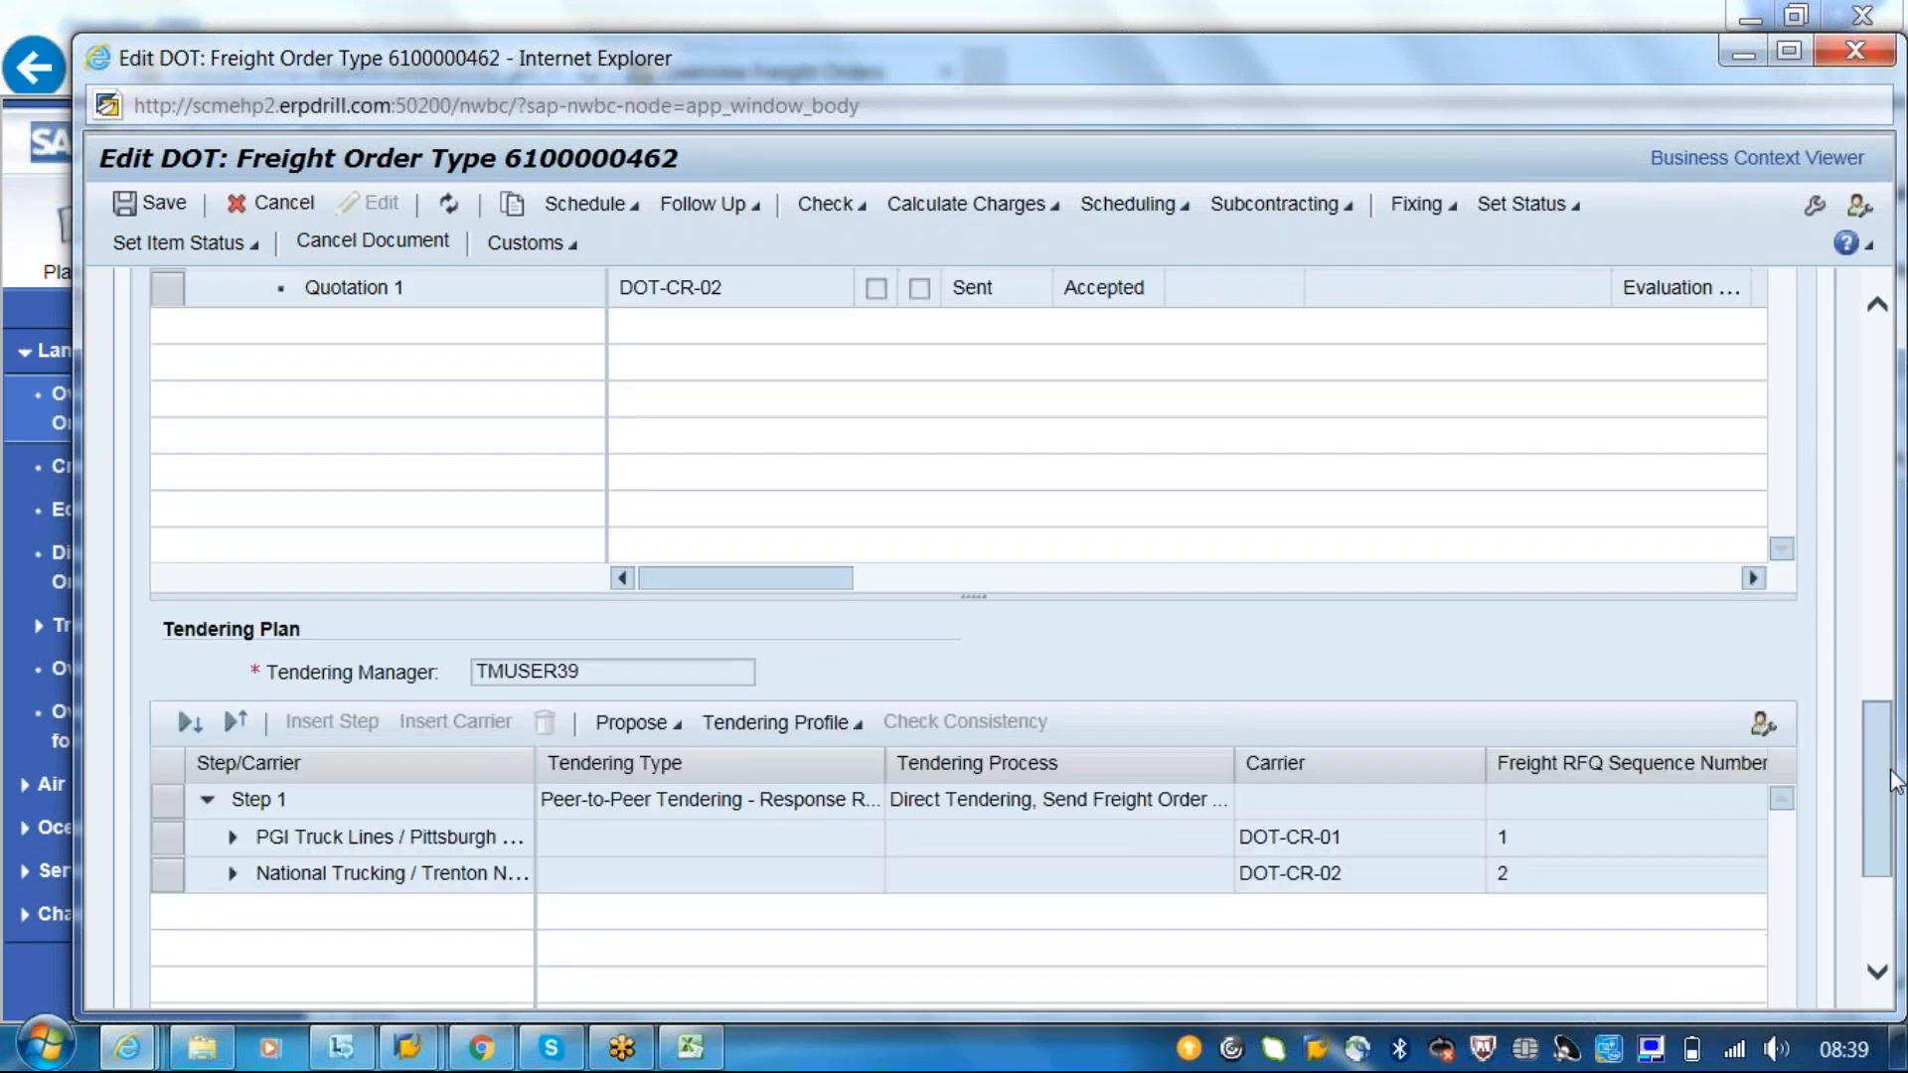
# - Review the tendering plan's carriers, RFQ sequence numbers and carrier assignment method, and check its proposal options
pyautogui.moveTo(1895, 782); pyautogui.dragTo(1890, 717)
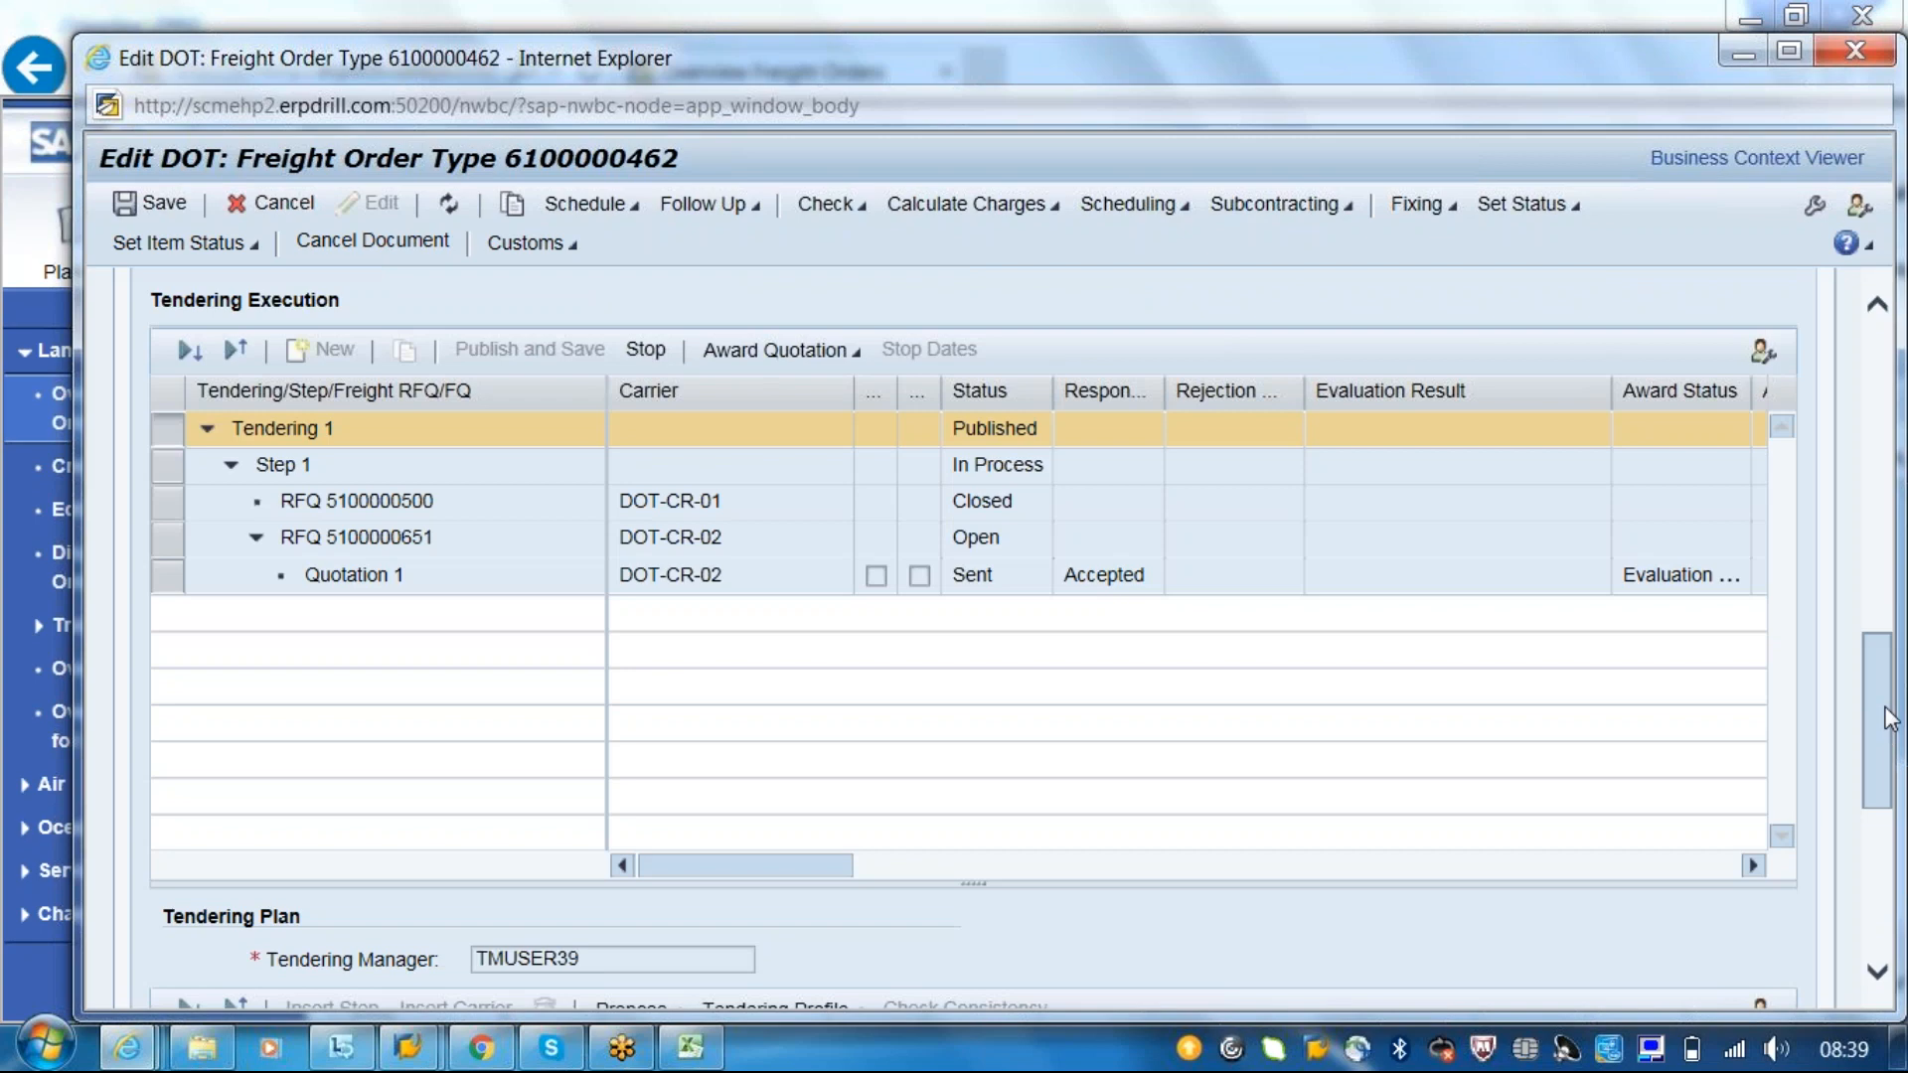
pyautogui.scroll(-3, 1872, 759)
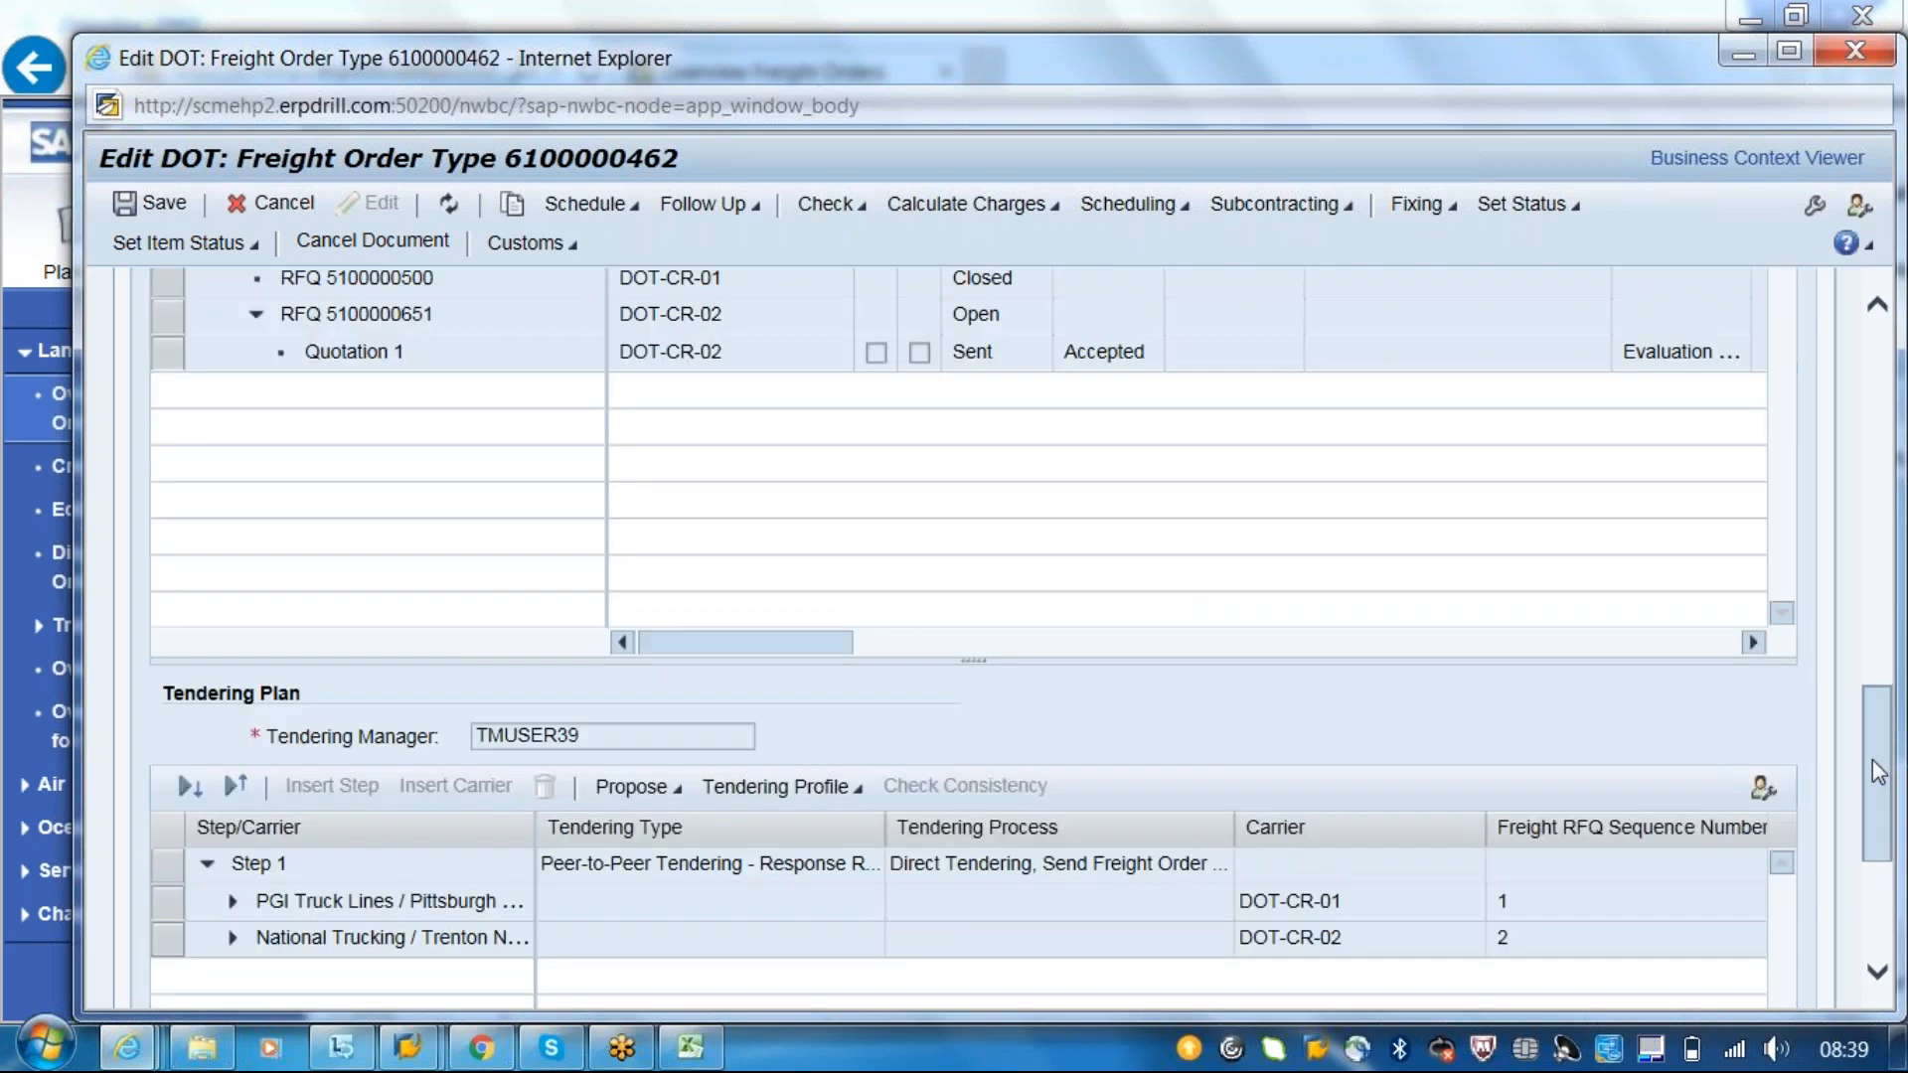
pyautogui.moveTo(1872, 759); pyautogui.dragTo(1872, 782)
pyautogui.scroll(-5, 1878, 795)
pyautogui.moveTo(596, 920); pyautogui.dragTo(752, 927)
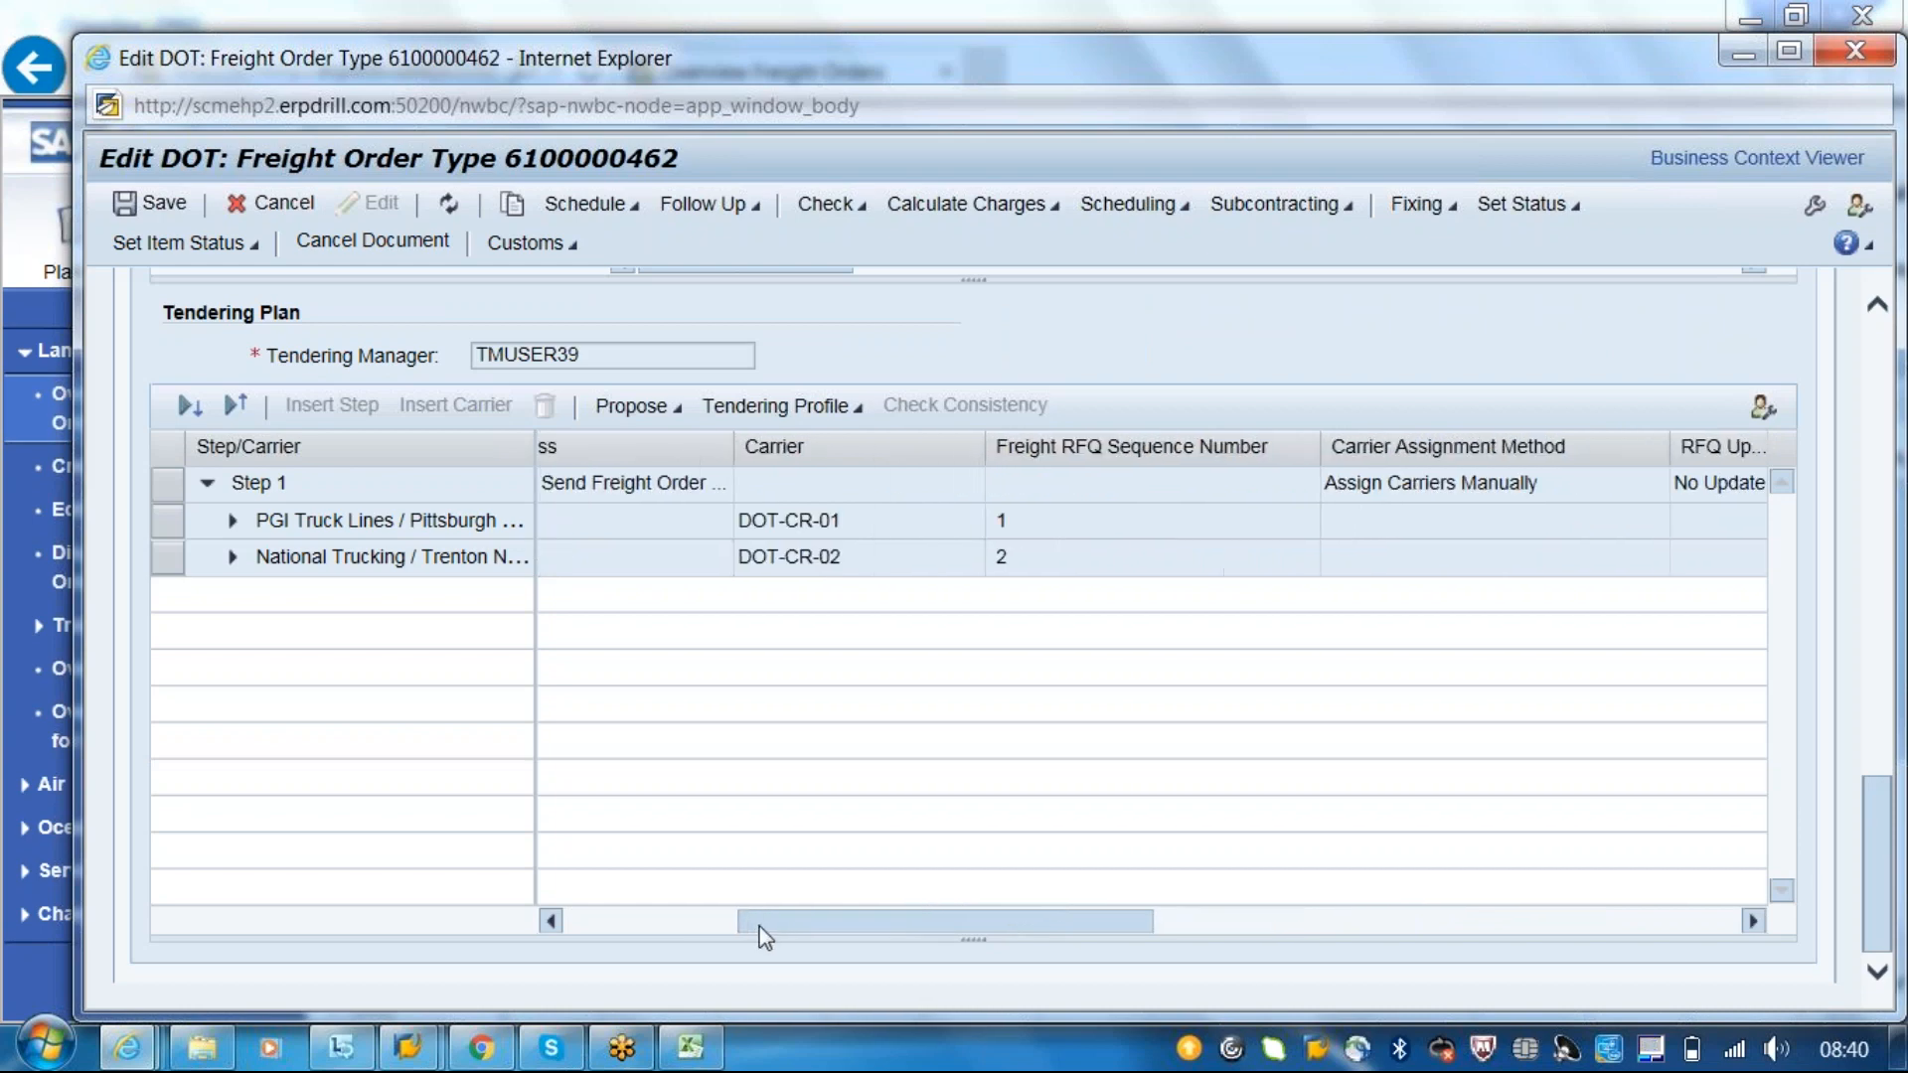
pyautogui.click(683, 418)
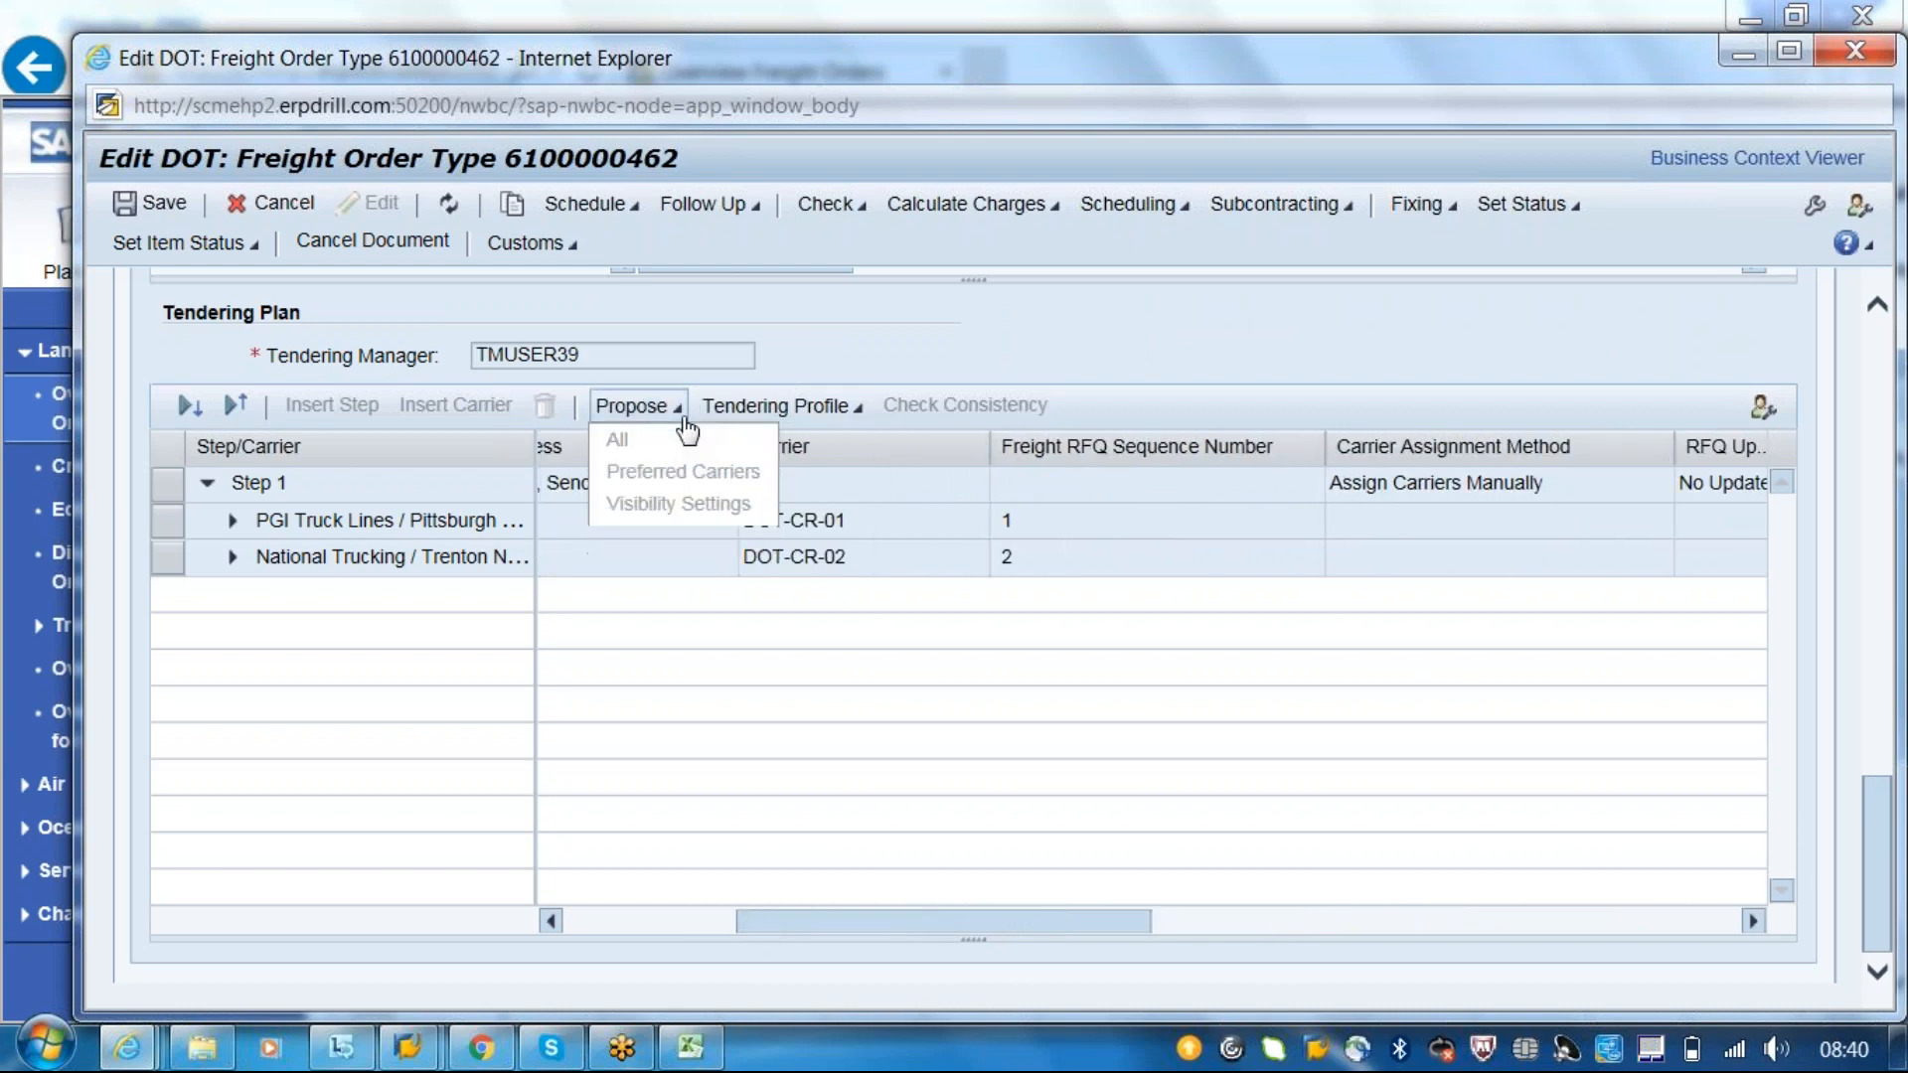
pyautogui.click(675, 726)
pyautogui.click(360, 487)
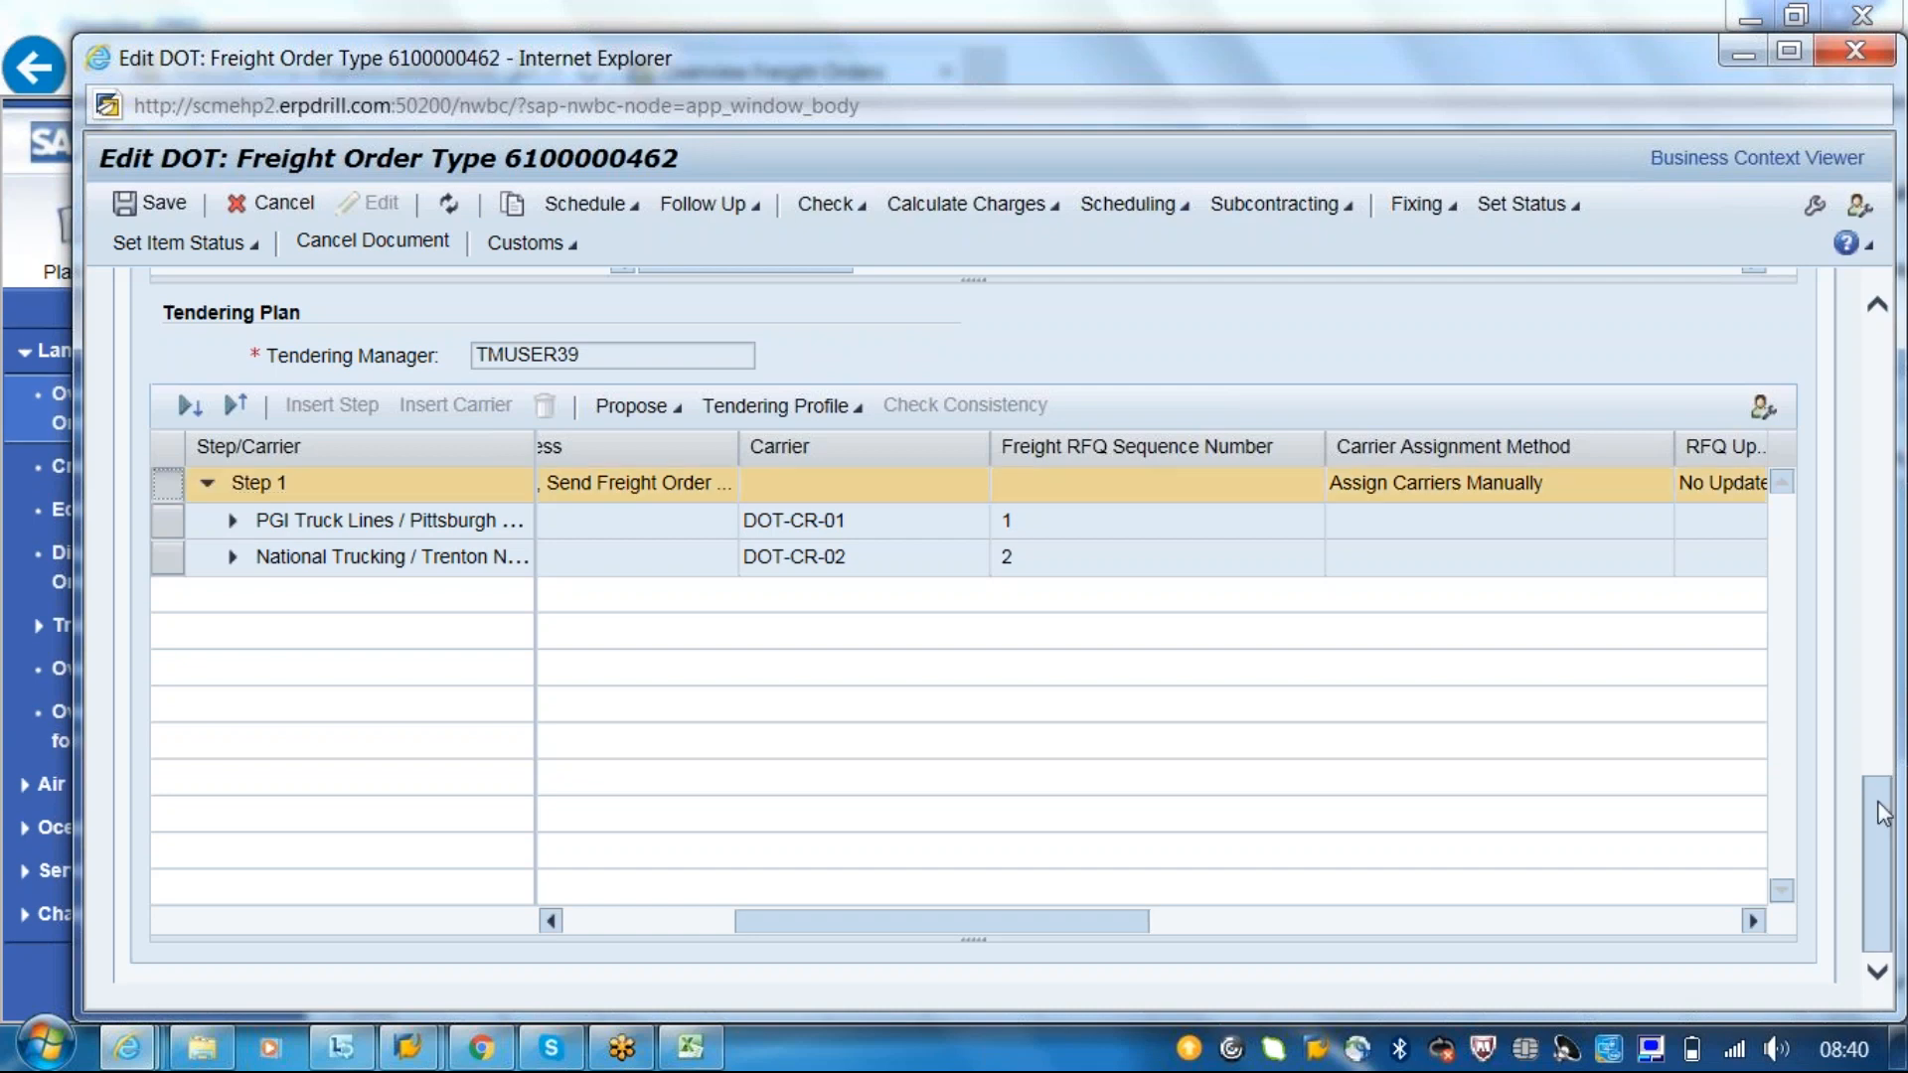
# - Review the due, start and submission dates of the tendering execution's RFQs and quotation alongside the tendering plan
pyautogui.scroll(3, 1882, 813)
pyautogui.moveTo(1881, 658)
pyautogui.mouseDown()
pyautogui.moveTo(1880, 572)
pyautogui.moveTo(1885, 661)
pyautogui.mouseUp()
pyautogui.moveTo(809, 916); pyautogui.dragTo(1715, 919)
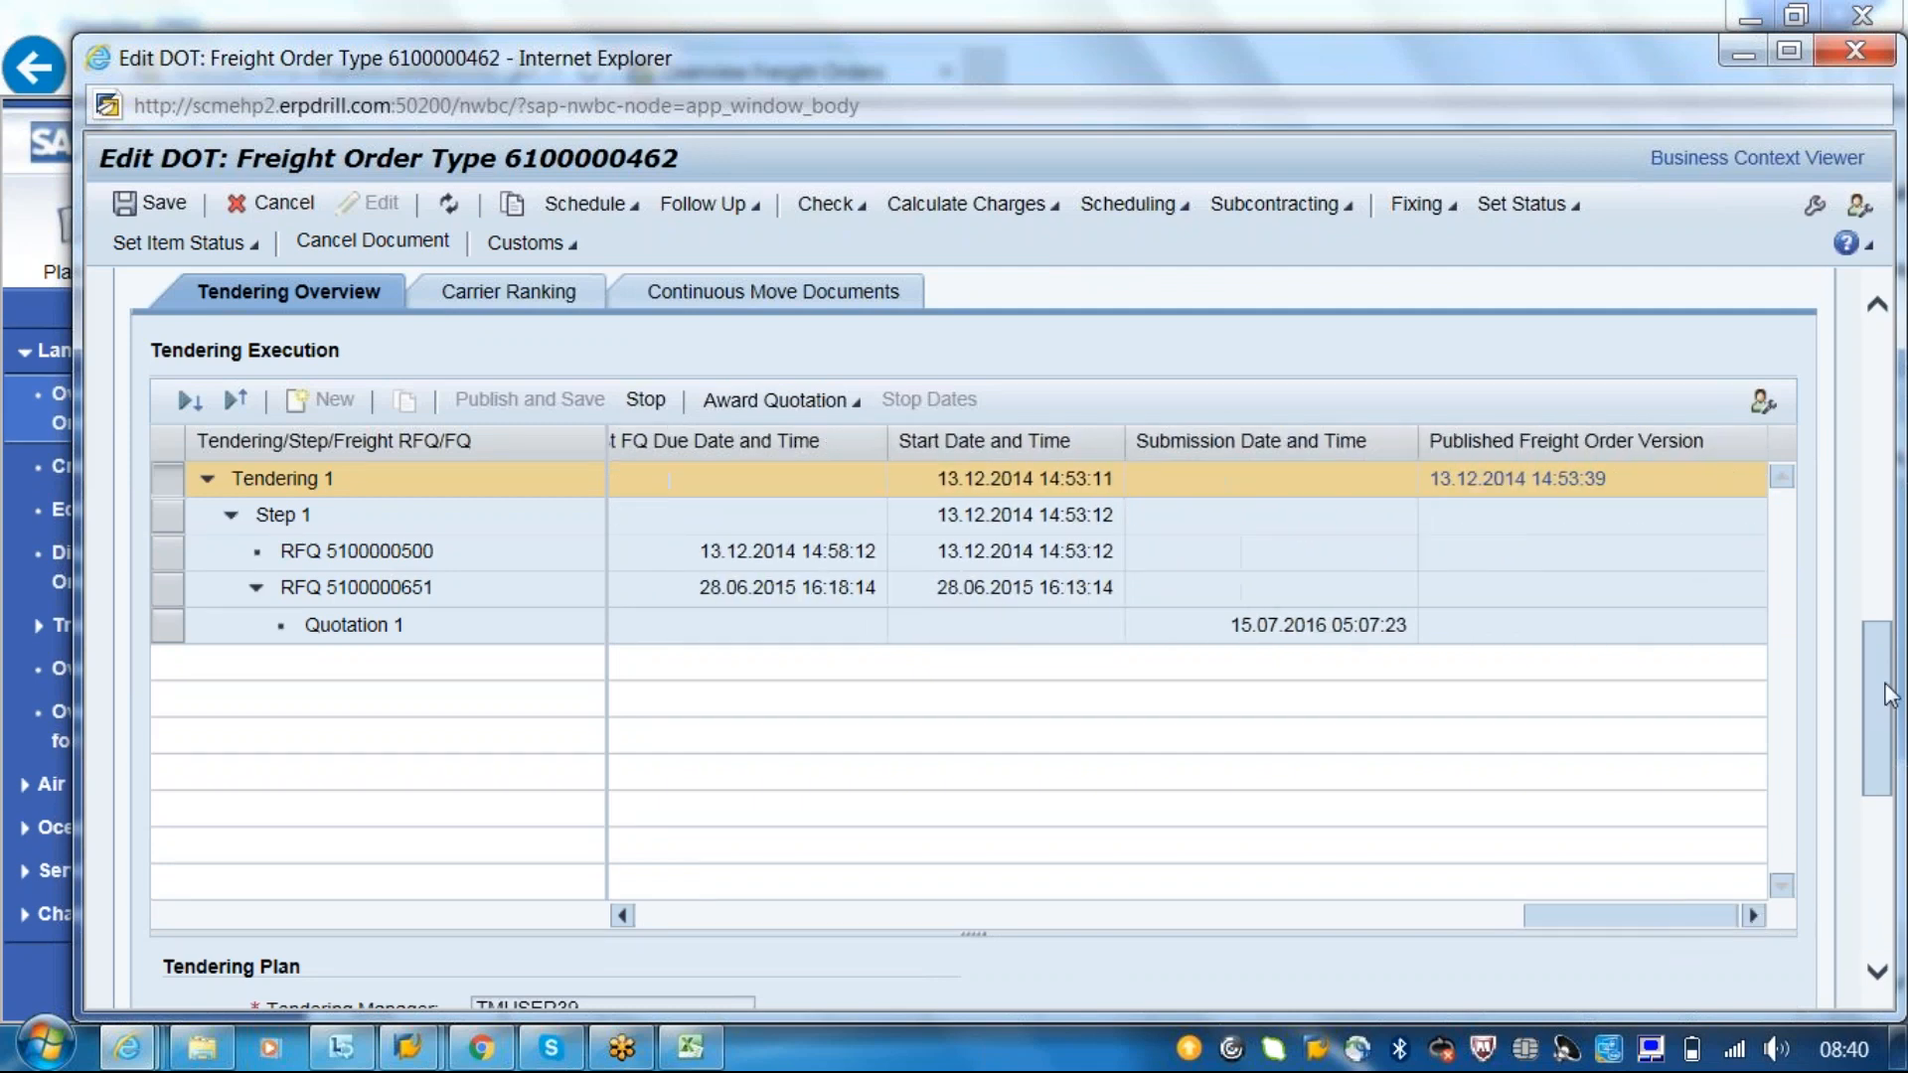
pyautogui.moveTo(1882, 692); pyautogui.dragTo(1882, 807)
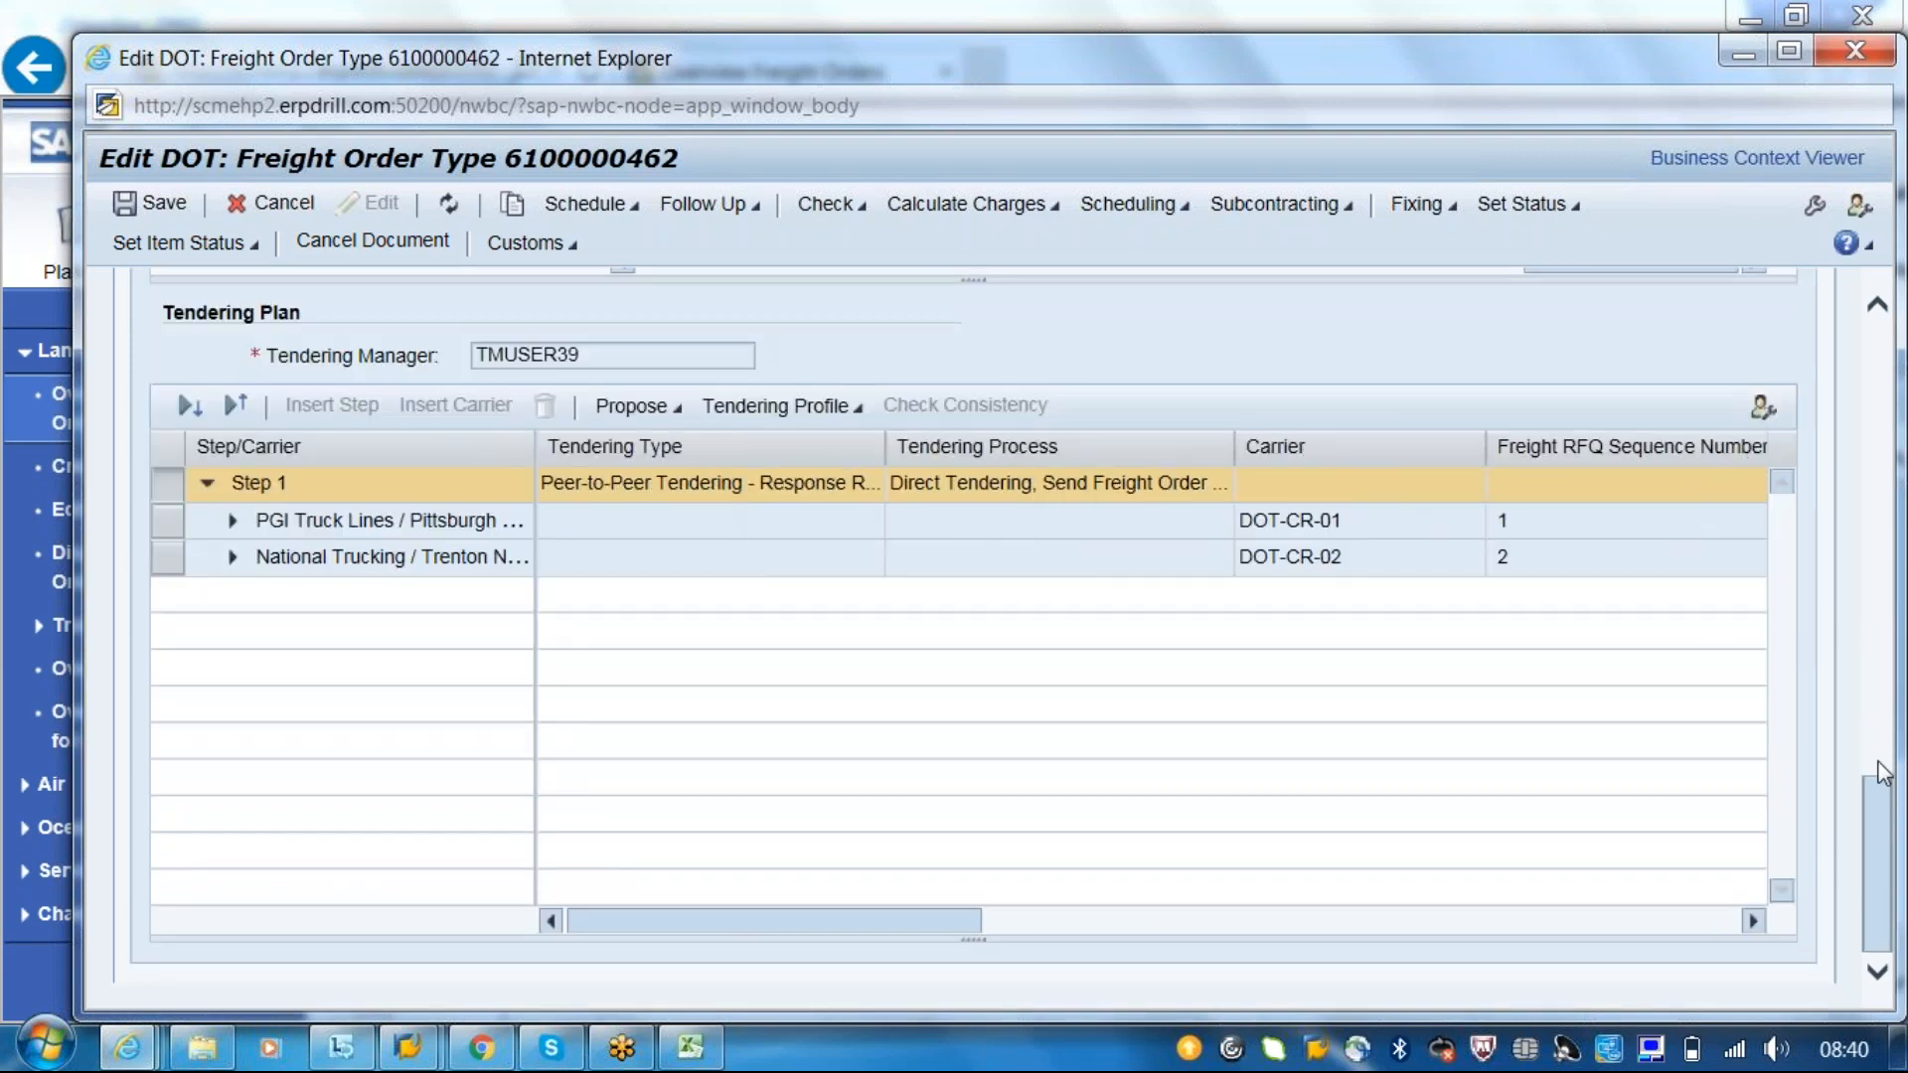
pyautogui.moveTo(1881, 771); pyautogui.dragTo(1856, 597)
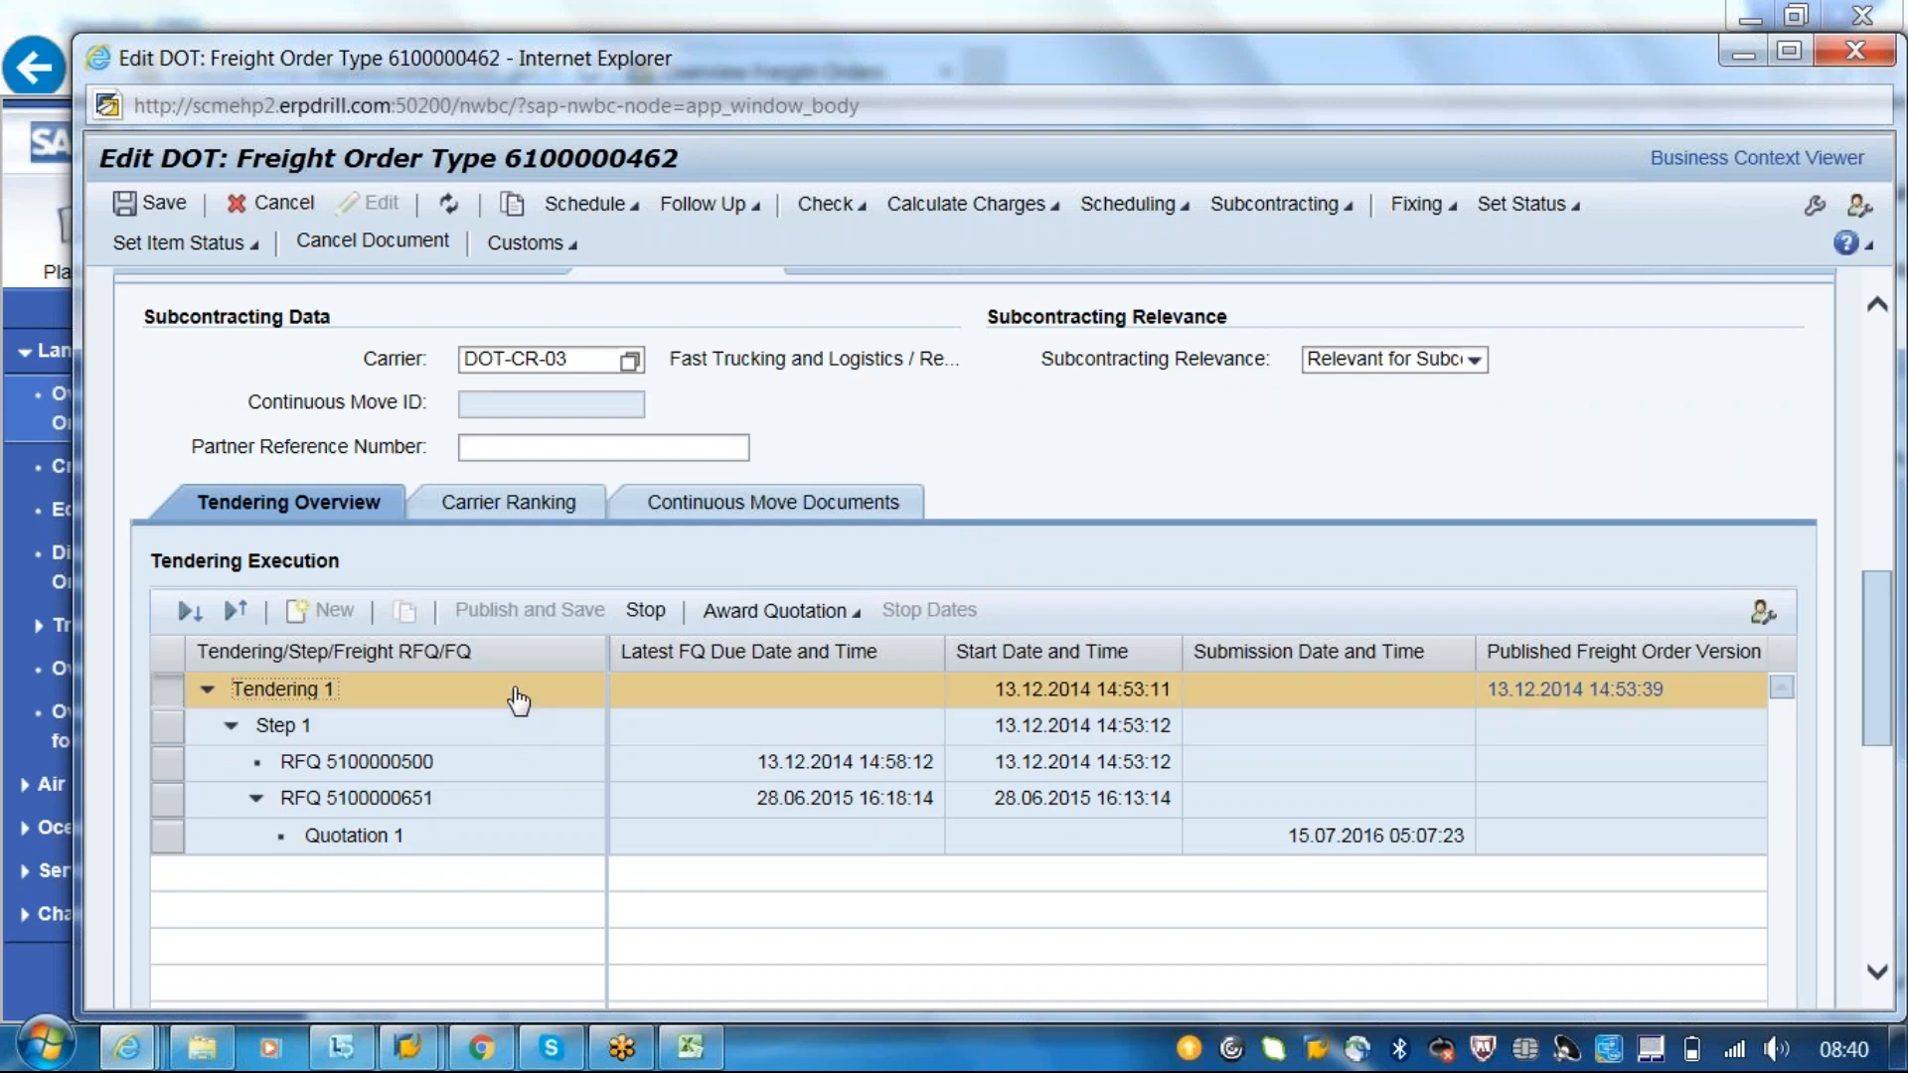
# - Check the available options for awarding the quotation and for the tendering plan's tendering profile
pyautogui.click(857, 616)
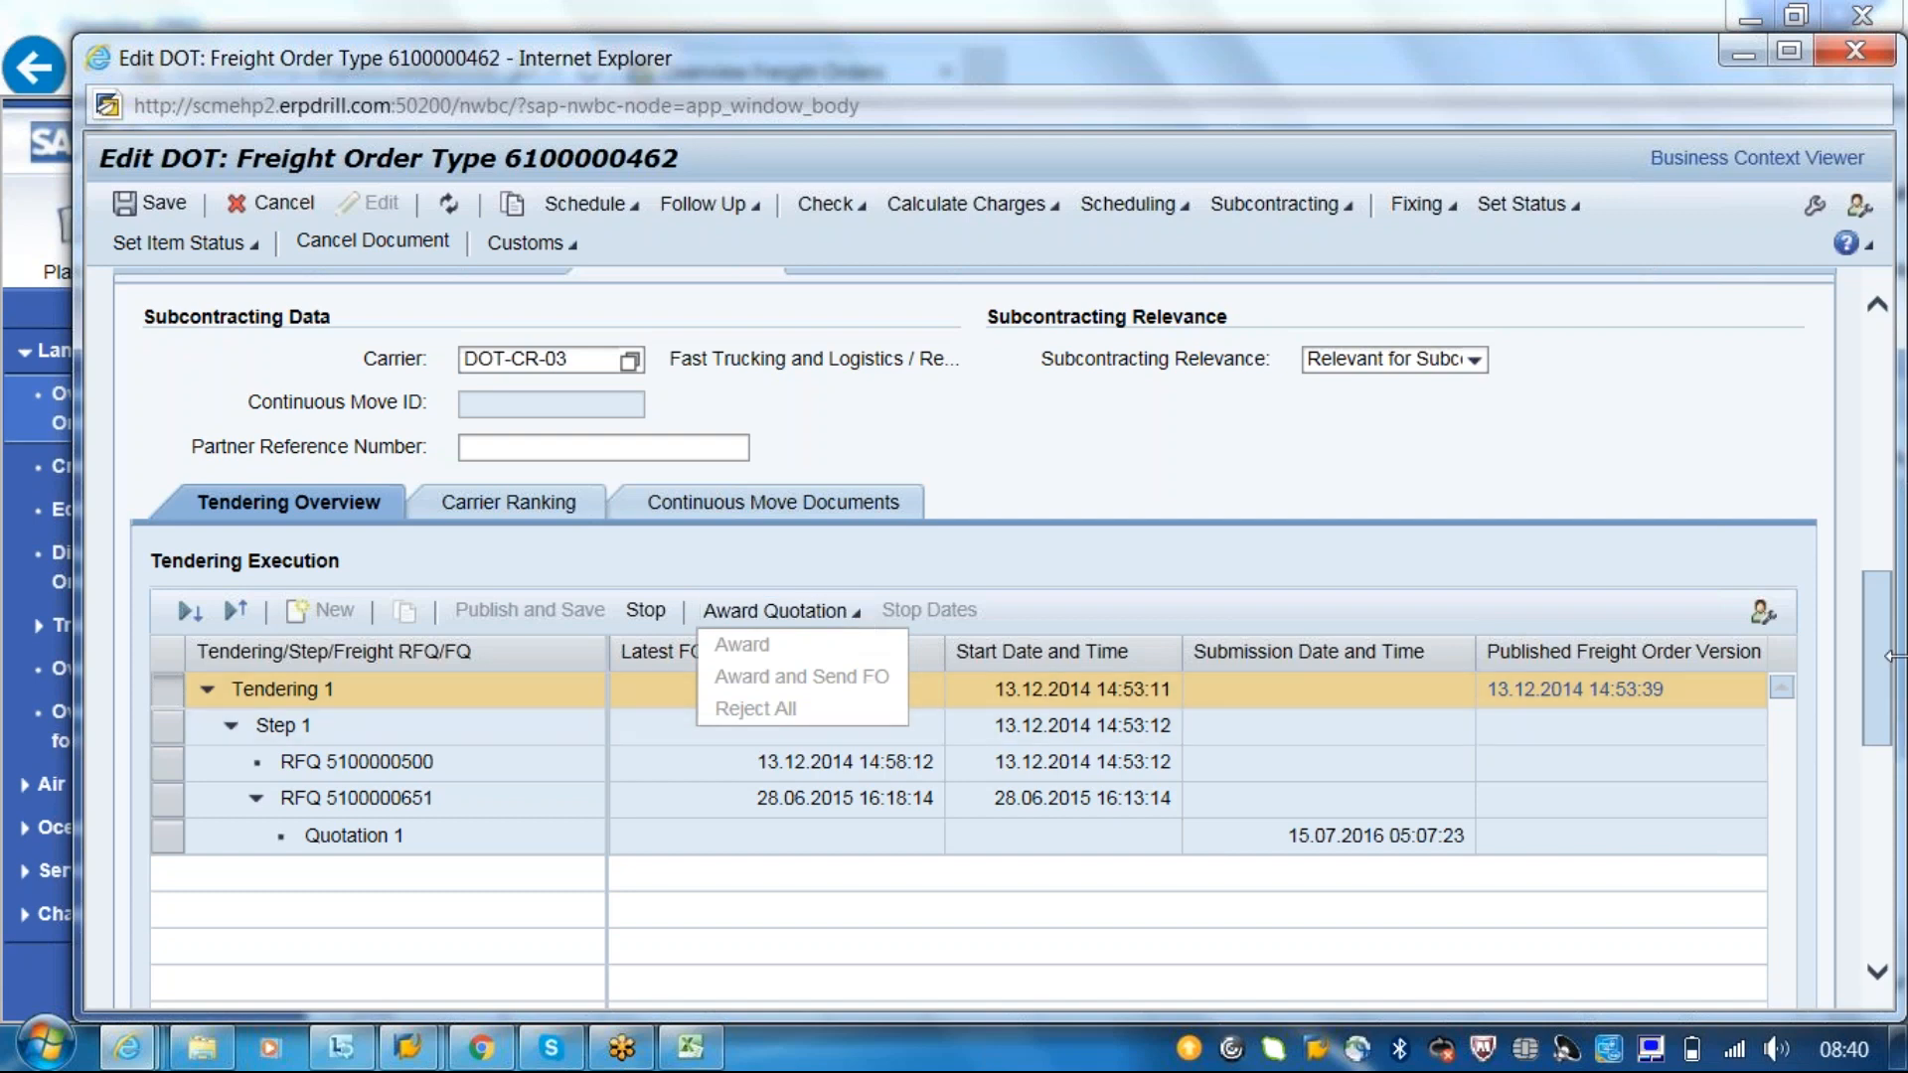
pyautogui.moveTo(1882, 630); pyautogui.dragTo(1877, 808)
pyautogui.click(636, 534)
pyautogui.click(860, 536)
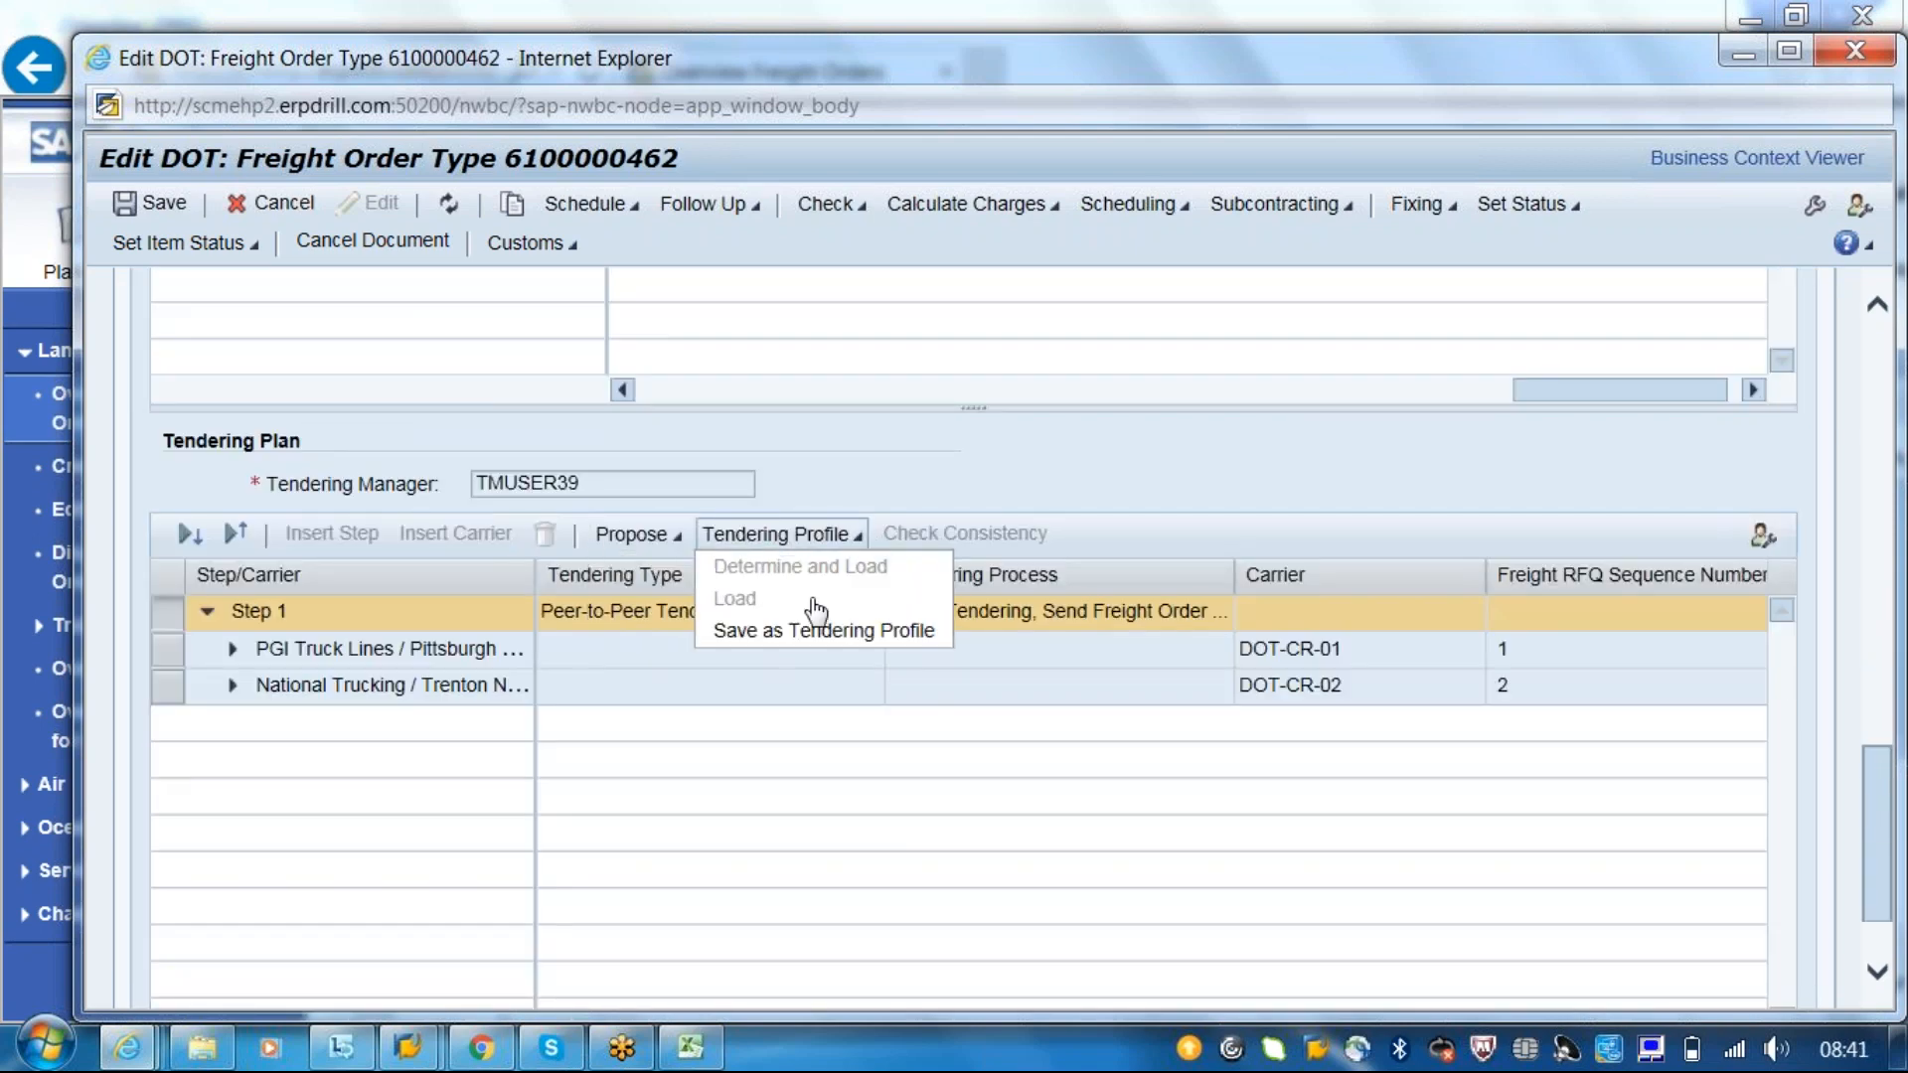
pyautogui.click(657, 787)
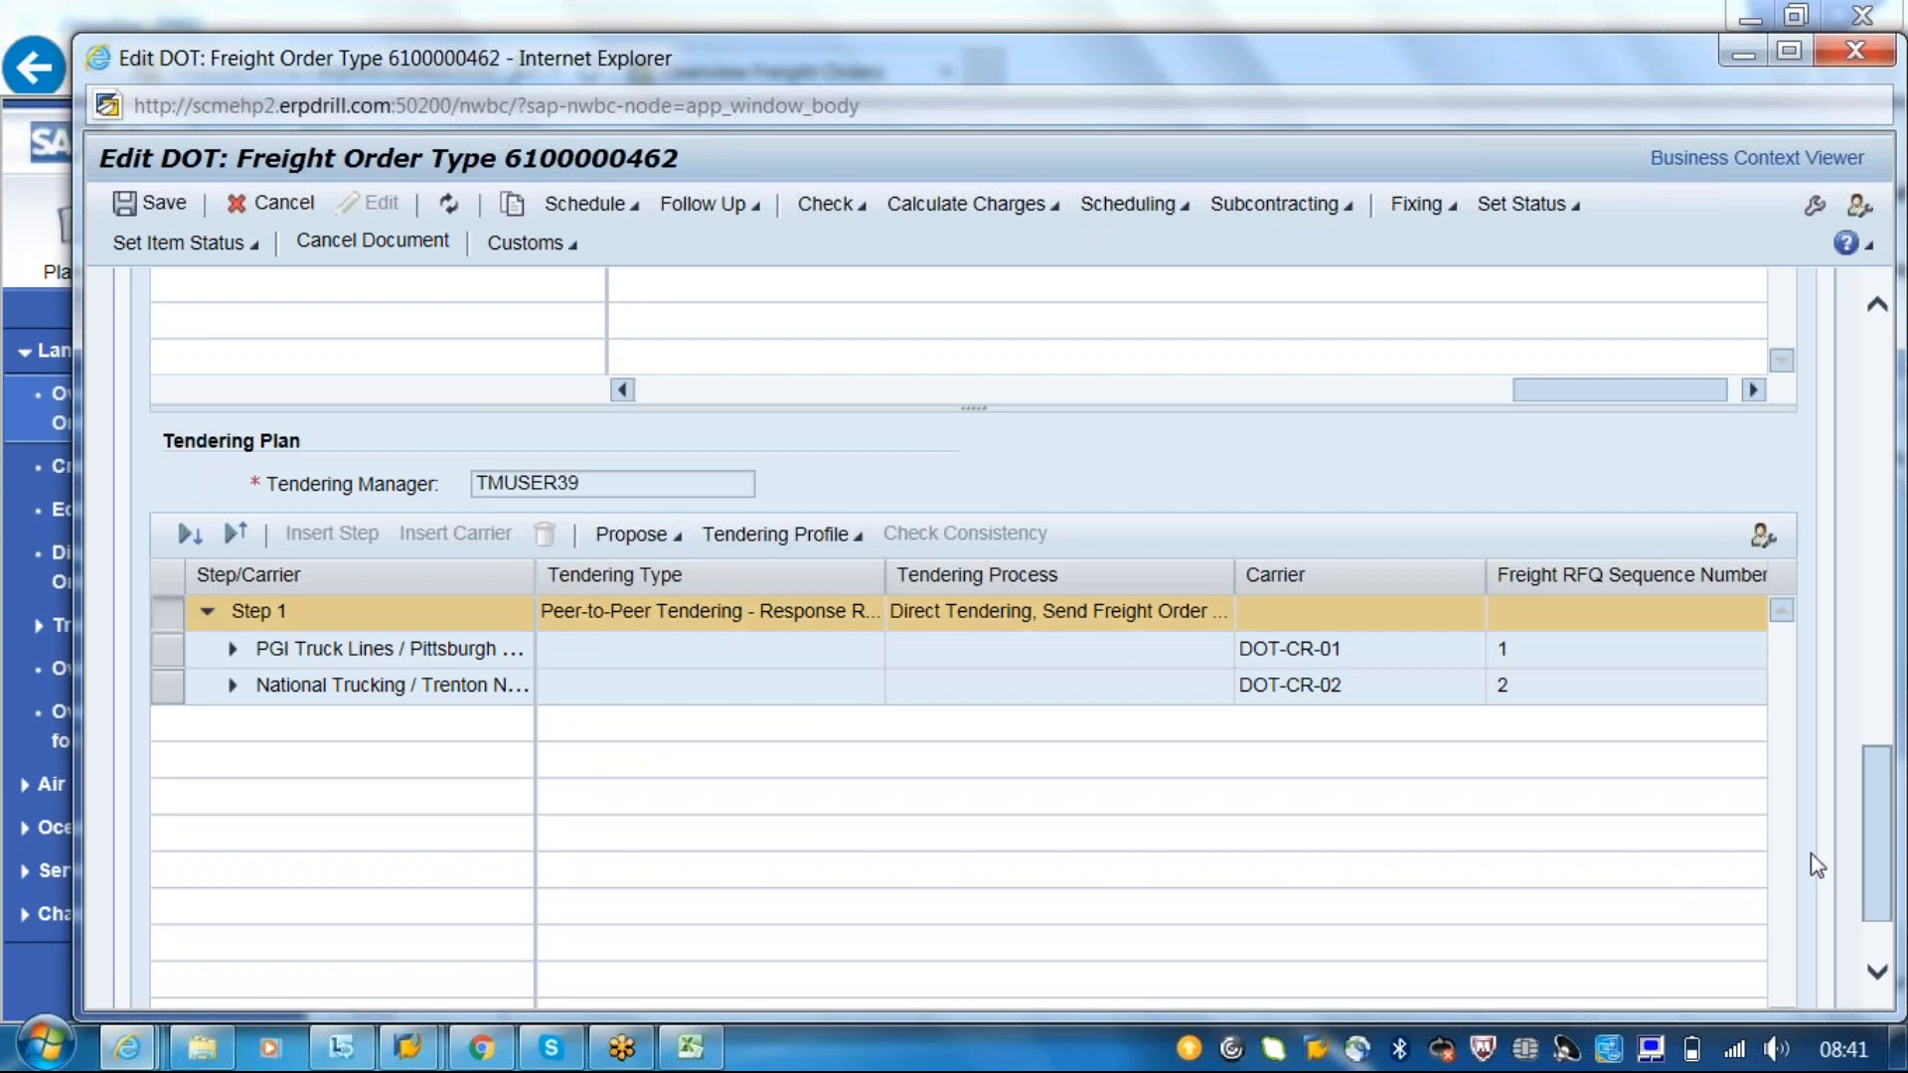
# - Review Step 1 of the tendering plan, collapsing and expanding its carrier list
pyautogui.moveTo(1887, 850); pyautogui.dragTo(1876, 884)
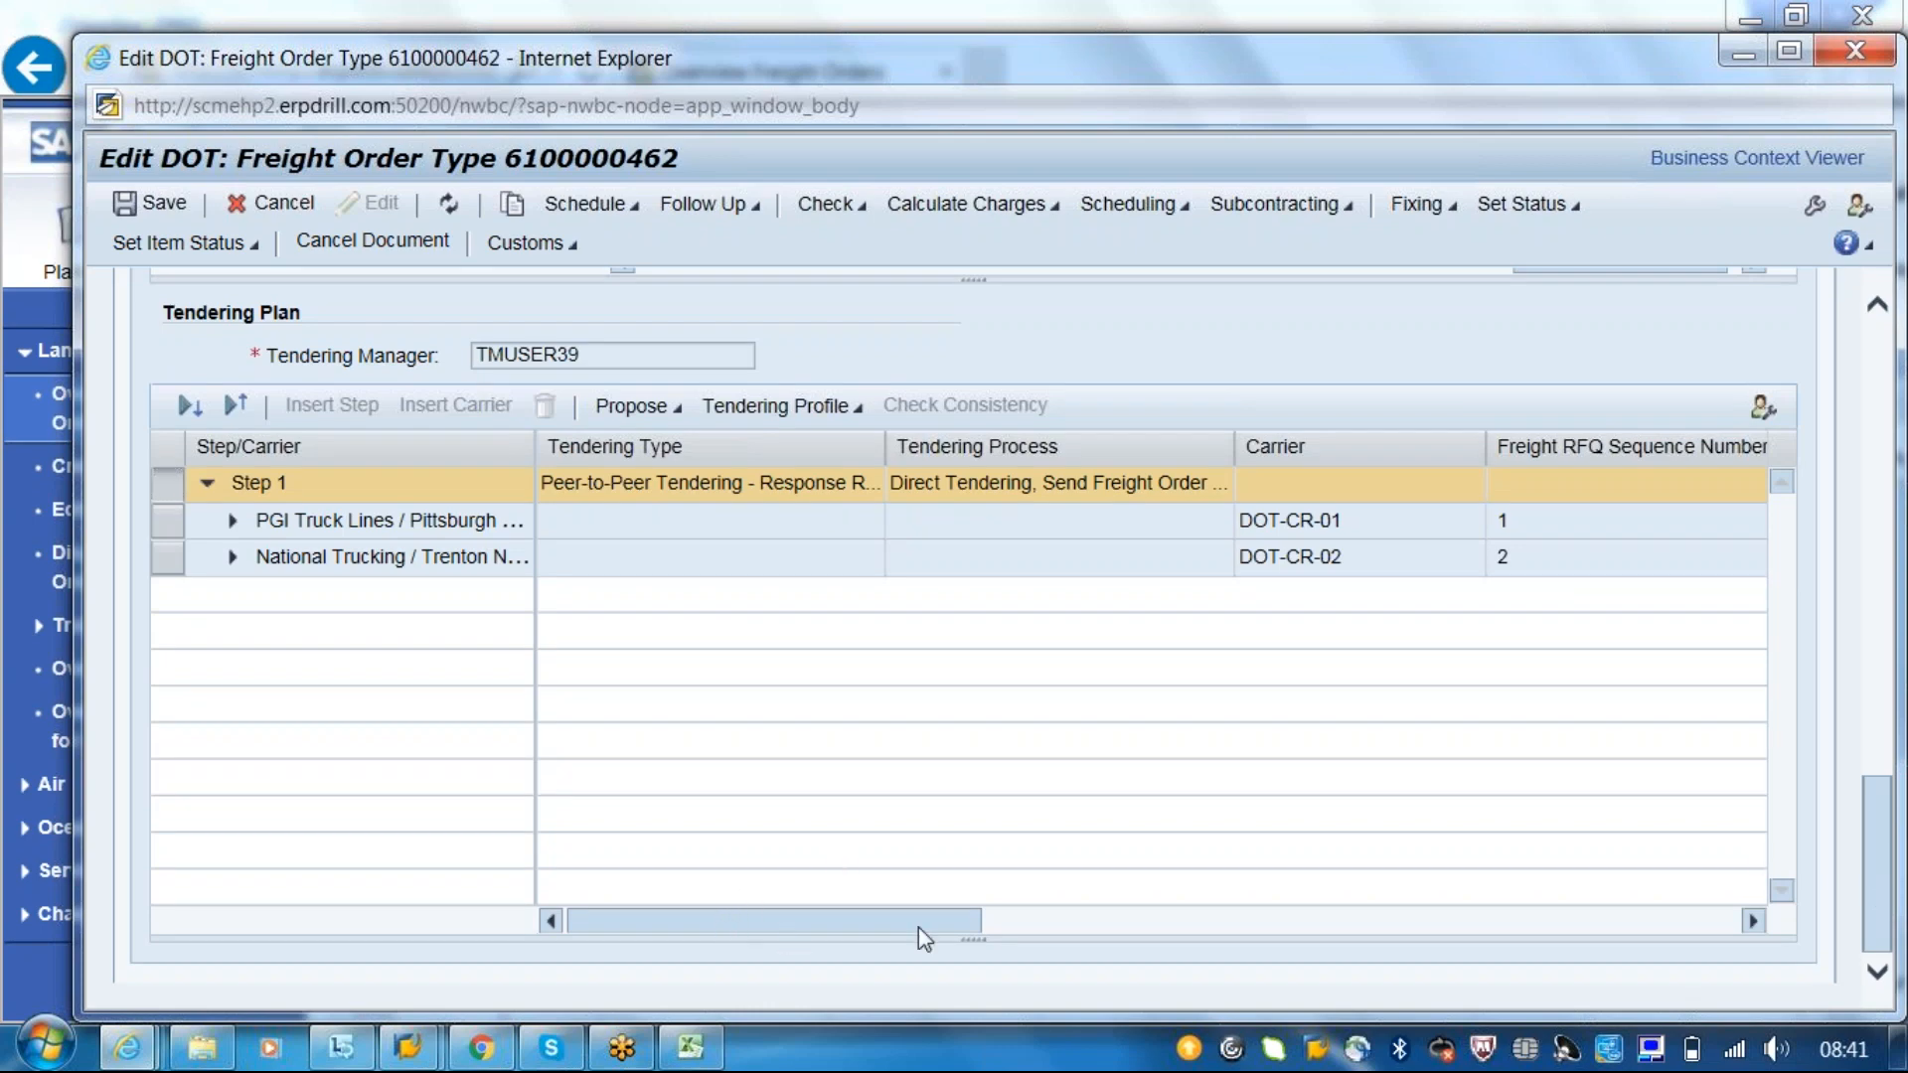
pyautogui.moveTo(918, 927); pyautogui.dragTo(618, 825)
pyautogui.click(282, 485)
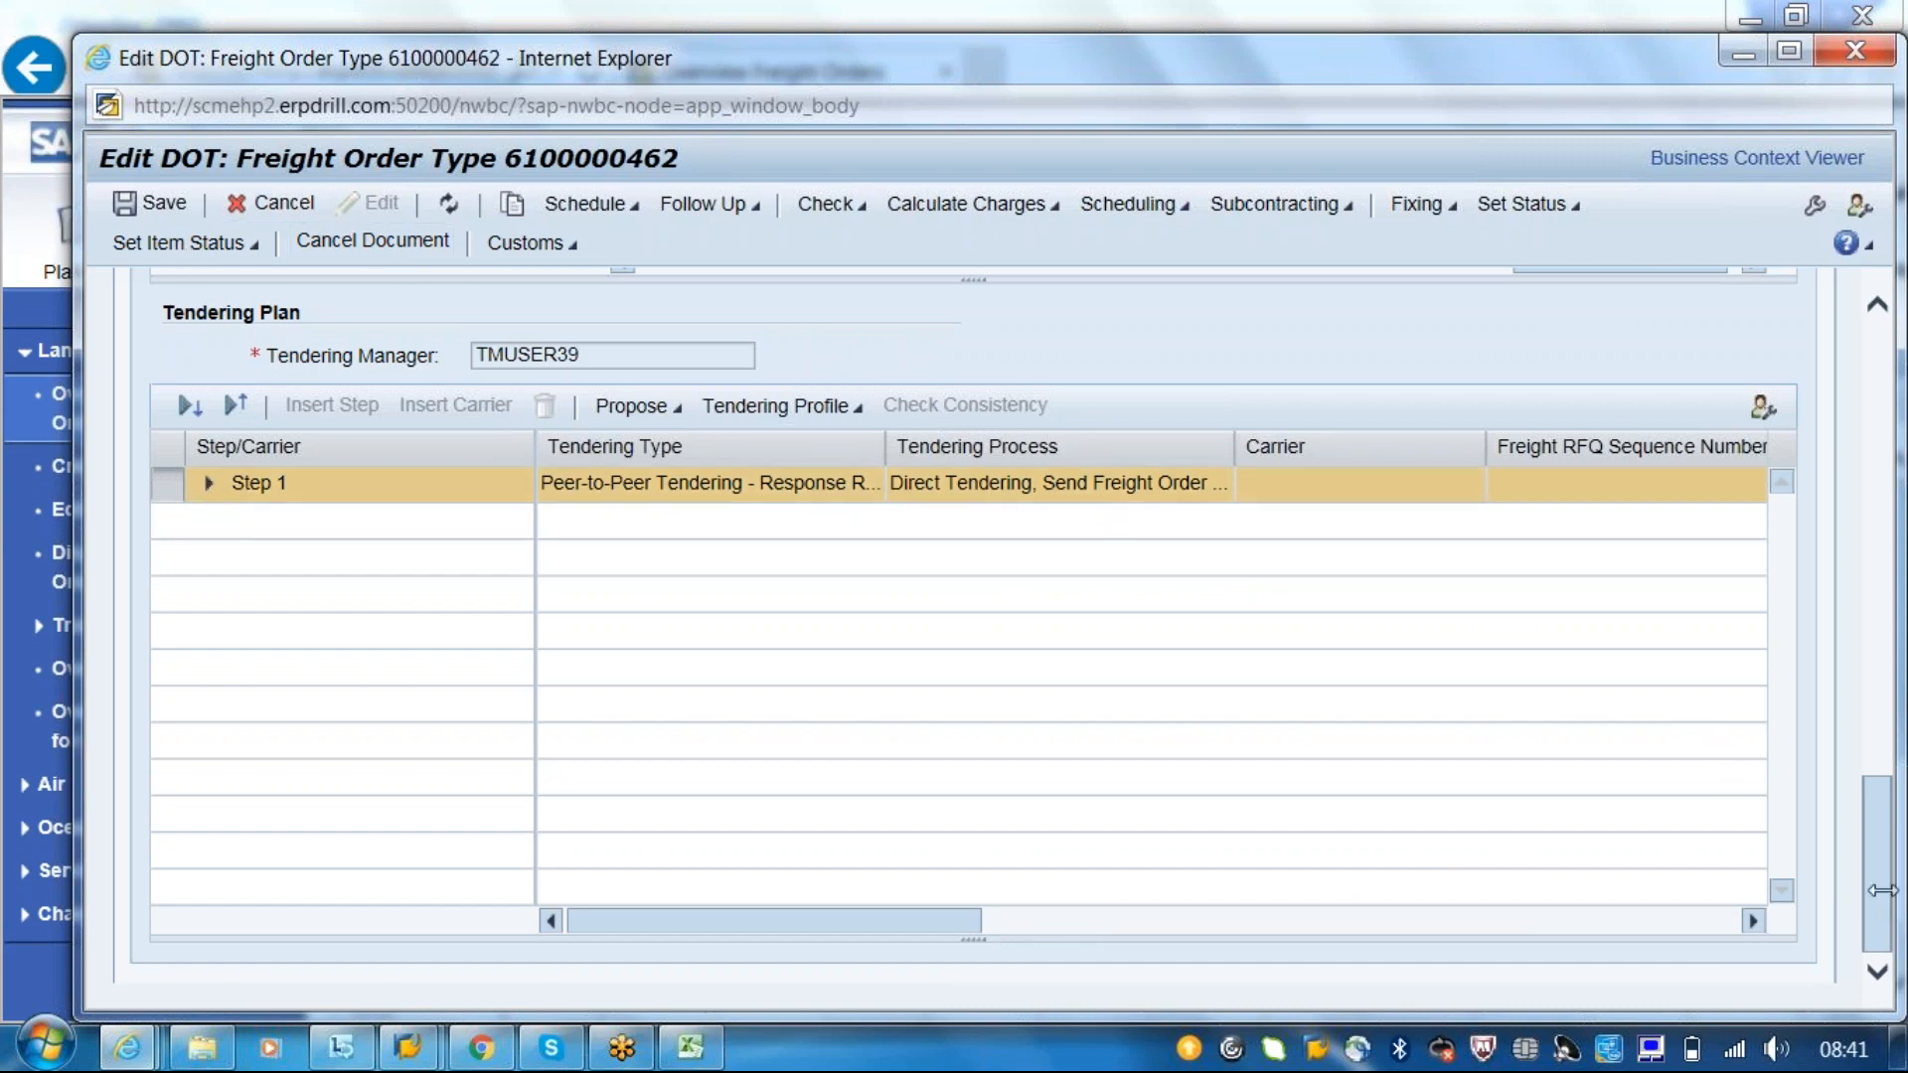
pyautogui.scroll(1, 1881, 845)
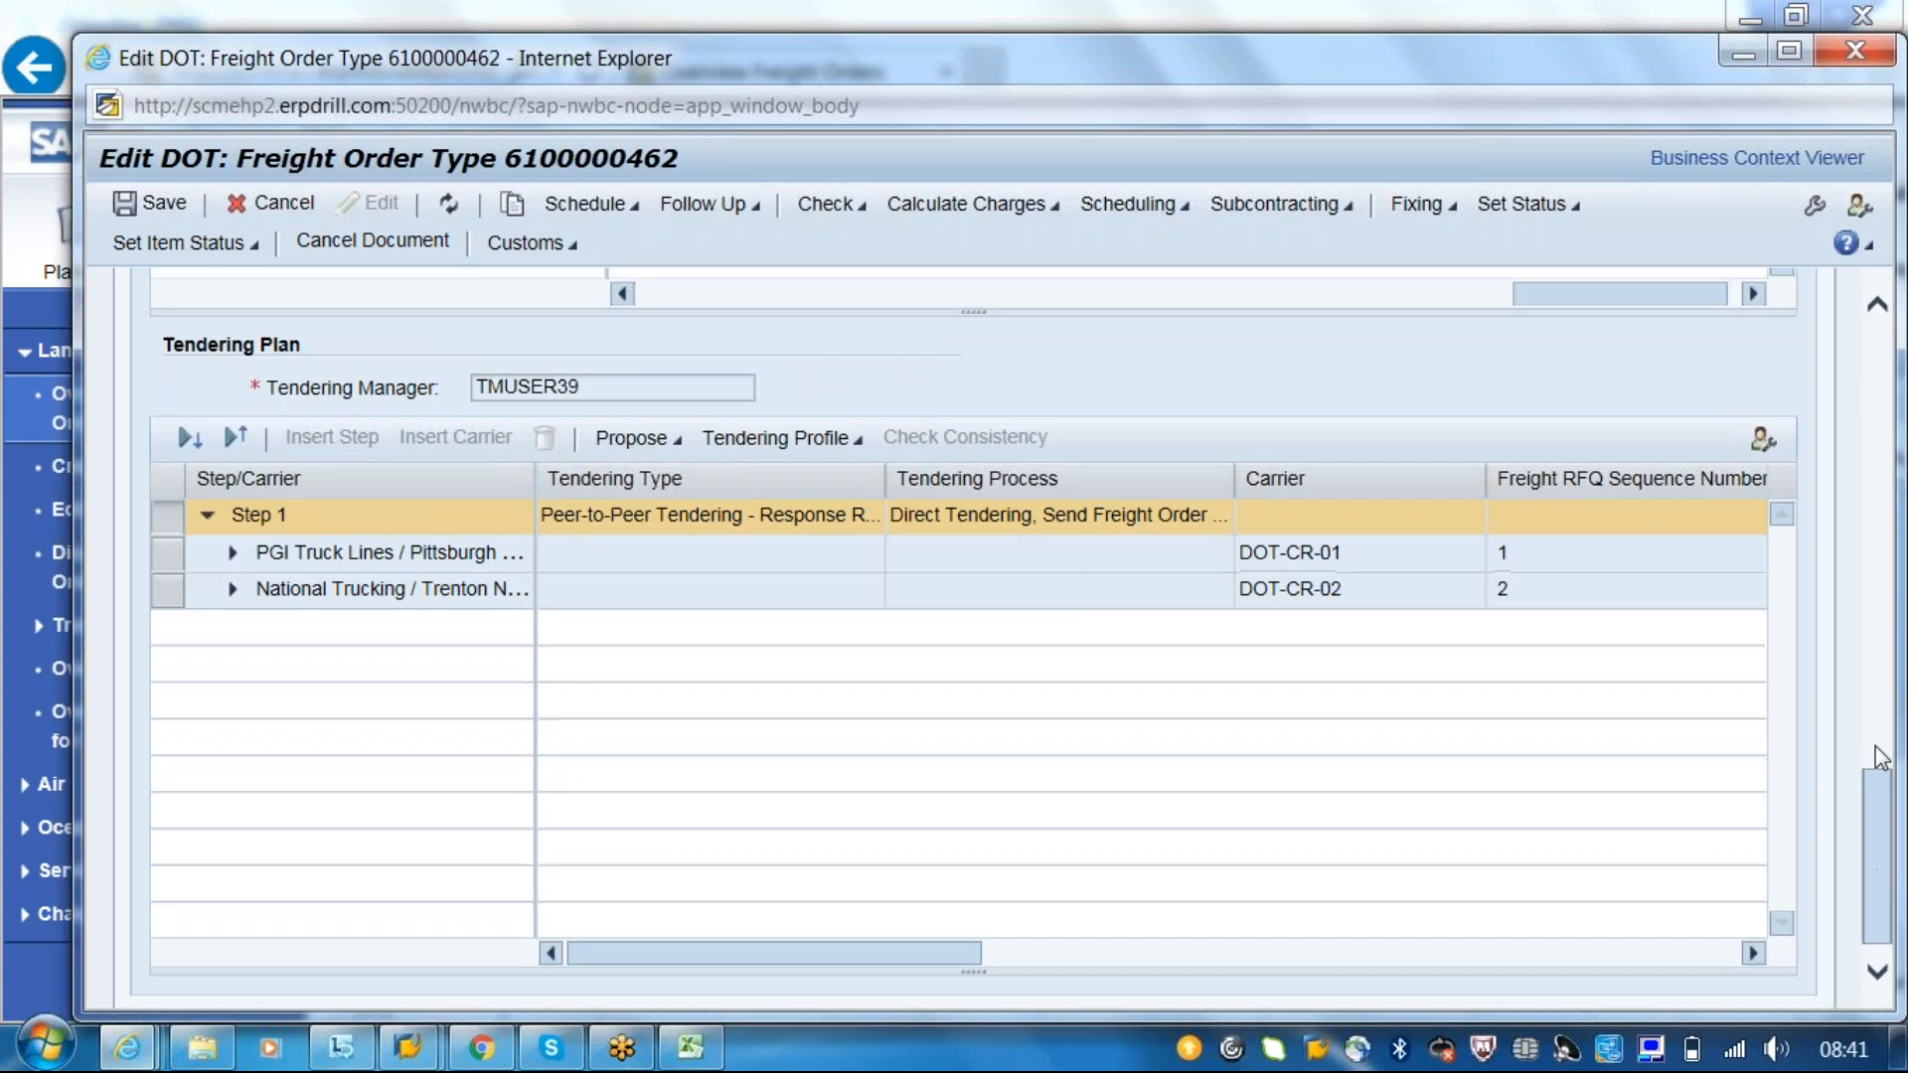
# - Check the freight order's available subcontracting actions and the view options of its charge items
pyautogui.scroll(10, 1874, 692)
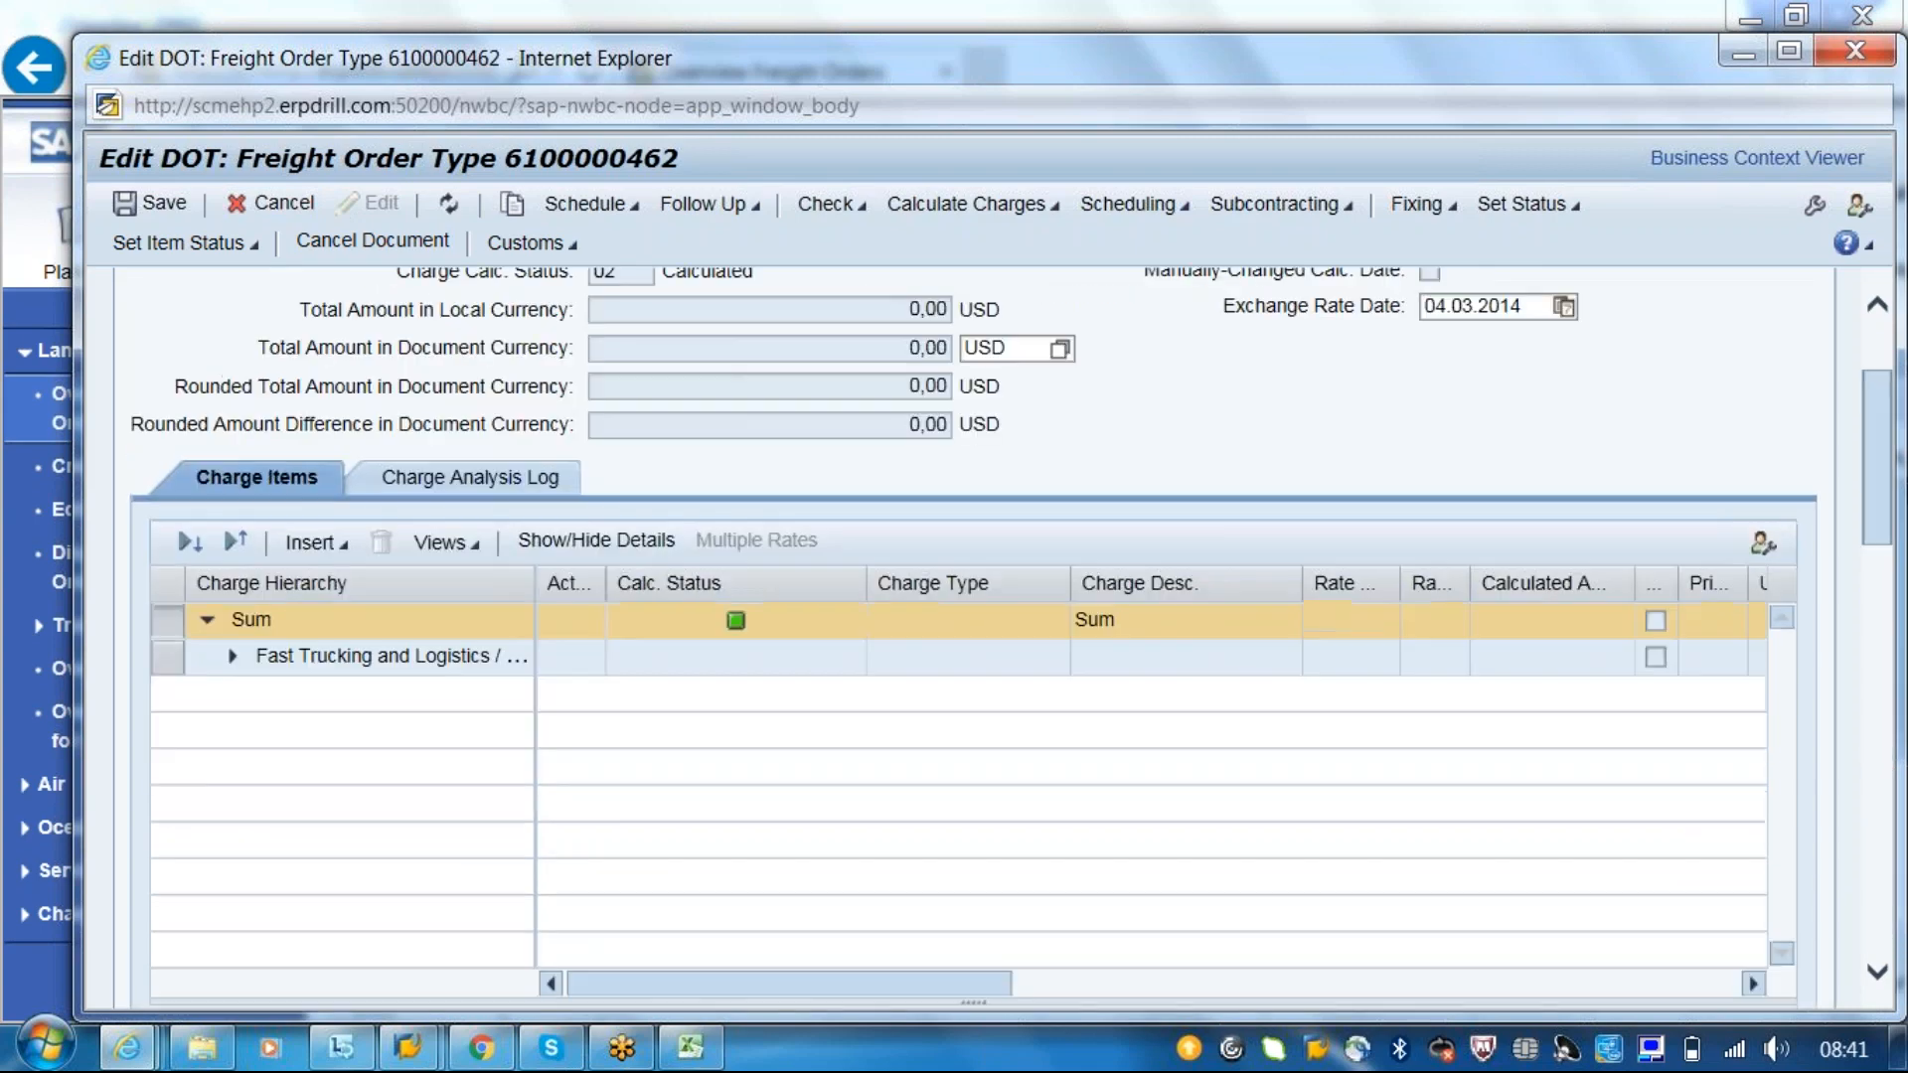
pyautogui.scroll(3, 1350, 269)
pyautogui.click(1281, 204)
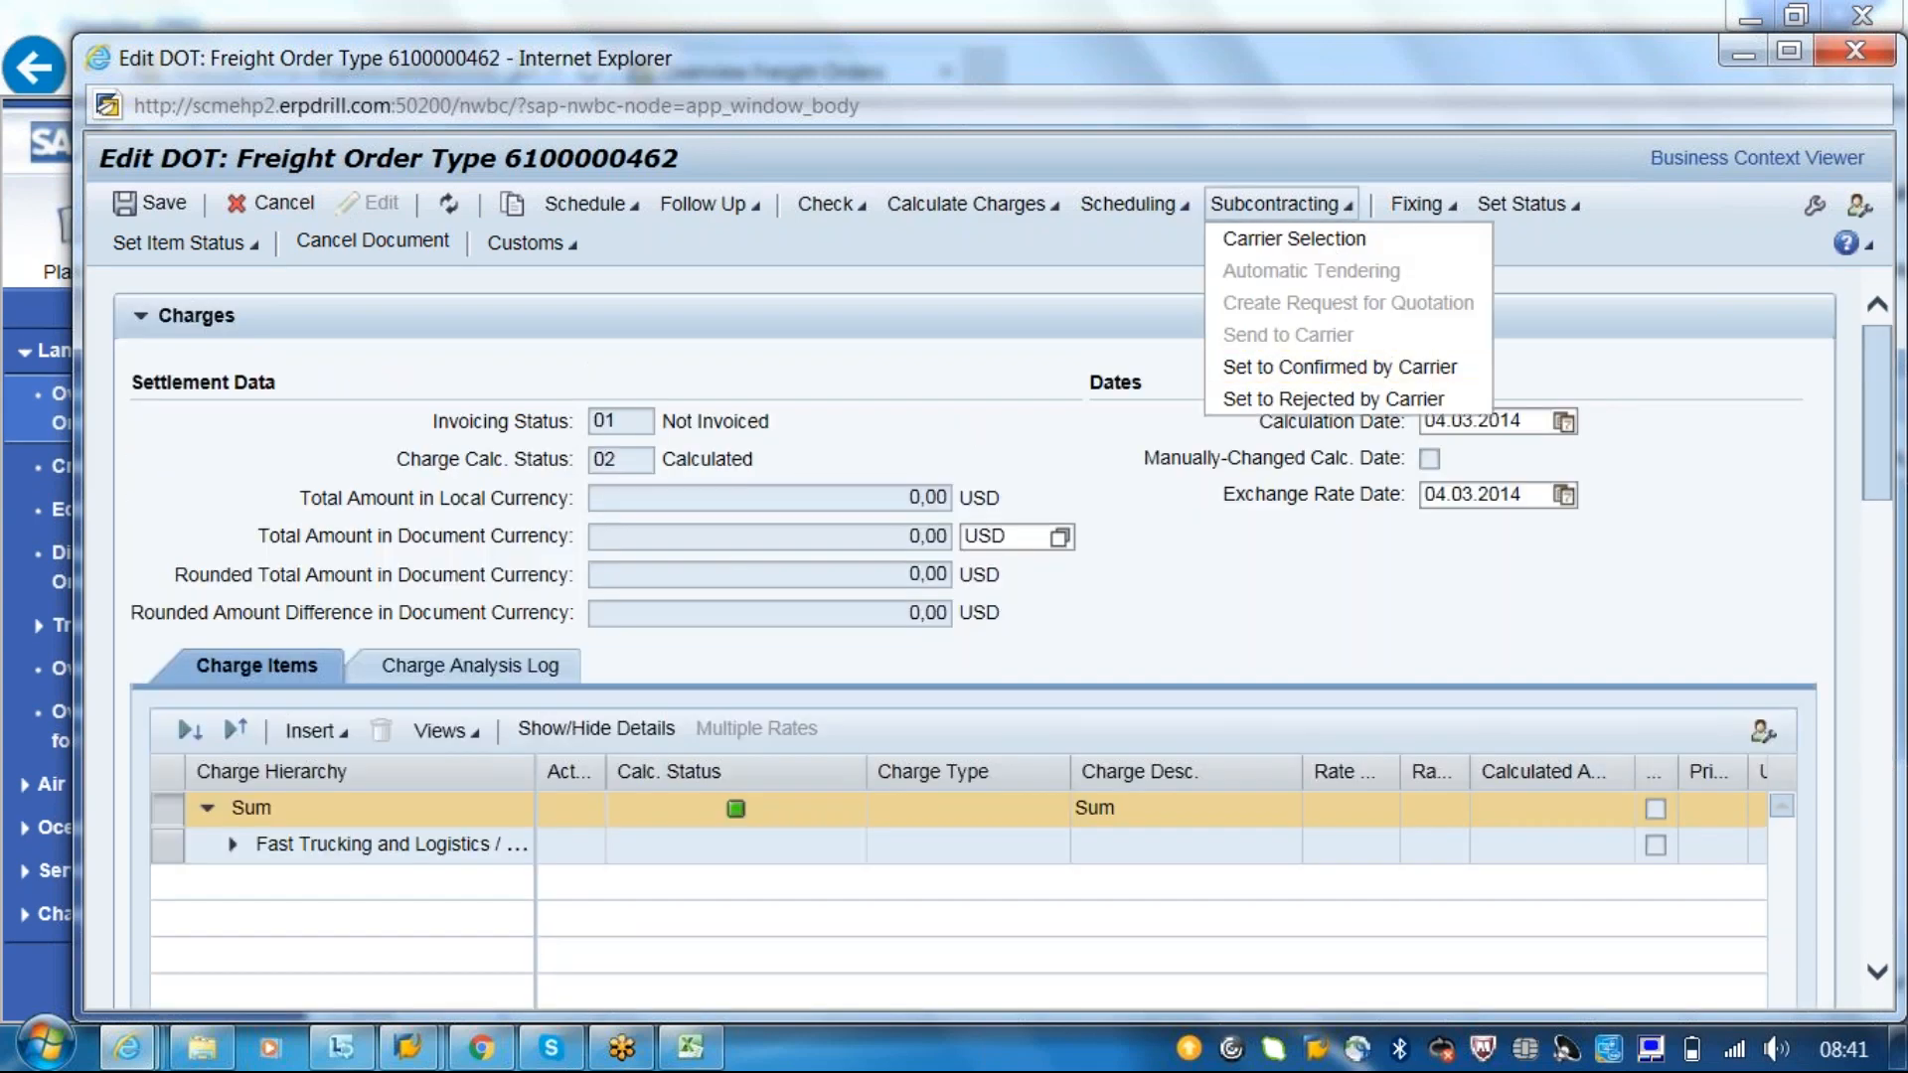
pyautogui.click(1266, 591)
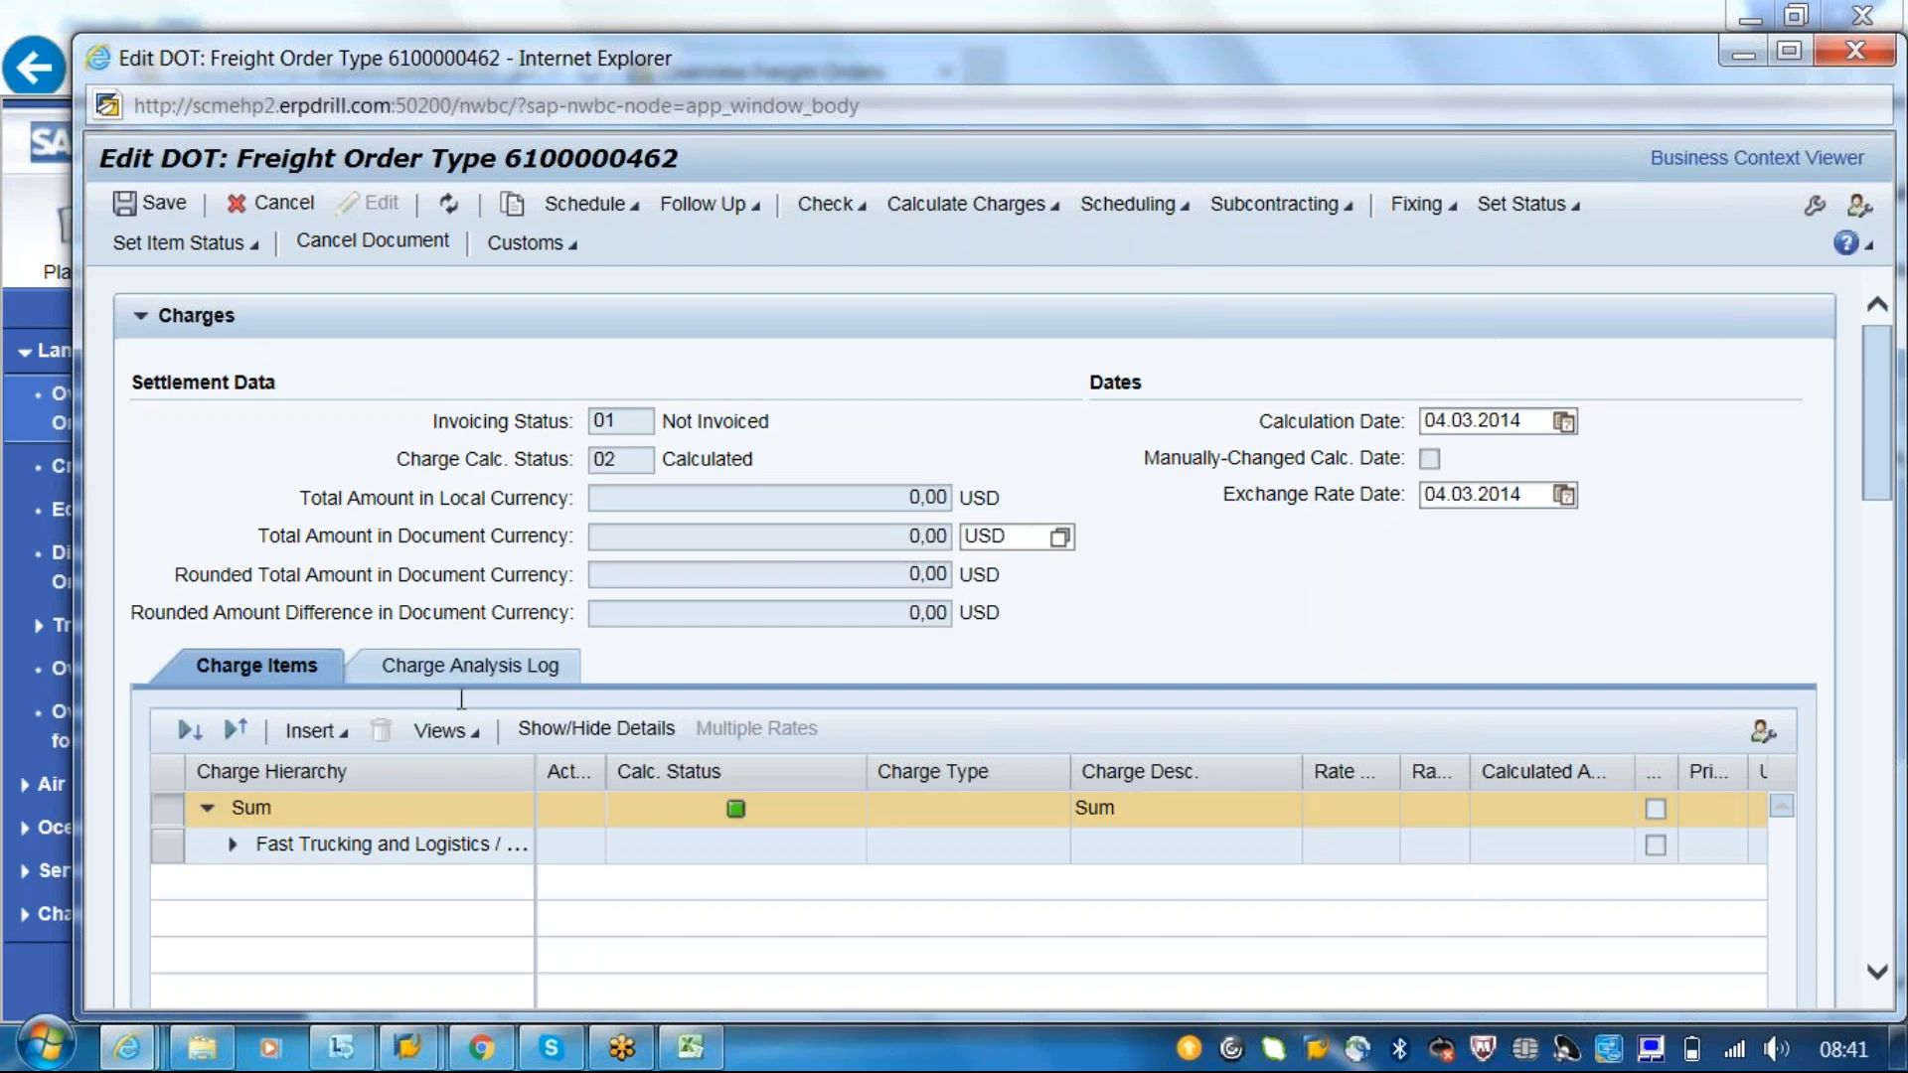
pyautogui.click(482, 736)
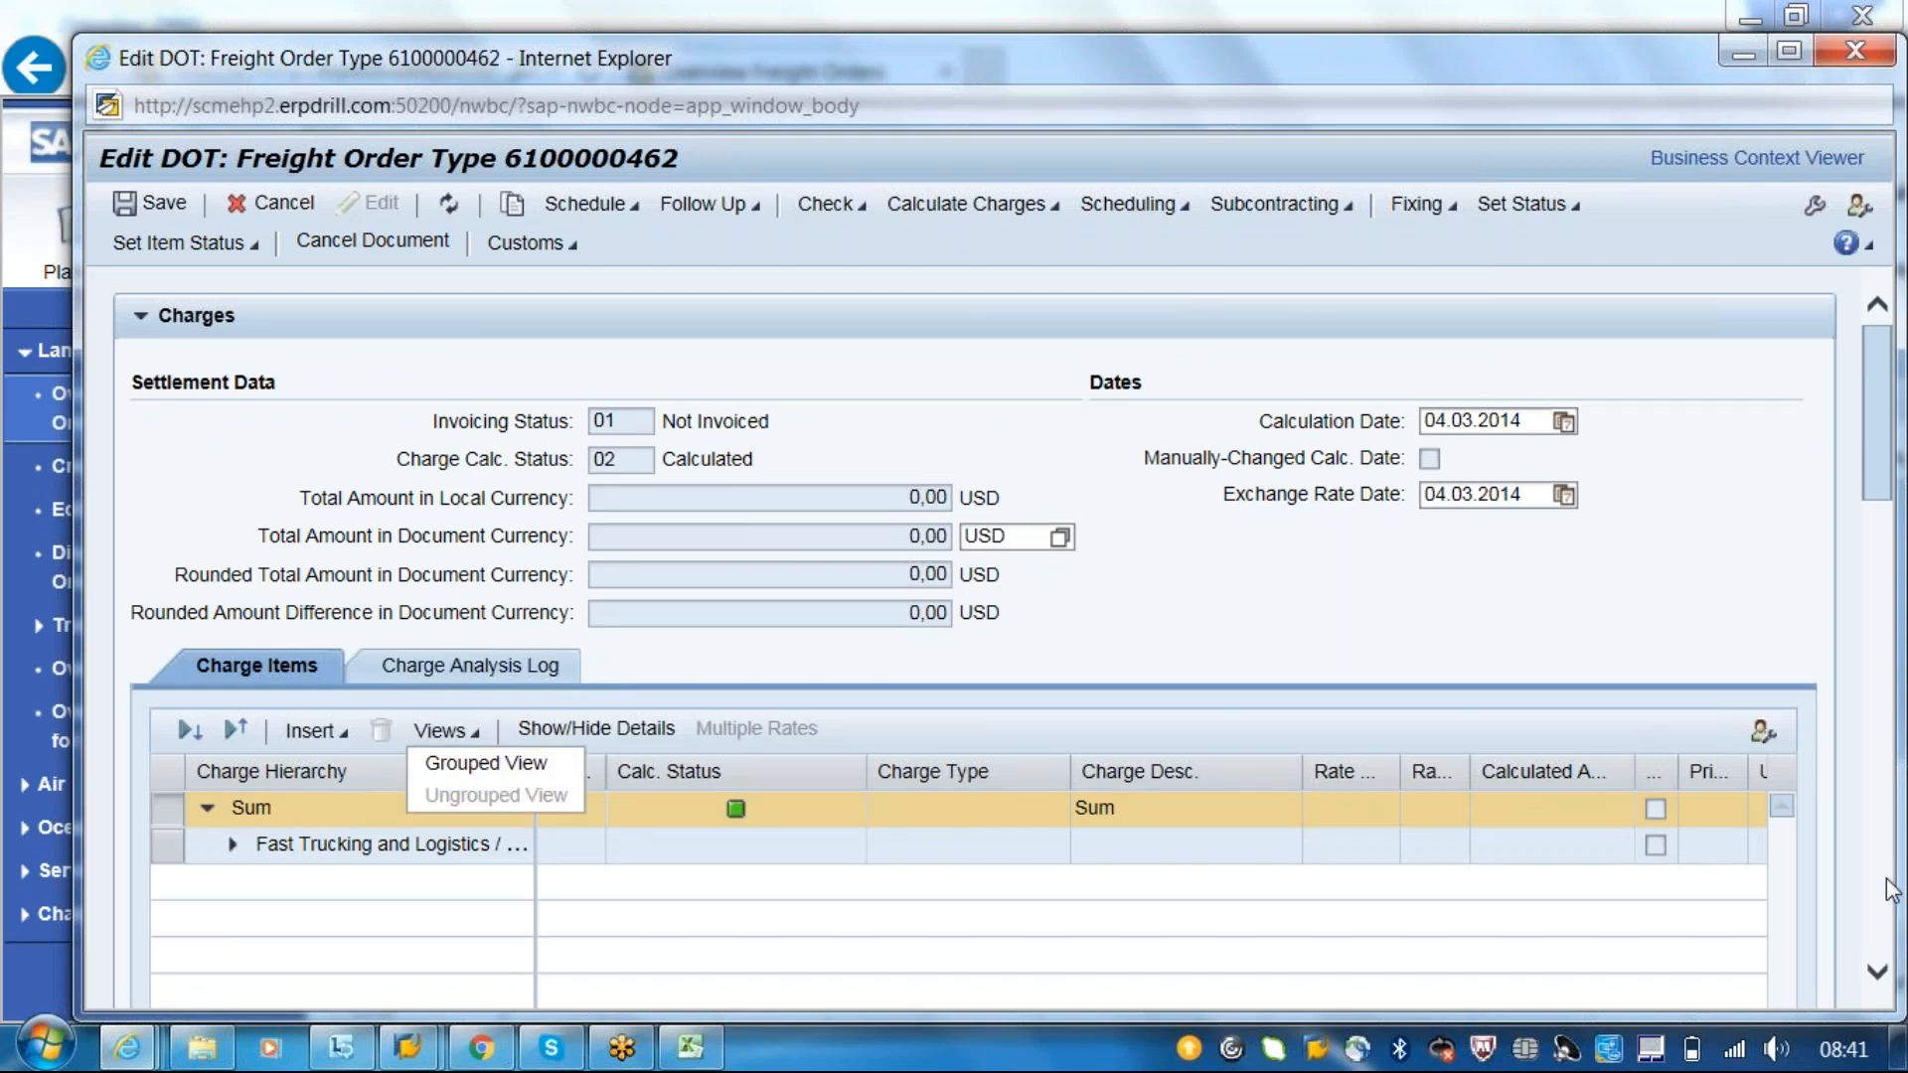
pyautogui.scroll(-2, 1890, 888)
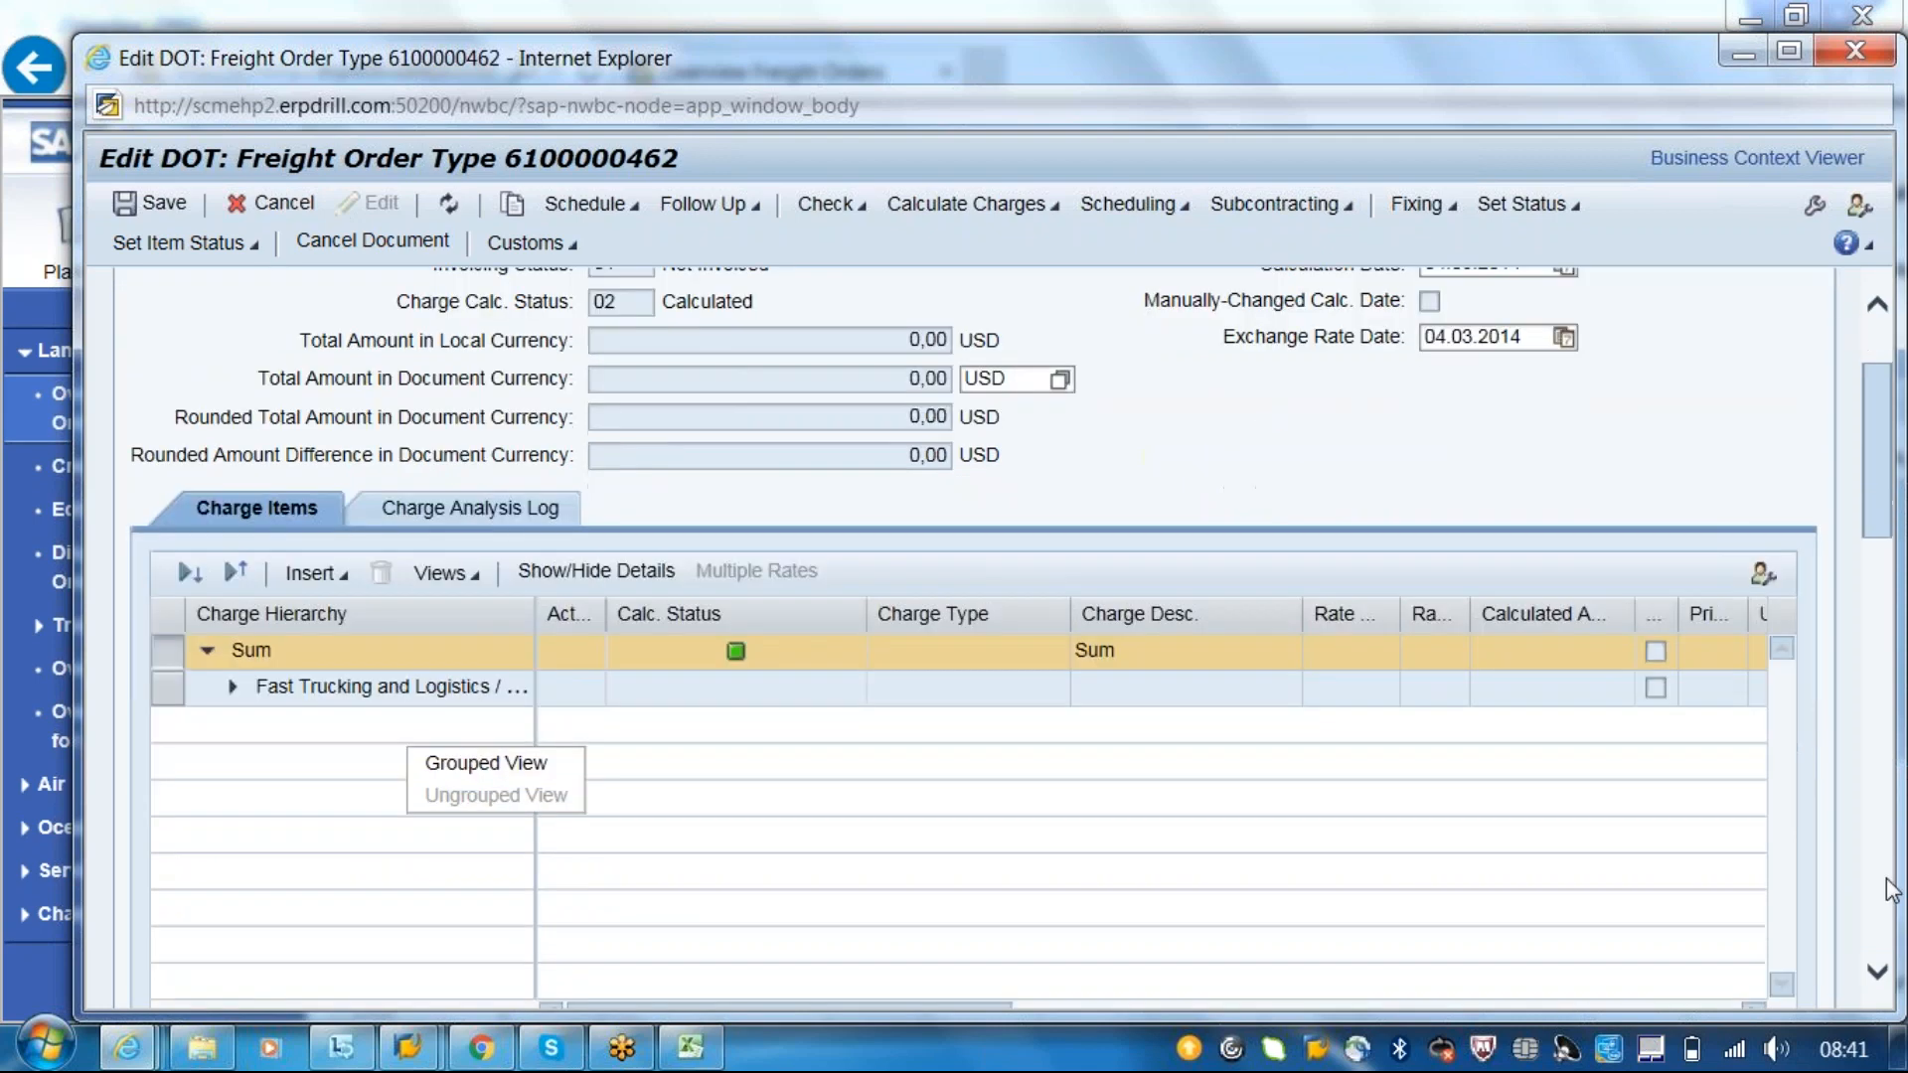
pyautogui.scroll(-6, 1890, 887)
pyautogui.scroll(-8, 1890, 888)
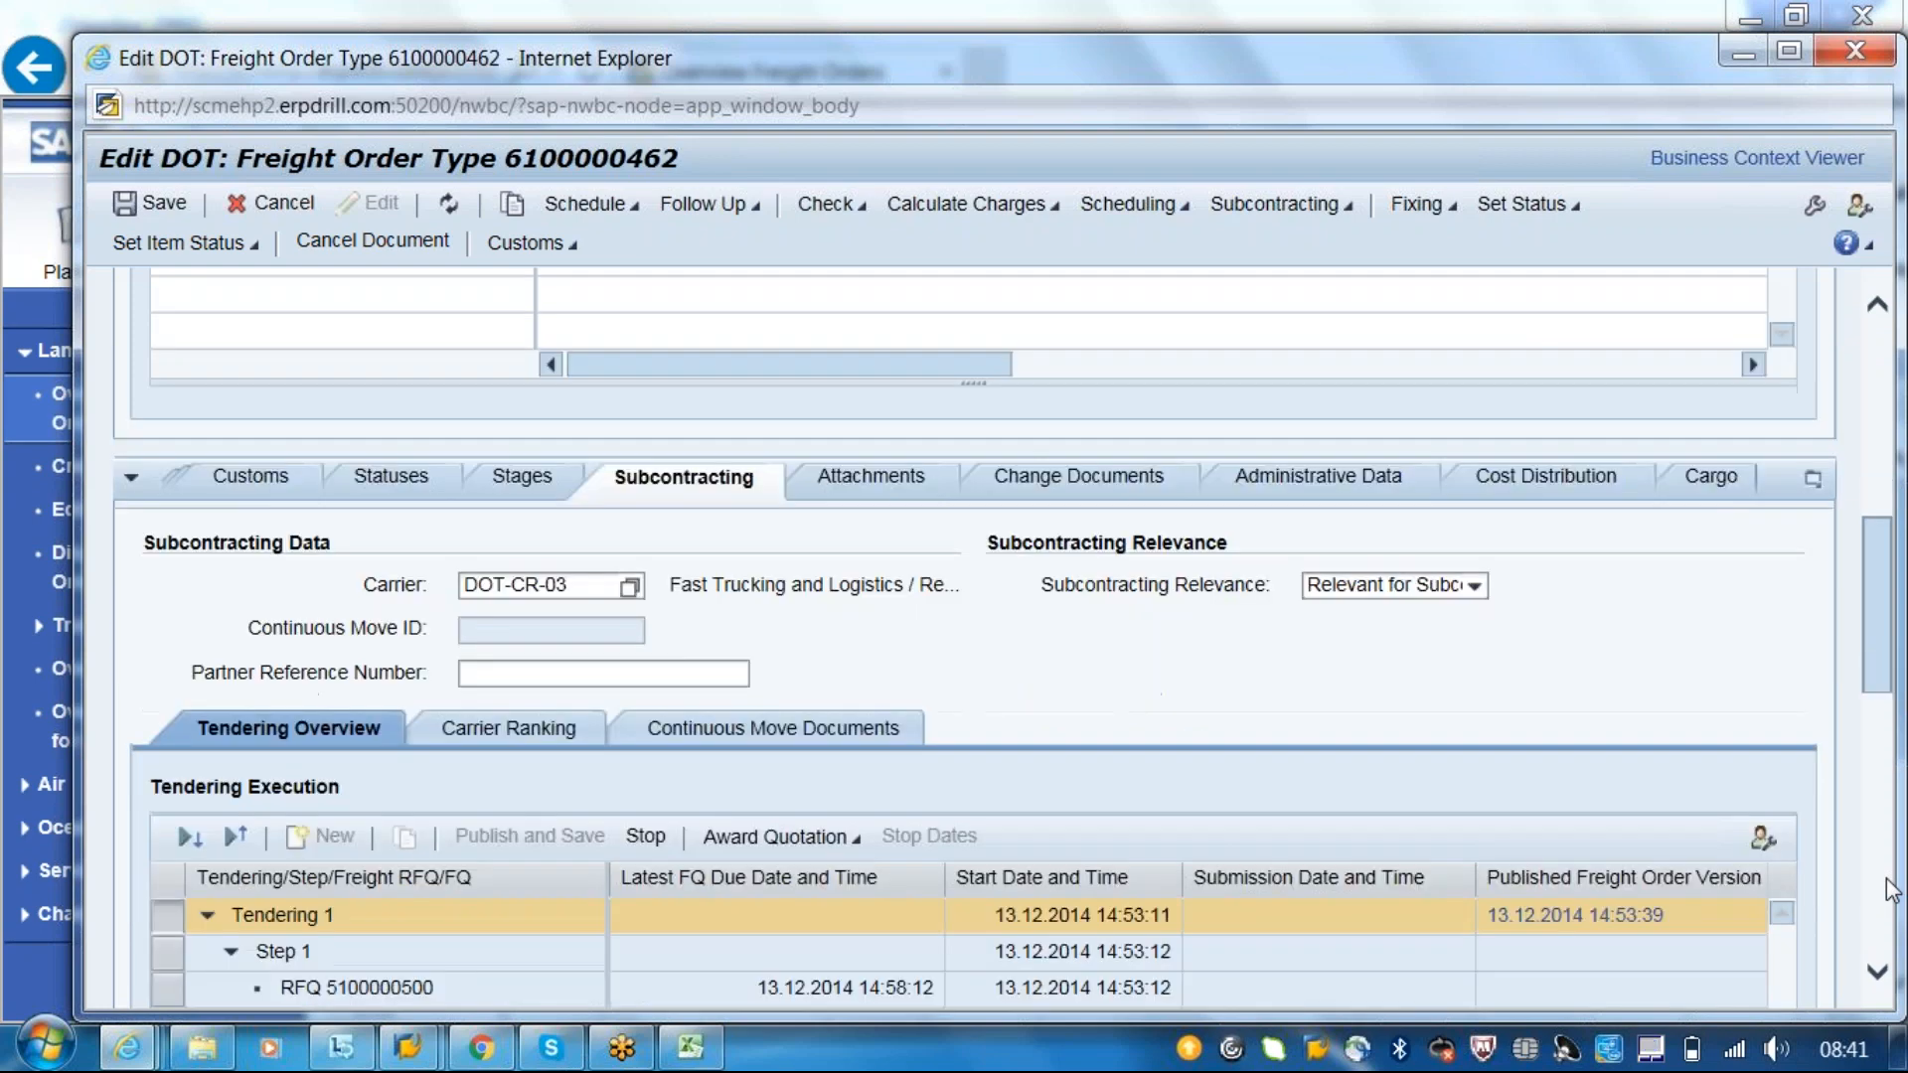
pyautogui.click(874, 501)
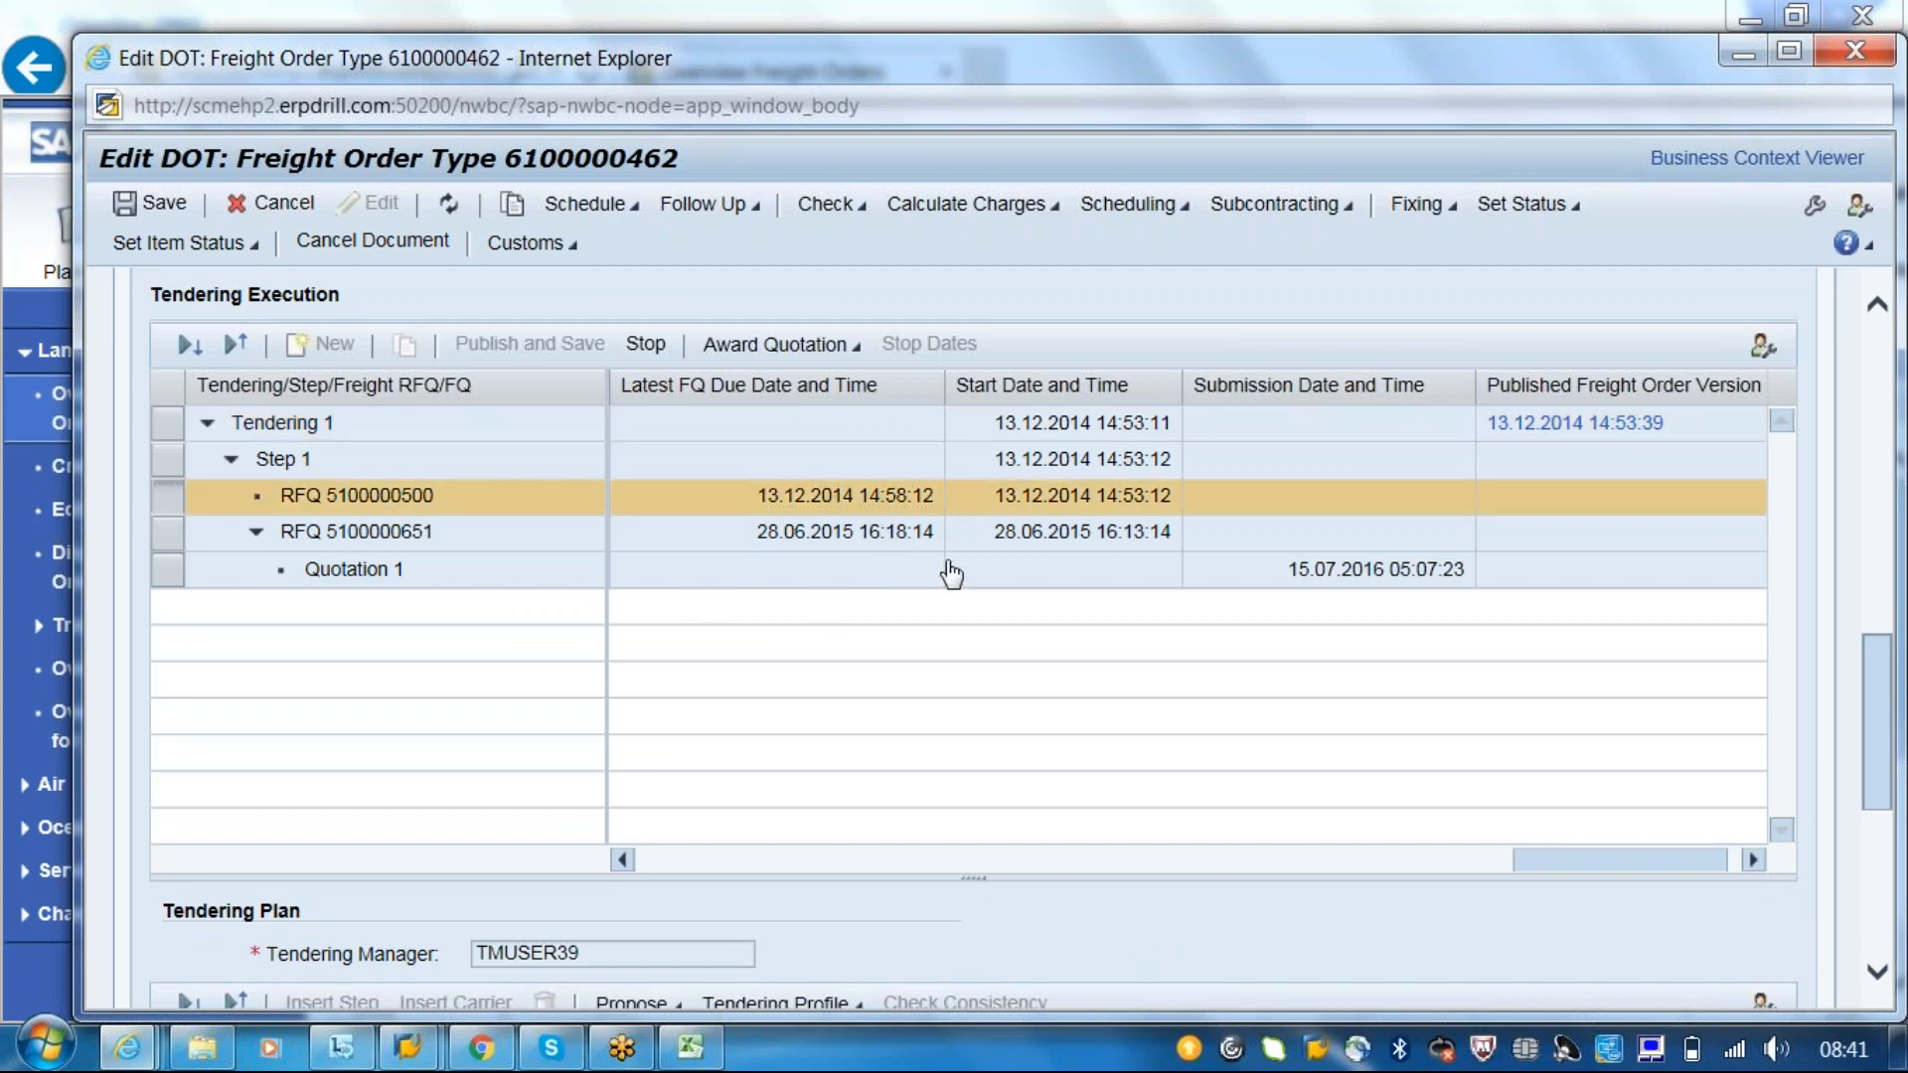
pyautogui.click(494, 1065)
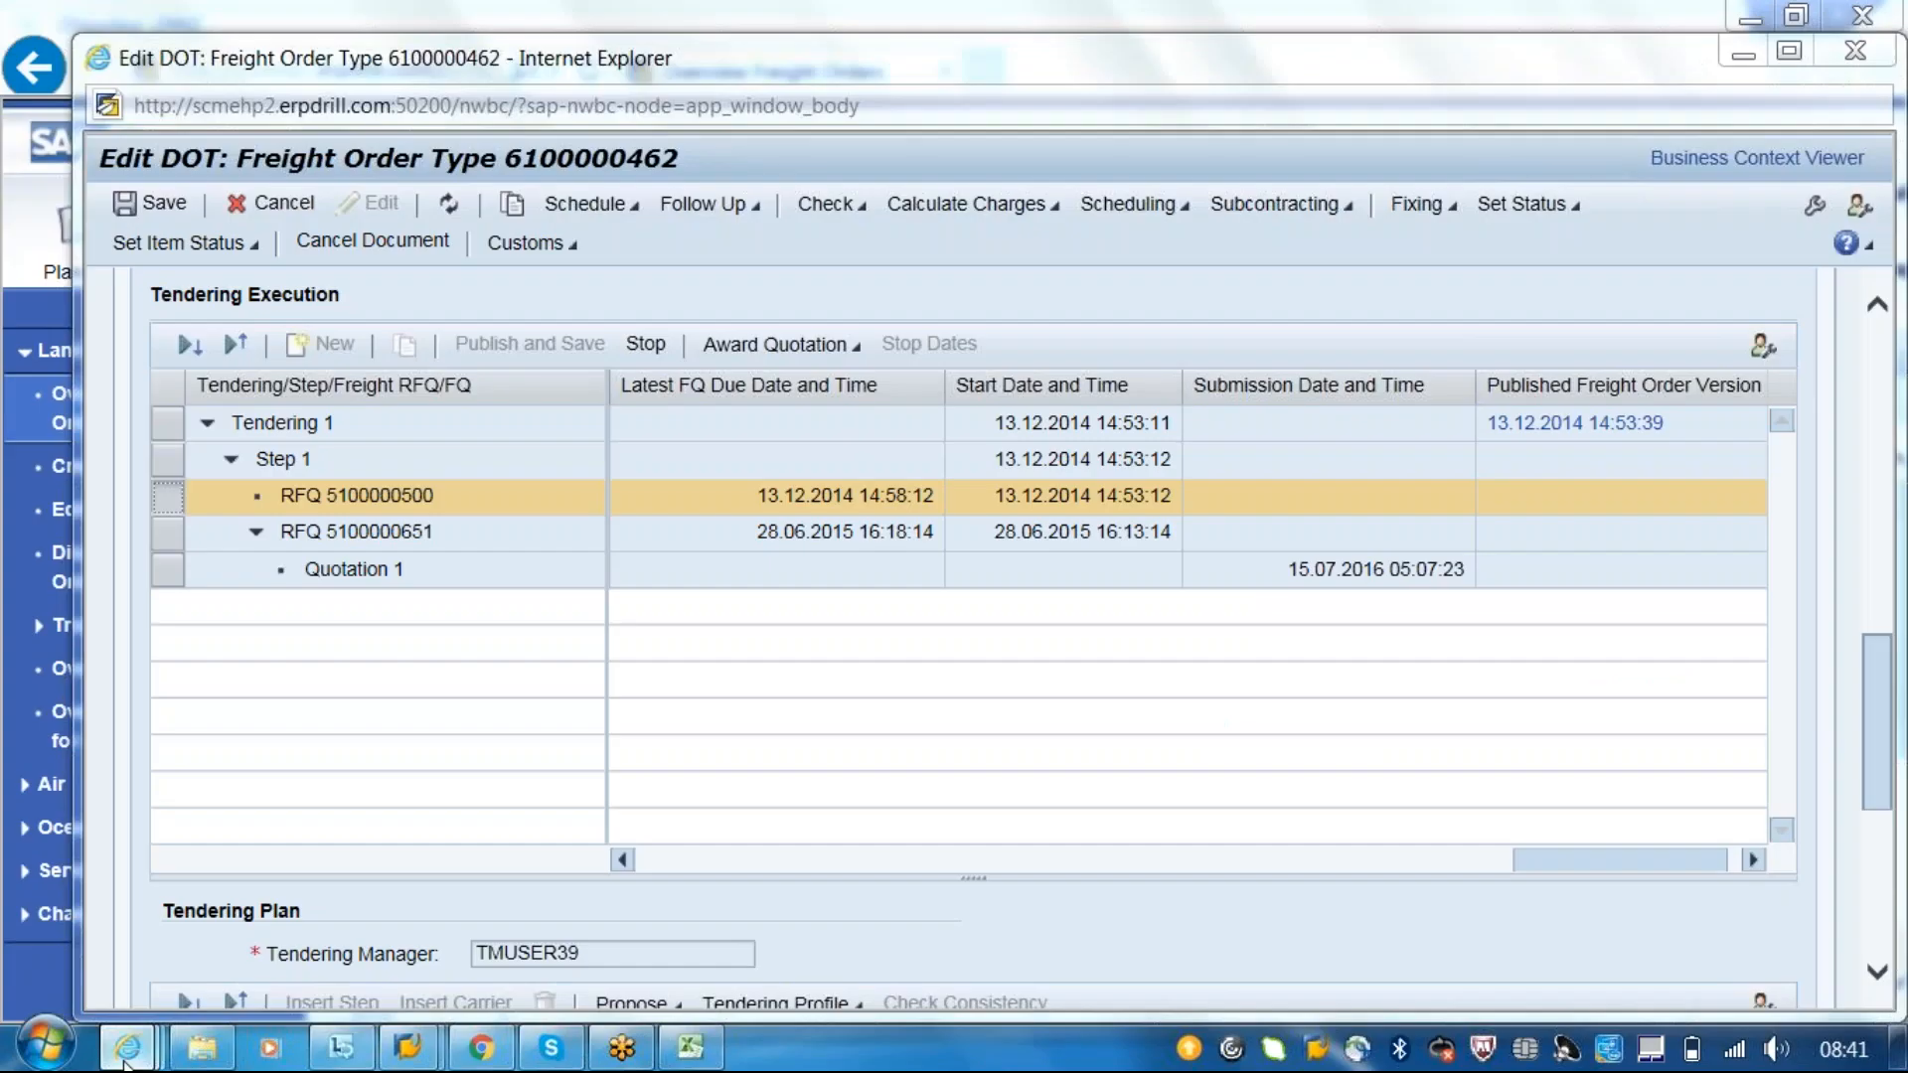
pyautogui.moveTo(126, 1062)
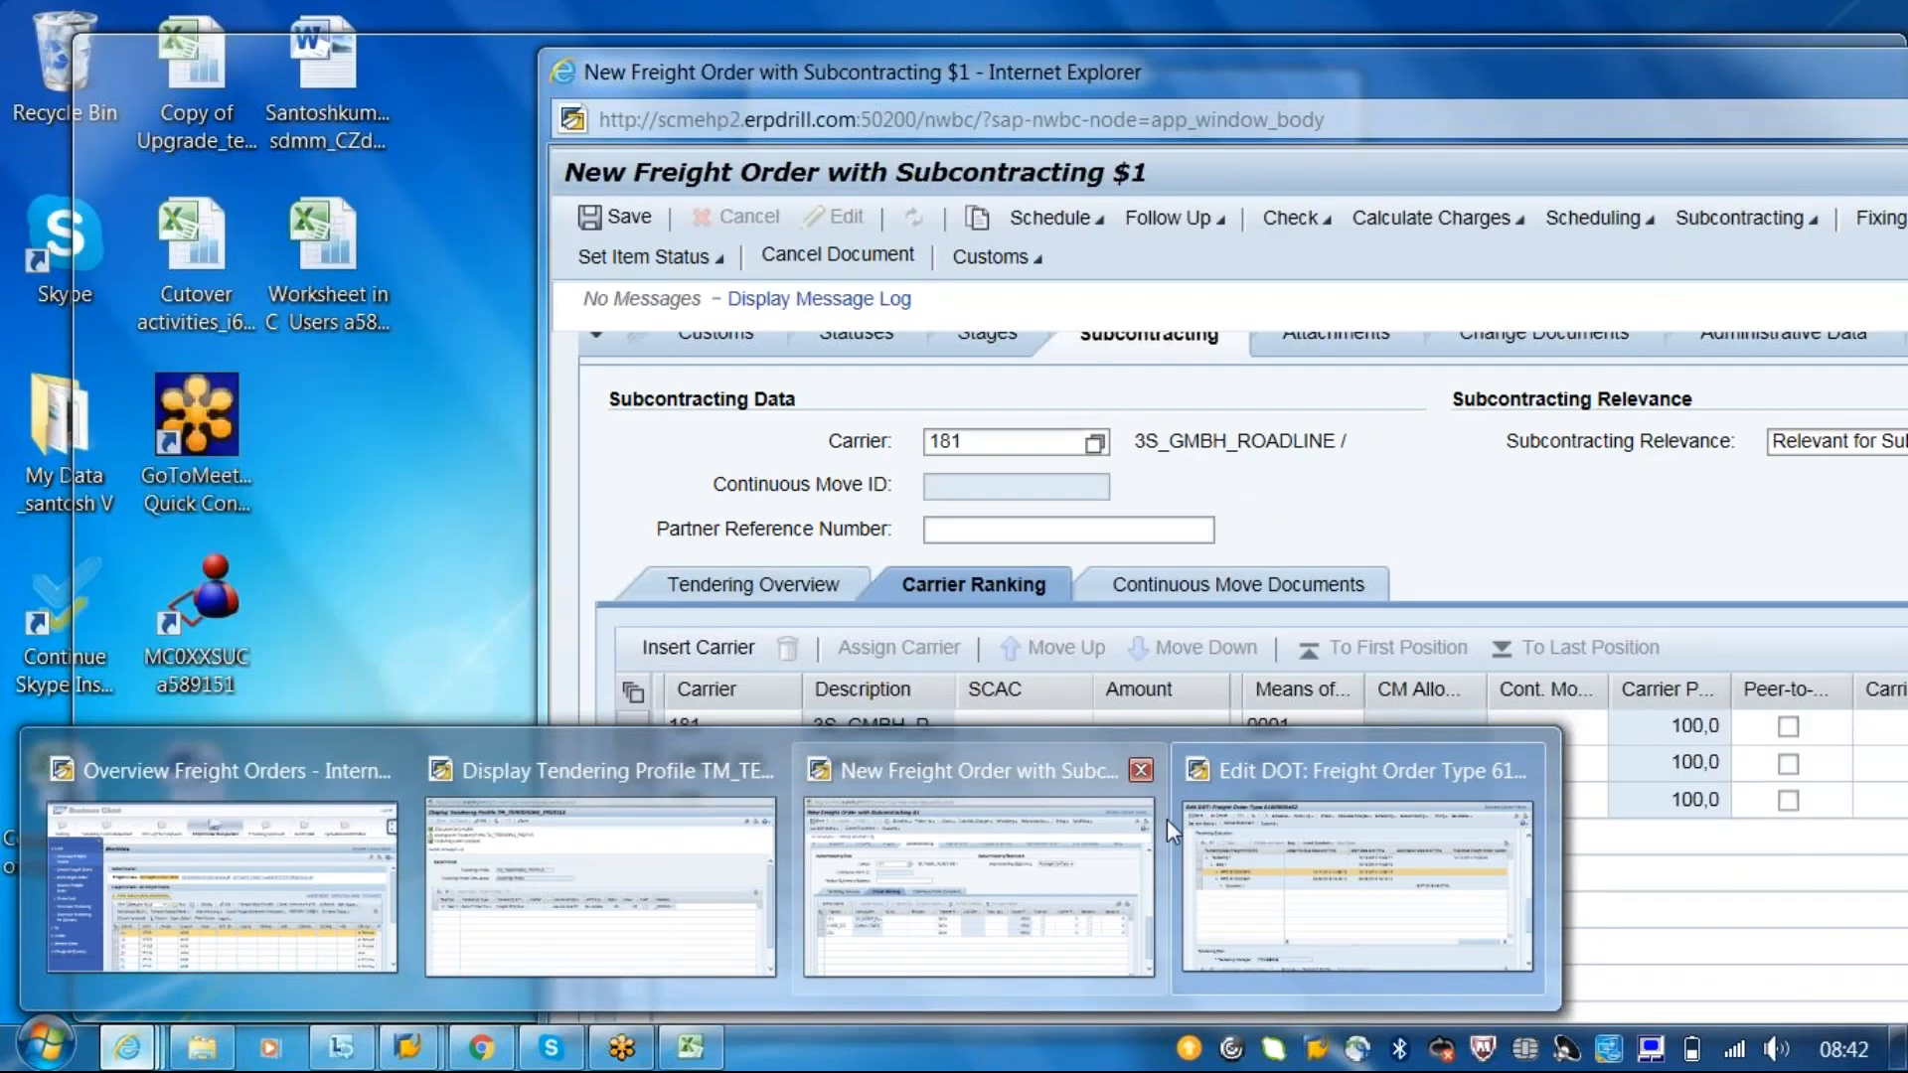
pyautogui.click(1175, 821)
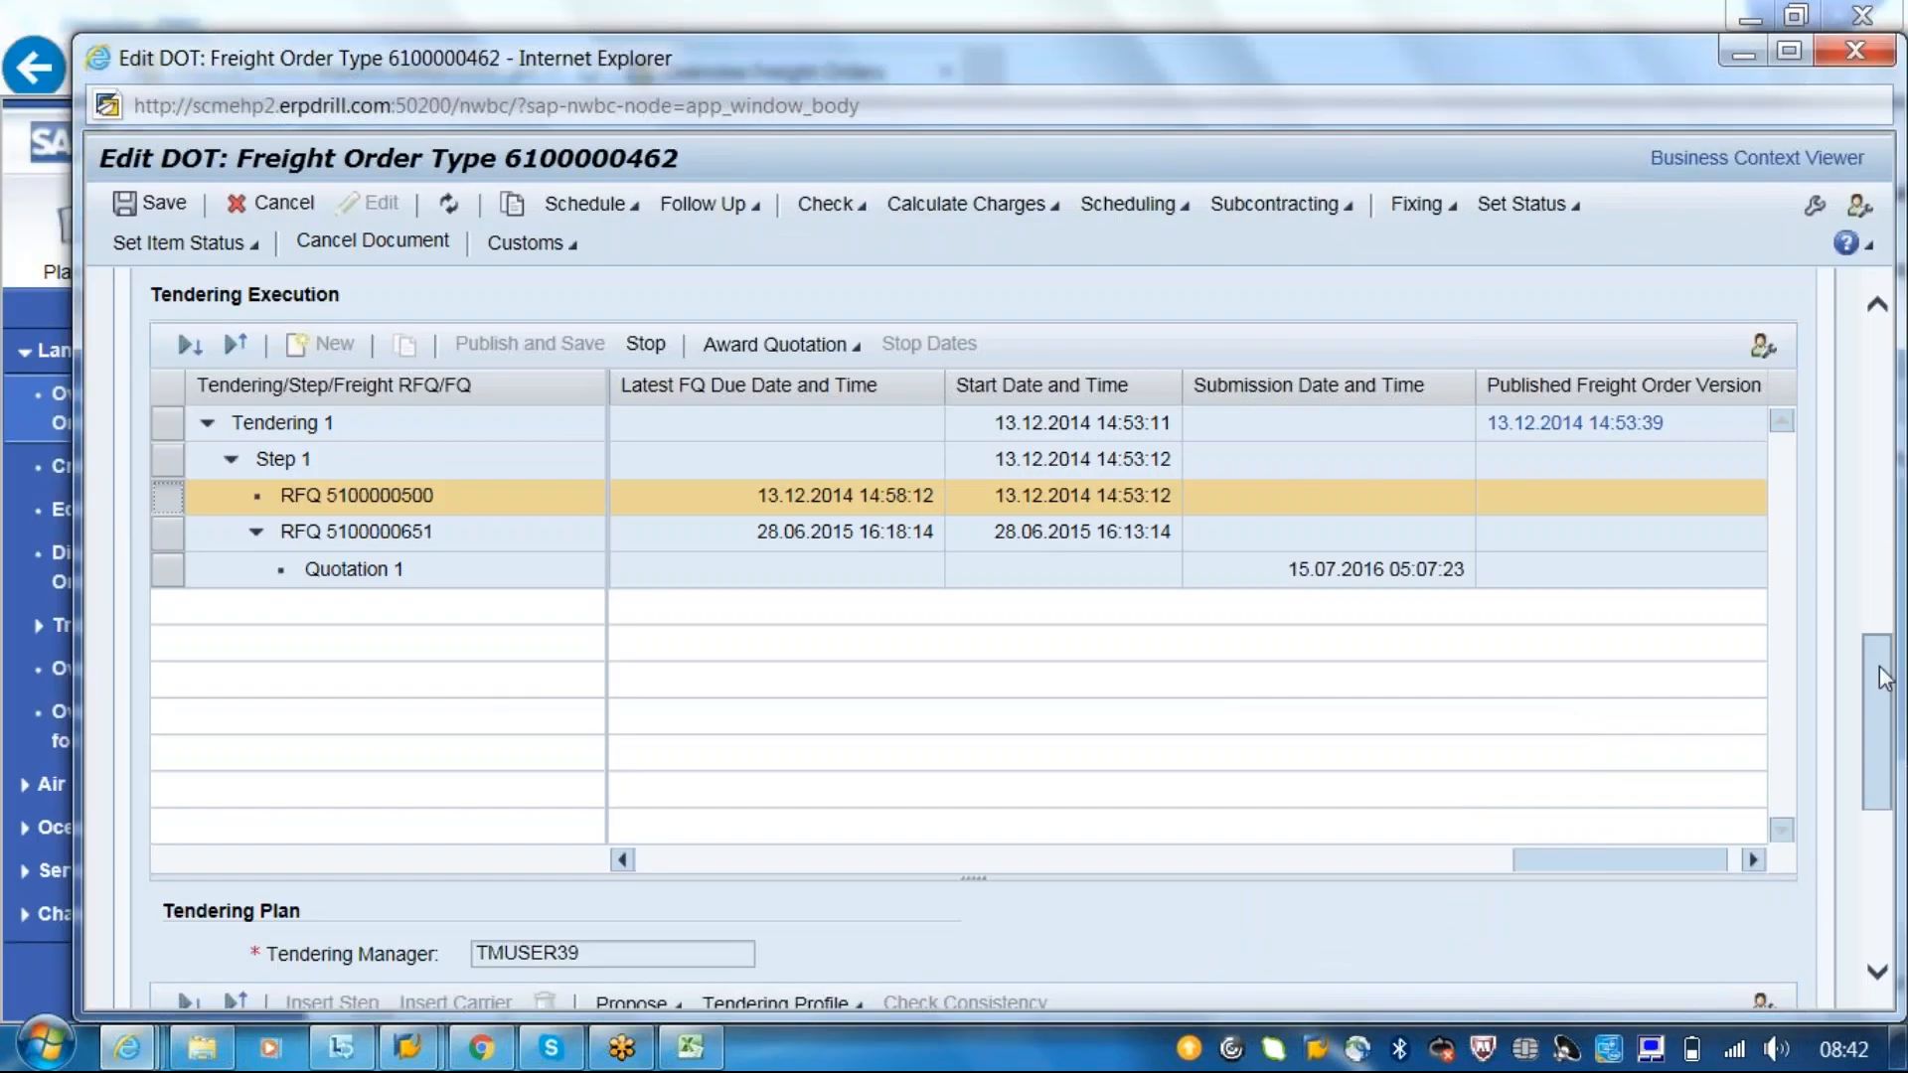
pyautogui.moveTo(1866, 721); pyautogui.dragTo(1869, 696)
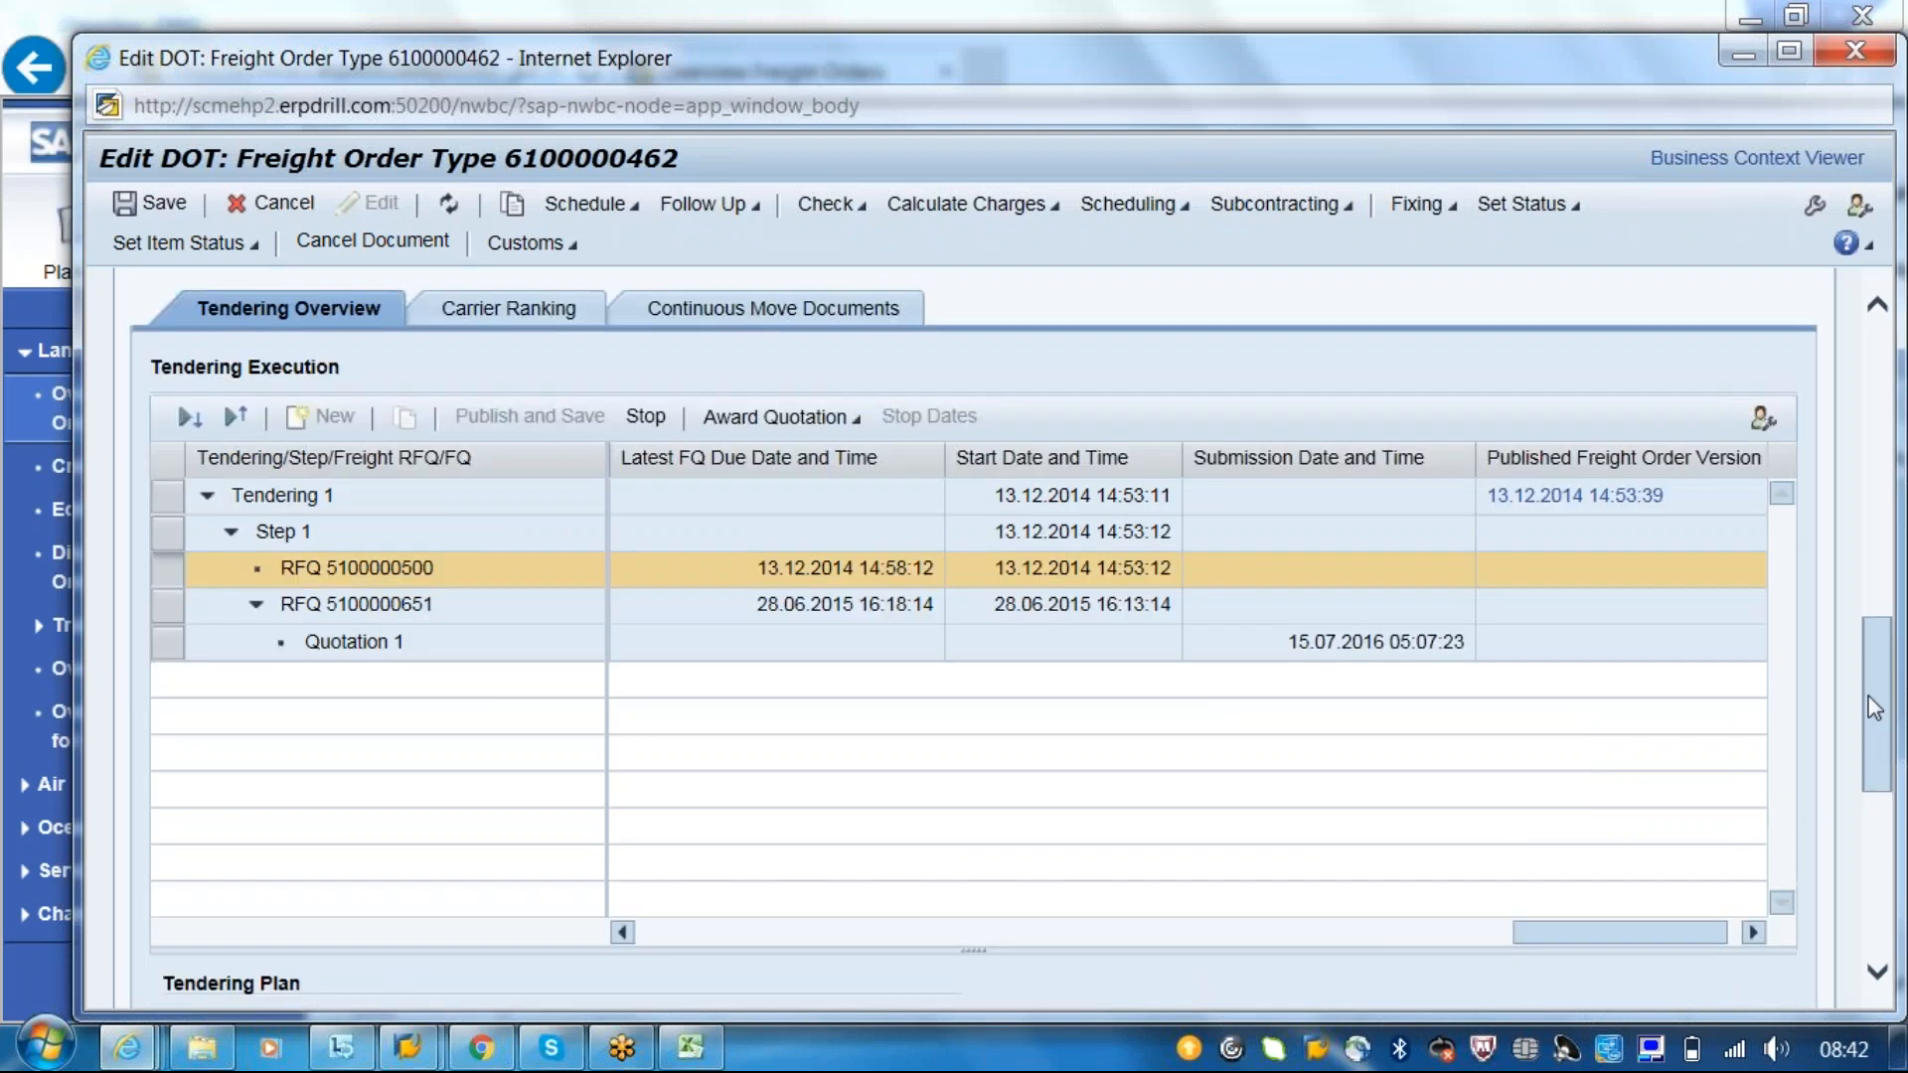
pyautogui.scroll(1, 1869, 712)
pyautogui.scroll(-4, 1262, 665)
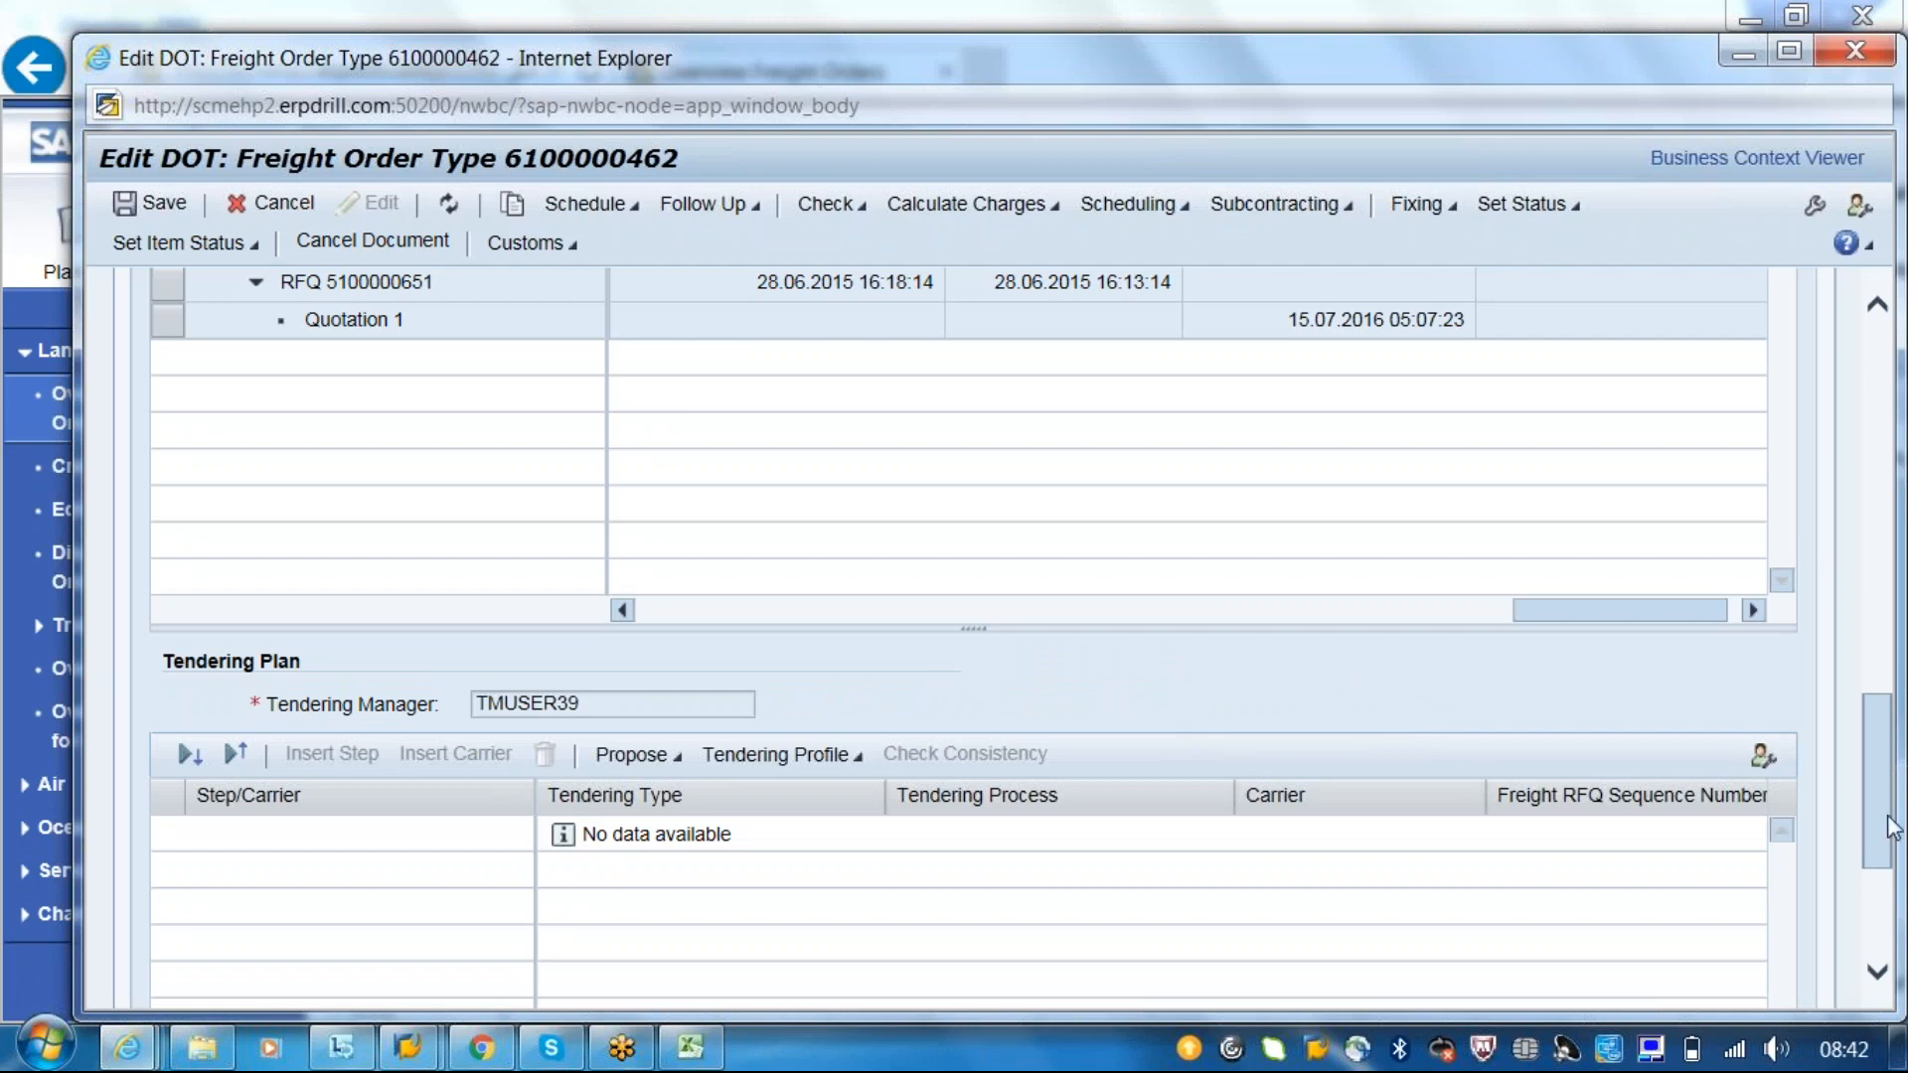
pyautogui.scroll(1, 1885, 730)
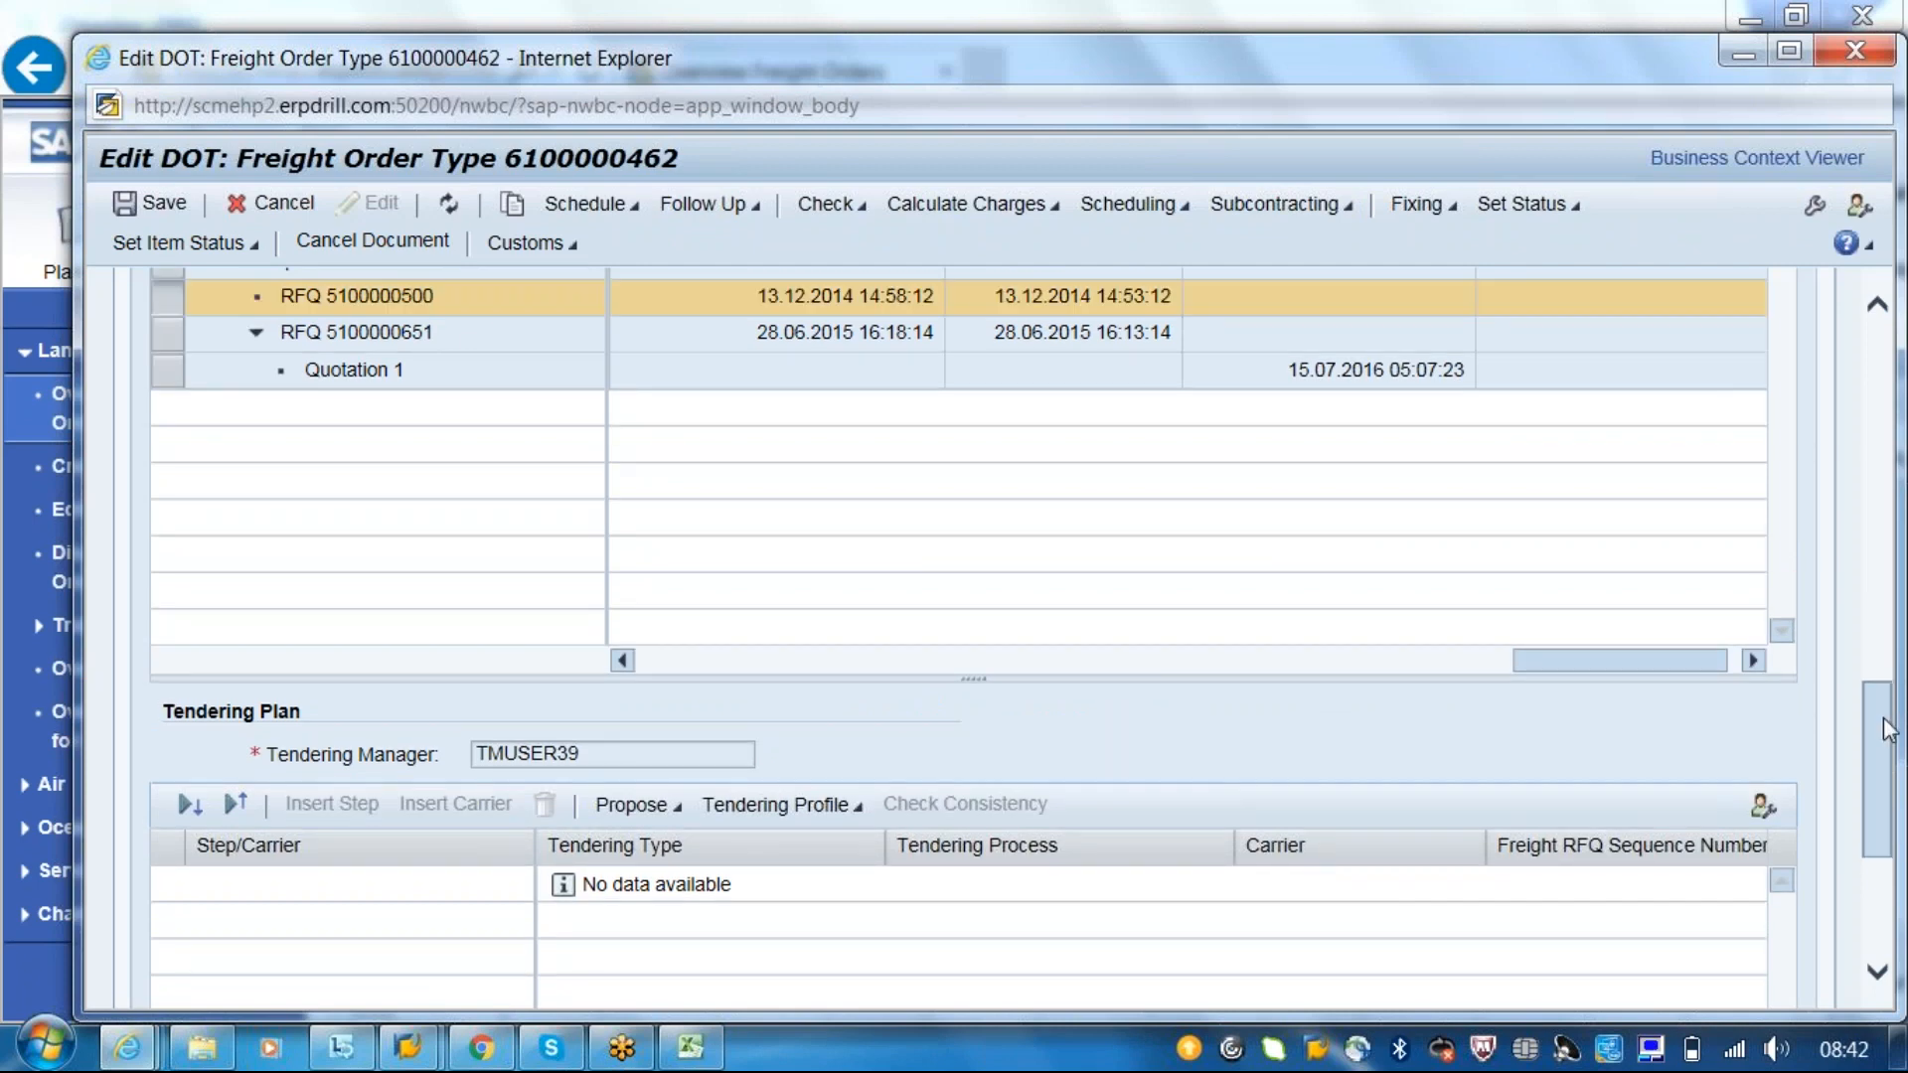
# - Check which status changes can be set for the freight order, without applying any
pyautogui.moveTo(1882, 718); pyautogui.dragTo(1887, 675)
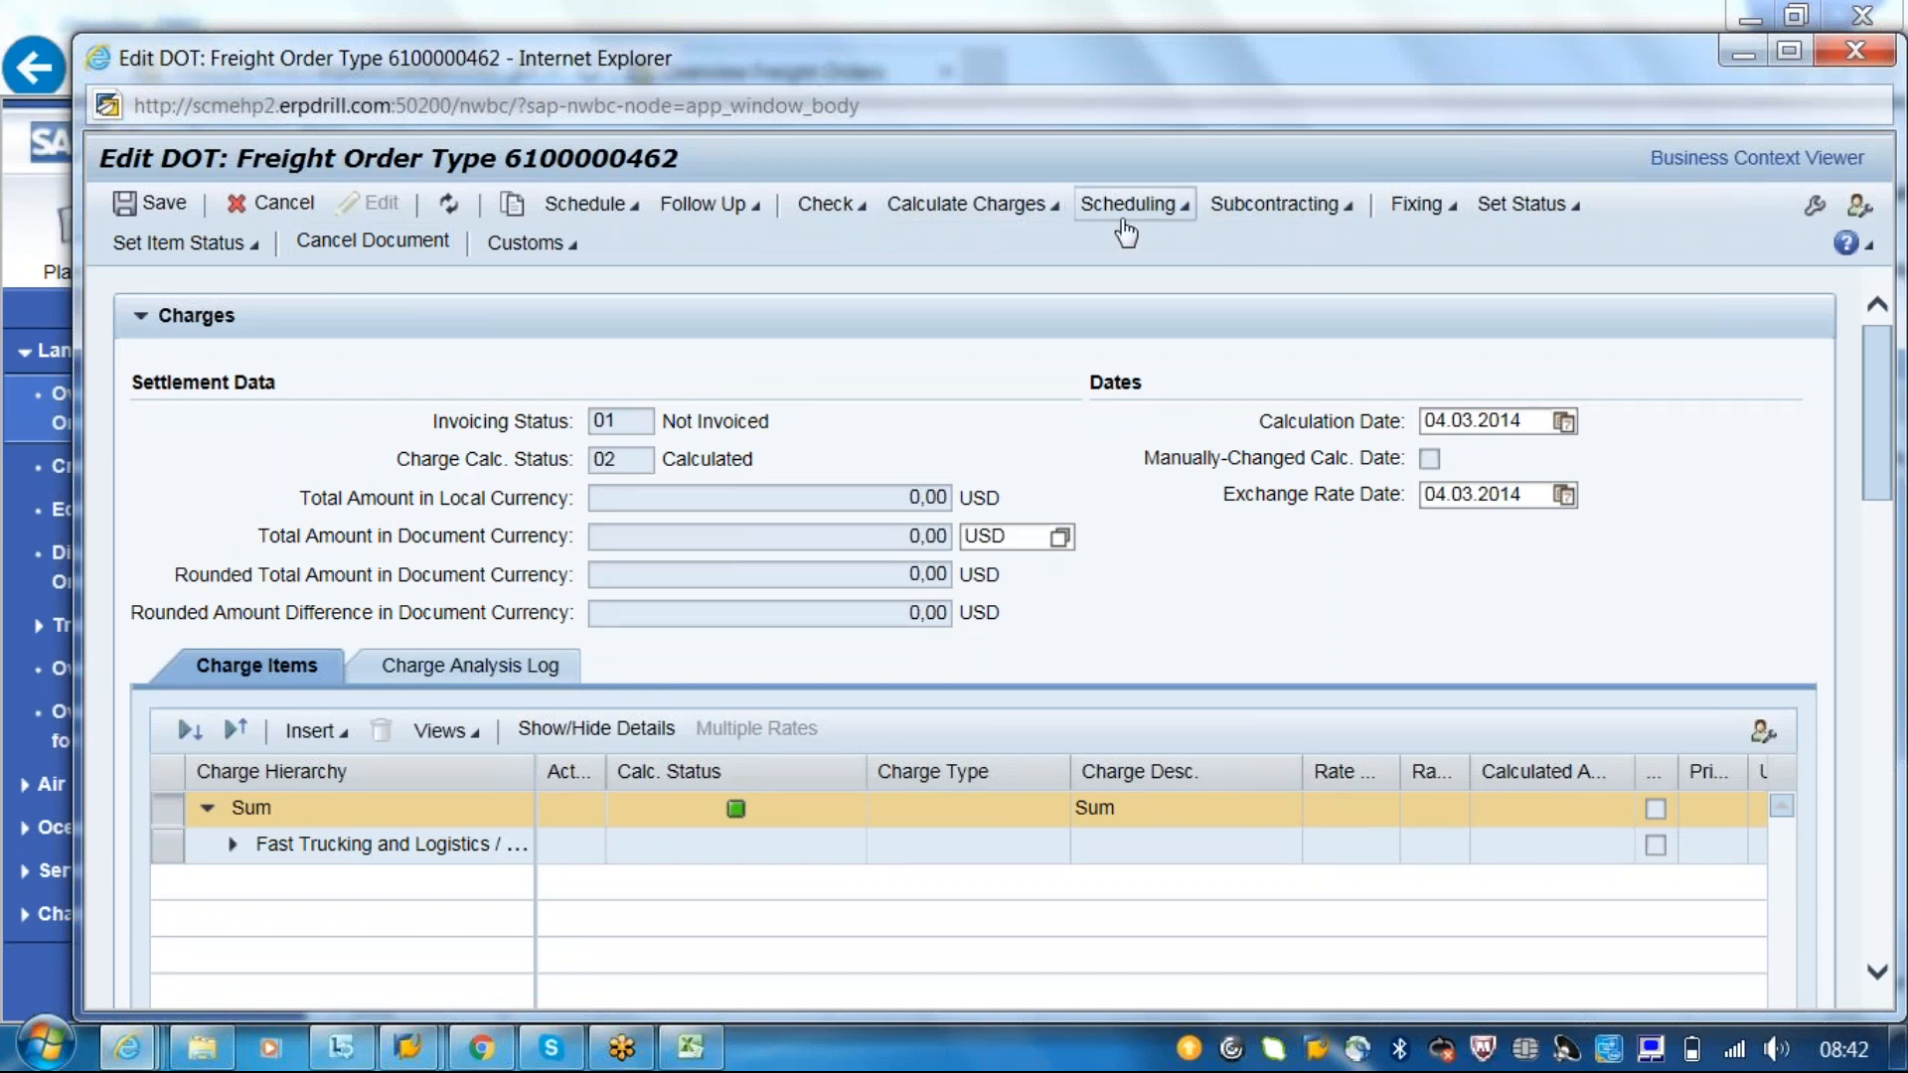
pyautogui.click(1577, 225)
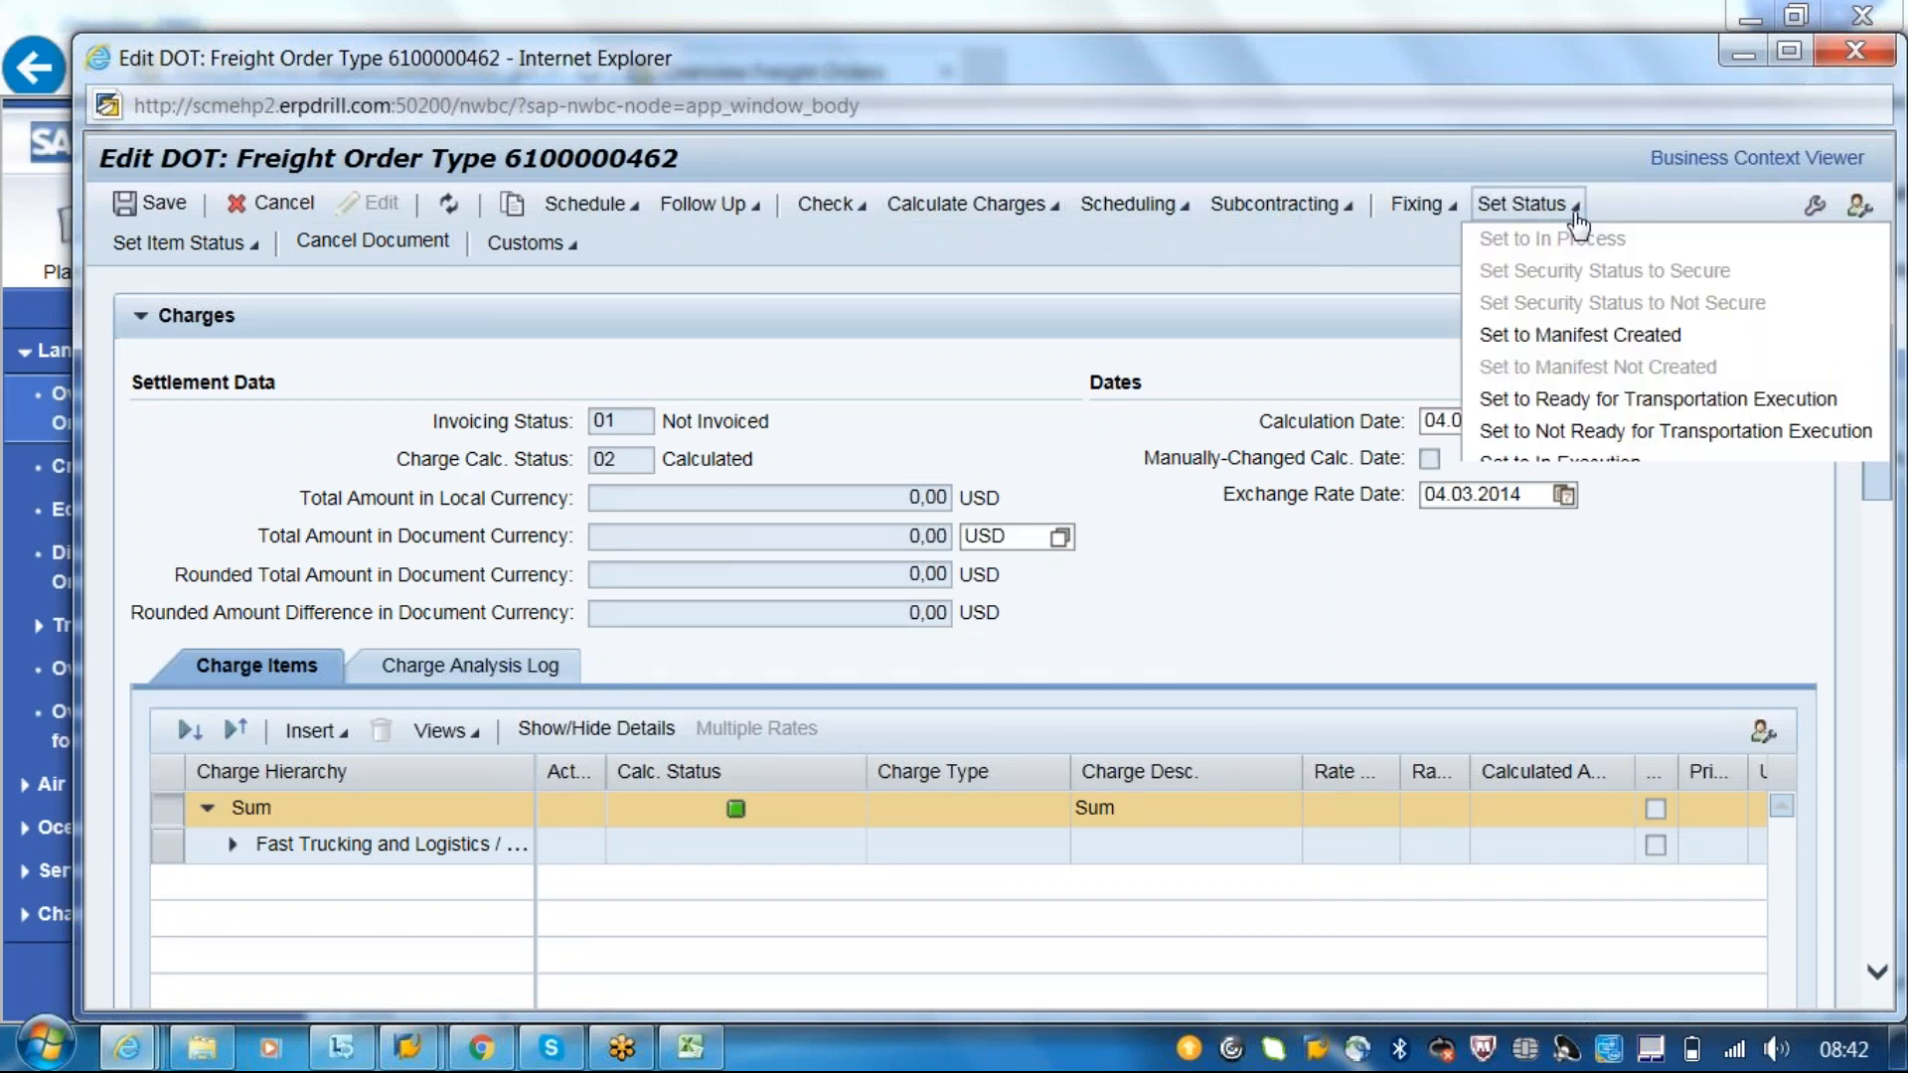
pyautogui.click(1375, 582)
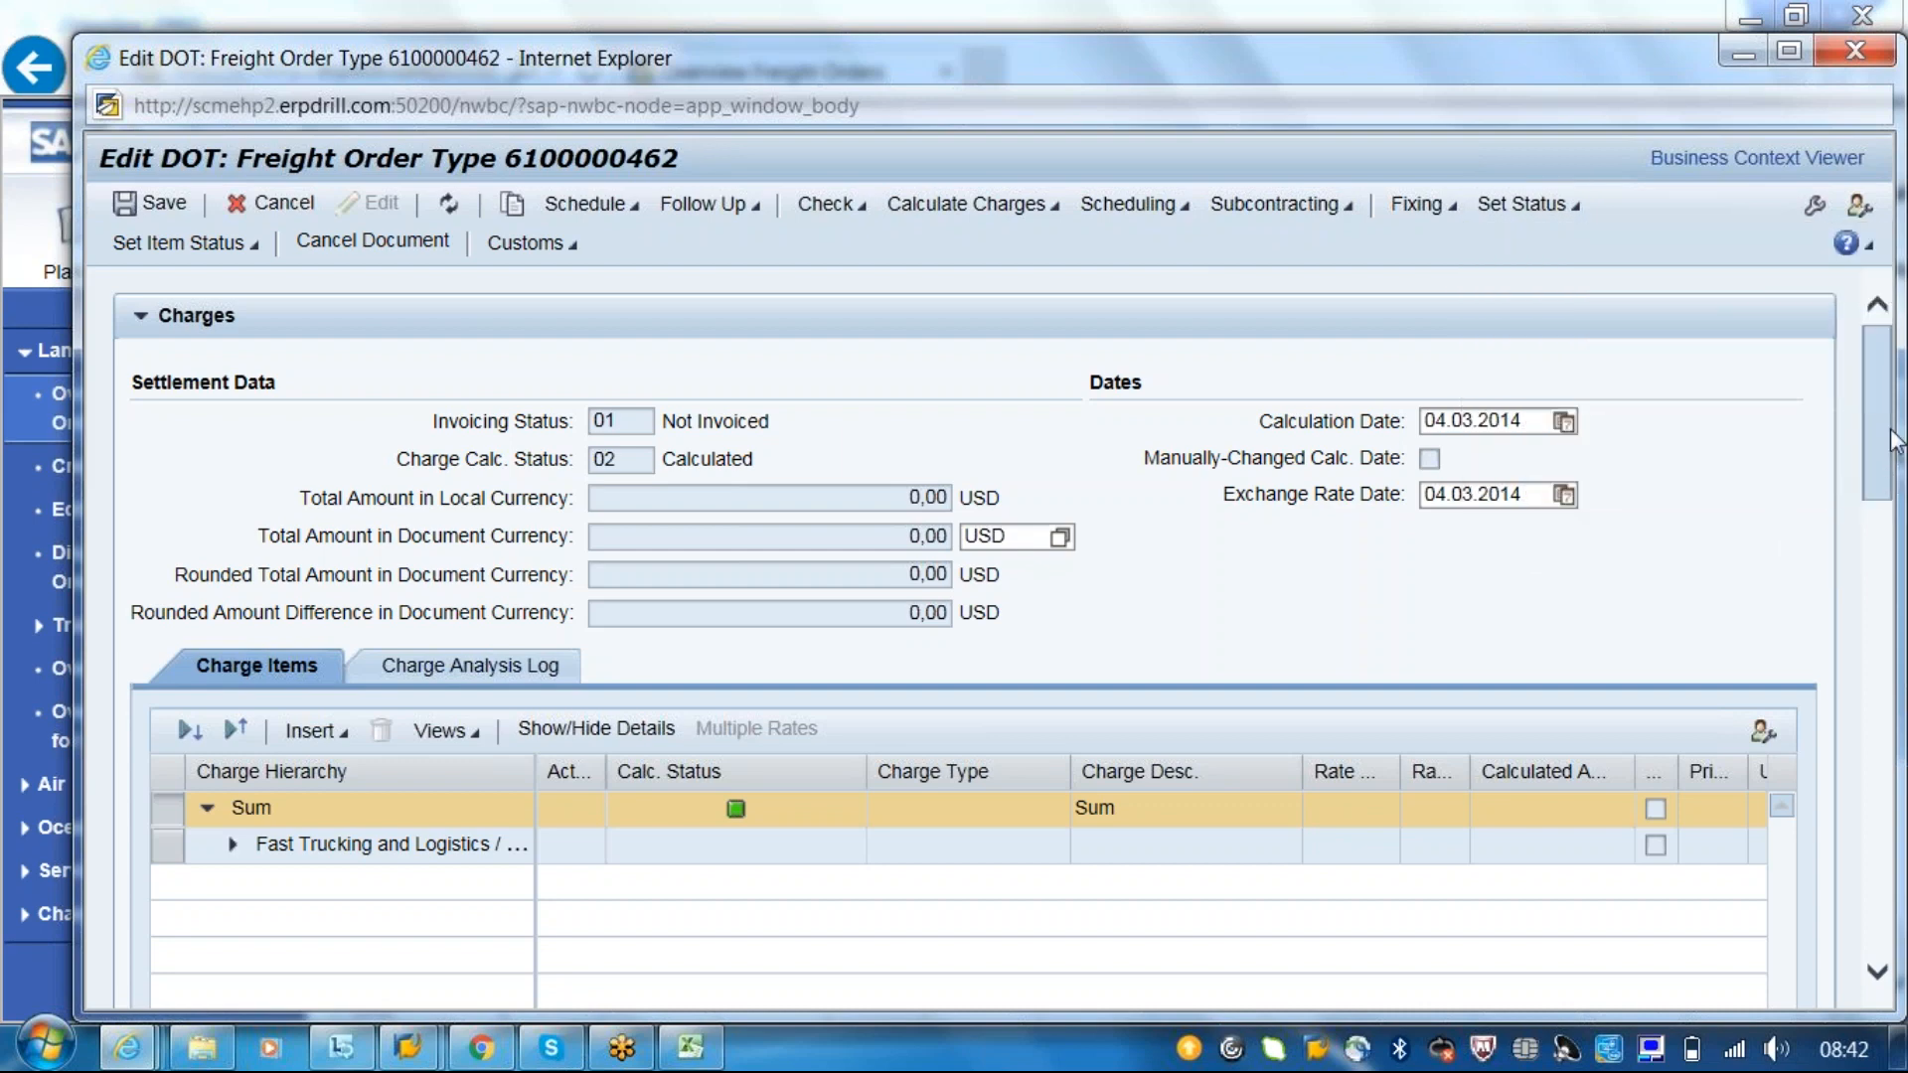
# - Open the freight order's statuses and review its general, subcontracting, execution, compliance, ERP transmission and consistency statuses
pyautogui.moveTo(1891, 430); pyautogui.dragTo(1900, 671)
pyautogui.moveTo(1877, 597); pyautogui.dragTo(1877, 667)
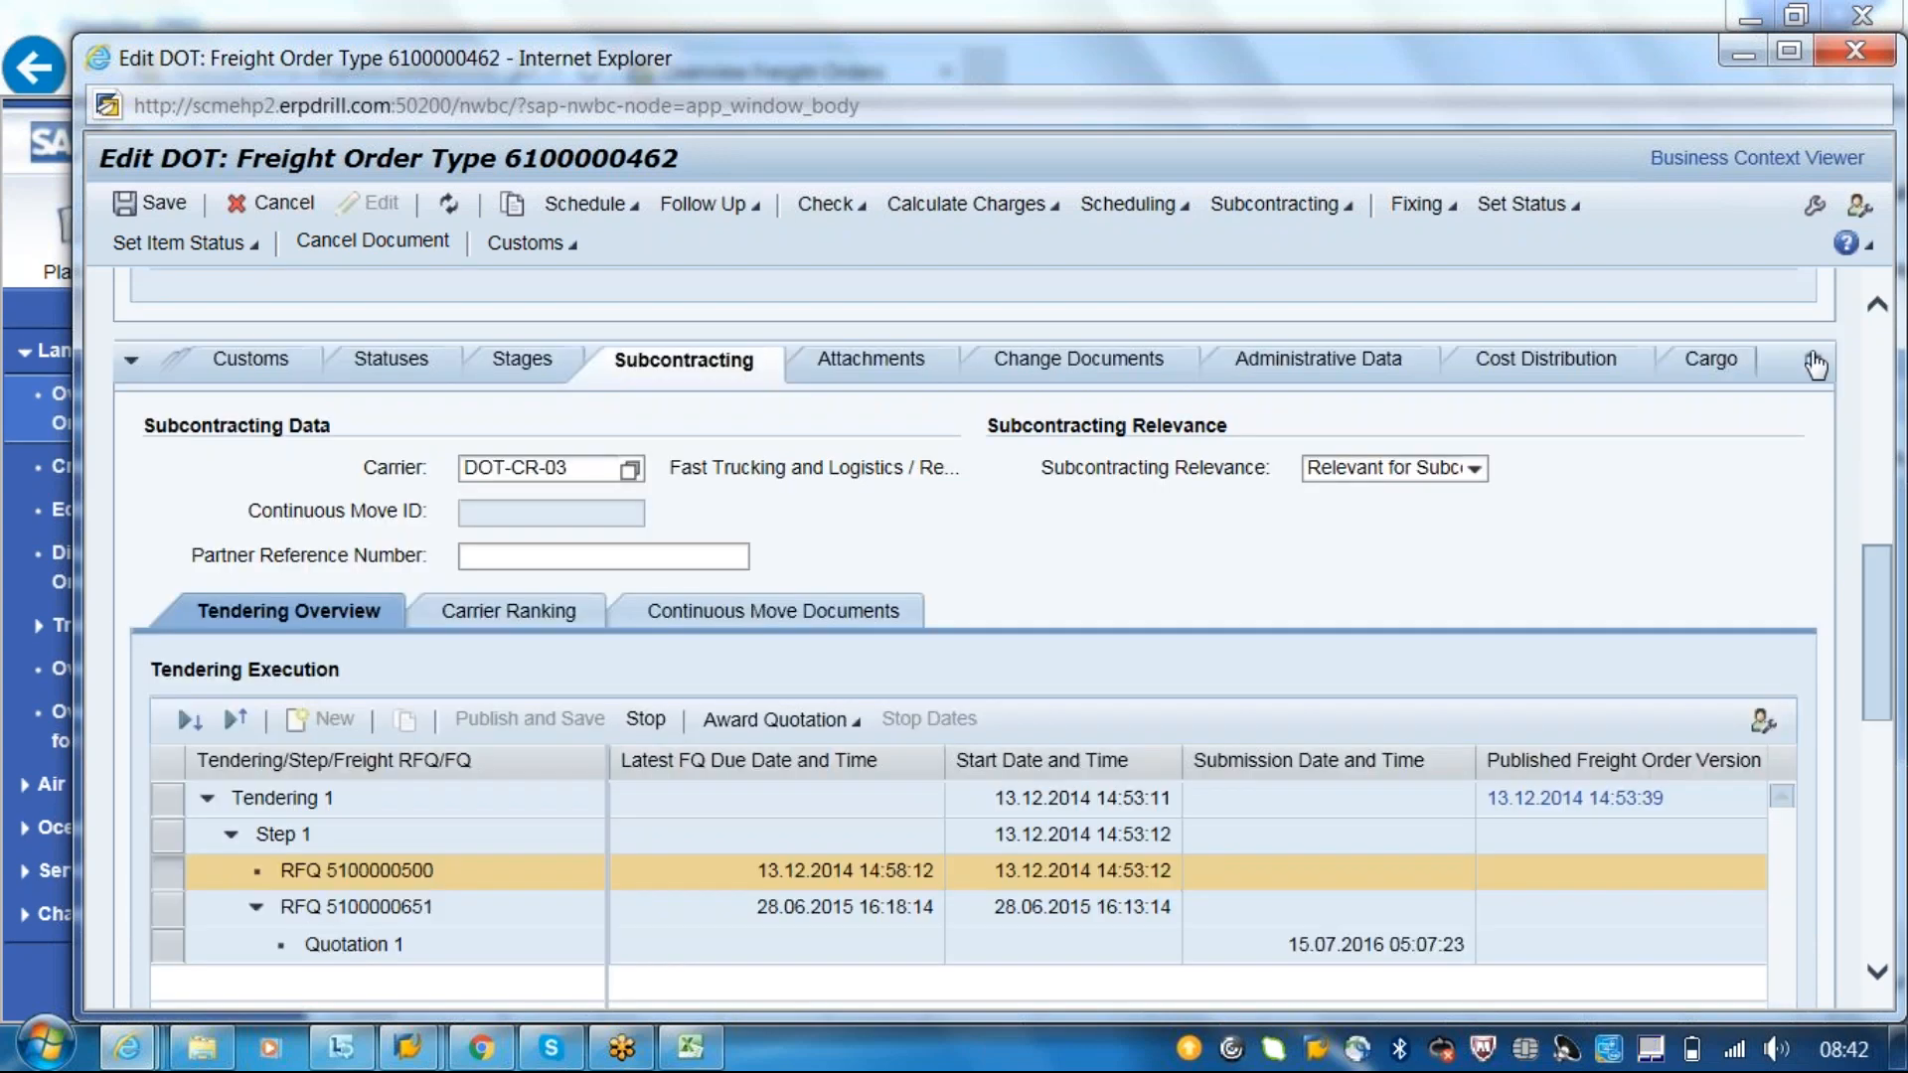
pyautogui.click(1814, 363)
pyautogui.click(1683, 697)
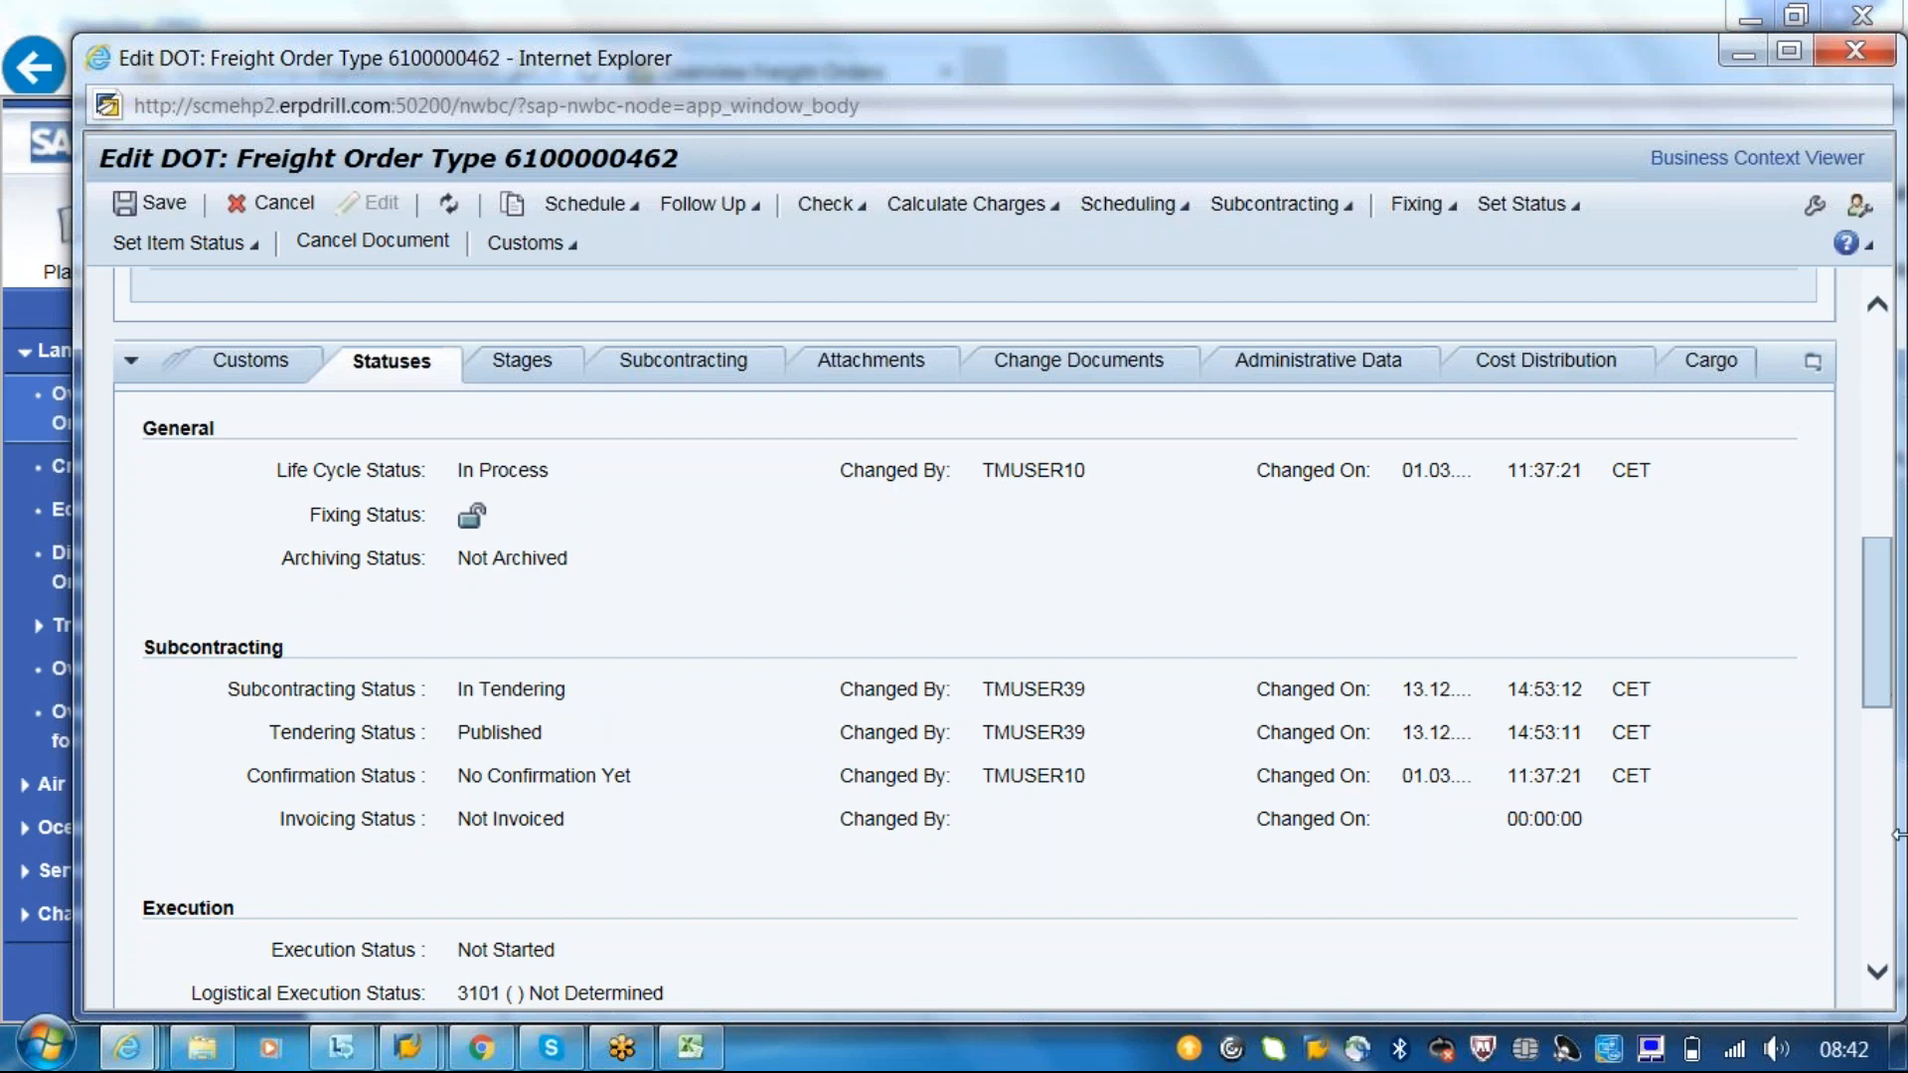
pyautogui.scroll(-4, 1891, 882)
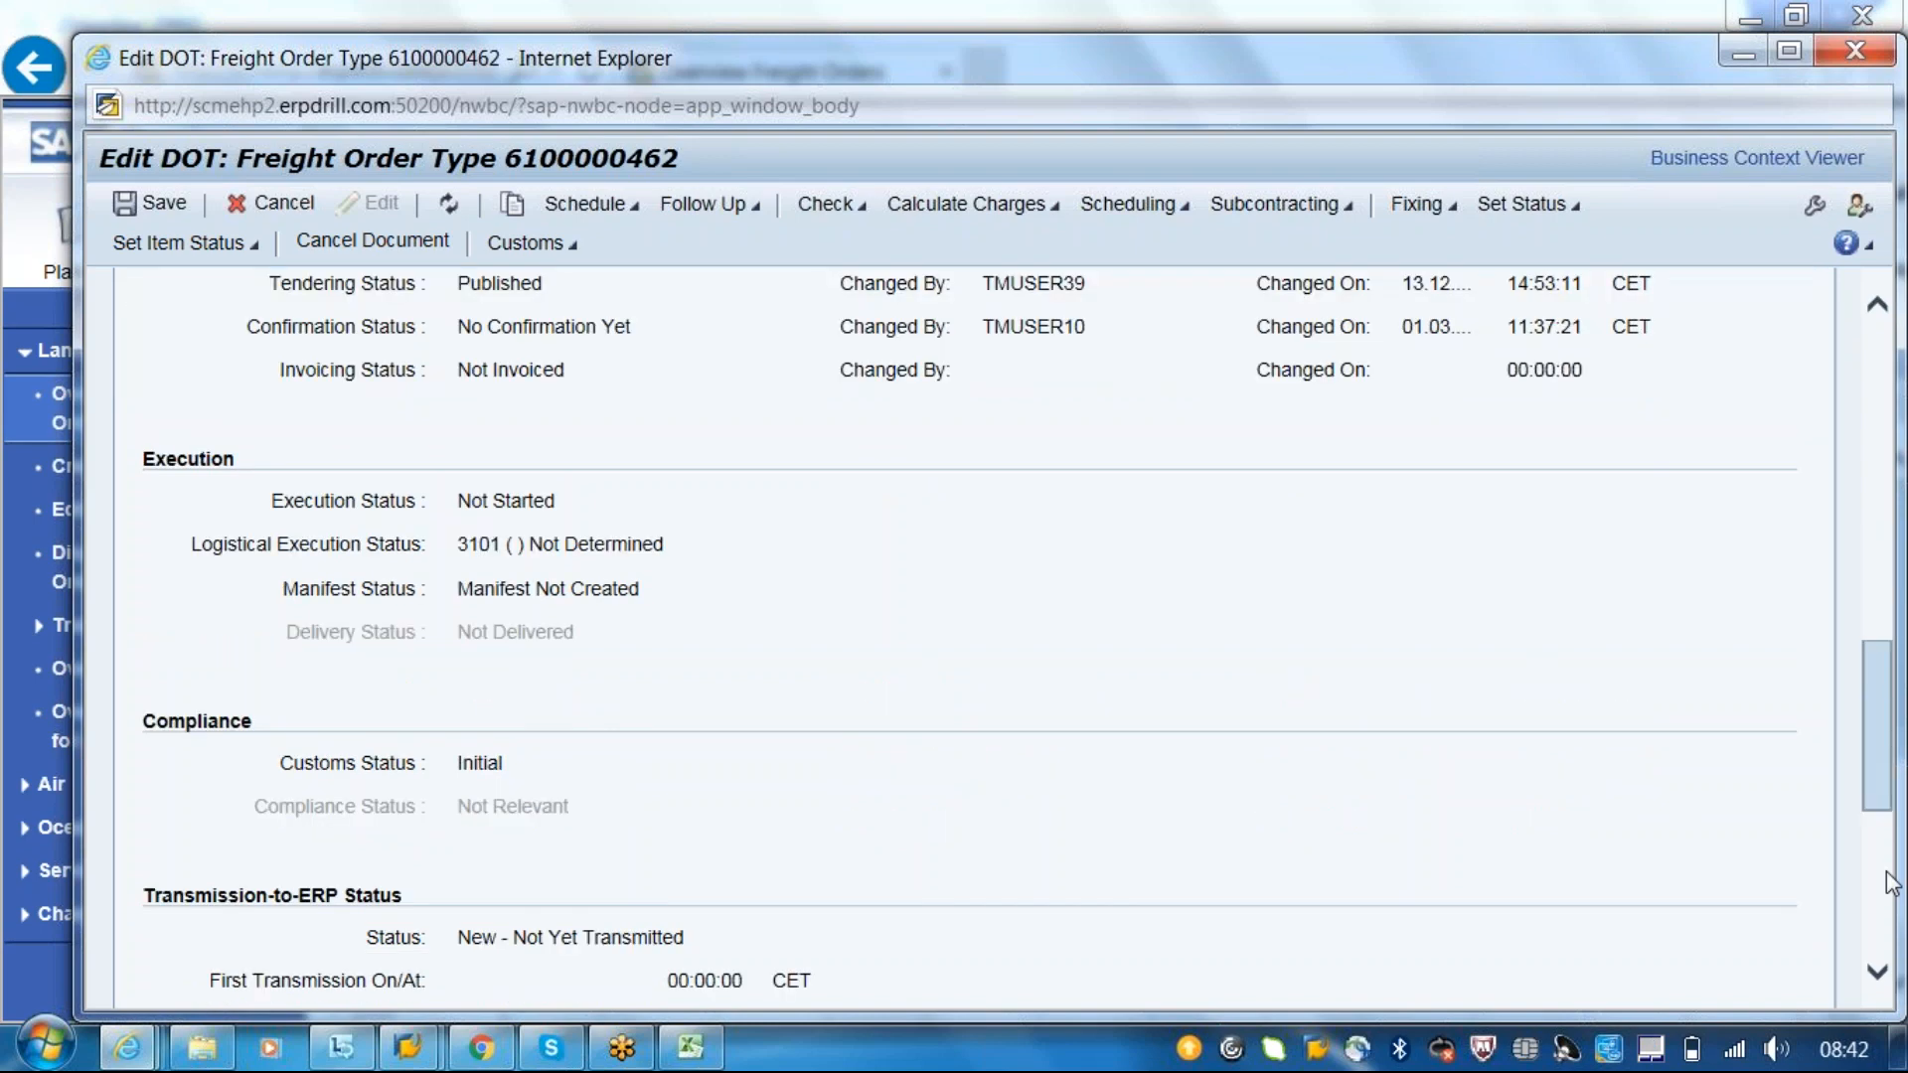
pyautogui.scroll(-3, 1891, 882)
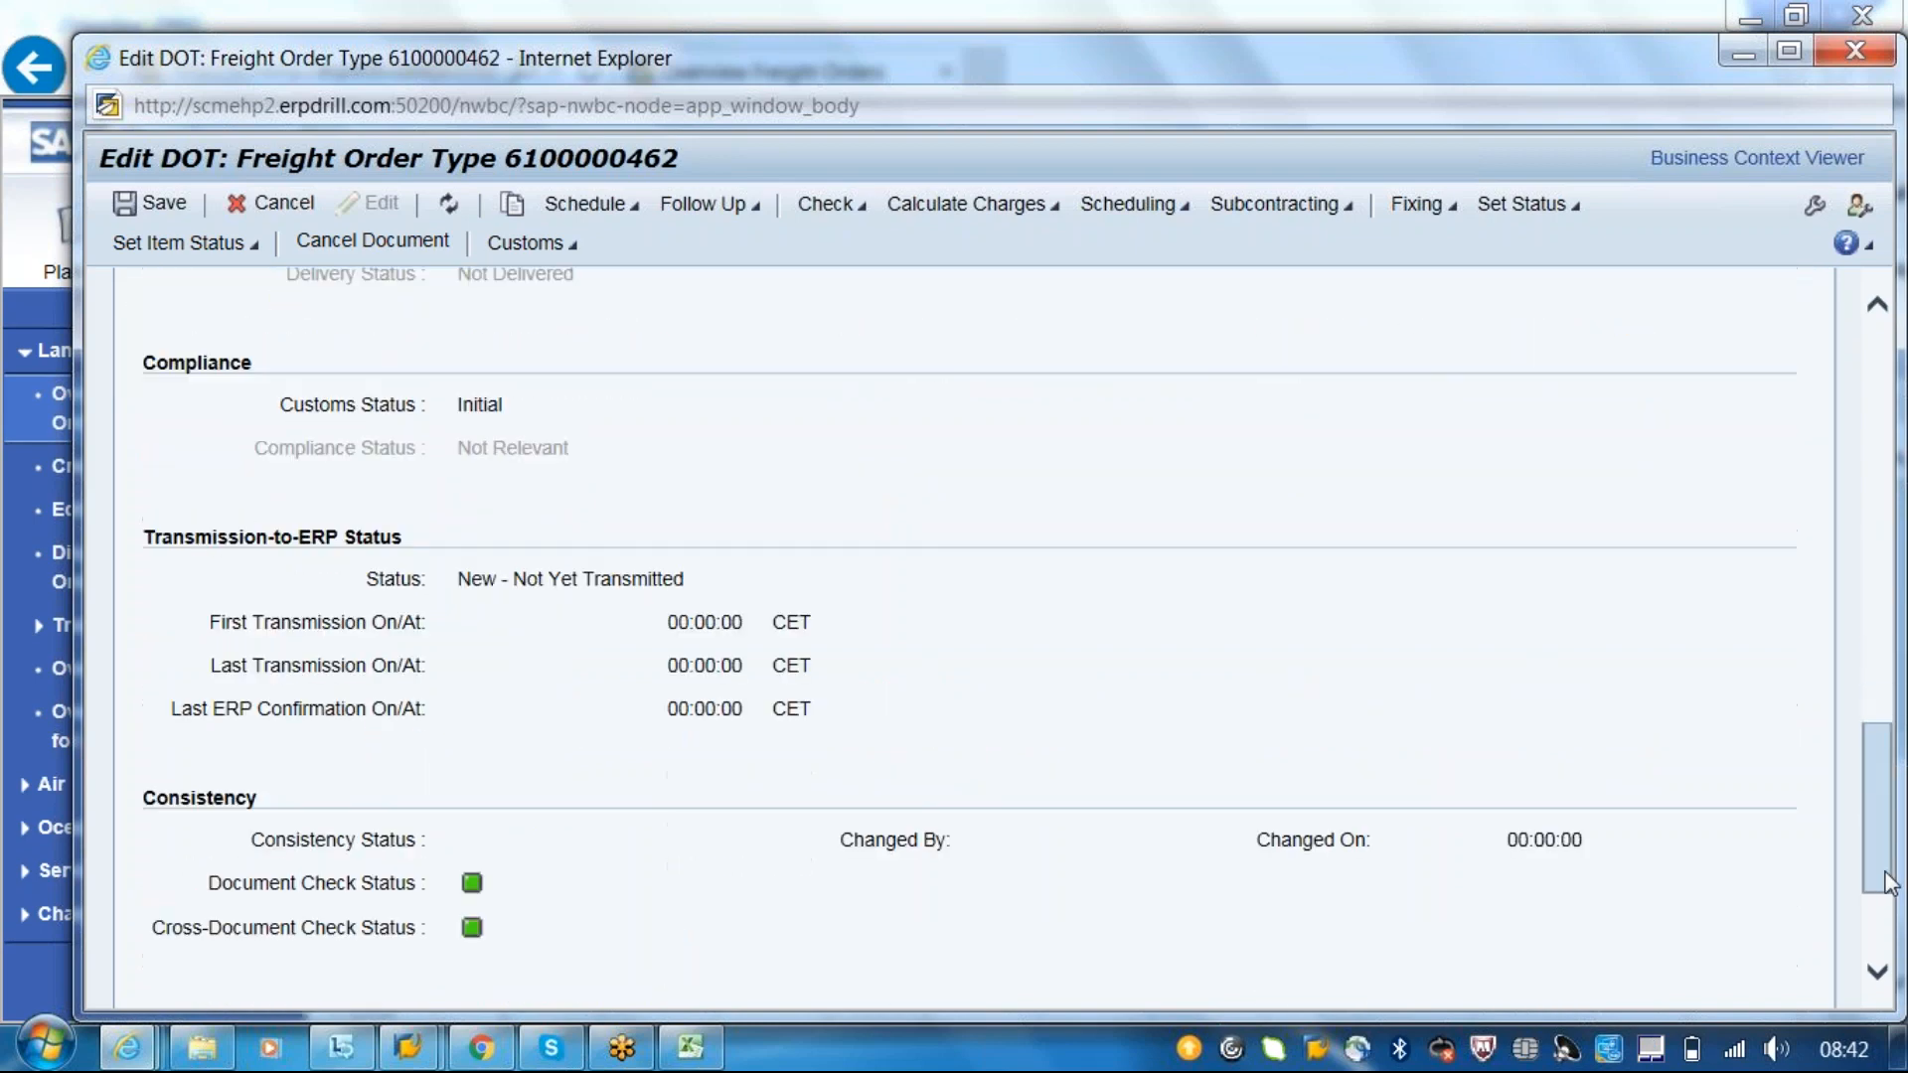
pyautogui.scroll(-2, 1888, 883)
pyautogui.click(482, 1055)
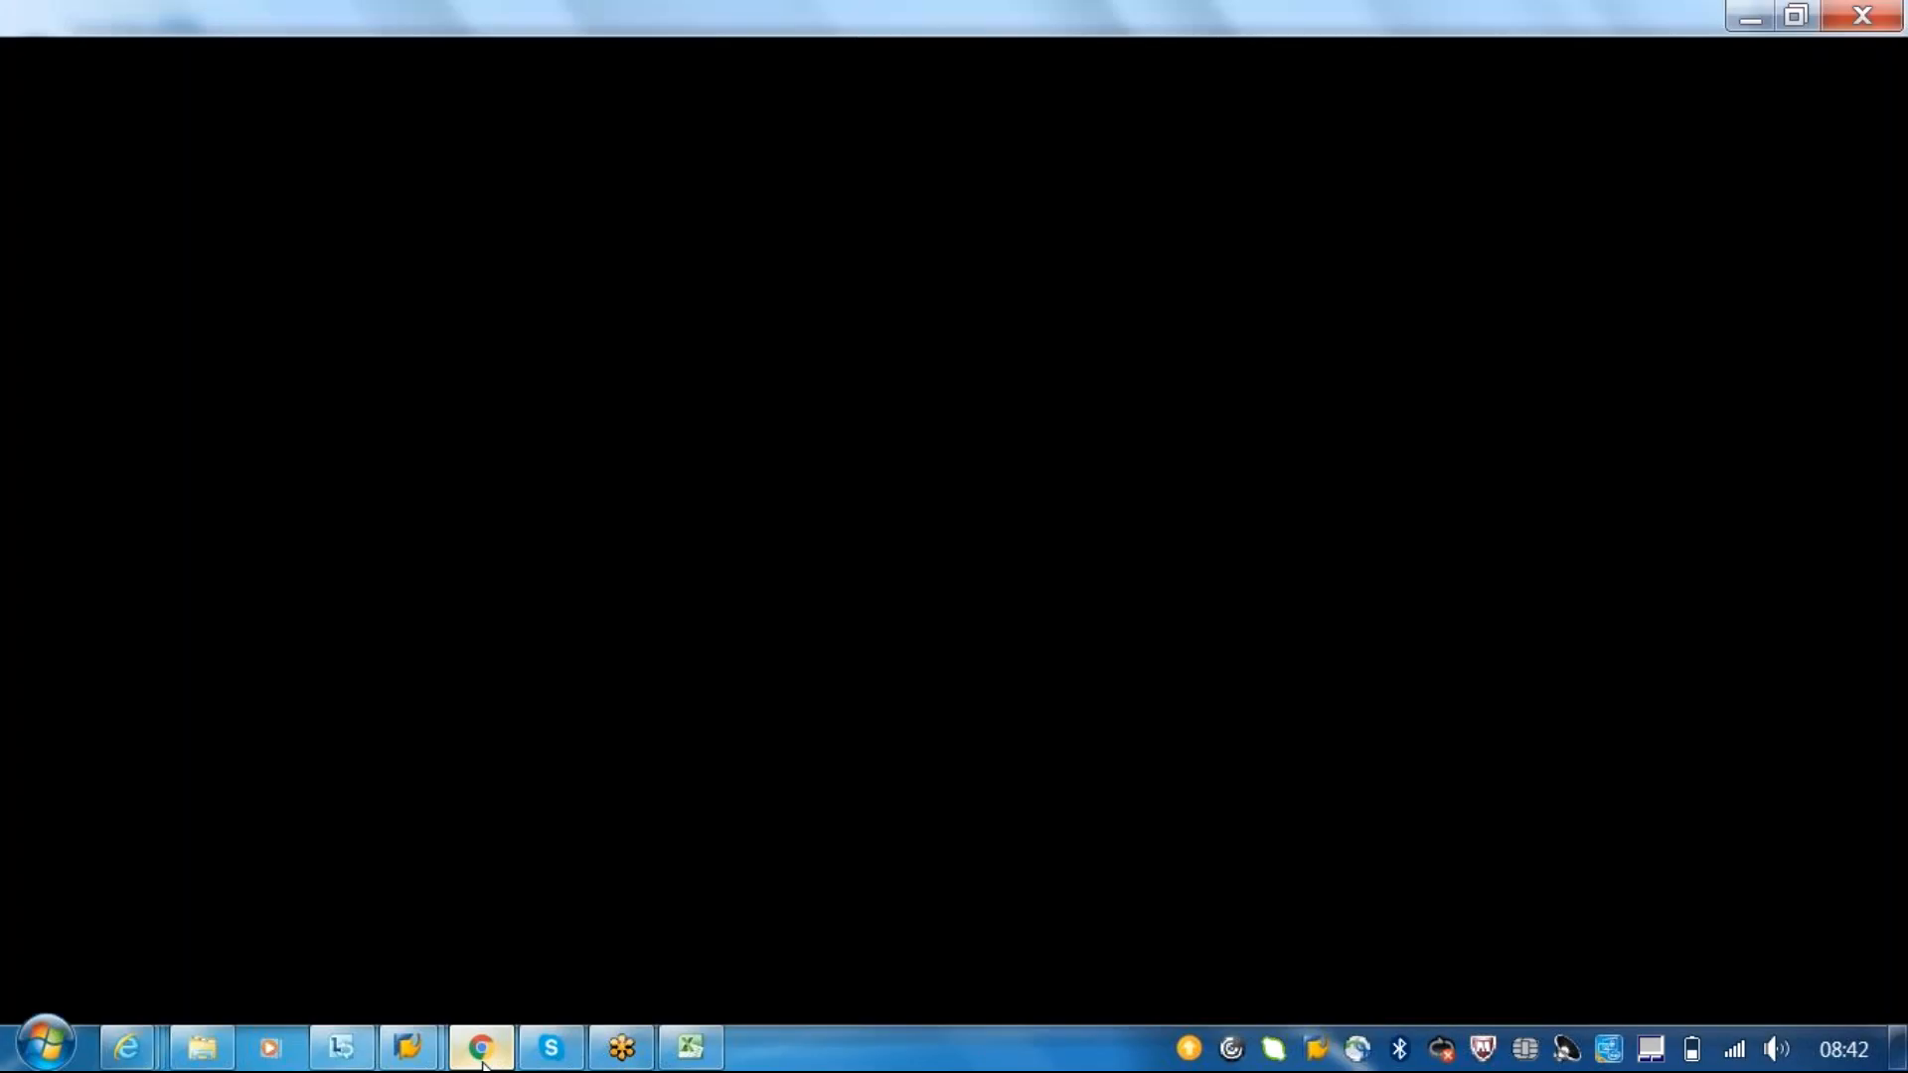
pyautogui.click(483, 1065)
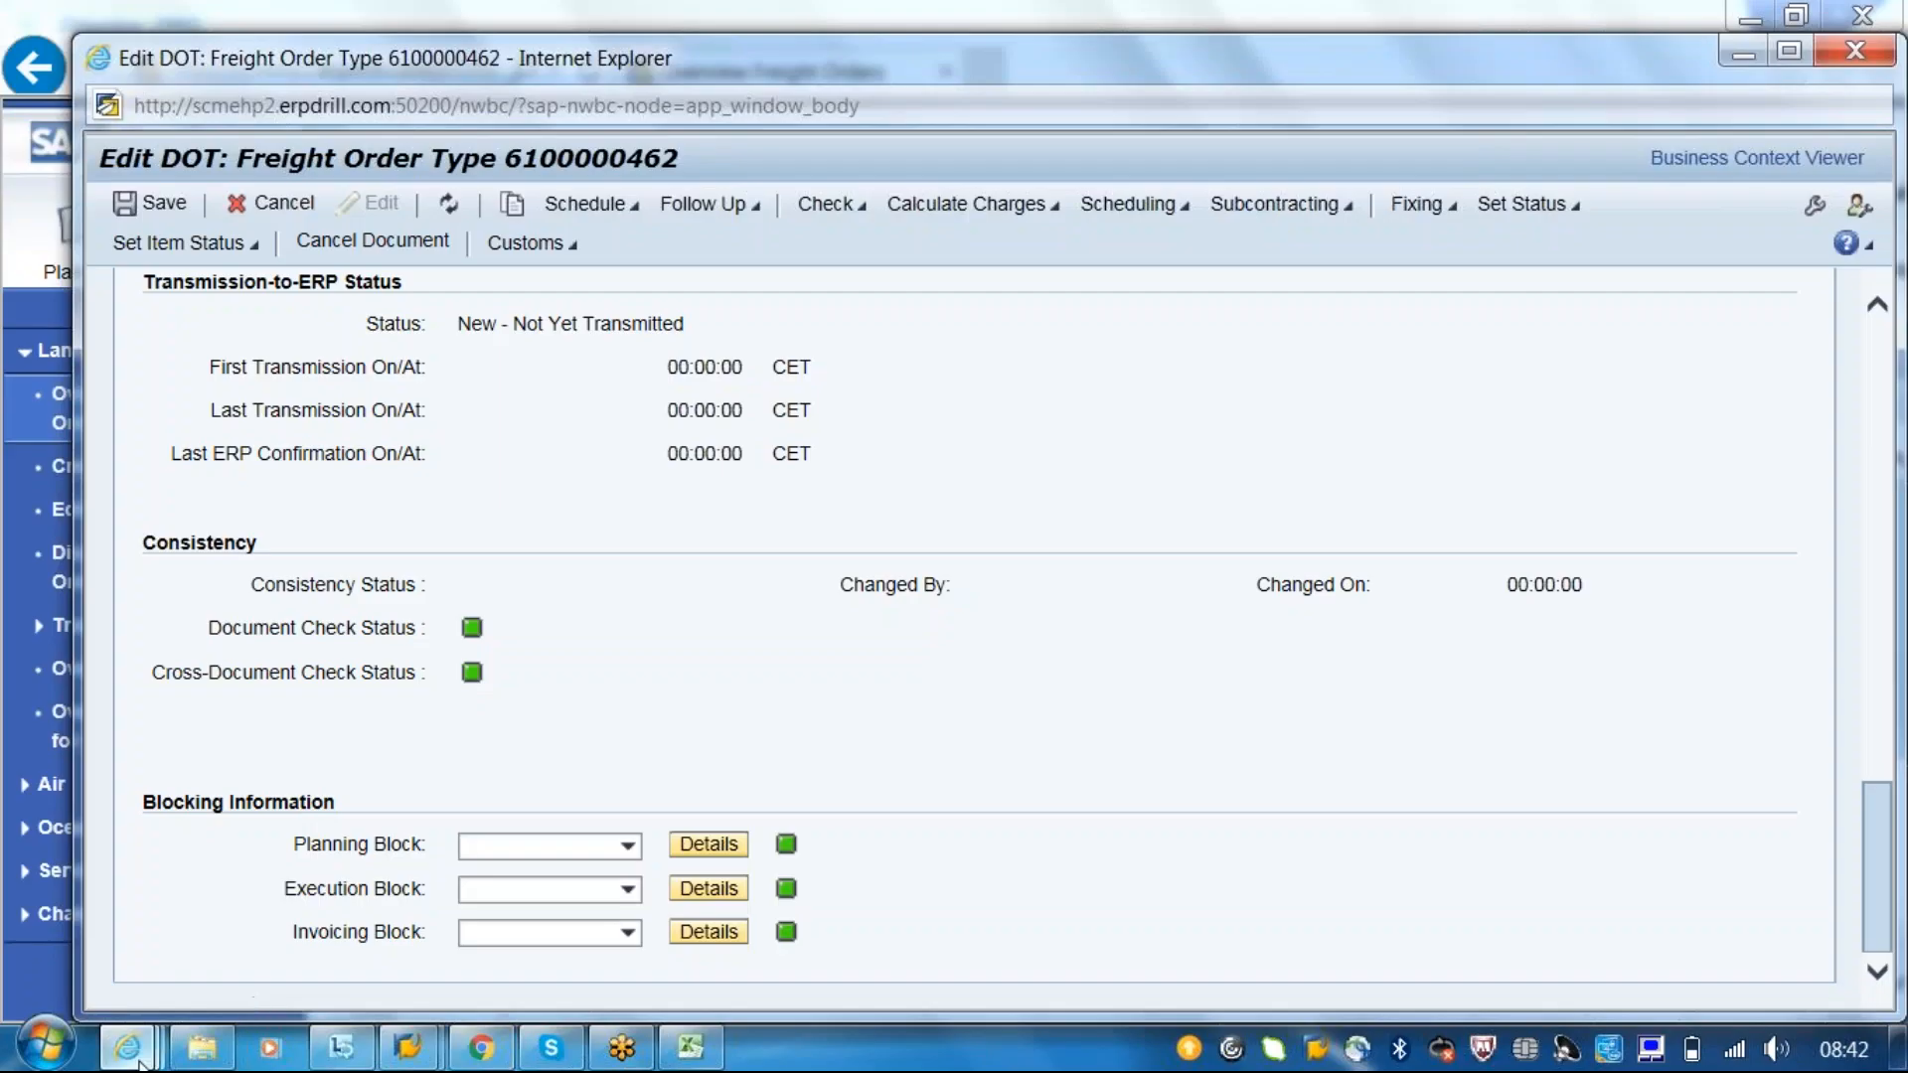
pyautogui.moveTo(137, 1057)
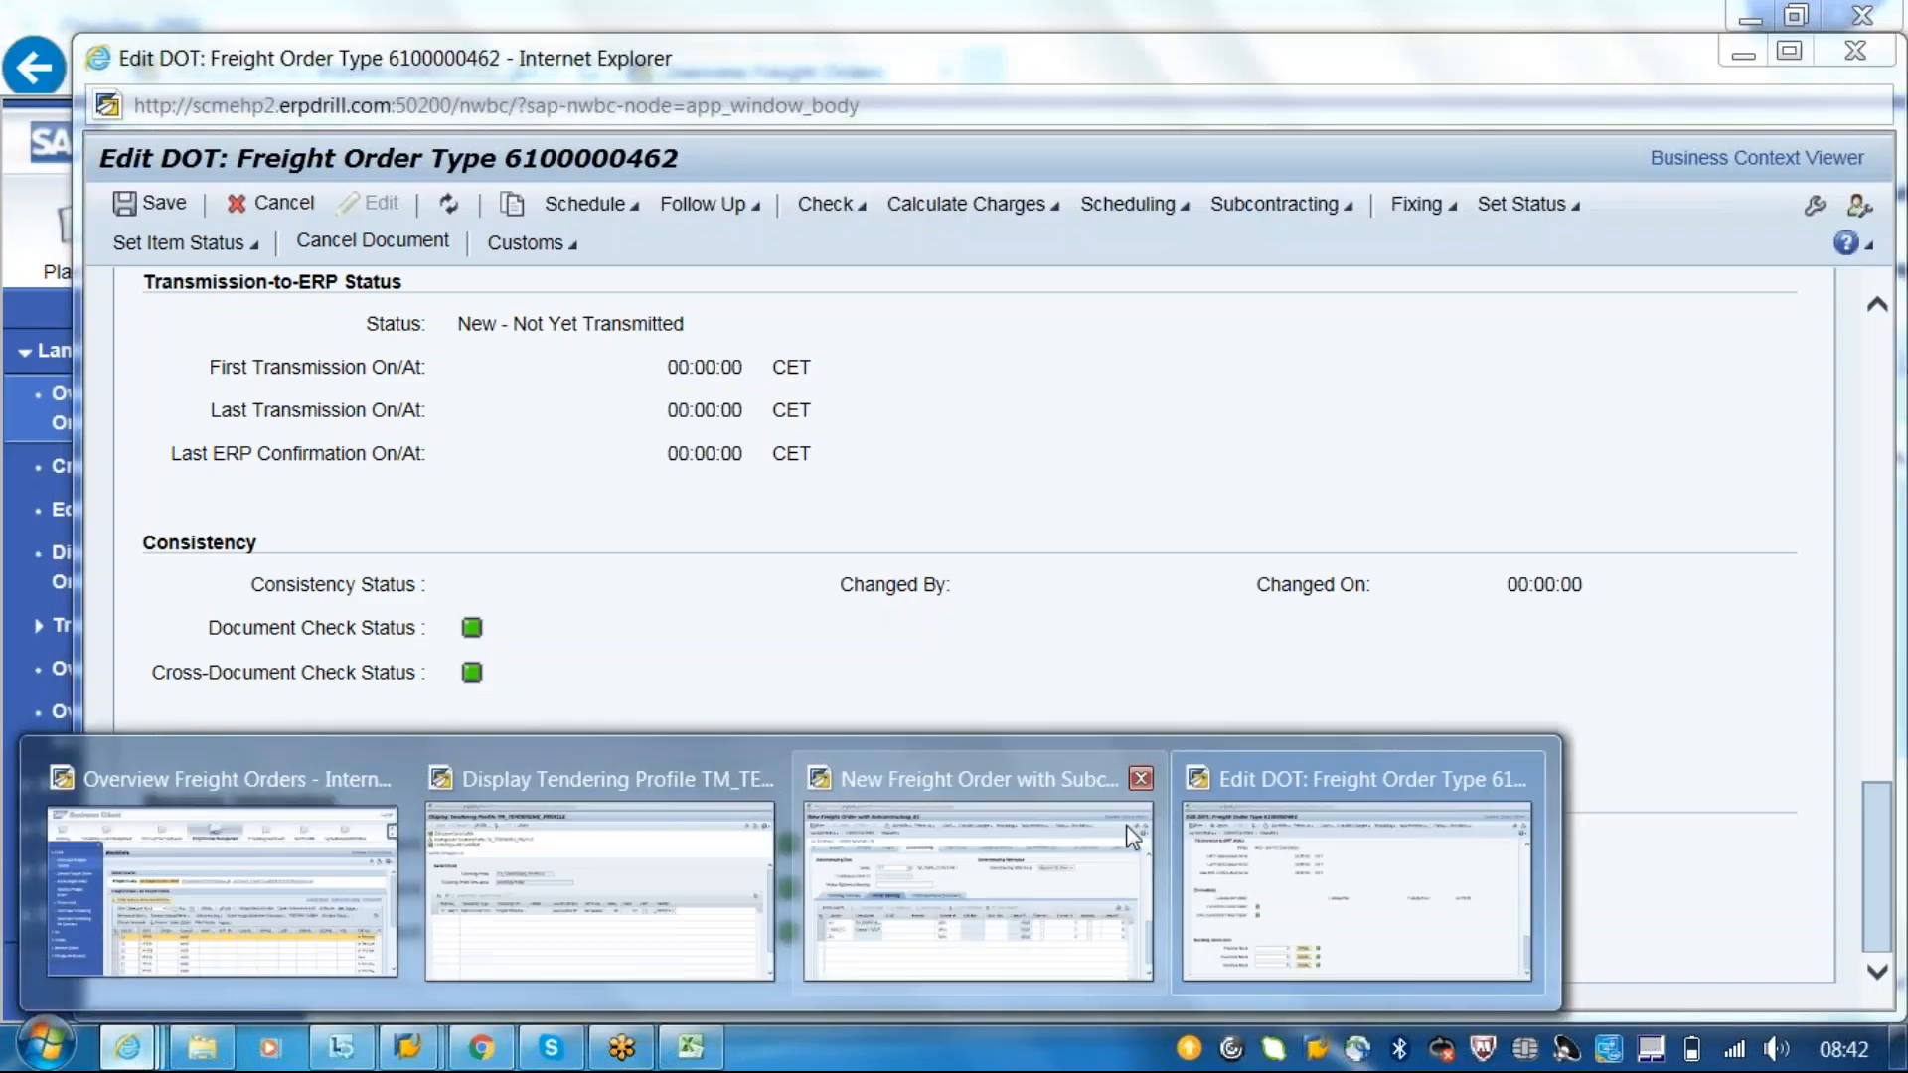
# - Check which subcontracting actions are available for the freight order, without applying any
pyautogui.moveTo(1891, 863); pyautogui.dragTo(1881, 745)
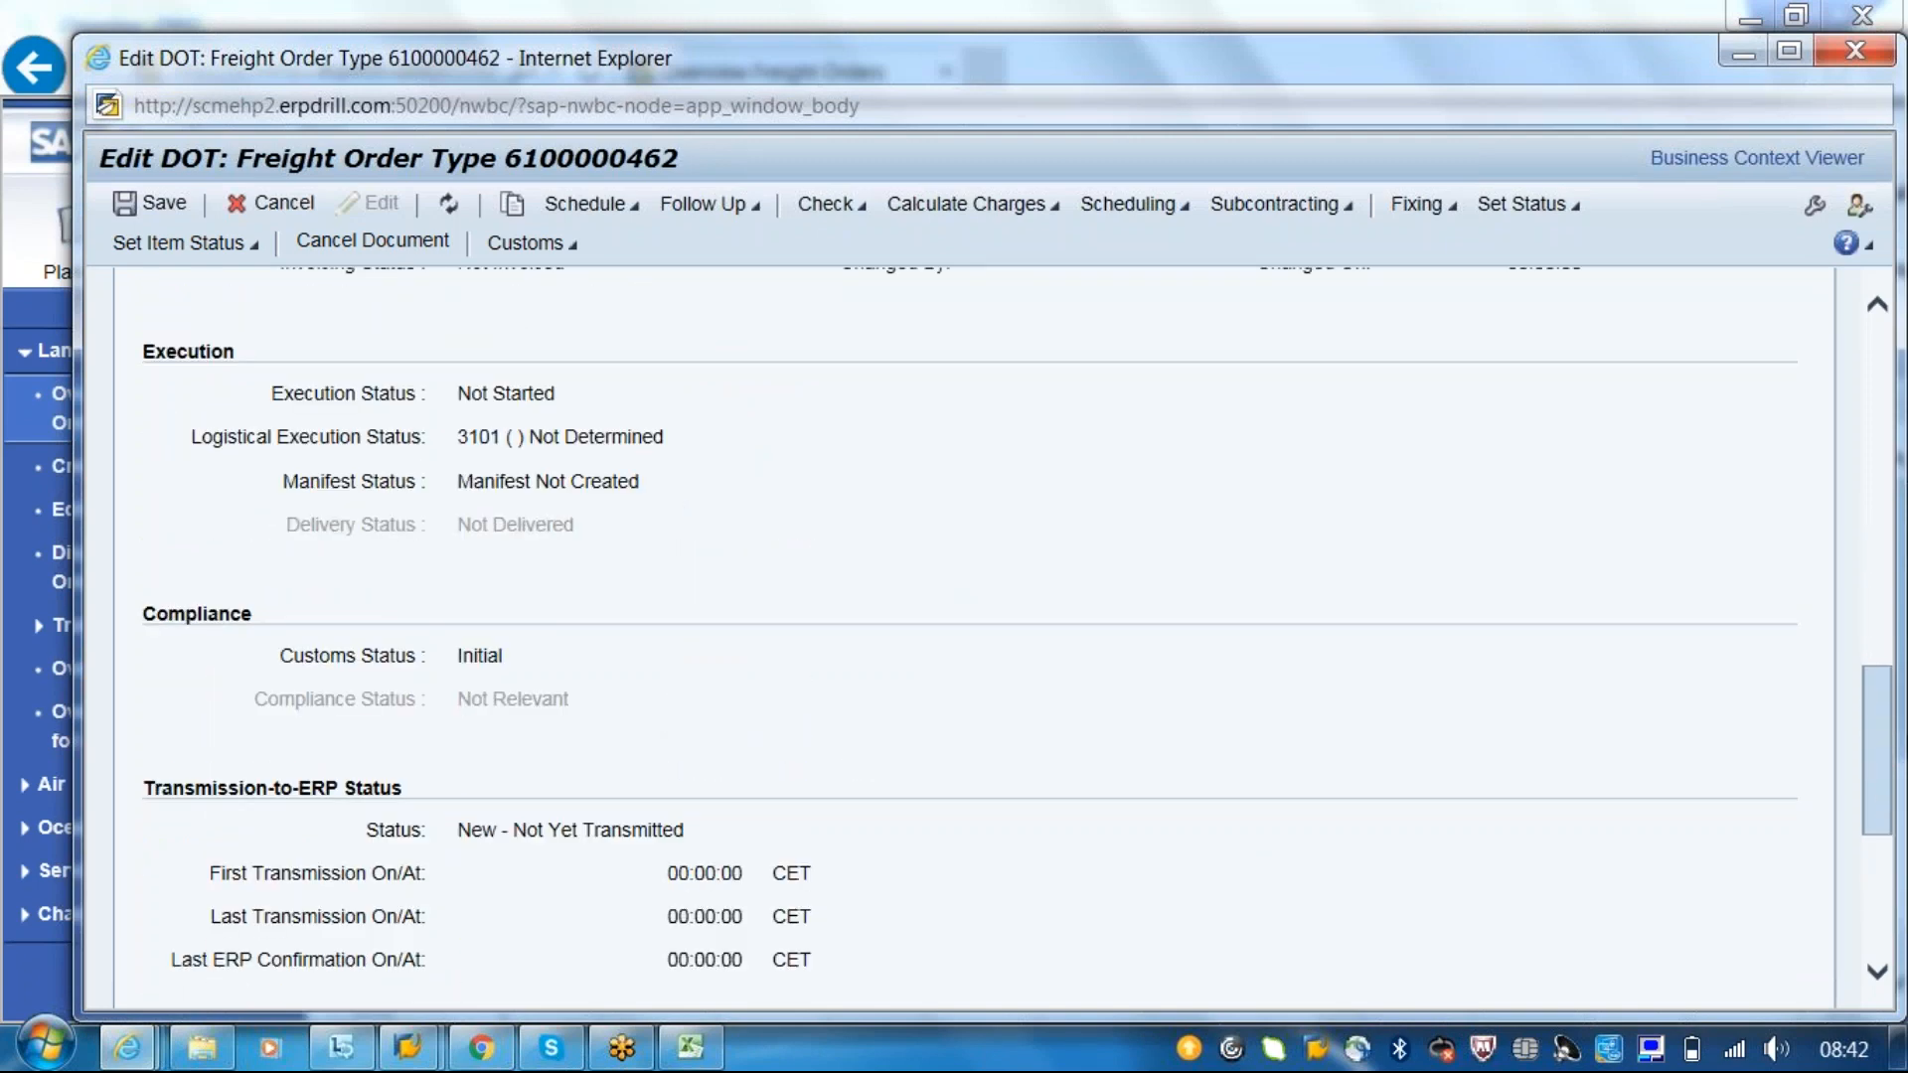
pyautogui.moveTo(1882, 745); pyautogui.dragTo(1881, 453)
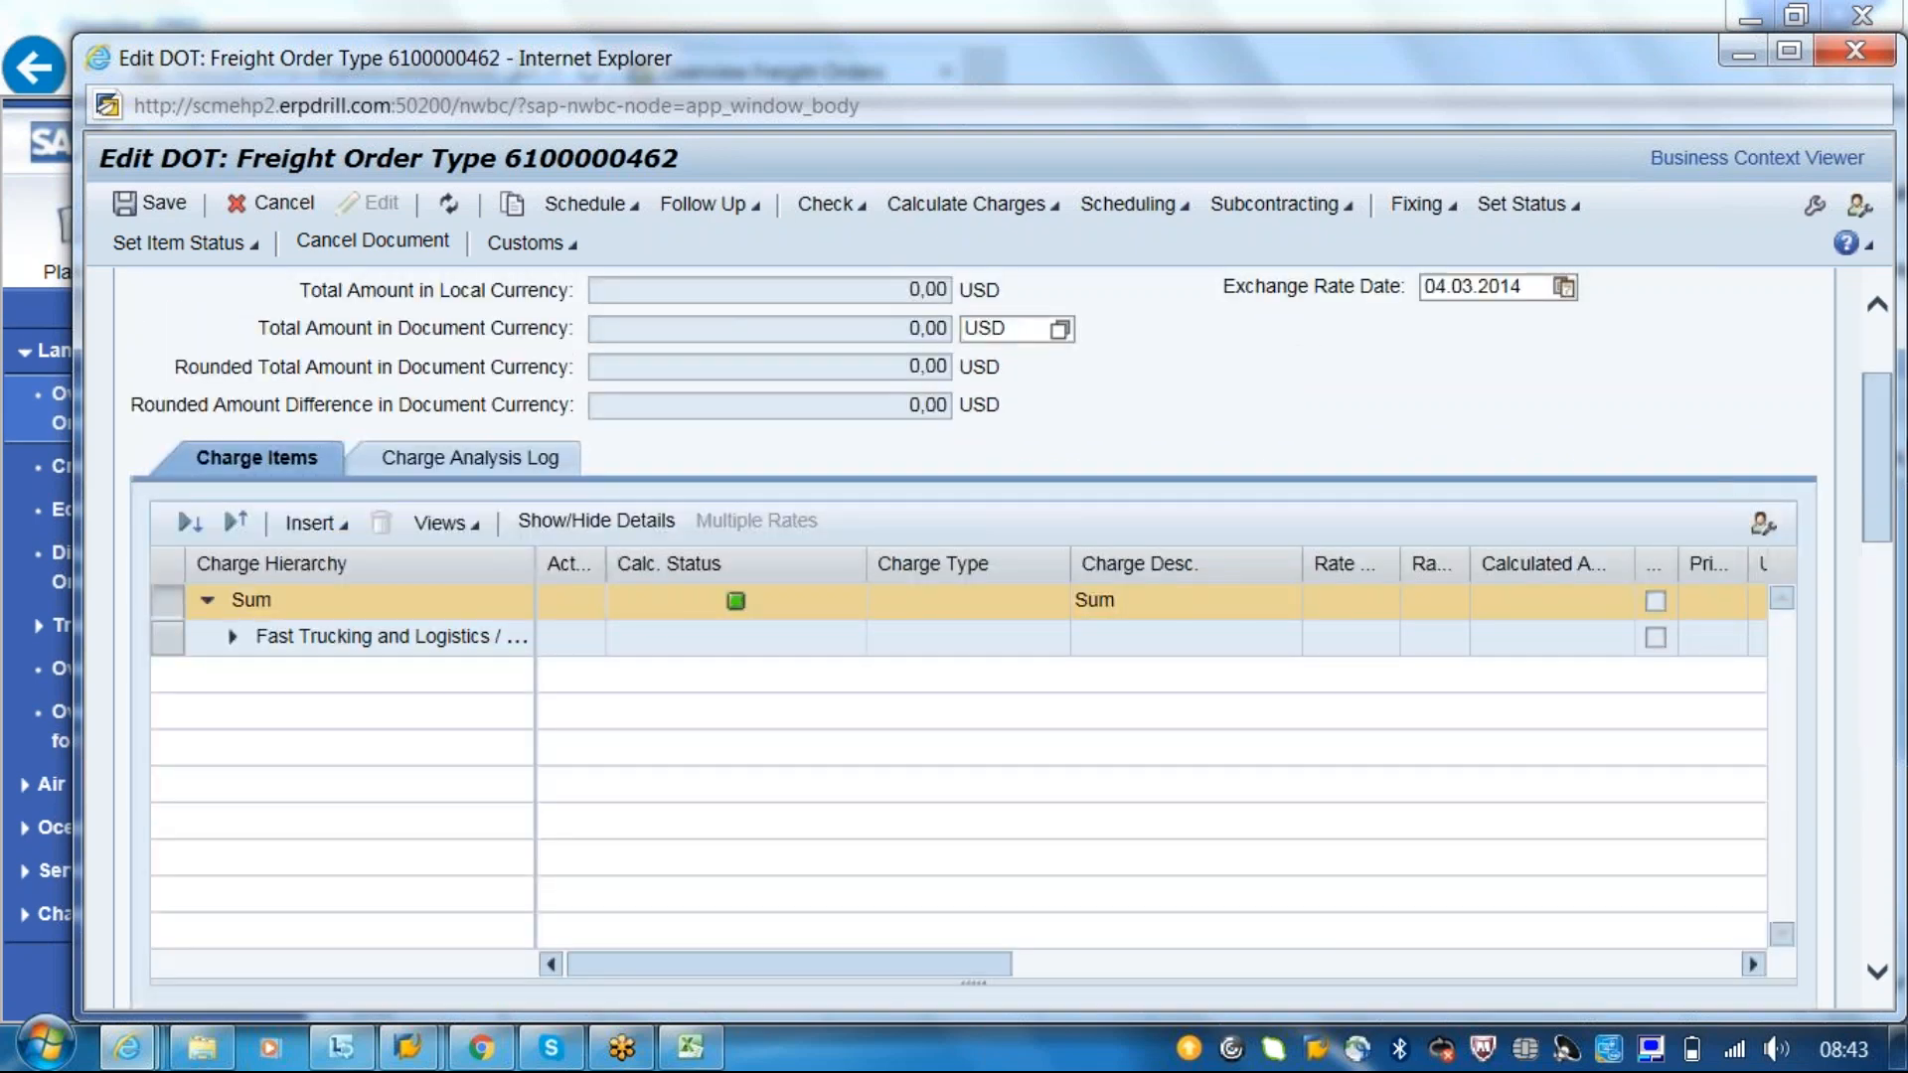
pyautogui.scroll(2, 401, 477)
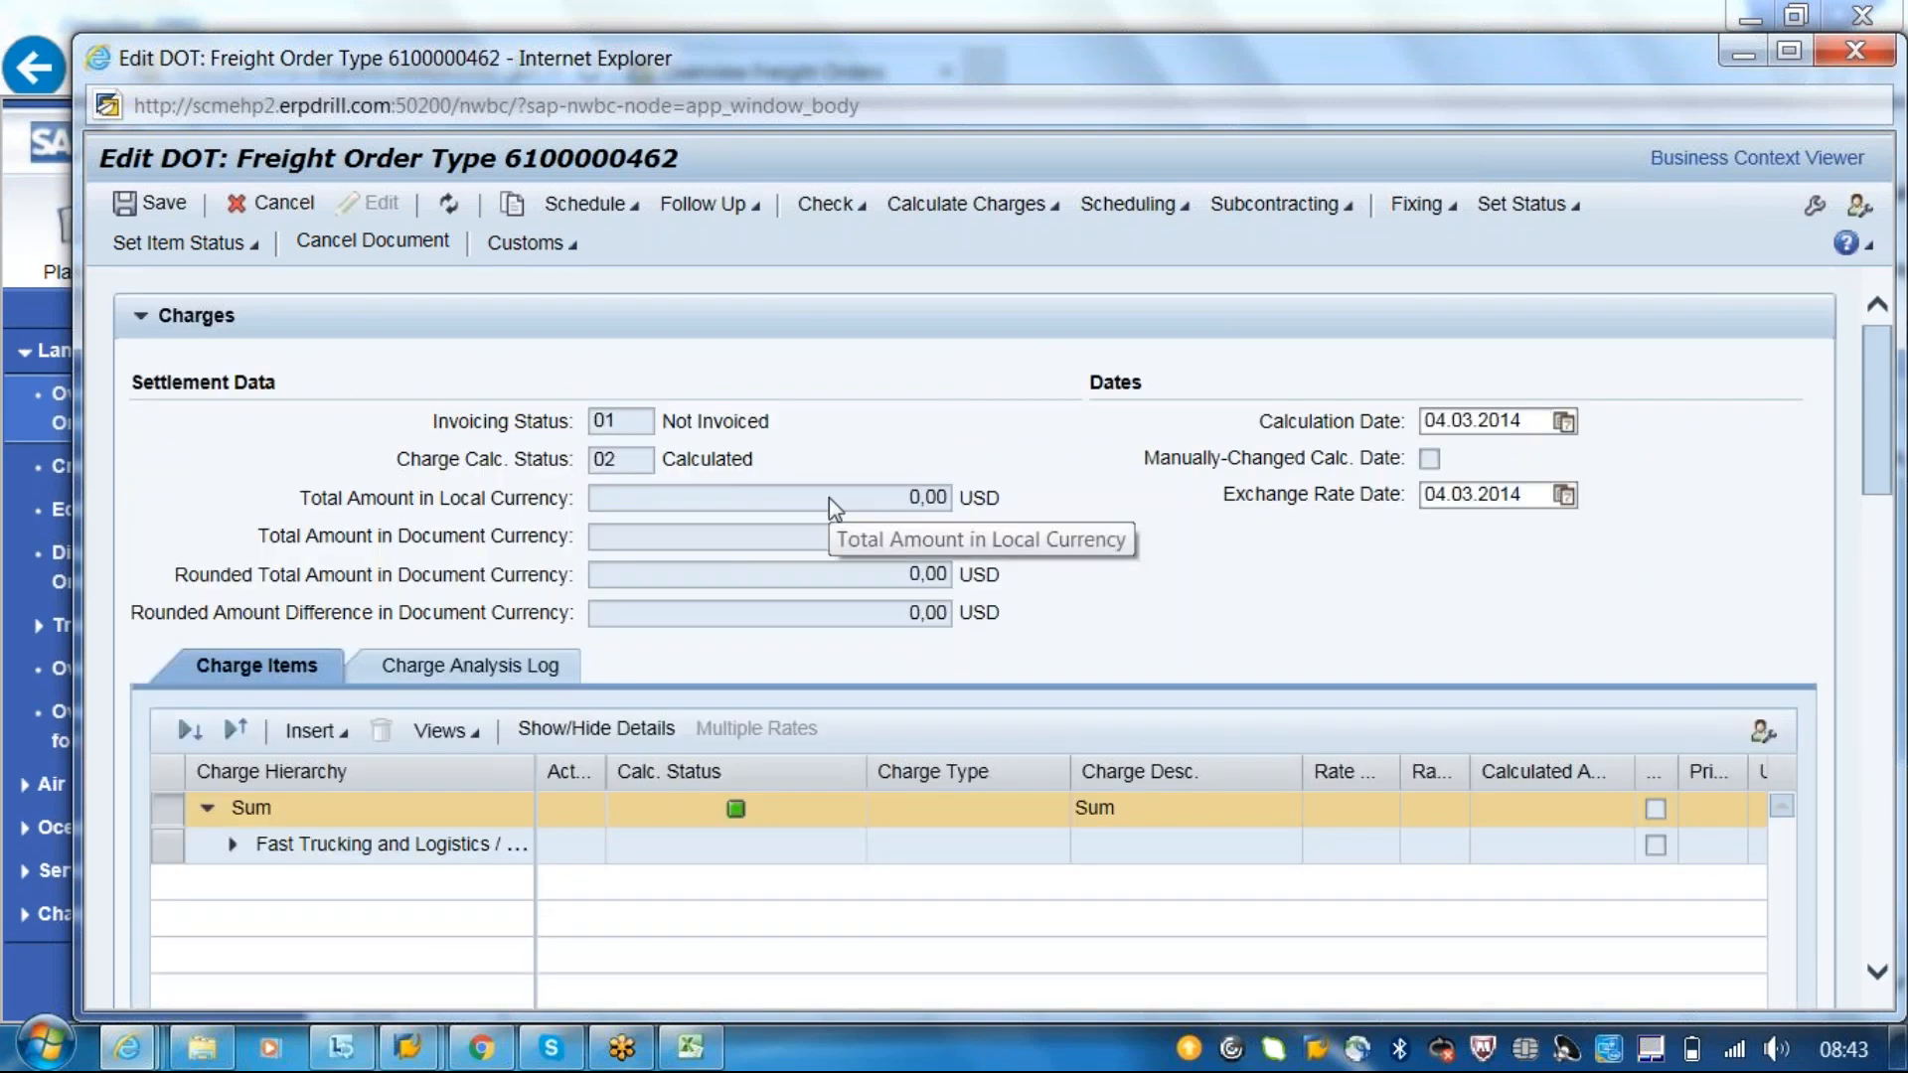
pyautogui.click(1353, 211)
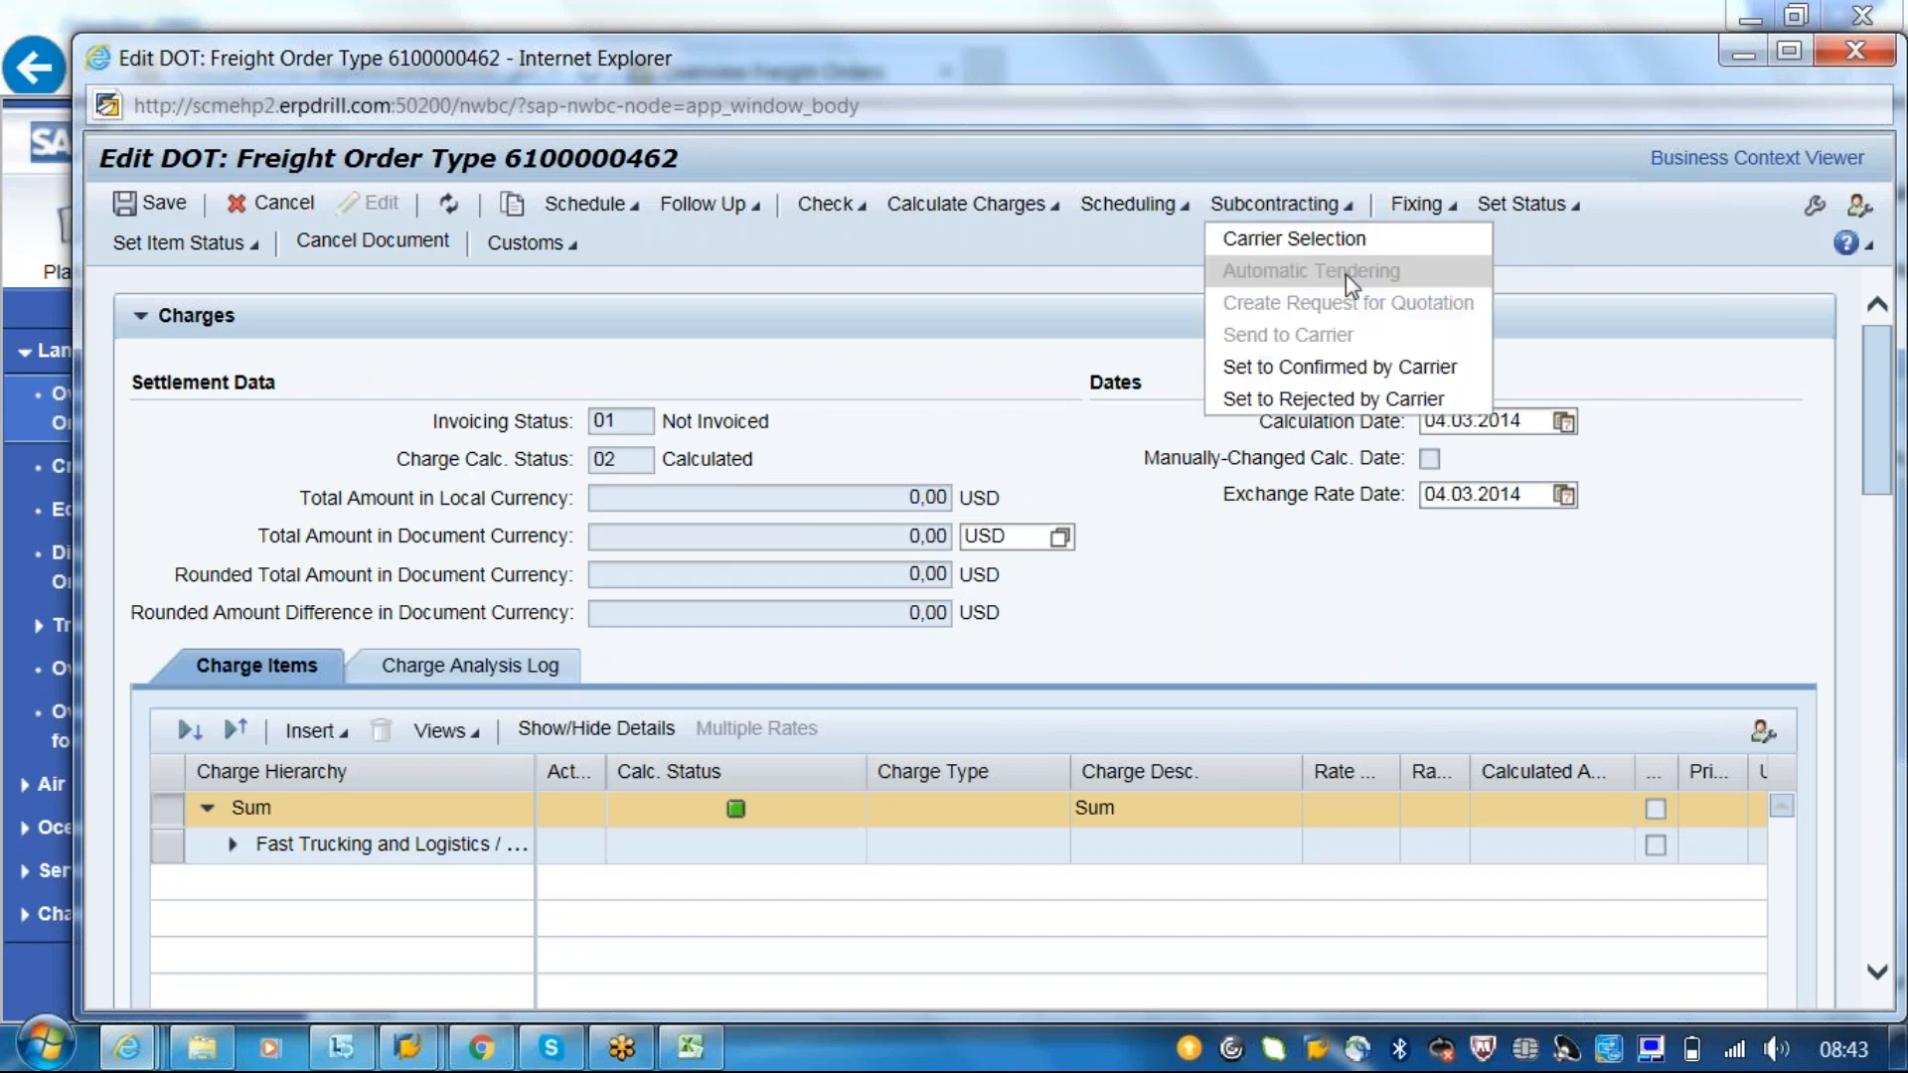
pyautogui.click(1194, 568)
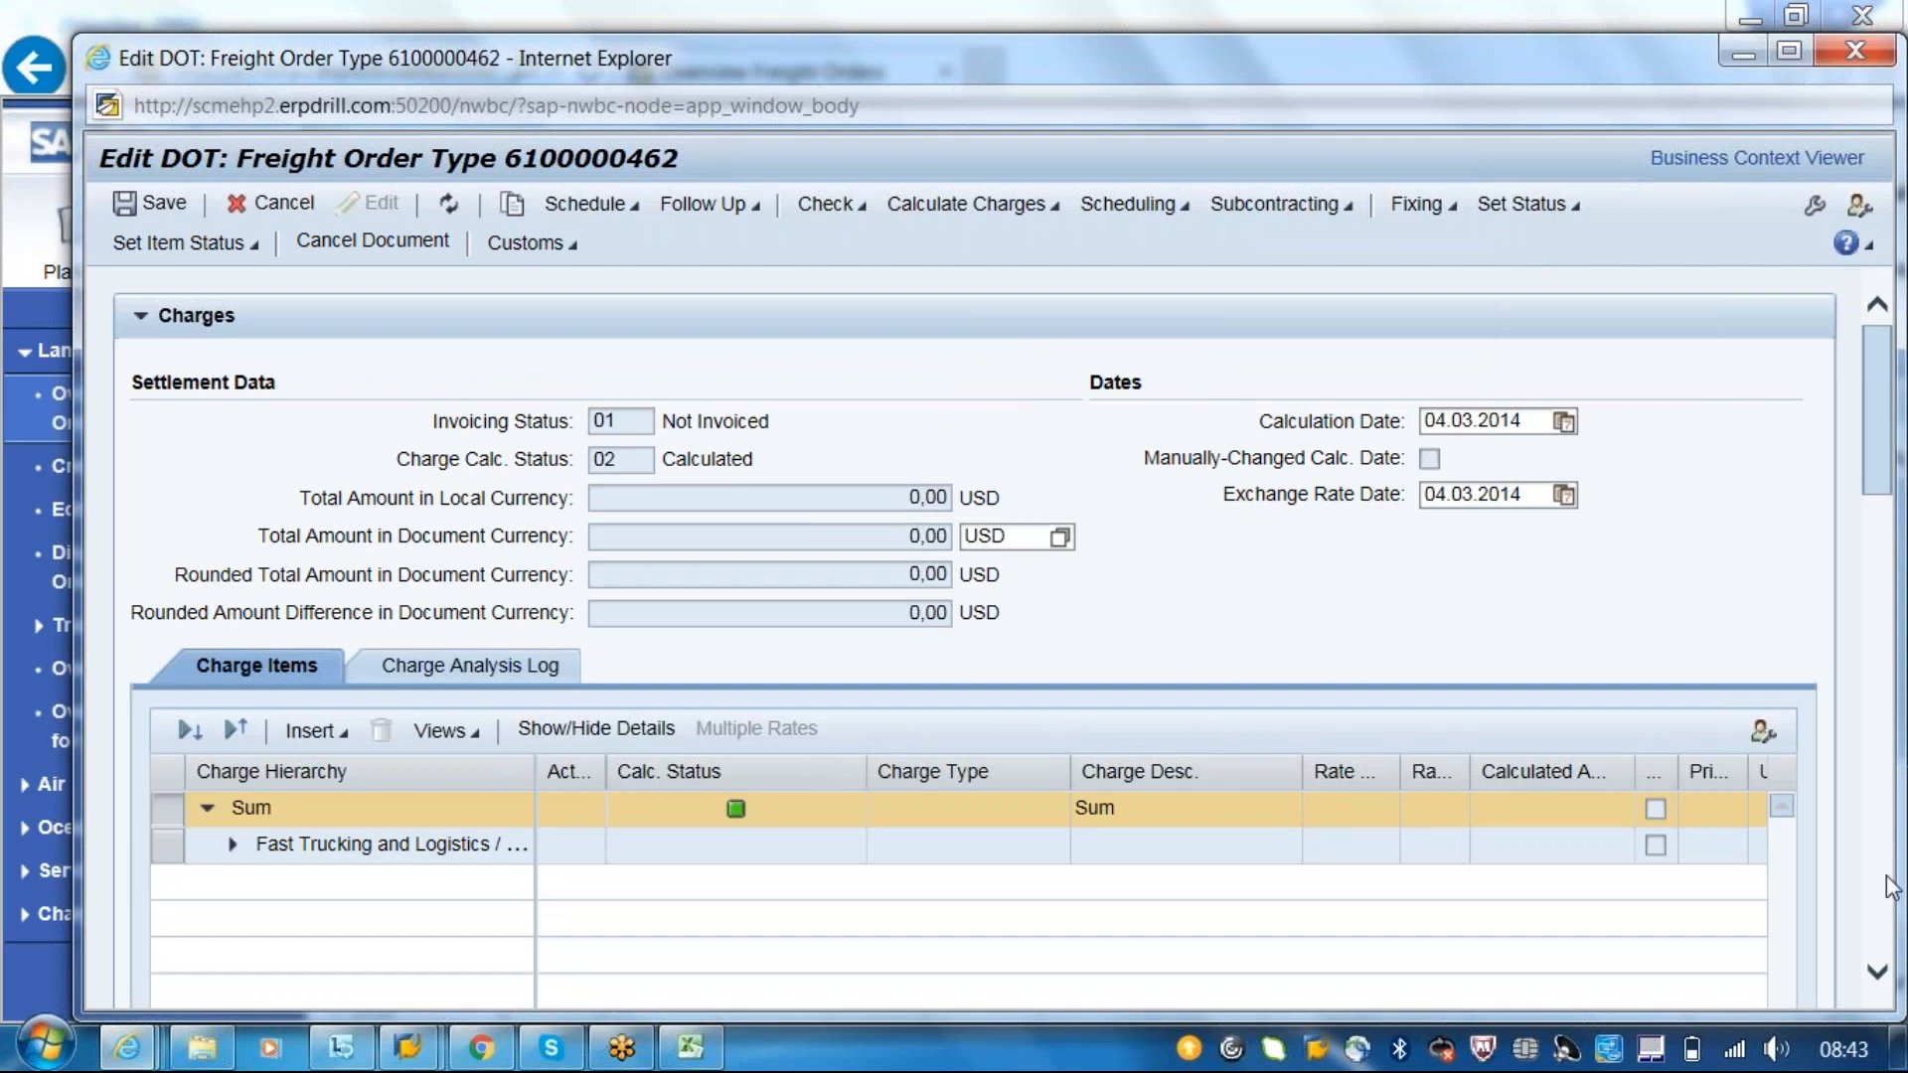
# - Review the freight order's statuses again, from the general and subcontracting sections down to the blocking information
pyautogui.scroll(-2, 1891, 888)
pyautogui.scroll(-10, 1891, 887)
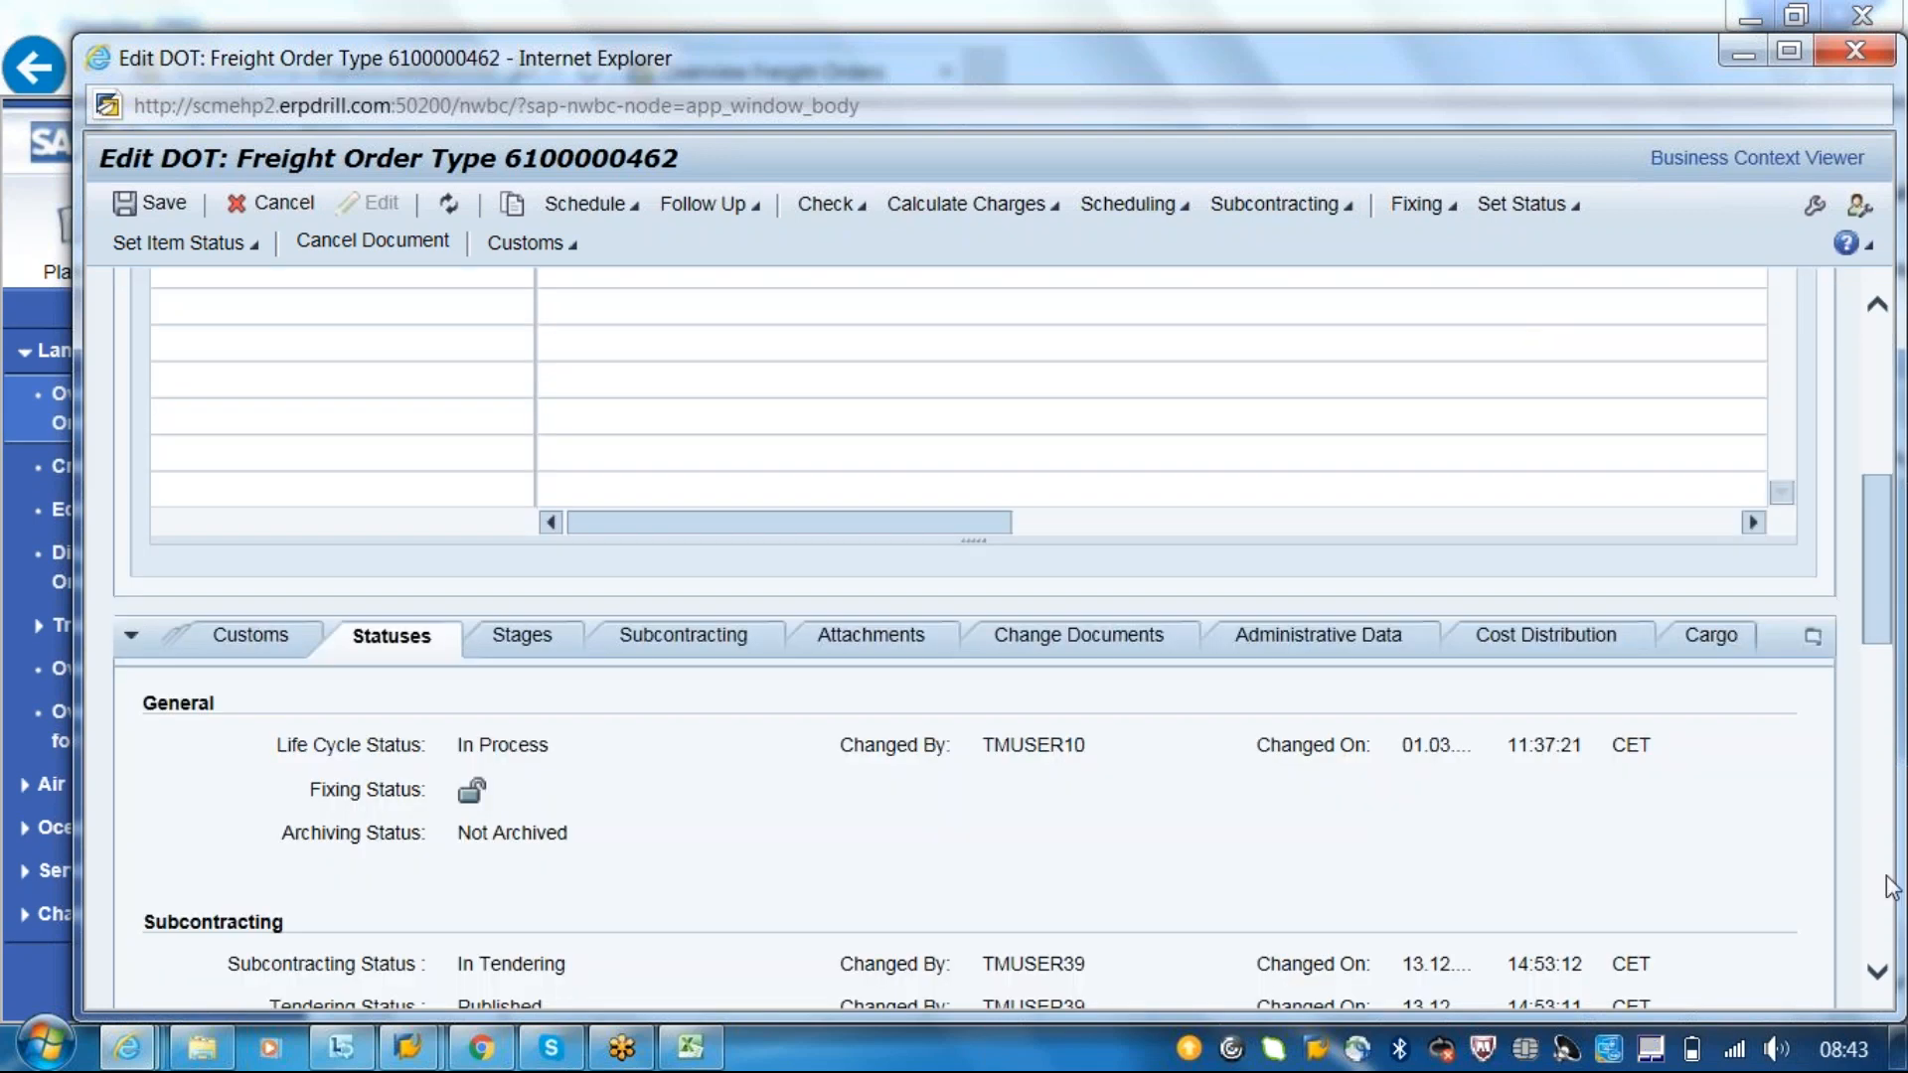
pyautogui.scroll(-10, 1891, 887)
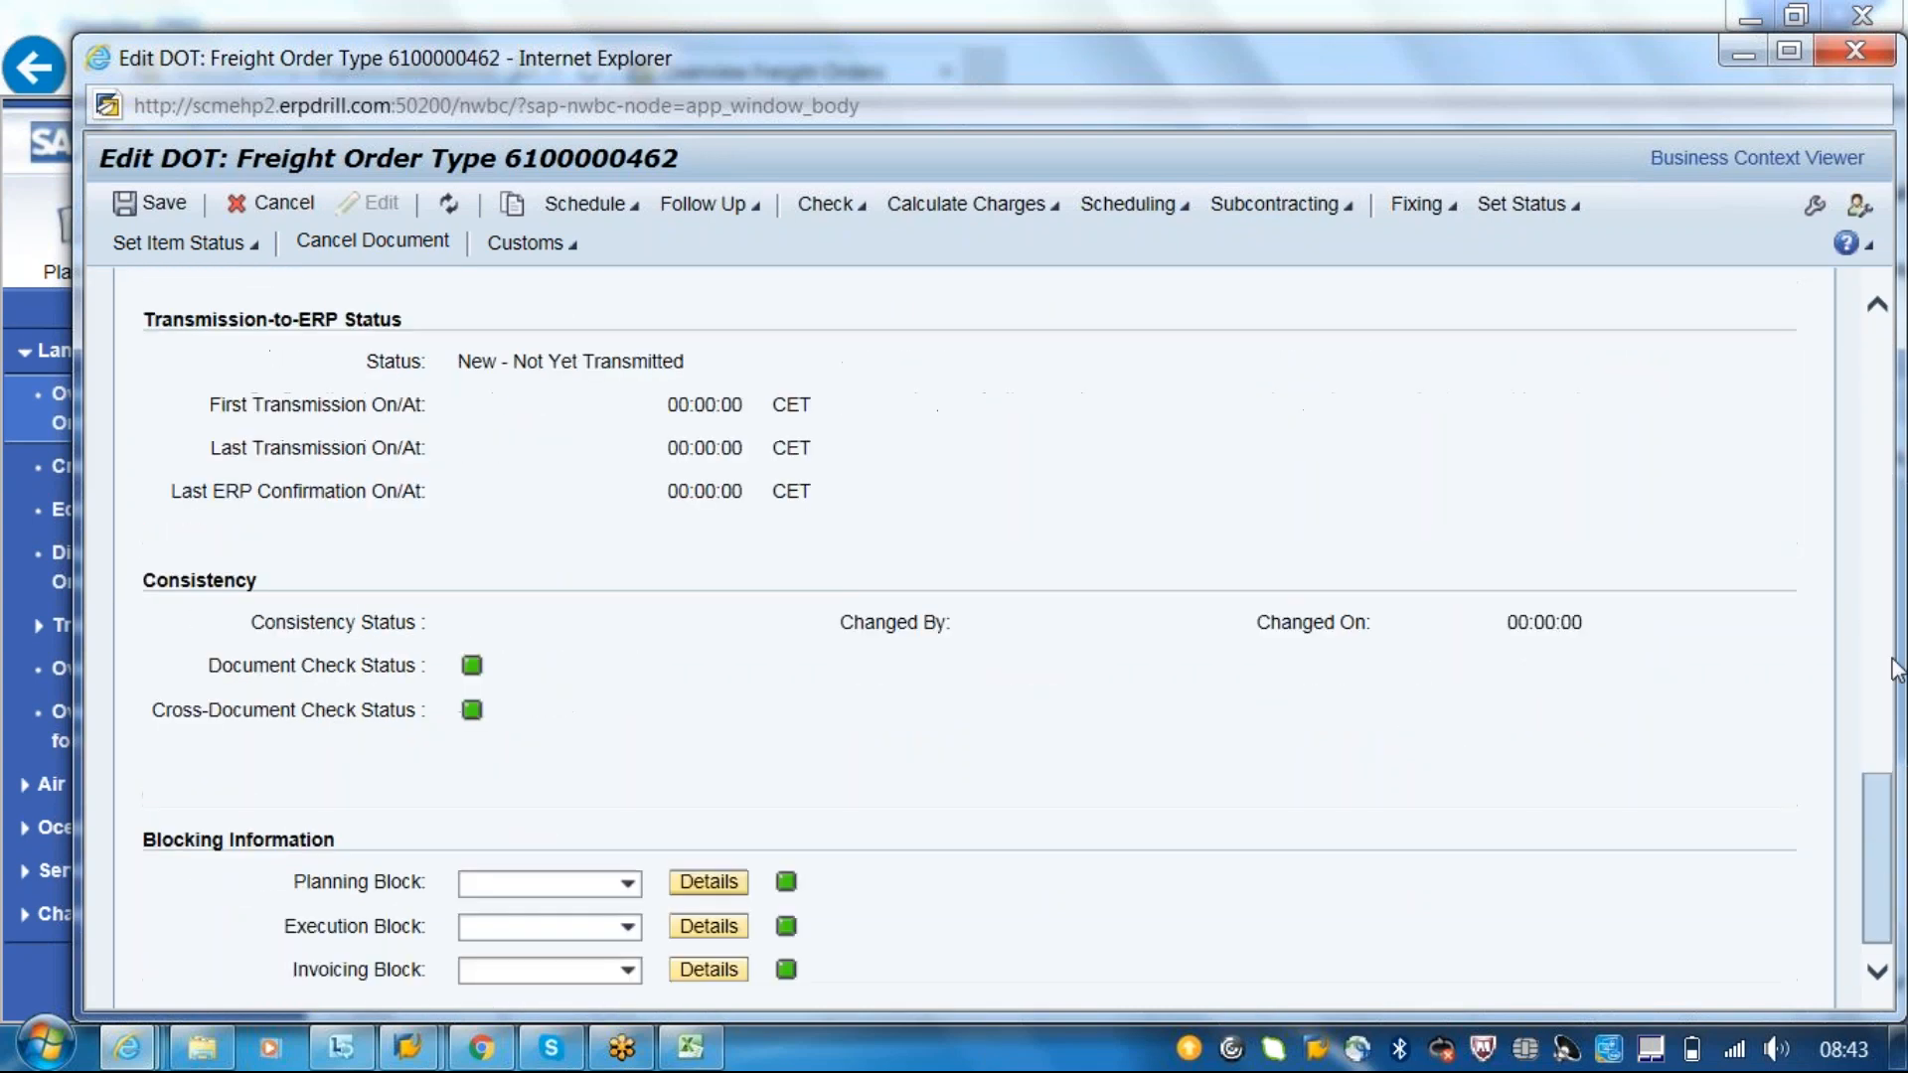
pyautogui.scroll(7, 1889, 596)
pyautogui.scroll(6, 1886, 567)
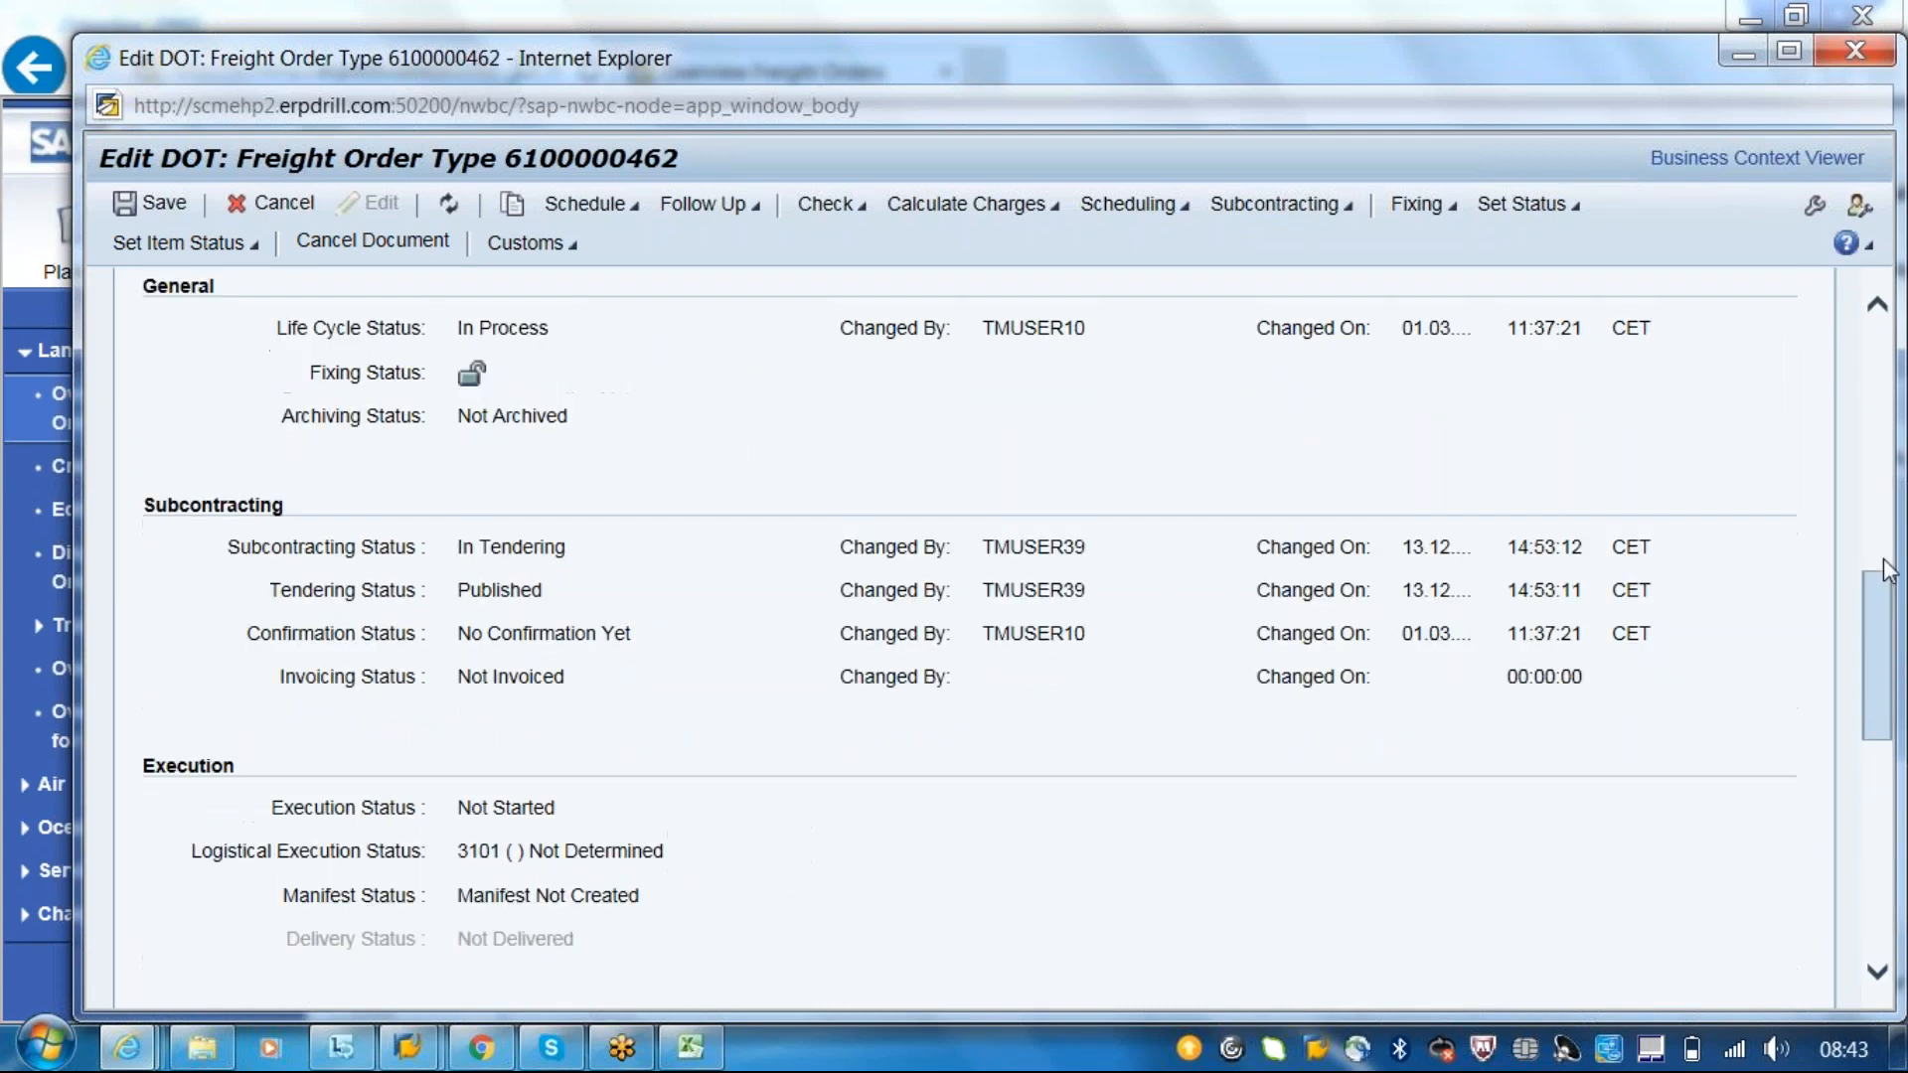
# - Open the freight order's subcontracting data and show its tendering overview
pyautogui.click(1813, 637)
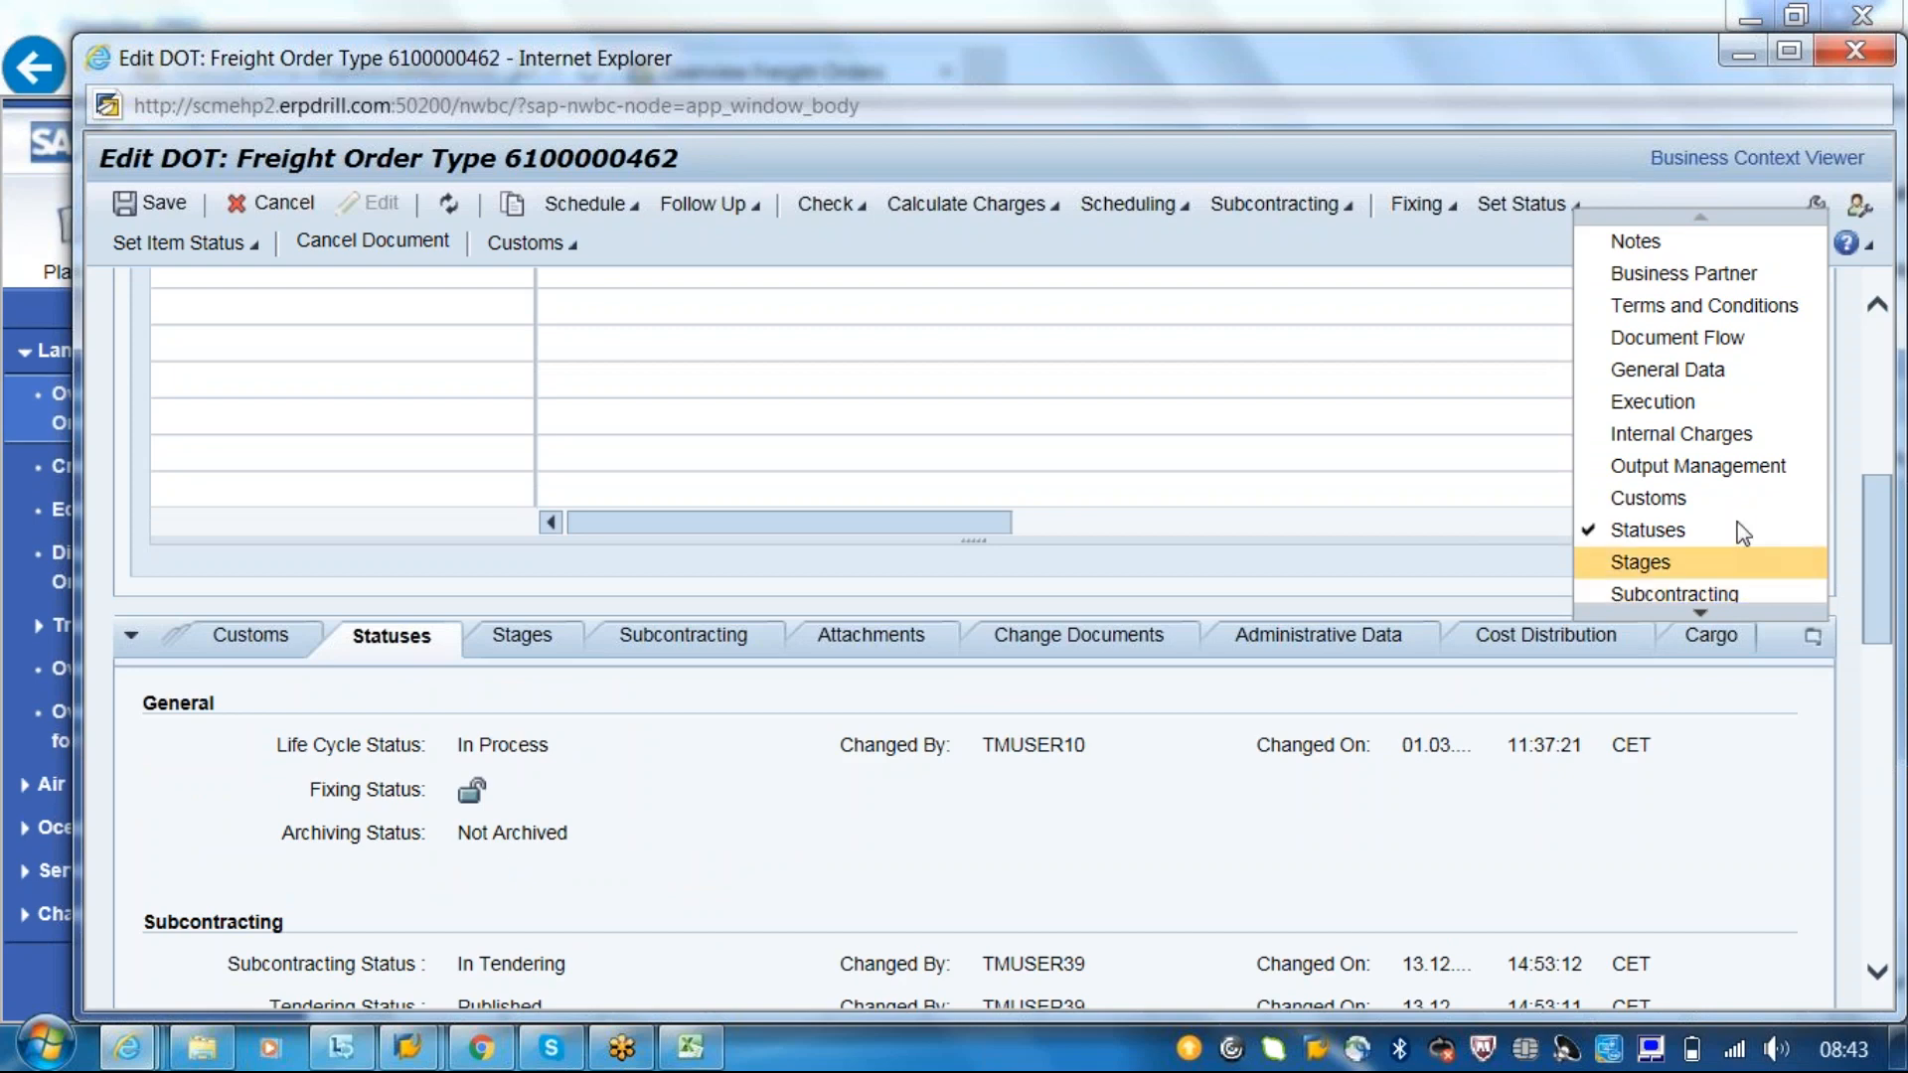
pyautogui.click(1713, 613)
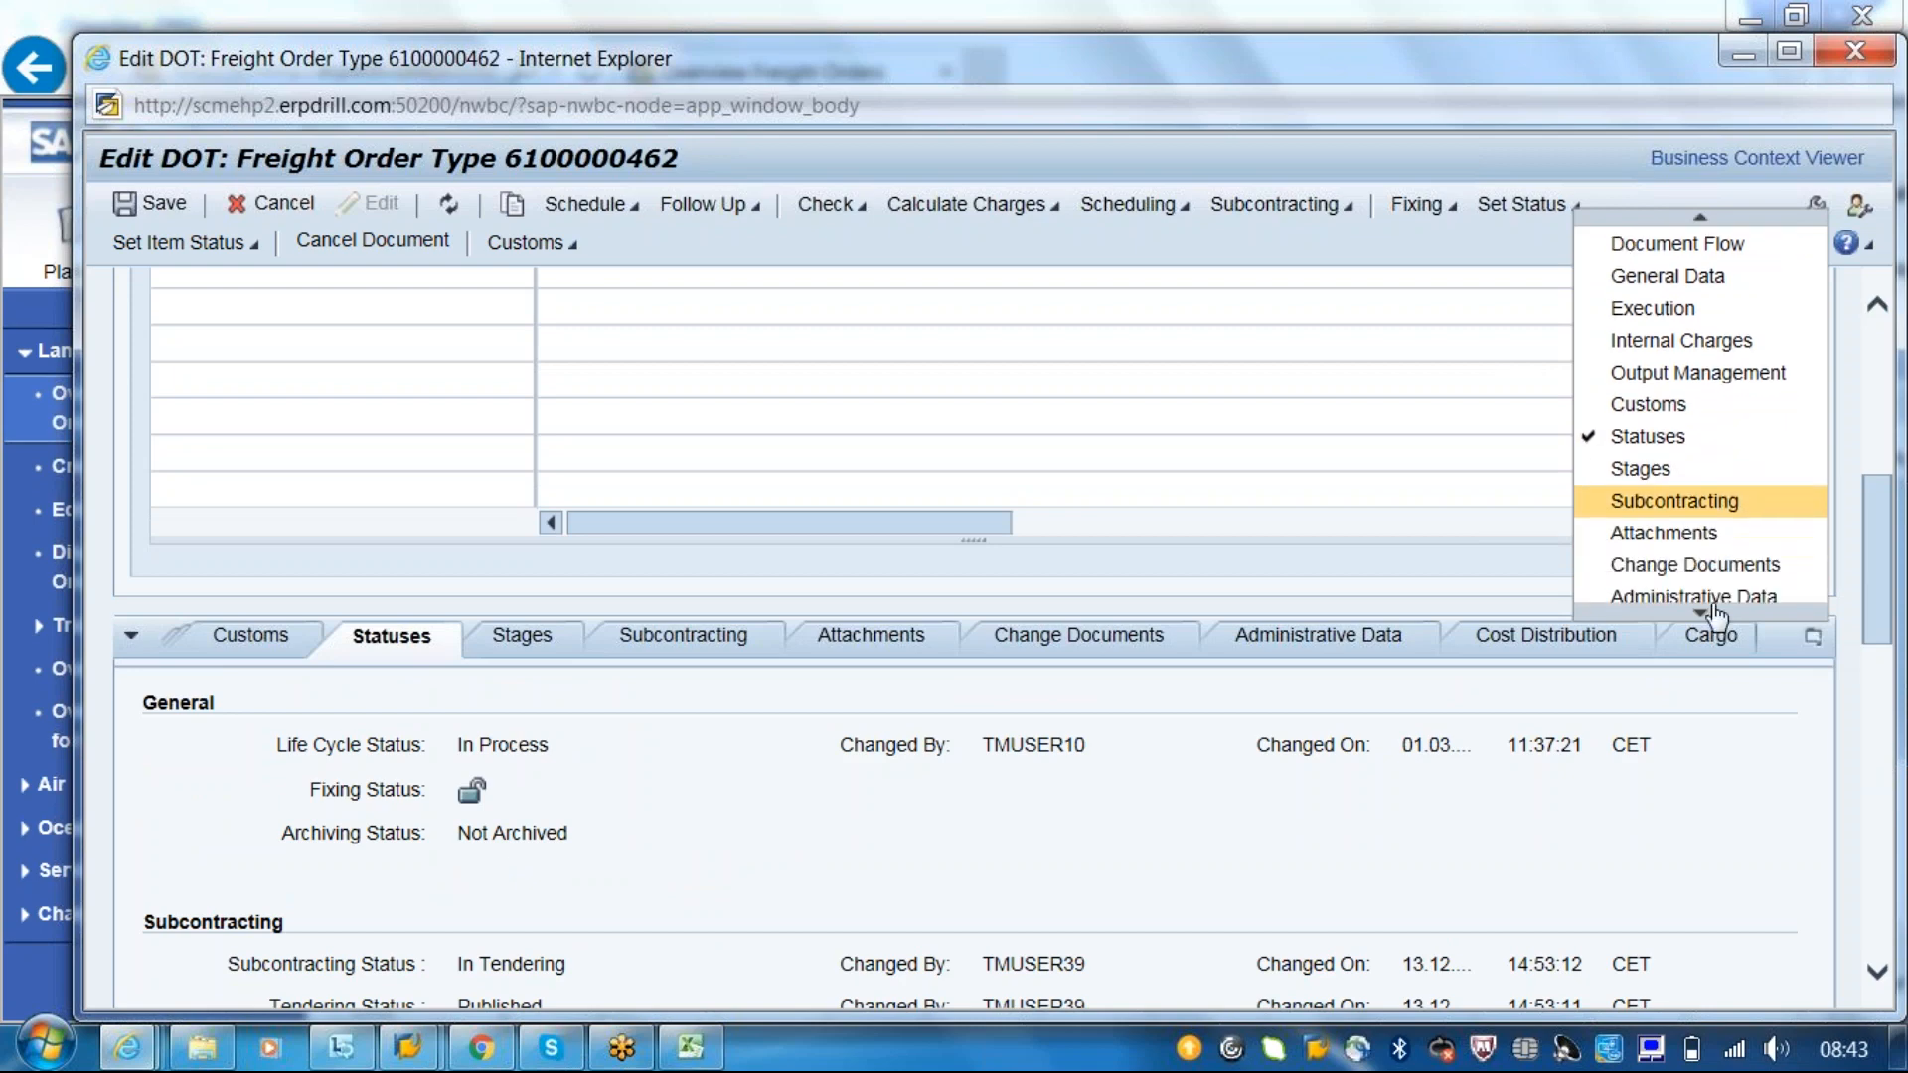
pyautogui.click(1690, 503)
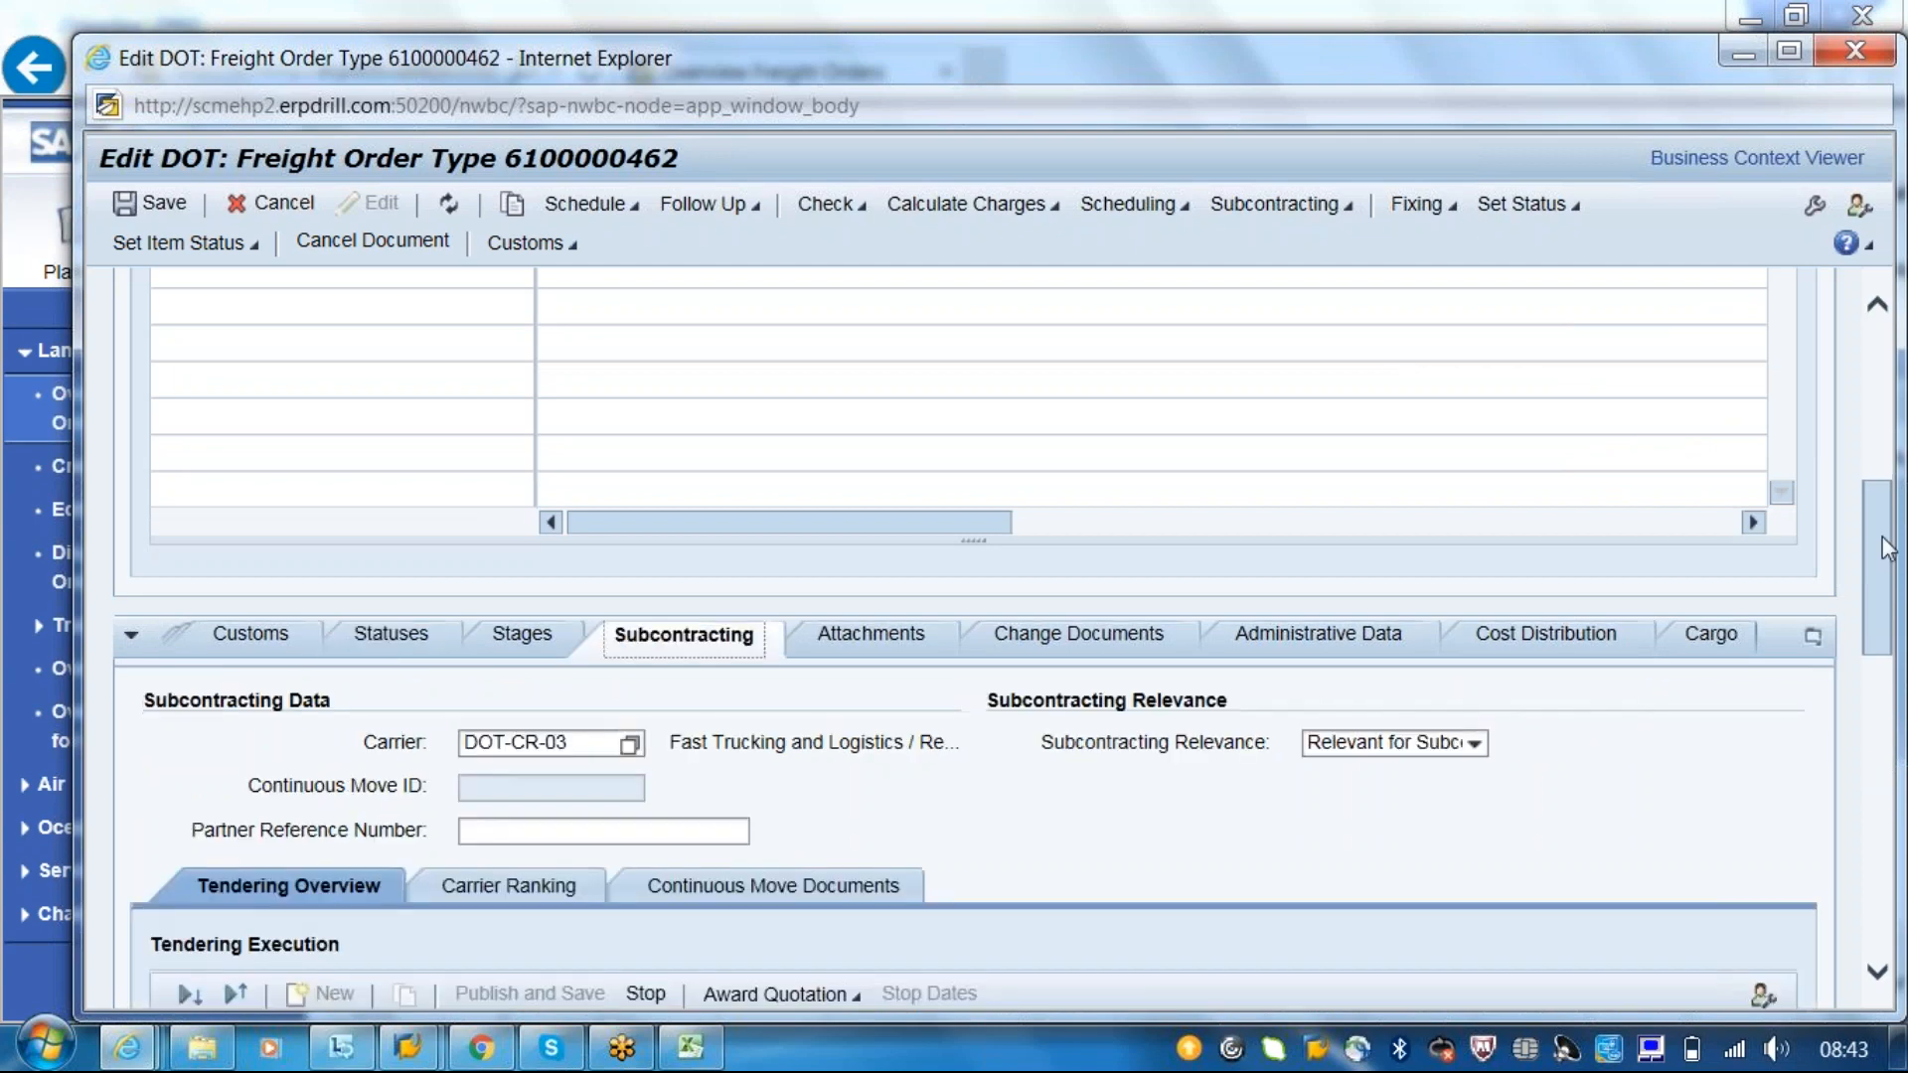
pyautogui.moveTo(1886, 553); pyautogui.dragTo(1886, 556)
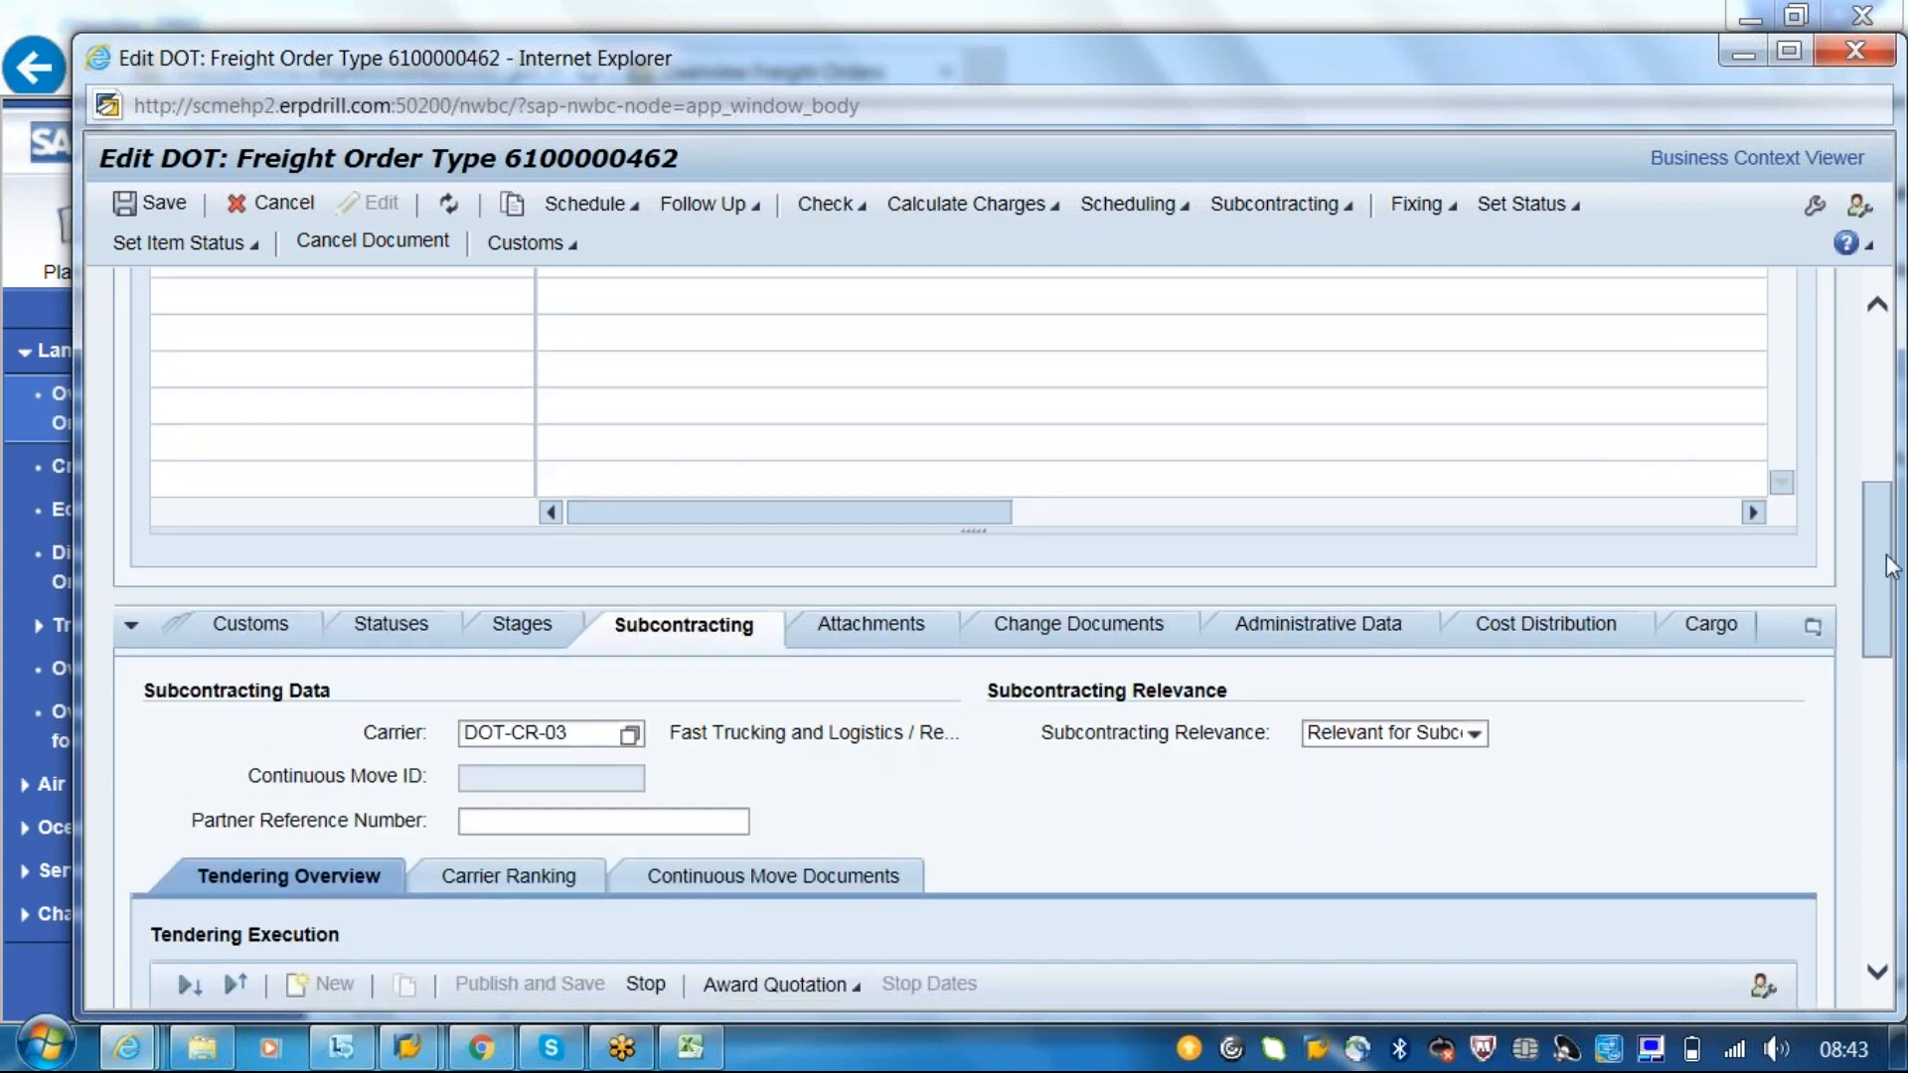
pyautogui.scroll(-3, 554, 571)
pyautogui.click(551, 564)
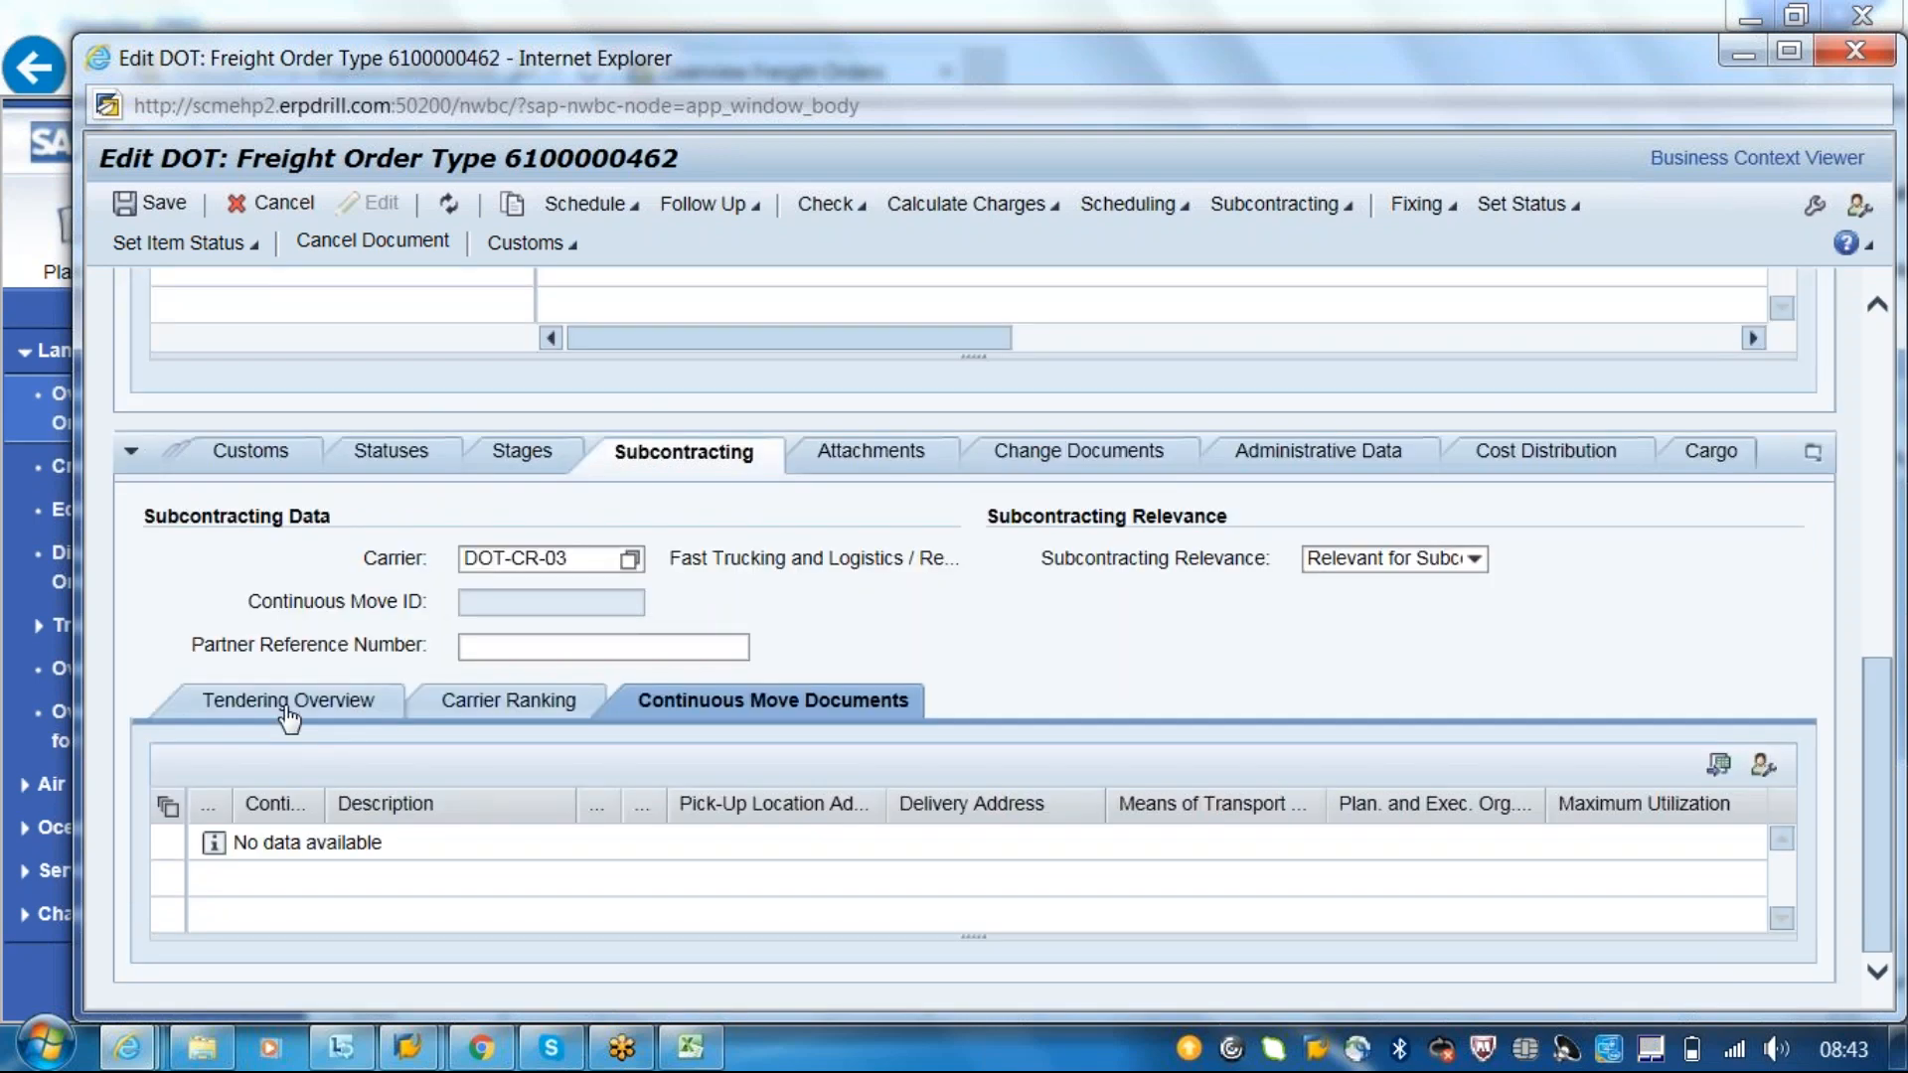
pyautogui.click(289, 702)
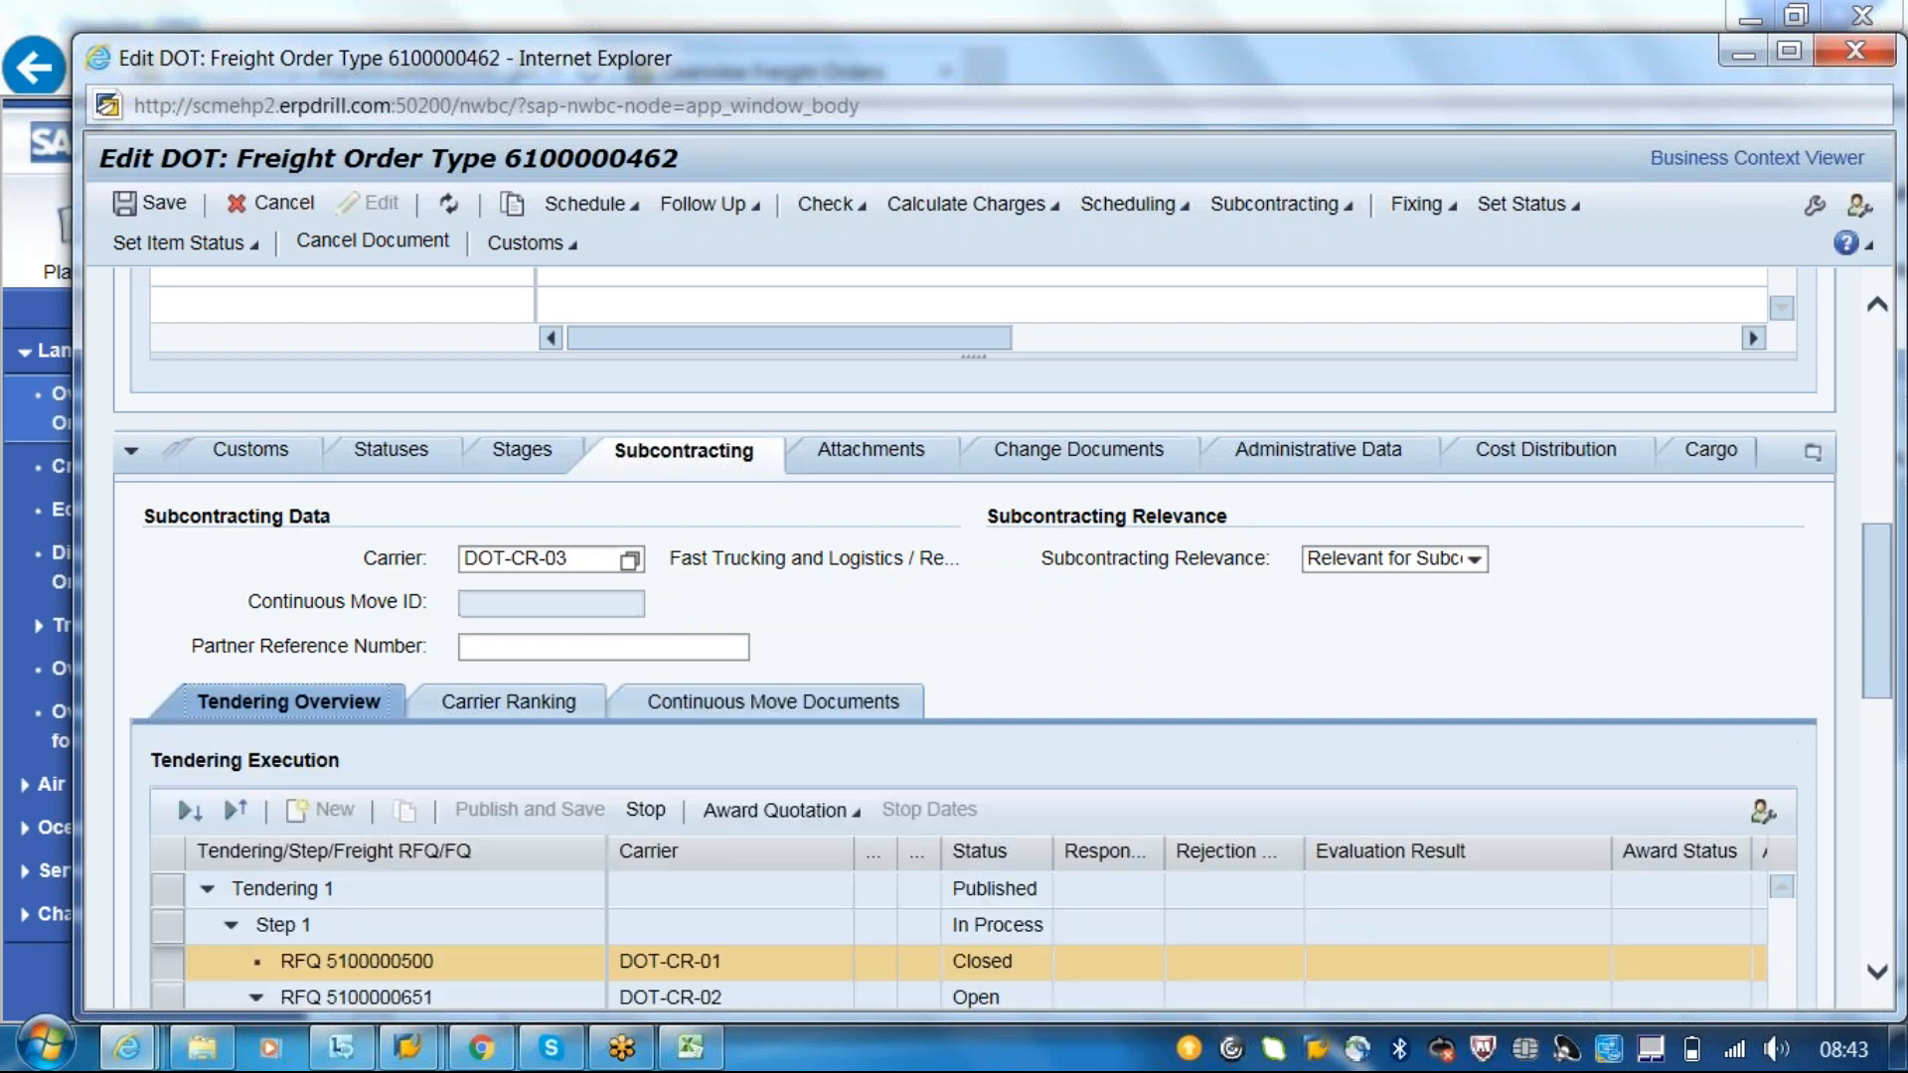
# - Select Tendering 1 in the tendering execution to examine its step, RFQs and quotation
pyautogui.moveTo(1876, 605); pyautogui.dragTo(1887, 676)
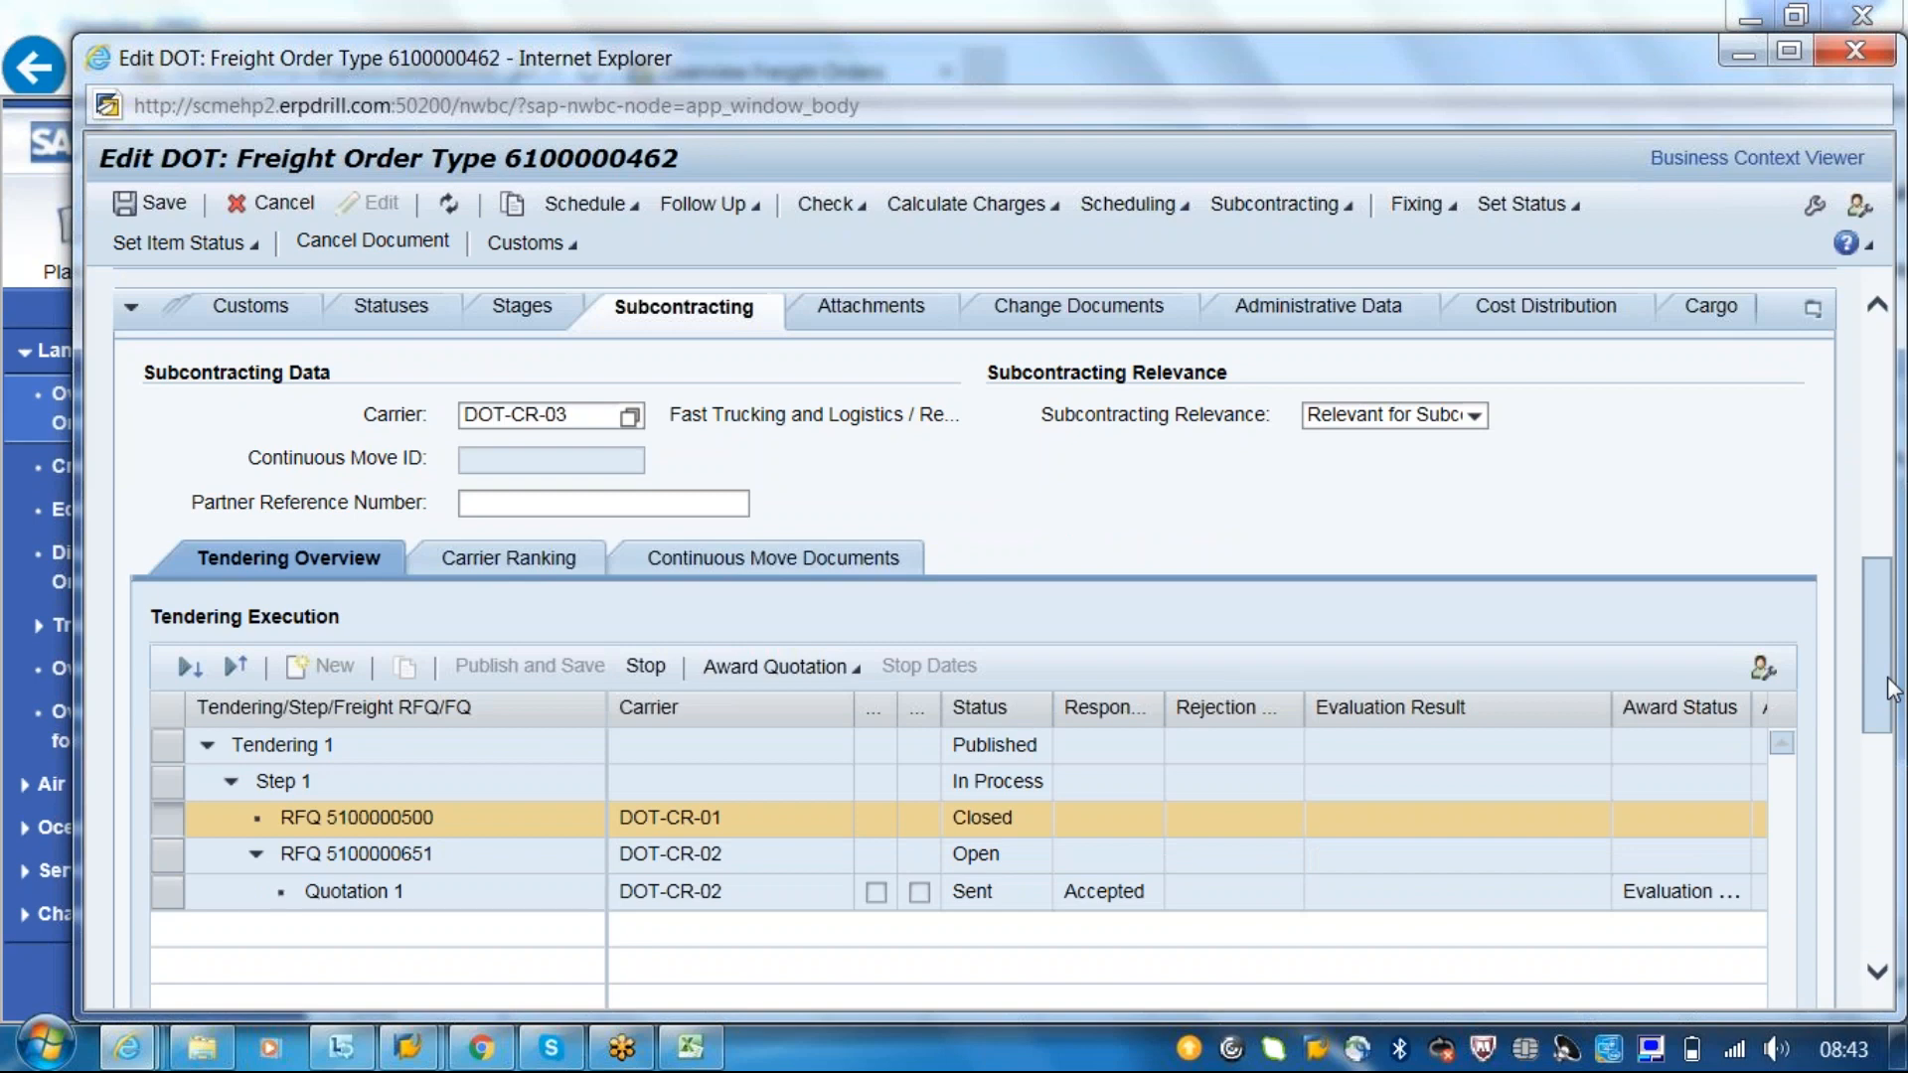
pyautogui.scroll(-1, 1887, 677)
pyautogui.moveTo(1894, 669)
pyautogui.mouseDown()
pyautogui.moveTo(1897, 757)
pyautogui.moveTo(1888, 699)
pyautogui.mouseUp()
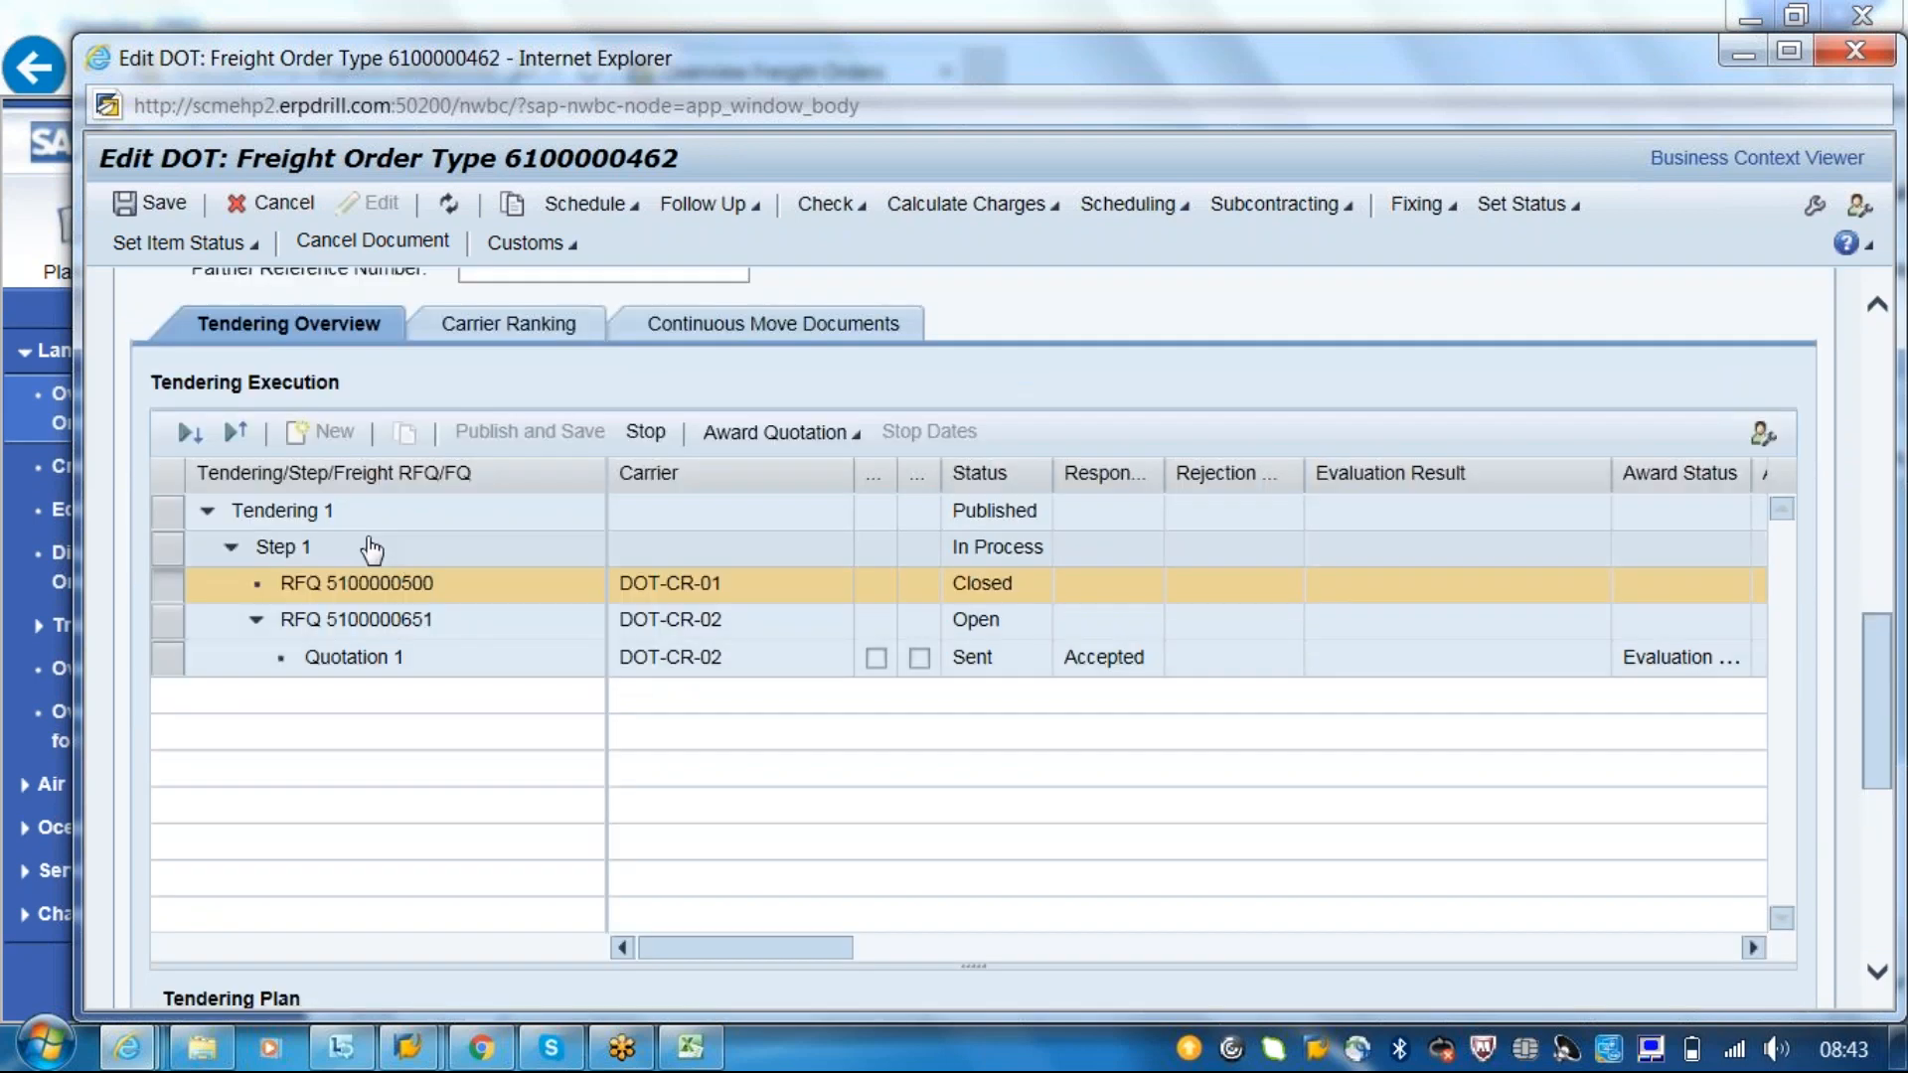
pyautogui.click(261, 511)
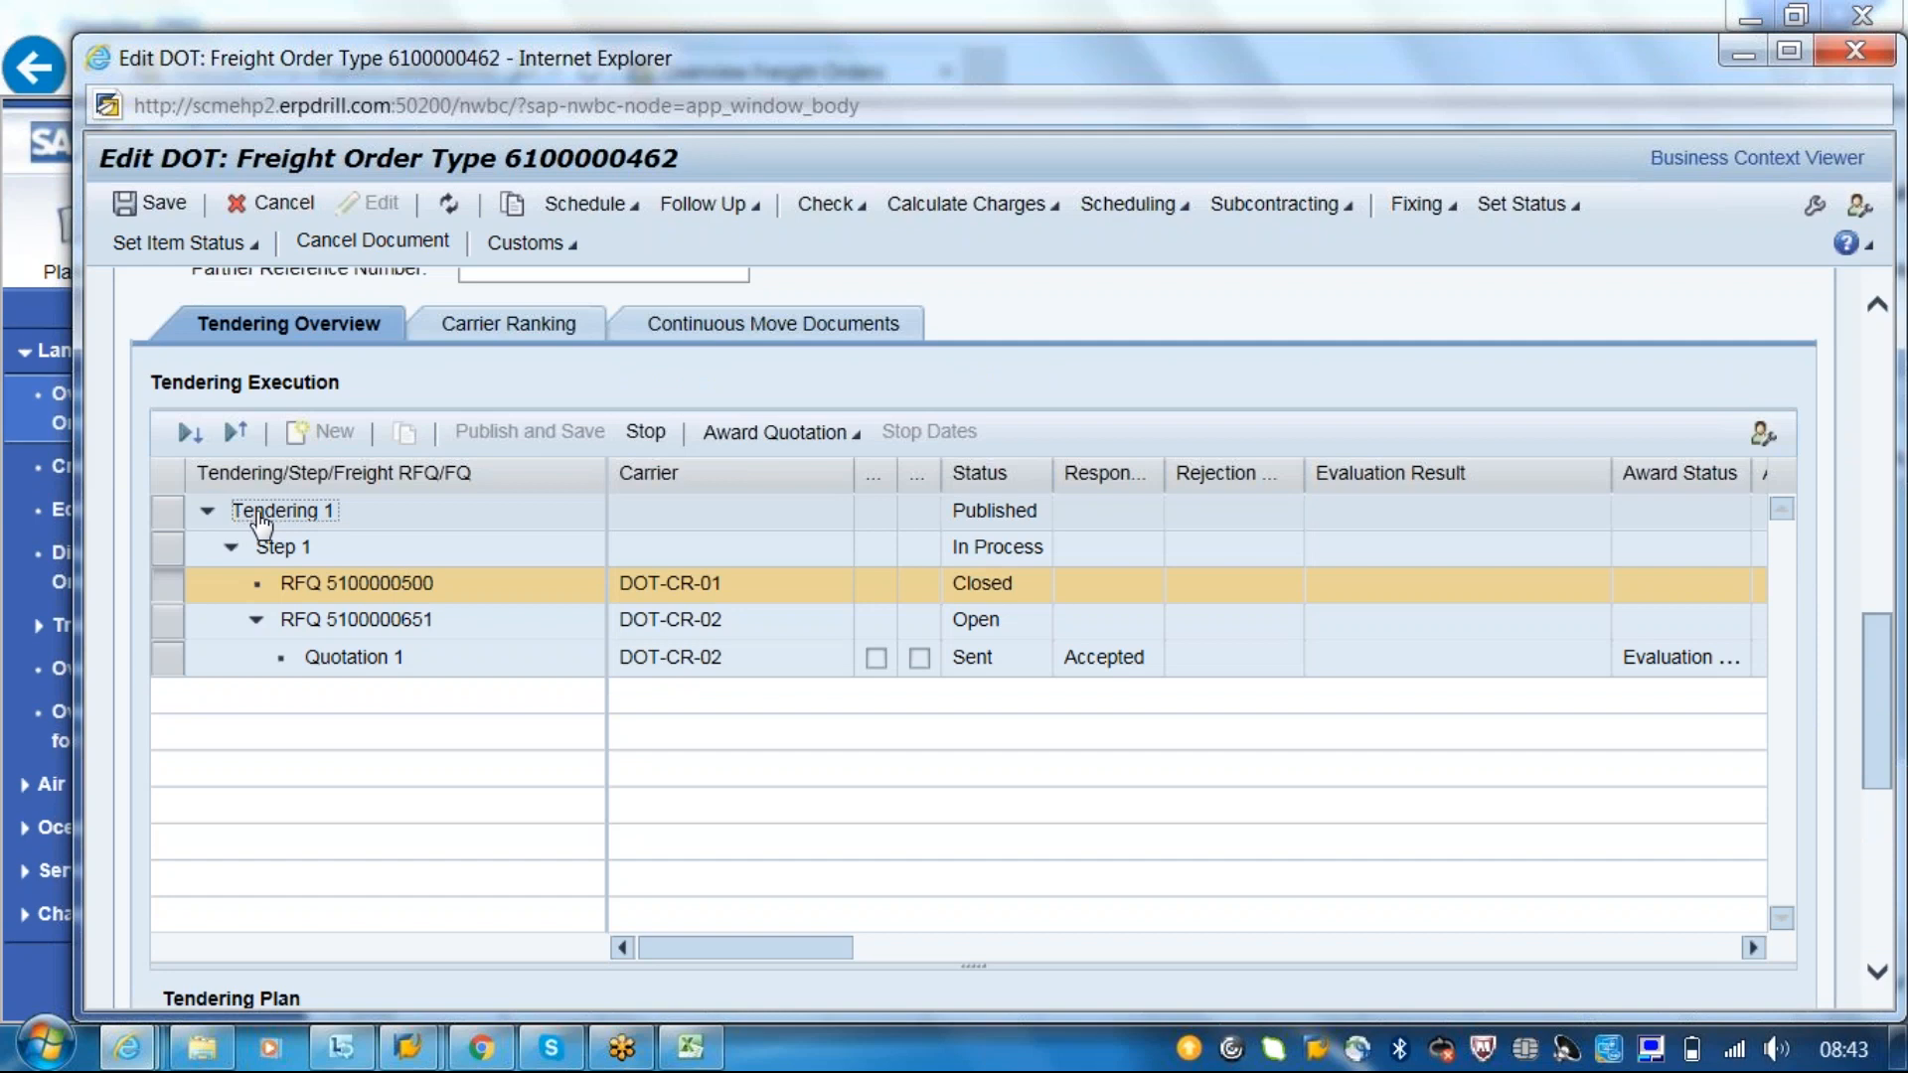
pyautogui.click(336, 516)
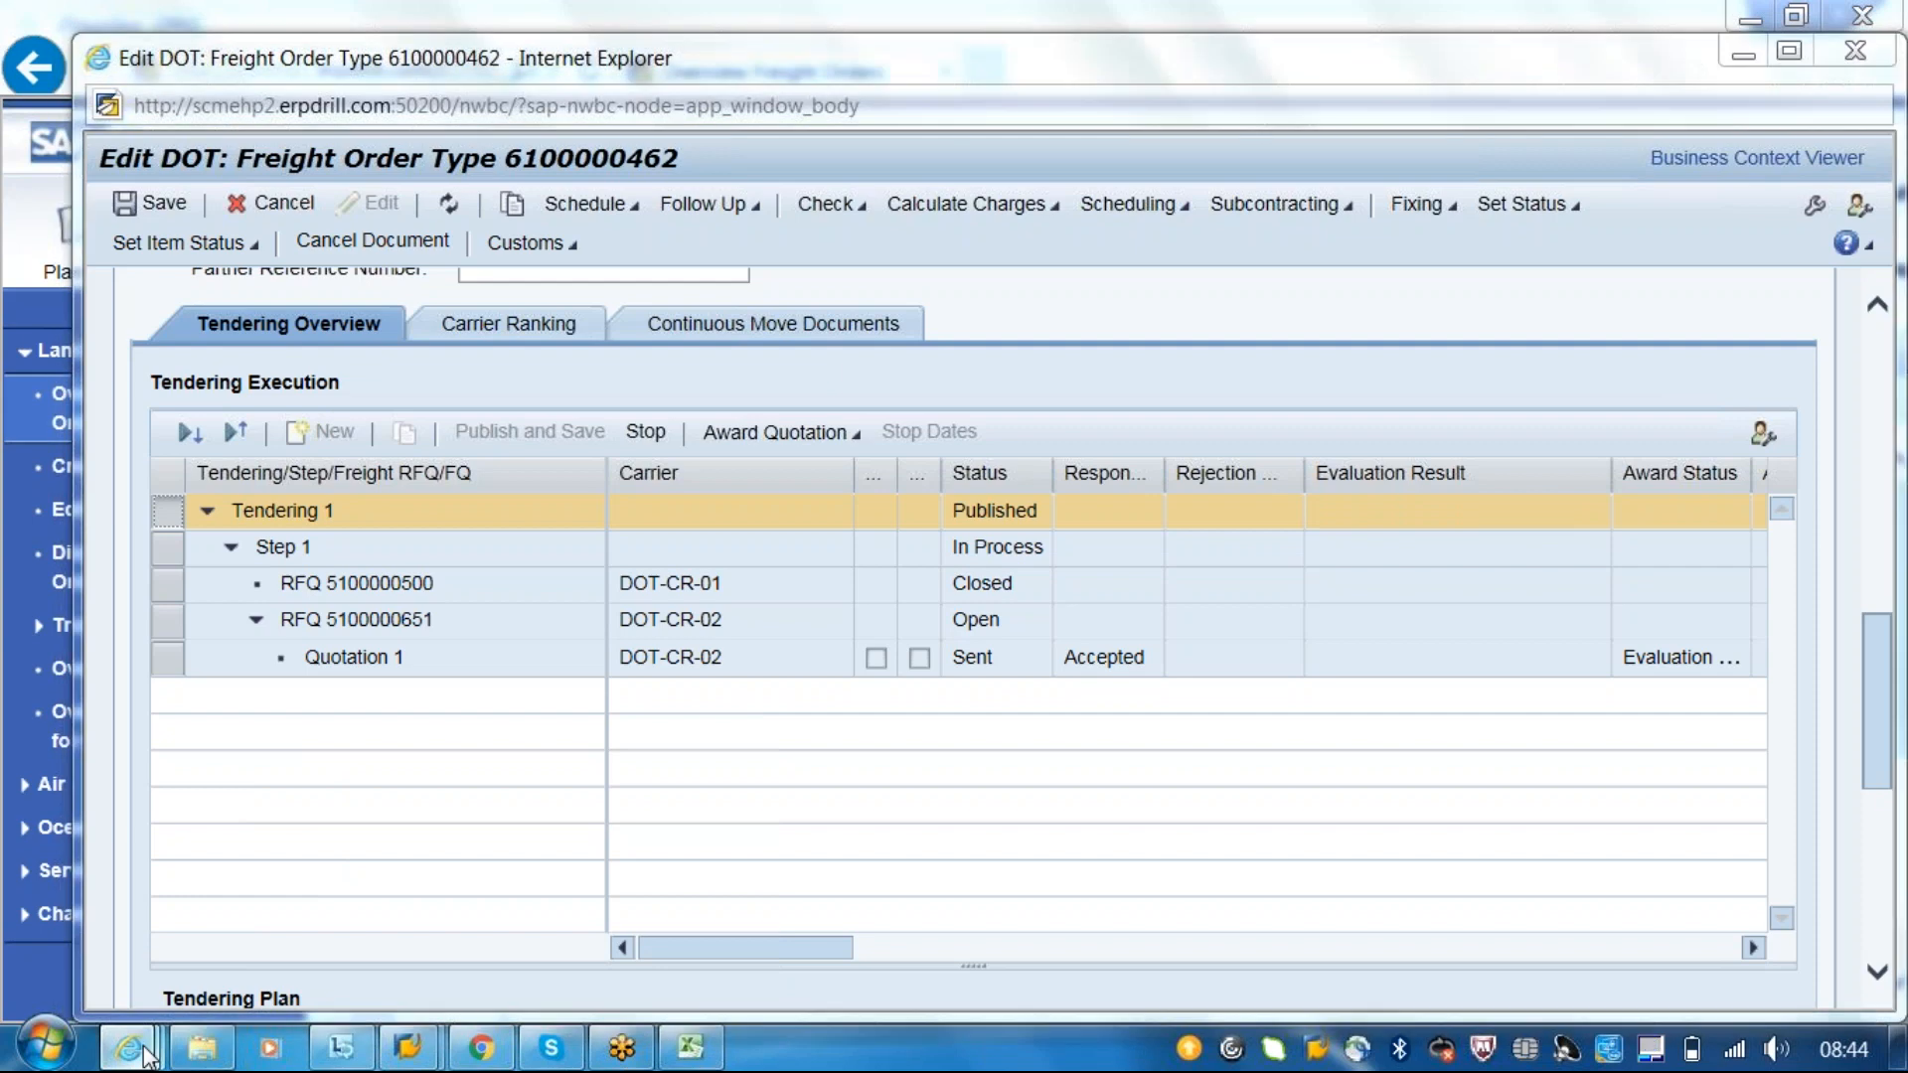
pyautogui.moveTo(146, 1054)
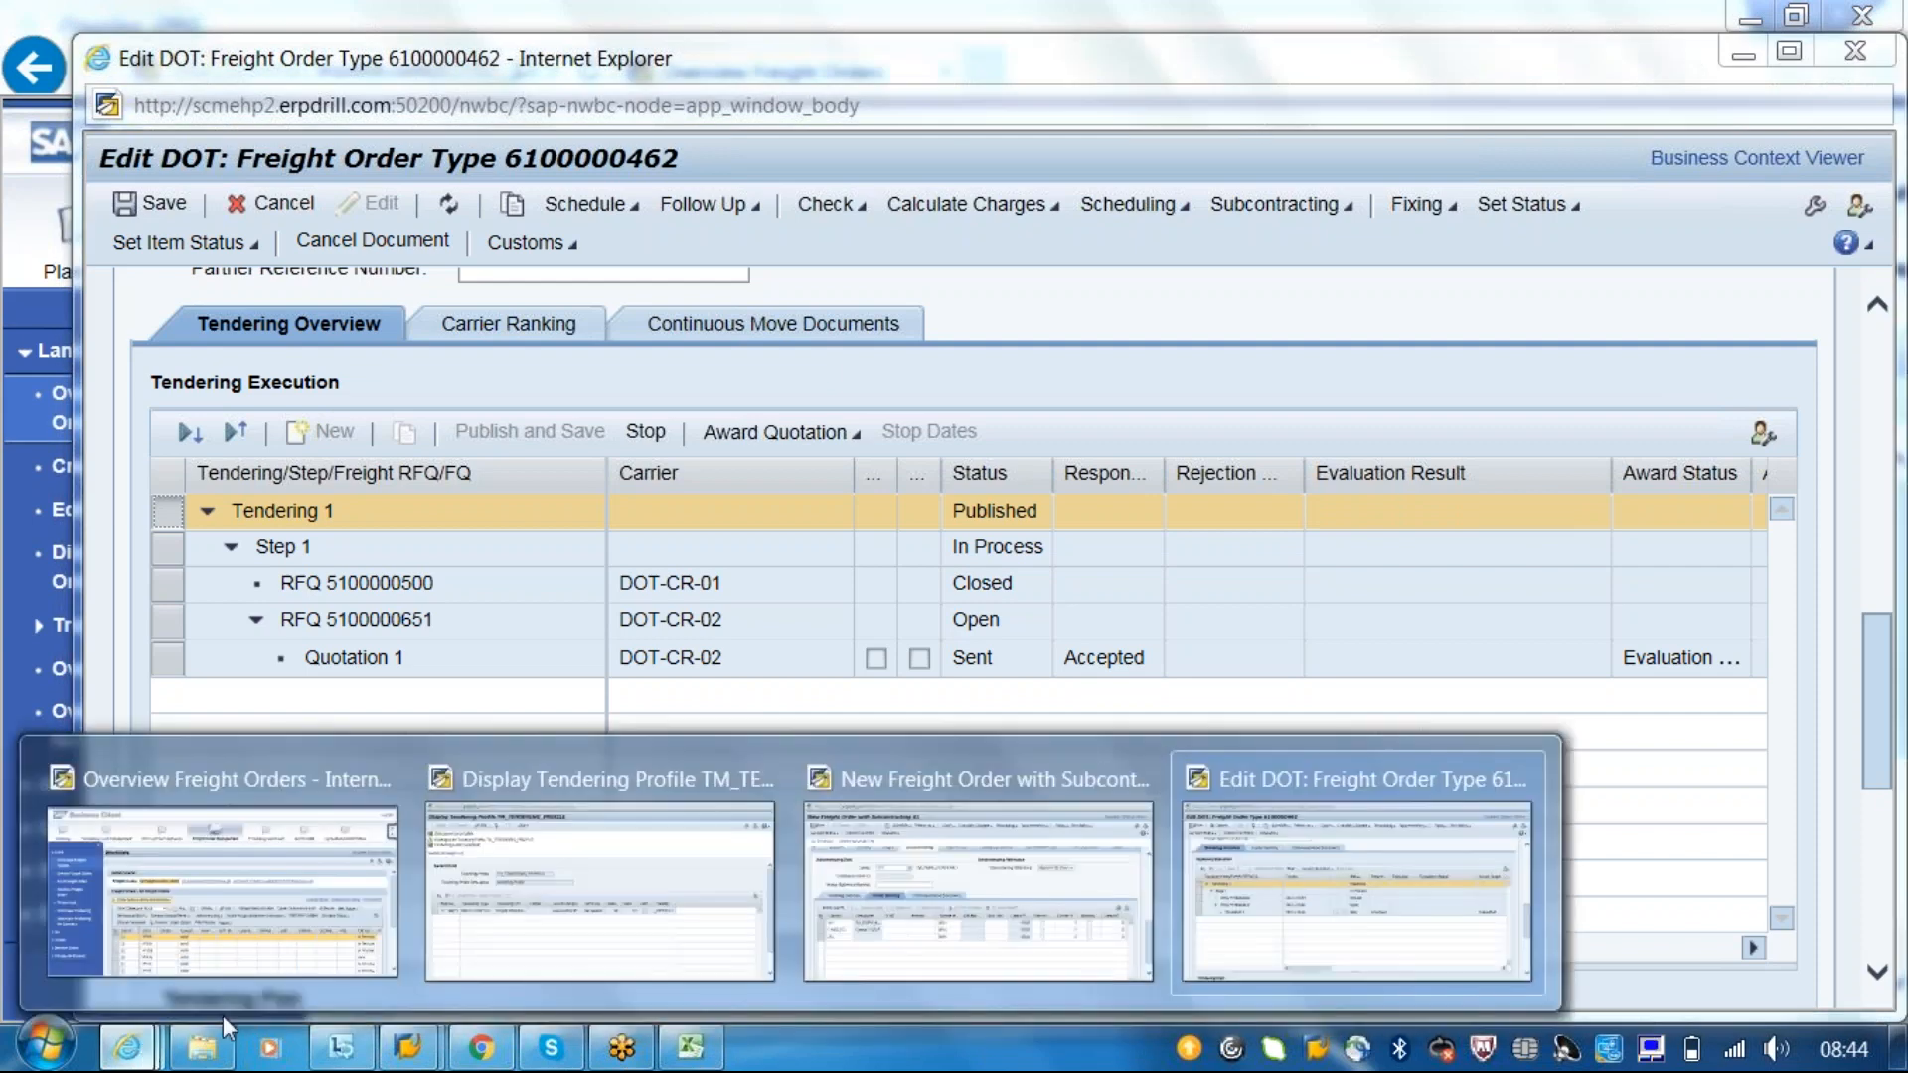
pyautogui.moveTo(1053, 942)
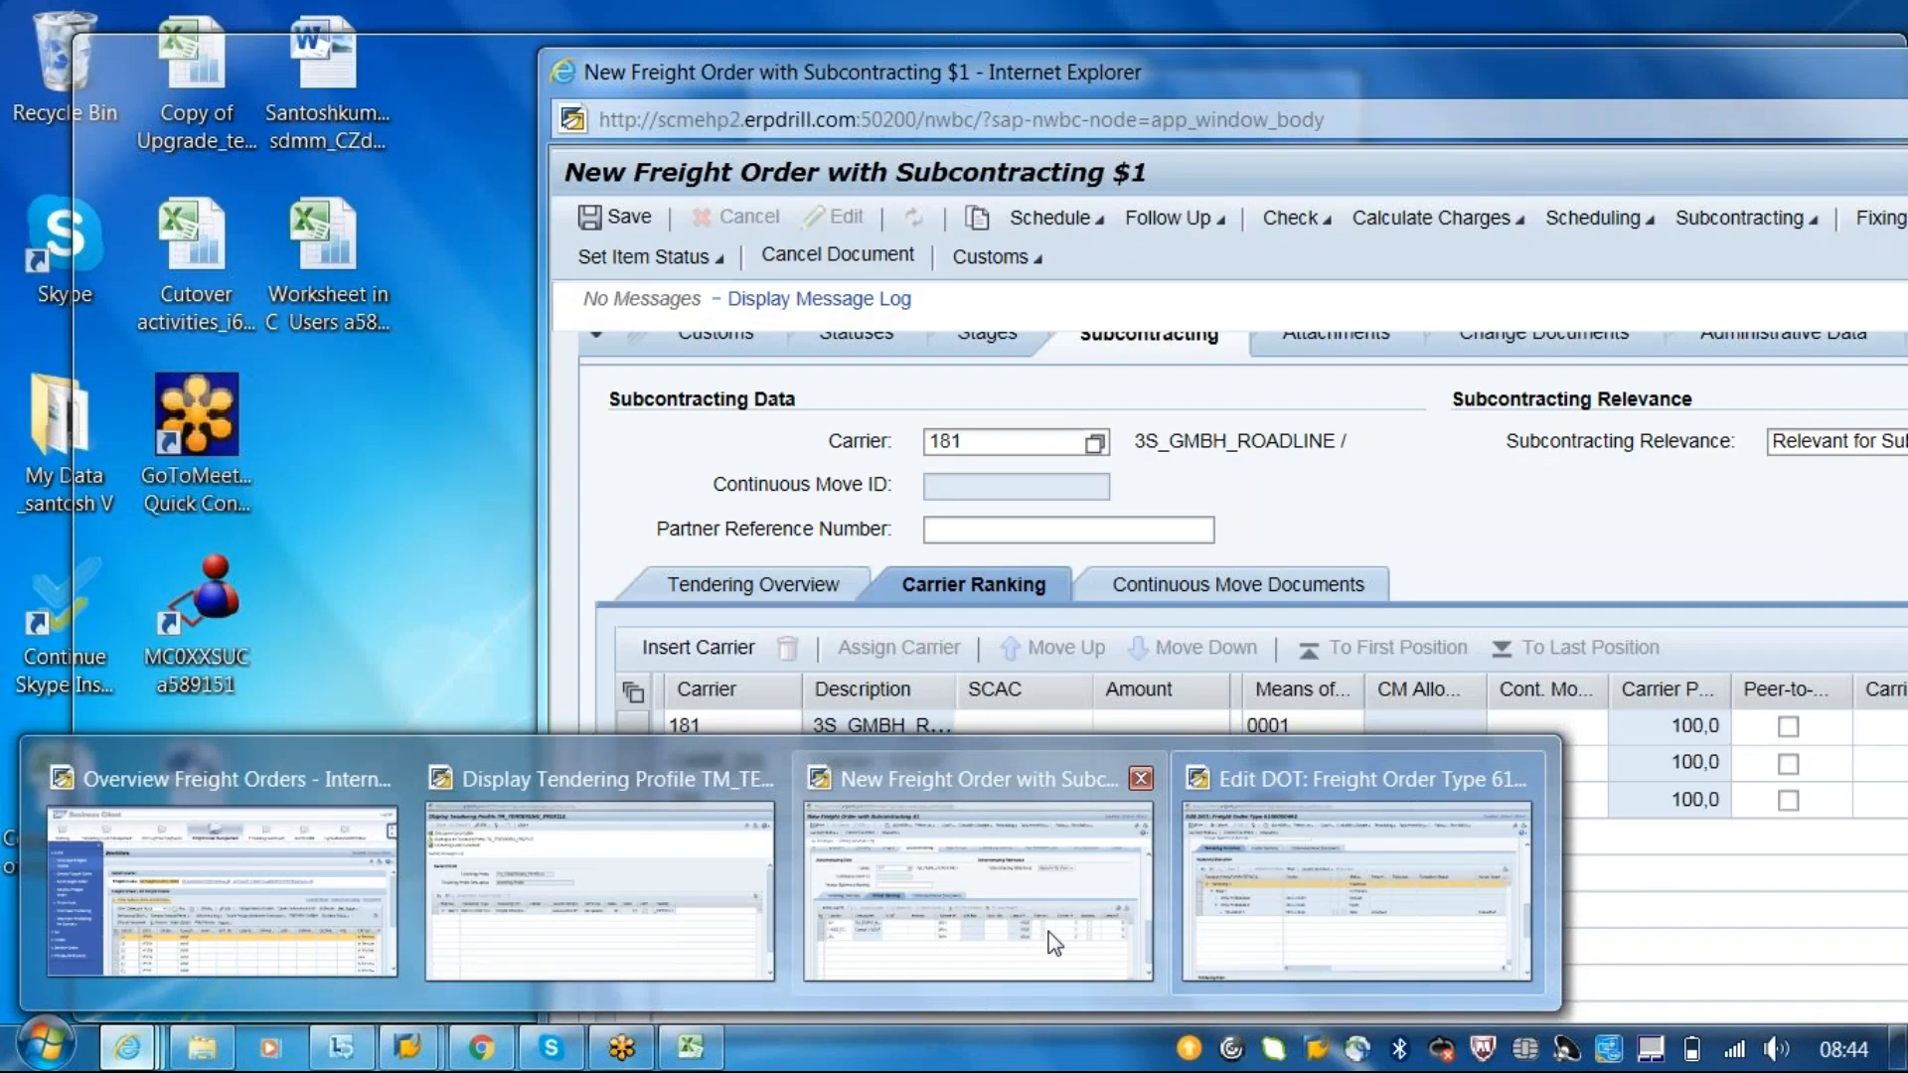
pyautogui.moveTo(760, 966)
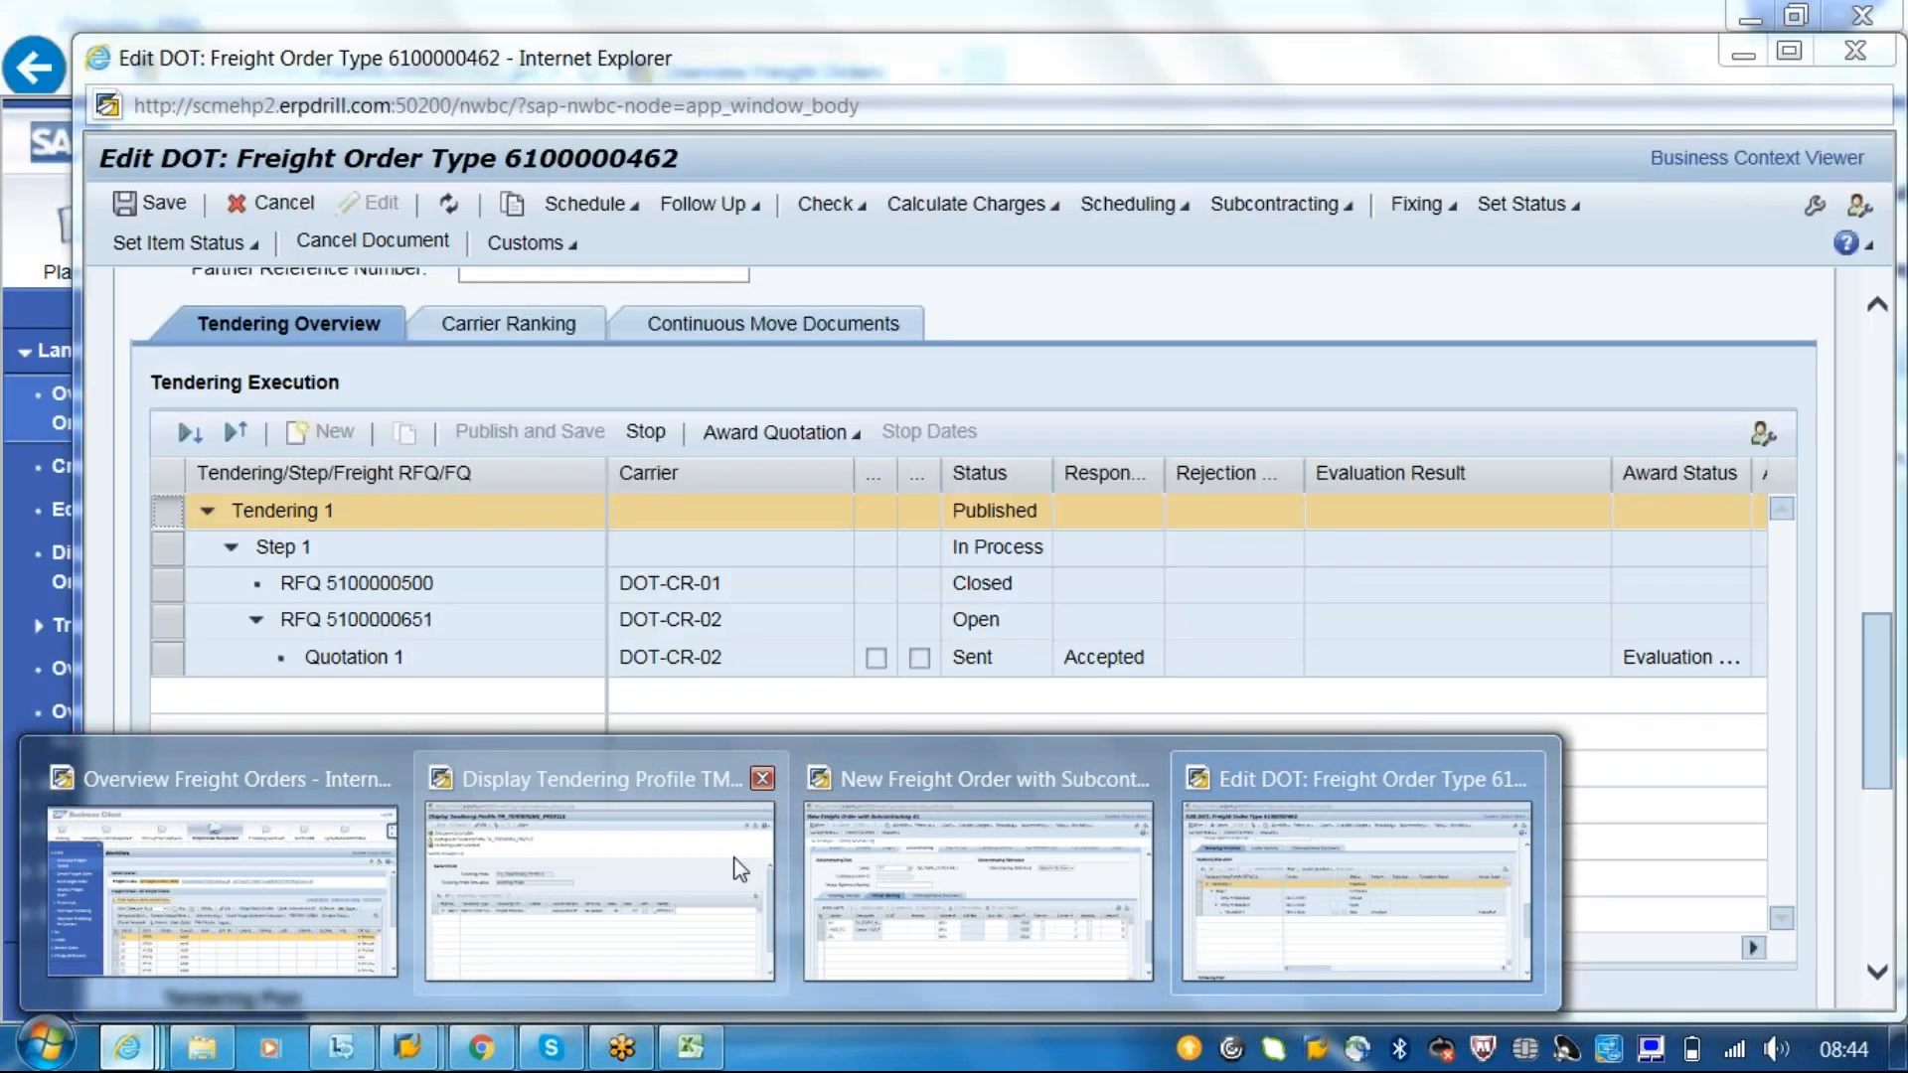
pyautogui.moveTo(319, 785)
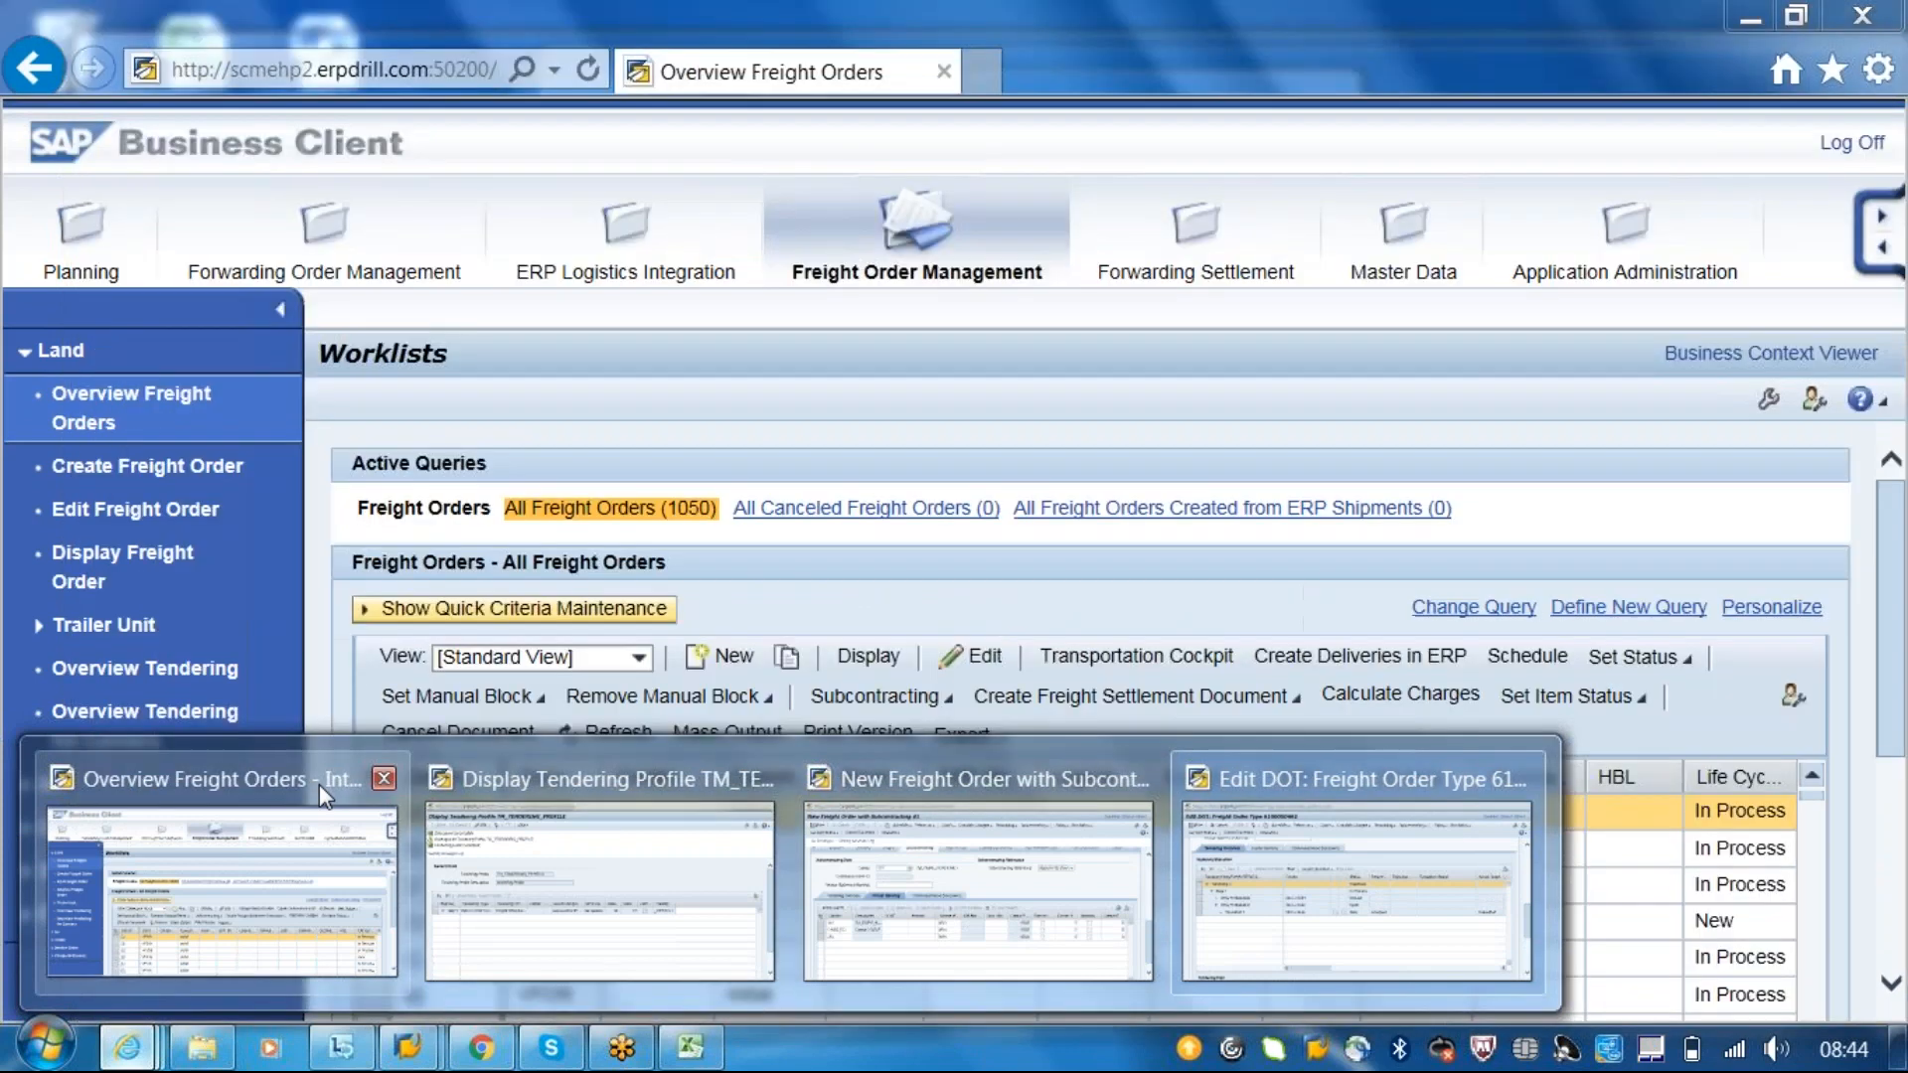
pyautogui.moveTo(868, 925)
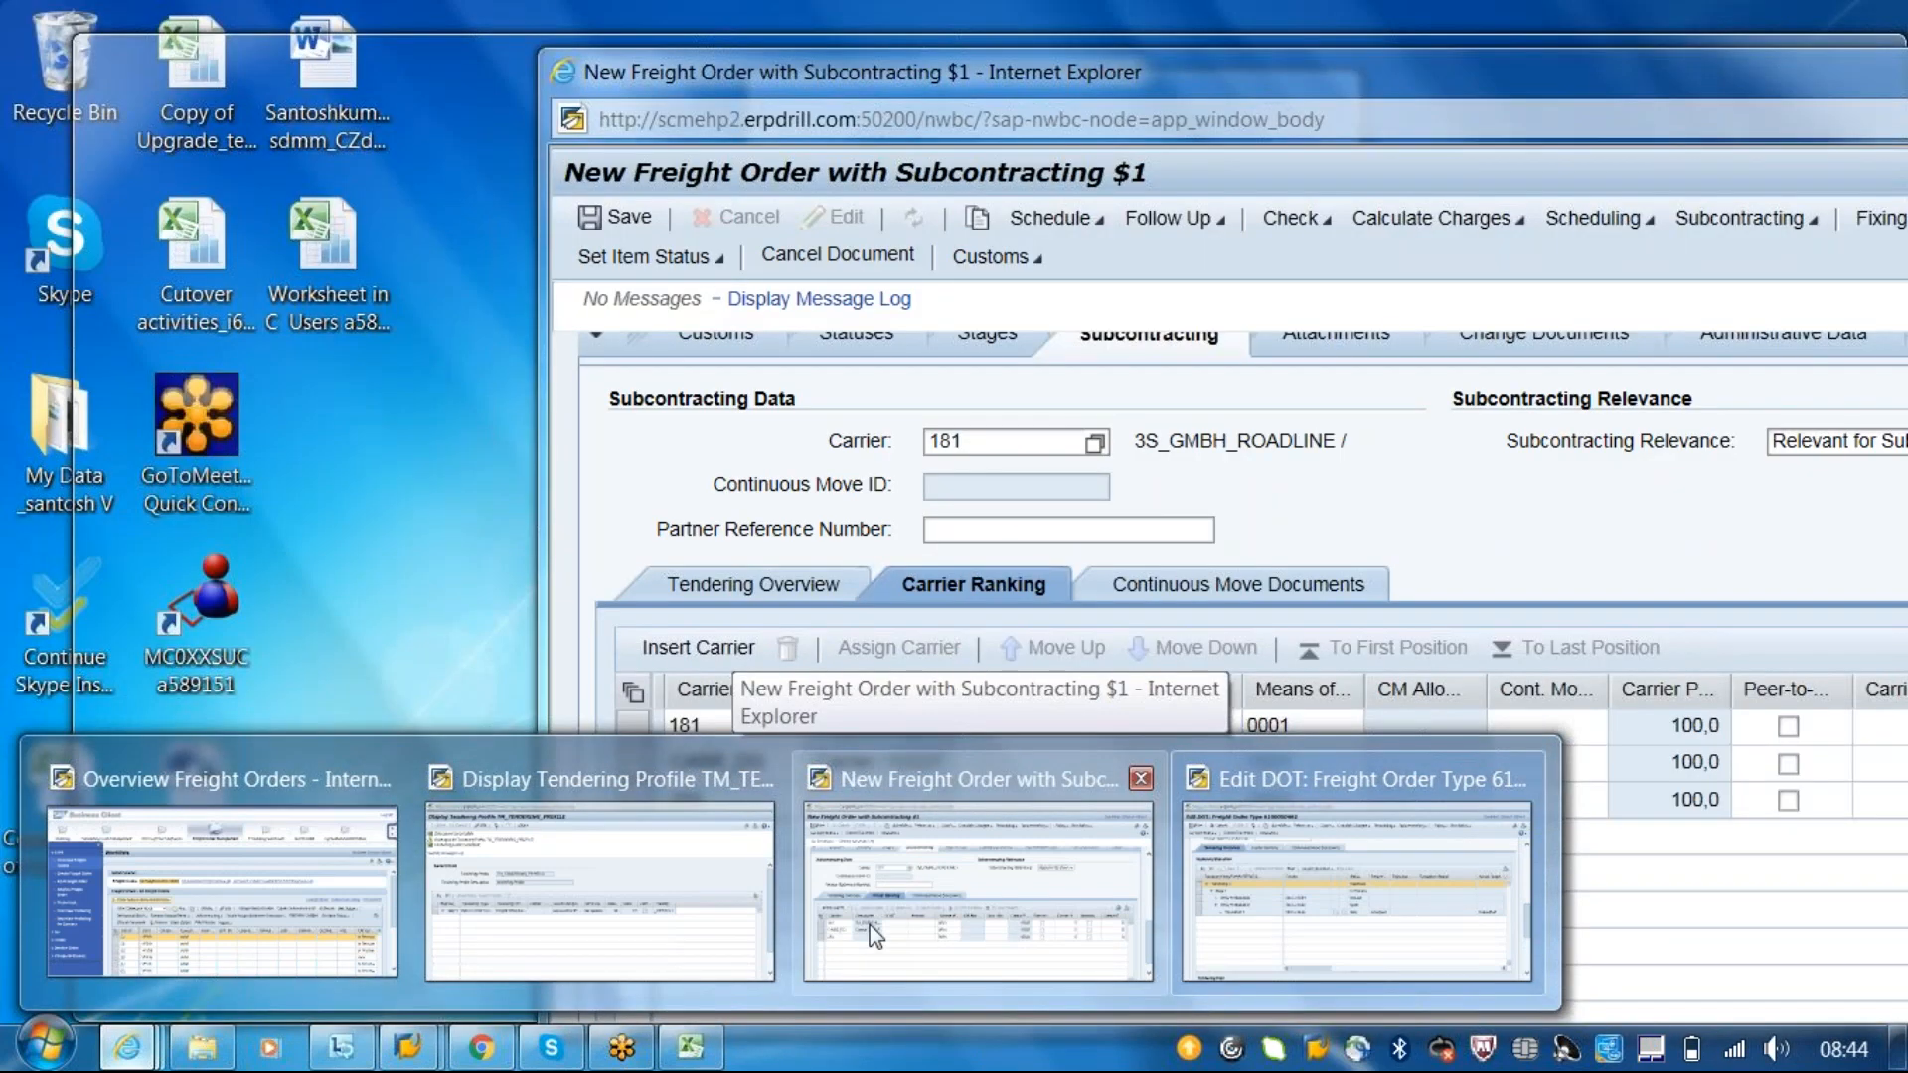
pyautogui.moveTo(1439, 873)
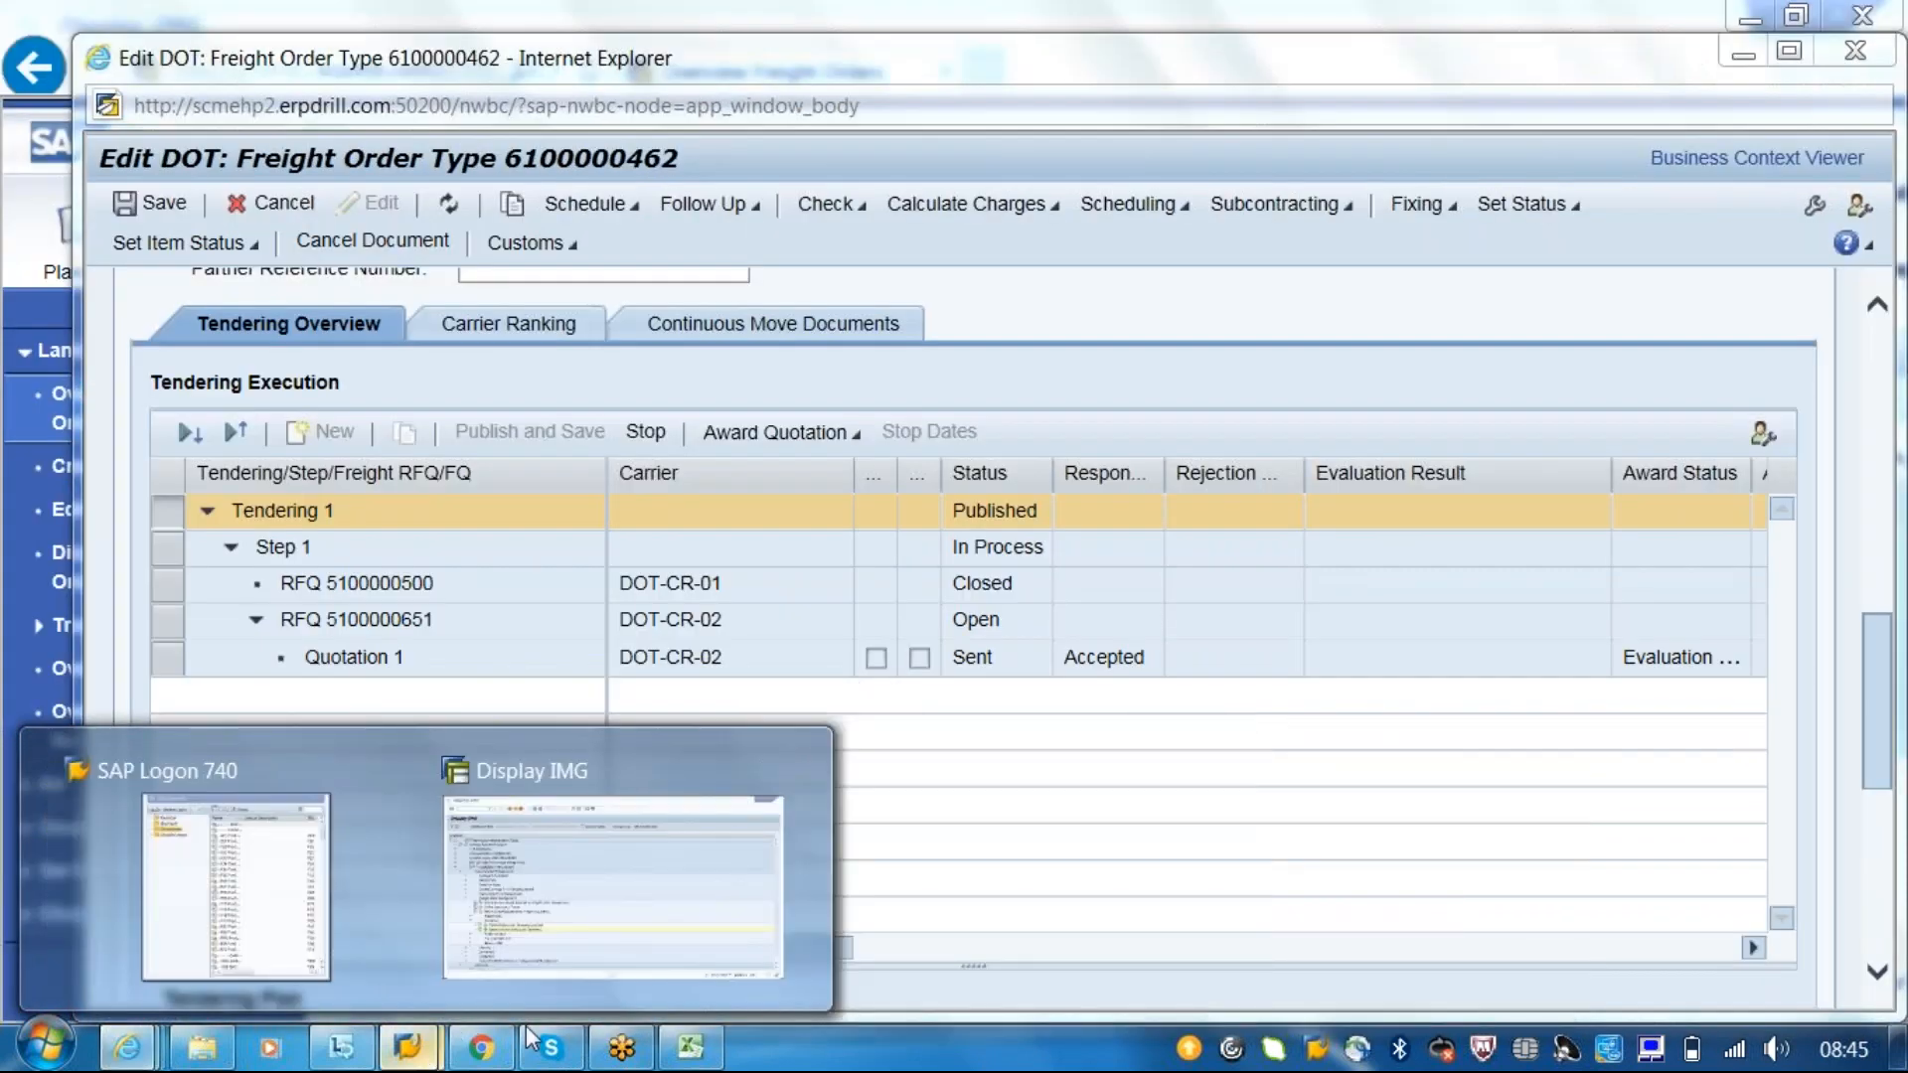
# - Switch to the SAP GUI customizing window and open the details of the _DEFAULT visibility settings
pyautogui.click(666, 903)
pyautogui.click(235, 751)
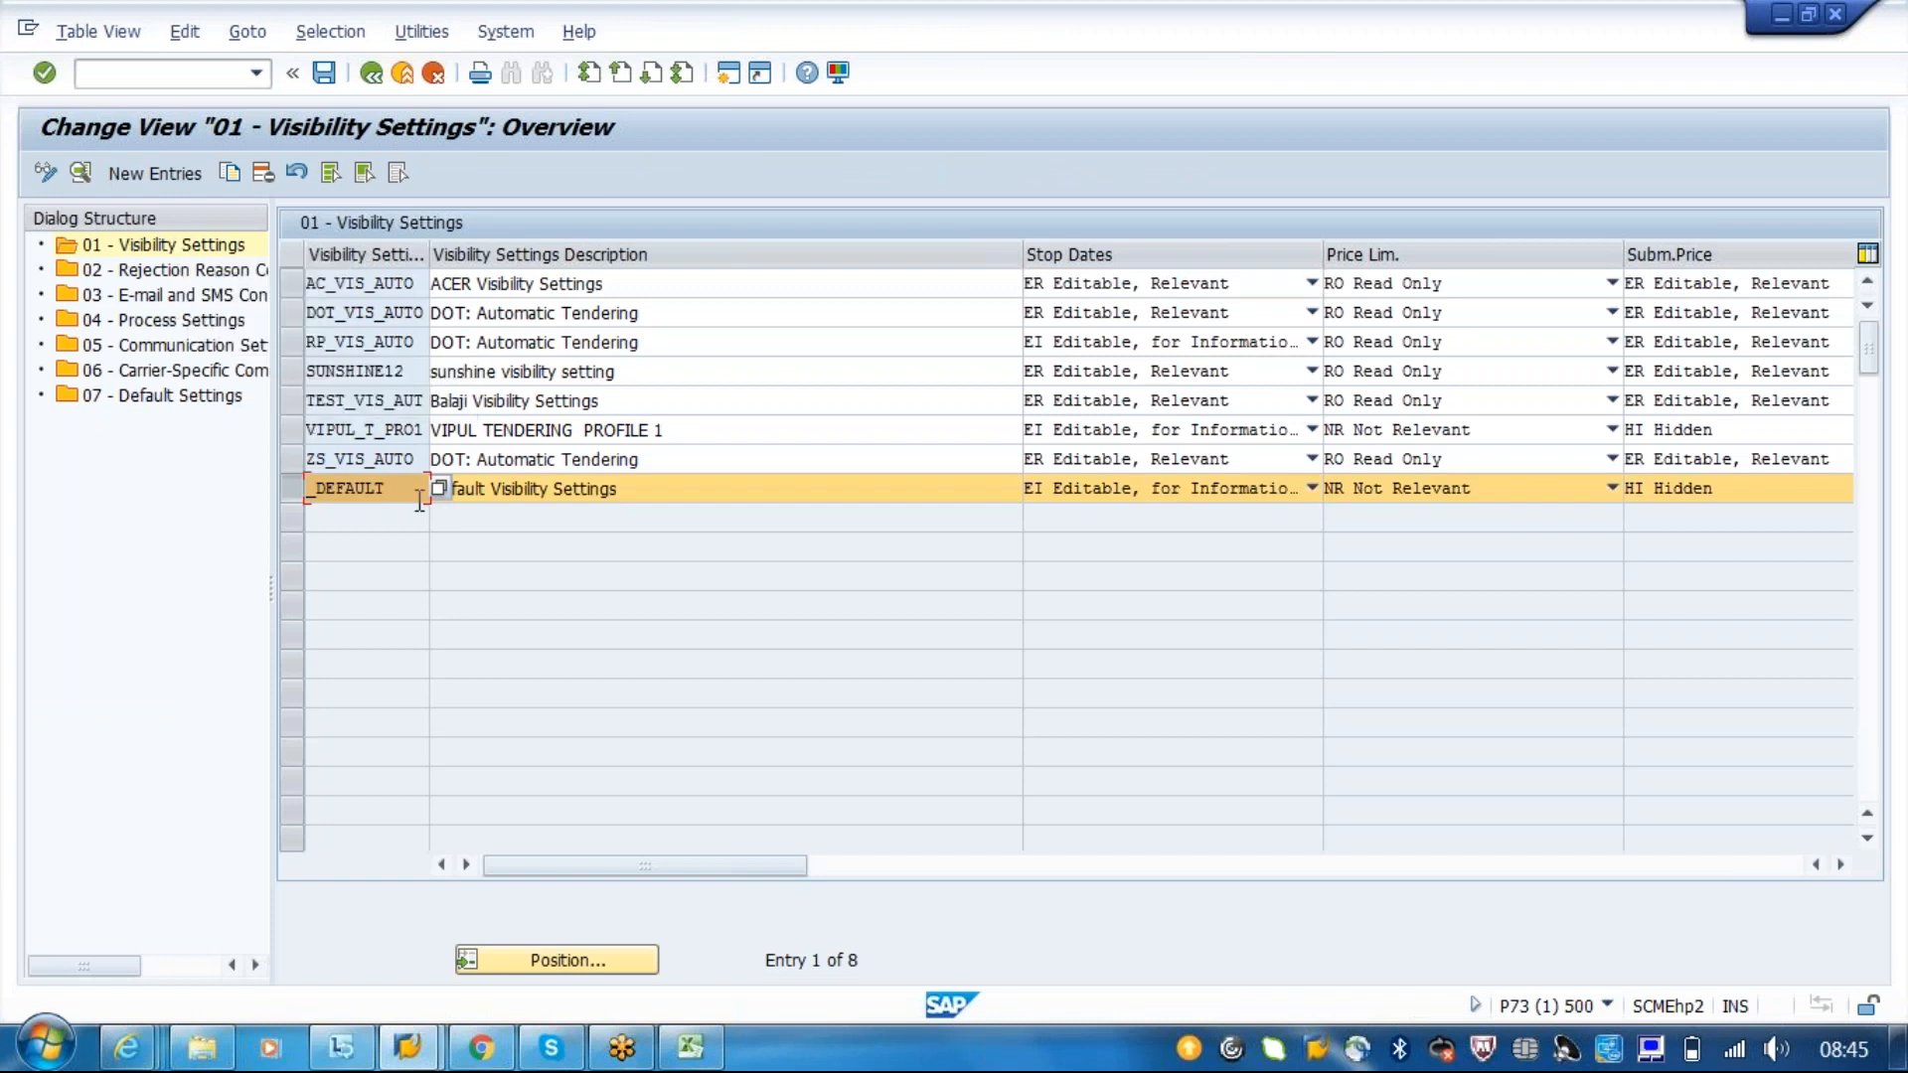
pyautogui.doubleClick(346, 488)
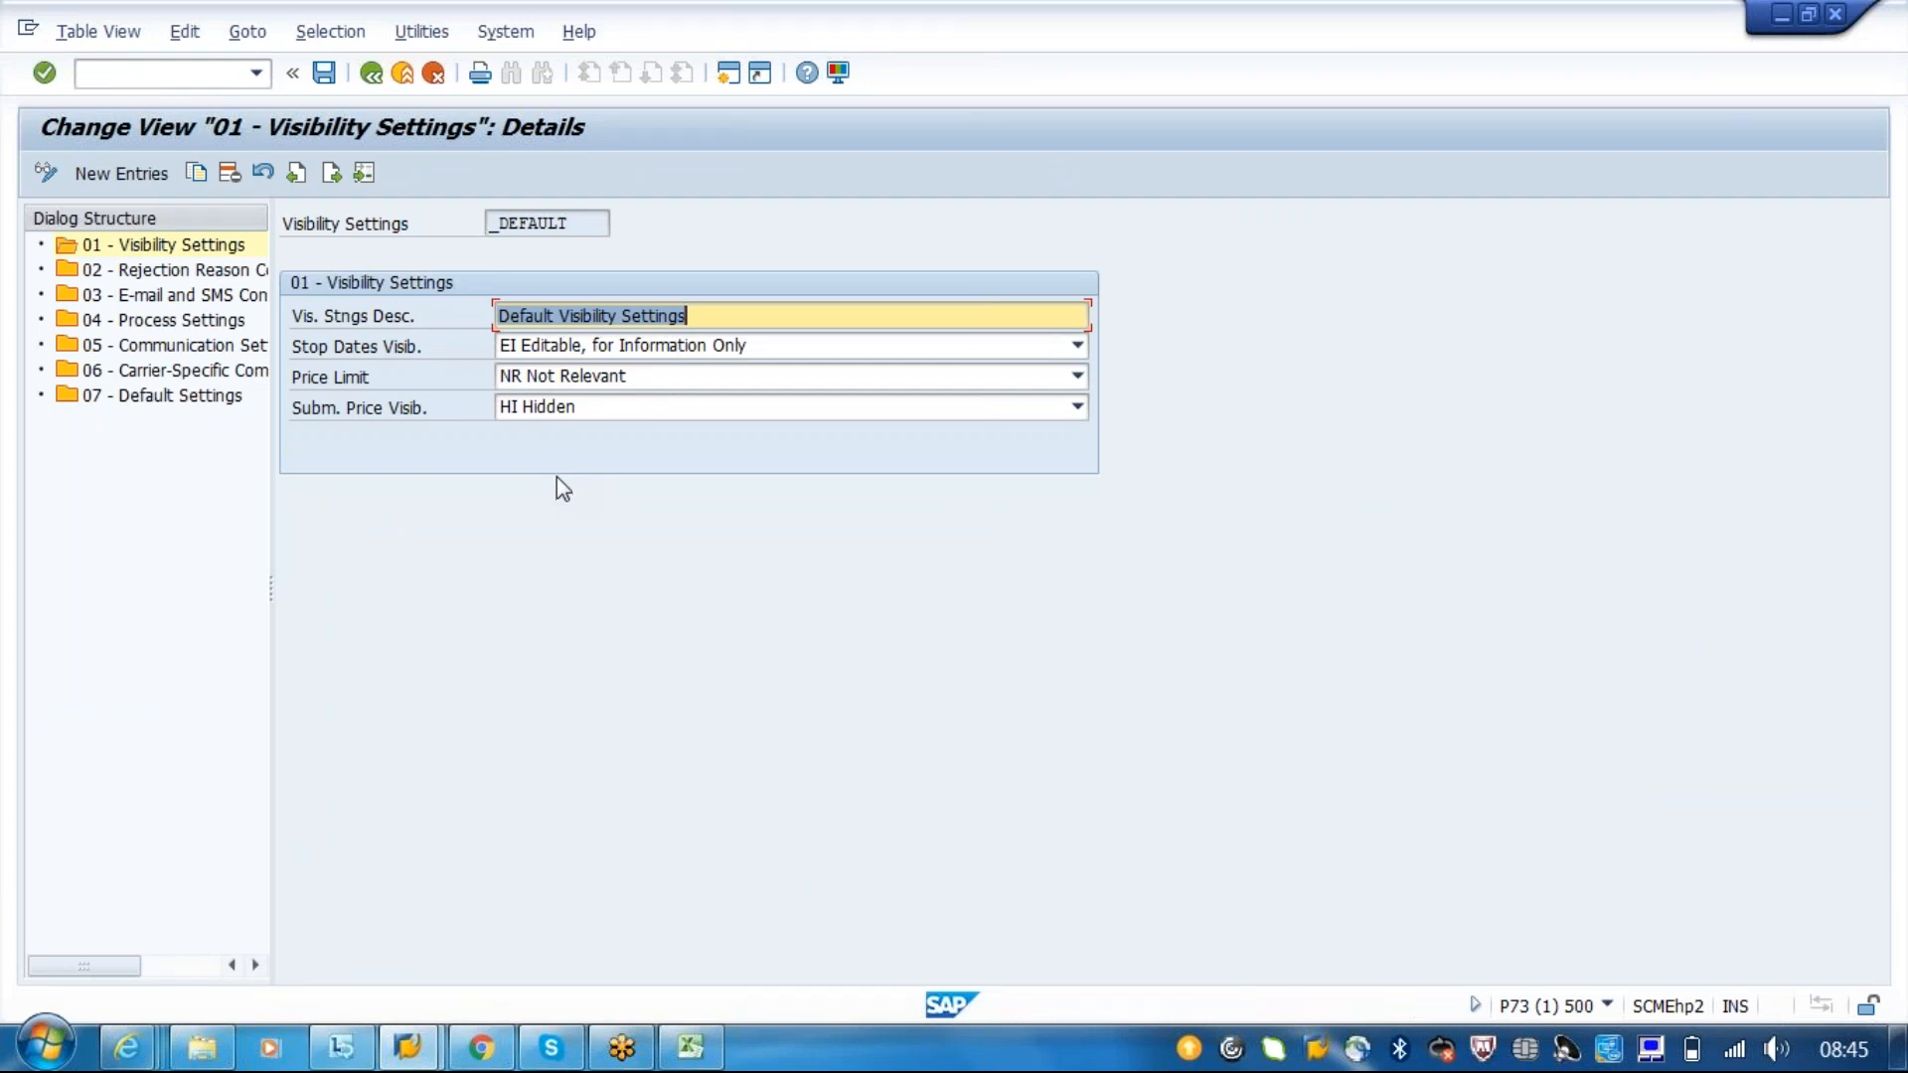
# - Check the price limit options of the _DEFAULT visibility settings, keeping NR Not Relevant
pyautogui.click(667, 379)
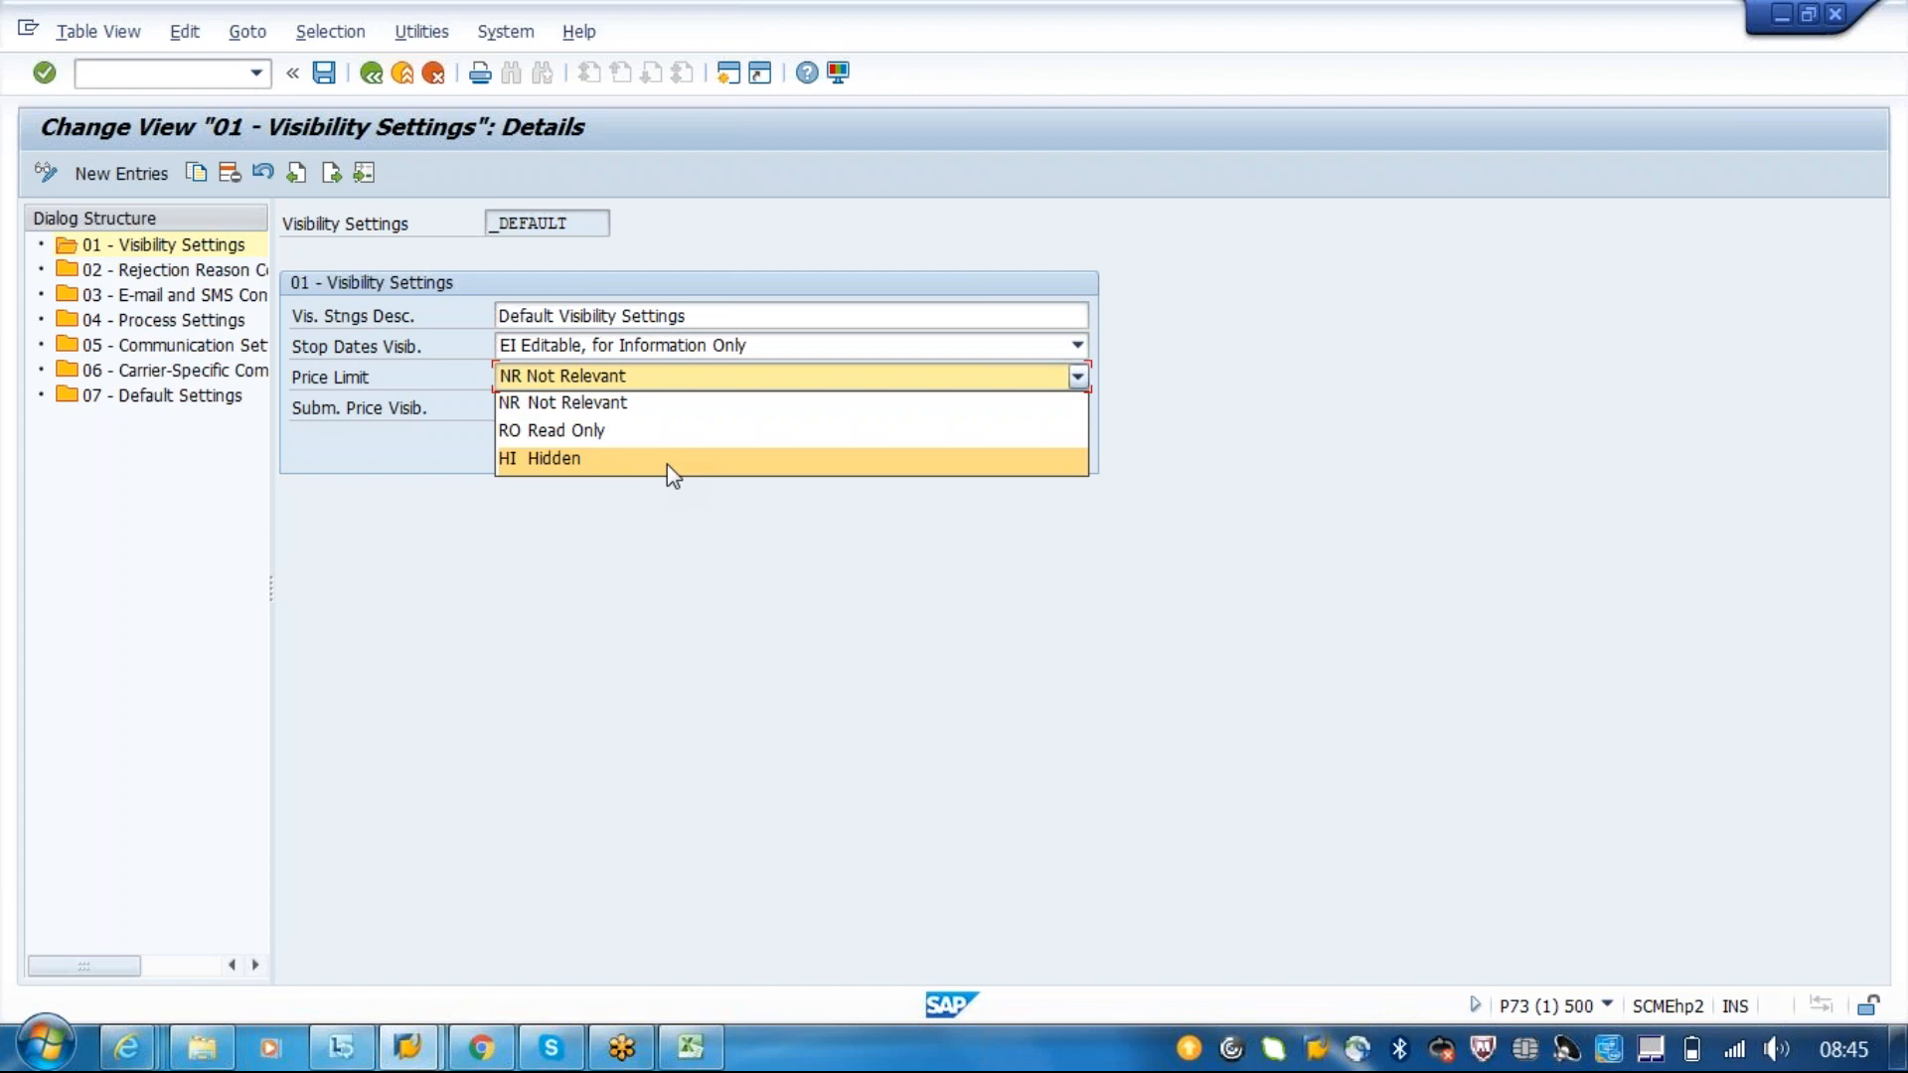
pyautogui.click(591, 405)
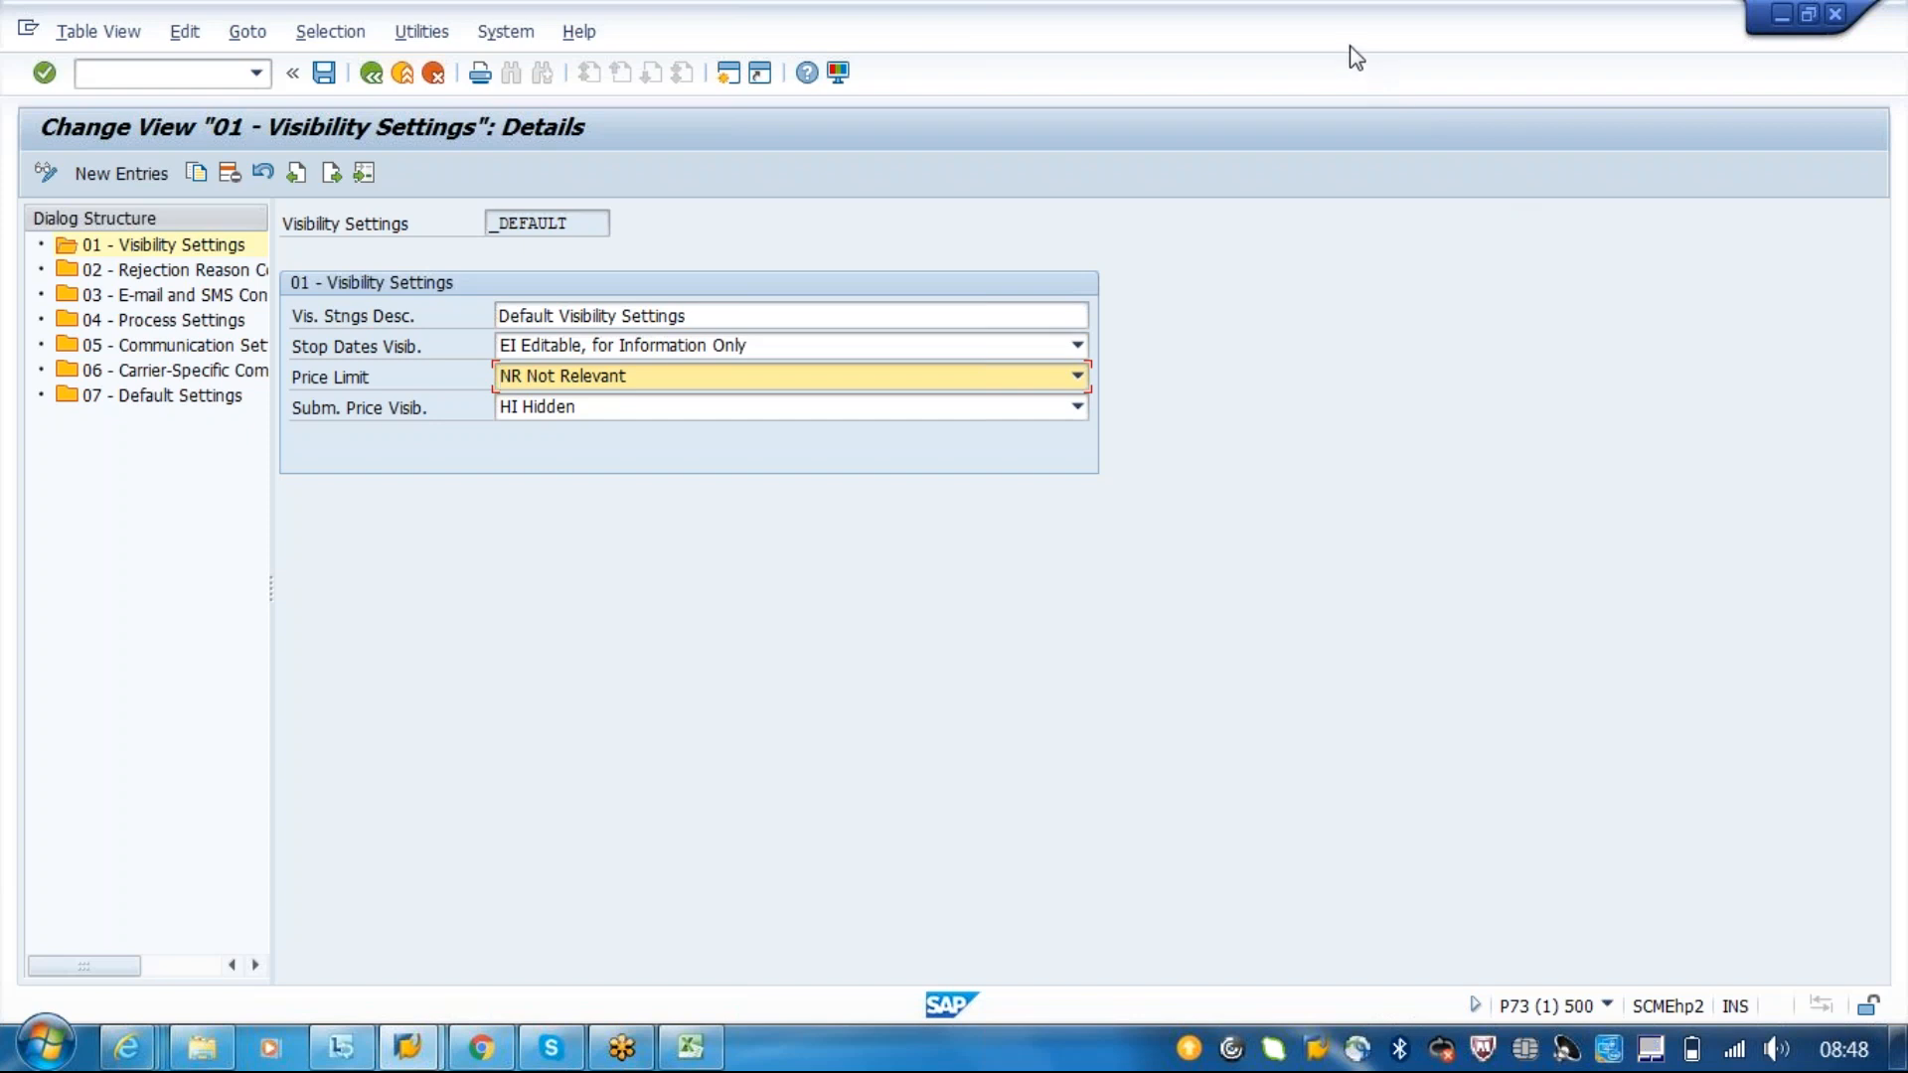
pyautogui.hotkey('alt', 'Tab')
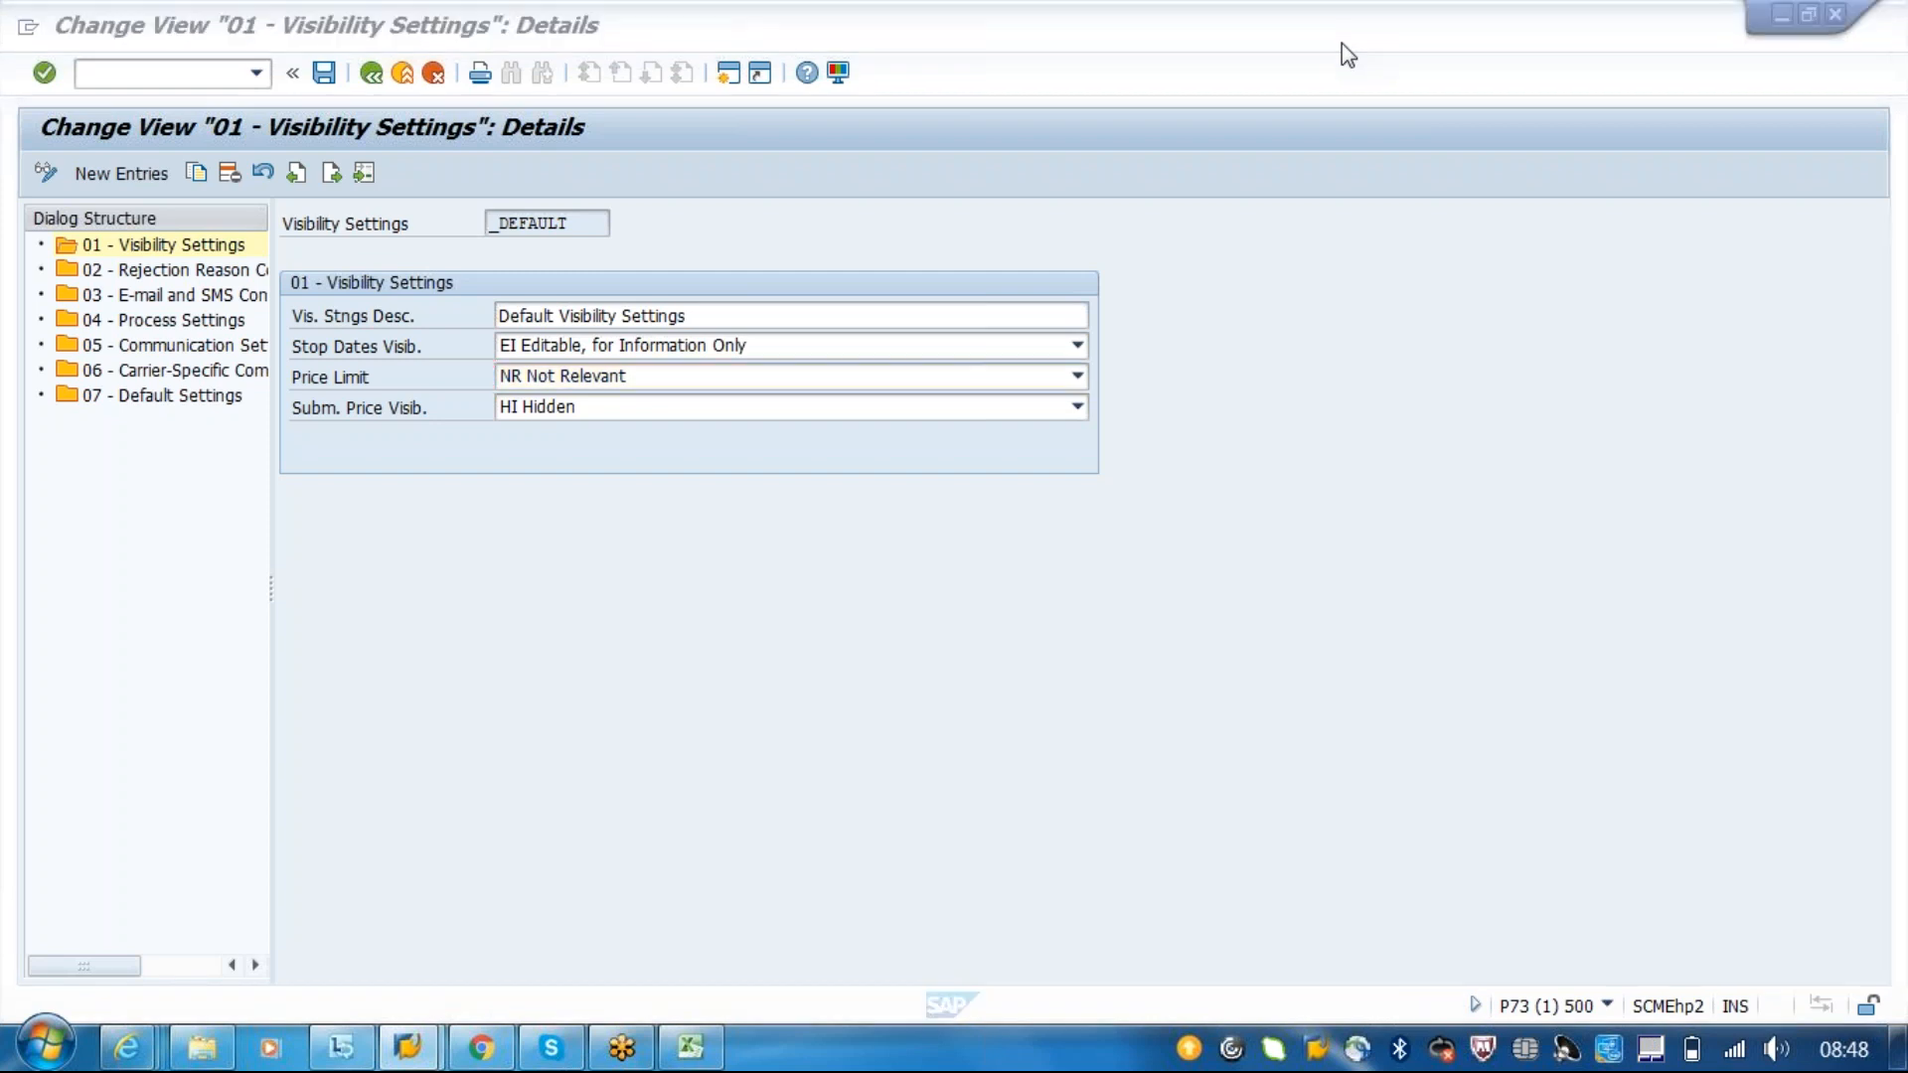